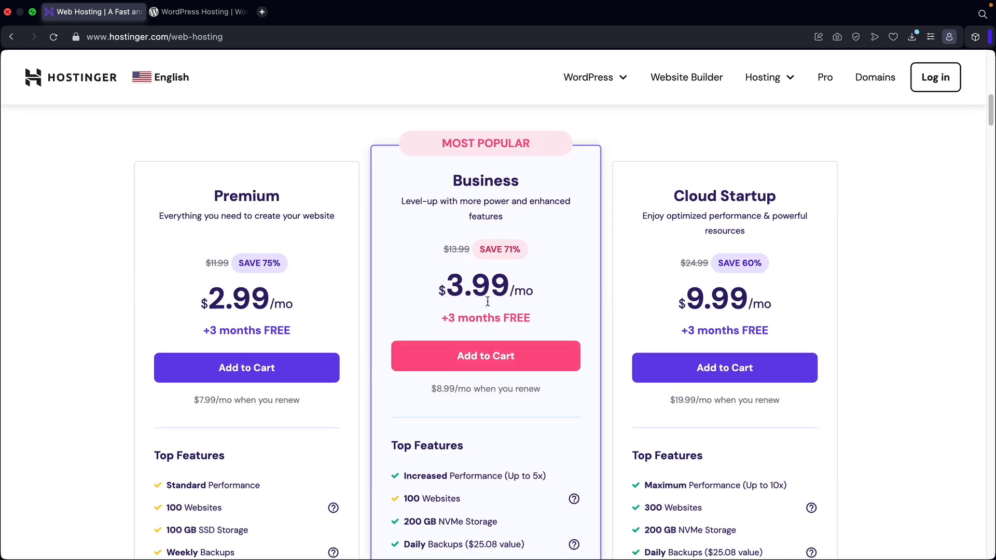
# Compare the hosting plans' features and add the Business web hosting plan to the cart.
pyautogui.scroll(-5, 488, 301)
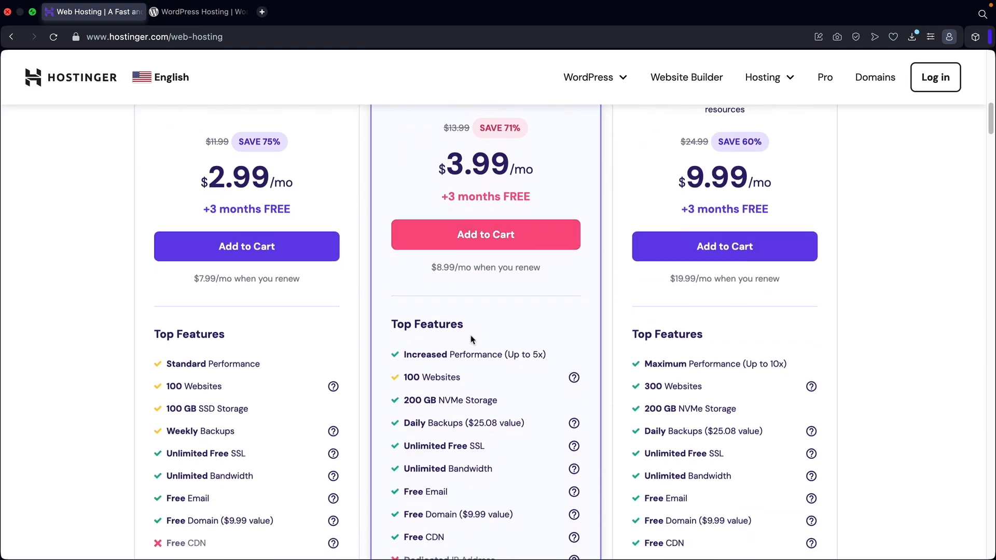
pyautogui.moveTo(436, 398); pyautogui.dragTo(497, 399)
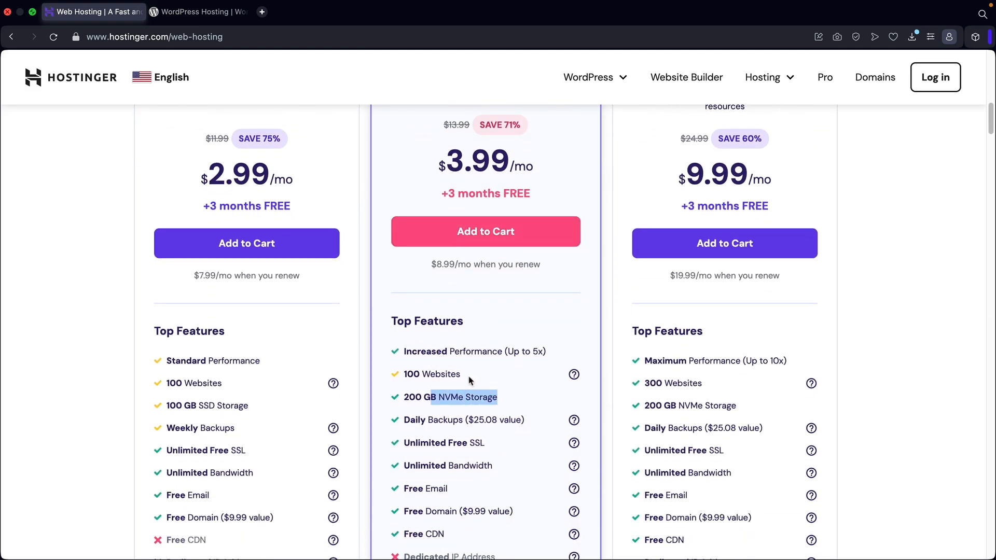
pyautogui.click(473, 378)
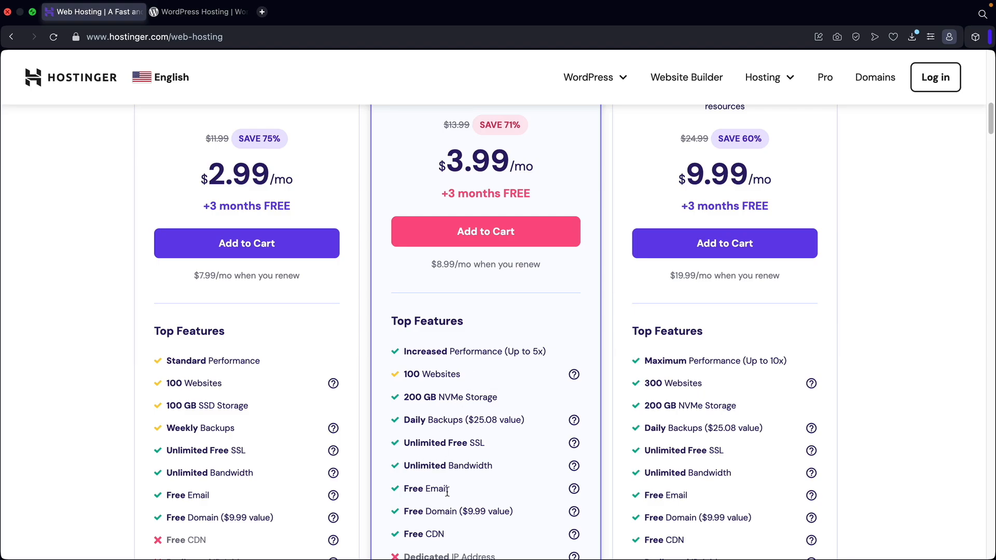
pyautogui.scroll(2, 466, 467)
pyautogui.scroll(2, 482, 462)
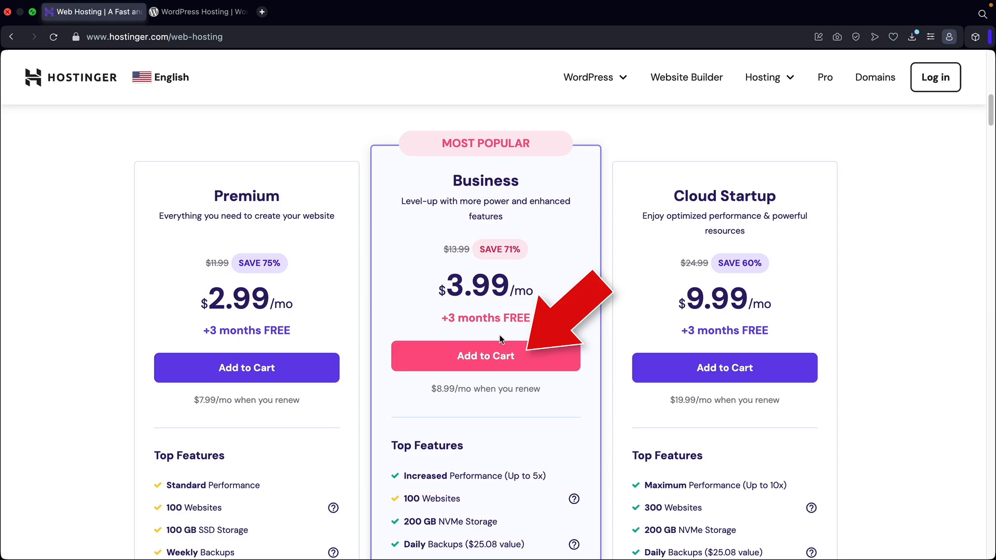
pyautogui.click(481, 358)
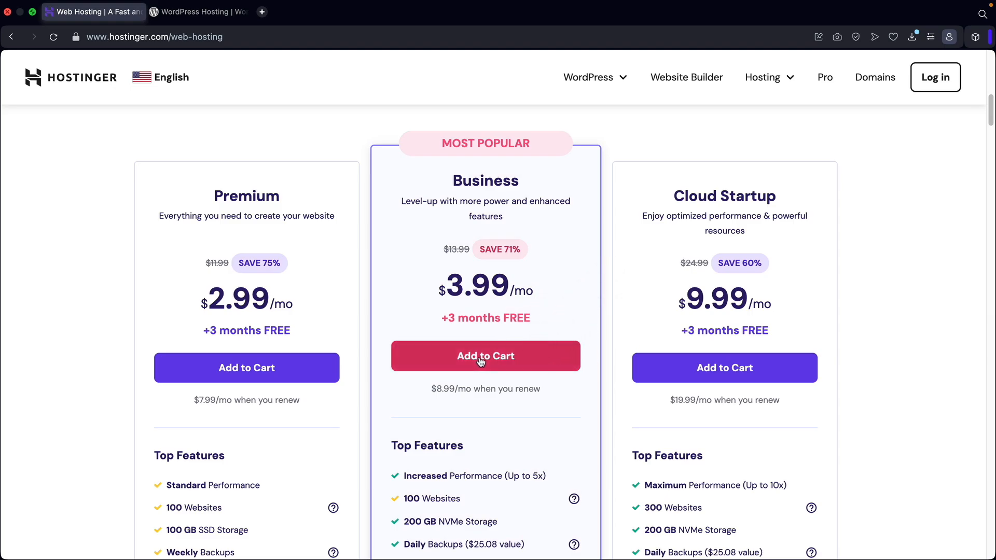
# Choose the 12 months billing period for the Business Web Hosting order.
pyautogui.scroll(-3, 849, 254)
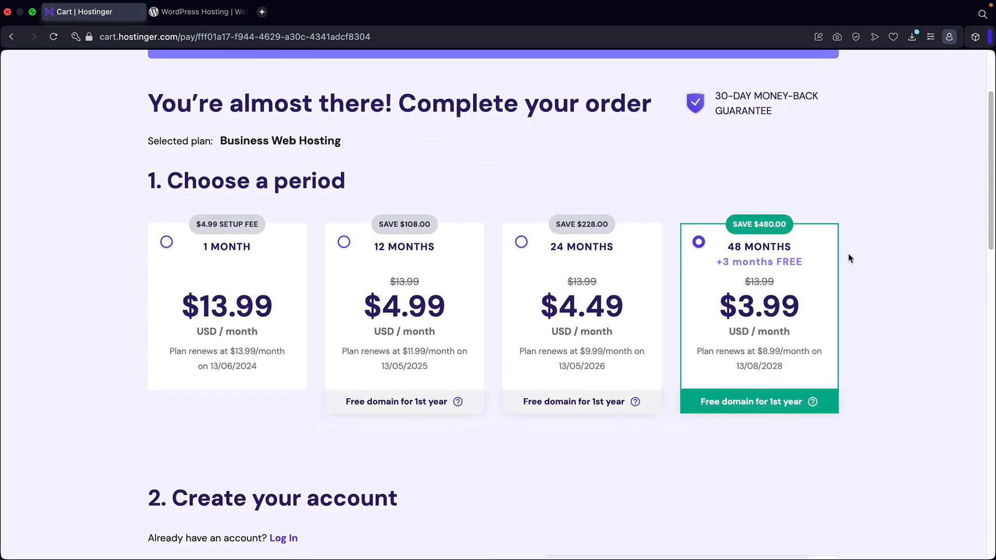
pyautogui.click(627, 268)
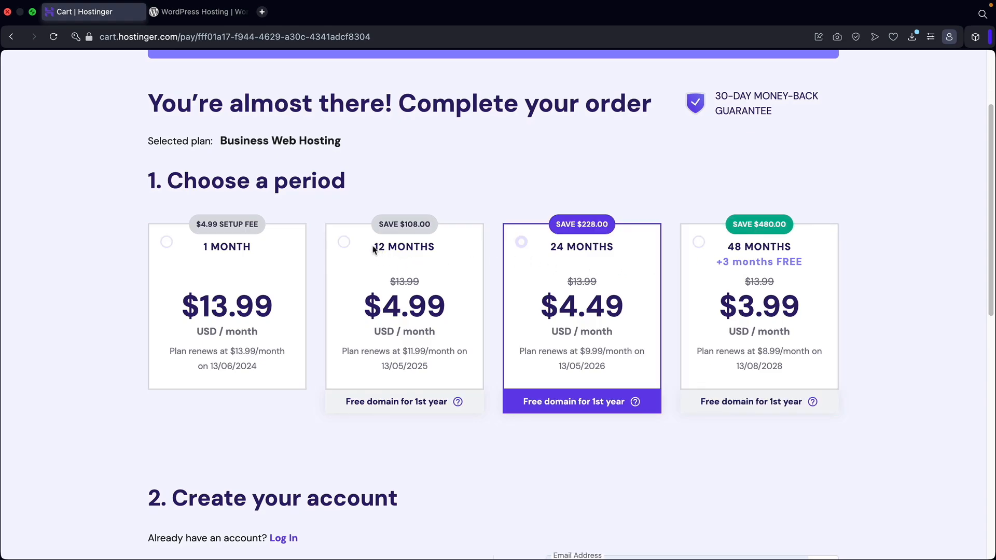
pyautogui.click(344, 243)
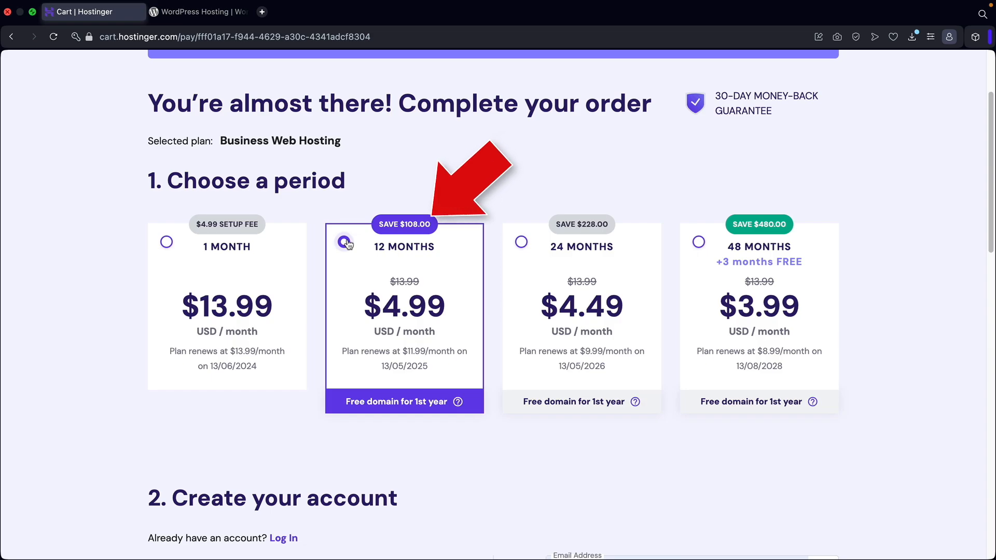
pyautogui.moveTo(789, 118); pyautogui.dragTo(714, 98)
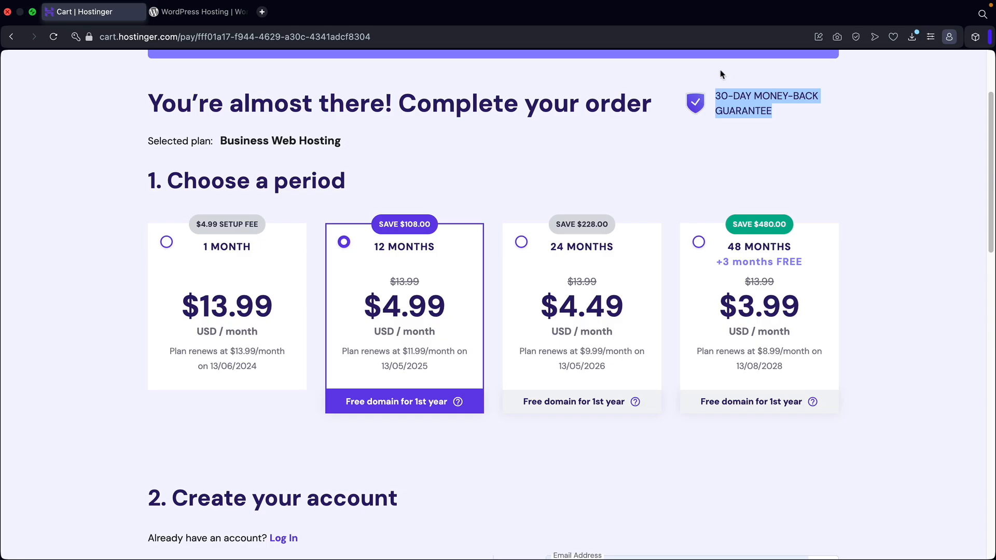
pyautogui.click(391, 252)
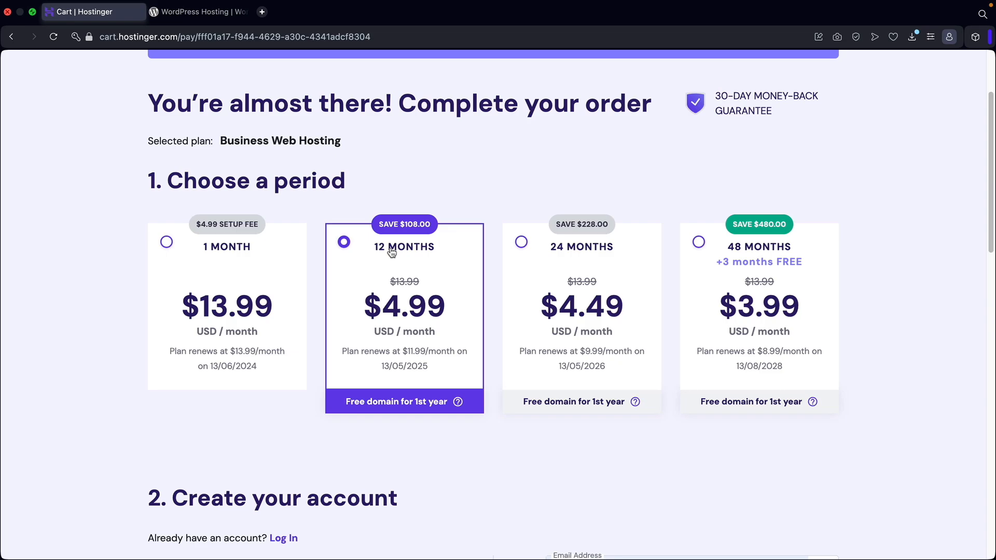
# Review the account creation and payment sections of the checkout page.
pyautogui.scroll(-5, 413, 270)
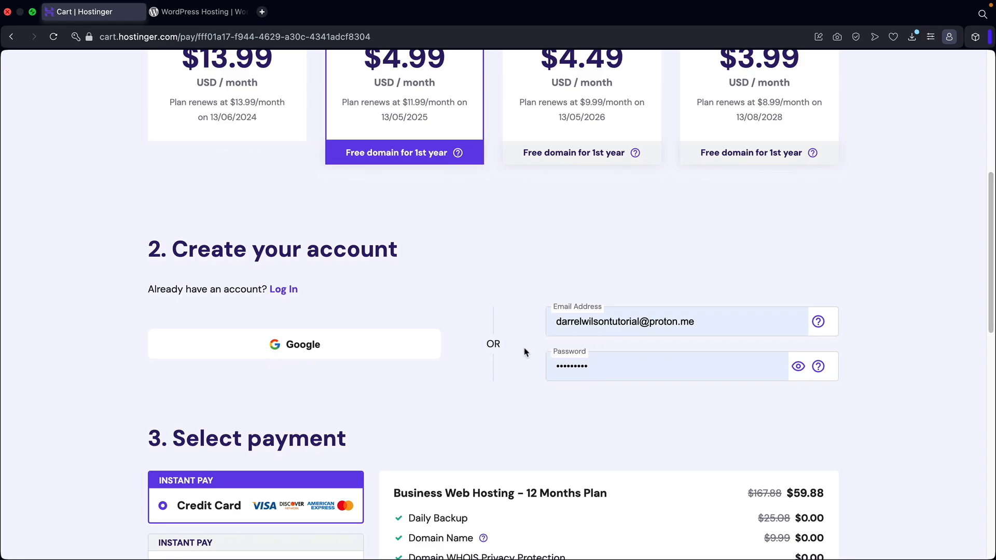
pyautogui.scroll(-3, 497, 273)
pyautogui.scroll(-4, 496, 274)
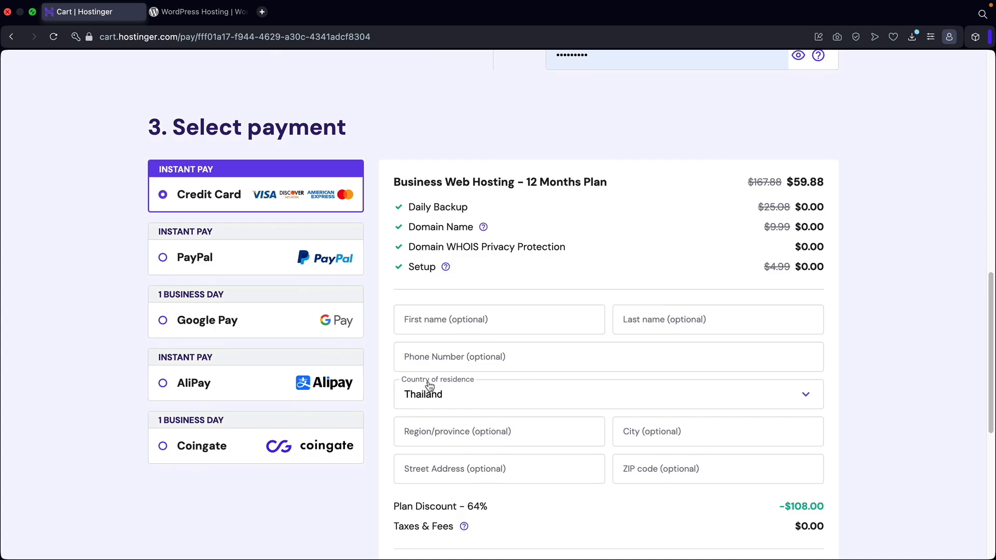
pyautogui.scroll(-3, 440, 340)
pyautogui.click(474, 197)
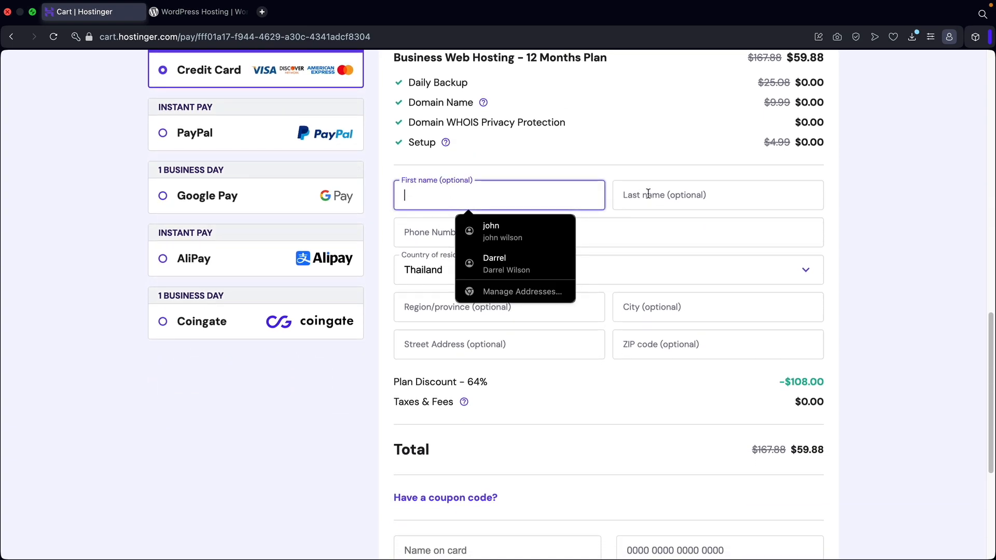
pyautogui.click(840, 220)
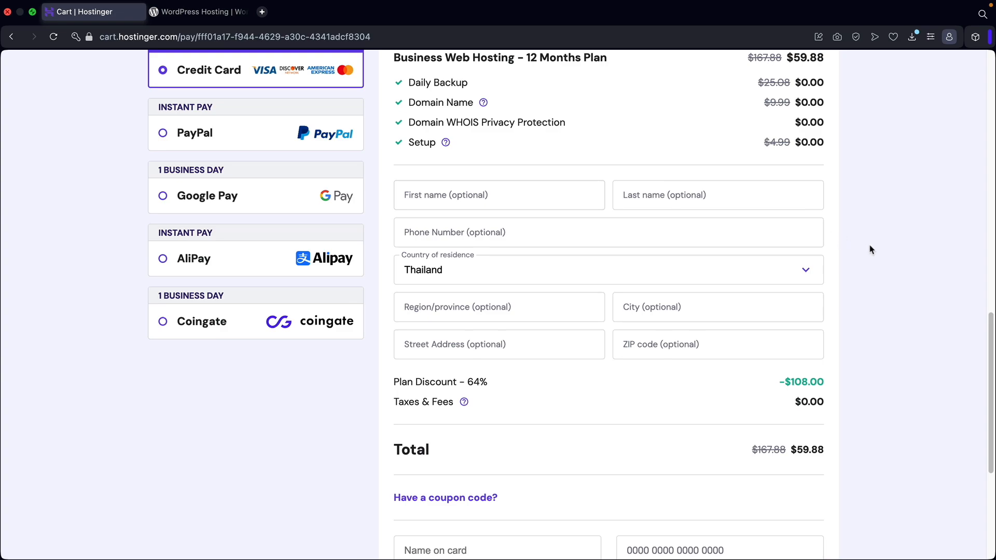
pyautogui.scroll(2, 873, 252)
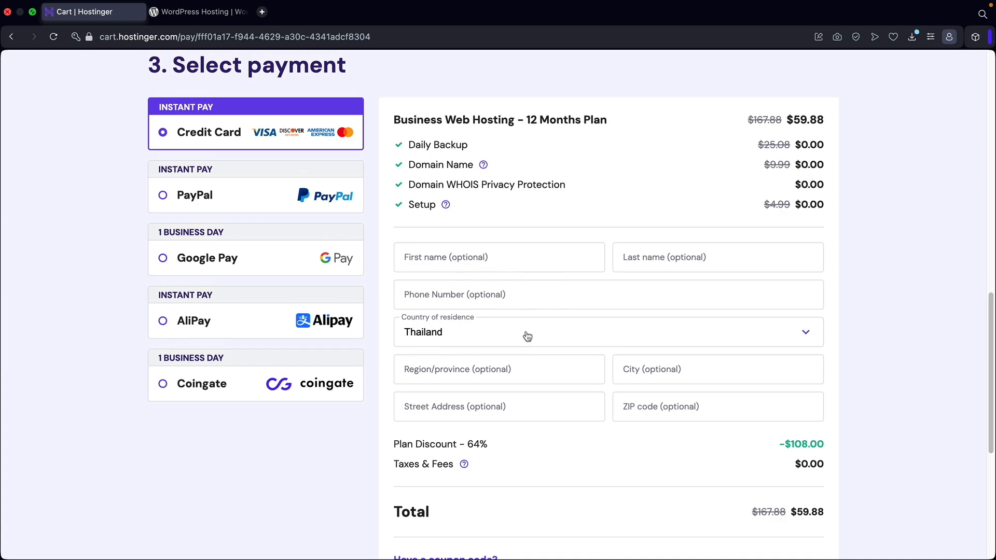
pyautogui.scroll(-4, 507, 337)
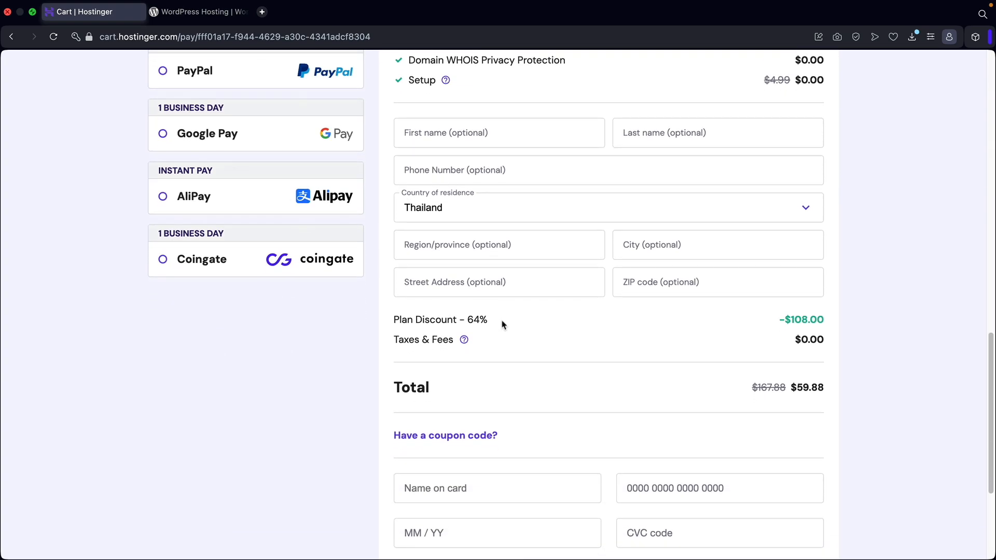
pyautogui.scroll(-2, 502, 325)
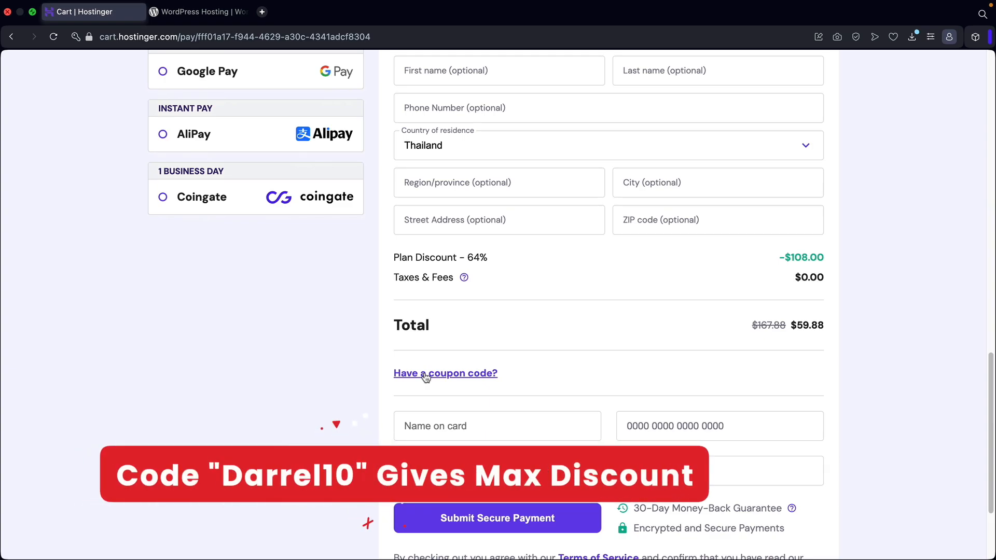
# Apply the coupon code DARREL10 to the order.
pyautogui.click(435, 376)
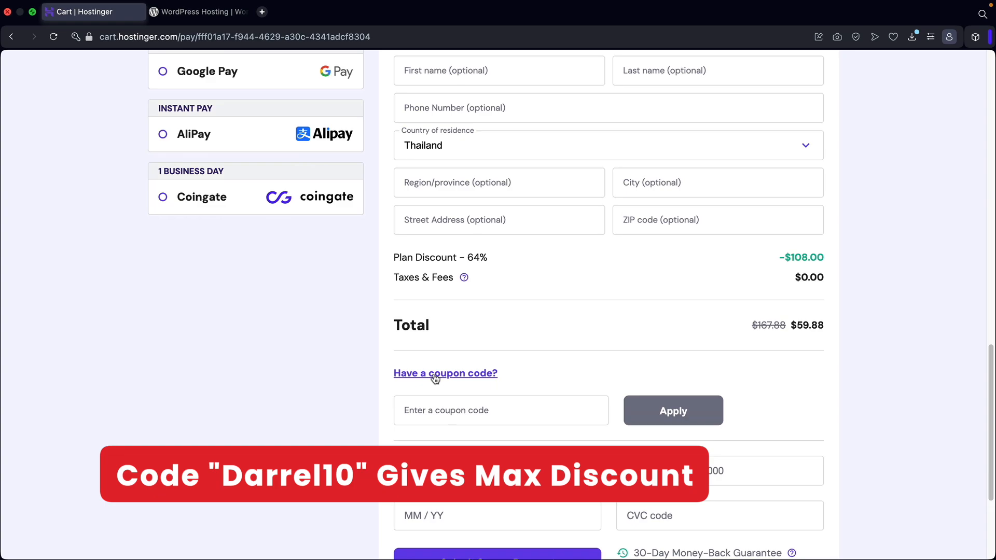
pyautogui.scroll(-2, 435, 379)
pyautogui.click(493, 353)
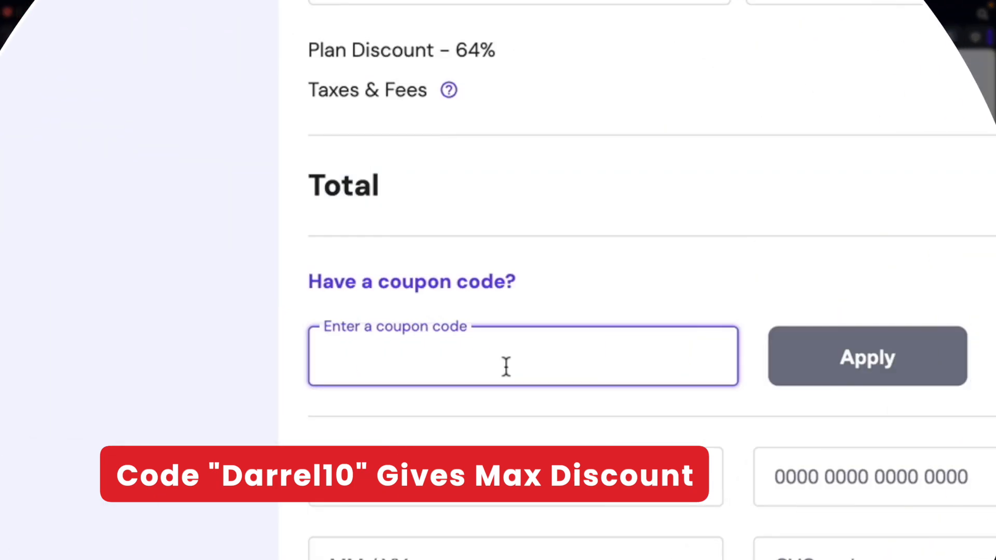
pyautogui.write('DARREL10')
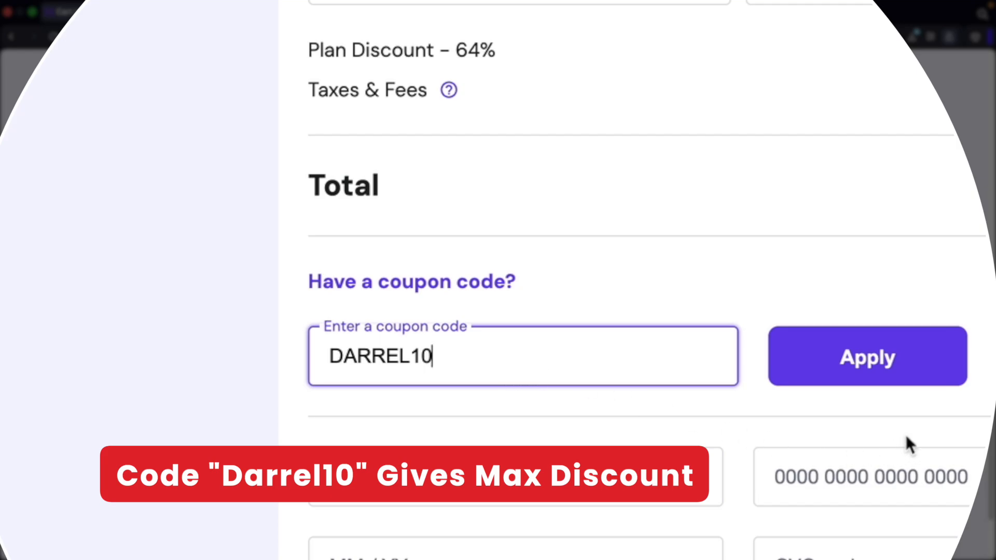
pyautogui.click(922, 353)
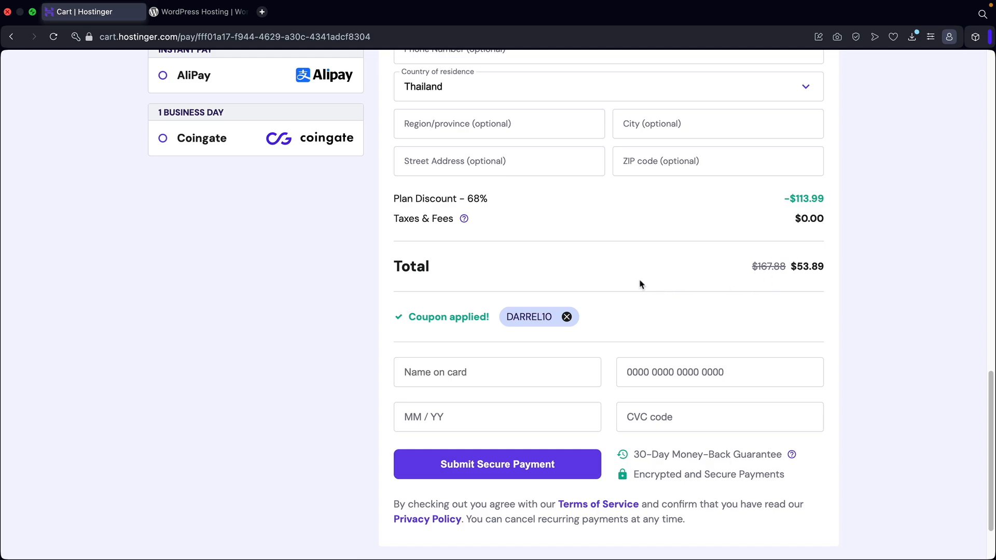
# Open the name on card and card number fields to enter the payment card details.
pyautogui.scroll(-2, 582, 279)
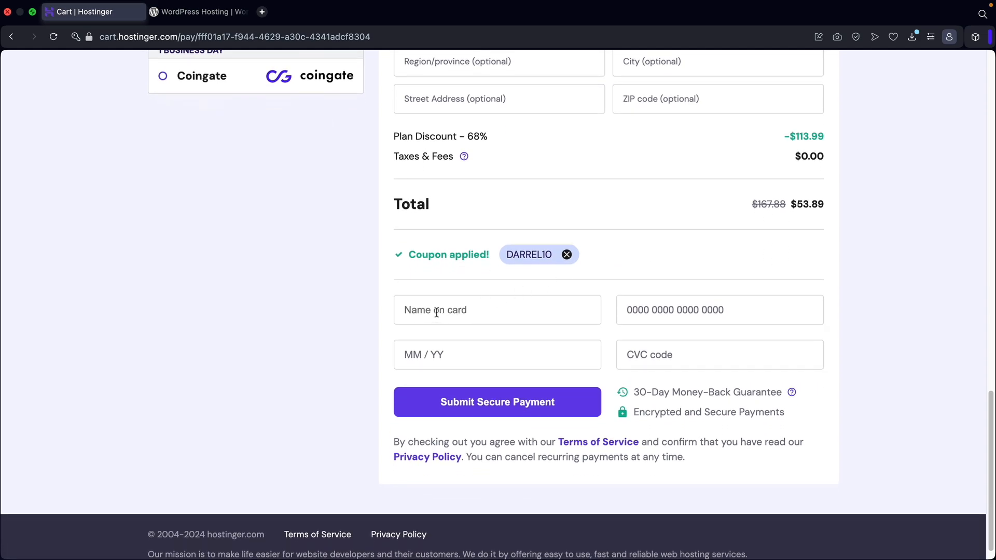
pyautogui.click(438, 312)
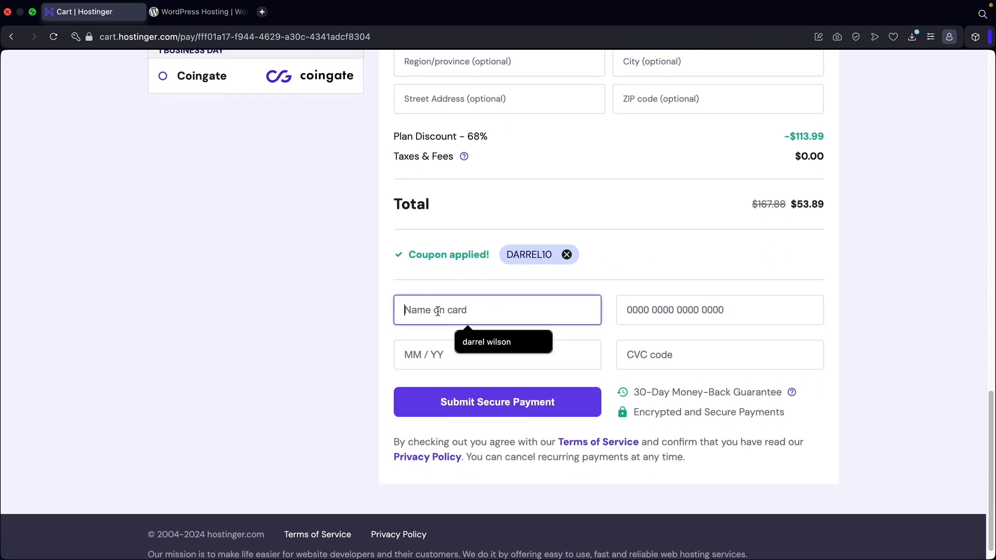
pyautogui.click(634, 309)
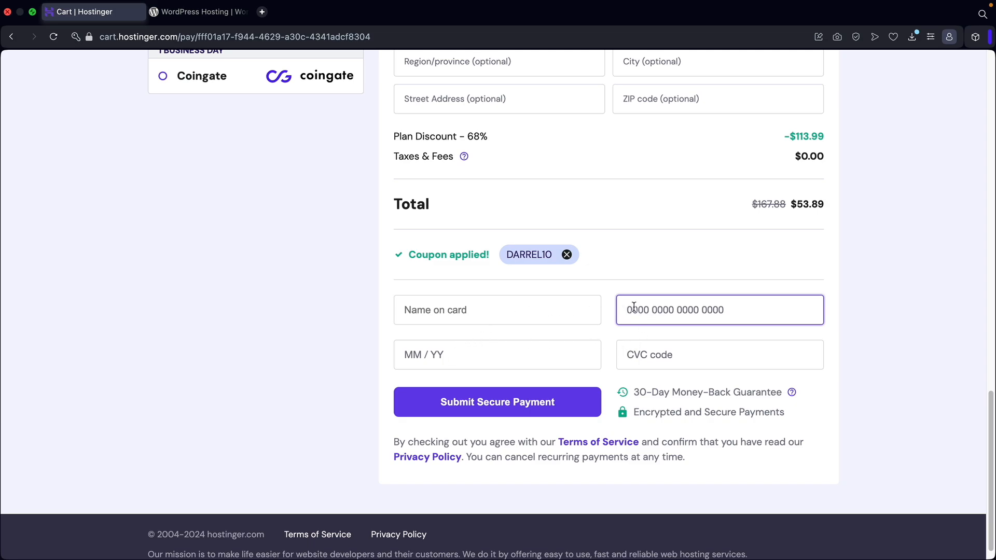
pyautogui.scroll(5, 630, 307)
pyautogui.scroll(-5, 601, 328)
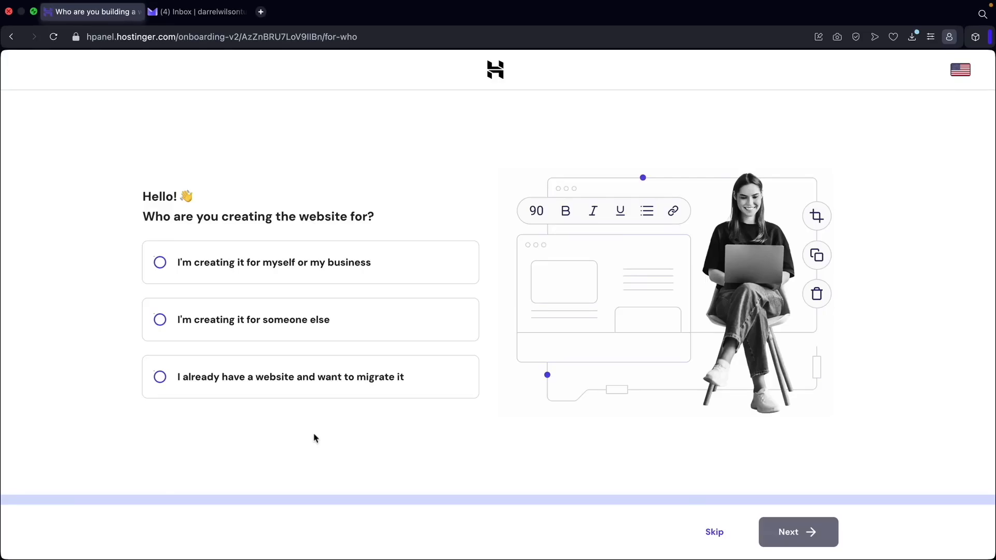
# Skip the website purpose and website platform questions in the onboarding.
pyautogui.click(711, 534)
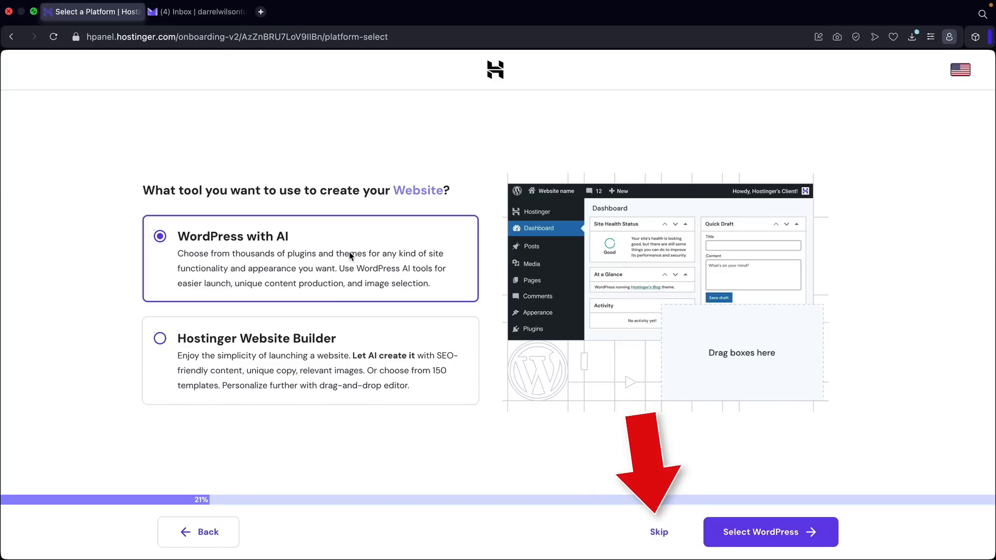
pyautogui.click(660, 534)
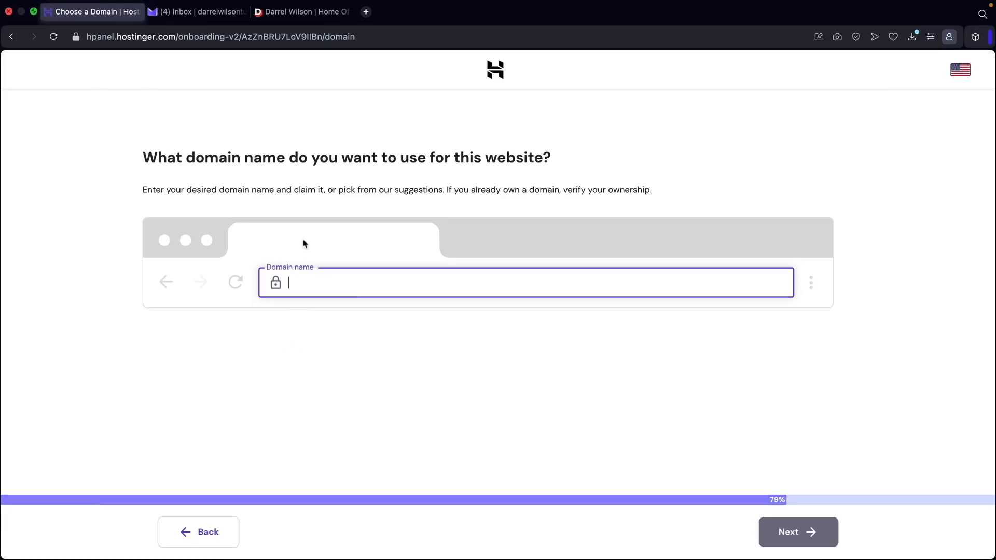
# Enter wilsondarreltutorial.com as the website's domain name, pick the free suggestion and continue.
pyautogui.click(300, 13)
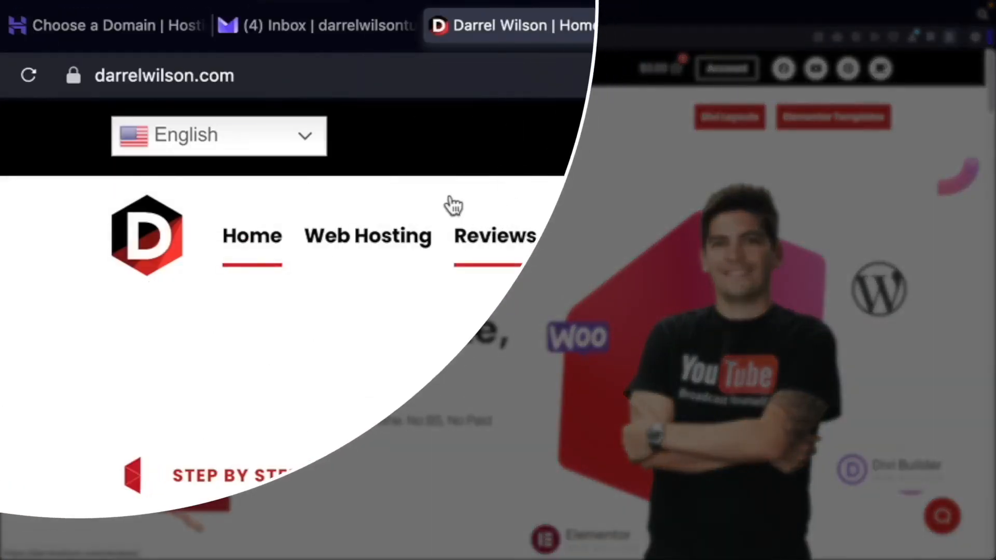
pyautogui.click(185, 38)
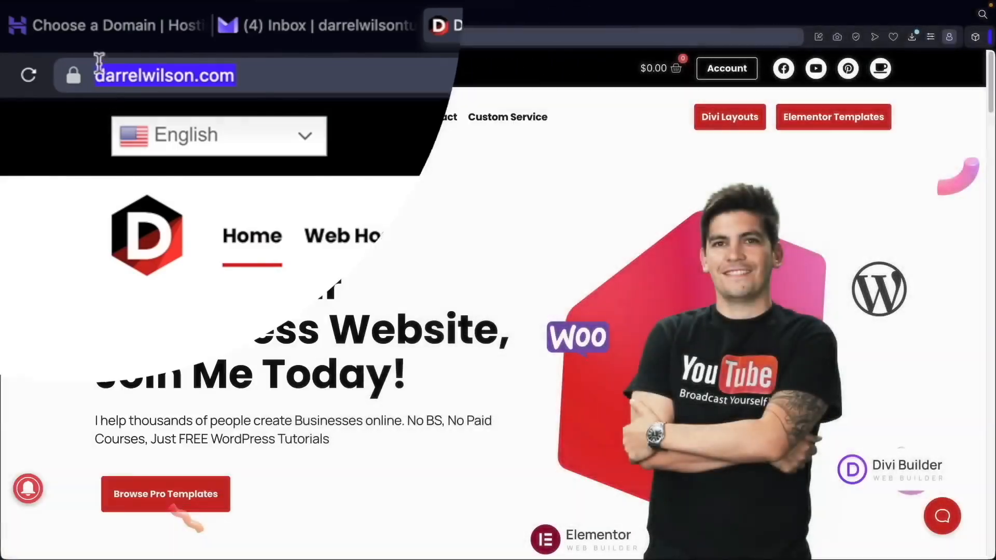
pyautogui.click(88, 16)
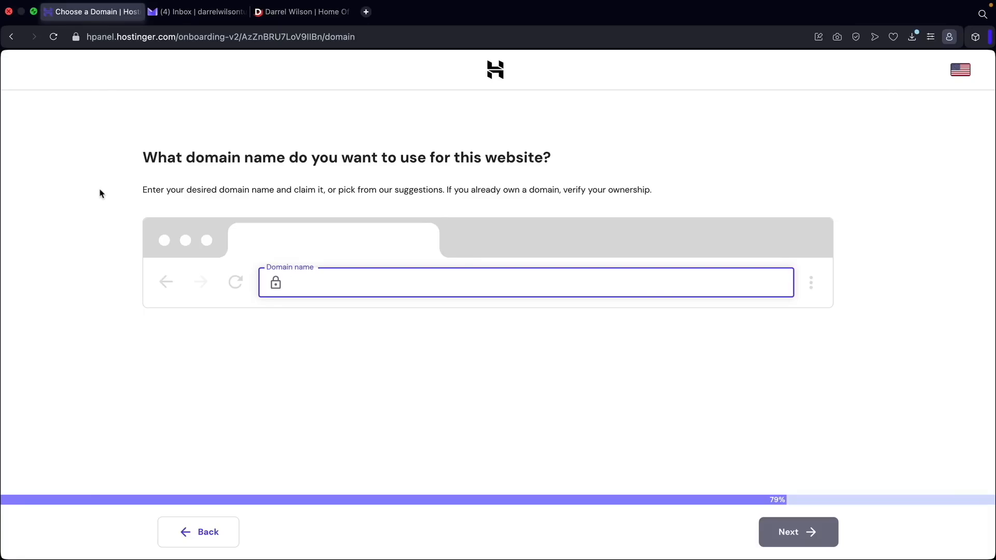
pyautogui.write('wilsondarreltutorial.com')
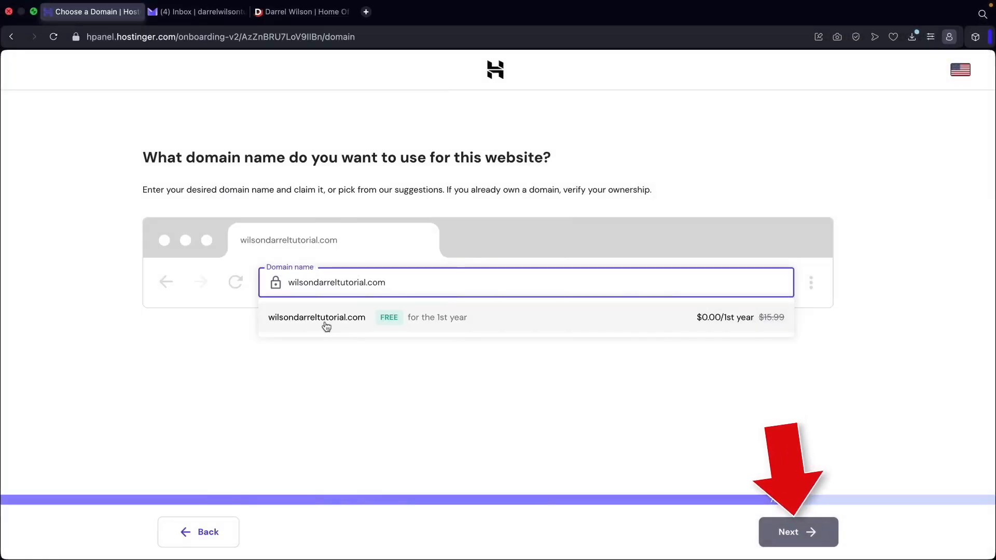
pyautogui.click(326, 327)
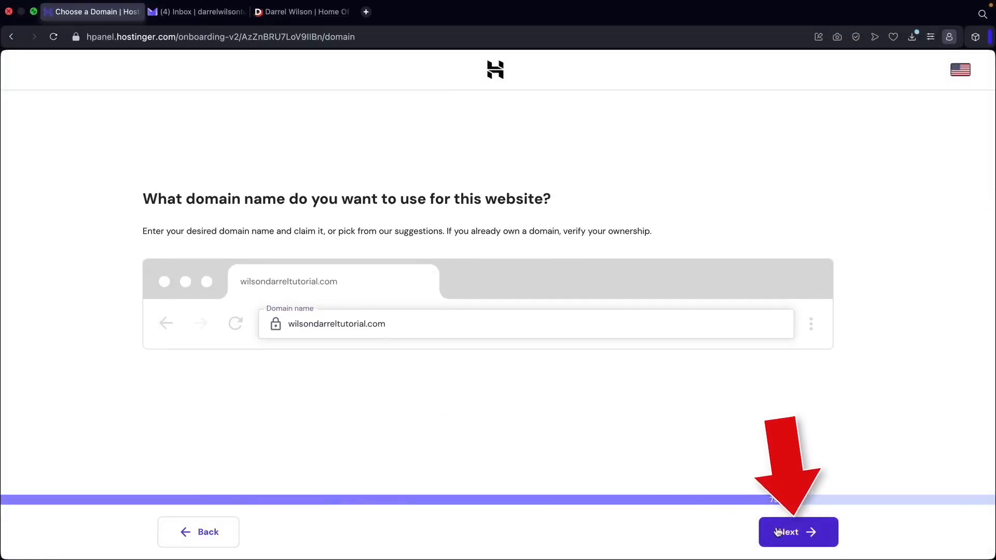
pyautogui.click(777, 531)
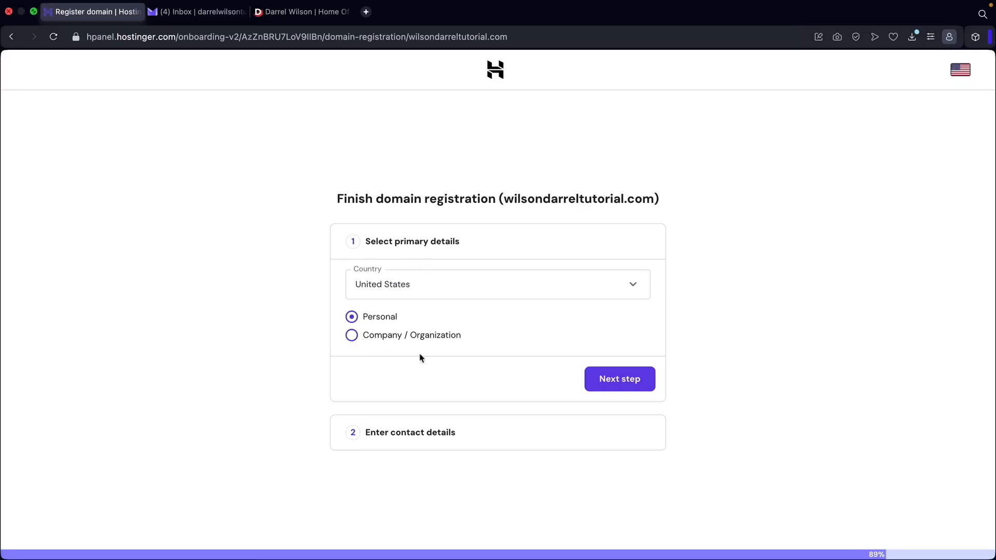
# Confirm United States and Personal as the domain registration's primary details and review the contact details.
pyautogui.click(608, 385)
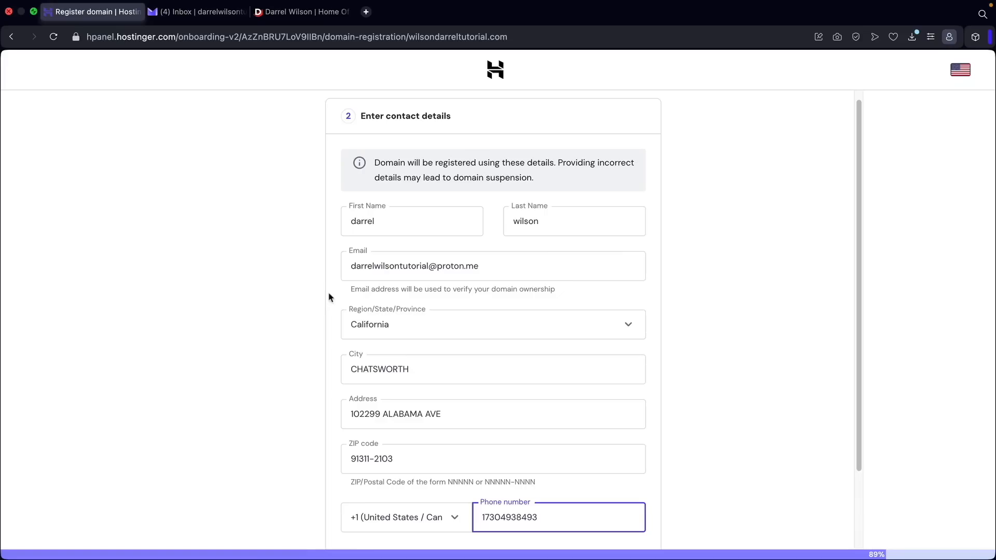
pyautogui.scroll(-3, 558, 347)
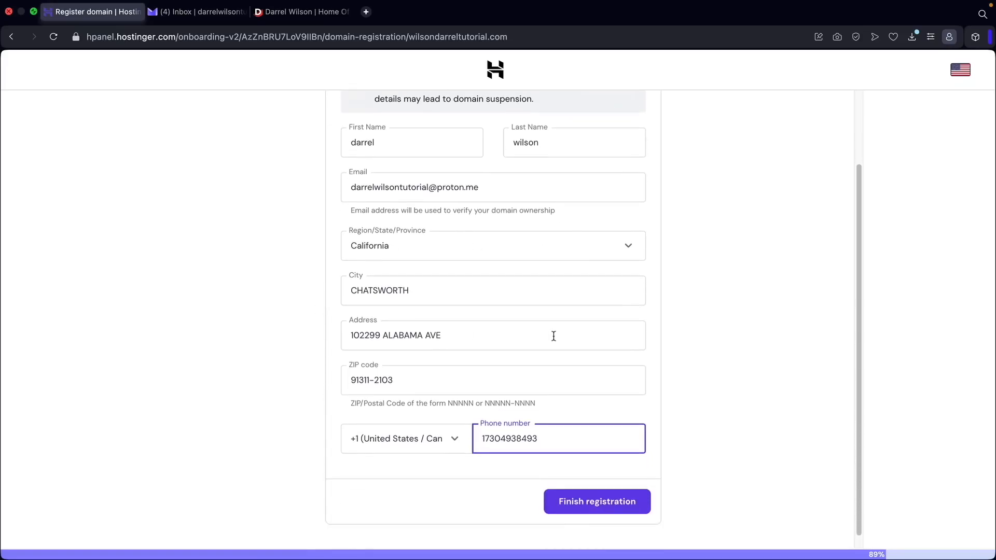
# Finish the domain registration and confirm United States, Arizona as the website's data center location.
pyautogui.click(595, 491)
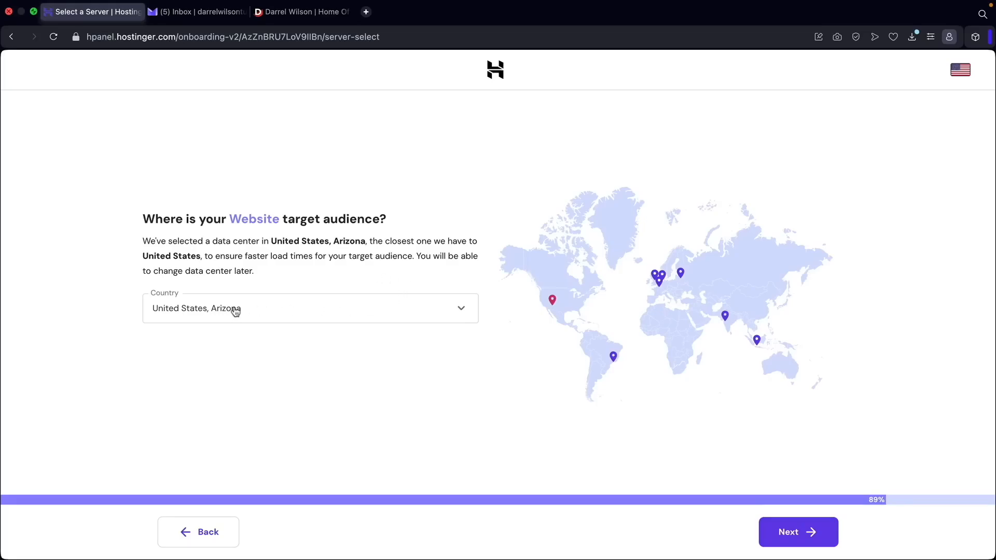
pyautogui.click(190, 315)
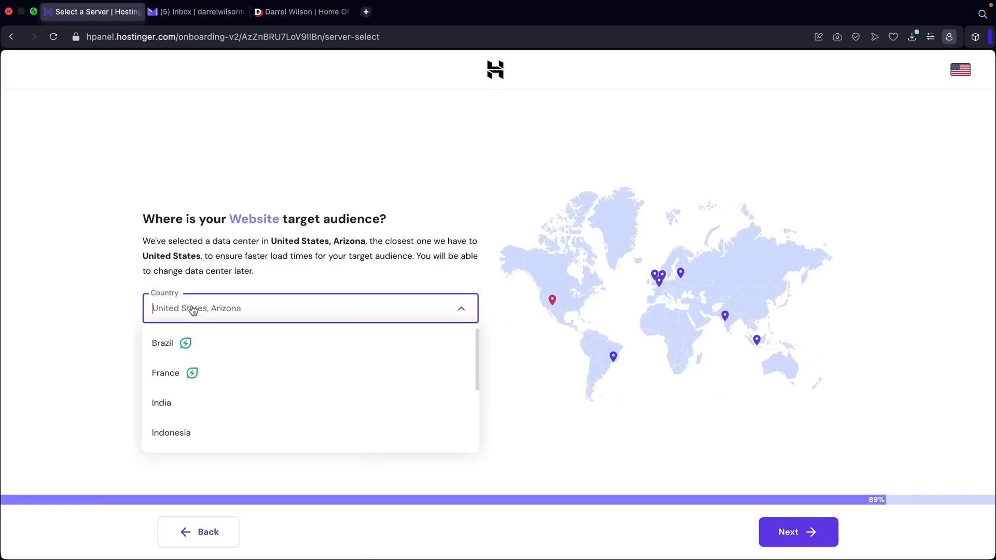
pyautogui.click(199, 374)
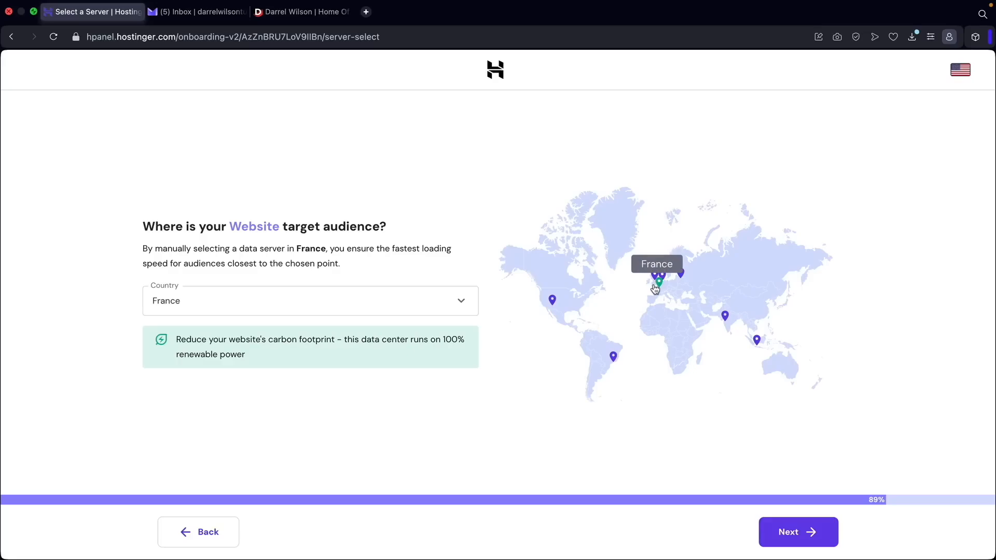
pyautogui.click(425, 301)
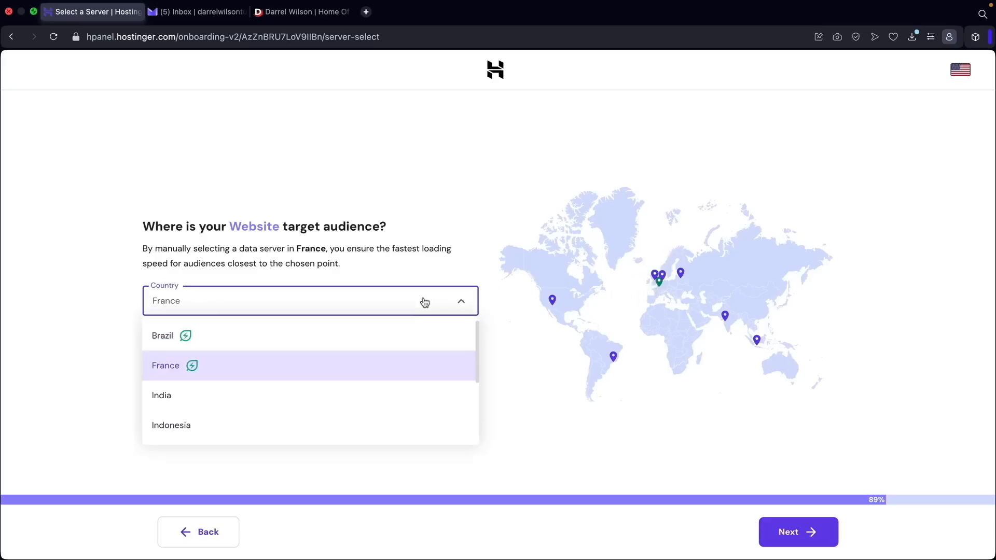
pyautogui.click(553, 302)
pyautogui.click(553, 302)
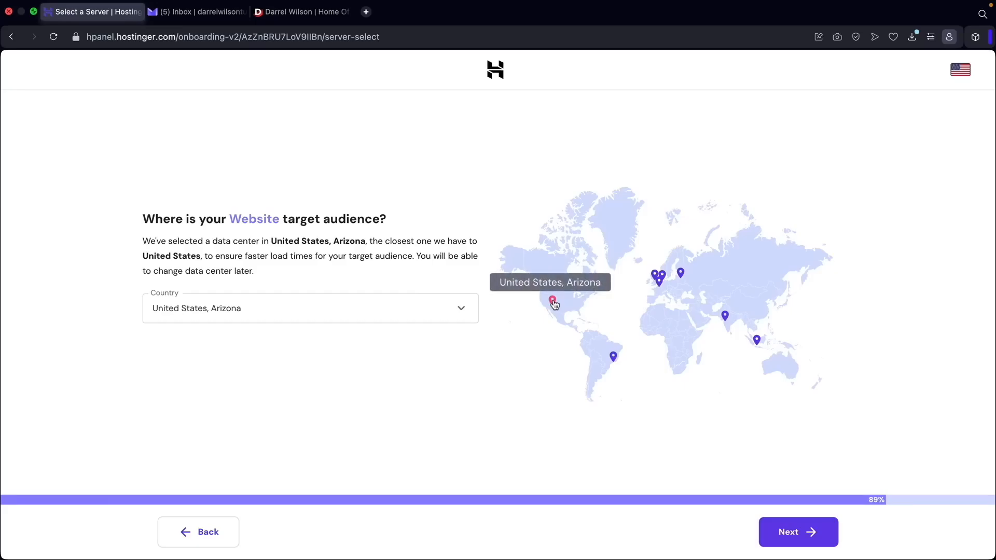
pyautogui.click(799, 535)
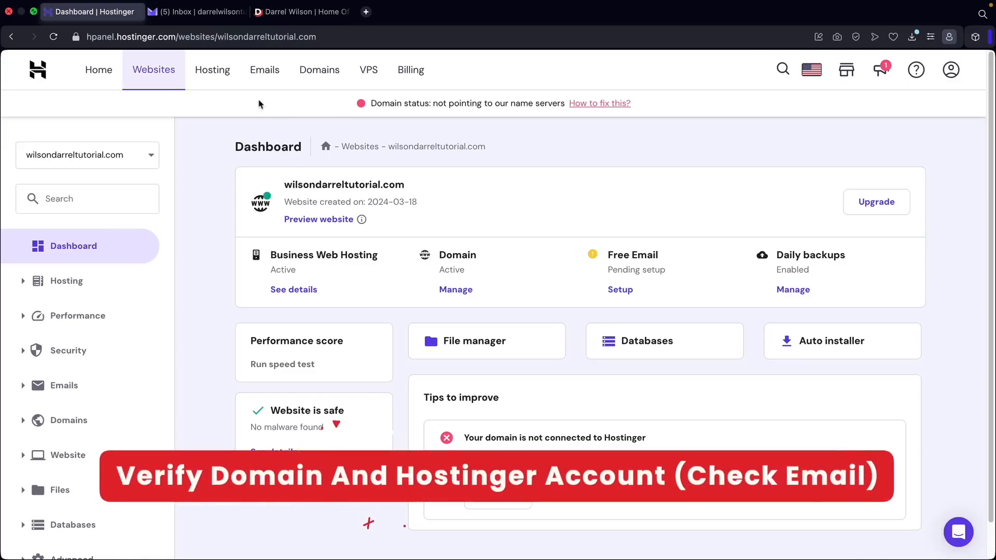
# Switch to the Proton Mail inbox, open Hostinger's verify-your-email message and confirm its Verify Email link.
pyautogui.click(204, 15)
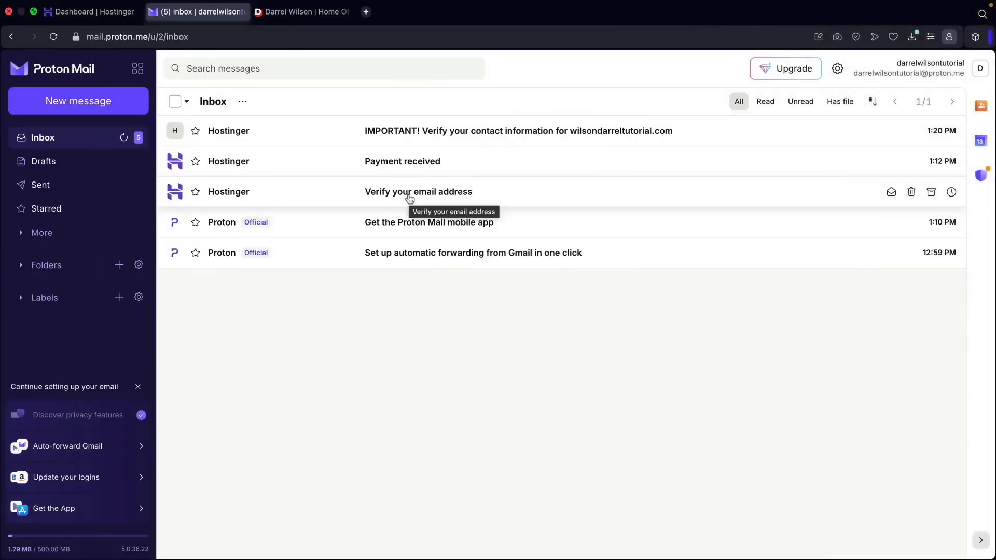
pyautogui.click(410, 199)
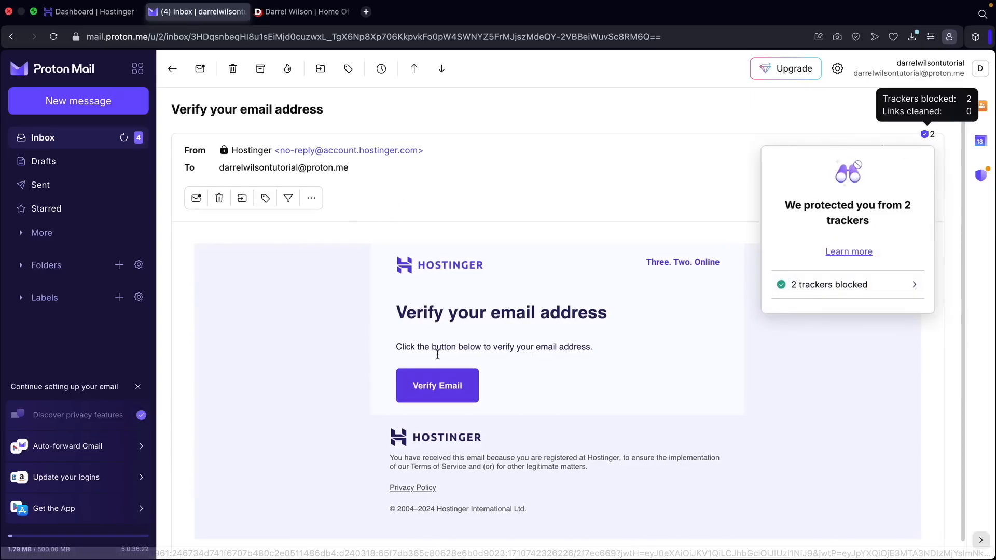
pyautogui.click(436, 390)
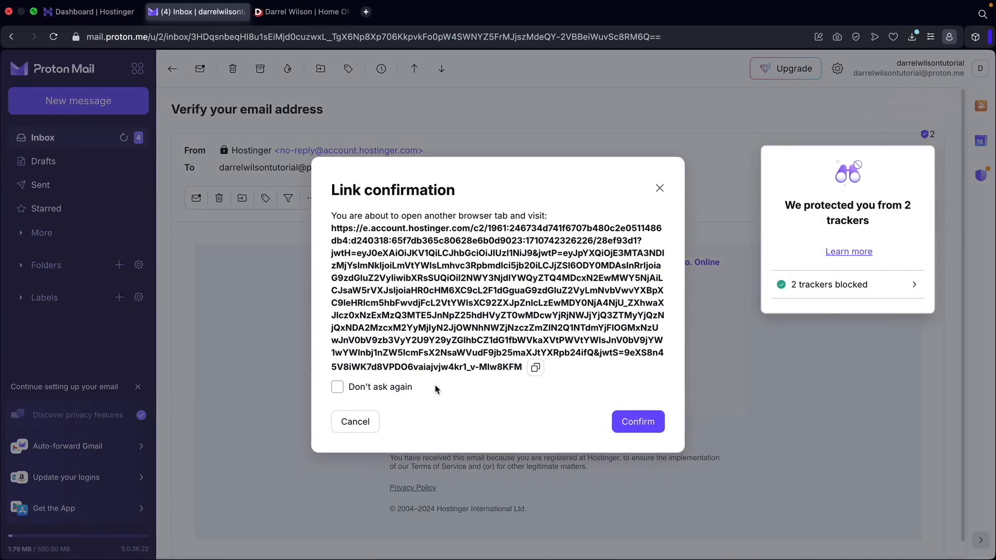
pyautogui.click(632, 423)
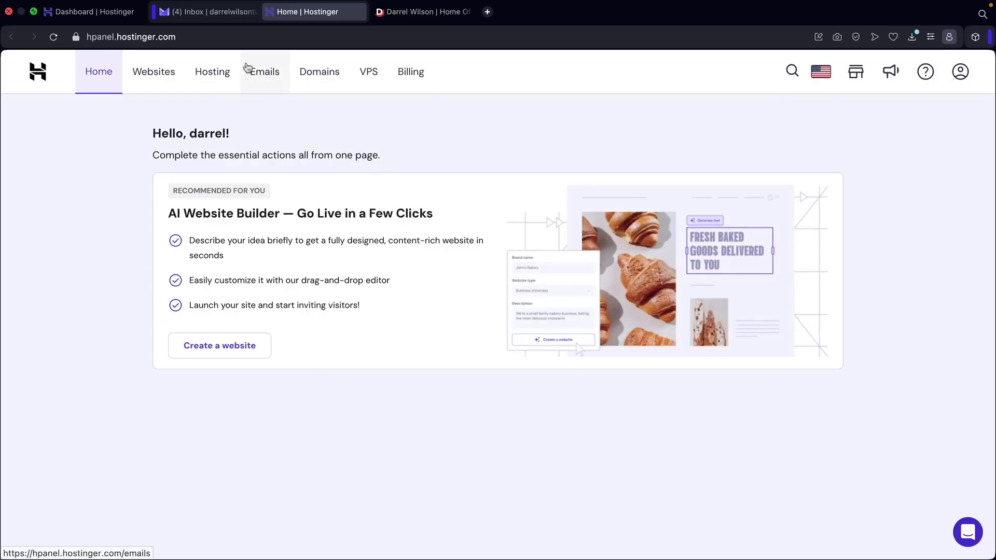
# Open the contact-information verification email for wilsondarreltutorial.com and confirm its validation link.
pyautogui.click(210, 15)
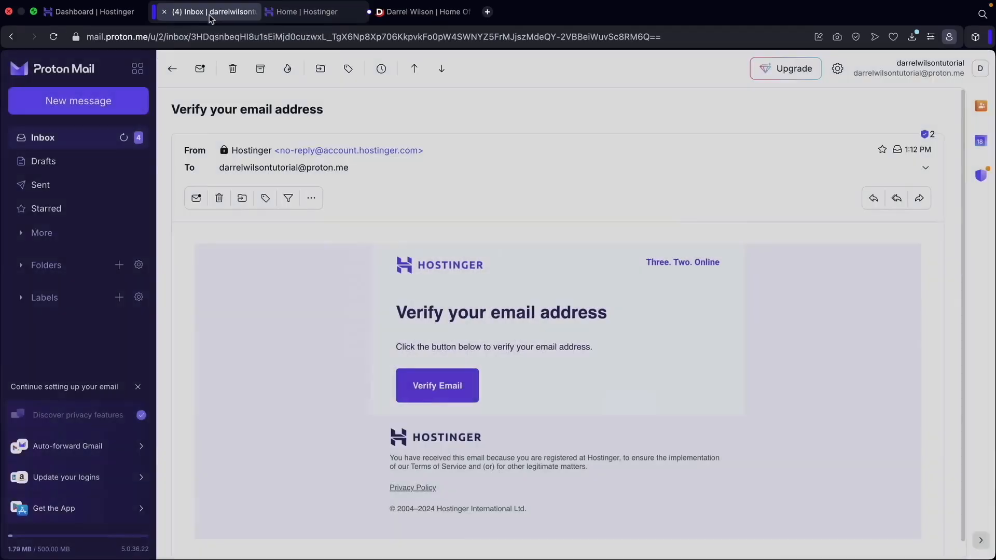
pyautogui.click(62, 140)
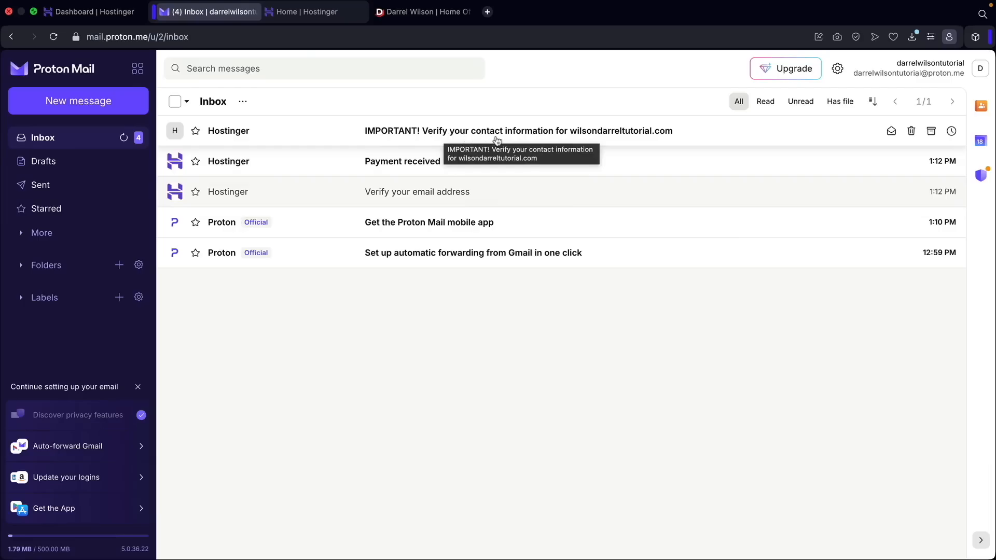
pyautogui.click(542, 138)
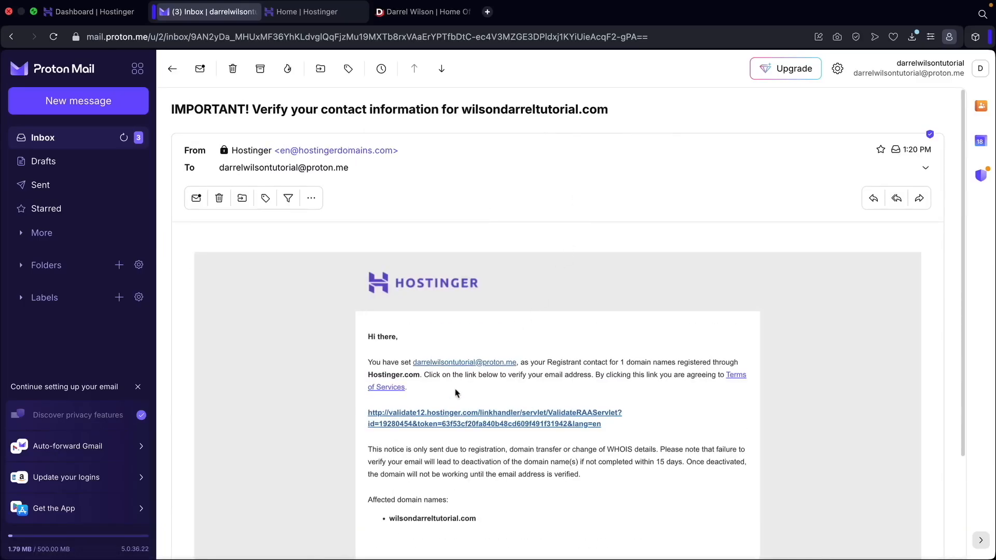
pyautogui.click(443, 413)
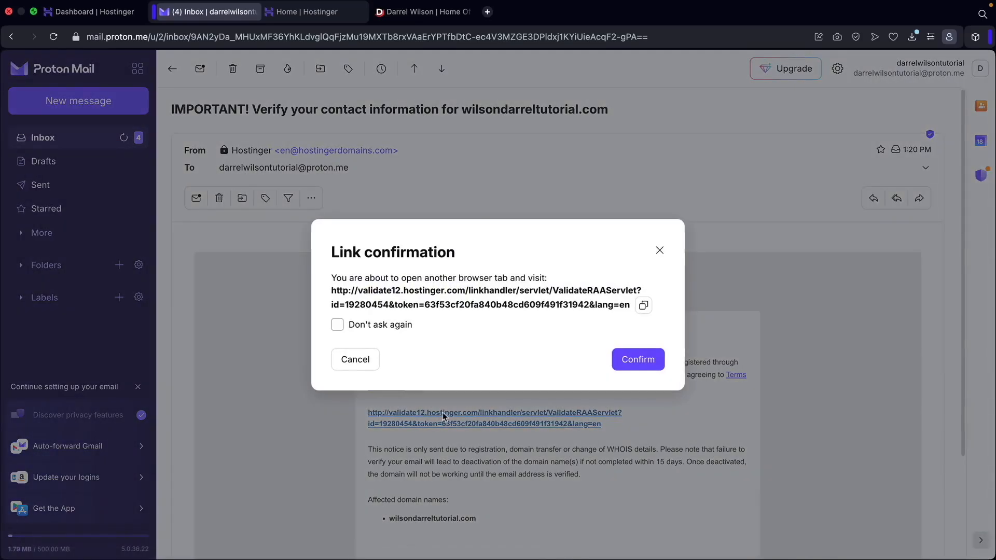
pyautogui.click(645, 360)
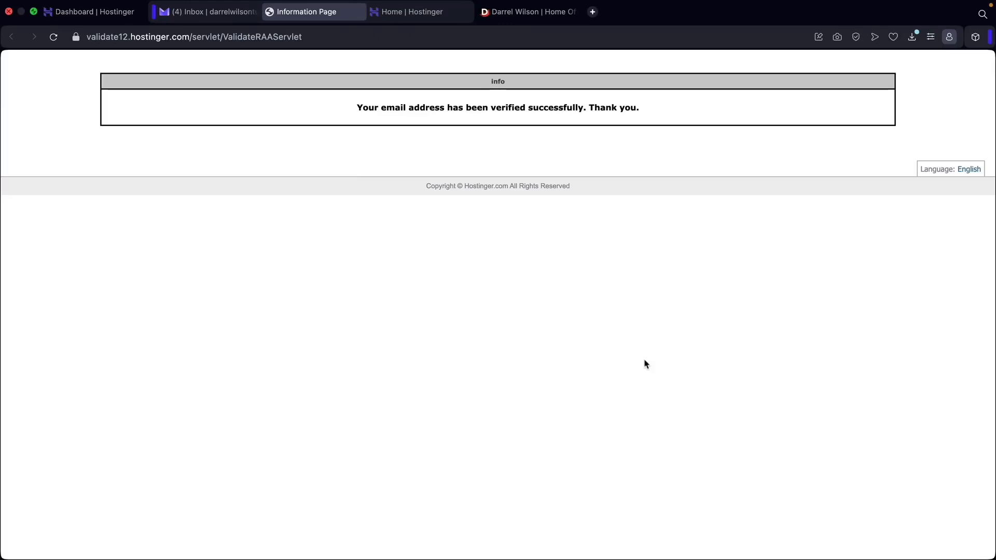
# Return to the website's hosting dashboard, open its WordPress section and start a WordPress installation.
pyautogui.click(103, 18)
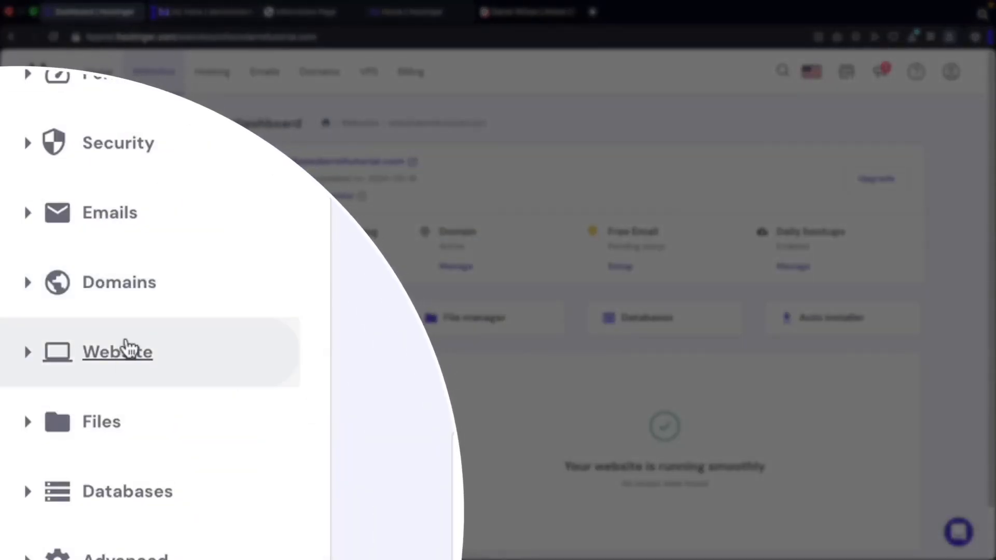
pyautogui.click(127, 348)
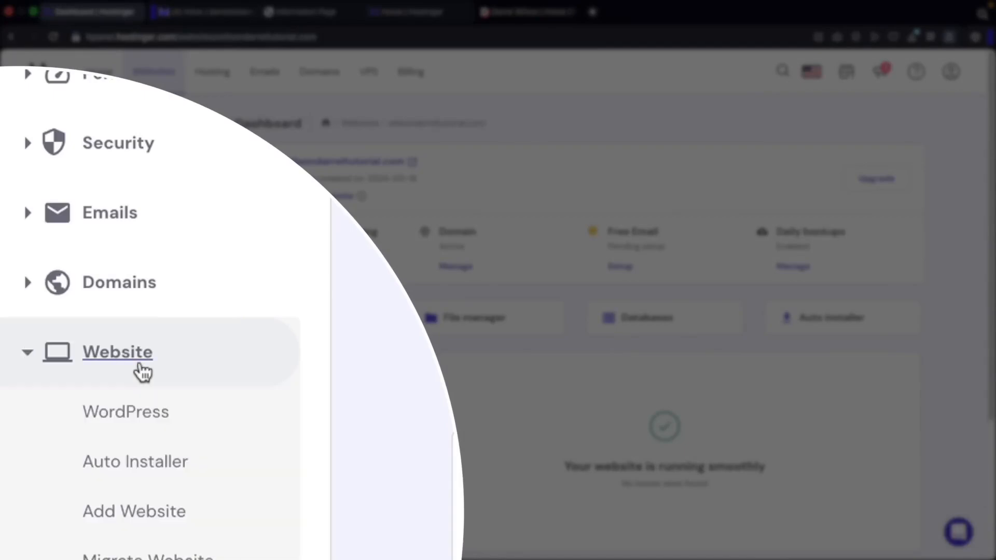
pyautogui.scroll(-2, 142, 364)
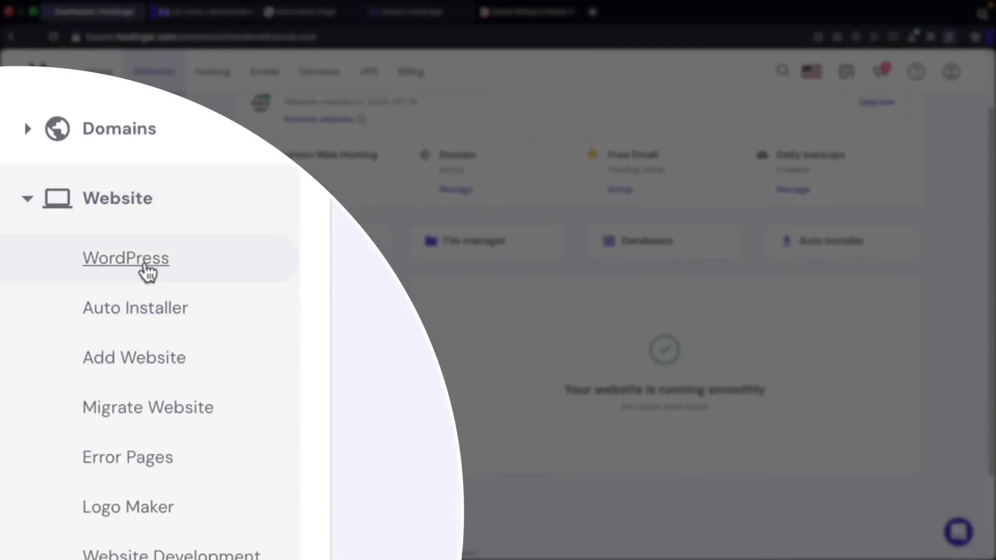
pyautogui.click(147, 271)
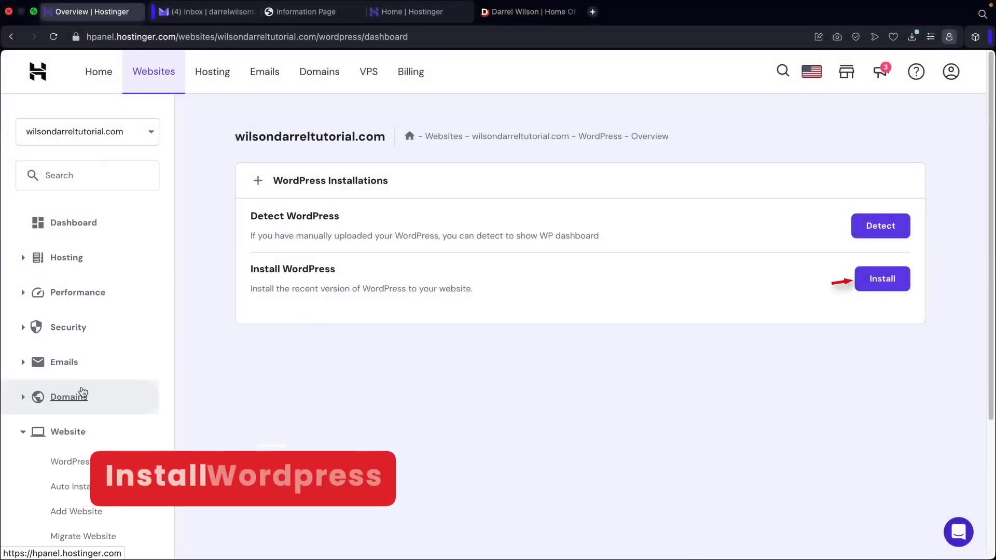
pyautogui.moveTo(335, 268); pyautogui.dragTo(252, 271)
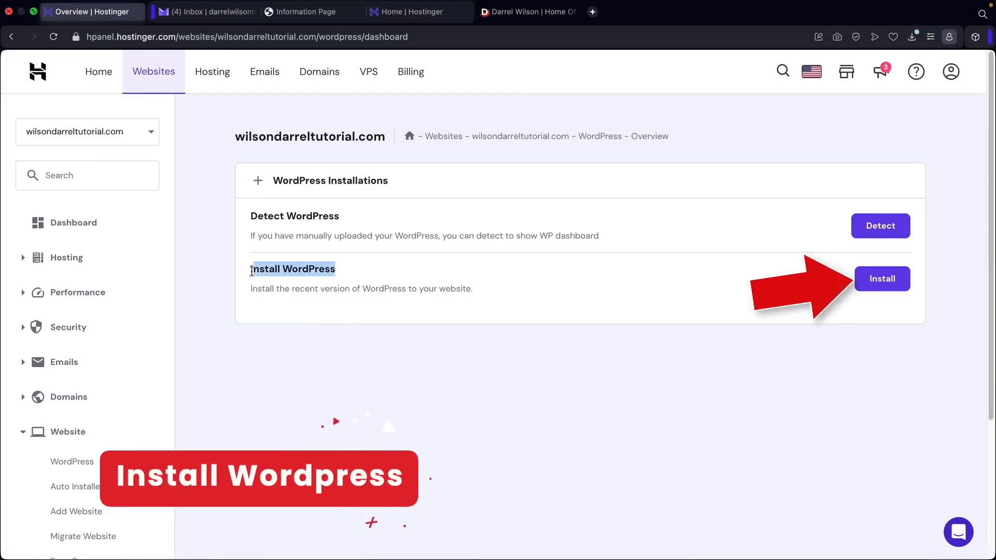
pyautogui.click(251, 271)
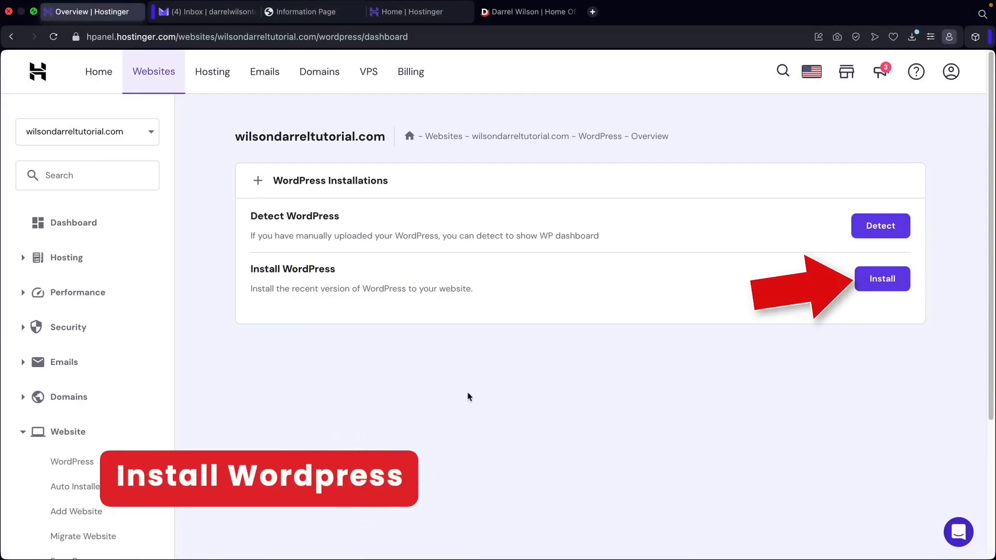
pyautogui.click(884, 282)
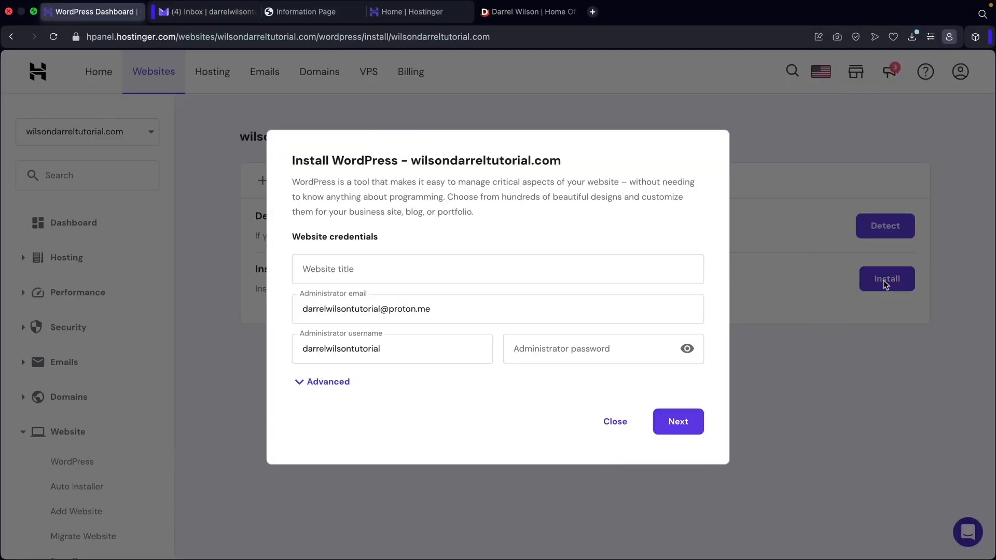
# Set the WordPress website title to Darrel Wilson Tutorial.
pyautogui.click(487, 278)
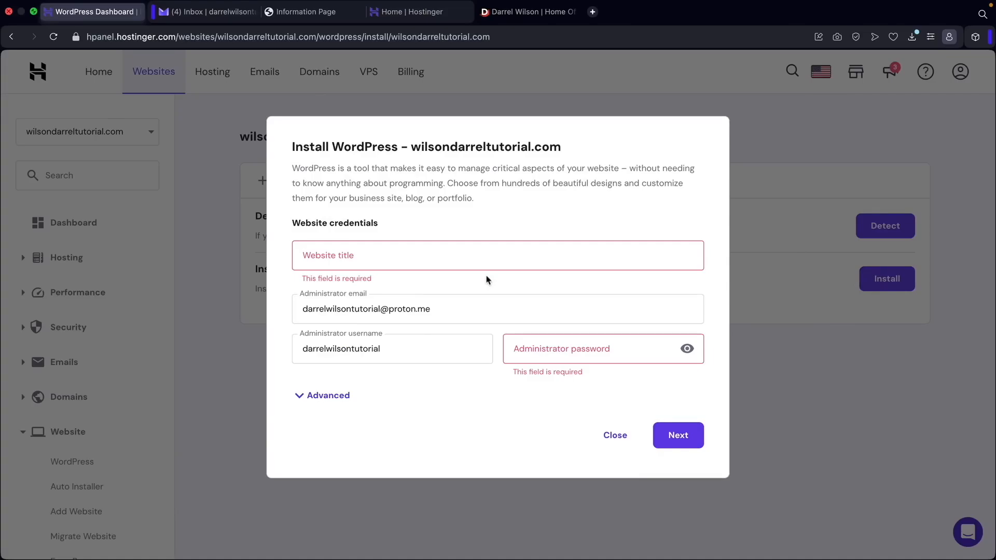
pyautogui.click(402, 259)
pyautogui.write('Darrel Wilson Tutorial')
pyautogui.press('Tab')
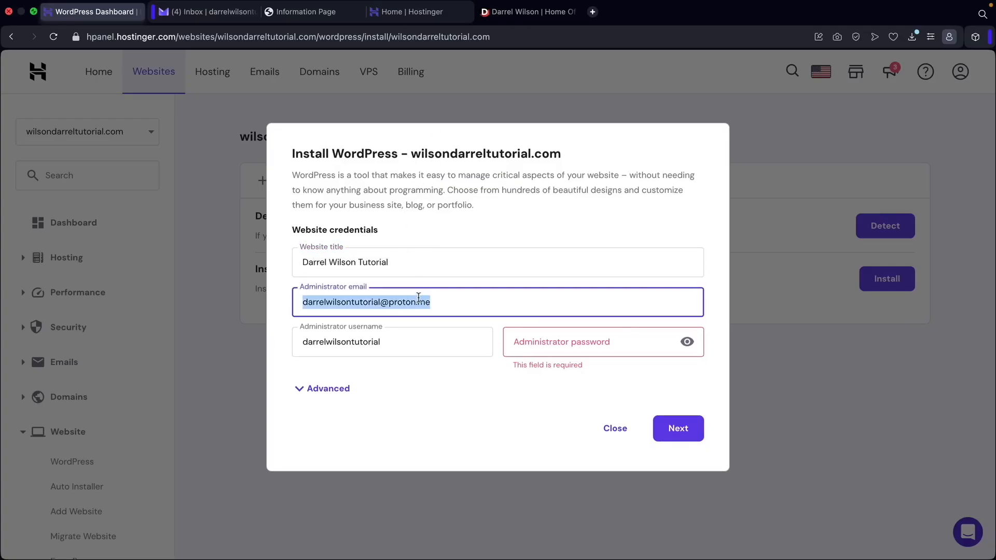
# Keep the administrator email and username, paste the administrator password and continue.
pyautogui.click(439, 301)
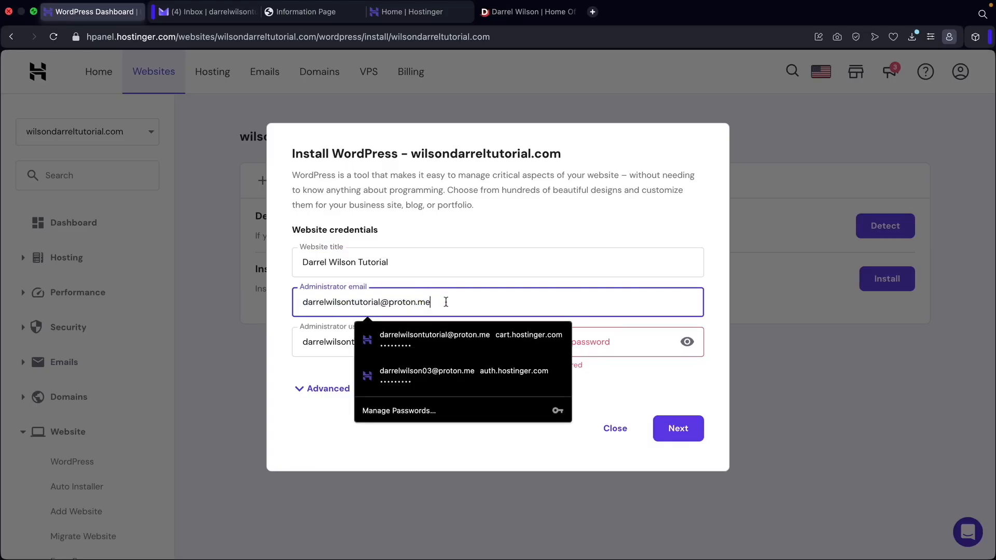
pyautogui.click(341, 342)
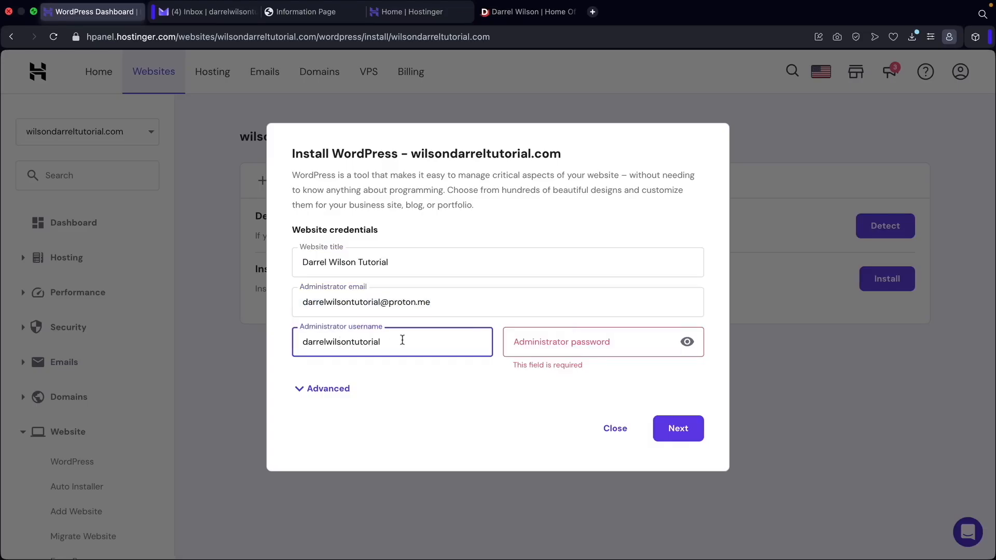
pyautogui.click(535, 343)
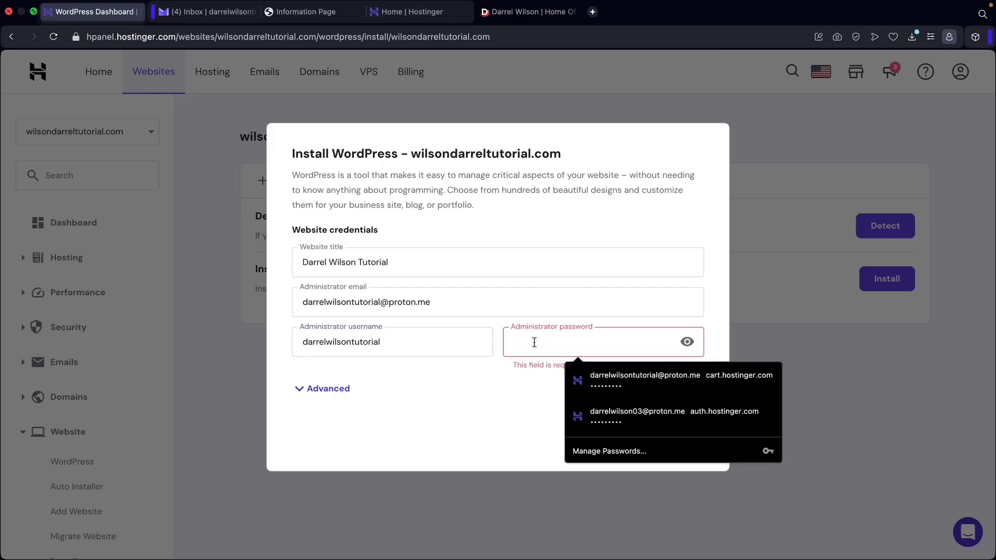
pyautogui.hotkey('ctrl', 'v')
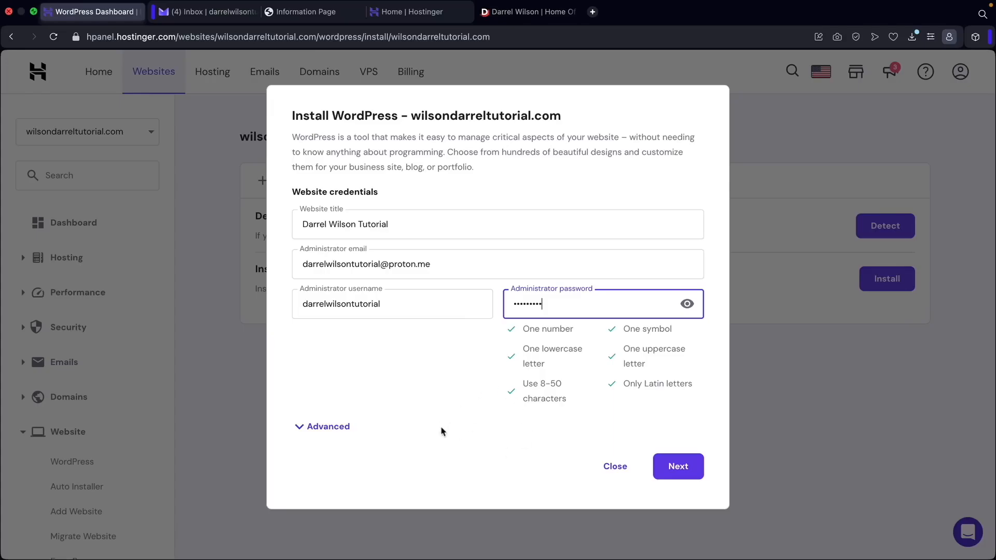
pyautogui.click(684, 473)
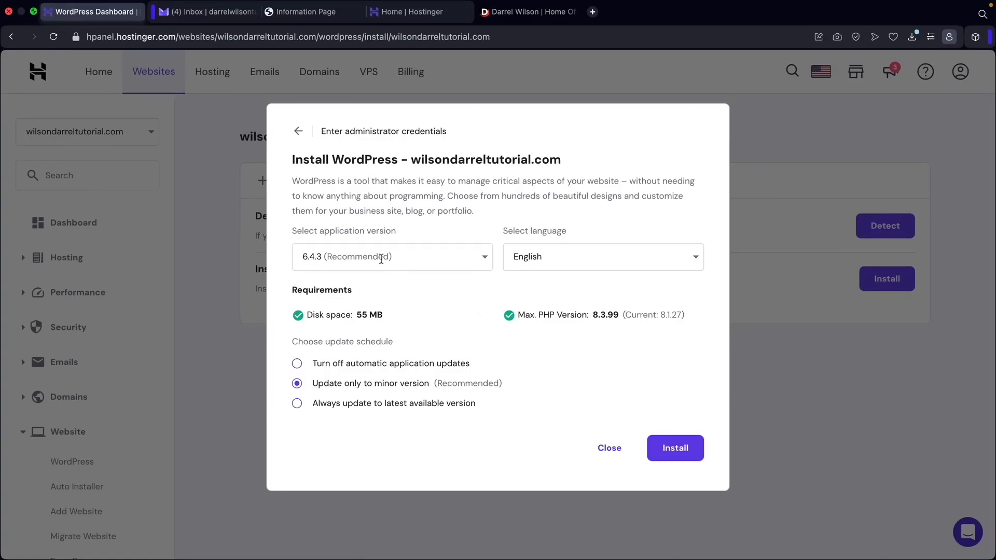
# Install WordPress 6.4.3 in English with minor-version updates and dismiss the rating survey.
pyautogui.click(680, 451)
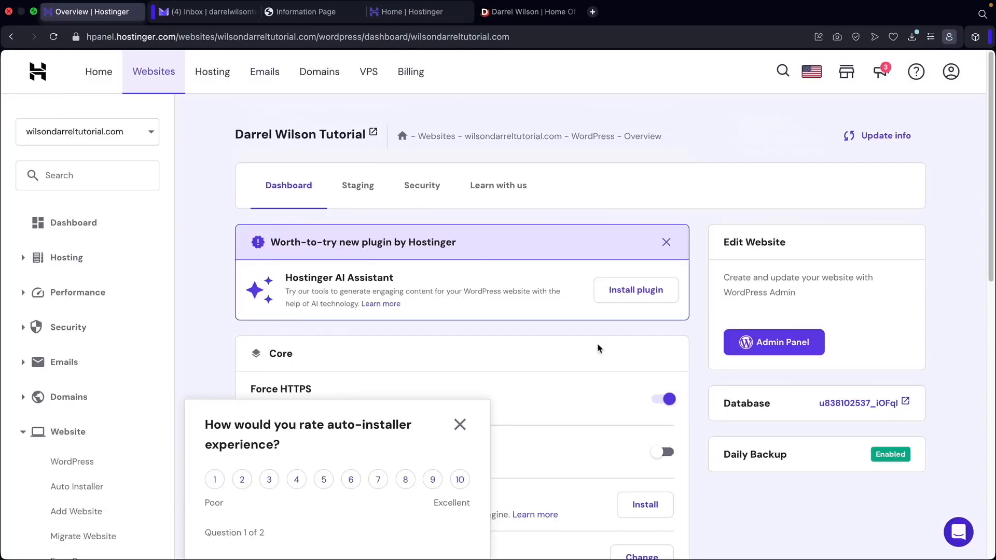
pyautogui.click(460, 426)
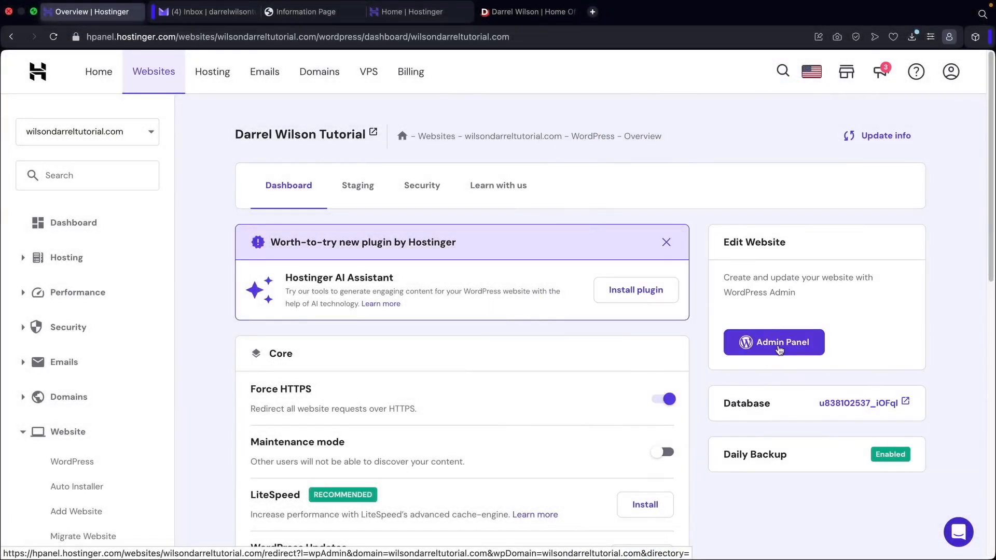
# Open the WordPress admin panel and visit the live site to browse its homepage.
pyautogui.click(794, 349)
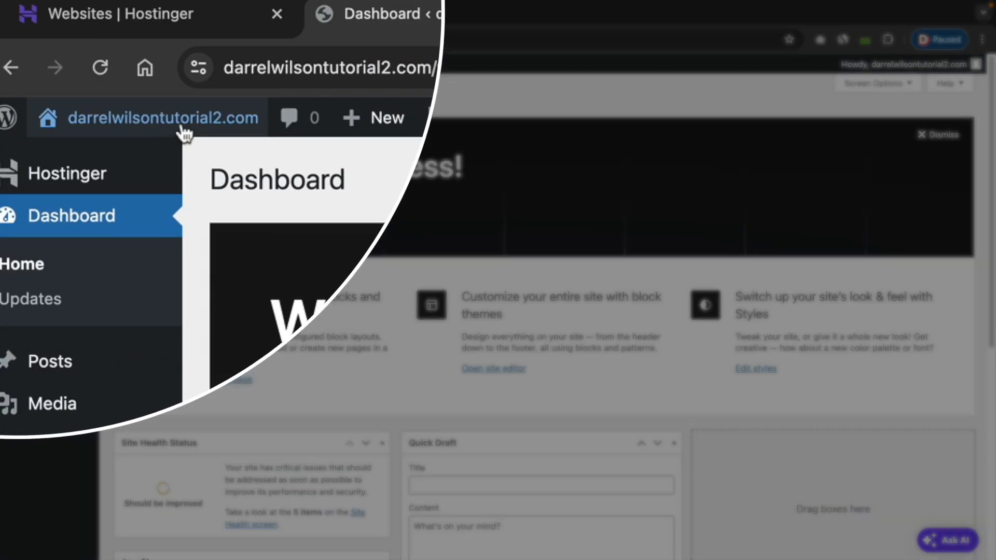
pyautogui.moveTo(86, 73)
pyautogui.click(97, 167)
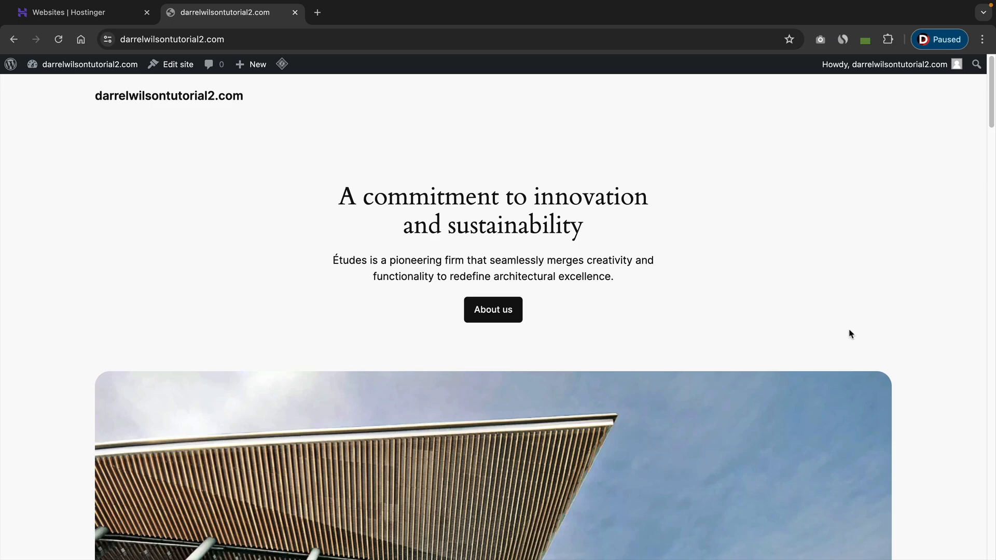
pyautogui.scroll(-6, 923, 330)
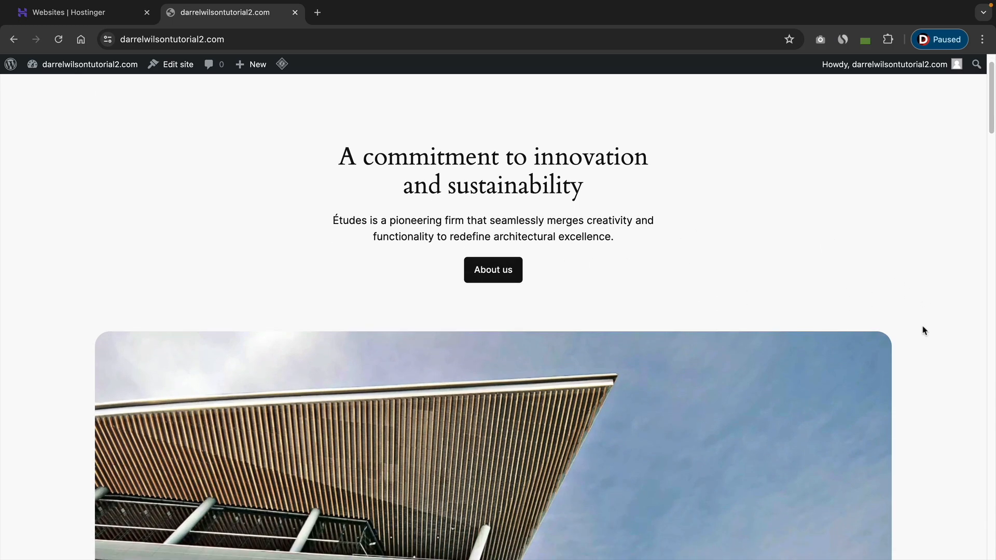
pyautogui.scroll(-7, 924, 330)
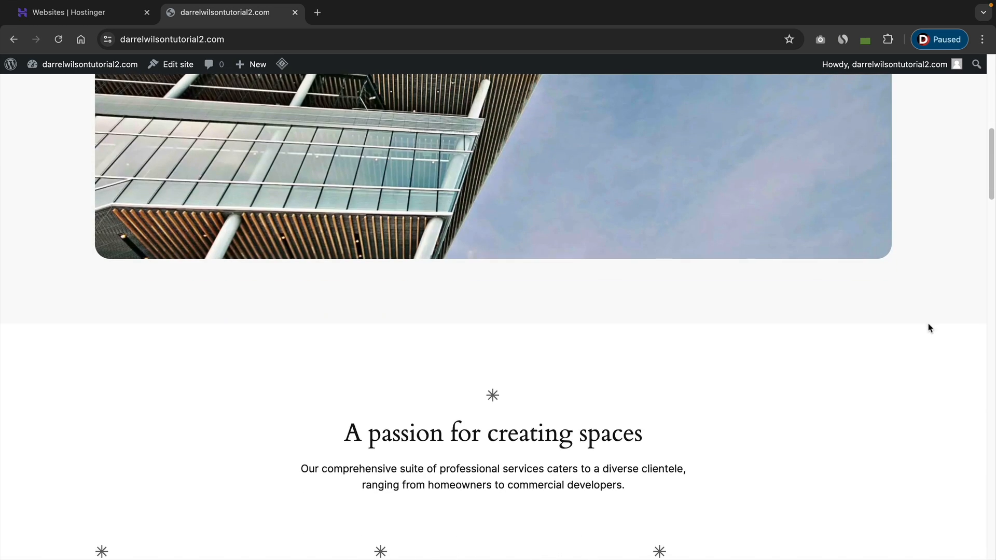
# Scroll through the live site's homepage sections and return to the WordPress dashboard.
pyautogui.scroll(-1, 930, 328)
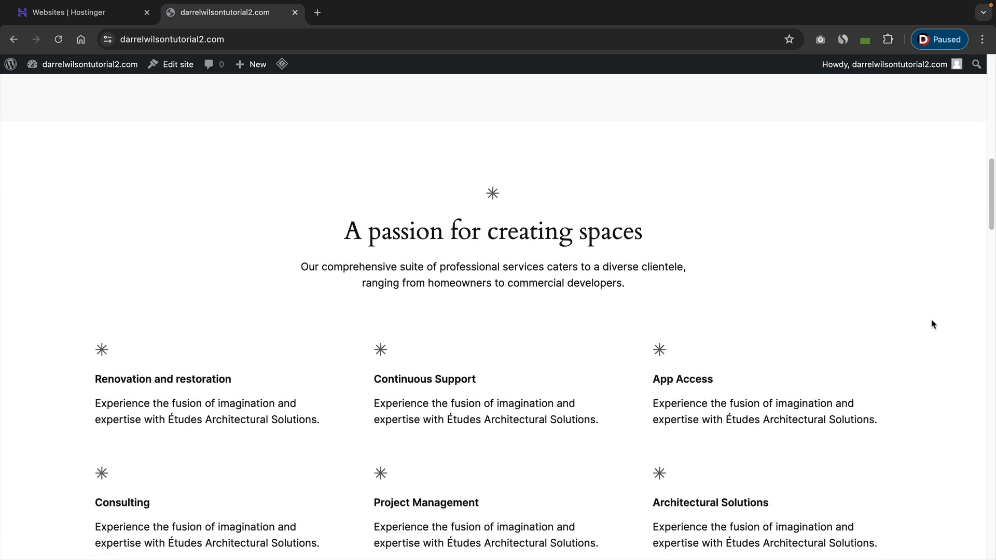
pyautogui.scroll(-1, 798, 329)
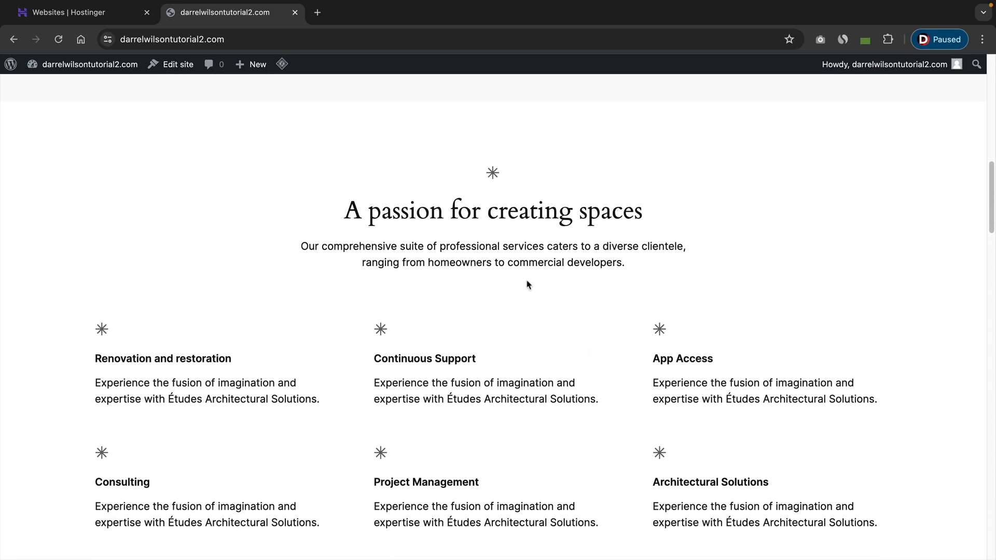
pyautogui.scroll(3, 593, 381)
pyautogui.scroll(8, 592, 379)
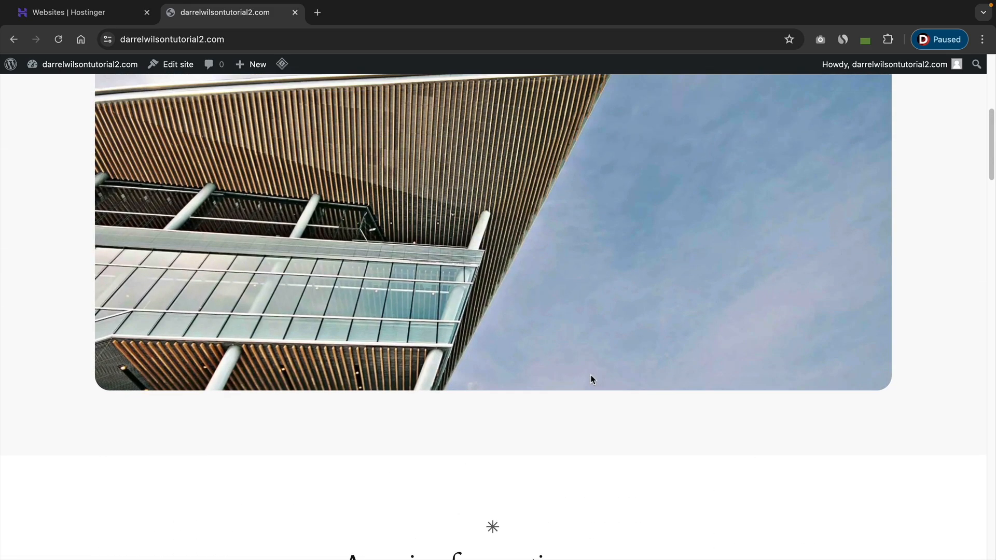
pyautogui.scroll(2, 586, 368)
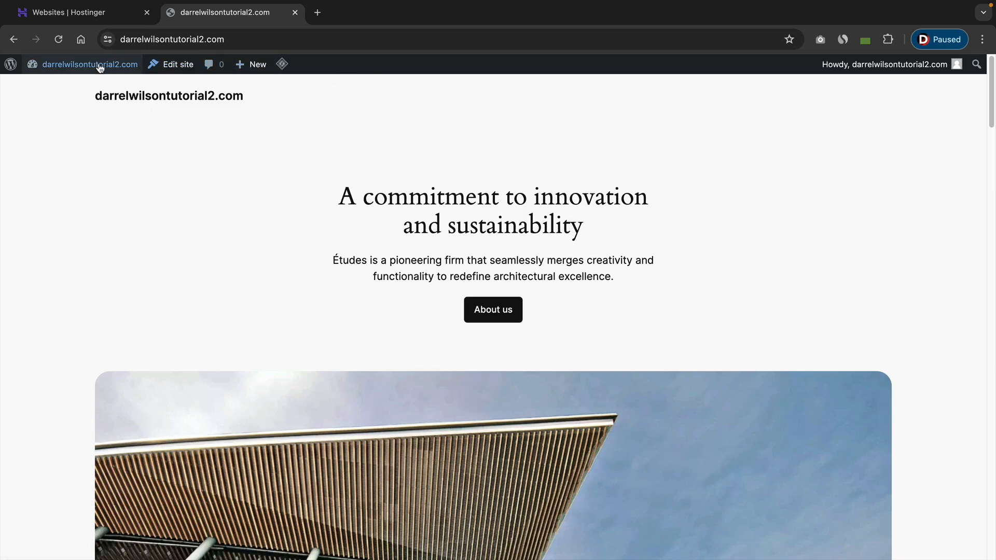
pyautogui.moveTo(73, 69)
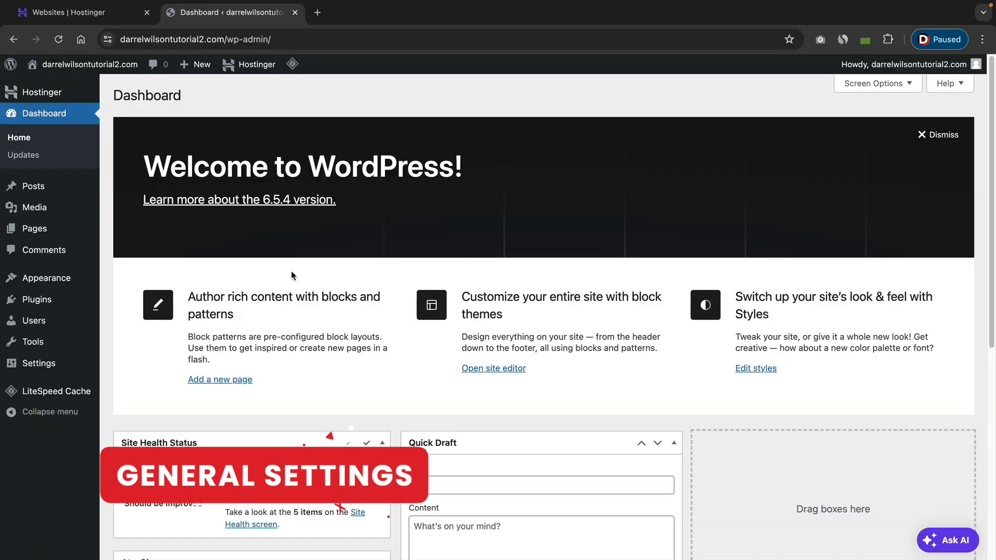
# Open the user profile and set the admin color scheme to Midnight.
pyautogui.moveTo(47, 320)
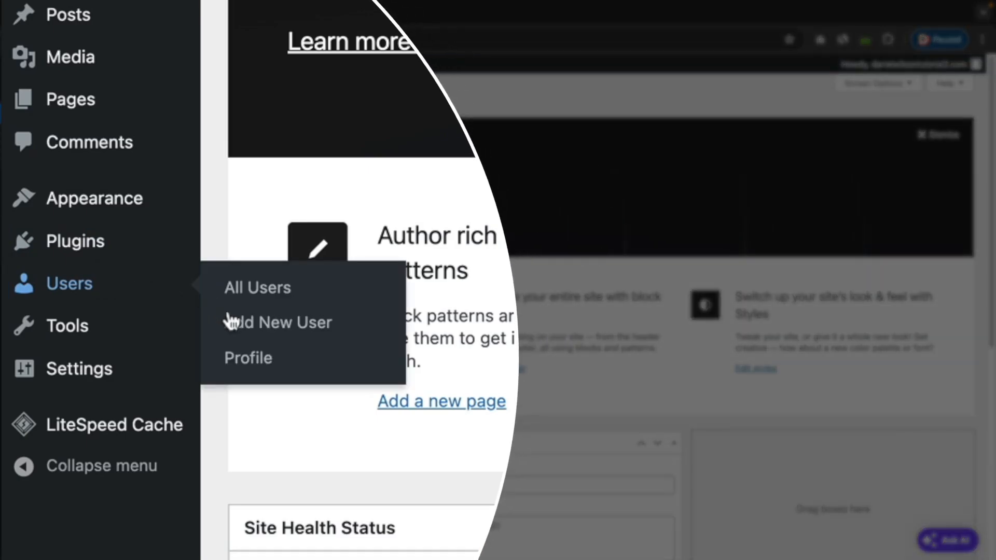
pyautogui.click(248, 358)
pyautogui.click(525, 230)
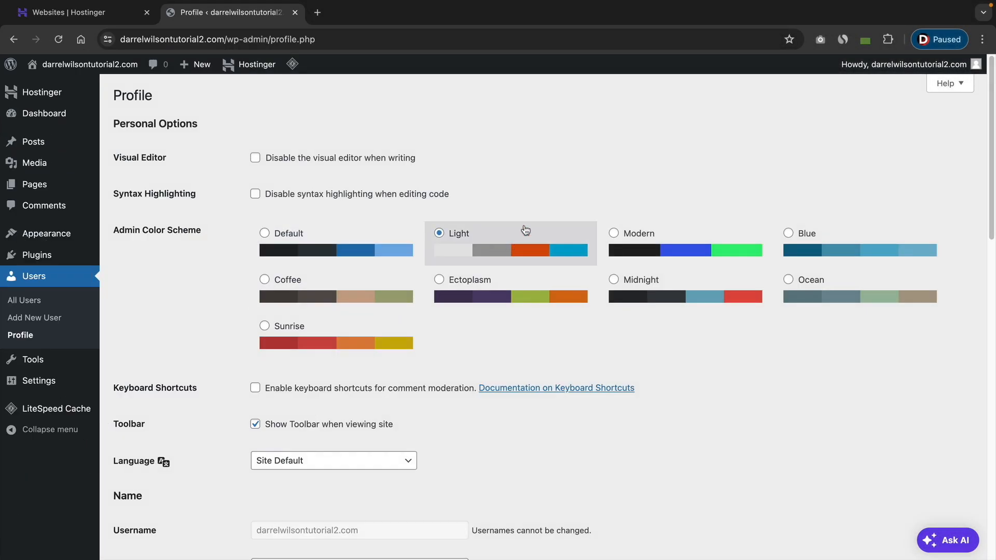
pyautogui.click(646, 248)
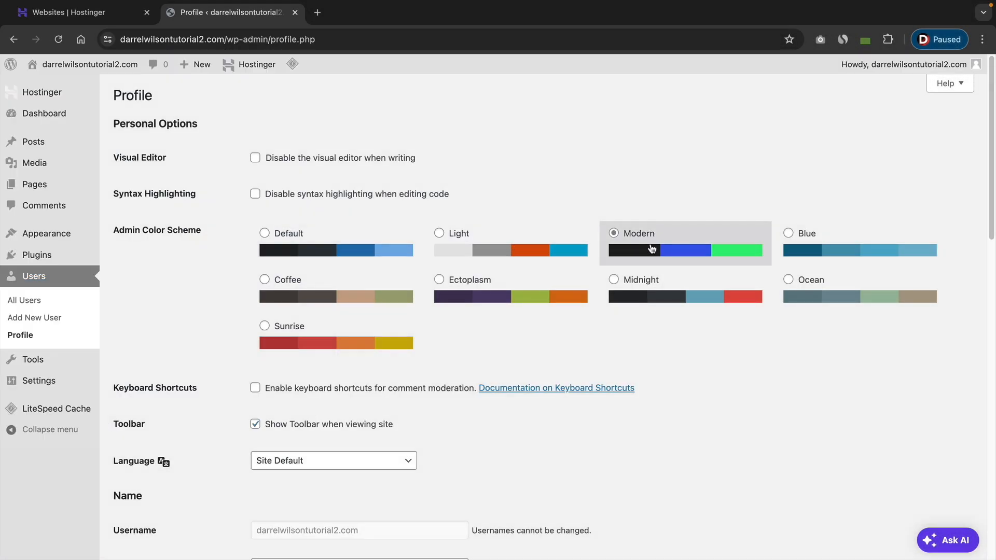
pyautogui.click(813, 252)
pyautogui.click(825, 296)
pyautogui.click(716, 302)
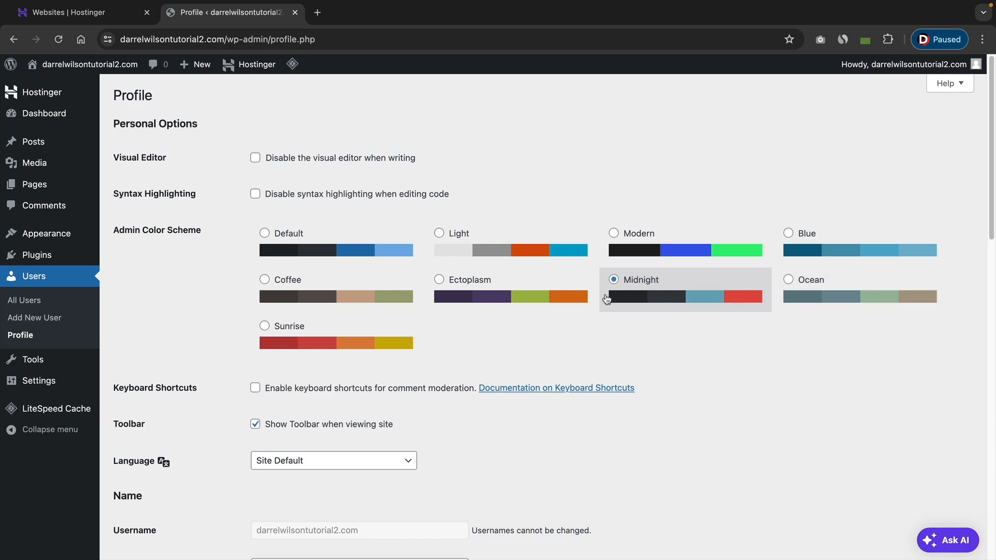
pyautogui.click(497, 298)
pyautogui.click(404, 303)
pyautogui.click(378, 334)
pyautogui.click(363, 296)
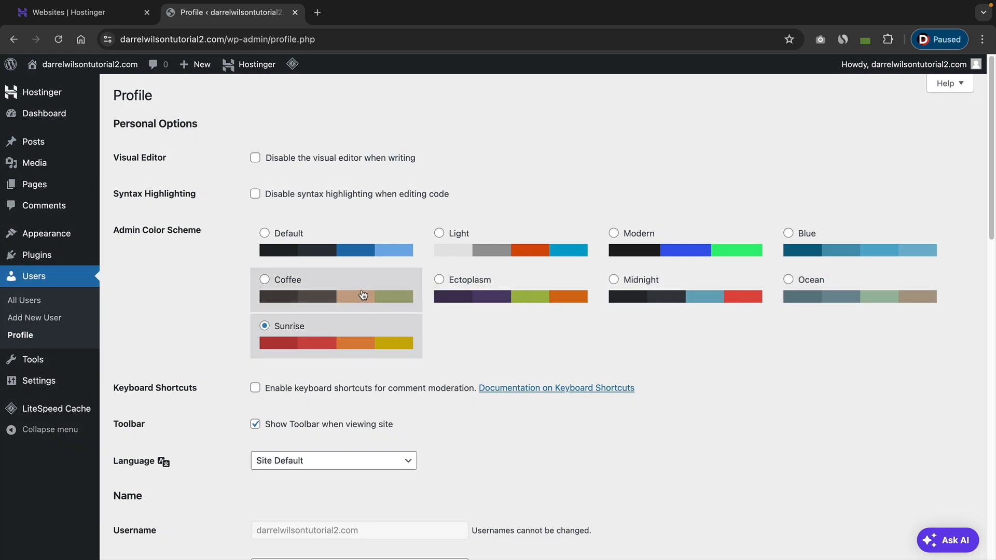
pyautogui.click(488, 284)
pyautogui.click(615, 280)
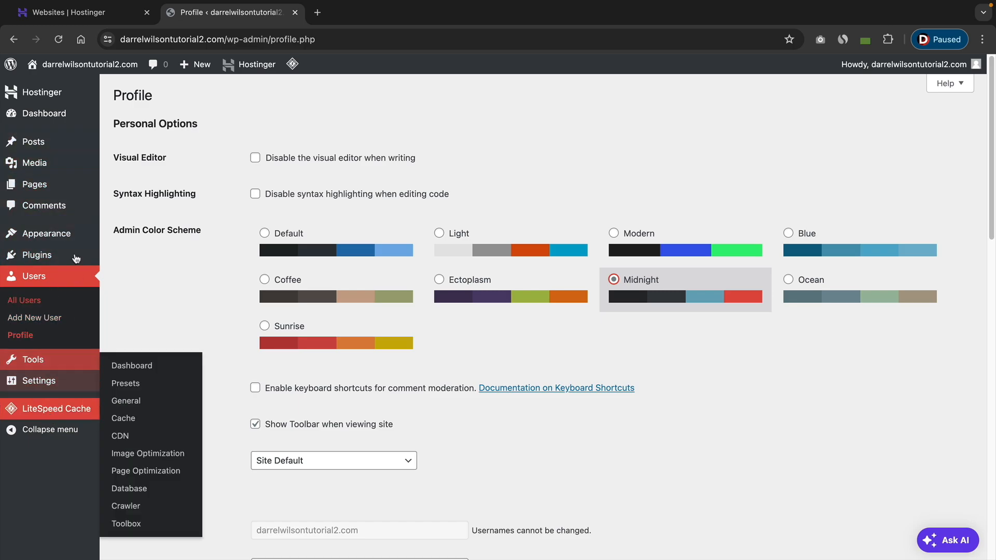
# Review the profile's name and contact info fields.
pyautogui.scroll(-2, 531, 326)
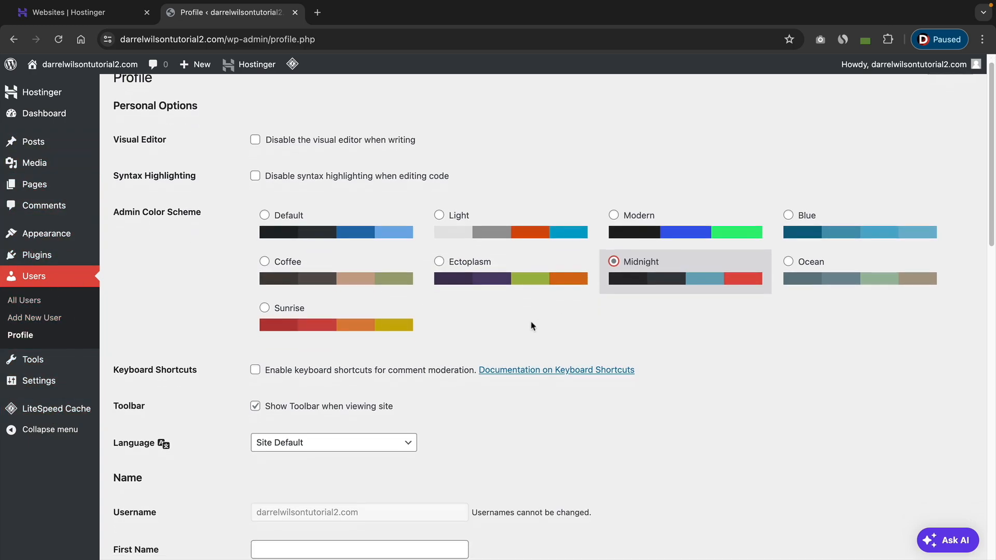
pyautogui.scroll(-7, 531, 327)
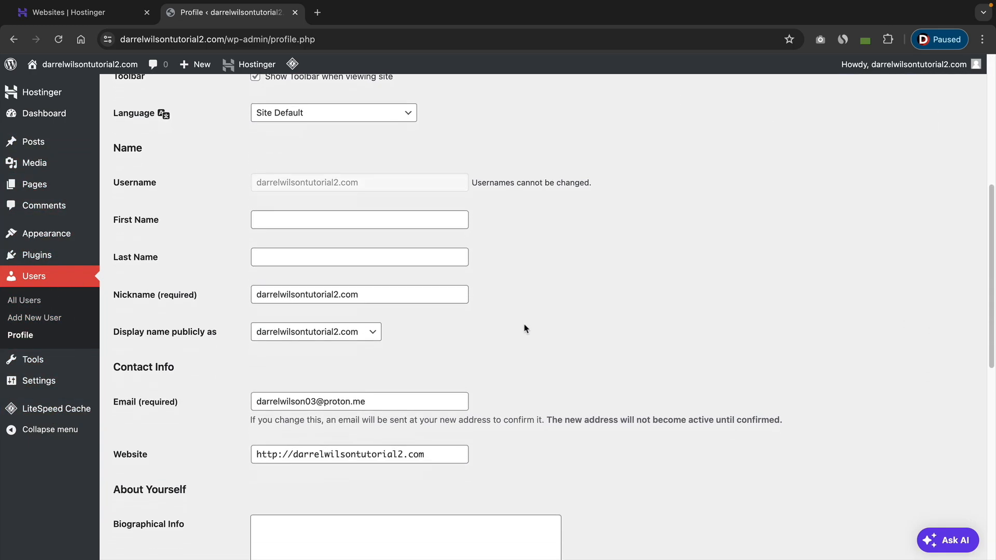
pyautogui.moveTo(382, 301); pyautogui.dragTo(250, 299)
pyautogui.click(237, 298)
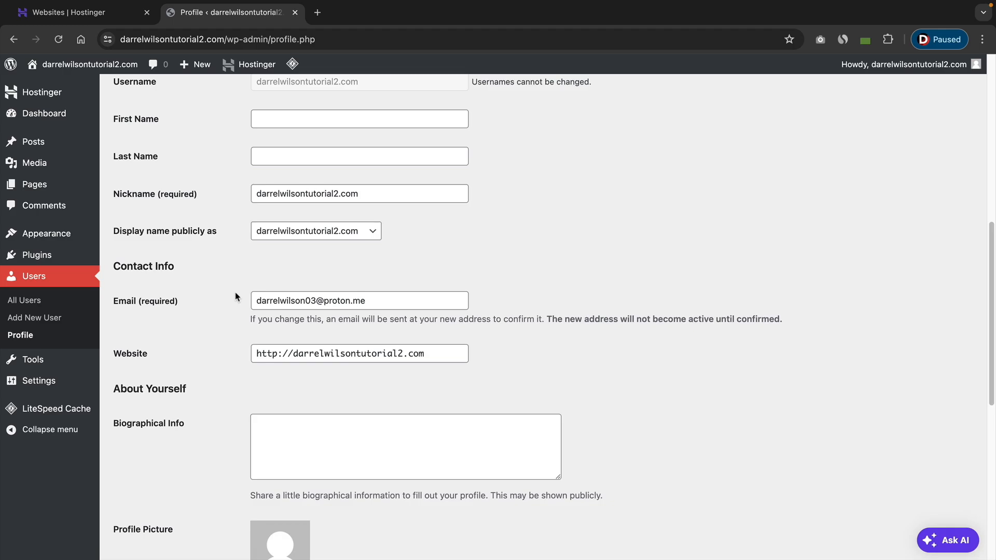
pyautogui.moveTo(376, 300); pyautogui.dragTo(249, 298)
pyautogui.click(240, 295)
pyautogui.scroll(-3, 238, 296)
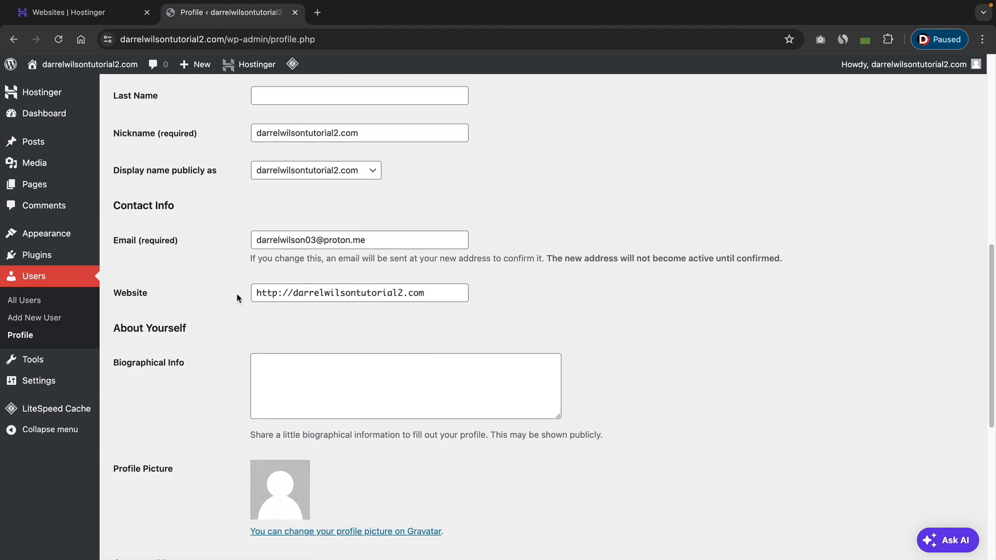
pyautogui.scroll(-4, 236, 293)
# Cancel the new password option and update the profile.
pyautogui.click(280, 328)
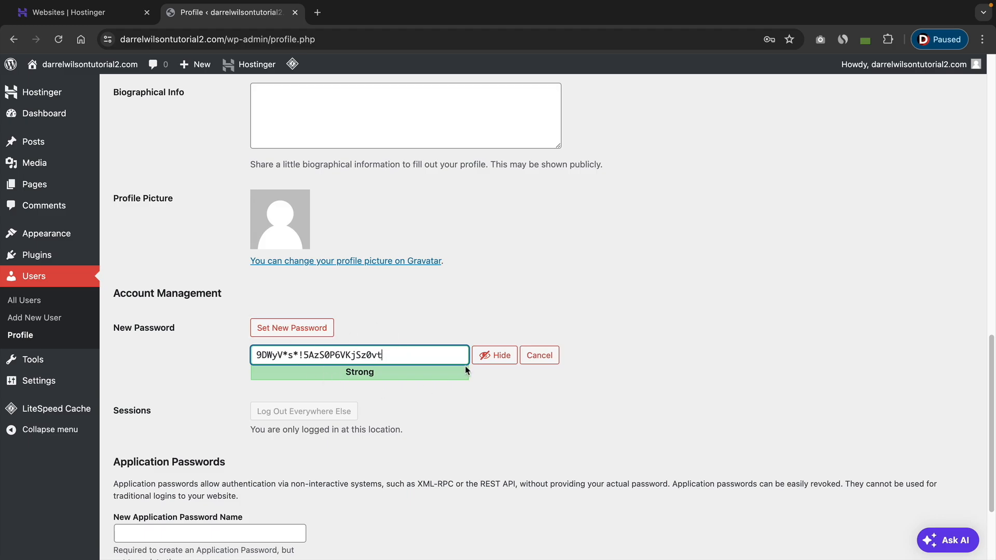
pyautogui.click(539, 355)
pyautogui.scroll(-2, 393, 353)
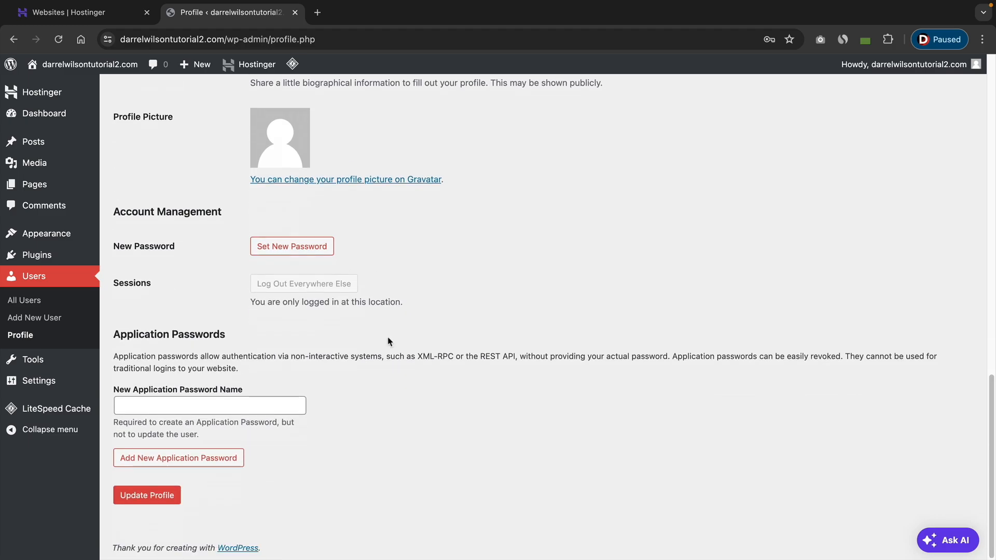
pyautogui.click(163, 497)
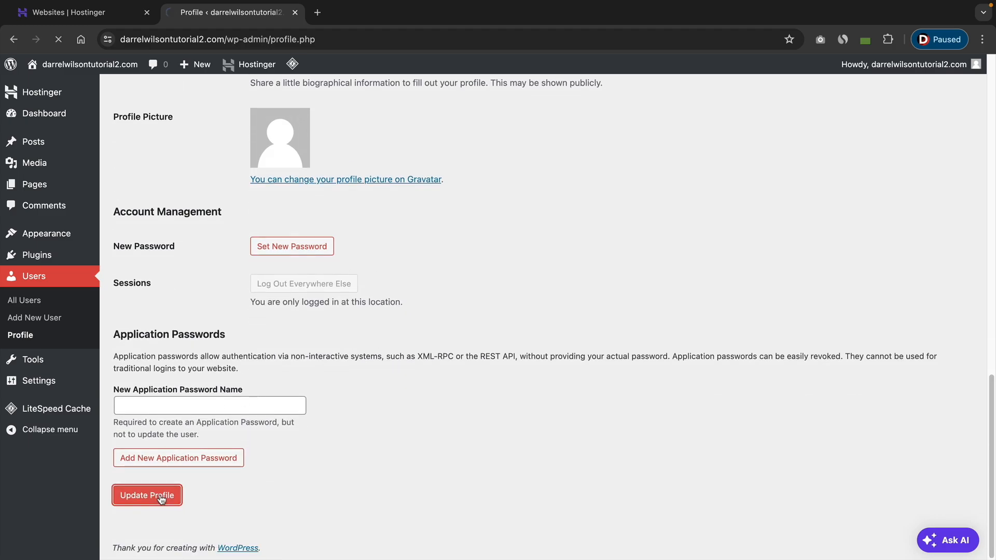
# Set the permalink structure to Post name and save the permalink settings.
pyautogui.moveTo(45, 380)
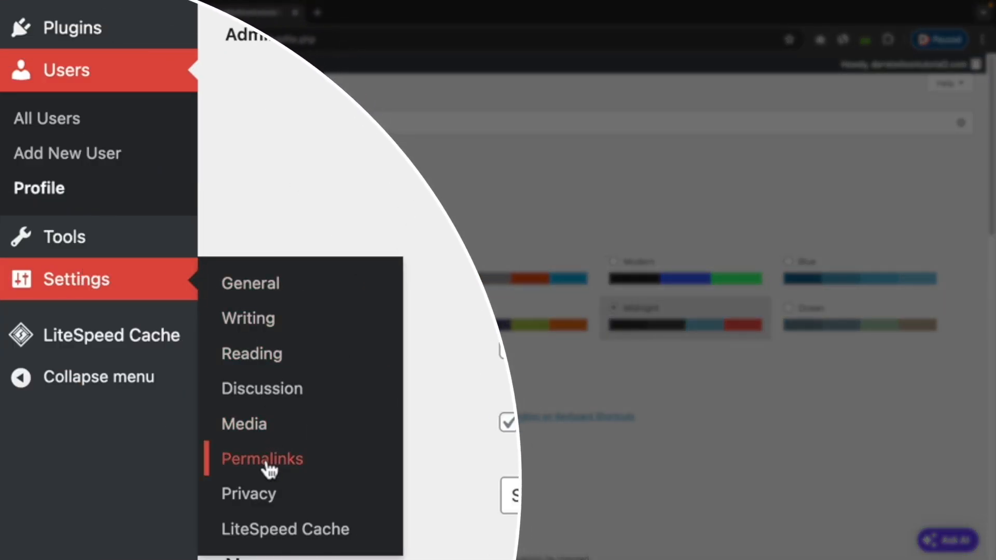
pyautogui.click(269, 470)
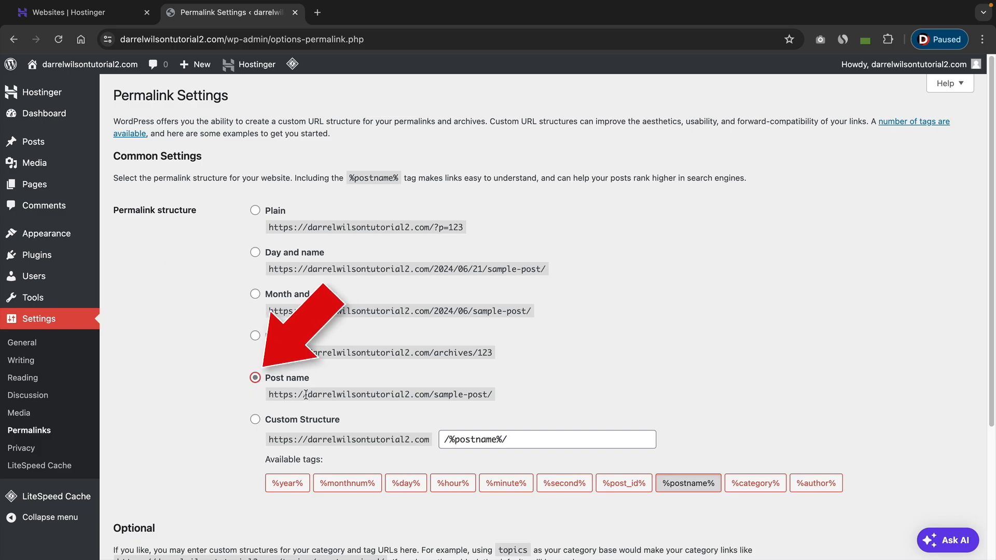
pyautogui.moveTo(307, 394); pyautogui.dragTo(474, 395)
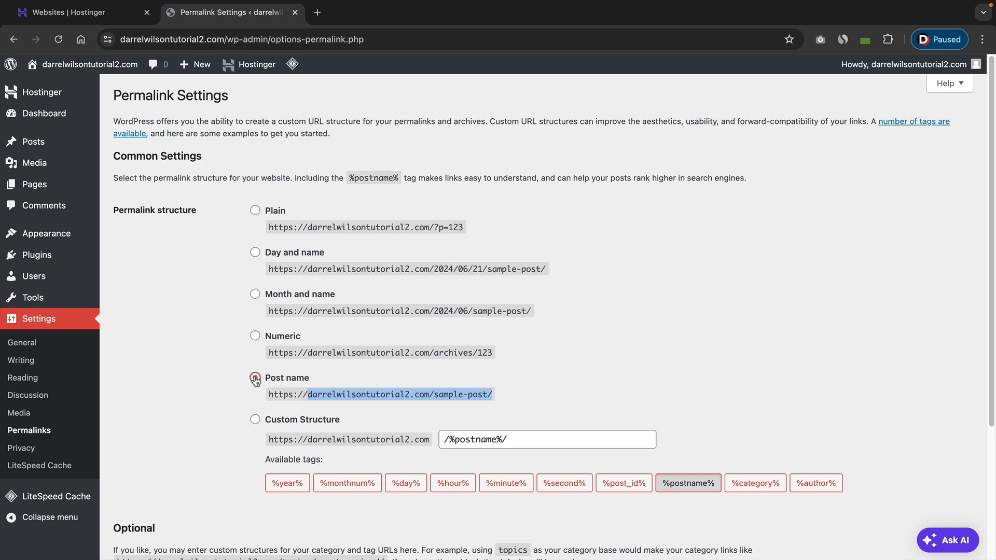
pyautogui.click(201, 378)
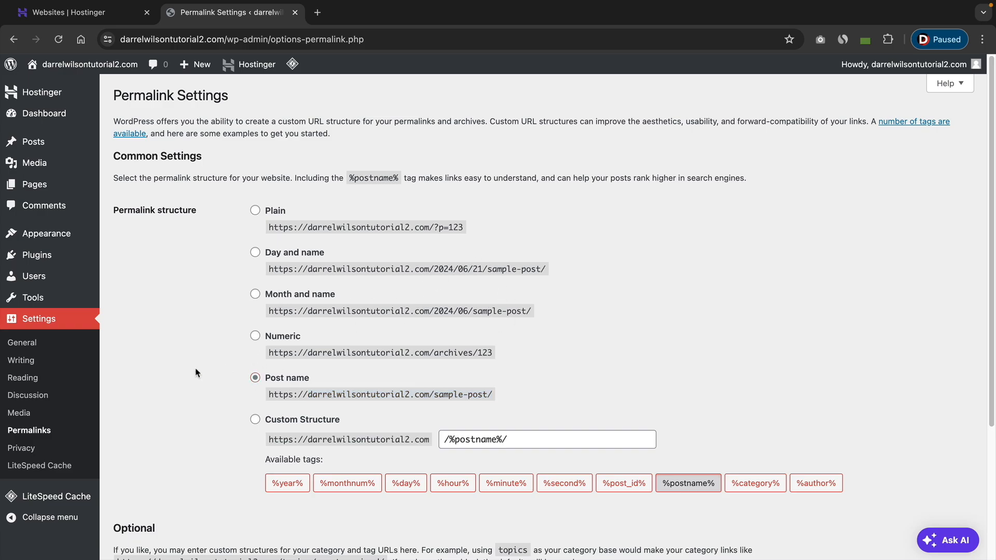
pyautogui.scroll(-5, 196, 373)
pyautogui.click(161, 496)
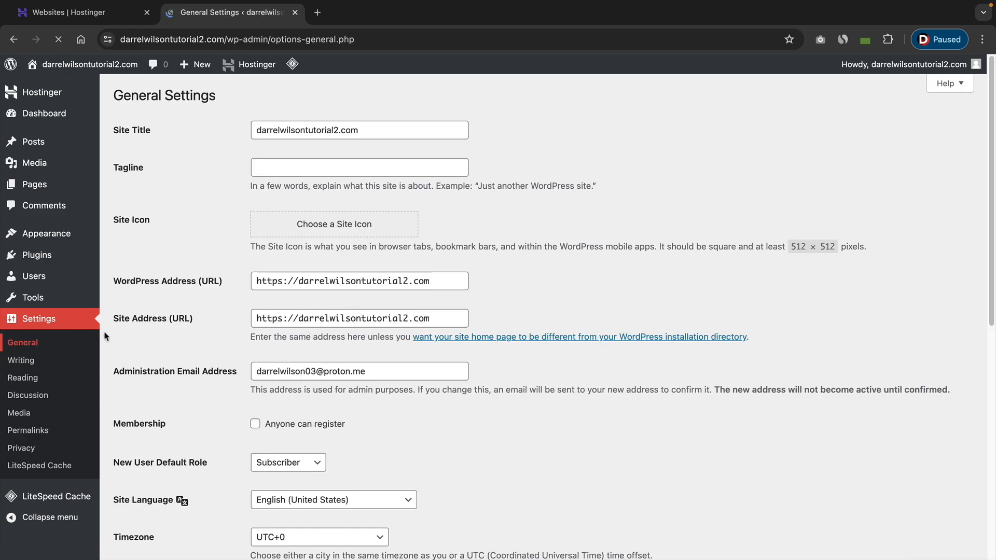
# Review the general settings, browse the site language list, and save the general settings.
pyautogui.click(337, 168)
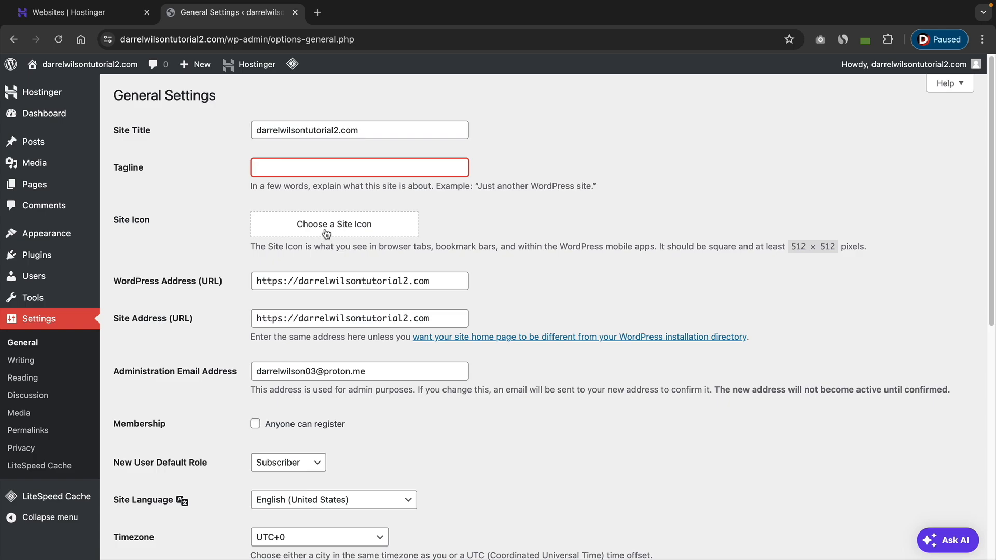
pyautogui.scroll(-4, 326, 233)
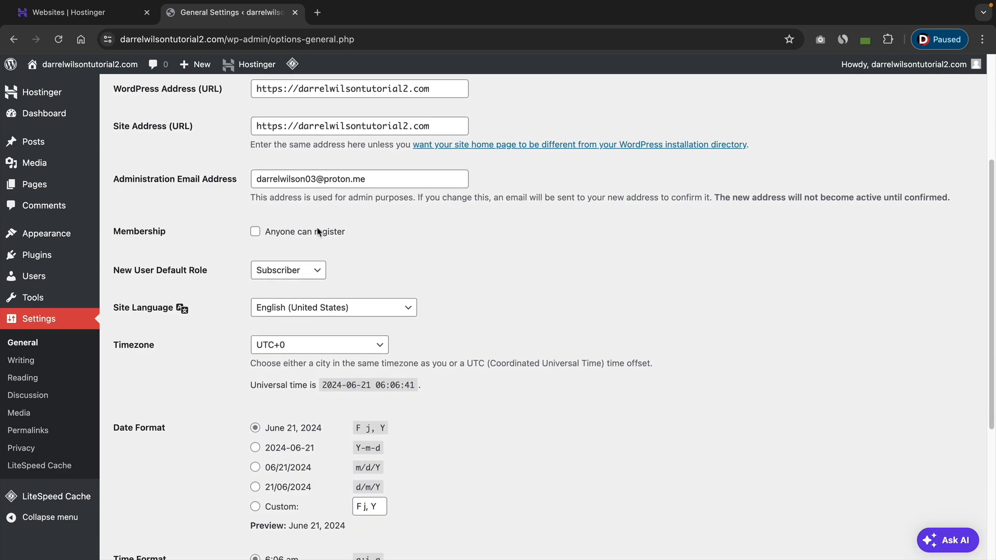
pyautogui.click(313, 312)
pyautogui.scroll(-10, 318, 374)
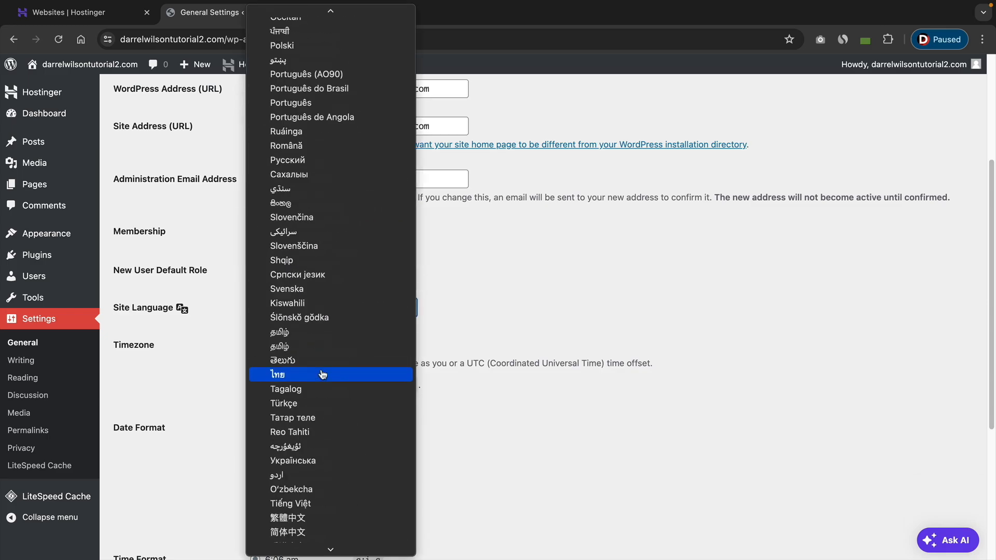
pyautogui.scroll(8, 317, 534)
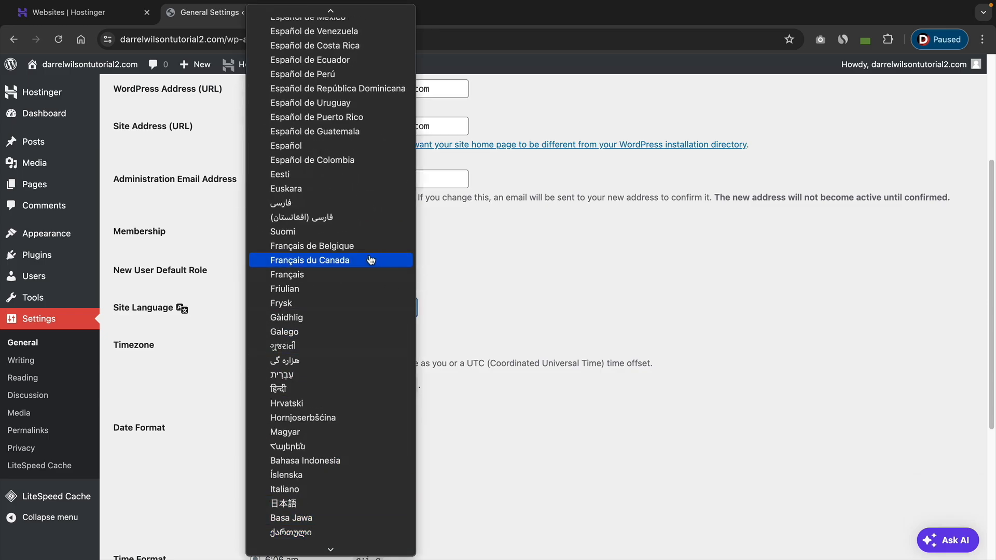
pyautogui.scroll(10, 374, 258)
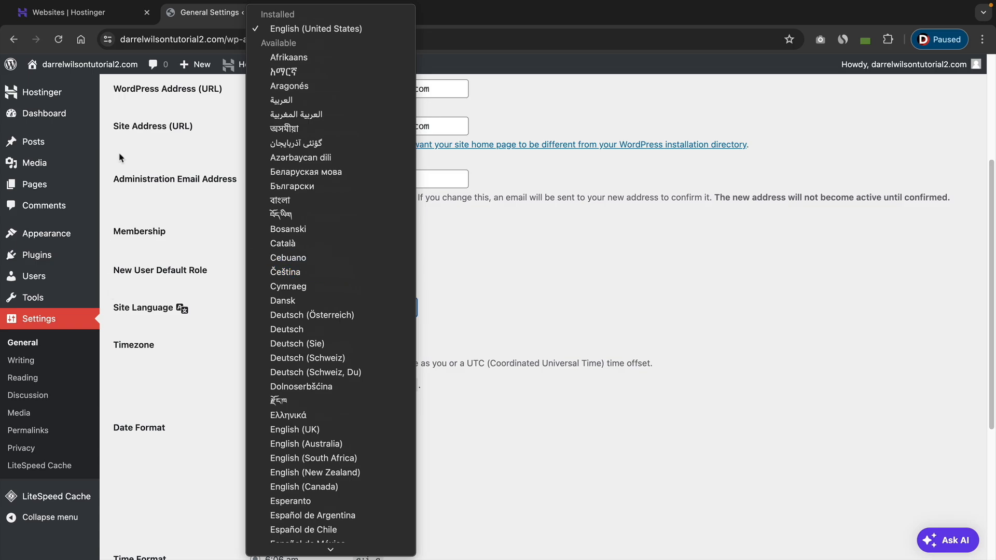
pyautogui.click(192, 200)
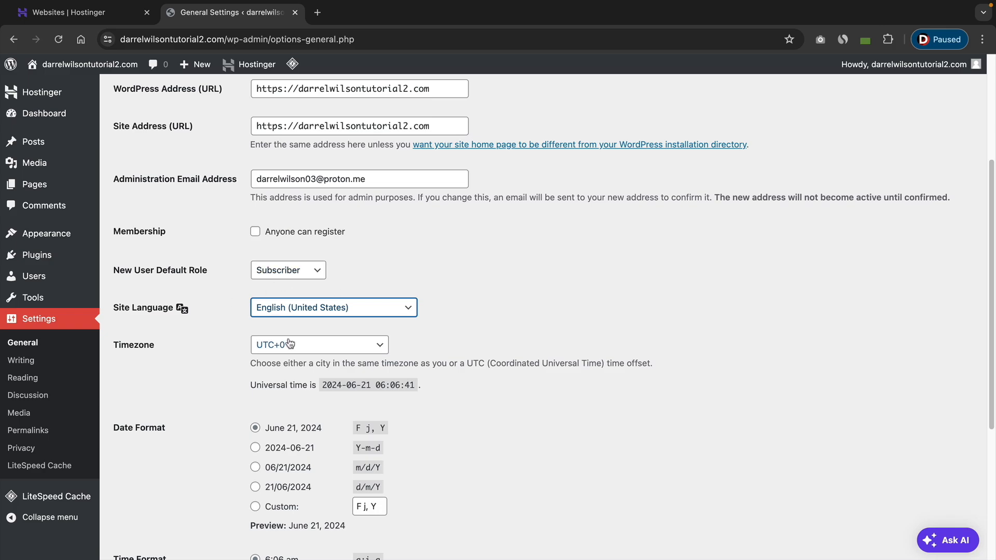
pyautogui.scroll(-5, 237, 304)
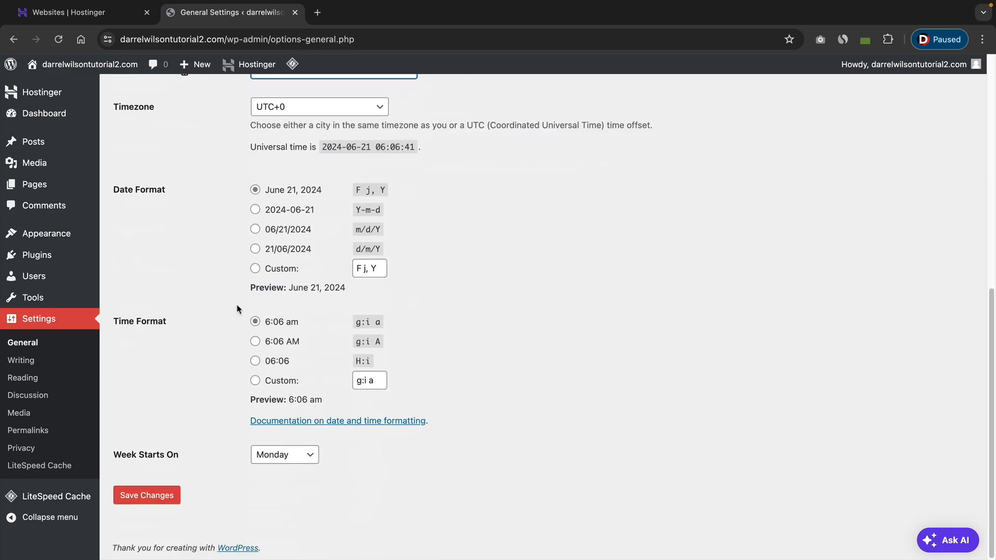
pyautogui.click(160, 502)
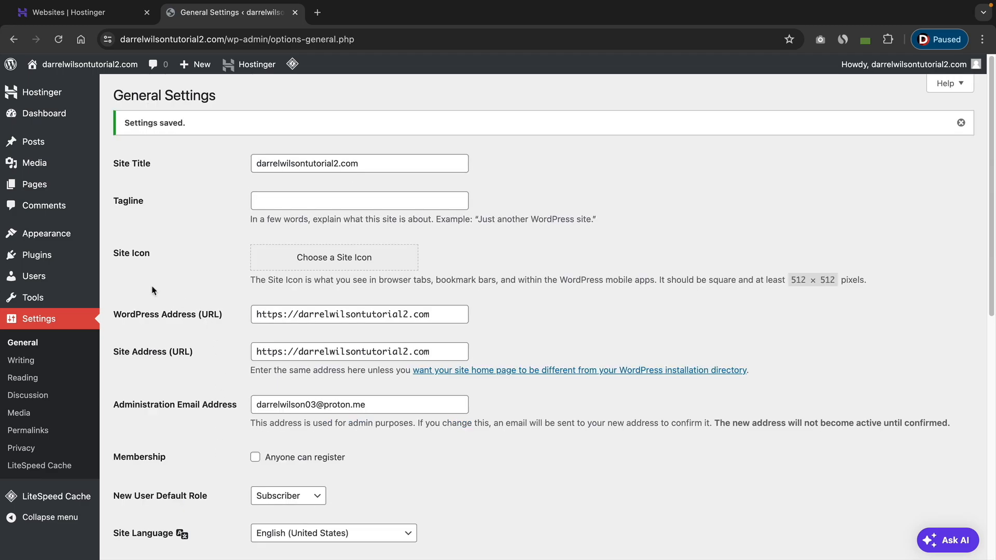
# Open the installed plugins and deactivate LiteSpeed Cache.
pyautogui.moveTo(44, 256)
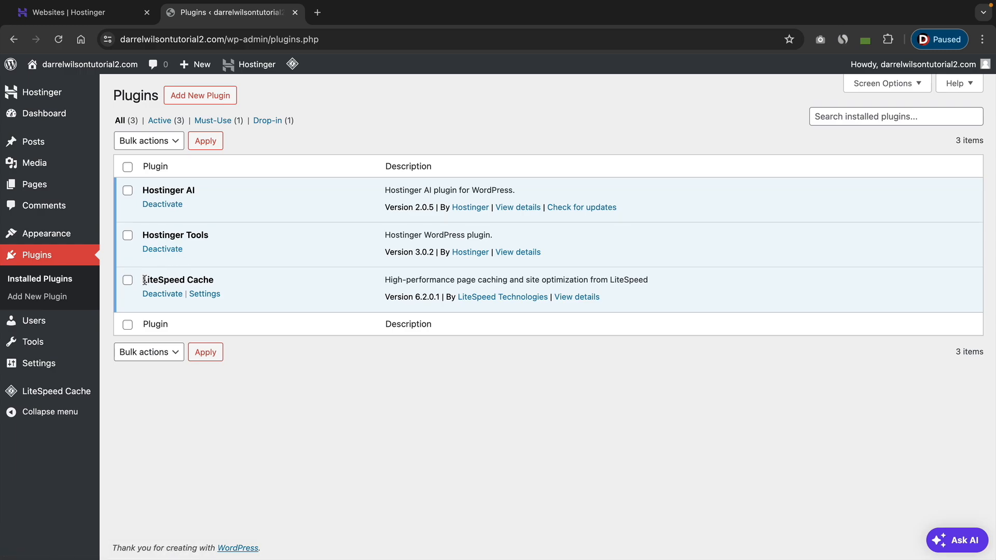
pyautogui.moveTo(147, 280); pyautogui.dragTo(213, 280)
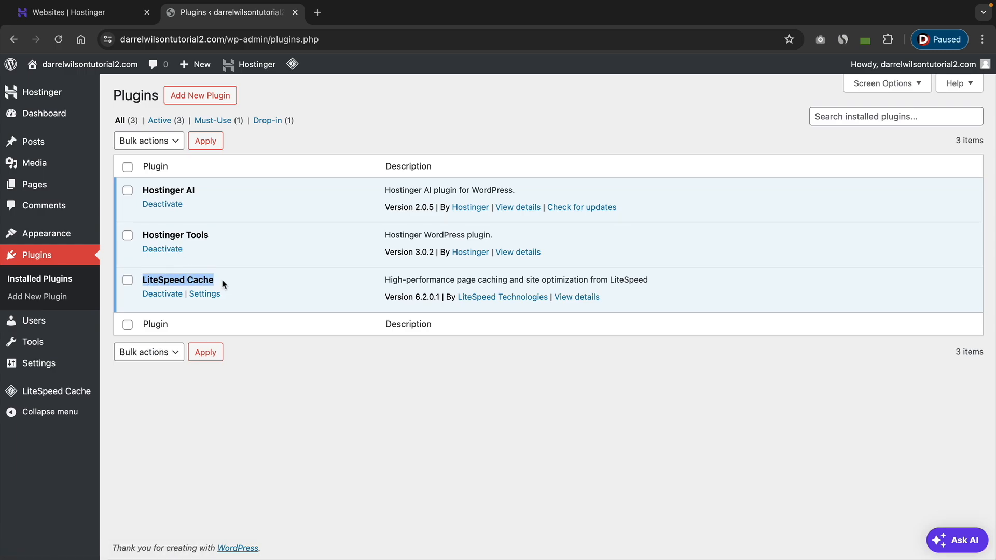
pyautogui.click(224, 283)
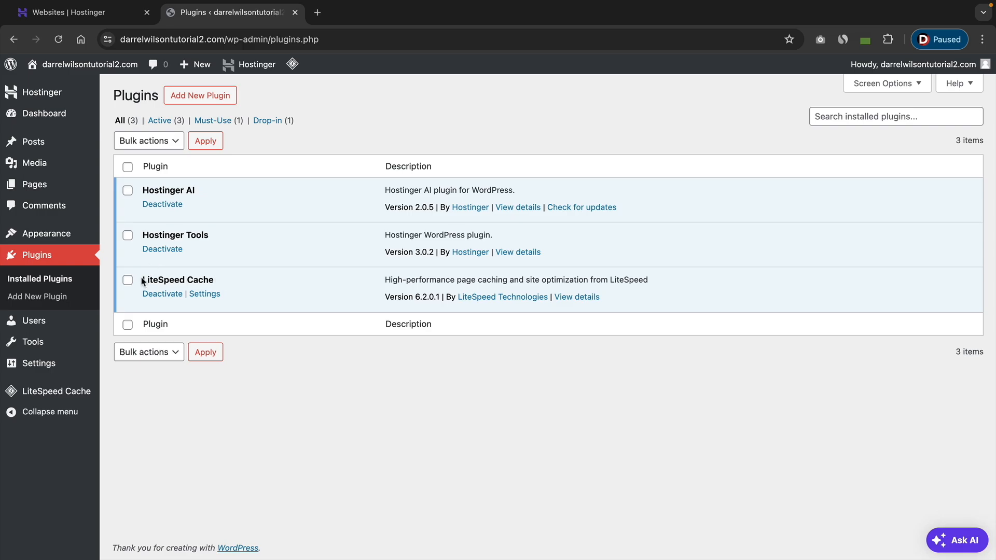
pyautogui.moveTo(146, 278); pyautogui.dragTo(211, 277)
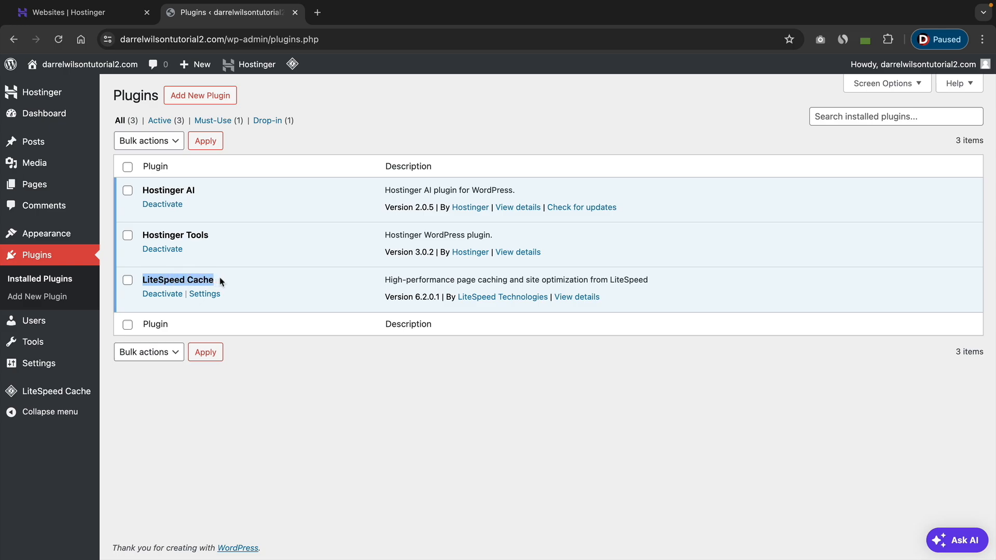
pyautogui.click(220, 280)
pyautogui.click(164, 295)
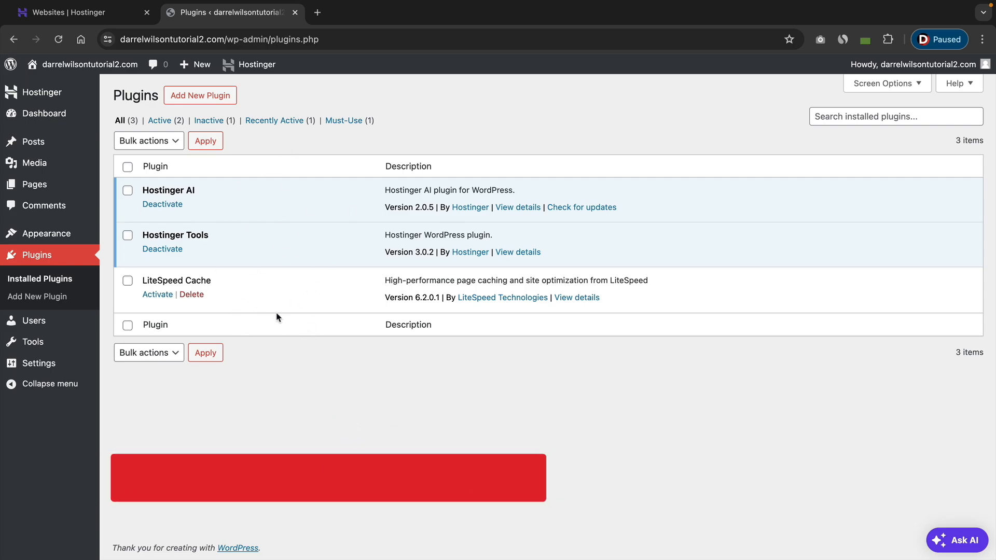
# Search the plugin directory for wpfunnels, then install and activate the WPFunnels funnel builder plugin.
pyautogui.click(196, 101)
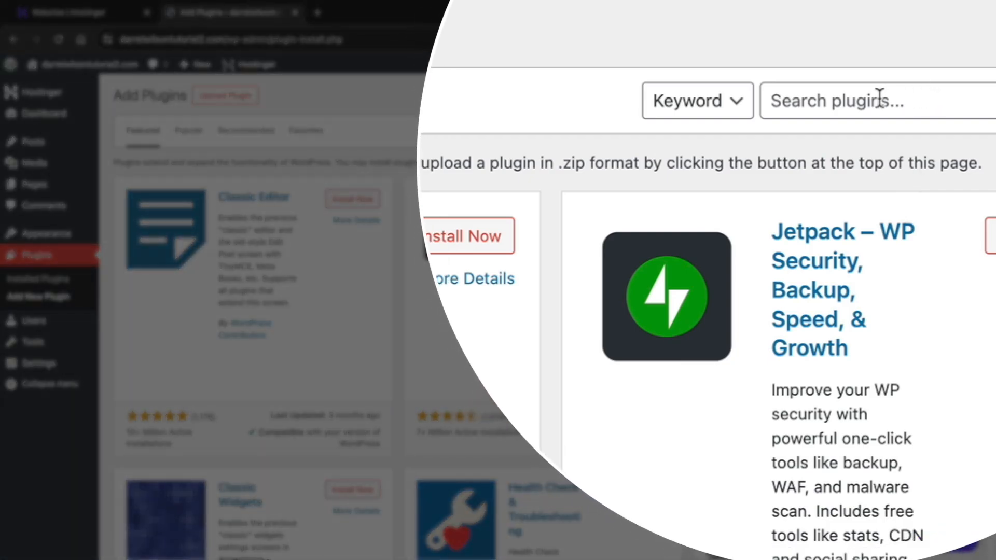
pyautogui.click(881, 98)
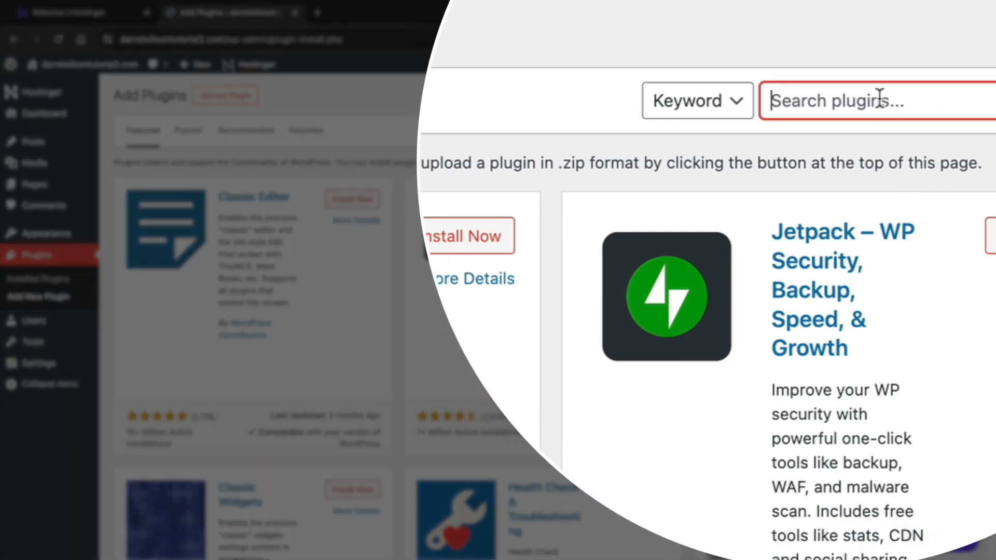
pyautogui.write('wpfun')
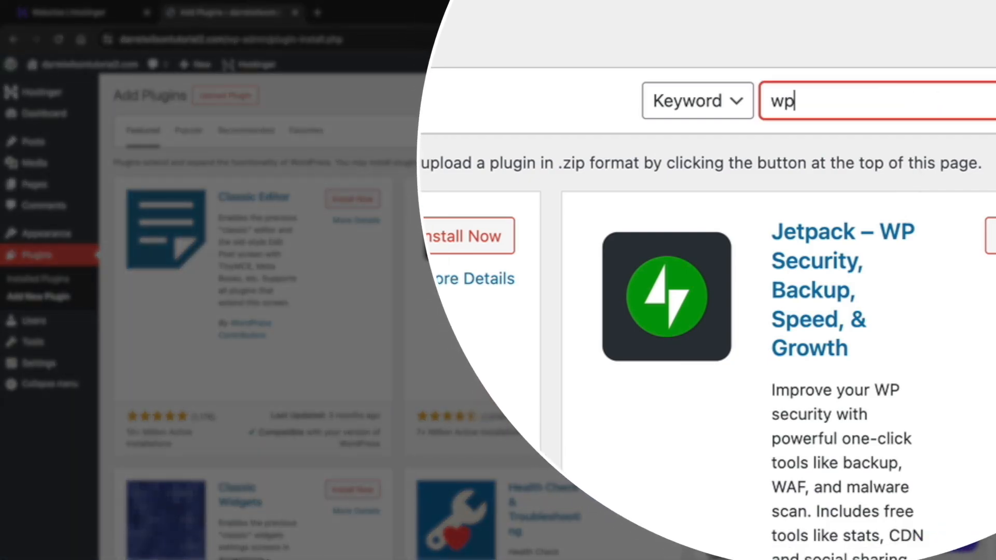
pyautogui.write('nels')
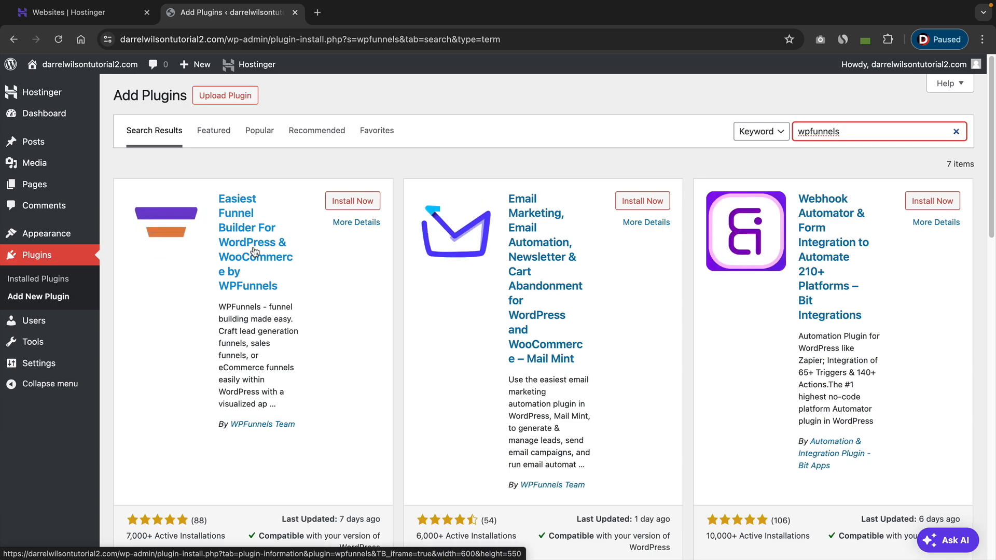
pyautogui.scroll(-1, 253, 233)
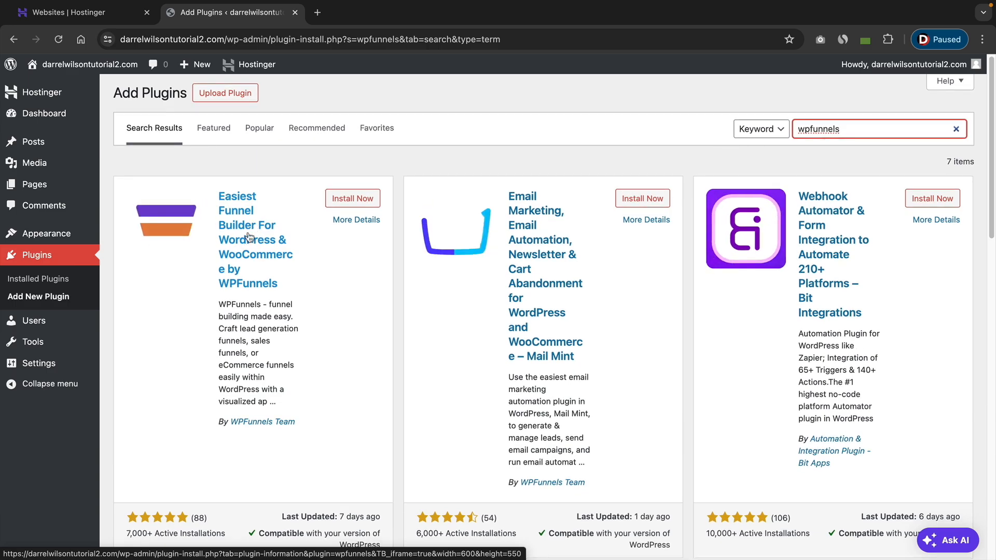
pyautogui.scroll(-1, 242, 240)
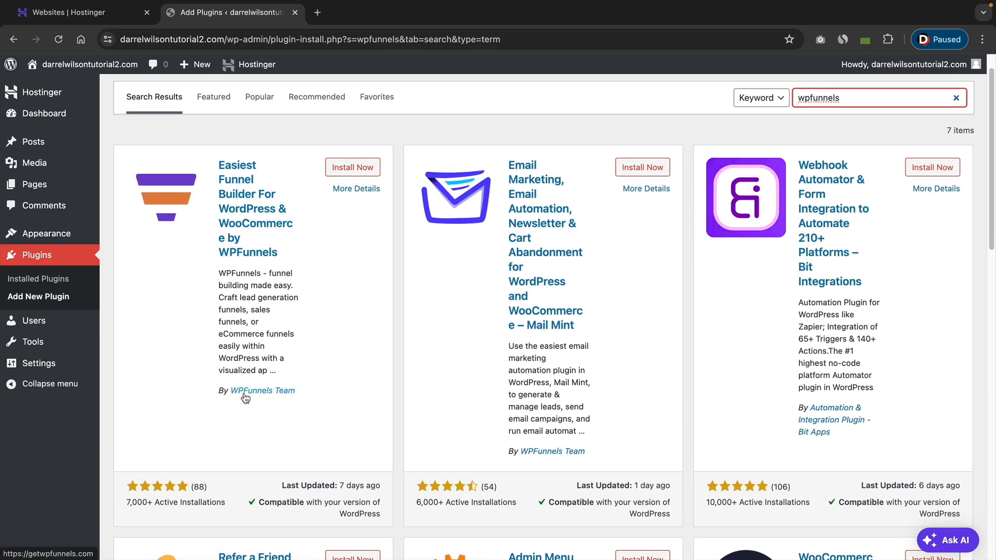
pyautogui.scroll(1, 284, 248)
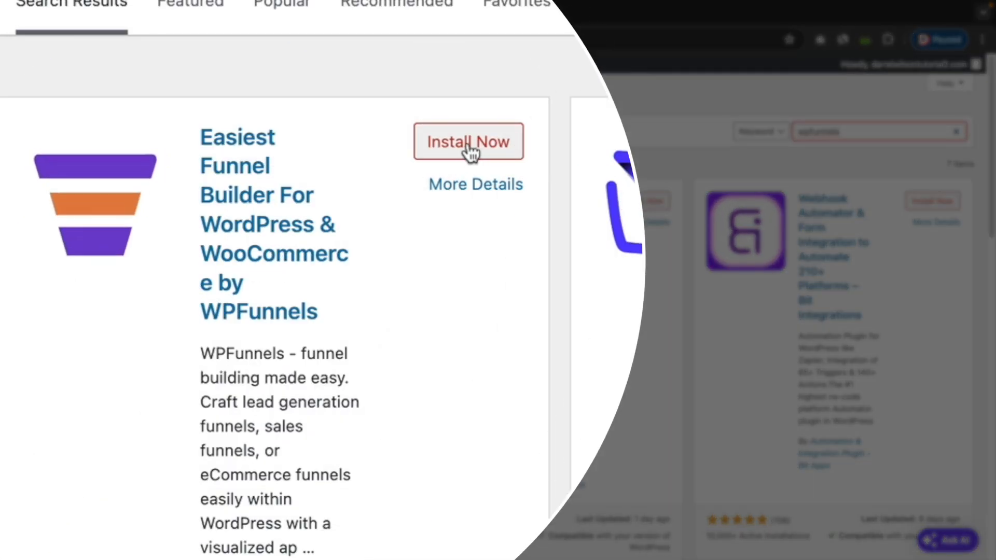
pyautogui.click(470, 154)
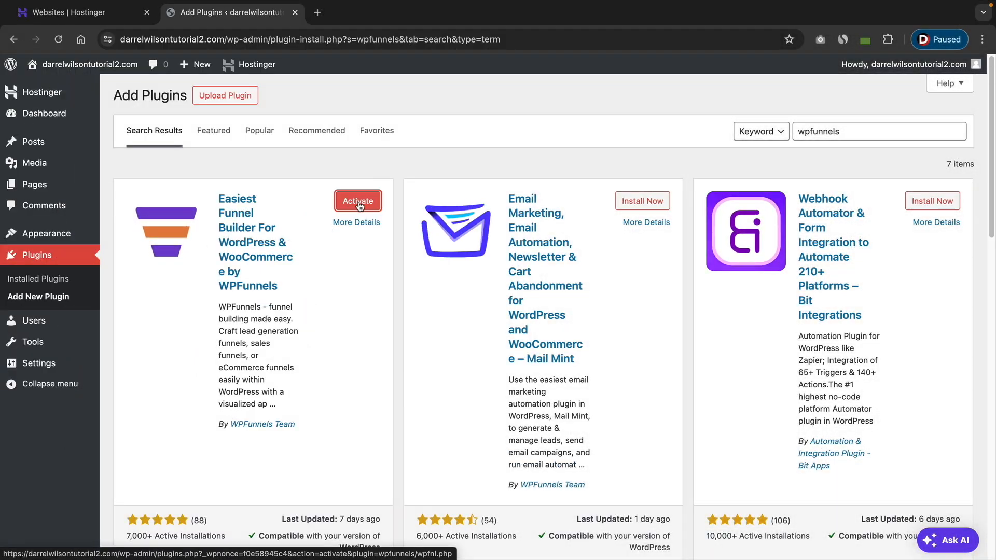
pyautogui.click(358, 202)
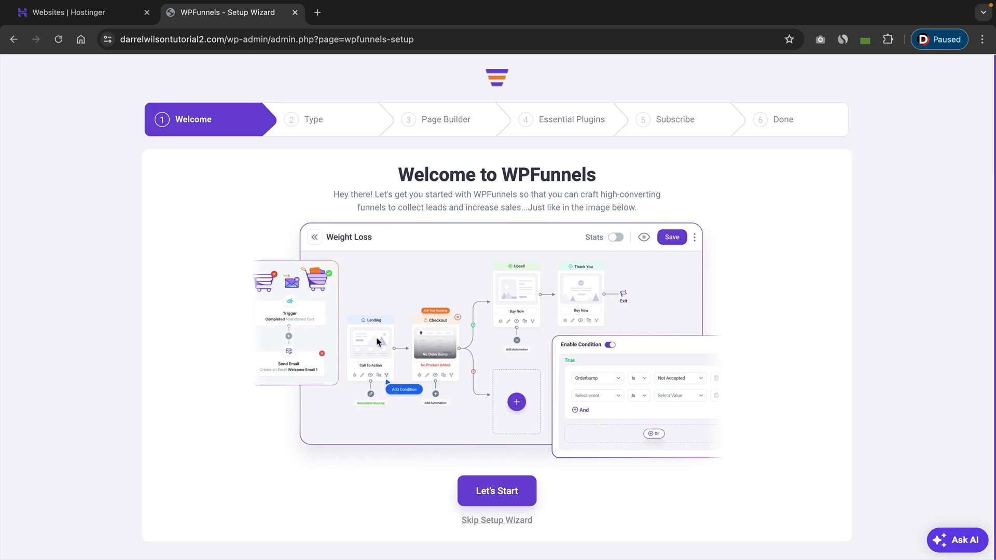
# Start the WPFunnels setup wizard, choose Complete Funnel, and pick Elementor as the page builder.
pyautogui.click(511, 494)
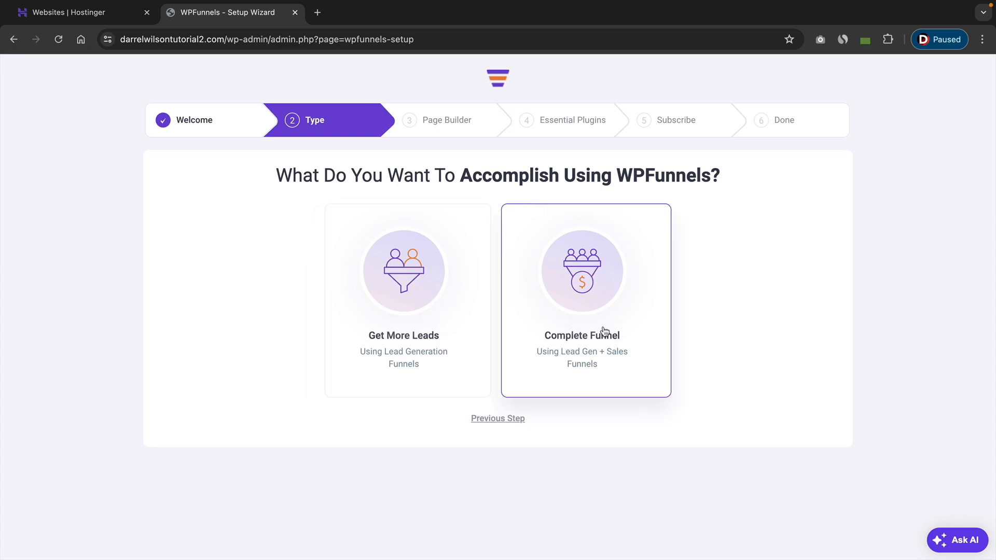
pyautogui.click(578, 349)
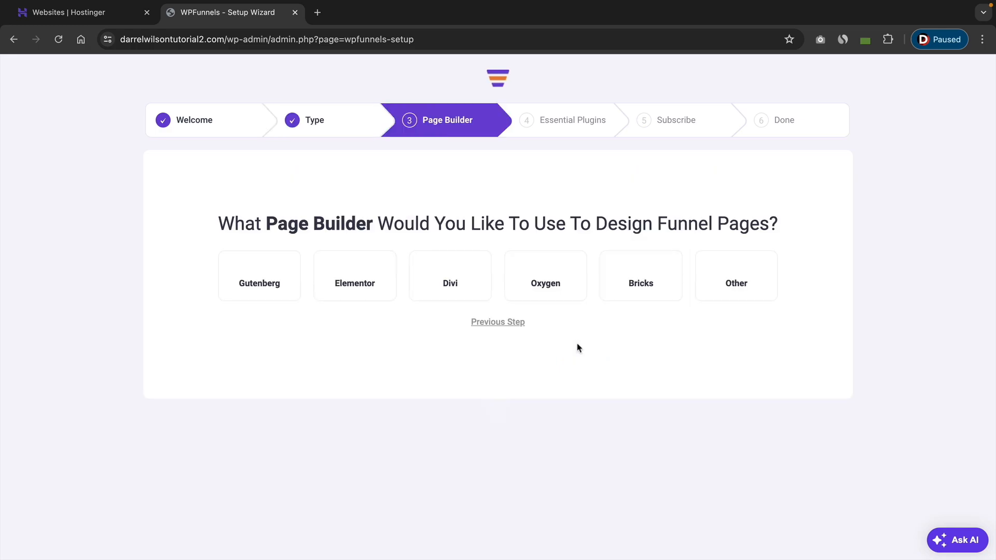
pyautogui.moveTo(313, 204); pyautogui.dragTo(608, 205)
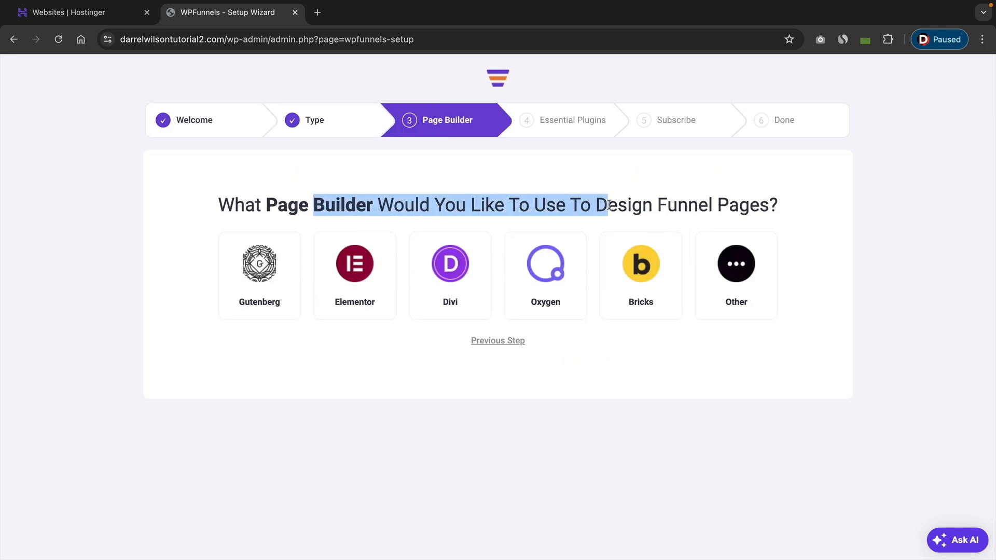
pyautogui.click(353, 278)
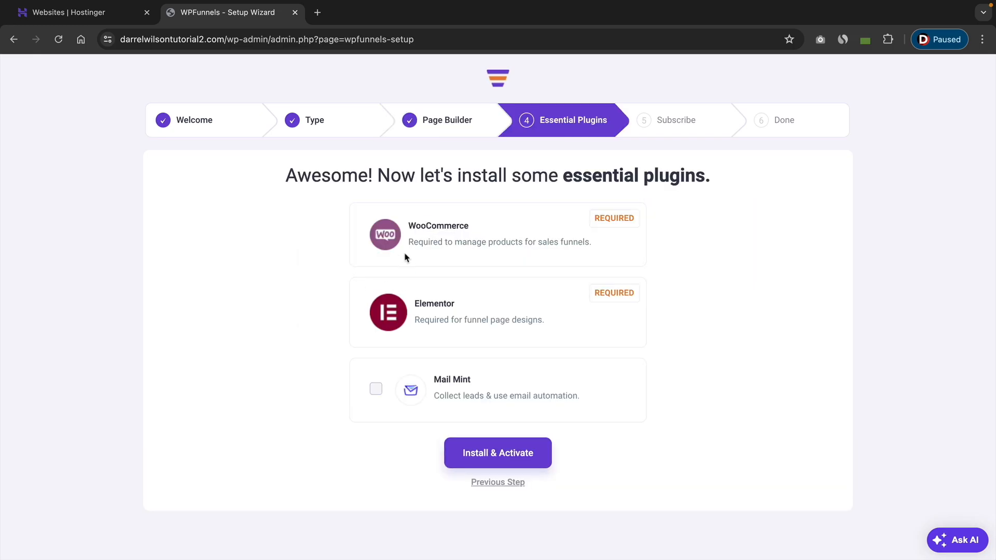
# Add Mail Mint to the essential plugins and install and activate them with WooCommerce and Elementor.
pyautogui.moveTo(420, 229); pyautogui.dragTo(472, 232)
pyautogui.moveTo(434, 304); pyautogui.dragTo(453, 313)
pyautogui.click(376, 391)
pyautogui.doubleClick(411, 225)
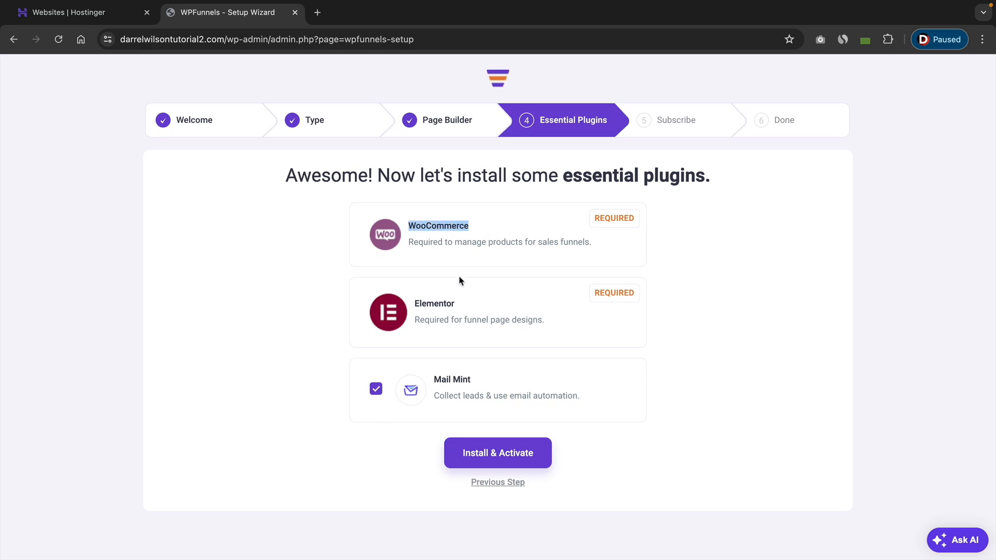
pyautogui.moveTo(422, 304); pyautogui.dragTo(459, 305)
pyautogui.click(437, 377)
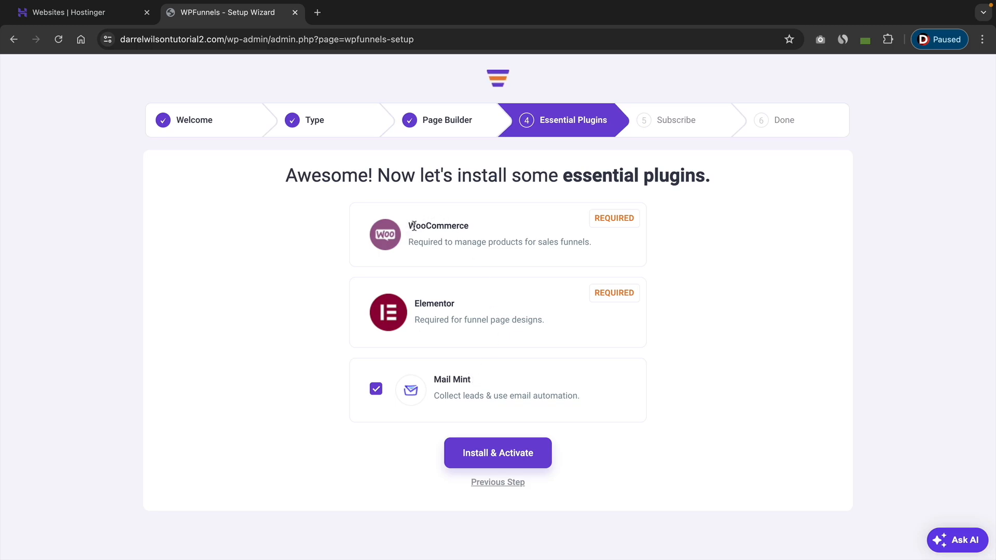
pyautogui.moveTo(408, 225); pyautogui.dragTo(475, 229)
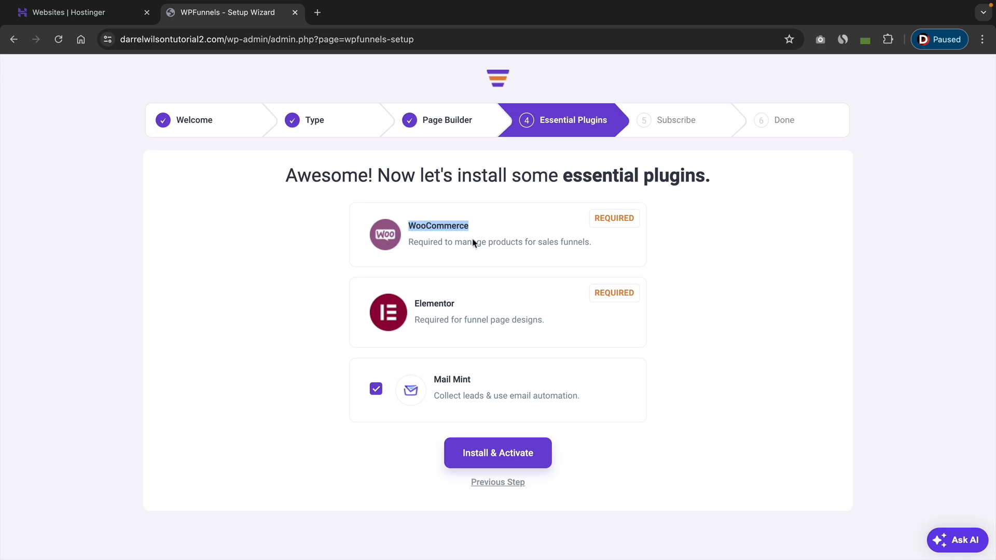
pyautogui.moveTo(415, 303); pyautogui.dragTo(467, 307)
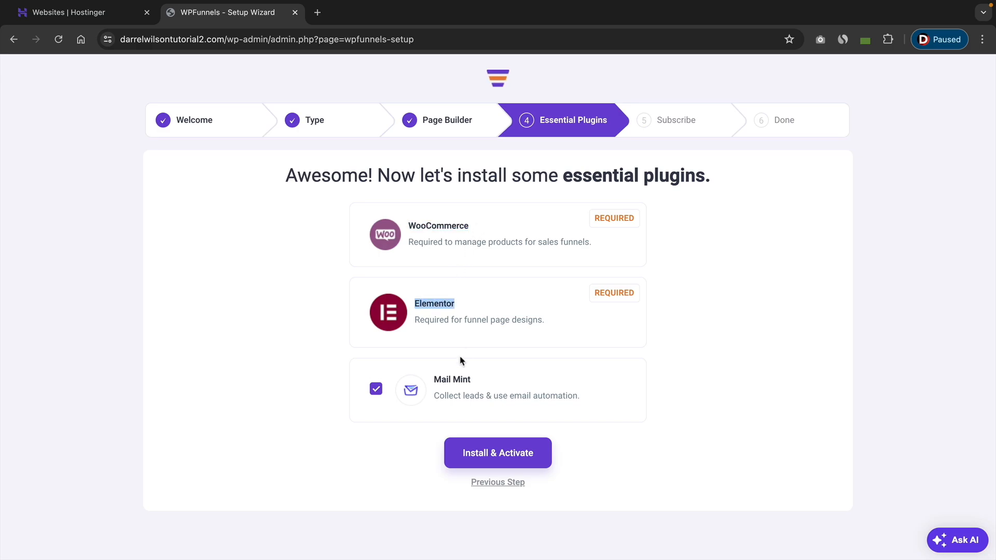
pyautogui.moveTo(434, 380); pyautogui.dragTo(476, 382)
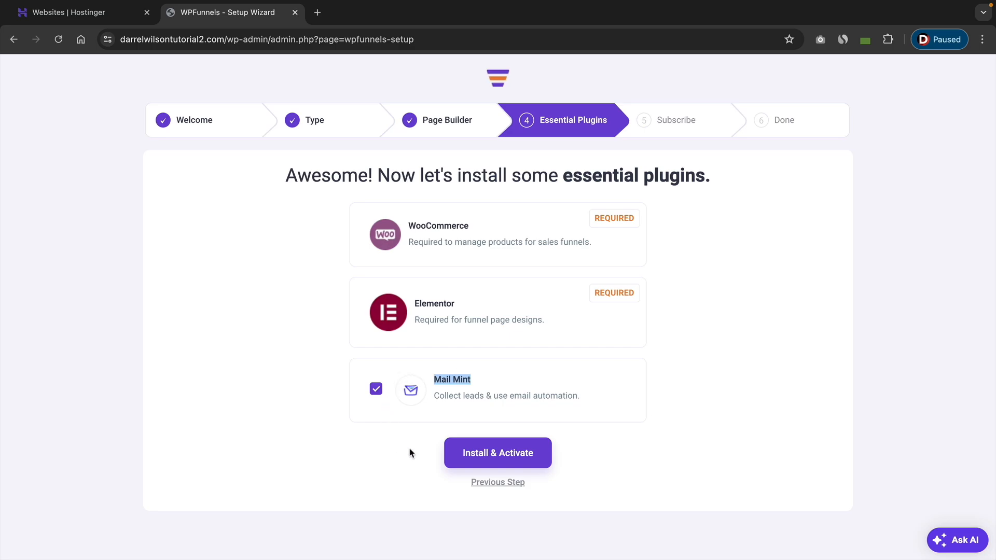
pyautogui.click(502, 454)
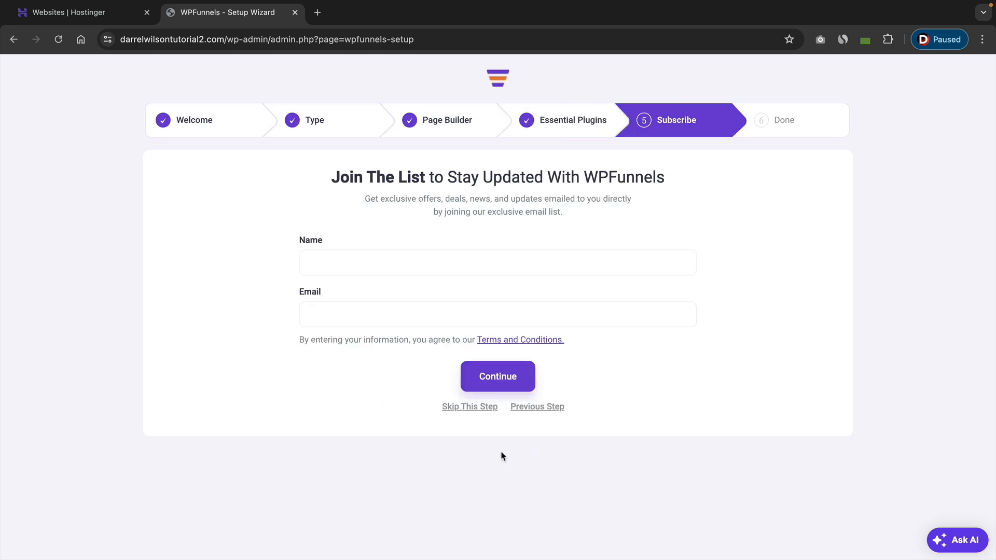
# Enter the subscriber's name and e-mail address in the join-the-list form and continue.
pyautogui.click(406, 256)
pyautogui.write('Darrel Wilso')
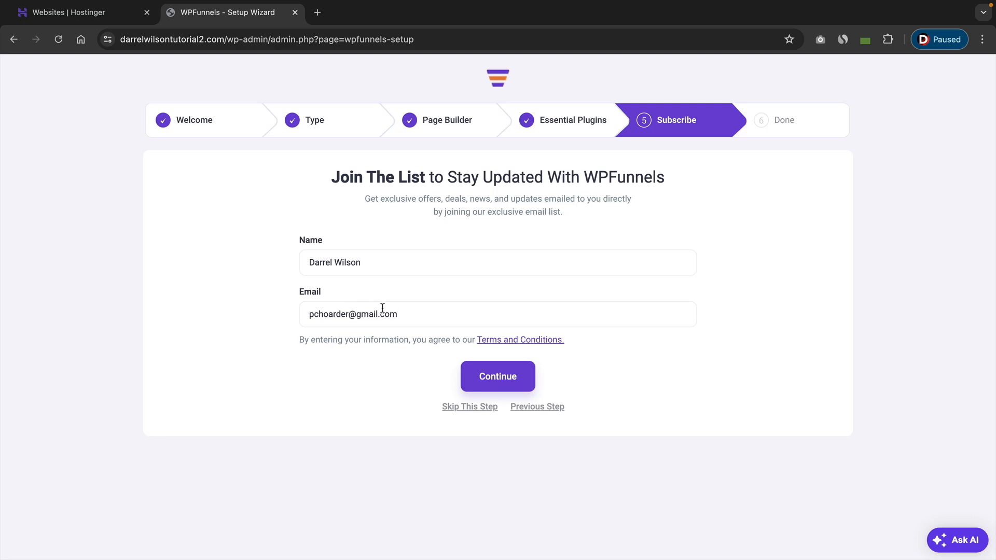
pyautogui.click(513, 383)
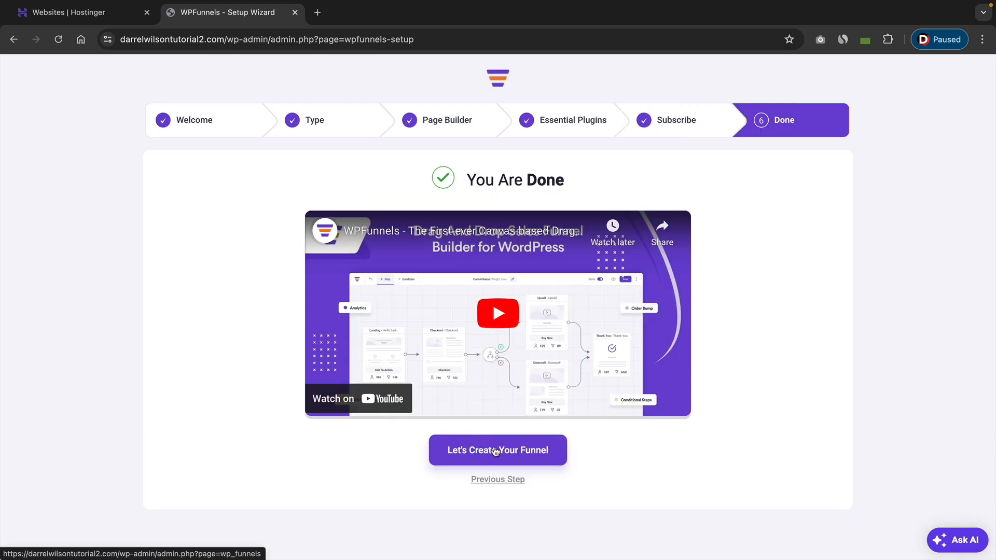
# Finish the wizard to create a funnel and close the Elementor onboarding screen.
pyautogui.click(503, 452)
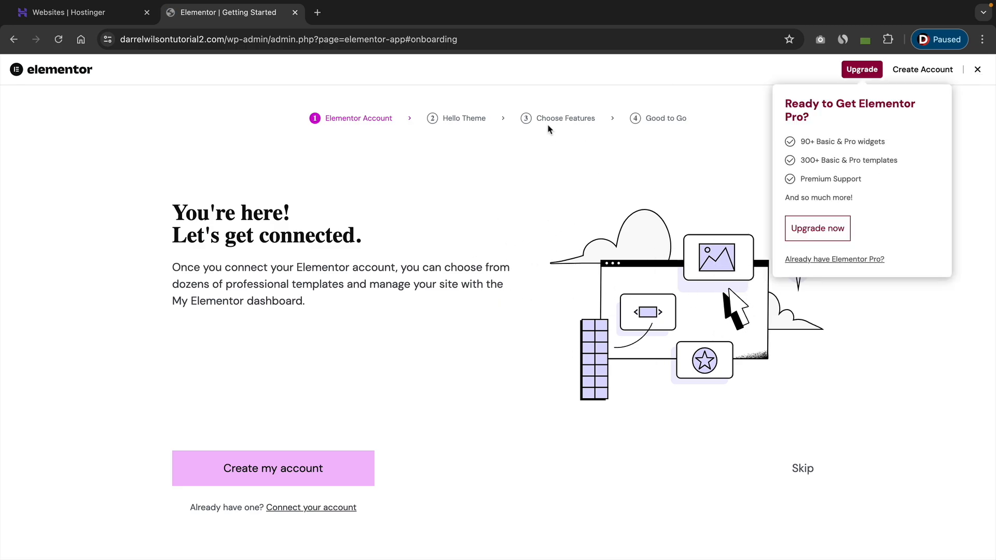
pyautogui.click(978, 71)
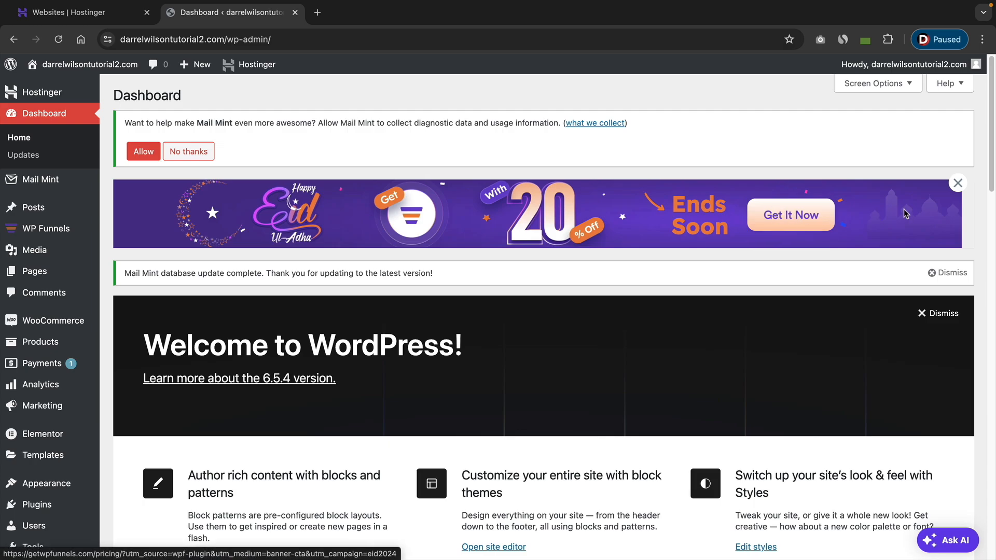
# Dismiss the promotional banner and decline Mail Mint's diagnostic data collection.
pyautogui.click(958, 184)
pyautogui.click(958, 187)
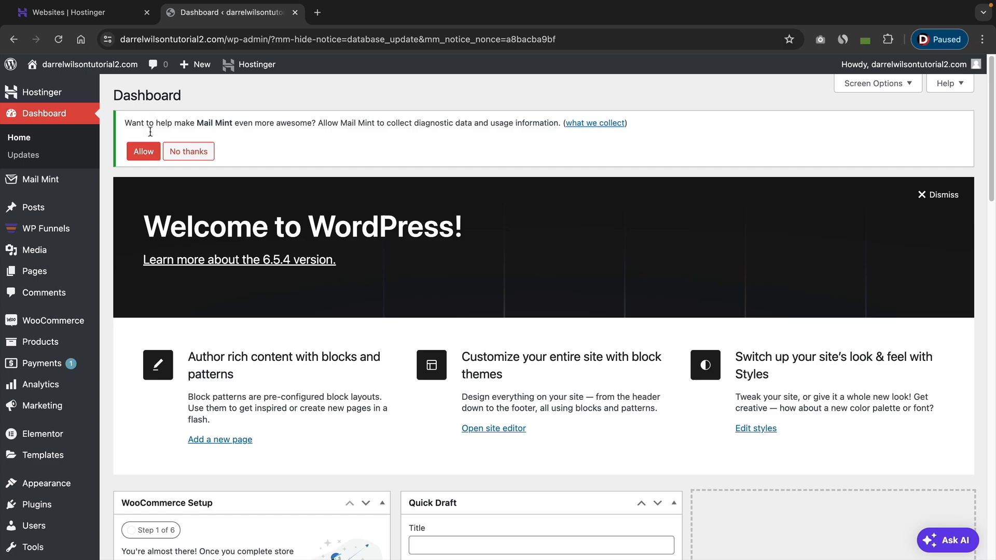
pyautogui.click(143, 158)
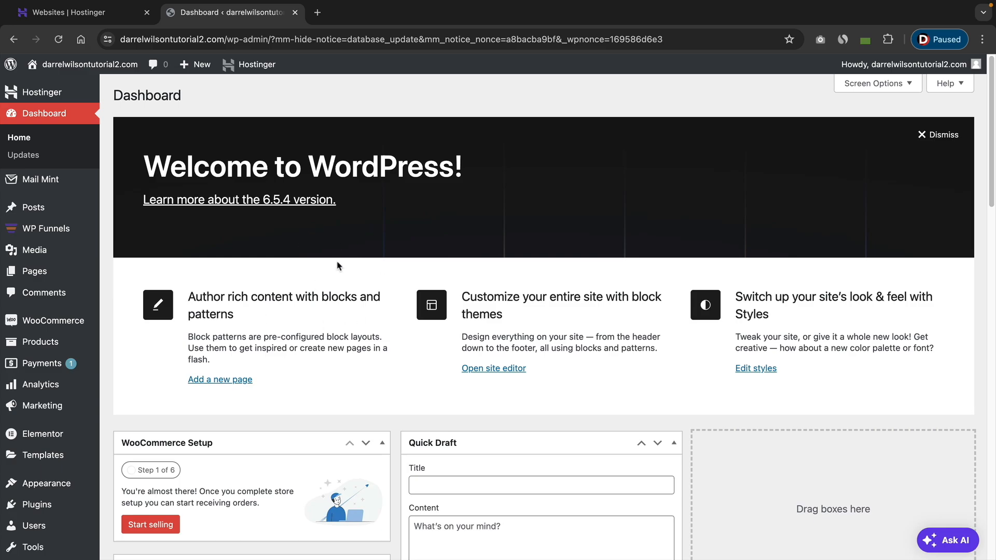
# Create a new WooCommerce product titled Weight Loss Course.
pyautogui.moveTo(44, 235)
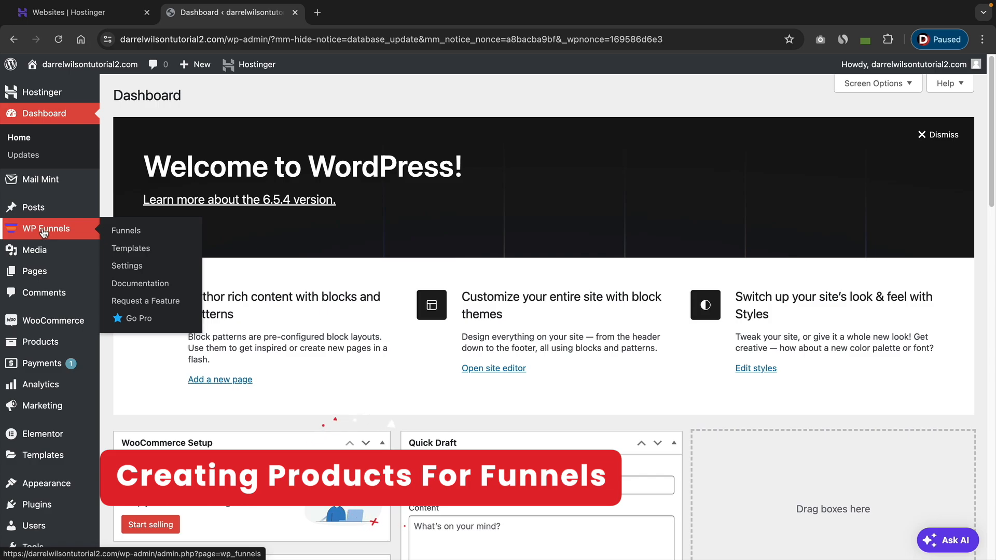
pyautogui.moveTo(44, 343)
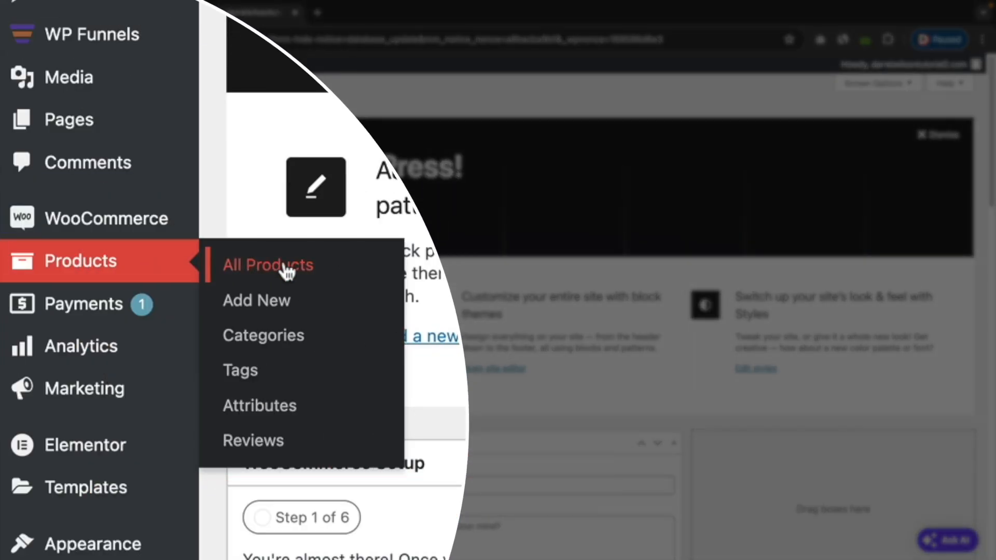
pyautogui.click(286, 269)
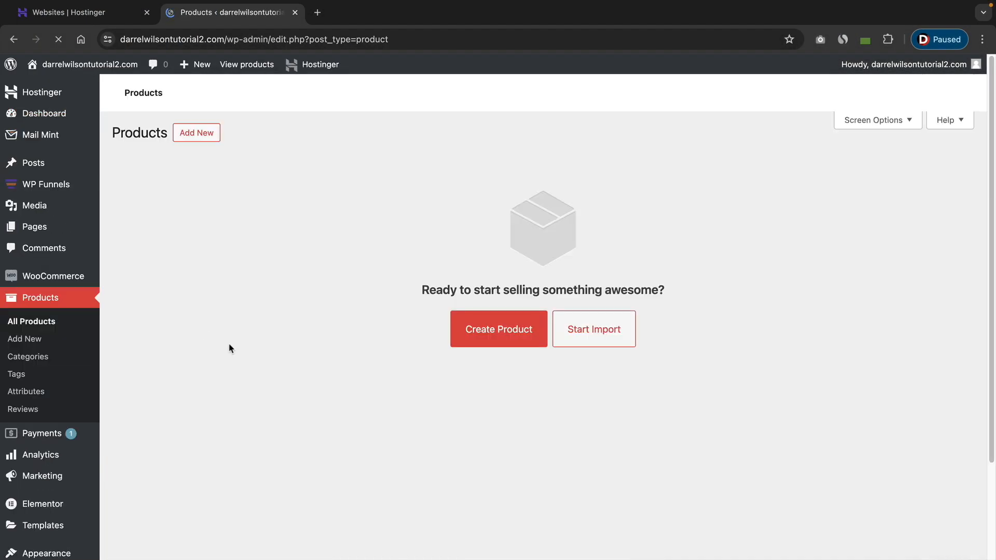
pyautogui.click(490, 333)
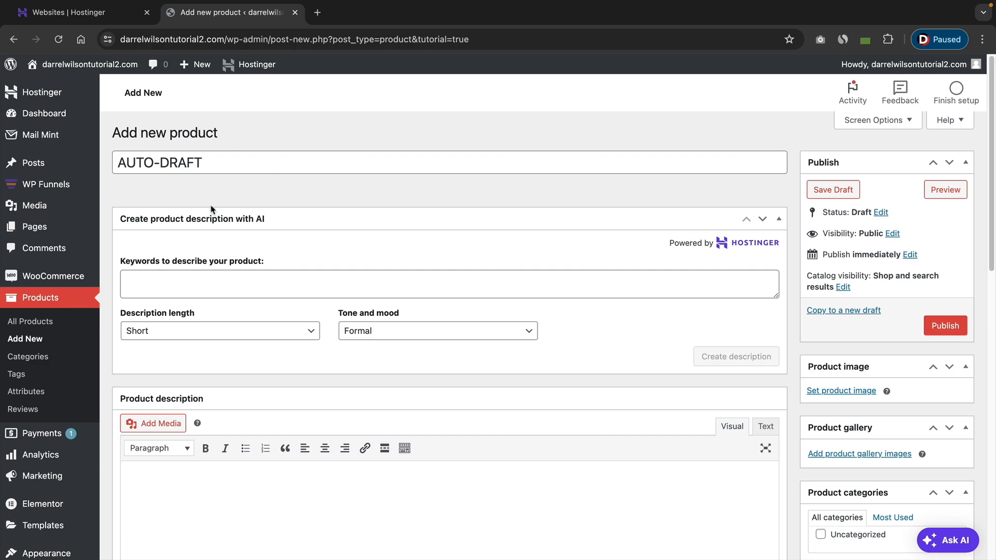
pyautogui.tripleClick(237, 163)
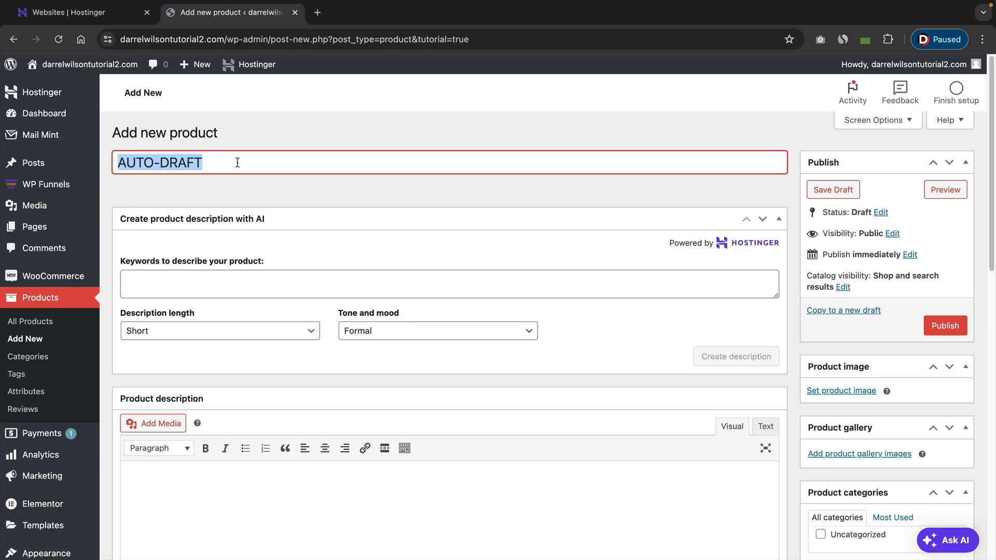
pyautogui.write('Weight KL')
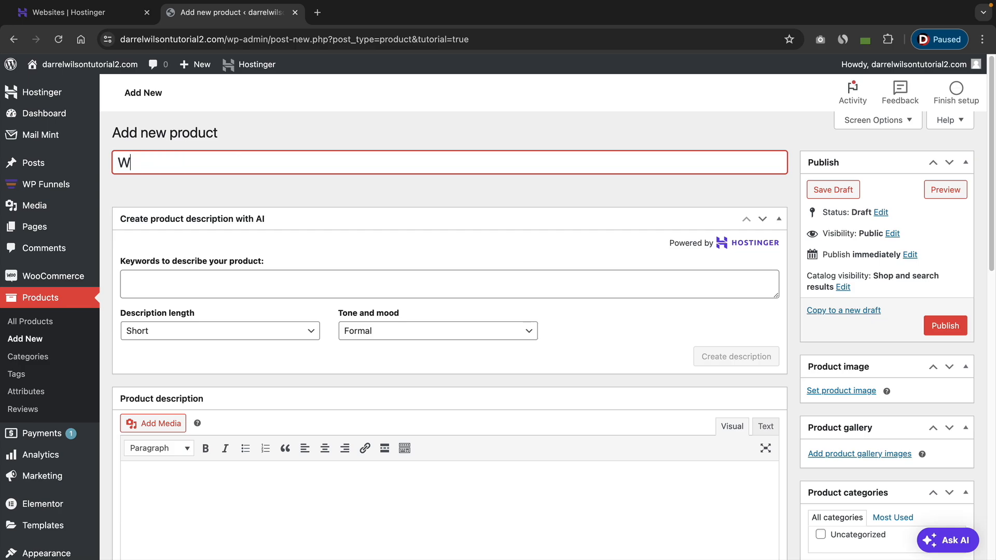
pyautogui.press('BackSpace')
pyautogui.press('BackSpace')
pyautogui.write('Los')
pyautogui.write('rse')
pyautogui.press('Tab')
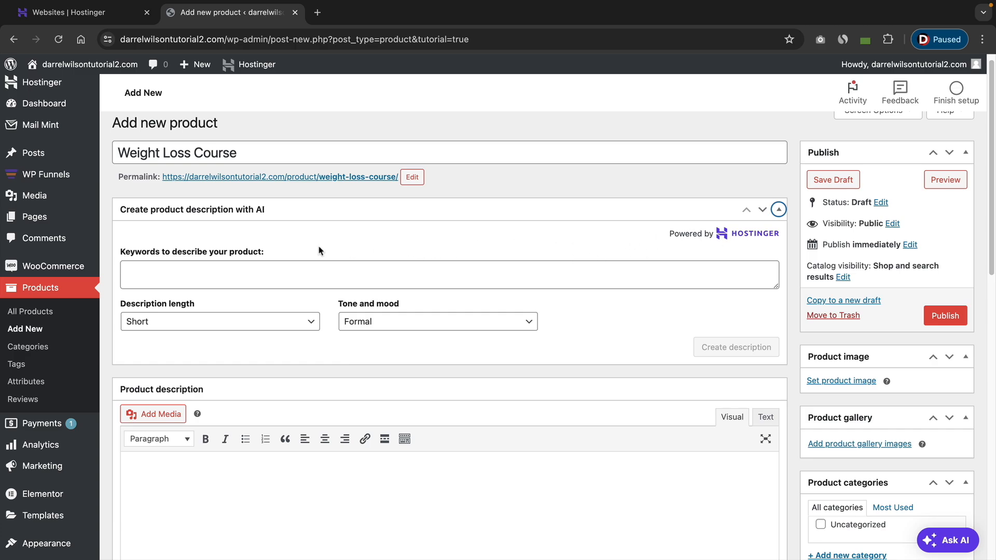
# Copy the product title into the AI description keywords and generate a product description.
pyautogui.tripleClick(193, 155)
pyautogui.rightClick(194, 154)
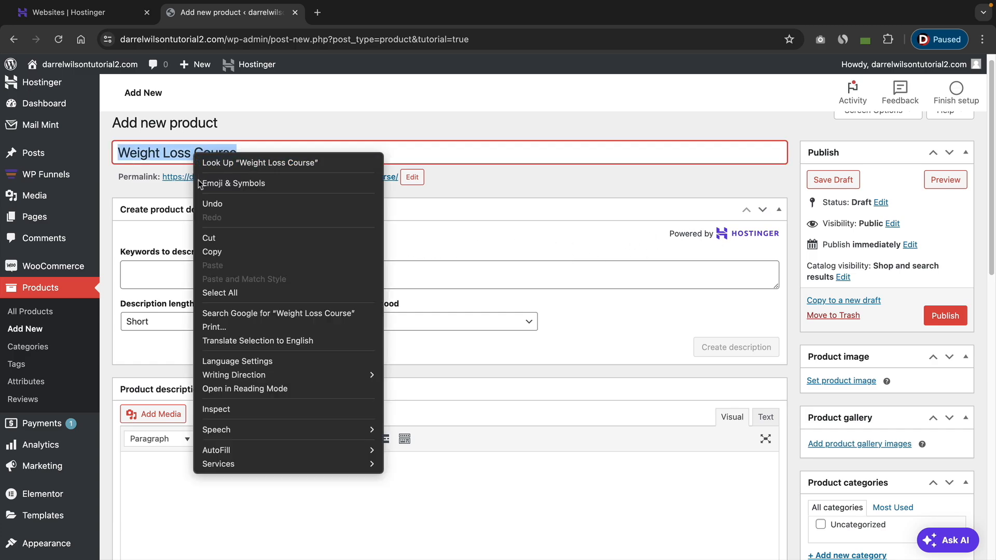
pyautogui.click(213, 252)
pyautogui.rightClick(175, 271)
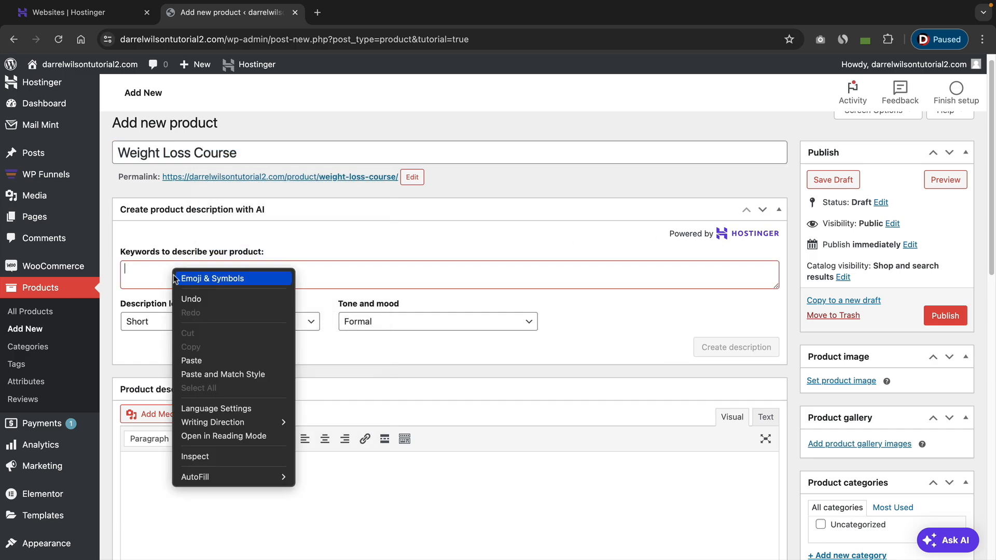
pyautogui.click(193, 361)
pyautogui.click(750, 349)
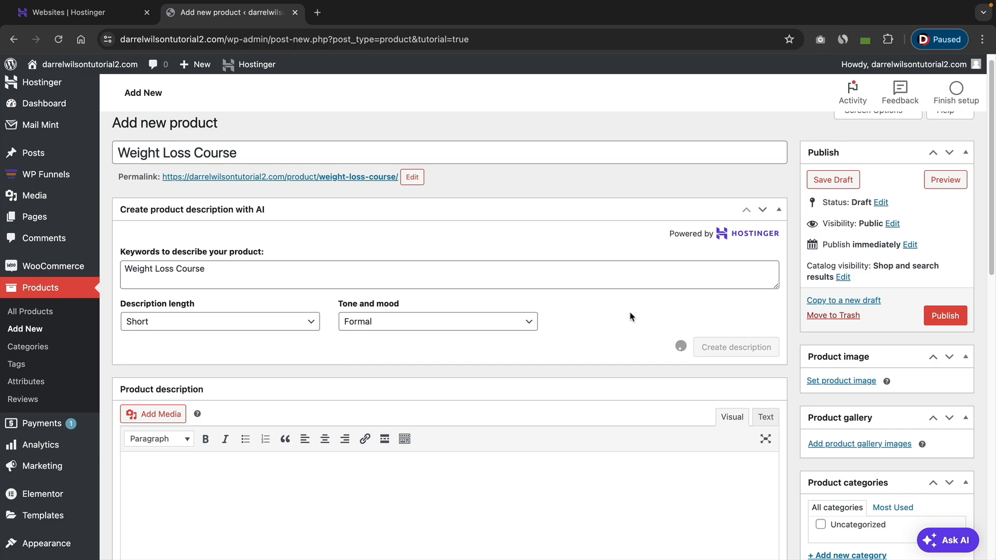
# Mark the Weight Loss Course product as both virtual and downloadable.
pyautogui.scroll(-2, 570, 327)
pyautogui.scroll(-3, 535, 307)
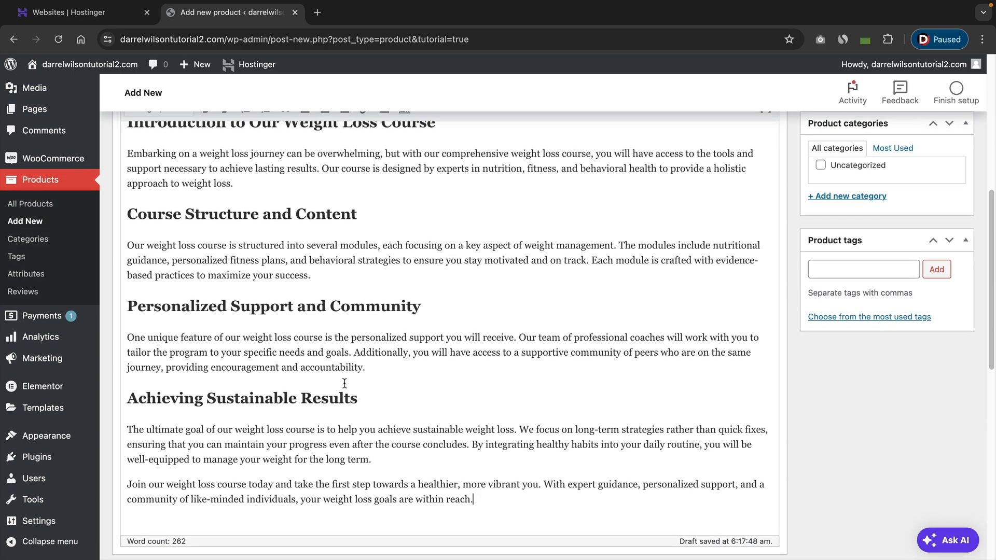
pyautogui.scroll(-1, 343, 388)
pyautogui.scroll(3, 434, 337)
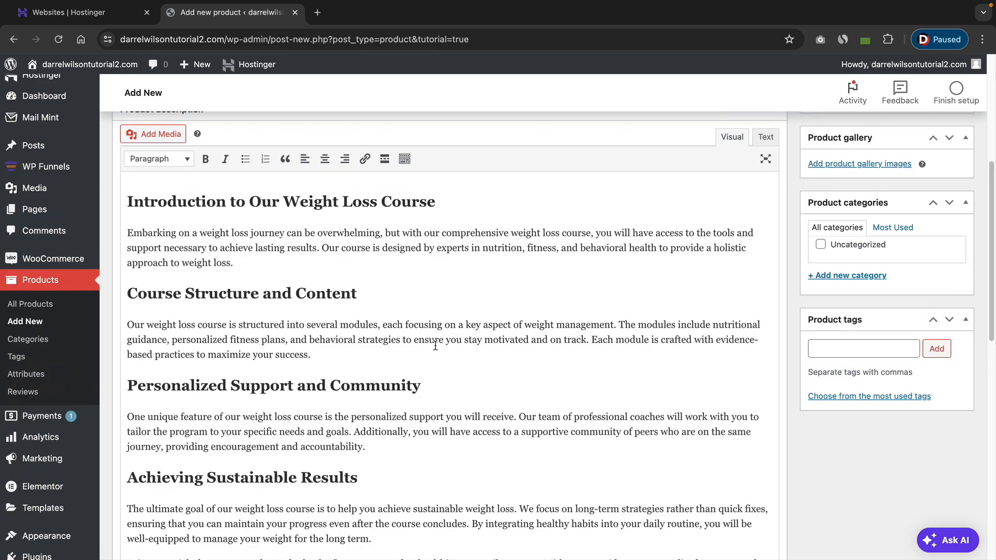
pyautogui.scroll(-7, 436, 344)
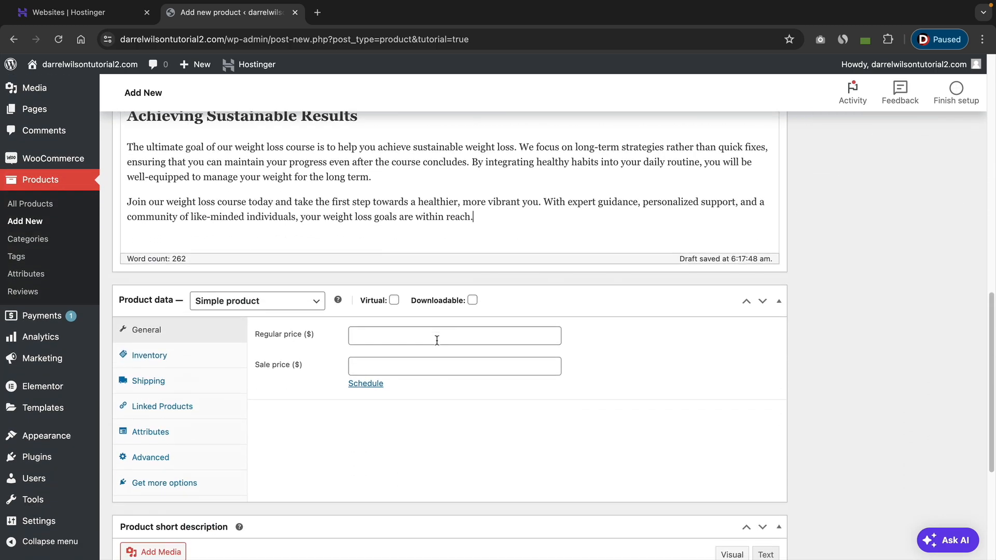
pyautogui.scroll(-1, 437, 341)
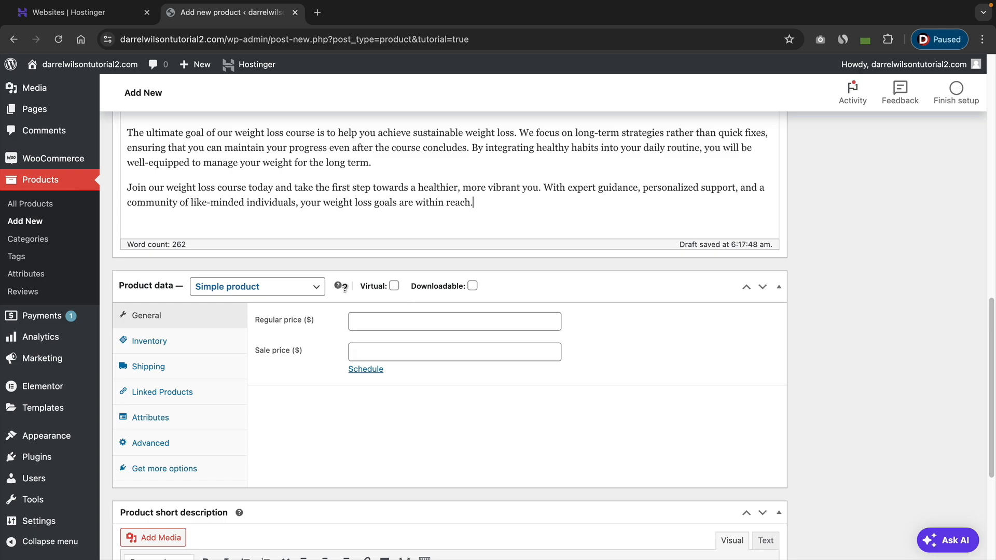
pyautogui.click(395, 286)
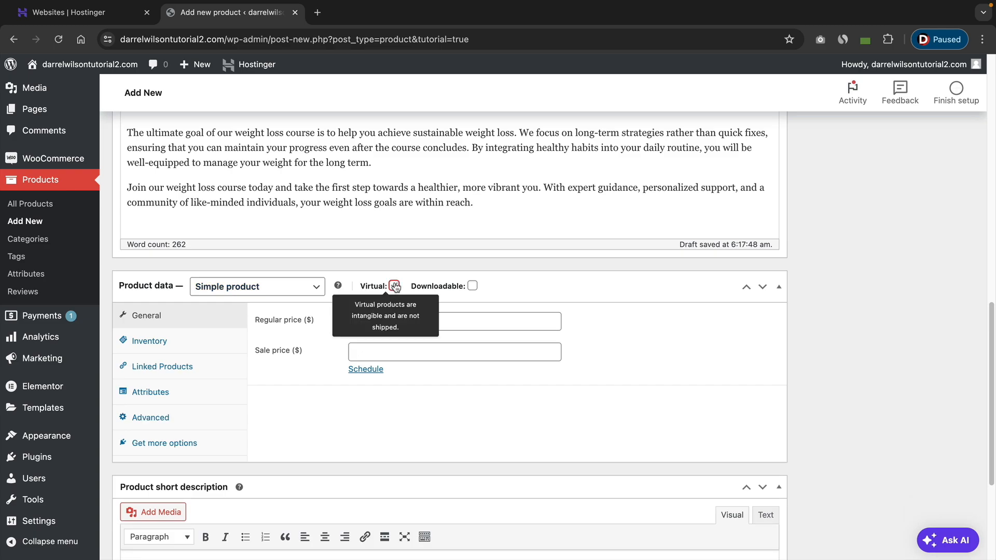
pyautogui.click(472, 286)
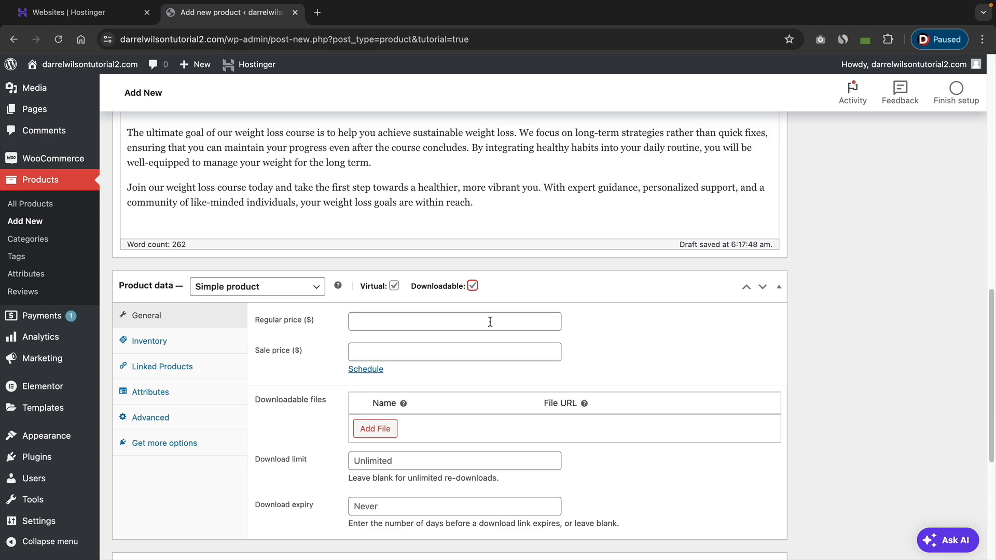
# Set the product's regular price to 50, leaving the sale price empty.
pyautogui.click(412, 320)
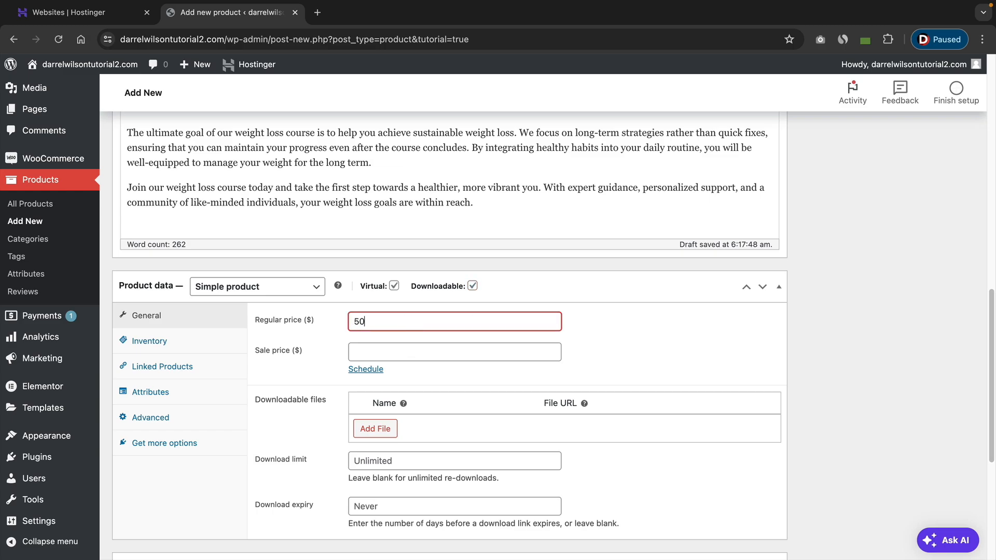
pyautogui.scroll(-1, 414, 320)
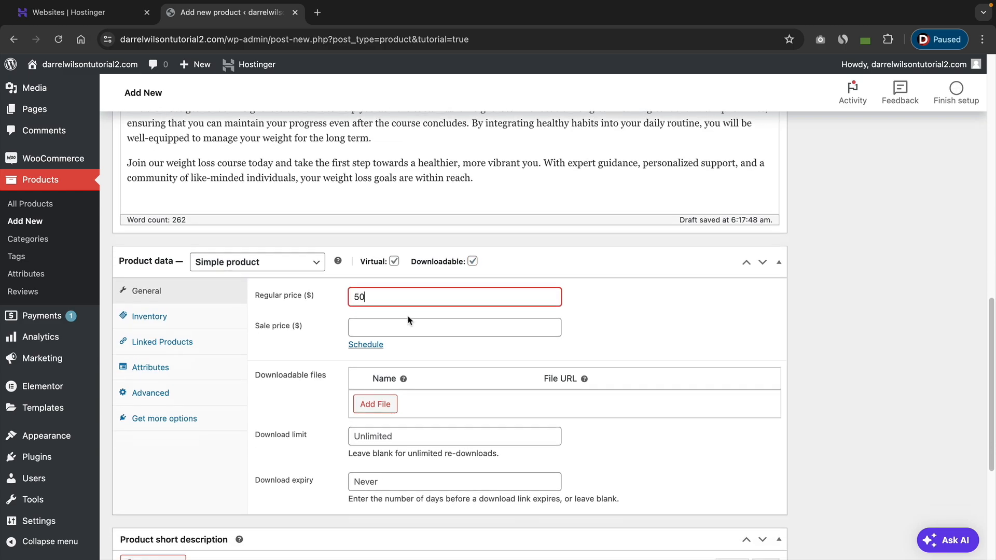
pyautogui.click(395, 327)
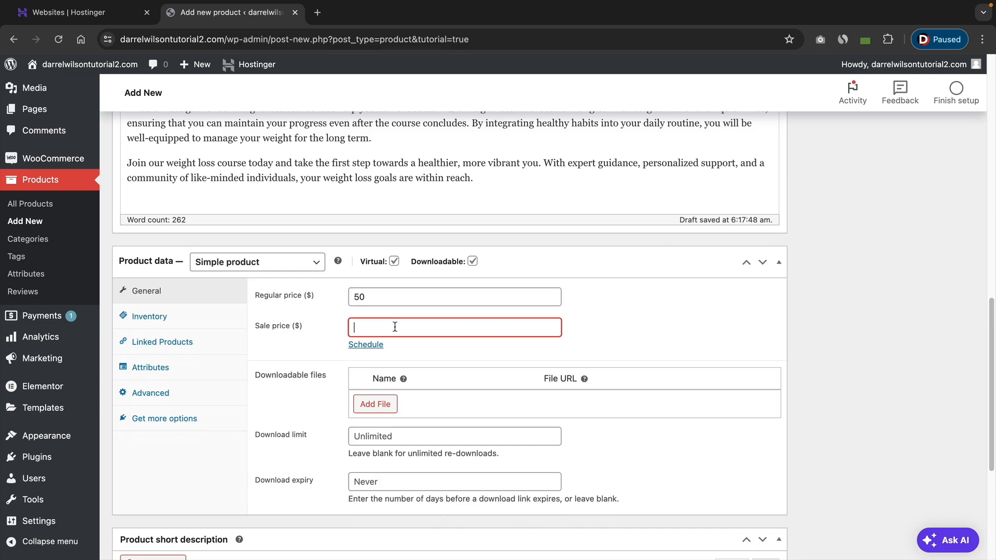
# Add a downloadable file row and insert the uploaded invoice PDF from the media library as its file URL.
pyautogui.click(378, 407)
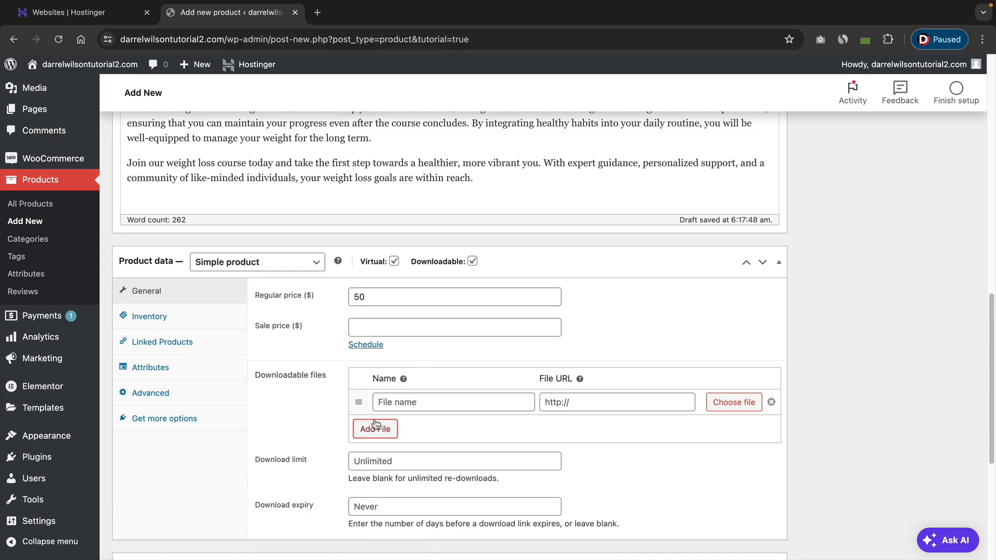
pyautogui.click(732, 407)
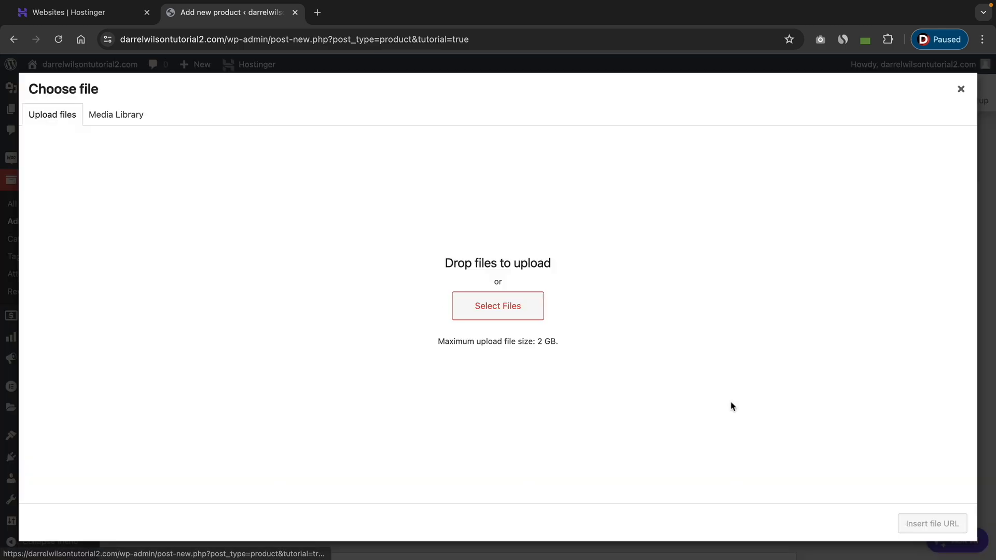
pyautogui.click(117, 120)
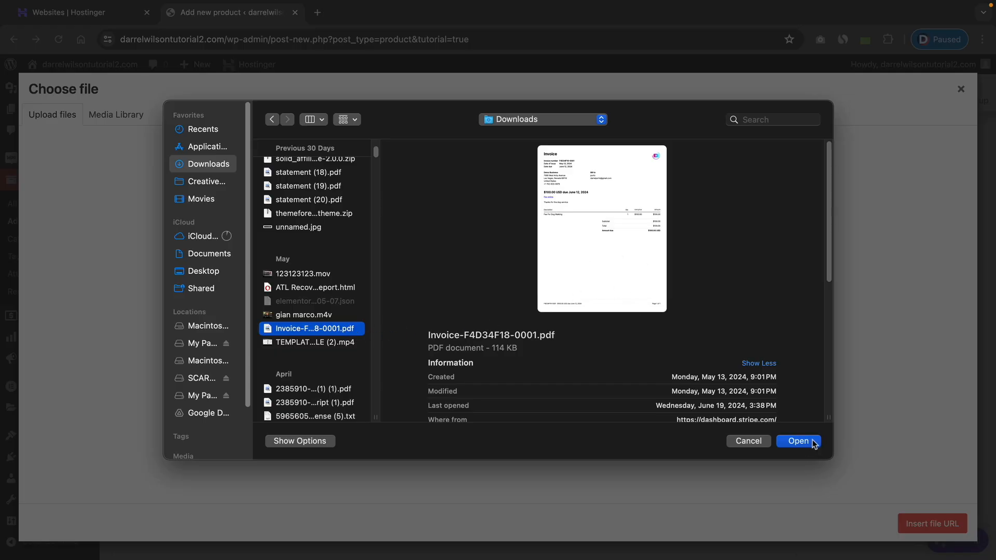
pyautogui.click(812, 442)
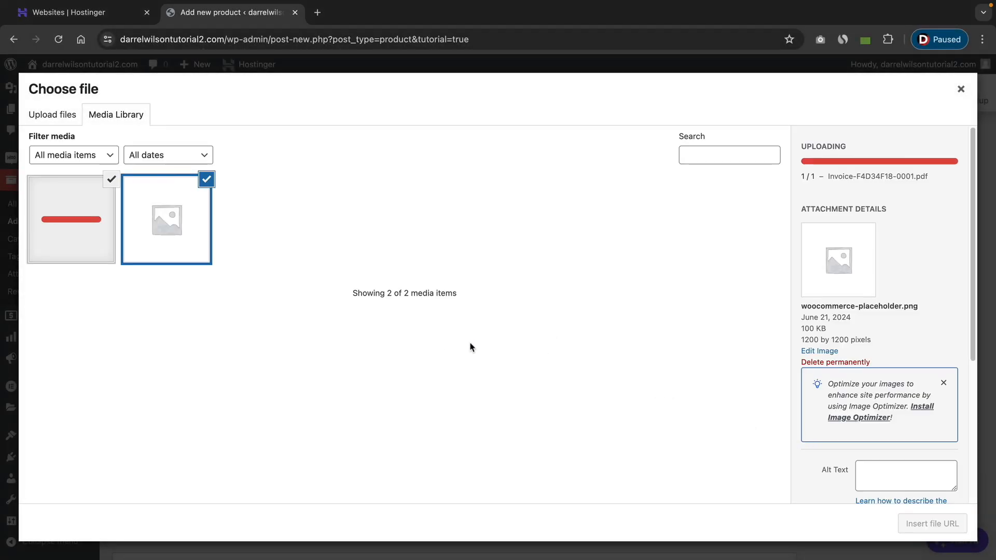
pyautogui.click(207, 179)
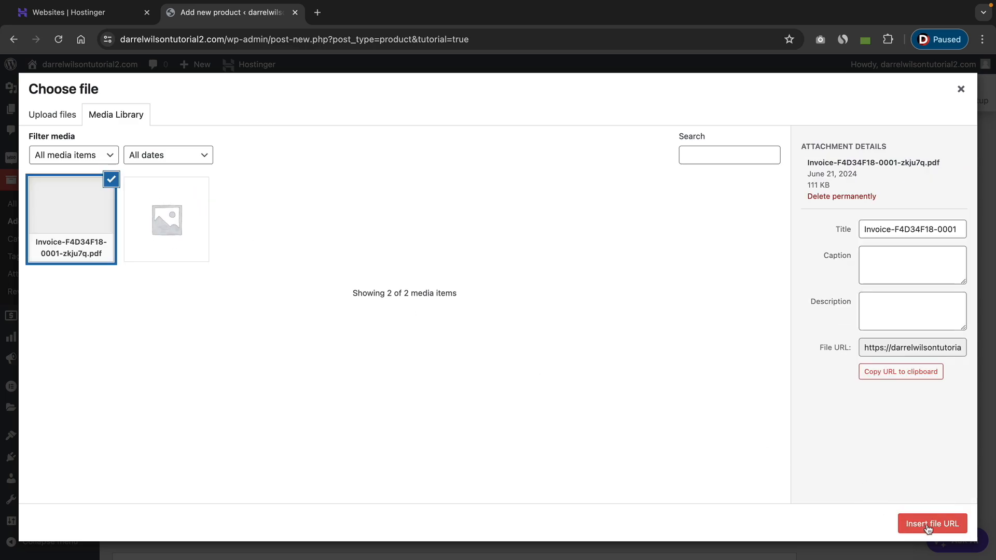
pyautogui.click(929, 528)
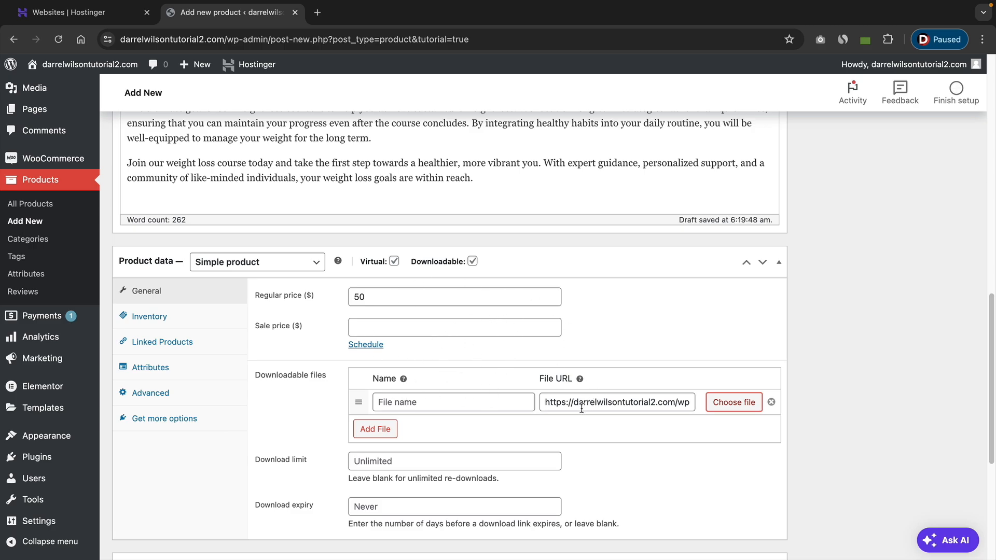
# Copy the introduction and course structure sections of the product description into the product short description.
pyautogui.scroll(-5, 474, 400)
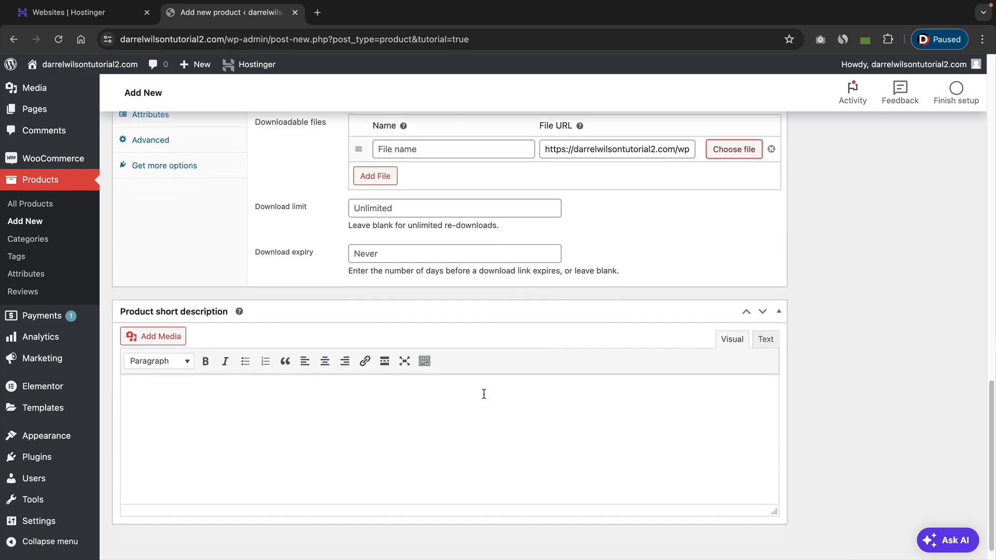
pyautogui.click(473, 390)
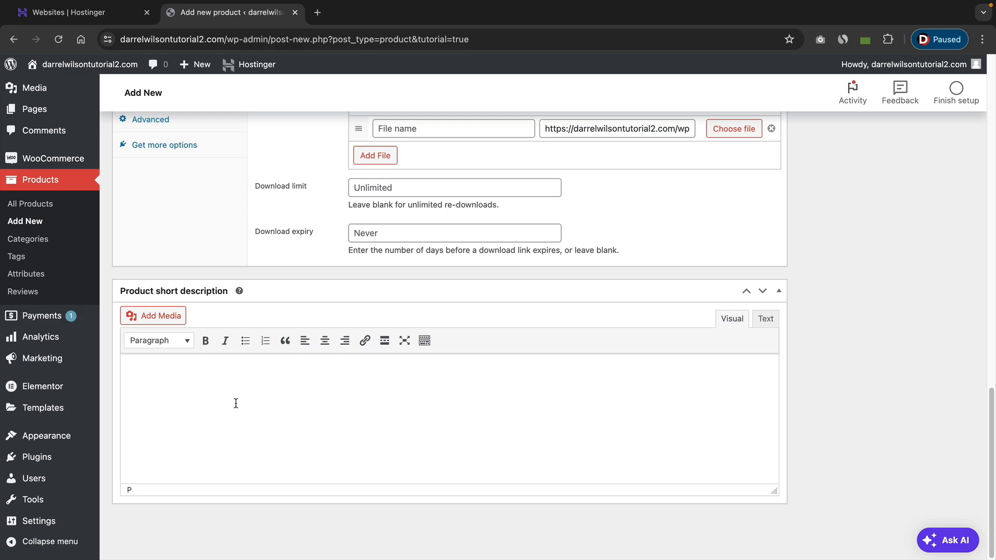
pyautogui.scroll(10, 235, 403)
pyautogui.moveTo(361, 360); pyautogui.dragTo(124, 213)
pyautogui.rightClick(139, 217)
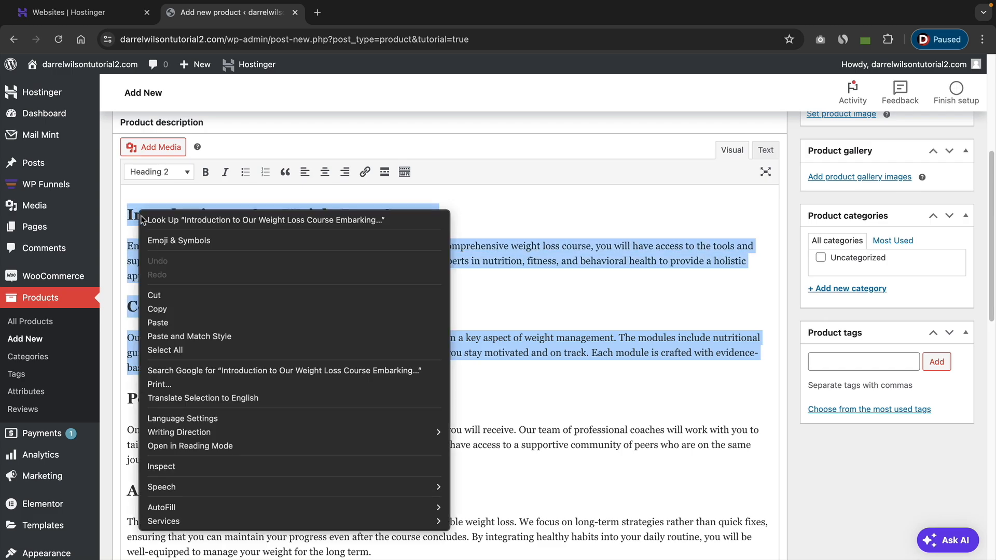
pyautogui.click(169, 295)
pyautogui.scroll(-5, 226, 317)
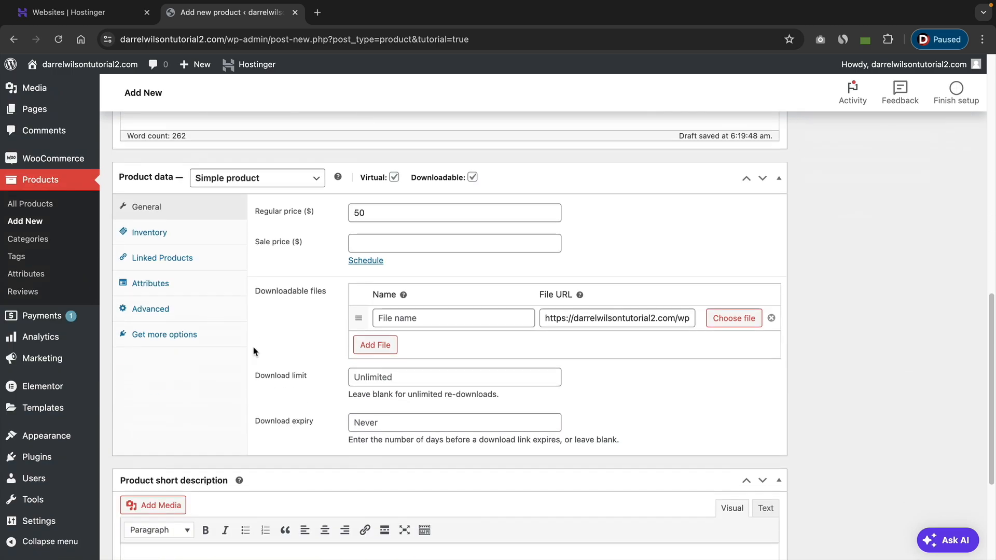
pyautogui.scroll(-4, 254, 352)
pyautogui.rightClick(150, 383)
pyautogui.click(136, 371)
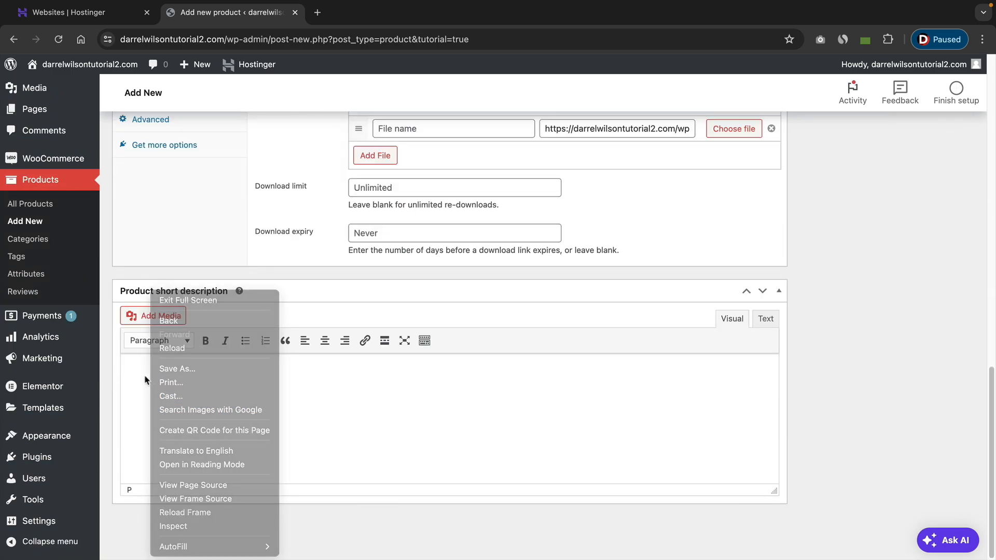
pyautogui.rightClick(136, 371)
pyautogui.click(155, 430)
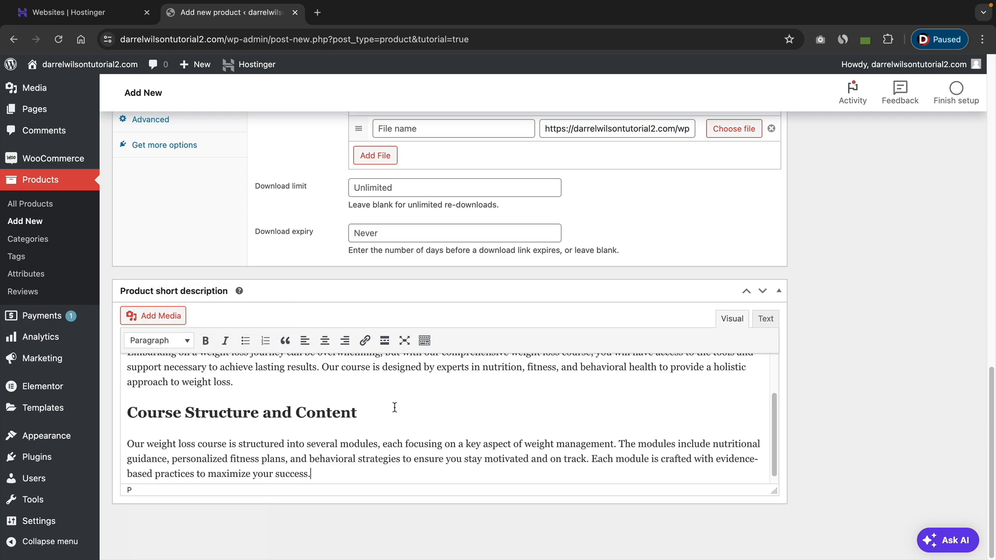
# Delete the still-selected introduction and course structure sections from the main product description.
pyautogui.scroll(2, 389, 406)
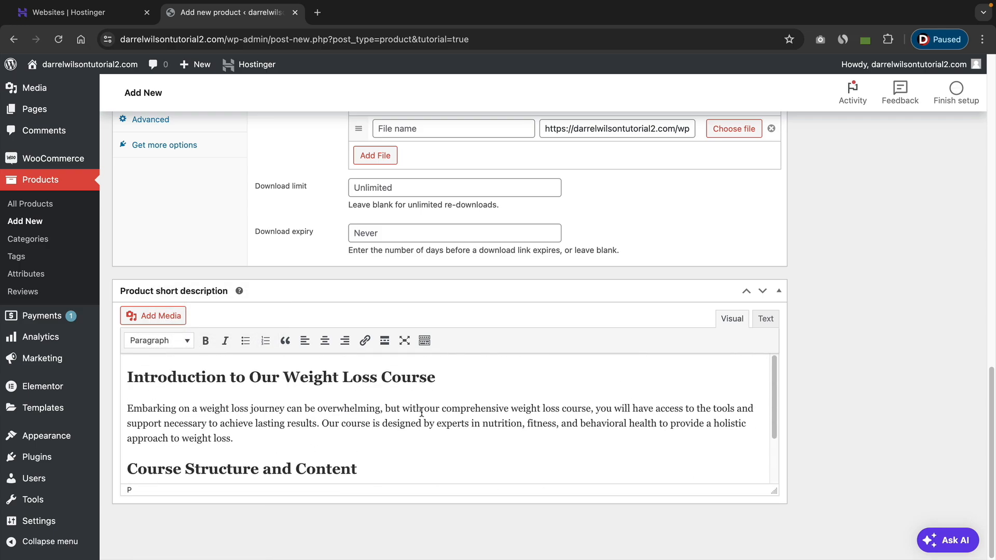
pyautogui.scroll(15, 302, 419)
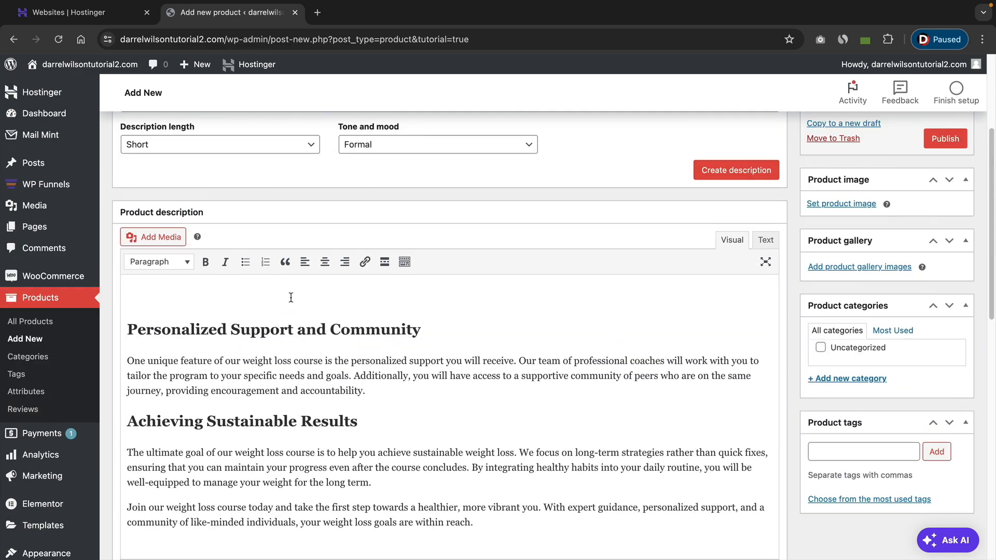
pyautogui.press('Delete')
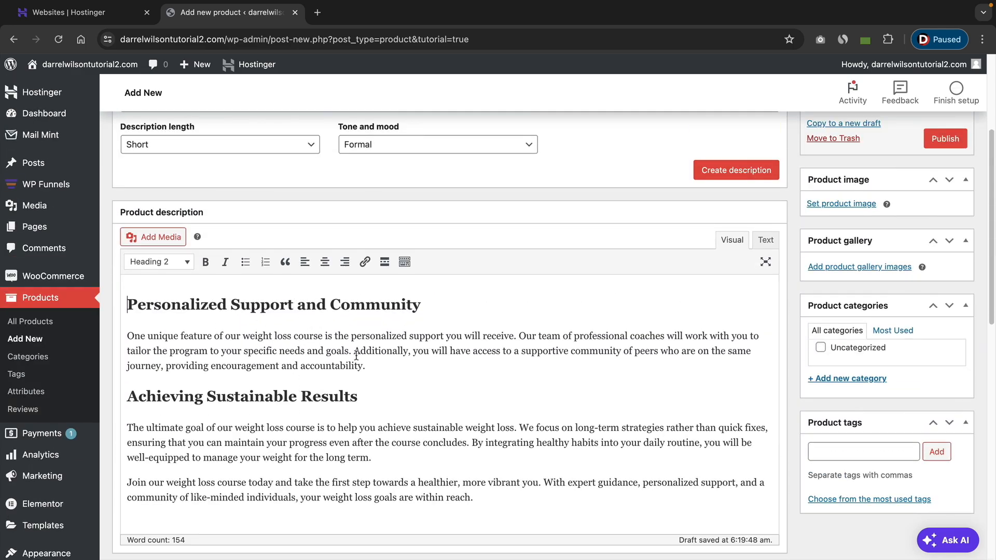
# Upload Weight-Loss-And-Fitness-Coach-Training-Course.webp and set it as the product image.
pyautogui.scroll(2, 384, 374)
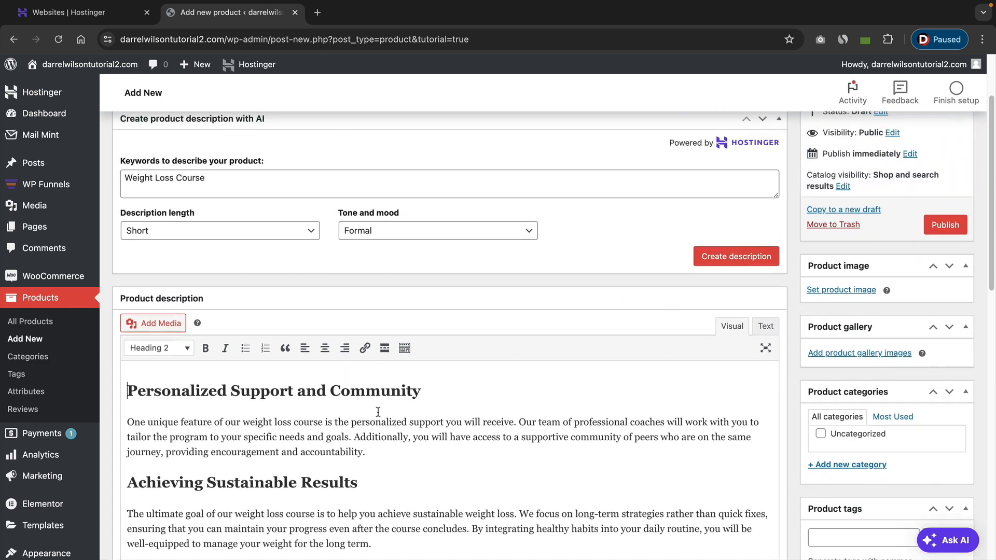
pyautogui.scroll(2, 752, 370)
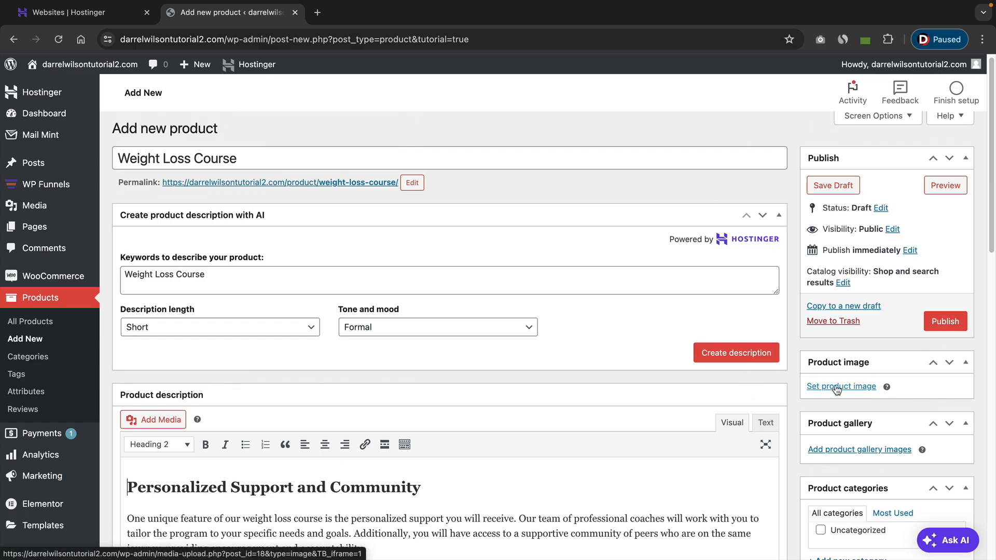
pyautogui.click(837, 387)
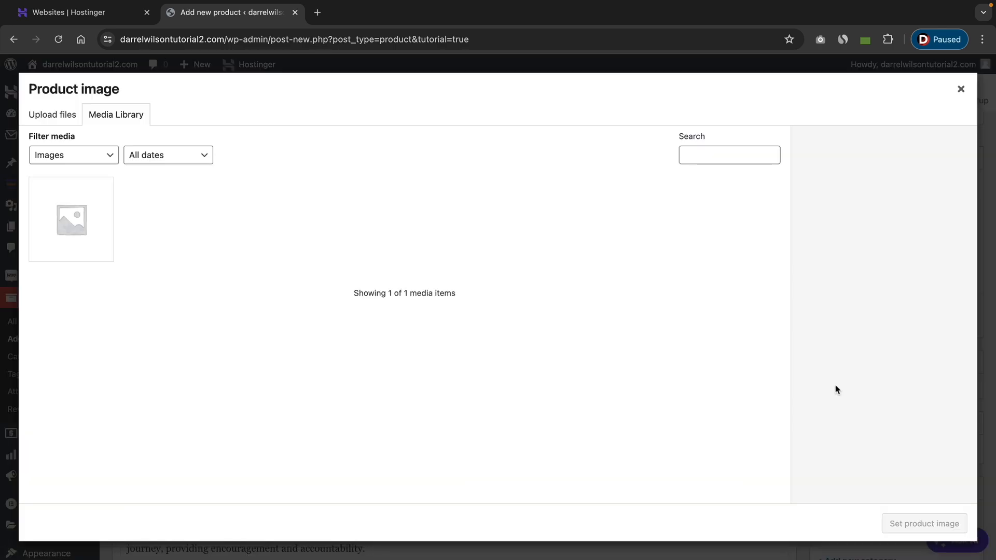
pyautogui.click(49, 115)
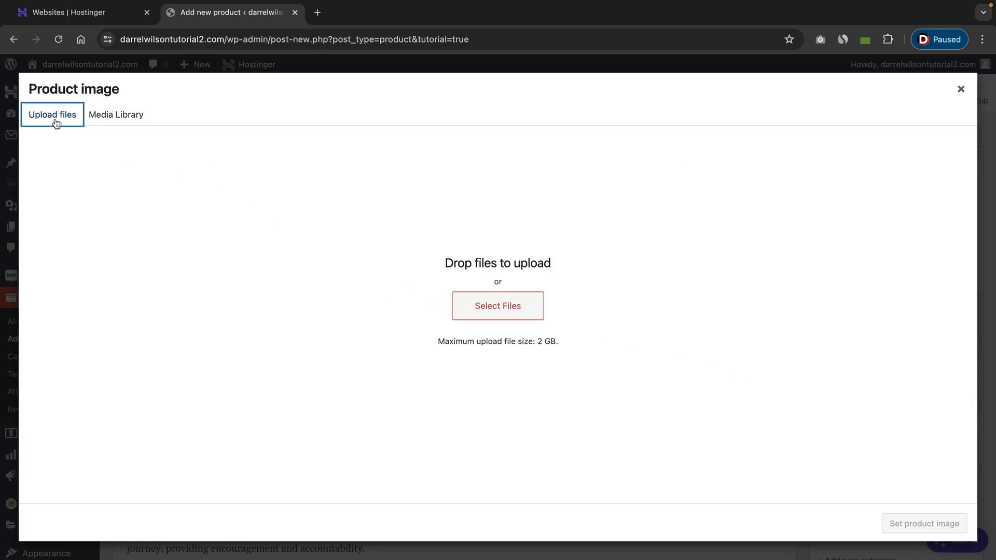
pyautogui.click(483, 313)
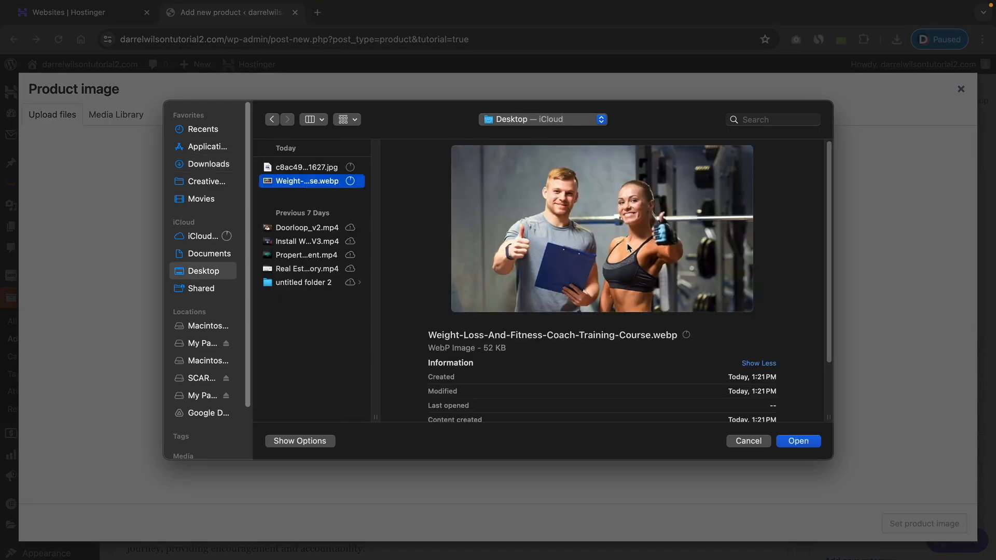
pyautogui.click(806, 444)
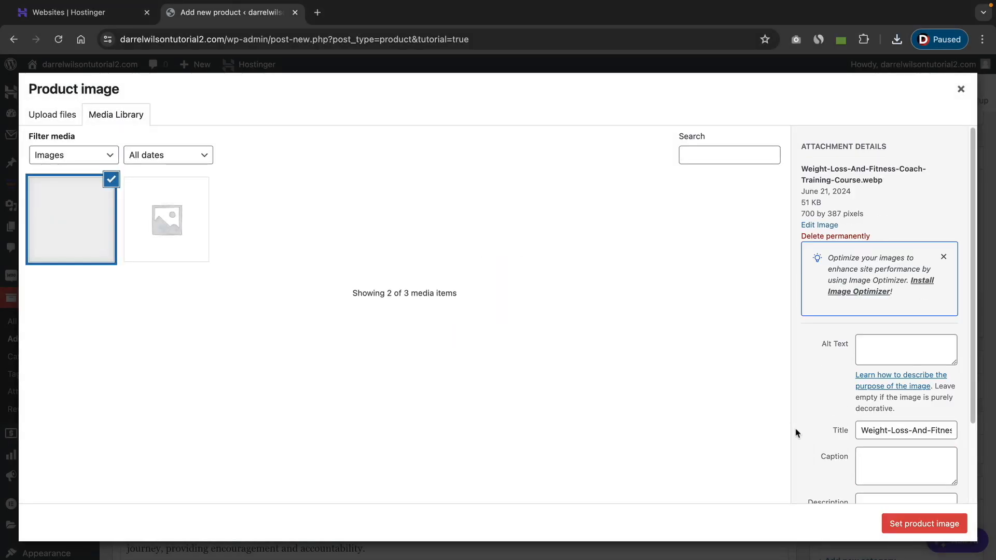
pyautogui.click(959, 520)
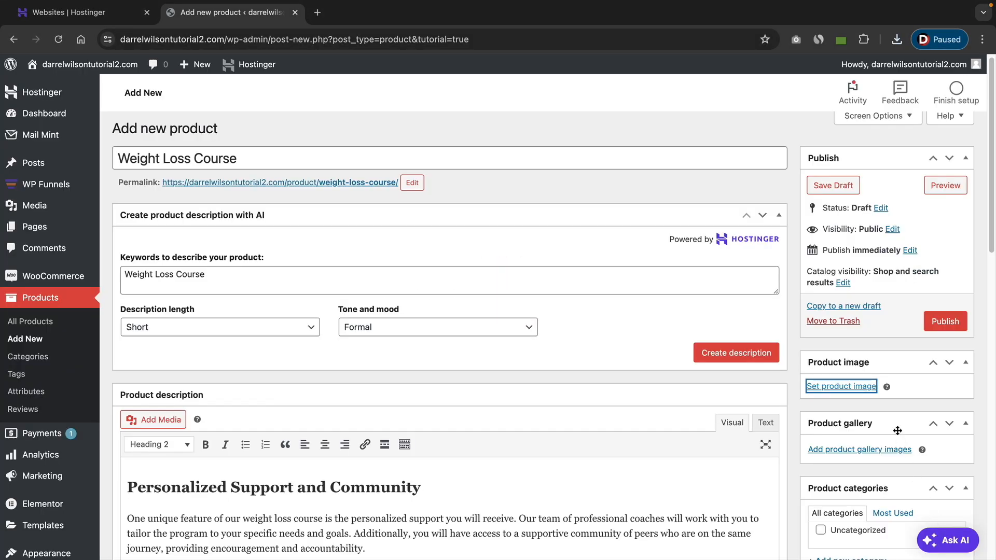
# Create a new product category named "Weight Loss" for the course.
pyautogui.scroll(-3, 866, 408)
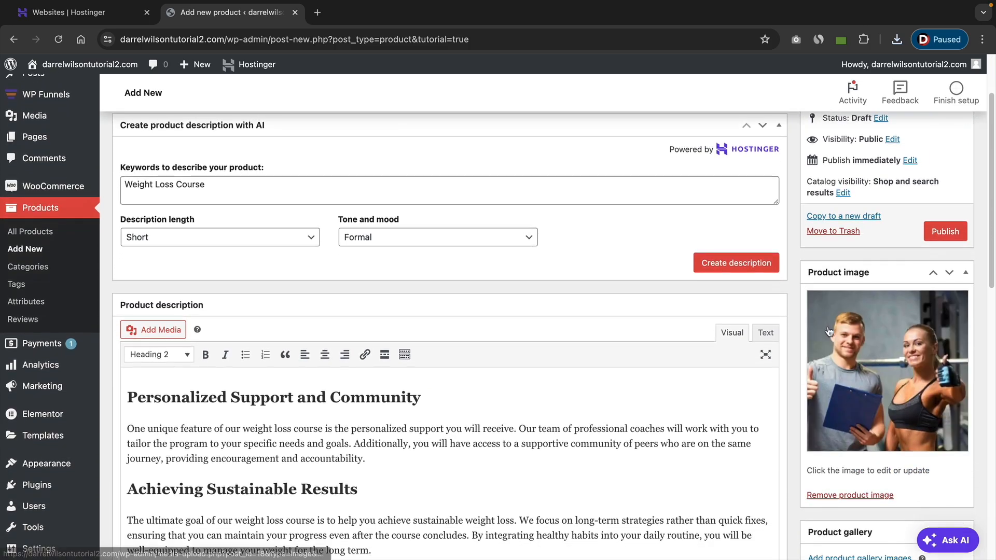
pyautogui.scroll(-2, 914, 382)
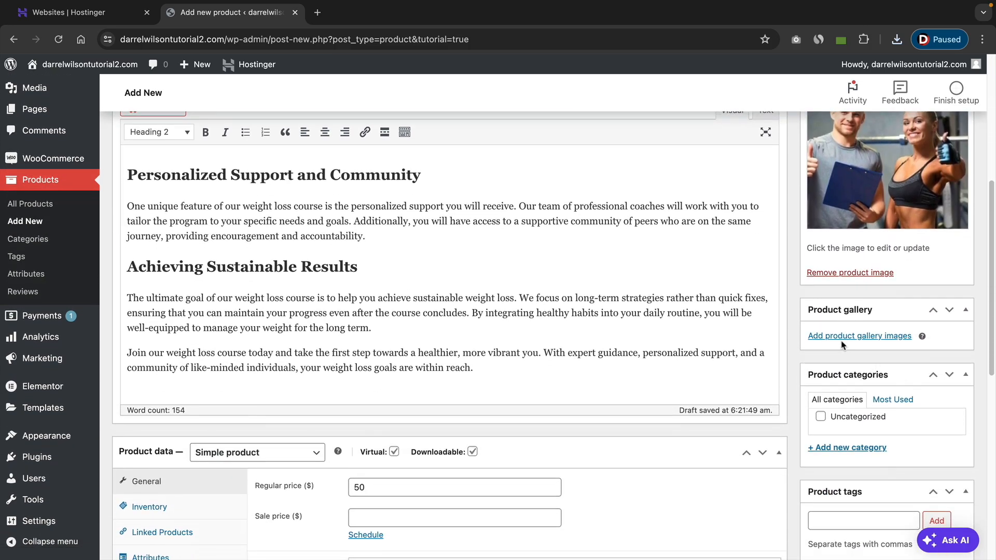
pyautogui.scroll(-1, 856, 340)
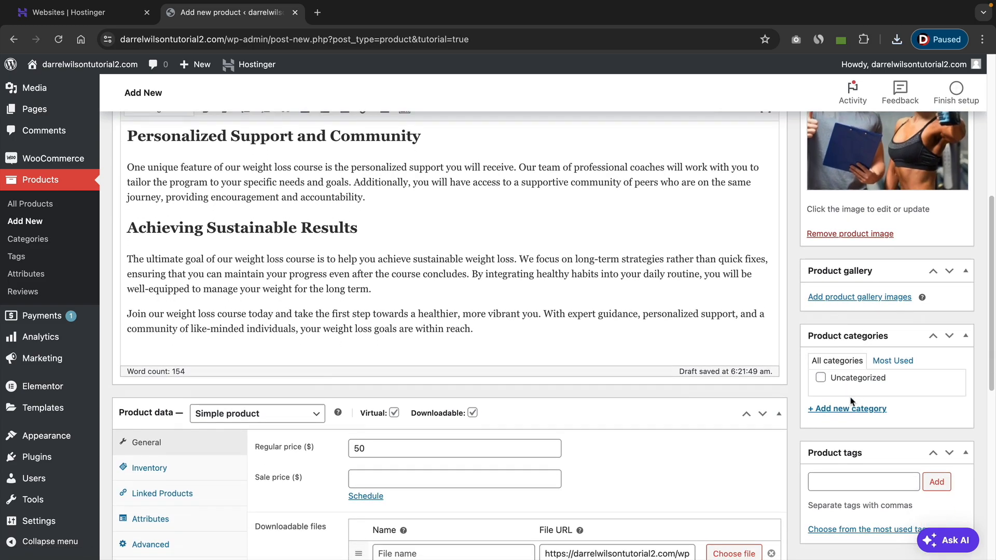
pyautogui.click(851, 410)
pyautogui.write('Weight Loss')
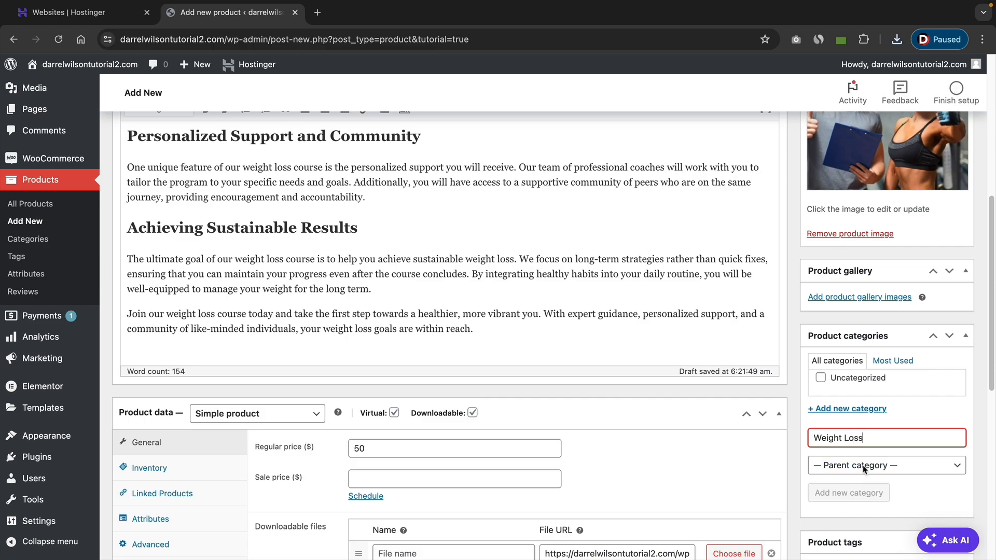
pyautogui.press('Return')
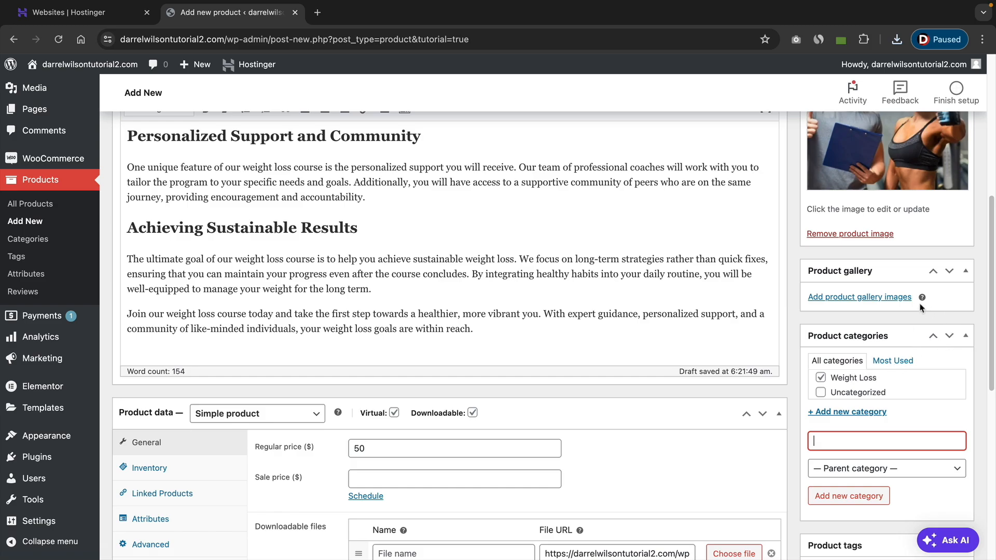
# Add the product tag "weight loss".
pyautogui.scroll(-5, 914, 323)
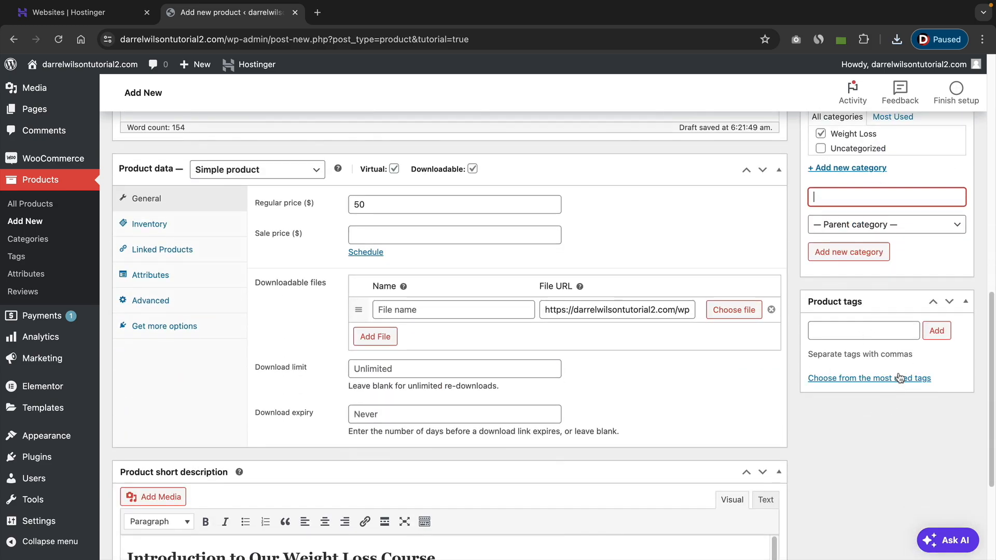
pyautogui.scroll(-2, 901, 380)
pyautogui.click(869, 259)
pyautogui.write('we')
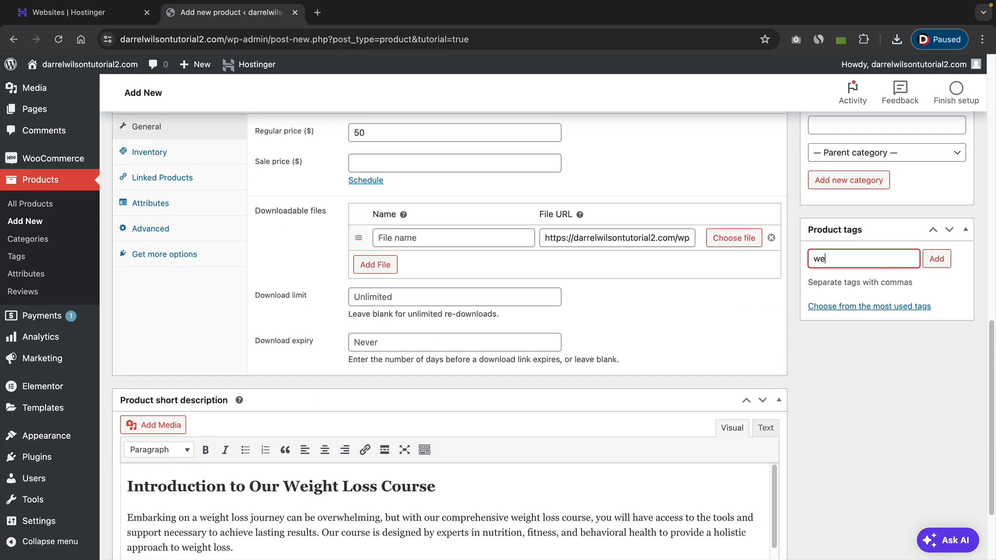
pyautogui.write('ight loss')
pyautogui.press('Return')
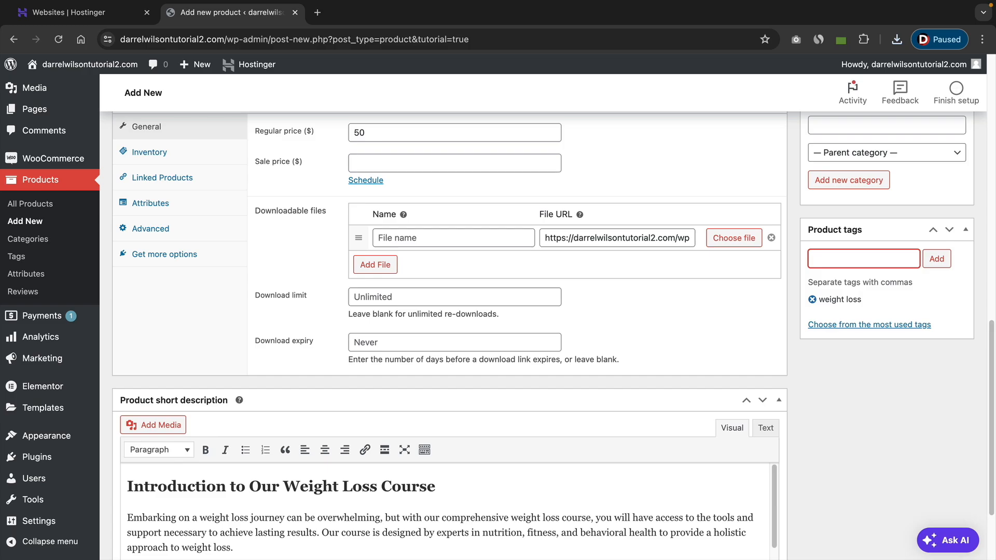
# Review the Weight Loss Course product page and publish it.
pyautogui.scroll(2, 906, 352)
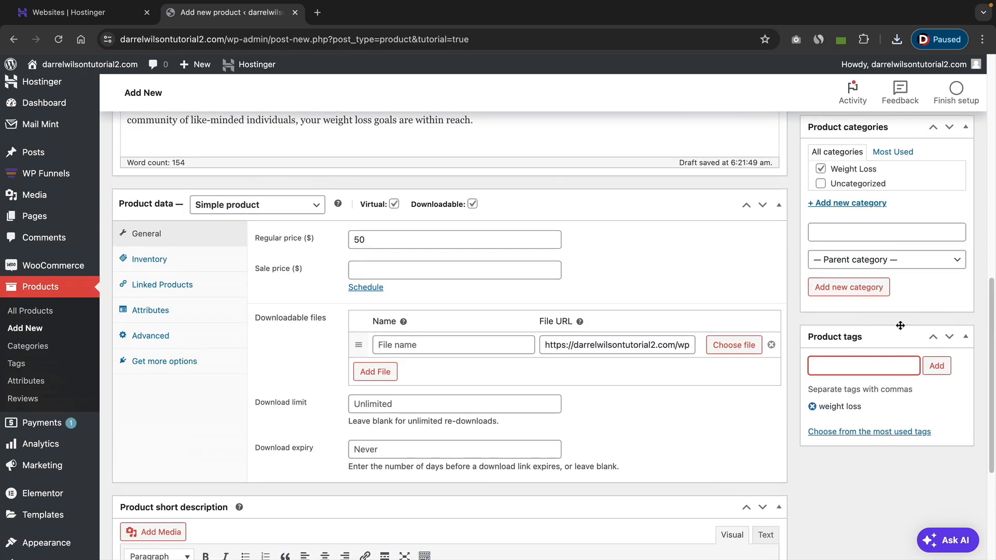
pyautogui.scroll(10, 870, 359)
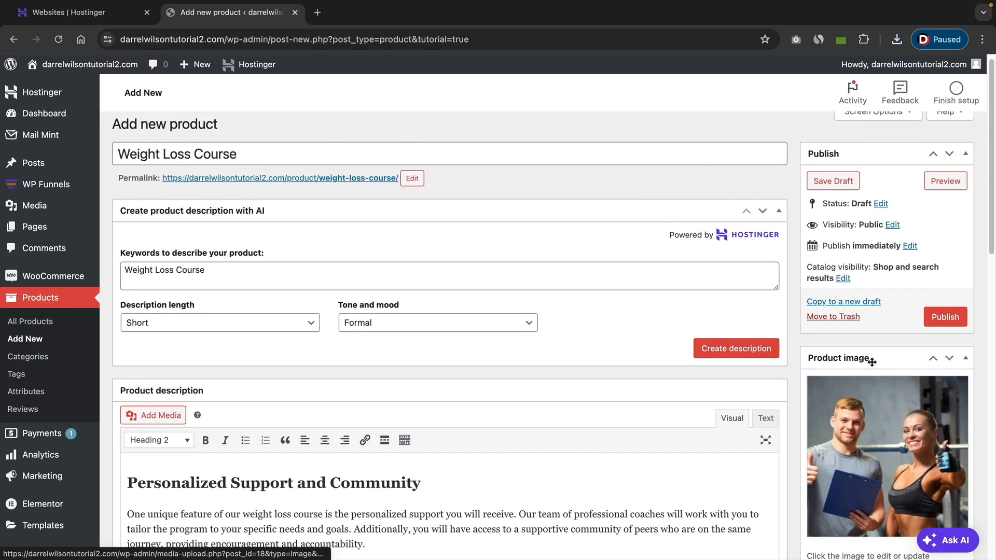
pyautogui.moveTo(272, 165); pyautogui.dragTo(118, 164)
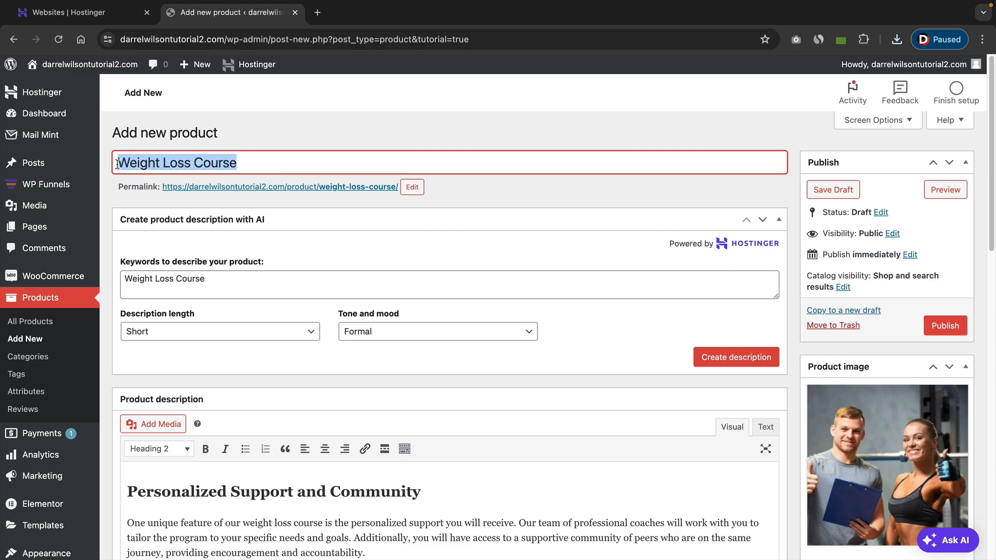
pyautogui.scroll(-5, 338, 275)
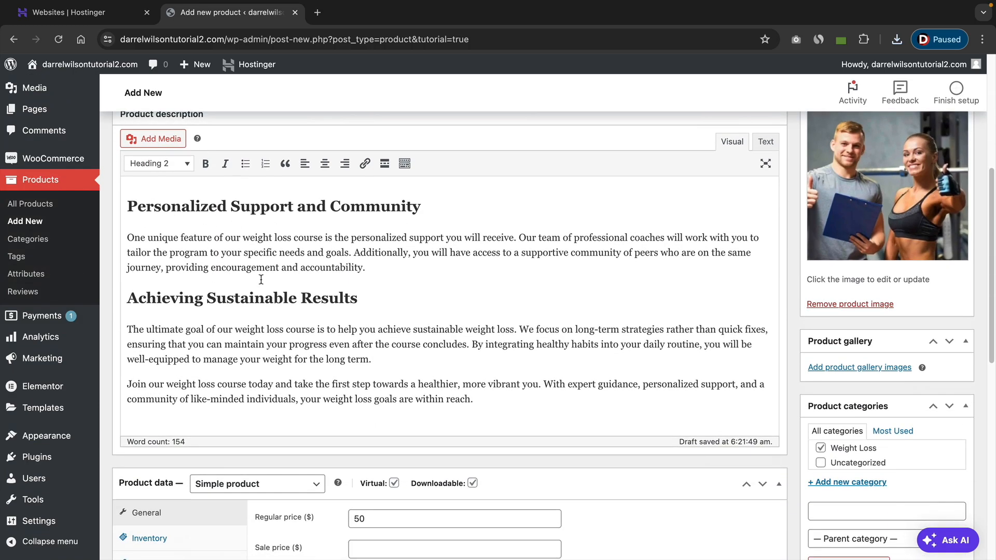
pyautogui.scroll(-5, 260, 279)
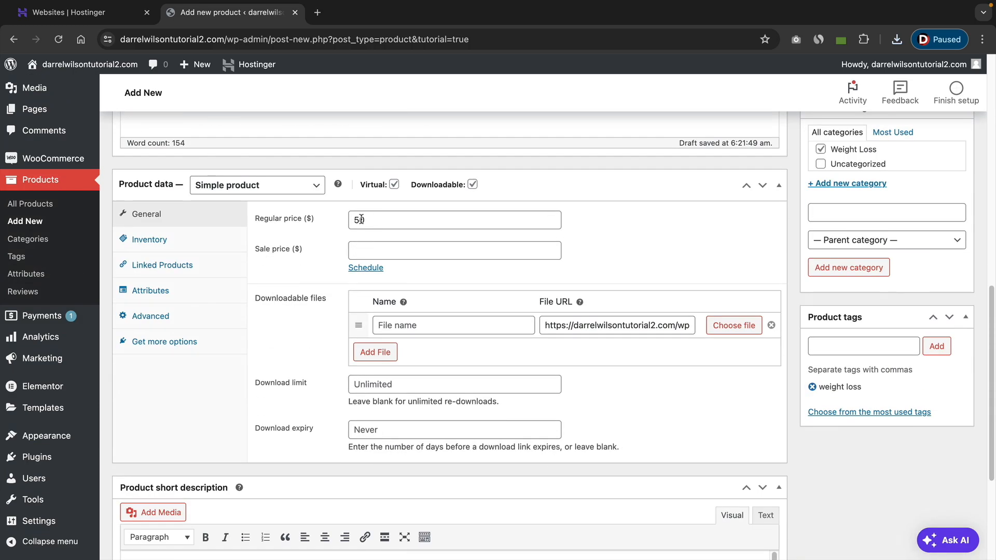
pyautogui.scroll(-4, 567, 325)
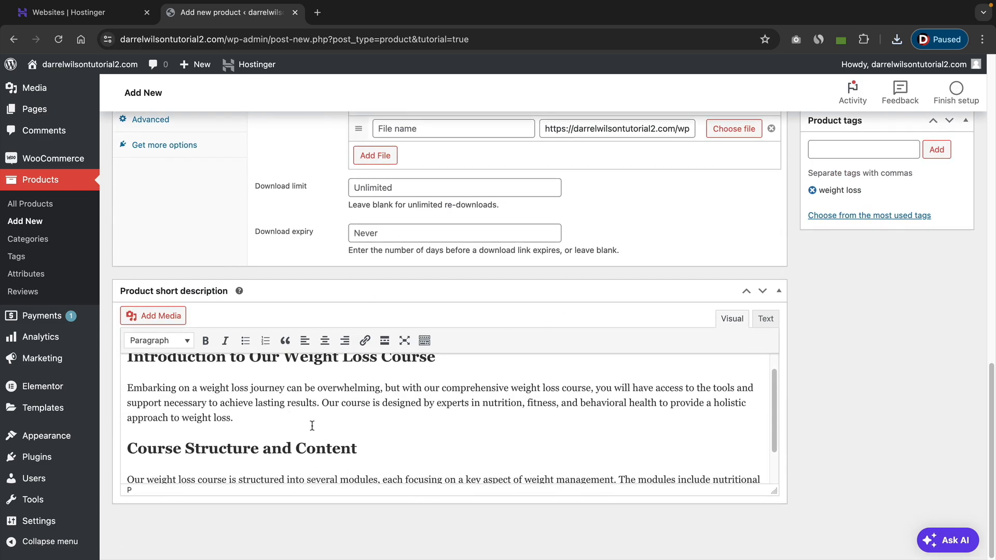
pyautogui.scroll(10, 700, 412)
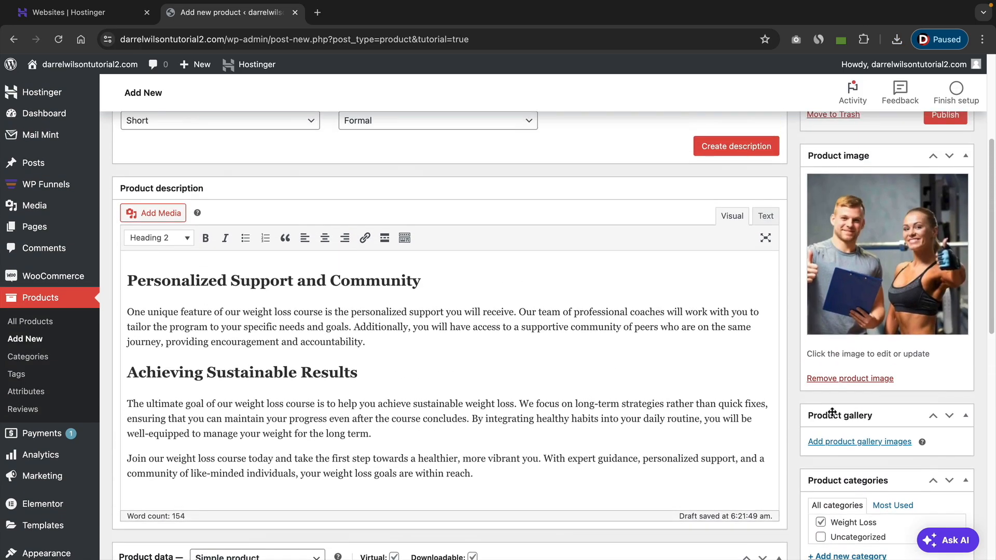
pyautogui.scroll(4, 869, 207)
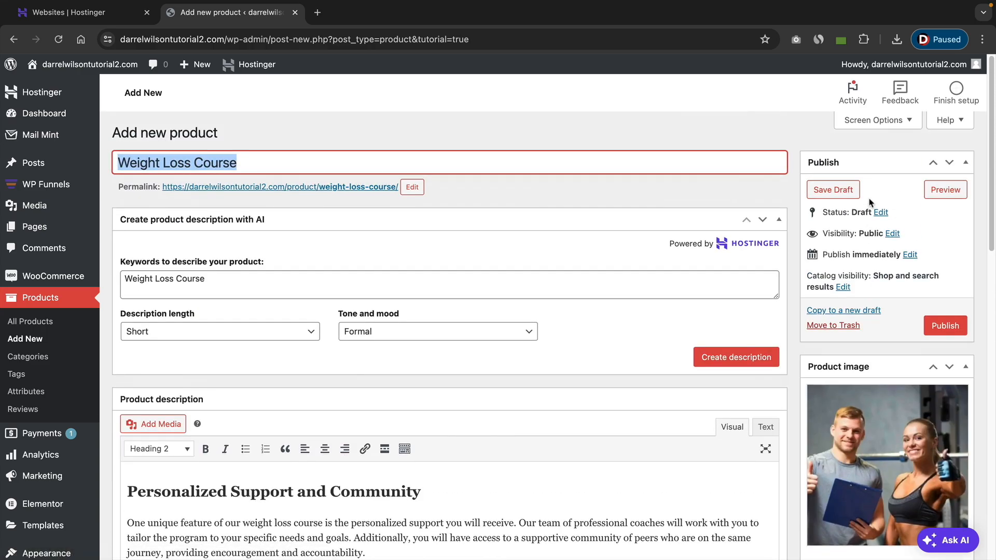
pyautogui.click(945, 327)
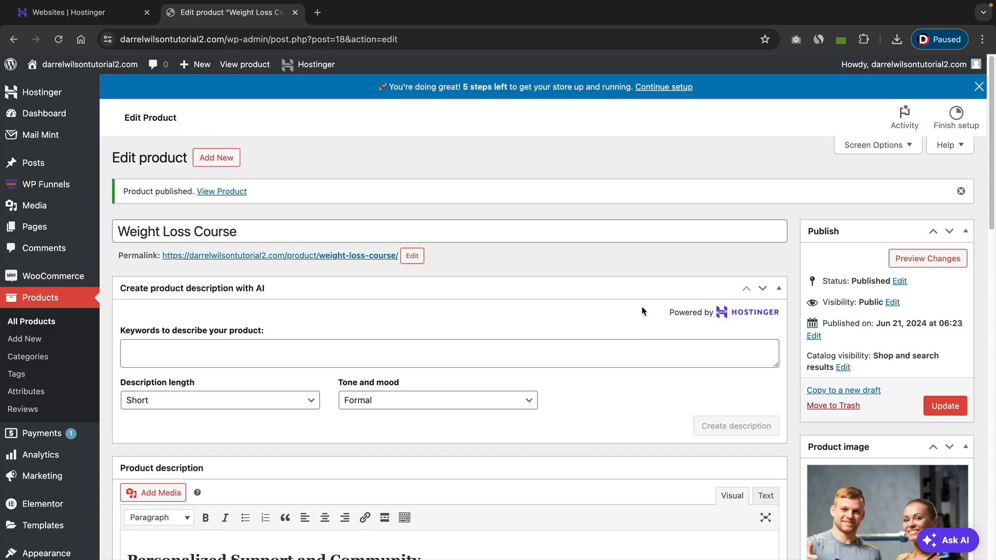
# Start a new product titled "SuperFood Course".
pyautogui.click(221, 159)
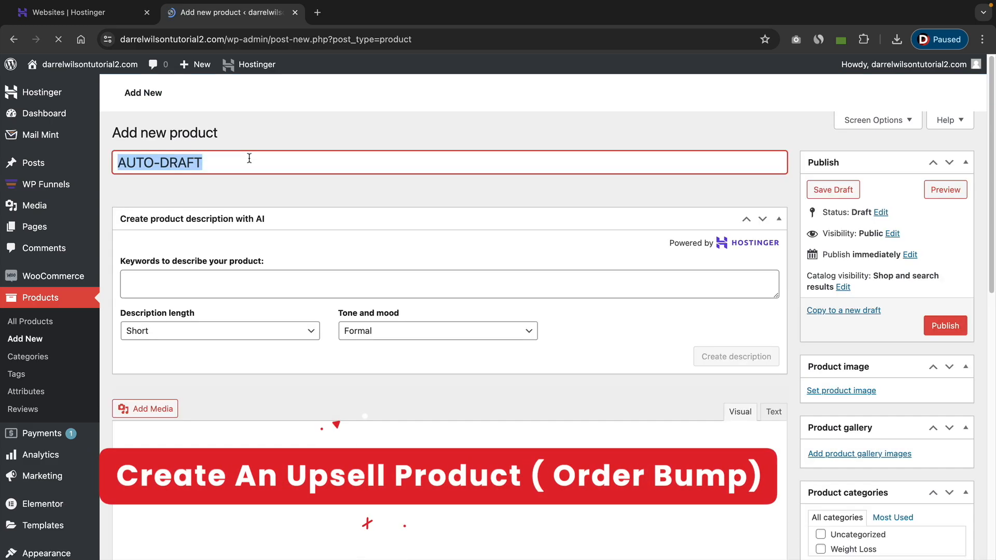
pyautogui.write('S')
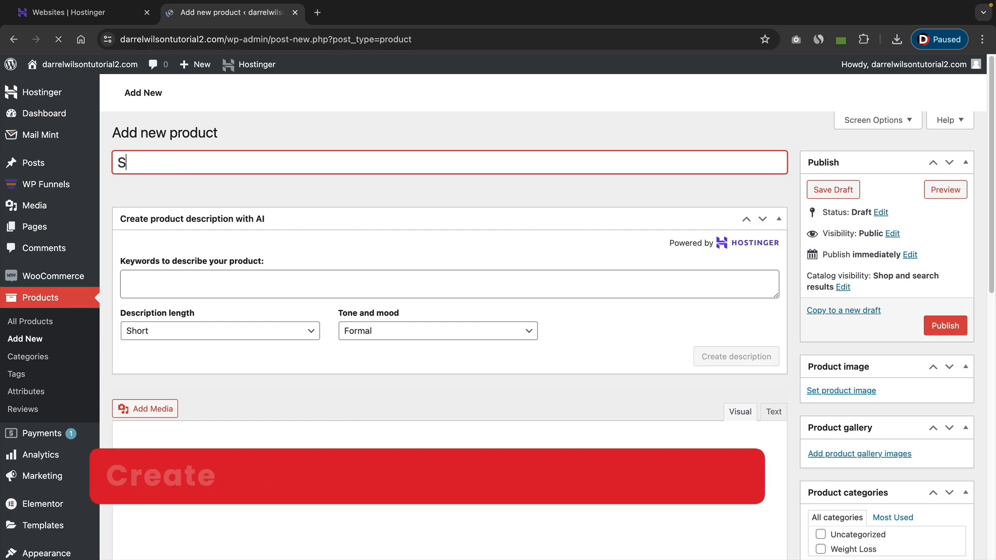
pyautogui.write('uperFood C')
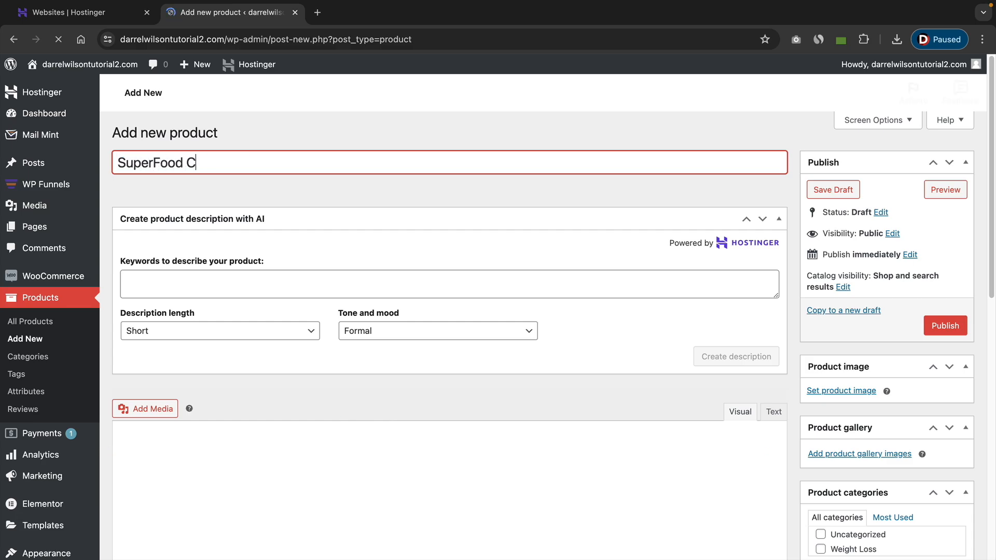
pyautogui.write('ourse')
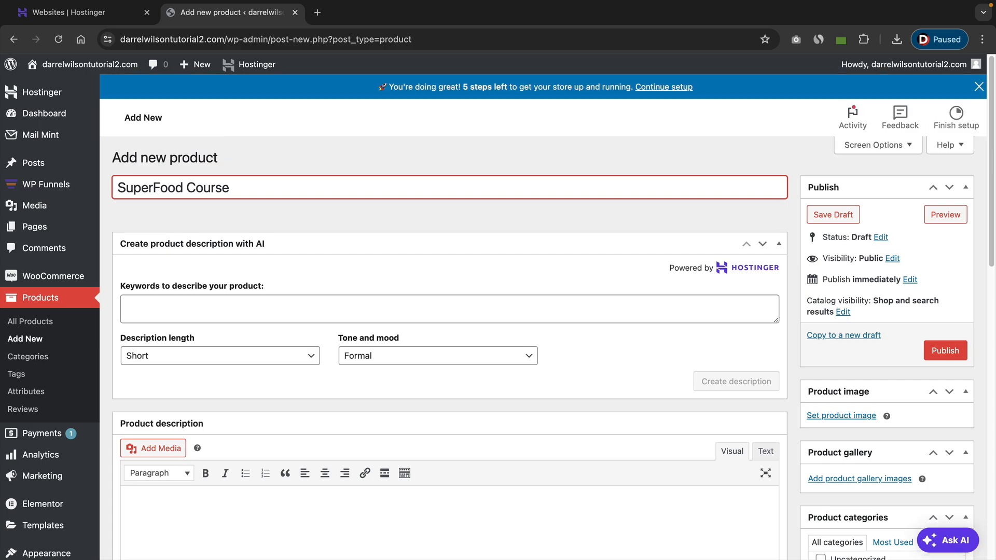
# Copy the title into the AI keywords field and generate a product description from it.
pyautogui.click(220, 188)
pyautogui.moveTo(230, 188); pyautogui.dragTo(117, 187)
pyautogui.rightClick(212, 185)
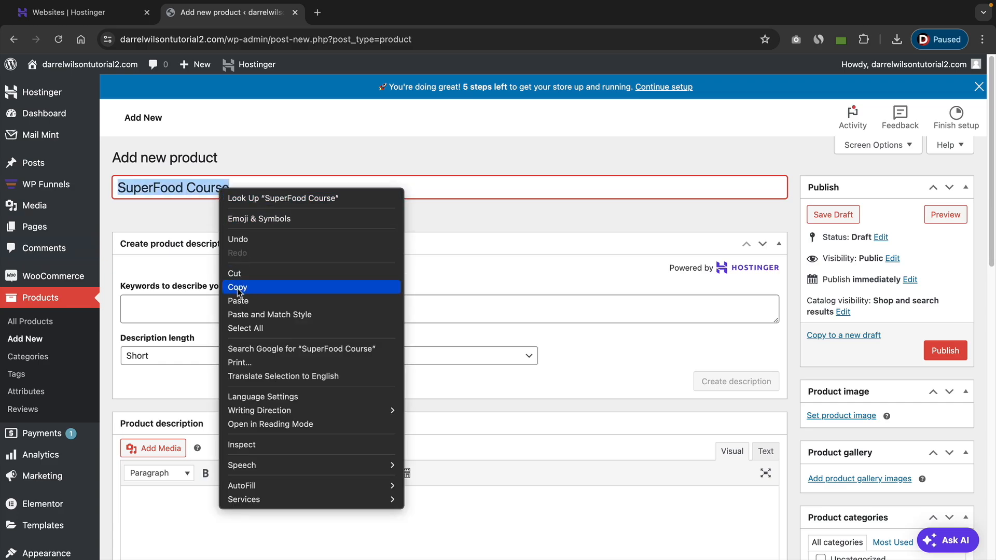
pyautogui.click(229, 285)
pyautogui.click(187, 308)
pyautogui.rightClick(187, 309)
pyautogui.click(207, 397)
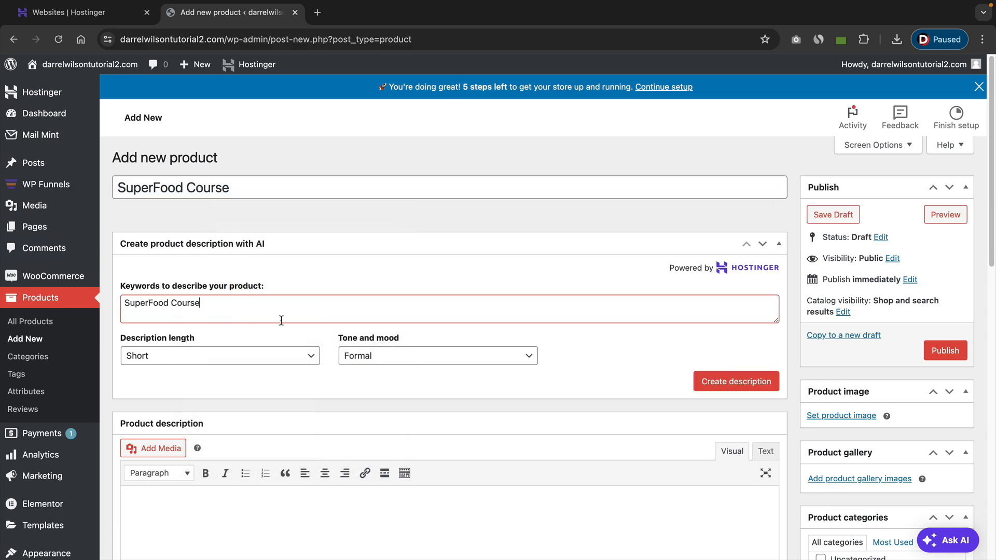
pyautogui.click(732, 391)
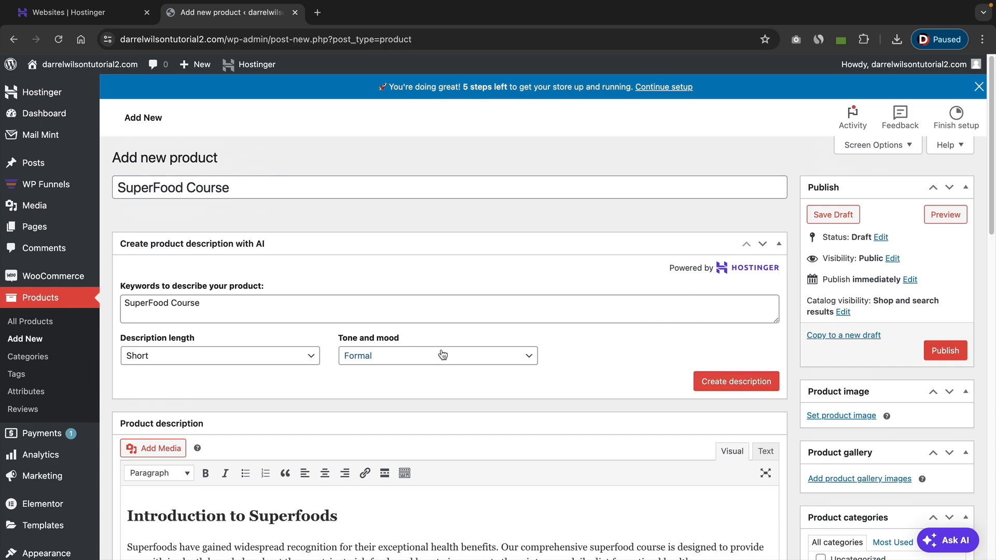
# Mark the product as virtual and downloadable with a regular price of $20.
pyautogui.scroll(-7, 448, 397)
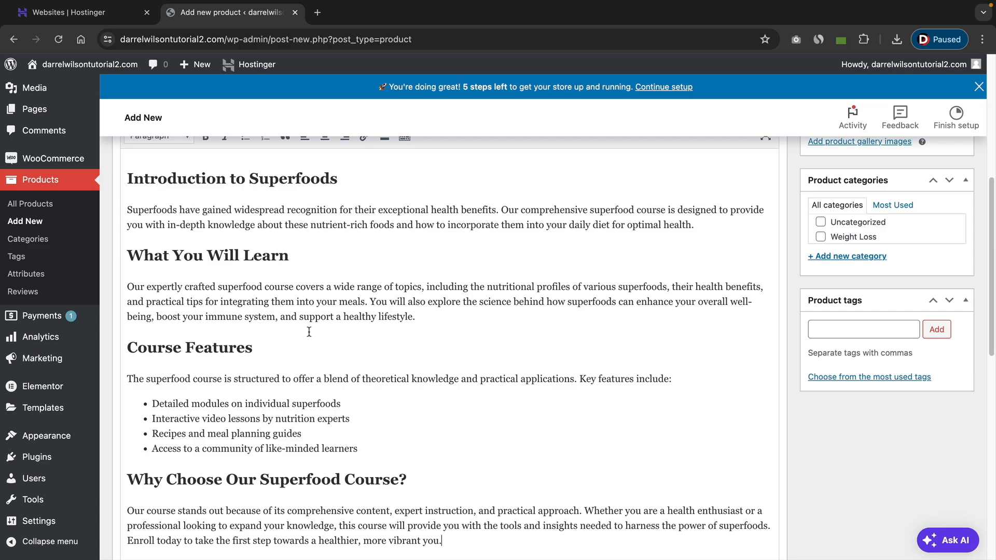
pyautogui.scroll(-7, 332, 366)
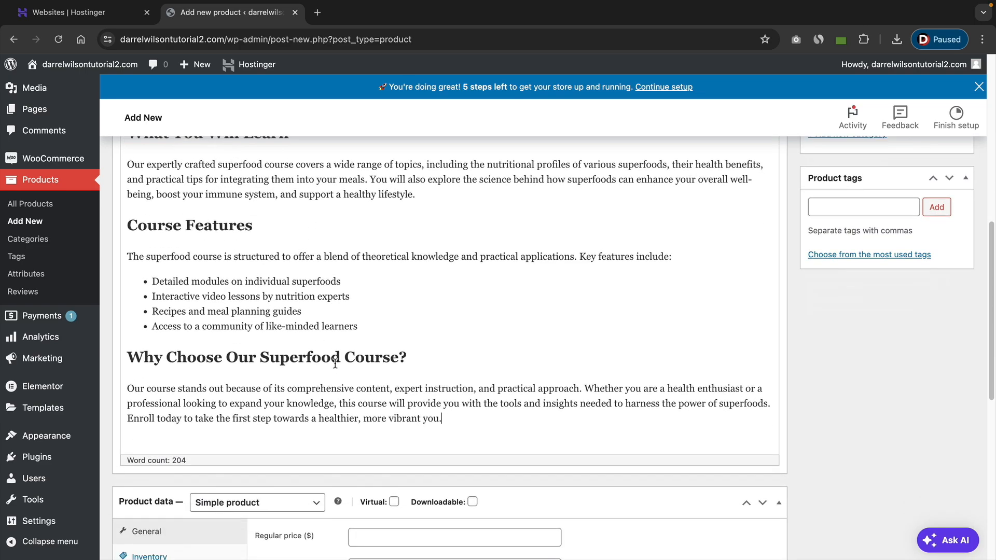
pyautogui.click(393, 203)
pyautogui.click(472, 203)
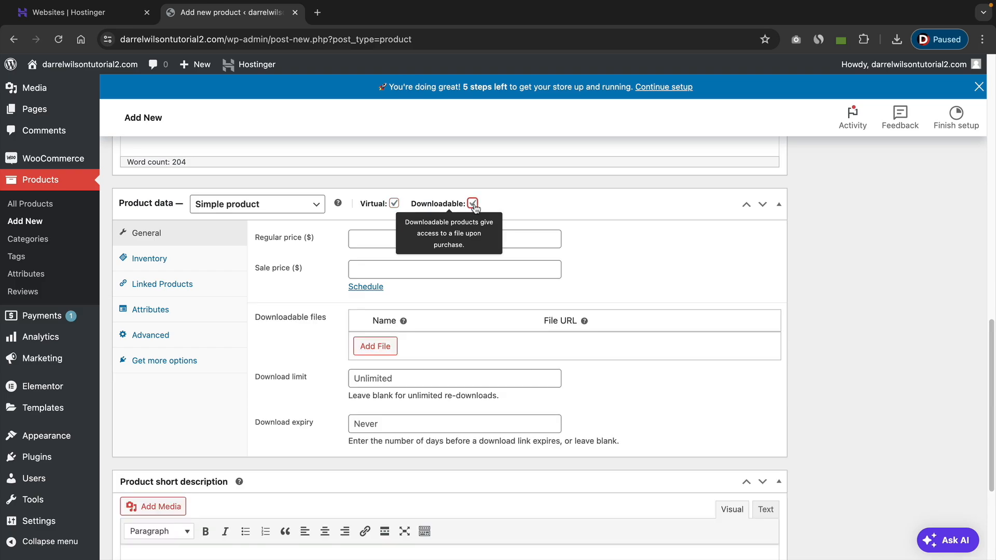
pyautogui.click(454, 239)
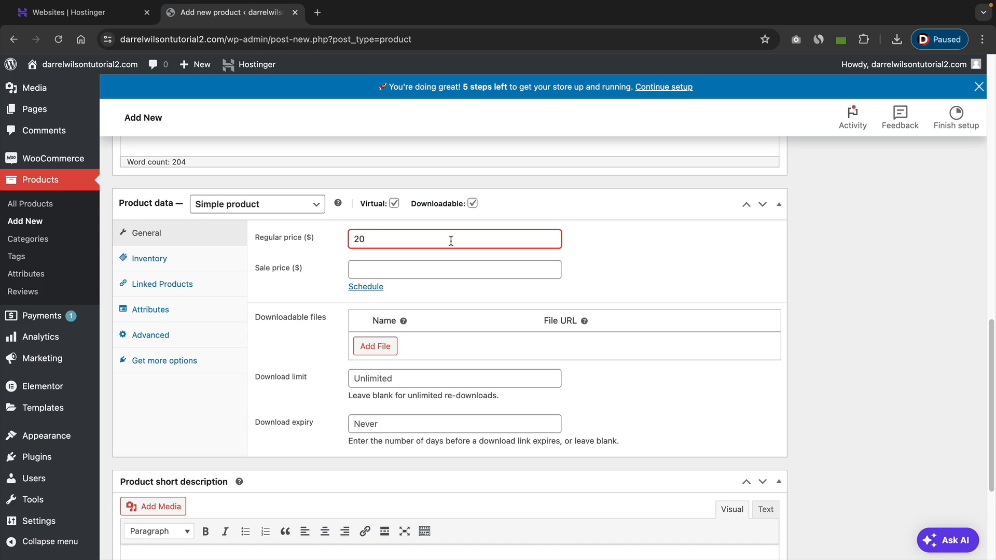
# Add a downloadable file row and insert the invoice PDF from the media library as its file URL.
pyautogui.click(383, 351)
pyautogui.click(729, 346)
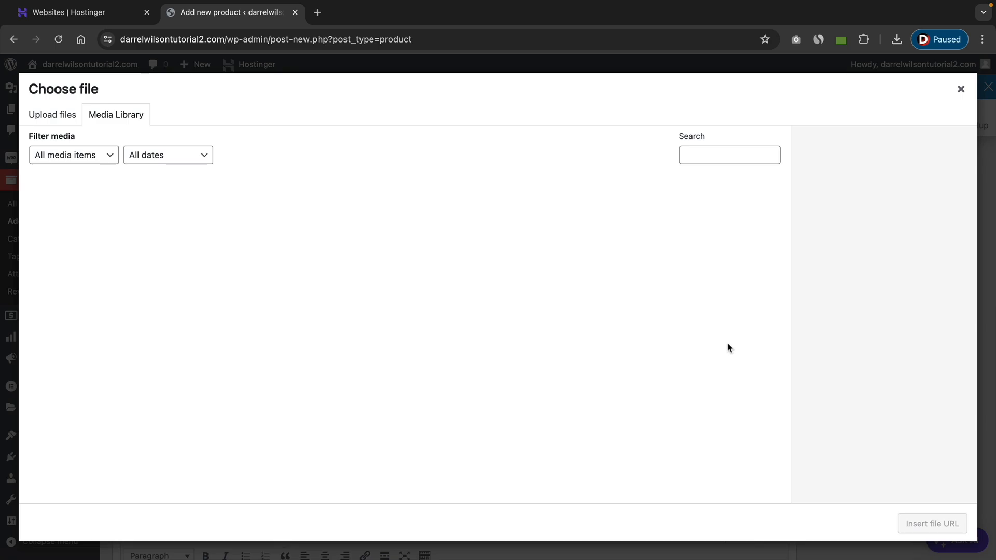
pyautogui.click(185, 217)
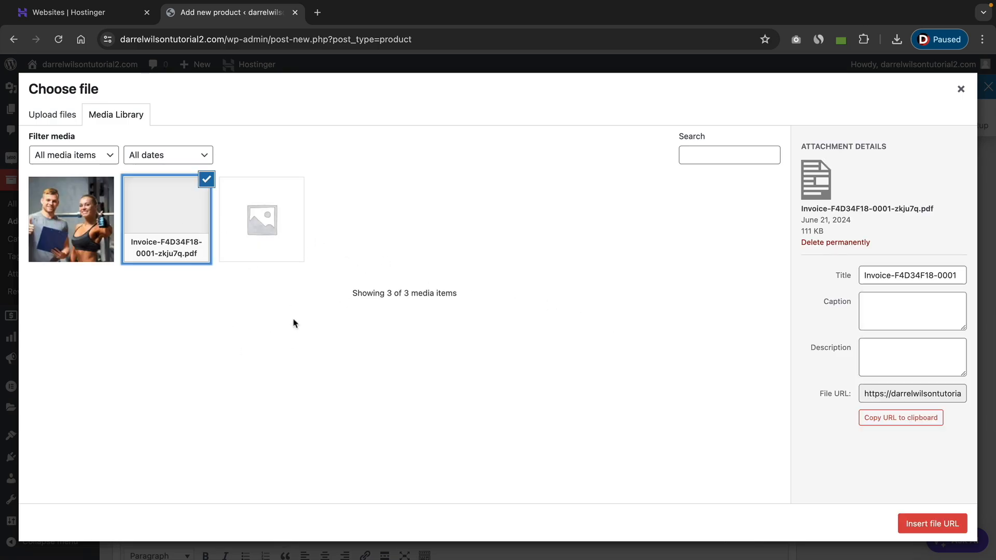
pyautogui.click(926, 523)
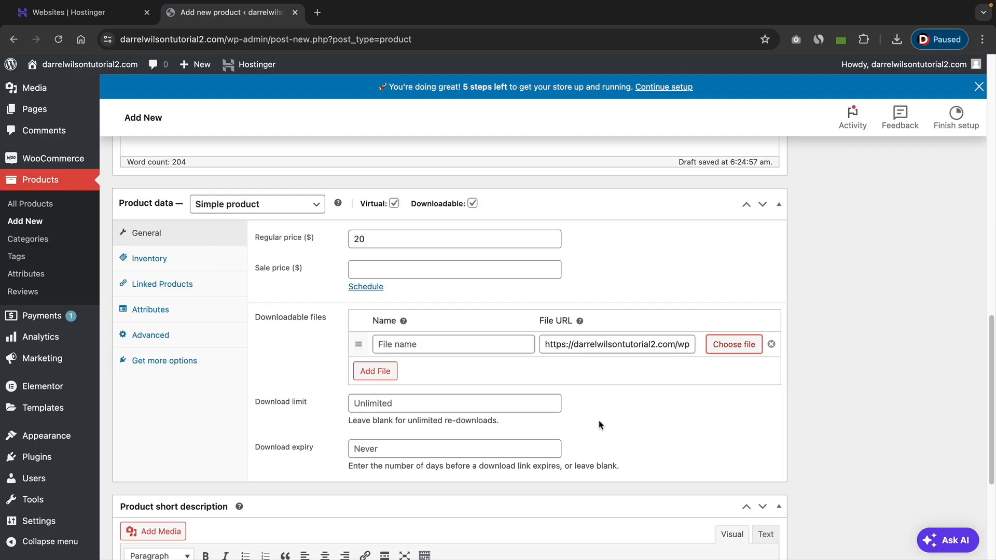
# Paste the Course Features section into the product short description.
pyautogui.scroll(-5, 433, 390)
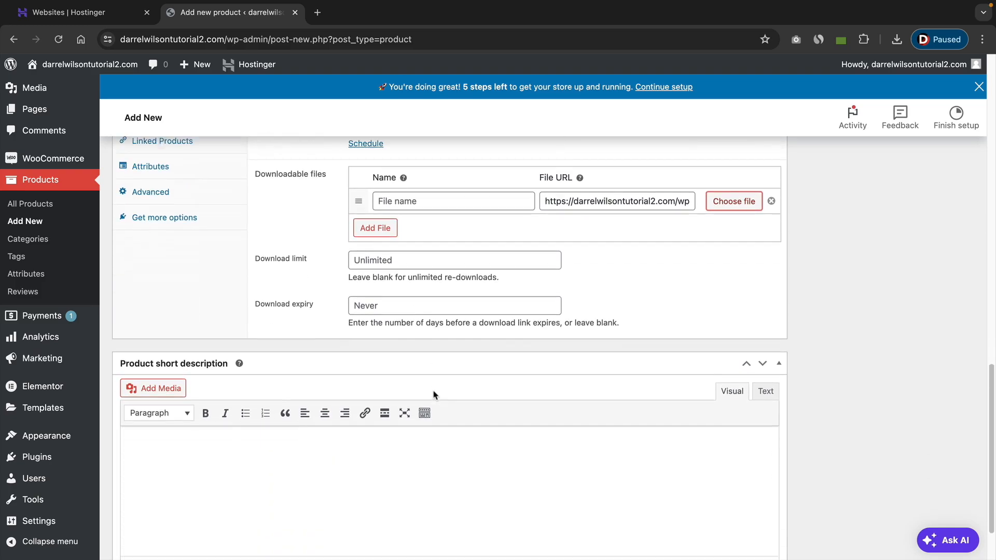
pyautogui.click(302, 388)
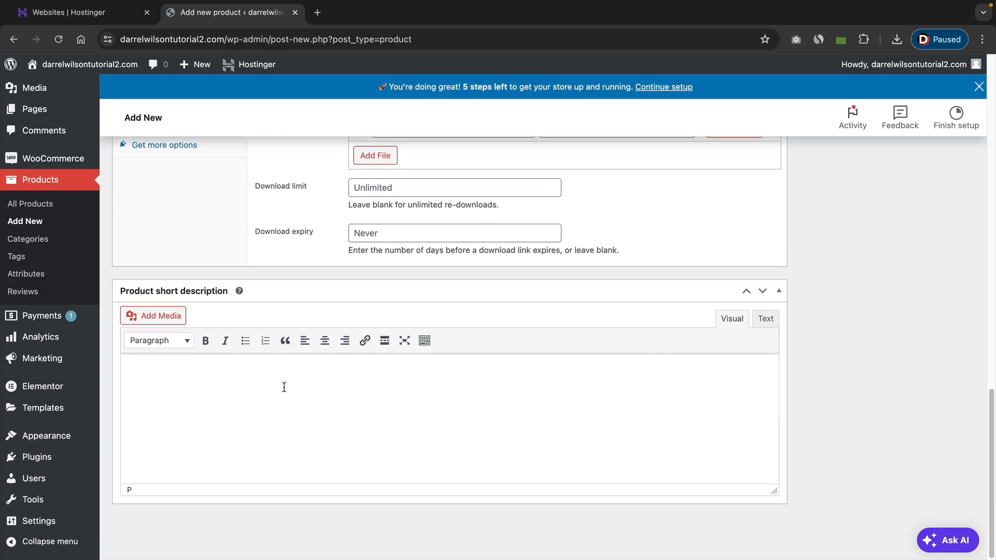
pyautogui.press('super+v')
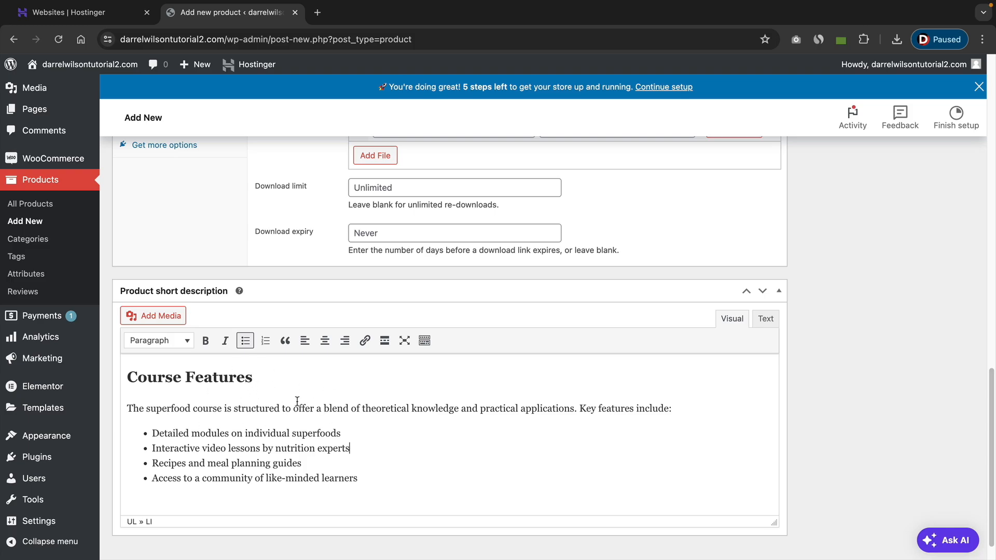
pyautogui.scroll(10, 786, 377)
pyautogui.scroll(5, 786, 376)
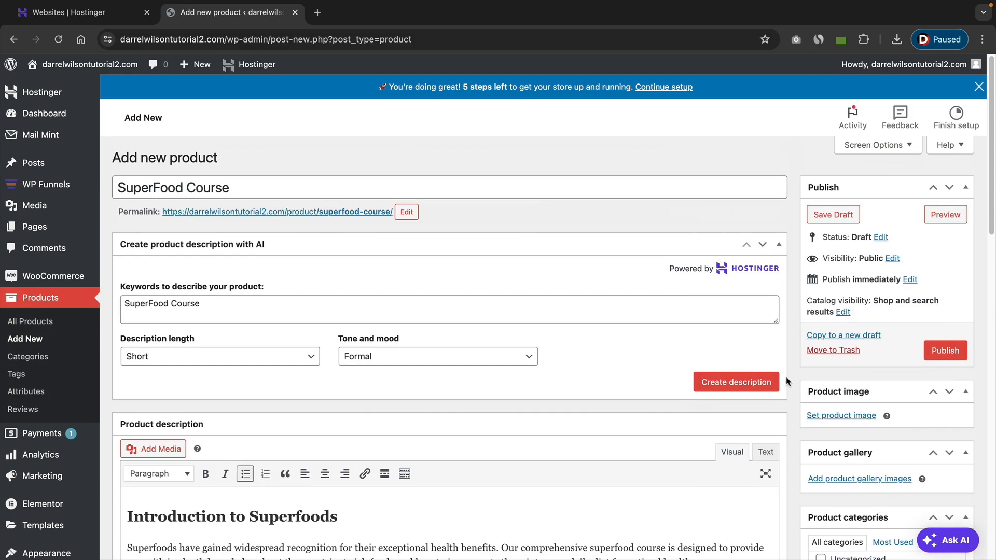
# Upload the superfood JPG image from the Desktop and set it as the product image.
pyautogui.click(856, 416)
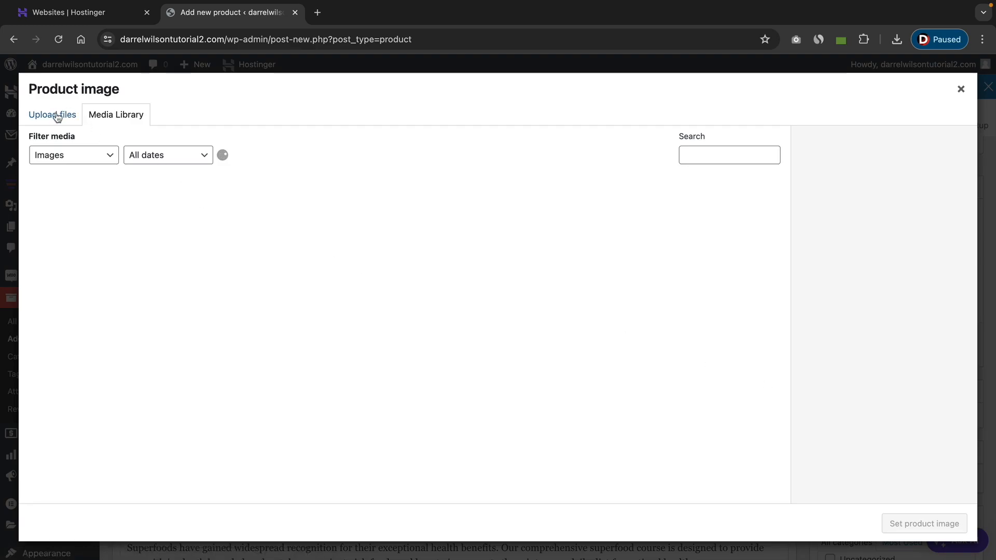
pyautogui.click(58, 115)
pyautogui.click(496, 313)
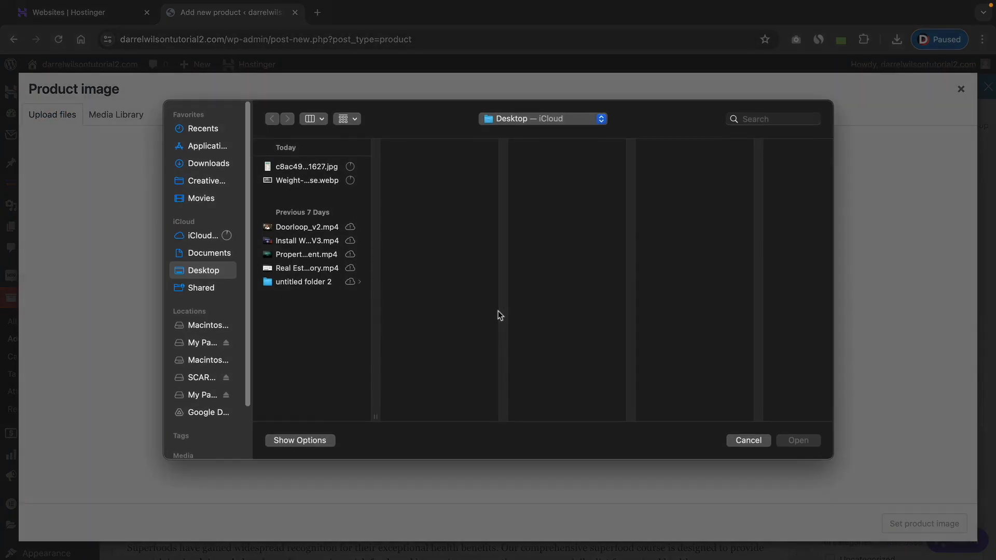
pyautogui.click(306, 167)
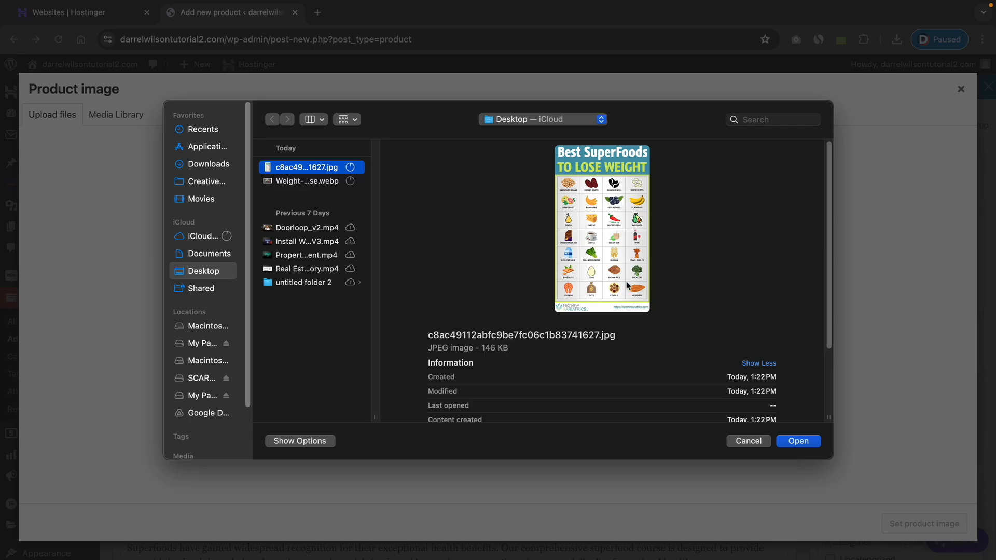
pyautogui.click(799, 441)
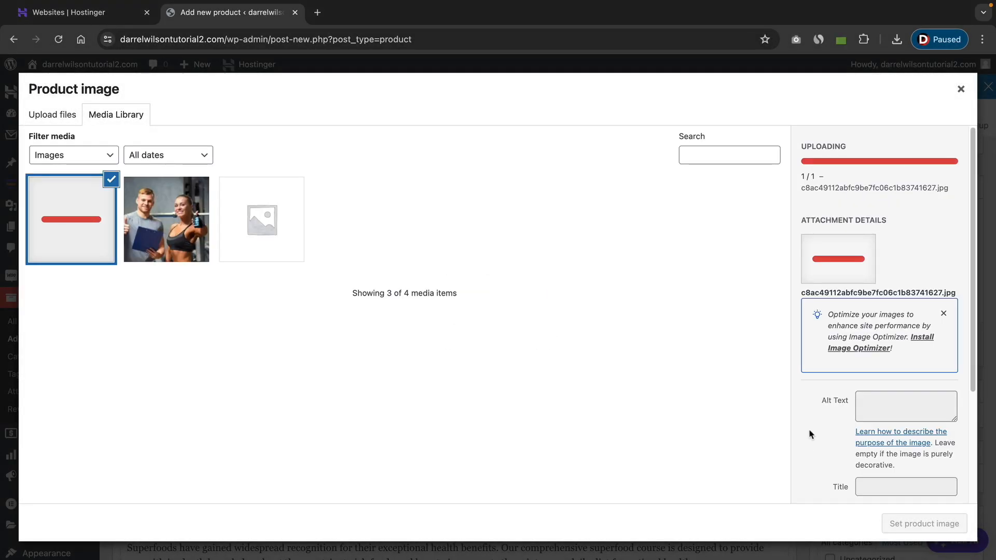
pyautogui.click(924, 524)
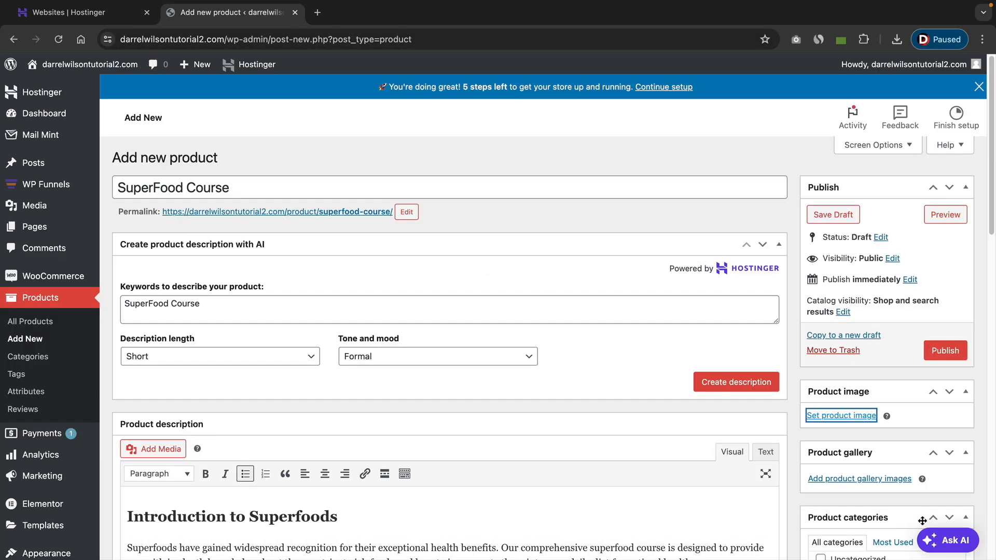
# Assign the product to the Weight Loss category.
pyautogui.scroll(-5, 905, 423)
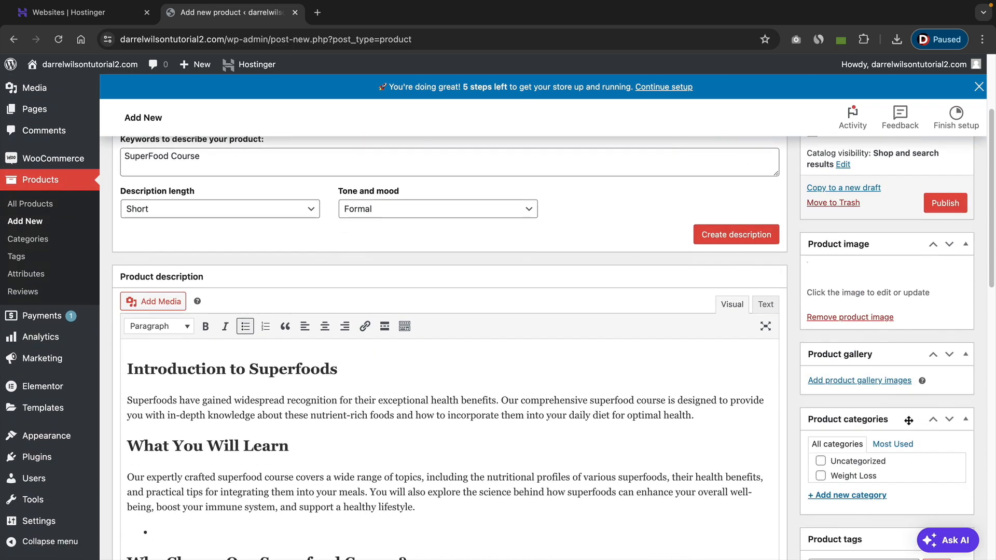
pyautogui.click(820, 394)
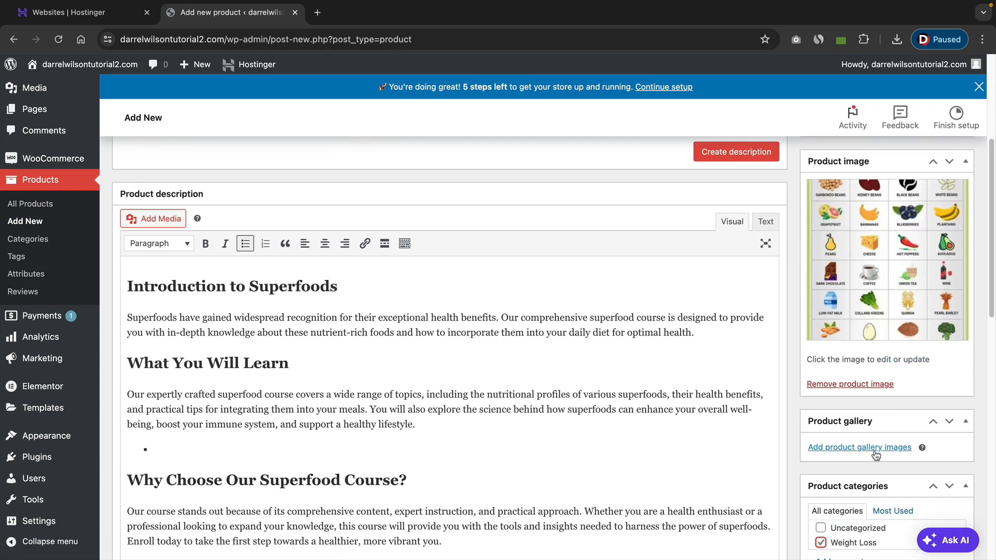
# Review the product page and publish the SuperFood Course product.
pyautogui.scroll(-1, 847, 387)
pyautogui.scroll(-4, 882, 411)
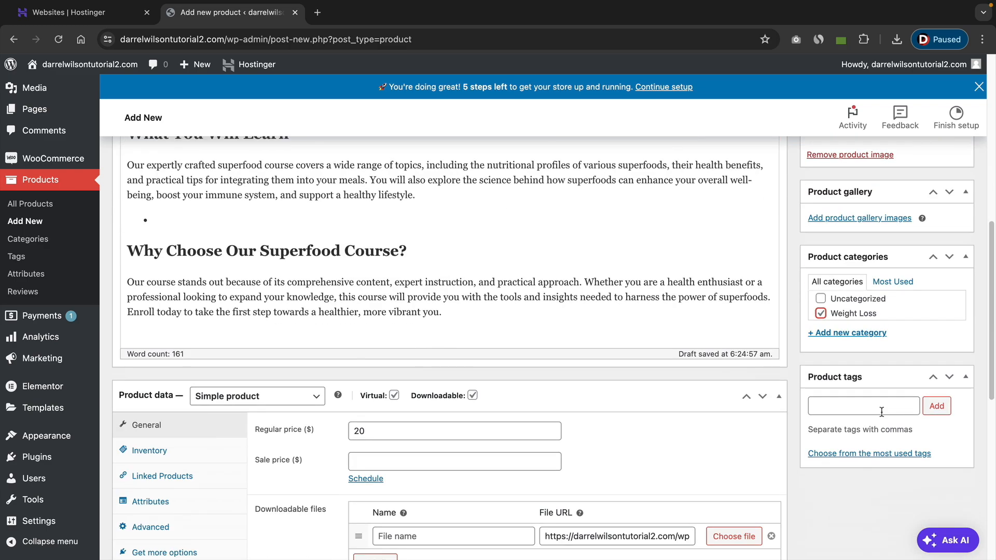
pyautogui.scroll(-2, 871, 432)
pyautogui.scroll(12, 865, 456)
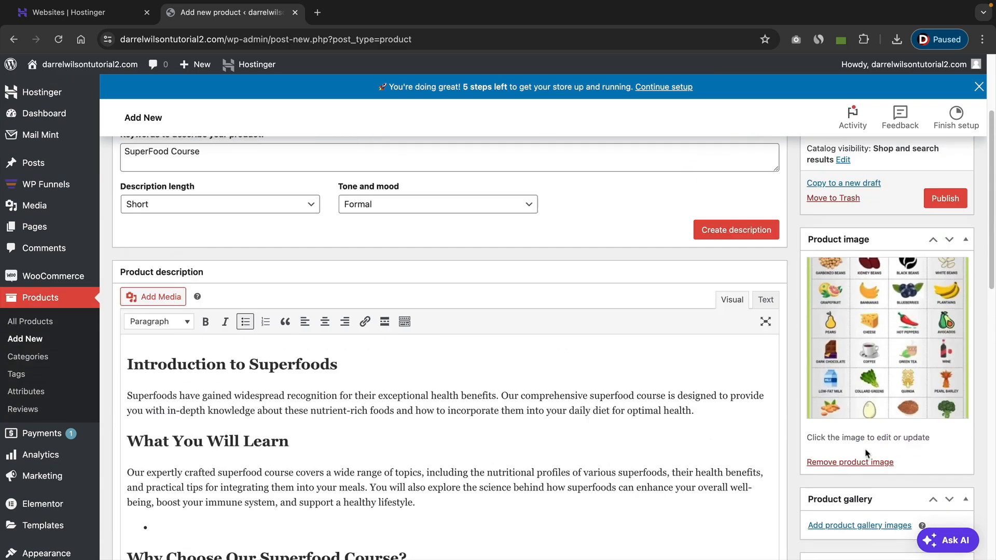
pyautogui.click(921, 351)
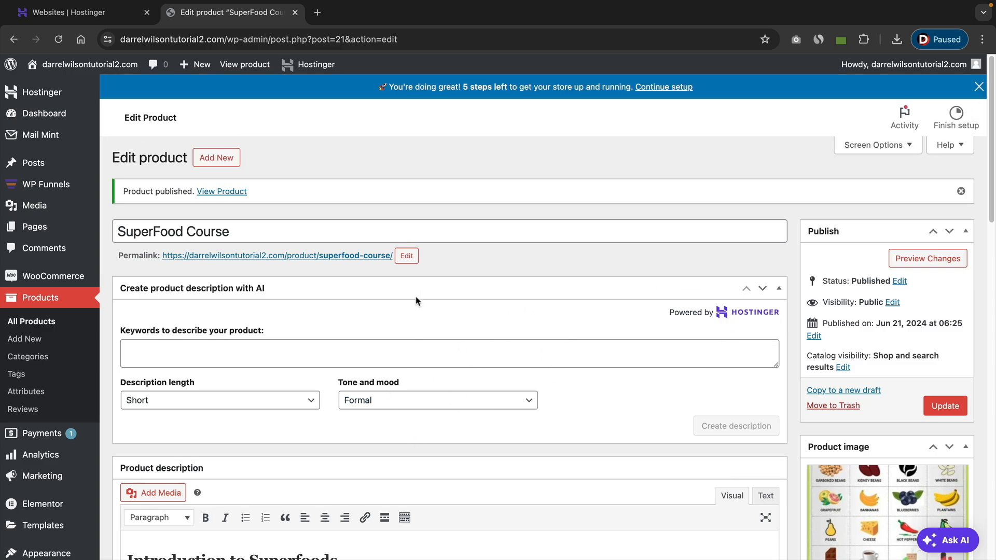
# Open the WP Funnels section of the dashboard.
pyautogui.moveTo(42, 187)
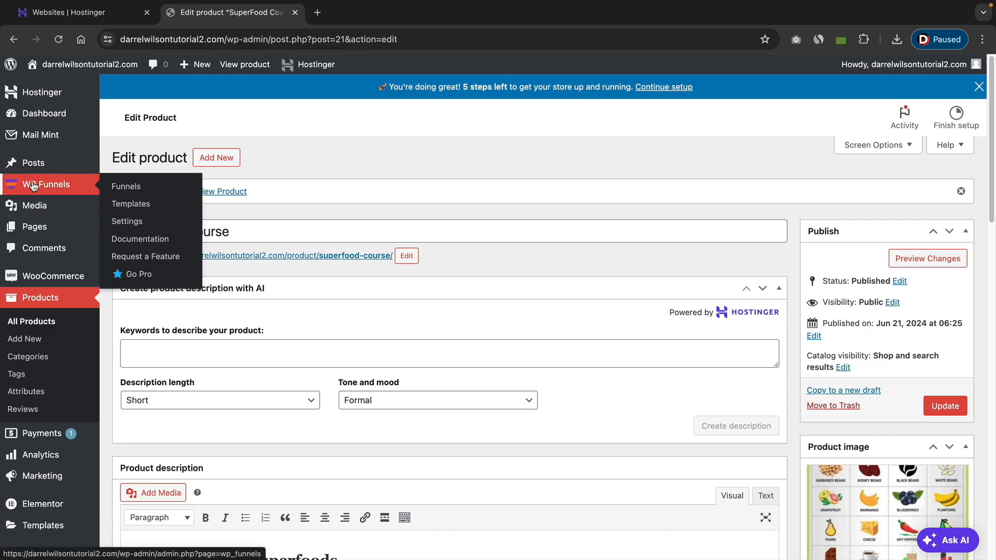
pyautogui.click(45, 189)
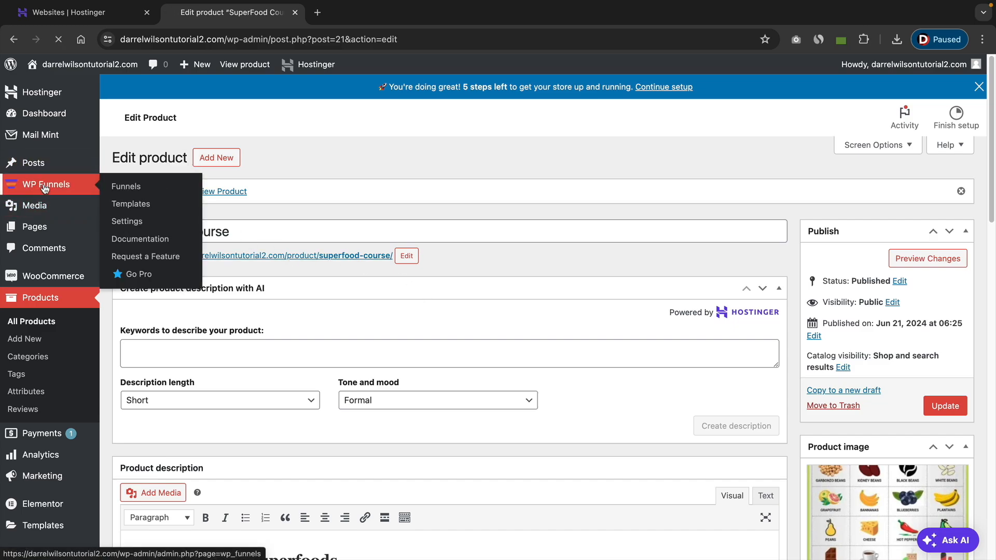
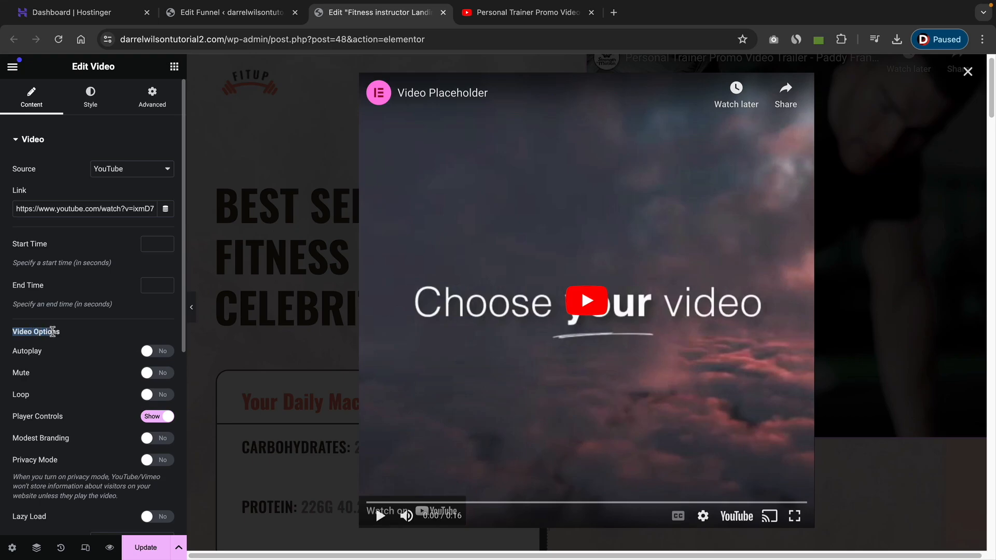
# Turn on Autoplay, Play On Mobile and Mute for the YouTube video widget on the landing page.
pyautogui.click(149, 351)
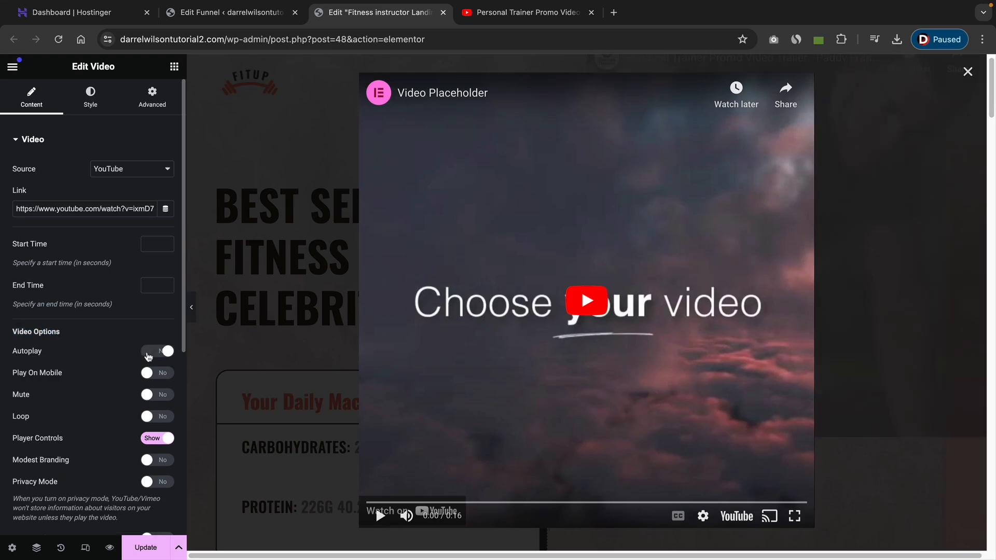
pyautogui.click(150, 380)
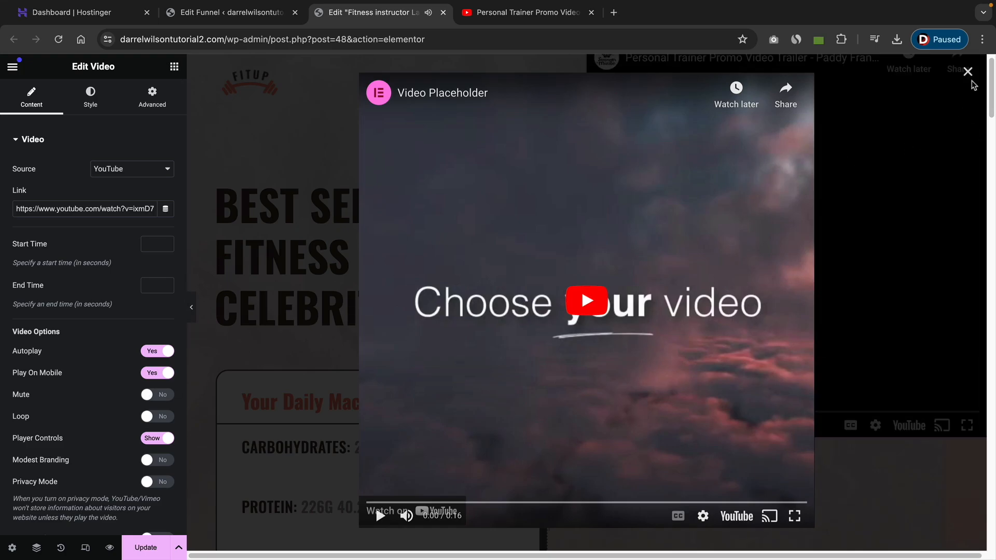
pyautogui.click(968, 71)
pyautogui.scroll(1, 697, 249)
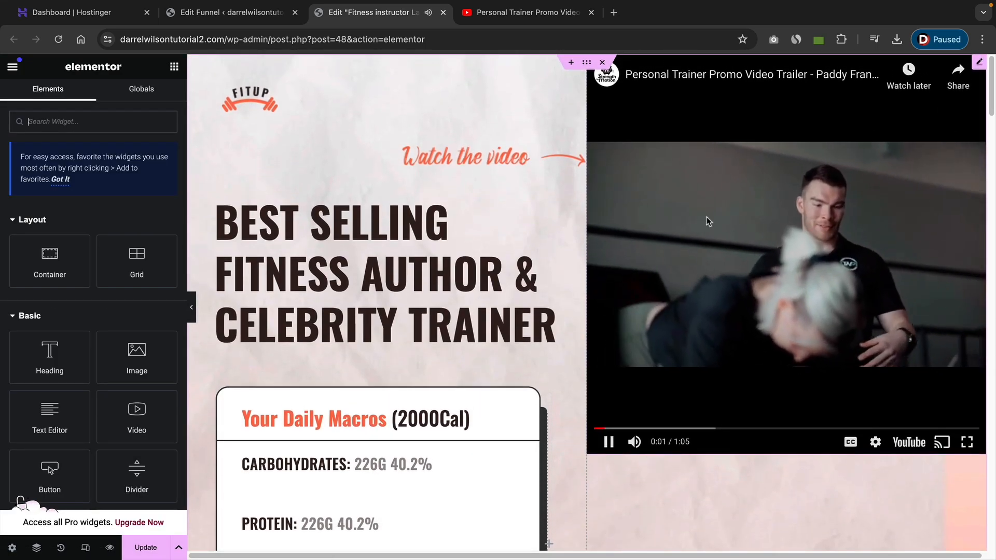
pyautogui.click(678, 222)
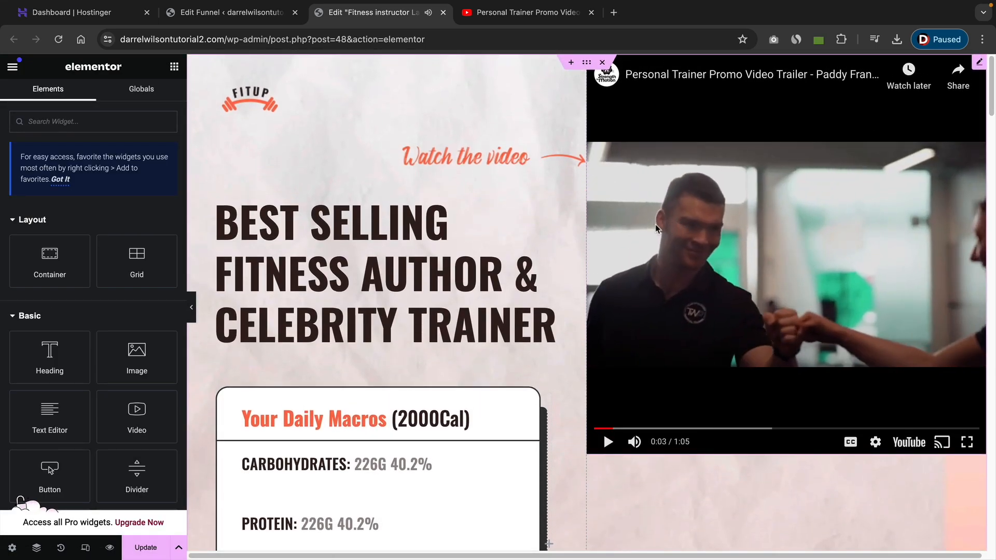
pyautogui.click(979, 62)
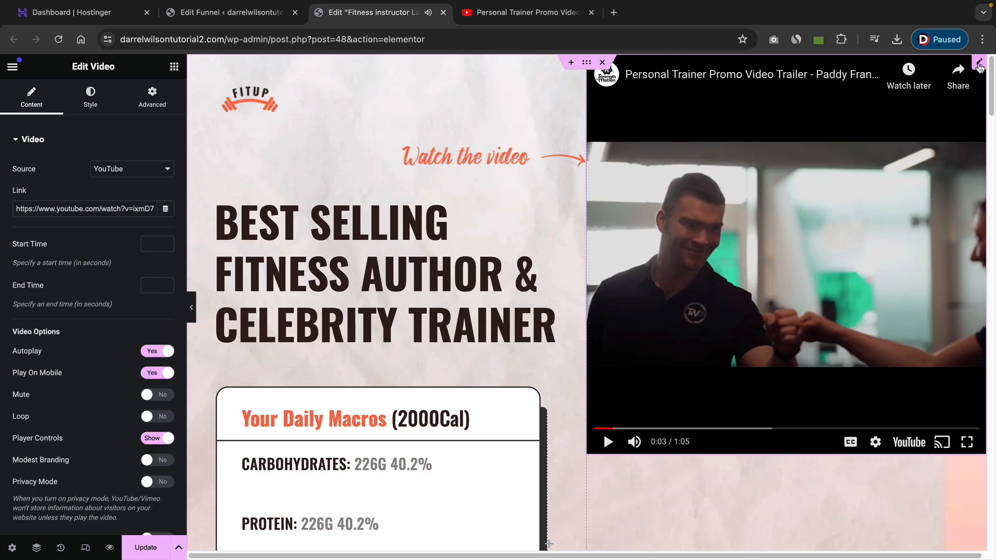
pyautogui.click(159, 395)
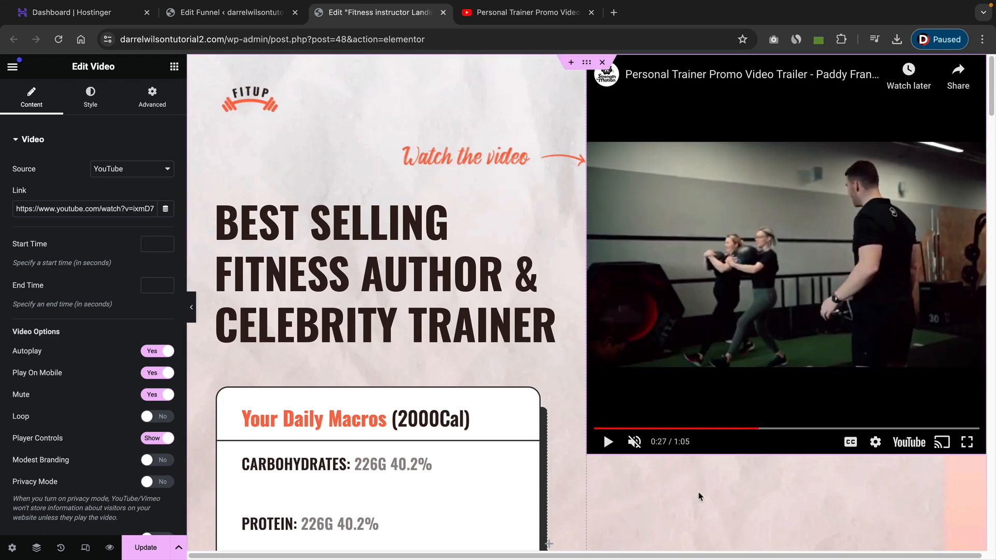
# Set the video column's vertical alignment to Middle.
pyautogui.scroll(-1, 693, 474)
pyautogui.rightClick(682, 479)
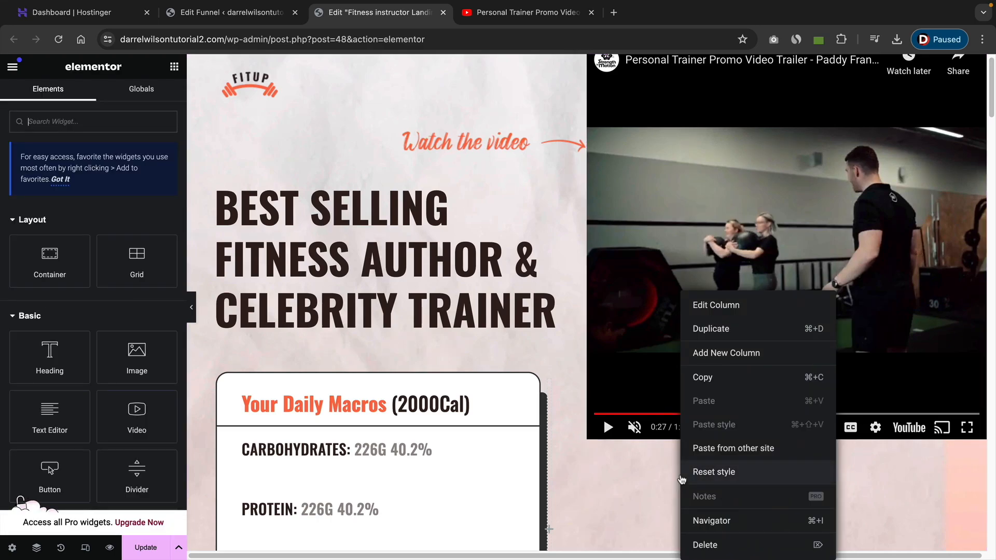
pyautogui.click(748, 305)
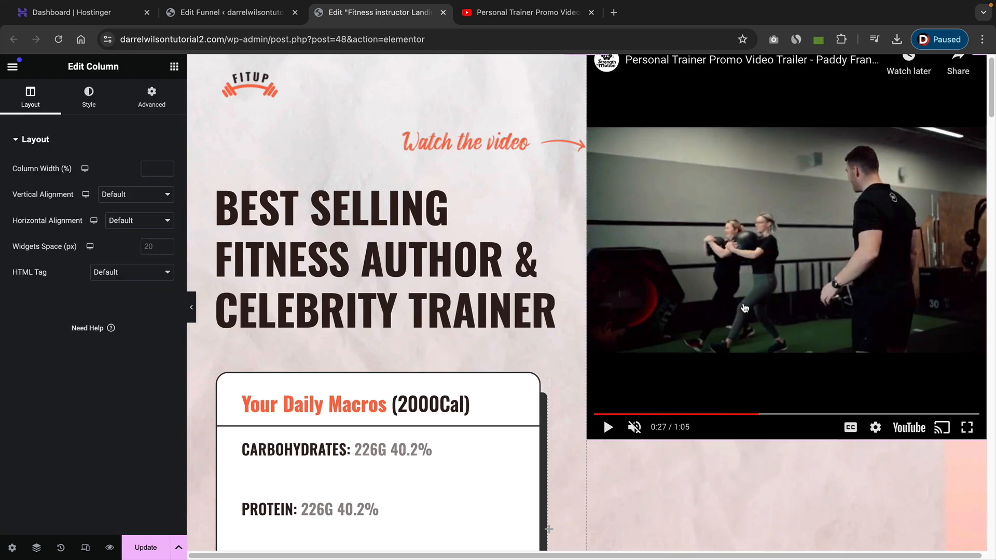
pyautogui.click(141, 197)
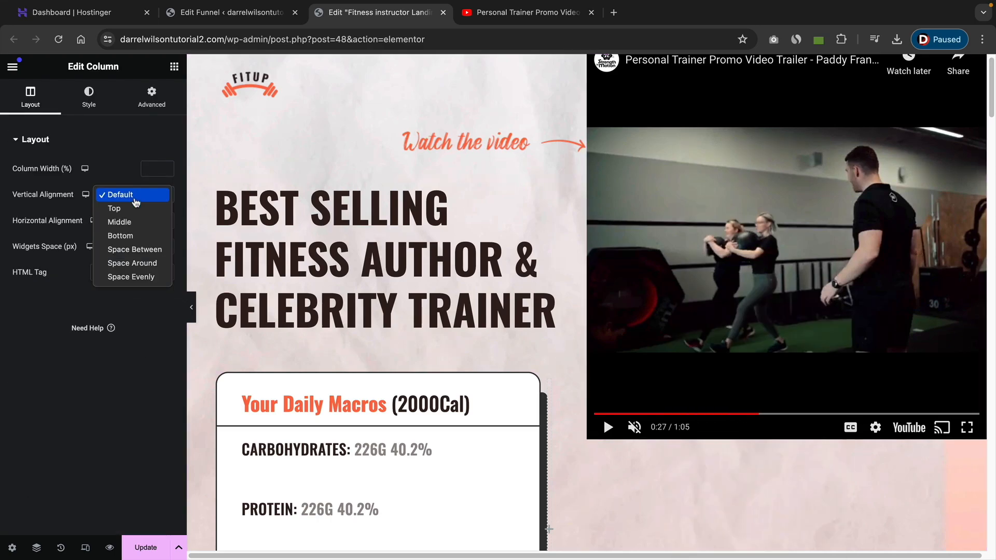
pyautogui.click(135, 220)
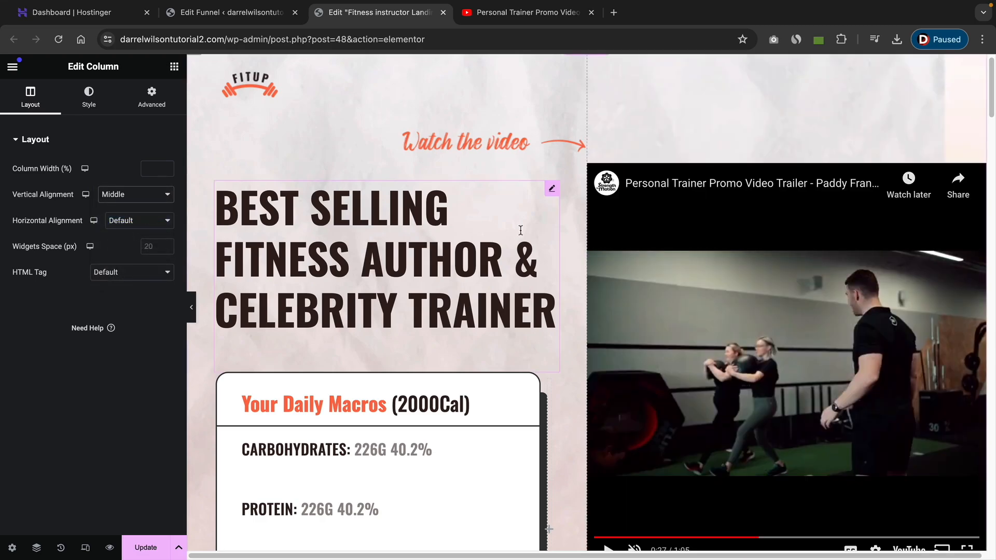
# Try the video's aspect ratio options 3:2, 4:3, 16:9, 21:9 and 9:16, ending back on 1:1.
pyautogui.scroll(-1, 552, 251)
pyautogui.scroll(-1, 552, 251)
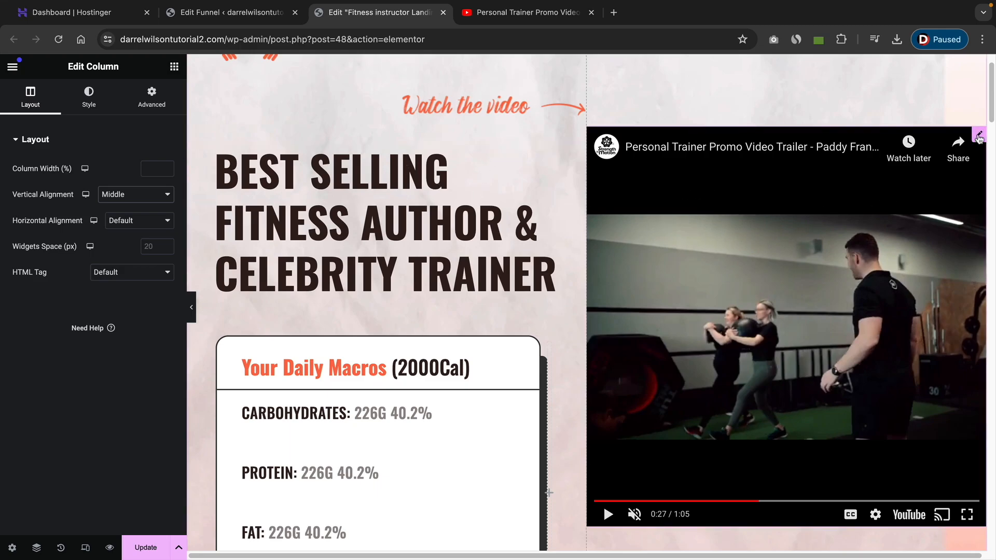
pyautogui.click(979, 138)
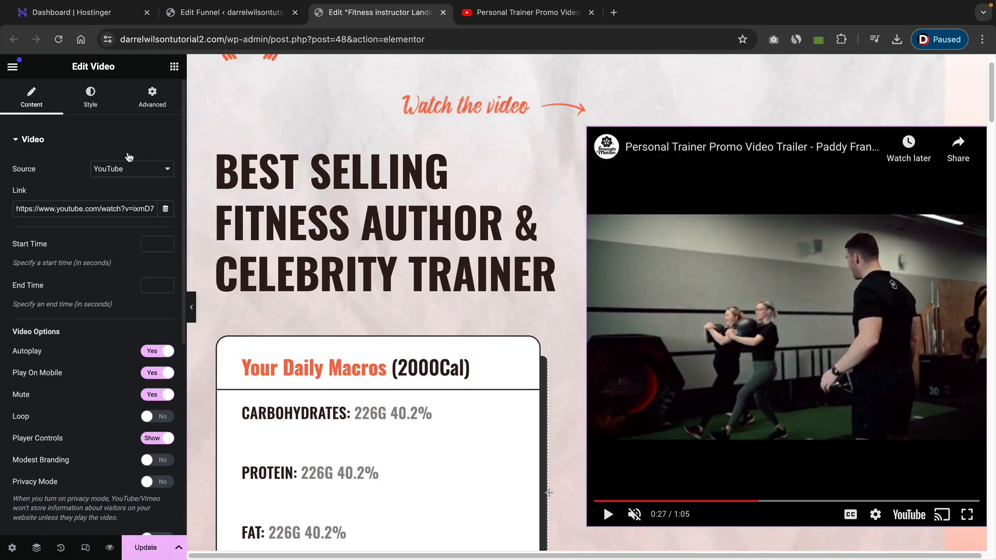
pyautogui.click(95, 103)
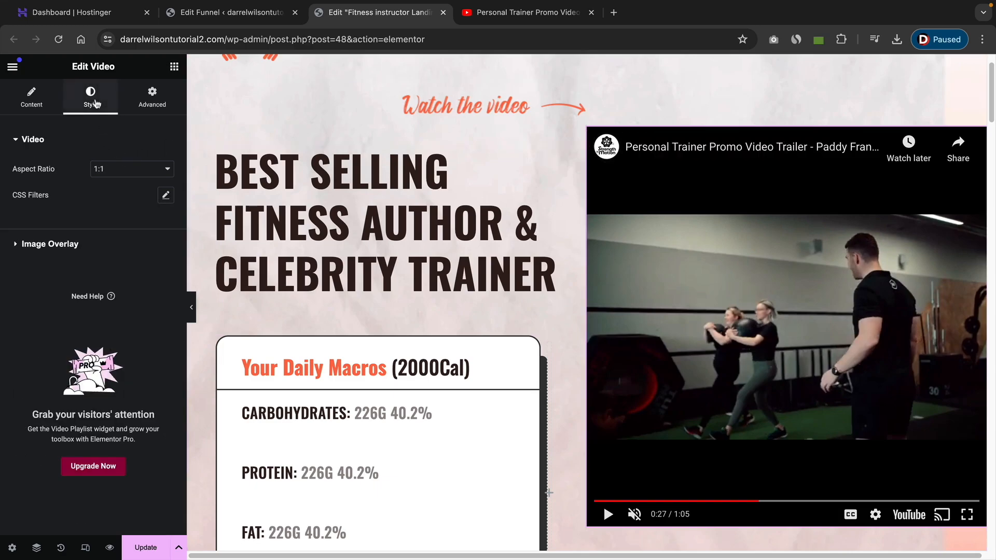
pyautogui.click(129, 169)
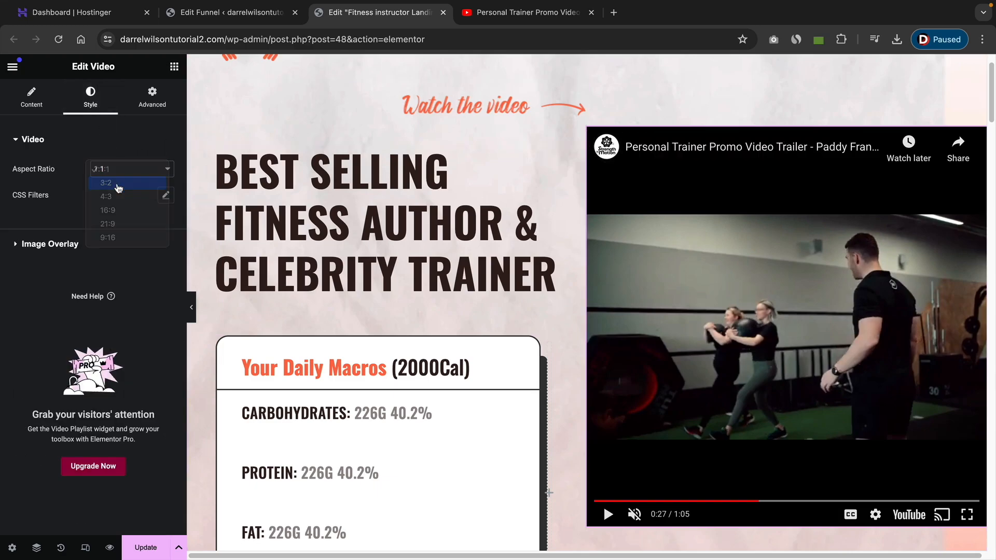
pyautogui.click(120, 186)
pyautogui.click(121, 171)
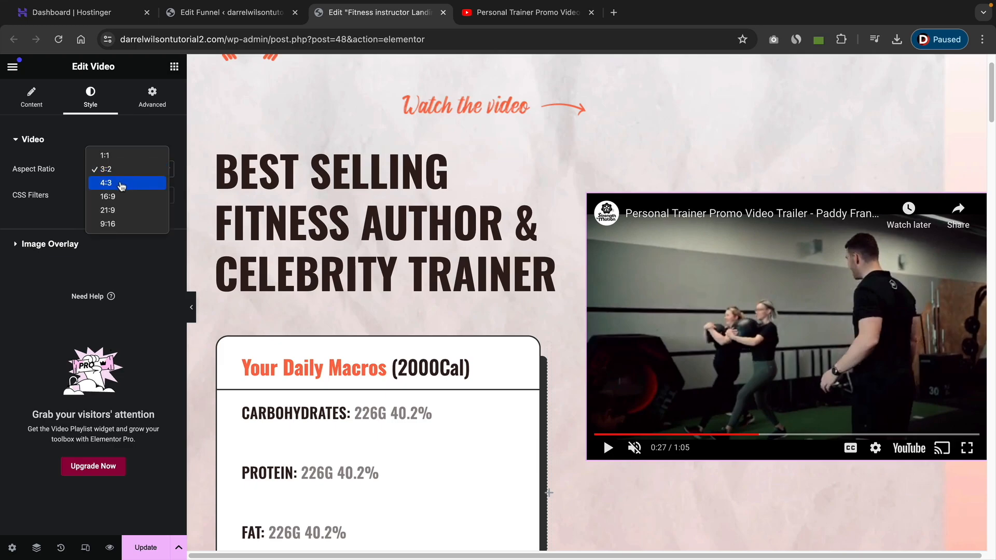
pyautogui.click(122, 182)
pyautogui.click(122, 173)
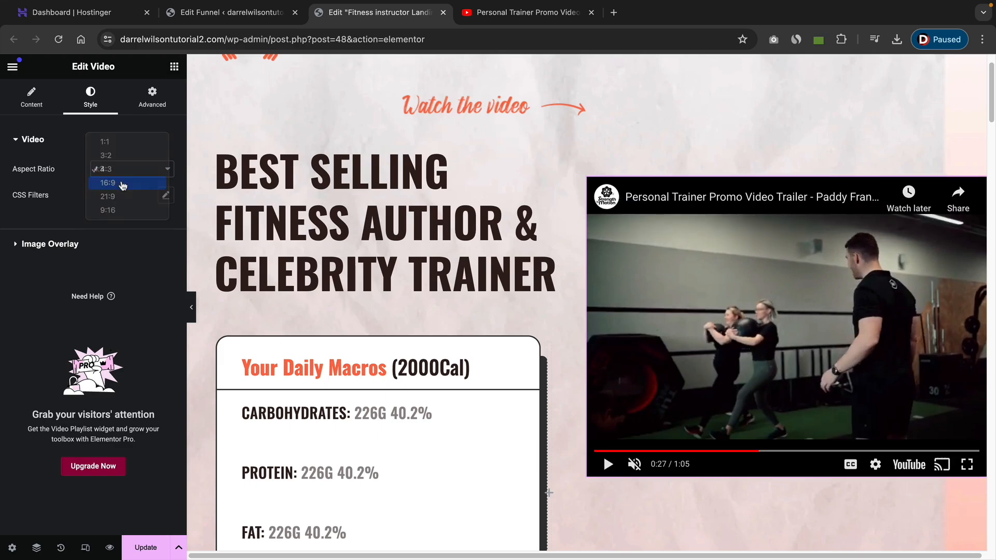
pyautogui.click(123, 185)
pyautogui.click(126, 173)
pyautogui.click(126, 185)
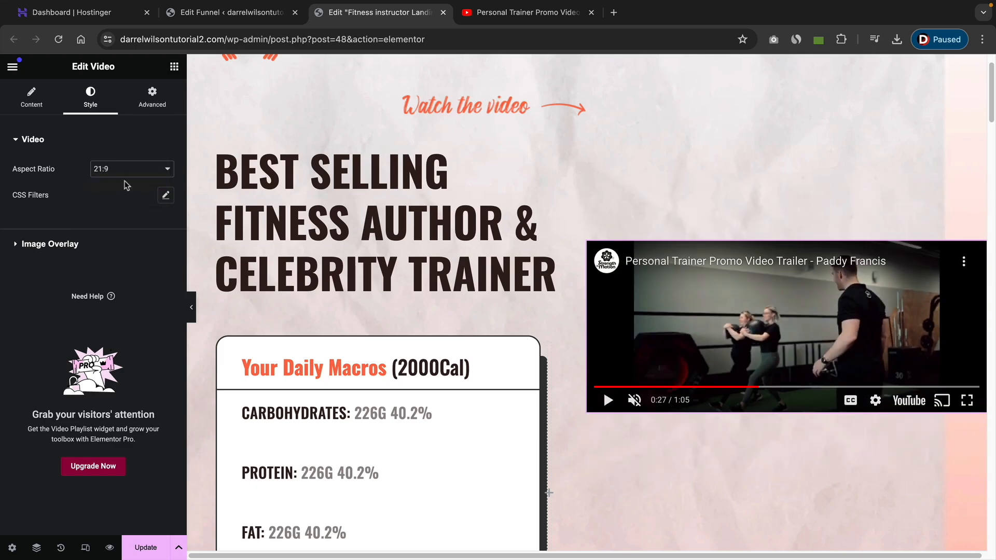
pyautogui.click(127, 173)
pyautogui.click(128, 184)
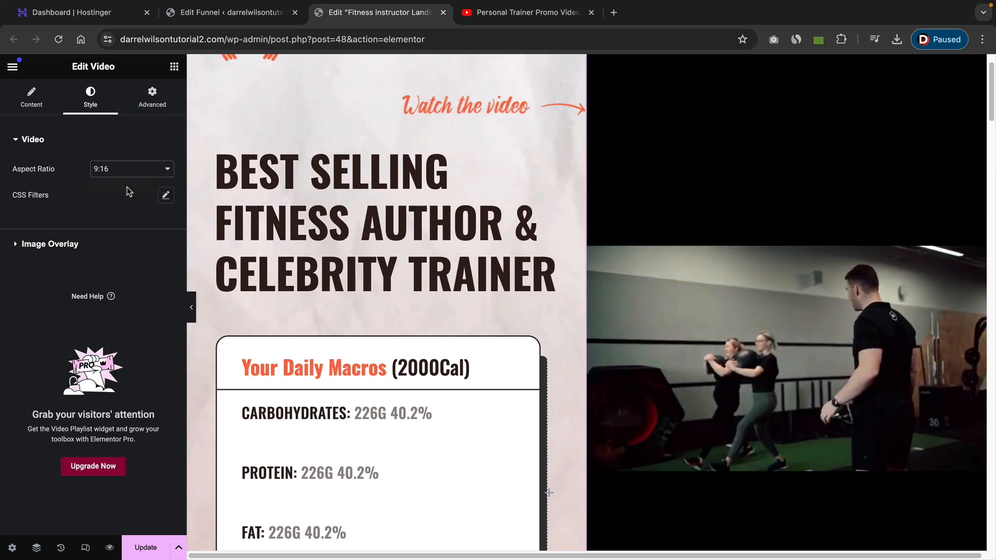
pyautogui.click(123, 169)
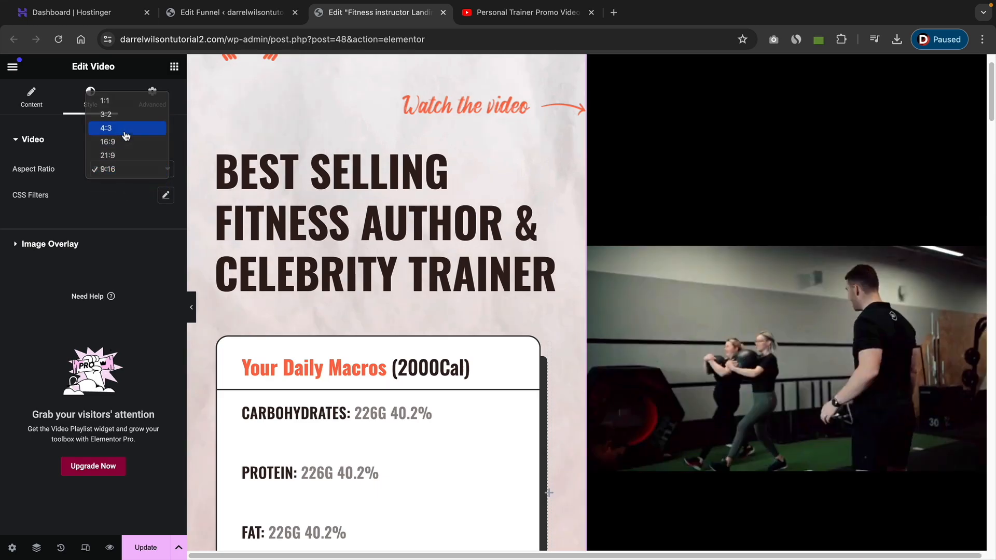
pyautogui.click(126, 129)
pyautogui.click(125, 169)
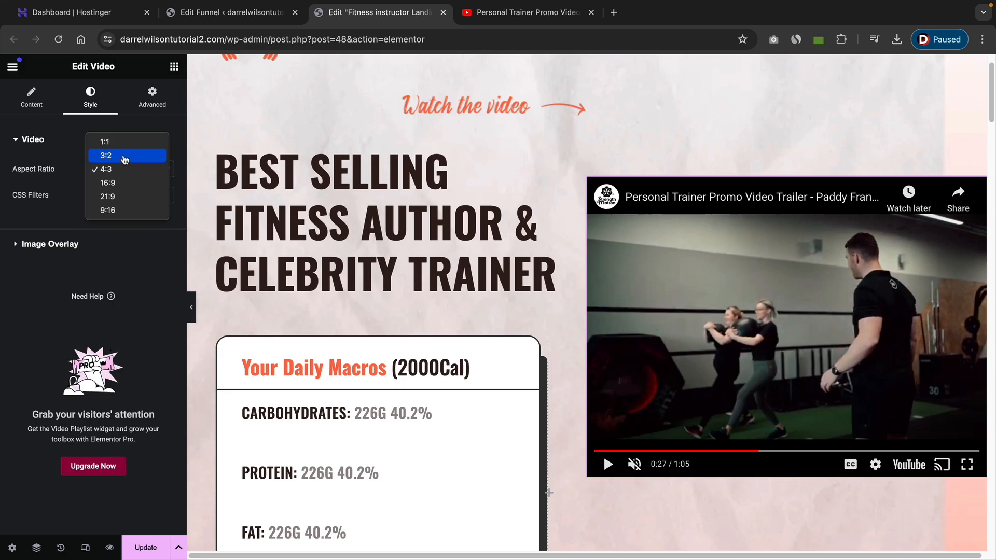
pyautogui.click(125, 156)
pyautogui.click(128, 168)
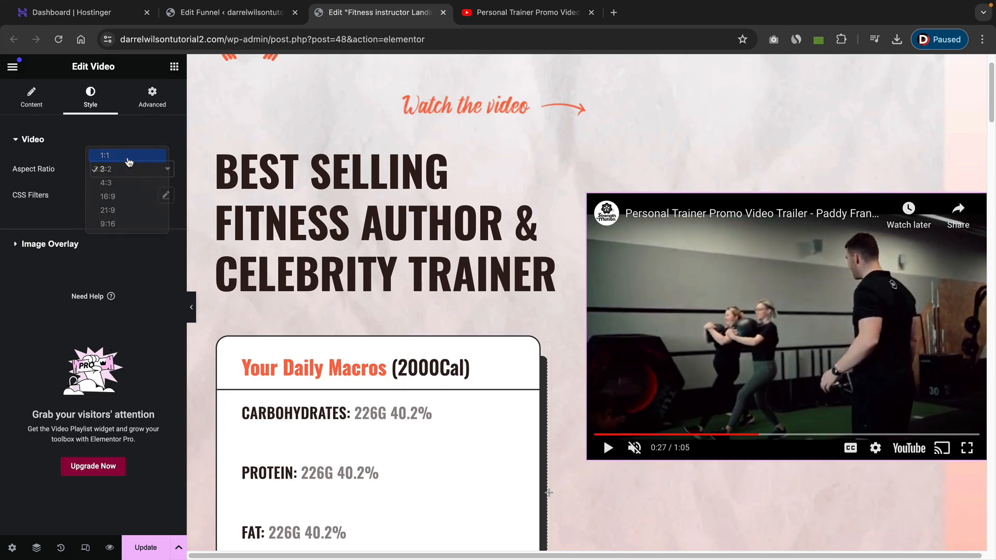
pyautogui.click(129, 155)
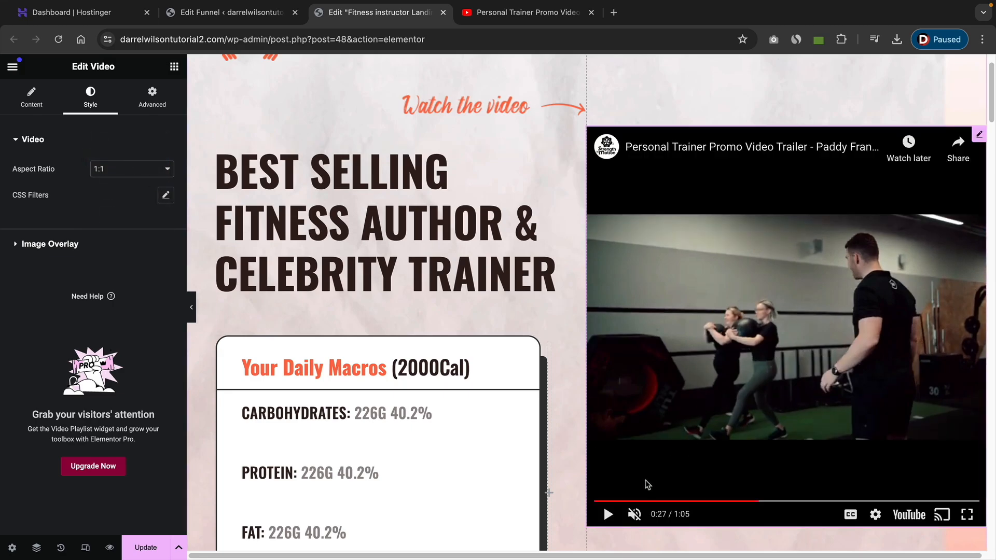
pyautogui.moveTo(603, 503)
pyautogui.mouseDown()
pyautogui.moveTo(611, 441)
pyautogui.moveTo(607, 501)
pyautogui.mouseUp()
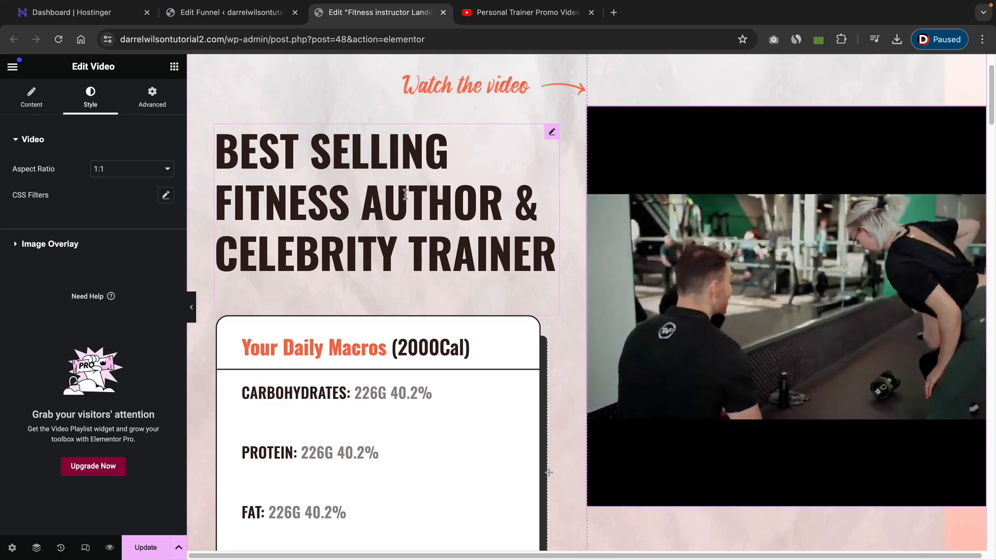
pyautogui.click(174, 67)
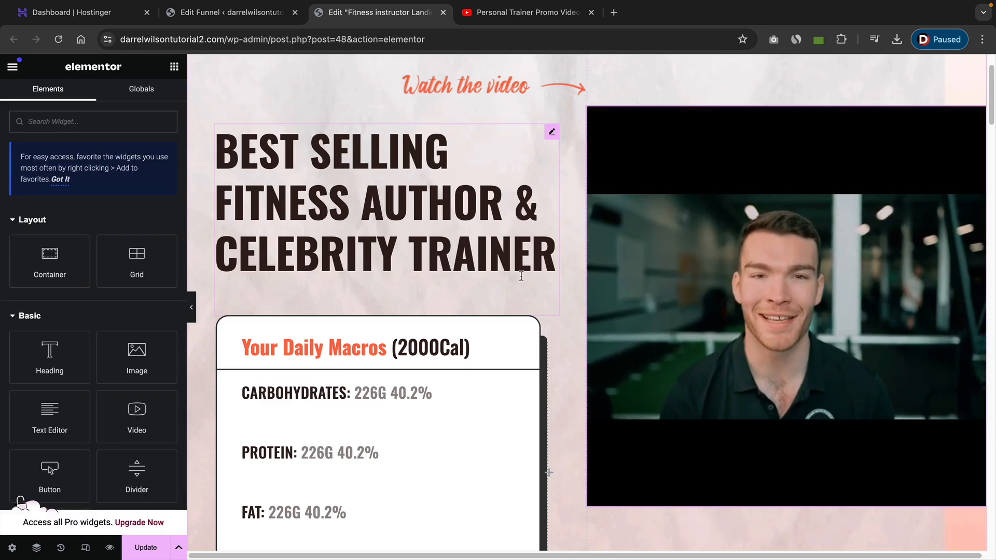
pyautogui.moveTo(657, 368)
pyautogui.click(609, 496)
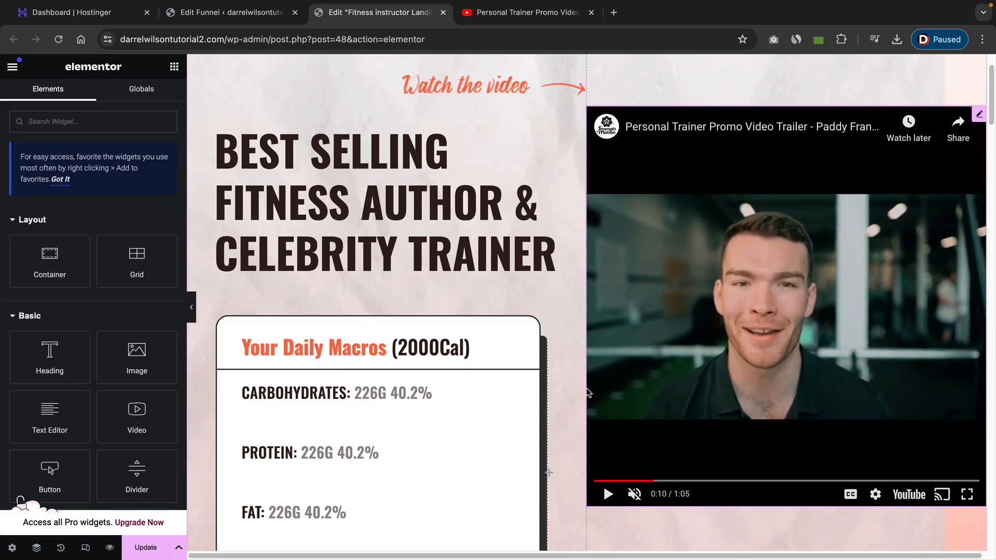
# Add a Text Editor widget and a Button widget below the 'HERE IS WHAT INCLUDED' heading.
pyautogui.scroll(-8, 597, 467)
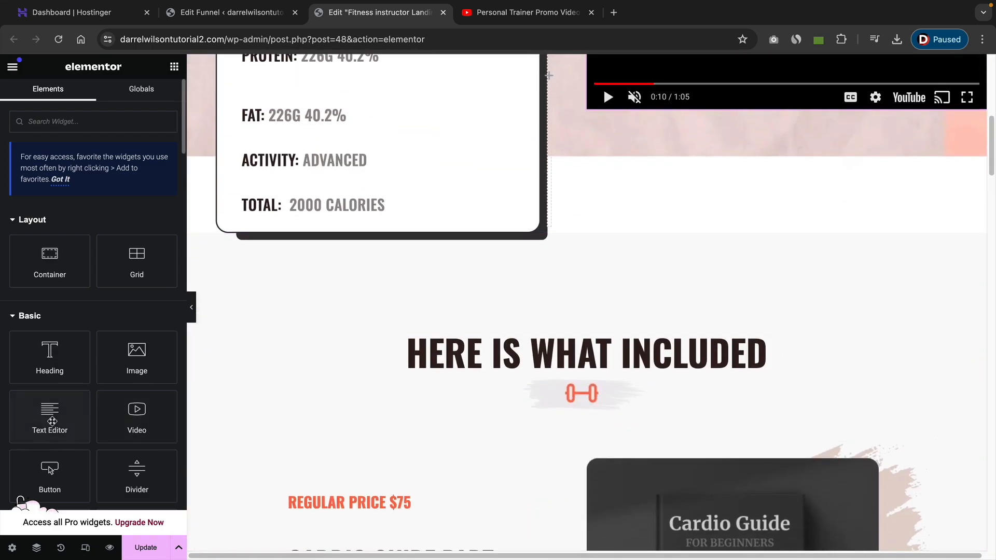
pyautogui.moveTo(50, 418); pyautogui.dragTo(567, 372)
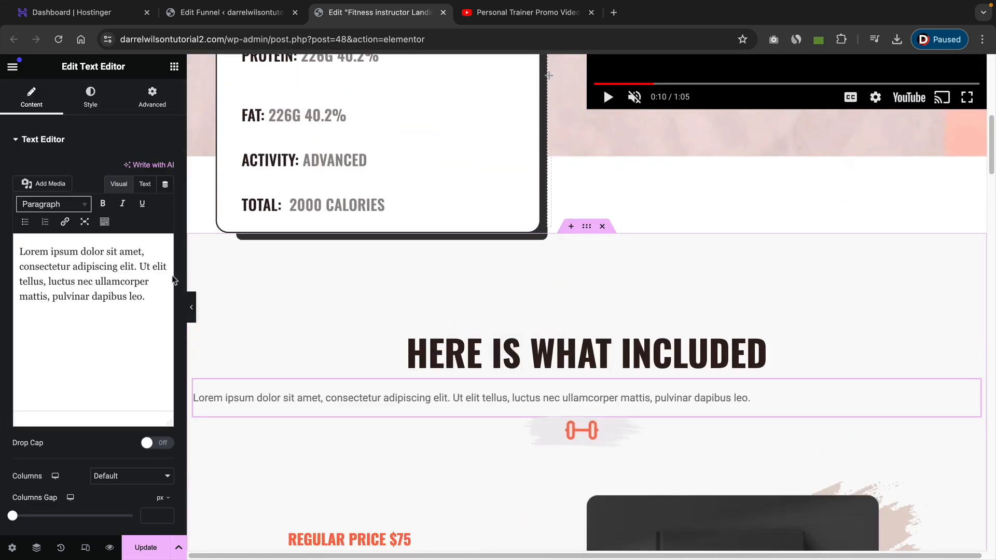
pyautogui.click(174, 66)
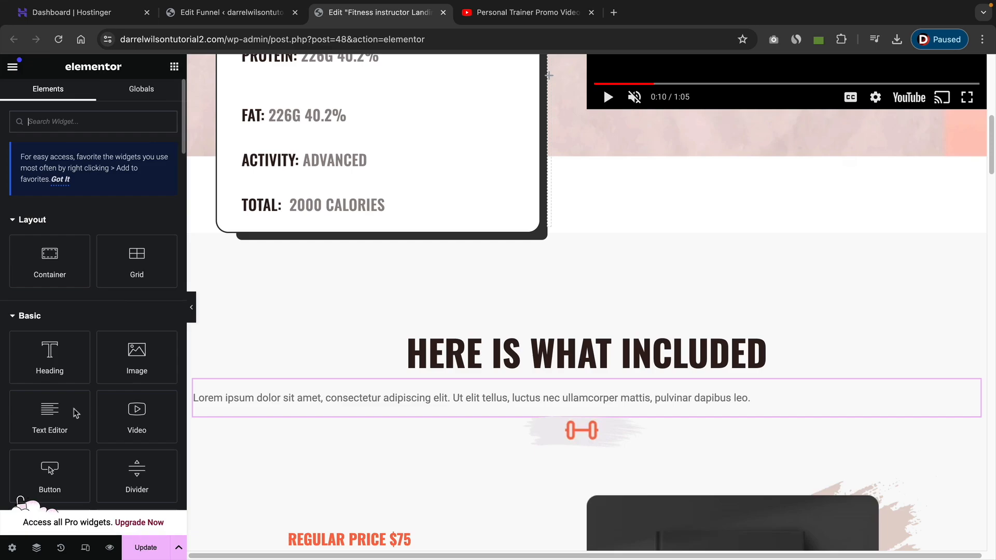
pyautogui.moveTo(51, 469); pyautogui.dragTo(488, 402)
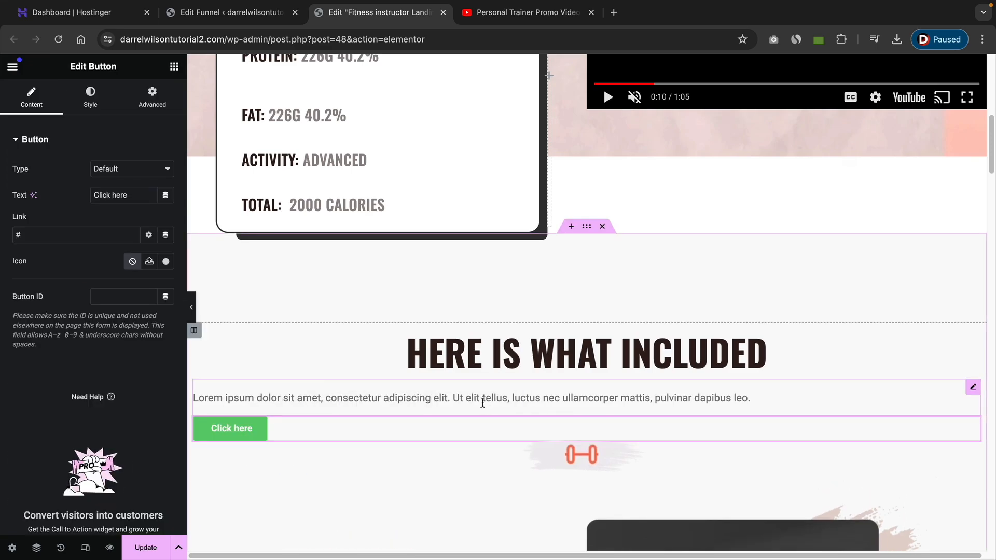
# Delete the added text block and button from below the heading.
pyautogui.scroll(-2, 482, 404)
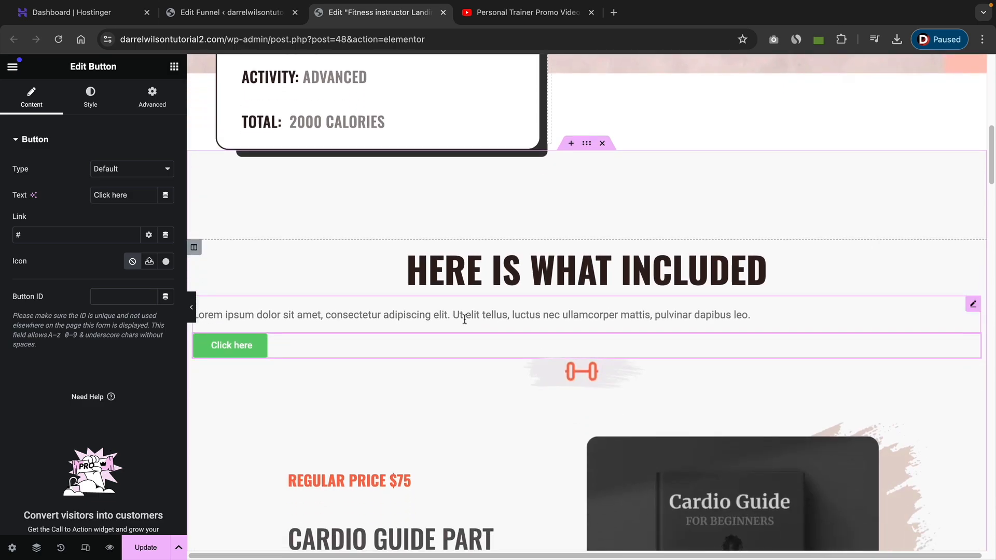
pyautogui.rightClick(628, 314)
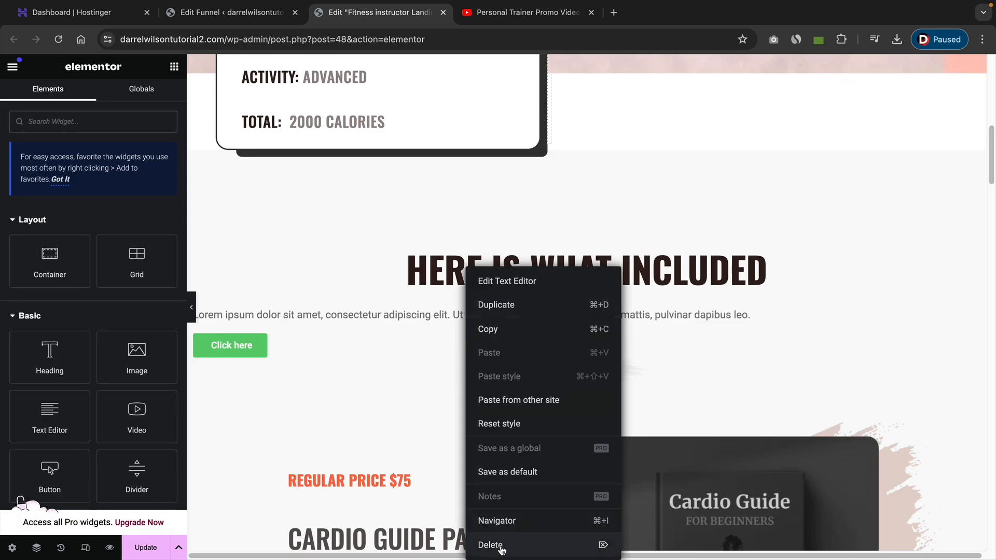
pyautogui.click(644, 540)
pyautogui.rightClick(402, 318)
pyautogui.click(445, 545)
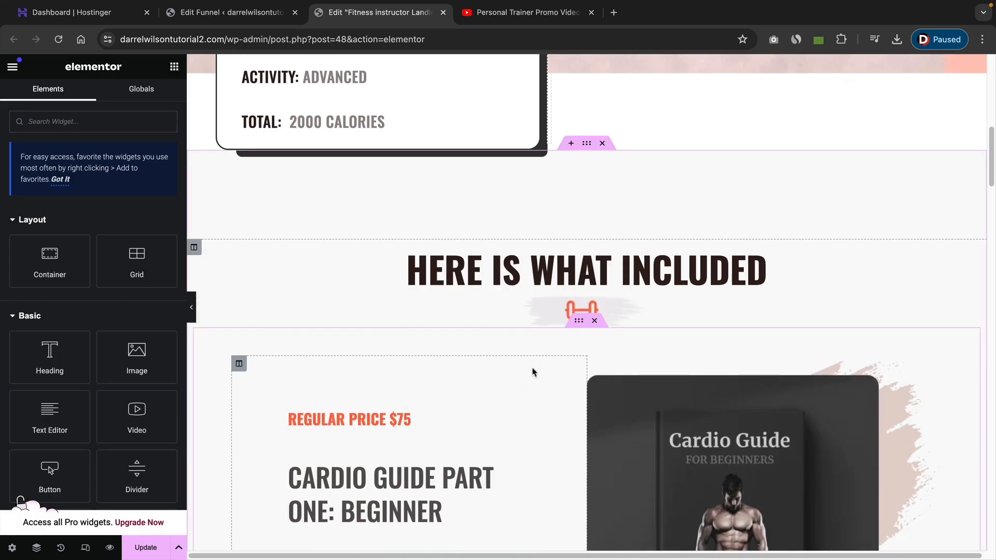
pyautogui.scroll(5, 533, 372)
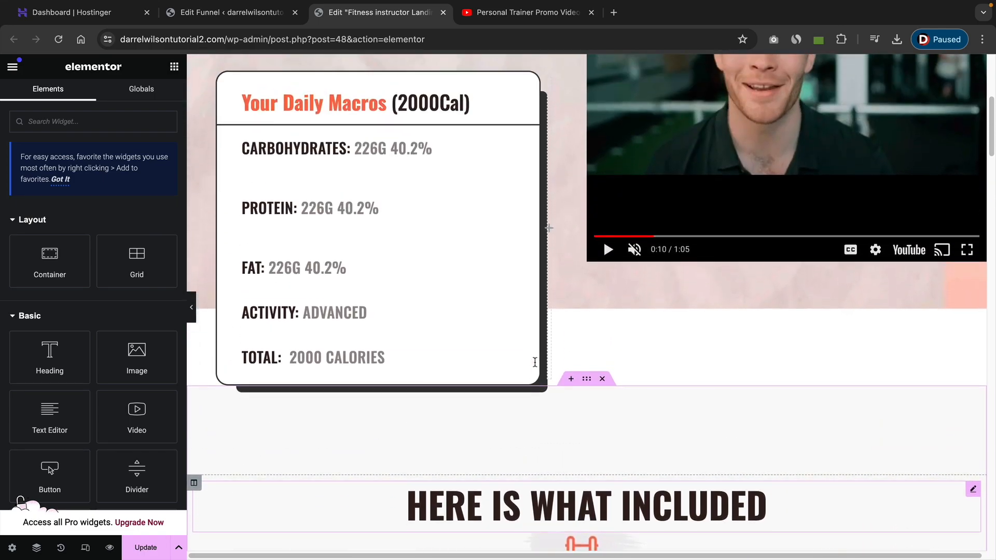
pyautogui.scroll(6, 535, 361)
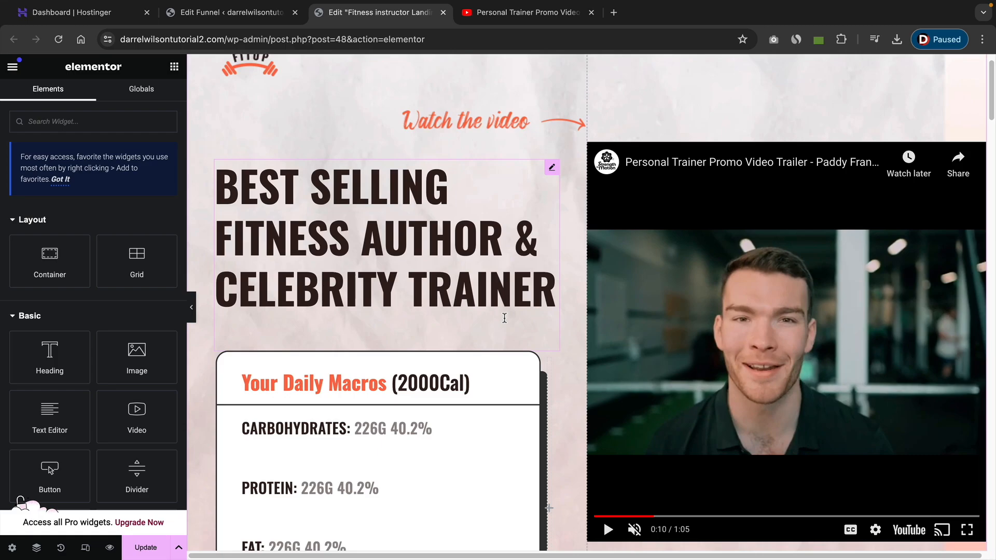
pyautogui.click(35, 221)
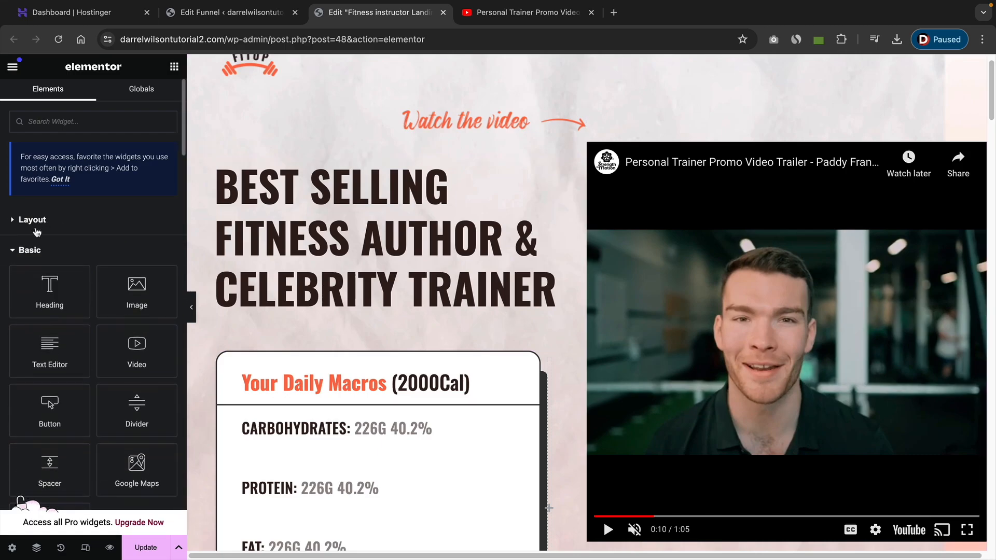
# Add a WPFunnels Next Step Button widget below the 'BEST SELLING FITNESS AUTHOR & CELEBRITY TRAINER' heading.
pyautogui.click(31, 255)
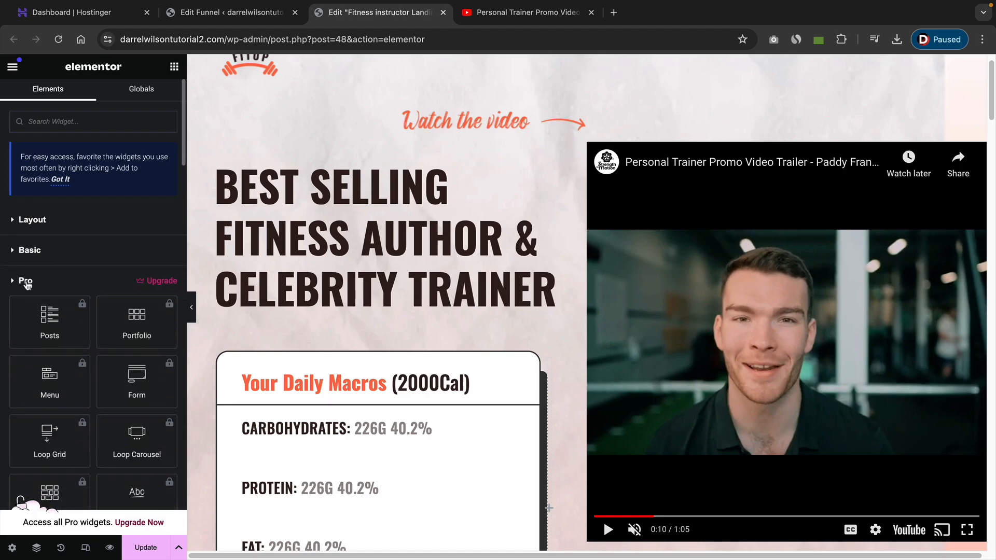
pyautogui.click(27, 283)
pyautogui.click(36, 312)
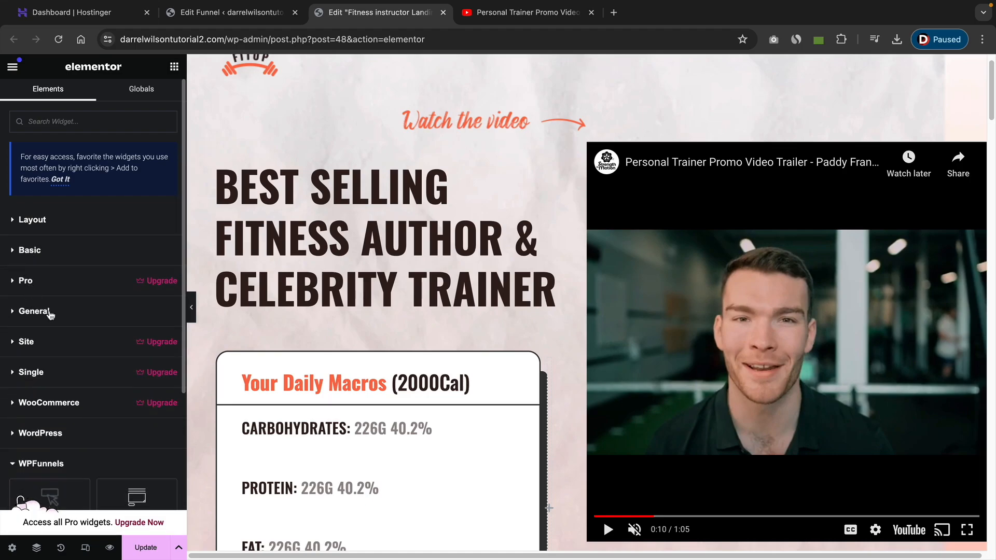
pyautogui.scroll(-3, 50, 314)
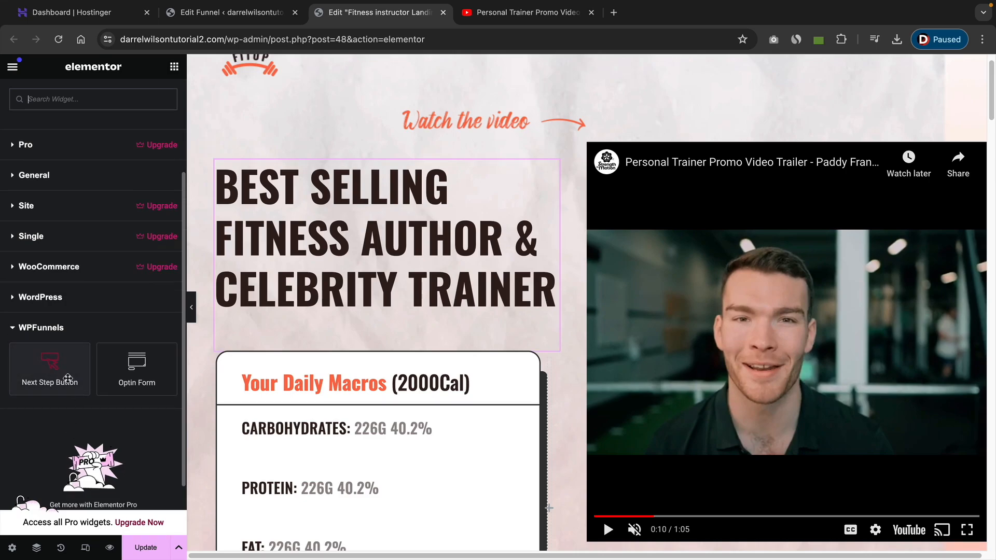
pyautogui.moveTo(62, 372); pyautogui.dragTo(316, 341)
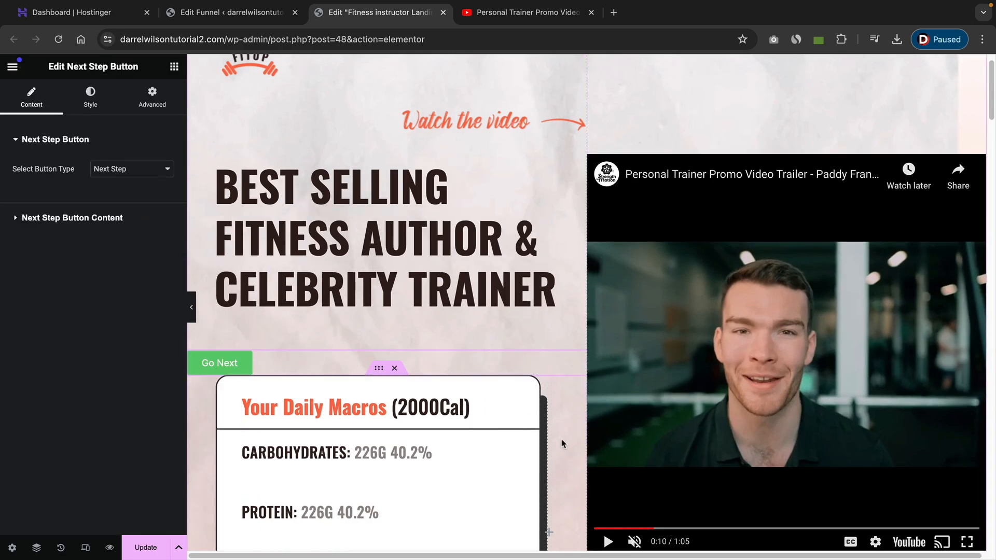
# Copy the style of the 'ALL GUIDES FOR ONLY $95' button and paste it onto the new Next Step button.
pyautogui.scroll(-20, 539, 438)
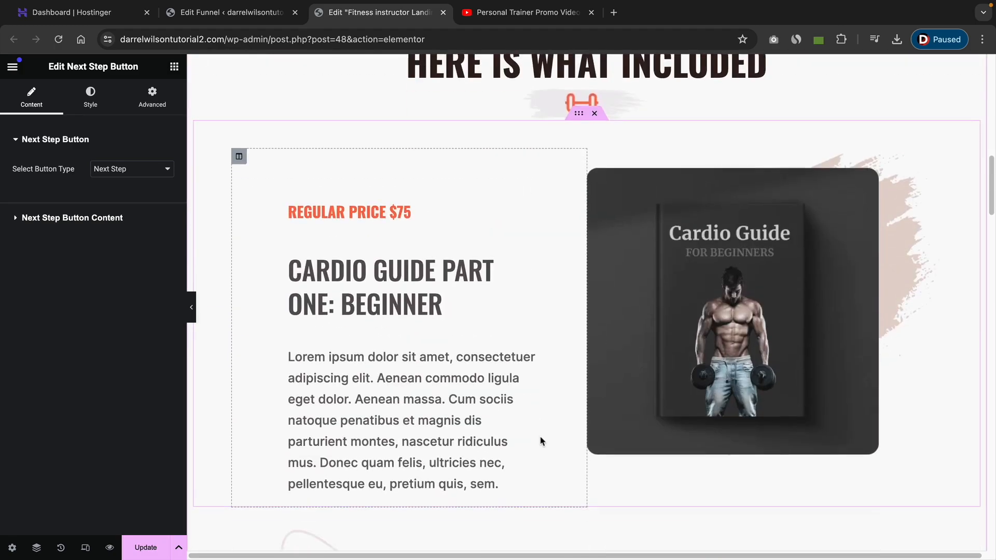
pyautogui.scroll(-20, 540, 441)
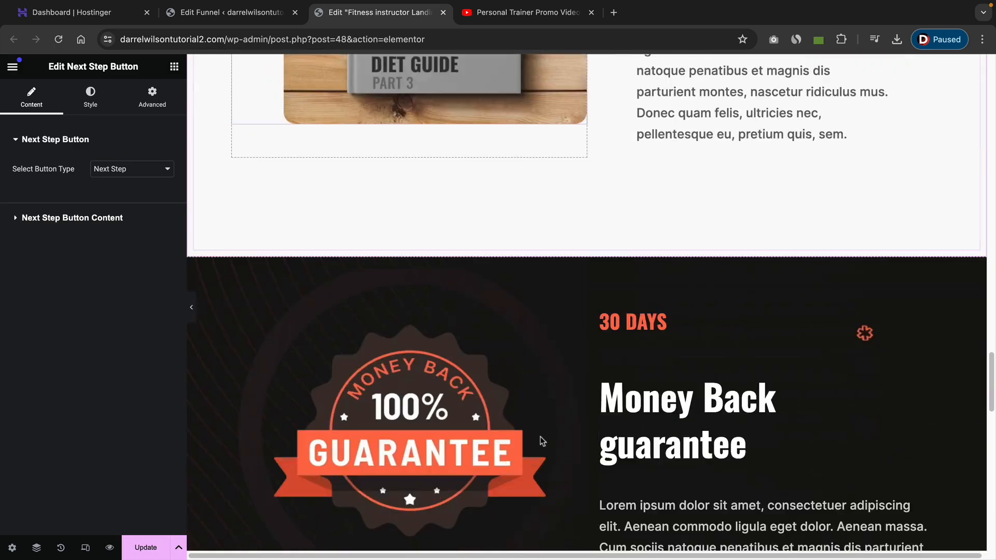
pyautogui.scroll(-15, 541, 440)
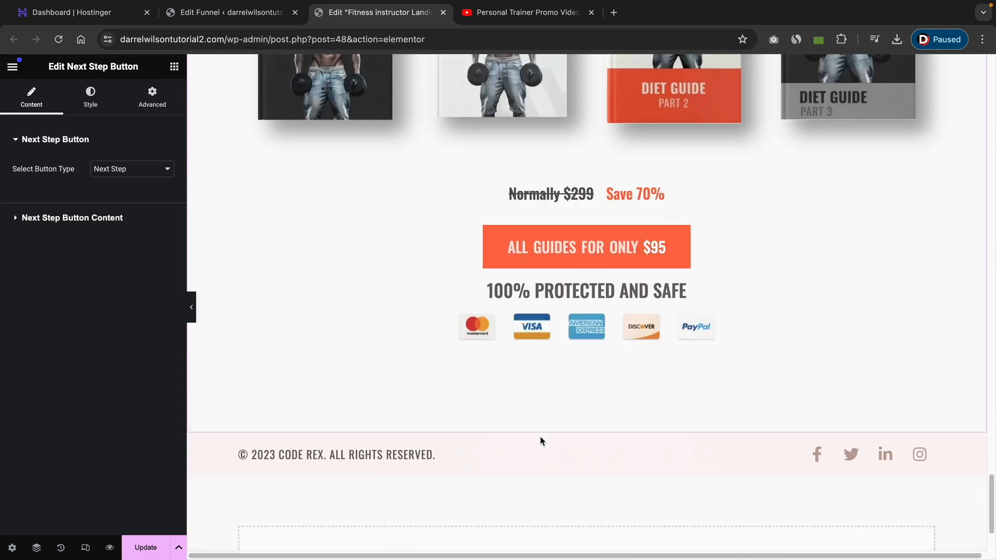
pyautogui.rightClick(565, 249)
pyautogui.click(585, 307)
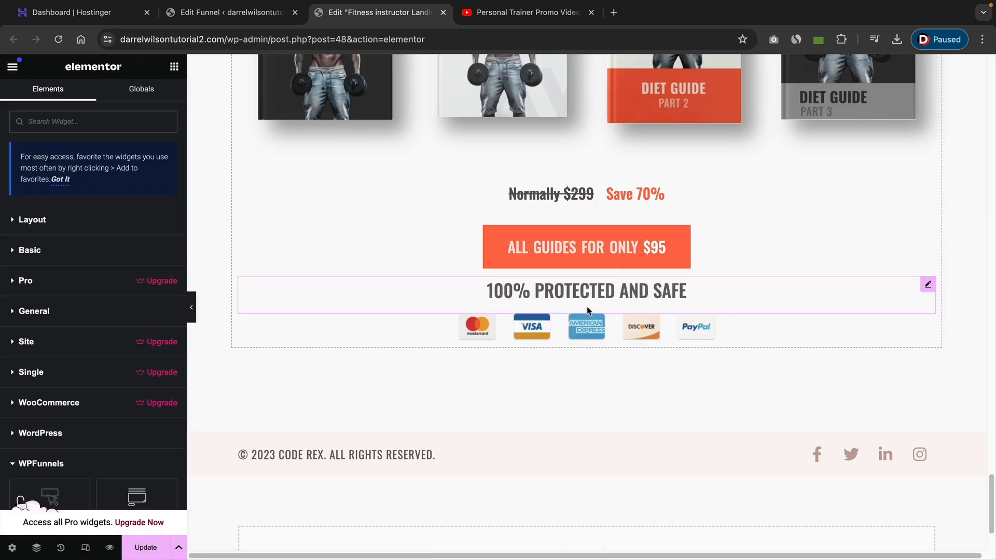
pyautogui.scroll(15, 409, 276)
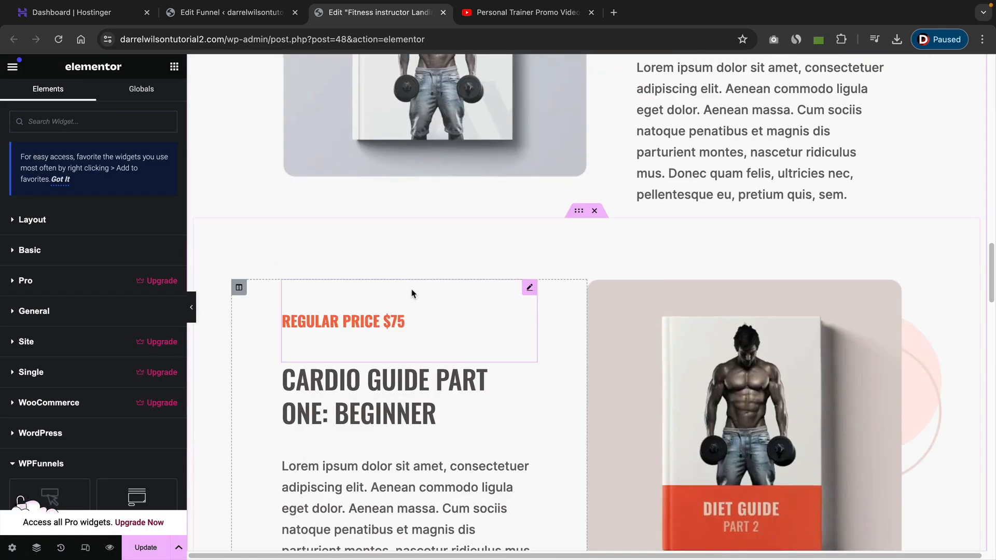
pyautogui.scroll(15, 412, 294)
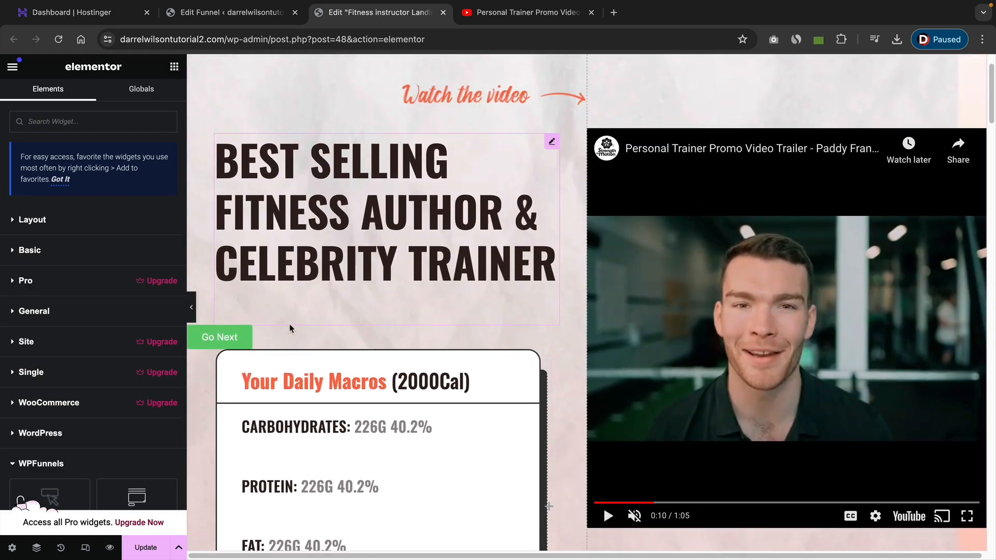
pyautogui.rightClick(247, 338)
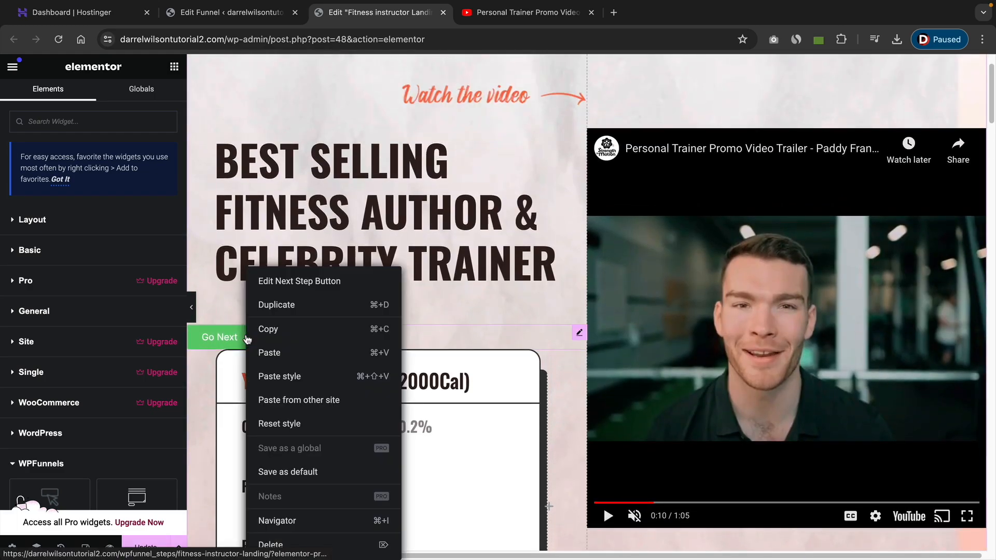
pyautogui.click(285, 378)
pyautogui.click(300, 351)
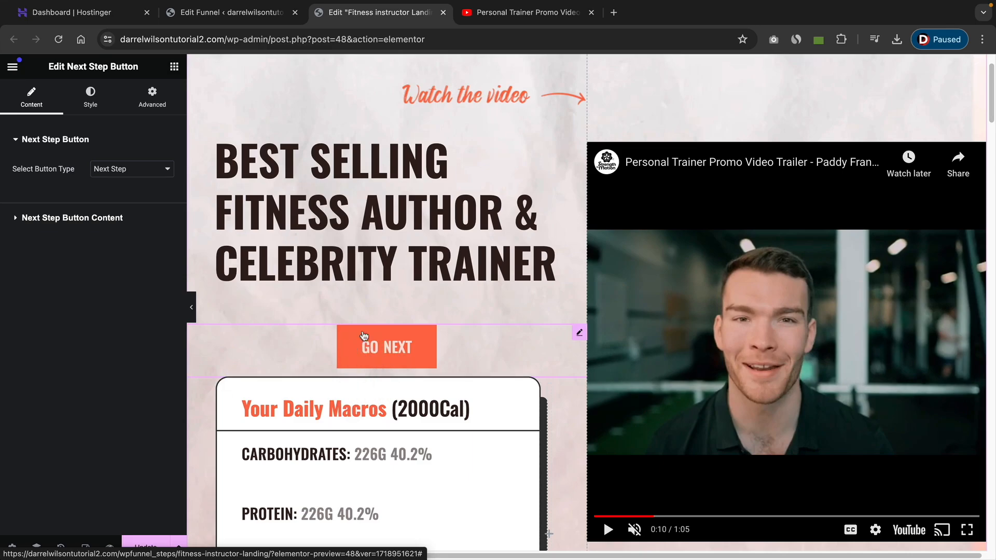
pyautogui.click(131, 173)
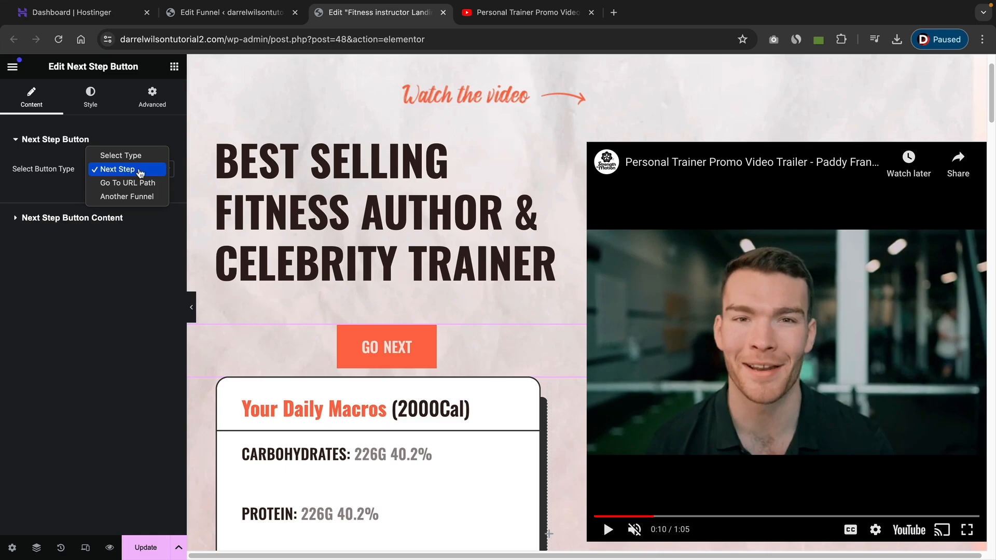
pyautogui.click(144, 197)
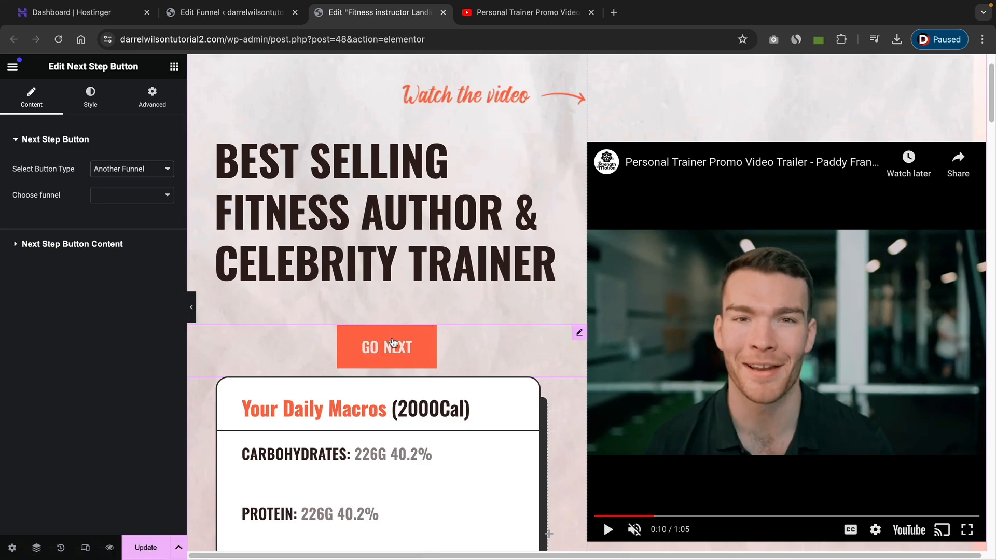
pyautogui.click(159, 169)
pyautogui.click(151, 142)
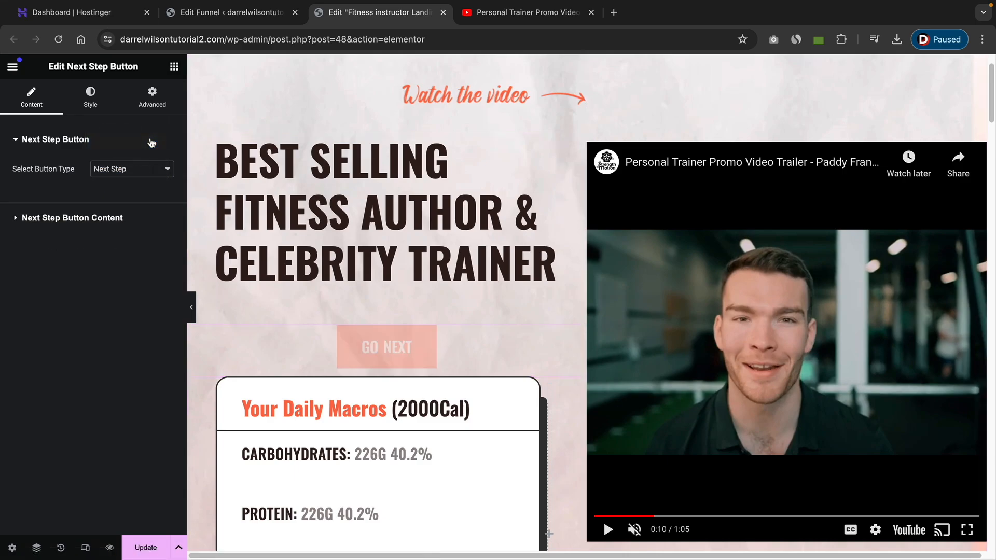
# Change the button text to 'Buy Now' and set its alignment to Justified.
pyautogui.click(87, 217)
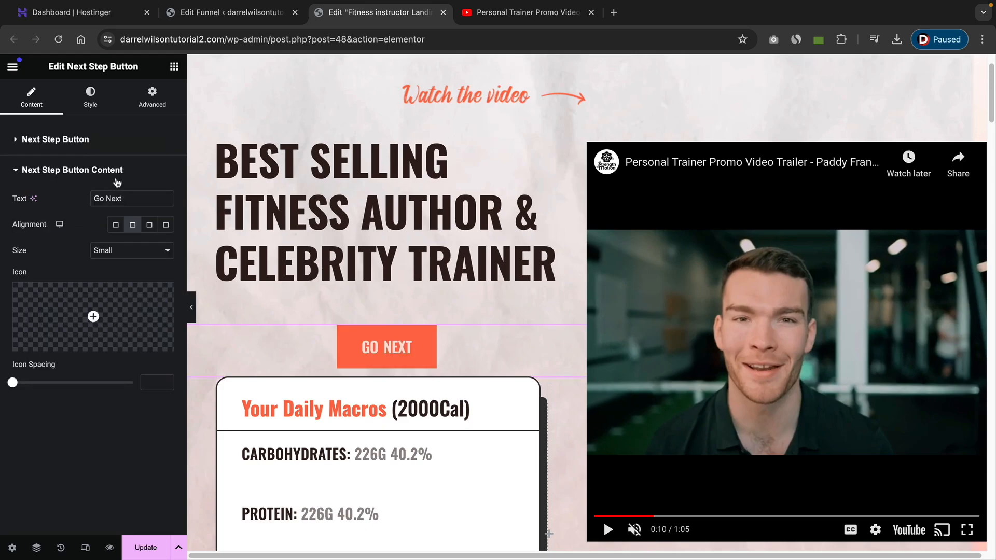
pyautogui.tripleClick(133, 198)
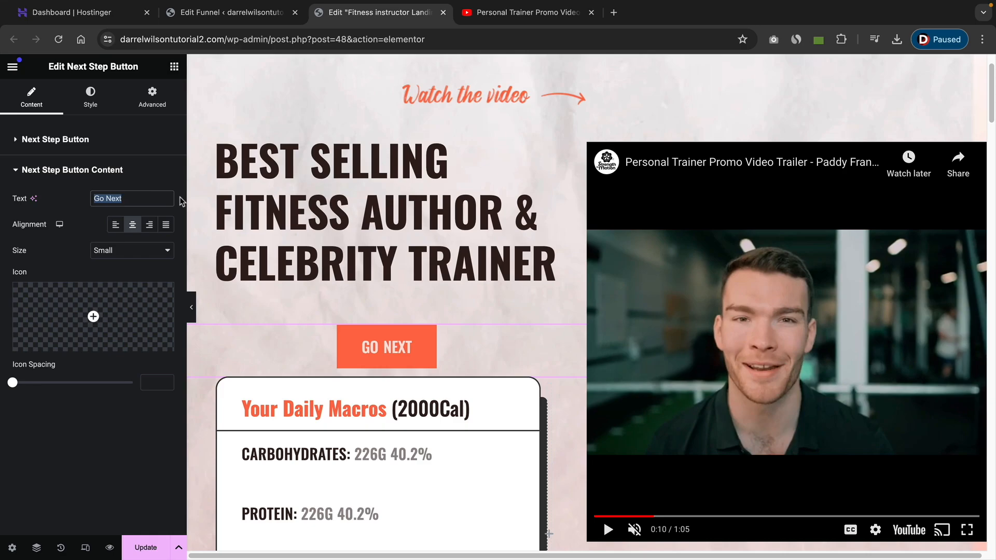
pyautogui.write('Buy Now')
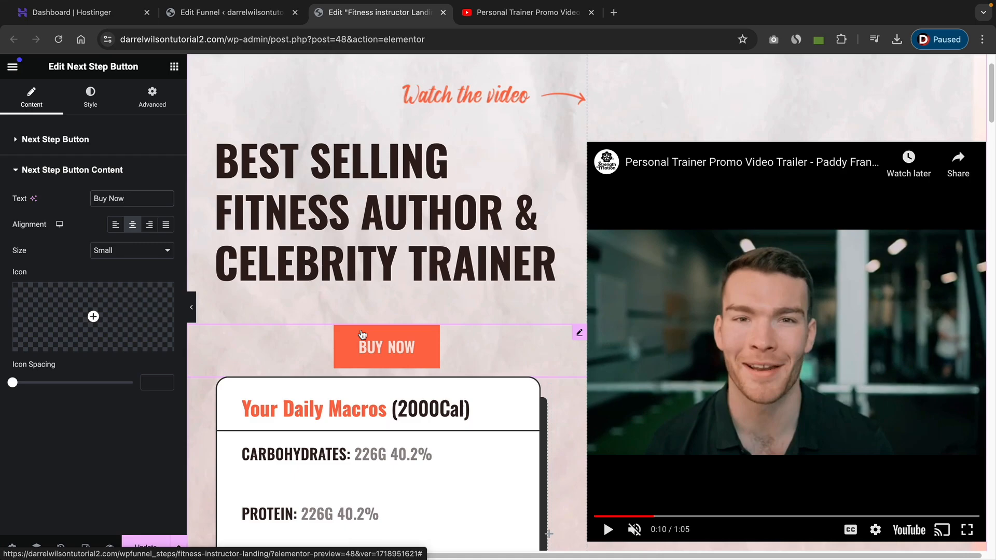
pyautogui.click(132, 224)
pyautogui.click(150, 224)
pyautogui.click(166, 226)
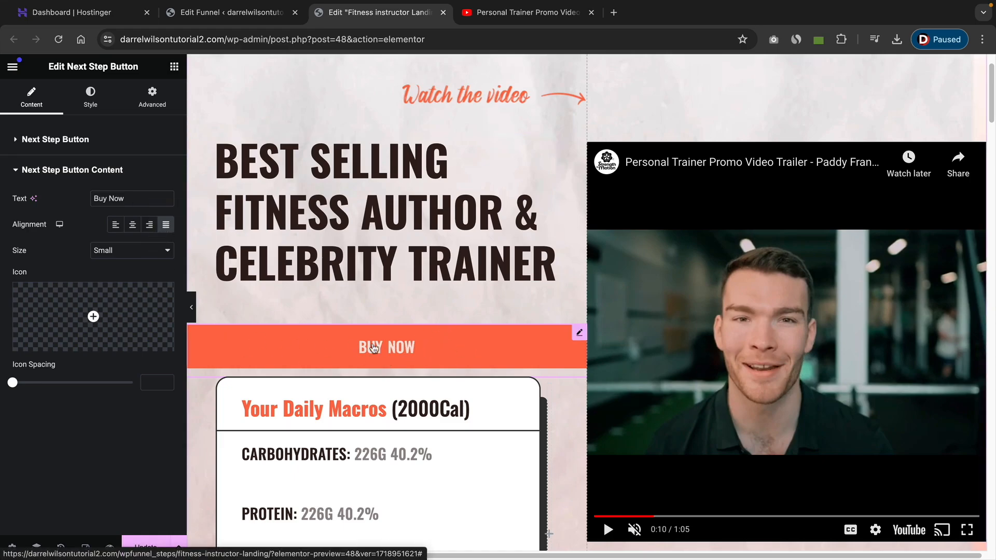
# Set the button's right and left padding to 15 px.
pyautogui.click(155, 101)
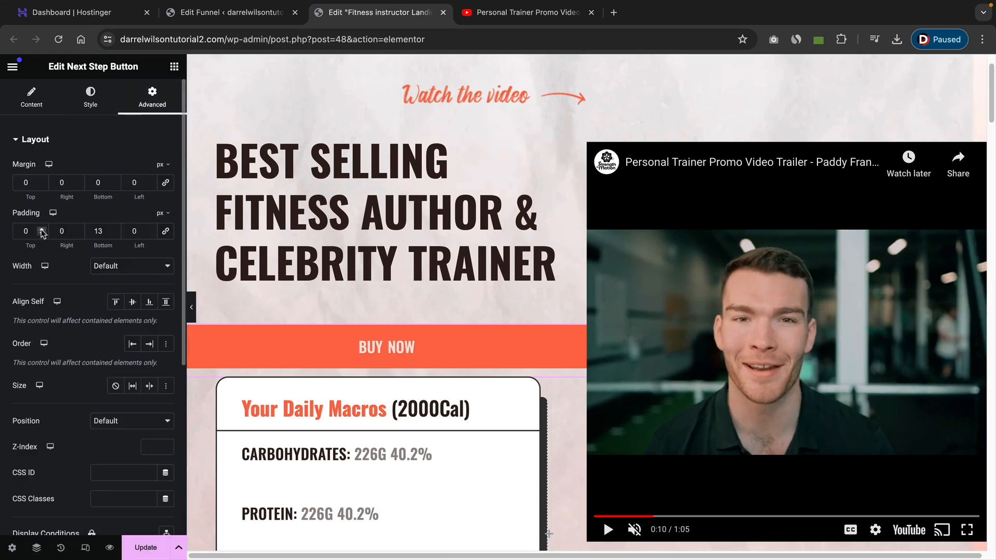
pyautogui.tripleClick(79, 230)
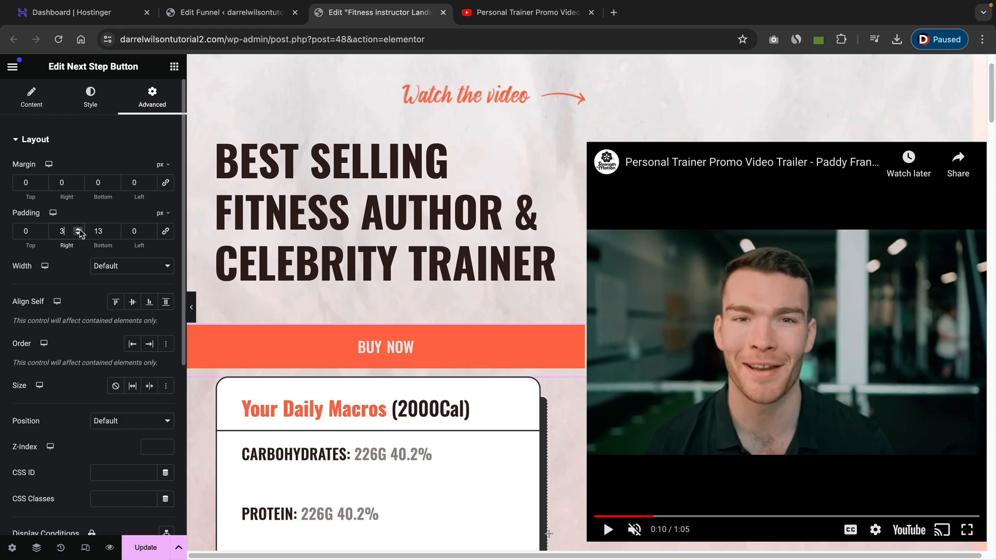
pyautogui.tripleClick(79, 229)
pyautogui.tripleClick(79, 230)
pyautogui.tripleClick(78, 229)
pyautogui.click(79, 230)
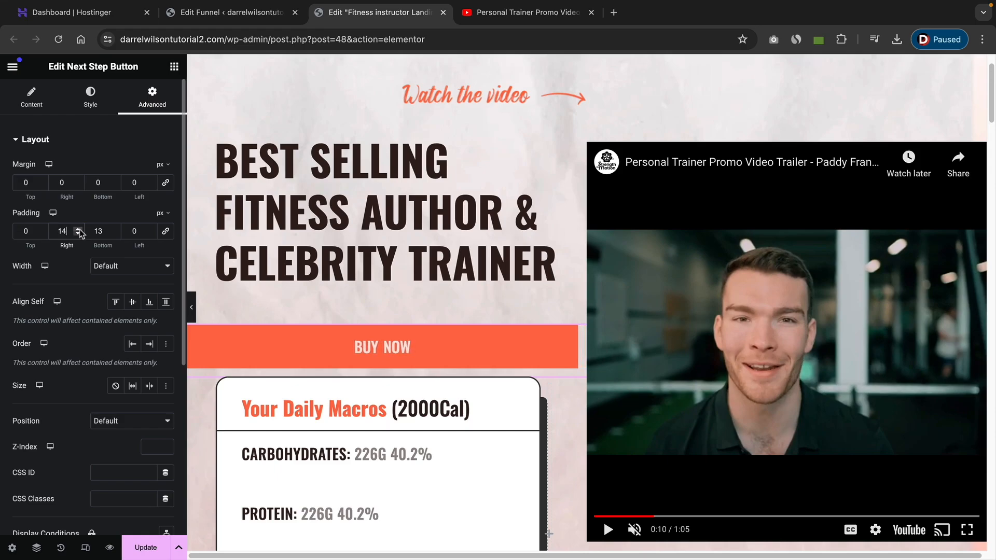
pyautogui.doubleClick(79, 230)
pyautogui.tripleClick(151, 230)
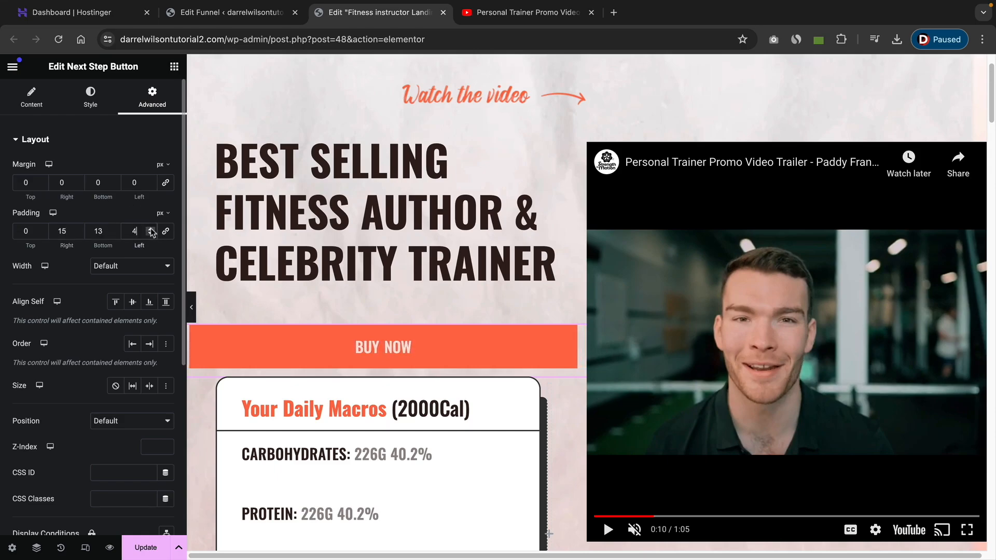
pyautogui.tripleClick(150, 229)
pyautogui.doubleClick(151, 229)
pyautogui.tripleClick(151, 229)
pyautogui.tripleClick(151, 229)
pyautogui.click(151, 230)
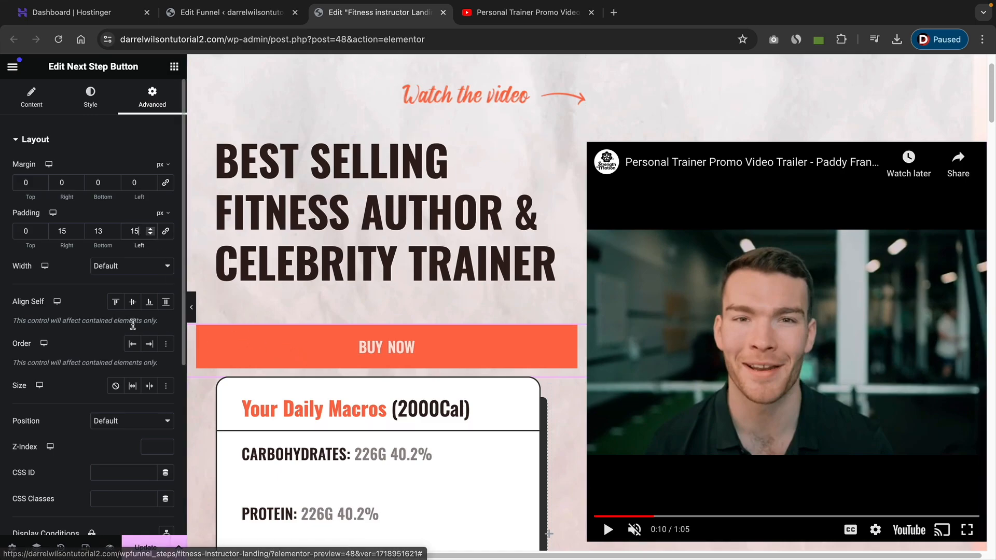
# Set the button's hover transform scale to 1.1.
pyautogui.scroll(-5, 141, 363)
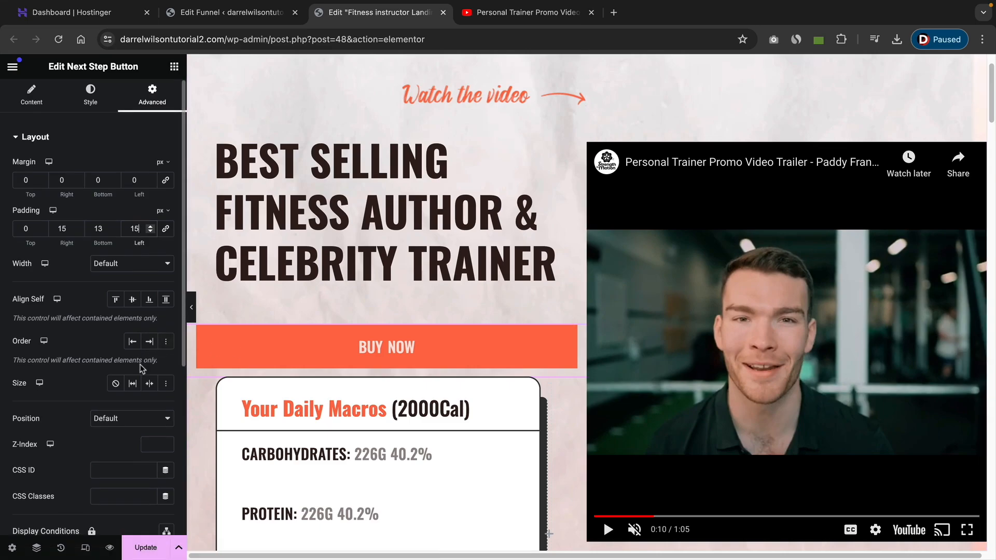
pyautogui.scroll(-1, 142, 369)
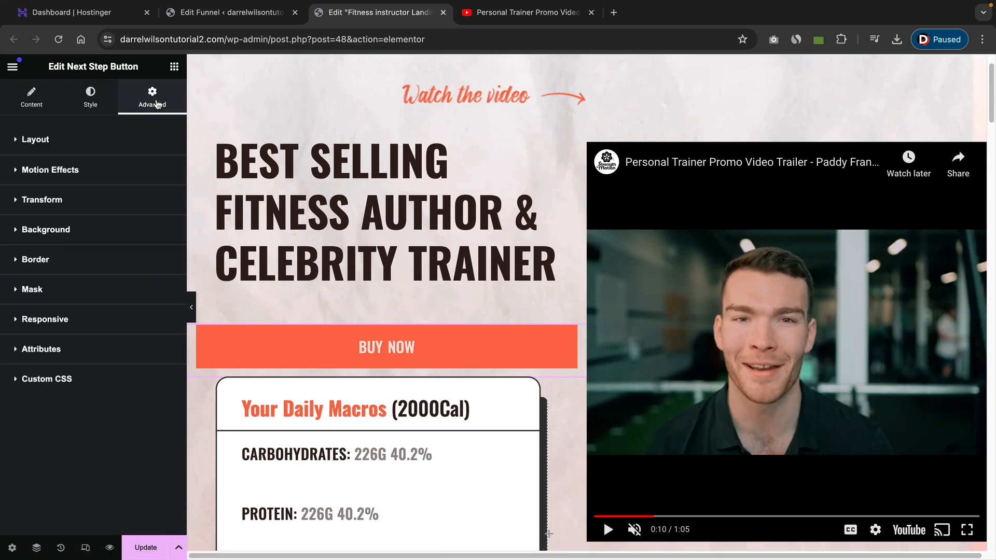
pyautogui.click(42, 201)
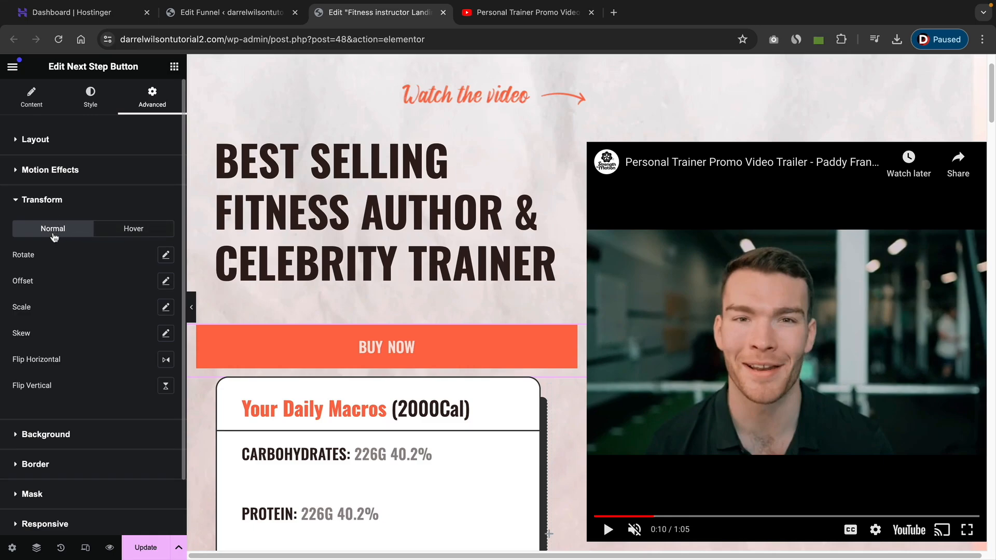
pyautogui.click(132, 231)
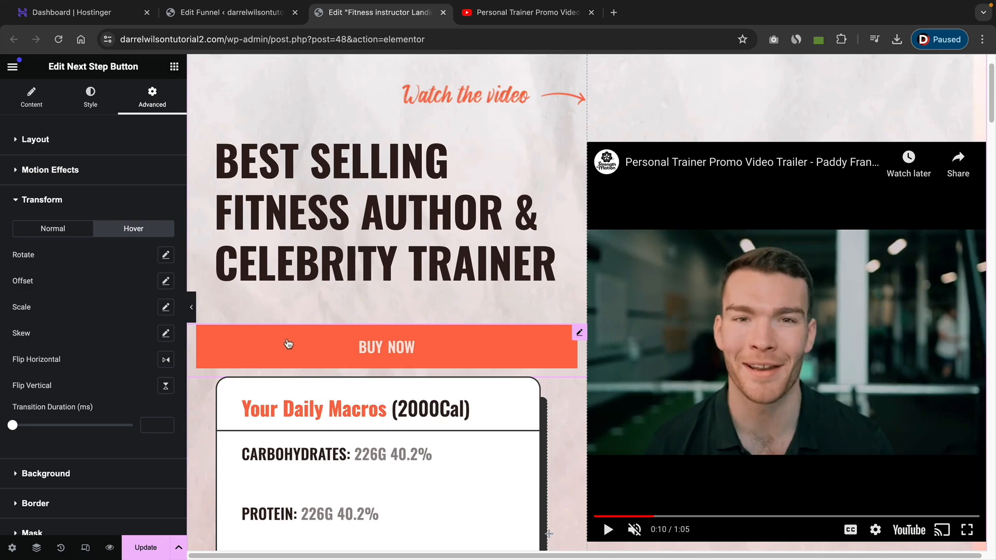
pyautogui.click(164, 314)
pyautogui.moveTo(122, 374); pyautogui.dragTo(82, 377)
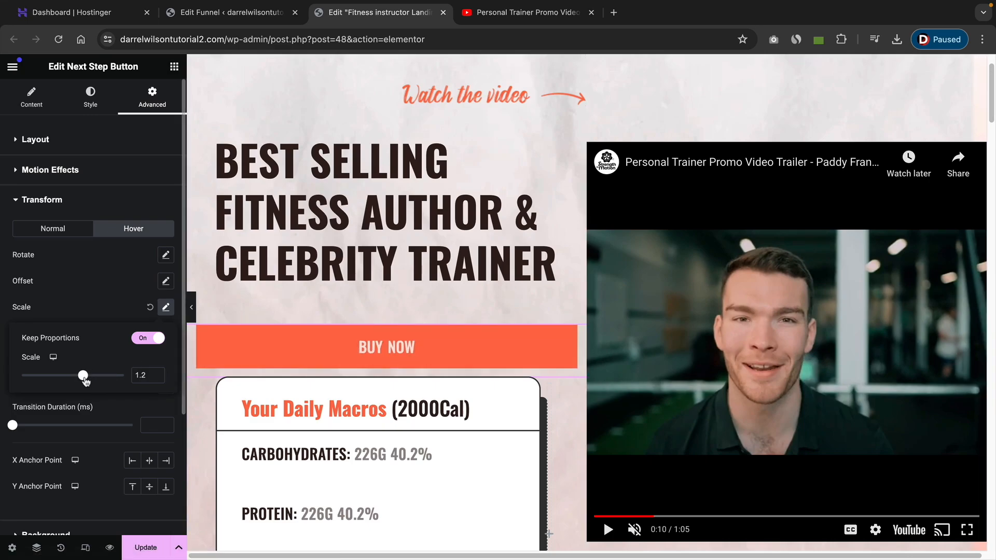
pyautogui.moveTo(83, 381); pyautogui.dragTo(78, 379)
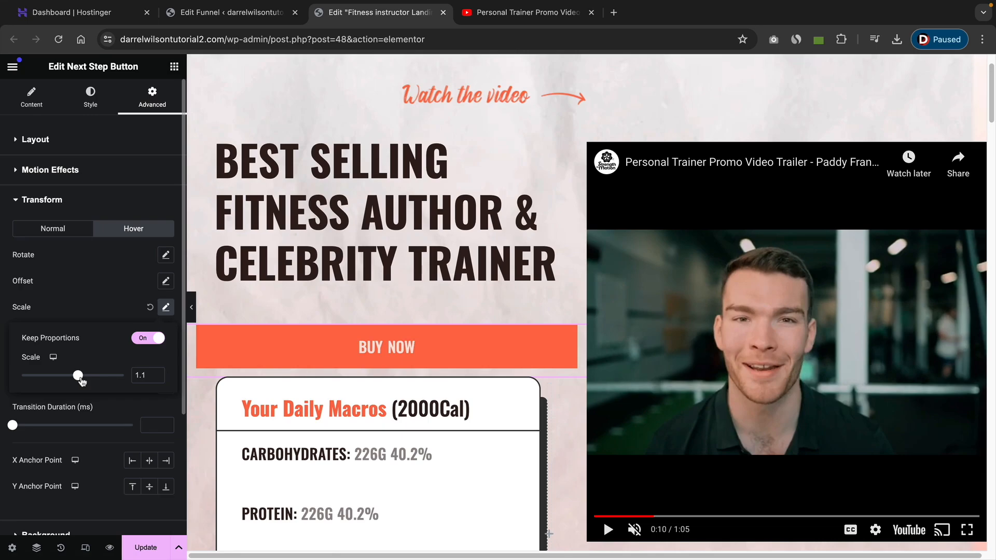
# Preview the Buy Now button on the page with the editor panel hidden and restored.
pyautogui.click(192, 307)
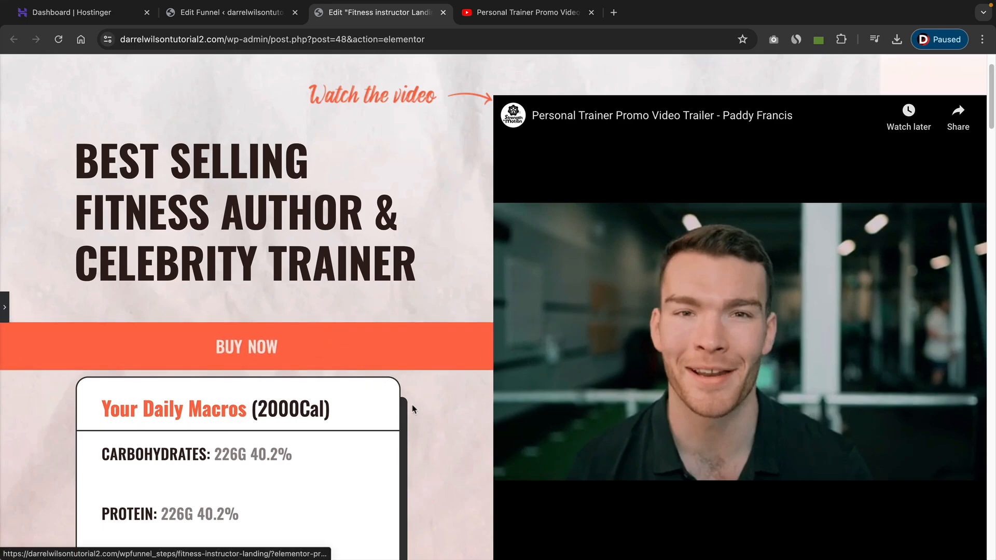
pyautogui.click(6, 307)
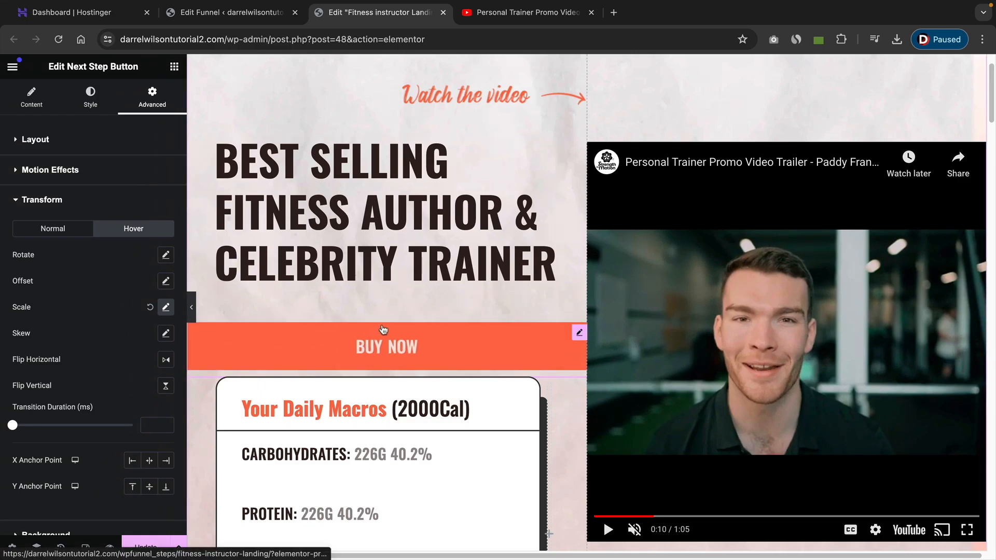
pyautogui.scroll(1, 591, 386)
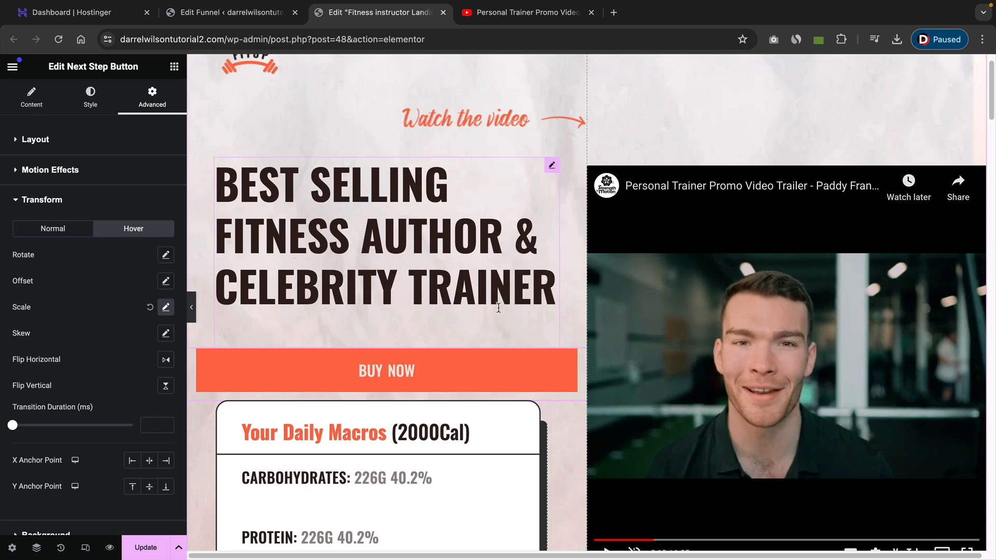
pyautogui.scroll(-1, 500, 307)
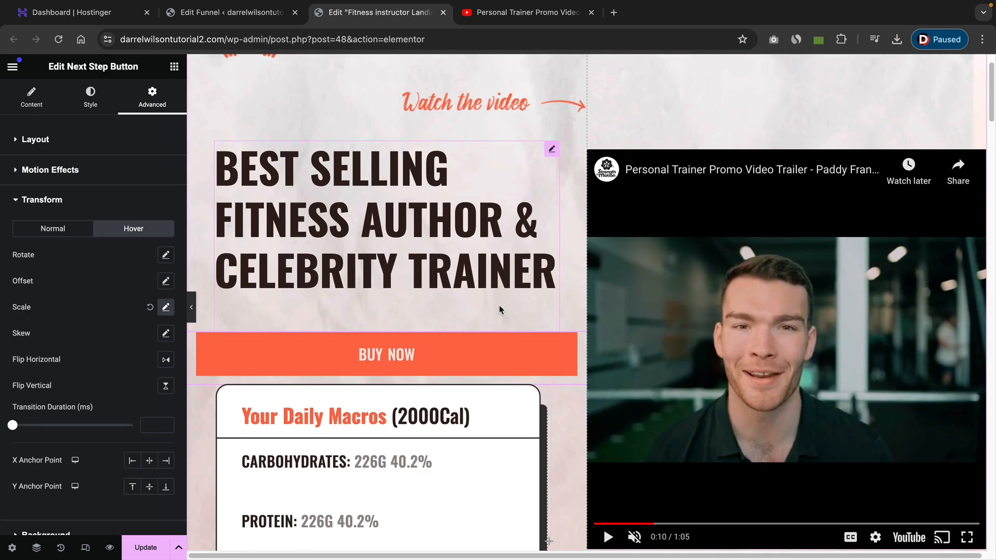
pyautogui.scroll(-4, 572, 430)
pyautogui.scroll(-5, 570, 430)
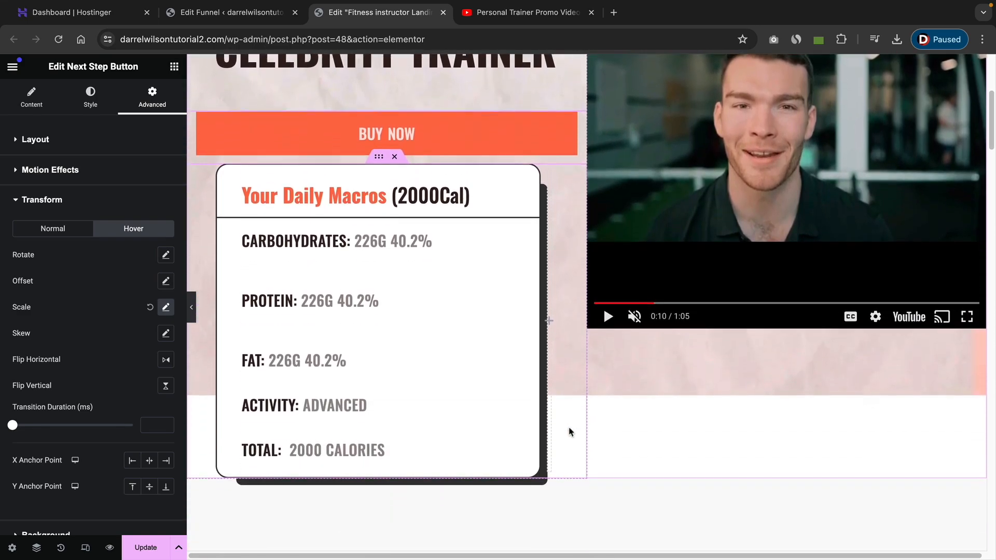
# Save the page changes with the Buy Now button styling.
pyautogui.scroll(5, 571, 430)
pyautogui.scroll(-1, 400, 411)
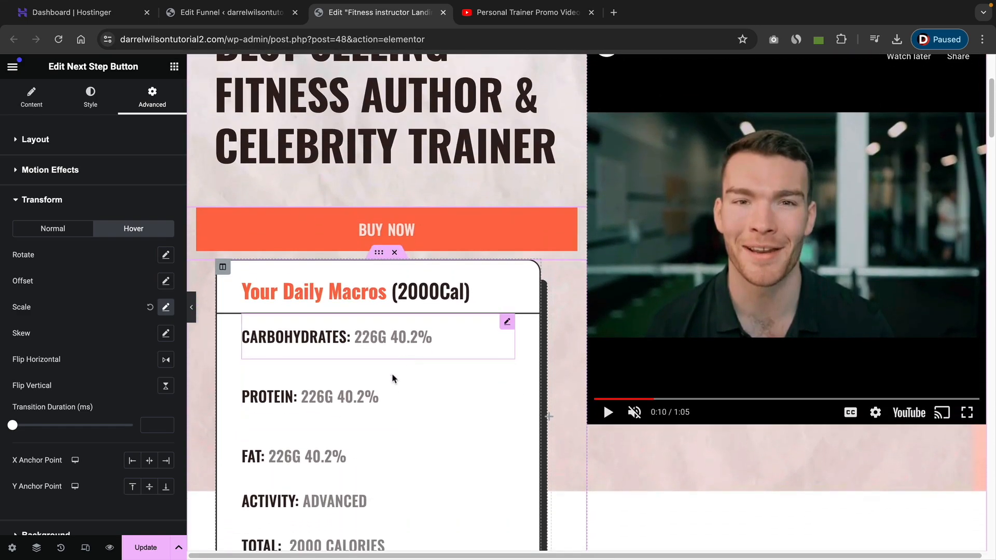
pyautogui.click(395, 253)
pyautogui.scroll(4, 425, 301)
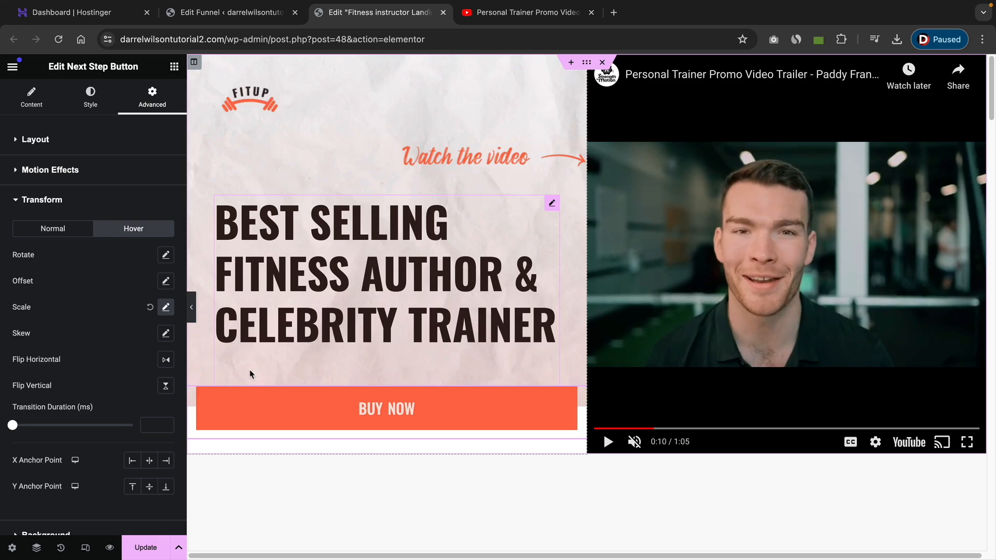
pyautogui.click(150, 548)
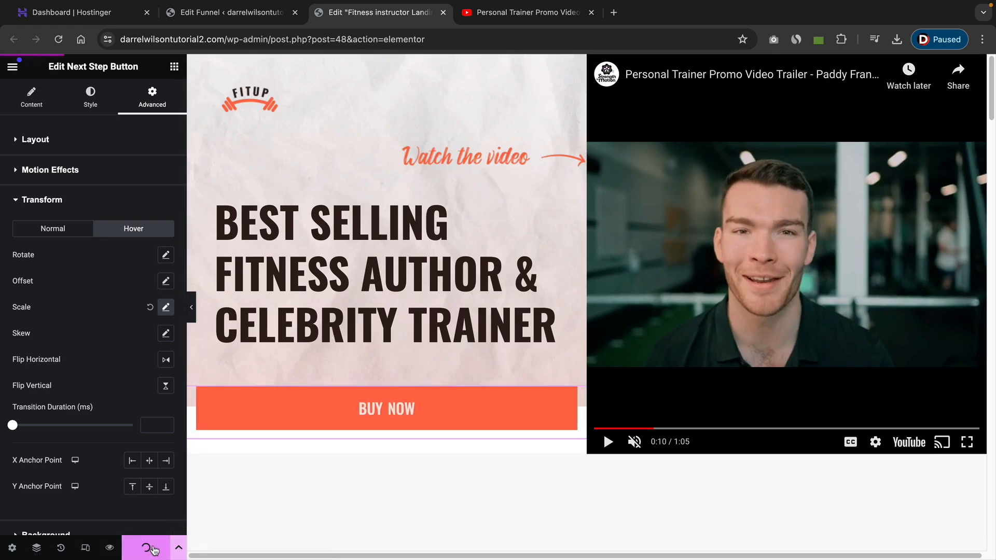
# In tablet responsive view, hide the 'Watch the video' image on Tablet Portrait.
pyautogui.click(85, 548)
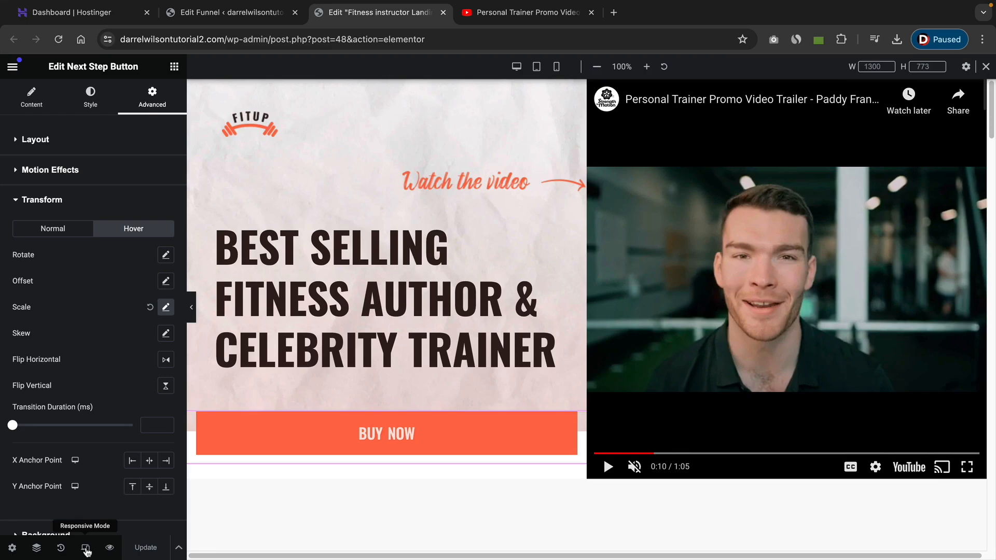
pyautogui.click(537, 67)
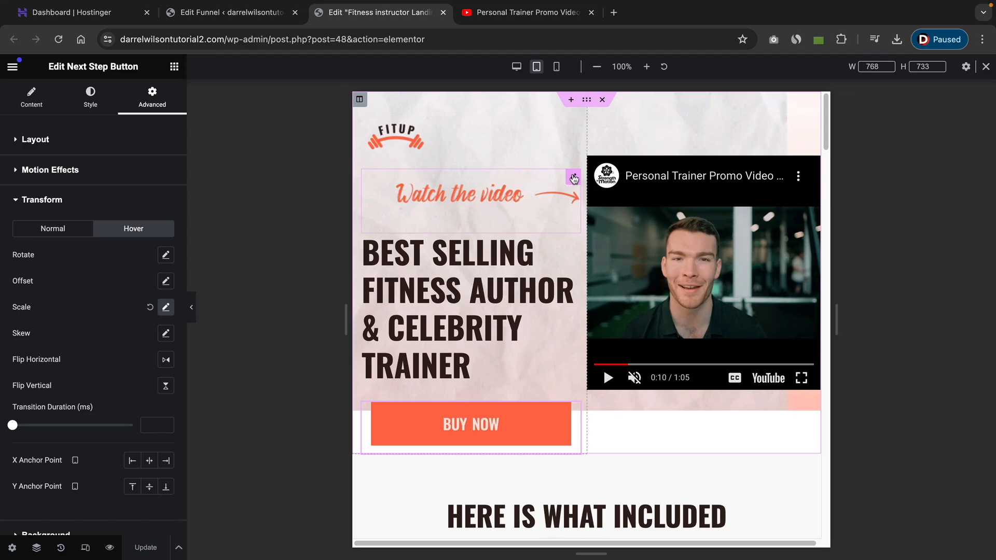
pyautogui.click(572, 179)
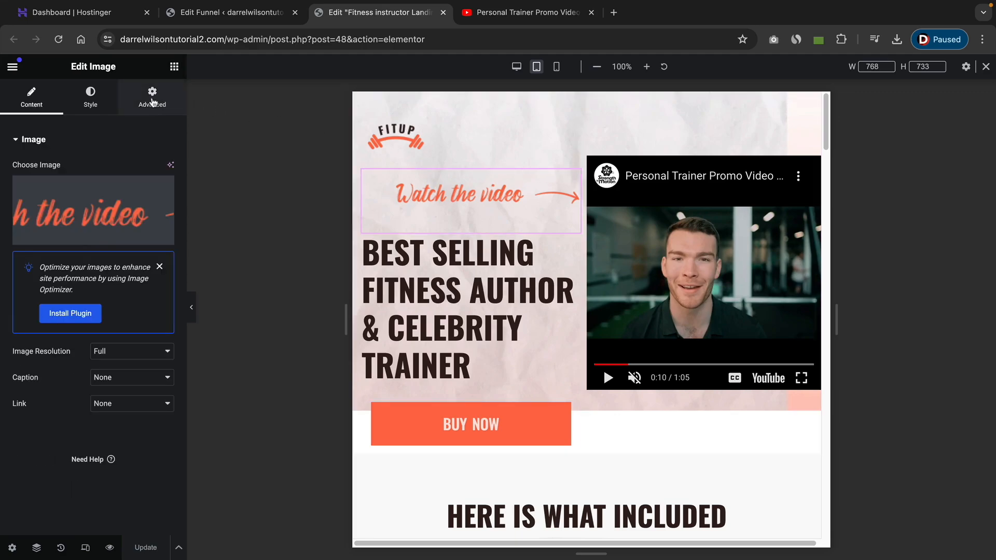
pyautogui.click(152, 101)
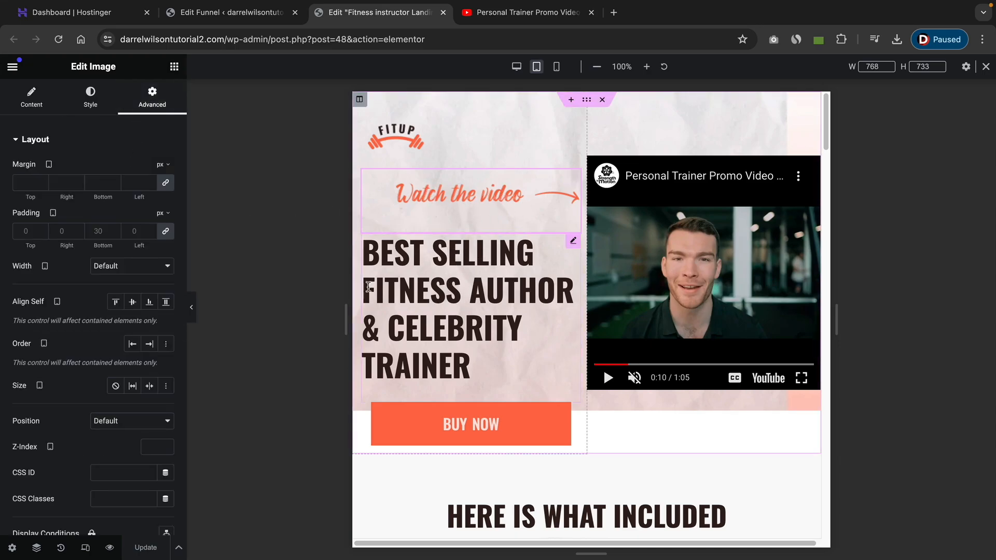
pyautogui.scroll(-5, 109, 343)
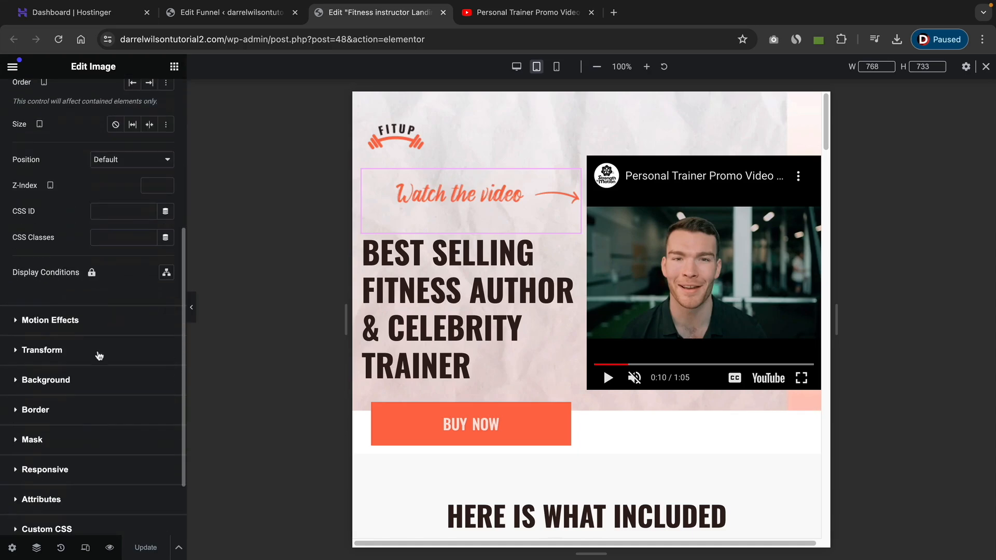
pyautogui.scroll(-1, 98, 356)
pyautogui.click(44, 453)
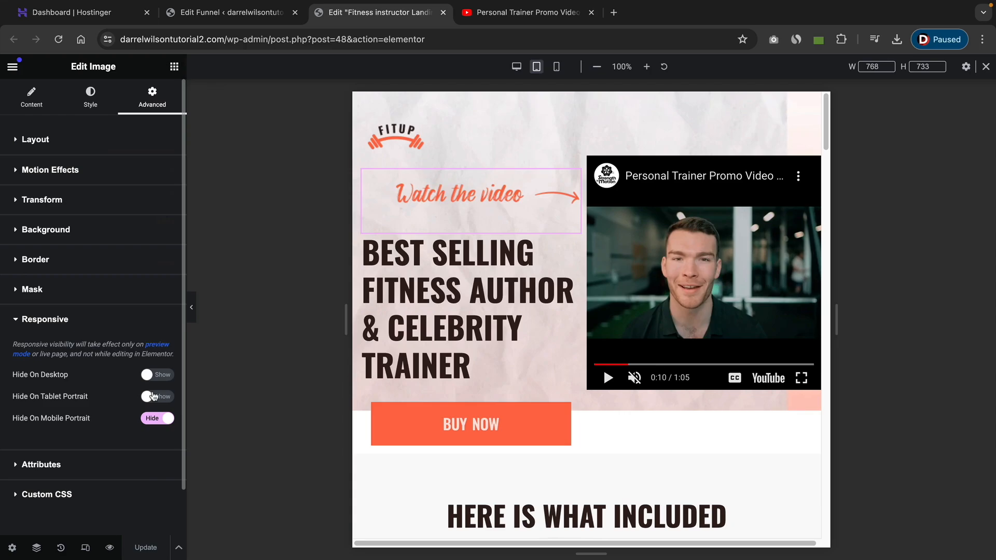
pyautogui.click(151, 397)
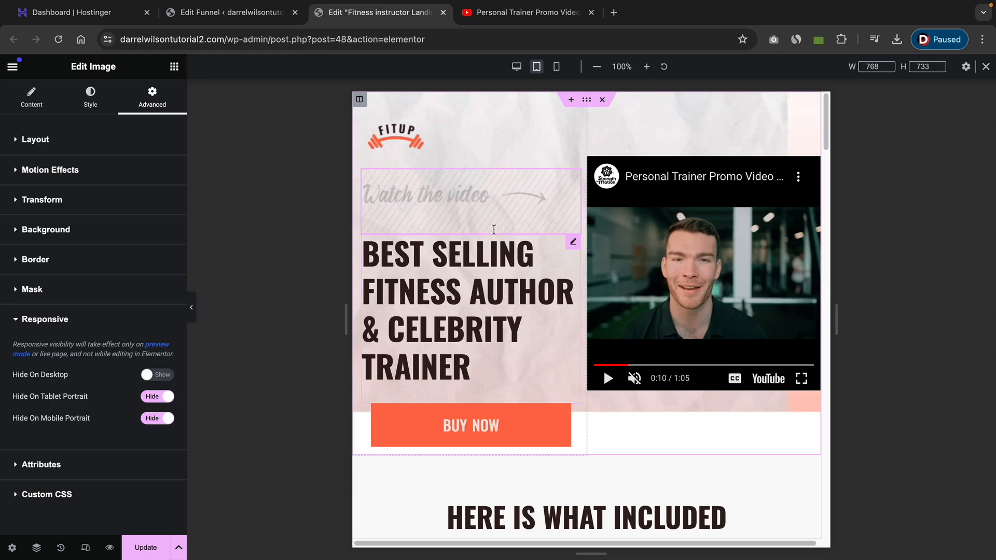
# Review the page sections in the tablet layout.
pyautogui.moveTo(419, 258); pyautogui.dragTo(480, 360)
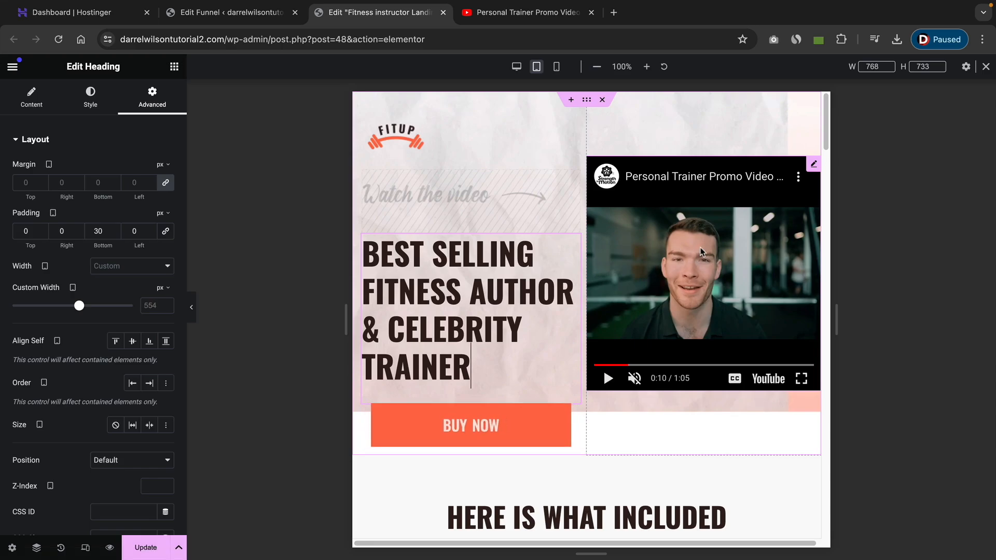
pyautogui.scroll(-8, 667, 314)
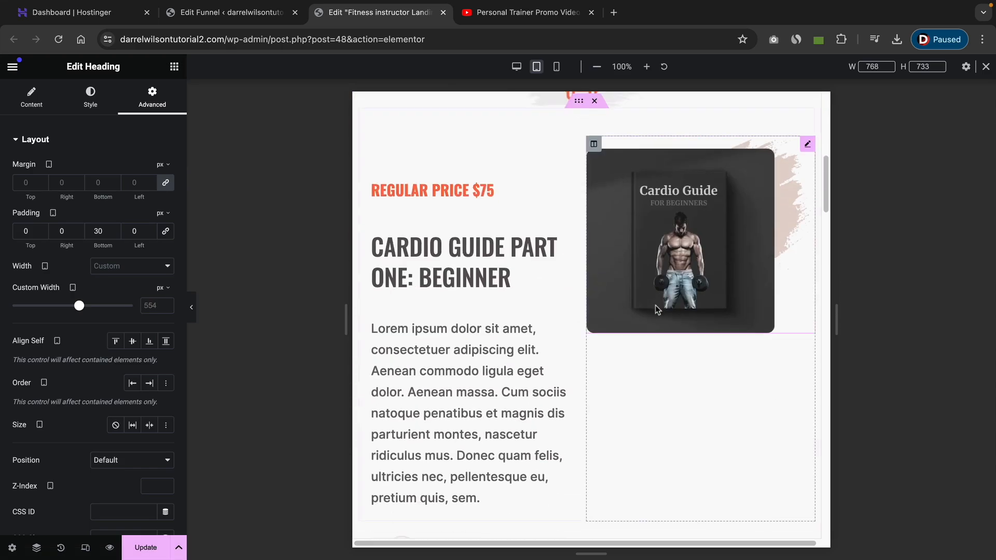
pyautogui.scroll(-15, 656, 310)
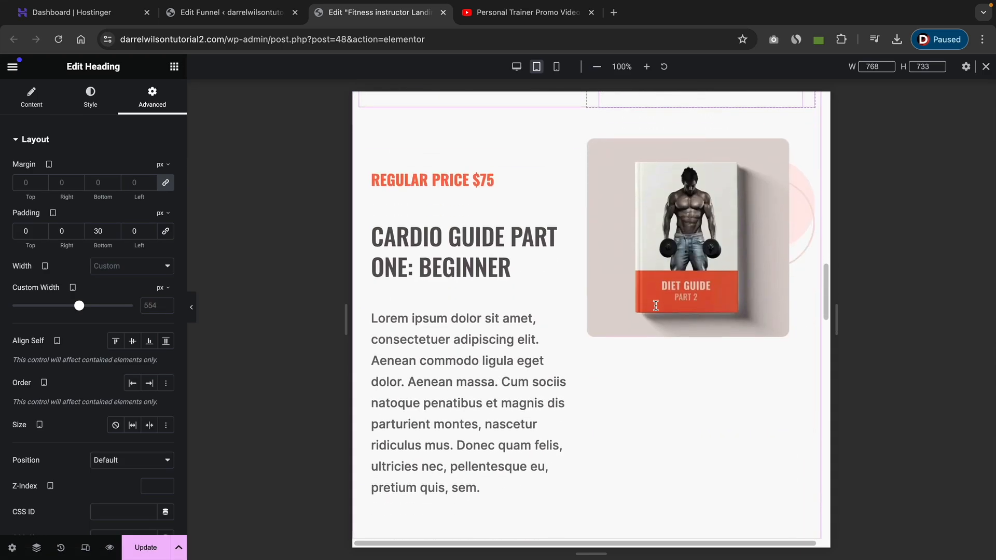
pyautogui.scroll(-8, 656, 305)
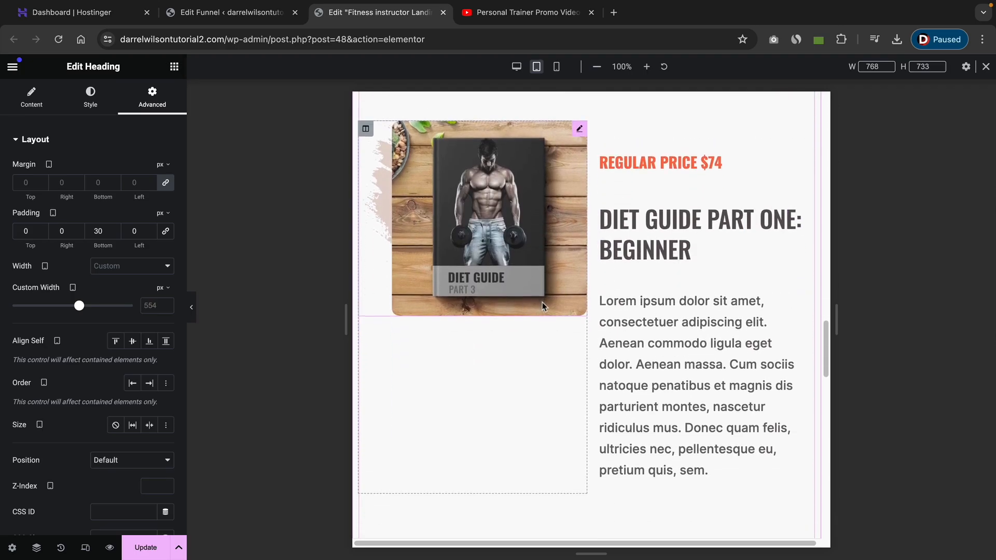
pyautogui.click(174, 66)
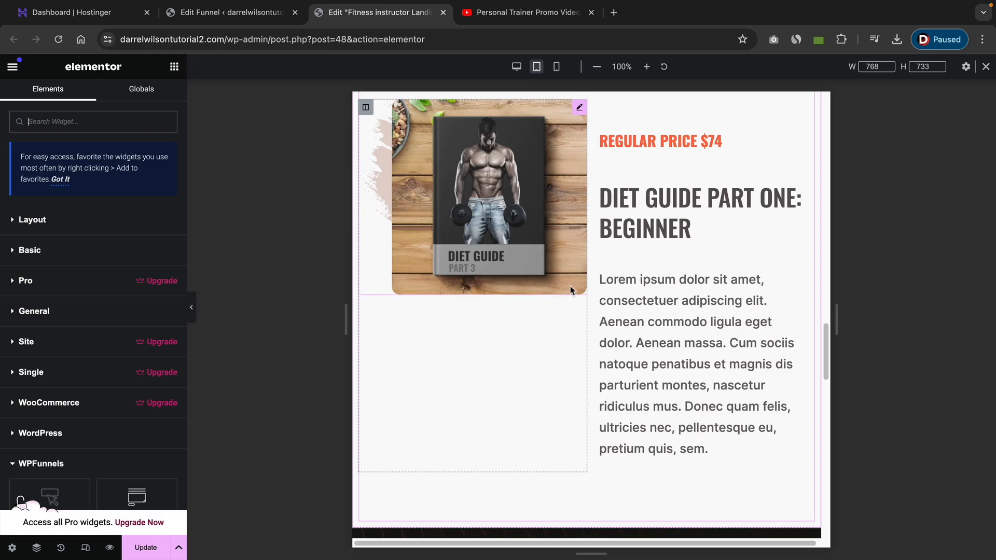
pyautogui.scroll(-7, 571, 289)
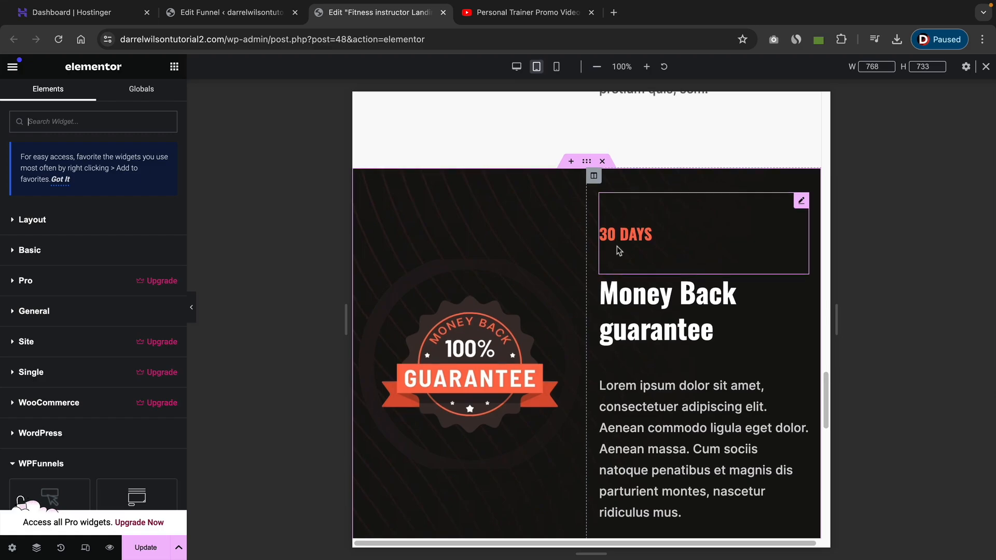
pyautogui.scroll(10, 617, 246)
pyautogui.scroll(-3, 623, 251)
pyautogui.scroll(15, 623, 250)
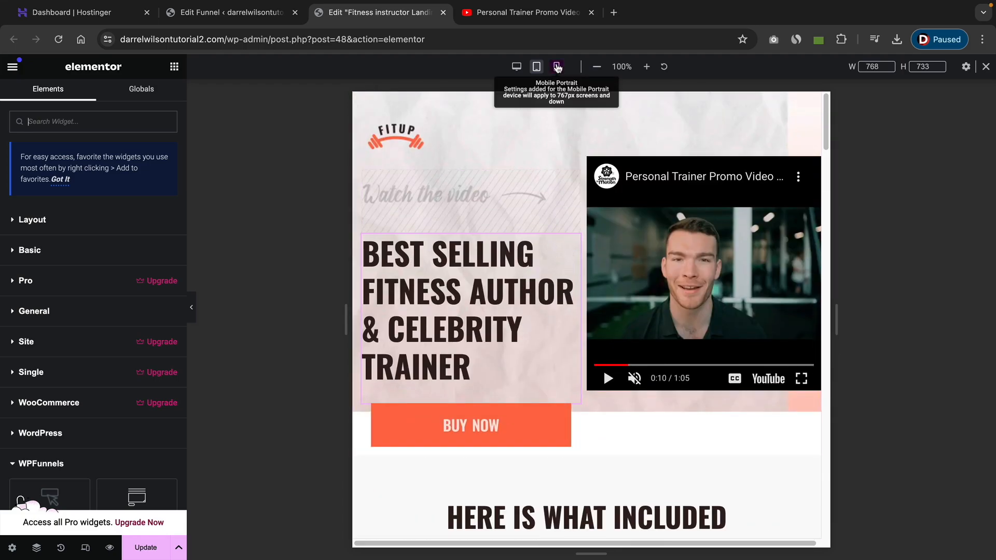
# Switch to the mobile preview and review the hero section layout.
pyautogui.click(557, 67)
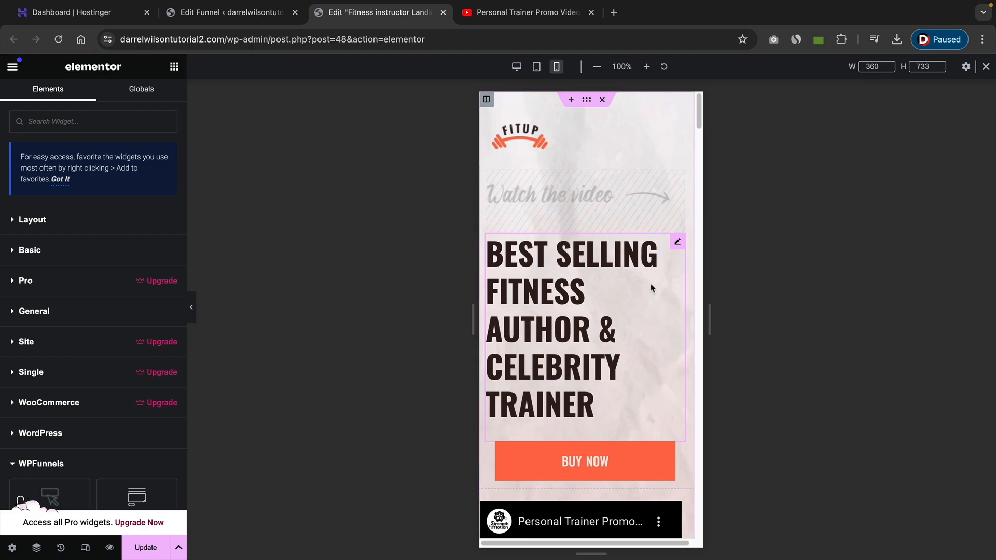
pyautogui.scroll(-3, 653, 288)
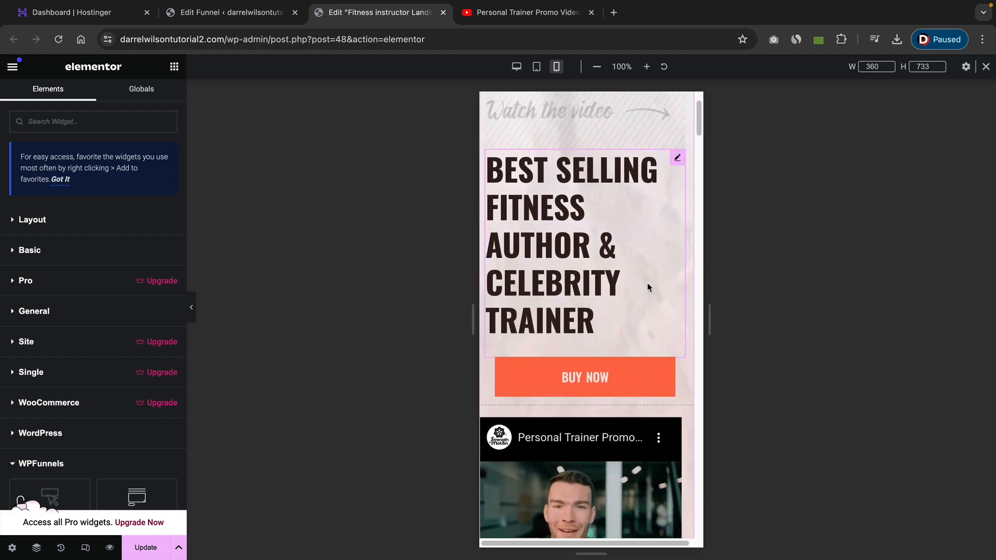
pyautogui.scroll(-1, 646, 285)
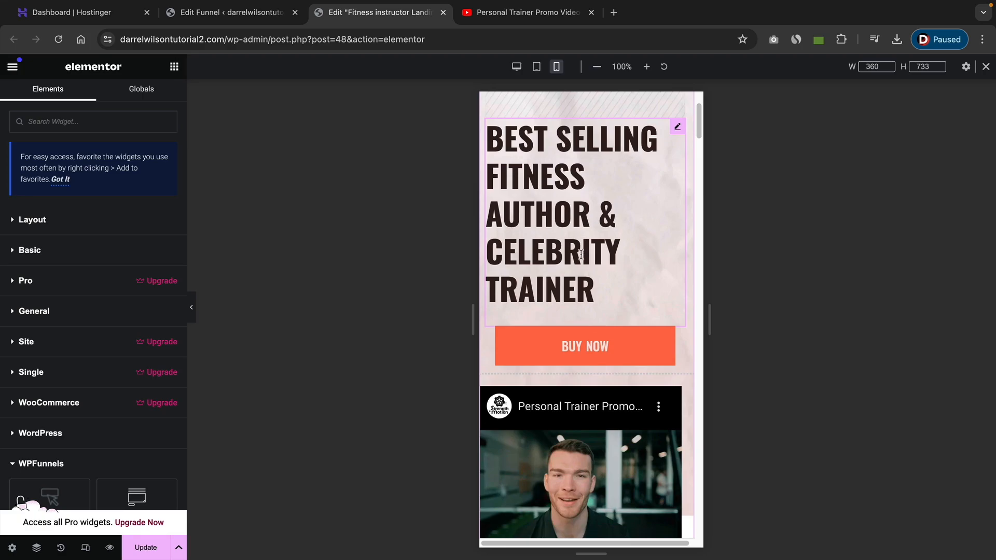
pyautogui.scroll(-6, 571, 260)
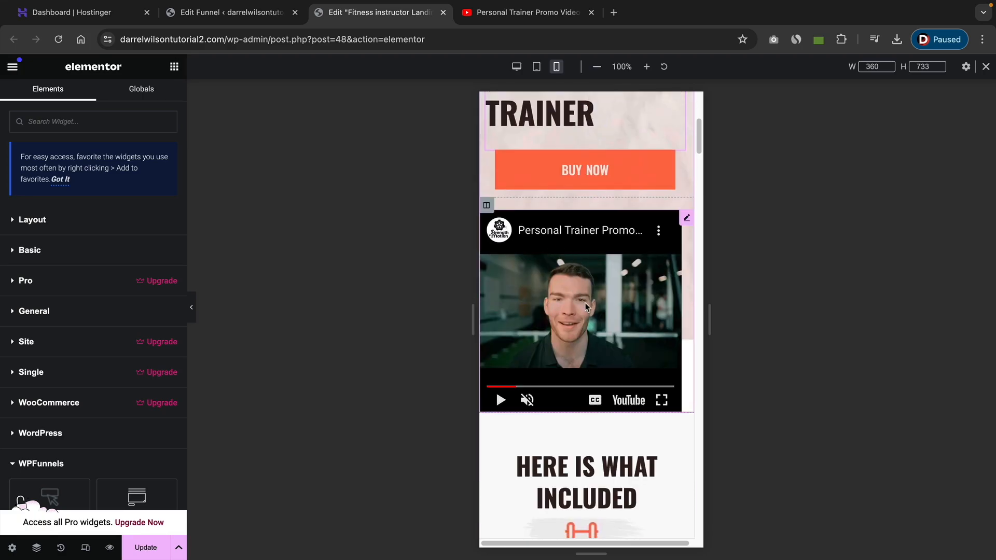
pyautogui.scroll(1, 586, 306)
pyautogui.scroll(5, 609, 311)
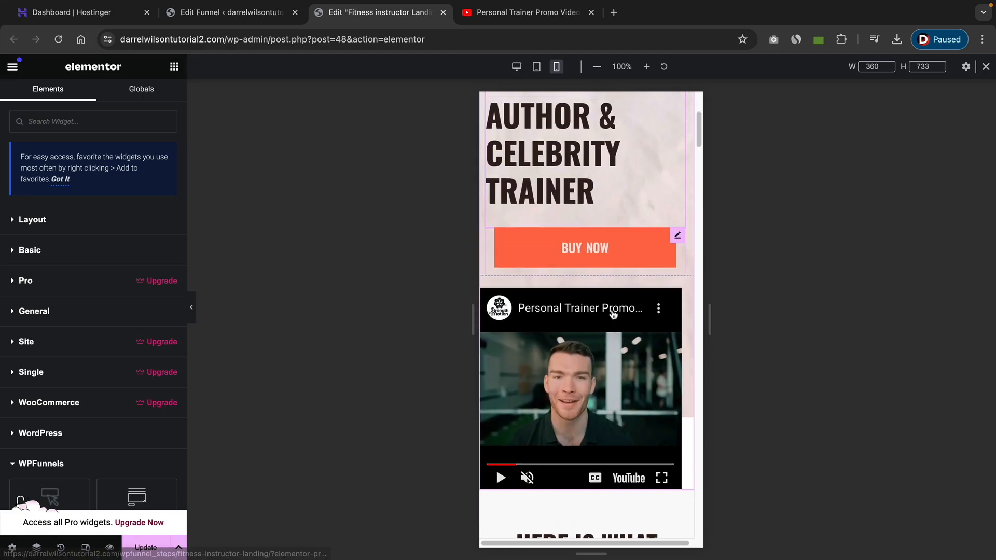
pyautogui.scroll(1, 615, 319)
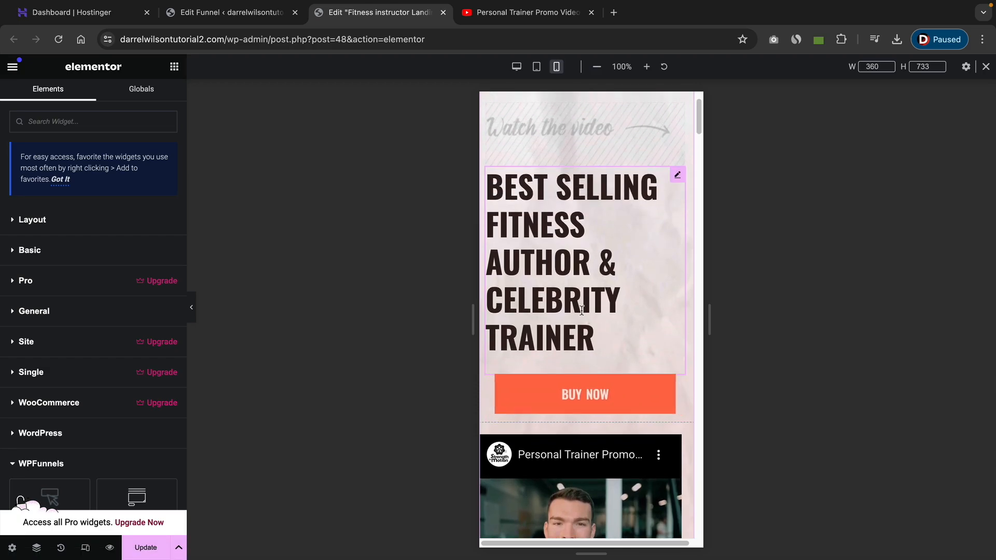
pyautogui.scroll(2, 612, 285)
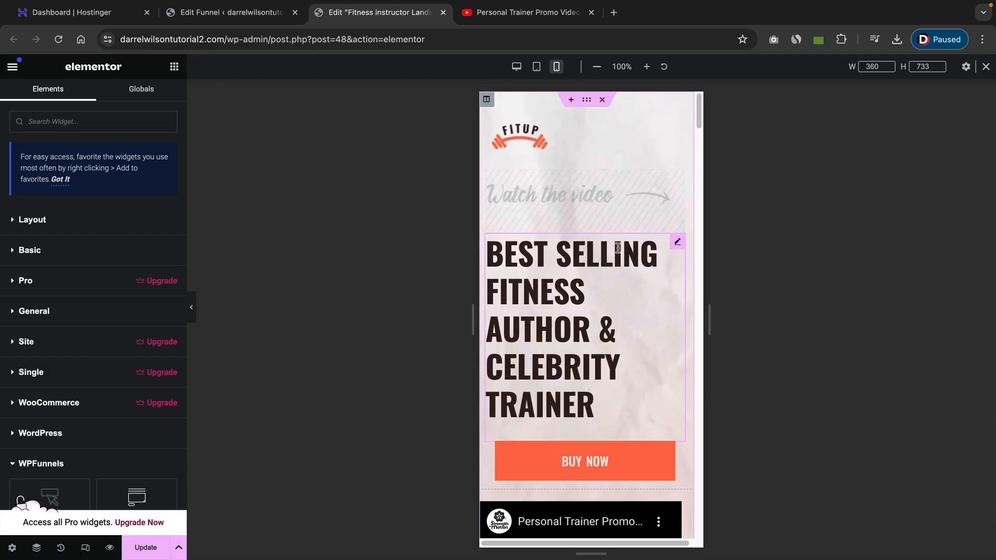
# Enable Reverse Columns for Mobile Portrait on the hero section.
pyautogui.click(588, 103)
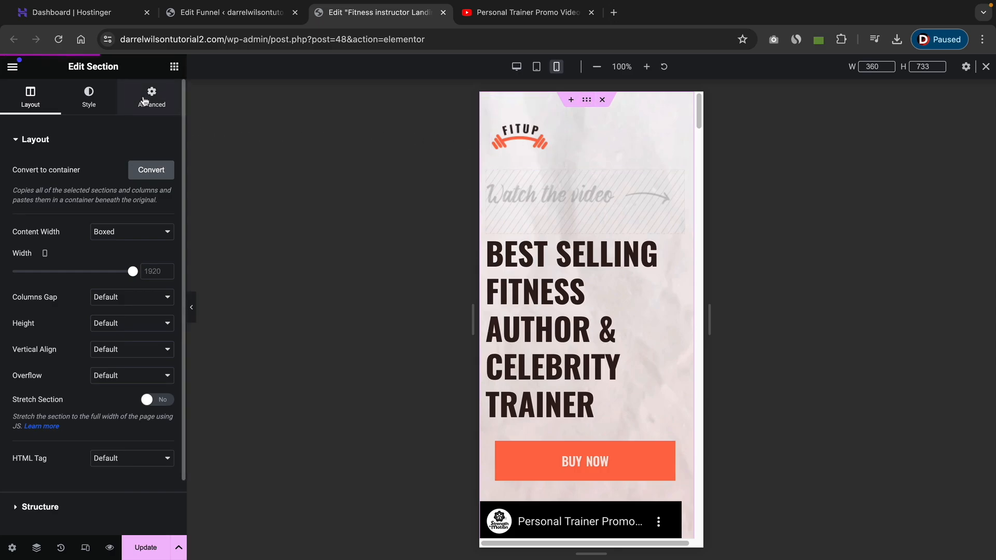
pyautogui.click(151, 103)
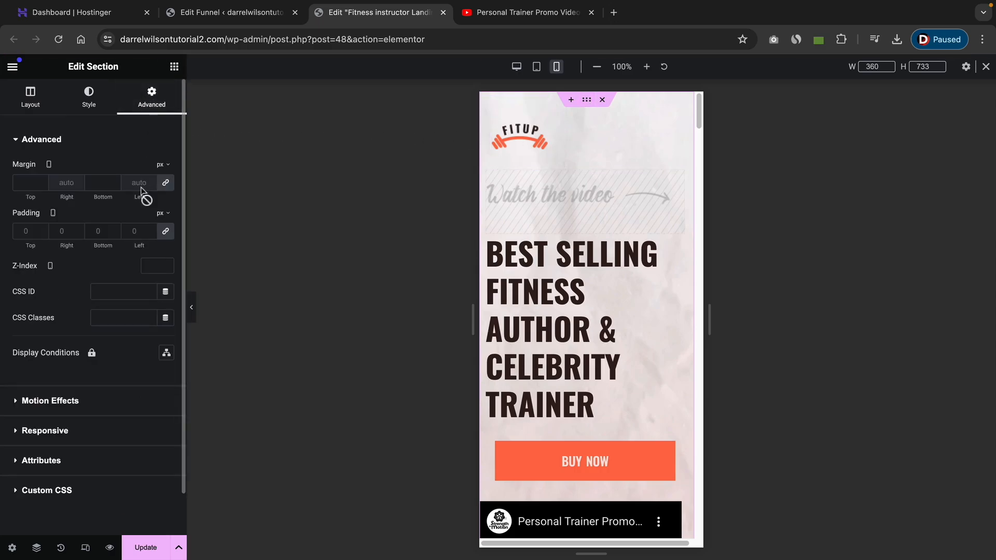
pyautogui.click(46, 431)
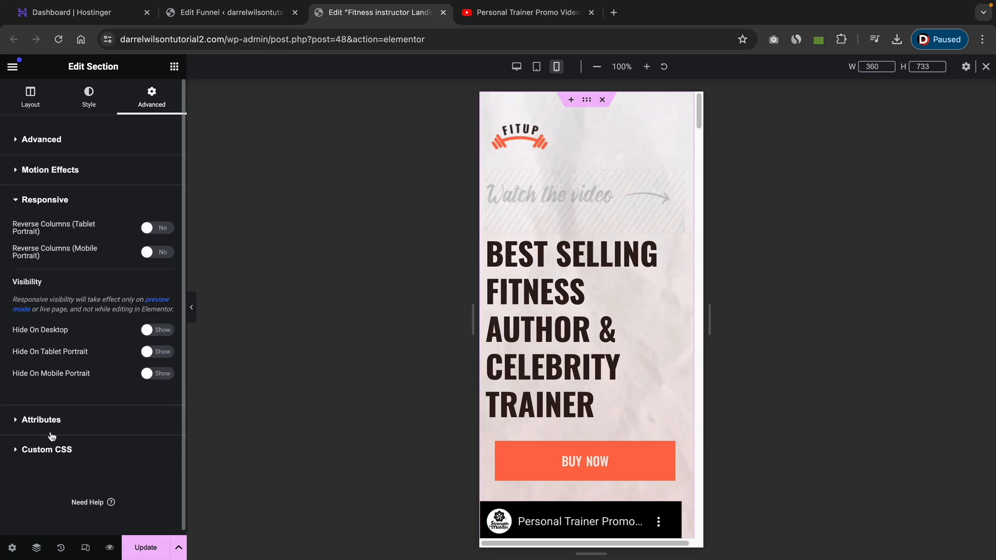
pyautogui.scroll(-5, 557, 370)
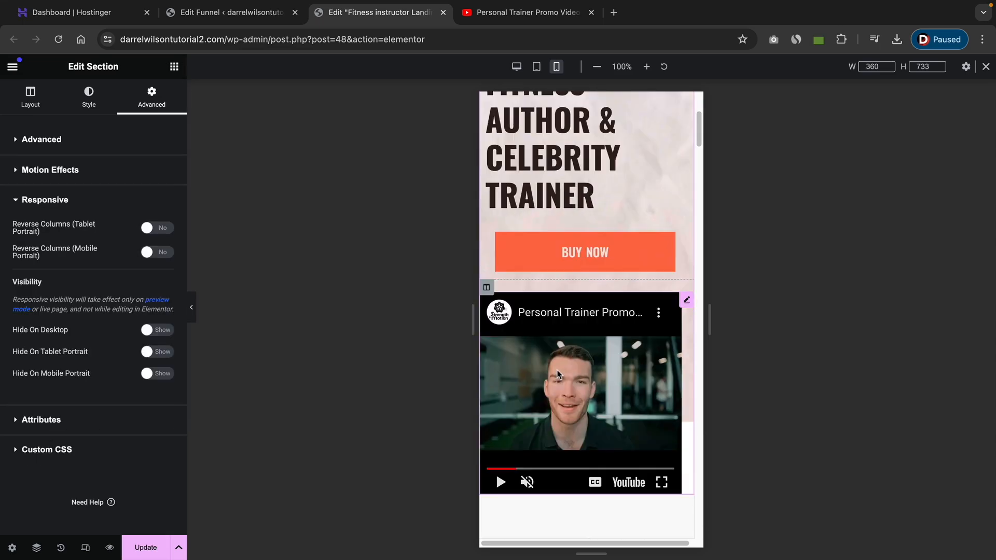
pyautogui.scroll(5, 549, 249)
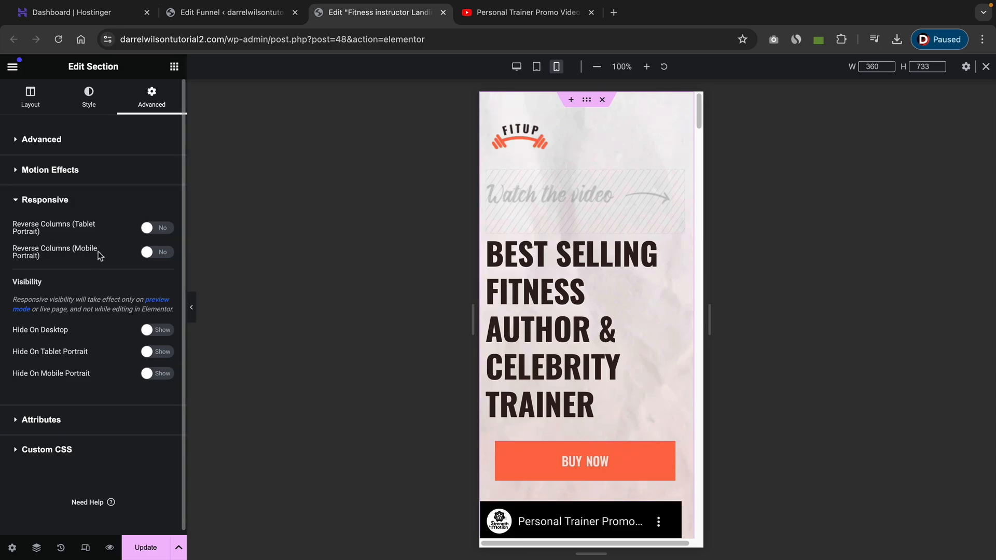
pyautogui.click(151, 253)
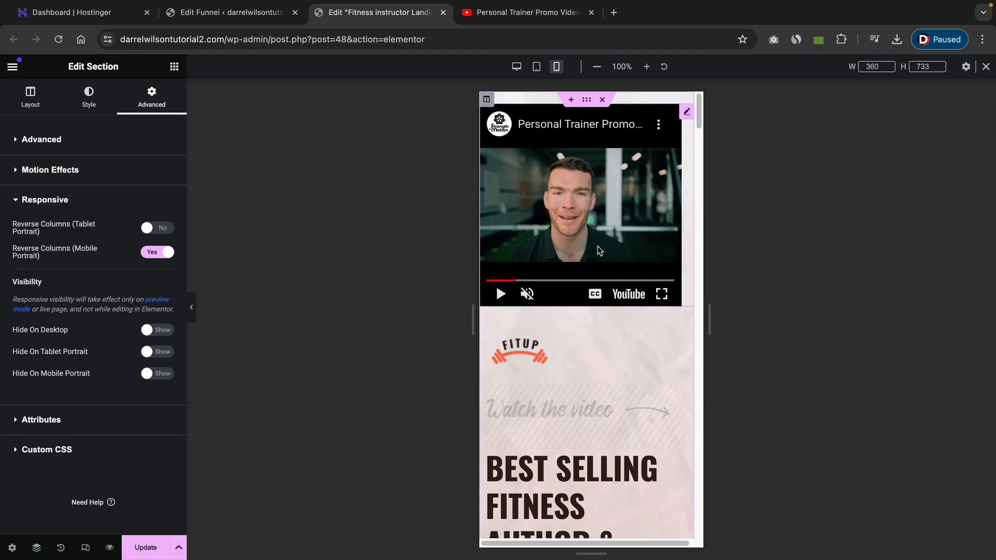
# Hide the FITUP logo image on Mobile Portrait.
pyautogui.scroll(-3, 601, 255)
pyautogui.scroll(-1, 603, 254)
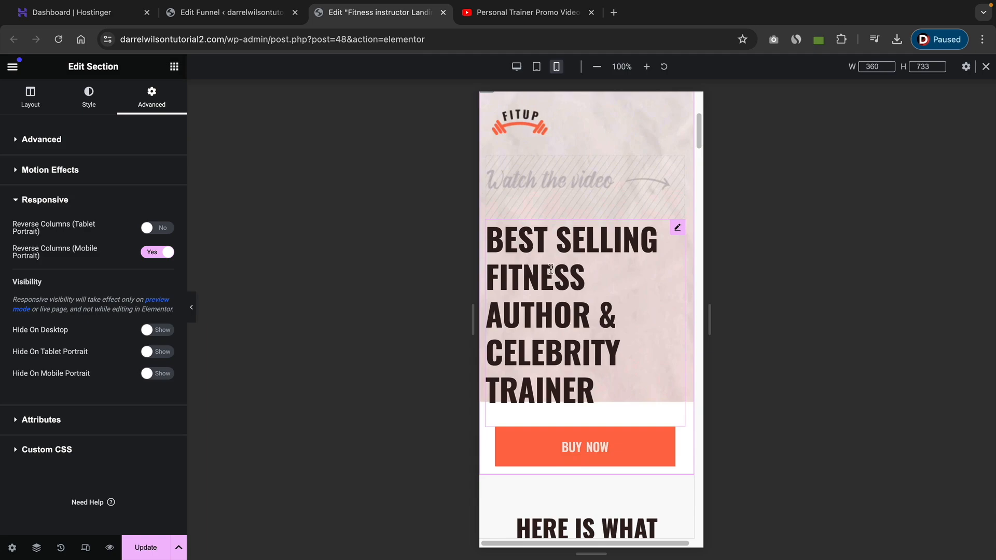
pyautogui.scroll(4, 571, 332)
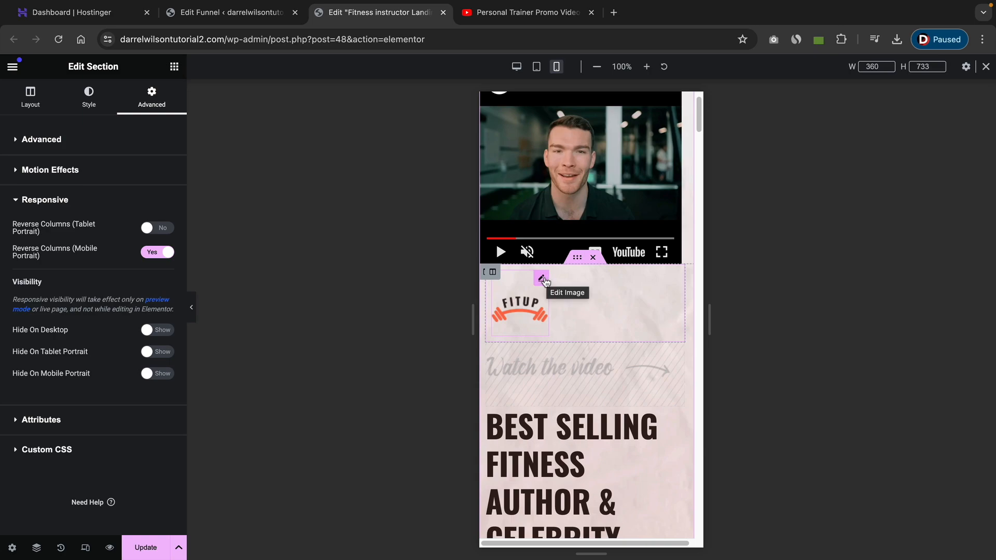
pyautogui.click(543, 280)
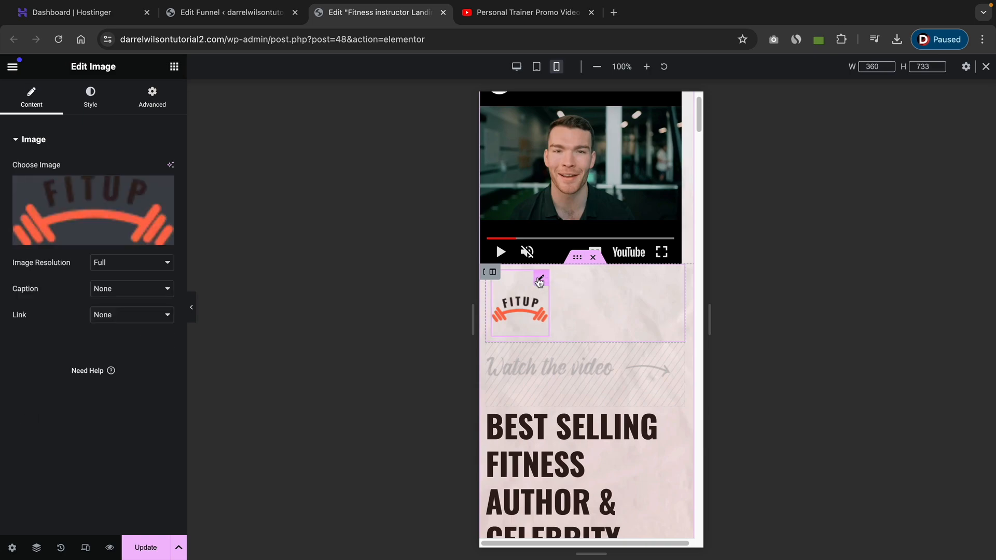
pyautogui.click(144, 106)
pyautogui.scroll(-5, 84, 366)
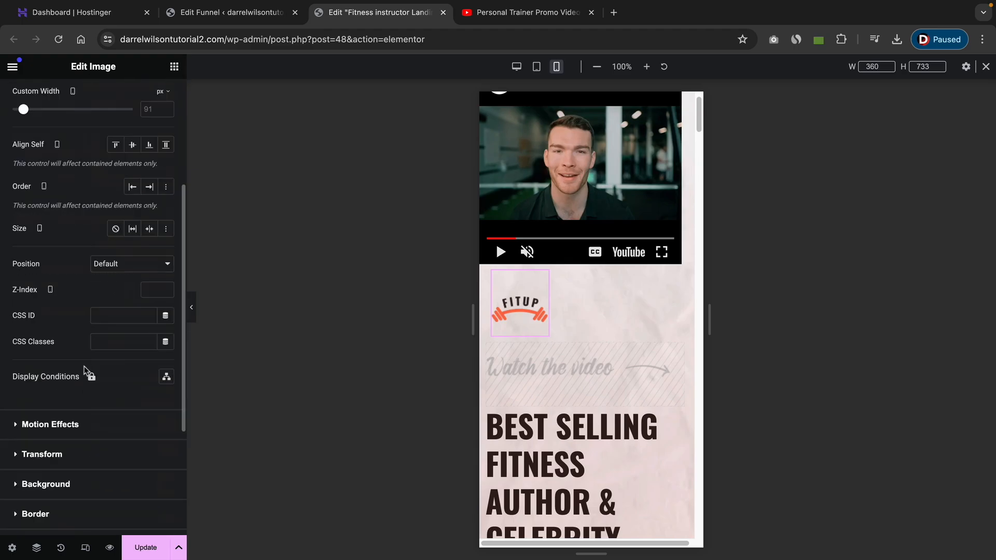
pyautogui.click(44, 478)
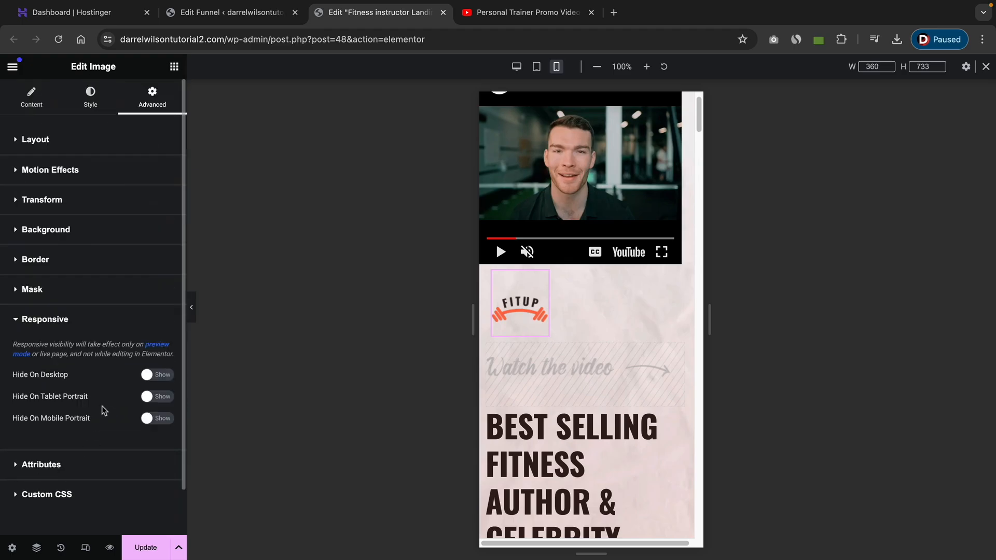
pyautogui.click(145, 421)
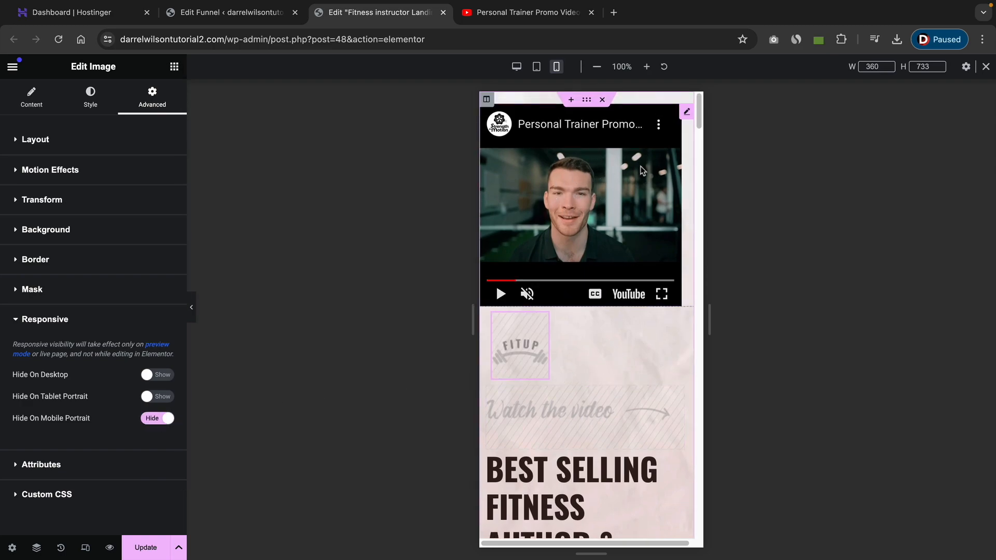
# Review the mobile layout from the hero video down through the product guide sections.
pyautogui.scroll(-5, 600, 215)
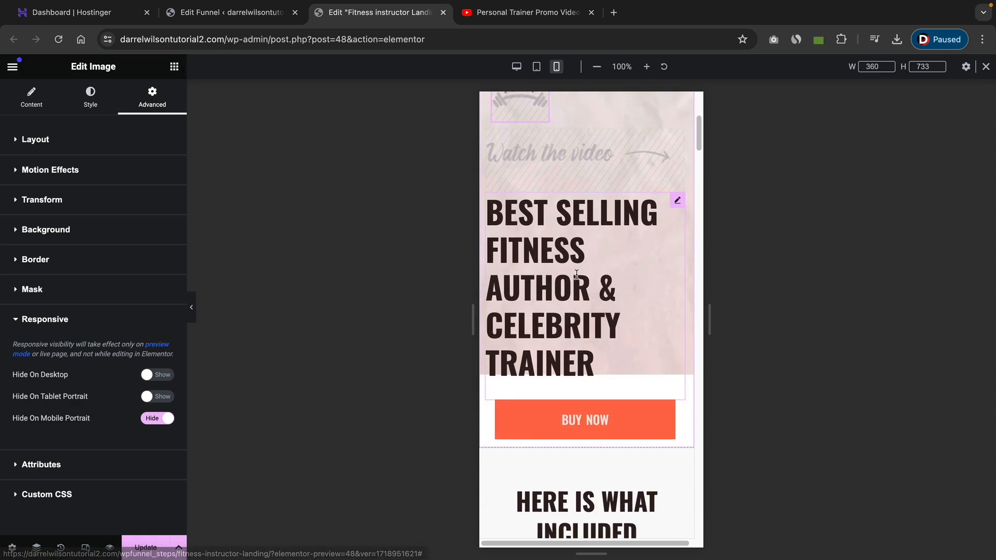
pyautogui.scroll(5, 600, 208)
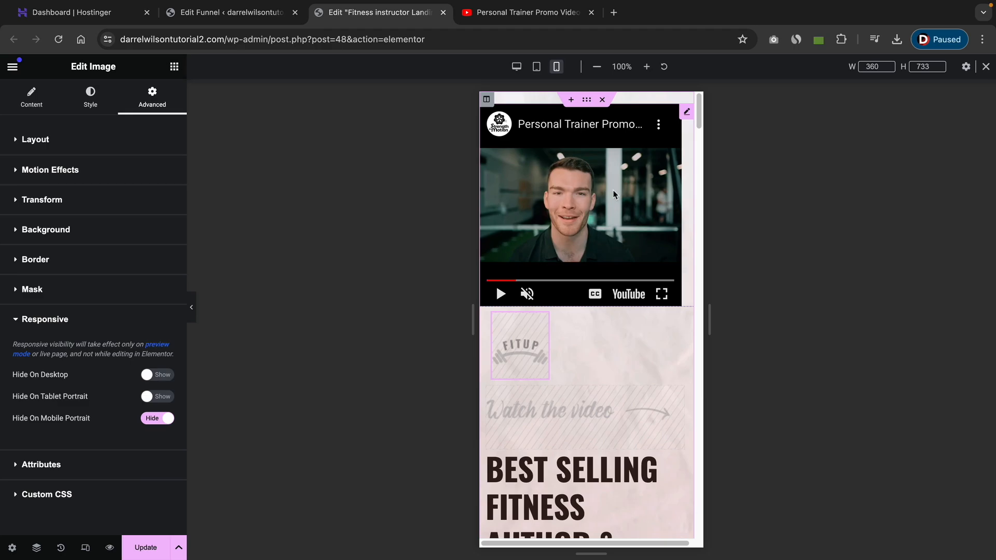
pyautogui.scroll(-5, 614, 194)
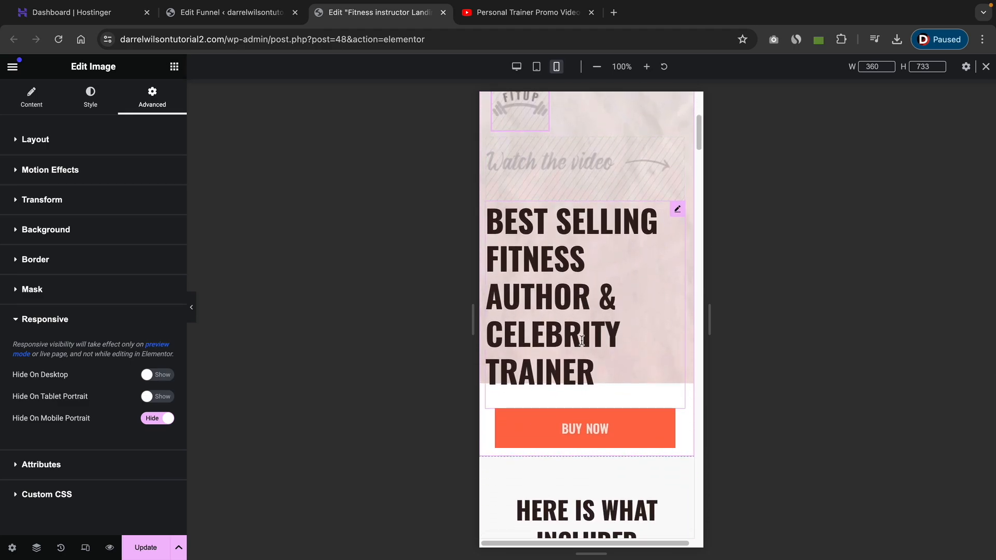
pyautogui.scroll(5, 666, 296)
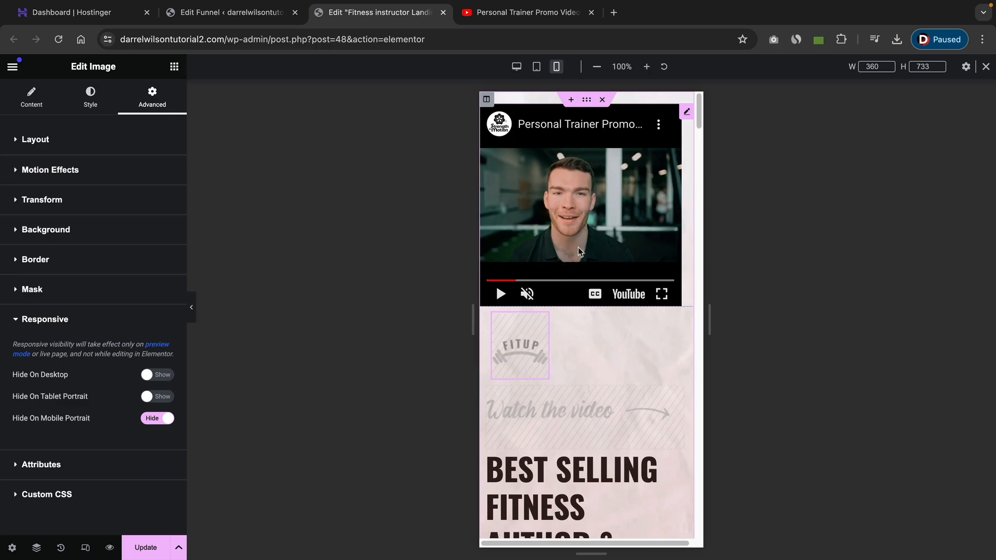
pyautogui.click(501, 294)
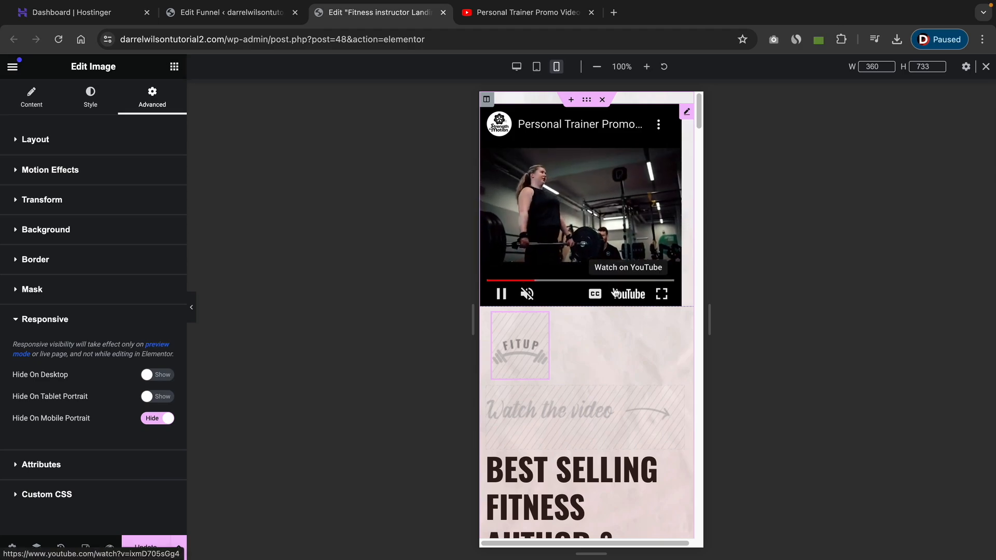
pyautogui.scroll(-15, 635, 379)
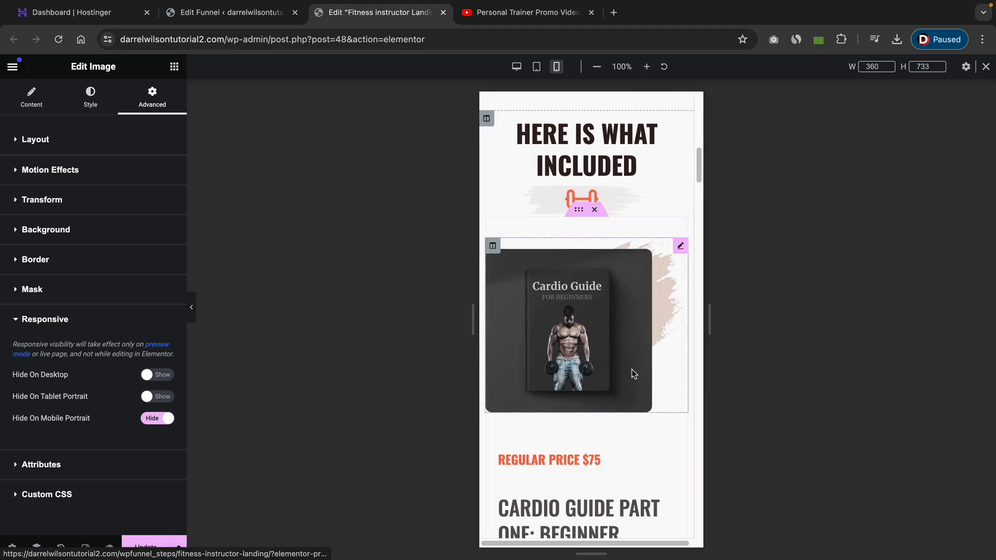
pyautogui.scroll(-7, 632, 361)
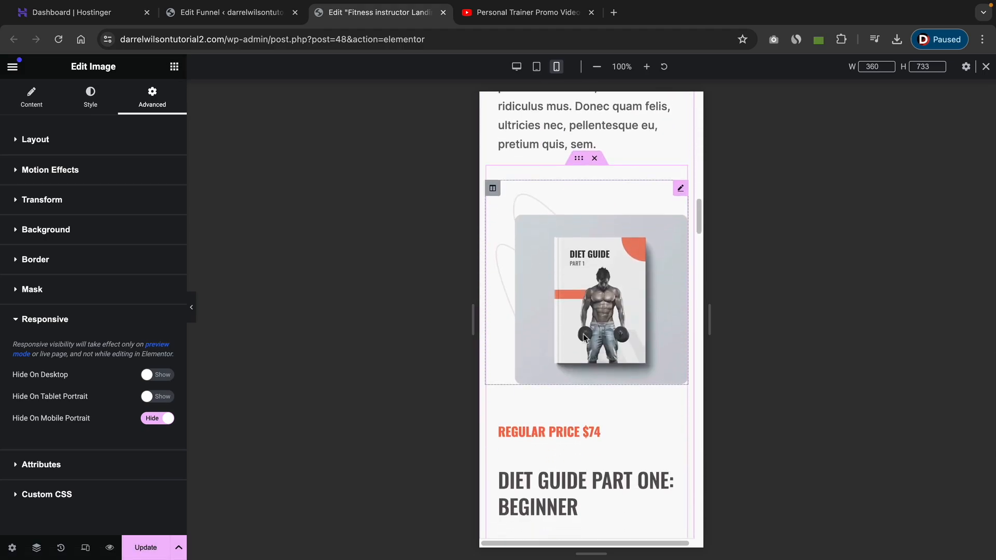
pyautogui.scroll(-8, 554, 376)
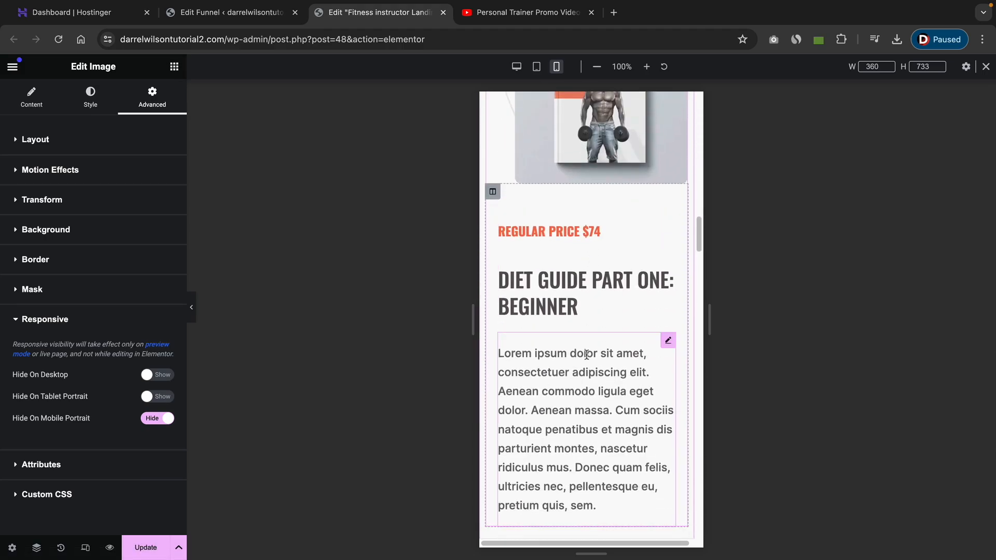
pyautogui.scroll(15, 587, 355)
pyautogui.scroll(-12, 588, 382)
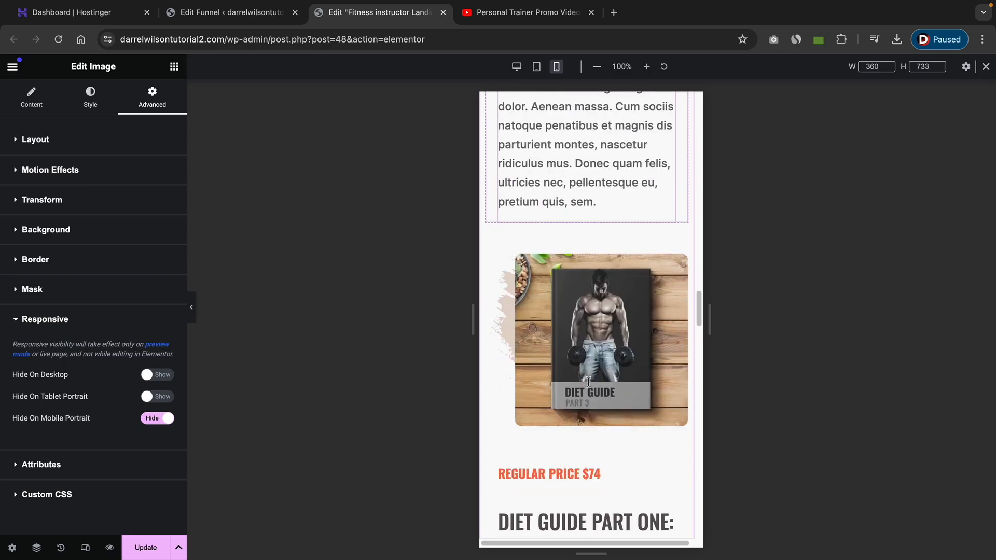
pyautogui.scroll(20, 588, 381)
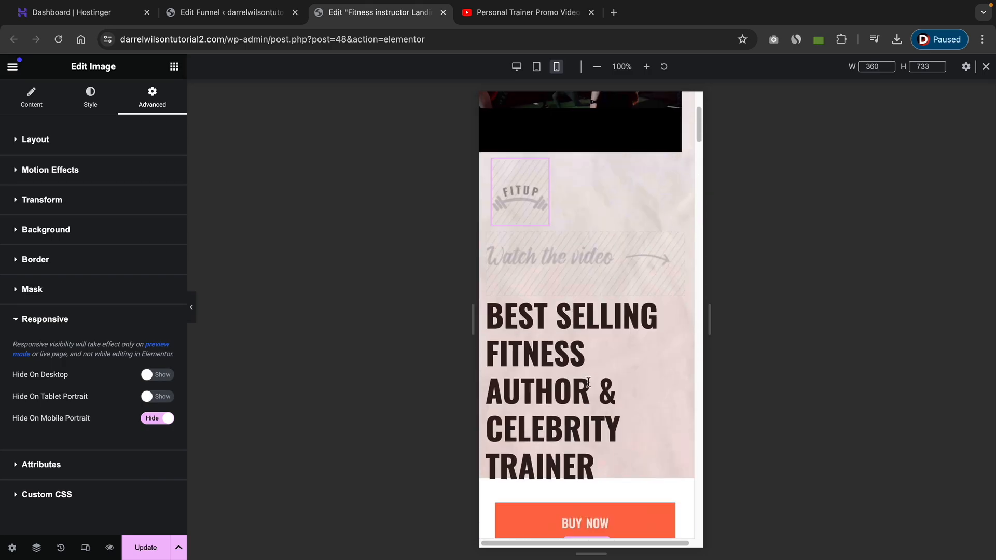
pyautogui.scroll(2, 589, 382)
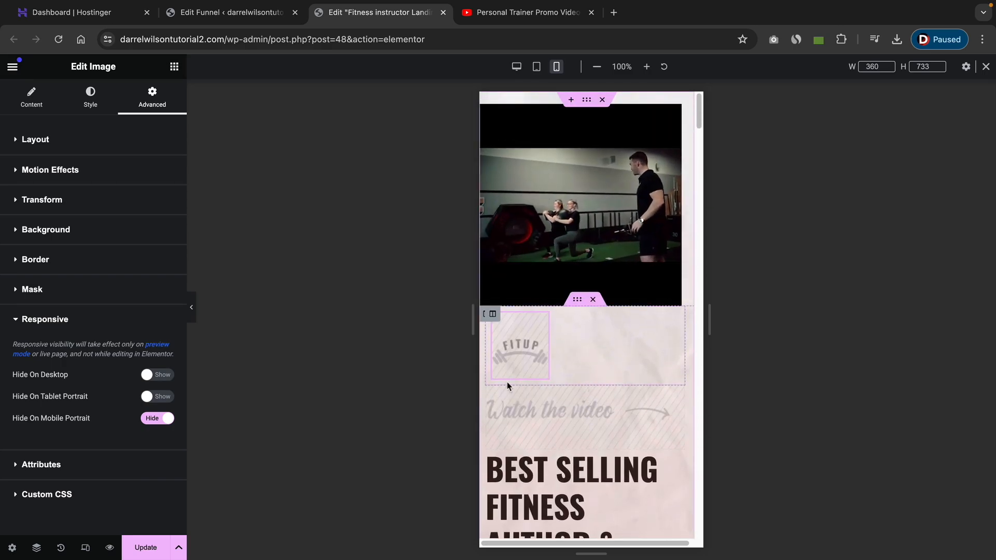
# Save the page and check it in the desktop, tablet and mobile previews.
pyautogui.click(151, 546)
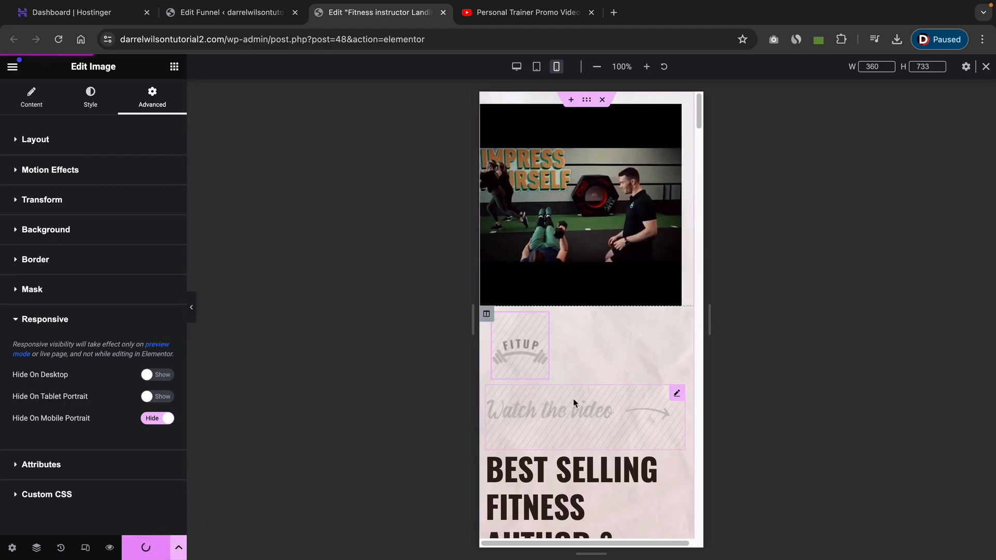
pyautogui.click(516, 67)
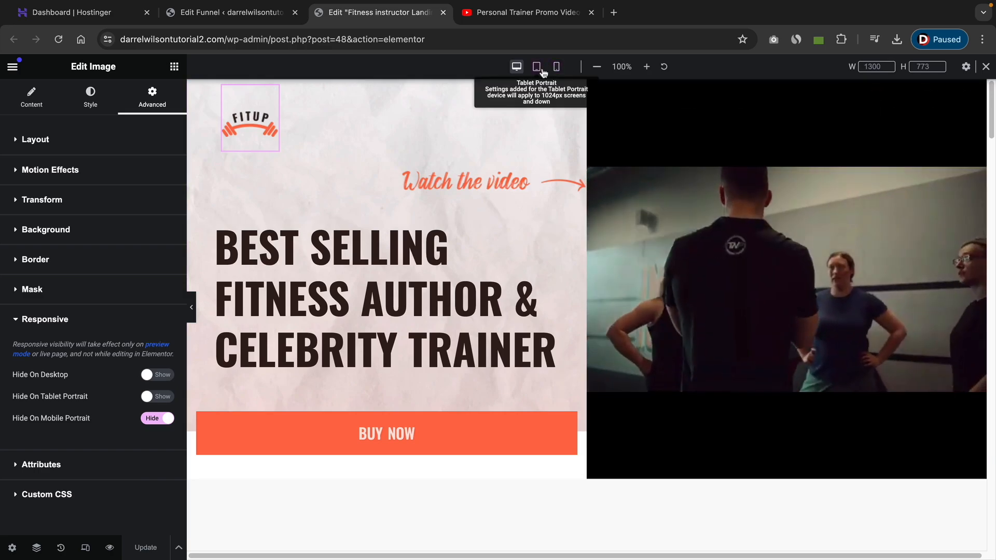
pyautogui.click(538, 68)
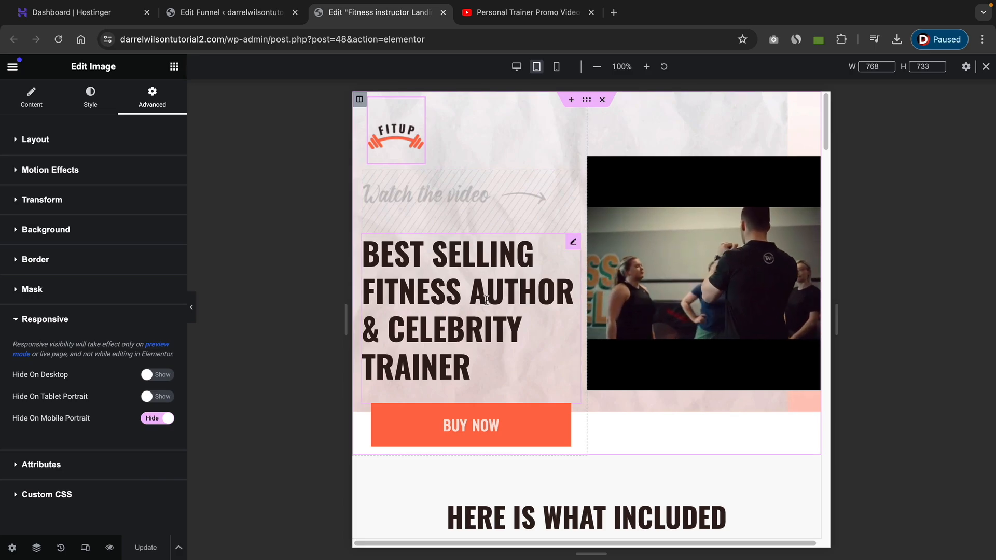
pyautogui.click(556, 66)
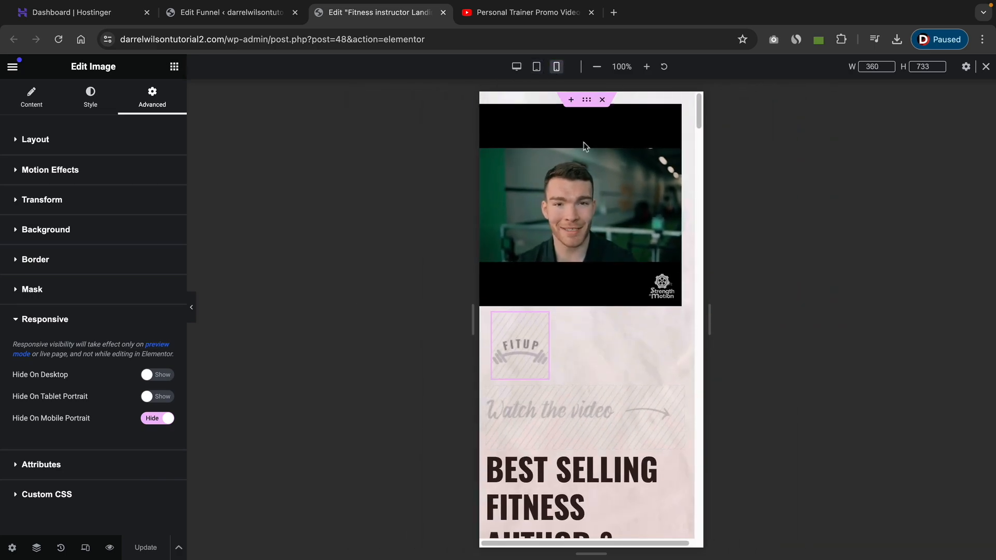
pyautogui.click(516, 66)
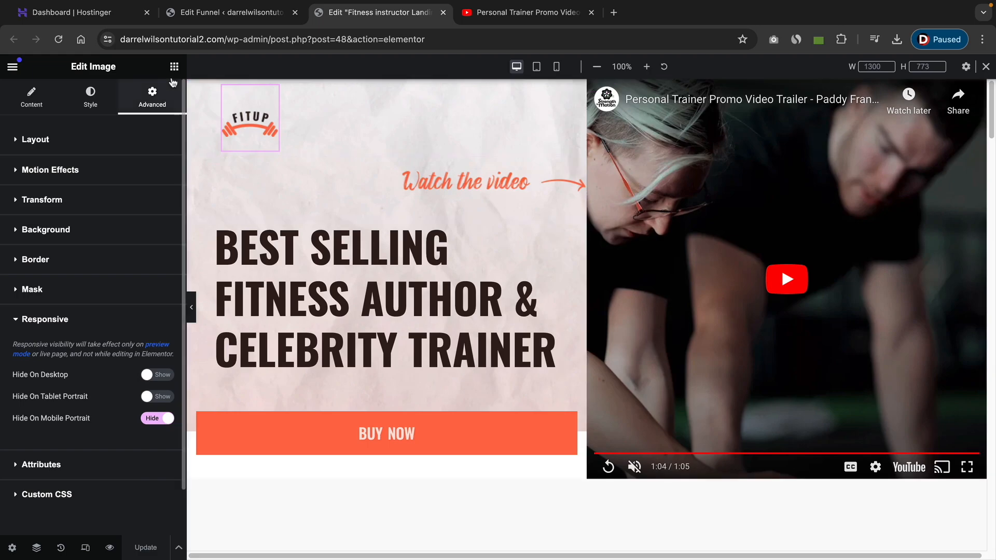
# Leave responsive mode and inspect the Buy Now next step button's content settings.
pyautogui.click(174, 67)
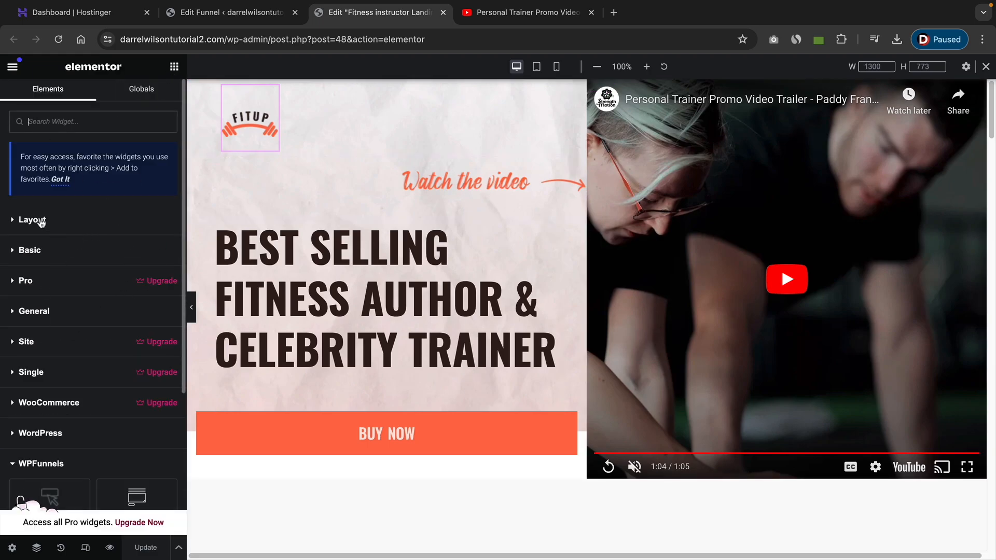
pyautogui.click(35, 251)
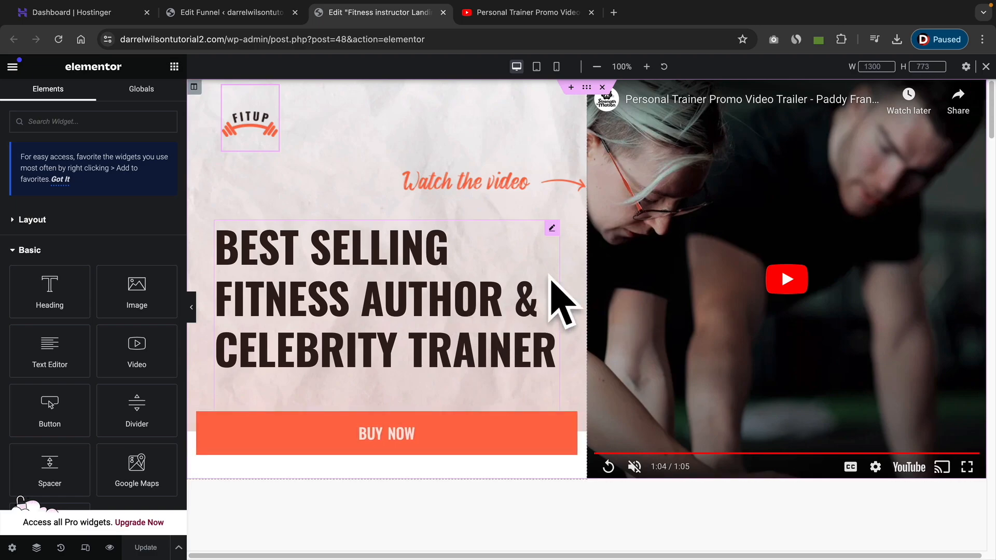
pyautogui.click(986, 67)
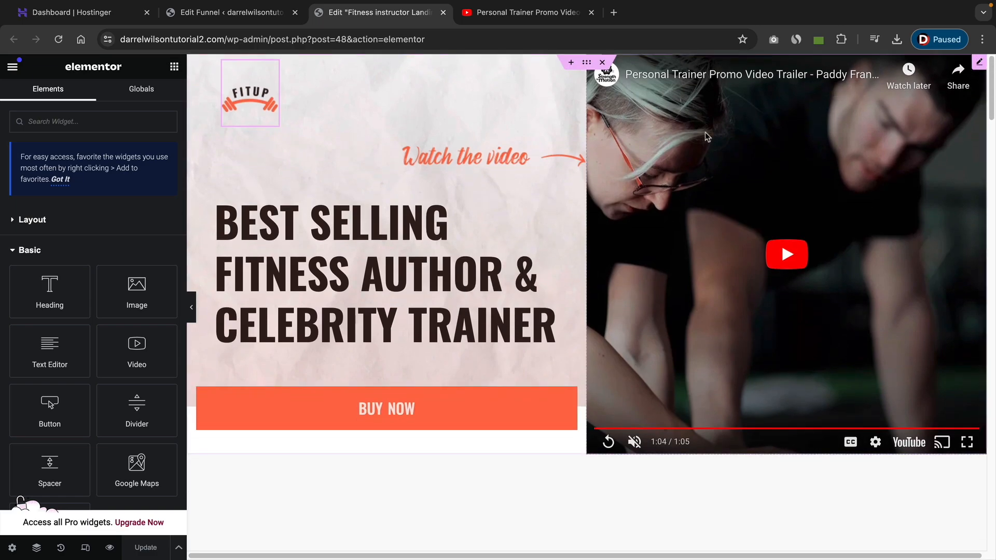
pyautogui.click(434, 401)
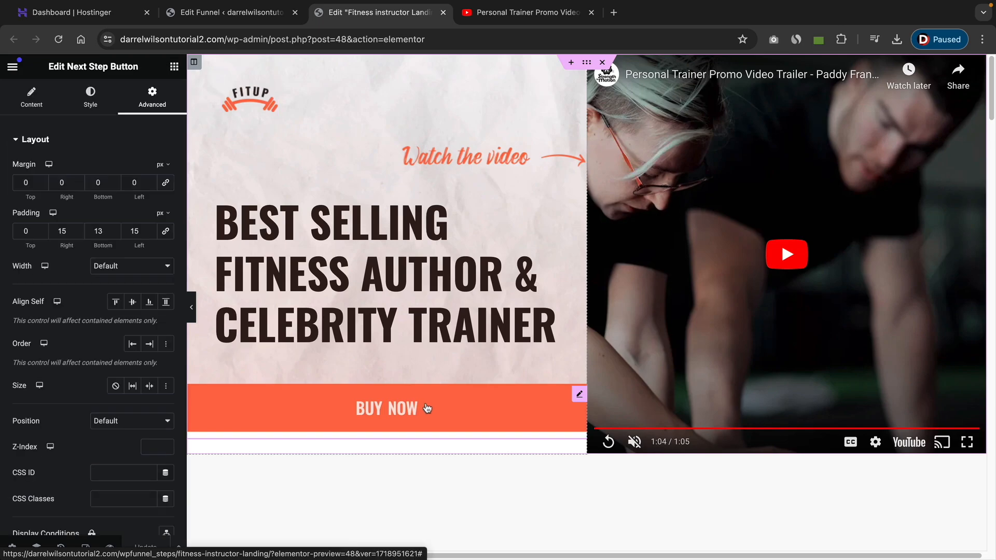
pyautogui.click(24, 107)
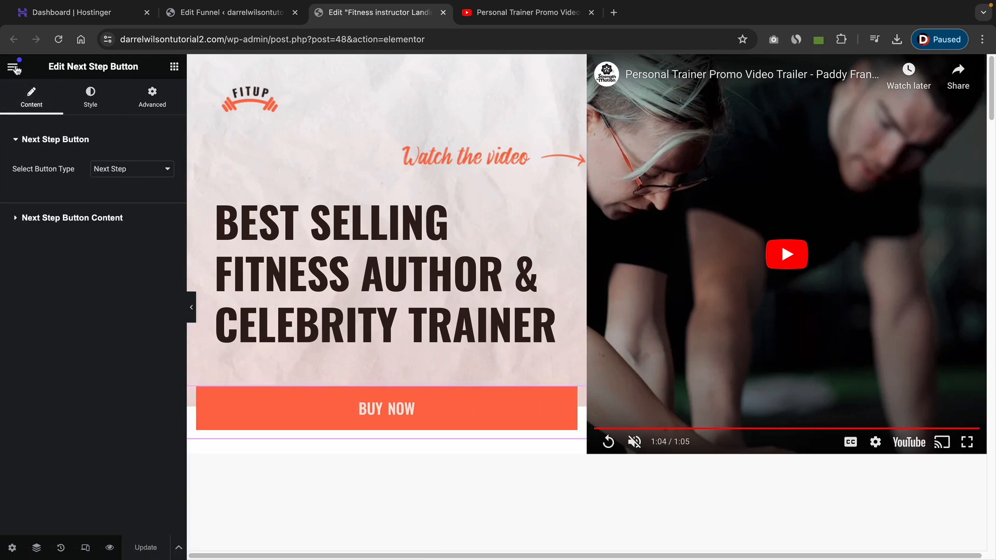
# Exit the Elementor editor to this post and return to the WP Funnels list.
pyautogui.click(16, 69)
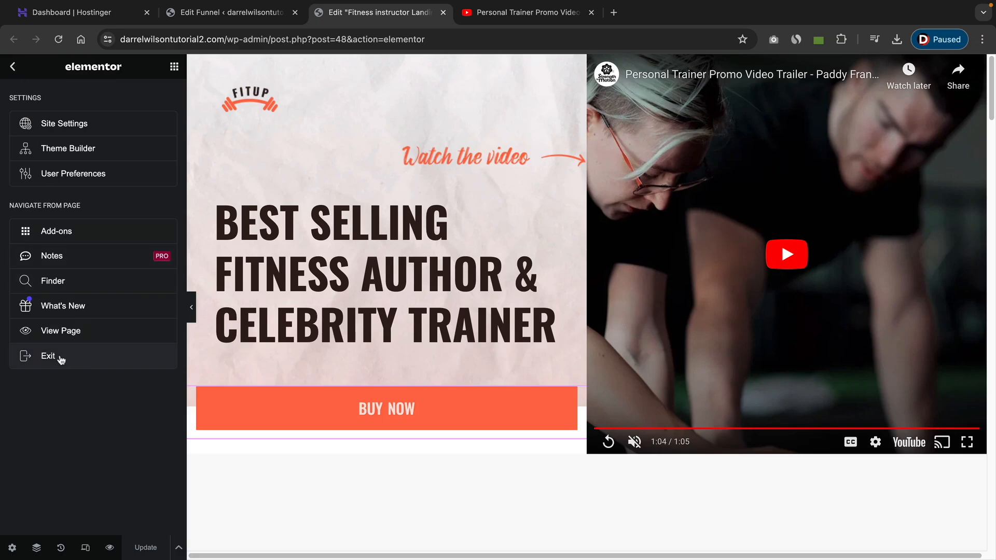
pyautogui.click(60, 358)
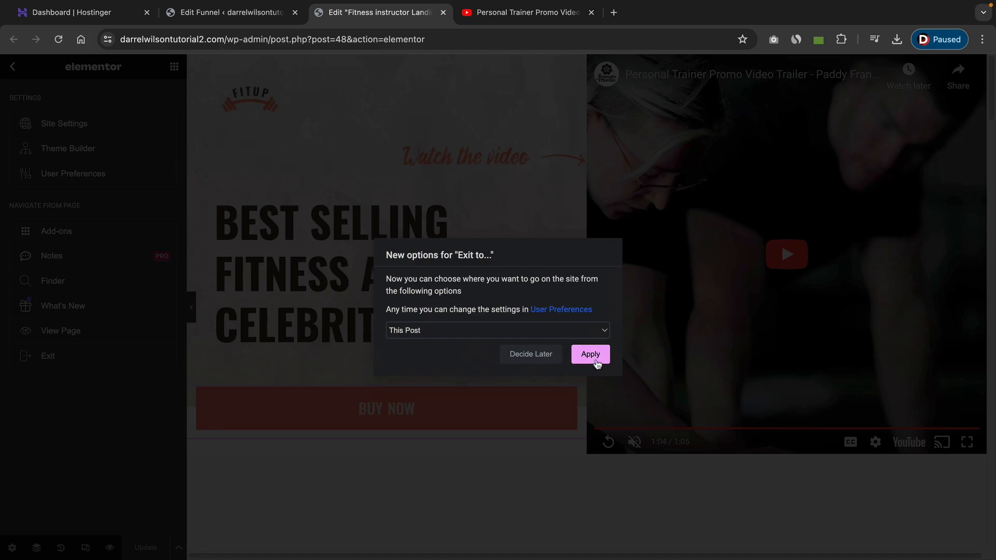
pyautogui.click(591, 354)
pyautogui.click(547, 220)
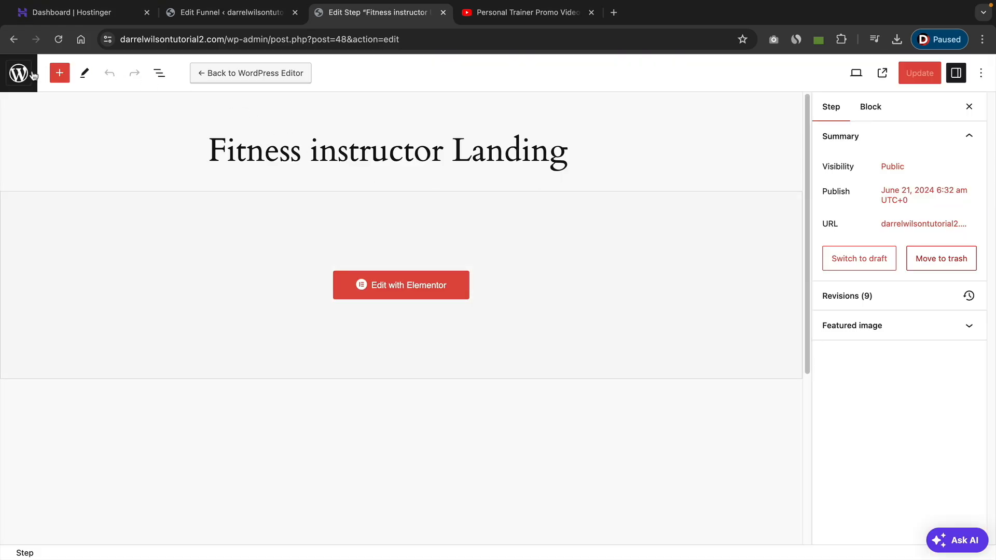
pyautogui.click(22, 76)
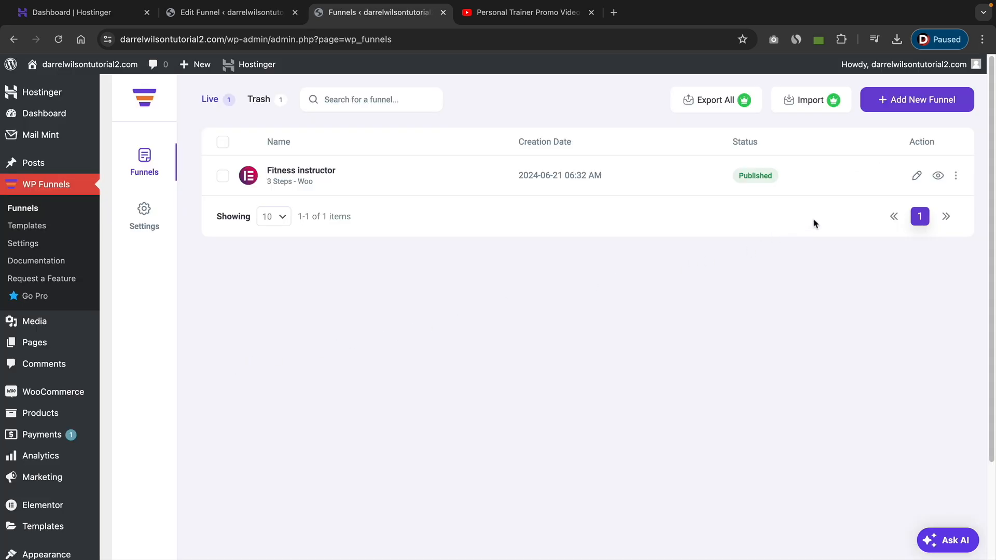
# Open the Fitness instructor funnel and move the Landing step closer to Checkout.
pyautogui.click(917, 178)
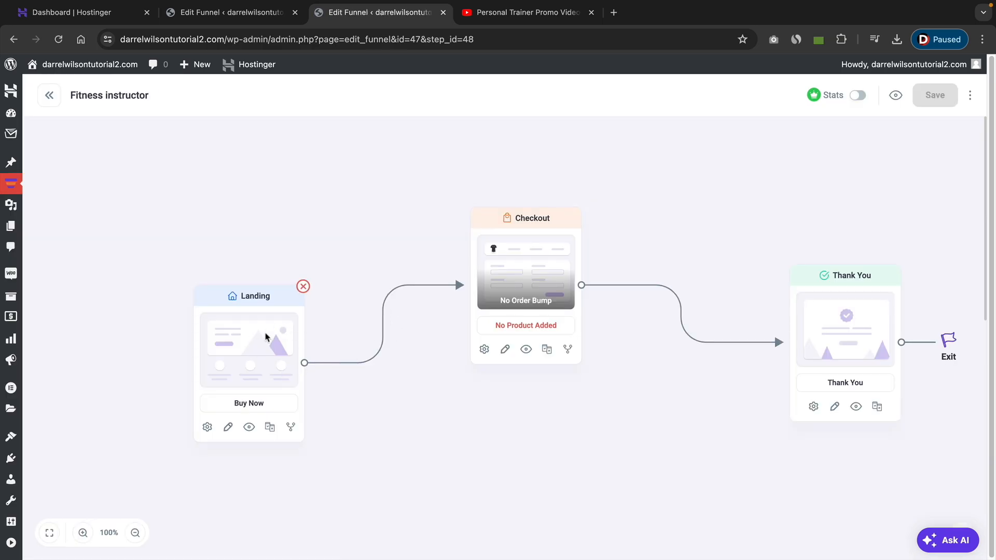
pyautogui.moveTo(253, 347); pyautogui.dragTo(292, 267)
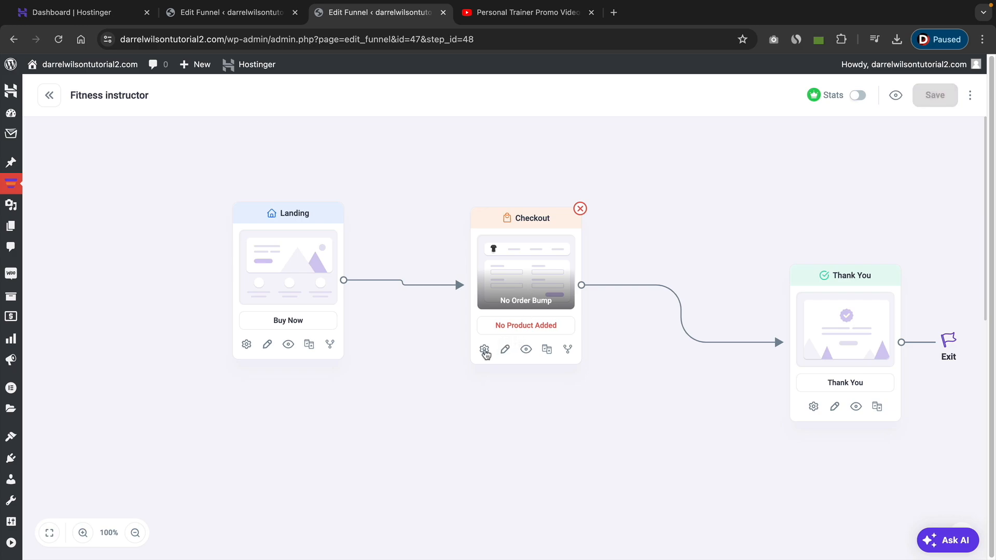
# Open the Checkout step's settings and add the Weight Loss Course product to the funnel products.
pyautogui.click(485, 351)
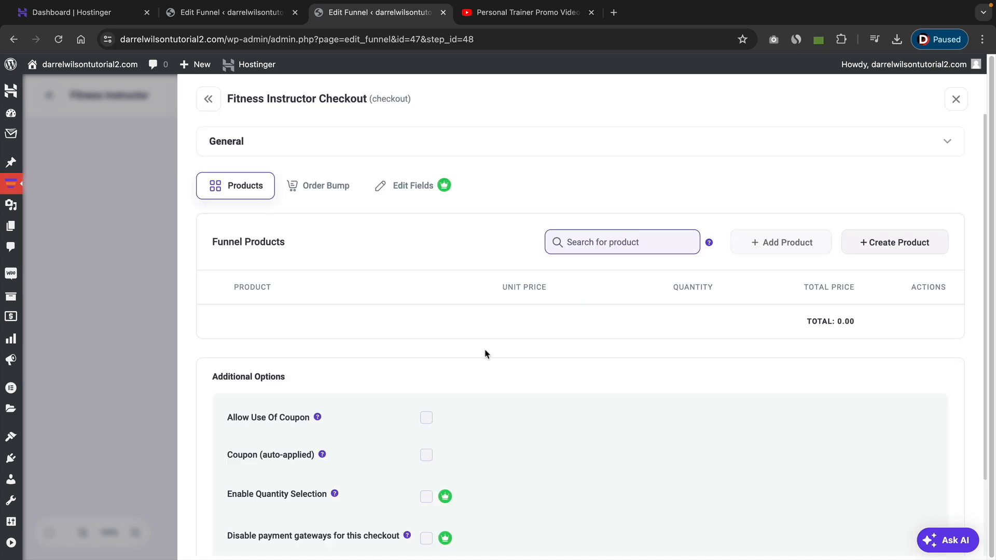
pyautogui.click(602, 244)
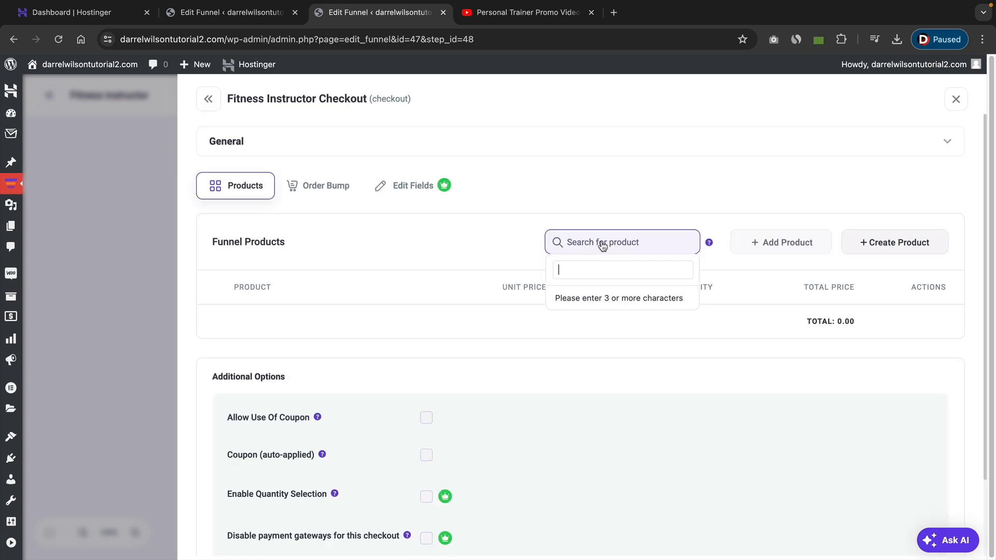
pyautogui.write('weight')
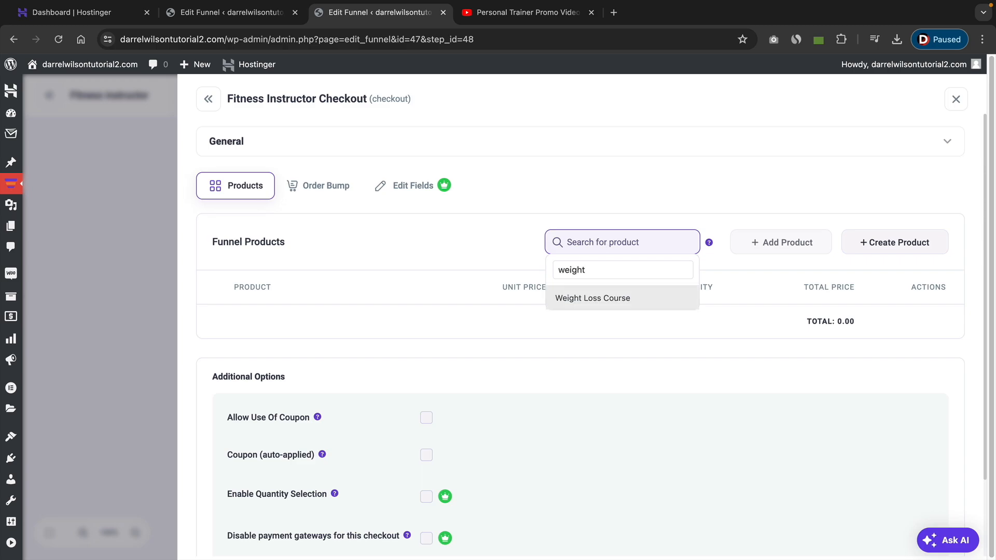
pyautogui.click(595, 300)
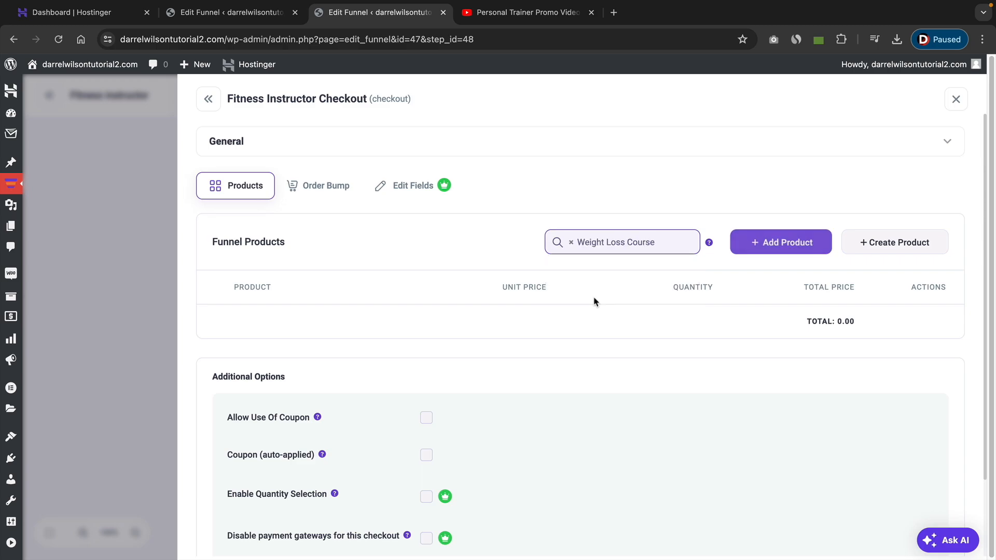
pyautogui.click(764, 245)
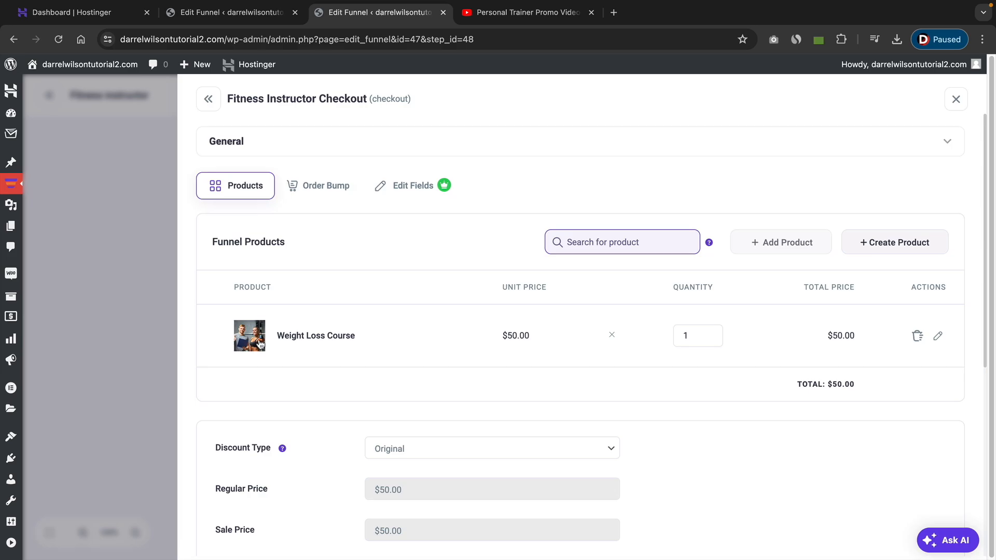
# Review the checkout's additional options for coupons, quantity selection and payment gateways.
pyautogui.scroll(-6, 438, 384)
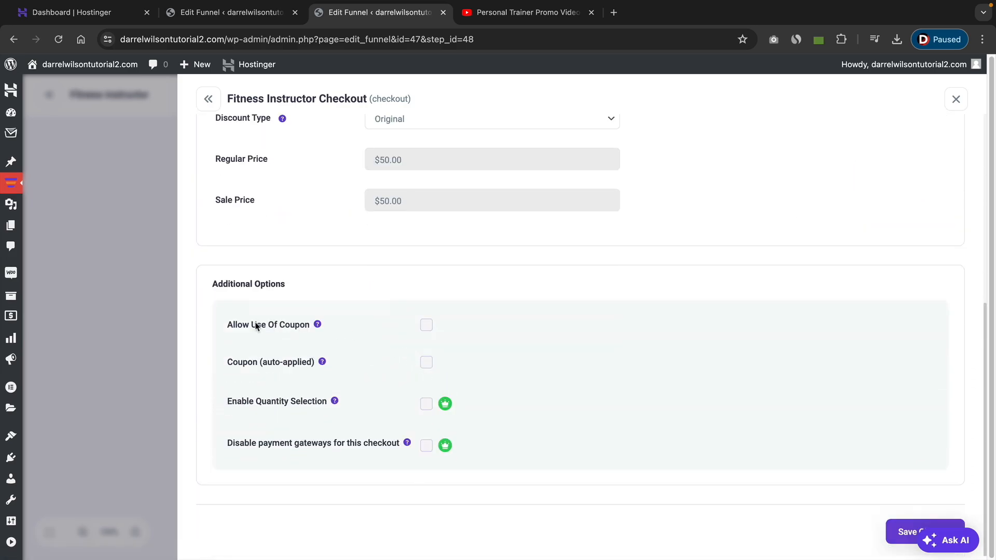
pyautogui.moveTo(239, 363); pyautogui.dragTo(288, 364)
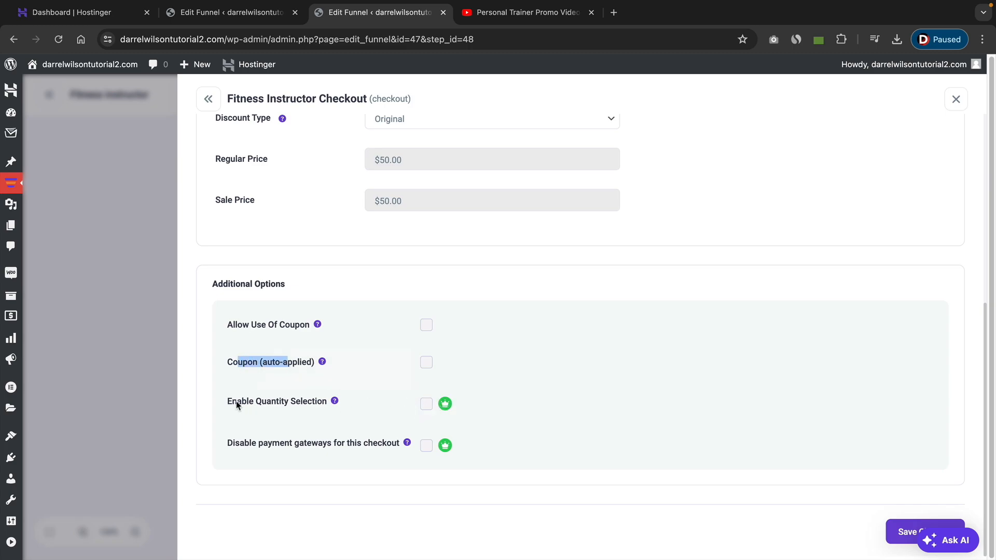
pyautogui.moveTo(236, 405); pyautogui.dragTo(306, 409)
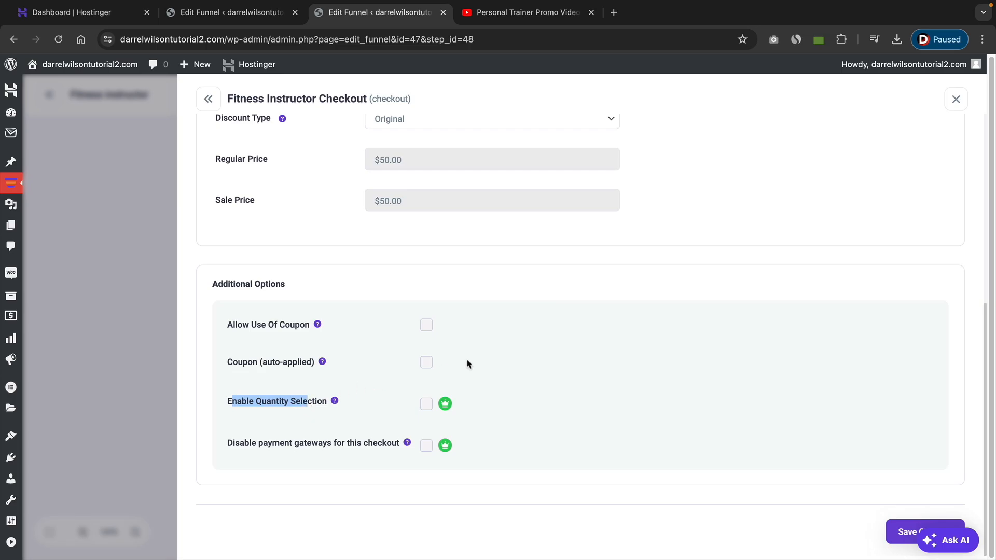
pyautogui.scroll(6, 467, 364)
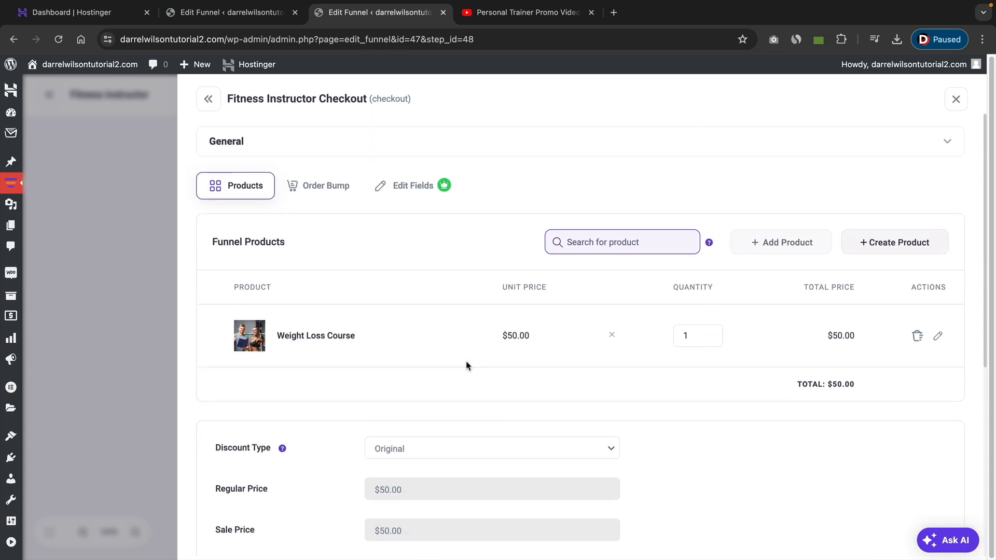
# Add an order bump to the checkout, open it for editing and select the SuperFood Course as its product.
pyautogui.click(330, 189)
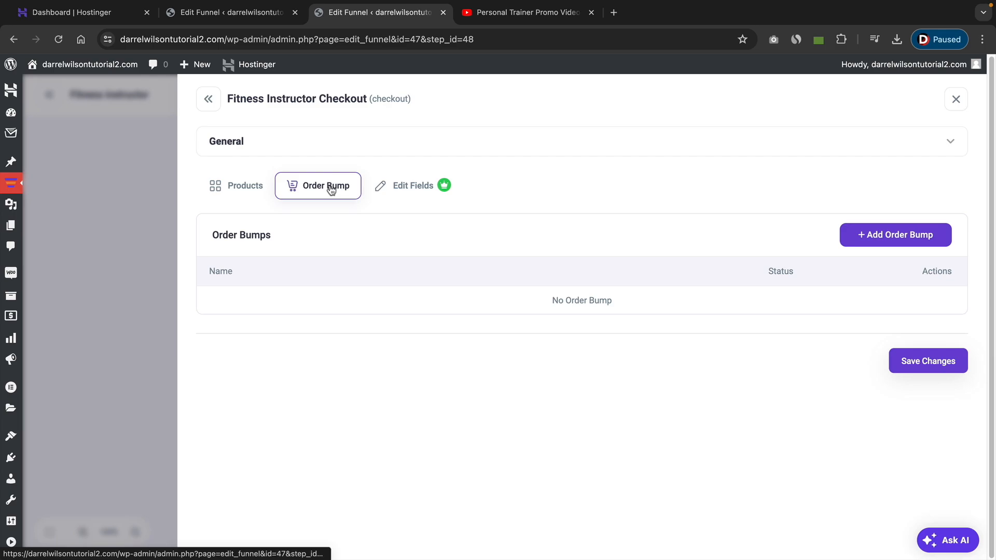
pyautogui.click(890, 238)
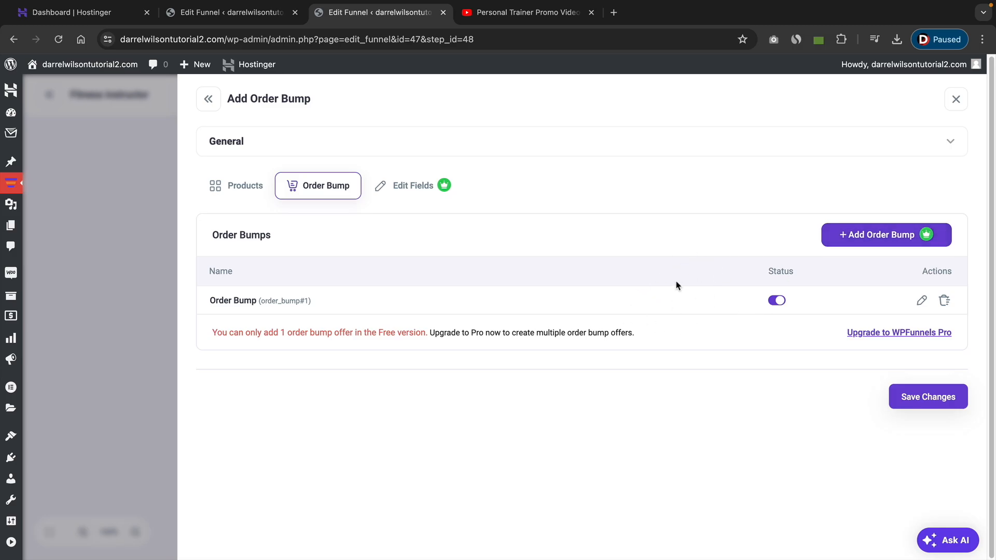
pyautogui.click(922, 301)
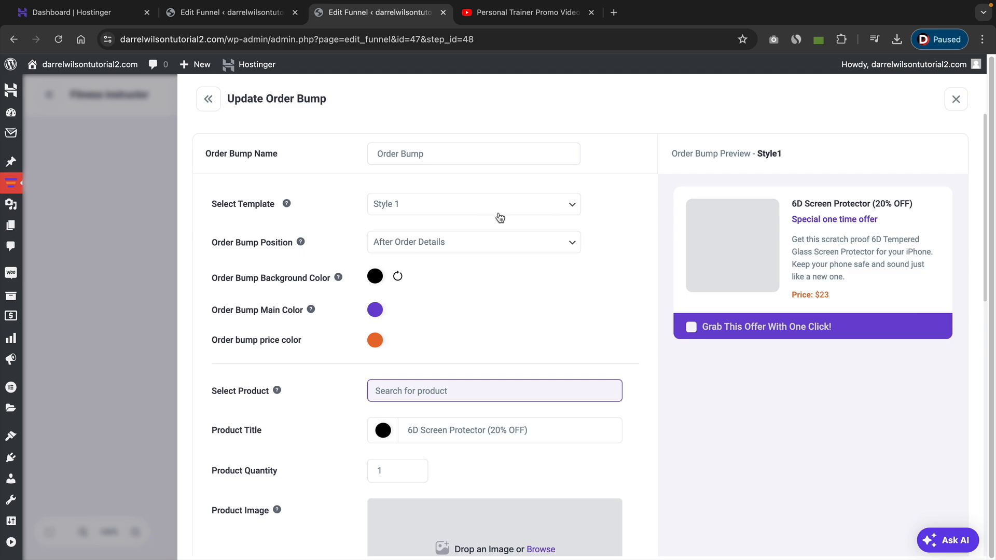
pyautogui.click(421, 396)
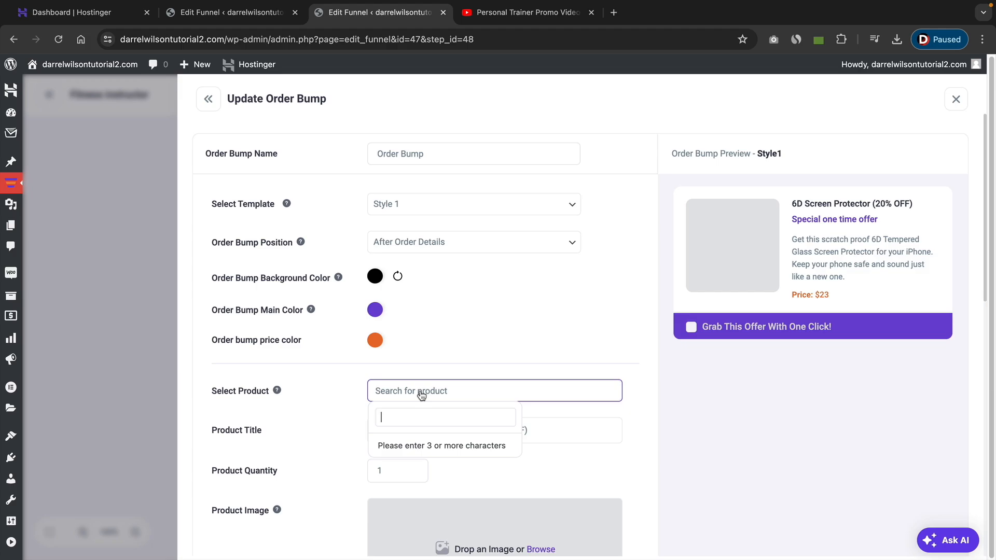
pyautogui.write('sup')
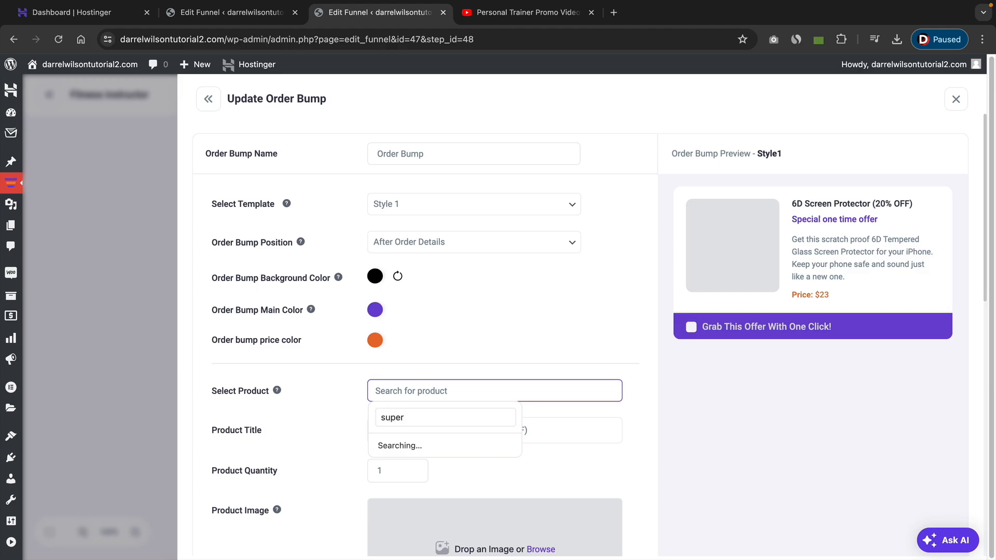
pyautogui.write('er')
pyautogui.click(413, 446)
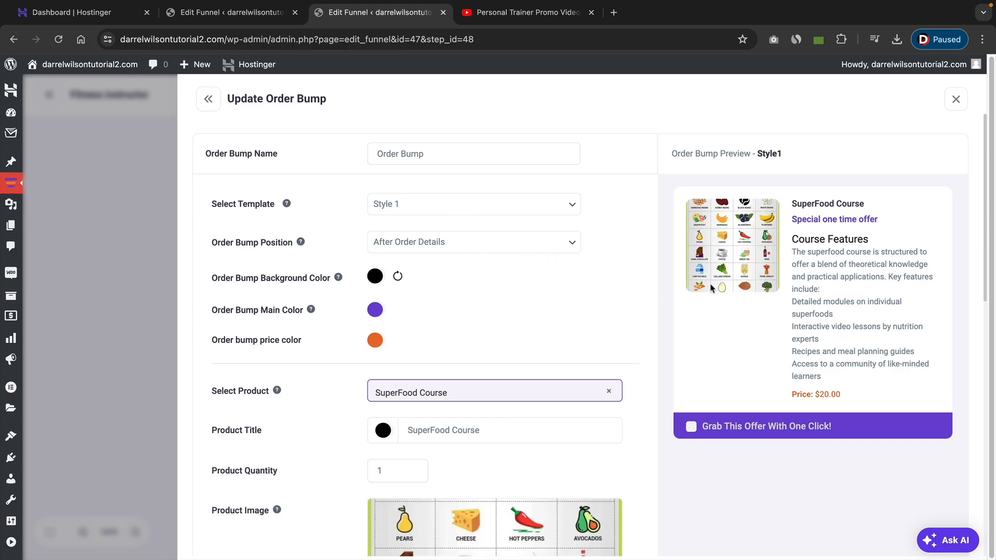
# Preview several order bump templates and settle on Style 2.
pyautogui.click(493, 209)
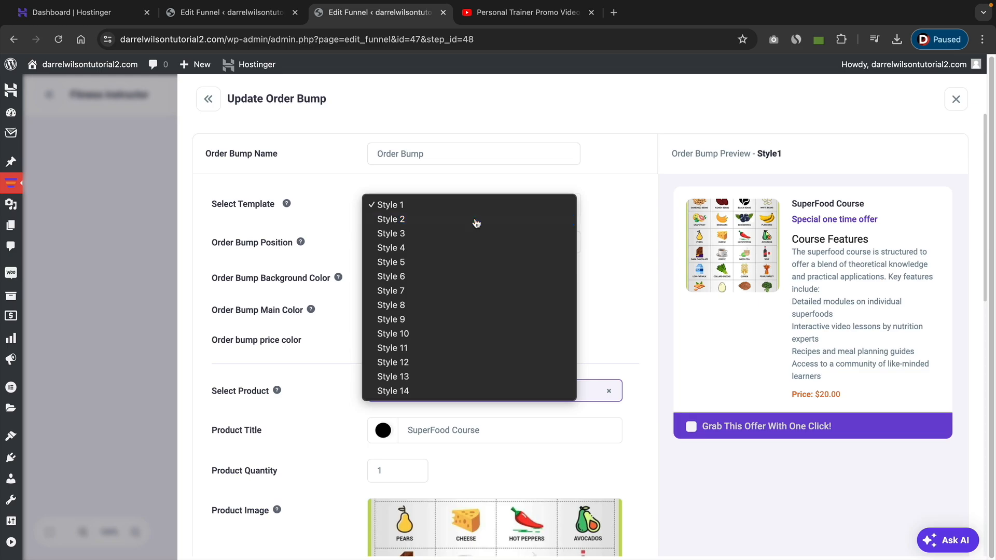
pyautogui.click(476, 220)
pyautogui.click(474, 211)
pyautogui.click(473, 231)
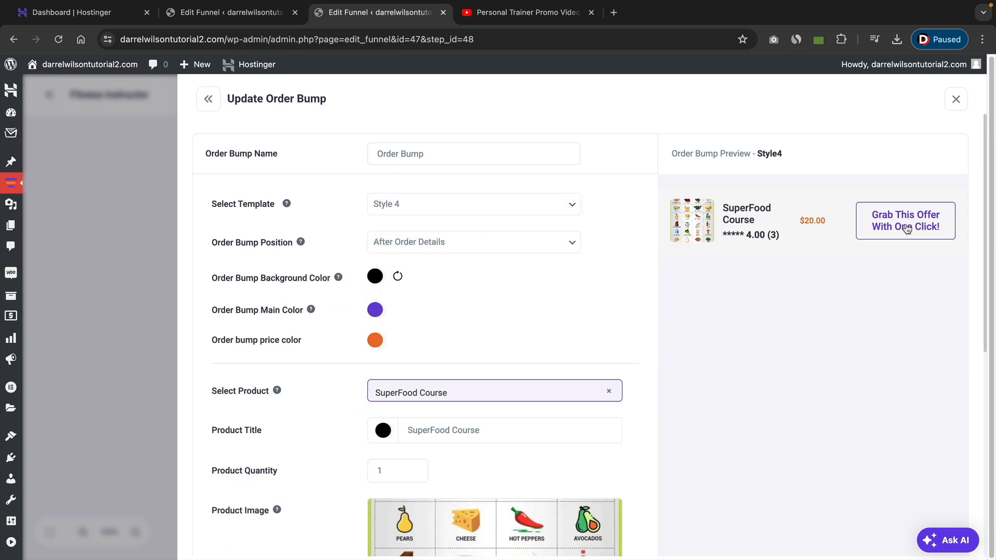
pyautogui.click(496, 210)
pyautogui.click(484, 247)
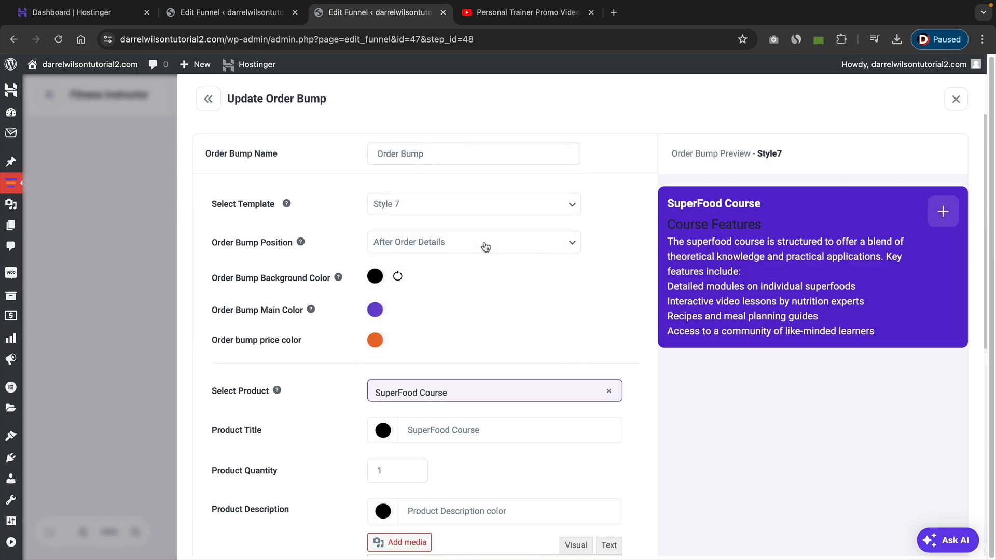
pyautogui.click(478, 213)
pyautogui.click(476, 248)
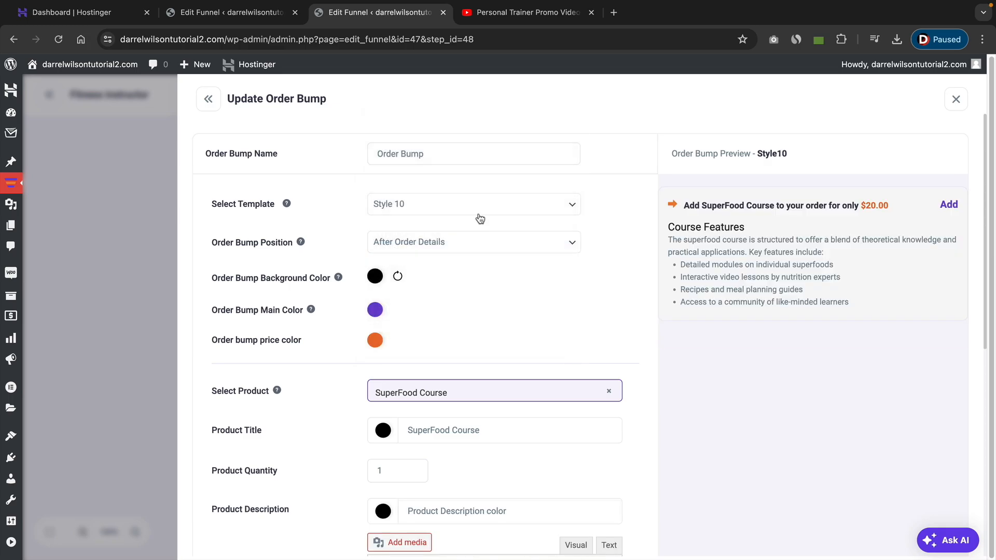
pyautogui.click(516, 210)
pyautogui.click(503, 246)
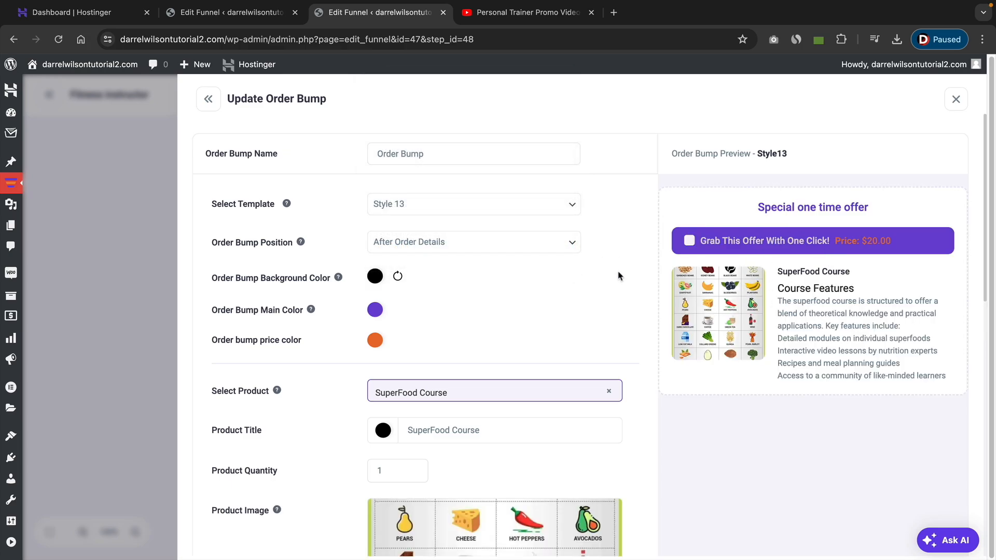
pyautogui.click(477, 209)
pyautogui.click(471, 192)
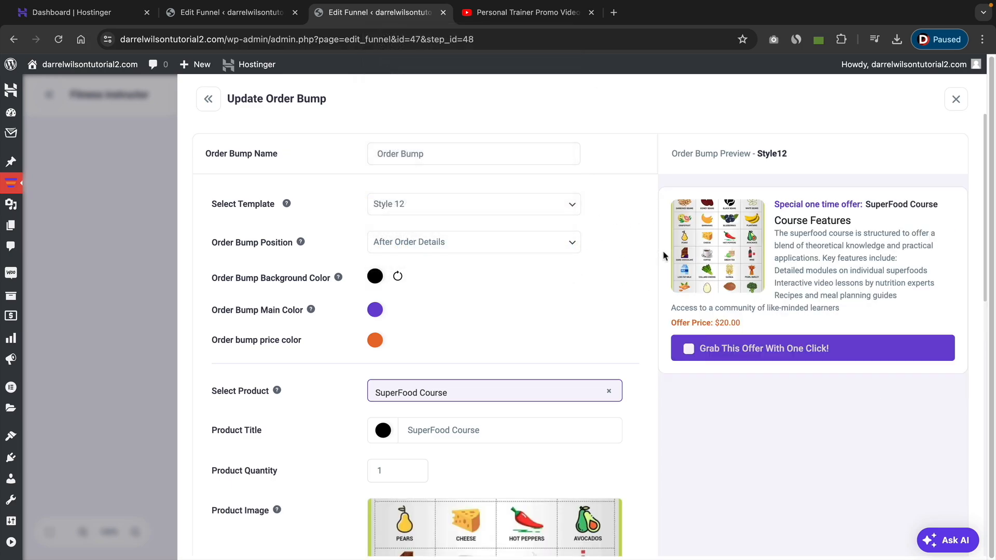
pyautogui.click(506, 206)
pyautogui.click(487, 47)
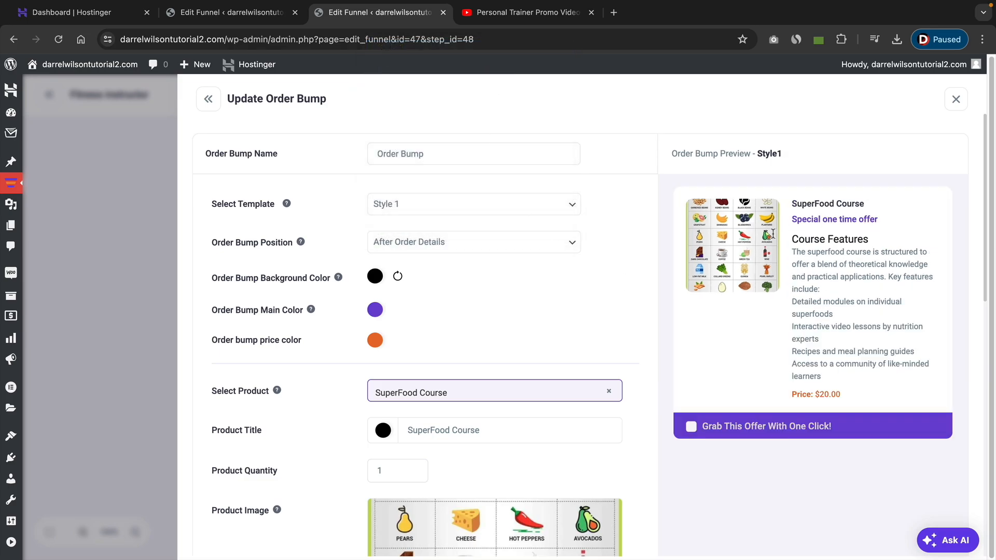
pyautogui.click(525, 205)
pyautogui.click(520, 220)
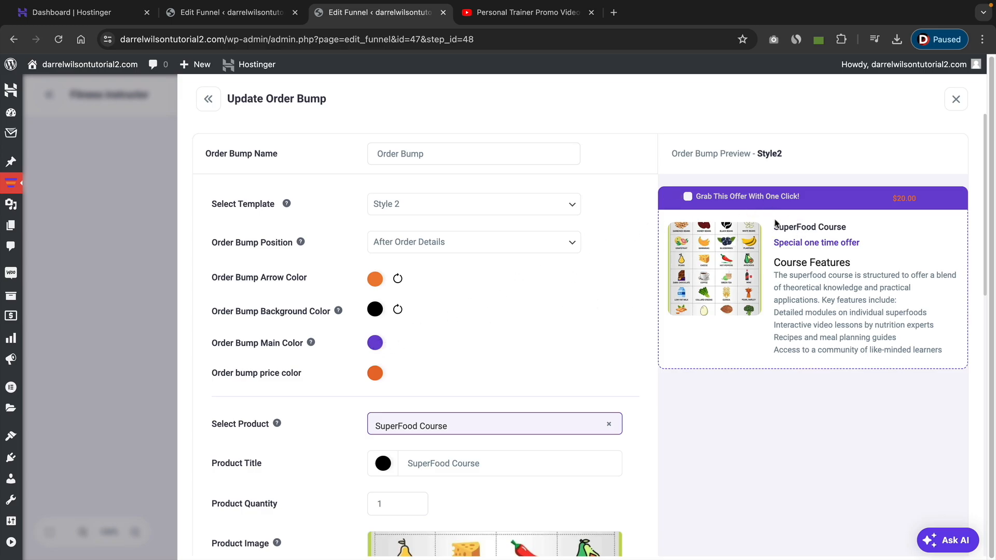
pyautogui.click(374, 345)
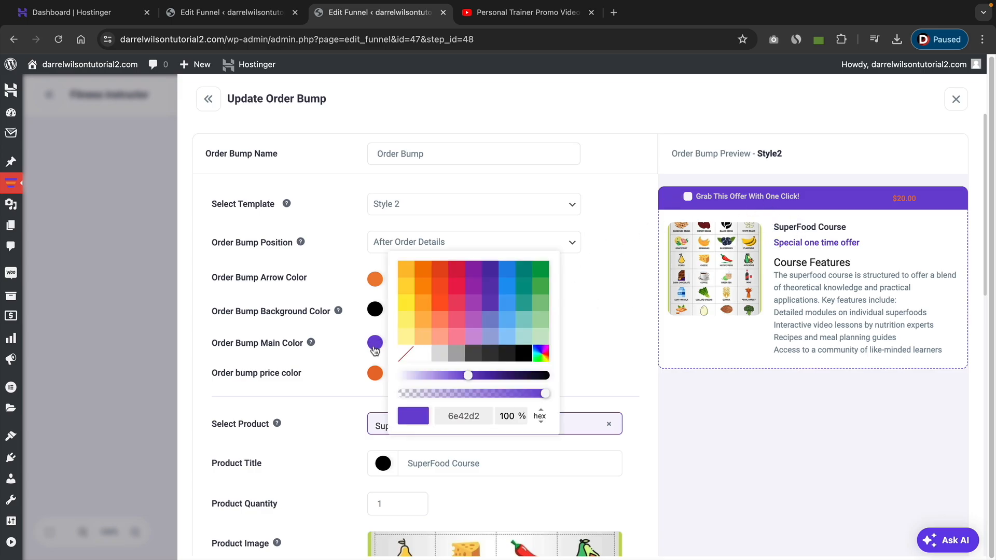
pyautogui.click(375, 375)
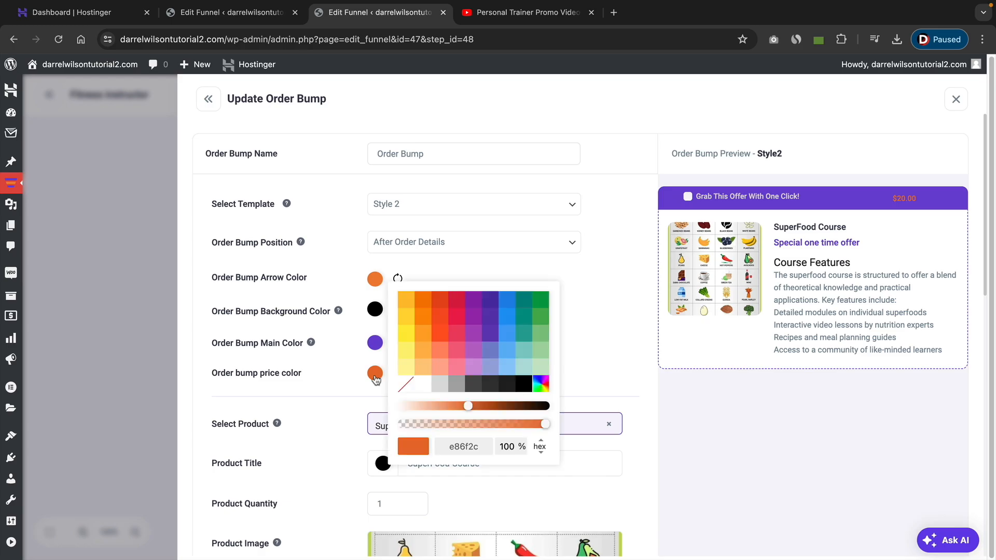
pyautogui.doubleClick(463, 447)
pyautogui.click(594, 346)
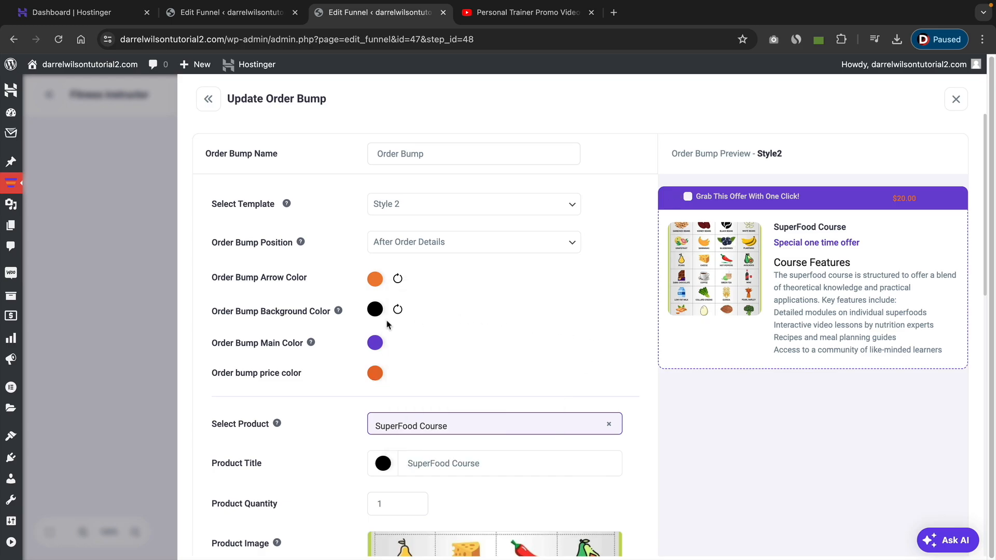
pyautogui.click(375, 346)
pyautogui.doubleClick(469, 418)
pyautogui.rightClick(466, 417)
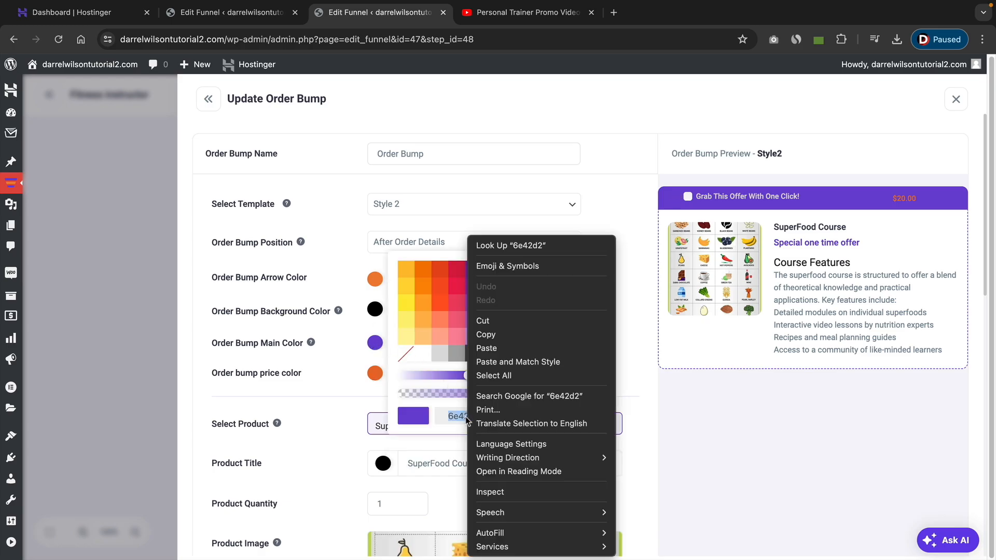
pyautogui.click(492, 349)
pyautogui.click(610, 349)
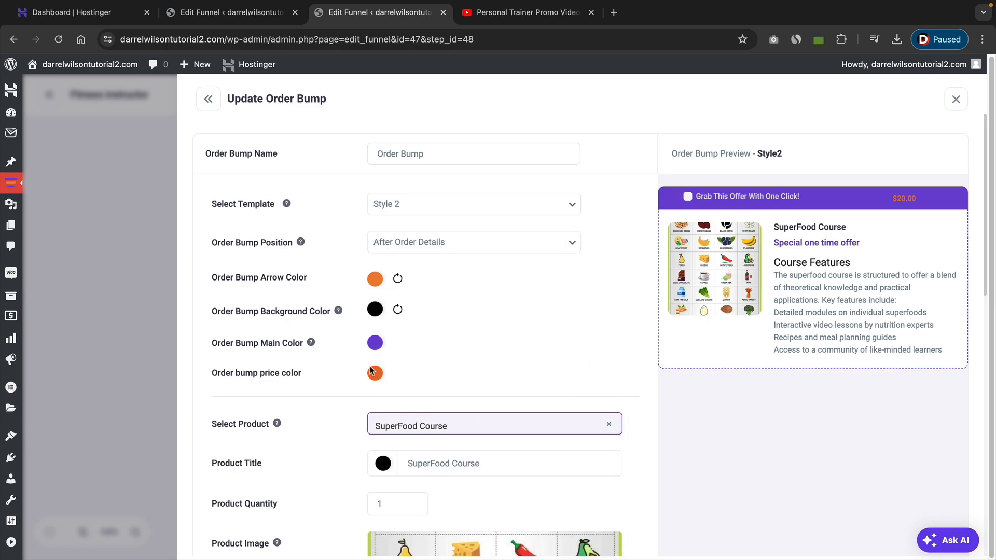
# Copy the order bump price colour e86f2c and apply it as the order bump main colour.
pyautogui.click(376, 375)
pyautogui.doubleClick(466, 447)
pyautogui.rightClick(466, 446)
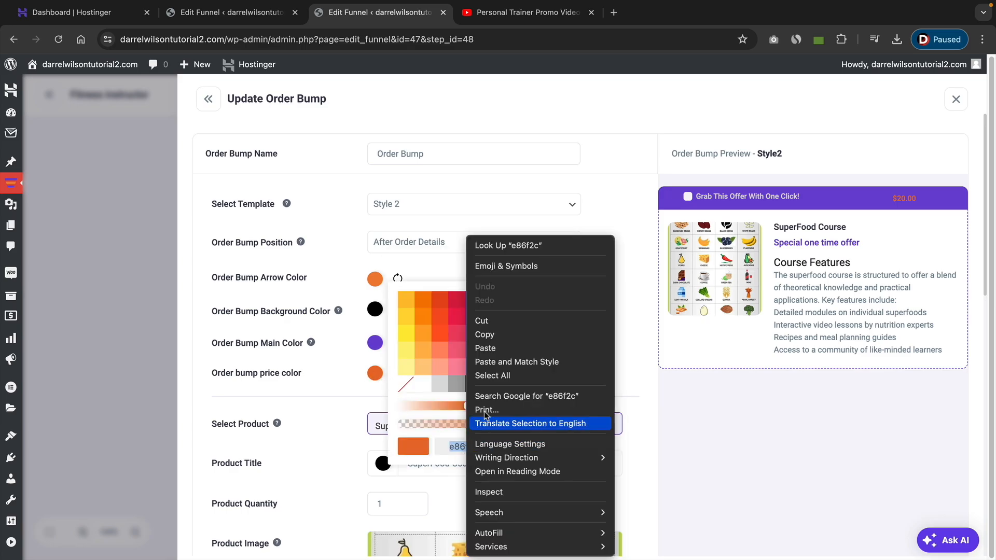
pyautogui.click(500, 334)
pyautogui.click(585, 343)
pyautogui.click(374, 343)
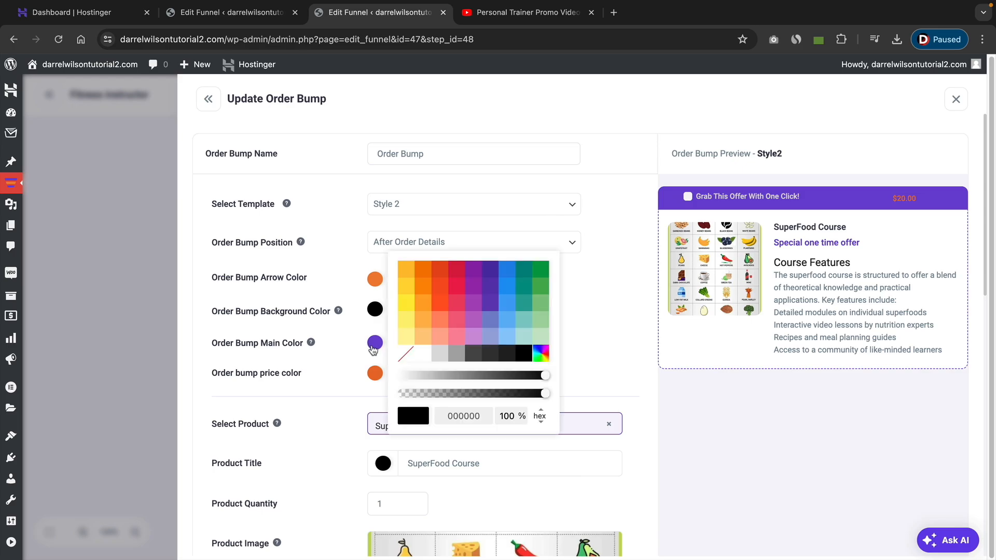
pyautogui.doubleClick(460, 418)
pyautogui.rightClick(460, 418)
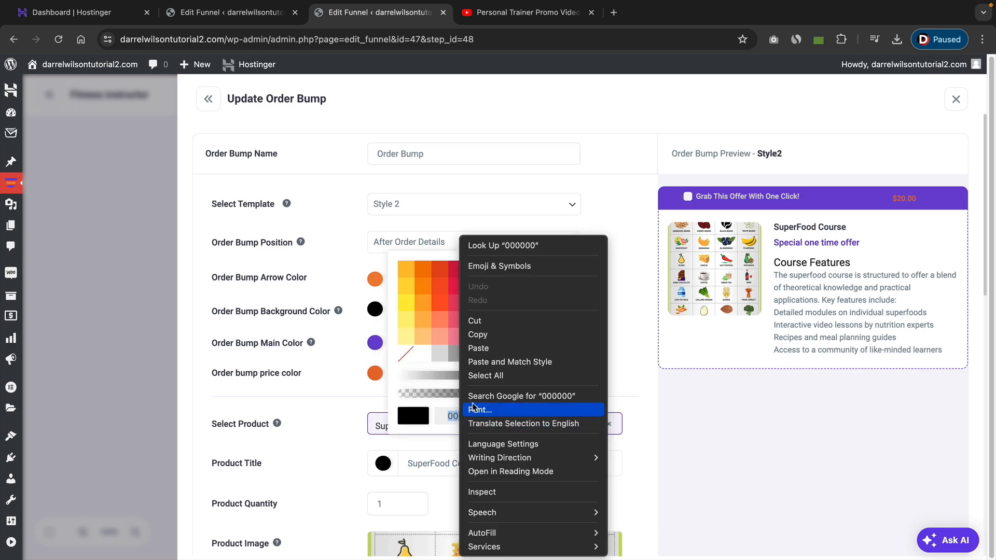
pyautogui.click(480, 347)
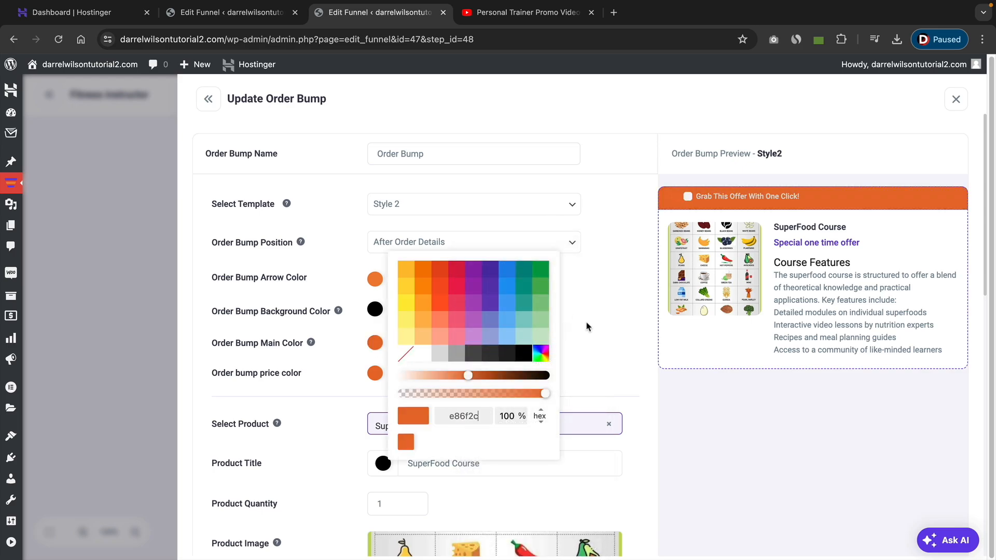
pyautogui.click(625, 336)
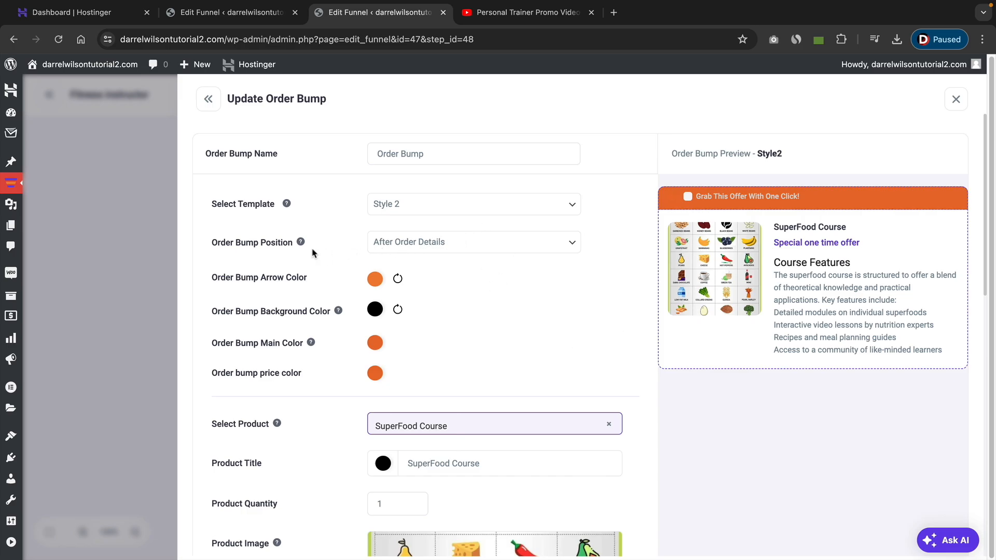
# Review the available order bump position options.
pyautogui.click(444, 245)
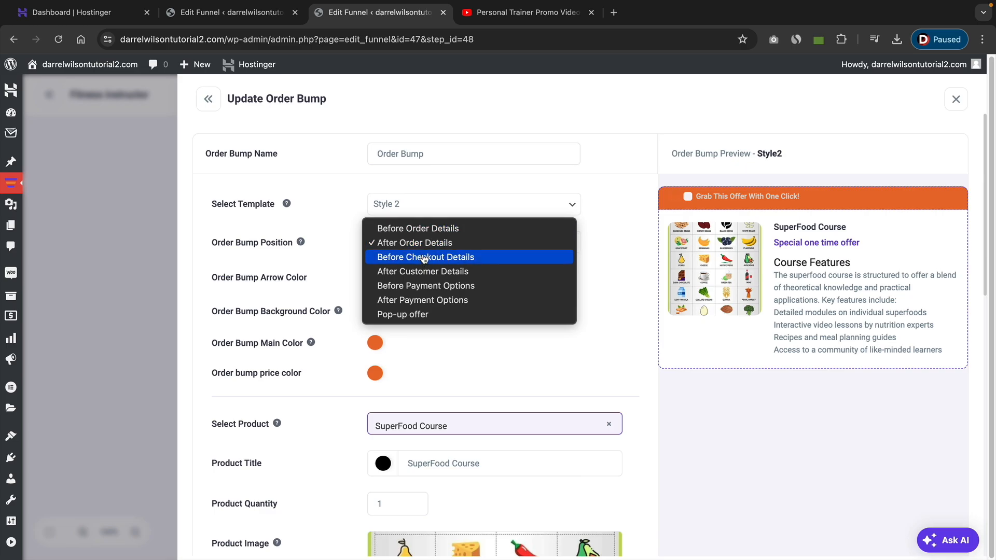
pyautogui.click(422, 242)
pyautogui.click(437, 241)
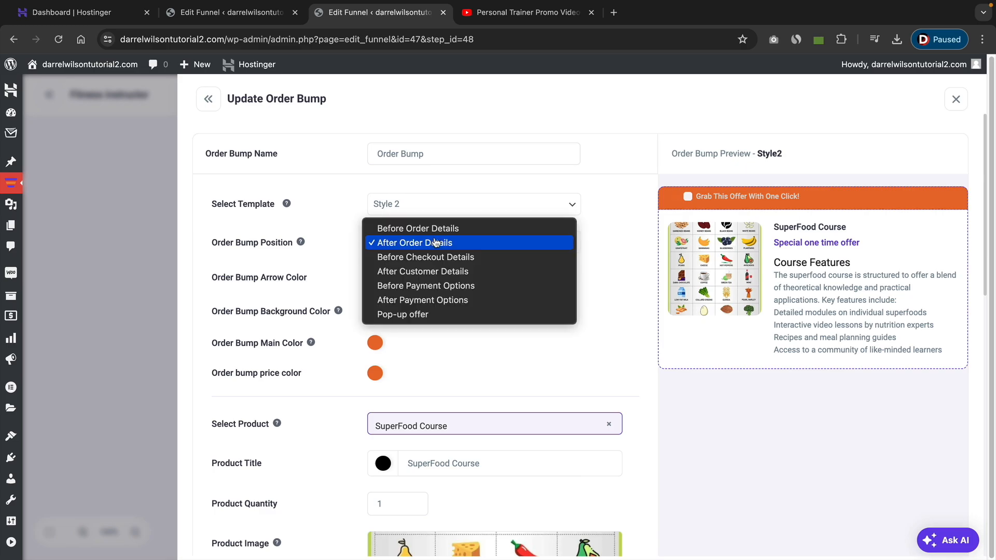
pyautogui.click(436, 243)
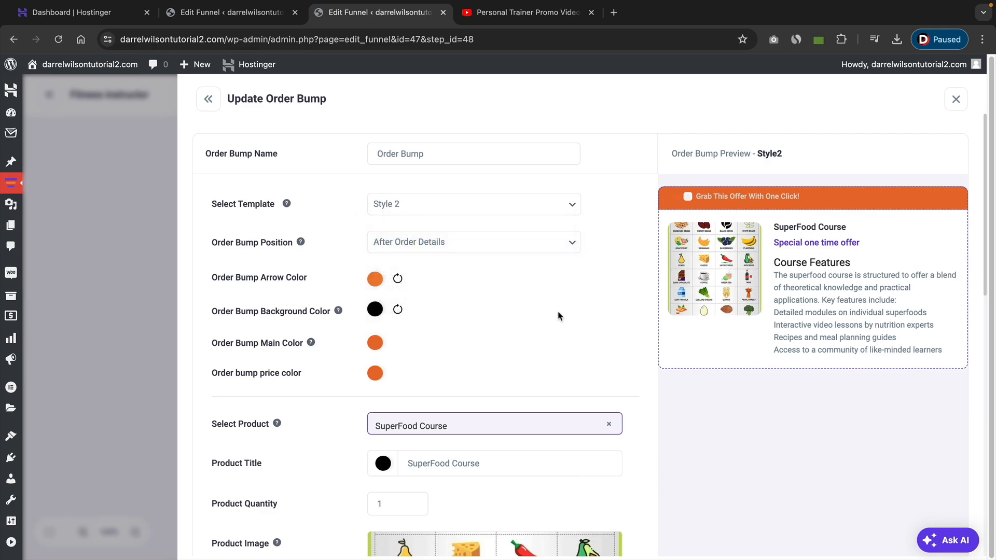
# Set the order bump's discount type to Percentage.
pyautogui.scroll(-5, 458, 331)
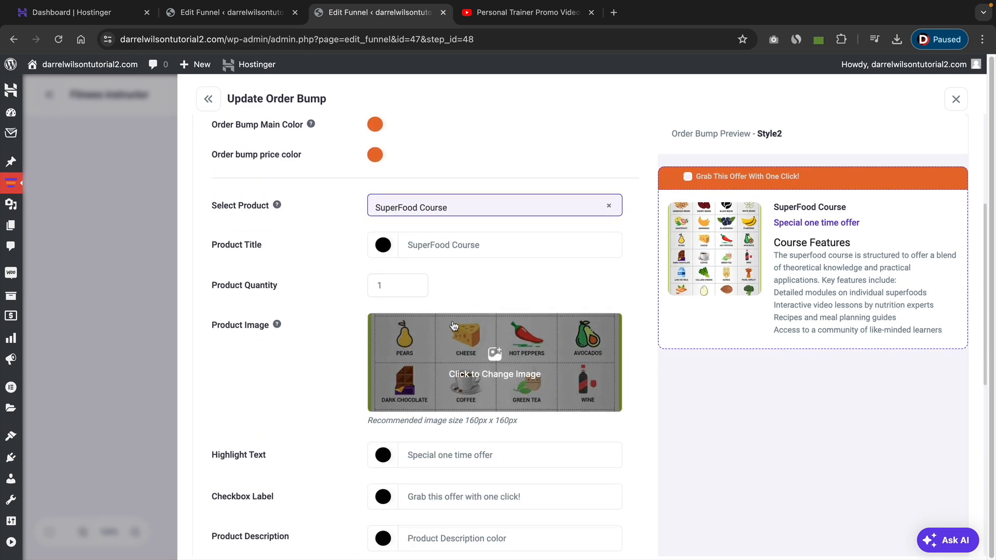
pyautogui.scroll(-5, 453, 325)
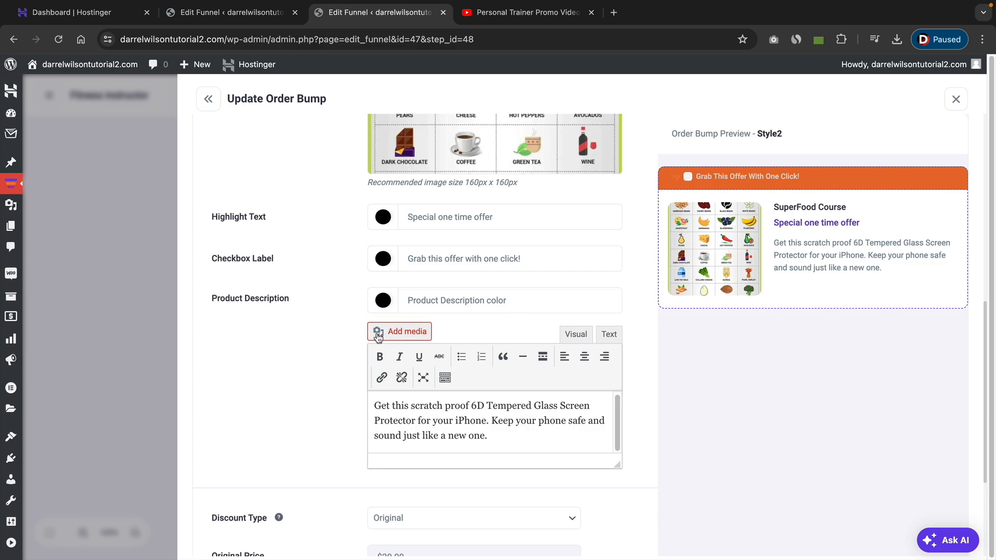
pyautogui.tripleClick(227, 297)
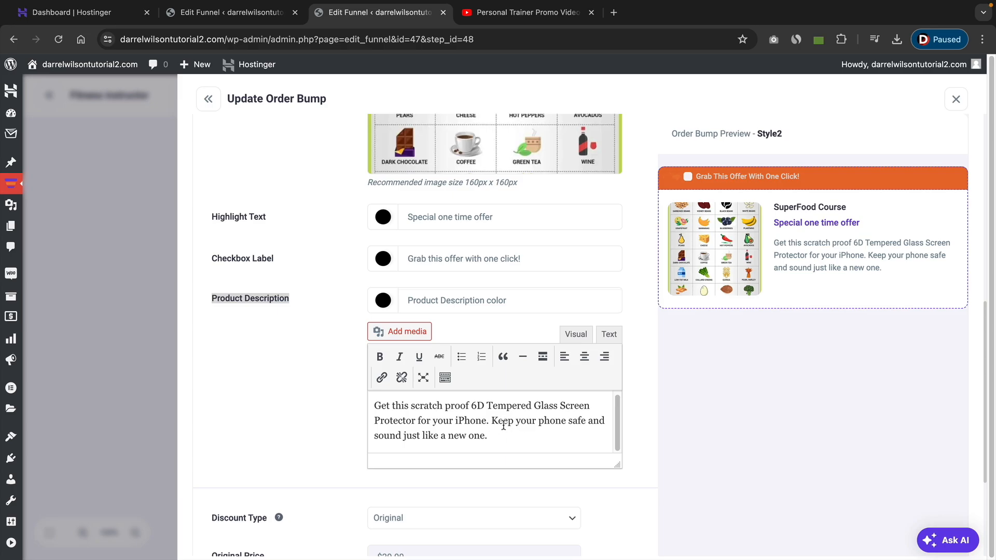
pyautogui.scroll(-3, 512, 427)
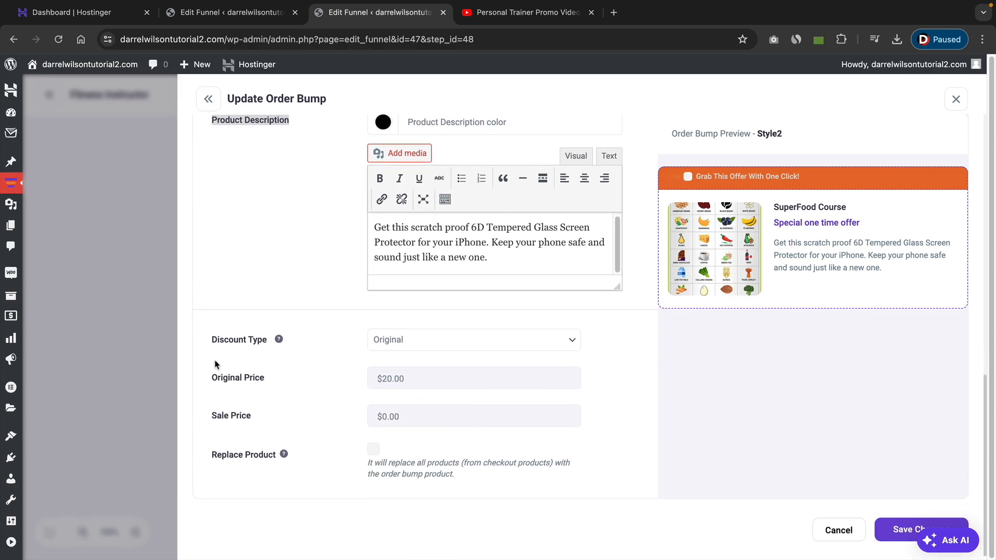
pyautogui.click(443, 342)
pyautogui.click(442, 355)
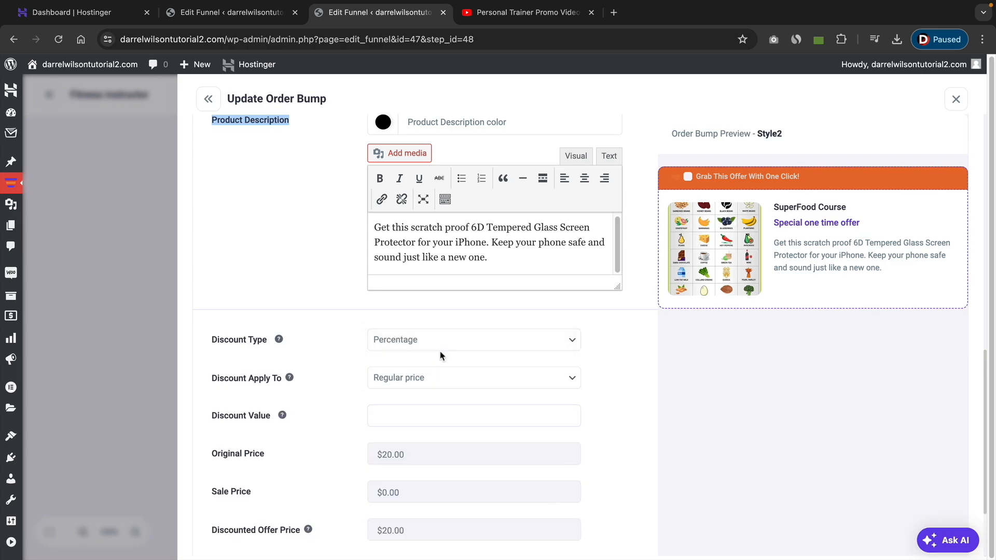
# Enter a discount value of 10 and save the order bump changes.
pyautogui.scroll(-2, 450, 345)
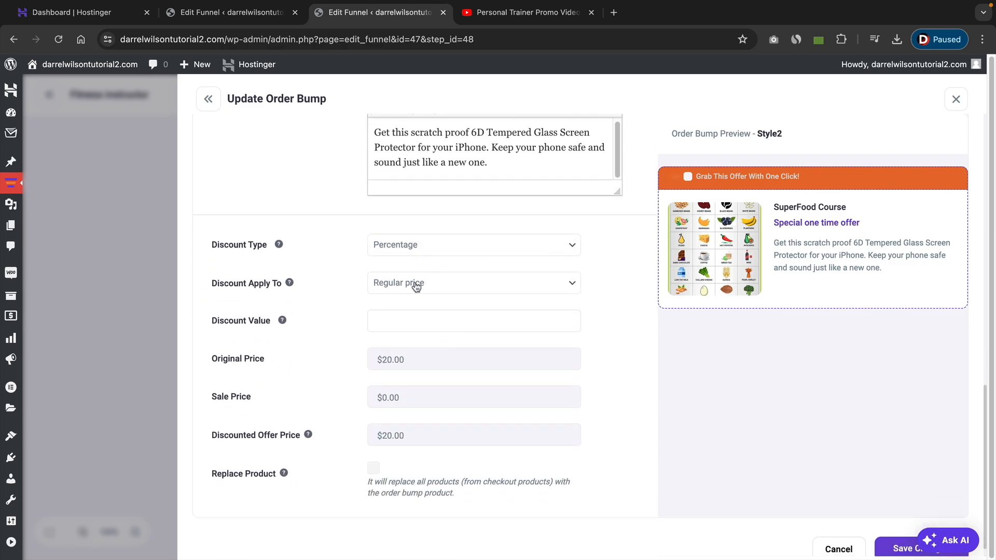
pyautogui.click(441, 322)
pyautogui.scroll(-1, 441, 325)
pyautogui.click(623, 371)
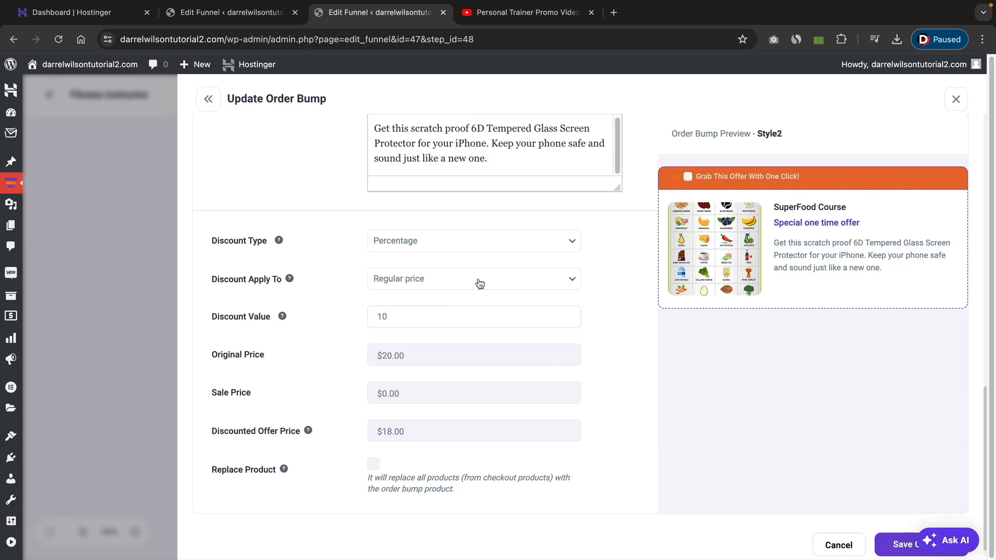
pyautogui.scroll(10, 642, 364)
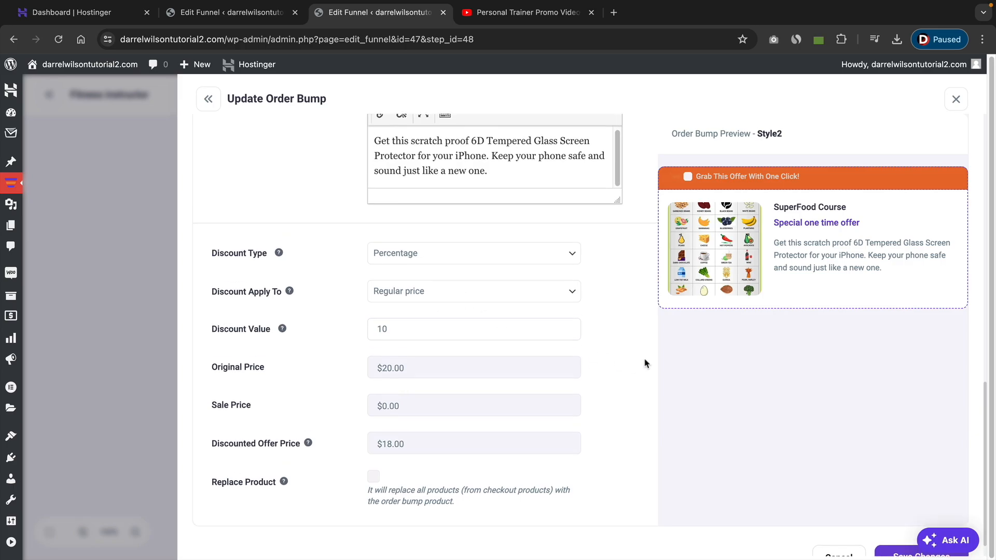
pyautogui.scroll(-10, 641, 364)
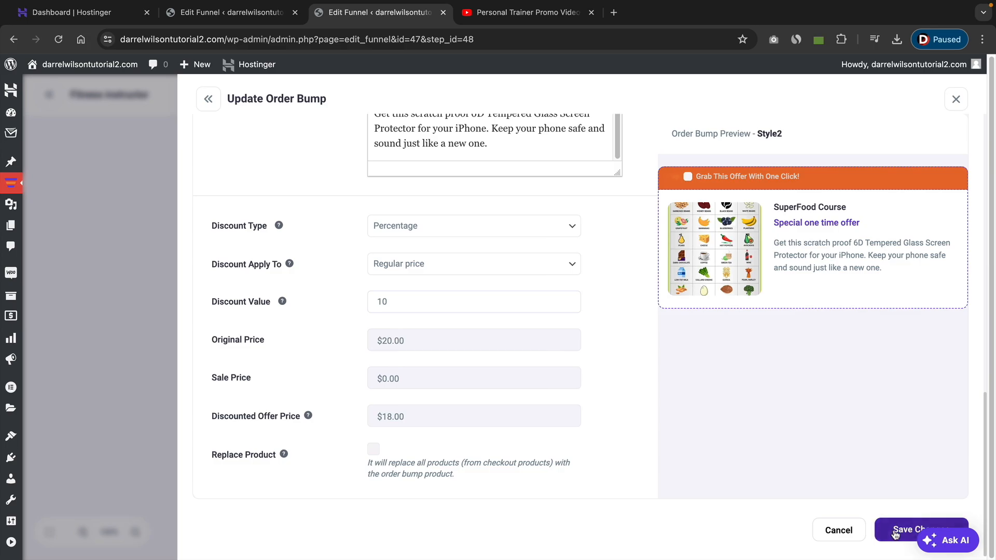
pyautogui.click(895, 534)
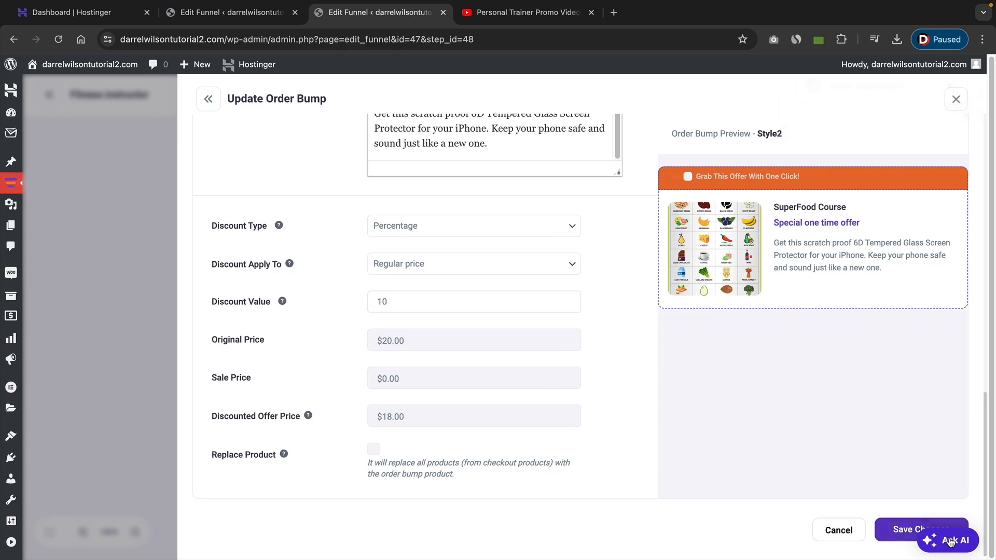
# Return to the checkout step settings, review its products and order bump list, and close the settings.
pyautogui.scroll(10, 741, 431)
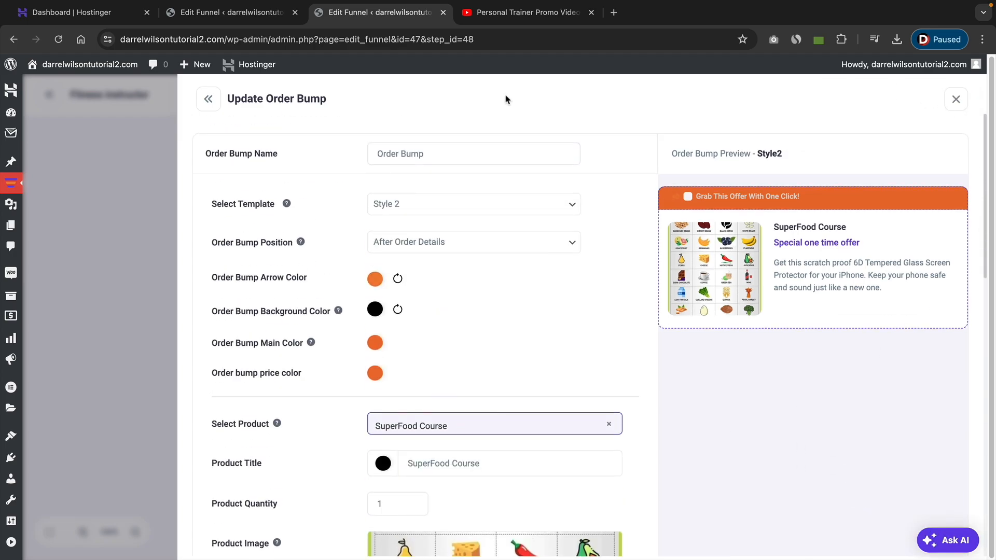
pyautogui.click(209, 101)
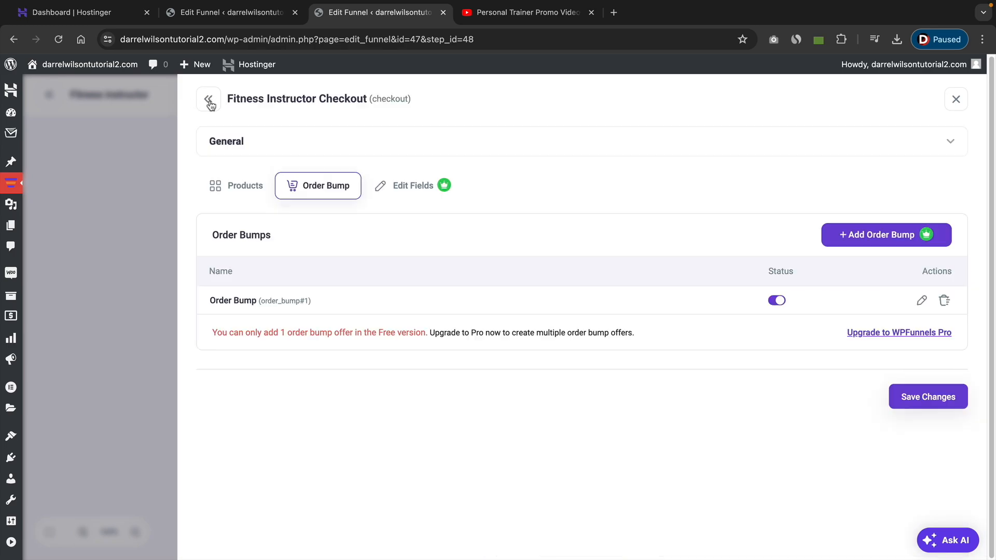
pyautogui.click(249, 195)
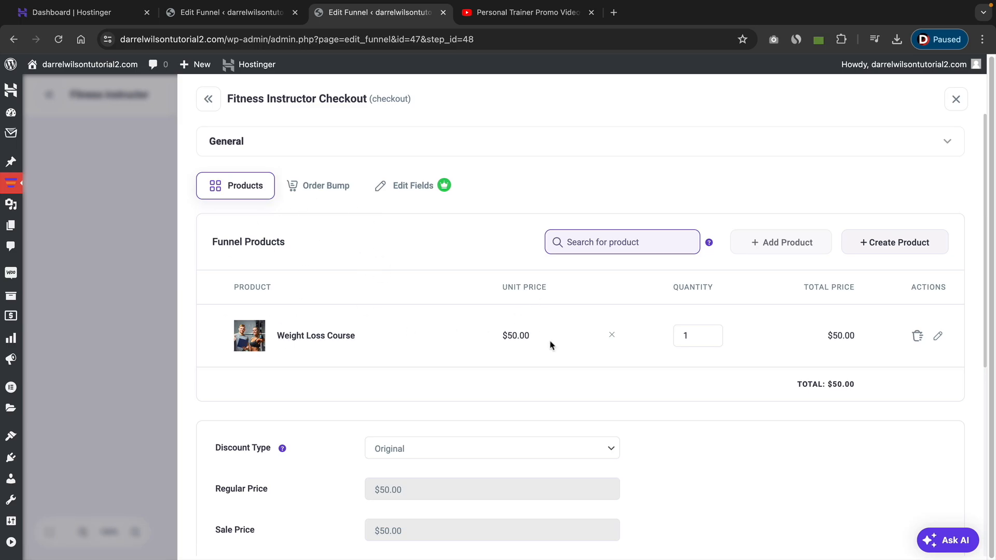
pyautogui.scroll(-6, 524, 353)
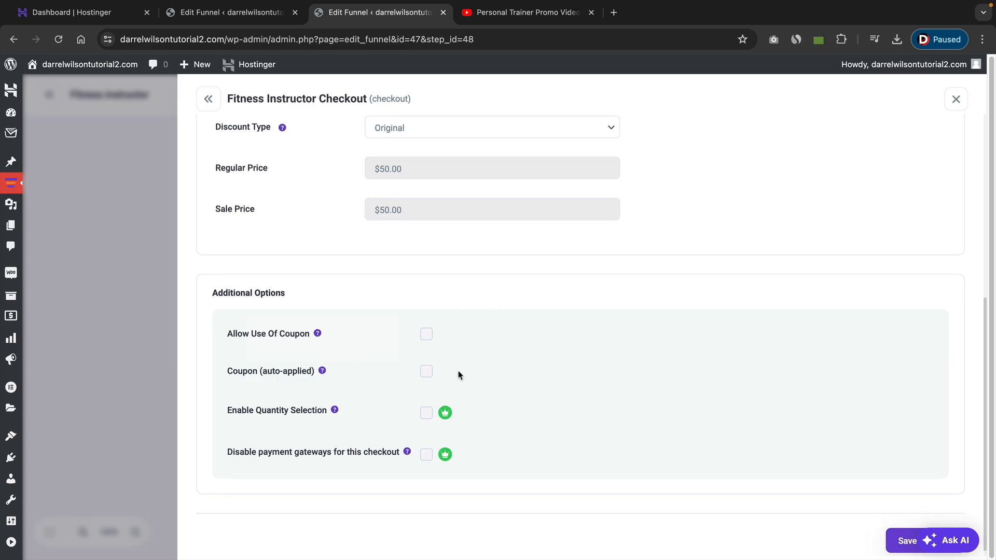
pyautogui.scroll(6, 459, 374)
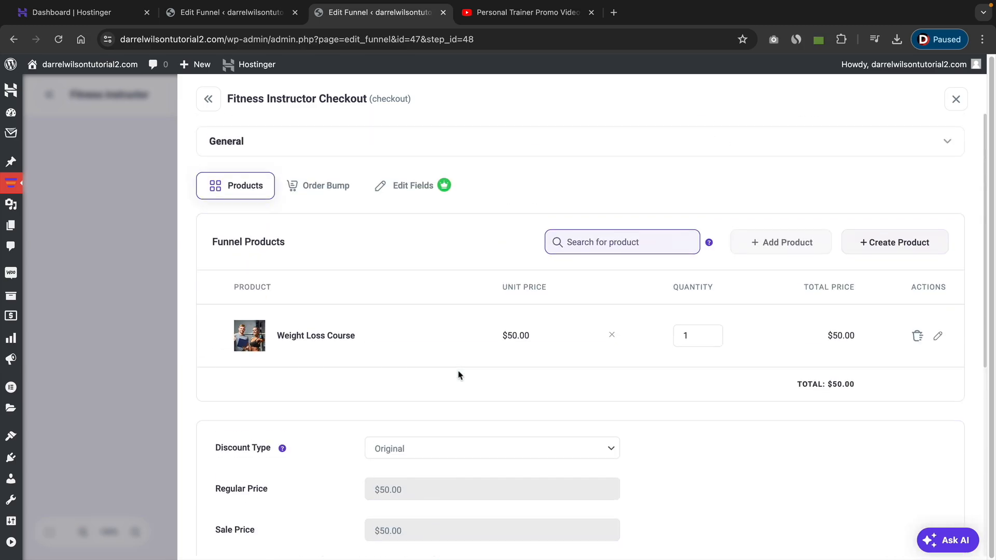
pyautogui.click(330, 187)
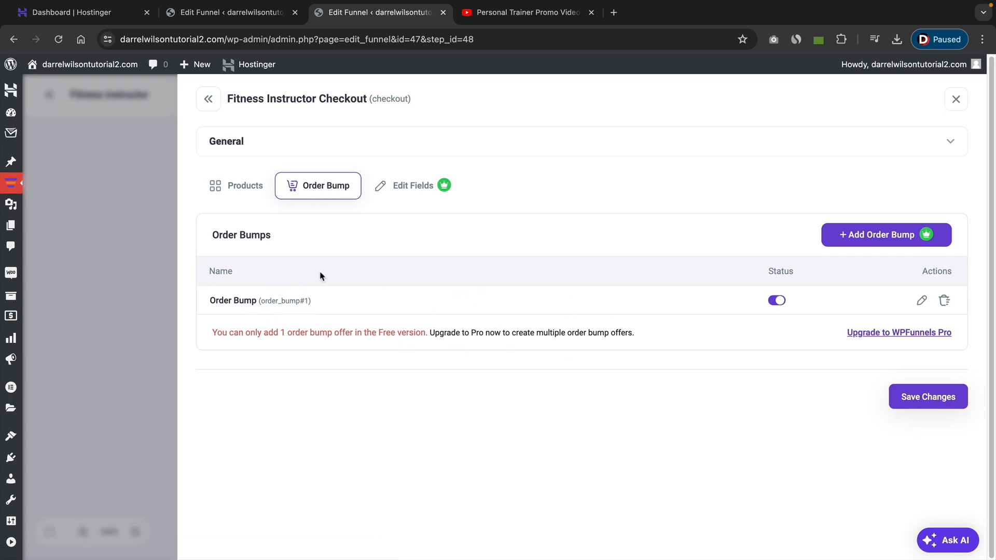
pyautogui.click(956, 101)
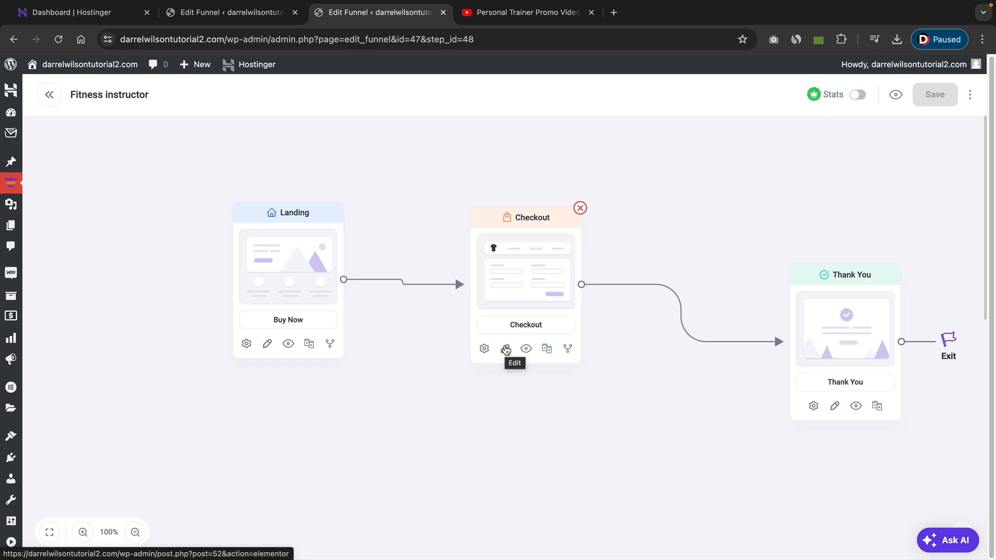
# Open the checkout page in Elementor and inspect the funnel checkout widget's order bump settings.
pyautogui.click(506, 349)
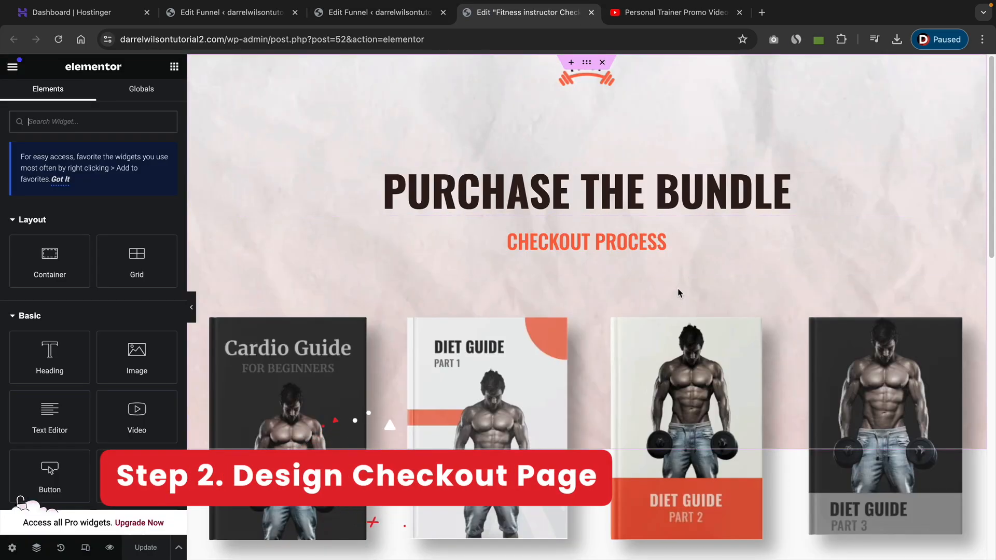
pyautogui.scroll(-1, 670, 277)
pyautogui.scroll(-10, 631, 234)
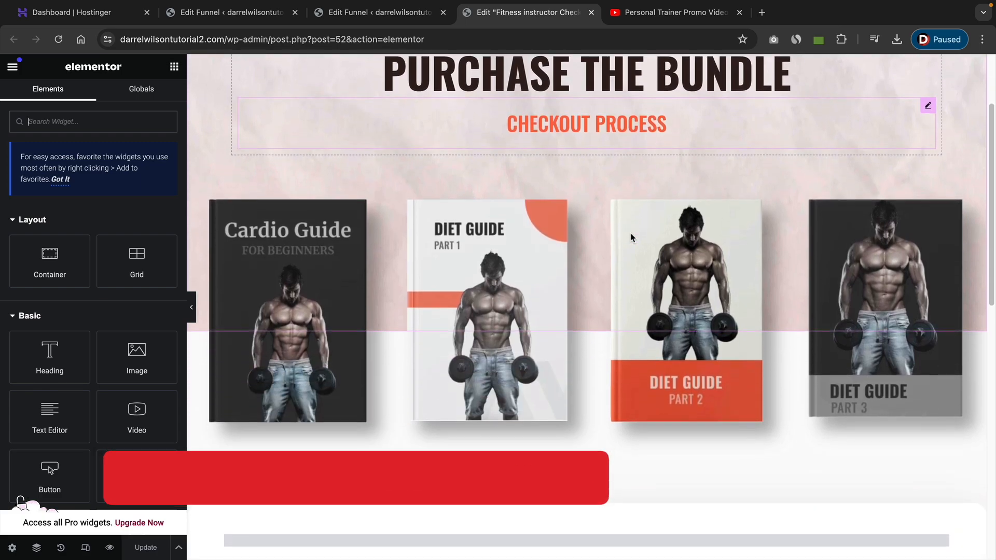
pyautogui.scroll(-2, 631, 234)
pyautogui.scroll(4, 596, 278)
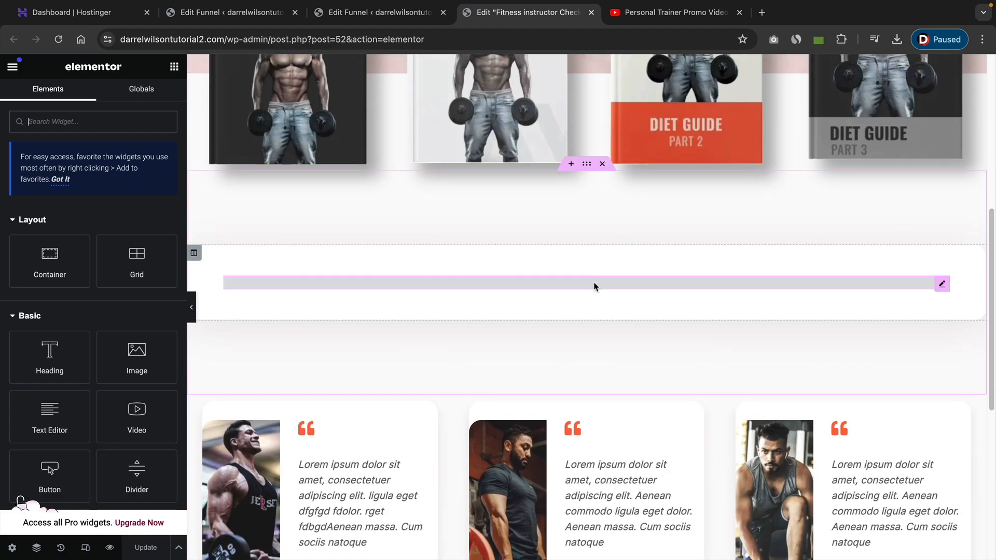
pyautogui.click(595, 283)
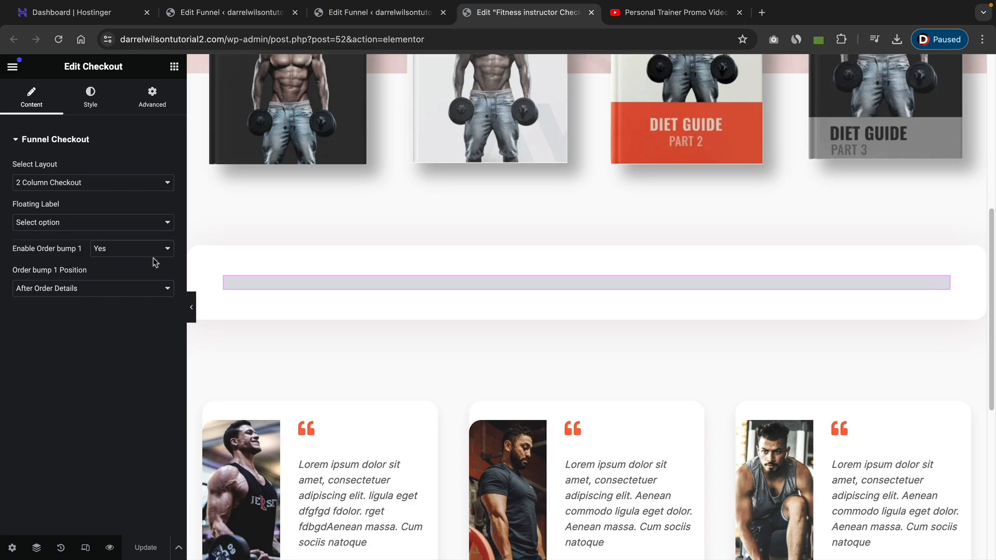
pyautogui.click(125, 290)
pyautogui.click(125, 291)
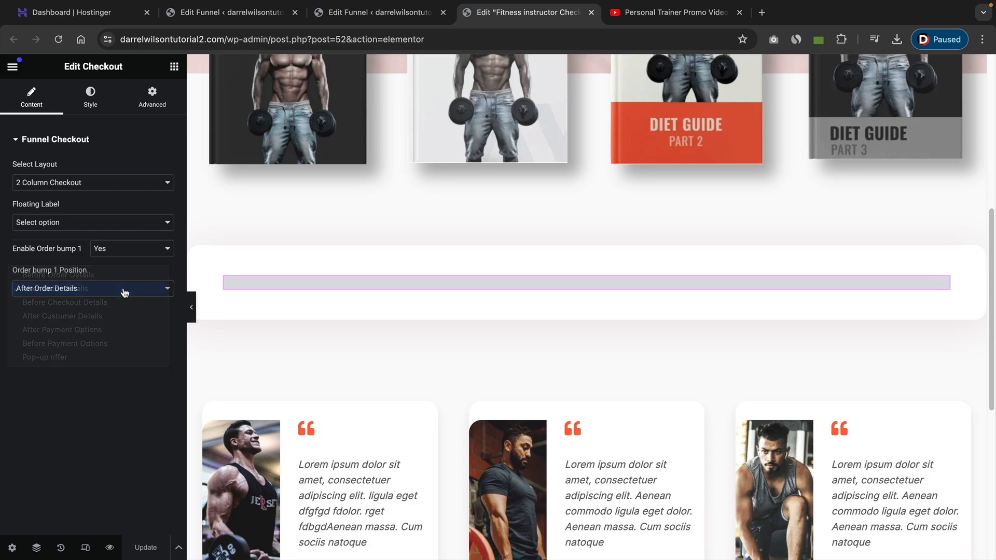
# Preview the checkout page and examine the billing form, order summary and order bump.
pyautogui.click(110, 549)
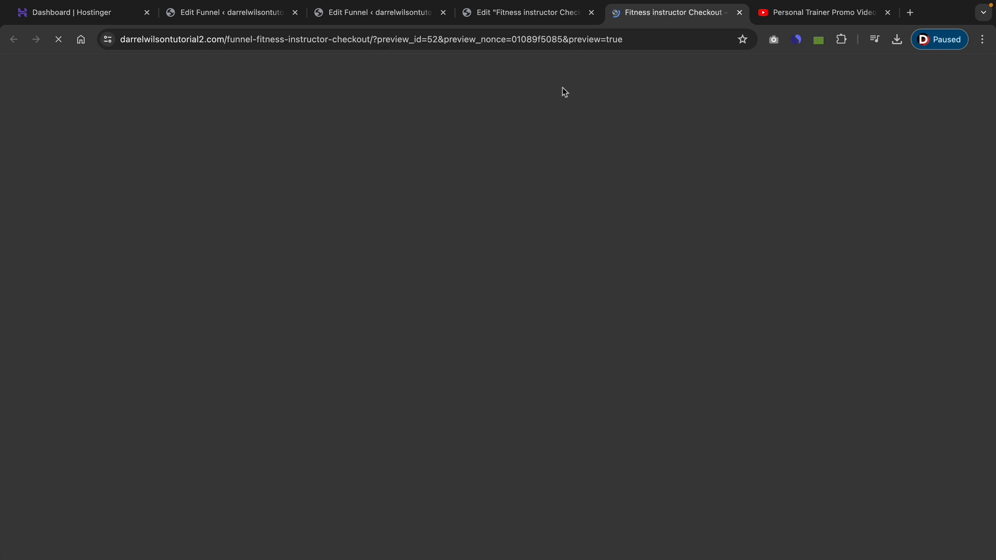
pyautogui.scroll(-5, 573, 269)
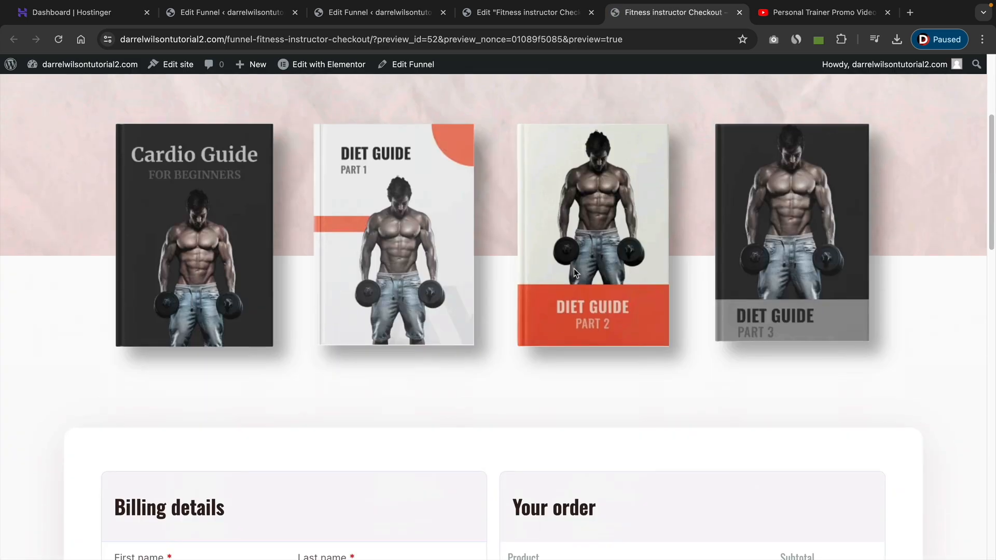
pyautogui.scroll(-5, 574, 273)
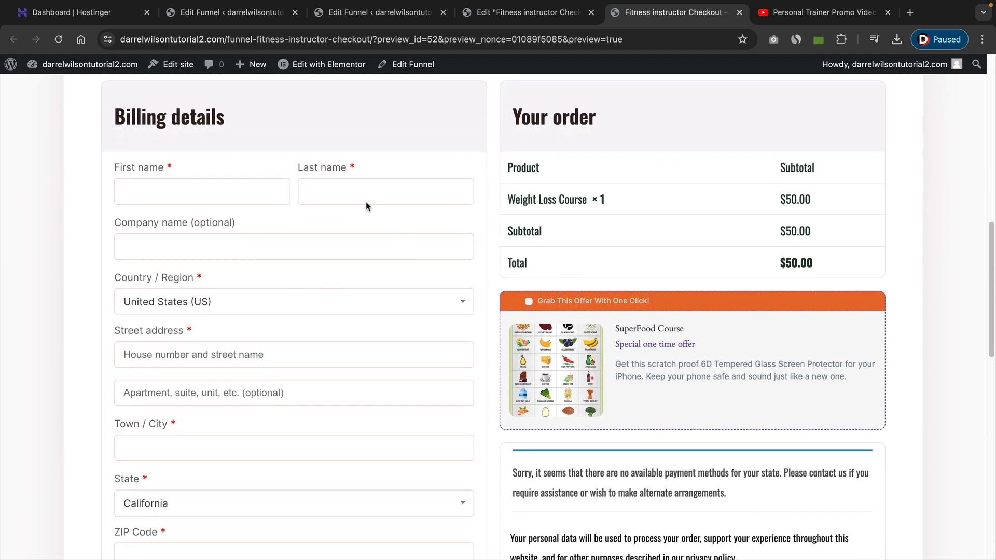
pyautogui.scroll(1, 480, 306)
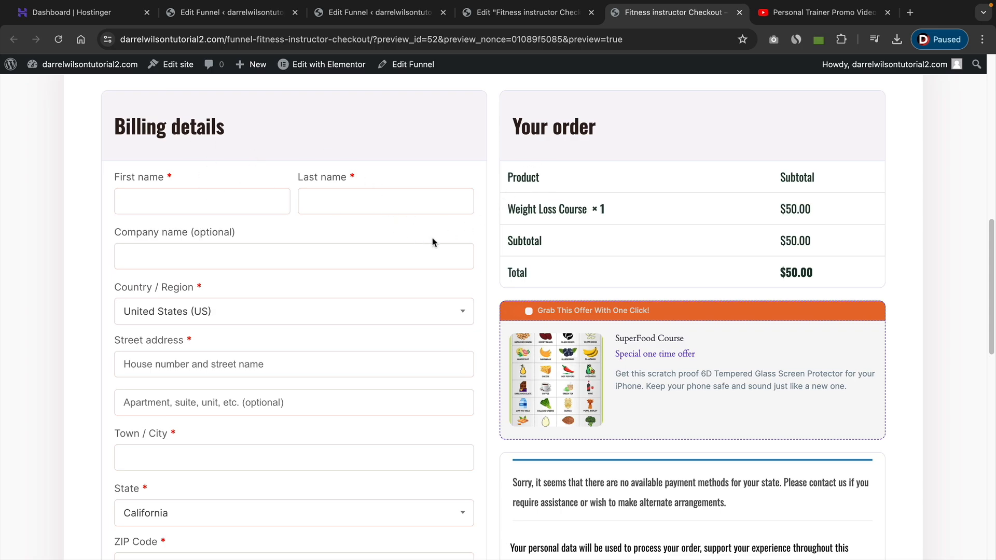
pyautogui.scroll(-1, 389, 251)
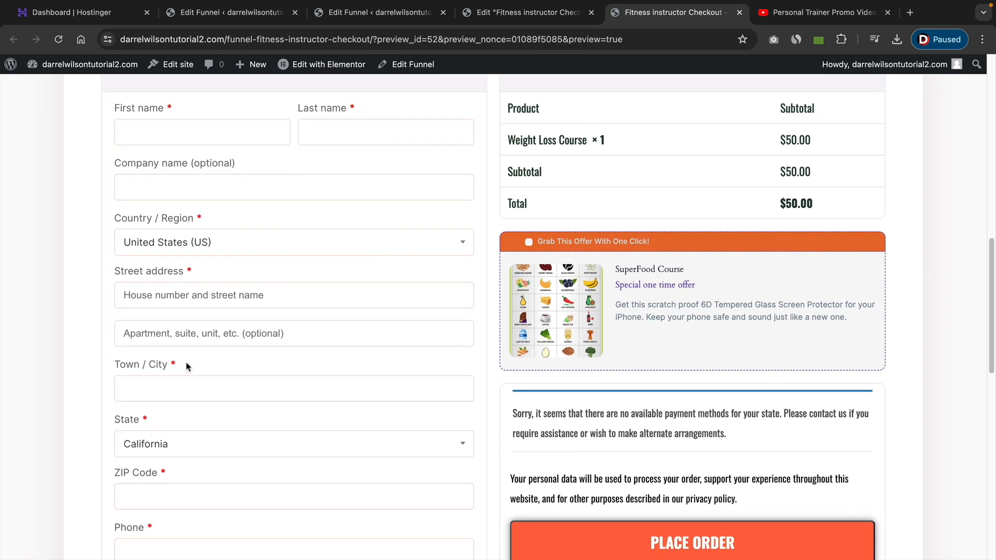
pyautogui.scroll(-2, 250, 370)
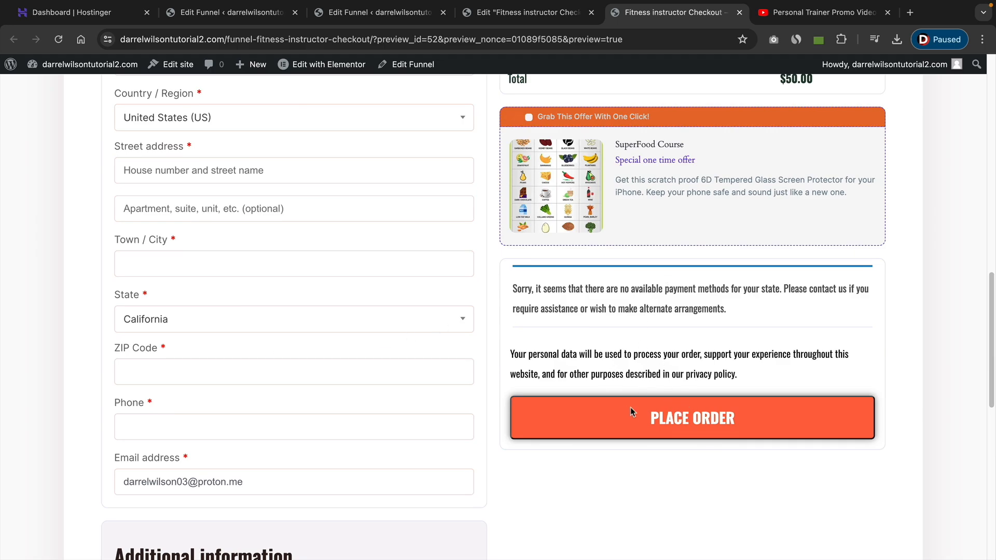
pyautogui.scroll(-2, 631, 411)
pyautogui.scroll(8, 629, 410)
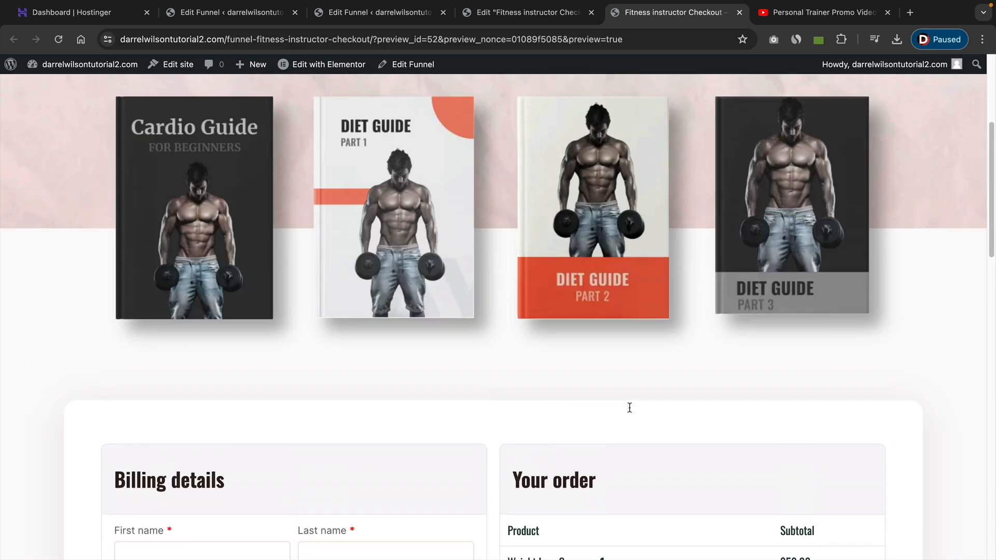
pyautogui.scroll(5, 629, 407)
pyautogui.scroll(-2, 515, 382)
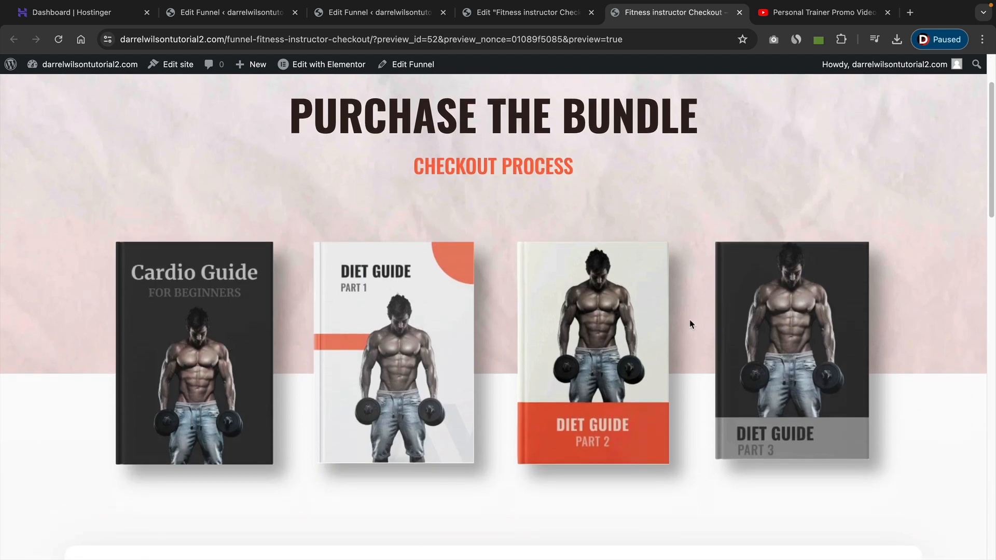
# Delete the row of book cover images from the checkout page in the editor.
pyautogui.click(527, 12)
pyautogui.scroll(5, 600, 210)
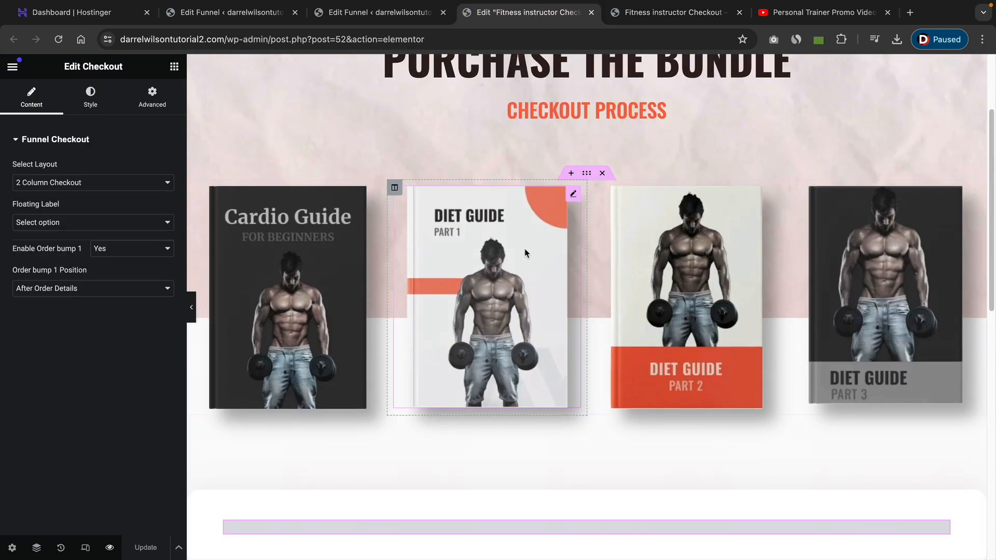
pyautogui.click(603, 191)
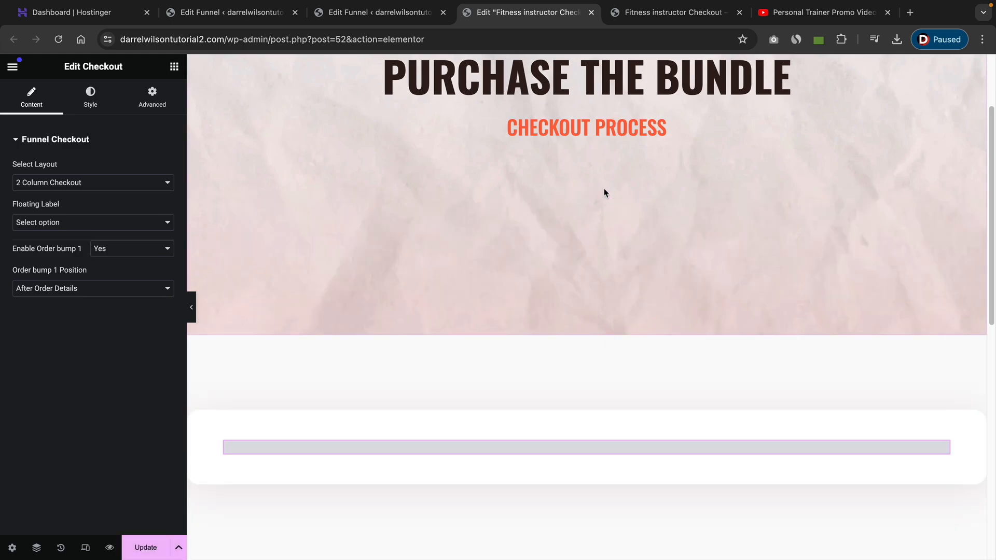
# Set the header section's bottom padding to 50 px in its advanced settings.
pyautogui.scroll(3, 478, 299)
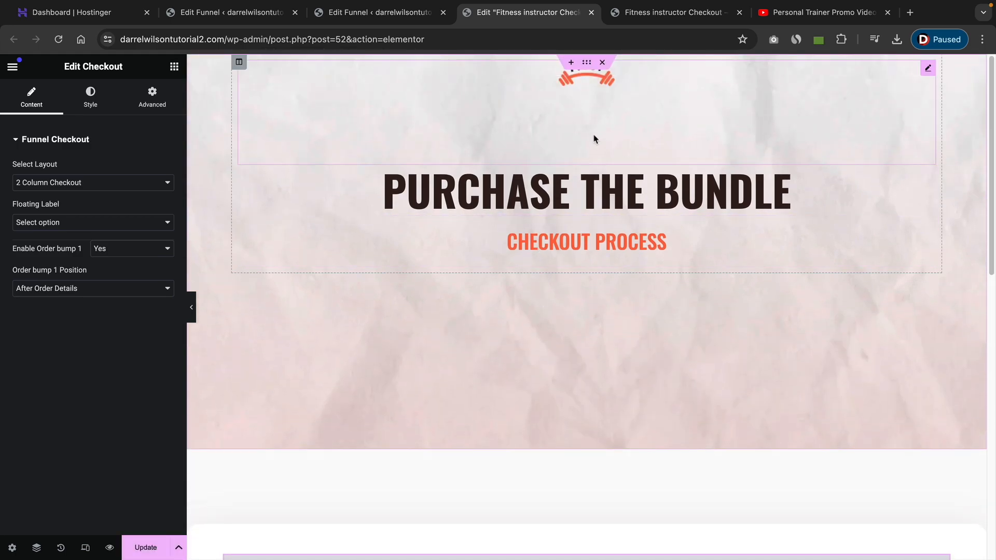
pyautogui.rightClick(470, 350)
pyautogui.click(517, 306)
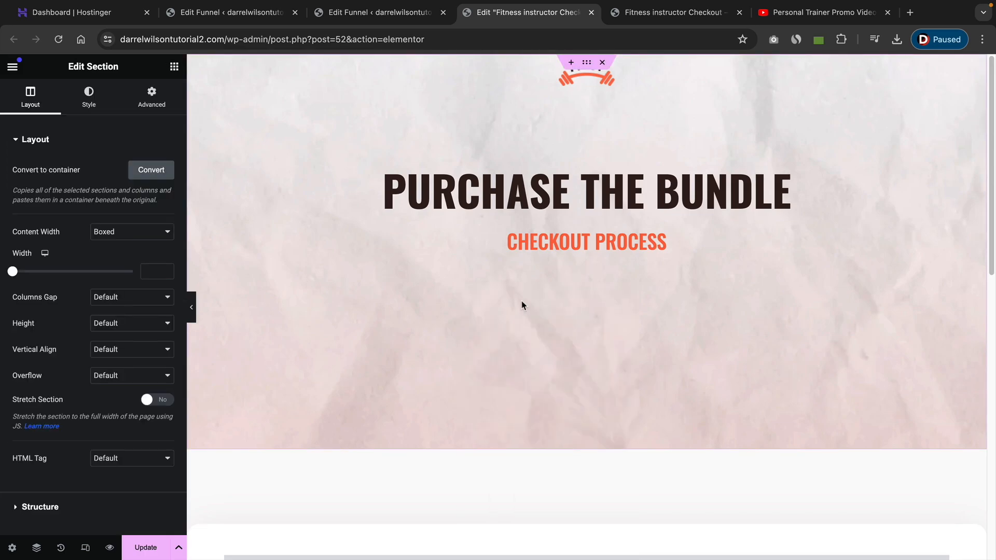
pyautogui.click(153, 105)
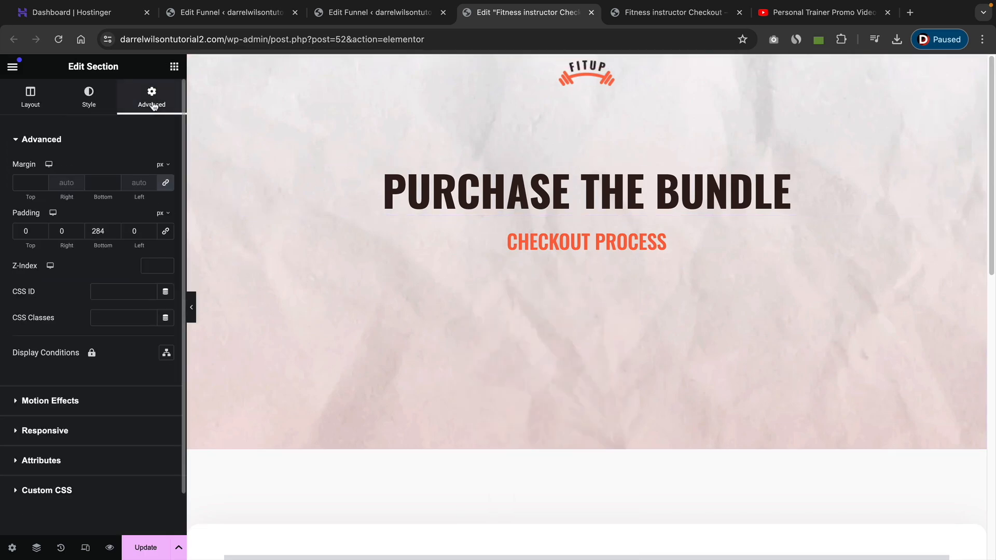
pyautogui.click(113, 234)
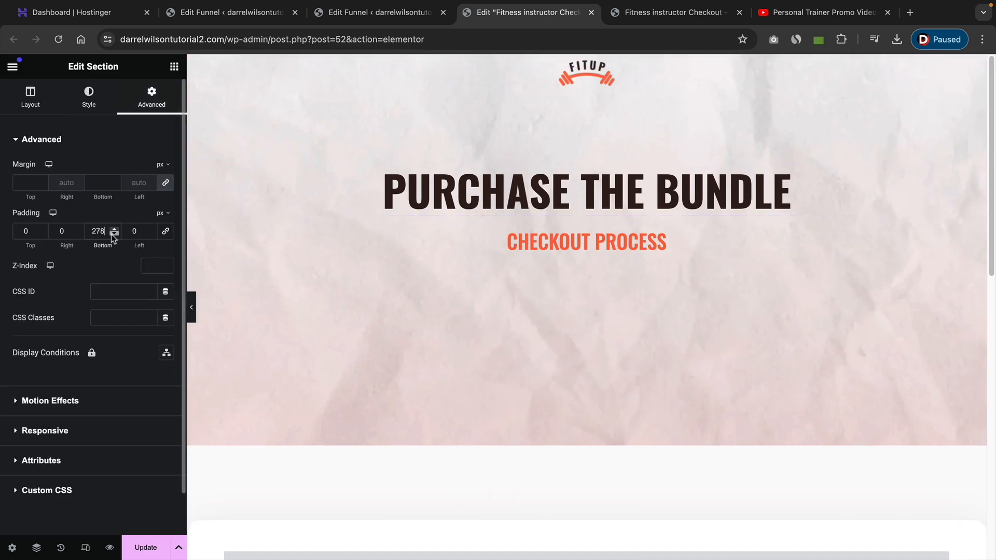
pyautogui.click(113, 235)
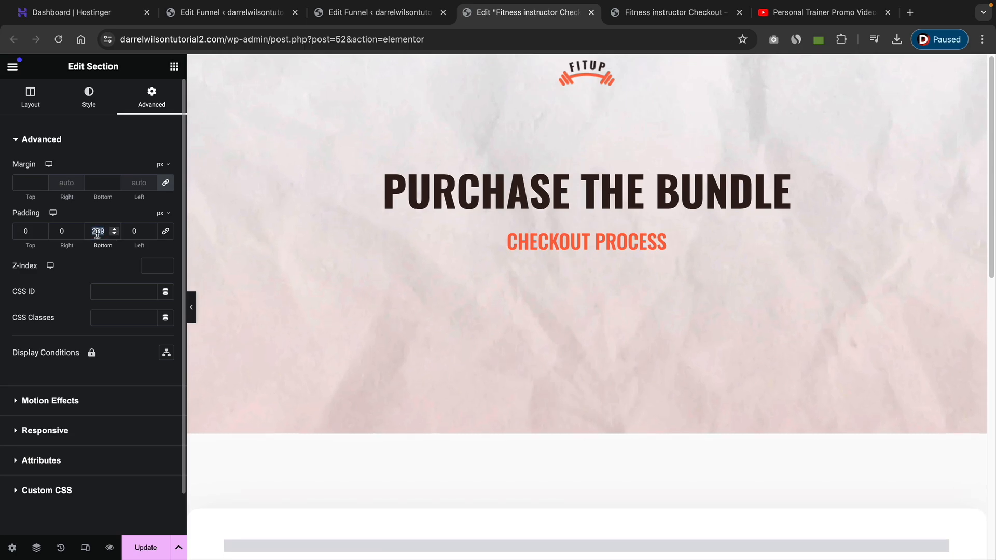
pyautogui.write('50')
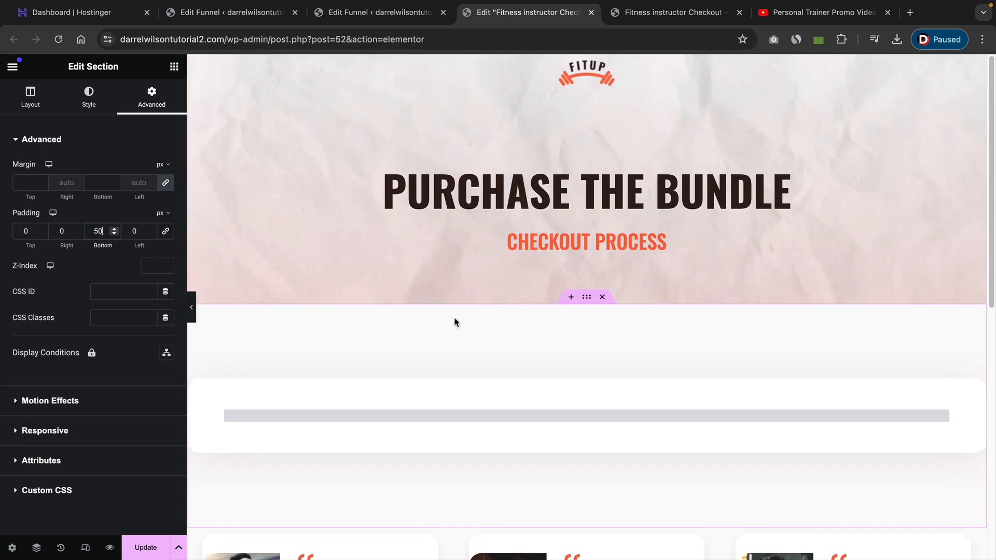
# Update the checkout page to save the layout changes.
pyautogui.scroll(-2, 556, 421)
pyautogui.scroll(-6, 568, 417)
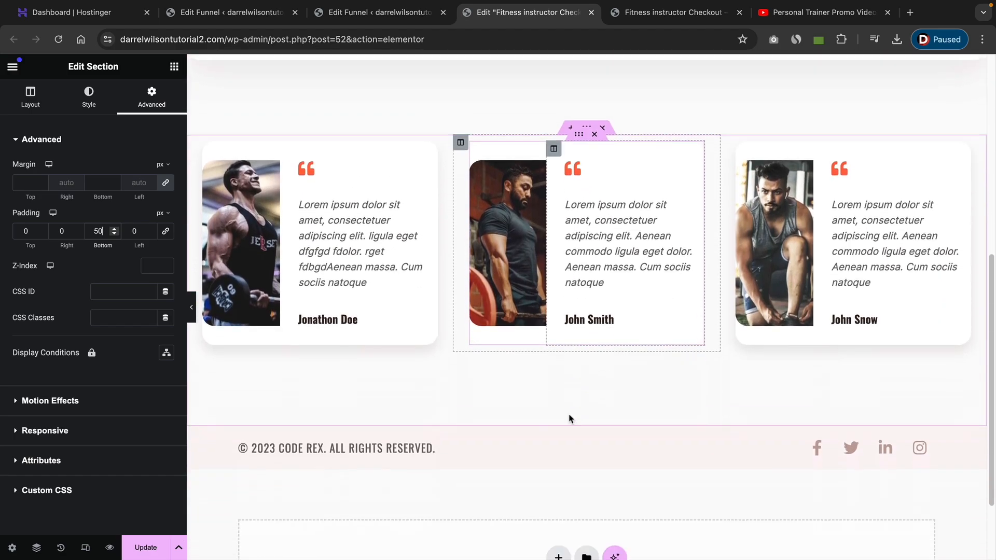
pyautogui.scroll(8, 549, 412)
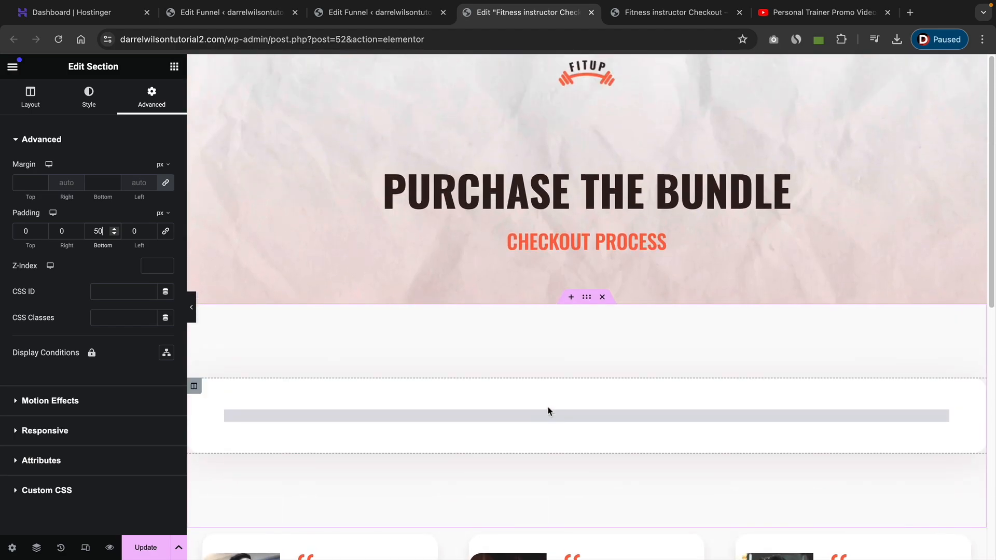
pyautogui.click(142, 548)
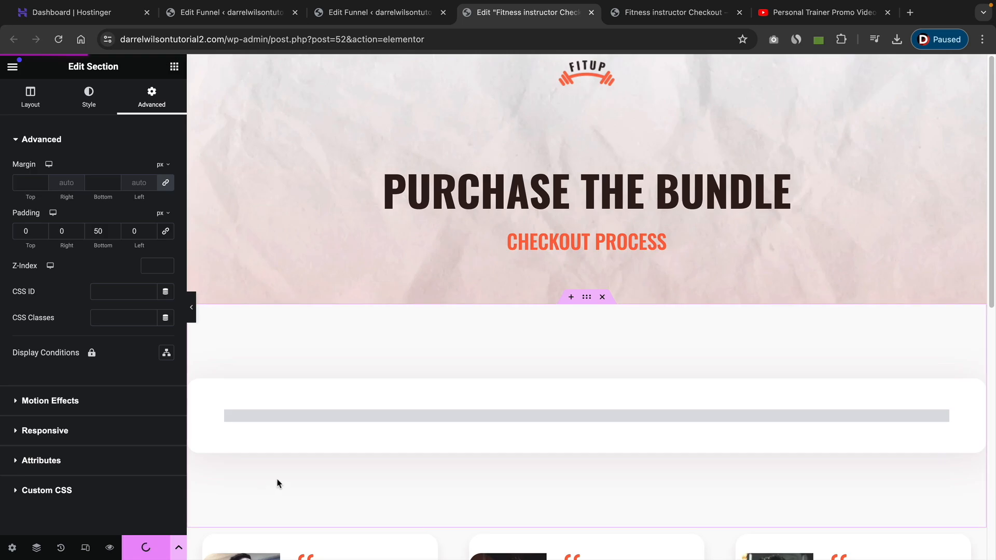
# Preview the checkout page and tick the SuperFood Course order bump to test it in the order summary.
pyautogui.click(109, 549)
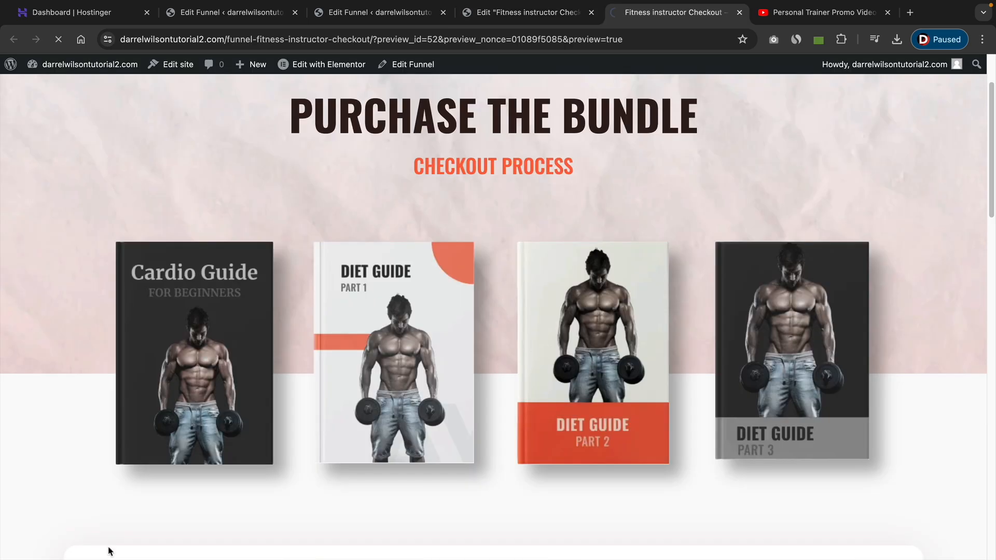
pyautogui.scroll(-5, 512, 303)
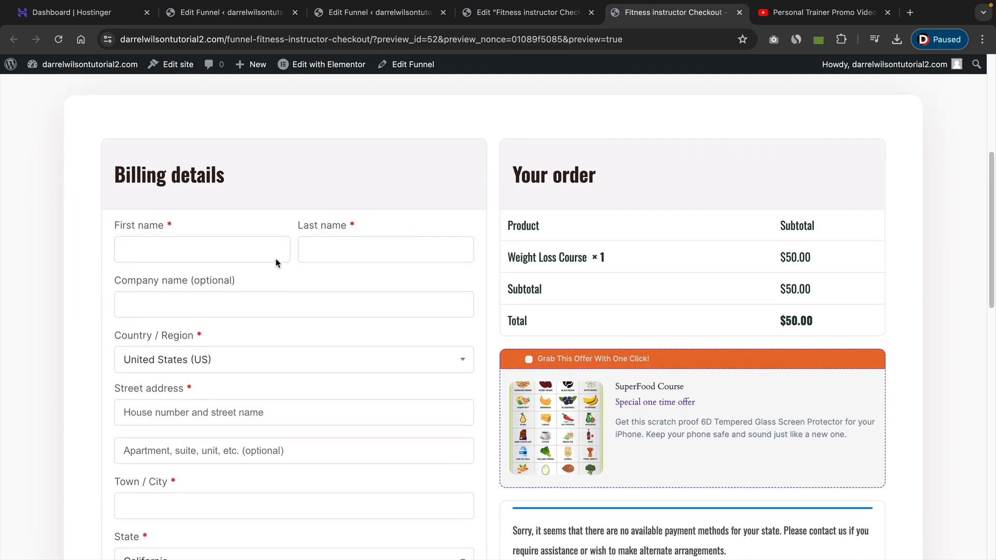
pyautogui.scroll(-2, 605, 307)
pyautogui.click(539, 262)
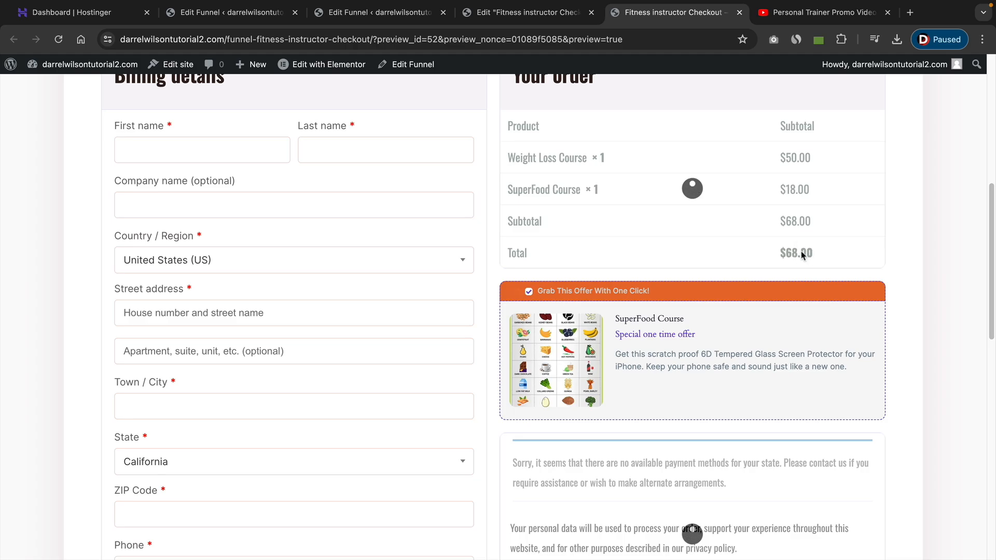
pyautogui.scroll(-4, 518, 303)
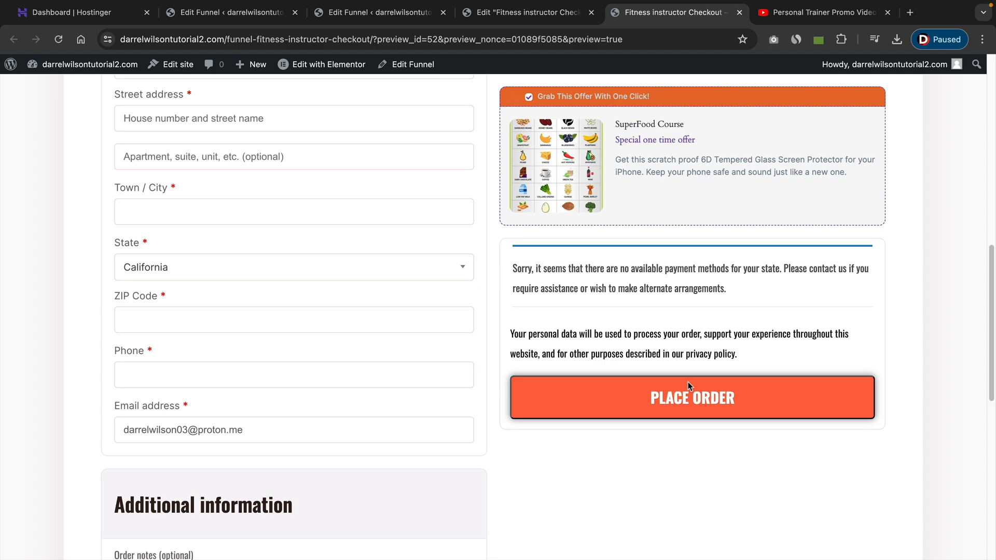
pyautogui.scroll(9, 688, 385)
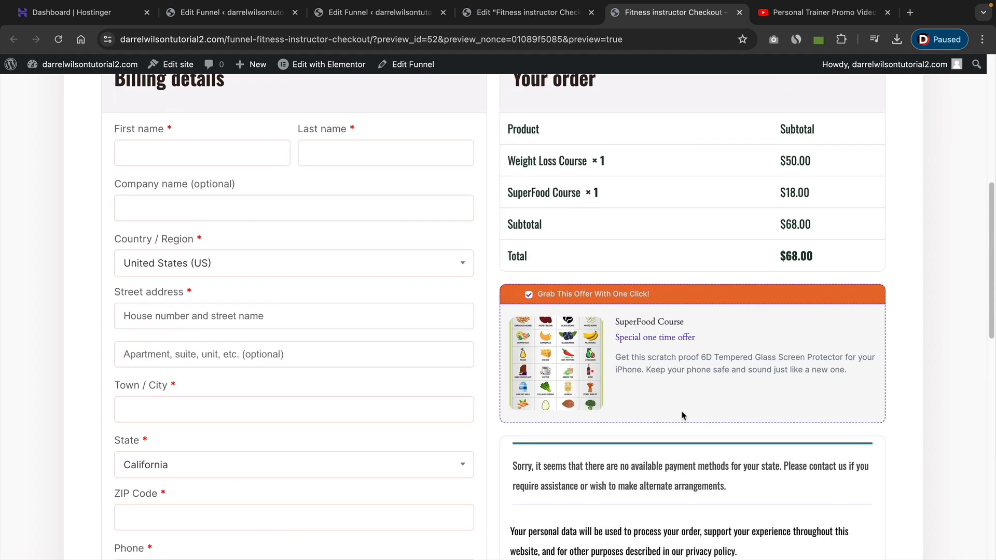
pyautogui.scroll(3, 683, 415)
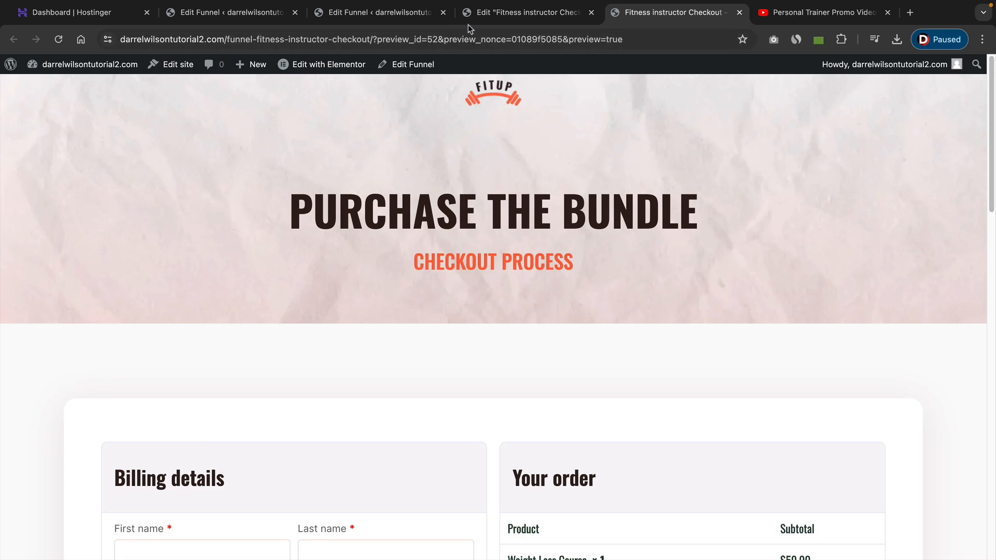
# Close the Elementor editor and preview tabs and reload the funnel canvas.
pyautogui.click(511, 13)
pyautogui.click(409, 19)
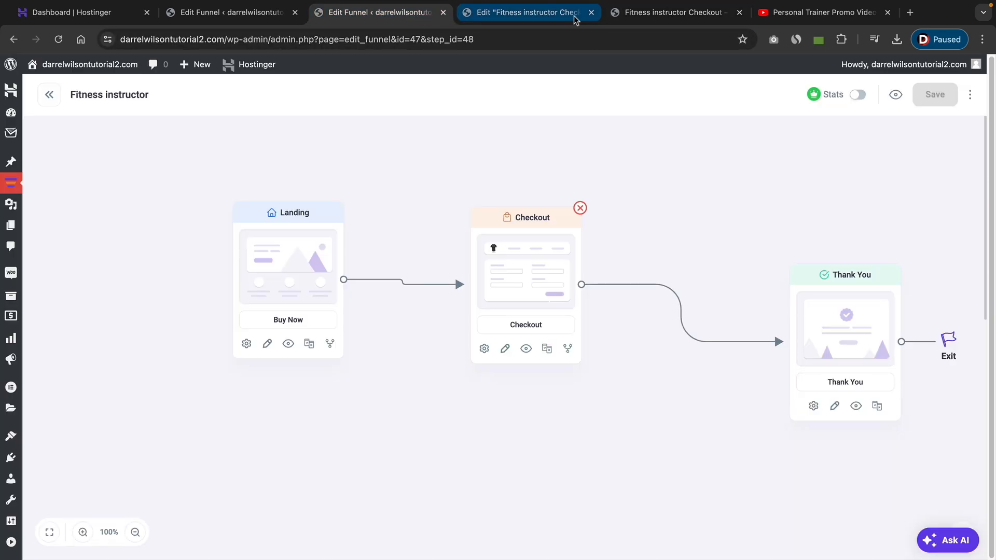
pyautogui.click(591, 13)
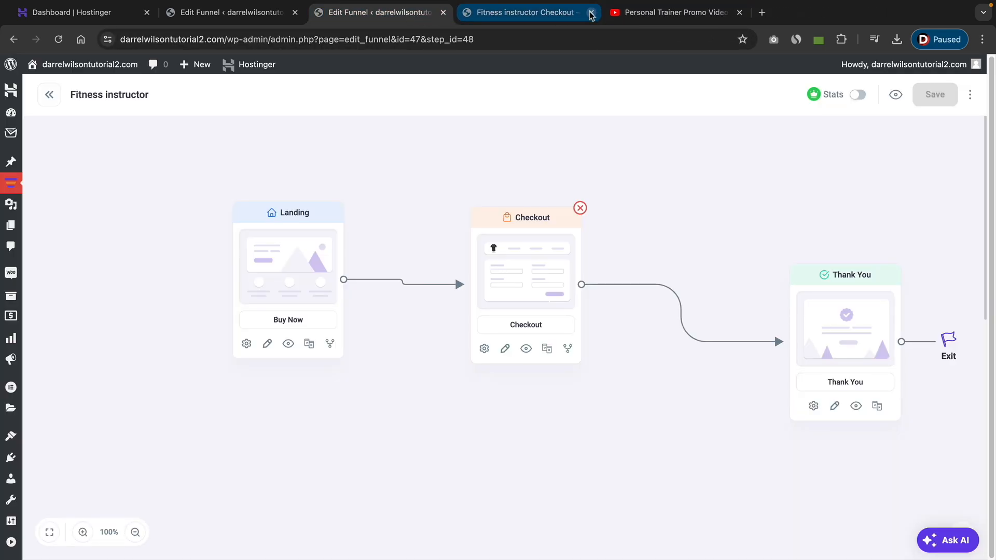
pyautogui.click(590, 12)
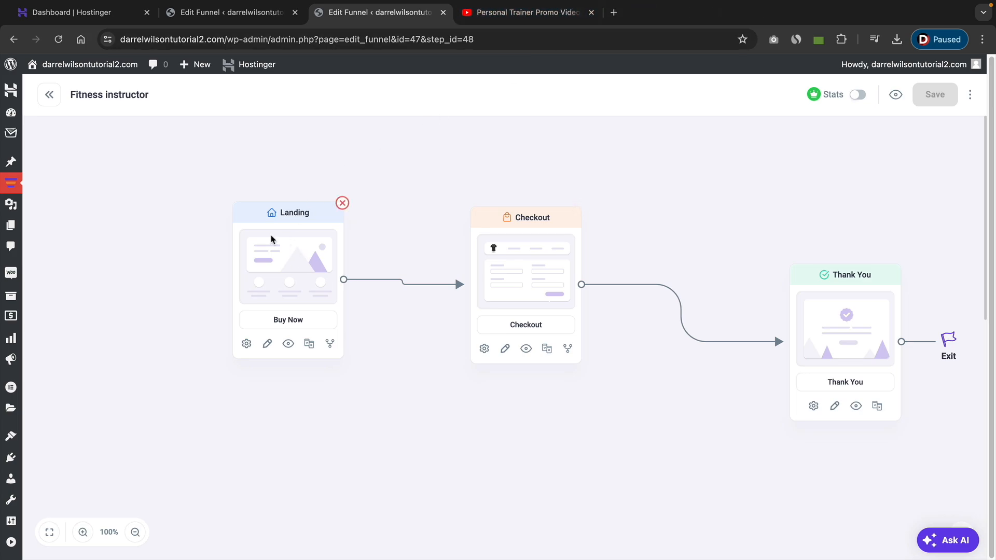
pyautogui.click(58, 39)
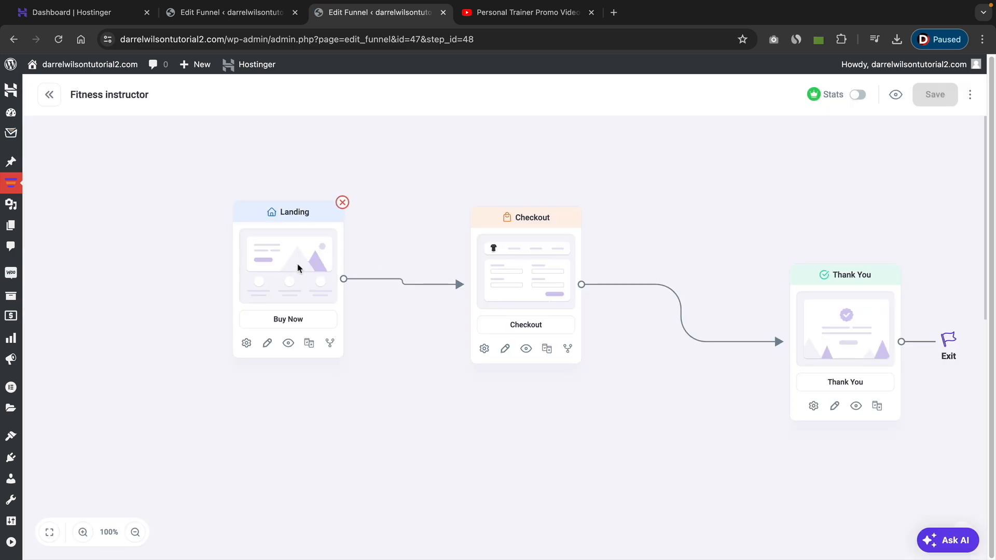
# Rearrange the funnel canvas by moving the Checkout and Thank You steps closer together.
pyautogui.moveTo(503, 272); pyautogui.dragTo(490, 253)
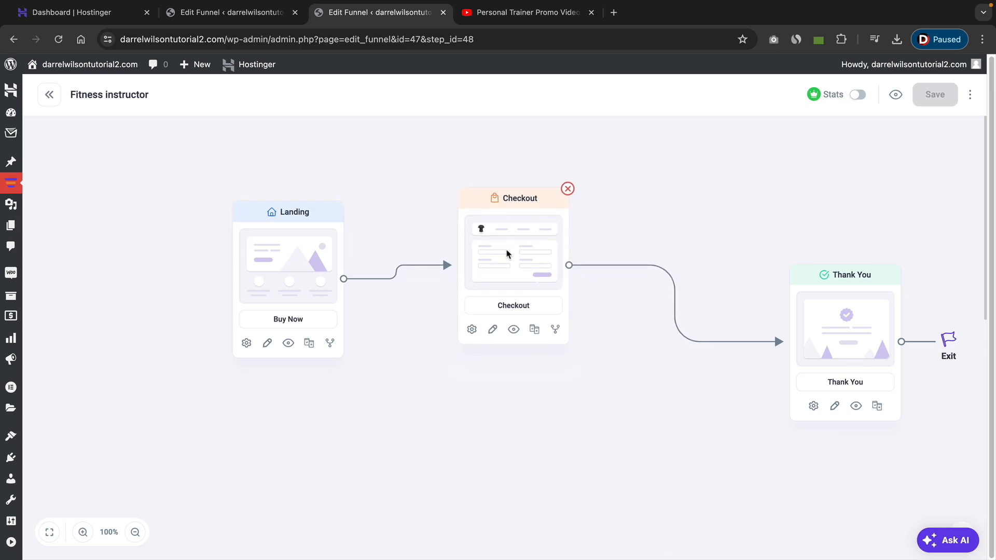
pyautogui.moveTo(818, 316); pyautogui.dragTo(714, 245)
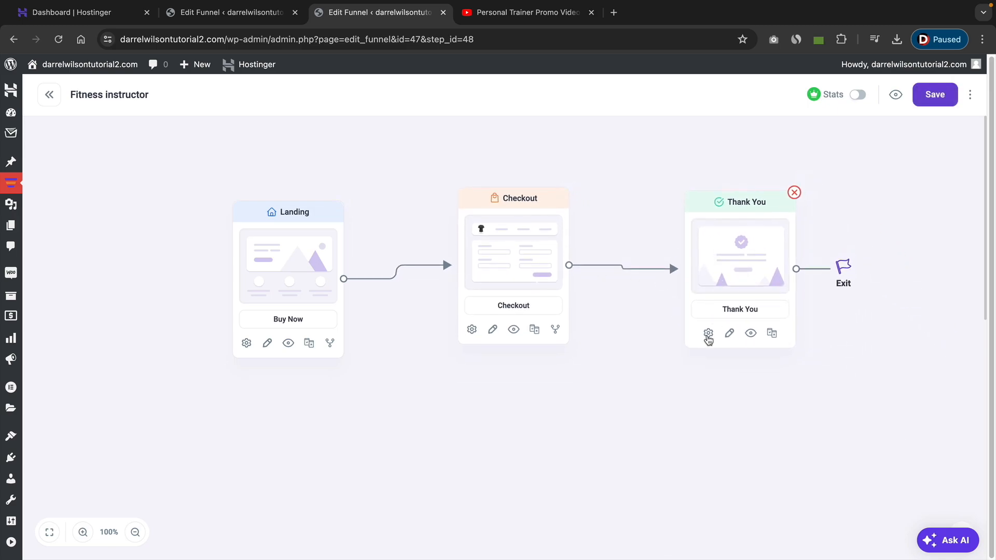
# Open the Thank You step settings and turn off Show Billing Details and Show Shipping Details.
pyautogui.click(709, 332)
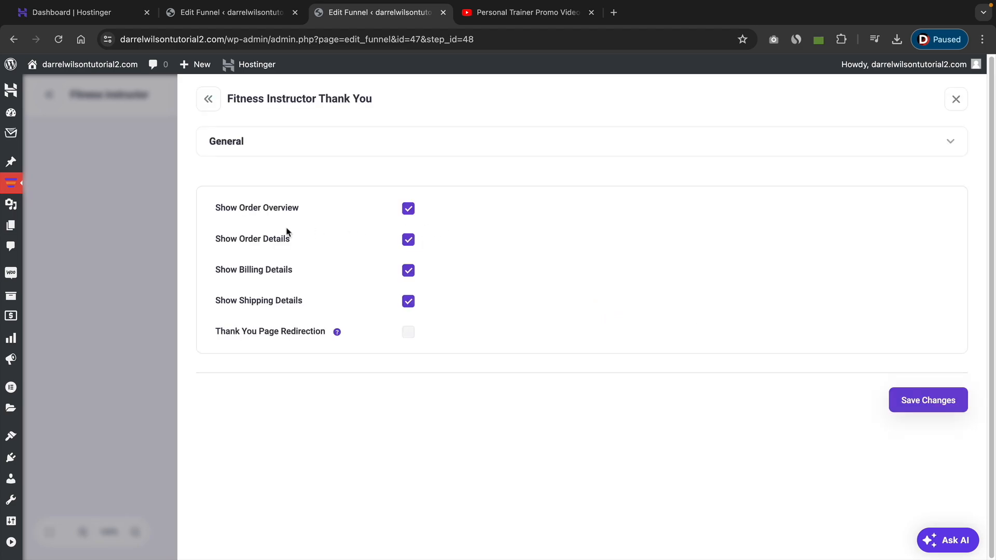
pyautogui.moveTo(238, 242); pyautogui.dragTo(290, 243)
pyautogui.click(408, 272)
pyautogui.click(408, 300)
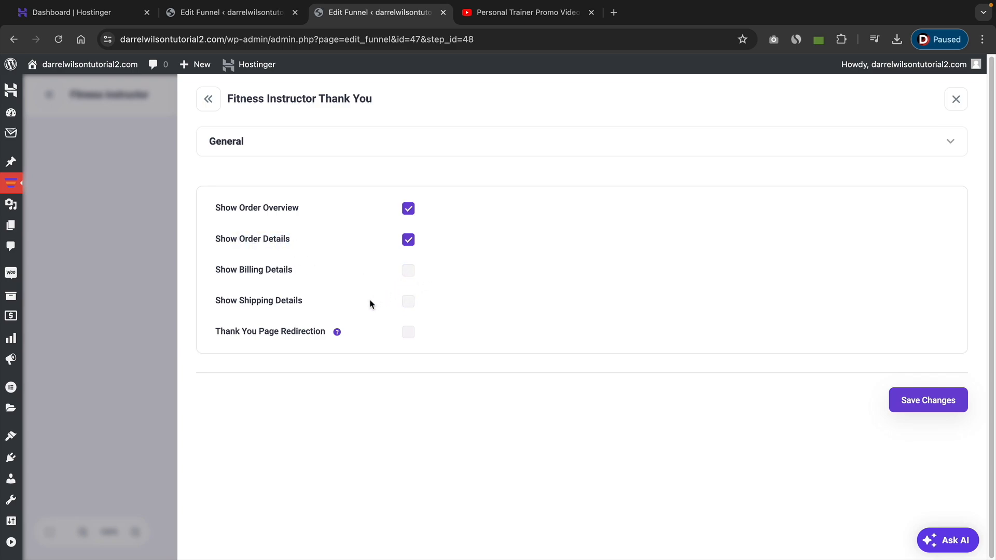
pyautogui.click(408, 332)
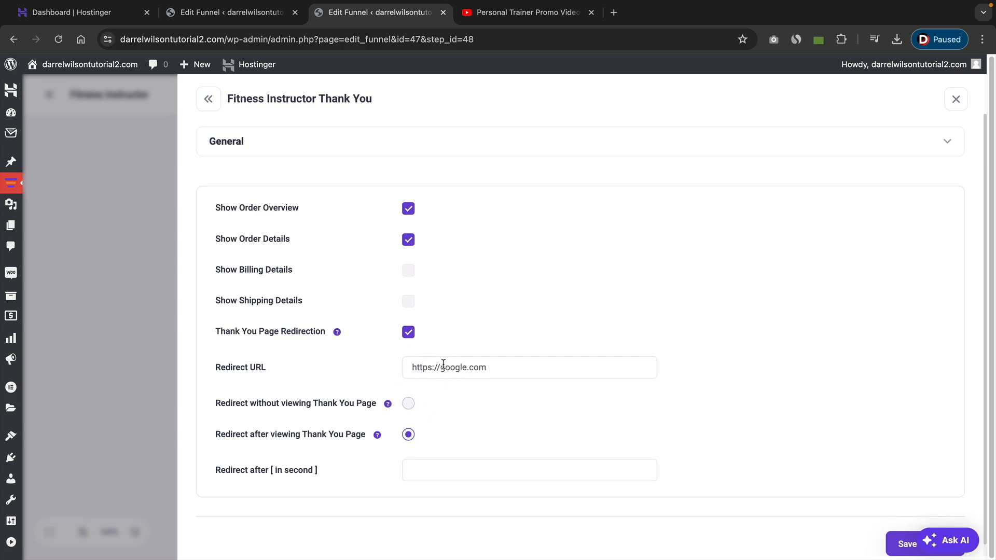
pyautogui.click(443, 470)
pyautogui.write('5')
pyautogui.click(519, 367)
pyautogui.hotkey('ctrl', 'a')
pyautogui.write('https://')
pyautogui.write('/www.darrelwilson.com')
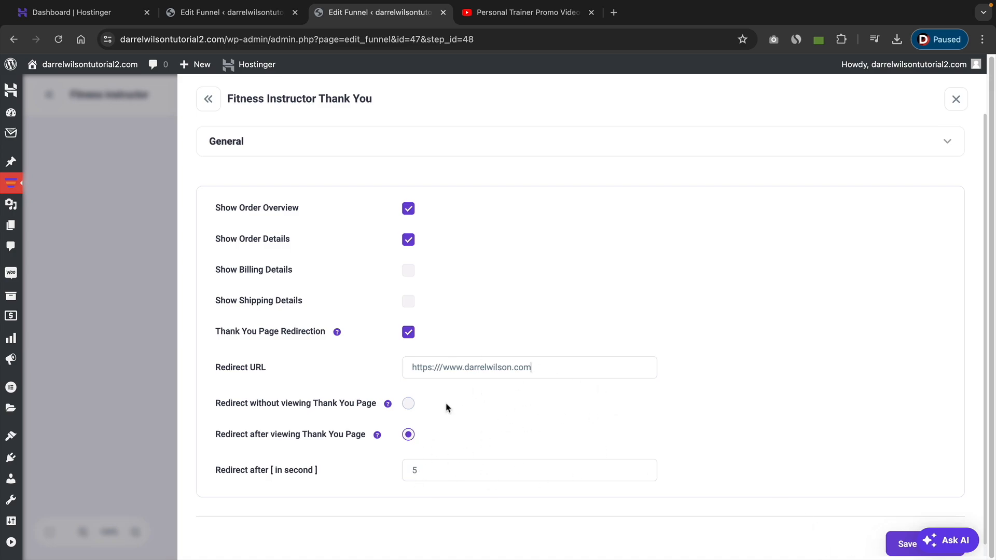
# Save the Thank You step's settings and return to the funnel canvas.
pyautogui.click(903, 546)
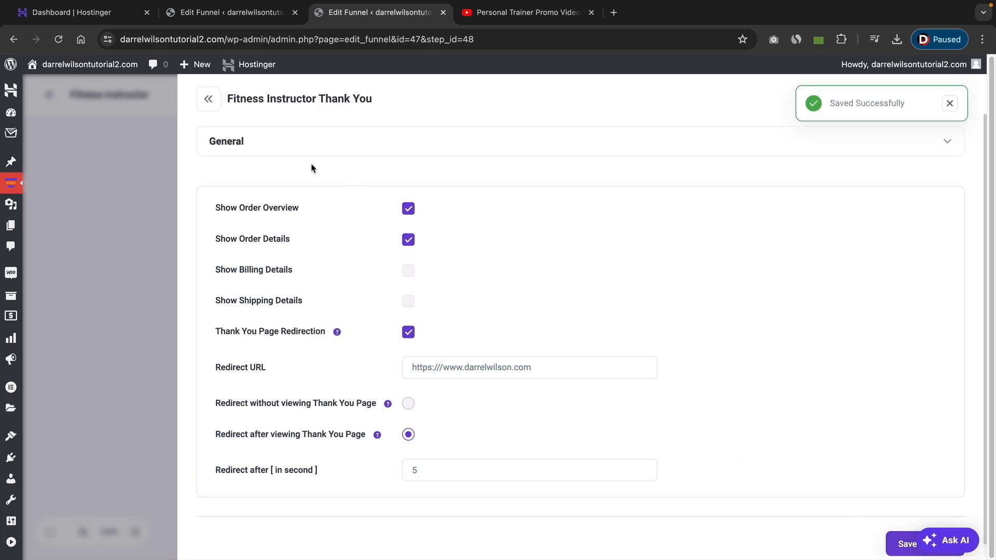
pyautogui.click(209, 100)
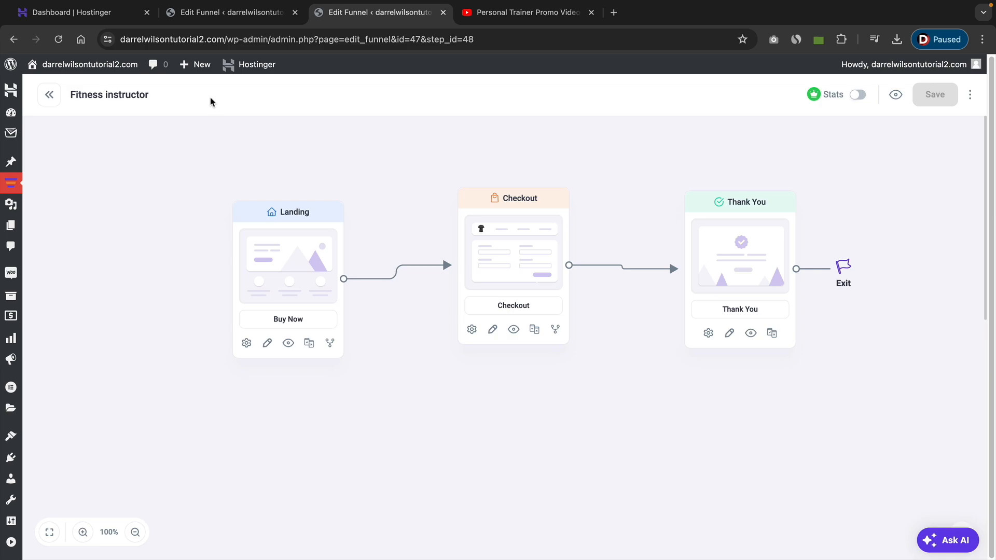
# Open the Thank You page in Elementor, look over its layout from heading to footer, and exit the editor.
pyautogui.click(730, 334)
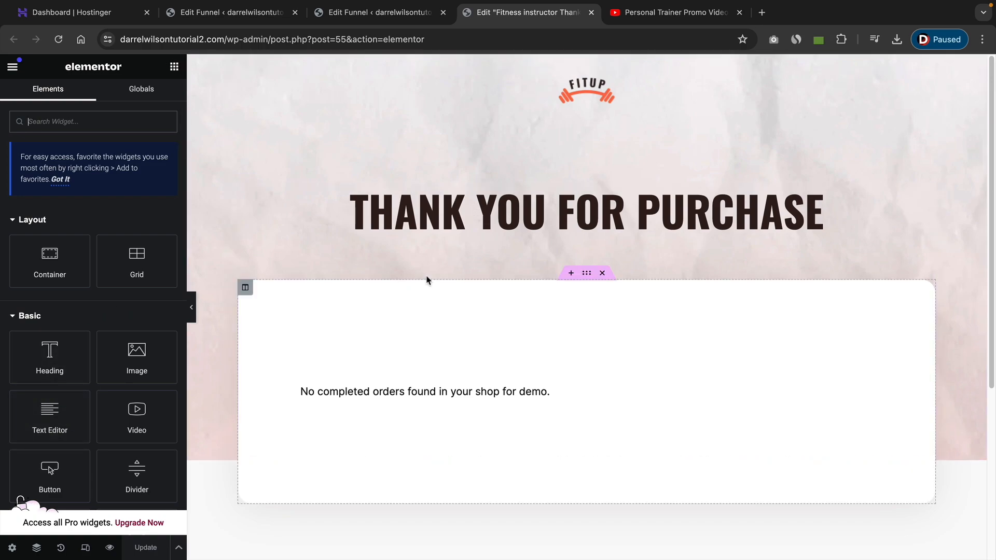
pyautogui.scroll(-2, 430, 313)
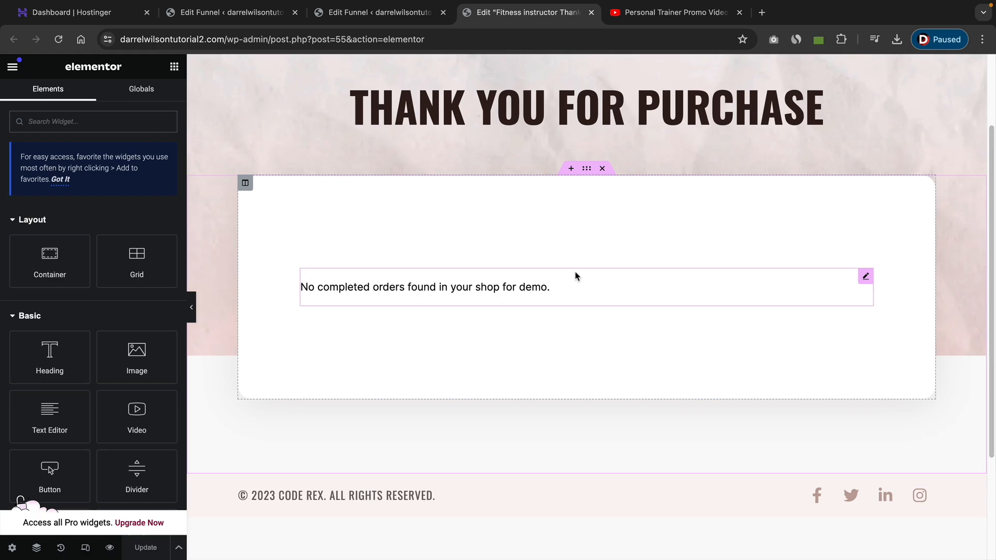
pyautogui.scroll(-2, 576, 276)
pyautogui.scroll(4, 576, 276)
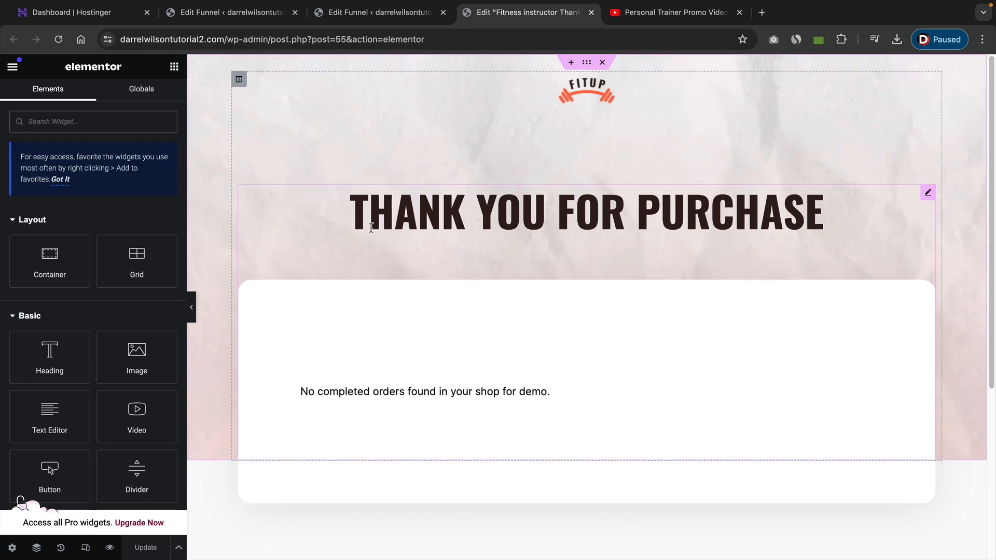
pyautogui.click(13, 67)
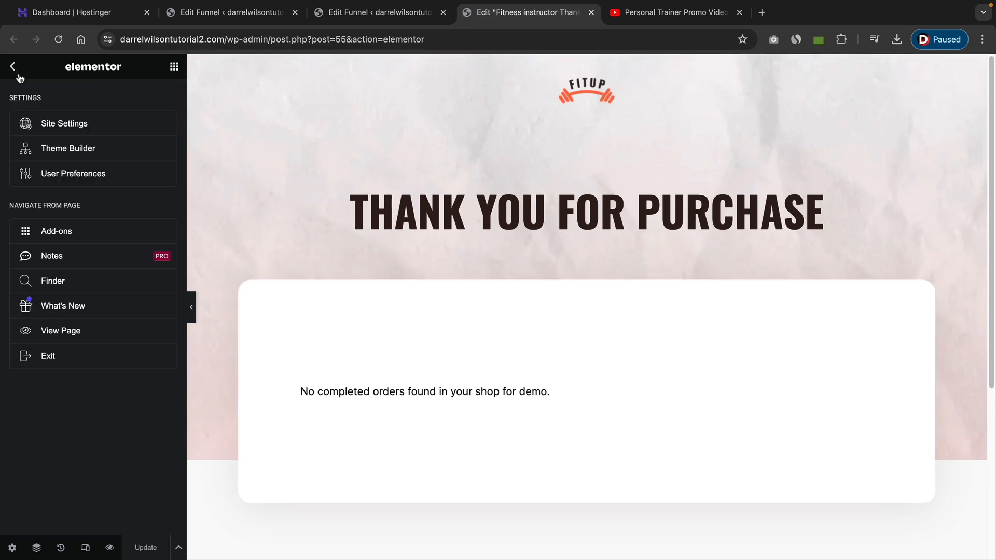
pyautogui.click(49, 357)
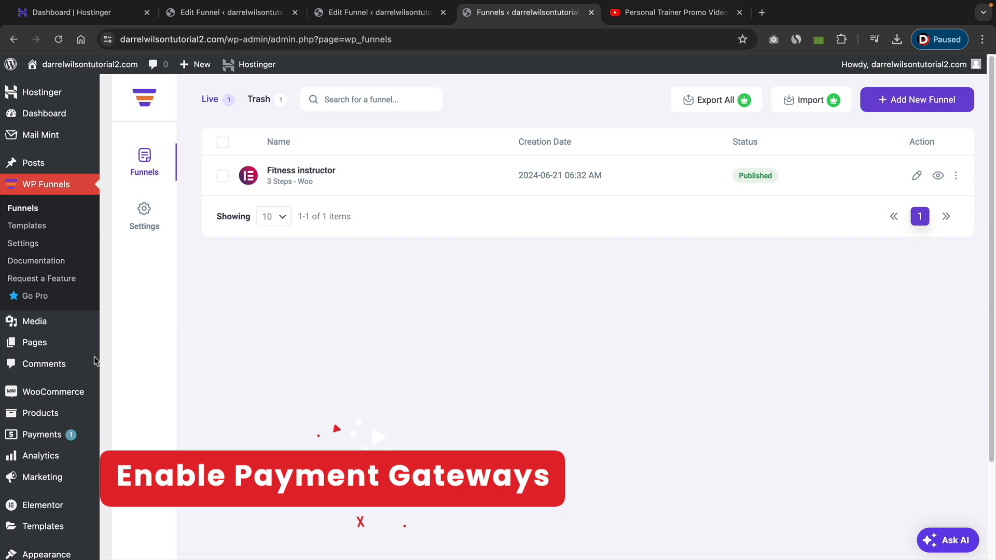
# Enable Check payments as a payment method in the WooCommerce settings and save the changes.
pyautogui.moveTo(70, 393)
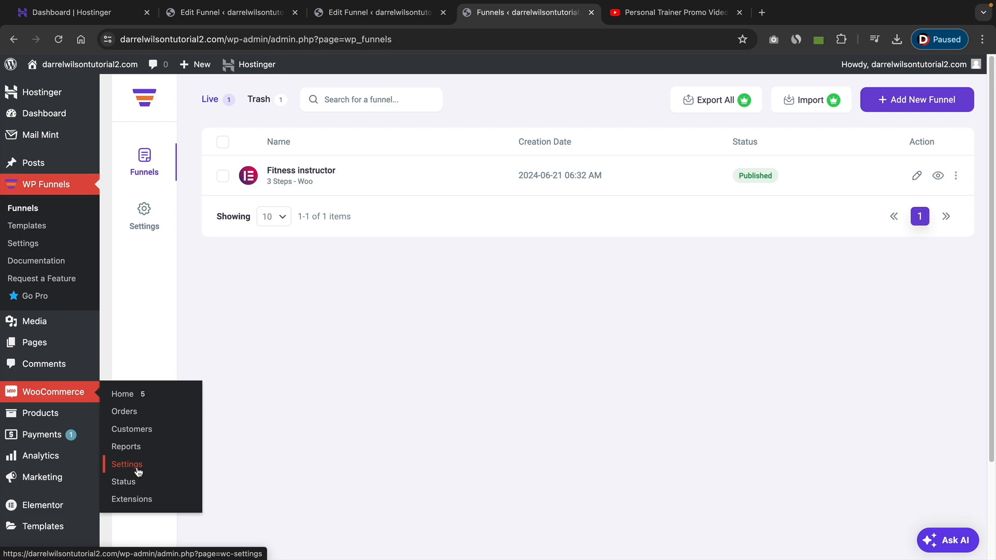
pyautogui.click(138, 470)
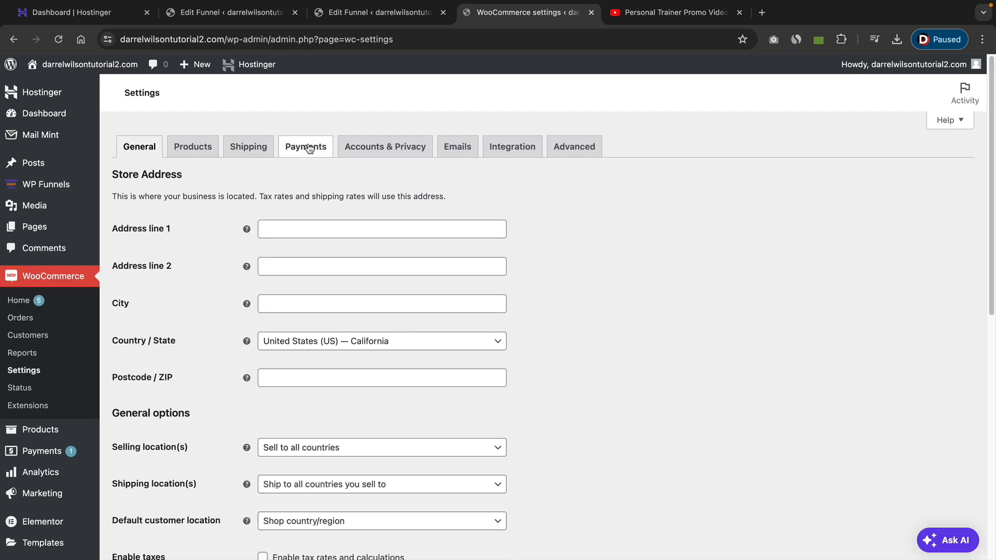
pyautogui.click(310, 148)
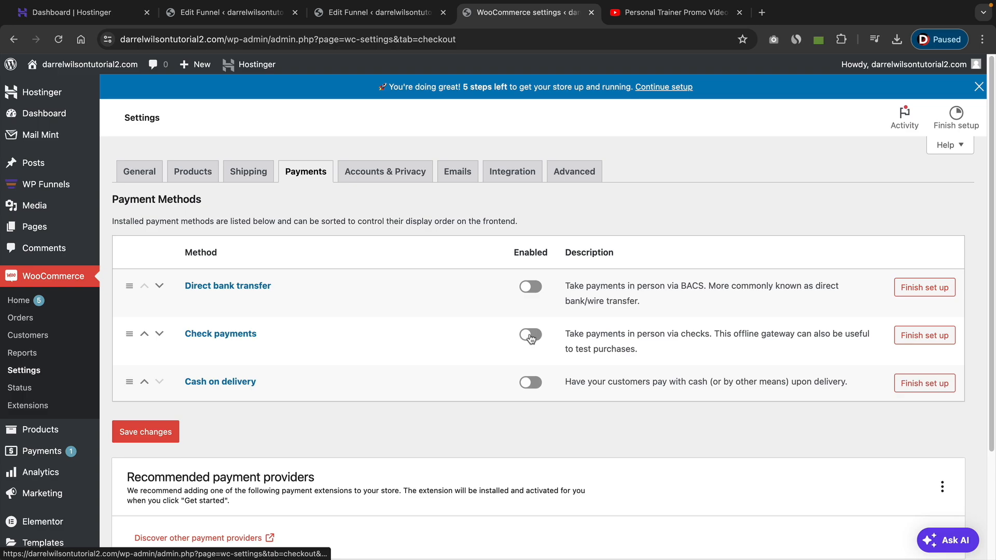
pyautogui.click(530, 336)
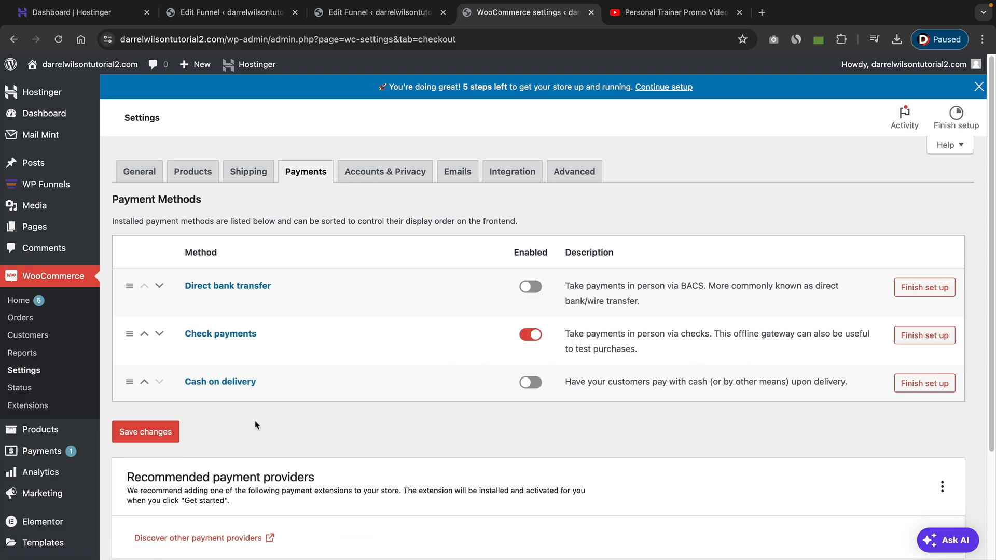
pyautogui.click(157, 435)
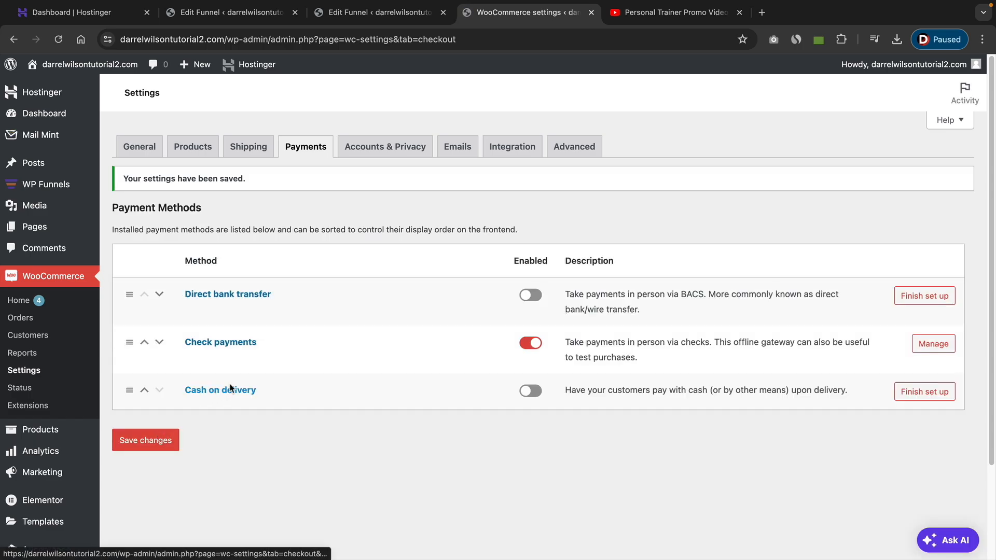
# Open the Fitness instructor funnel, preview its landing page and proceed from there to the checkout.
pyautogui.click(48, 188)
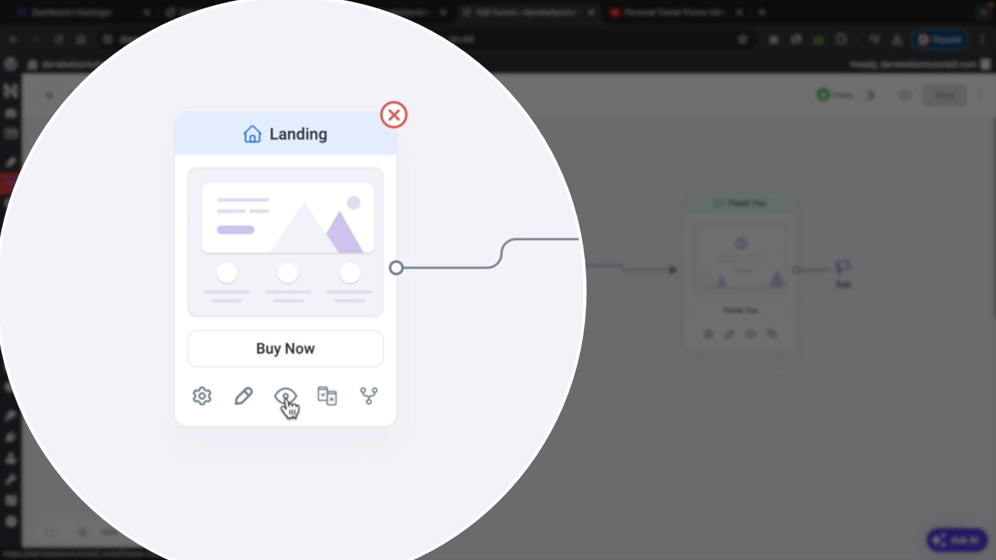
pyautogui.click(286, 397)
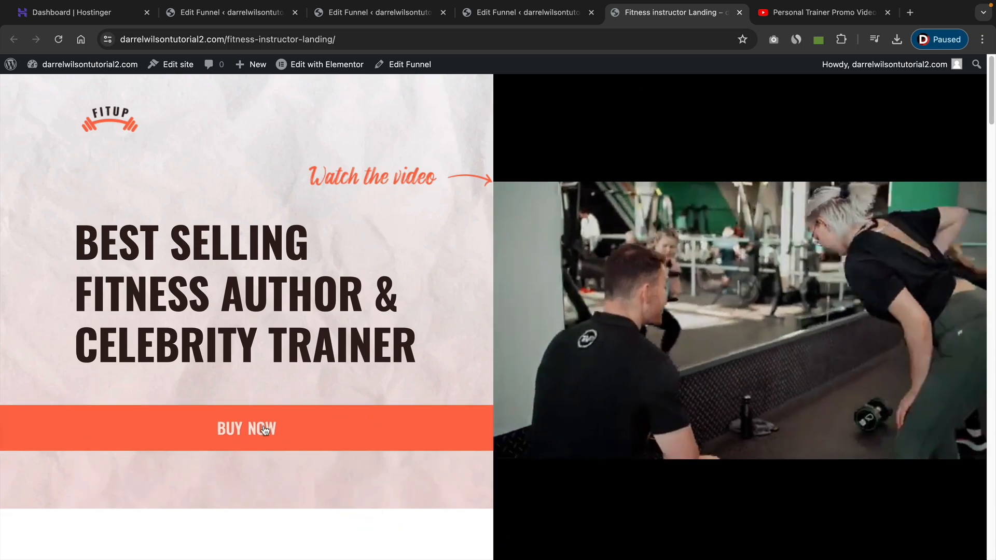
pyautogui.click(266, 429)
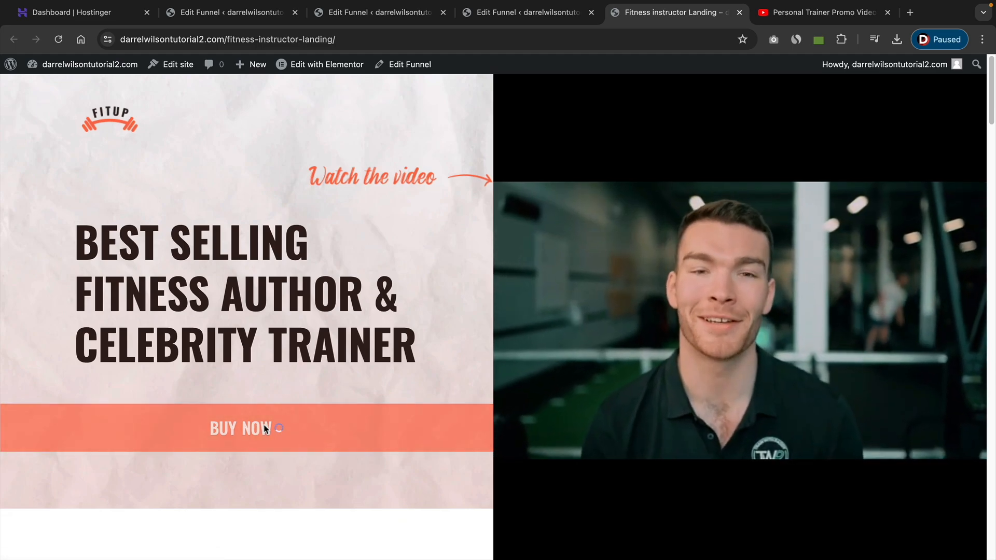
# Add the SuperFood Course one-time offer to the order and place the test order with Check payments.
pyautogui.scroll(-7, 643, 338)
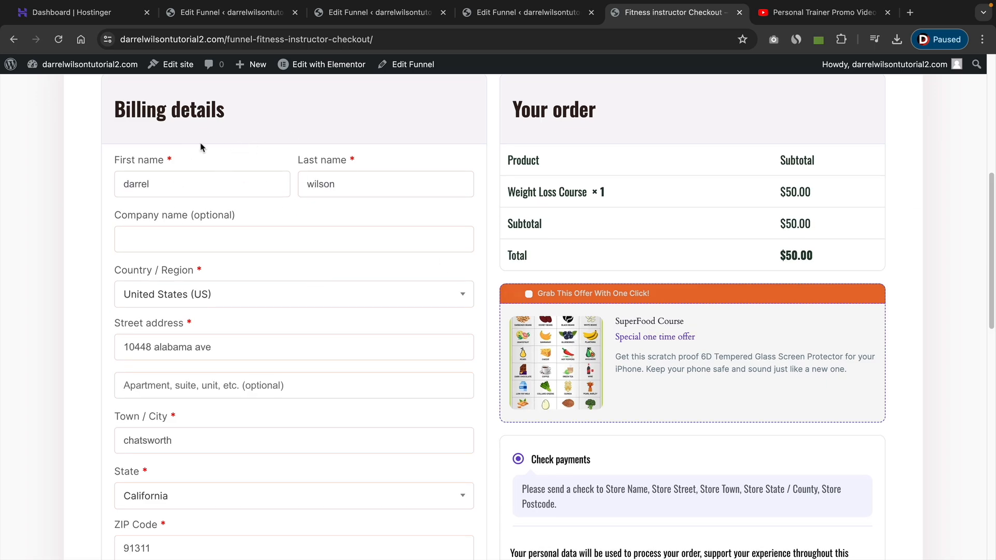
pyautogui.scroll(-1, 566, 278)
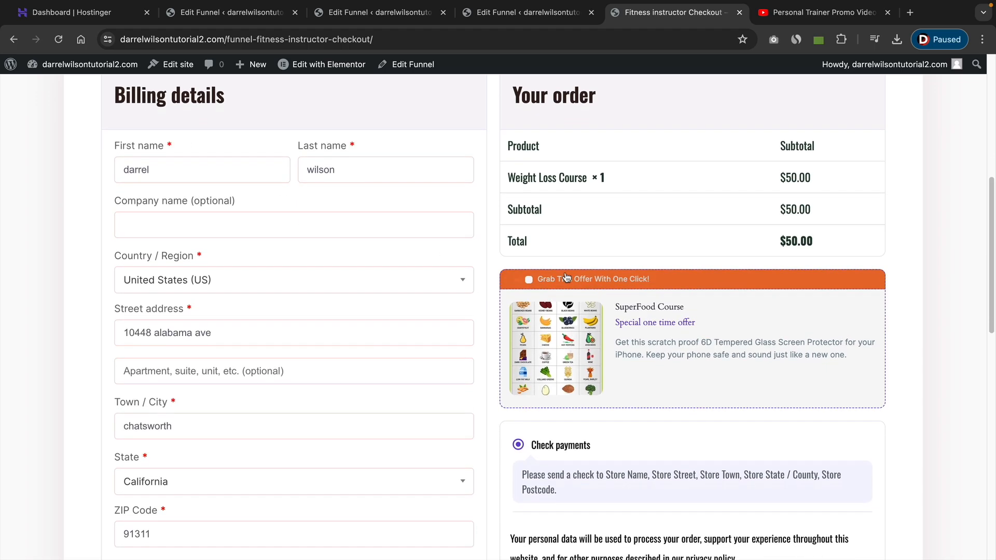
pyautogui.click(529, 281)
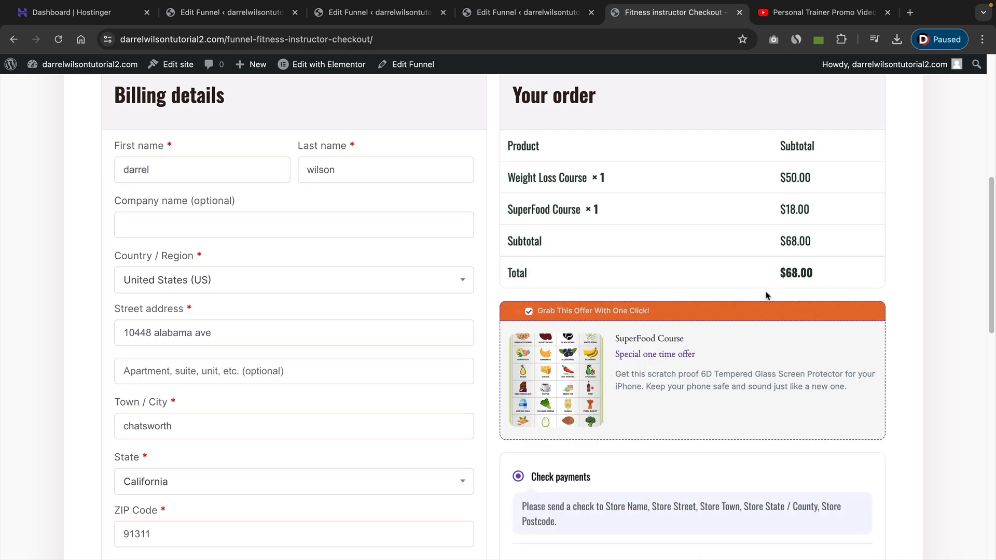
pyautogui.scroll(-5, 763, 293)
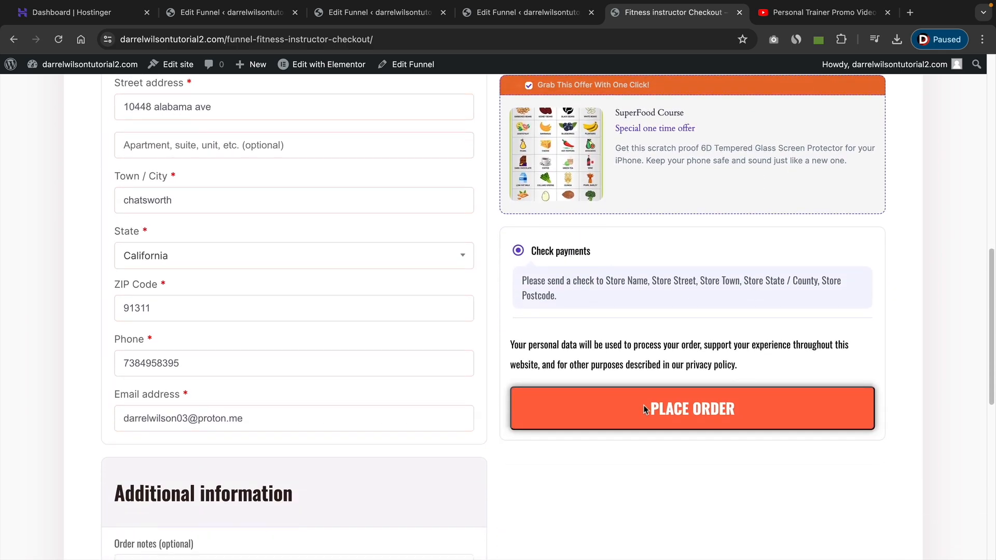
pyautogui.click(667, 409)
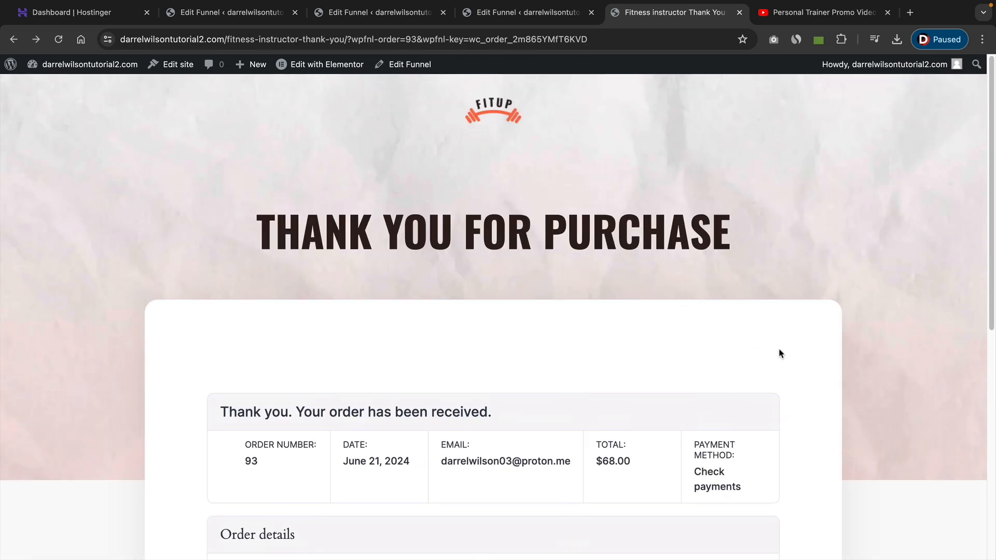
# Review the order details on the thank-you page, wait for the redirect, and return to the funnel canvas.
pyautogui.scroll(-4, 812, 357)
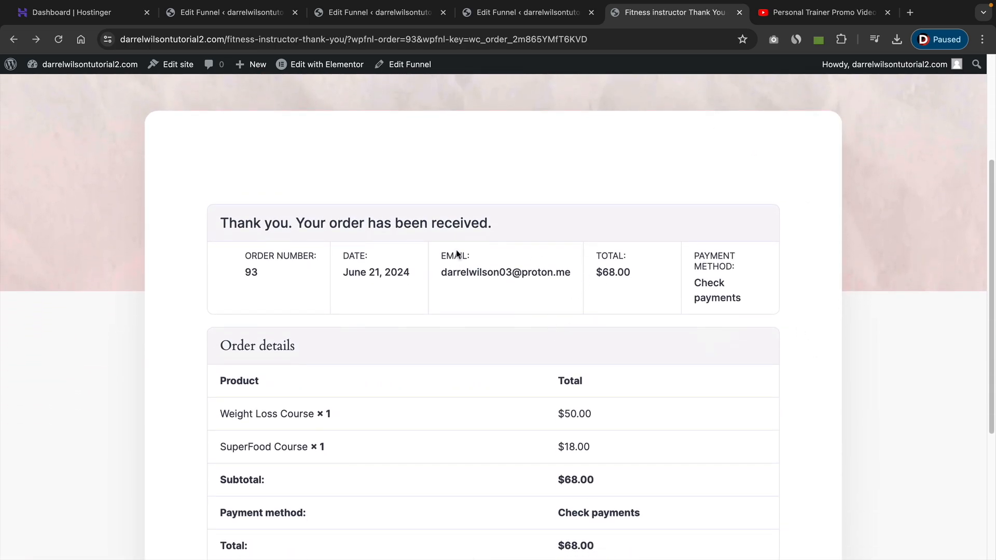
pyautogui.scroll(-3, 511, 329)
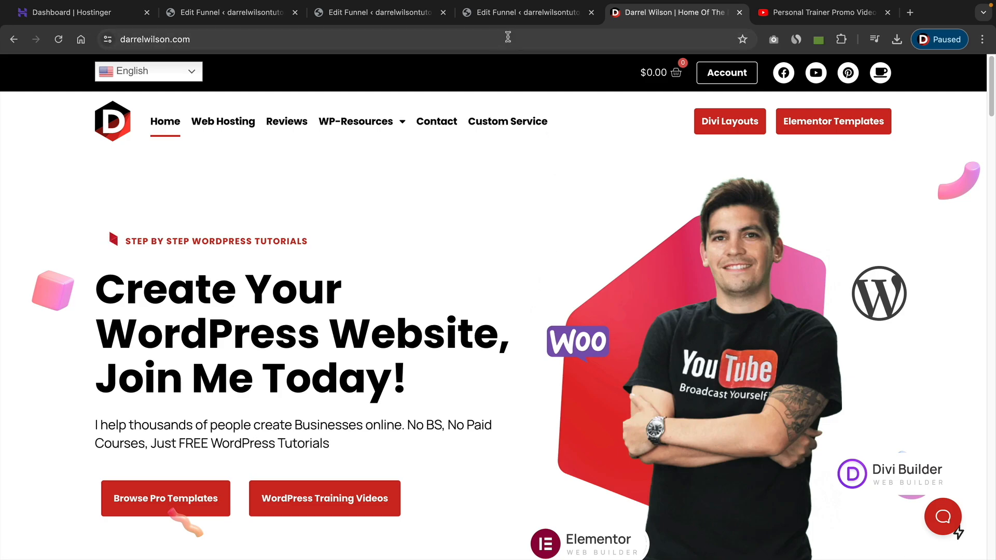
pyautogui.click(511, 17)
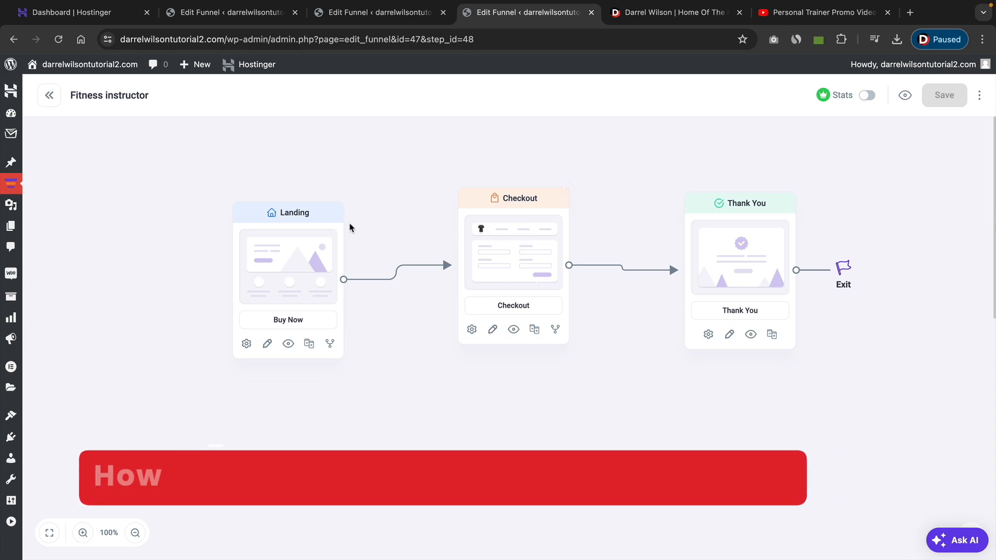
# Visit the live website and look through its current homepage from header to blog section.
pyautogui.moveTo(68, 64)
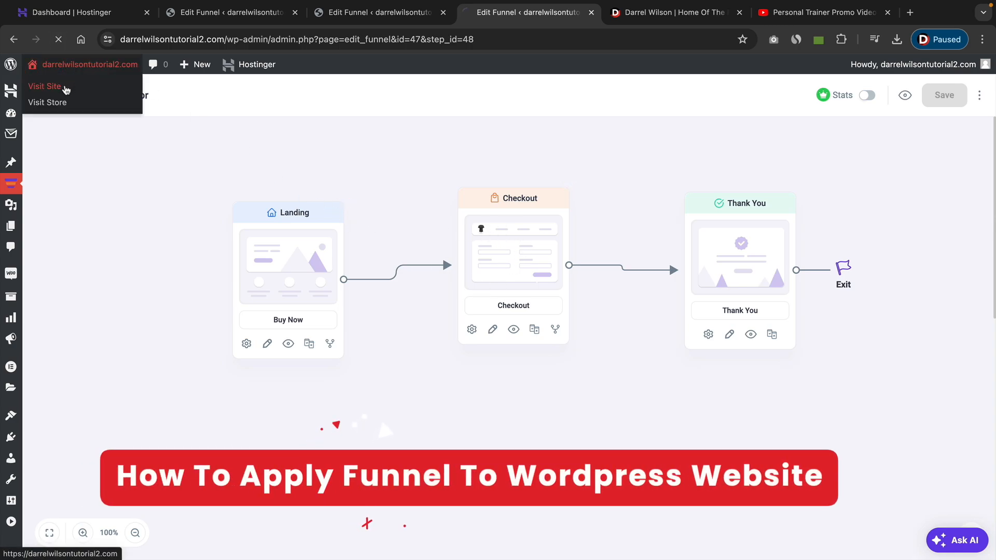
pyautogui.click(65, 88)
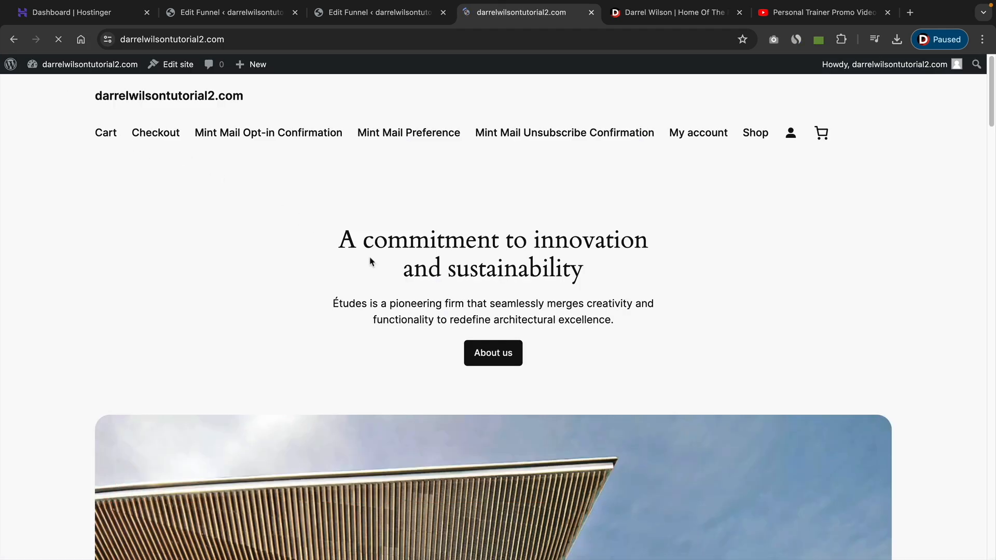
pyautogui.scroll(-10, 424, 291)
pyautogui.scroll(-15, 424, 293)
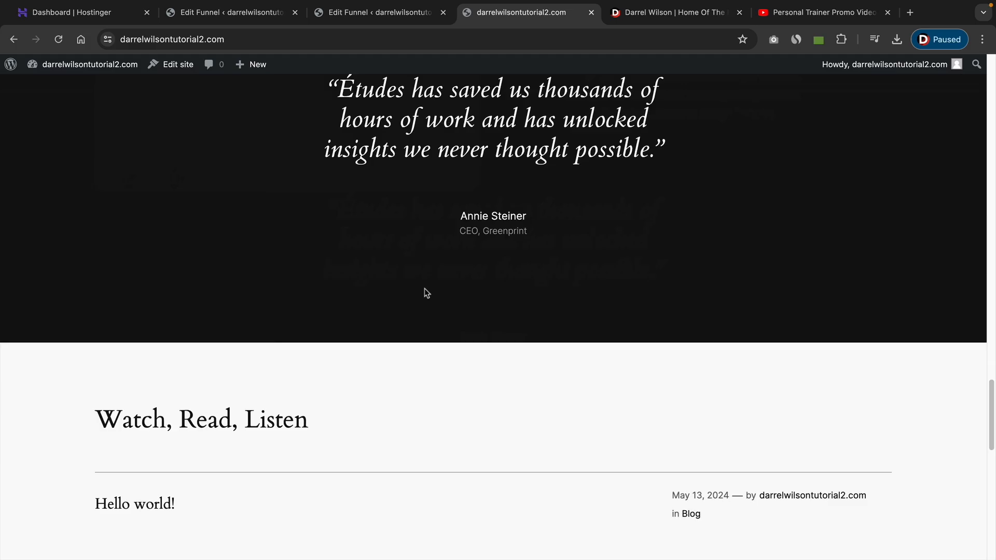
pyautogui.scroll(10, 425, 293)
pyautogui.scroll(15, 424, 294)
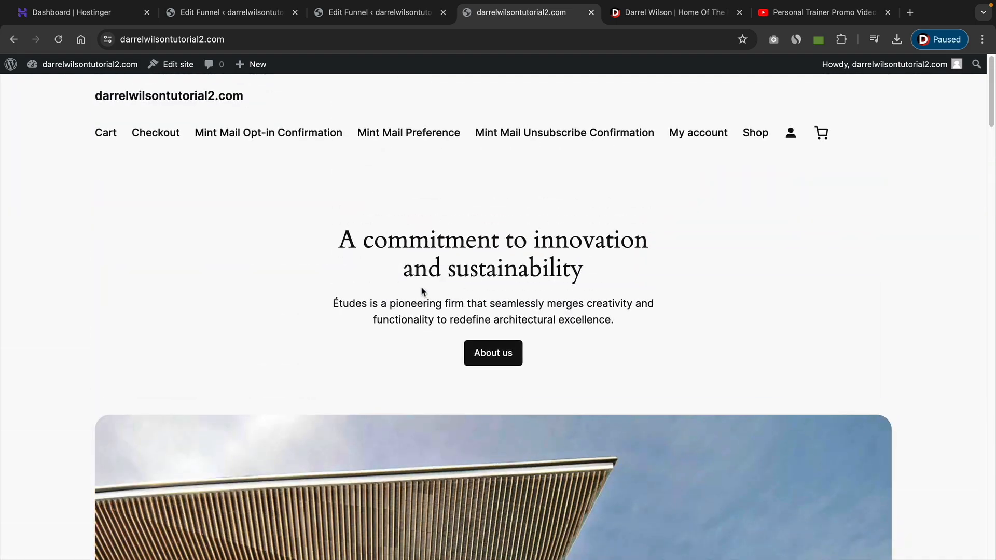
# Install the Hello Elementor theme from the WordPress theme library and activate it.
pyautogui.moveTo(58, 67)
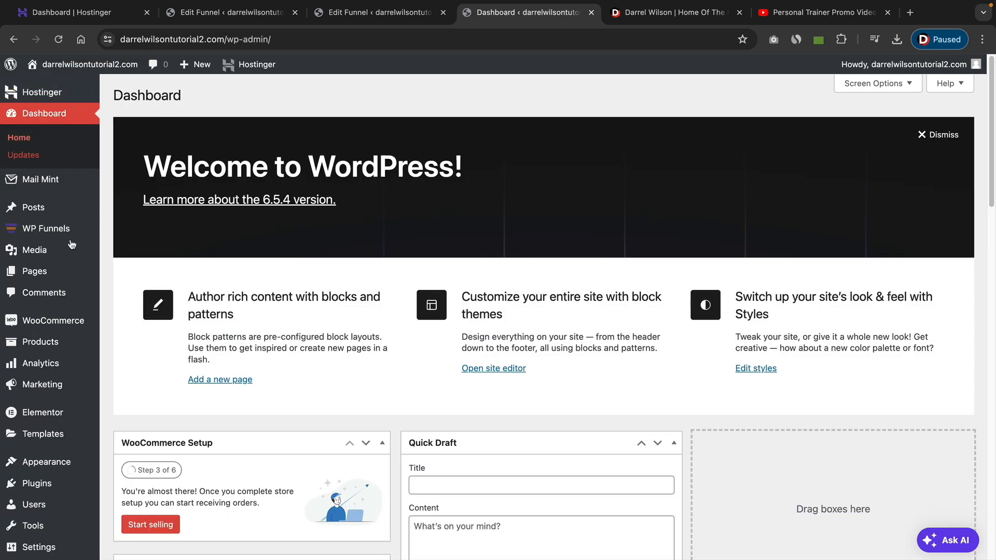
pyautogui.moveTo(75, 463)
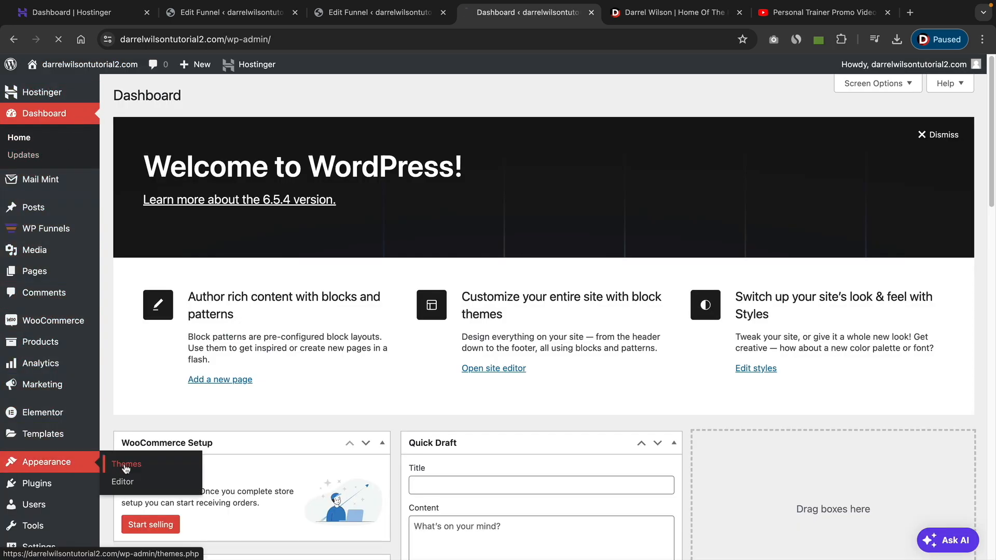
pyautogui.click(125, 466)
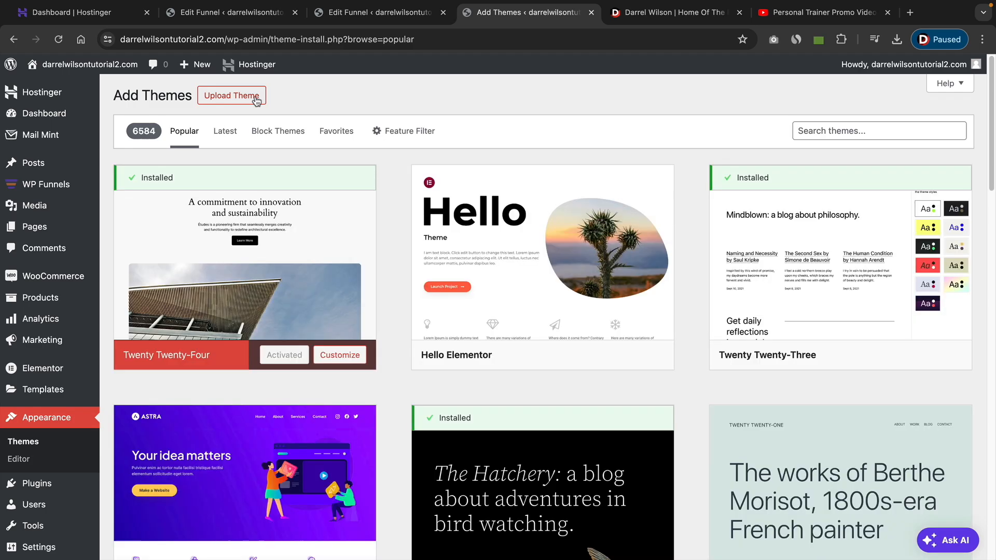
pyautogui.click(598, 356)
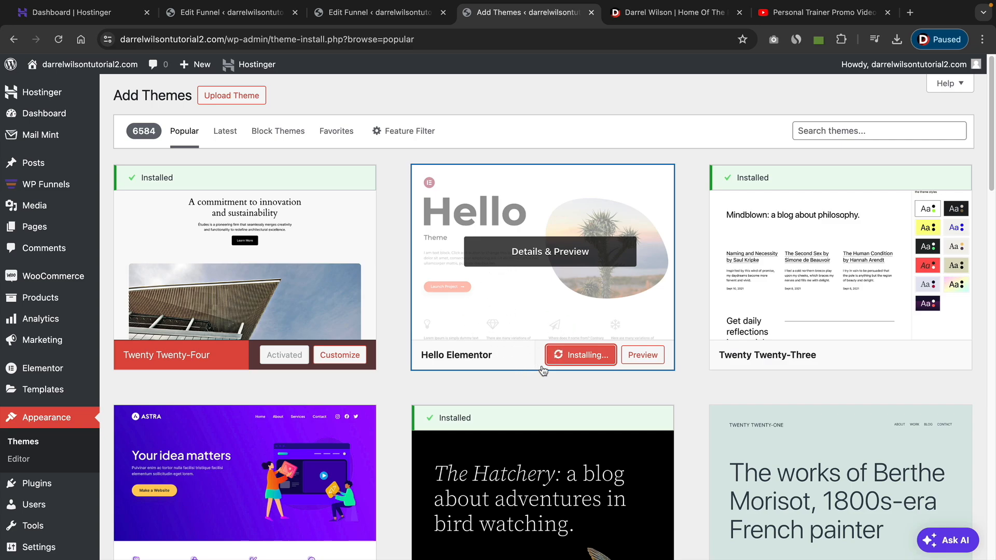
pyautogui.click(569, 356)
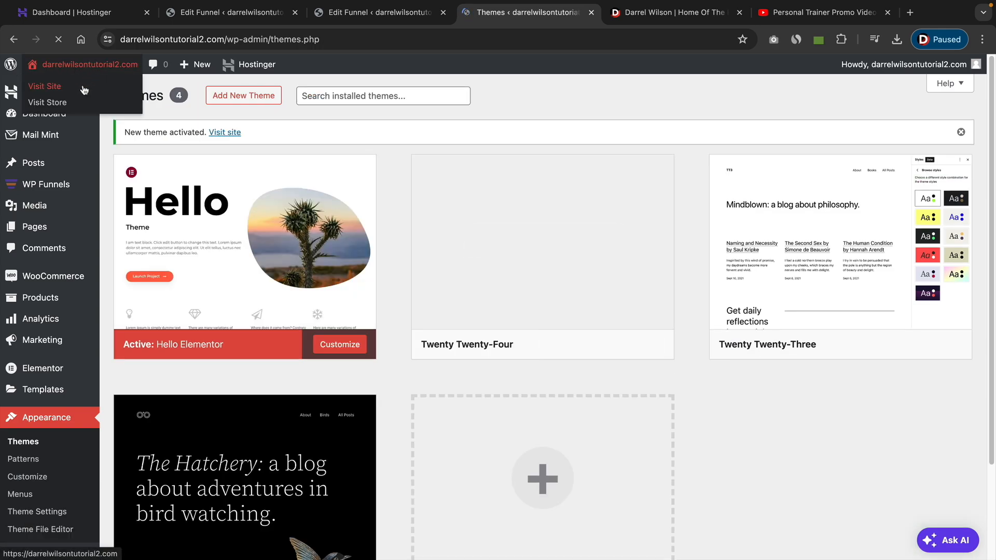
# Set the site's homepage to the static page Fitness instructor Landing (WPFunnels Step), publish the change, and view the live homepage.
pyautogui.click(83, 90)
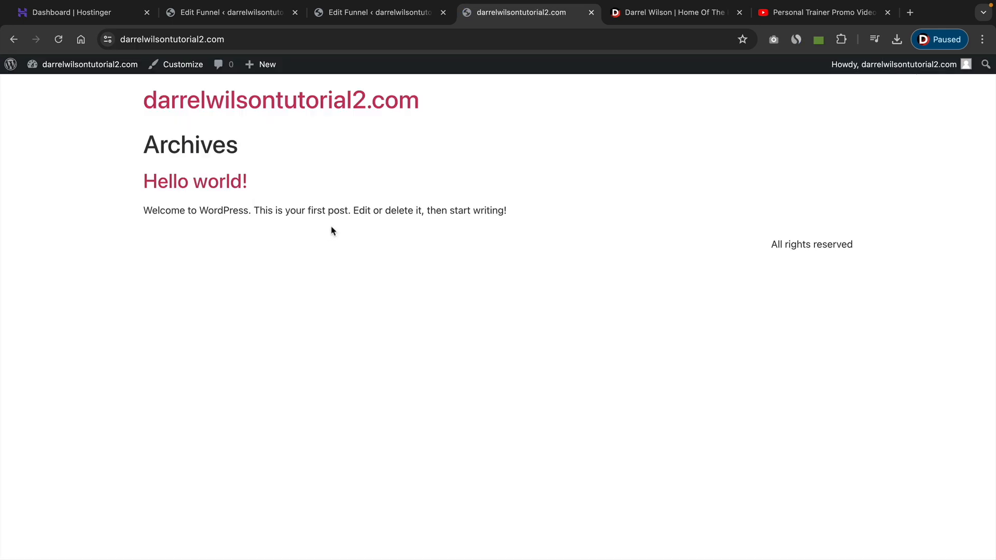
pyautogui.click(178, 68)
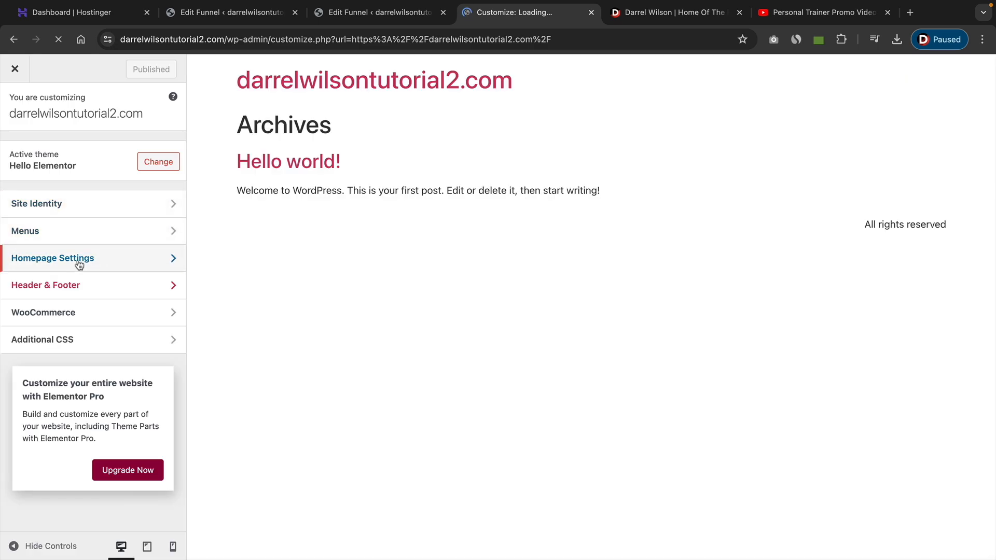
pyautogui.click(80, 266)
pyautogui.click(12, 280)
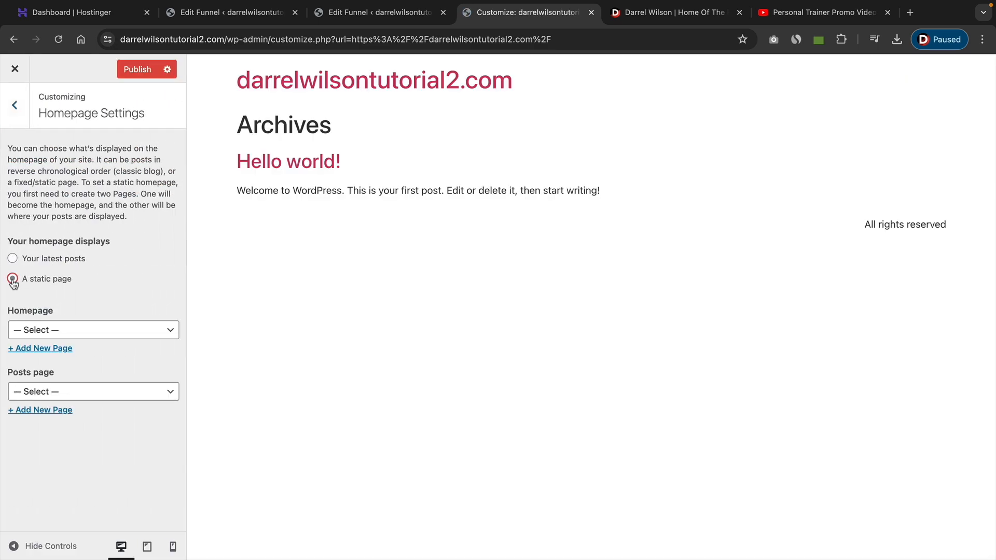
pyautogui.click(38, 333)
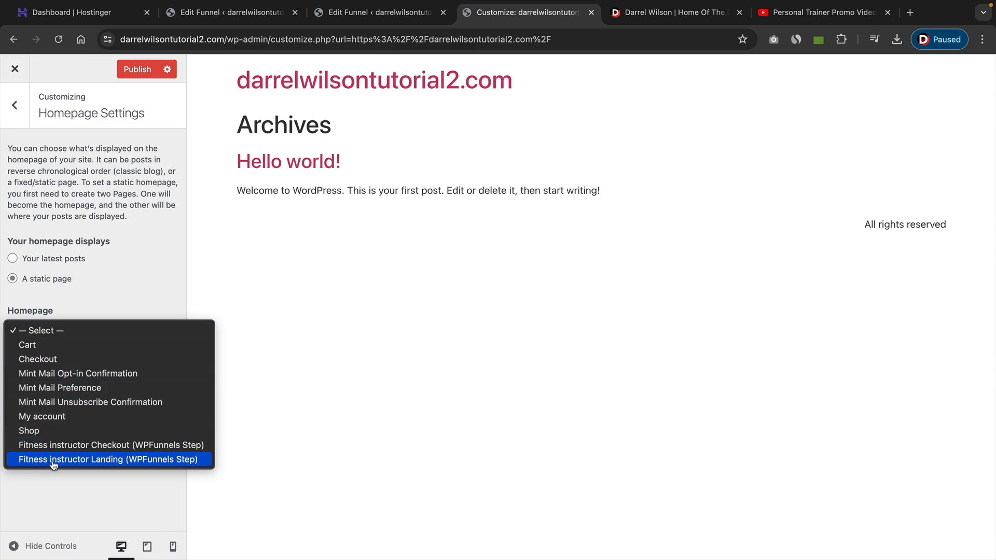
pyautogui.click(110, 460)
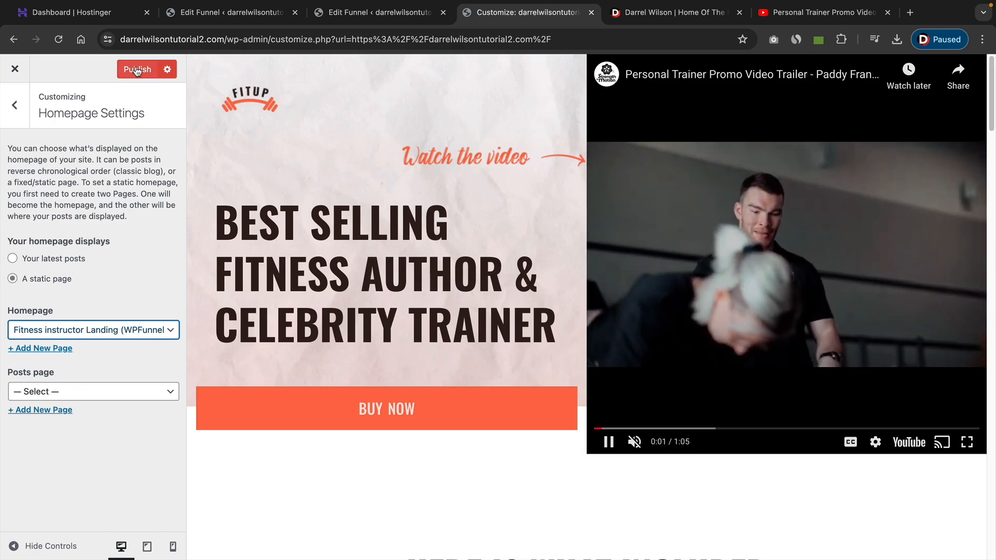
pyautogui.click(136, 70)
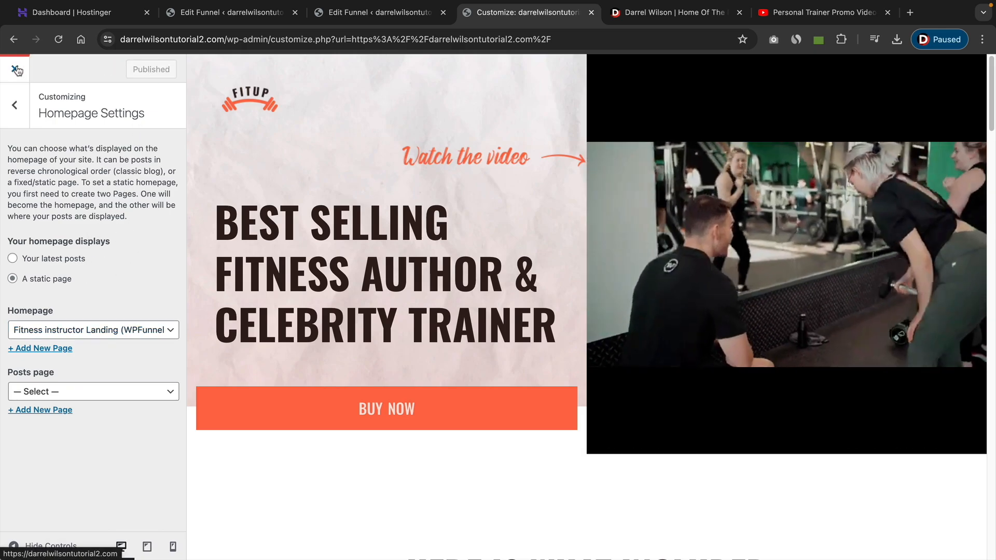
pyautogui.click(16, 70)
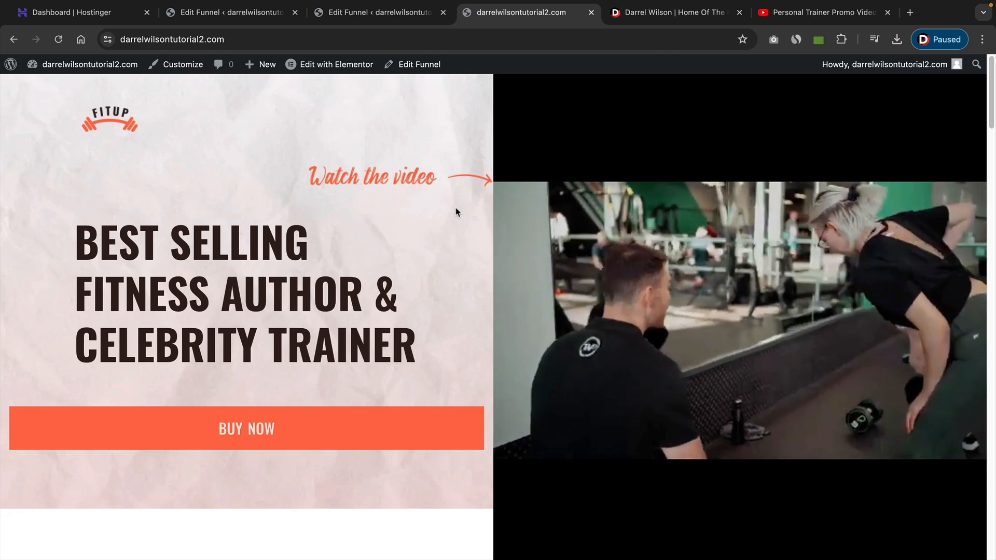
pyautogui.moveTo(693, 272)
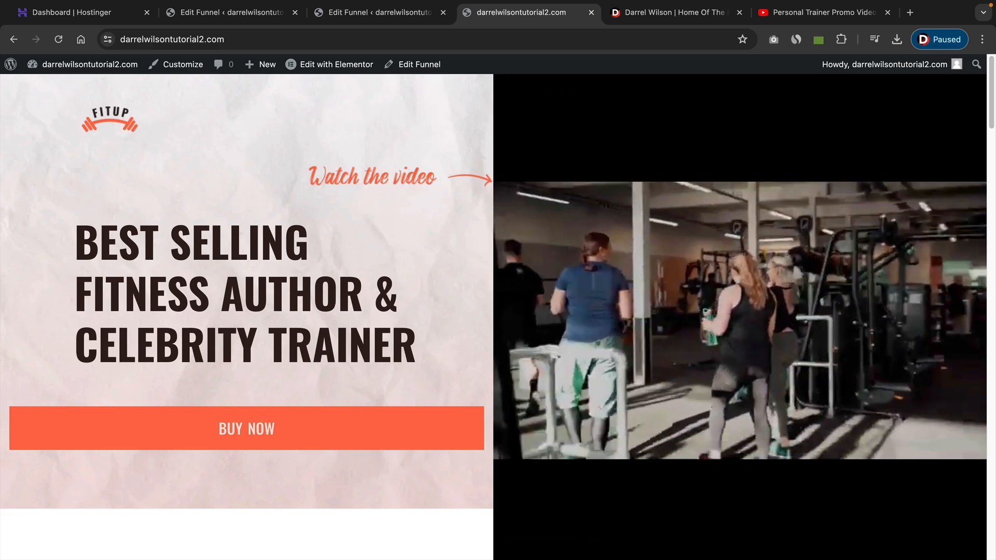
# Select Fitness instructor Landing (WPFunnels Step) as homepage in the WordPress Reading settings, save the changes, and open the WPFunnels funnel list.
pyautogui.moveTo(76, 81)
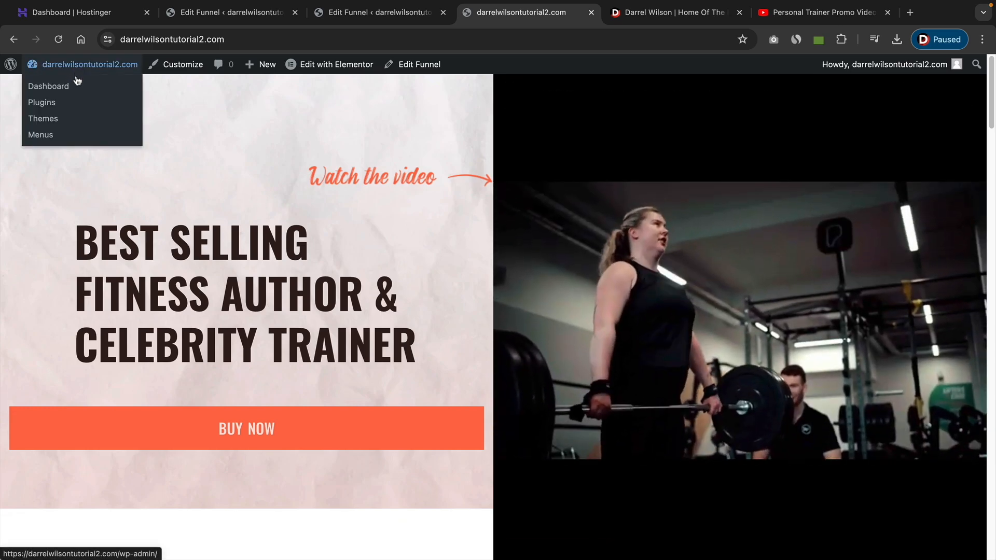
pyautogui.click(34, 95)
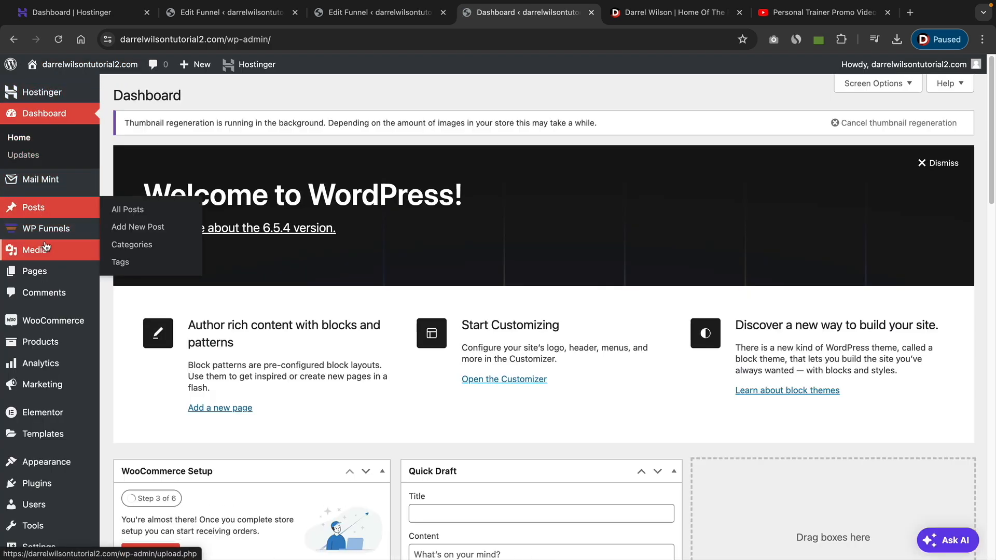
pyautogui.scroll(-4, 45, 246)
pyautogui.moveTo(52, 504)
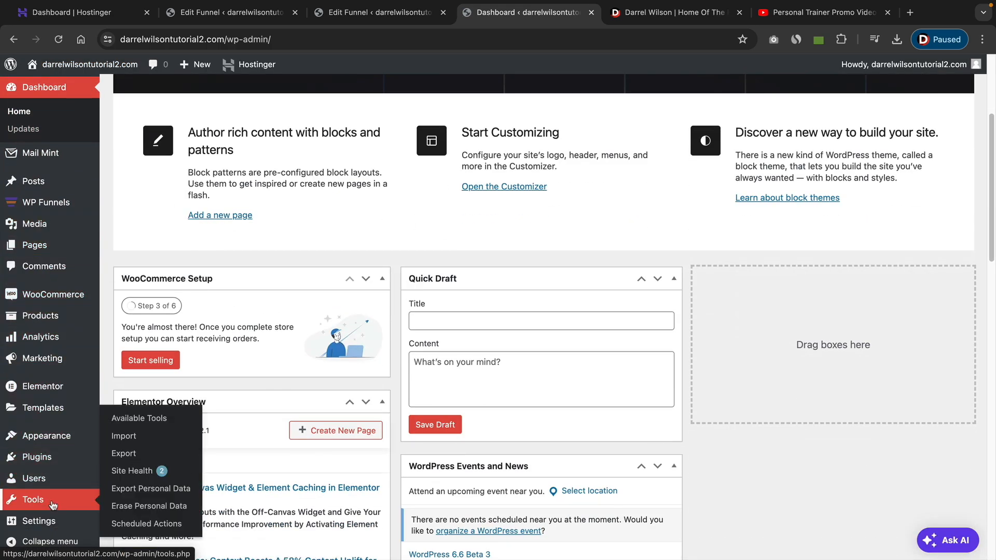
pyautogui.moveTo(57, 521)
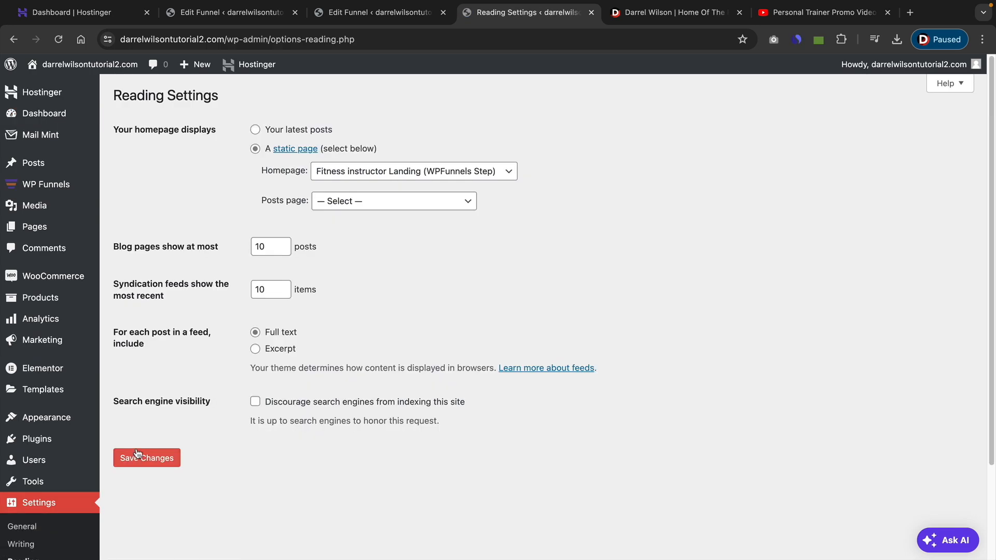
pyautogui.moveTo(128, 130); pyautogui.dragTo(202, 130)
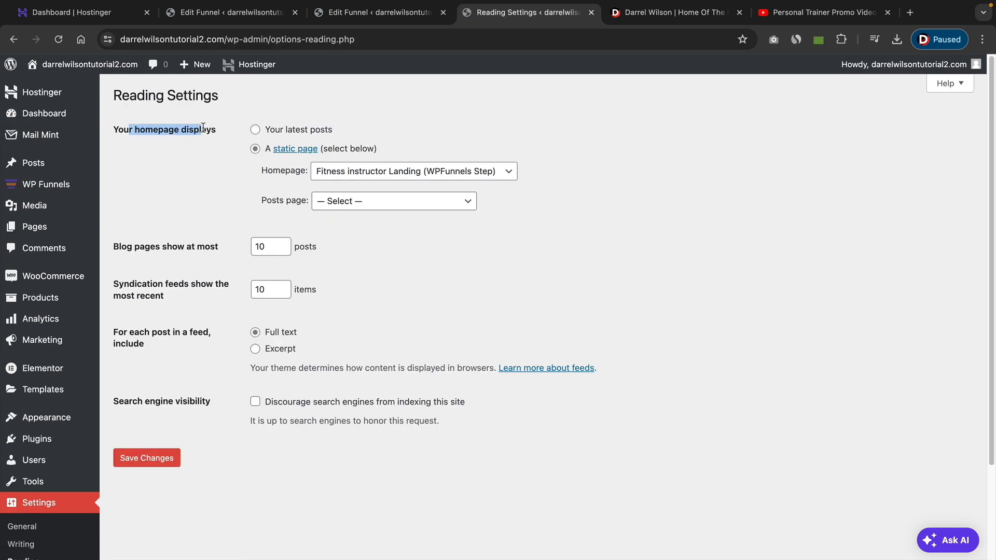
pyautogui.click(399, 176)
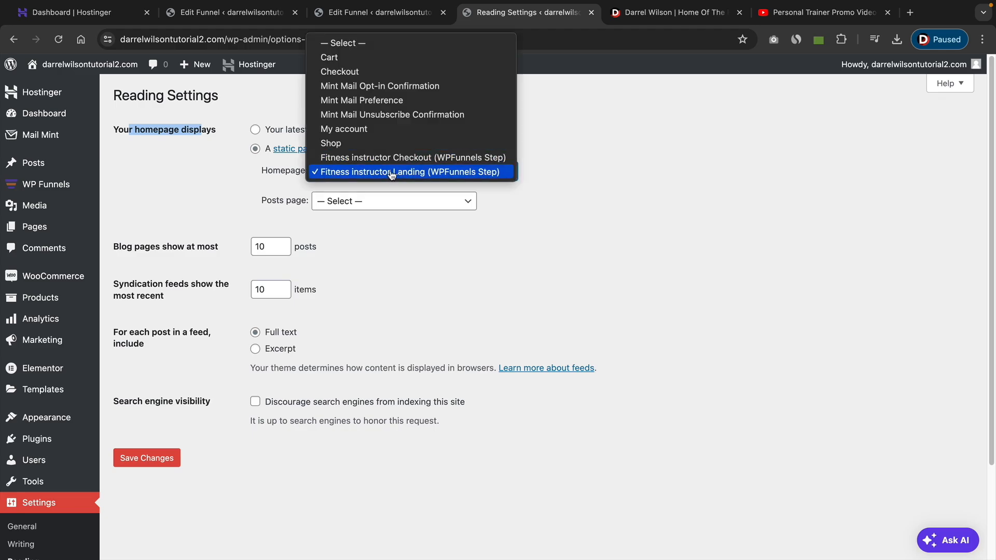
pyautogui.click(393, 173)
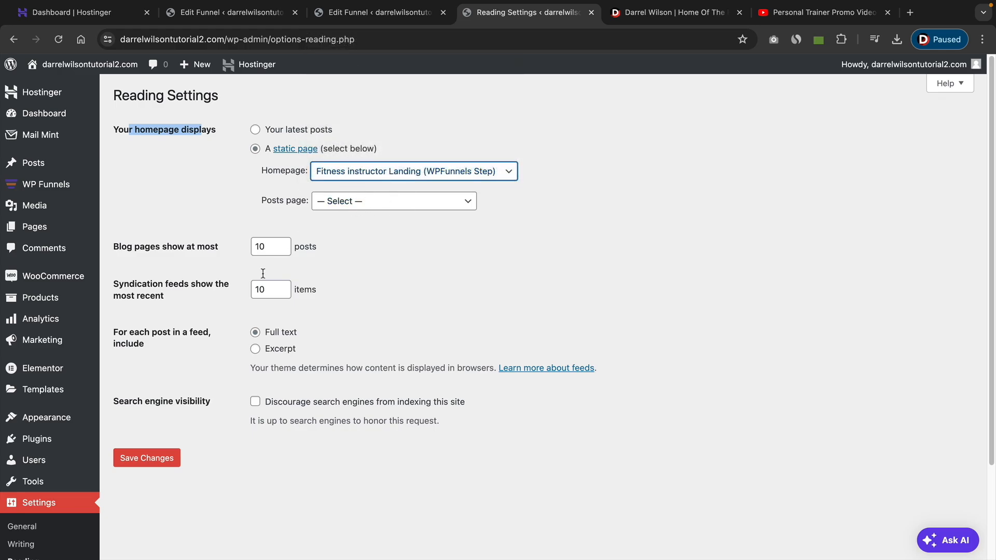
pyautogui.click(158, 462)
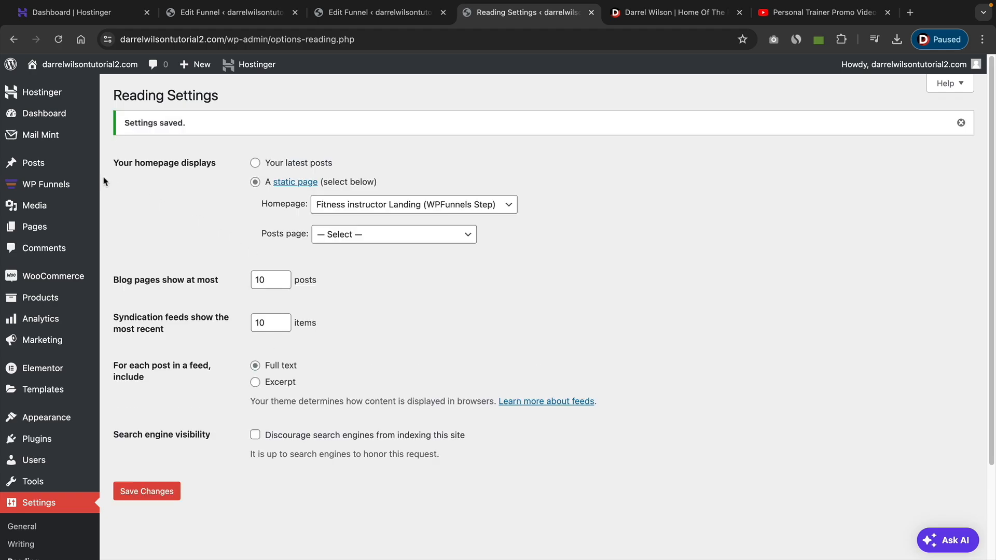
pyautogui.click(65, 186)
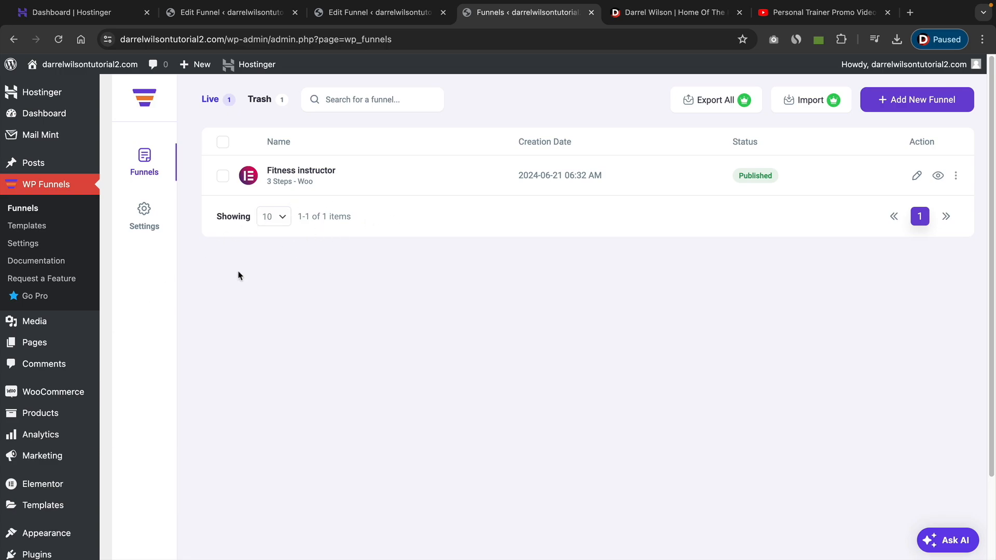
# Search the WordPress plugin library for stripe, then install and activate WooCommerce Stripe Payment Gateway.
pyautogui.moveTo(31, 554)
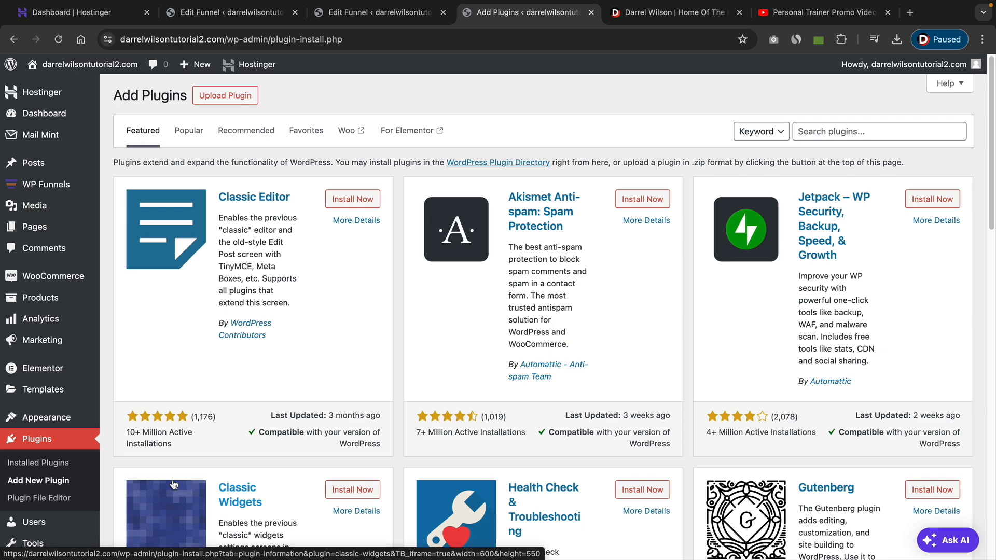
pyautogui.click(831, 136)
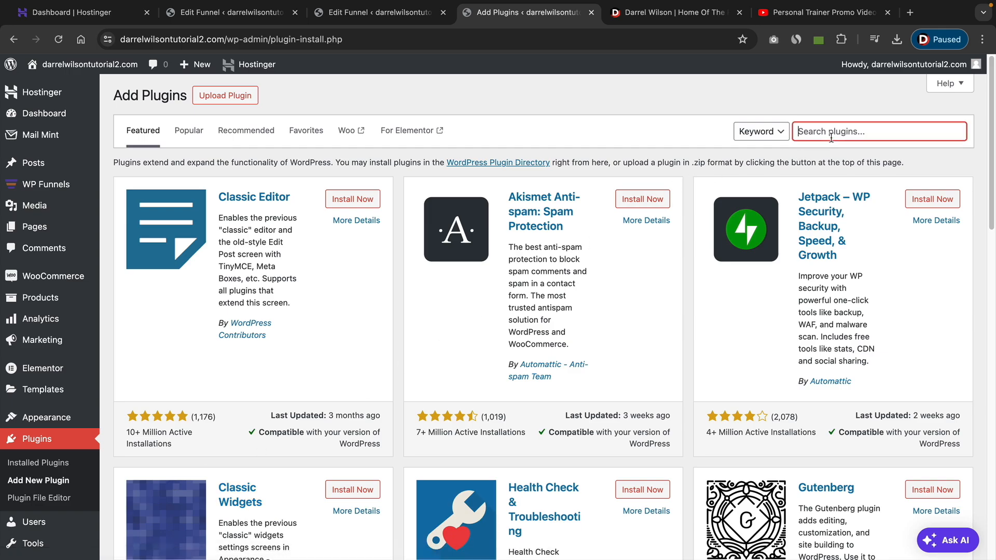
pyautogui.write('stripe')
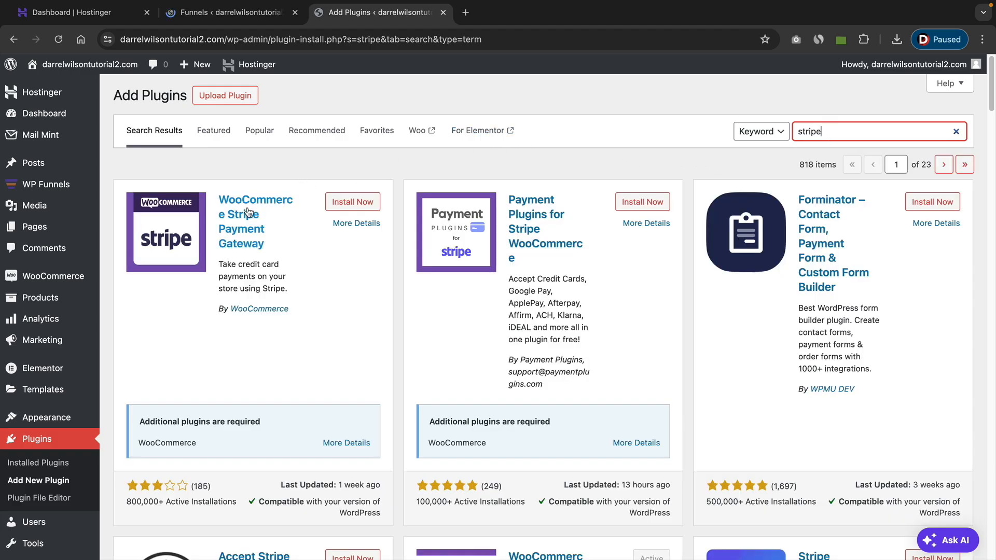
pyautogui.click(363, 206)
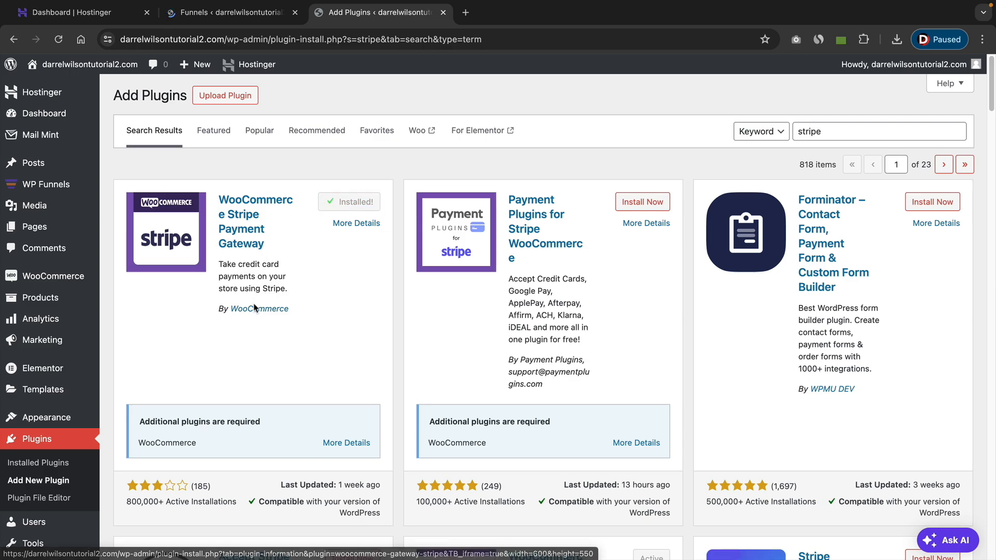
pyautogui.click(354, 203)
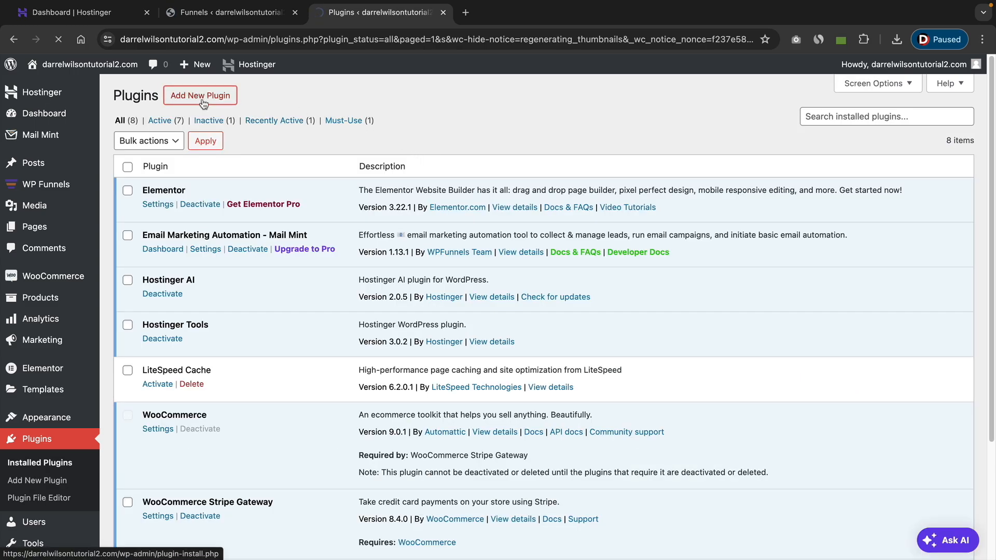
# Search the WordPress plugin library for paypal, then install and activate WooCommerce PayPal Payments.
pyautogui.click(208, 102)
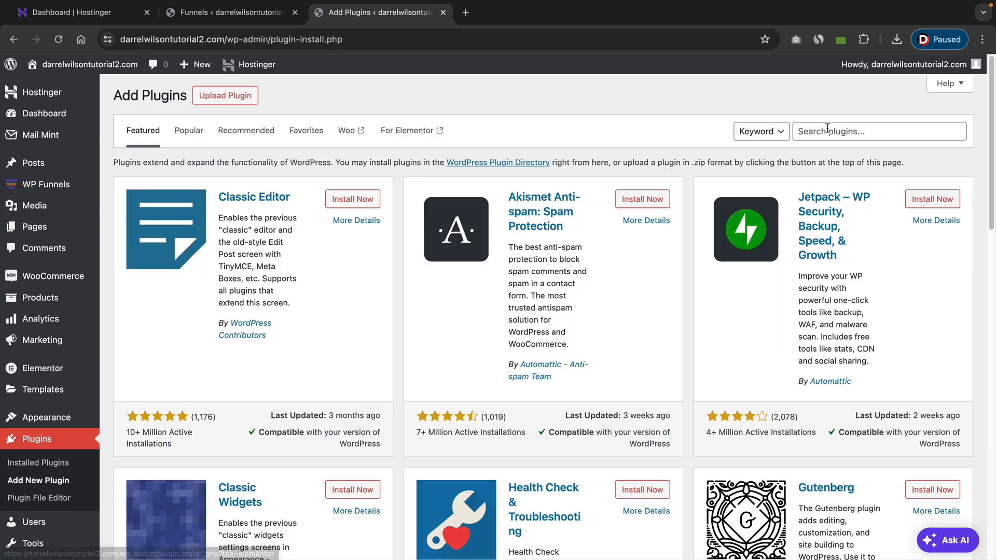
pyautogui.click(827, 129)
pyautogui.write('paypal')
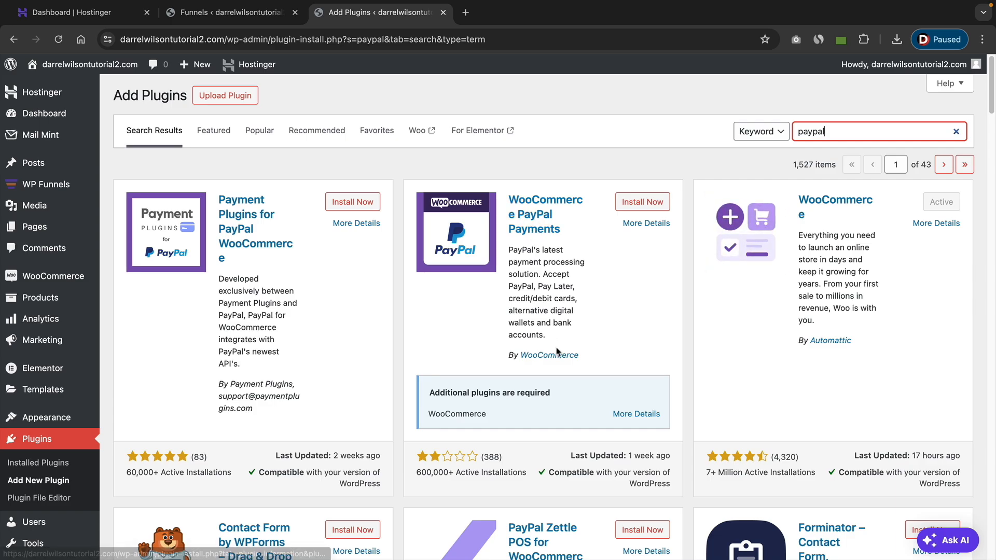
pyautogui.click(644, 205)
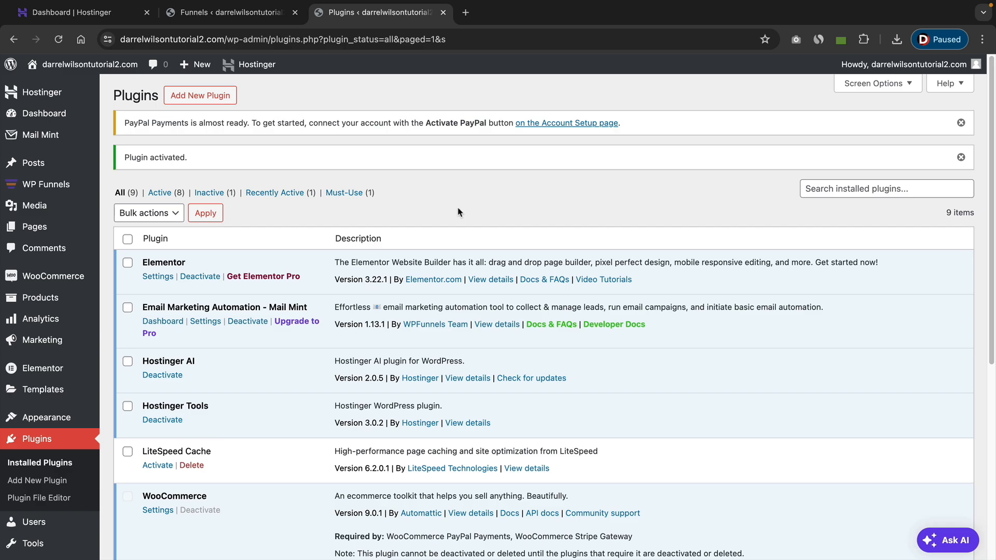
# Dismiss the PayPal notice in the WooCommerce general settings and fill in the store's postal address.
pyautogui.moveTo(58, 281)
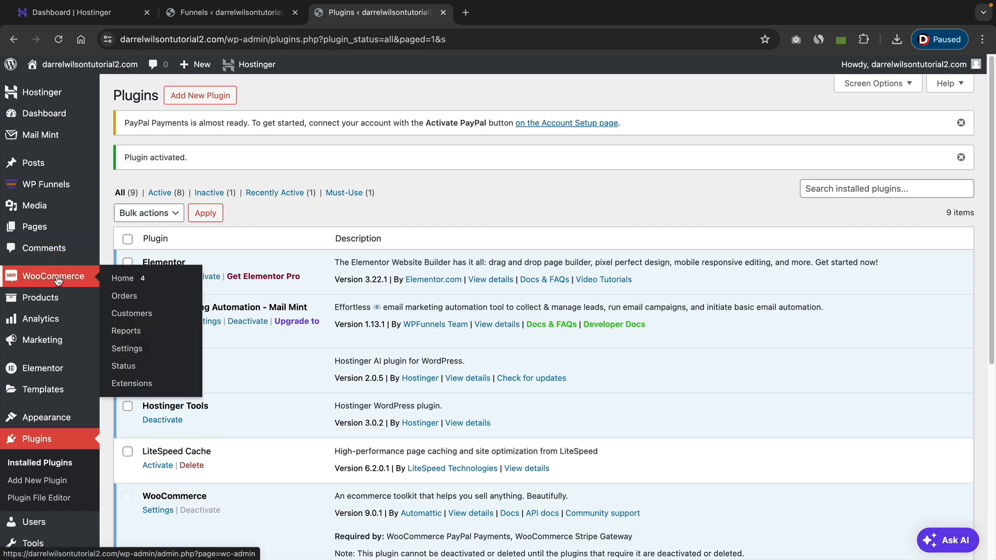
pyautogui.click(145, 357)
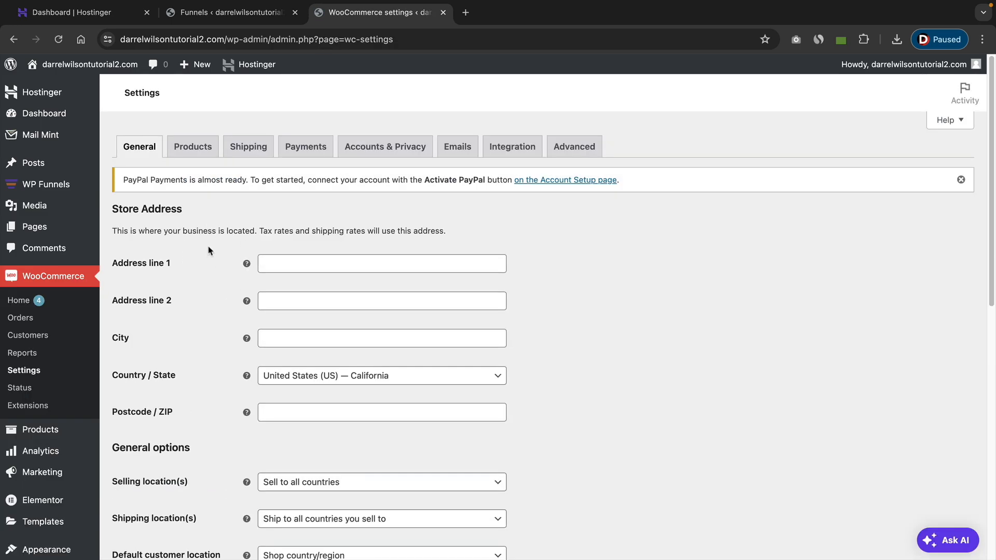
pyautogui.click(961, 180)
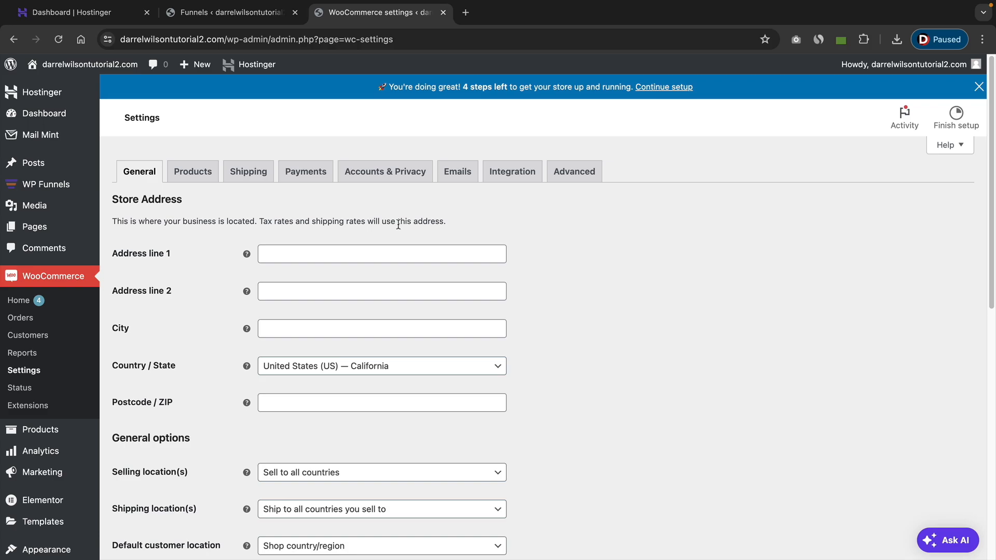
pyautogui.click(302, 248)
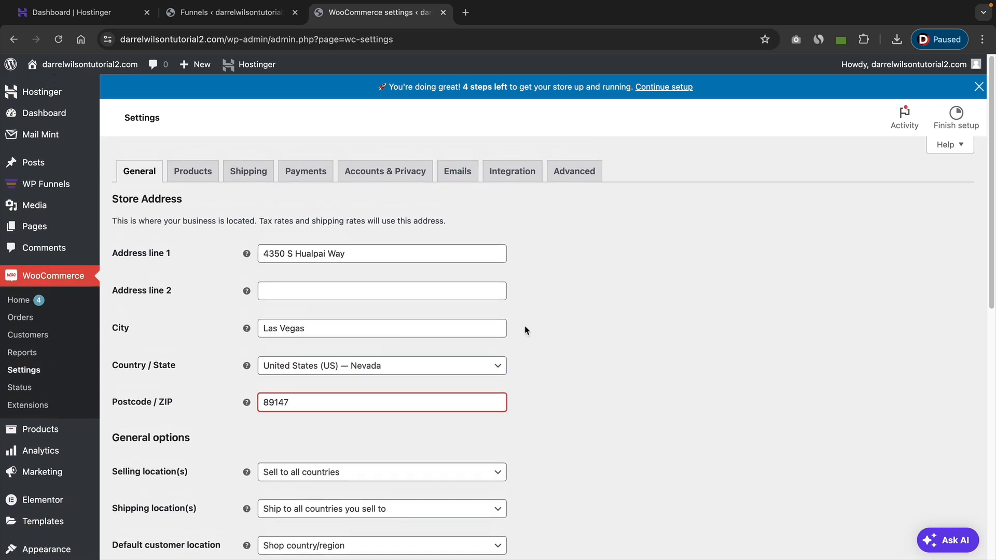
# Review the store currency choices, keep United States (US) dollar, and save the WooCommerce general settings.
pyautogui.scroll(-4, 456, 356)
pyautogui.scroll(-5, 453, 353)
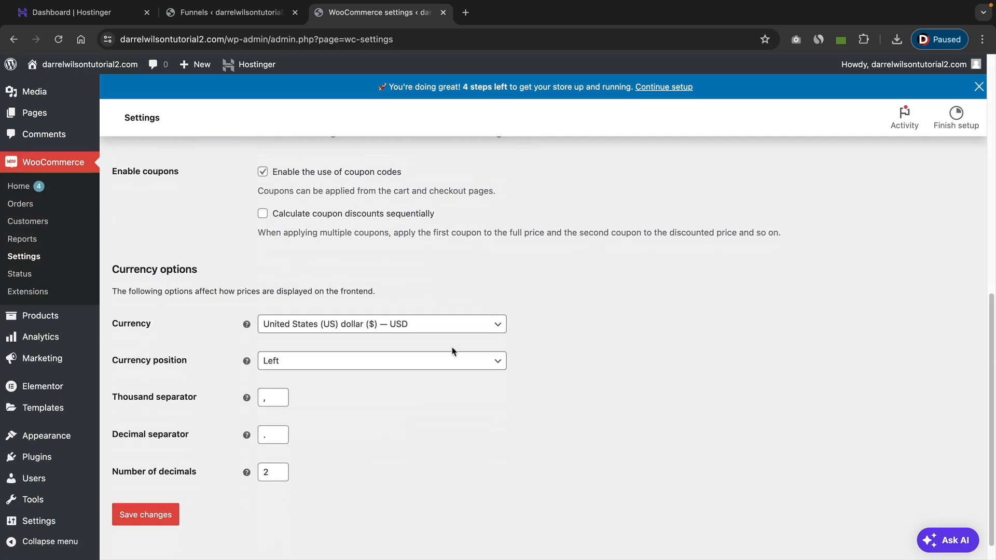
pyautogui.click(329, 301)
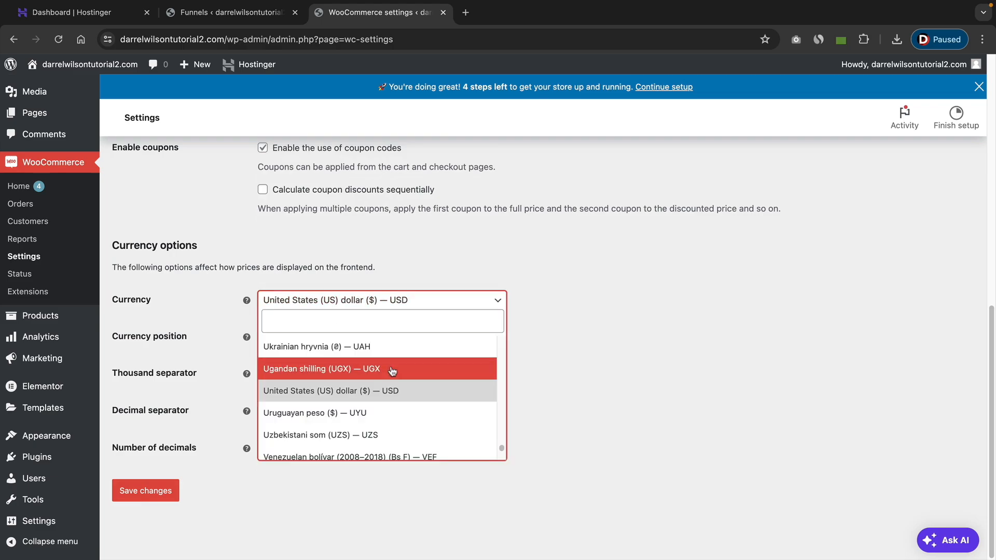
pyautogui.click(541, 351)
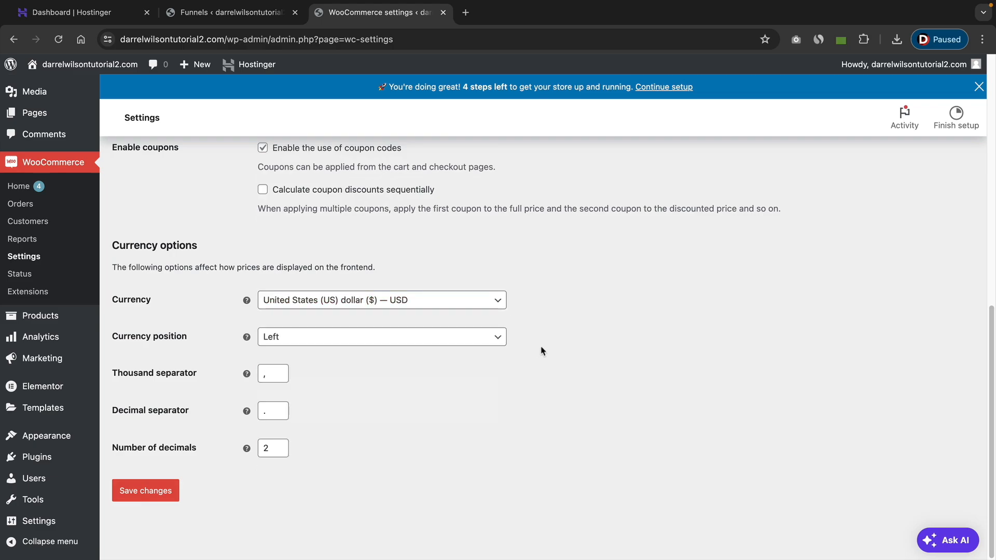
pyautogui.click(157, 493)
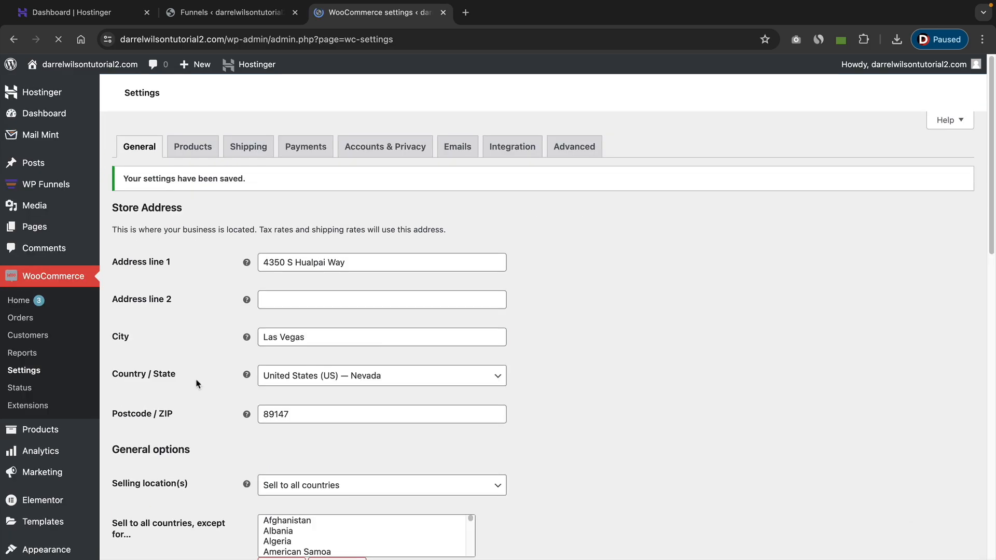
# Enable Stripe in the WooCommerce payment methods and start creating or connecting a Stripe account.
pyautogui.click(310, 151)
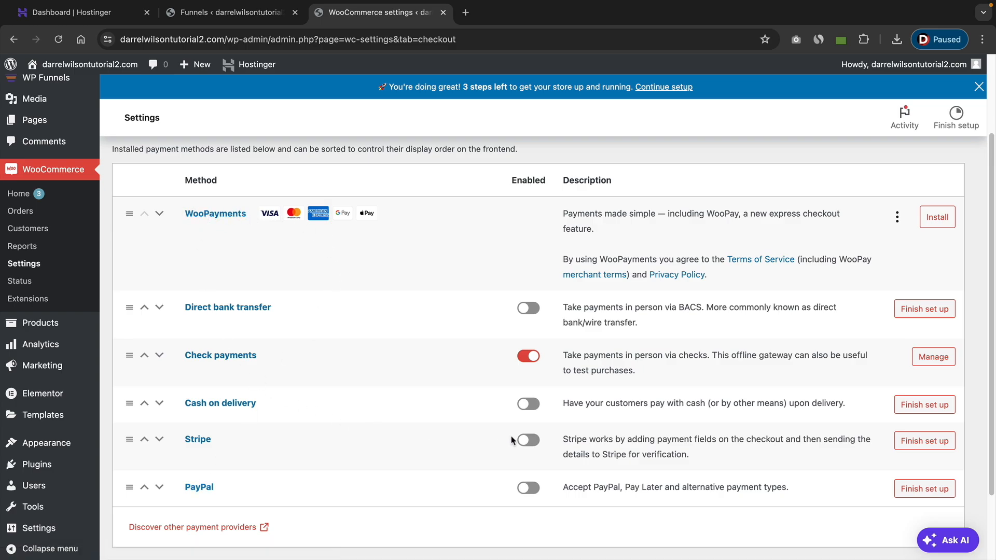
pyautogui.click(529, 441)
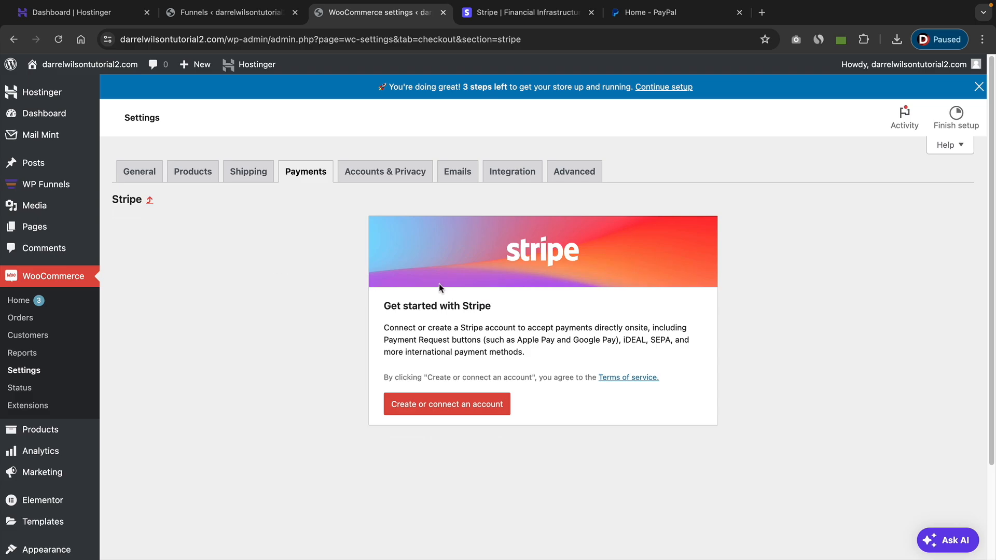
pyautogui.click(423, 410)
pyautogui.click(528, 16)
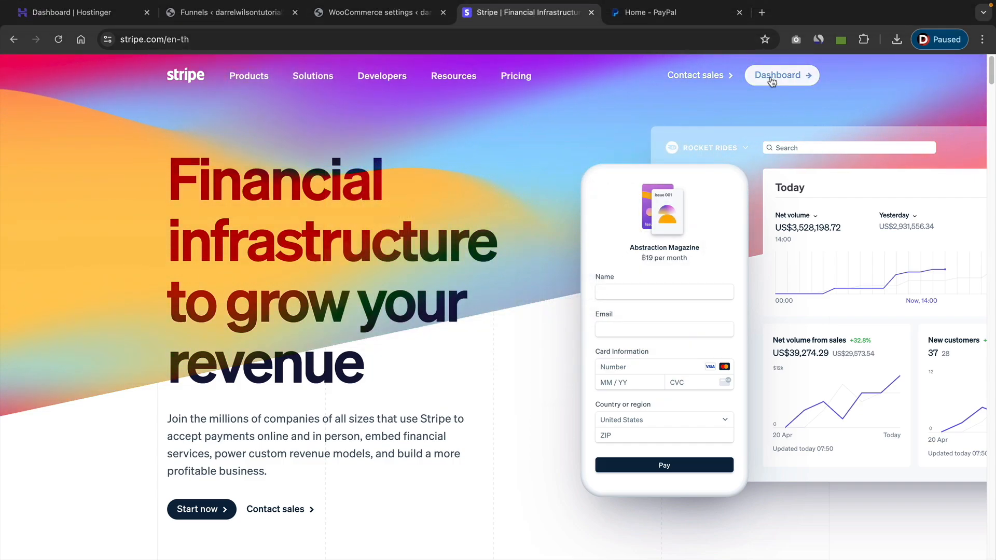
pyautogui.click(378, 19)
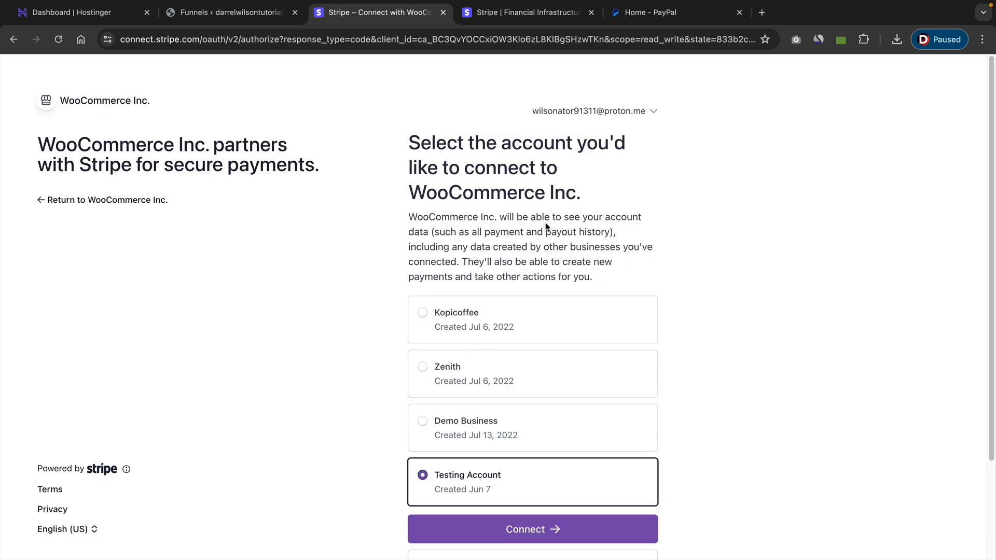
# Look through the available Stripe accounts, choose Testing Account, and connect it to WooCommerce.
pyautogui.scroll(-2, 543, 314)
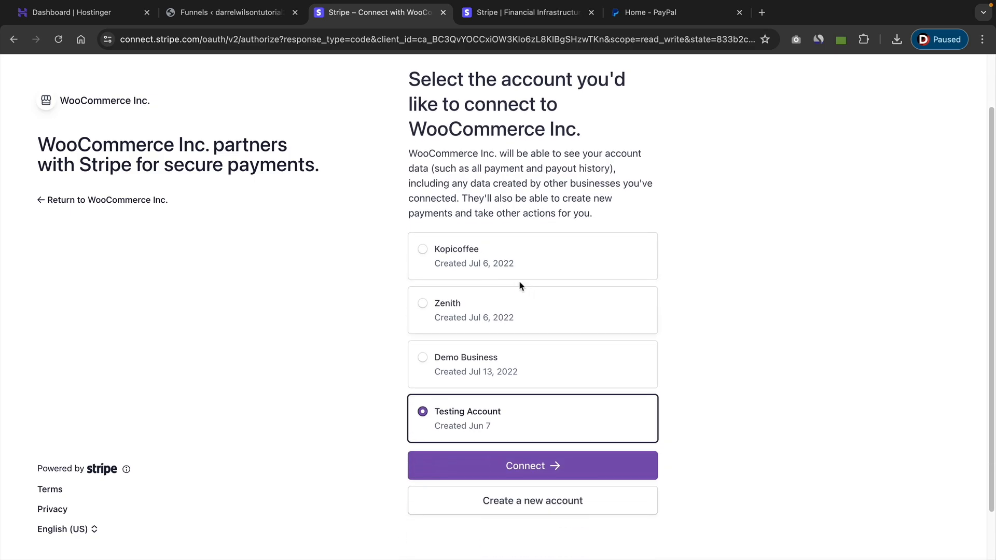
pyautogui.click(472, 254)
pyautogui.click(460, 317)
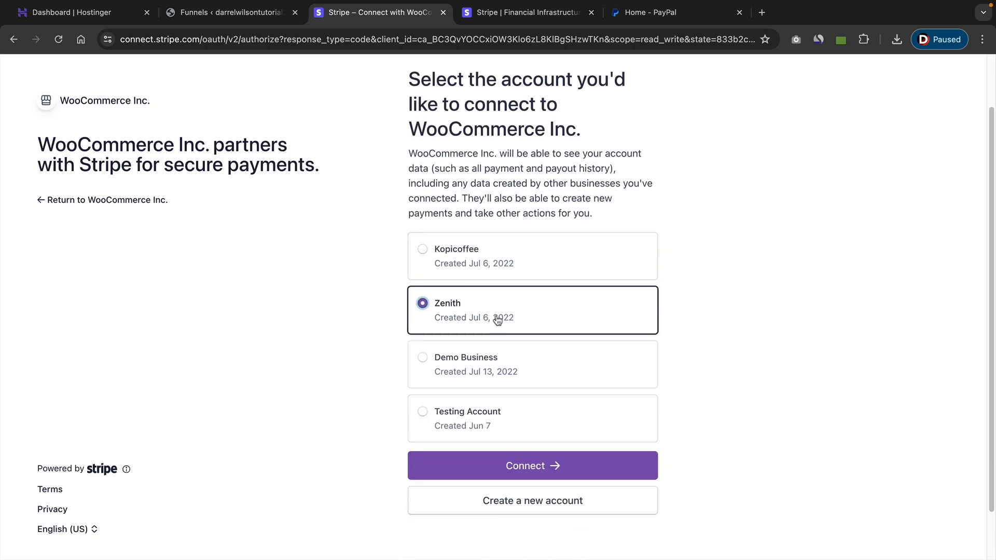
pyautogui.click(500, 371)
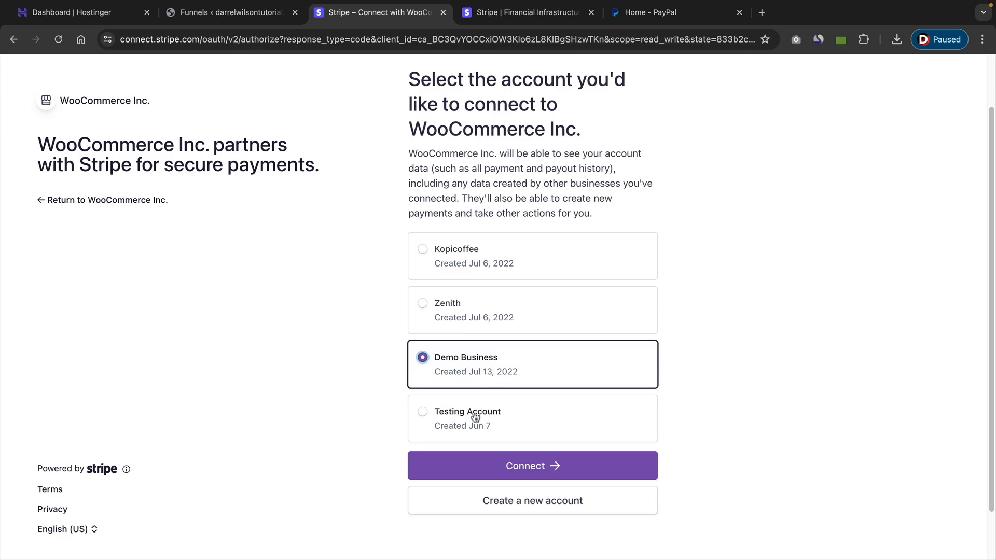
pyautogui.click(502, 406)
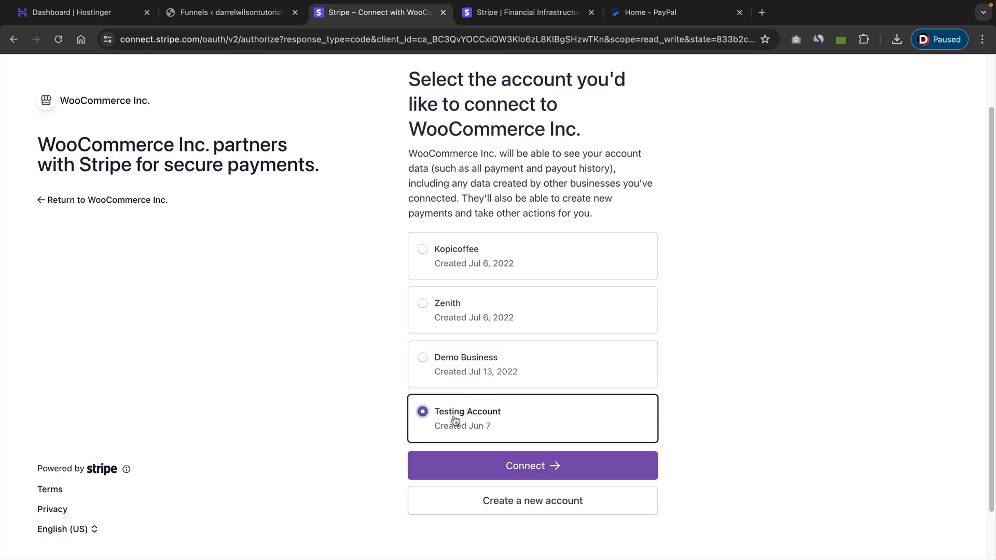
pyautogui.click(534, 469)
# Check the webhook status in the Stripe account details and enable test mode.
pyautogui.scroll(-5, 590, 210)
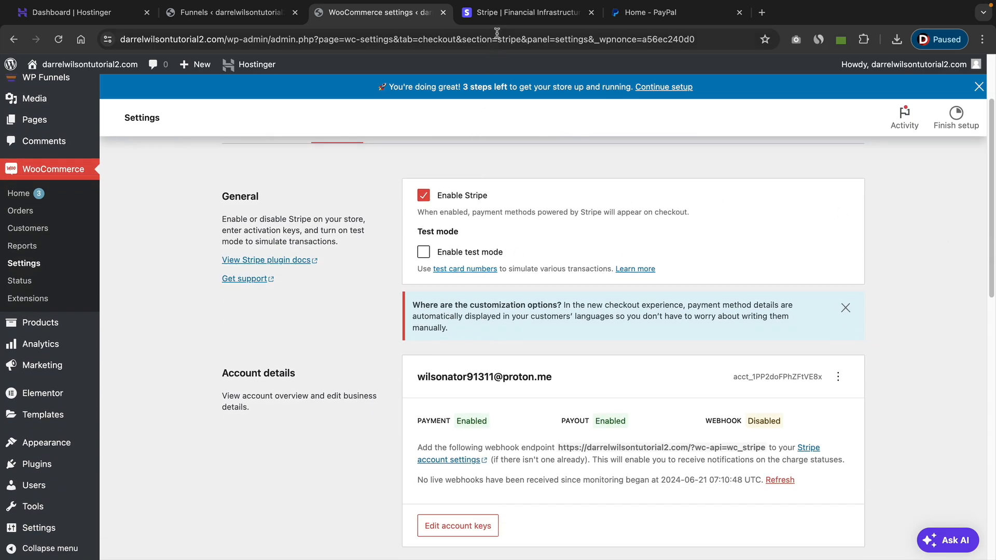
pyautogui.scroll(-1, 488, 335)
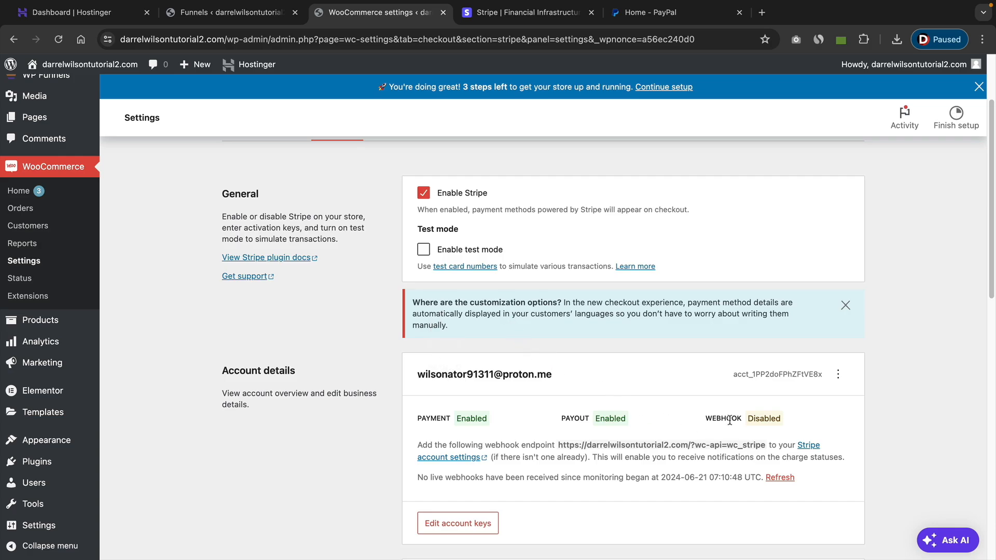
pyautogui.scroll(-2, 729, 420)
pyautogui.moveTo(706, 408); pyautogui.dragTo(792, 410)
pyautogui.click(795, 410)
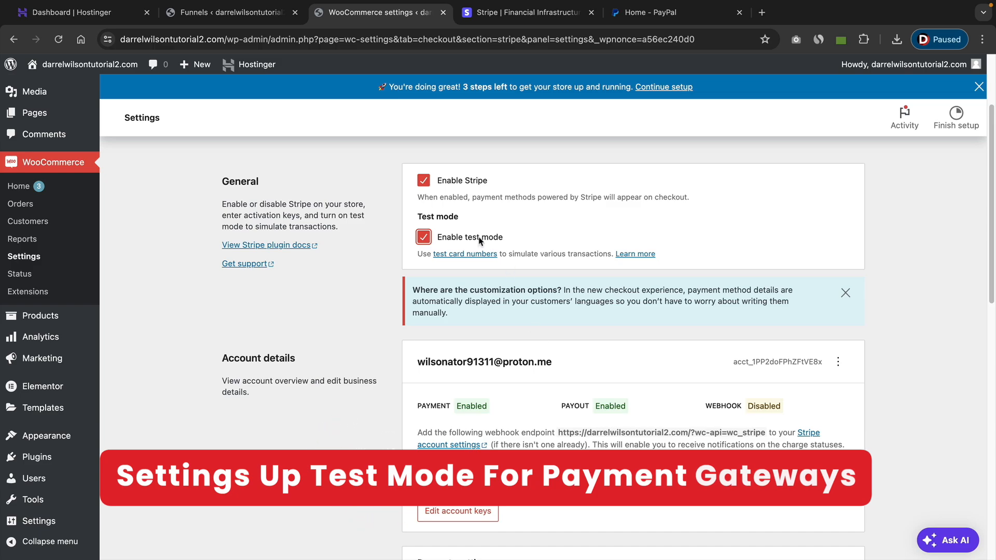
# Review the customer bank statement name and its preview in the payment settings, then save the Stripe settings.
pyautogui.scroll(-1, 487, 249)
pyautogui.scroll(-7, 466, 290)
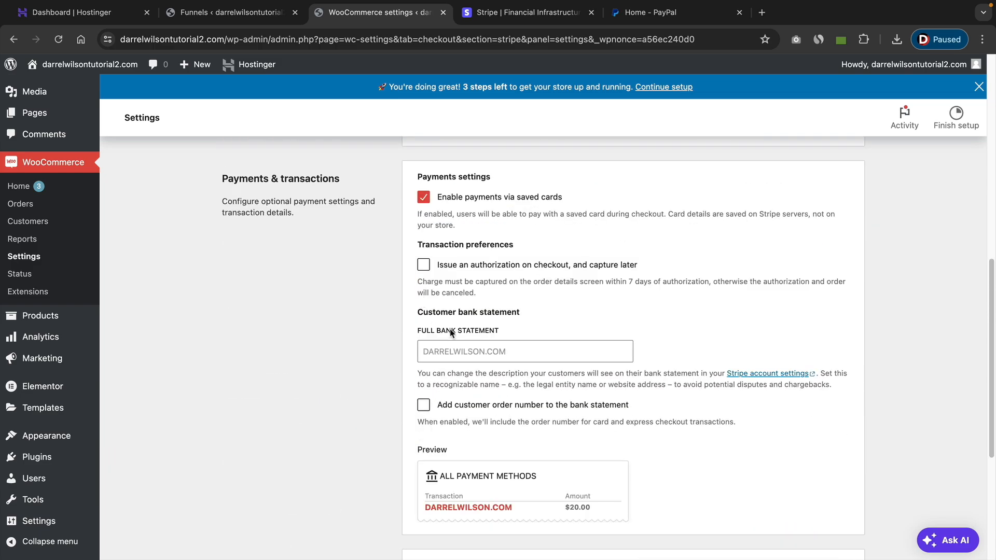
pyautogui.moveTo(431, 311); pyautogui.dragTo(517, 312)
pyautogui.click(517, 312)
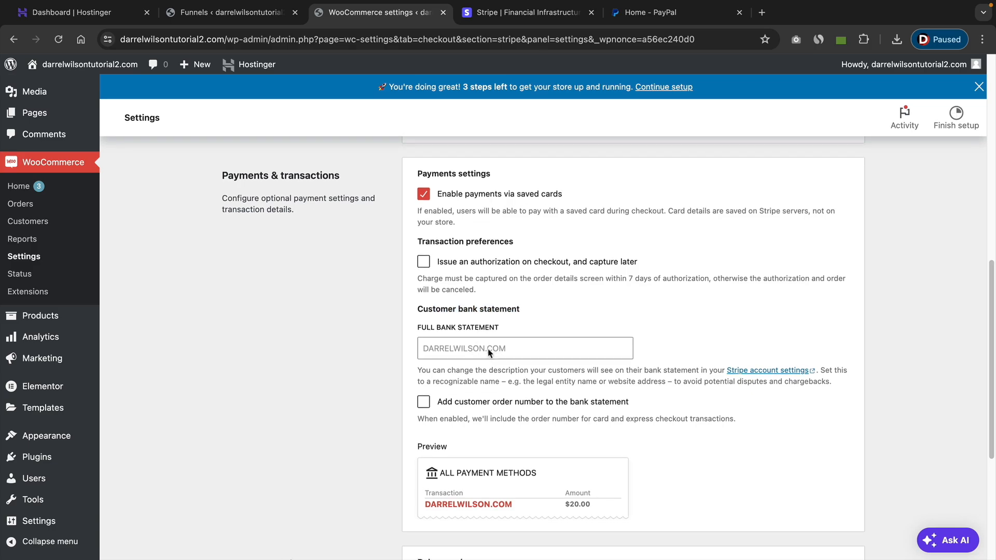
pyautogui.scroll(-2, 495, 355)
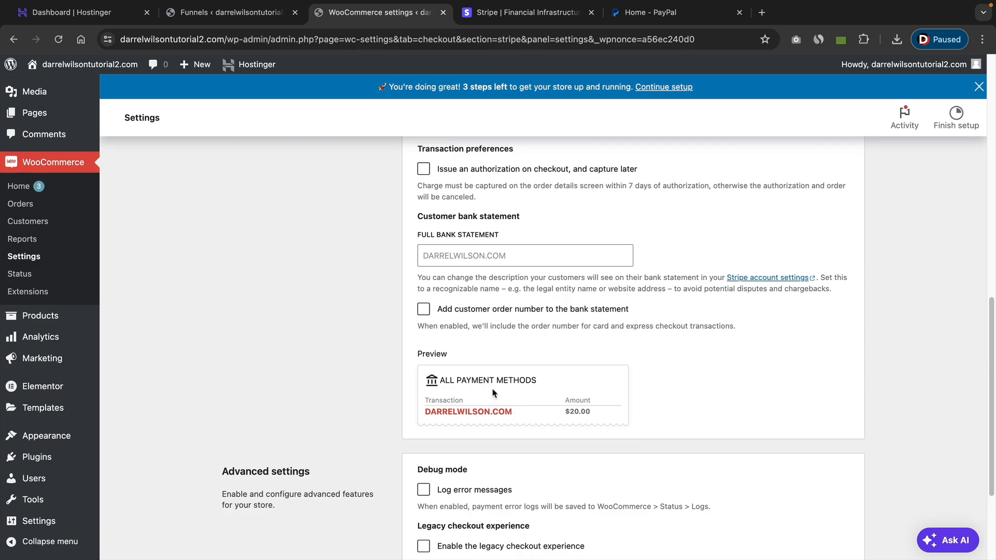
pyautogui.moveTo(513, 413); pyautogui.dragTo(427, 412)
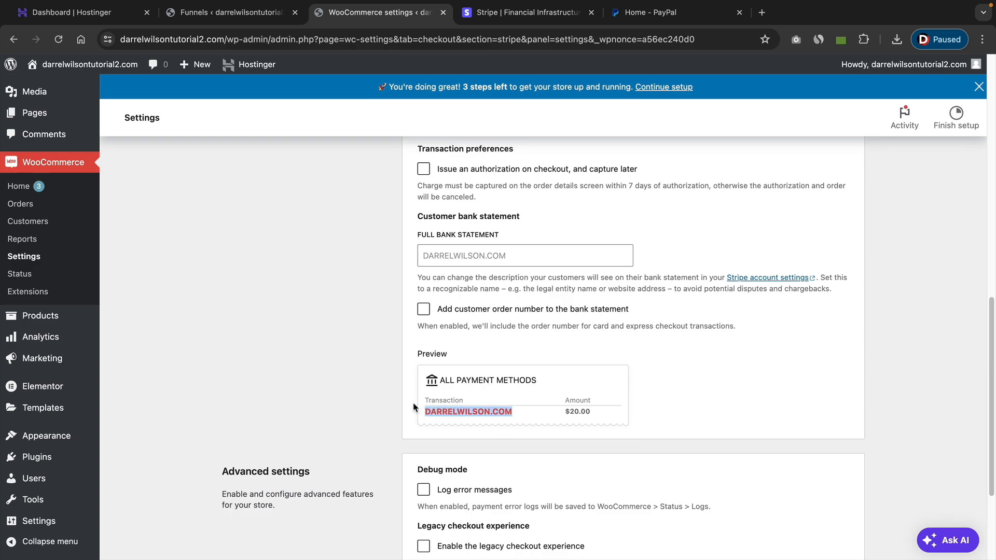
pyautogui.click(442, 404)
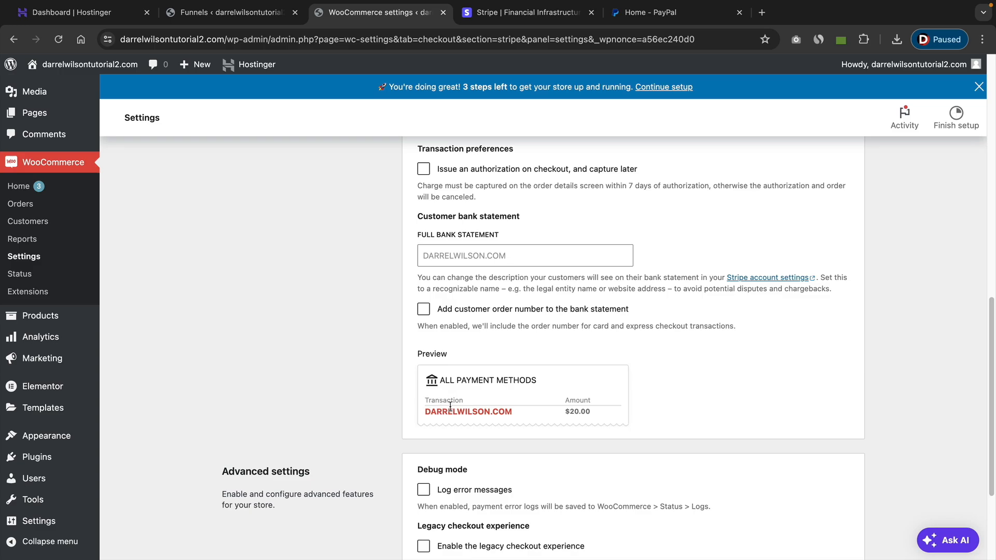
pyautogui.scroll(-3, 449, 406)
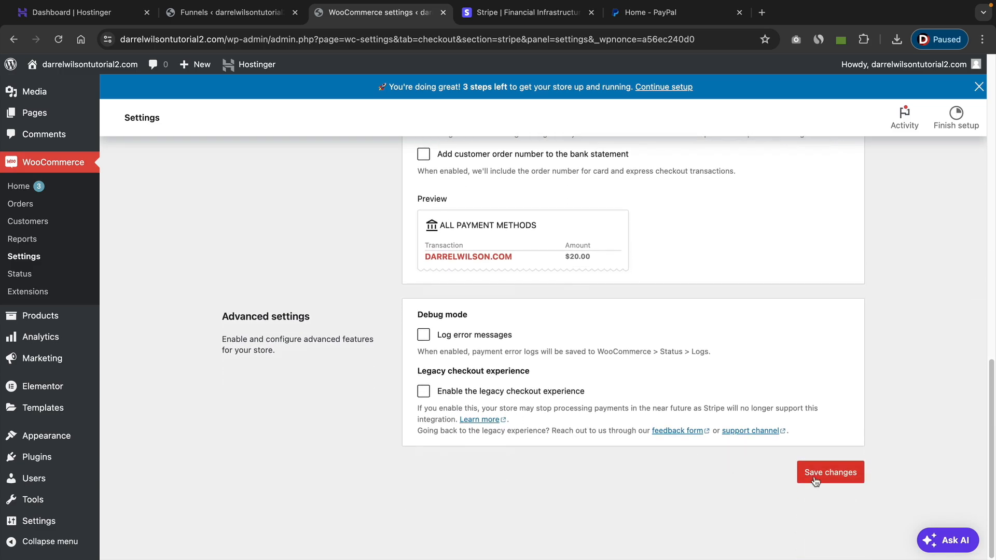
pyautogui.click(816, 477)
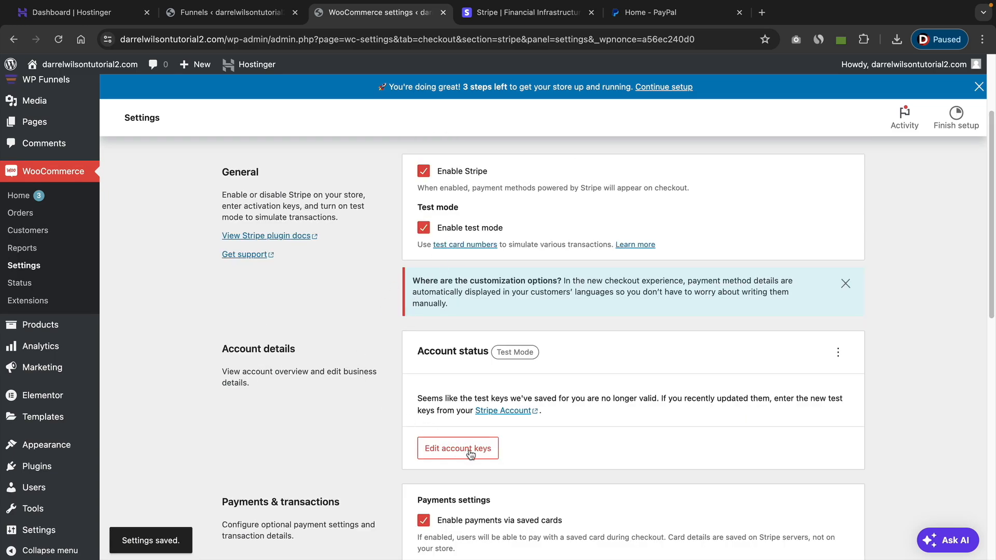
# Open the Stripe account keys for editing and compare the test and live key and webhook secret fields.
pyautogui.click(470, 453)
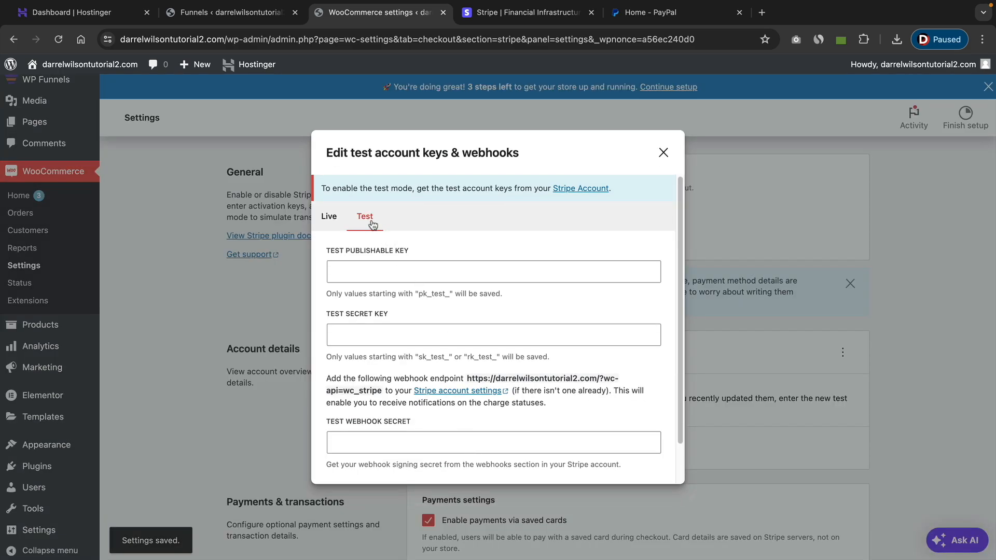
pyautogui.click(378, 271)
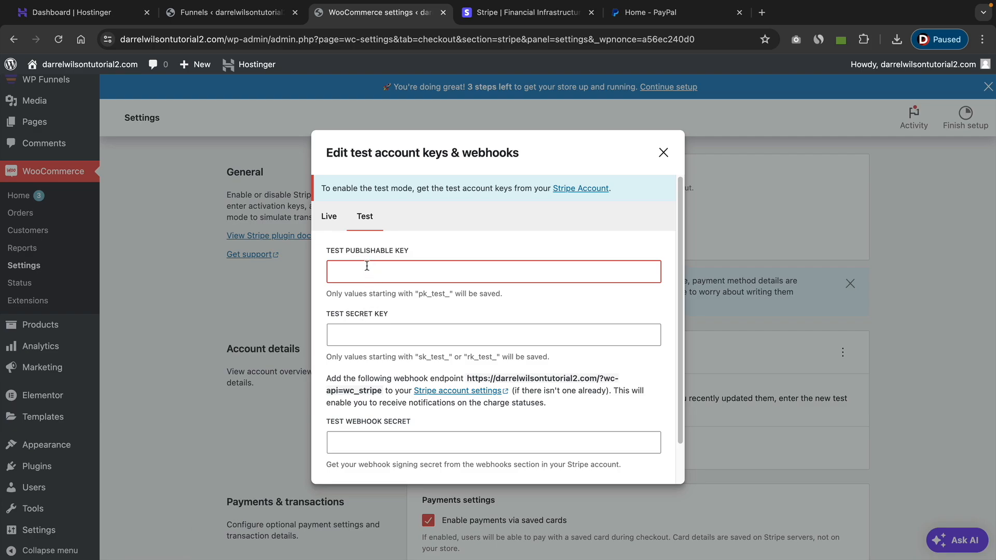
pyautogui.click(377, 330)
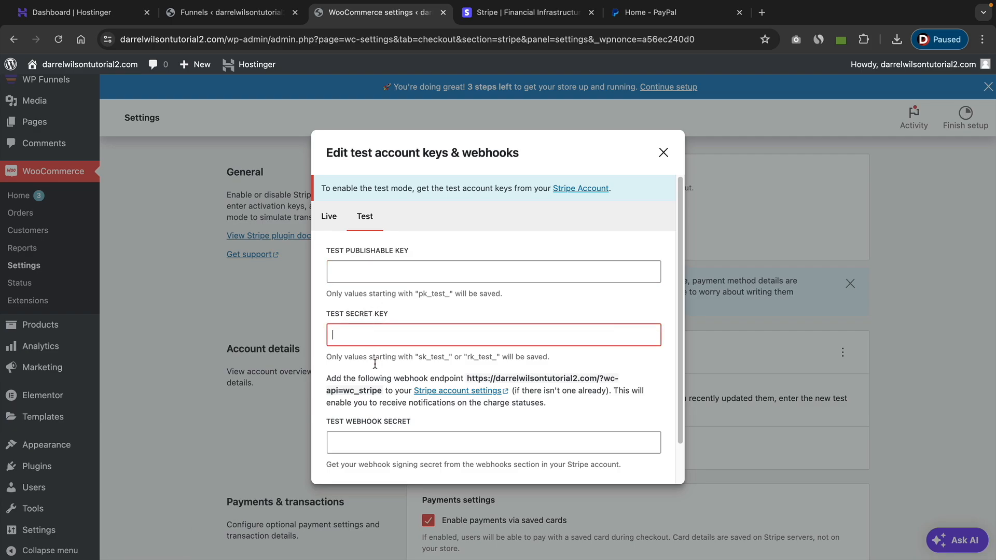
pyautogui.click(382, 438)
pyautogui.click(333, 223)
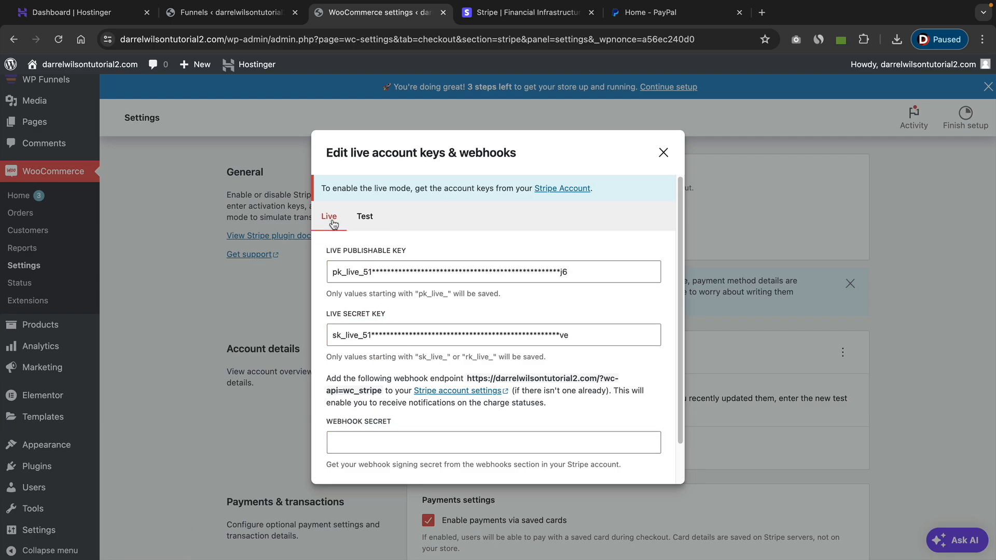
pyautogui.click(353, 442)
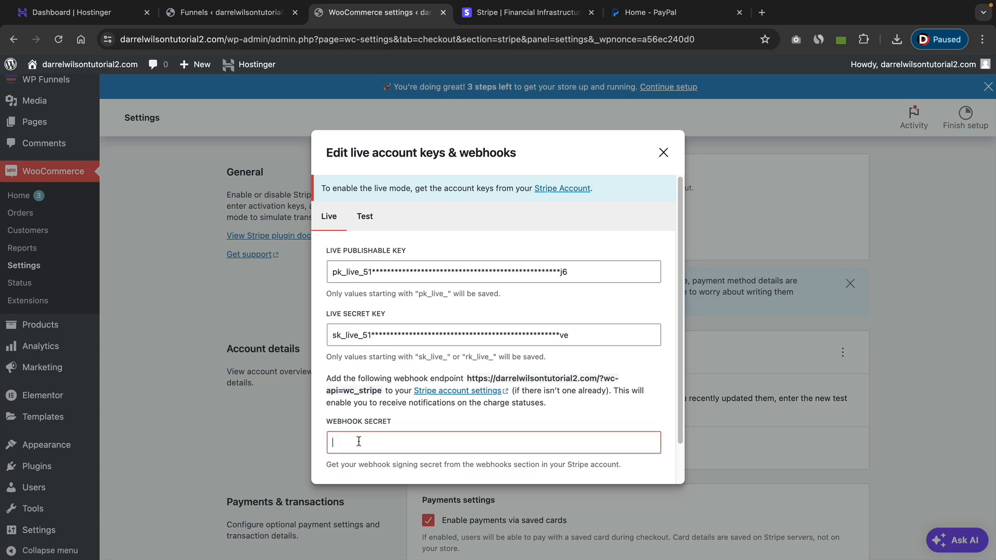
pyautogui.click(364, 218)
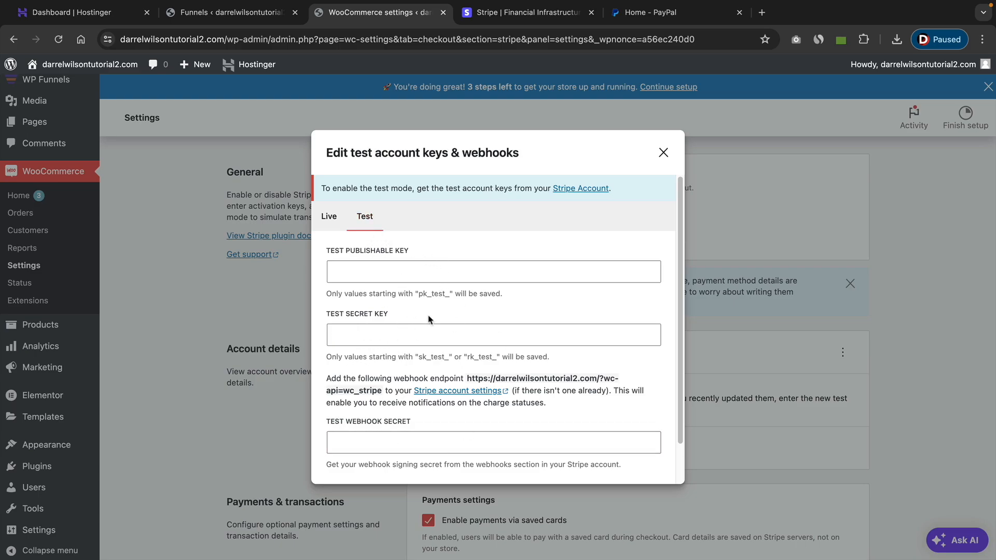
# Switch to the Stripe dashboard, turn on test mode, and open the developer API keys.
pyautogui.click(521, 12)
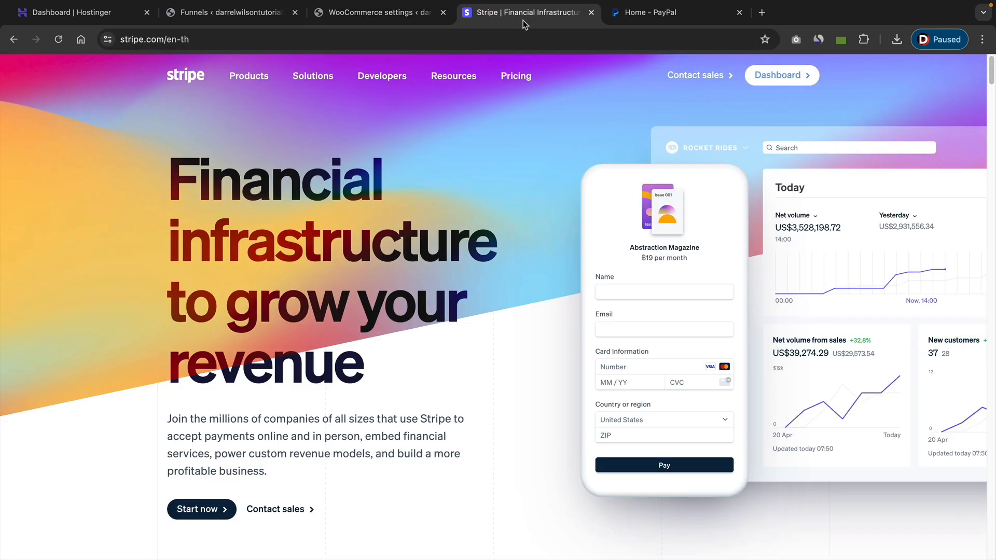
pyautogui.click(779, 75)
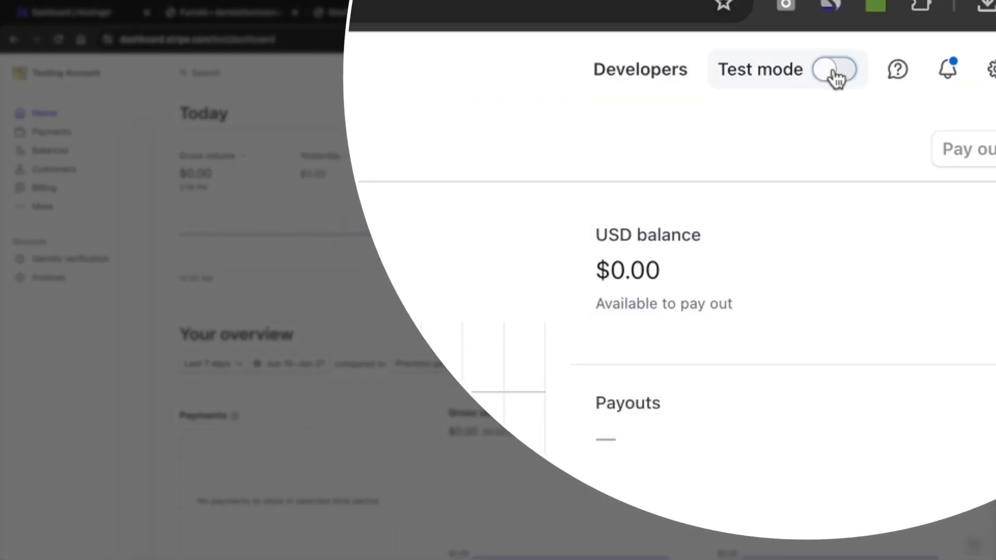
pyautogui.click(821, 73)
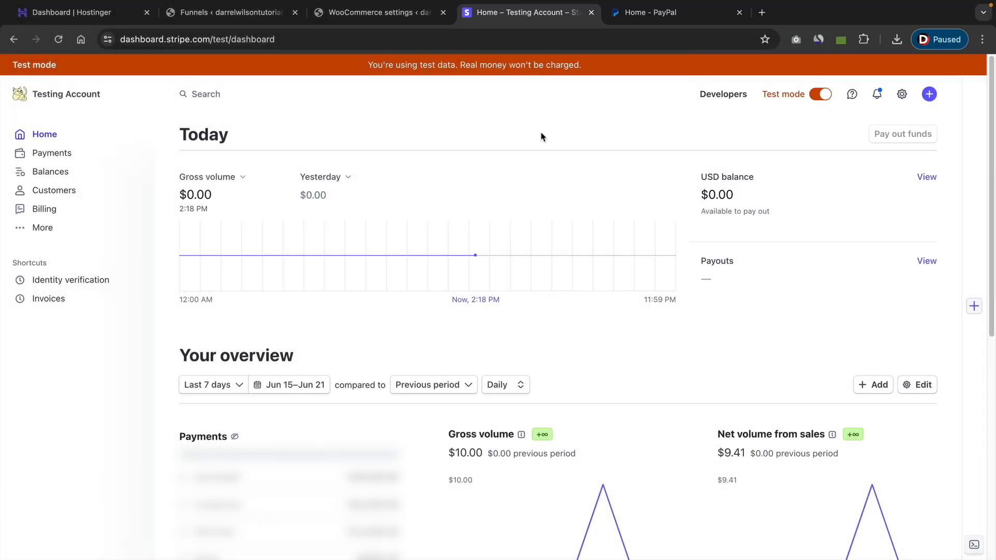
pyautogui.click(721, 95)
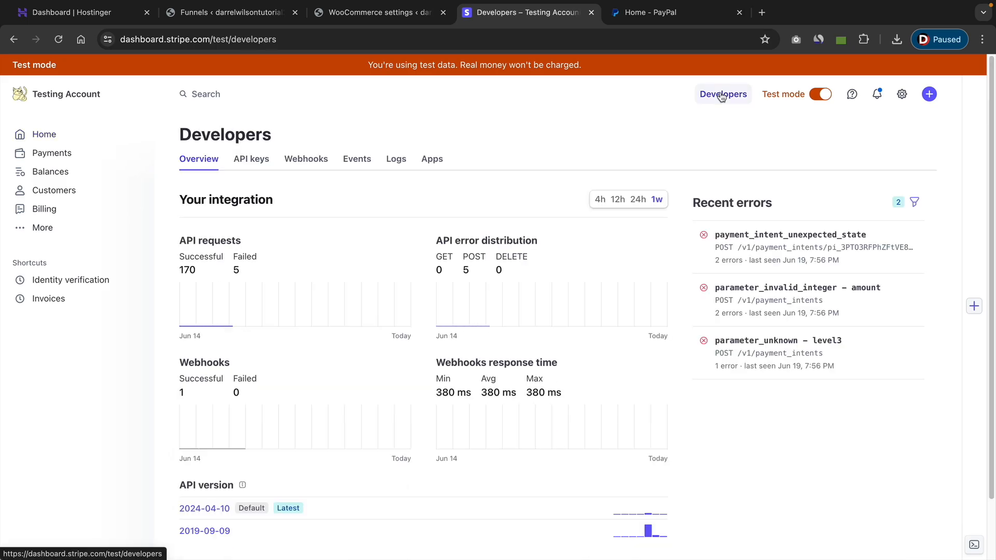
pyautogui.click(262, 162)
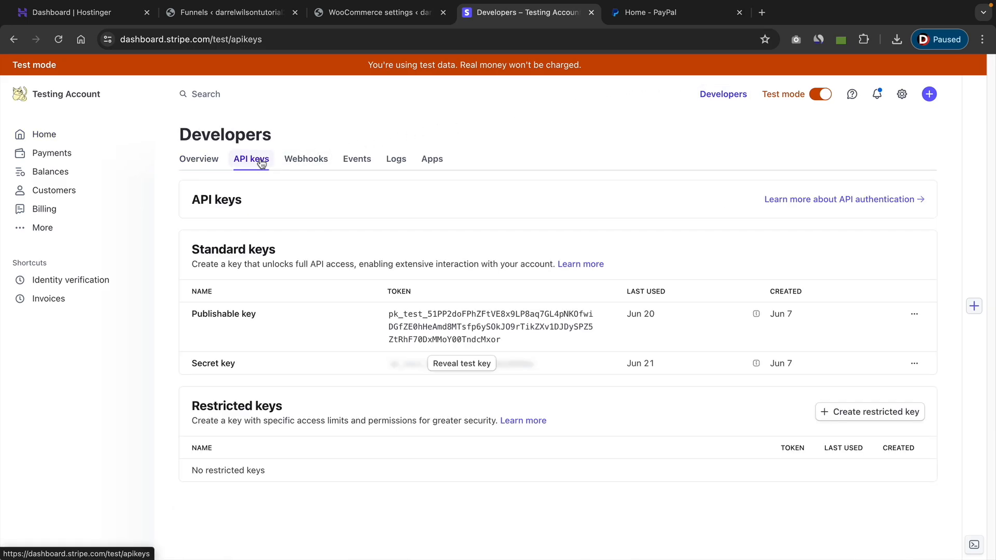
# Copy the test publishable key from Stripe and paste it into the WooCommerce Test Publishable Key field.
pyautogui.click(433, 318)
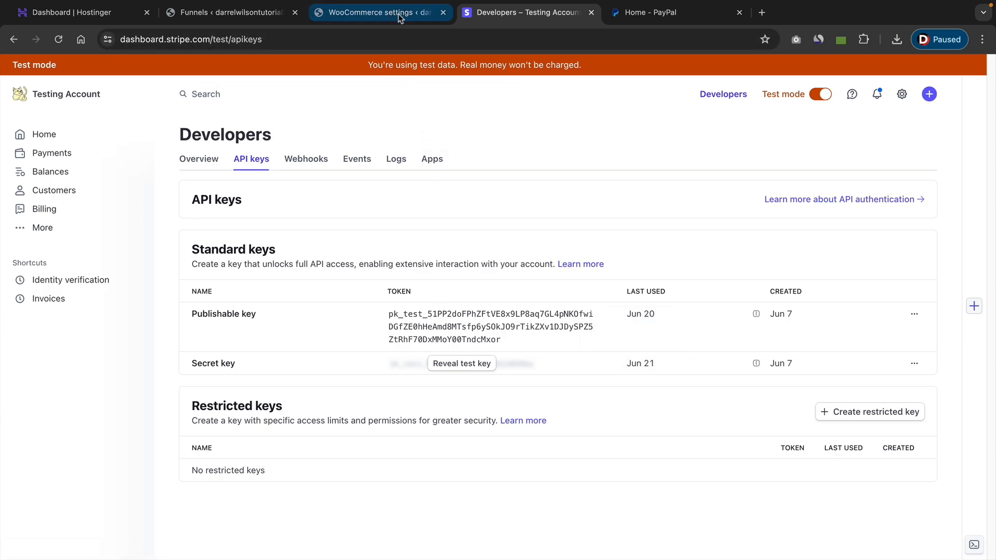
pyautogui.click(373, 12)
pyautogui.click(363, 262)
pyautogui.rightClick(348, 269)
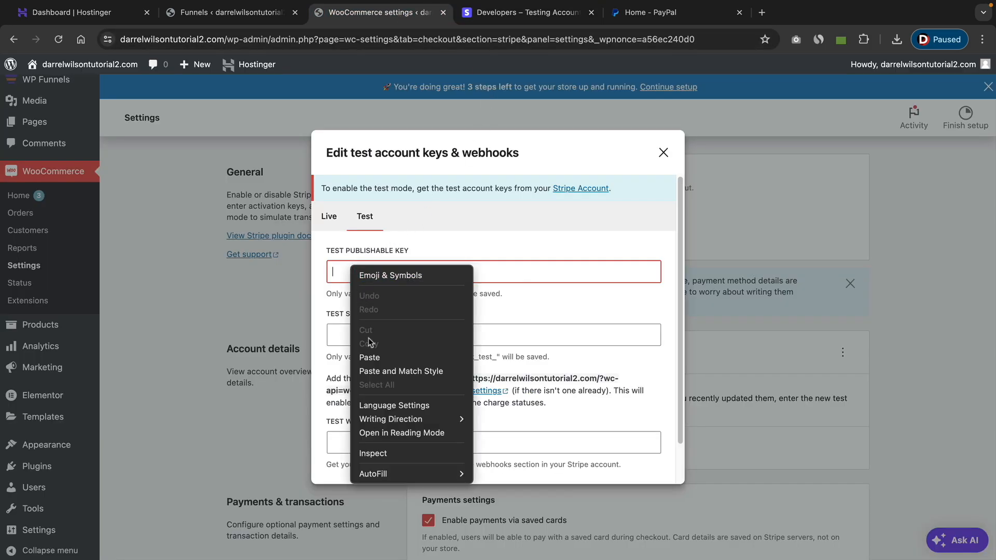
pyautogui.click(372, 355)
pyautogui.click(374, 338)
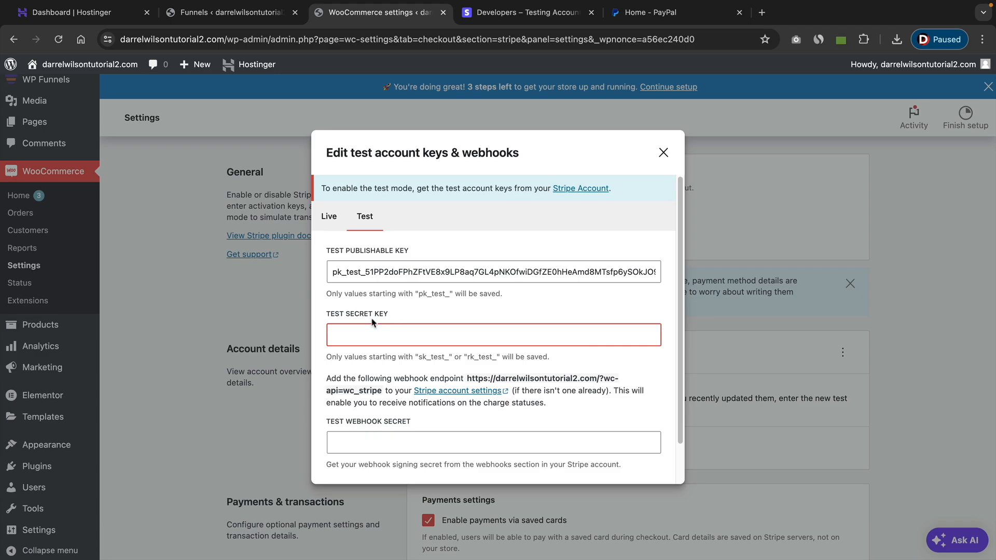
# Reveal and copy the test secret key in Stripe, and paste it into the WooCommerce Test Secret Key field.
pyautogui.click(526, 12)
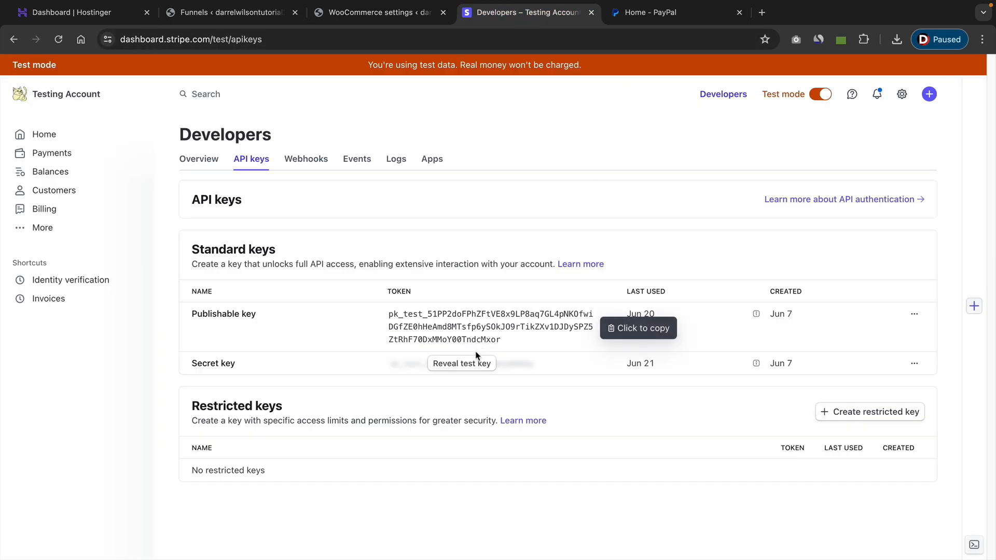
pyautogui.click(465, 364)
pyautogui.click(467, 369)
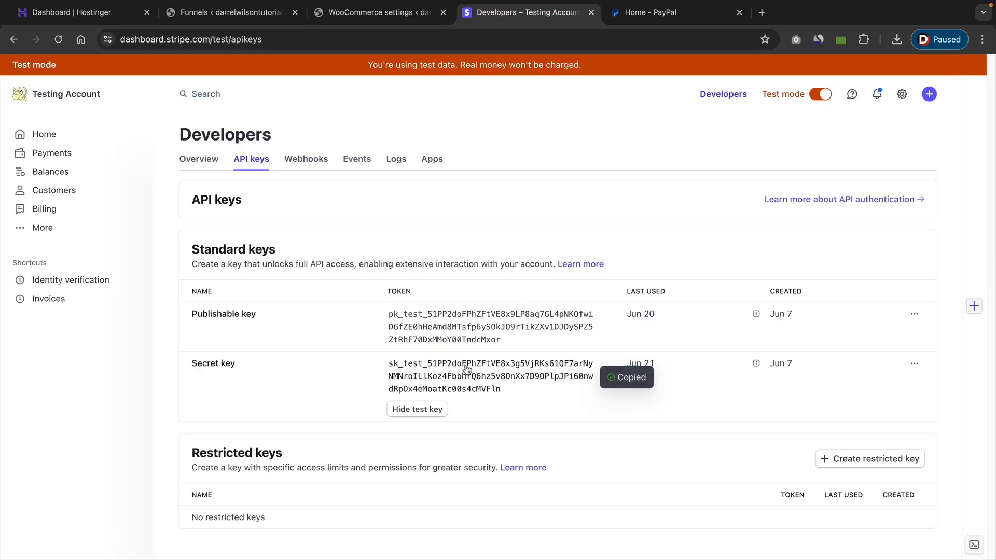
pyautogui.click(394, 13)
pyautogui.rightClick(357, 332)
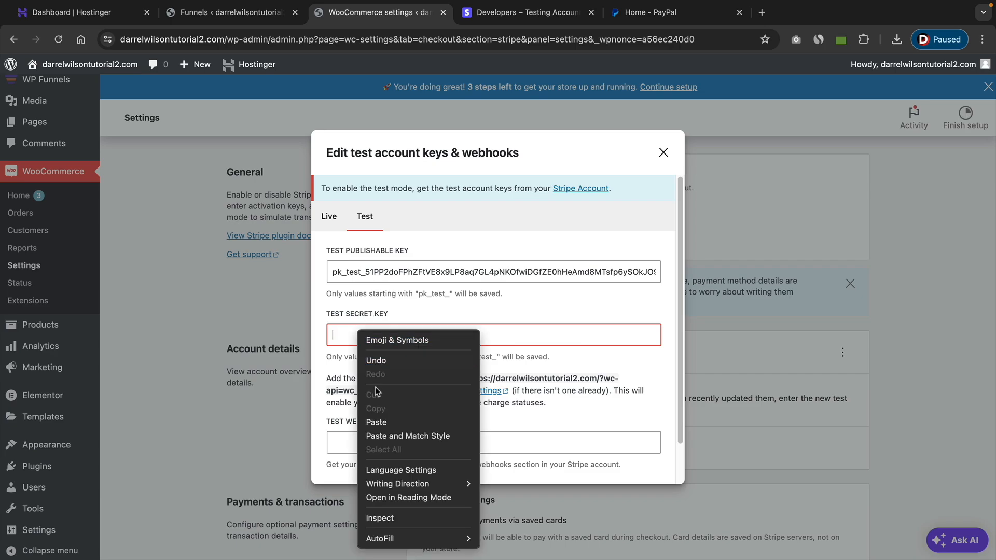
pyautogui.click(381, 420)
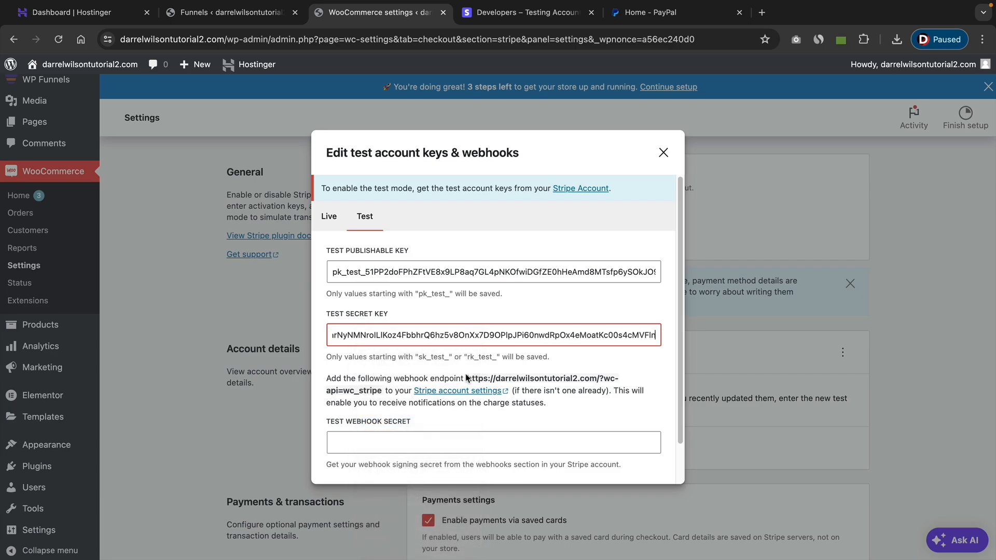
# Copy the wc_stripe webhook endpoint address from WooCommerce and use it as the Endpoint URL of a new Stripe webhook endpoint.
pyautogui.moveTo(467, 379); pyautogui.dragTo(382, 390)
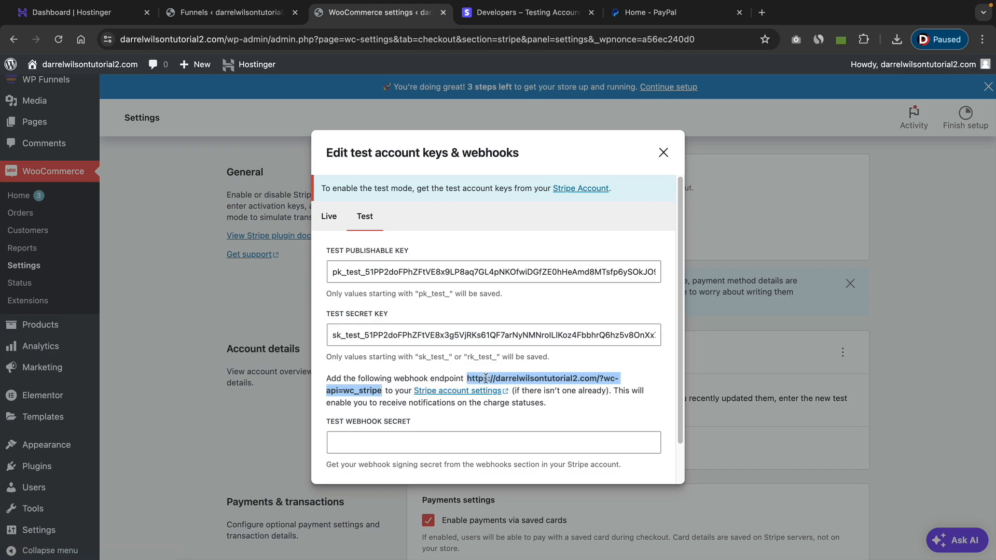
pyautogui.rightClick(490, 379)
pyautogui.click(509, 402)
pyautogui.click(525, 14)
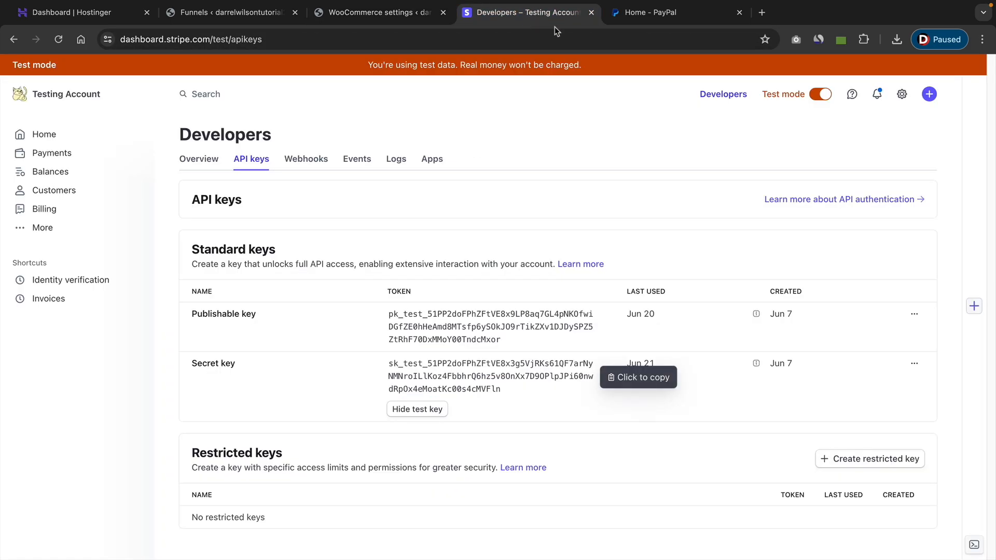
pyautogui.click(313, 162)
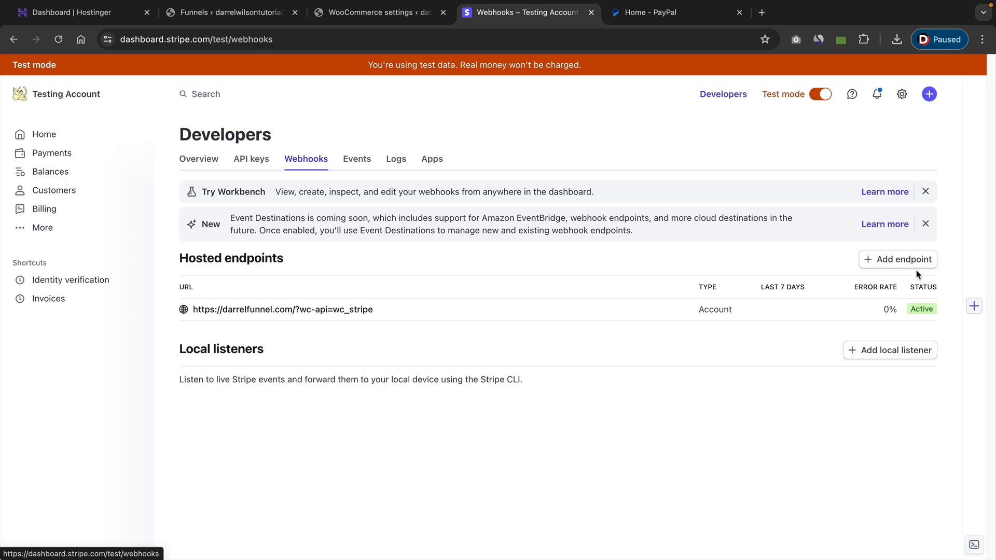
pyautogui.click(901, 259)
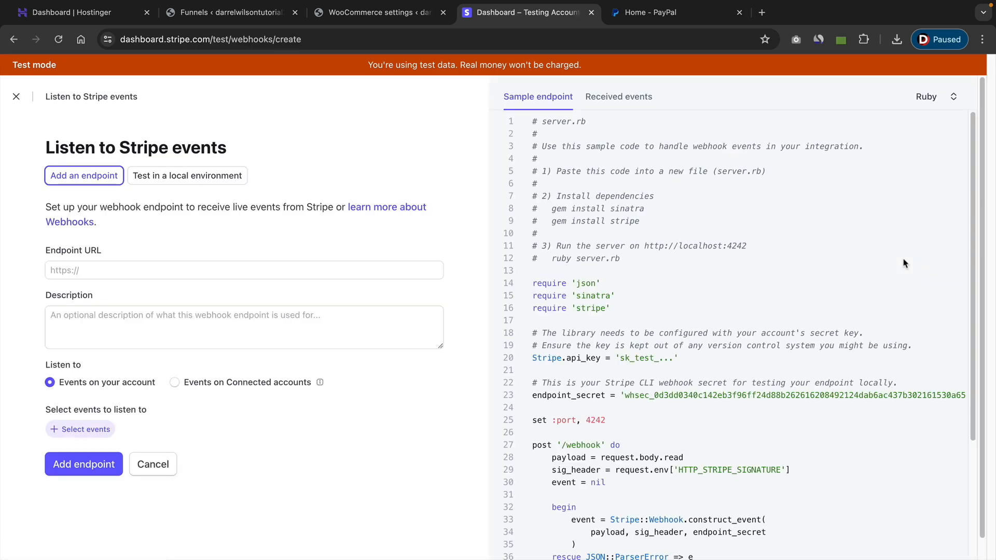
pyautogui.click(106, 270)
pyautogui.rightClick(67, 269)
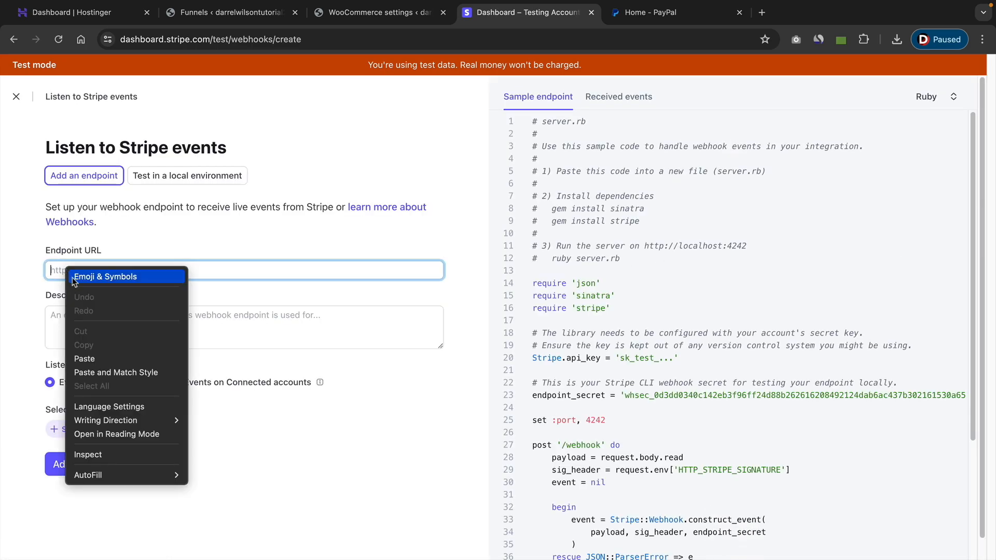
pyautogui.click(84, 358)
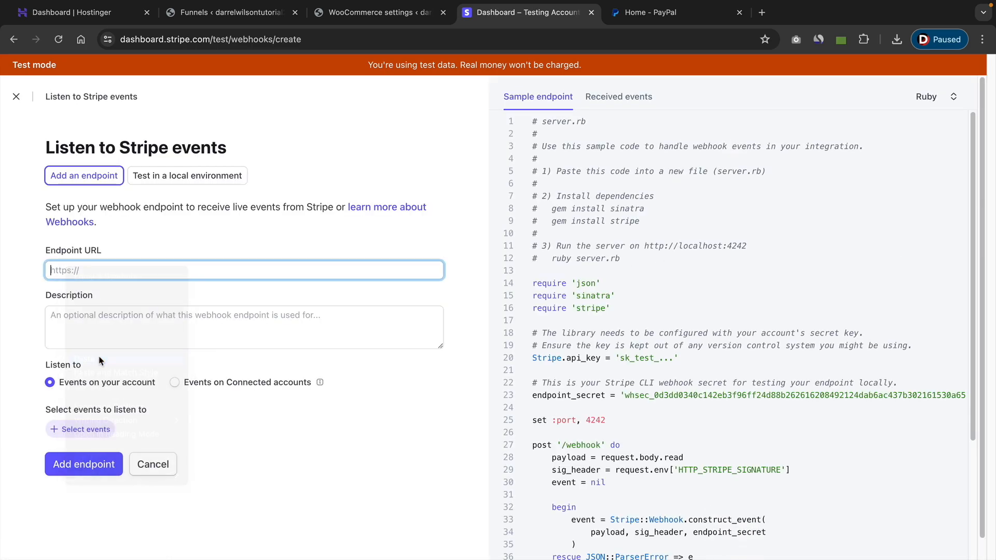
# Describe the webhook endpoint as "using this to capture payments on sales funnel website".
pyautogui.click(136, 334)
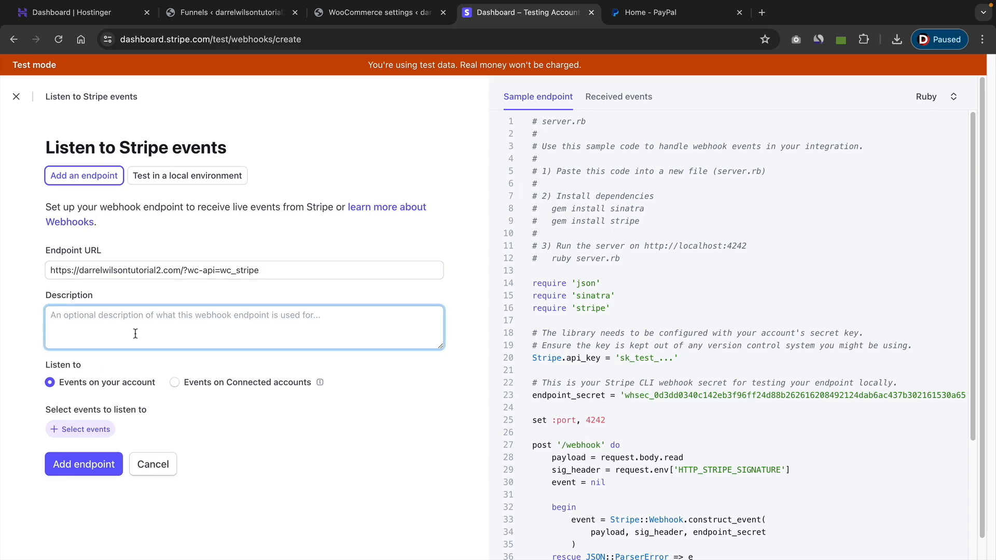
pyautogui.write('using this to cap')
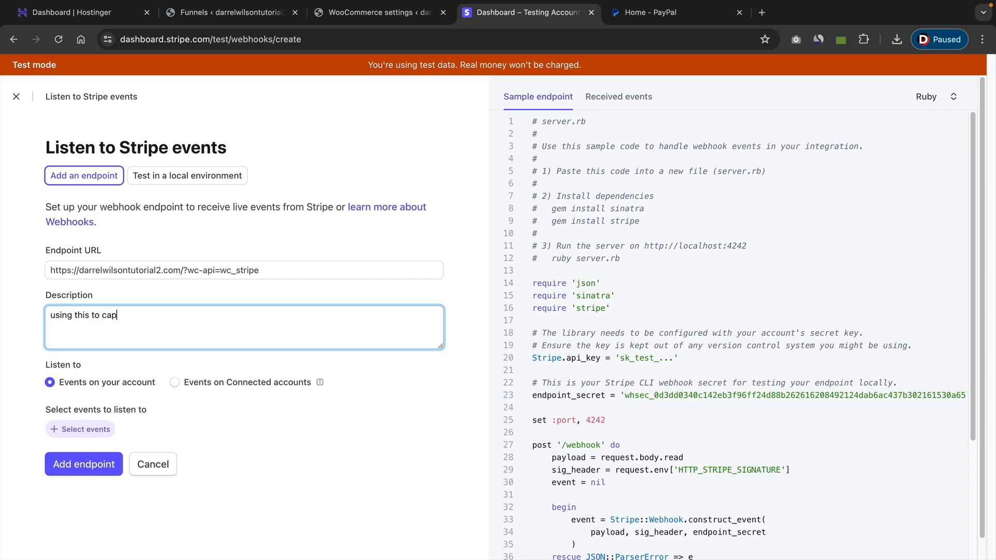
pyautogui.write('ture payments on sales funnel website')
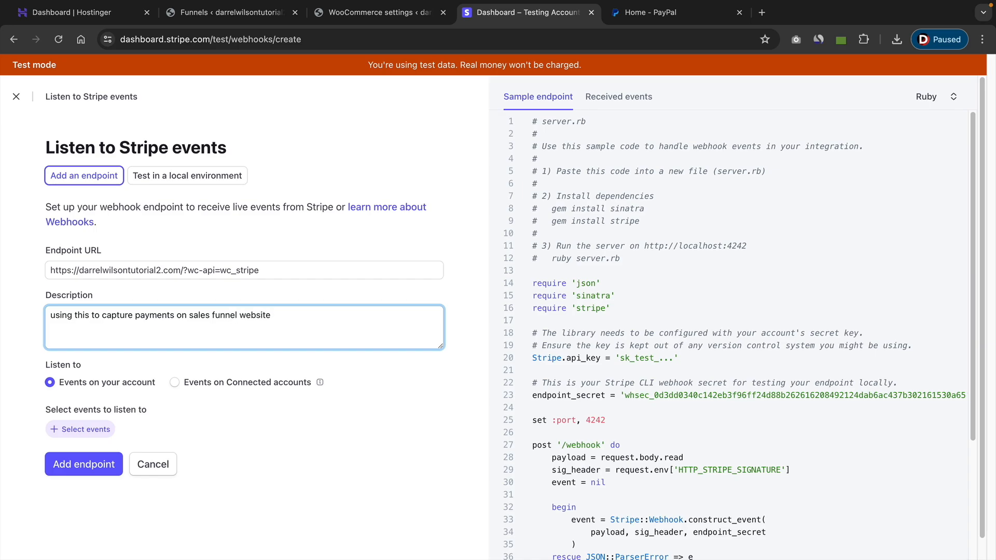
# Select all Charge events for the webhook to listen to and add the endpoint.
pyautogui.click(106, 428)
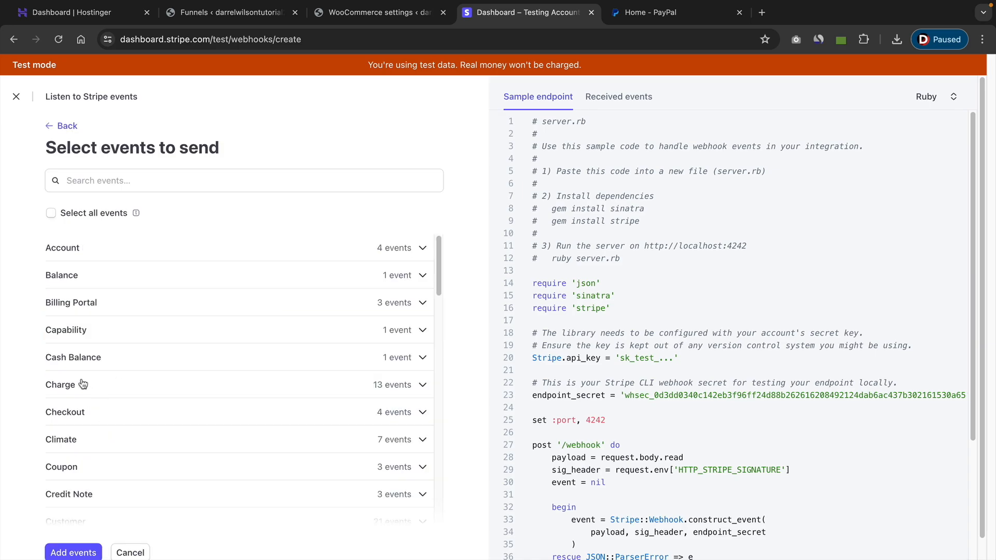
pyautogui.click(417, 390)
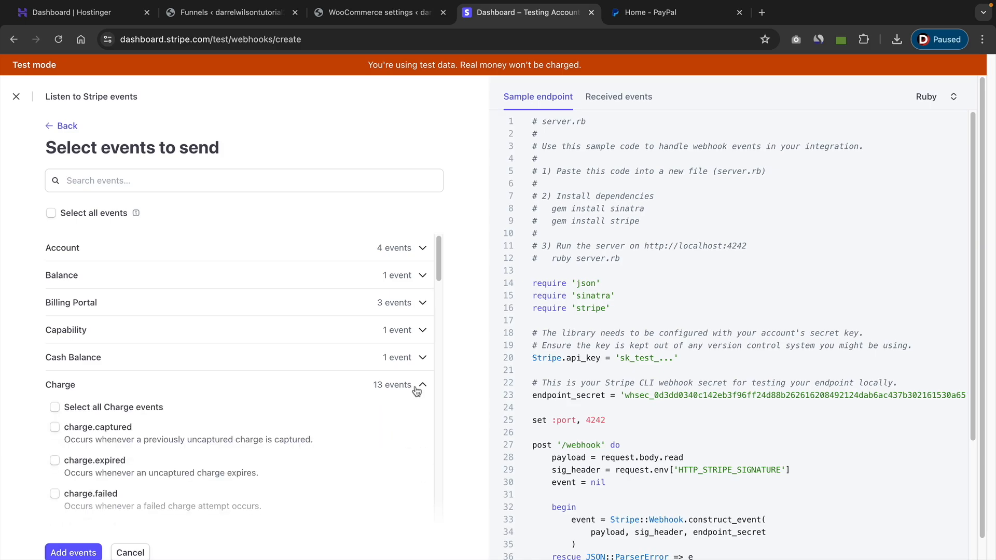
pyautogui.click(55, 408)
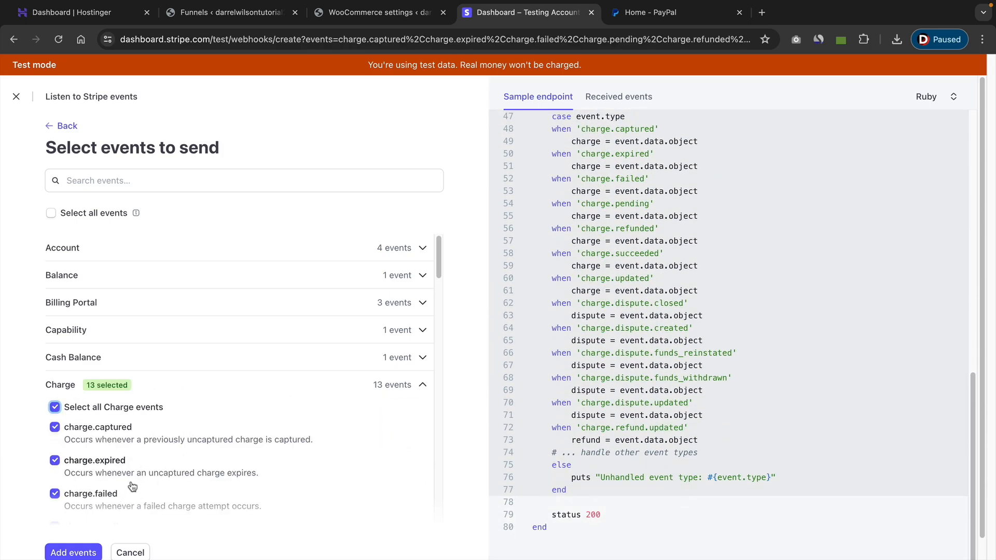
pyautogui.click(82, 553)
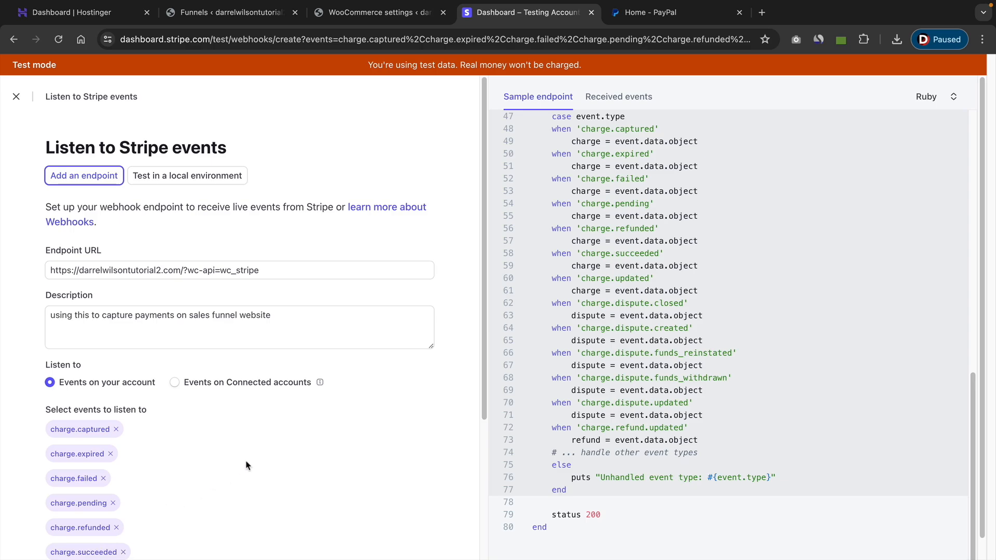
pyautogui.scroll(-5, 249, 453)
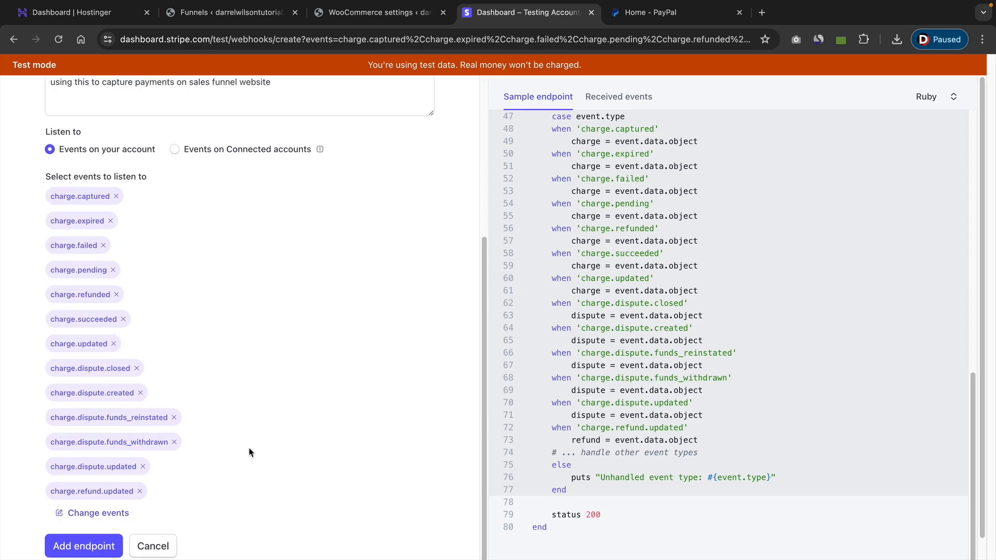
pyautogui.click(87, 551)
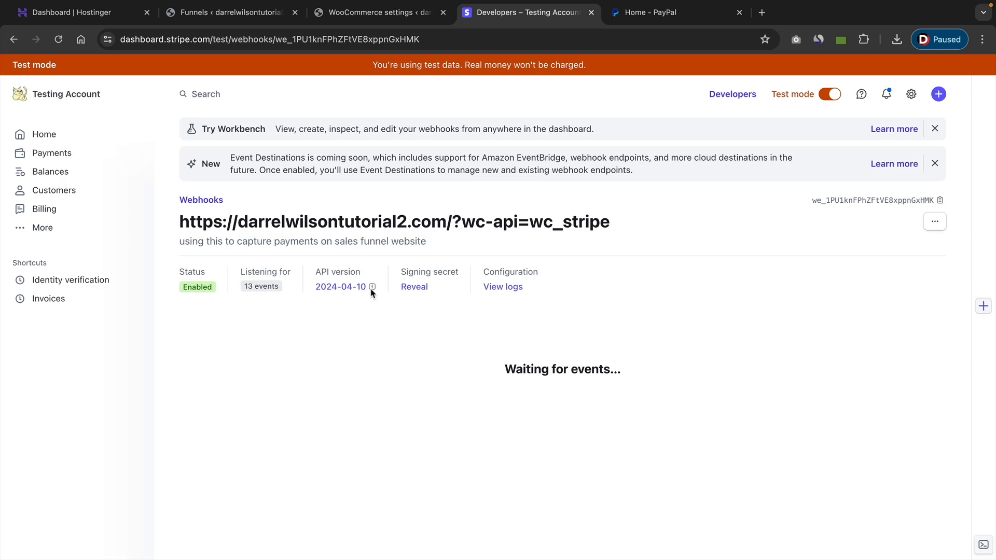
# Reveal and copy the new endpoint's signing secret, and paste it into the WooCommerce Test Webhook Secret field.
pyautogui.click(418, 291)
pyautogui.rightClick(420, 288)
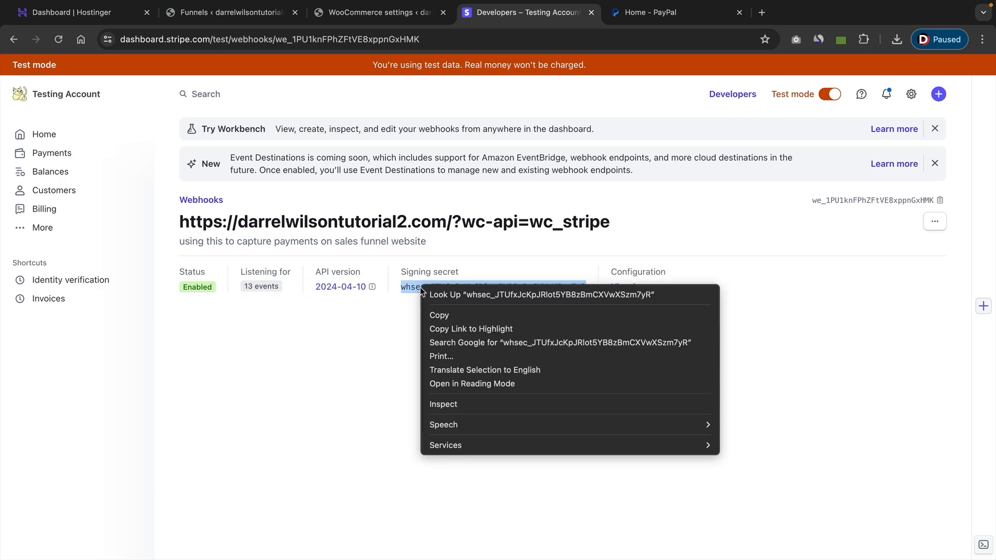
pyautogui.click(444, 313)
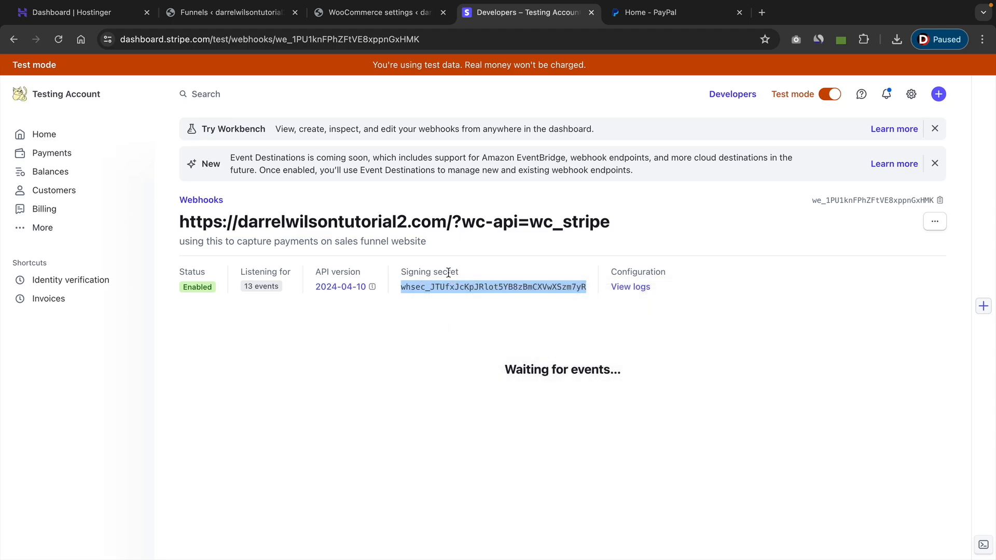
pyautogui.click(374, 15)
pyautogui.click(375, 442)
pyautogui.rightClick(375, 441)
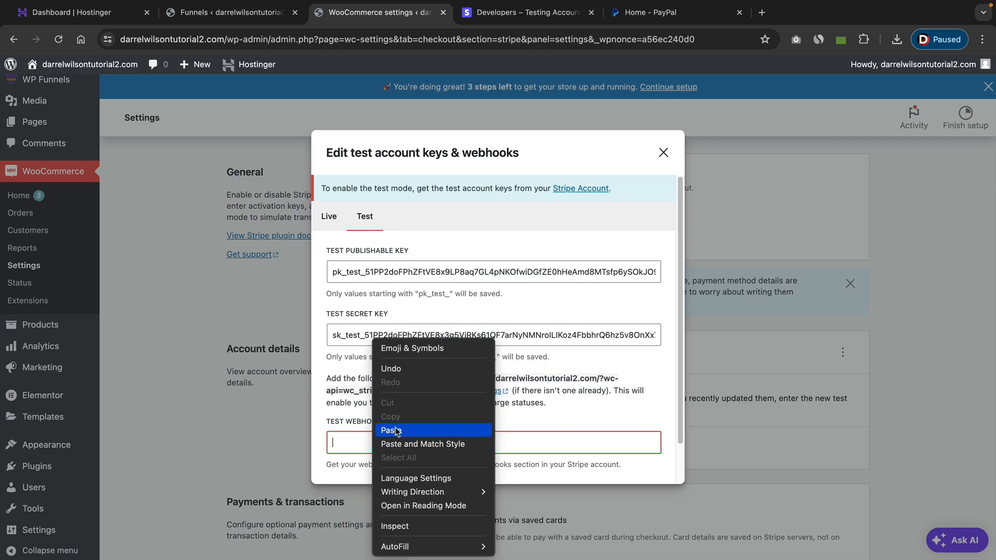
pyautogui.click(415, 432)
# Test the Stripe connection with the entered test keys and save the test keys.
pyautogui.scroll(-1, 487, 377)
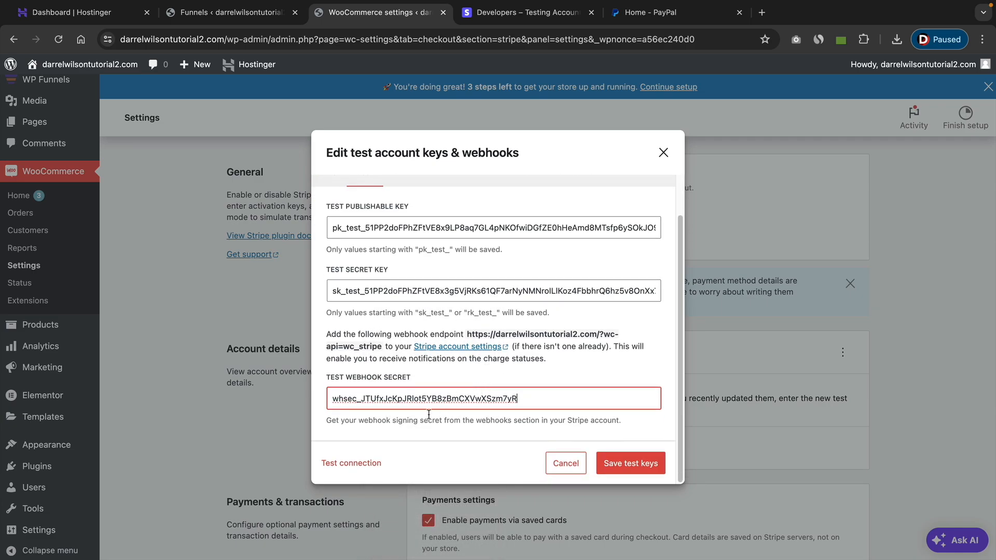
pyautogui.click(356, 464)
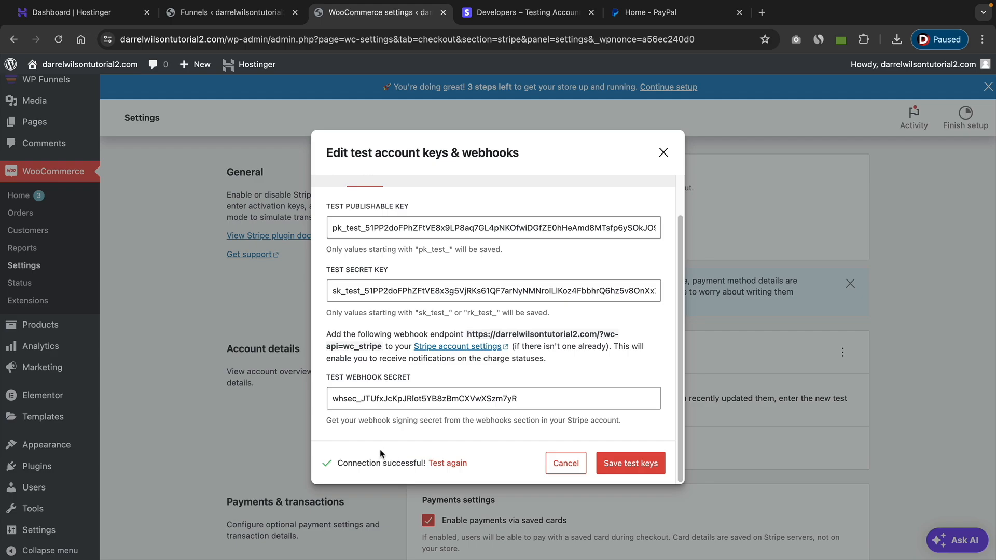
pyautogui.click(649, 467)
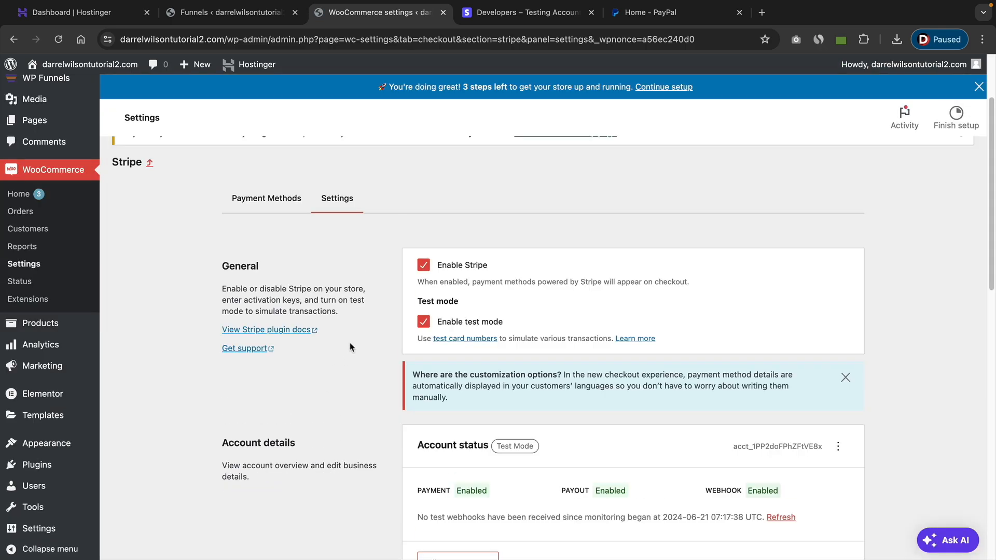
# Disable the Apple Pay / Google Pay and Link by Stripe express checkouts in the Stripe payment methods and save the changes.
pyautogui.scroll(-3, 356, 347)
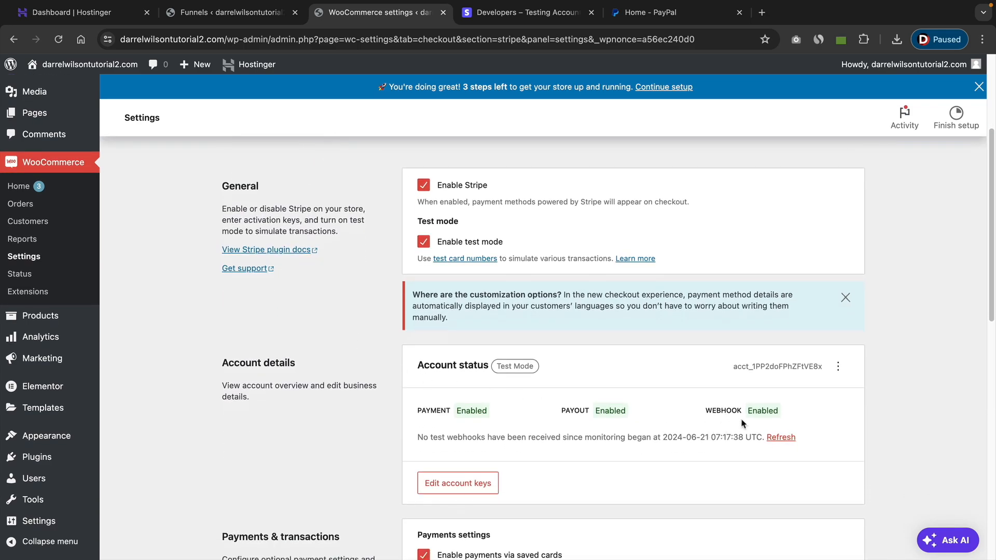
pyautogui.scroll(4, 690, 420)
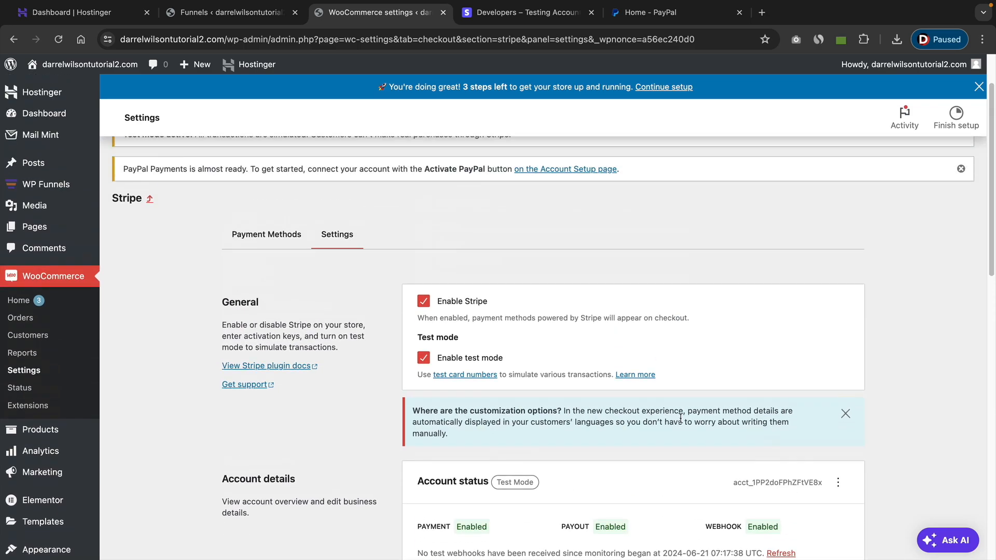
pyautogui.click(264, 236)
pyautogui.scroll(-4, 519, 369)
pyautogui.scroll(-15, 519, 369)
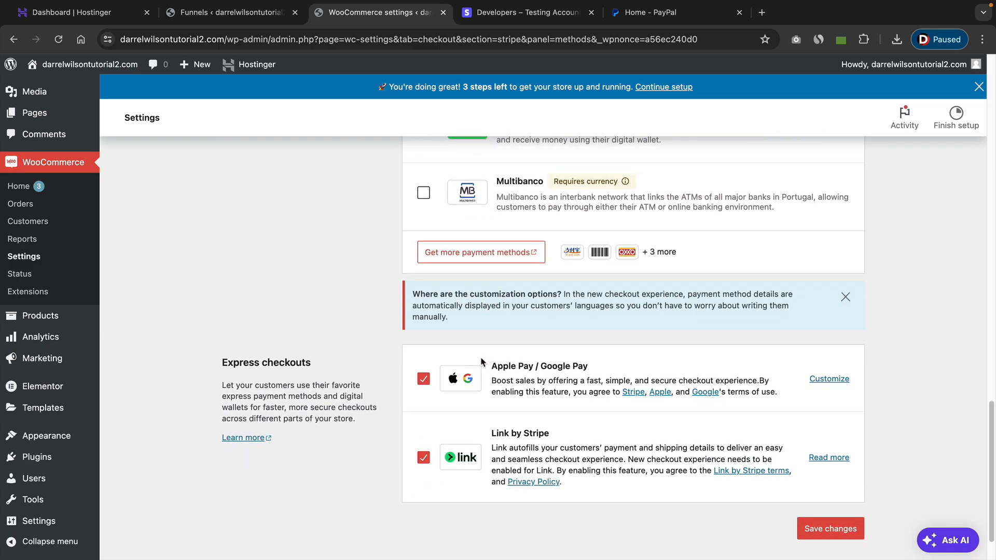
pyautogui.click(424, 380)
pyautogui.click(424, 458)
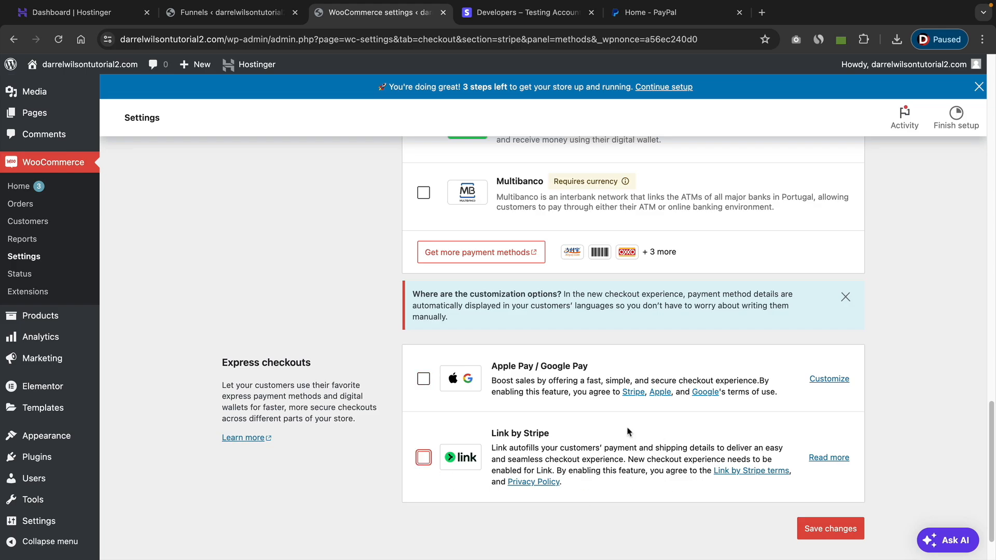
pyautogui.click(827, 534)
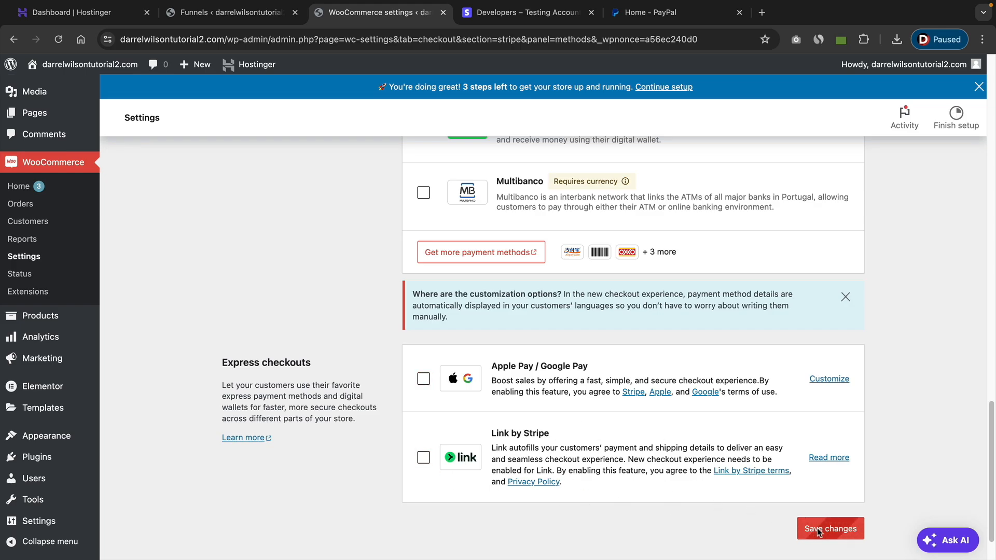
# Visit the live site and follow Buy Now to the funnel checkout's payment options.
pyautogui.scroll(15, 737, 487)
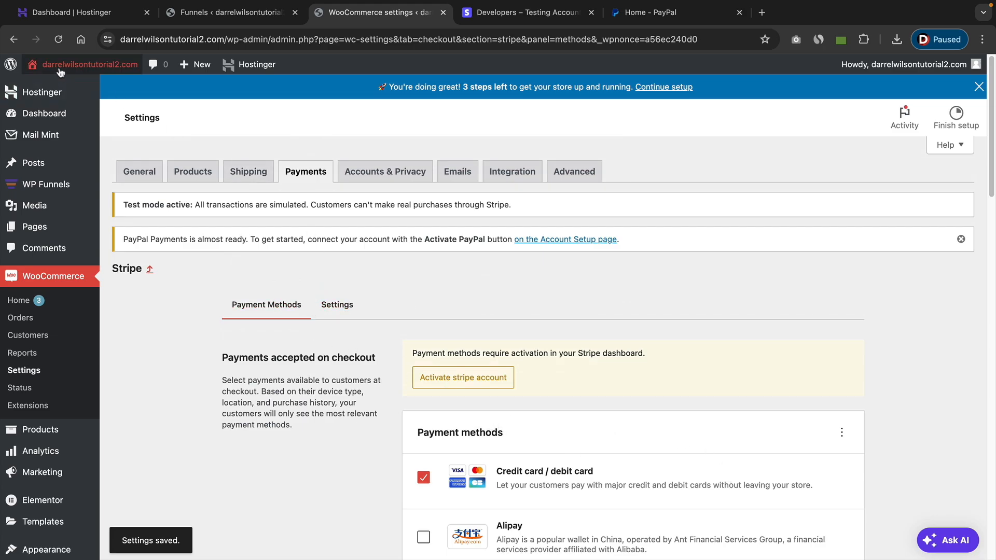
pyautogui.moveTo(78, 64)
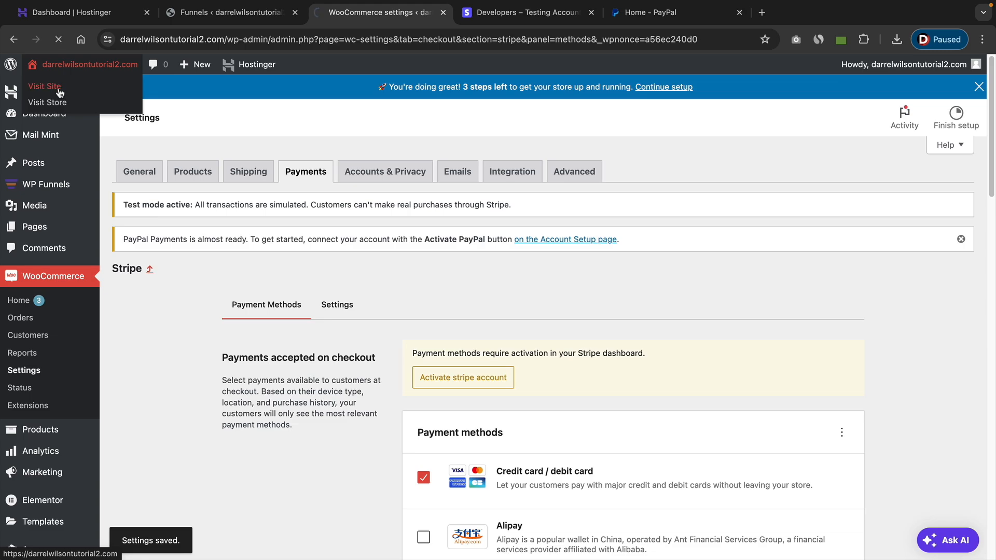
pyautogui.click(58, 92)
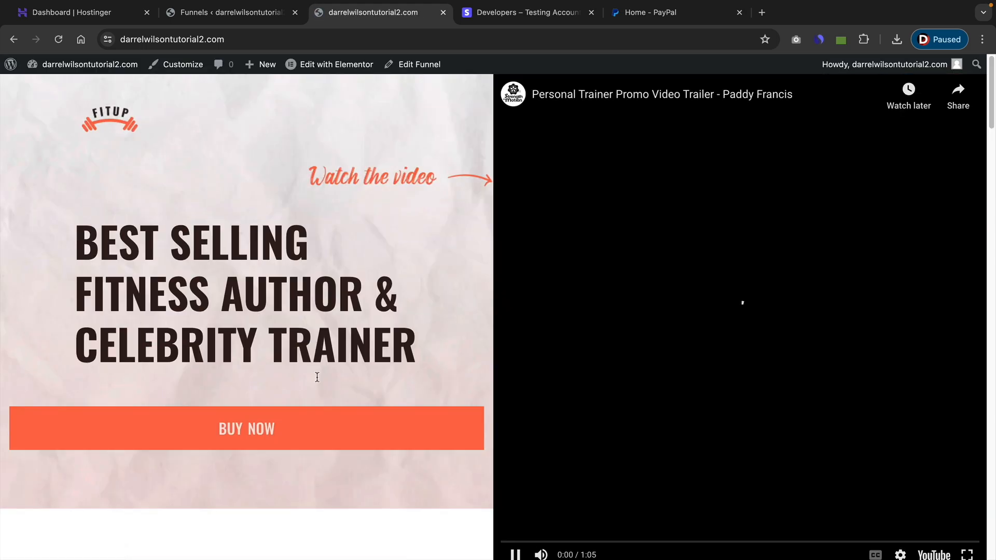
pyautogui.click(281, 426)
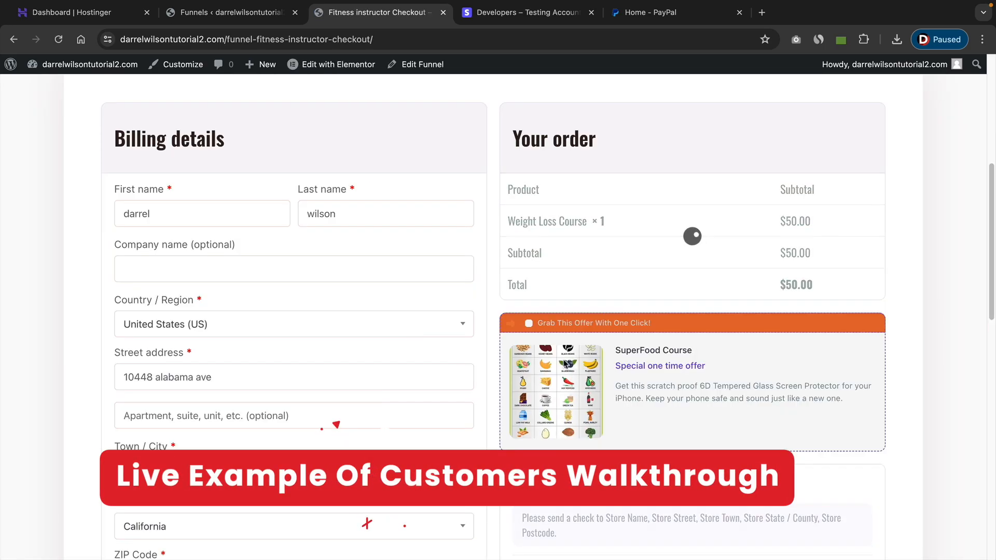
pyautogui.scroll(-4, 692, 236)
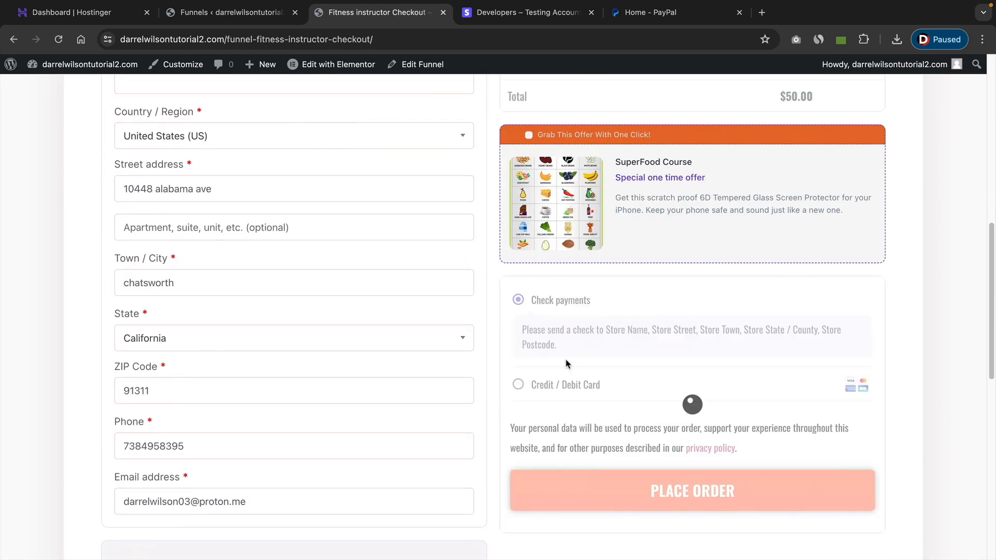
# Choose Credit / Debit Card at the checkout and fill in the test card's number, expiration date and CVC.
pyautogui.click(518, 384)
pyautogui.scroll(-1, 519, 385)
pyautogui.scroll(-1, 595, 369)
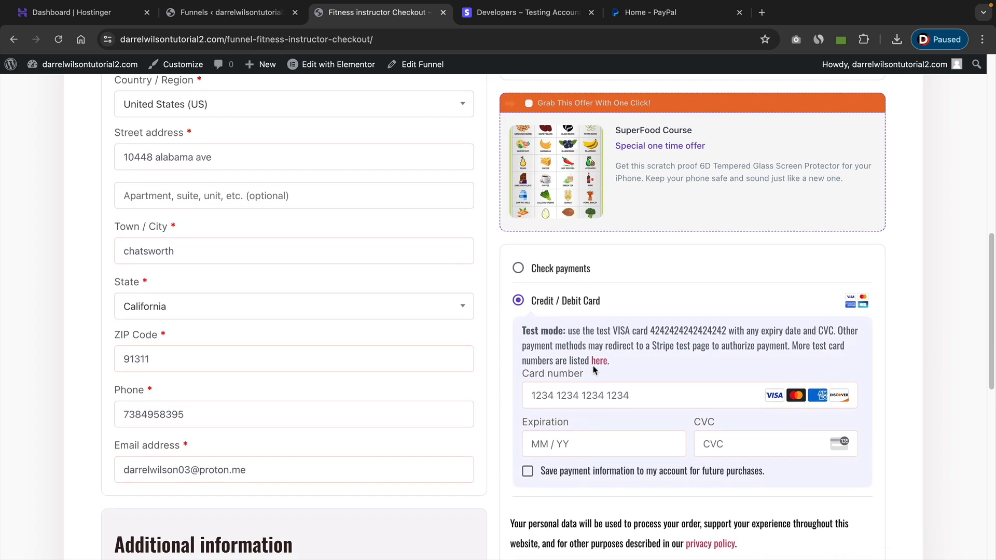
pyautogui.write('4242424242424242')
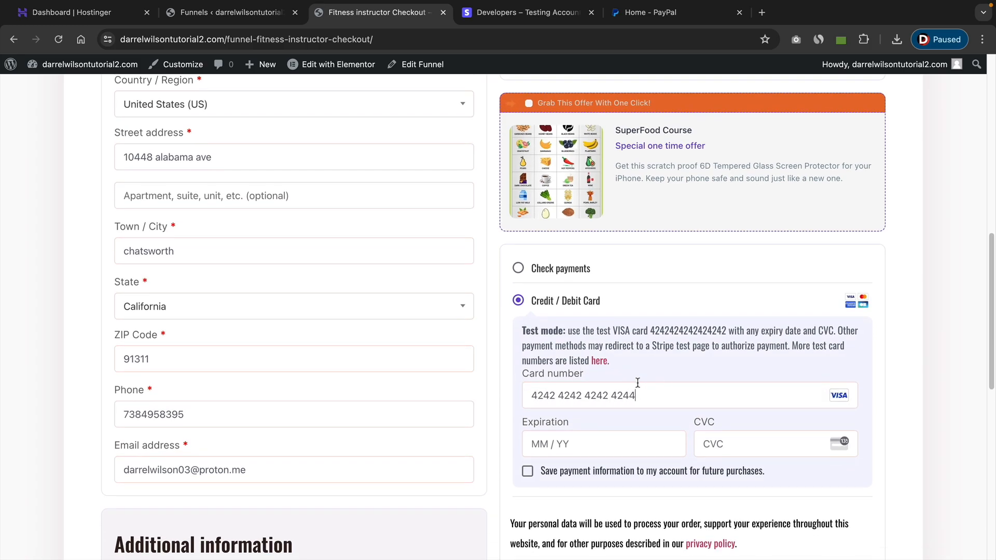
pyautogui.press('BackSpace')
pyautogui.write('2')
pyautogui.moveTo(522, 331); pyautogui.dragTo(737, 328)
pyautogui.click(619, 441)
pyautogui.write('1234')
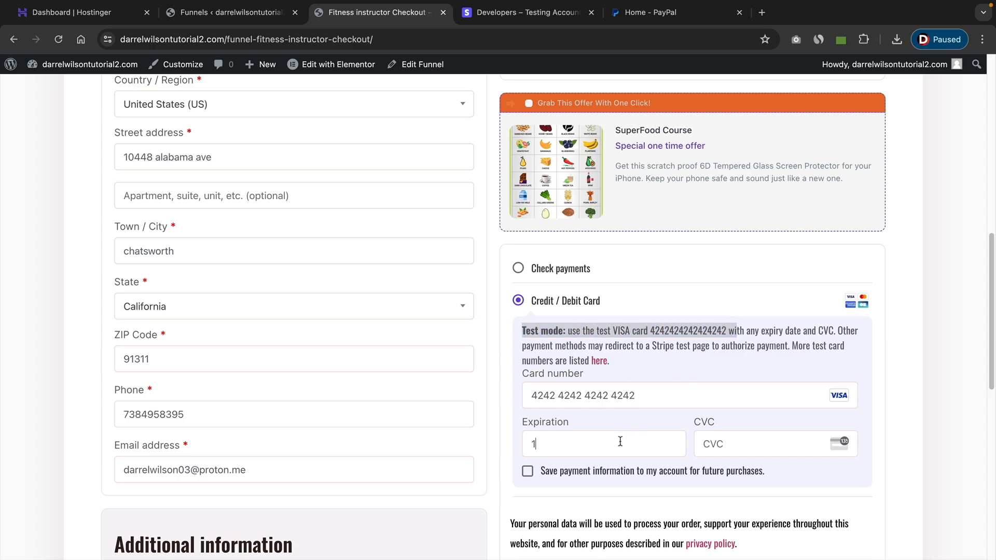
pyautogui.click(734, 443)
pyautogui.write('123')
# Opt to save the payment information to the account for future purchases and place the order.
pyautogui.click(528, 472)
pyautogui.scroll(-5, 616, 449)
pyautogui.click(648, 394)
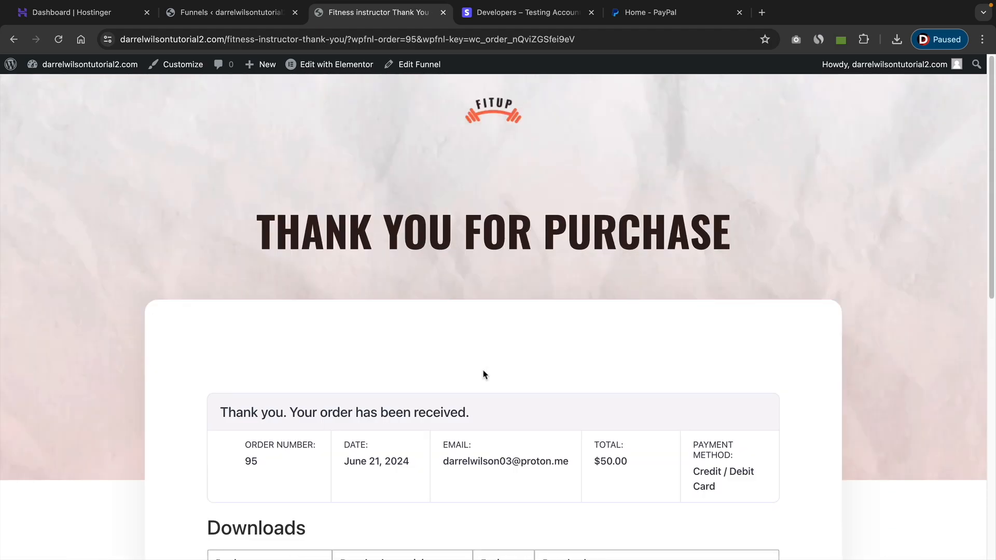
# Download the Weight Loss Course PDF from the order confirmation and check it in the browser's recent downloads.
pyautogui.scroll(-5, 482, 306)
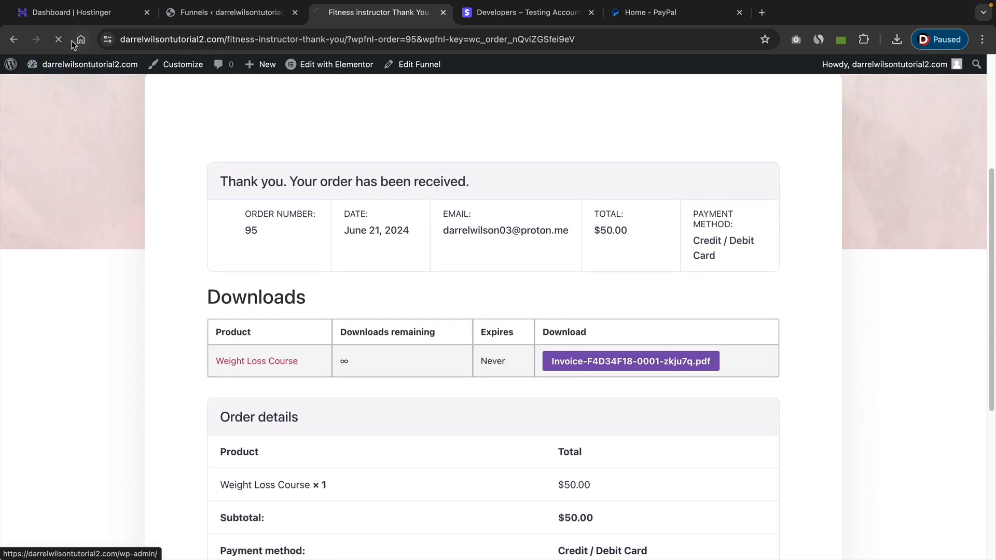
pyautogui.click(593, 366)
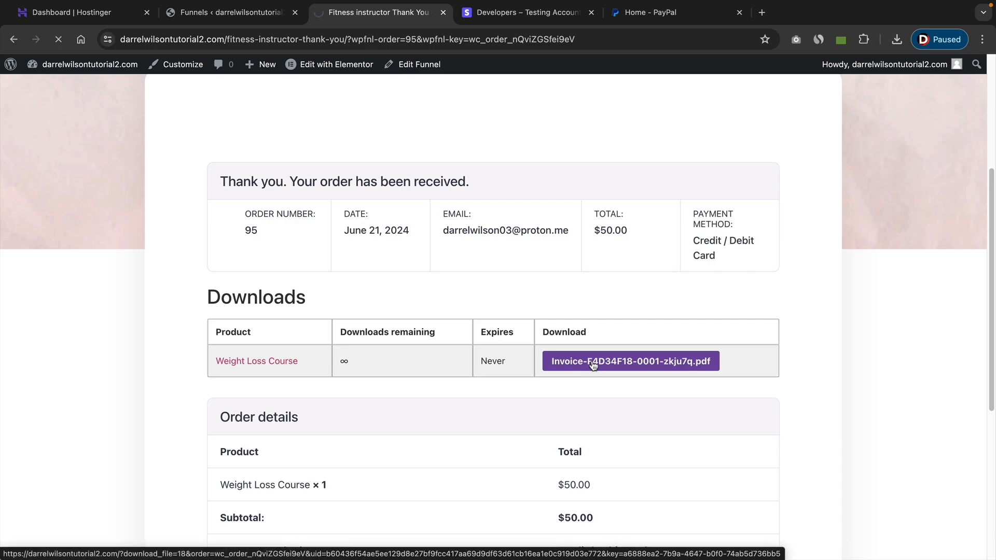
pyautogui.click(897, 40)
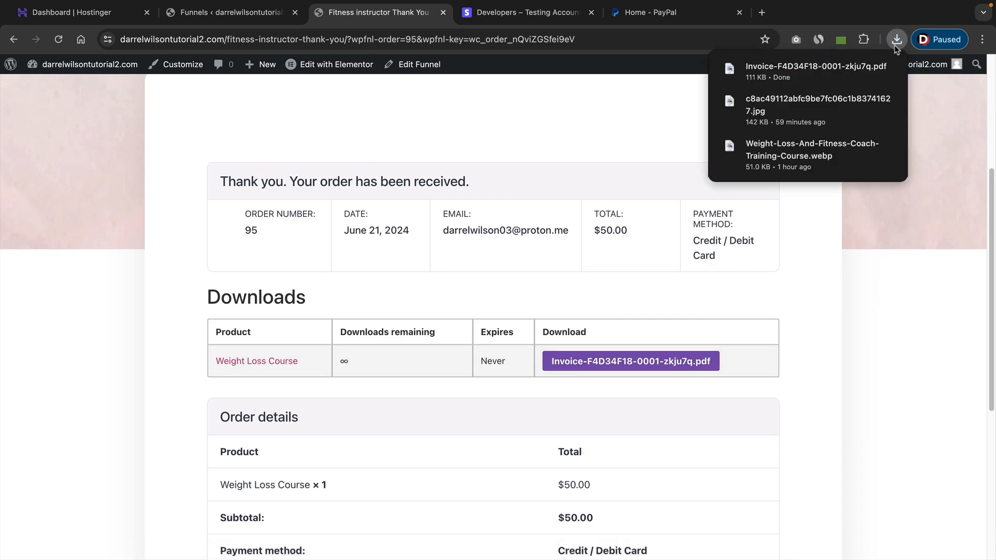
pyautogui.click(669, 309)
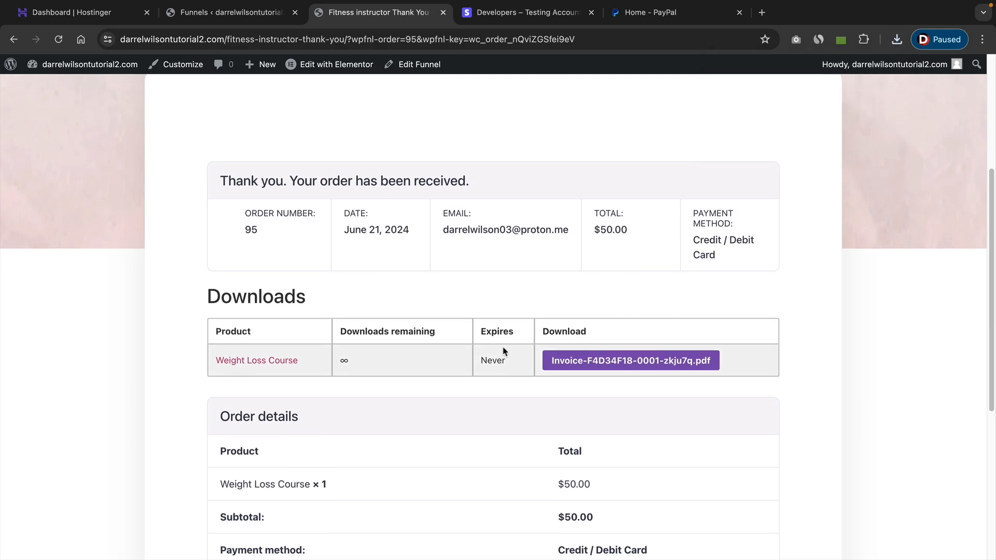
pyautogui.scroll(-1, 503, 352)
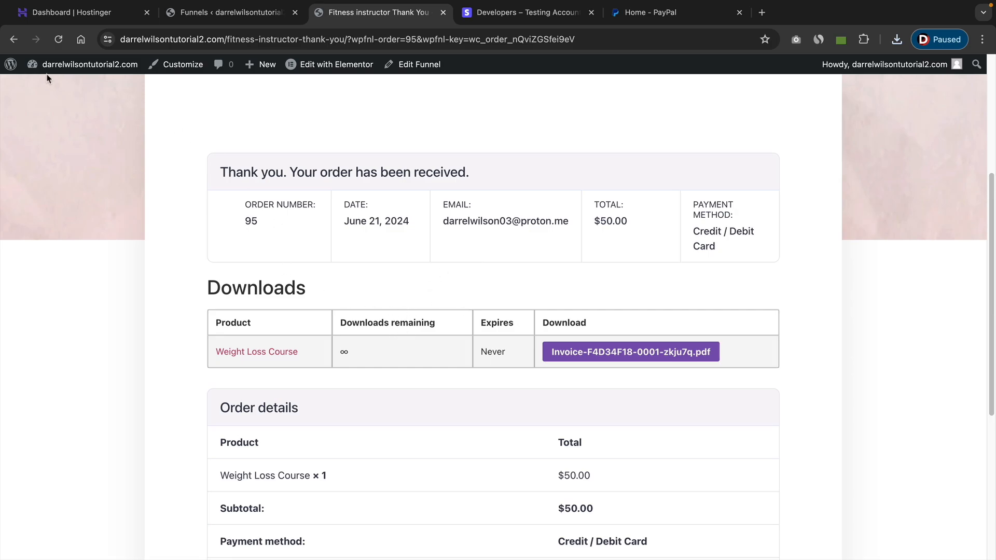
# Return to the funnel checkout and add the one-time SuperFood Course offer to the order.
pyautogui.click(15, 40)
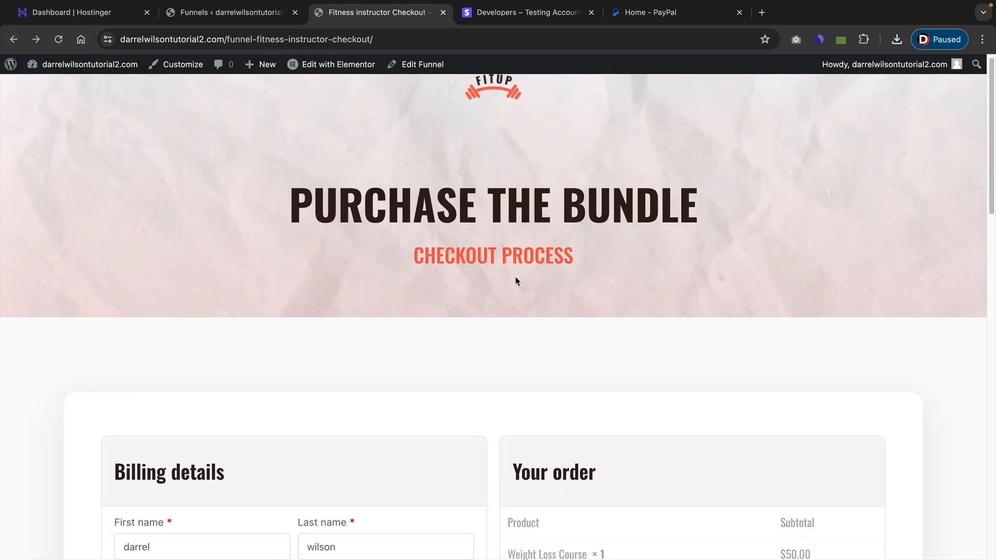
pyautogui.scroll(-4, 515, 276)
pyautogui.scroll(-3, 514, 282)
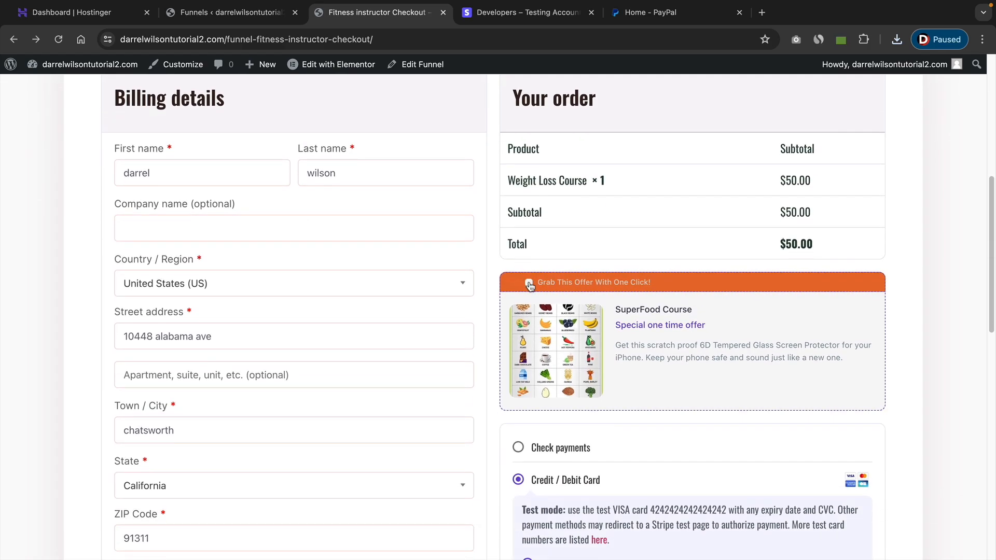
pyautogui.click(529, 283)
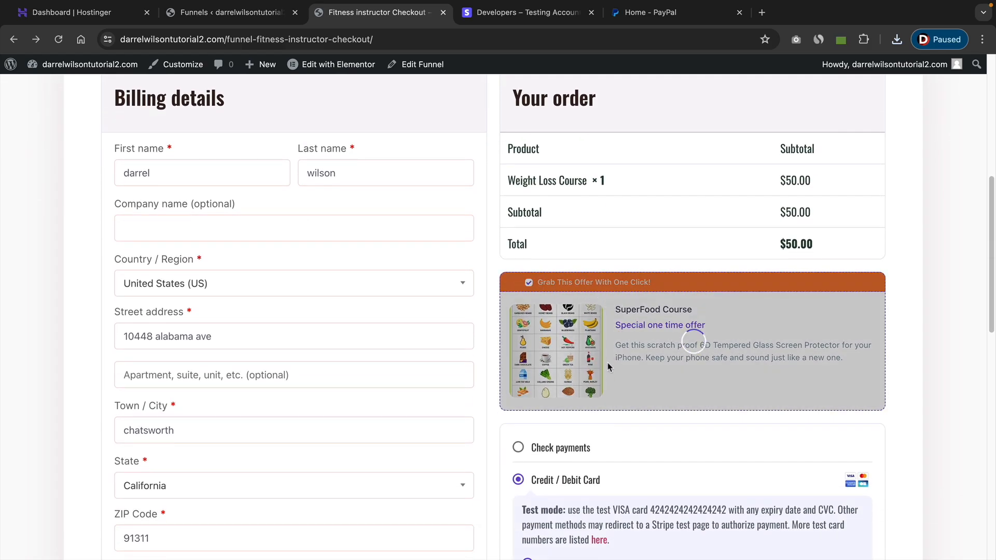
# Review the order with the added offer and place it using the saved Visa card.
pyautogui.scroll(-4, 625, 426)
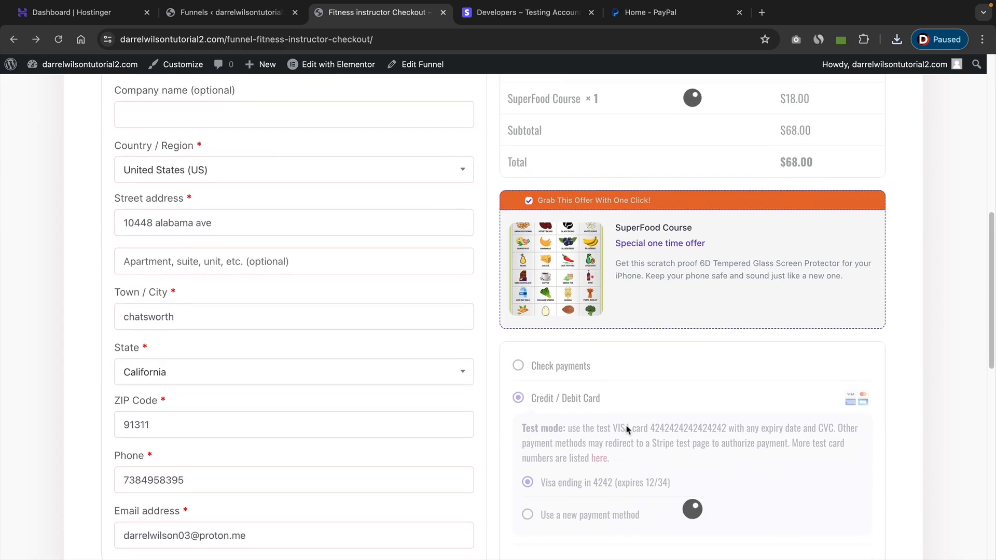
pyautogui.scroll(-3, 626, 427)
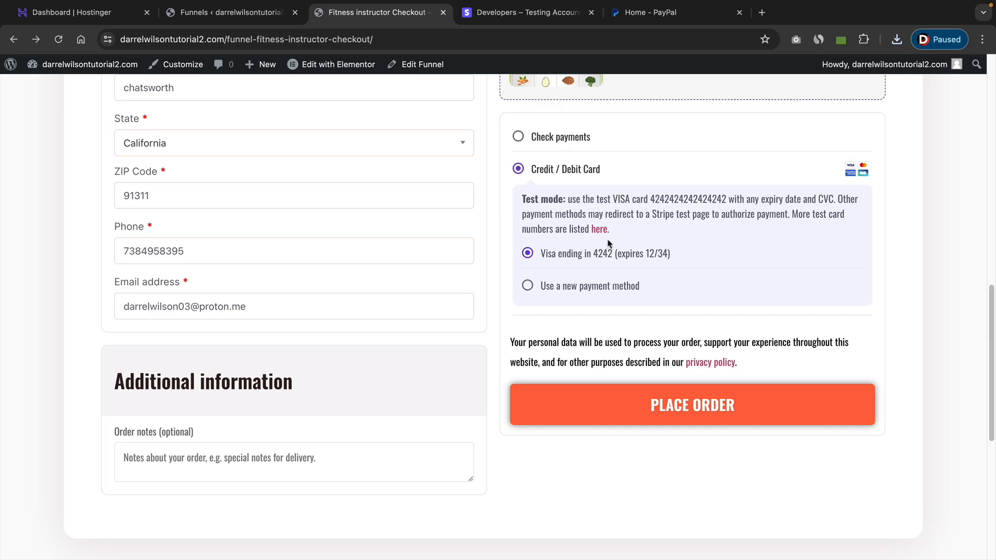
pyautogui.scroll(5, 597, 352)
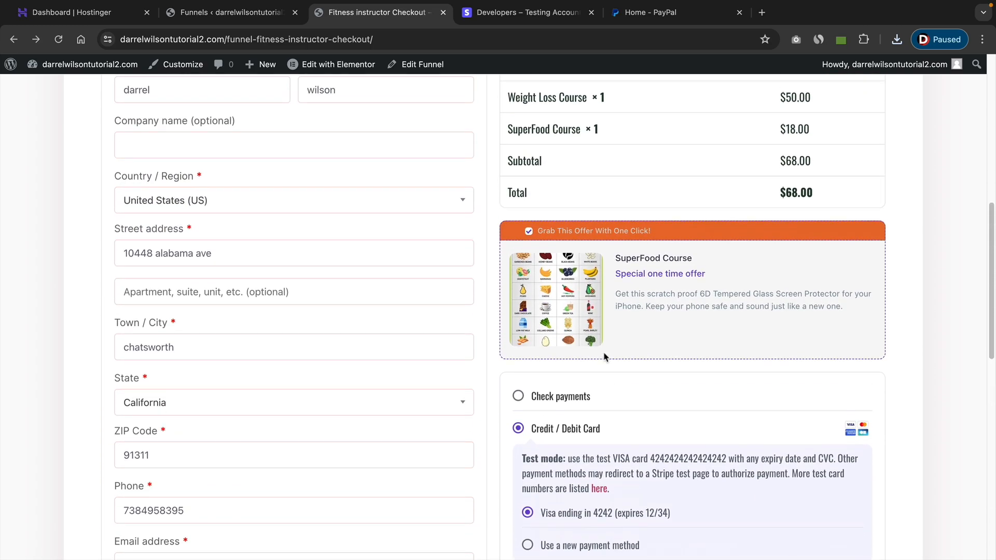
pyautogui.scroll(-2, 604, 356)
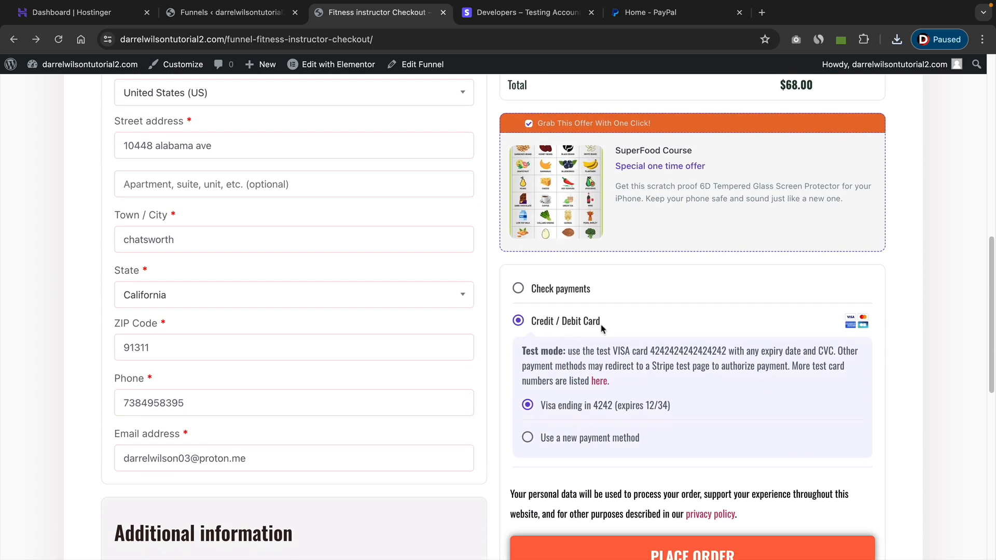
pyautogui.scroll(-2, 621, 382)
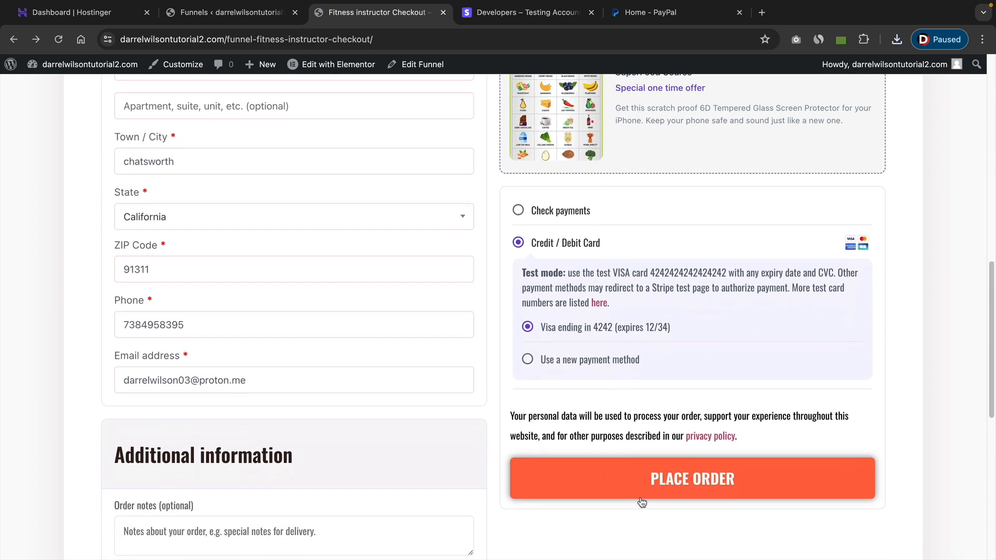
pyautogui.click(643, 498)
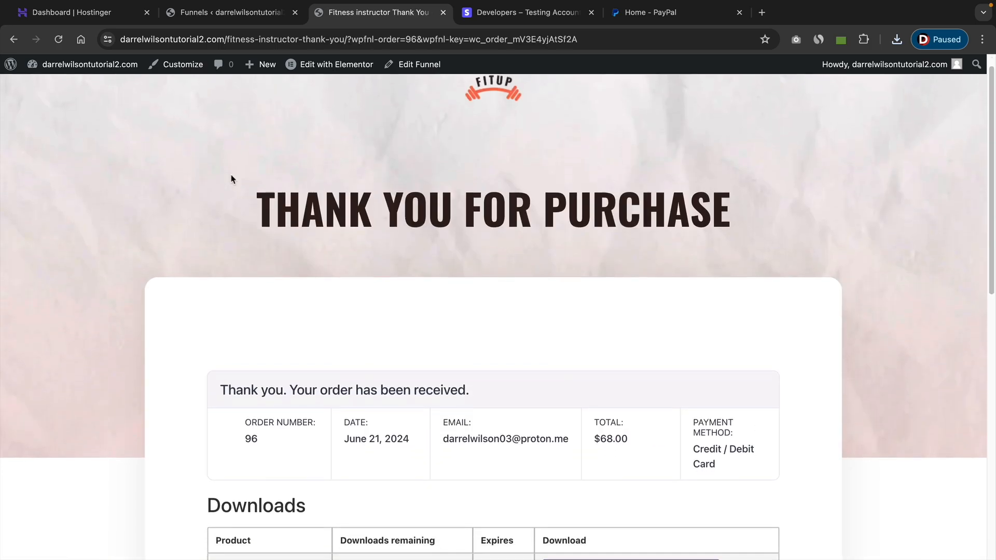
# Download the SuperFood Course PDF from the new order confirmation and check it in the browser's recent downloads.
pyautogui.scroll(-6, 225, 178)
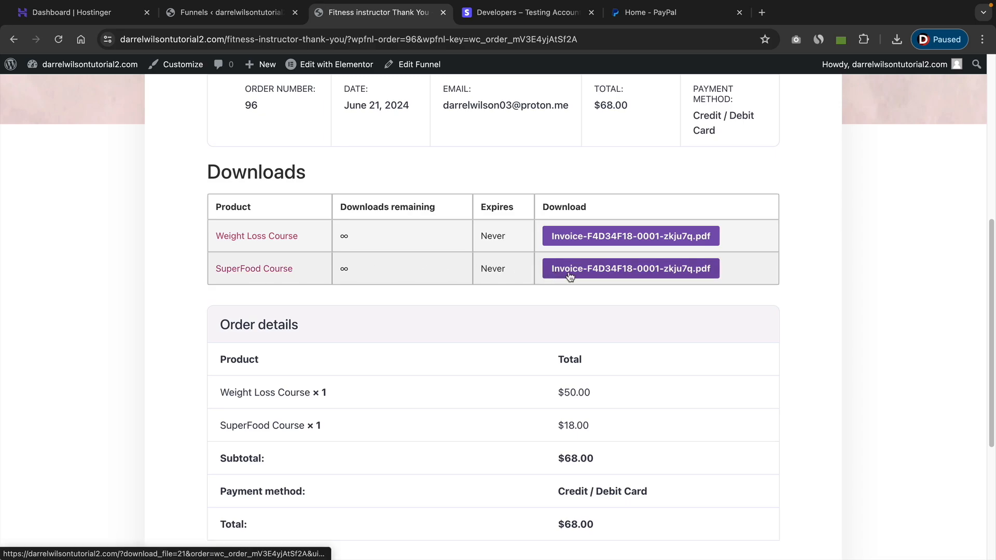
pyautogui.click(597, 277)
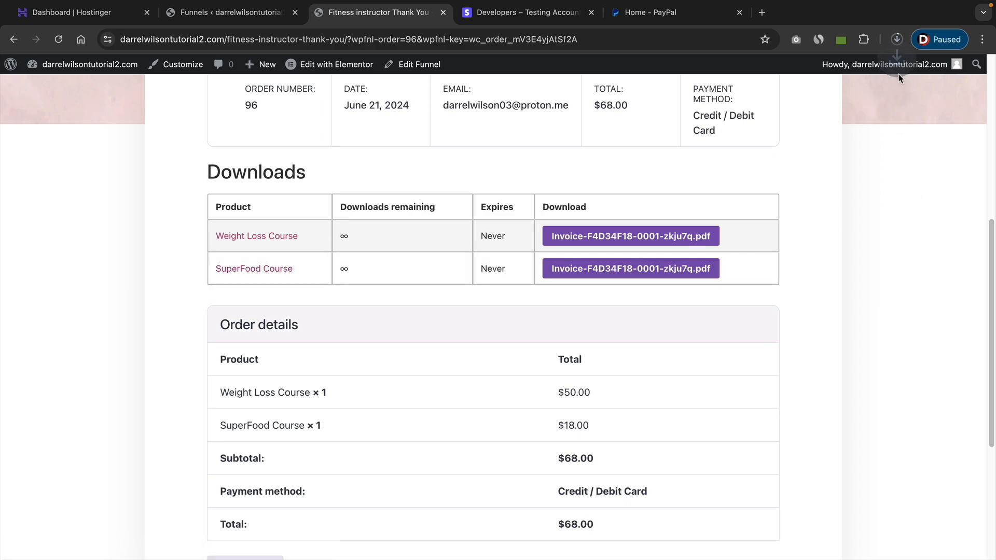
pyautogui.click(897, 42)
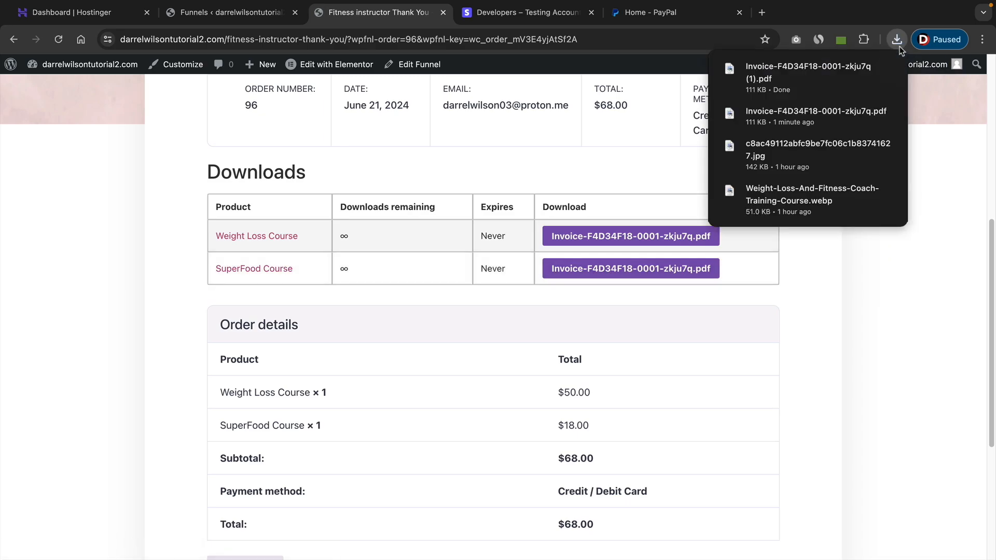
pyautogui.click(887, 282)
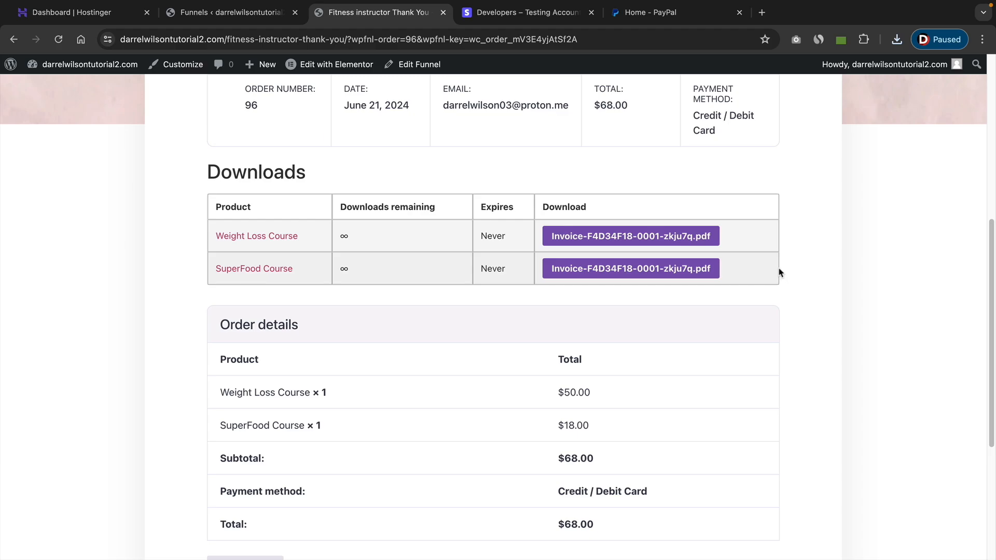
pyautogui.scroll(5, 780, 272)
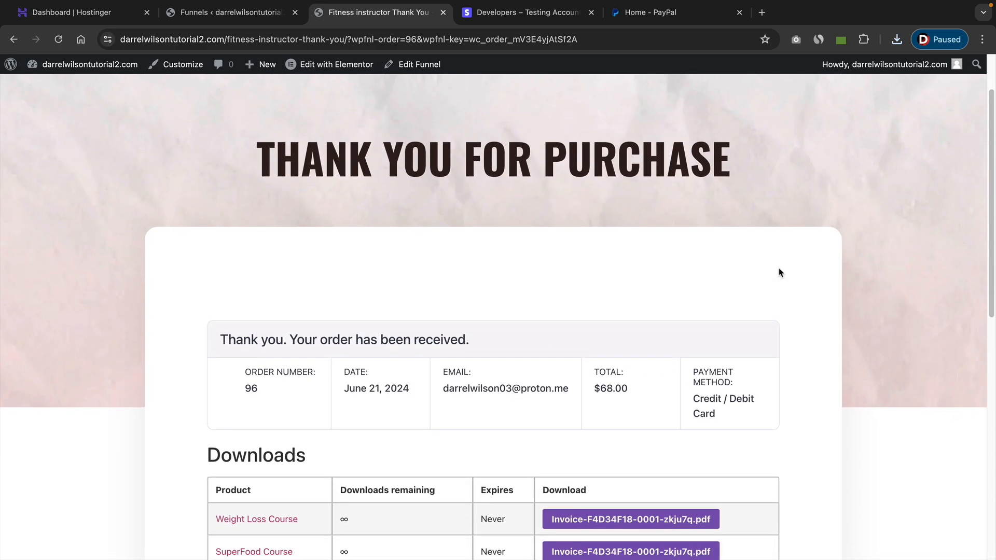
pyautogui.scroll(-1, 779, 272)
pyautogui.click(61, 41)
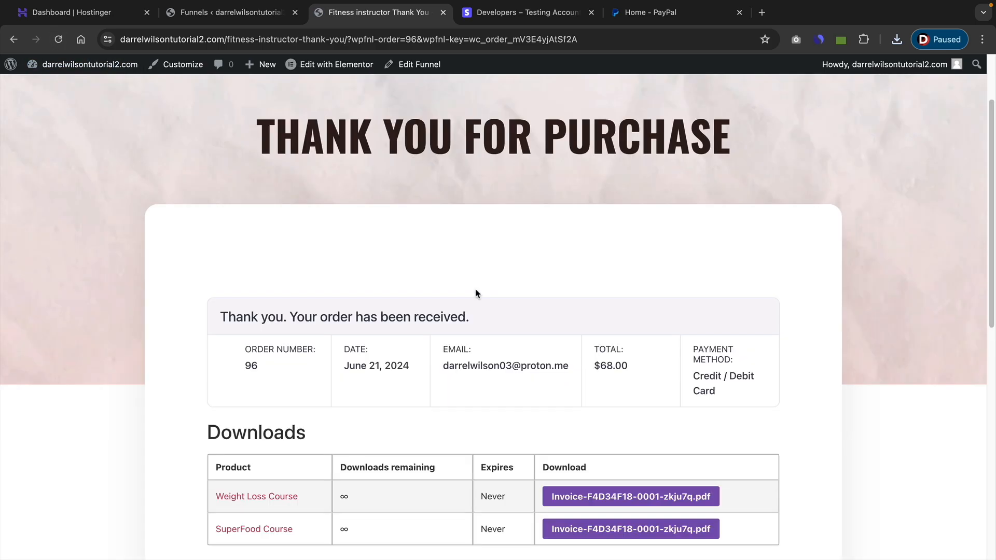
pyautogui.scroll(-3, 475, 291)
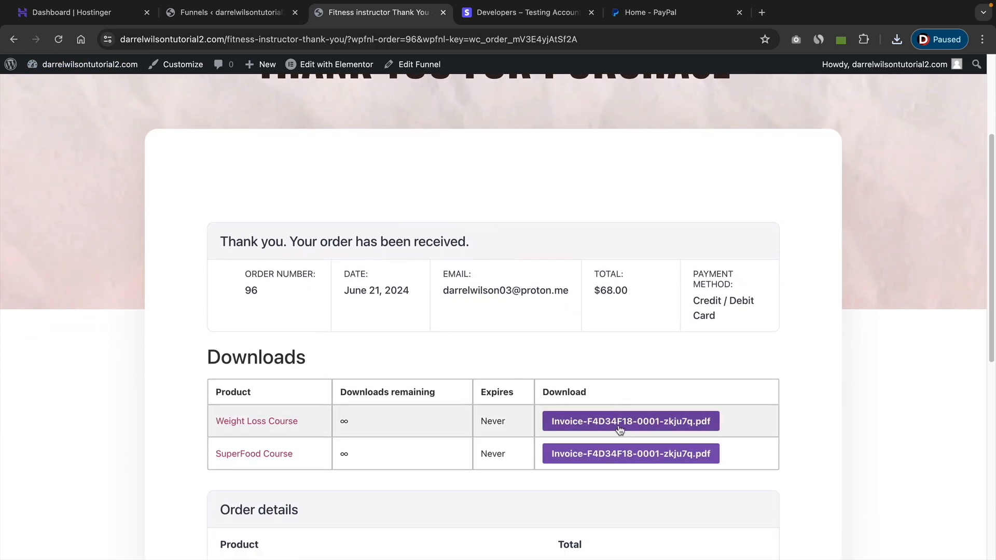
pyautogui.click(338, 63)
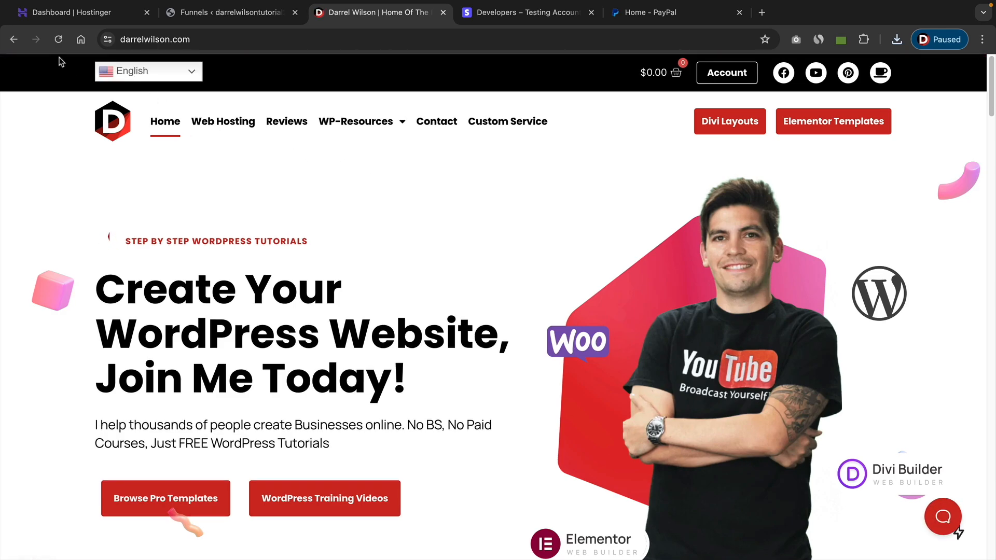
pyautogui.click(14, 40)
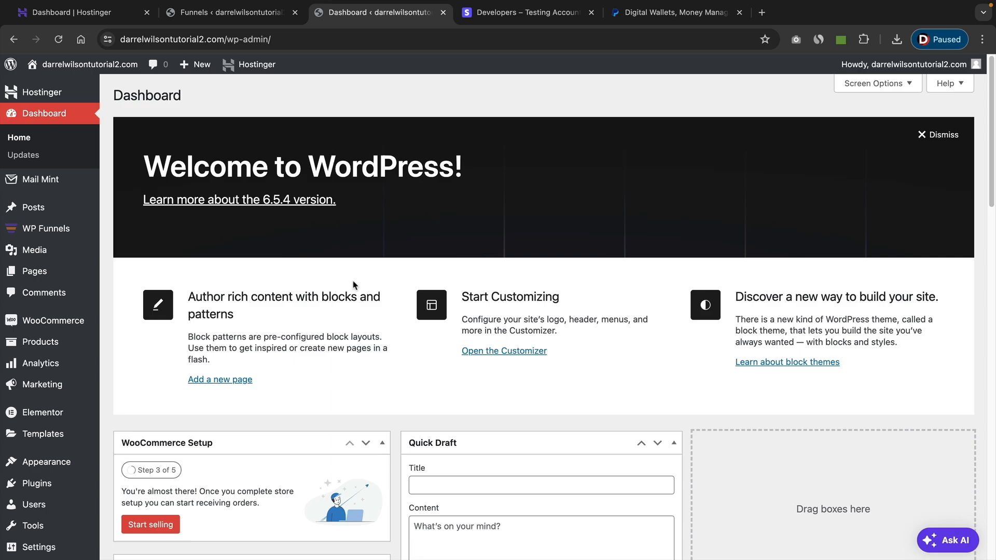
pyautogui.click(658, 15)
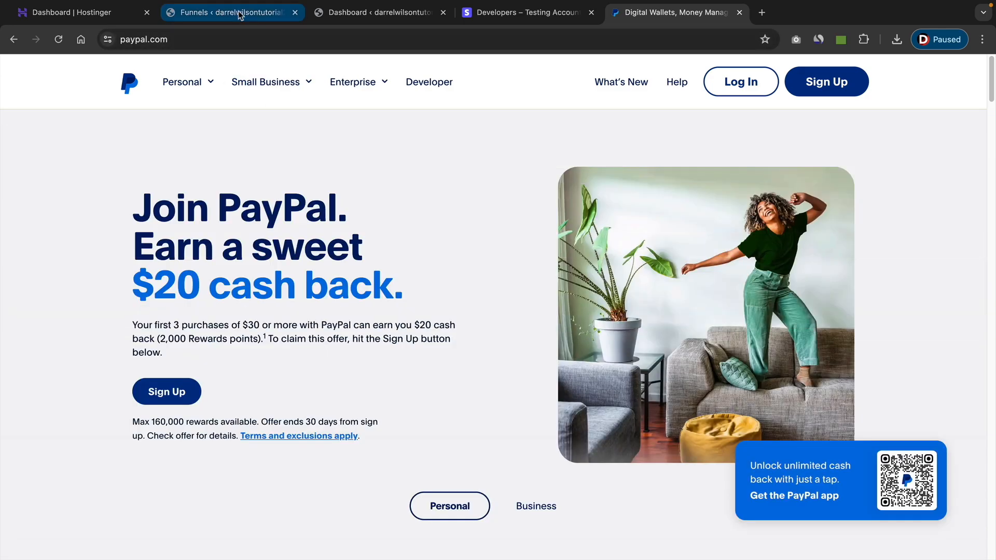
pyautogui.click(375, 13)
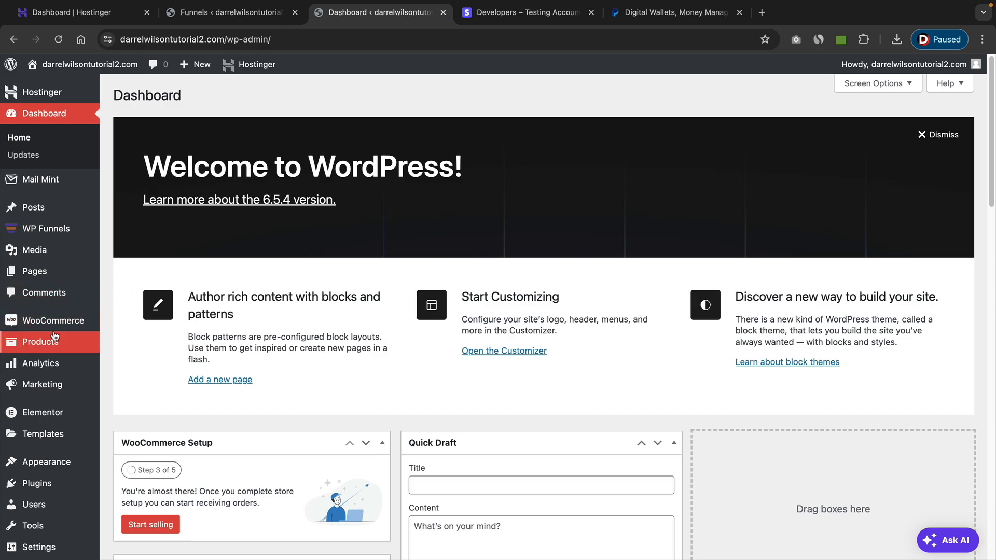
# Open the WooCommerce payment settings and switch on PayPal to reach its account setup.
pyautogui.moveTo(54, 320)
pyautogui.click(127, 393)
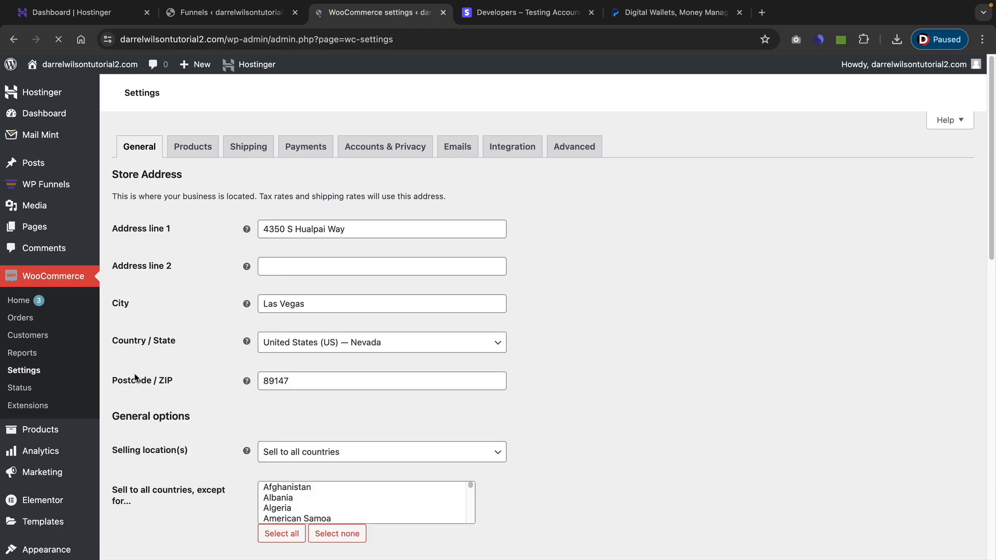
pyautogui.click(311, 149)
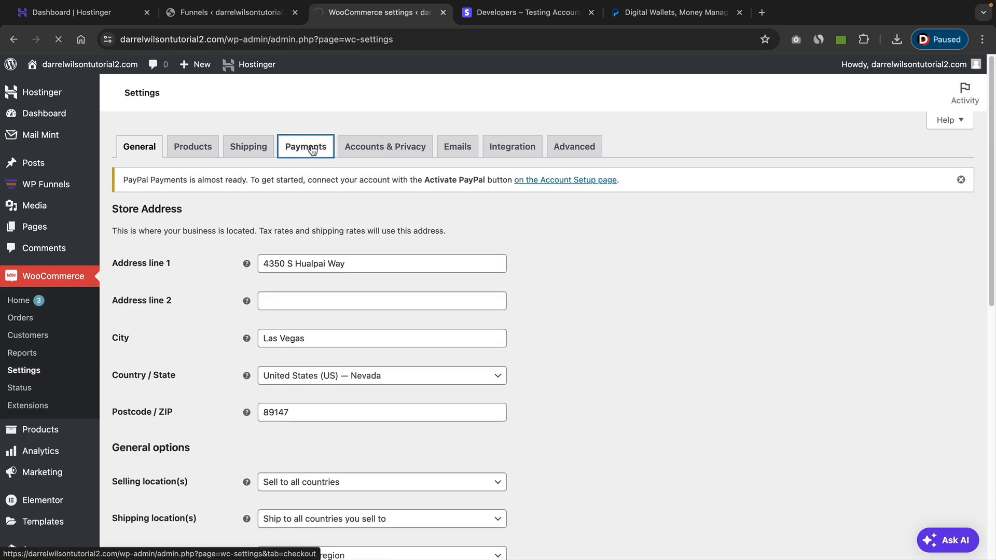
pyautogui.scroll(-3, 322, 311)
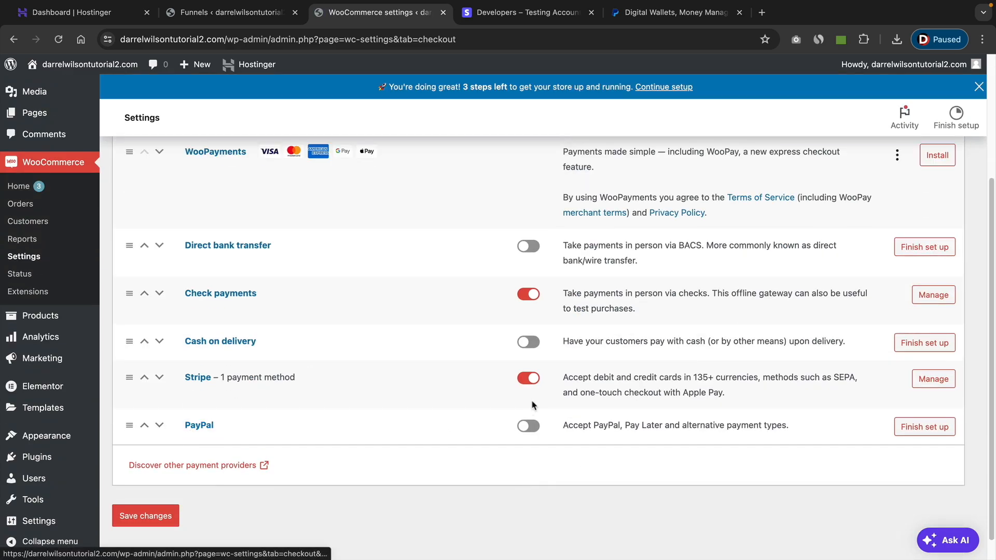
pyautogui.click(526, 427)
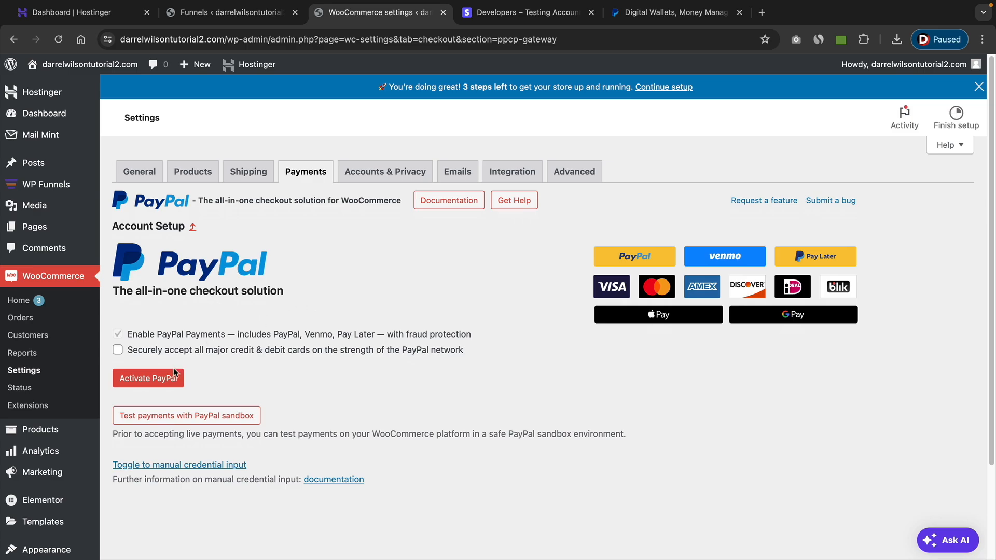
# Start the PayPal activation for WooCommerce, continue with the prefilled email and United States, and log in to the PayPal account.
pyautogui.click(157, 381)
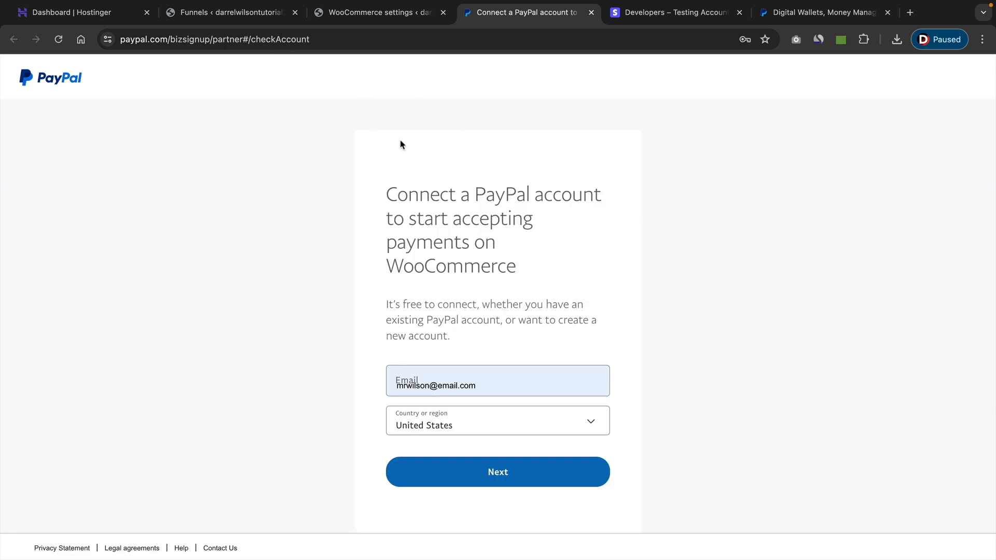
pyautogui.click(529, 473)
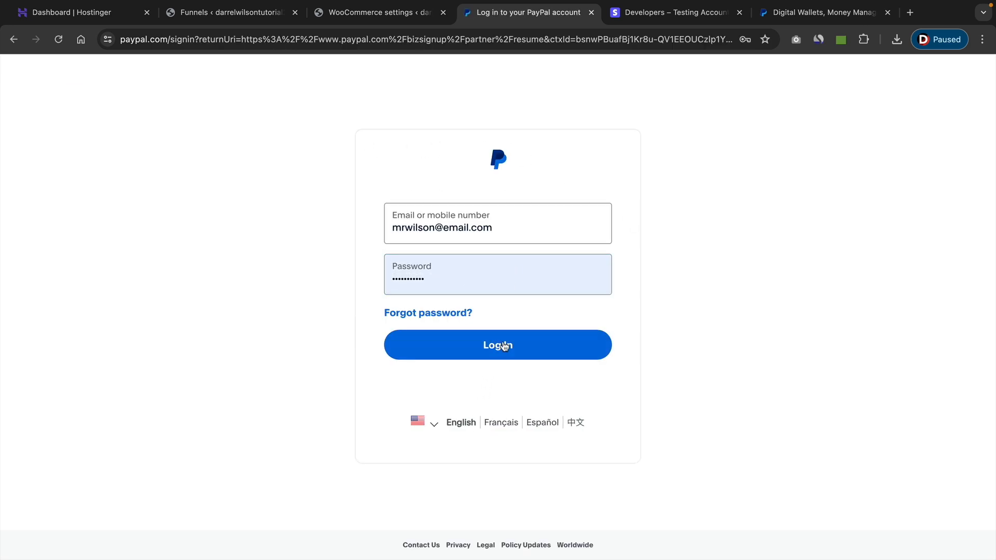
pyautogui.click(504, 347)
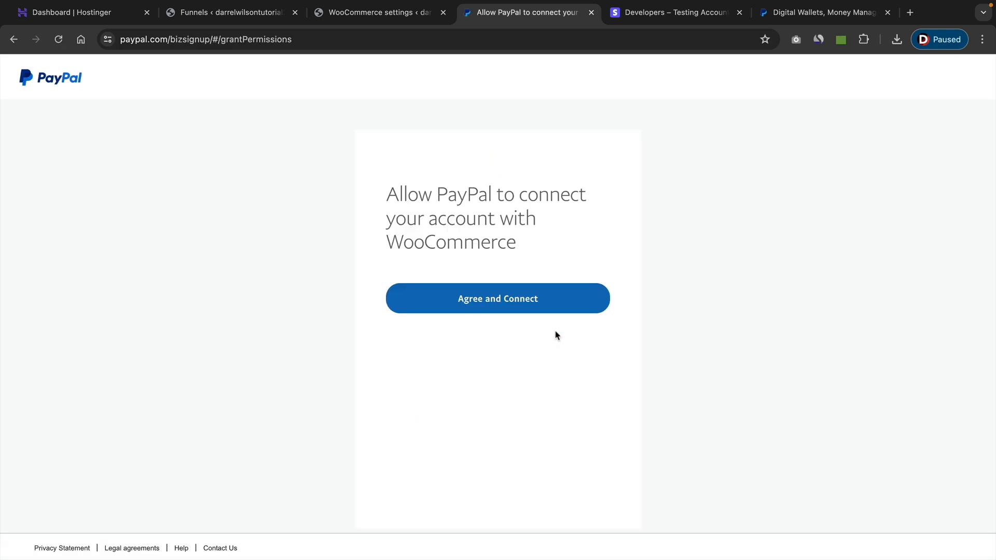
# Authorize PayPal to connect the account with WooCommerce, return to the store and check the PayPal connection status.
pyautogui.click(482, 309)
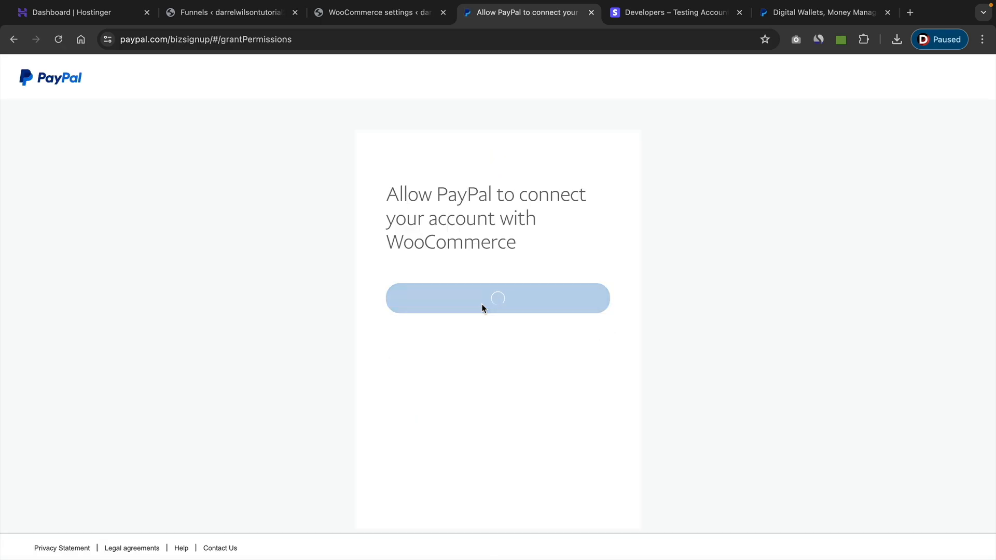
pyautogui.click(495, 356)
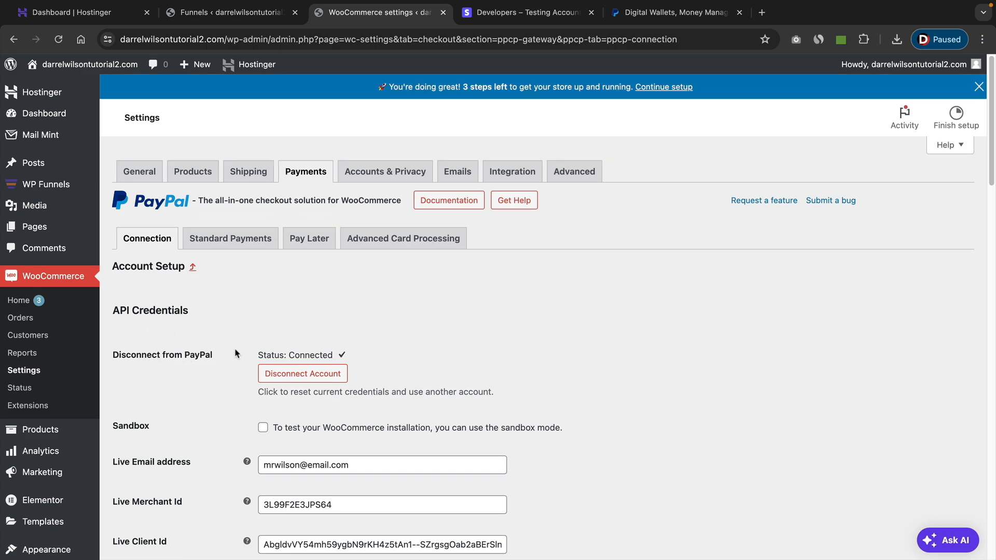
pyautogui.moveTo(264, 356); pyautogui.dragTo(337, 352)
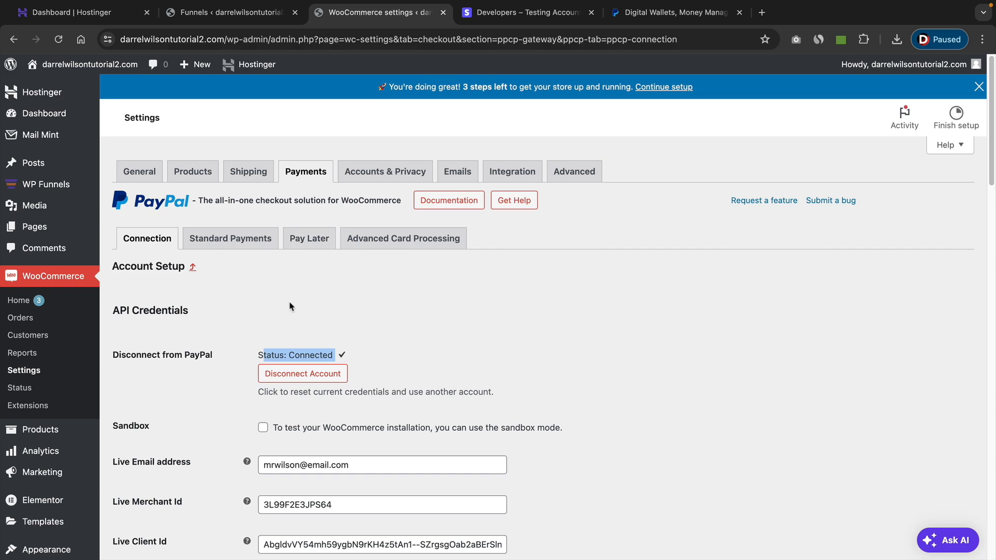
pyautogui.click(14, 39)
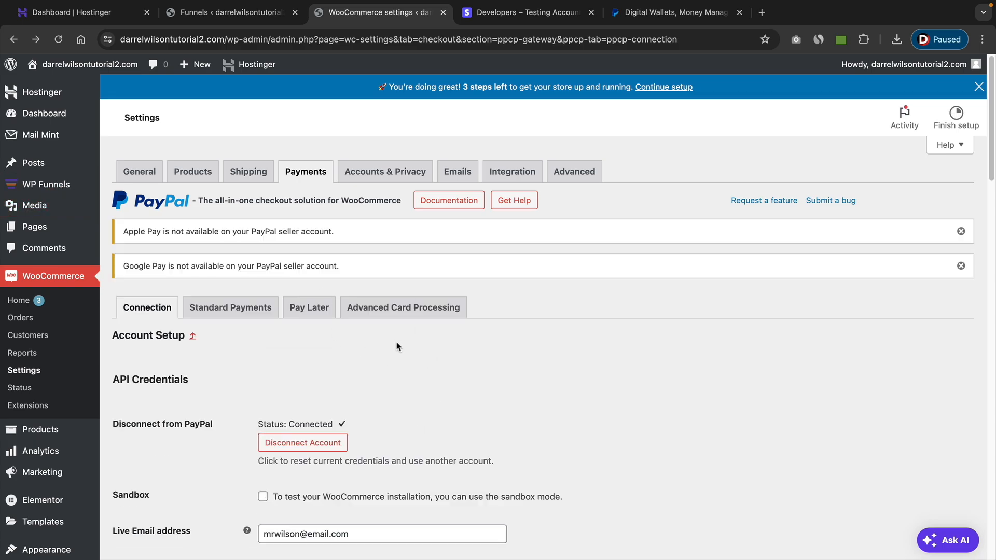
# Create a new shipping zone named United States in the WooCommerce shipping settings.
pyautogui.moveTo(61, 185)
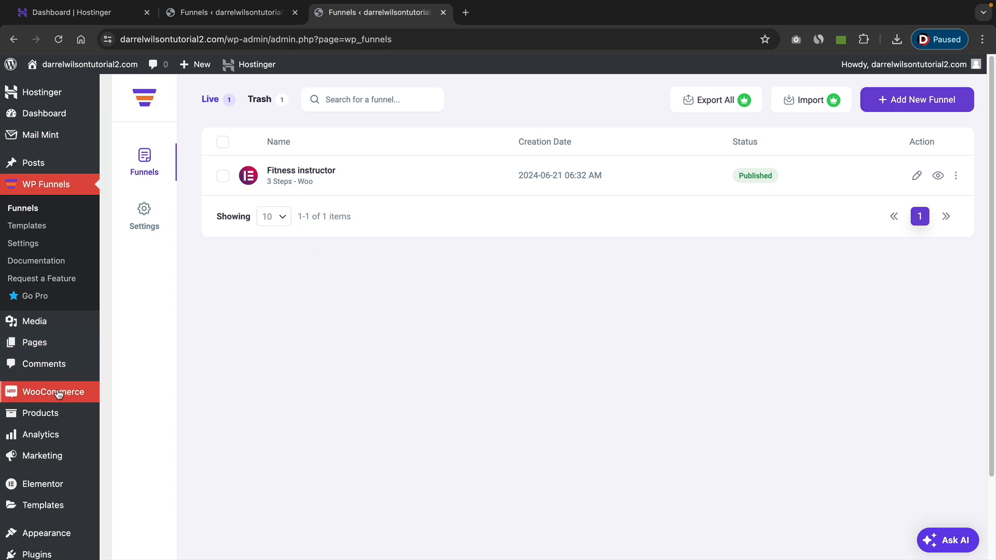
pyautogui.moveTo(55, 398)
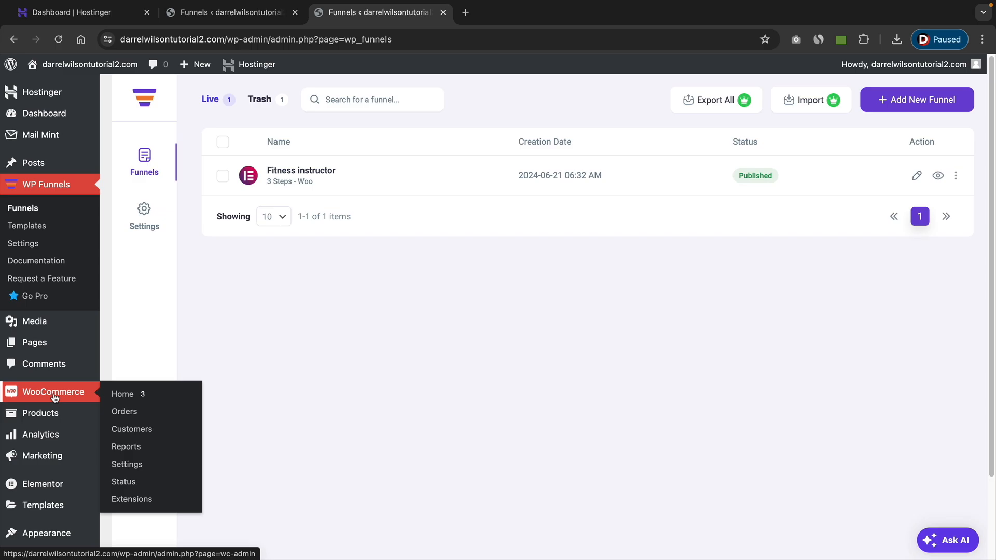
pyautogui.click(135, 467)
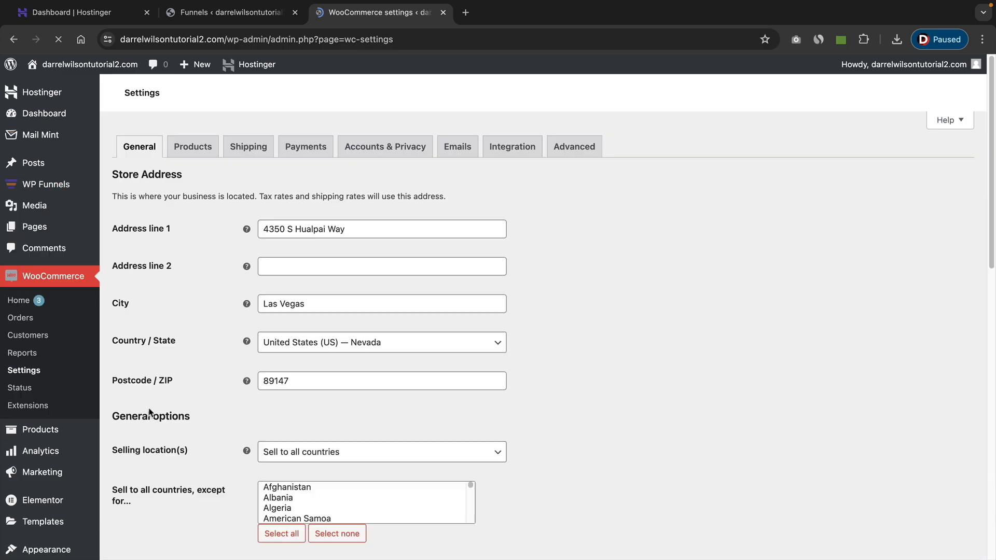
pyautogui.click(250, 151)
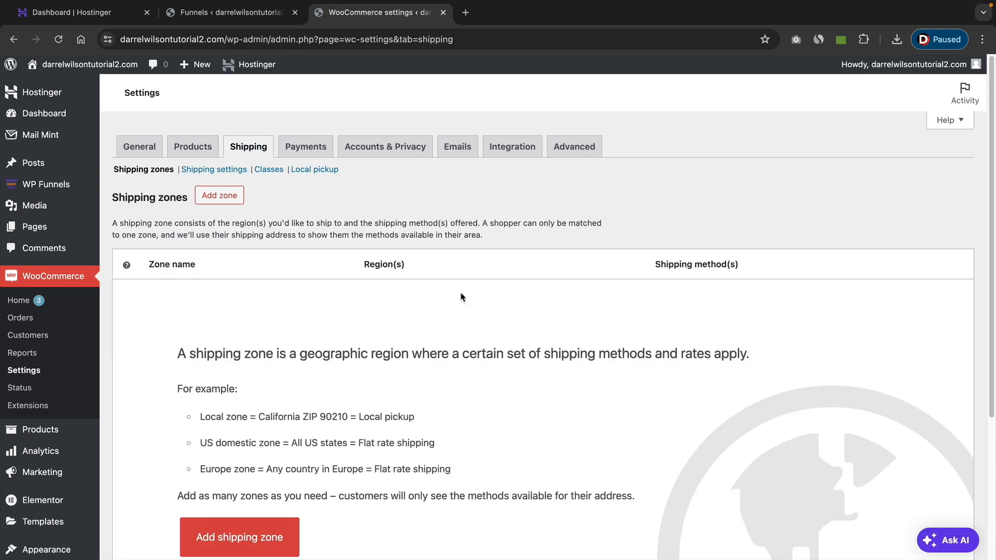
pyautogui.click(224, 198)
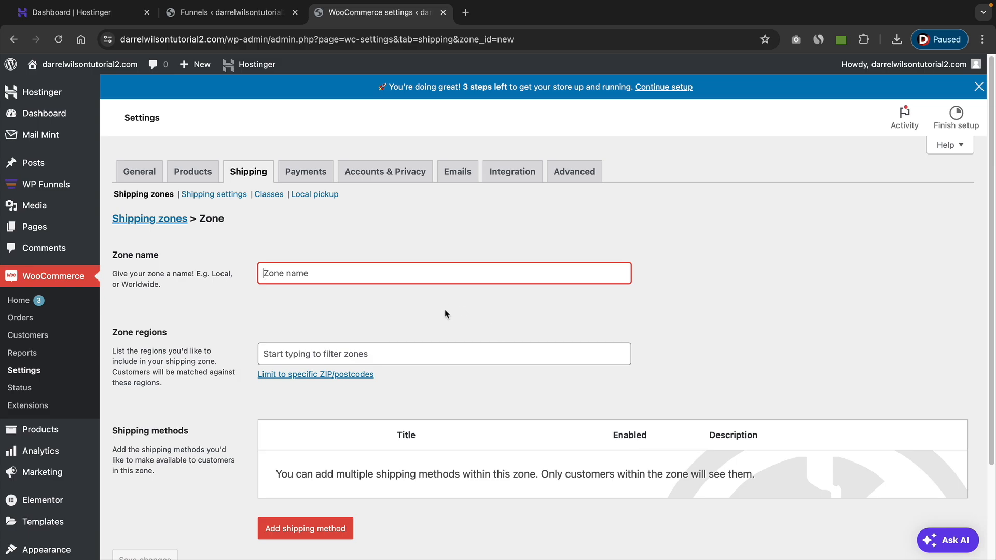
pyautogui.scroll(-1, 444, 314)
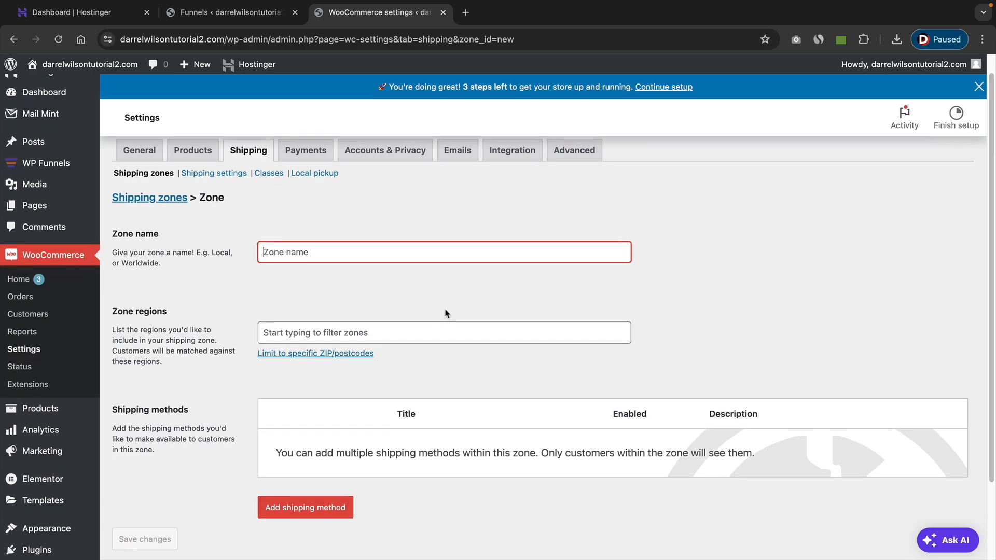
pyautogui.write('United S')
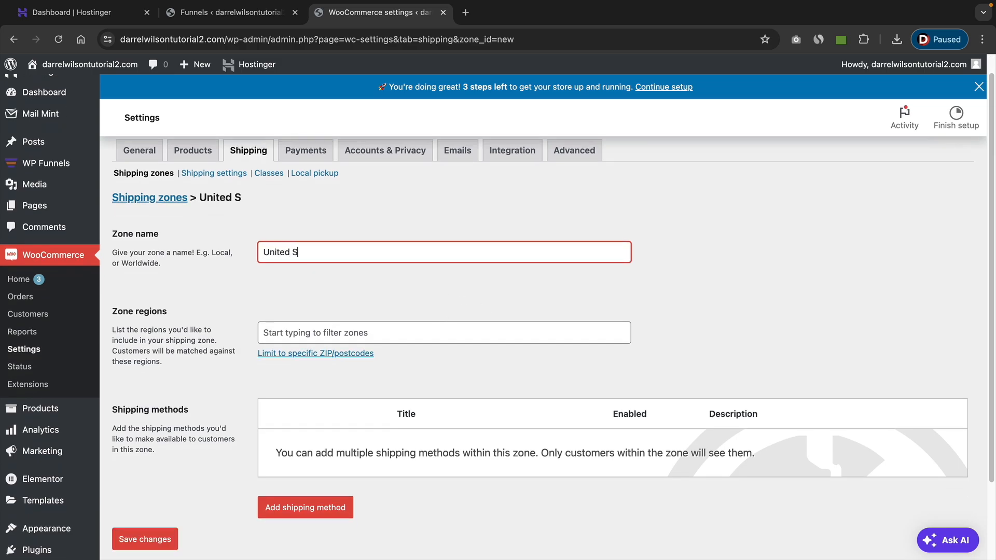
pyautogui.write('tates')
# Find United States (US) among the zone regions and assign it to the shipping zone.
pyautogui.click(352, 333)
pyautogui.click(319, 333)
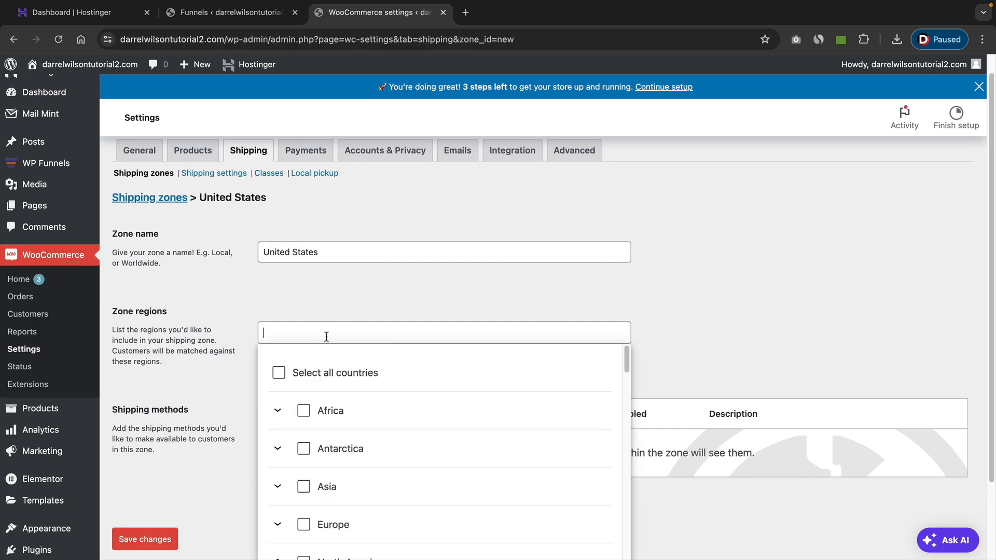
pyautogui.write('united stas')
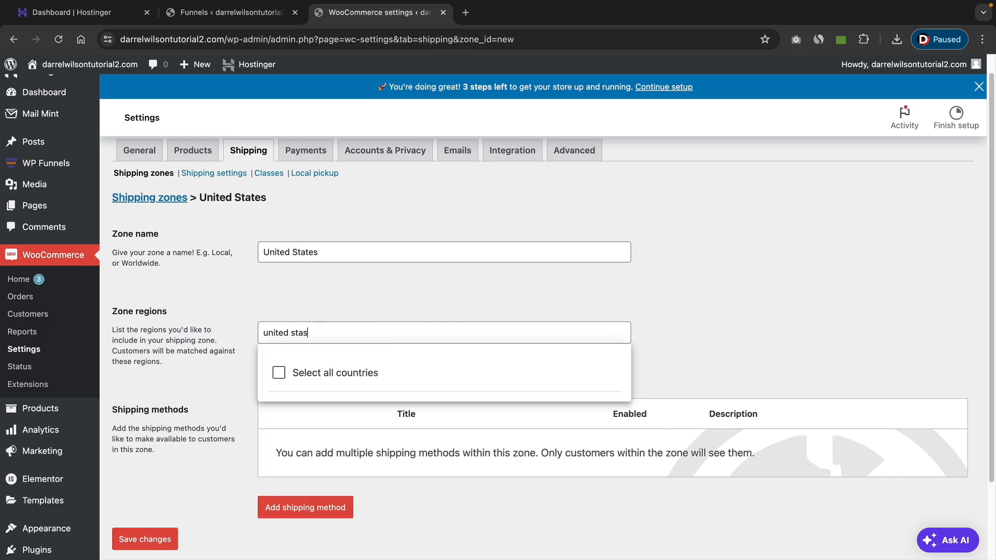
pyautogui.write('tetes')
pyautogui.scroll(-3, 703, 360)
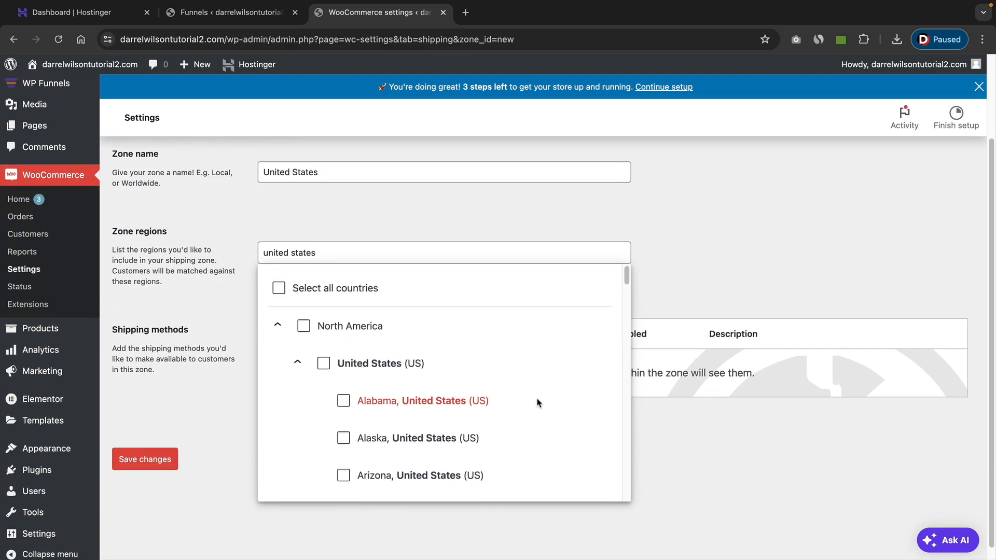
pyautogui.scroll(-1, 519, 402)
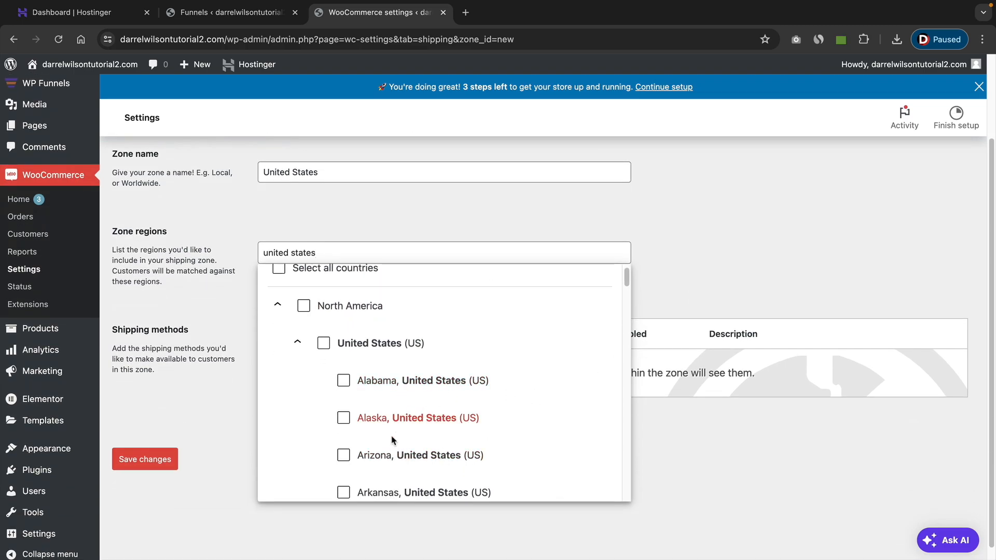
pyautogui.scroll(-1, 410, 437)
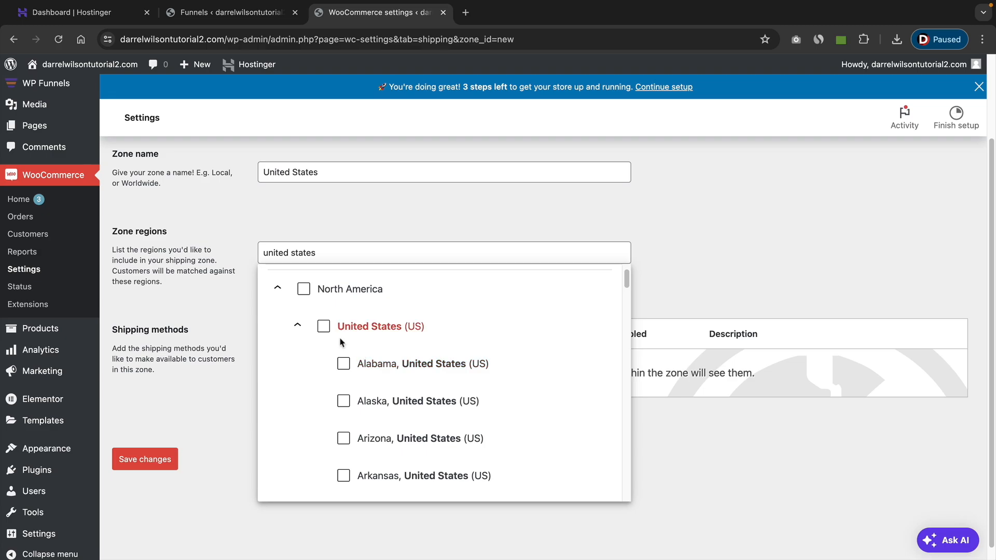
pyautogui.click(323, 329)
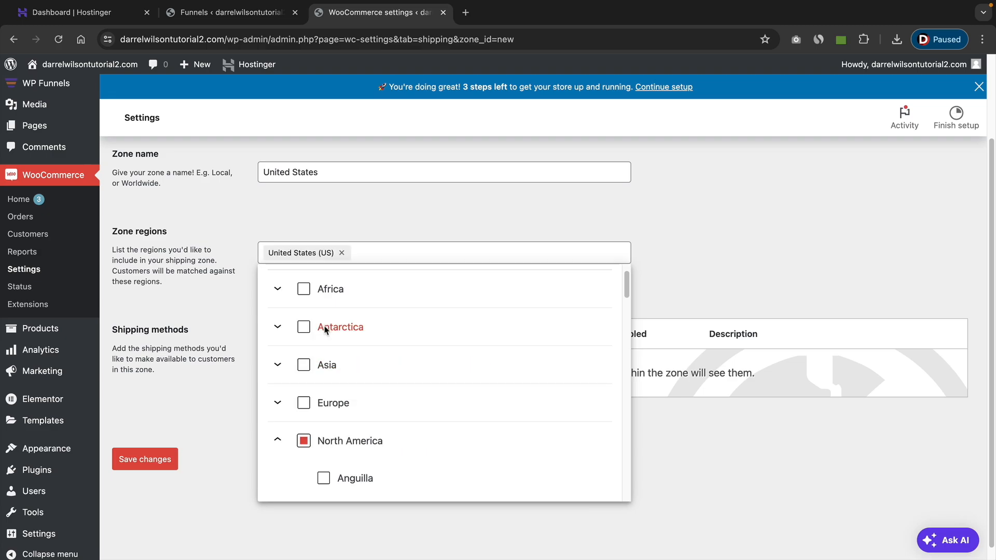
pyautogui.click(714, 252)
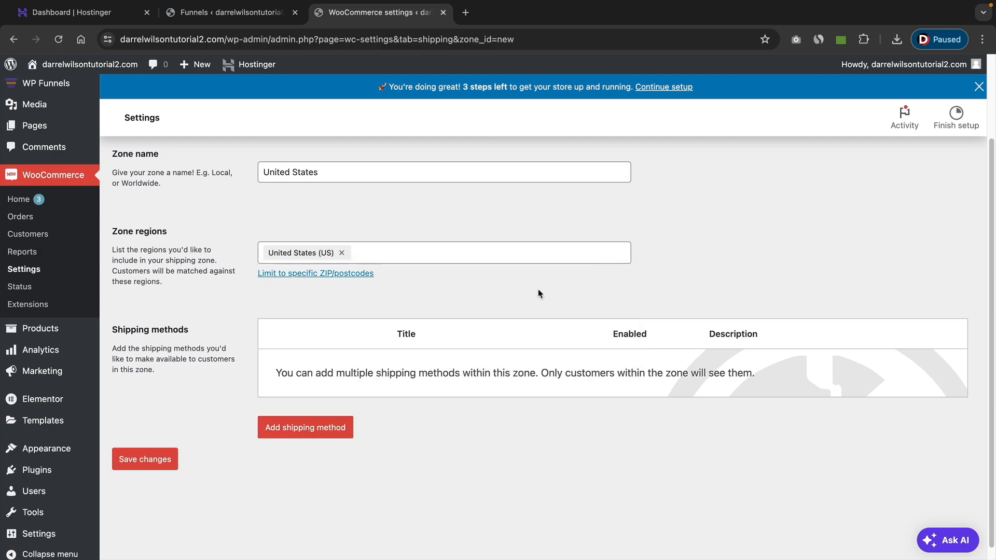
# Add a flat rate shipping method to the United States zone with tax status None and a cost of $5.99.
pyautogui.click(317, 432)
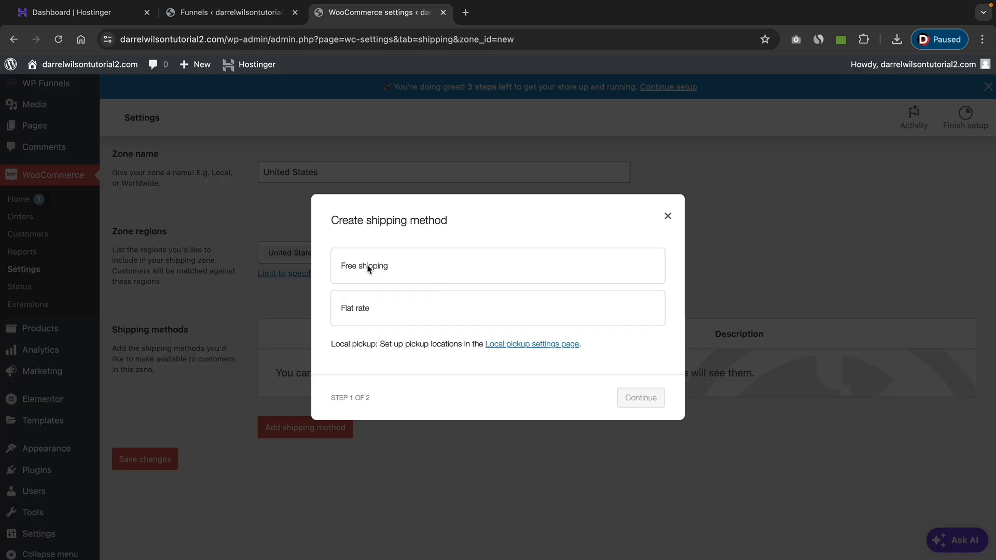
pyautogui.click(361, 310)
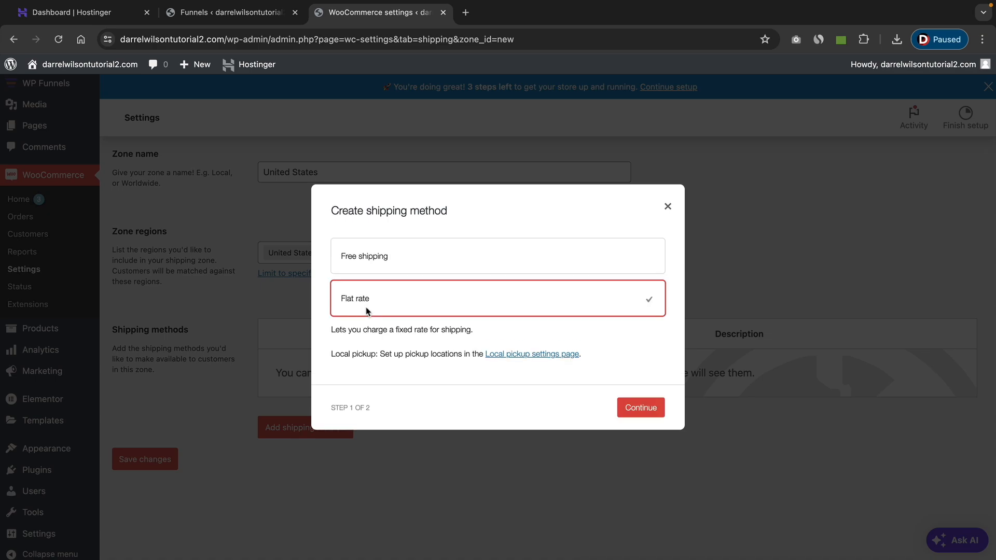
pyautogui.click(641, 409)
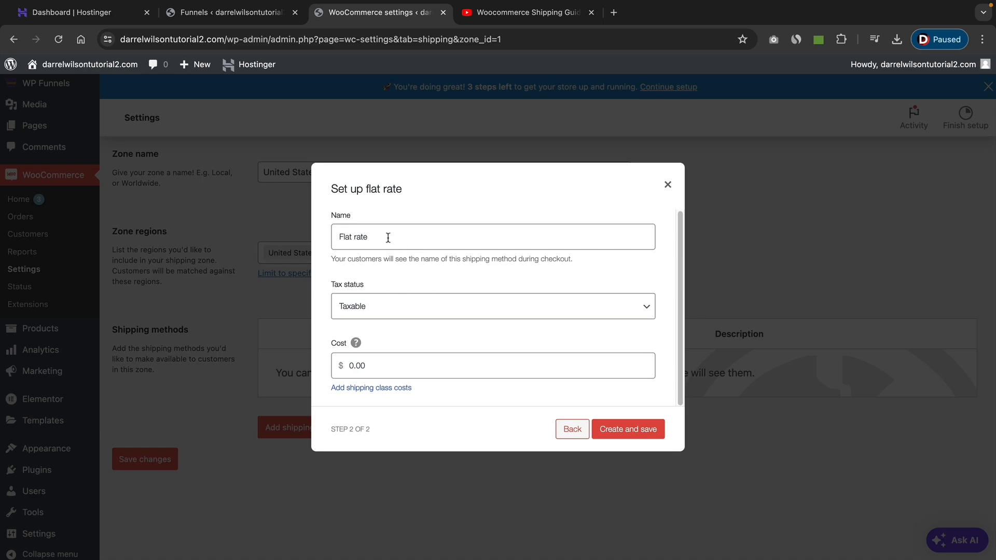
pyautogui.moveTo(391, 237); pyautogui.dragTo(320, 233)
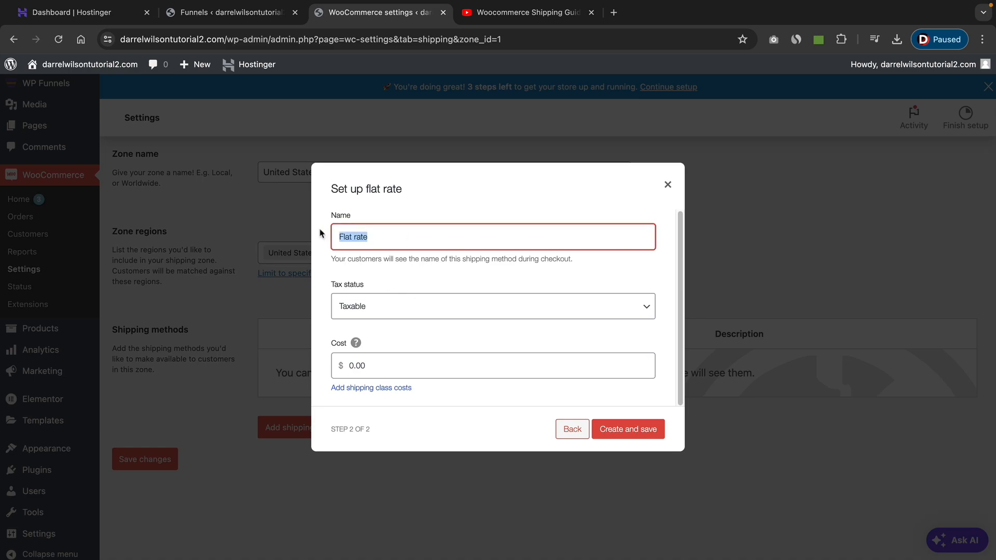
pyautogui.click(385, 307)
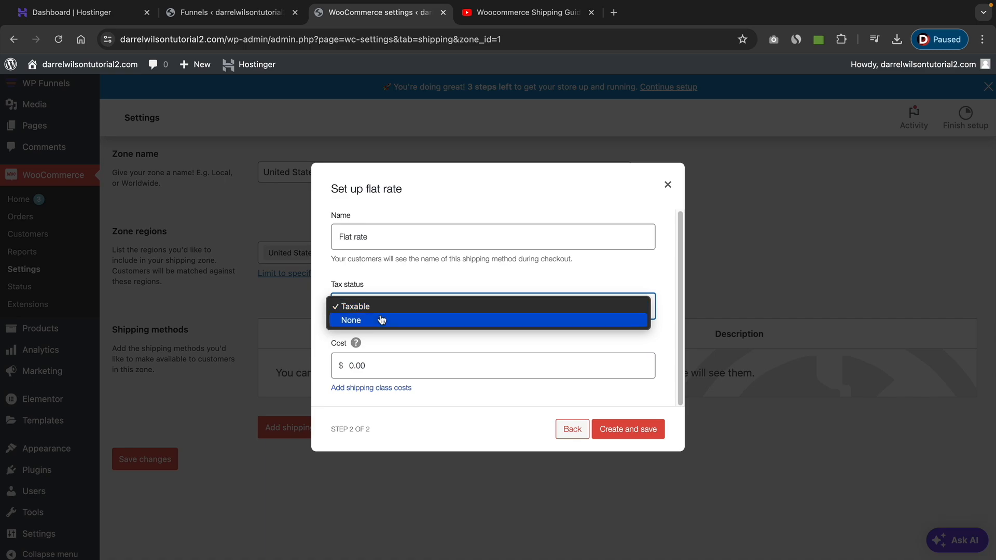
pyautogui.click(384, 320)
pyautogui.click(386, 365)
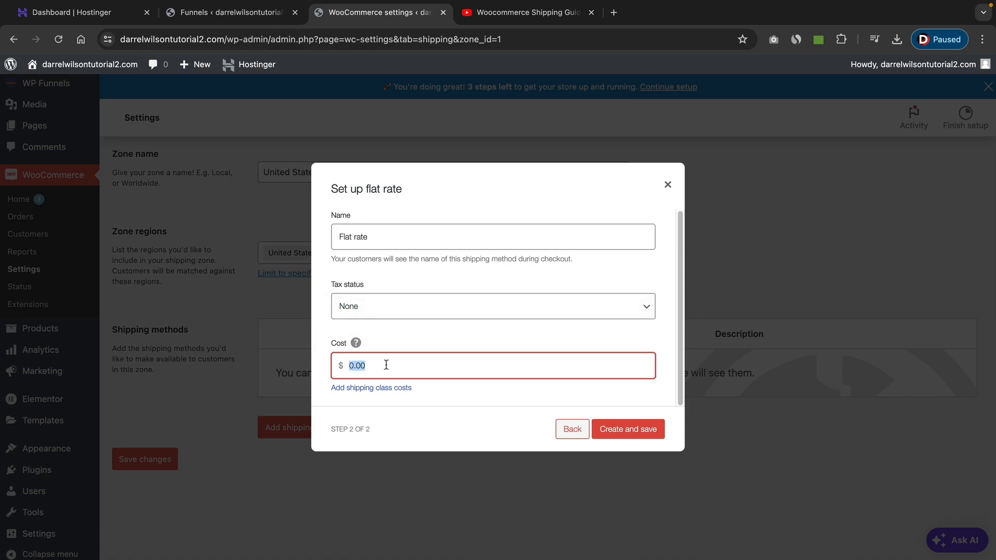
pyautogui.write('5.99')
pyautogui.click(642, 436)
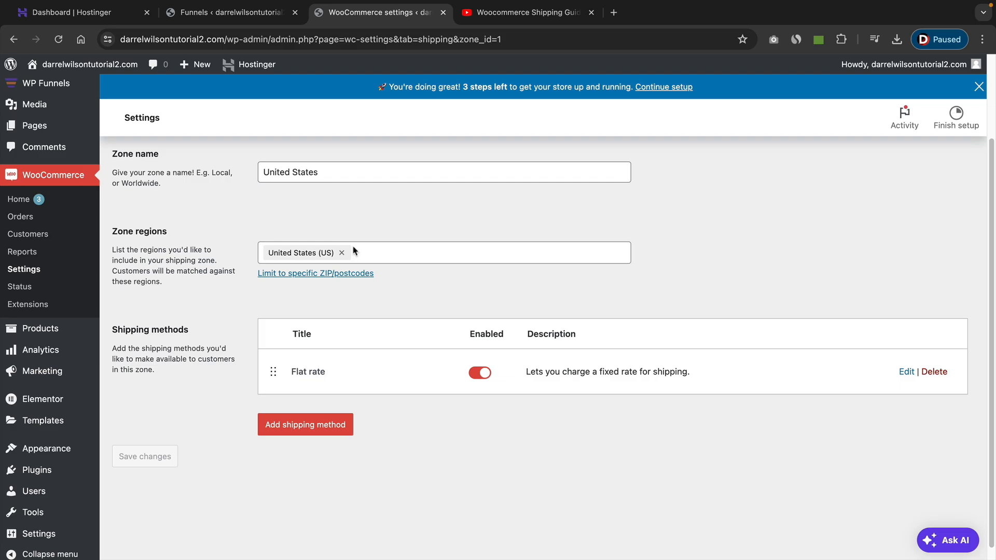
# Look at the Woocommerce Shipping Guide video on YouTube and return to the United States shipping zone.
pyautogui.scroll(1, 358, 252)
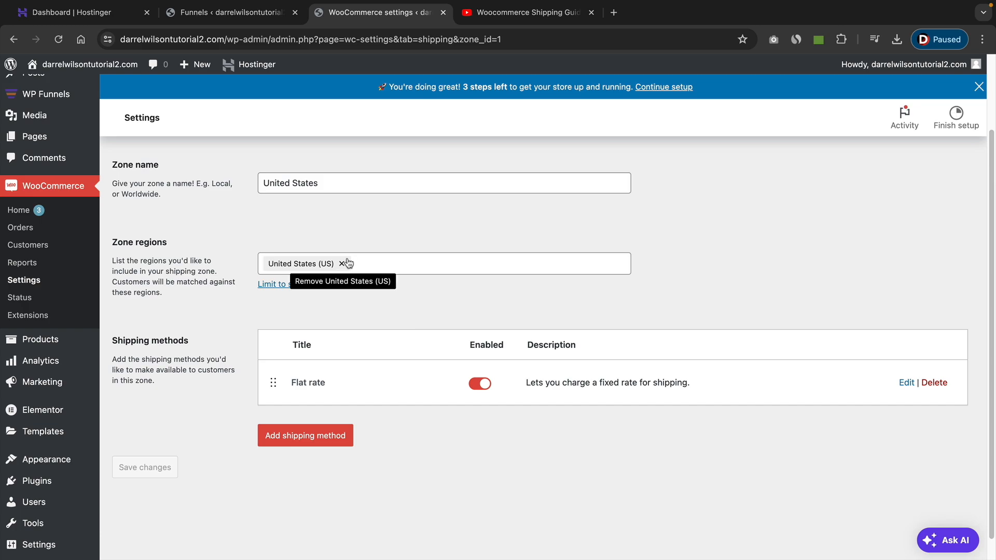
pyautogui.click(531, 16)
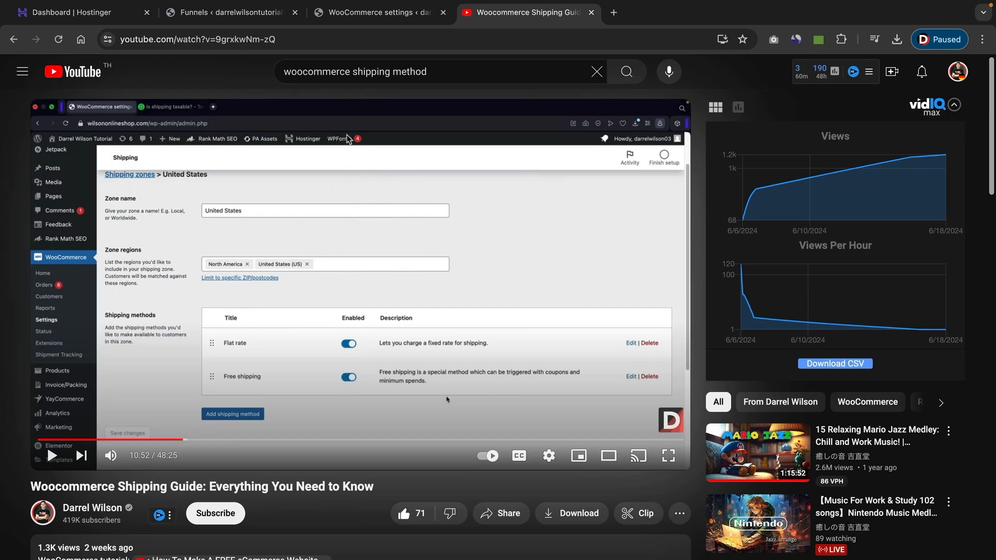
pyautogui.click(356, 16)
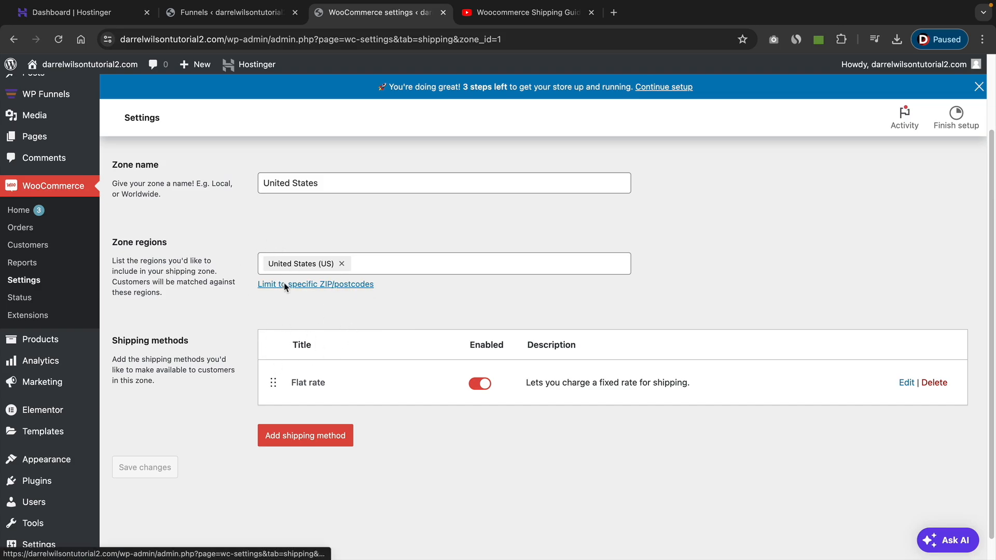
pyautogui.scroll(3, 285, 259)
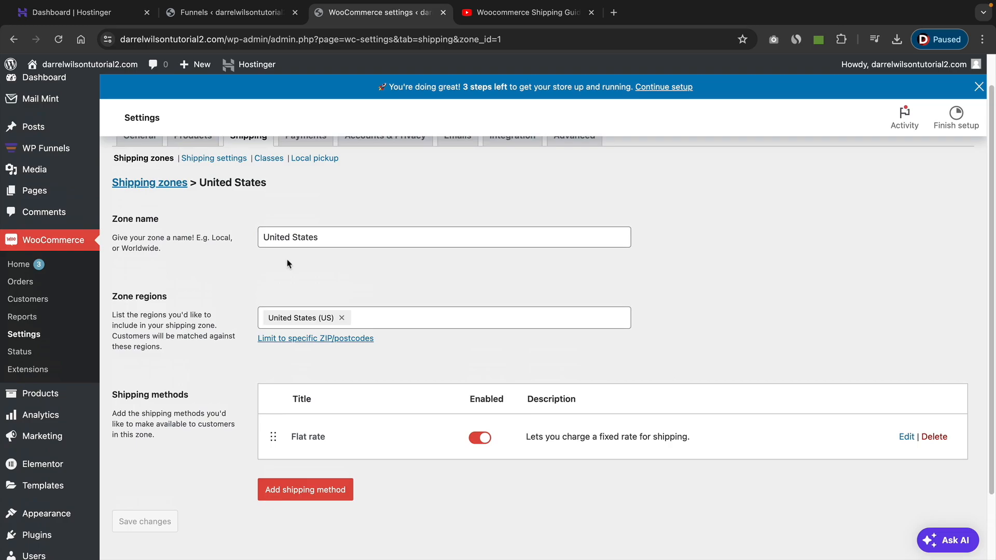
# Open the WP Funnels list of funnels, and add a new store product titled Diet Pills.
pyautogui.moveTo(55, 187)
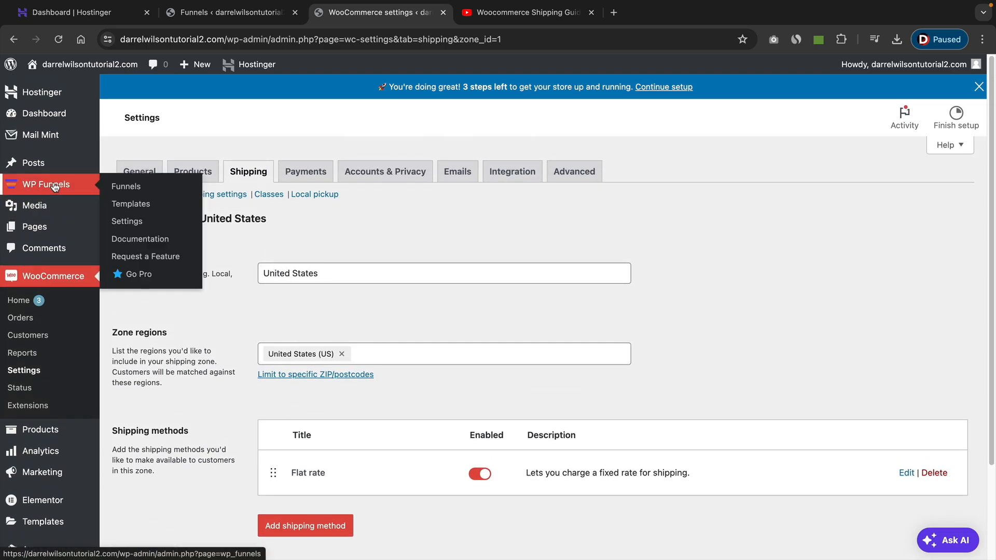
pyautogui.click(133, 187)
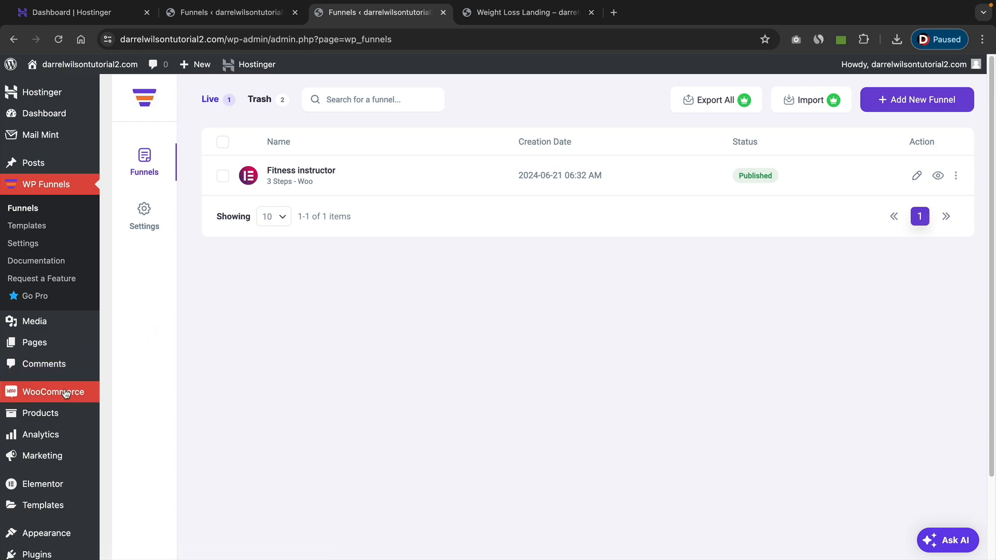
pyautogui.moveTo(57, 424)
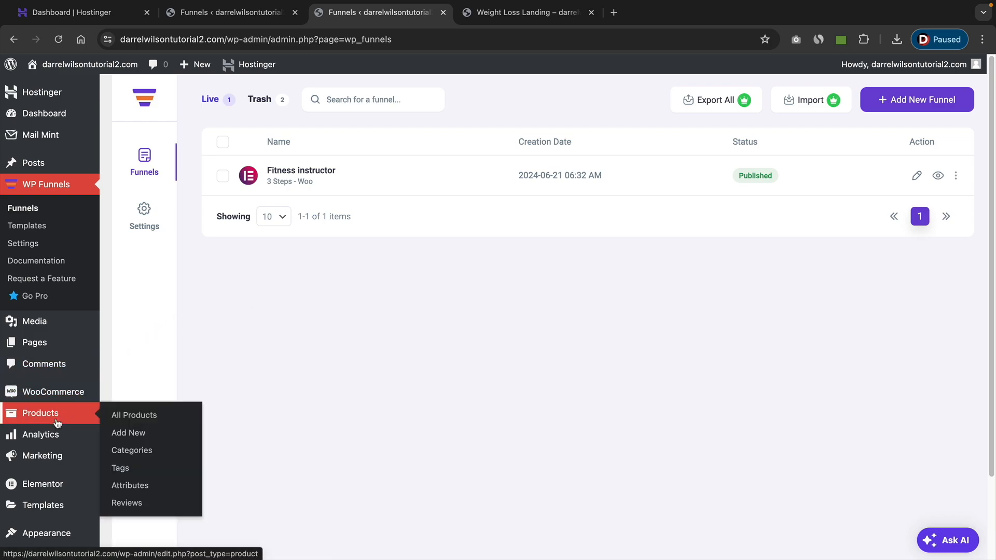
pyautogui.click(133, 434)
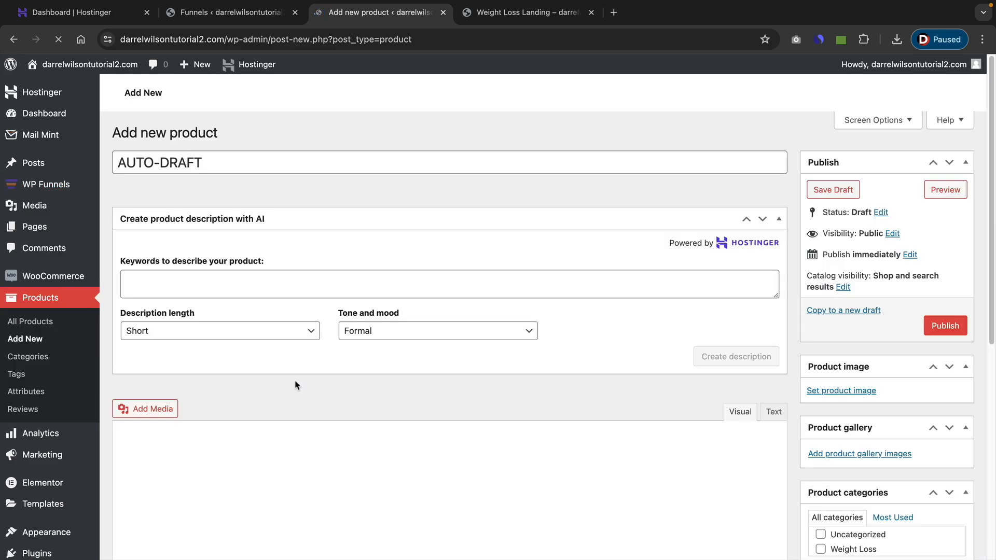
pyautogui.tripleClick(402, 162)
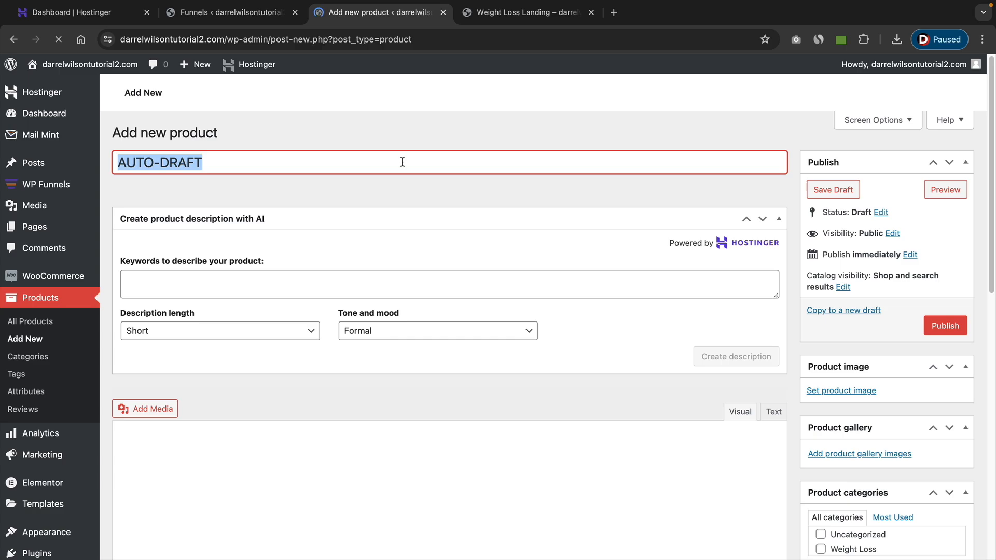
pyautogui.write('Diet P')
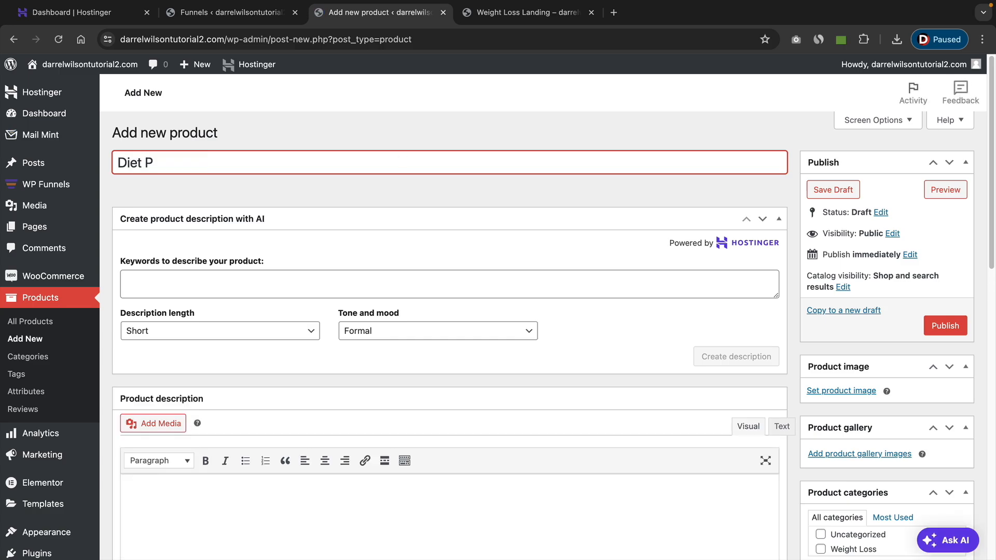
pyautogui.write('ills For')
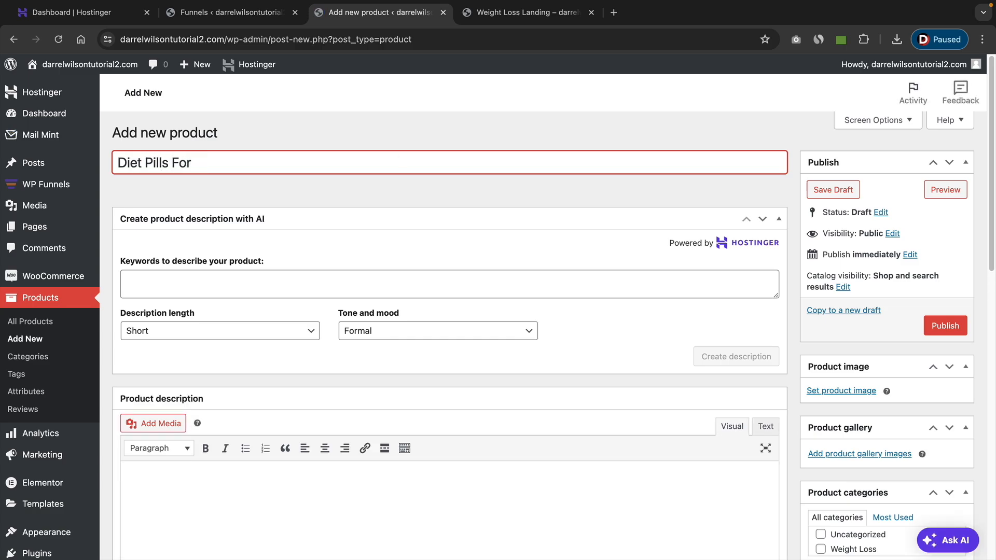
pyautogui.press('BackSpace')
pyautogui.press('BackSpace')
pyautogui.press('BackSpace')
pyautogui.write('For W')
pyautogui.press('BackSpace')
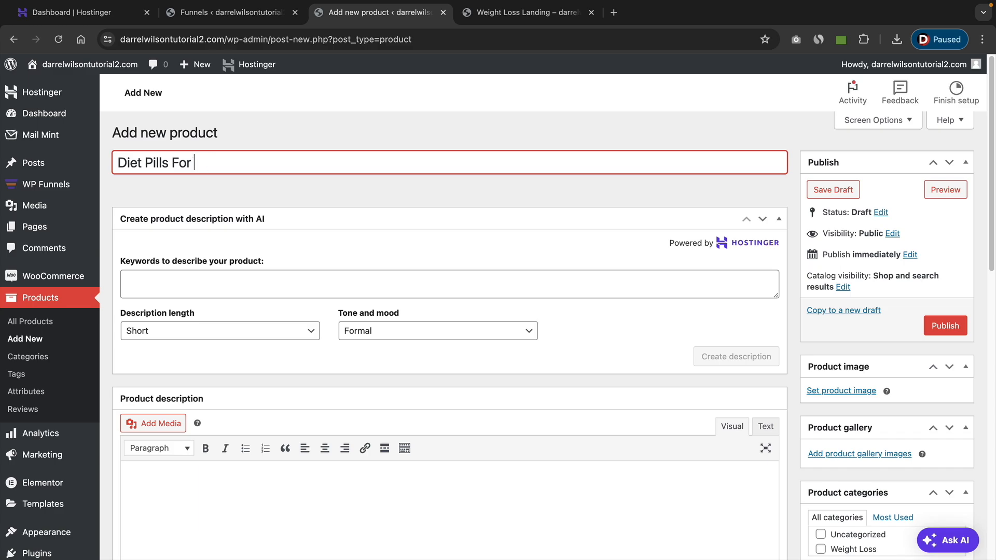
pyautogui.press('BackSpace')
pyautogui.press('BackSpace')
pyautogui.press('BackSpace')
pyautogui.press('BackSpace')
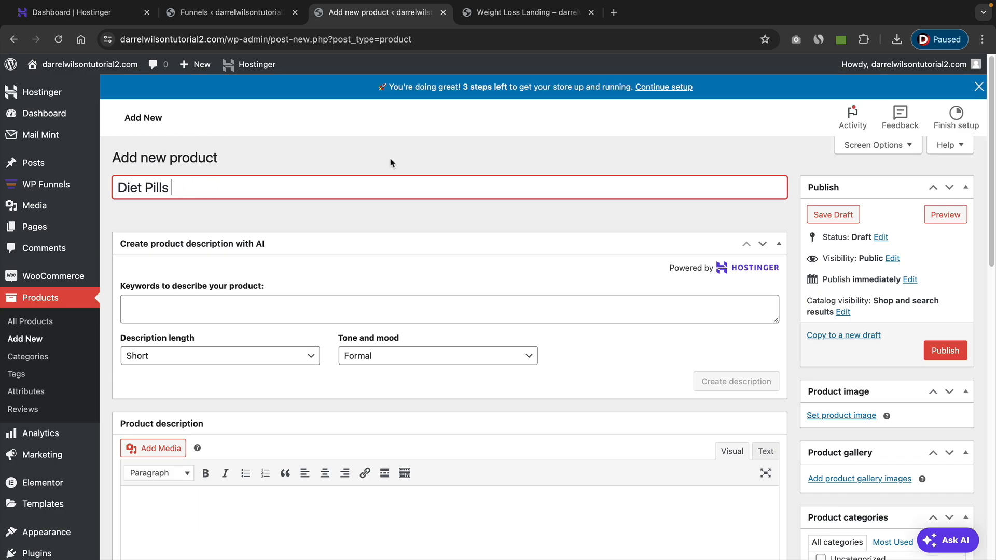
# Generate the product description with AI from the keywords "diet pills".
pyautogui.click(217, 309)
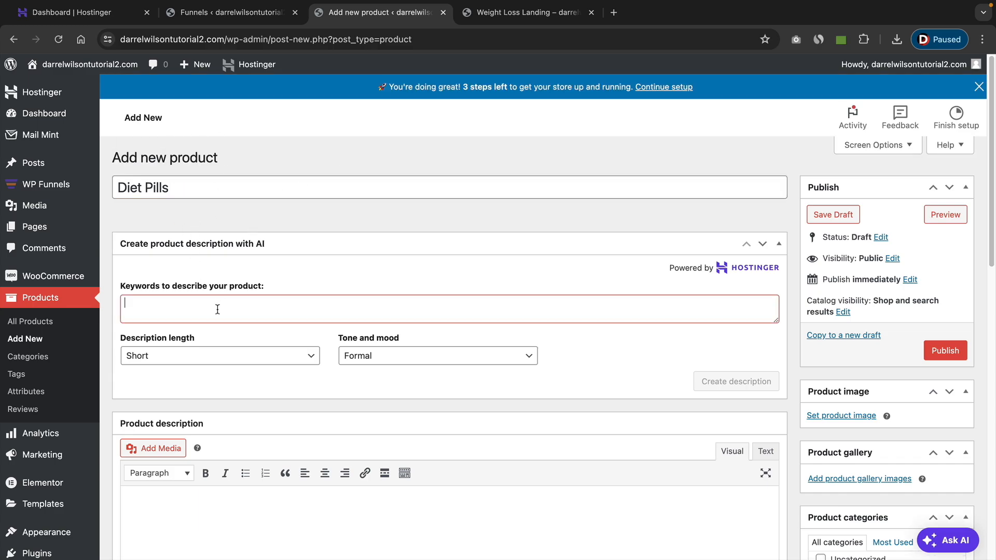
pyautogui.write('diet pills')
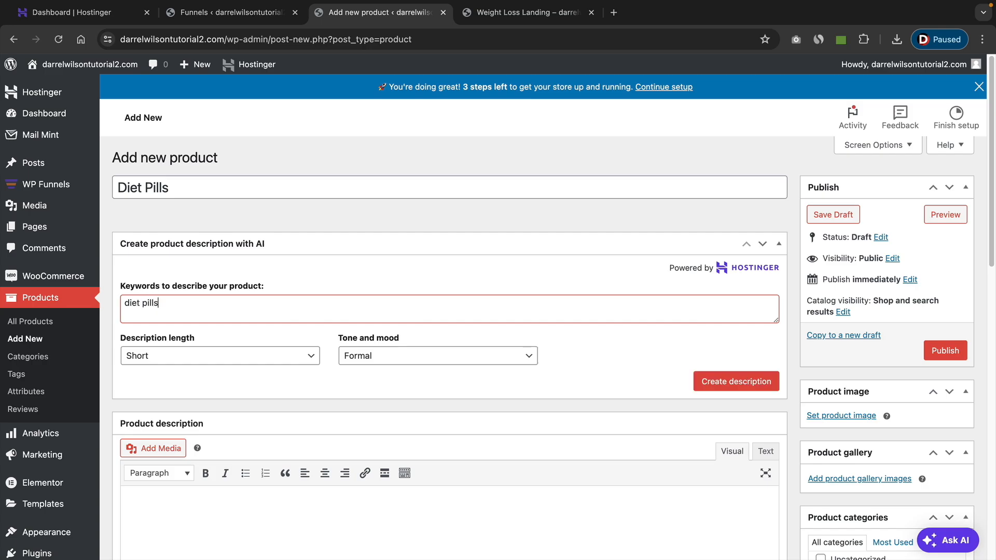
pyautogui.click(747, 377)
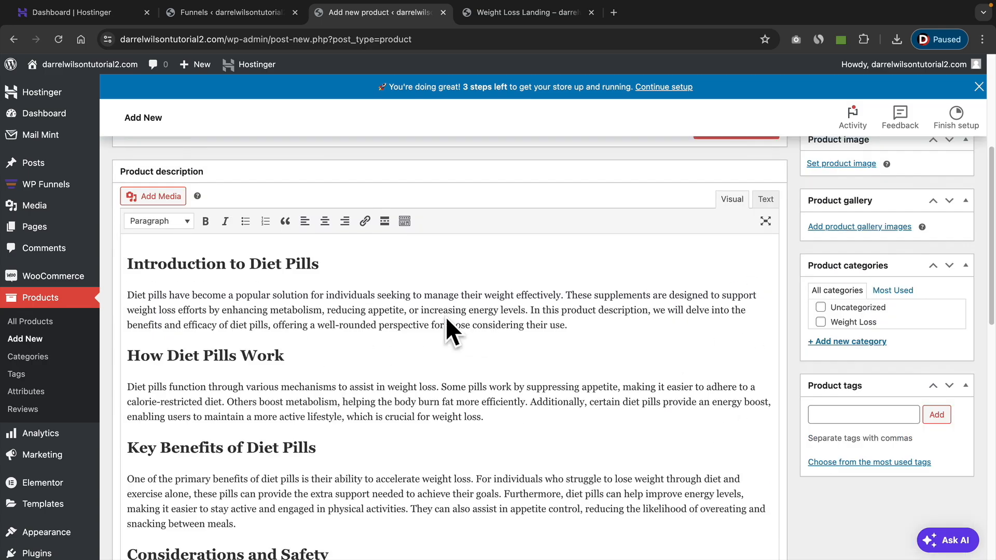
# Cut the Key Benefits of Diet Pills heading and its paragraph out of the product description and close the leftover gap.
pyautogui.scroll(-4, 446, 321)
pyautogui.moveTo(267, 385); pyautogui.dragTo(122, 324)
pyautogui.rightClick(169, 331)
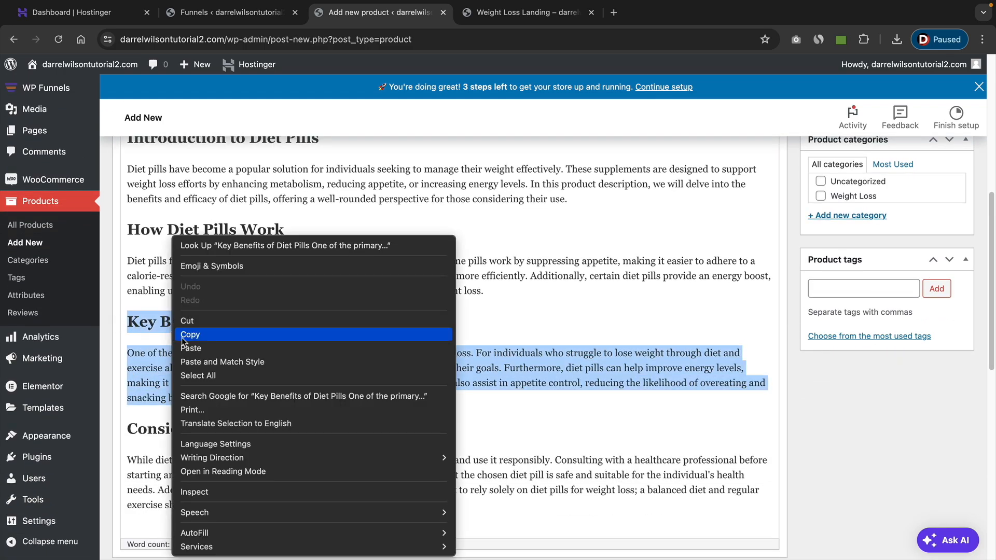
pyautogui.click(187, 330)
pyautogui.rightClick(228, 316)
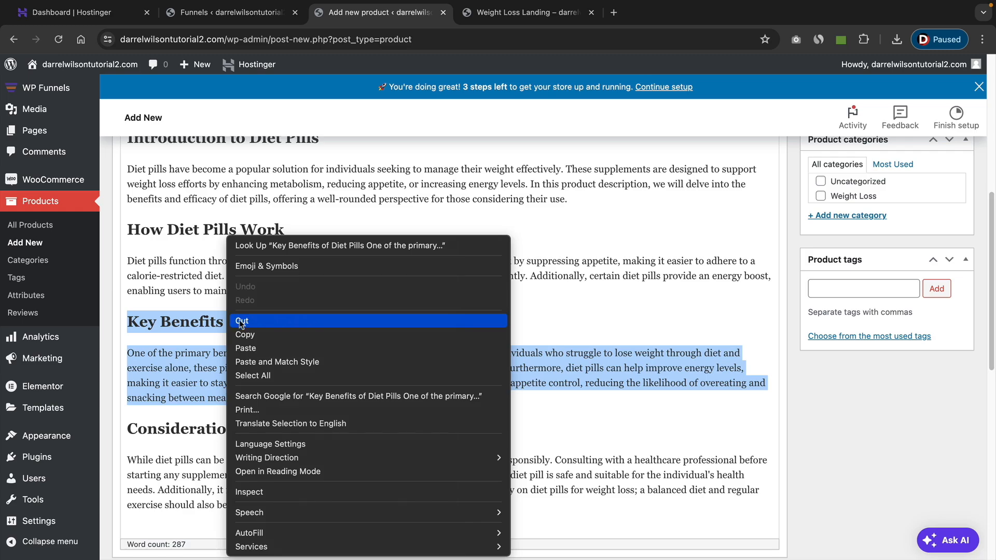
pyautogui.click(242, 320)
pyautogui.press('BackSpace')
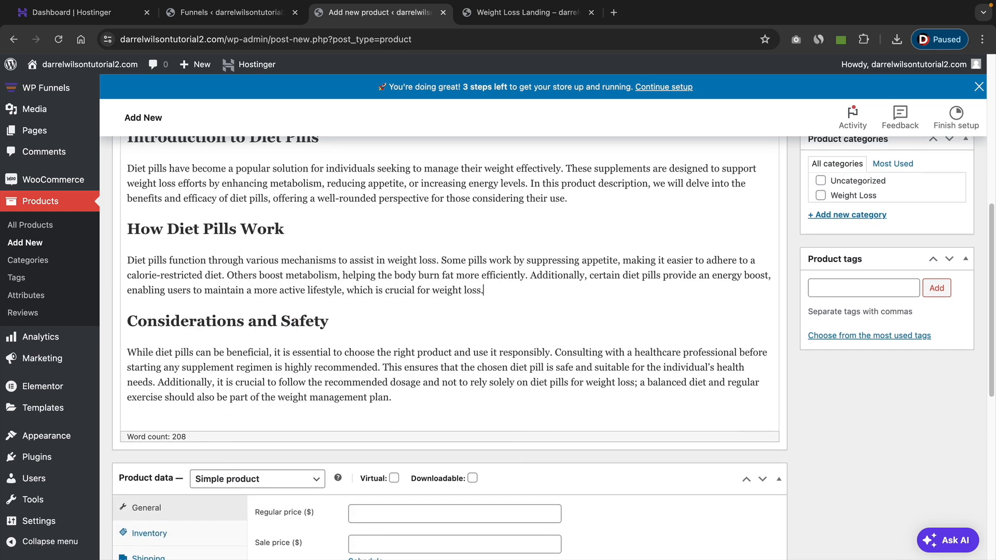
# Set the product's regular price to $50 and enable stock quantity tracking with a quantity of 50.
pyautogui.scroll(-3, 312, 342)
pyautogui.click(406, 337)
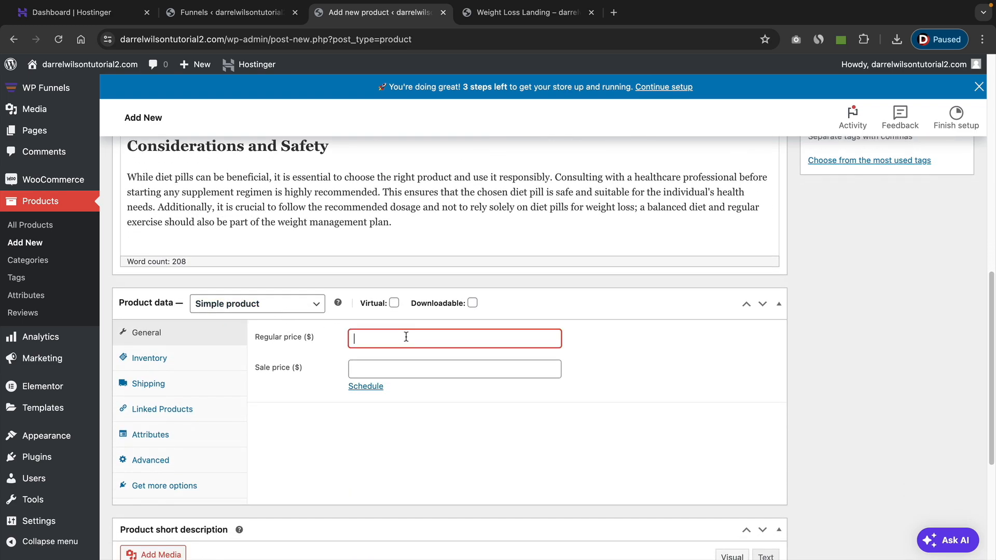
pyautogui.write('50')
pyautogui.click(183, 359)
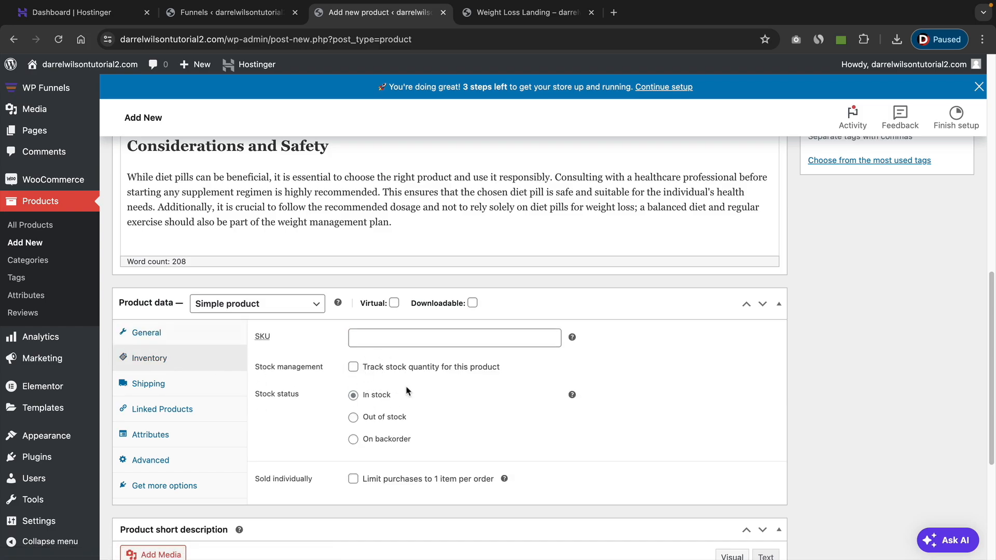
pyautogui.click(353, 367)
pyautogui.moveTo(391, 394); pyautogui.dragTo(280, 393)
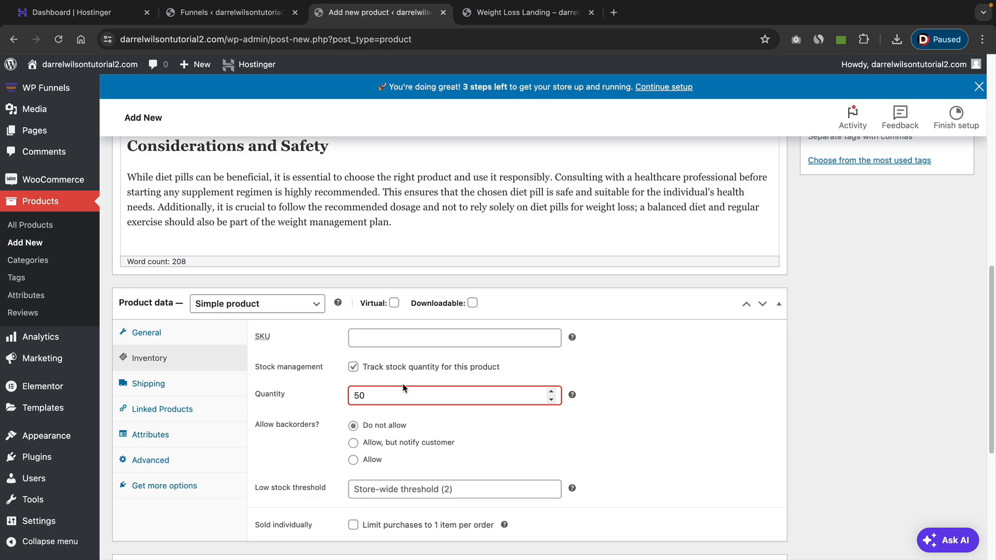
pyautogui.click(635, 391)
# View the product's shipping data and paste the cut Key Benefits of Diet Pills section into the product short description.
pyautogui.click(203, 390)
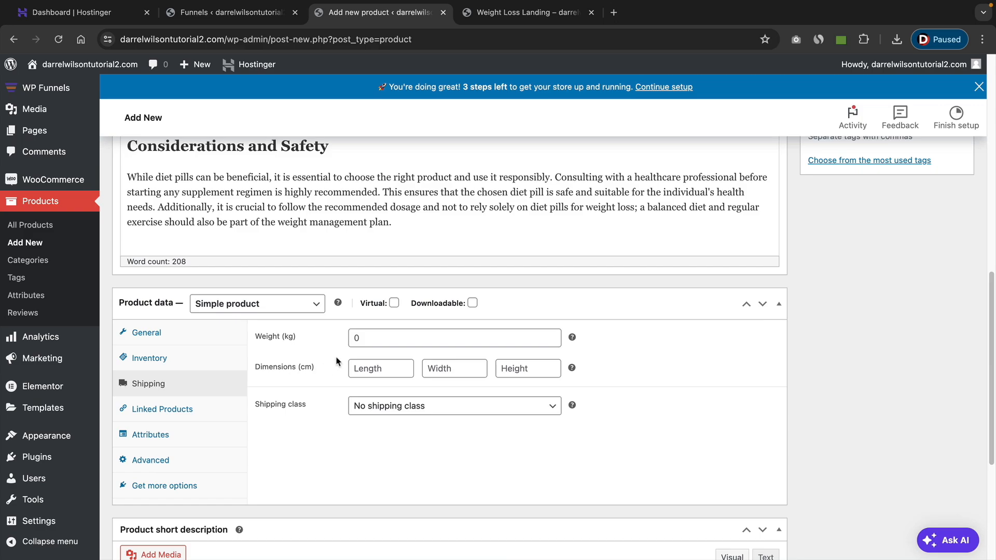
pyautogui.scroll(-5, 415, 400)
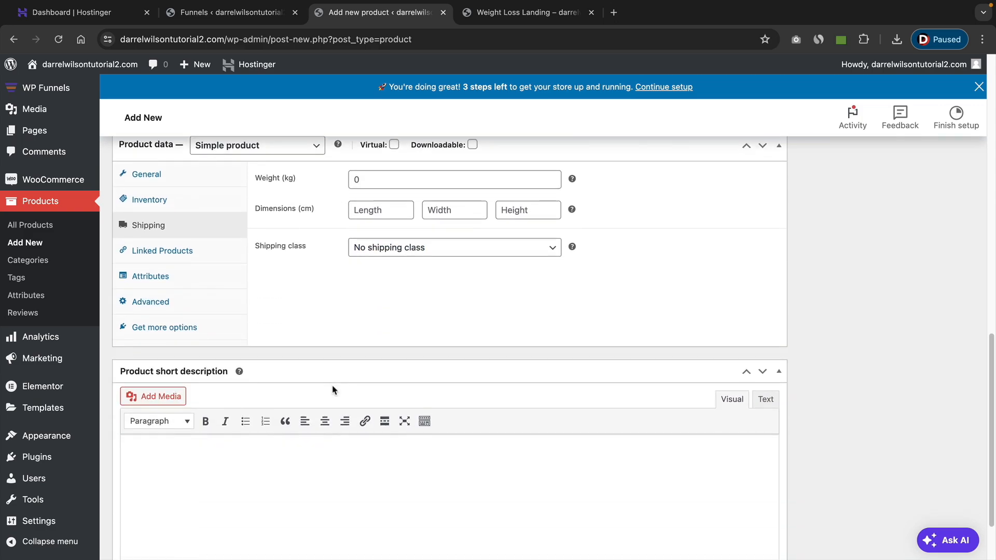
pyautogui.rightClick(152, 388)
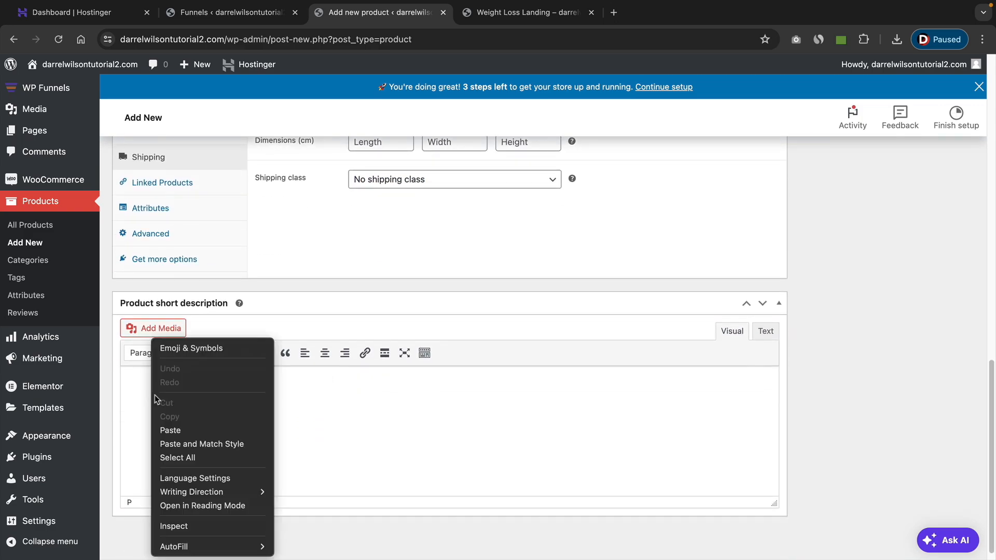
pyautogui.click(173, 431)
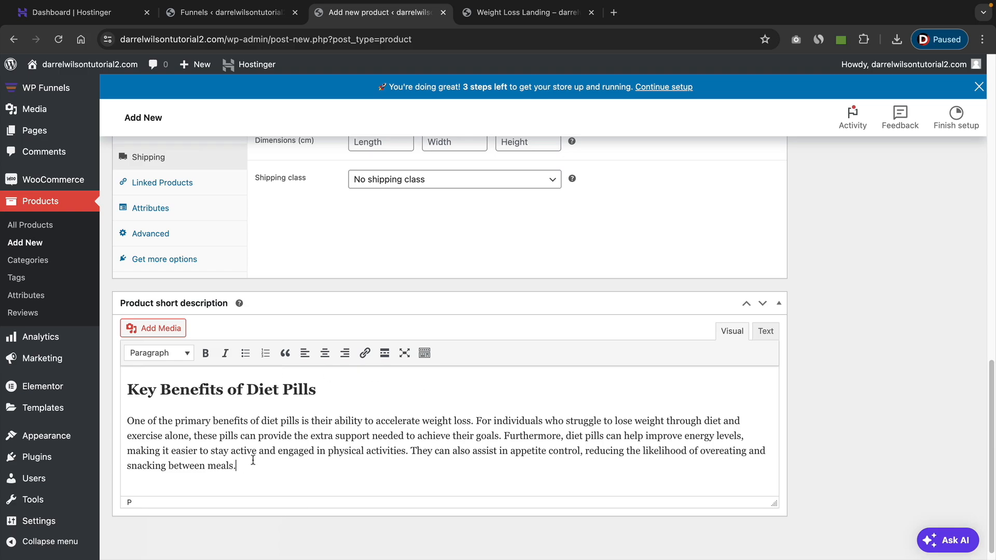
# Upload 71NLwsjKZJL._AC_UF1000,1000_QL80_.jpg from the Desktop and set it as the product image.
pyautogui.scroll(20, 796, 360)
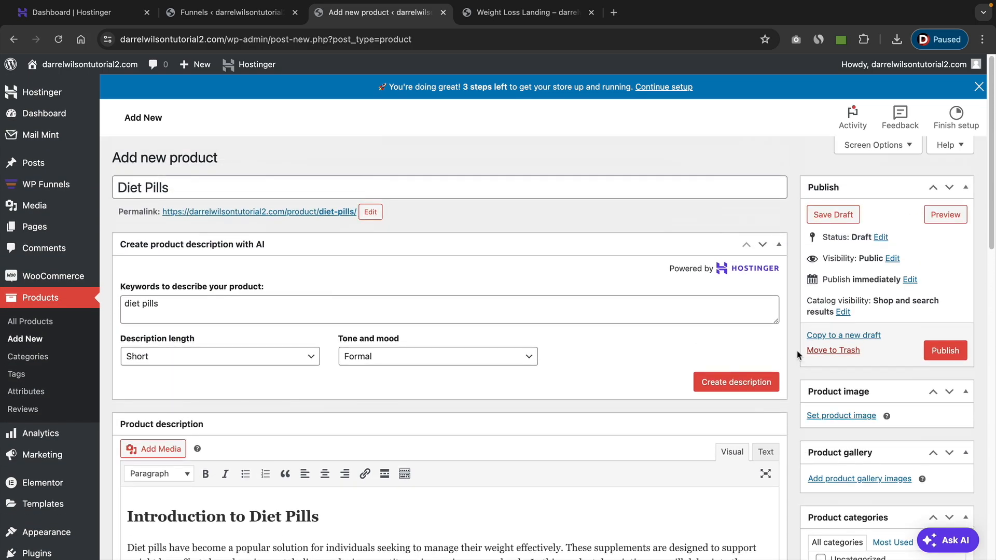
pyautogui.click(835, 417)
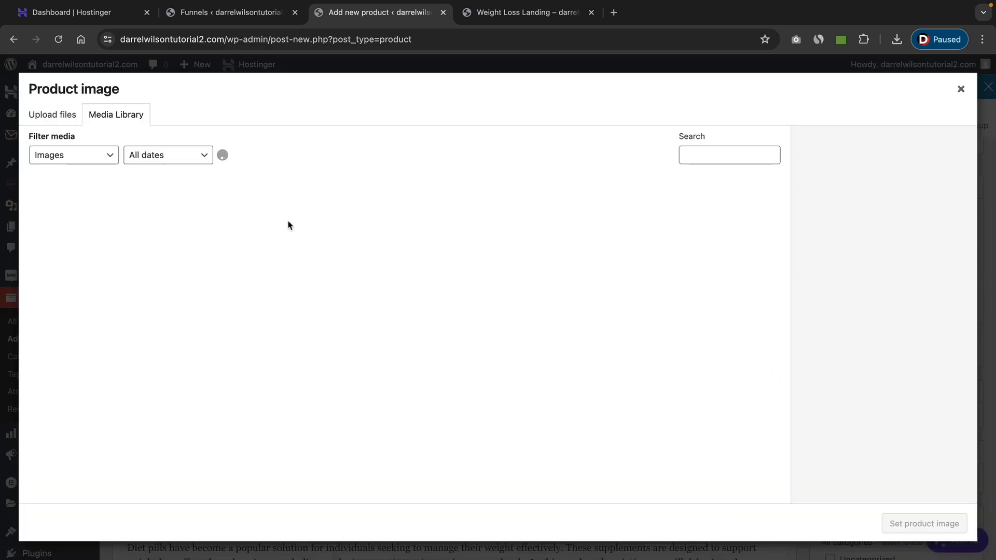
pyautogui.click(66, 119)
pyautogui.click(495, 311)
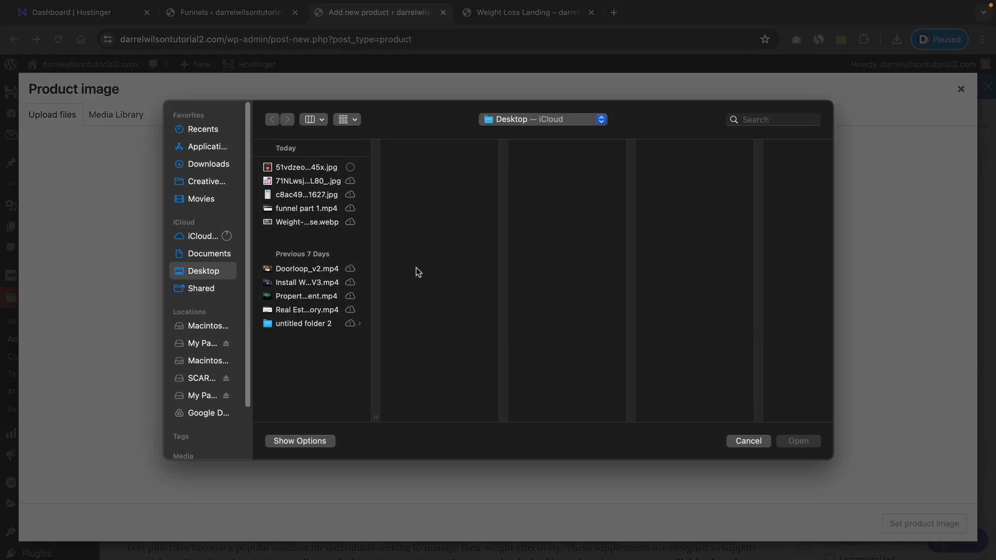
pyautogui.click(295, 181)
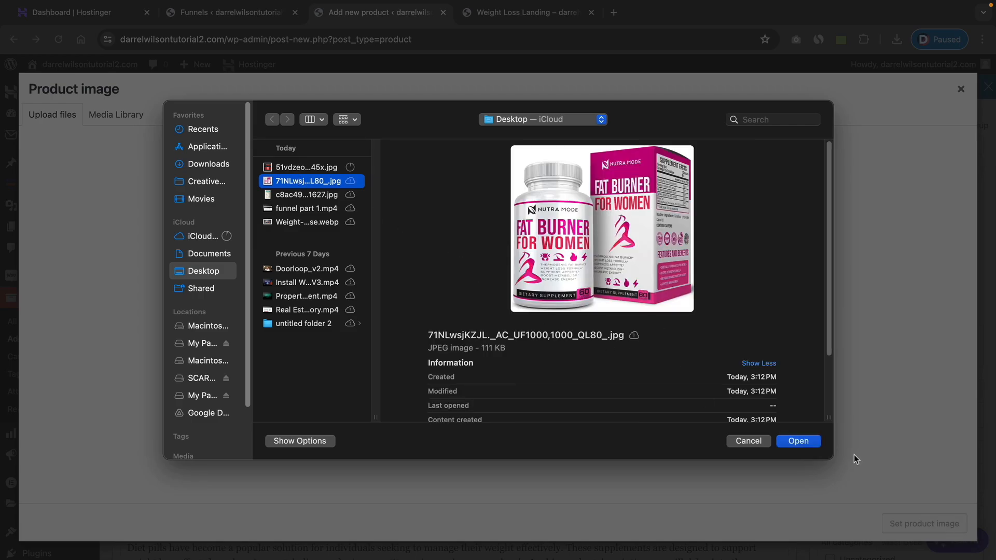
pyautogui.click(799, 441)
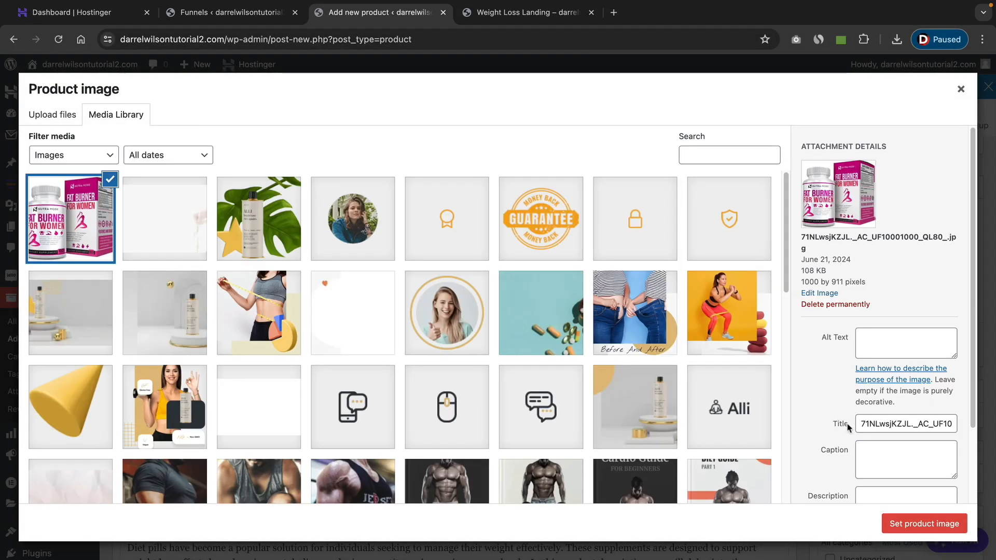
pyautogui.click(924, 525)
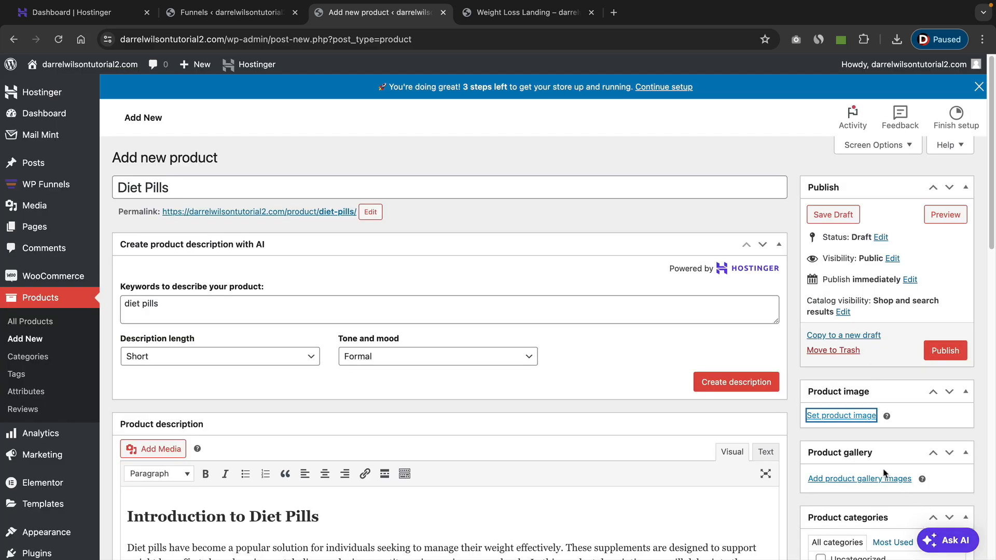
# Assign the Diet Pills product to the Weight Loss category and publish it.
pyautogui.scroll(-7, 830, 363)
pyautogui.click(821, 409)
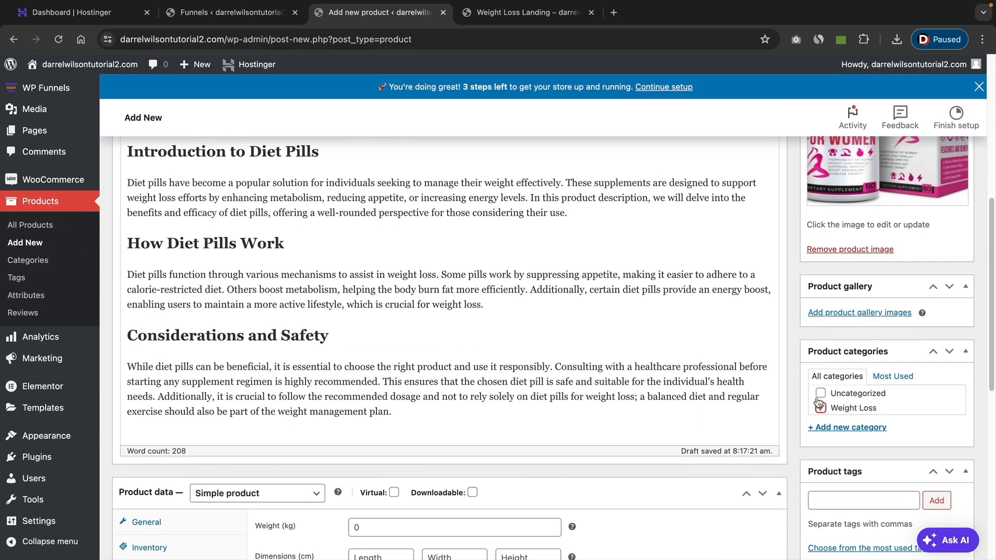
pyautogui.scroll(7, 805, 380)
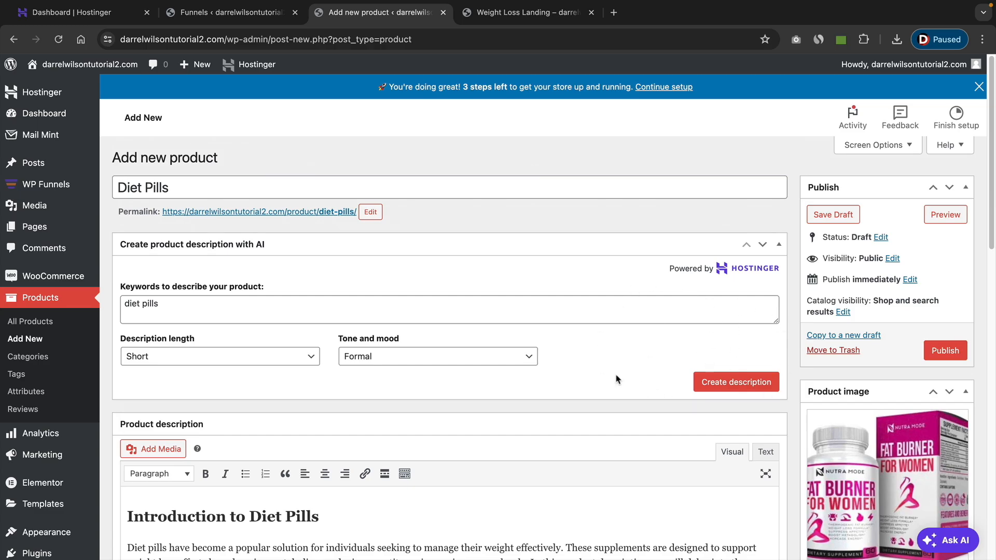
pyautogui.click(948, 353)
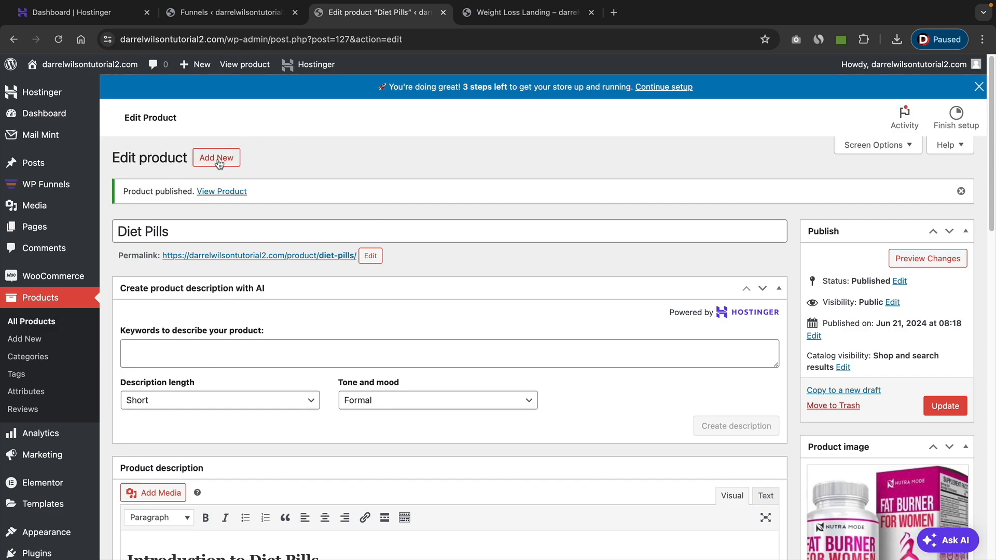
# Start another new product and title it "Extreme Fat Burners".
pyautogui.click(218, 162)
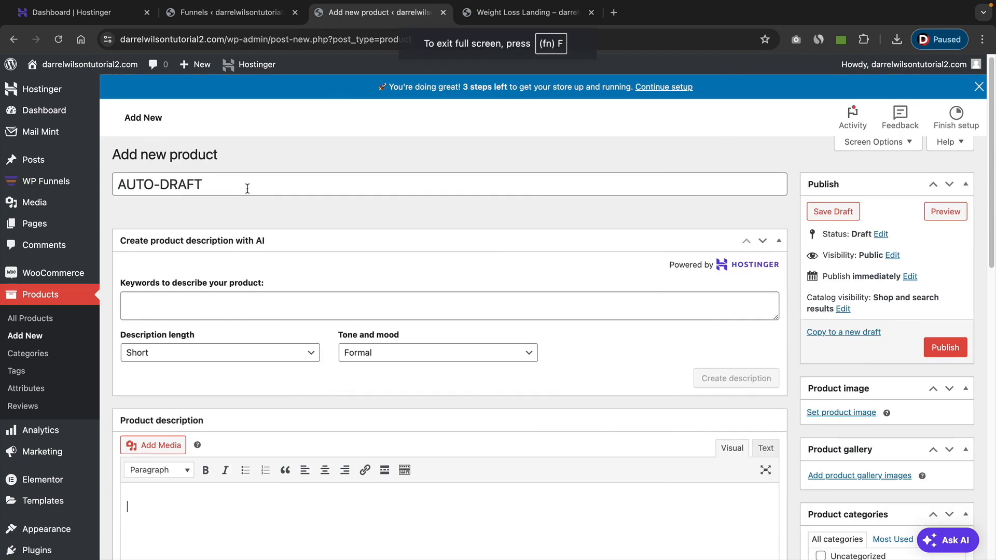
pyautogui.tripleClick(248, 185)
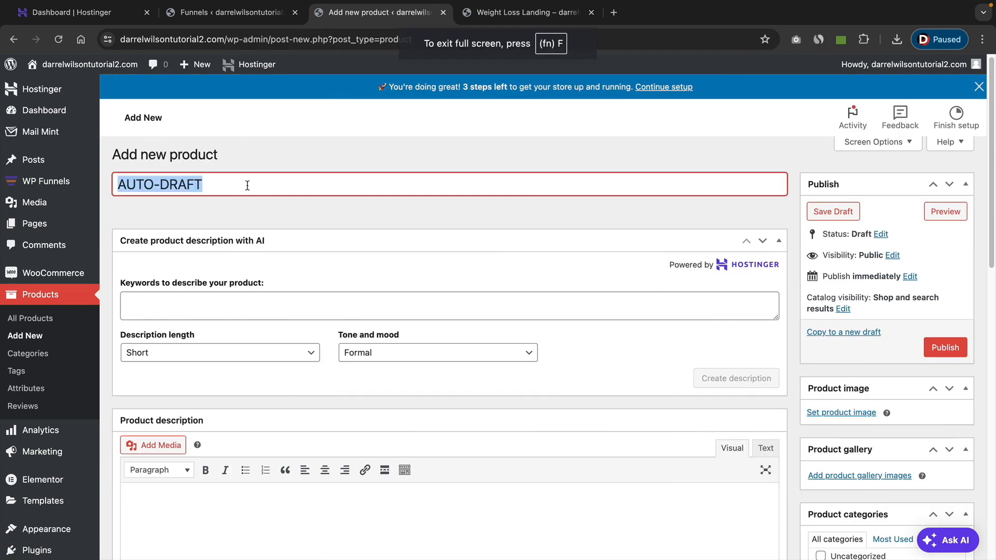
pyautogui.write('Exty')
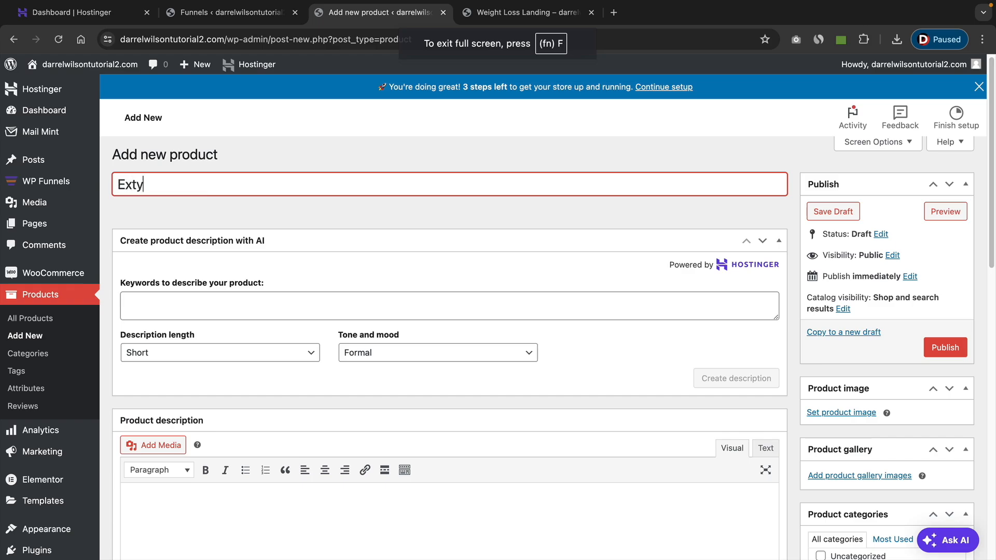
pyautogui.press('BackSpace')
pyautogui.write('reme')
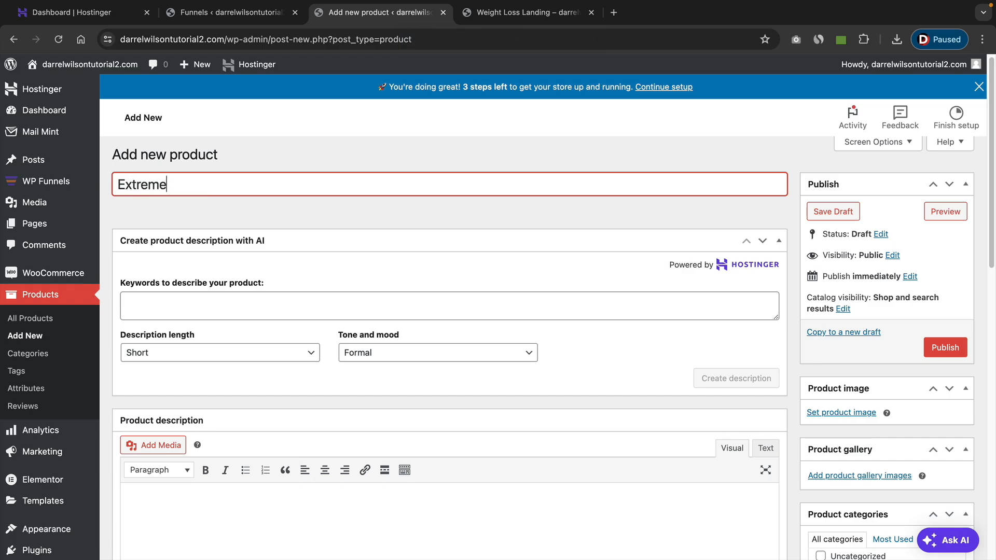
pyautogui.write(' Fat Burners')
pyautogui.click(226, 170)
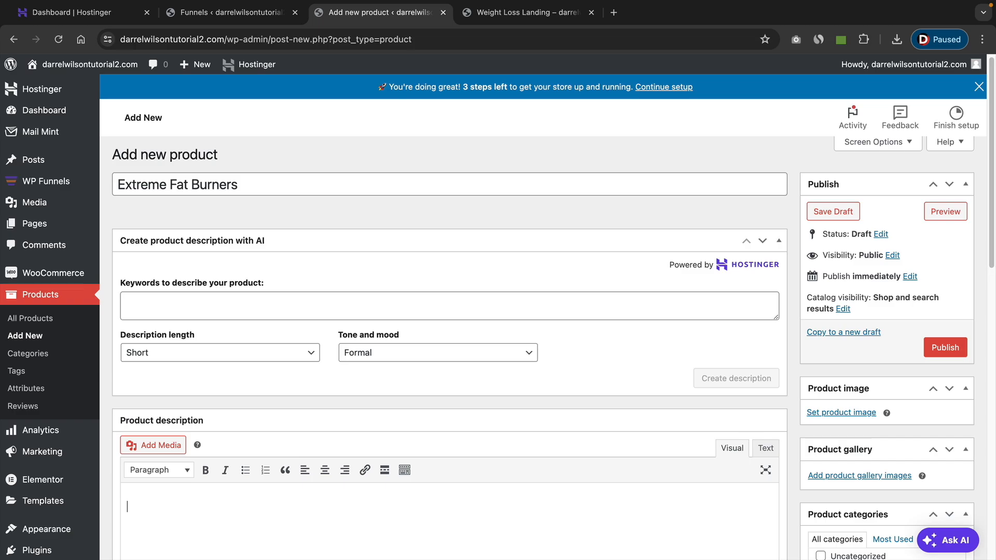
# Generate a short, formal AI product description from the keywords "fat burning pills".
pyautogui.click(202, 312)
pyautogui.write('fat u')
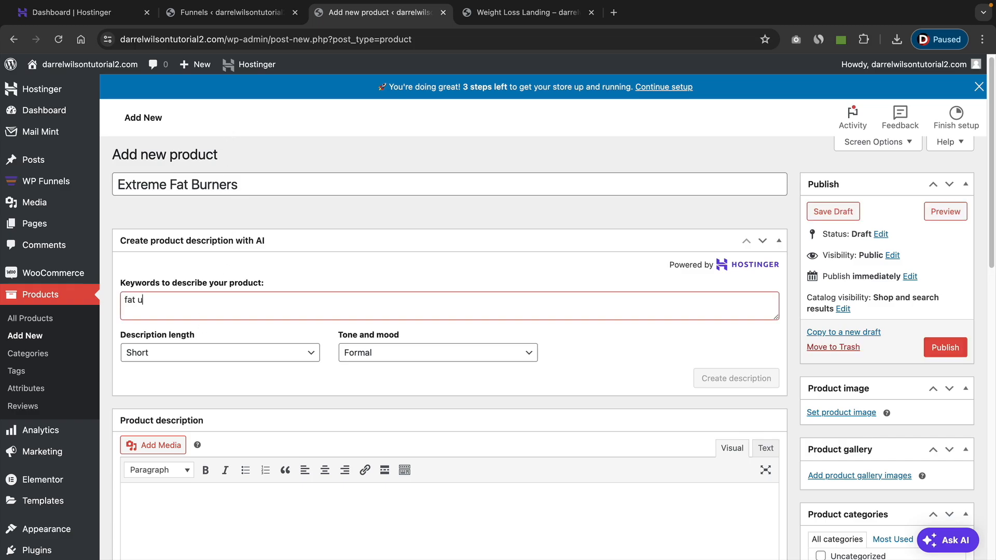
pyautogui.write('rni')
pyautogui.press('BackSpace')
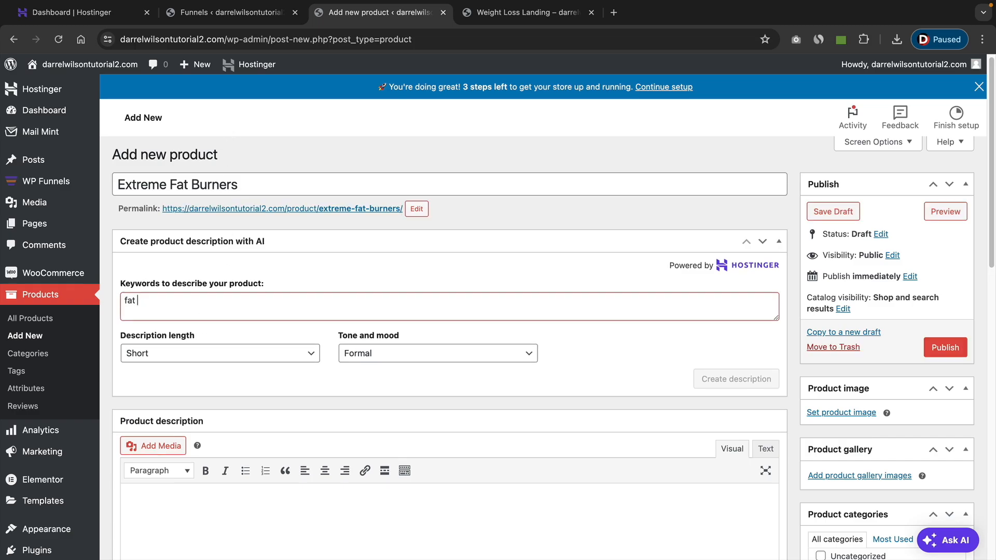
pyautogui.write('burning pills')
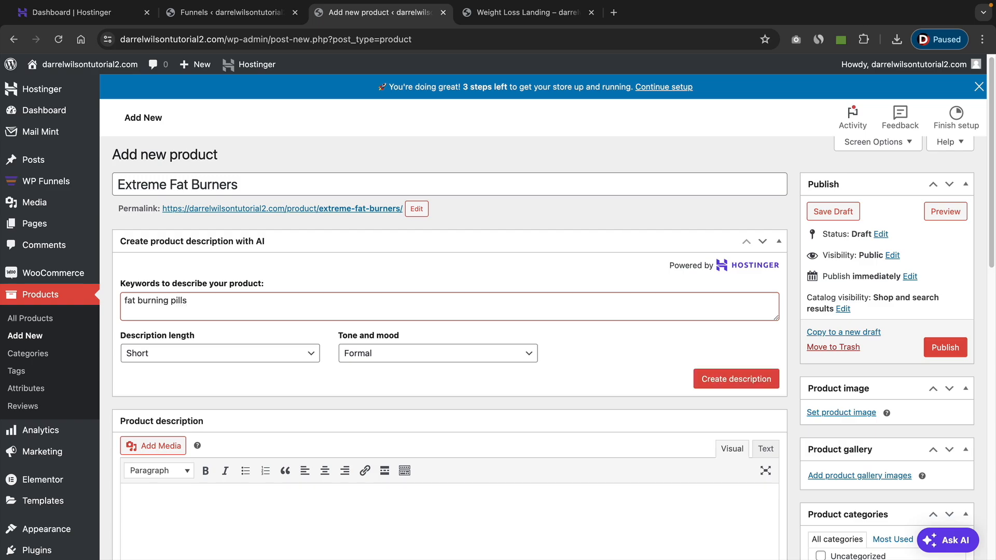
pyautogui.click(712, 380)
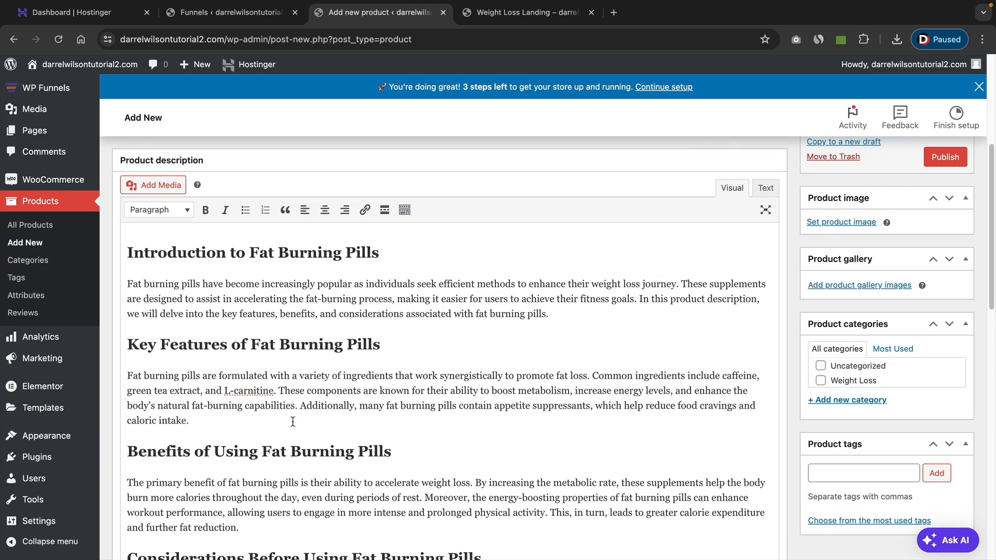
# Cut the Key Features of Fat Burning Pills heading and its paragraph out of the product description.
pyautogui.moveTo(292, 422); pyautogui.dragTo(130, 343)
pyautogui.rightClick(148, 343)
pyautogui.click(167, 333)
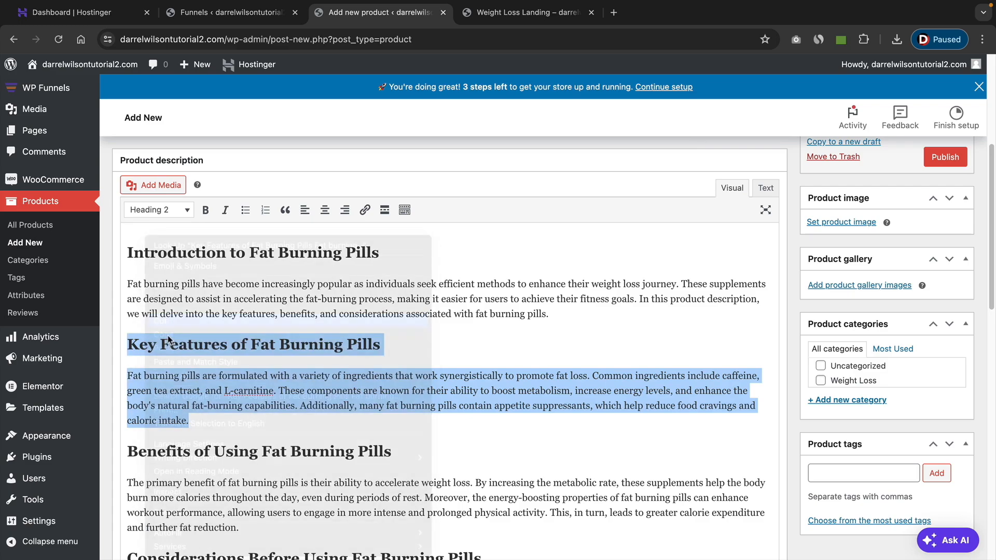
pyautogui.press('BackSpace')
# Set the Extreme Fat Burners product's regular price to $20.
pyautogui.scroll(-6, 218, 395)
pyautogui.scroll(-2, 198, 353)
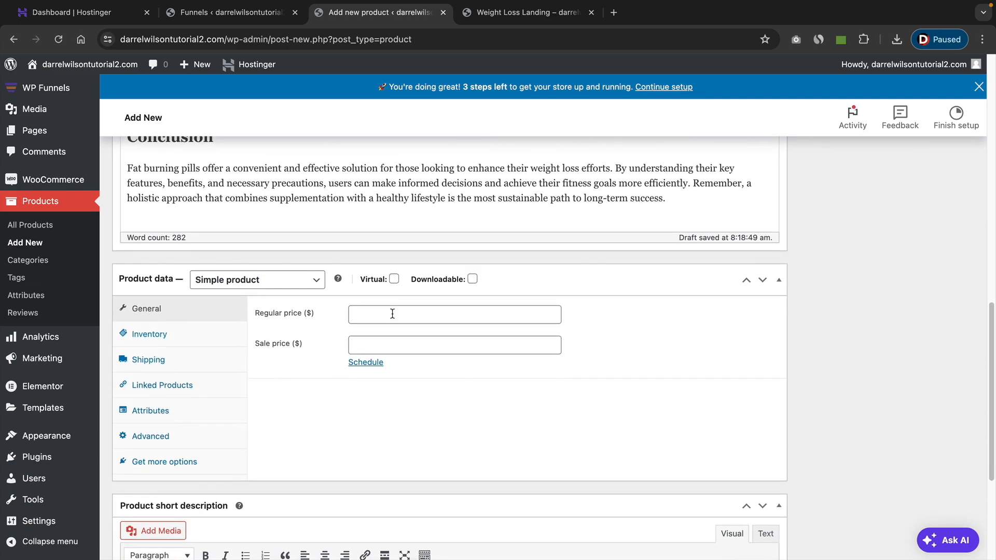
pyautogui.click(399, 309)
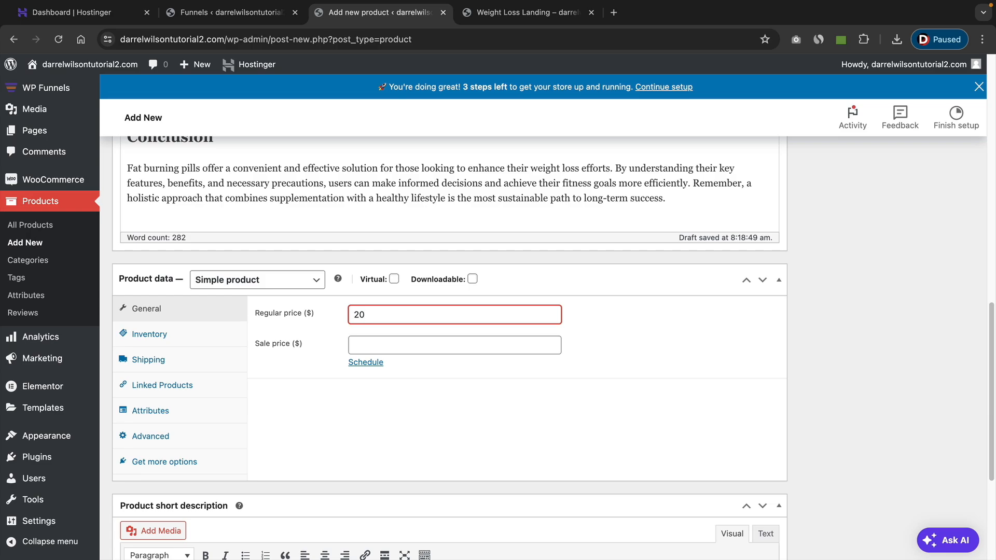
# Paste the cut Key Features of Fat Burning Pills section into the product short description.
pyautogui.scroll(-3, 332, 306)
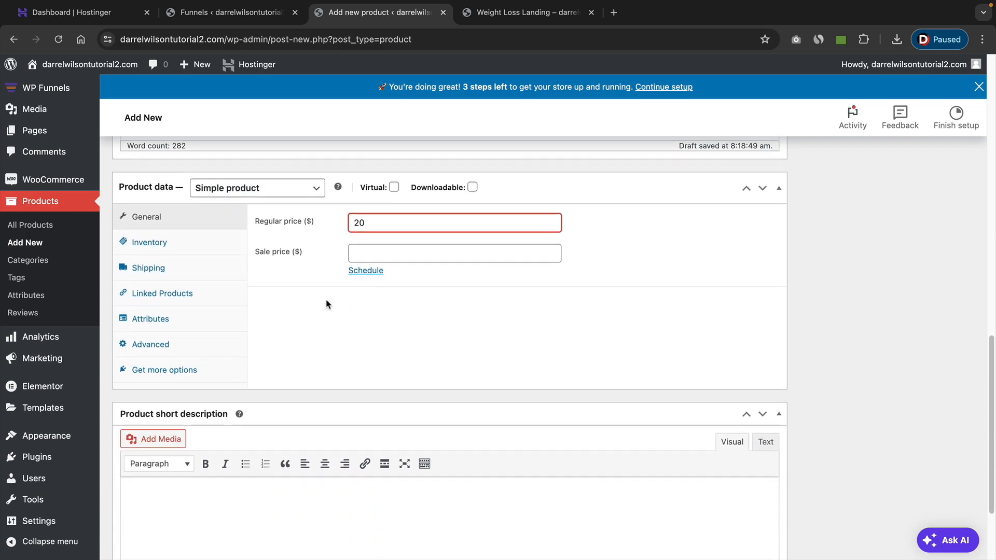
pyautogui.scroll(-1, 279, 295)
pyautogui.click(157, 449)
pyautogui.rightClick(157, 449)
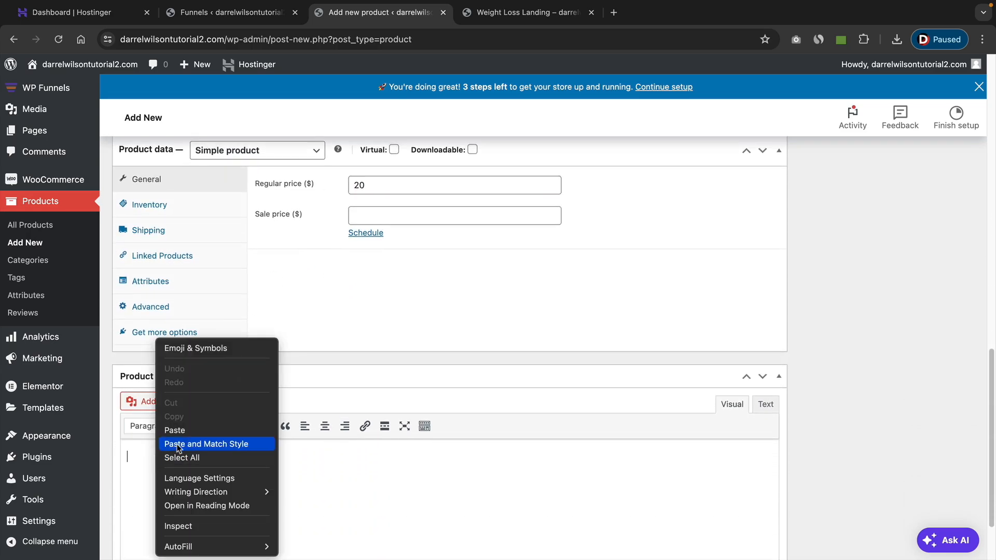
pyautogui.click(217, 430)
# Upload 51vdzeomXPL_1445x.jpg from the Desktop as the product image and publish the Extreme Fat Burners product.
pyautogui.scroll(15, 794, 363)
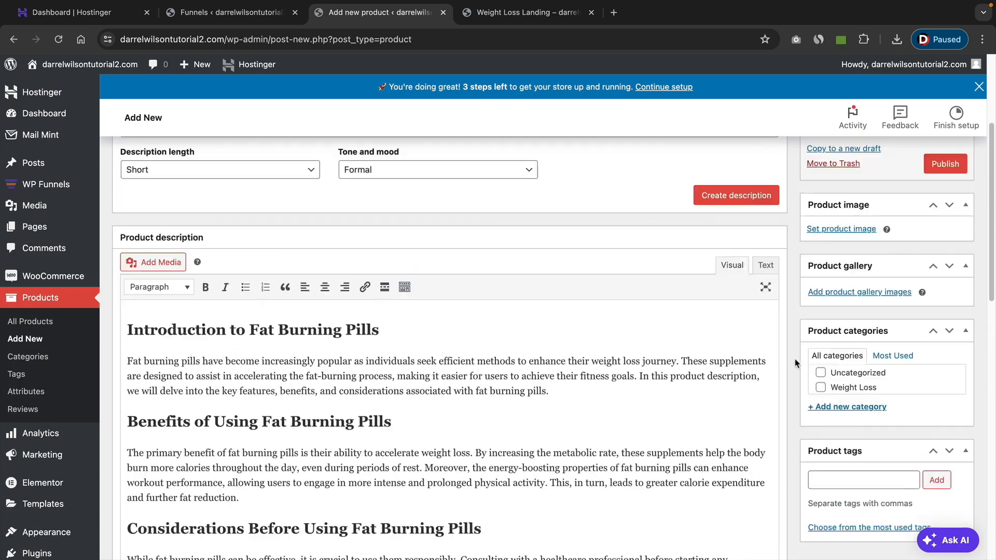
pyautogui.click(841, 343)
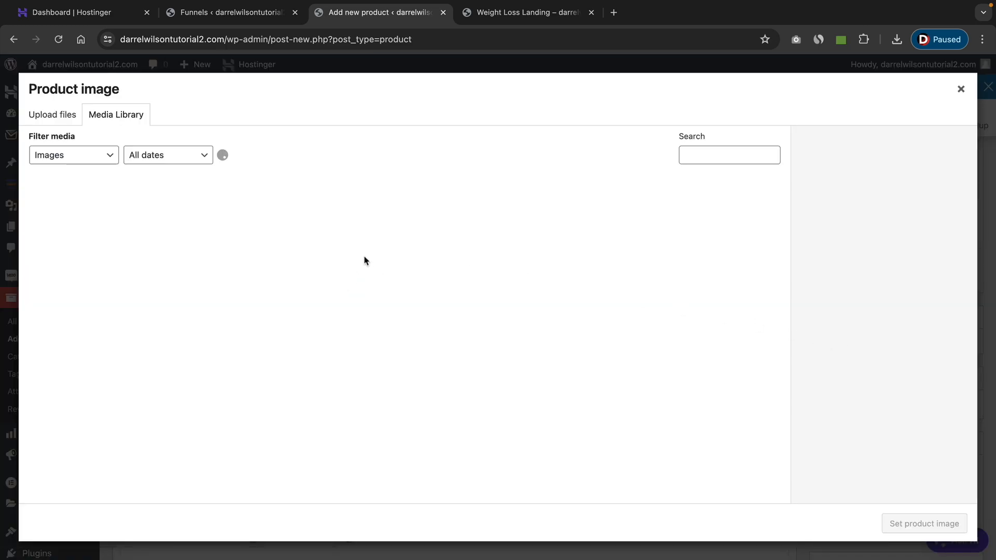
pyautogui.click(57, 114)
pyautogui.click(491, 306)
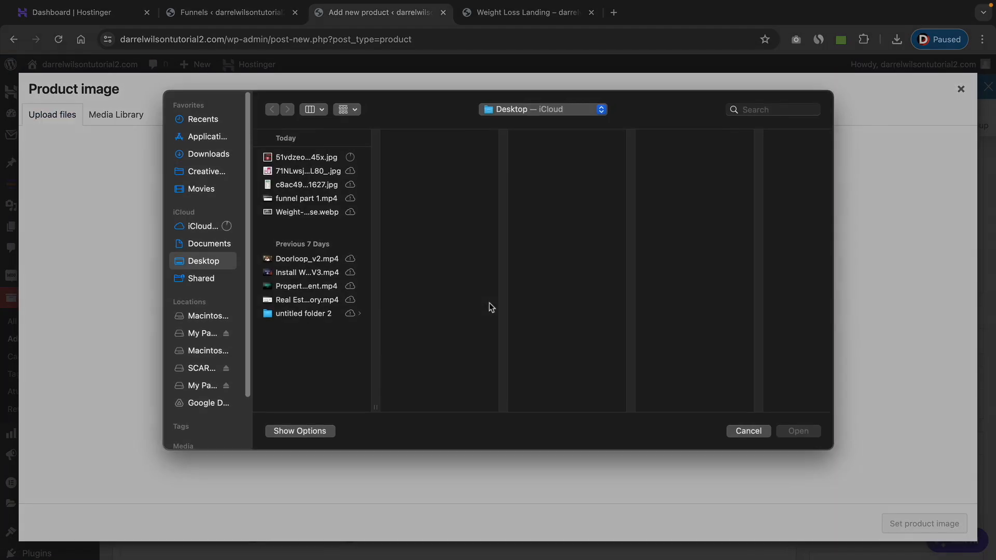
pyautogui.click(321, 168)
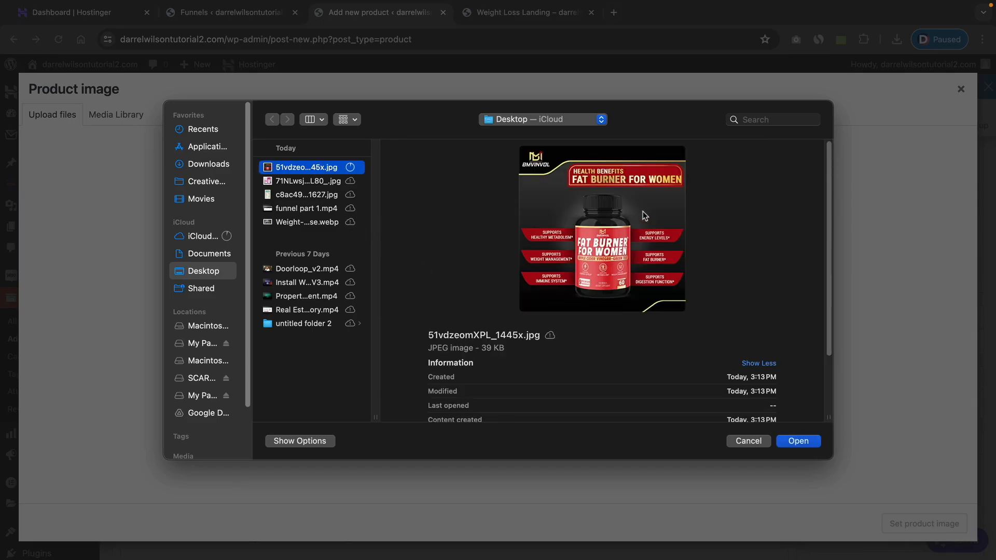
pyautogui.click(799, 441)
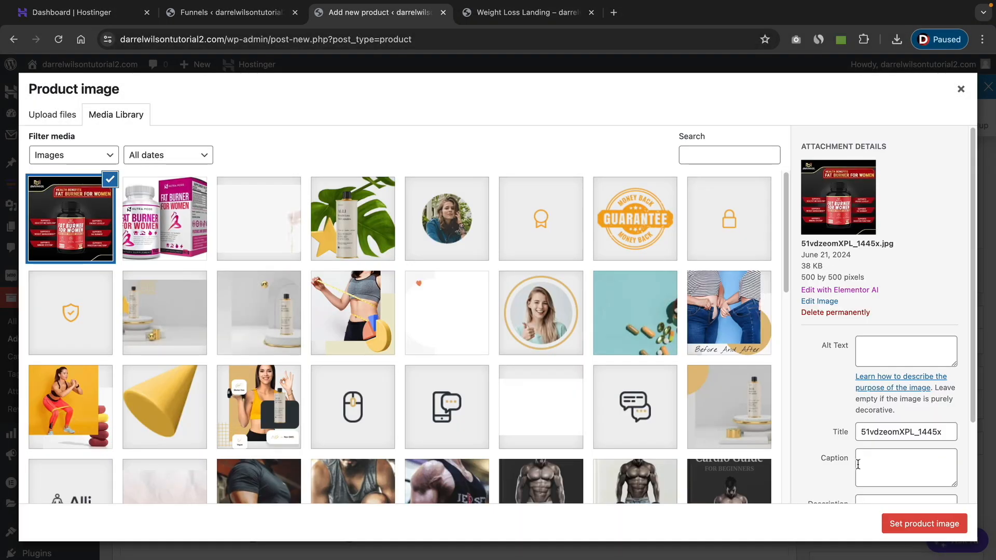
pyautogui.click(919, 524)
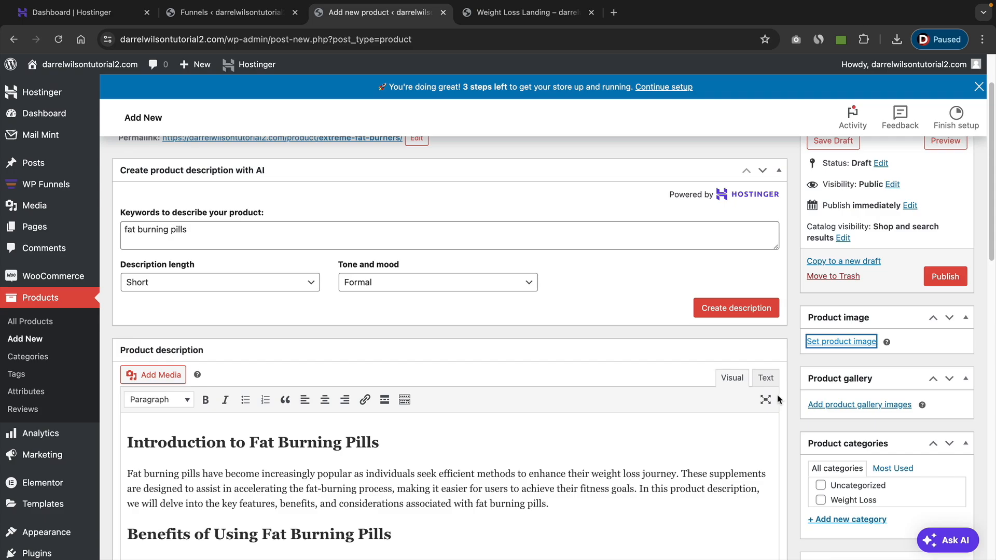
pyautogui.scroll(2, 378, 256)
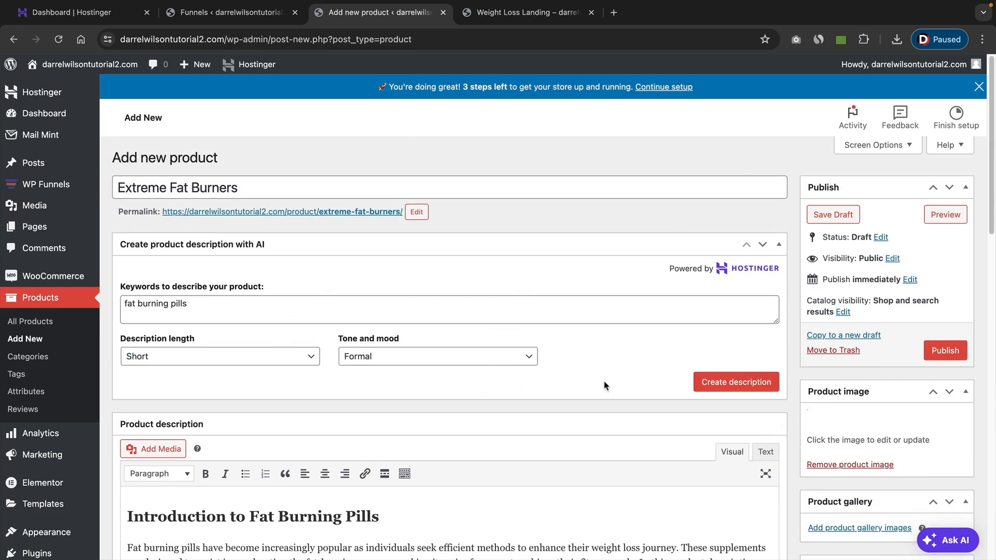
pyautogui.click(945, 351)
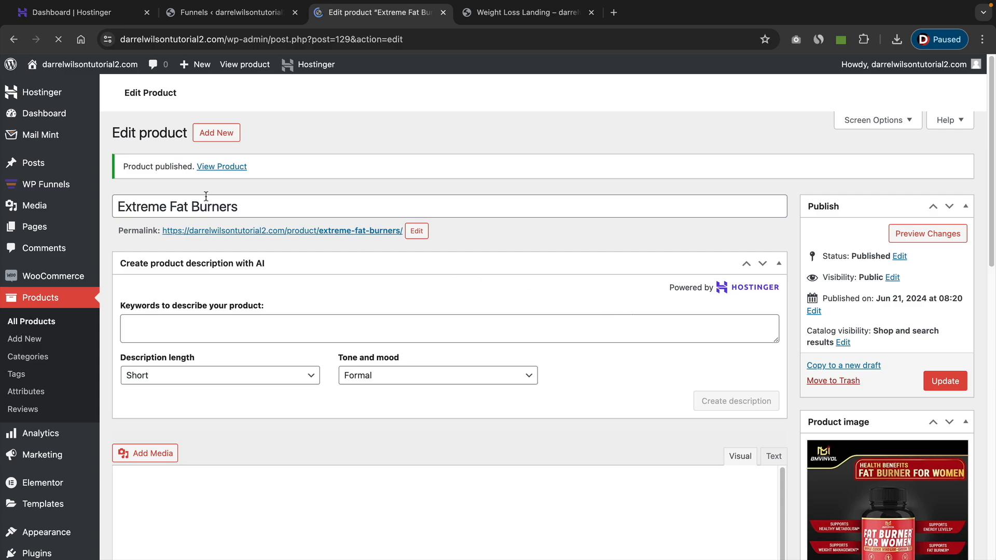
# Create a new funnel by importing the Weight Loss – Pro template, and reposition its Checkout and Landing steps on the canvas.
pyautogui.moveTo(30, 191)
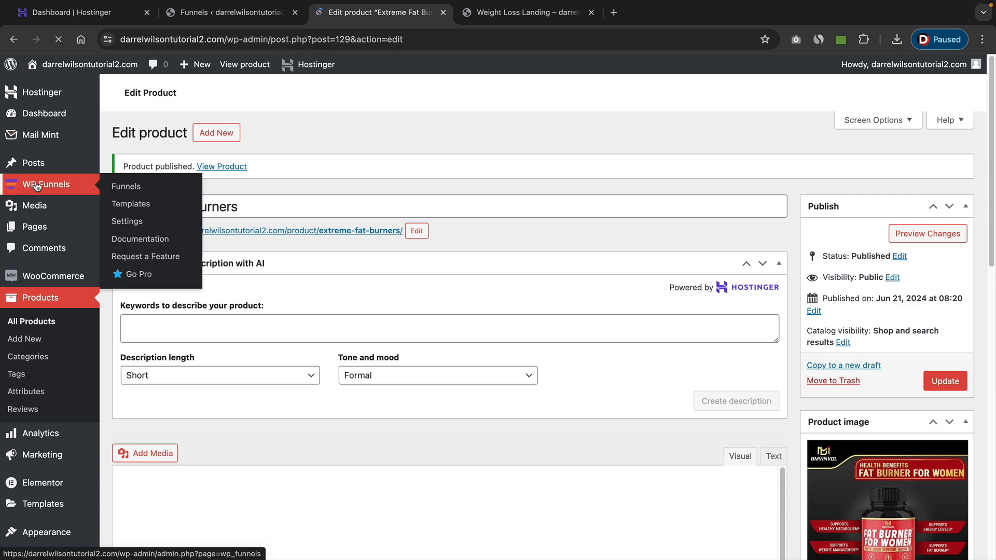
pyautogui.click(126, 188)
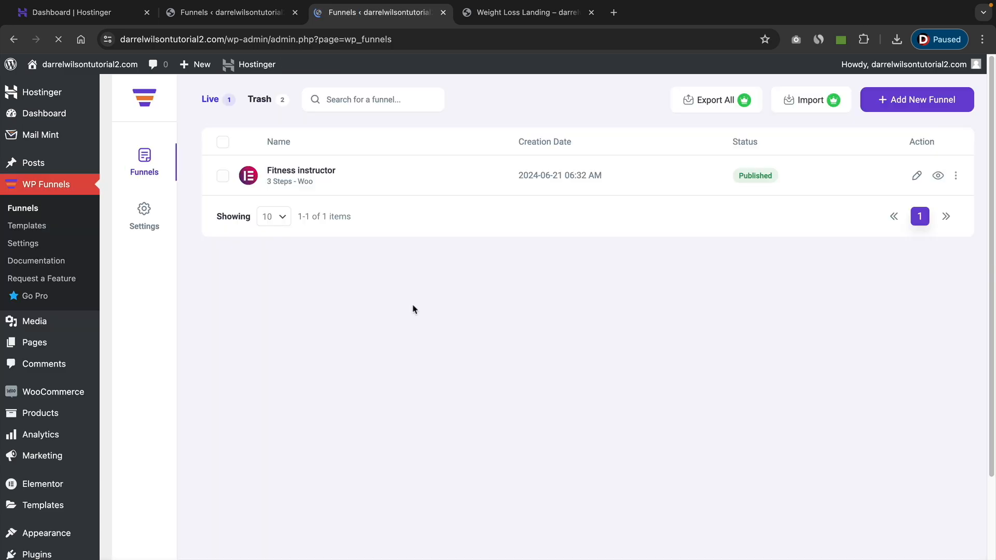
pyautogui.click(894, 105)
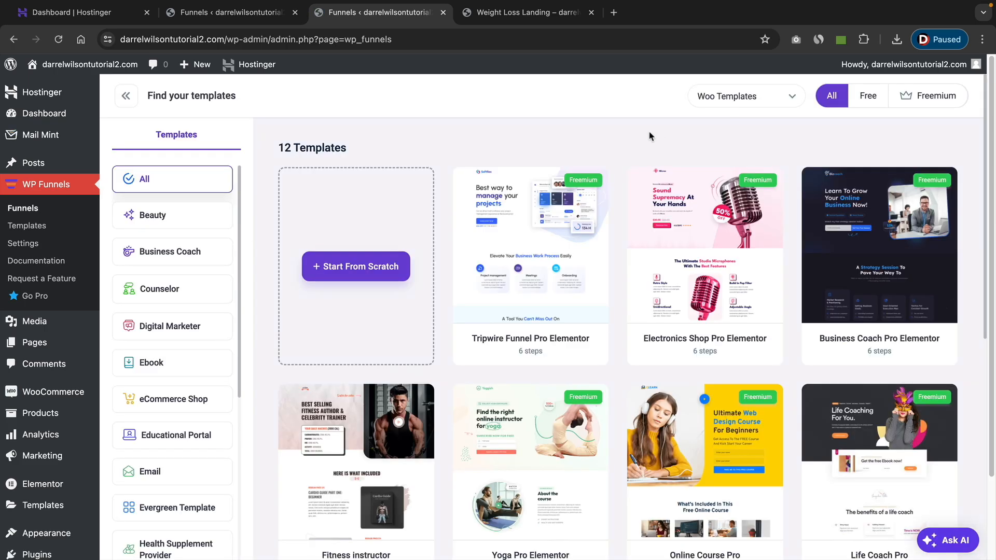
pyautogui.scroll(-3, 616, 191)
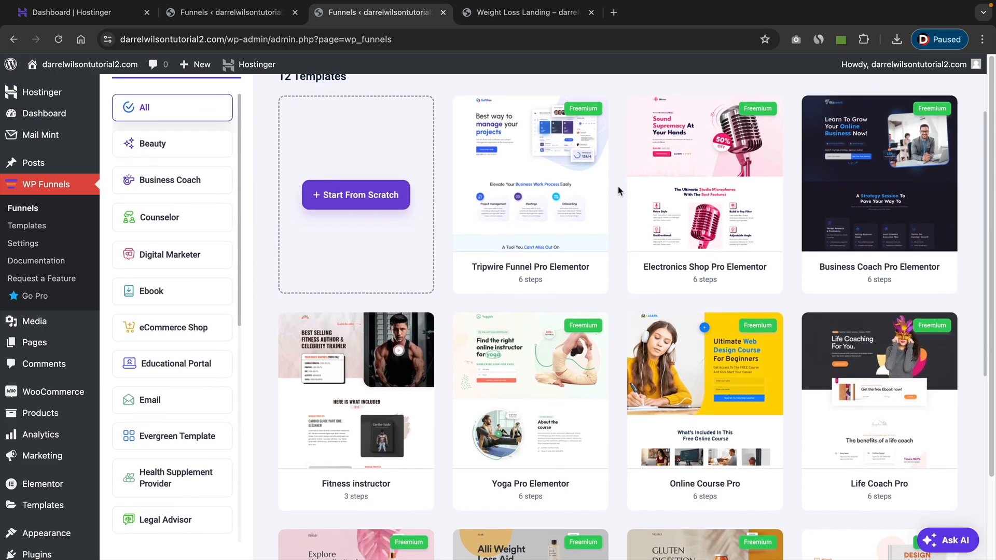
pyautogui.scroll(-2, 616, 192)
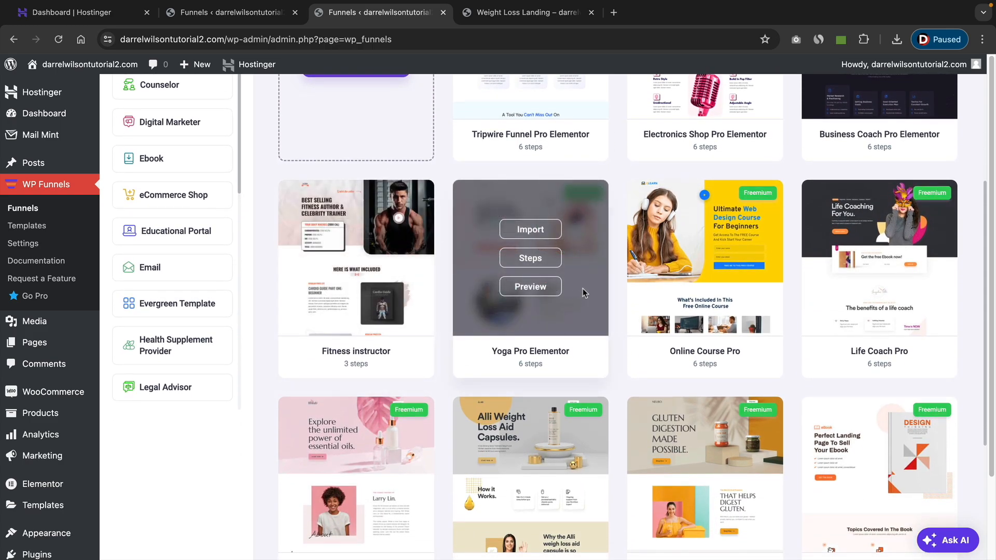
pyautogui.scroll(-4, 630, 289)
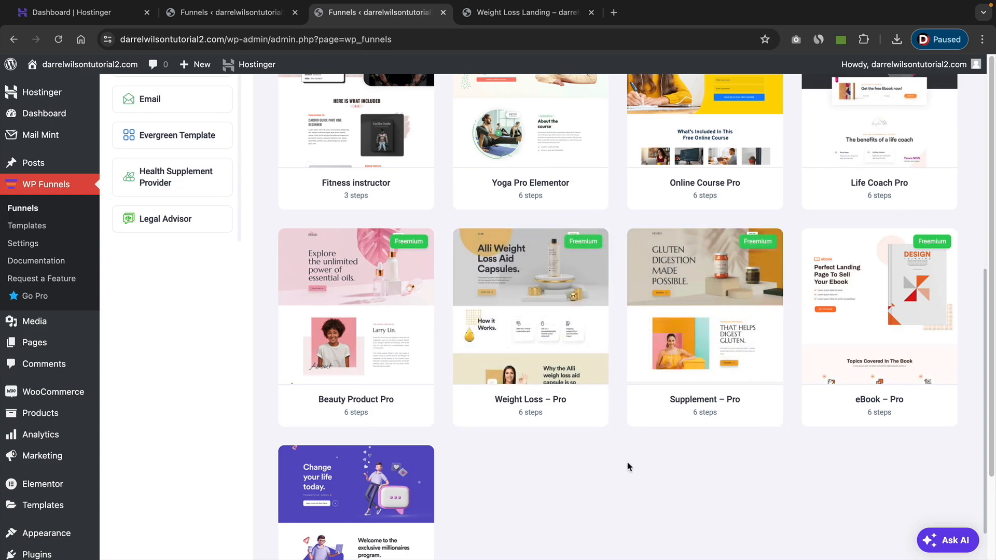
pyautogui.moveTo(553, 333)
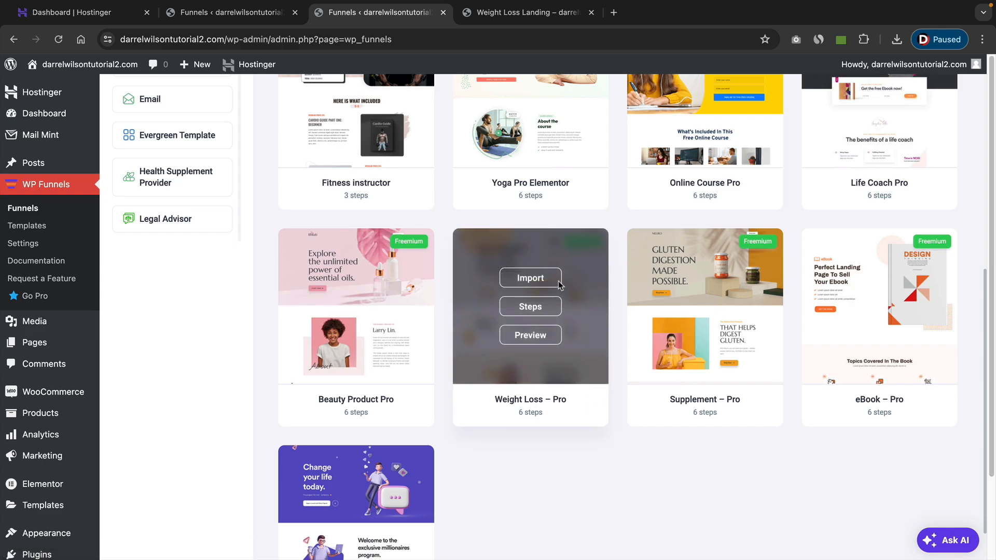
pyautogui.click(531, 278)
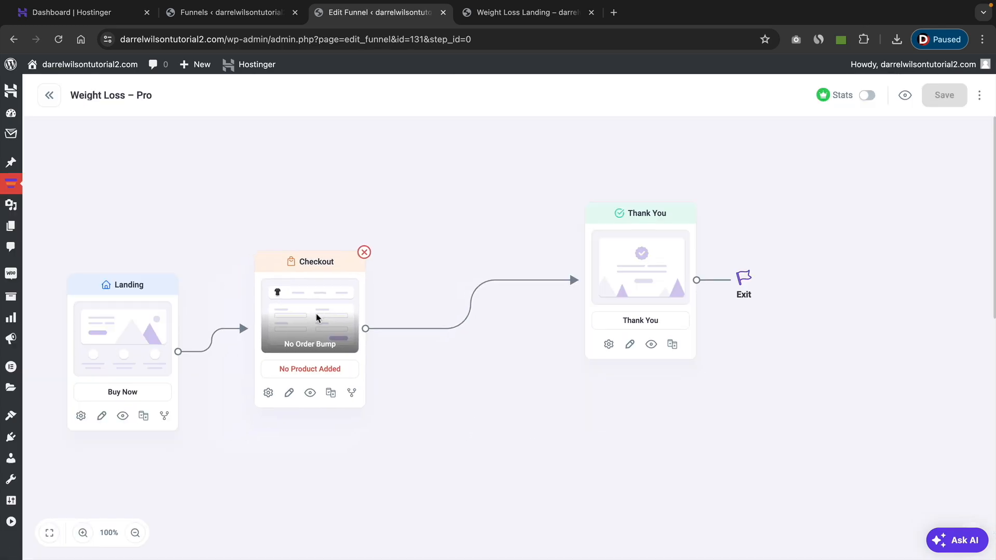
pyautogui.moveTo(315, 314); pyautogui.dragTo(433, 243)
pyautogui.moveTo(104, 392); pyautogui.dragTo(210, 336)
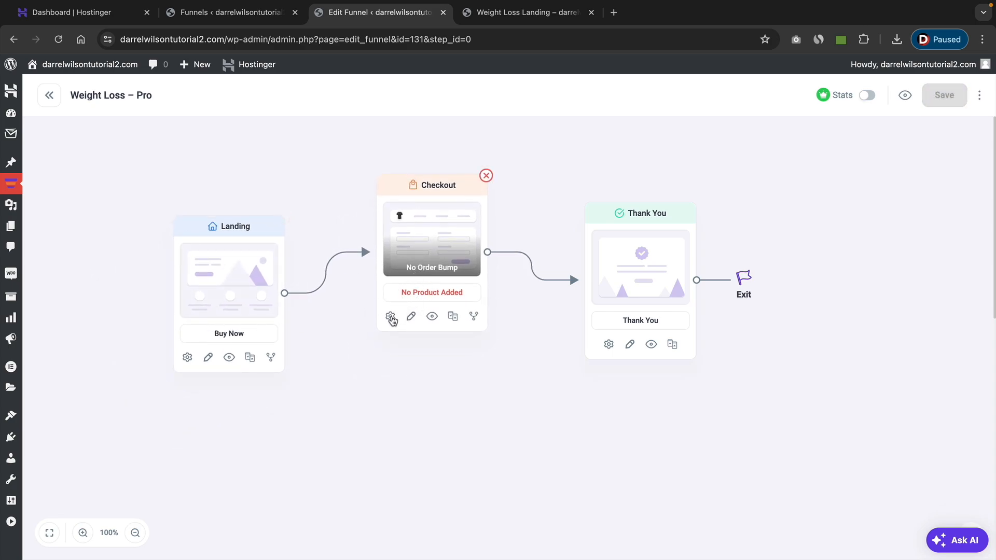
# Add the Diet Pills product to the funnel products of the Weight Loss Checkout step.
pyautogui.click(390, 317)
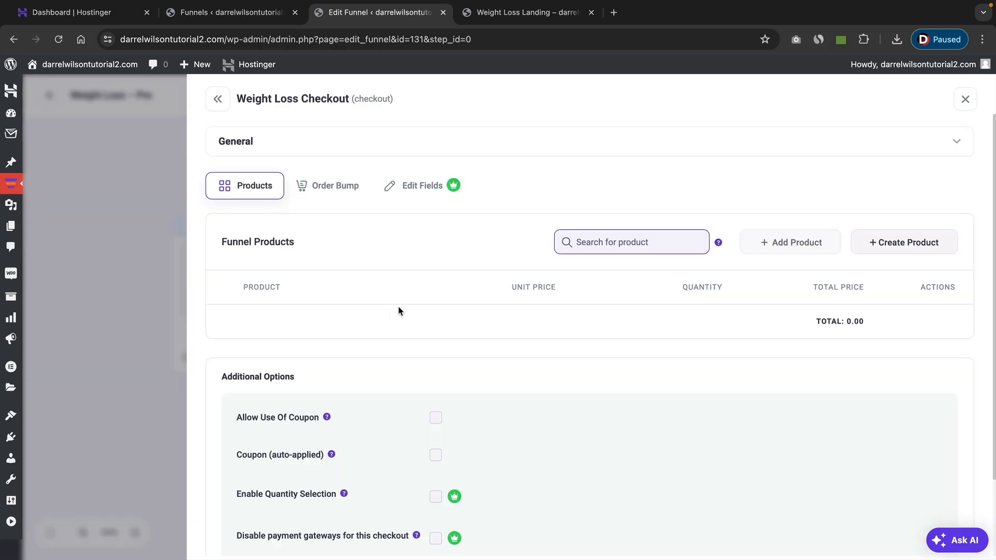
pyautogui.click(614, 246)
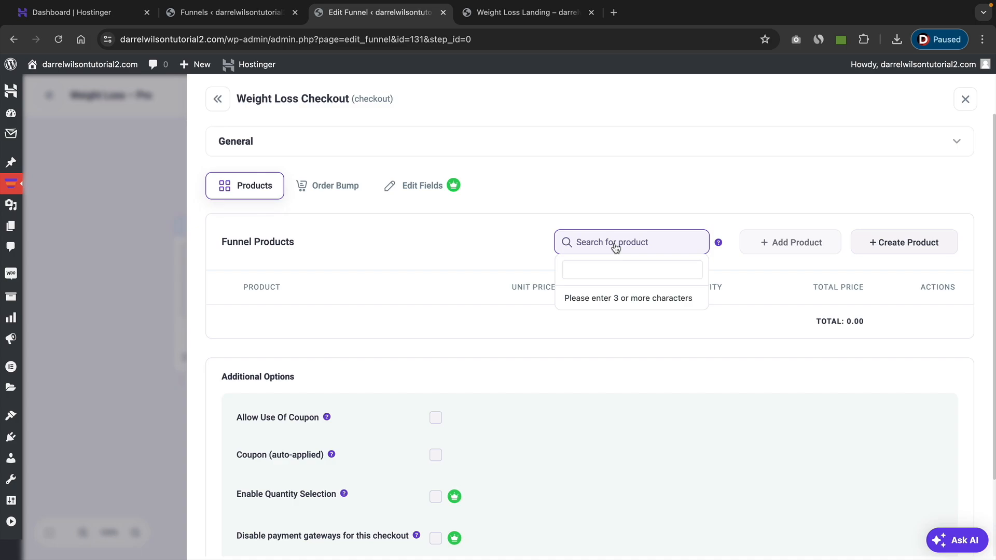
pyautogui.write('diet pills')
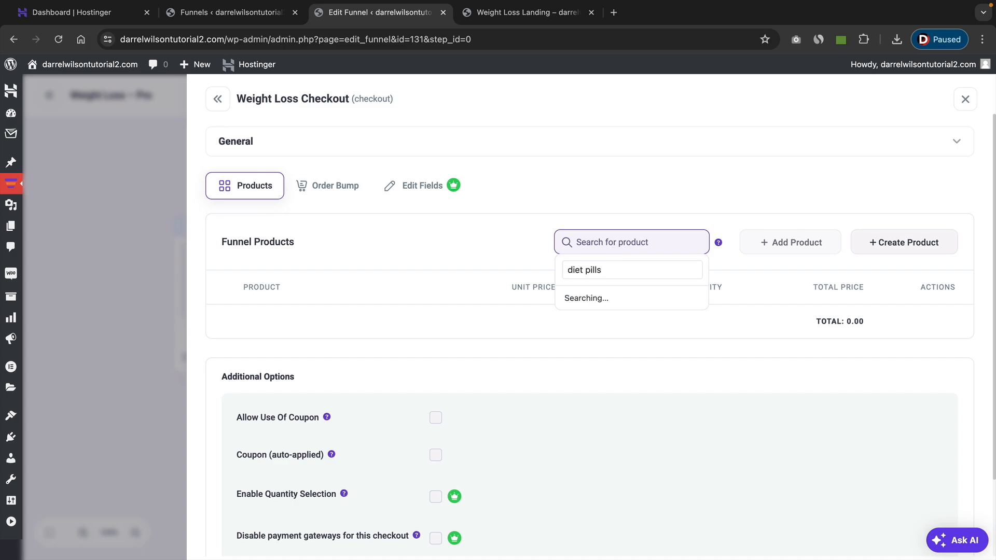
pyautogui.click(586, 298)
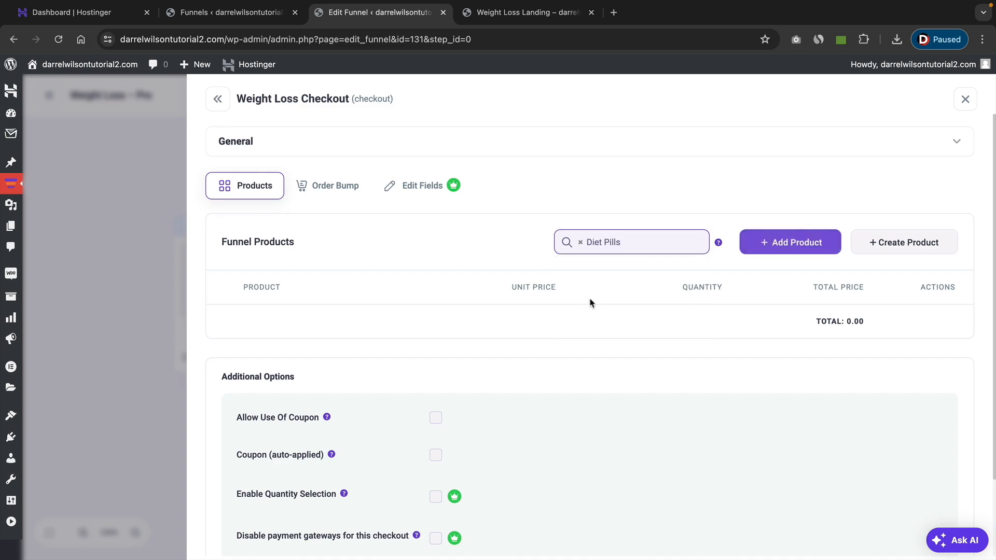
pyautogui.click(803, 243)
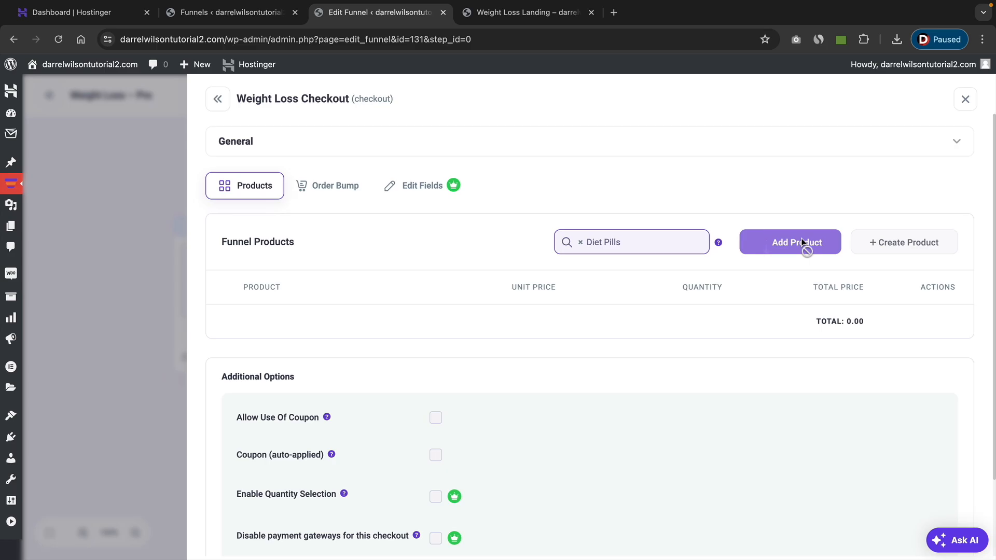
# Add an order bump to the Weight Loss Checkout step and select Extreme Fat Burners as its product.
pyautogui.click(334, 186)
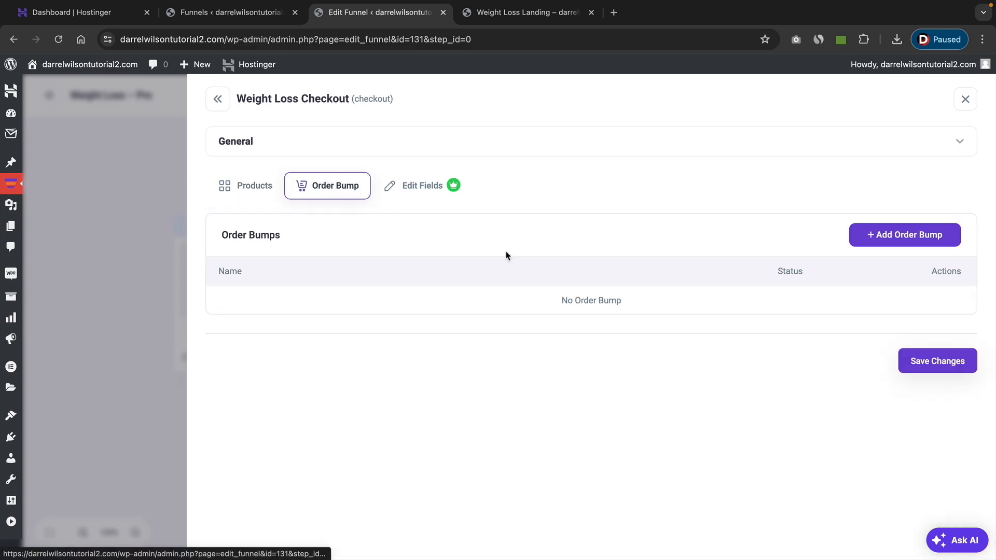
pyautogui.click(892, 239)
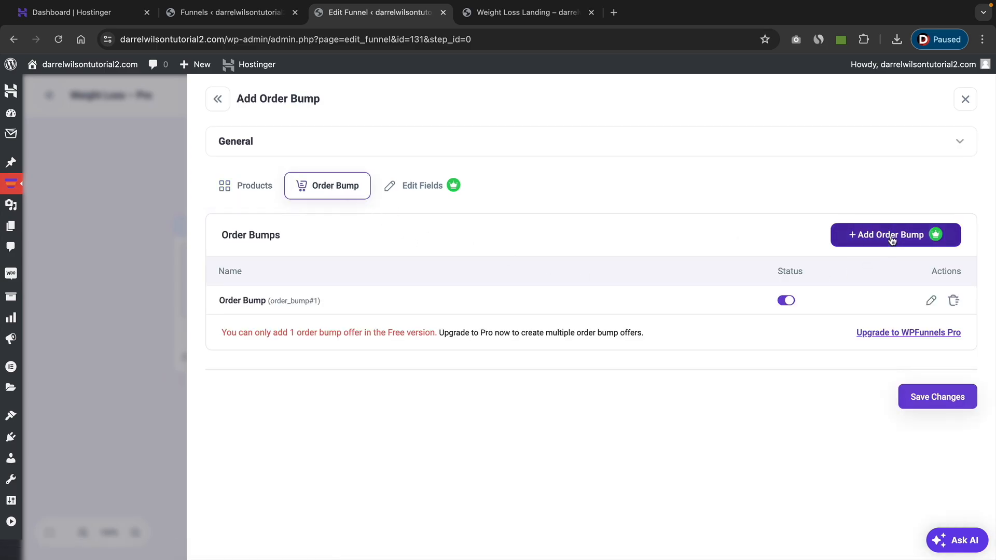
pyautogui.click(930, 301)
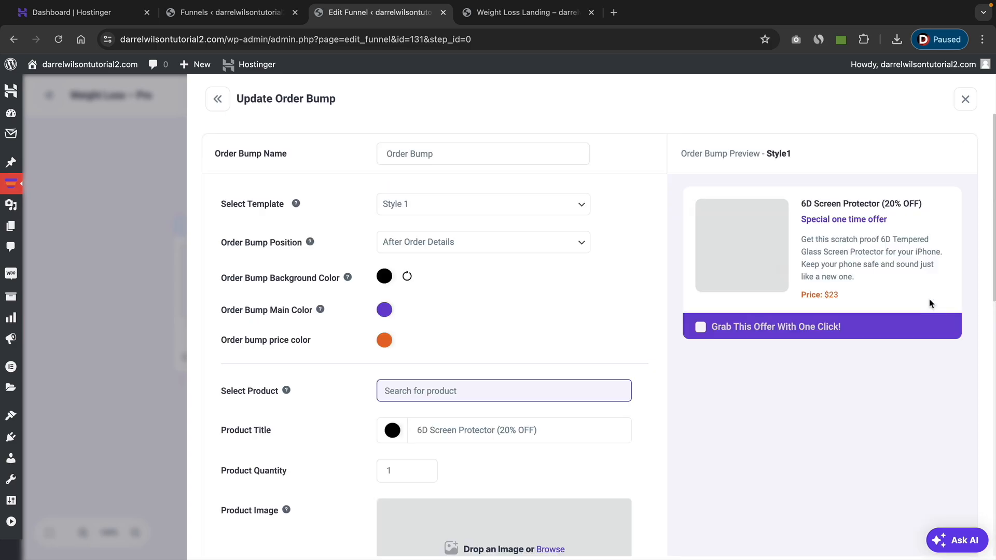
pyautogui.click(450, 395)
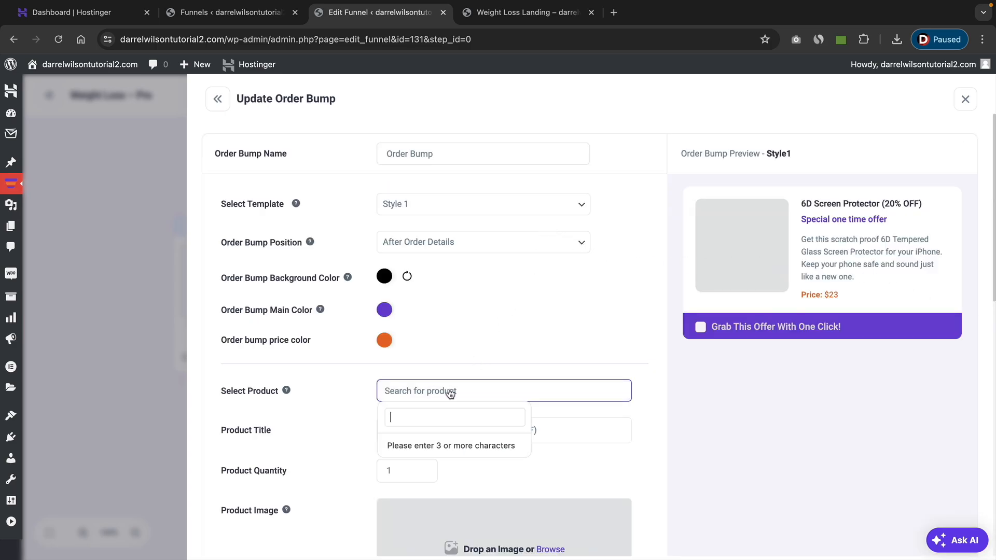
pyautogui.write('extreme')
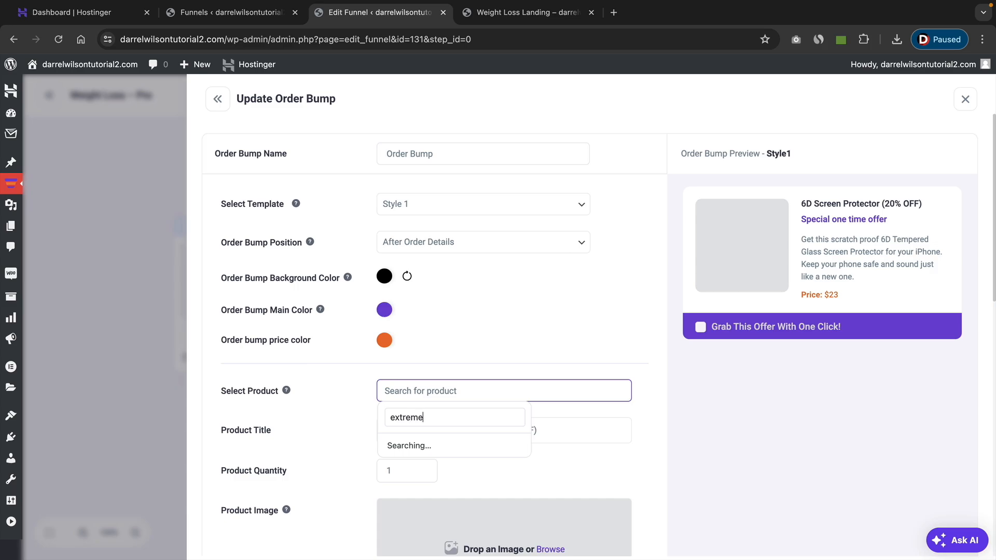
pyautogui.click(443, 445)
# Save the order bump and the checkout step's changes, and return to the funnel canvas.
pyautogui.scroll(-2, 638, 413)
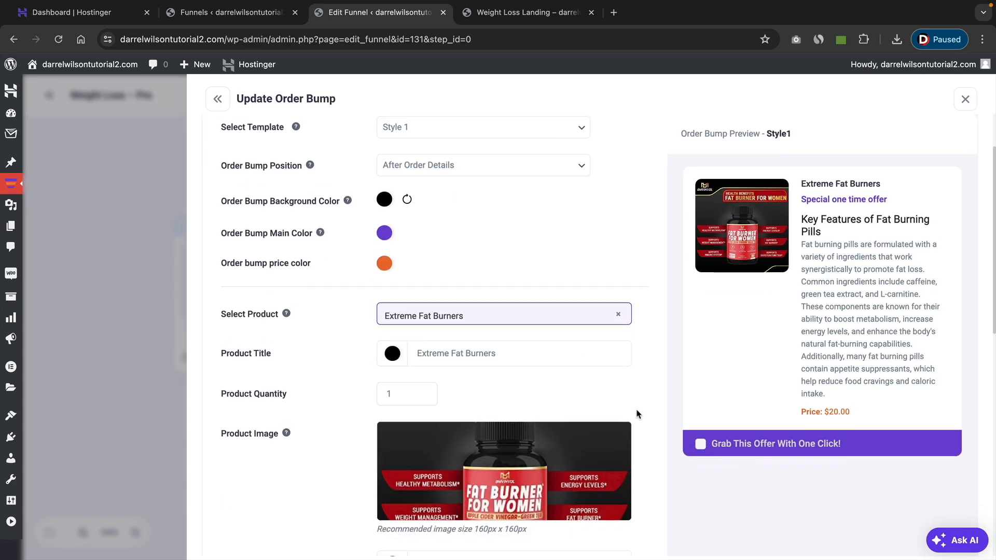
pyautogui.scroll(-4, 638, 410)
pyautogui.scroll(-7, 729, 450)
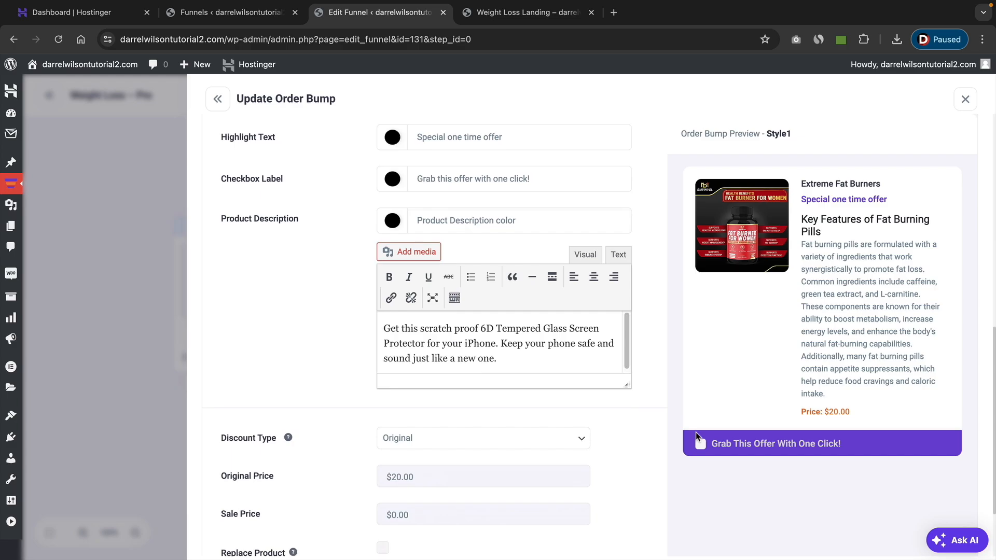
pyautogui.click(909, 532)
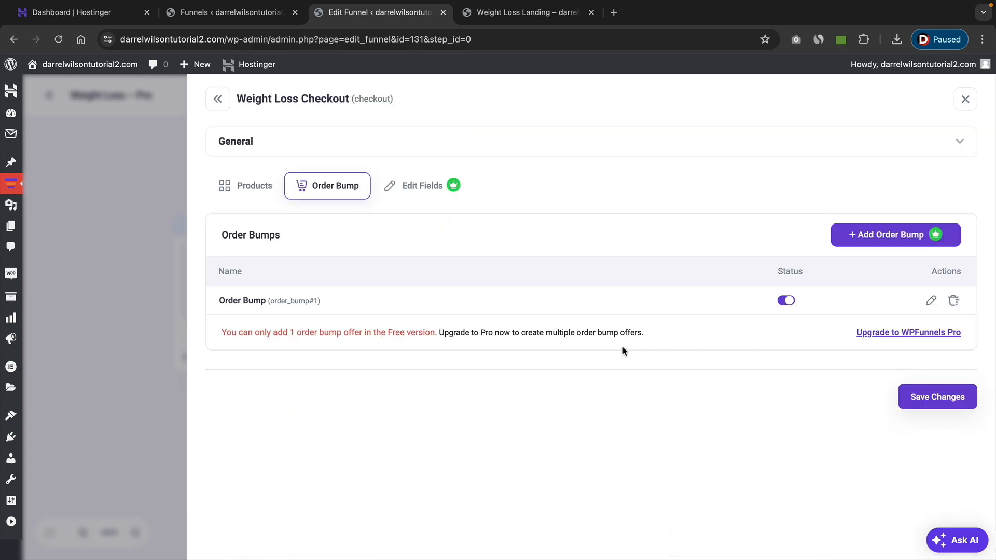
pyautogui.click(943, 403)
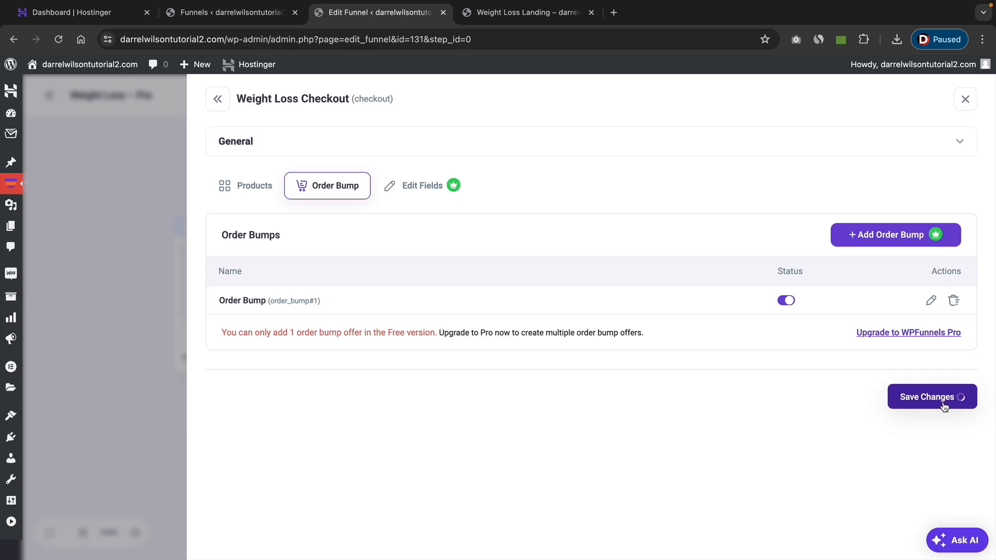
pyautogui.click(960, 104)
pyautogui.click(962, 102)
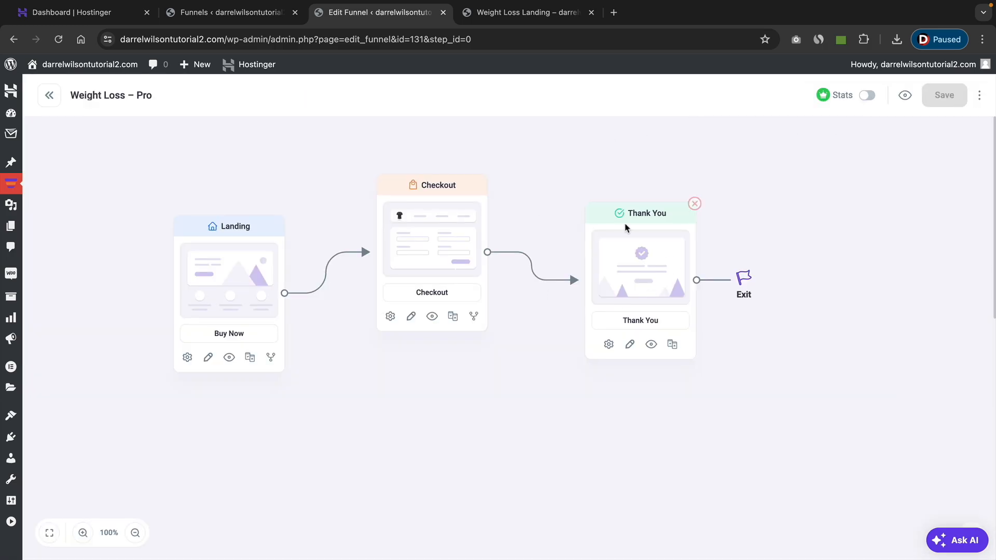
# Move the Checkout step down in line with the Landing and Thank You steps, and save the funnel.
pyautogui.moveTo(439, 238); pyautogui.dragTo(441, 268)
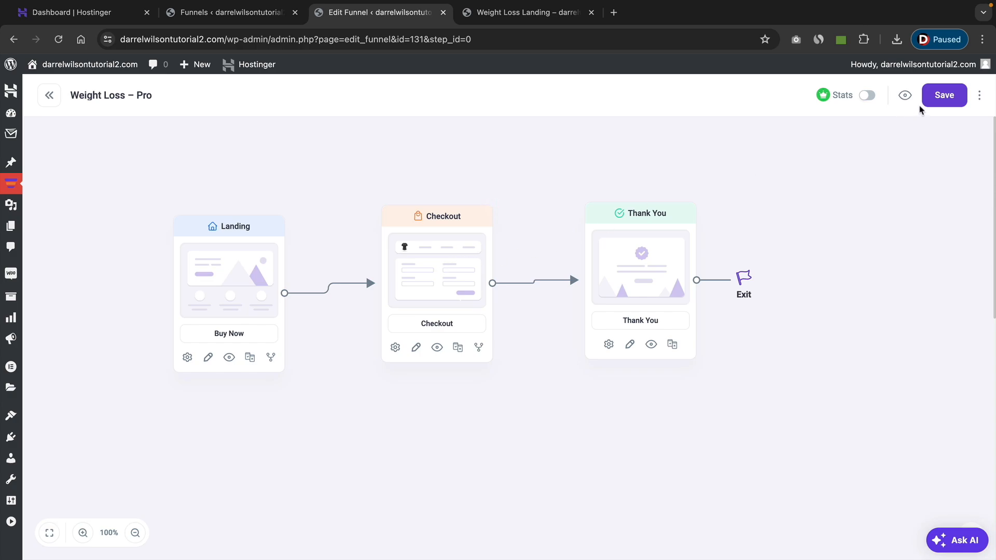
pyautogui.click(936, 98)
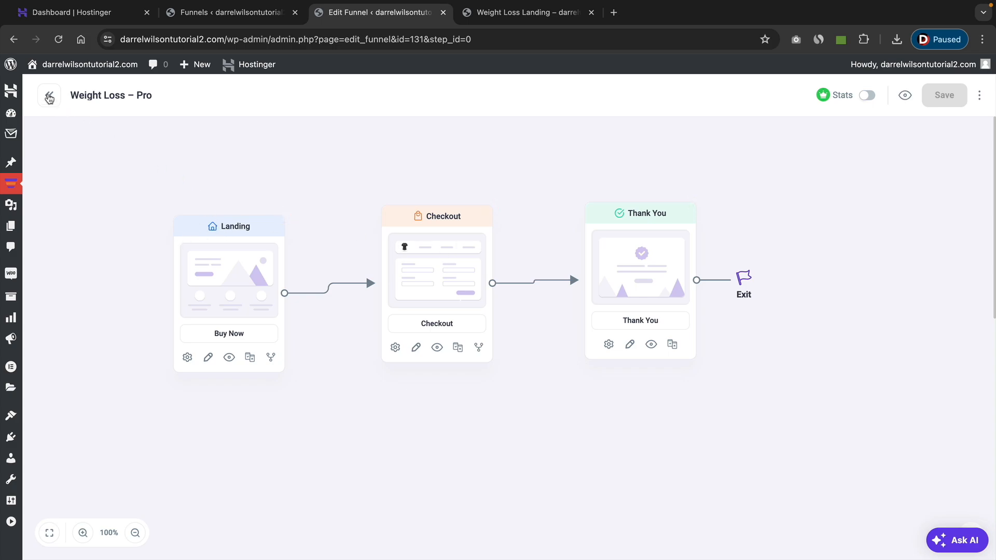
pyautogui.moveTo(56, 78)
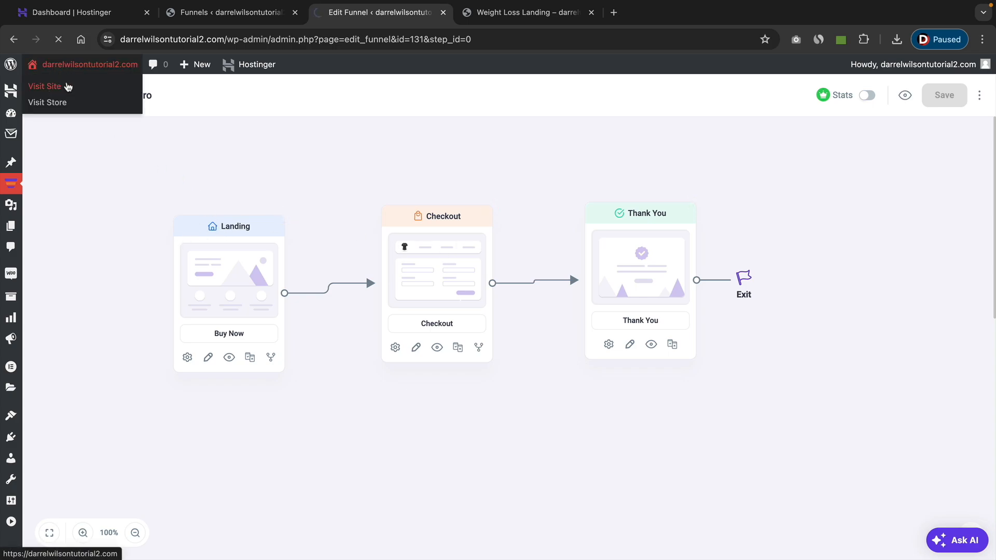
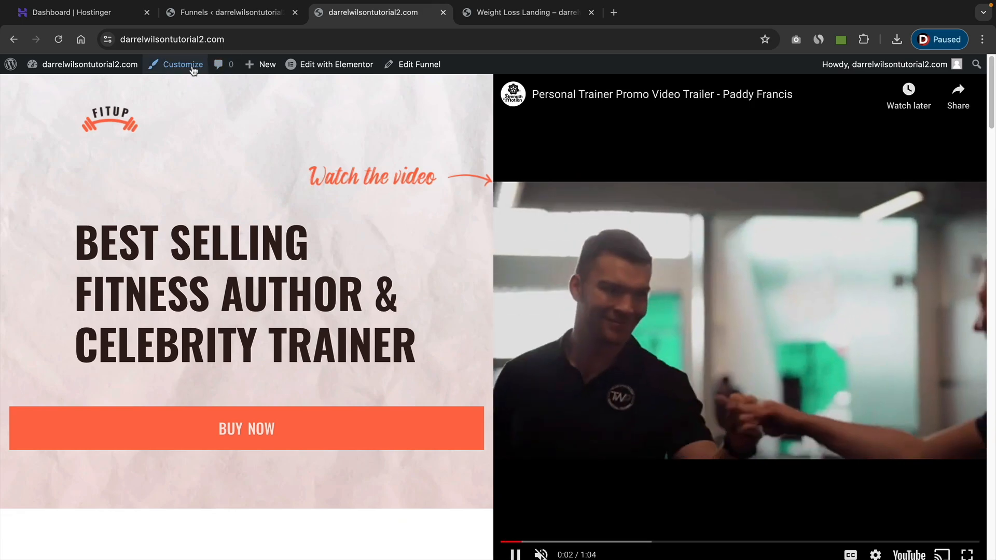
# Set the site's static homepage to Weight Loss Landing (WPFunnels Step), publish the change and exit the customizer.
pyautogui.click(190, 67)
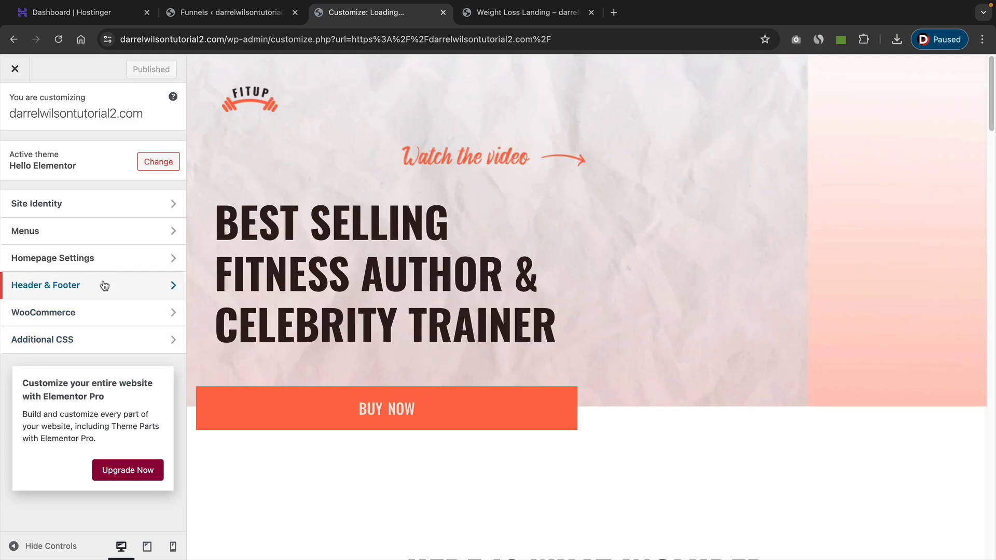
pyautogui.click(99, 260)
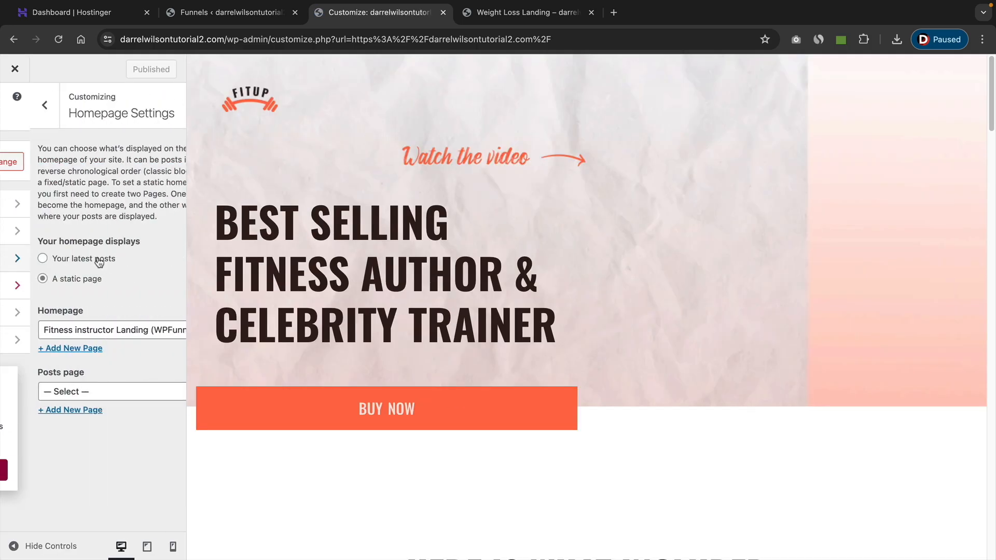
pyautogui.click(59, 330)
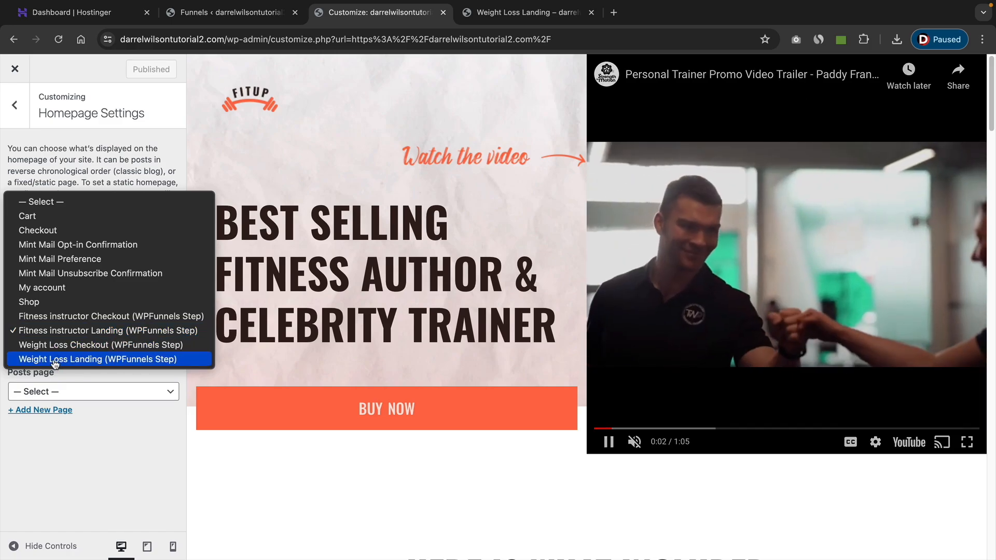
pyautogui.click(55, 359)
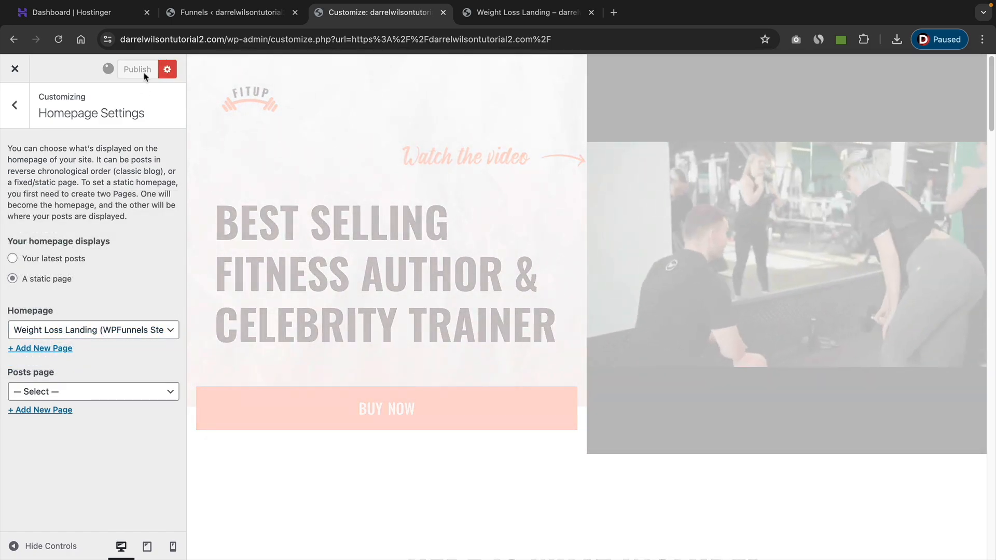
pyautogui.click(142, 69)
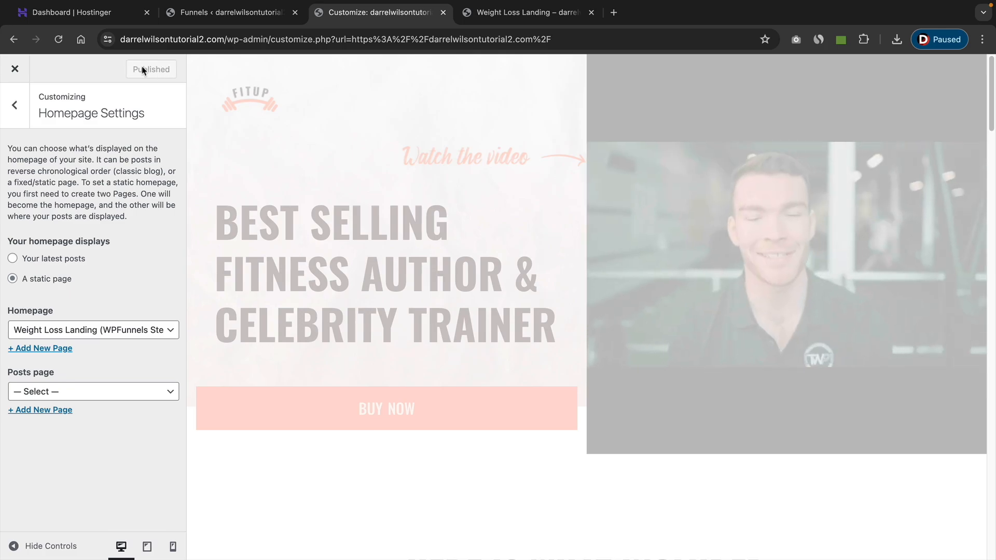
pyautogui.click(14, 72)
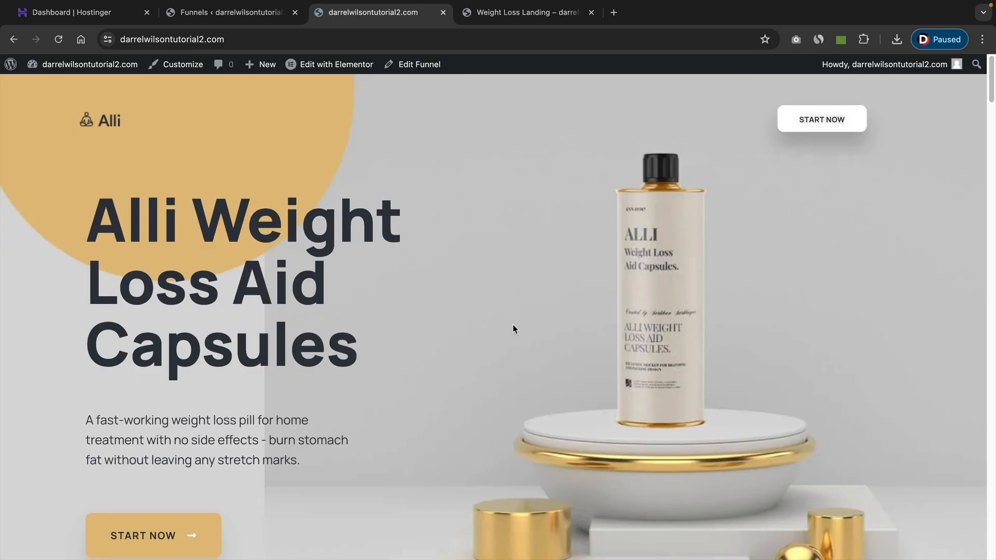
# Go from the landing page to checkout through Start Now and review the billing details, order summary and order bump.
pyautogui.scroll(-1, 515, 321)
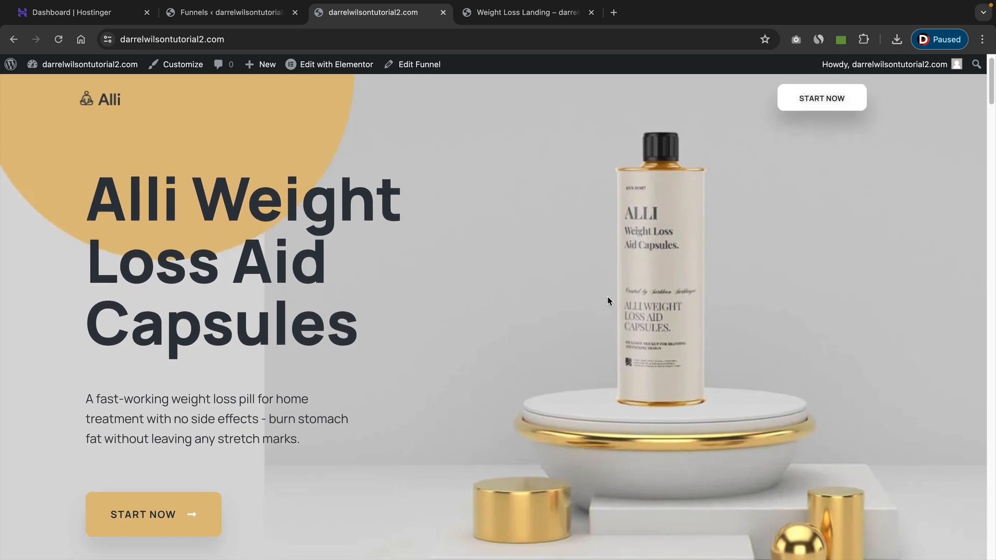
pyautogui.click(164, 507)
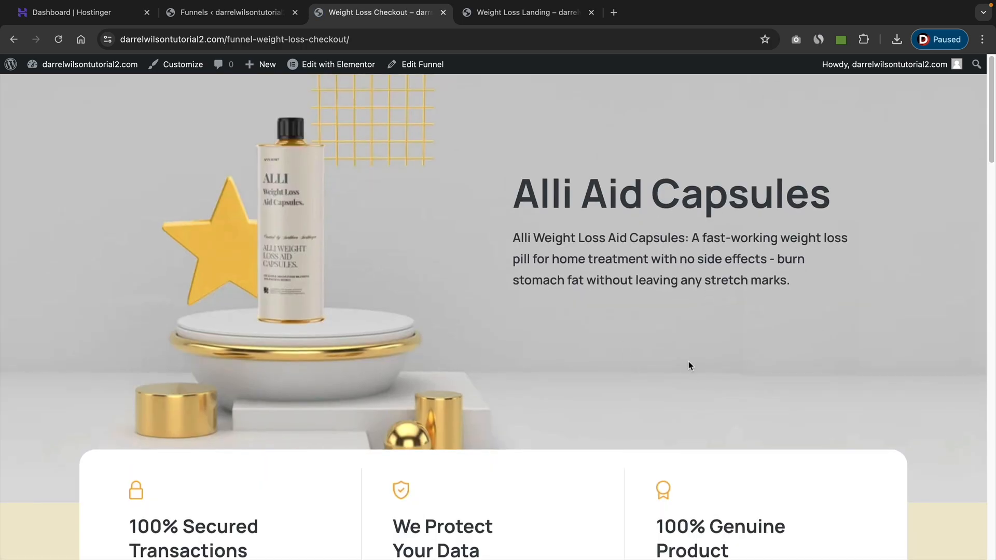
pyautogui.scroll(-7, 689, 363)
pyautogui.scroll(-5, 689, 366)
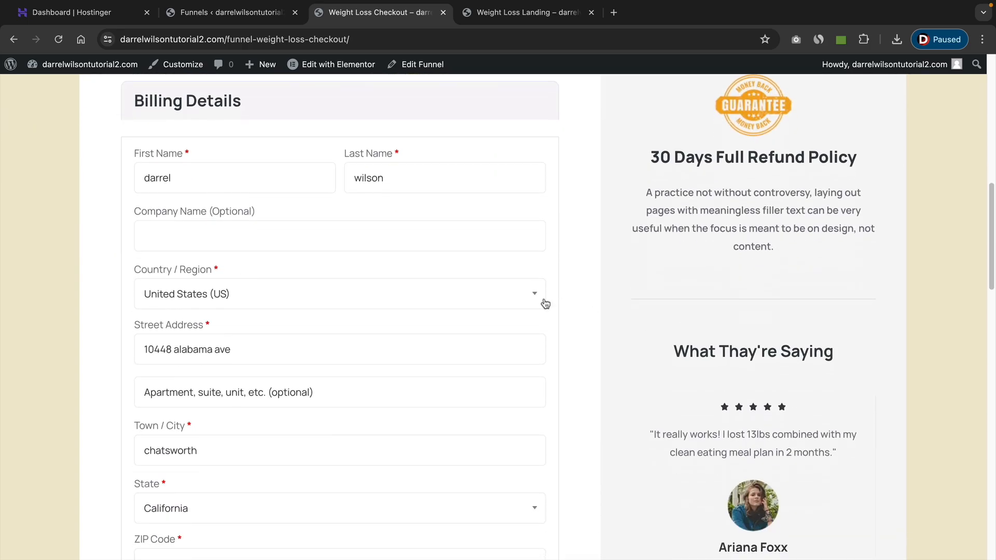
pyautogui.scroll(-10, 587, 329)
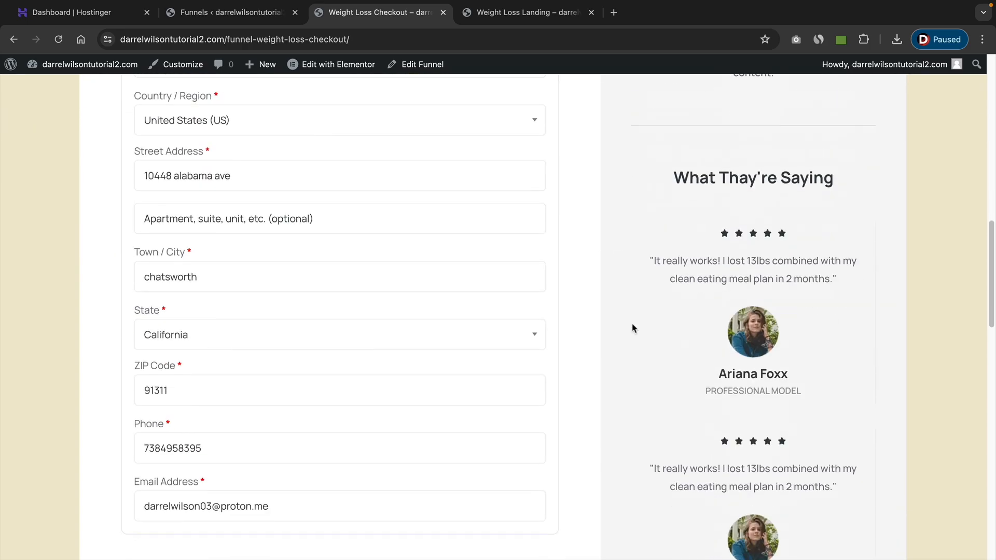
pyautogui.scroll(-5, 623, 319)
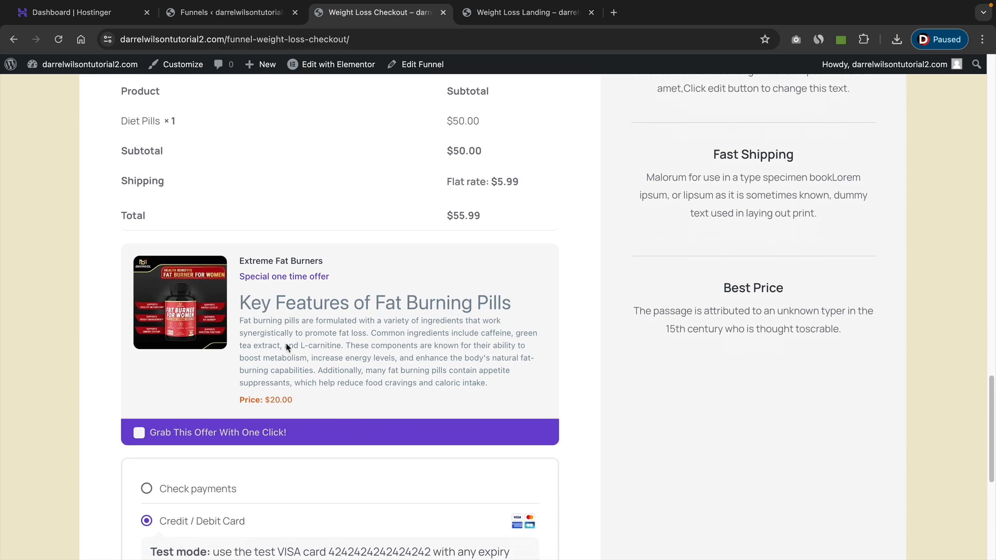
# Add the Extreme Fat Burners one-click offer to the order and place the order with the saved Visa card.
pyautogui.click(139, 433)
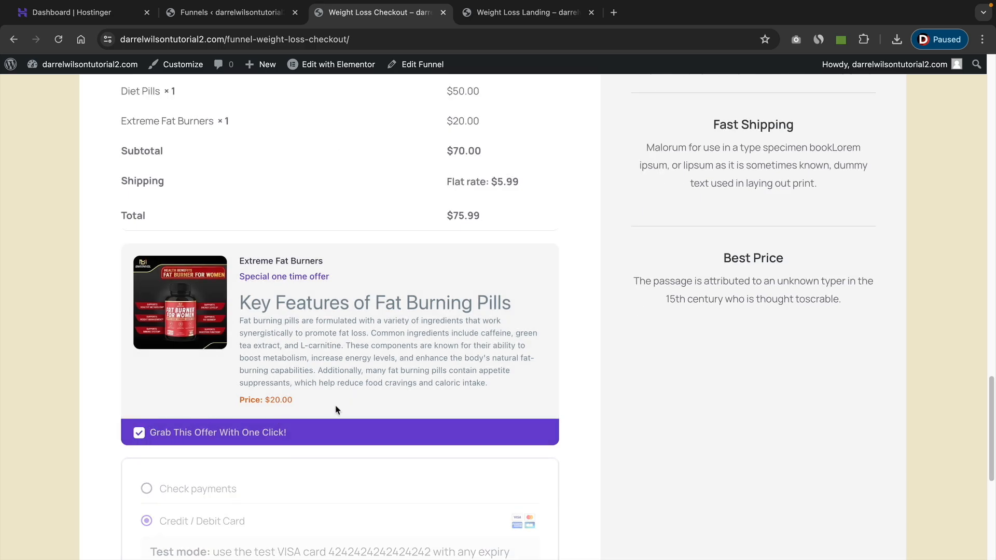
pyautogui.scroll(-7, 336, 410)
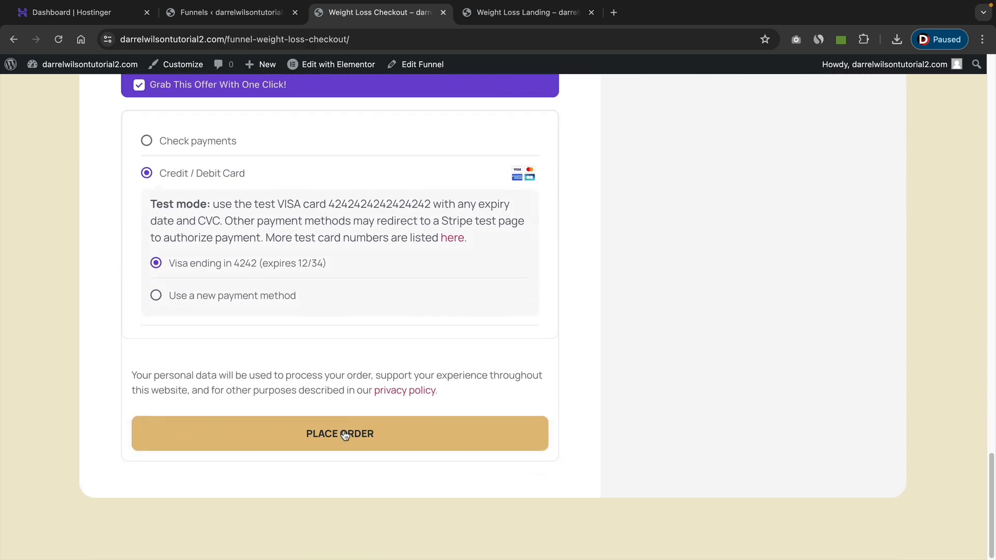
pyautogui.click(304, 431)
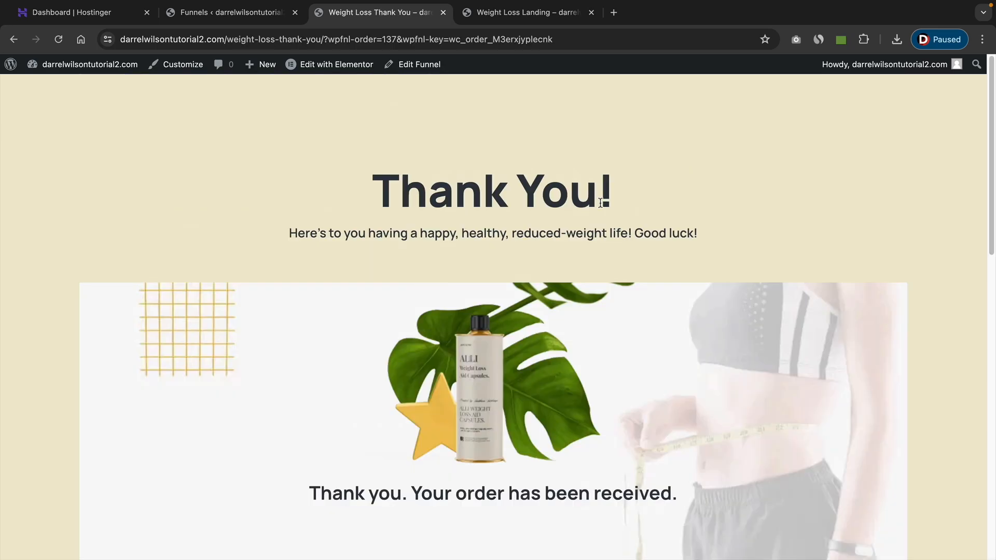
# Review the thank-you page's order details, including the product prices and shipping charge.
pyautogui.scroll(-5, 599, 194)
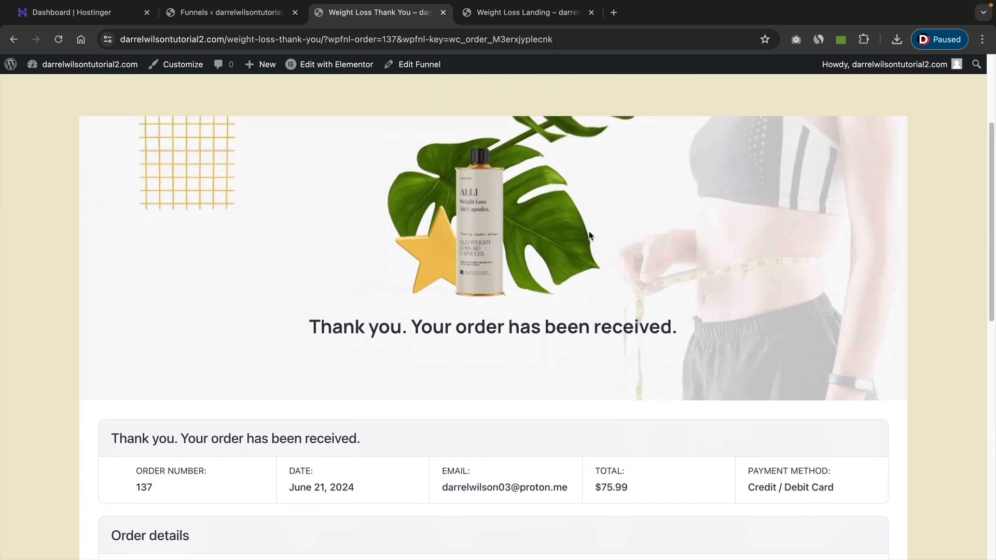
pyautogui.scroll(-2, 588, 233)
pyautogui.scroll(-3, 582, 233)
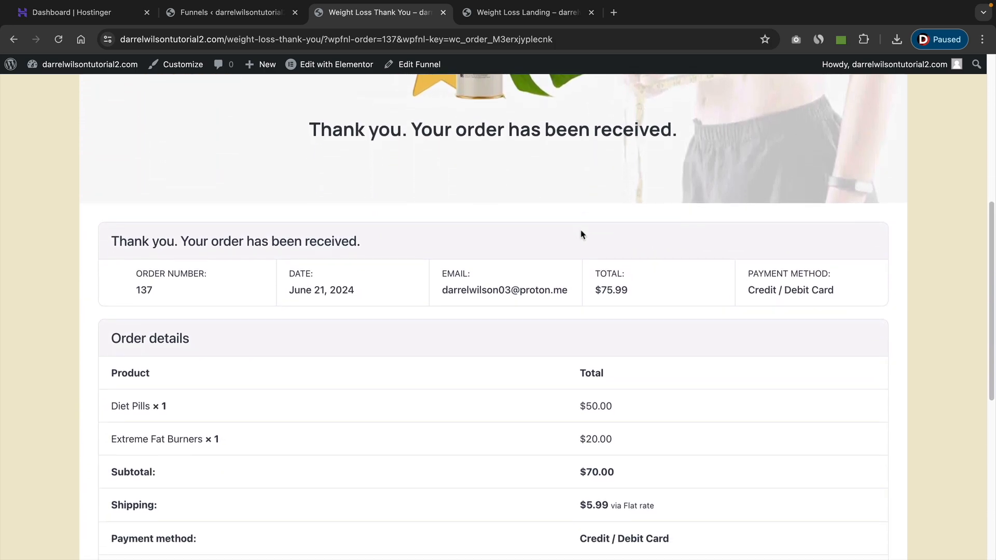
pyautogui.scroll(-1, 577, 236)
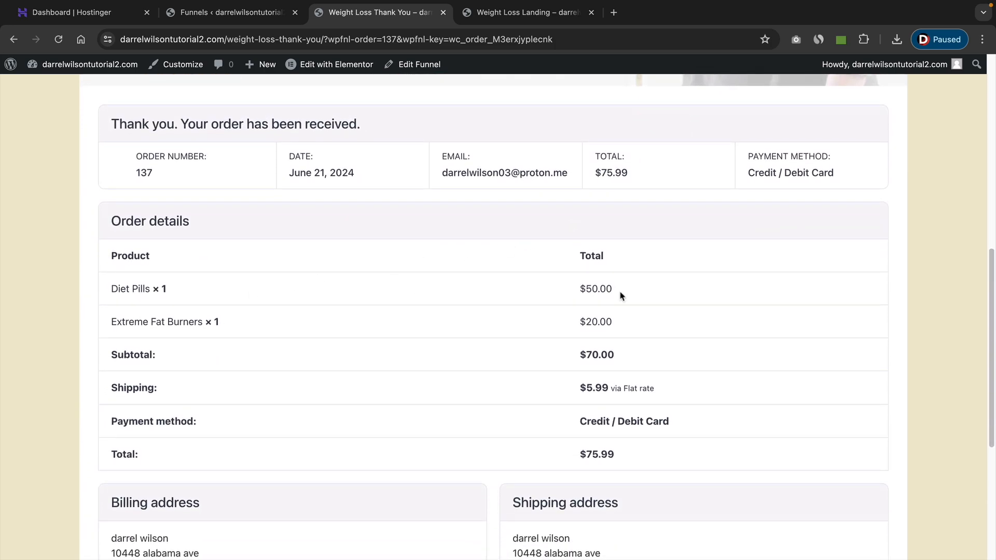
pyautogui.moveTo(621, 295); pyautogui.dragTo(566, 293)
pyautogui.scroll(-2, 567, 295)
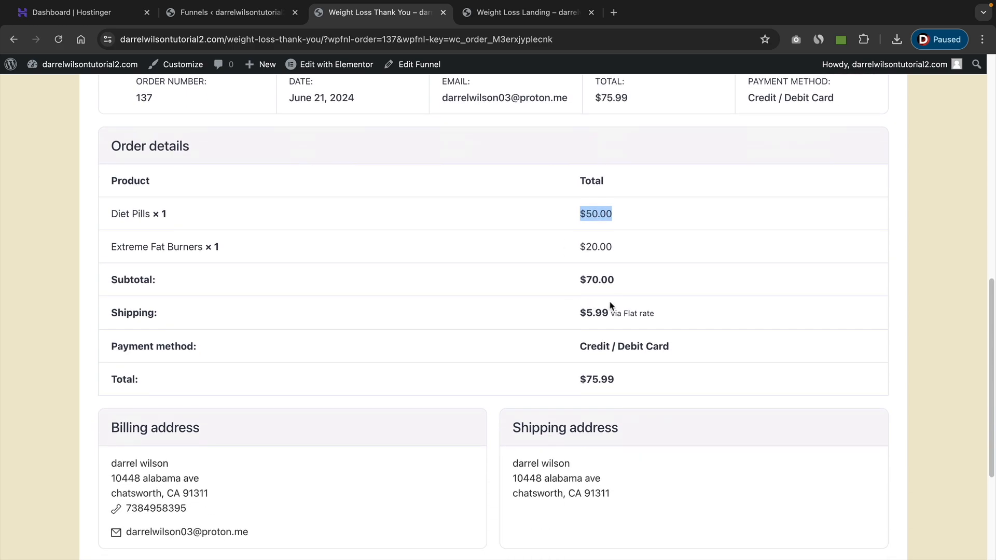
pyautogui.moveTo(674, 318); pyautogui.dragTo(577, 319)
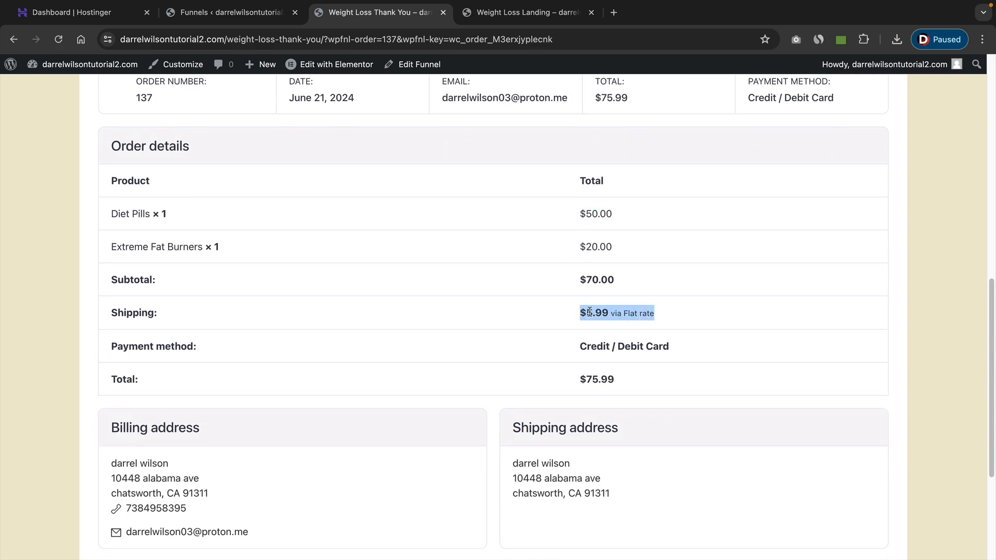
pyautogui.moveTo(252, 255)
pyautogui.mouseDown()
pyautogui.moveTo(109, 253)
pyautogui.moveTo(245, 246)
pyautogui.mouseUp()
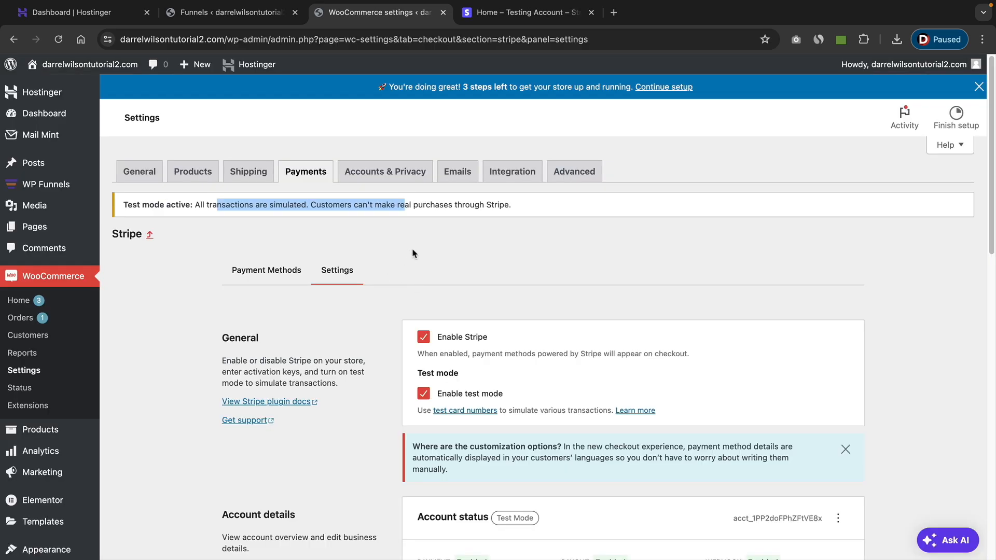
# Disable test mode in the WooCommerce Stripe settings and save the changes.
pyautogui.click(411, 278)
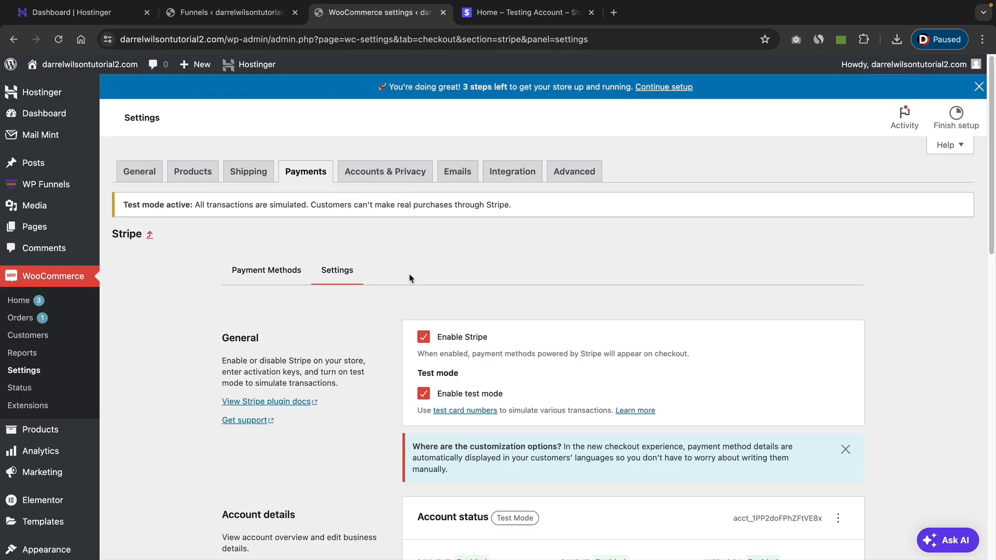
pyautogui.click(424, 396)
pyautogui.scroll(-6, 474, 405)
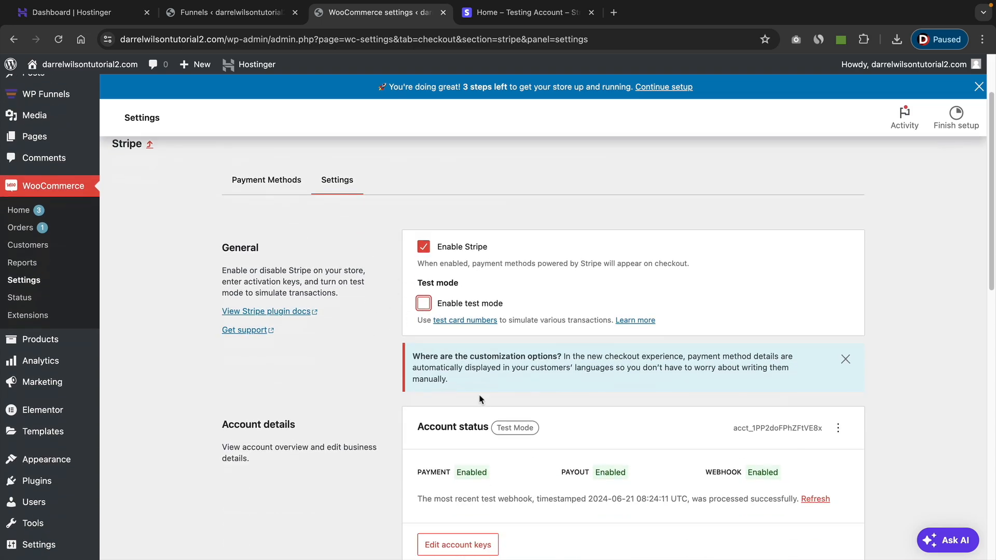
pyautogui.scroll(-10, 479, 395)
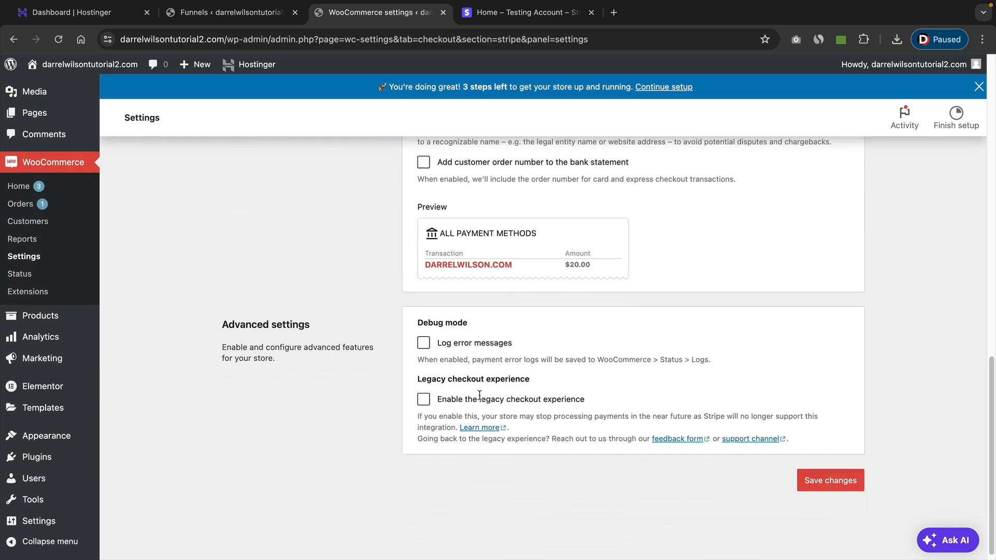
pyautogui.click(818, 472)
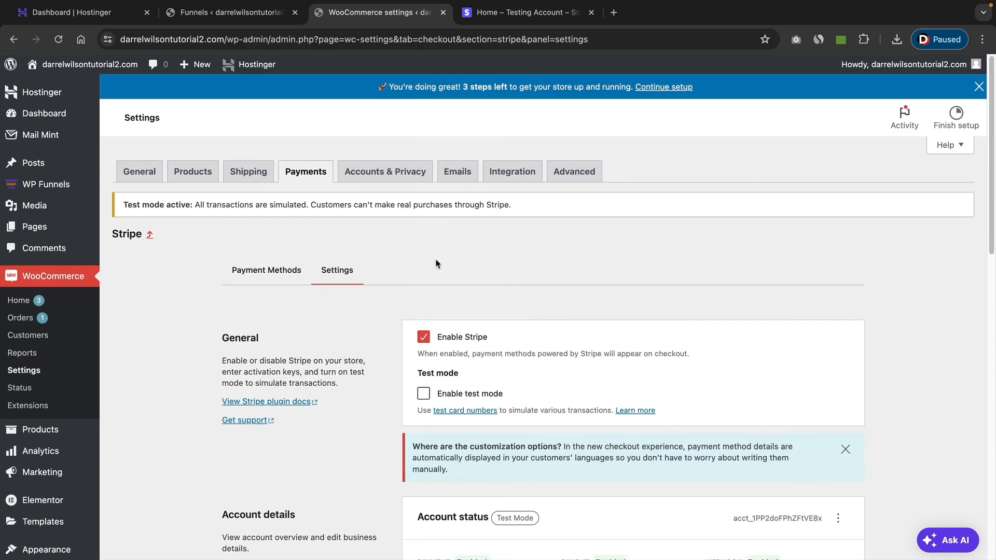
# Switch to the Stripe dashboard, turn off its test mode and return to the WooCommerce settings.
pyautogui.click(521, 15)
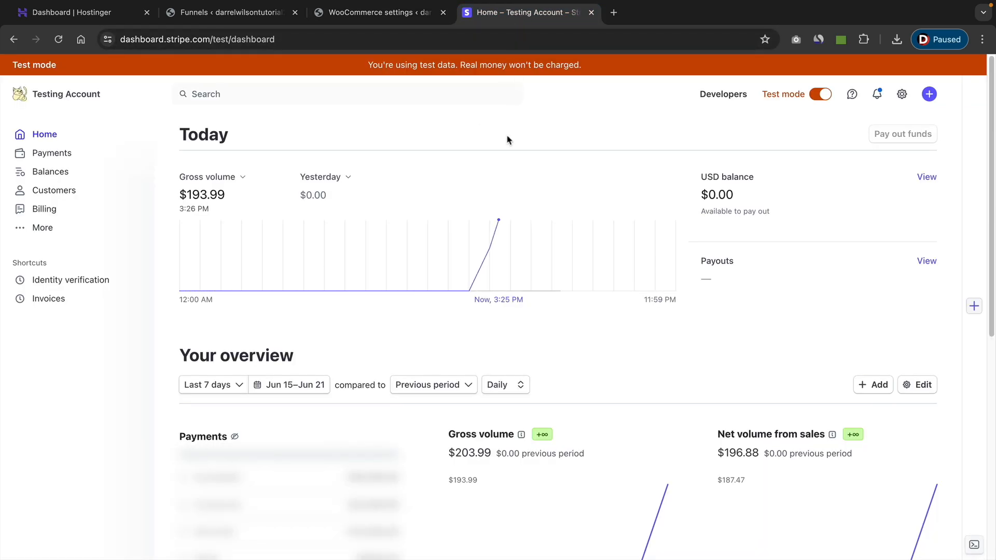
pyautogui.click(819, 95)
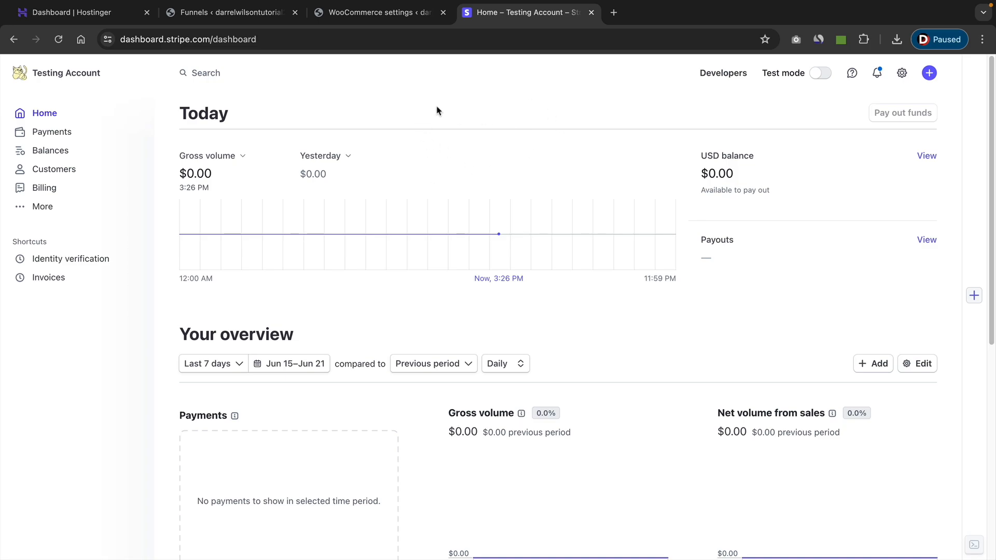
pyautogui.click(400, 16)
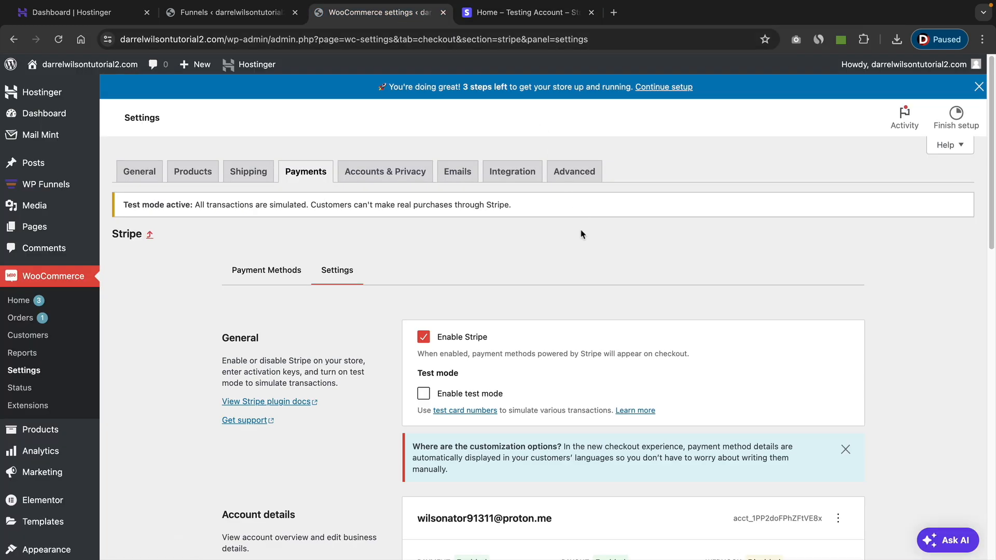
# Open the live account keys for editing from the account details in the WooCommerce Stripe settings.
pyautogui.scroll(-5, 585, 240)
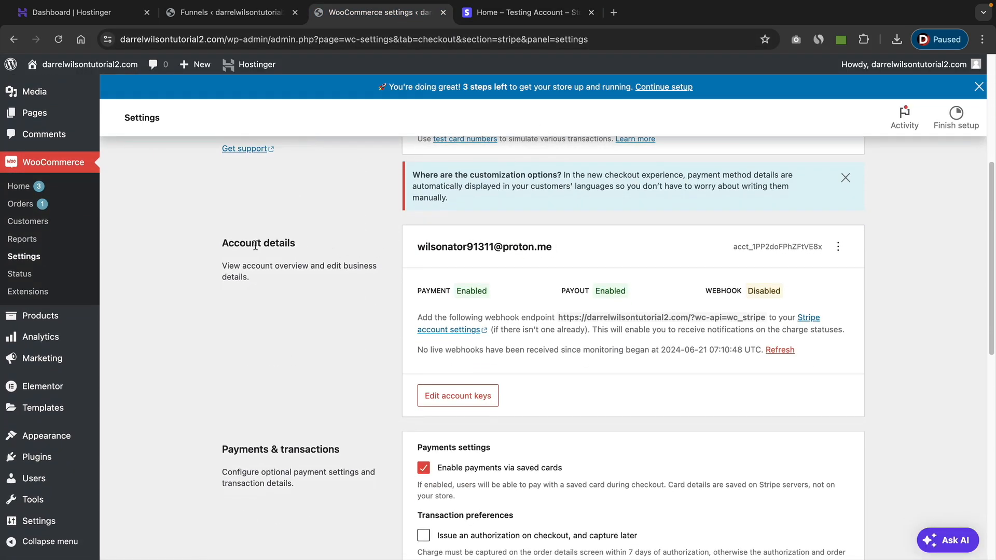
pyautogui.moveTo(240, 240); pyautogui.dragTo(281, 243)
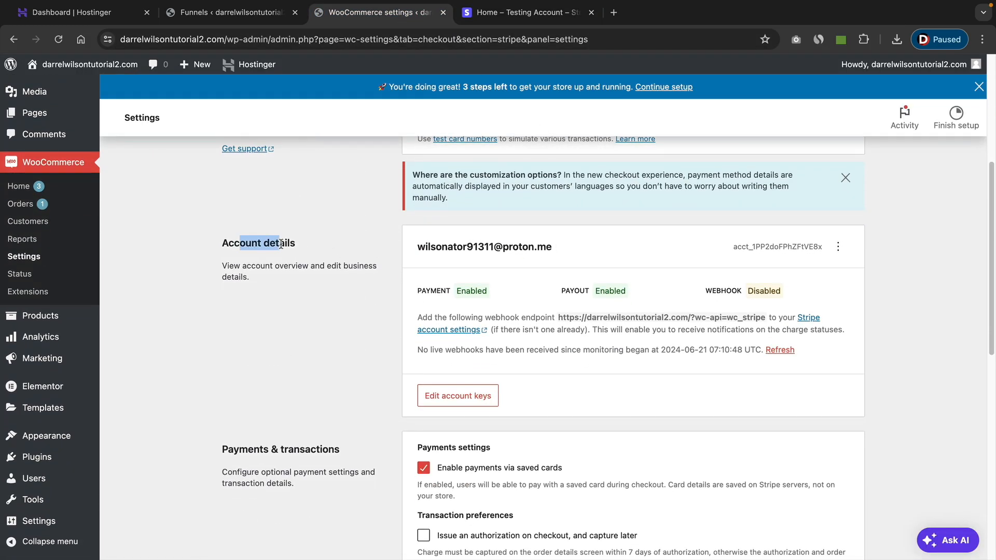
pyautogui.click(448, 402)
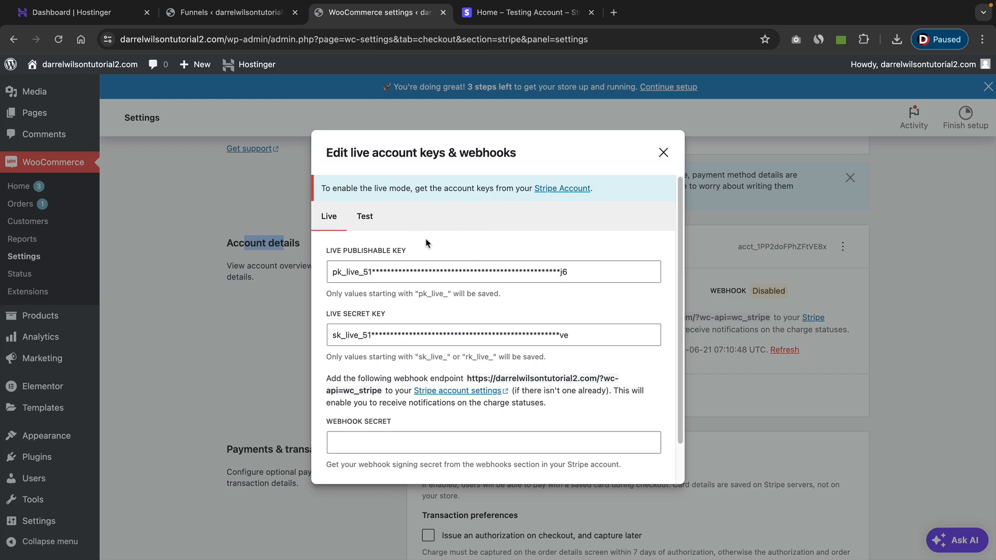
# Switch to the Stripe dashboard and copy the live publishable key from the developers' API keys.
pyautogui.click(514, 15)
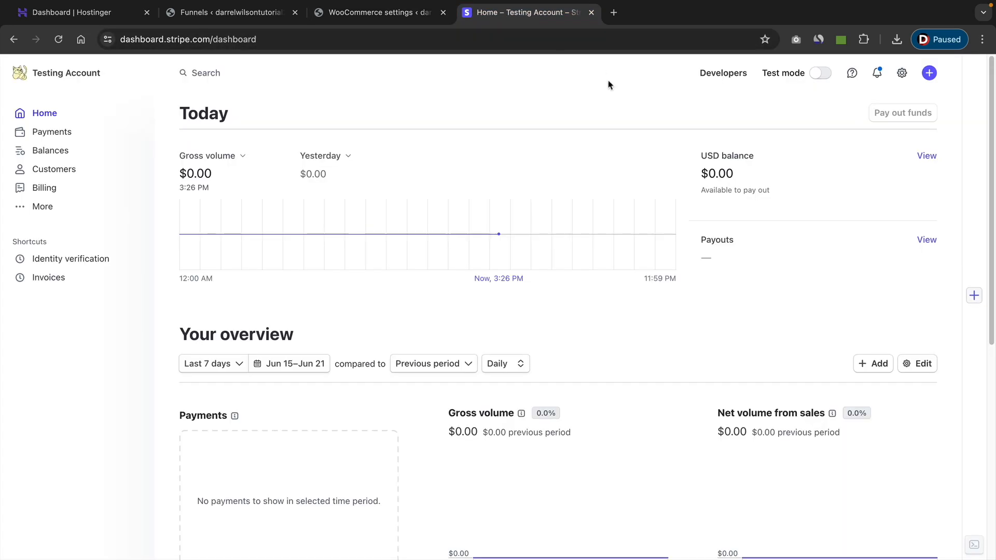
pyautogui.click(729, 74)
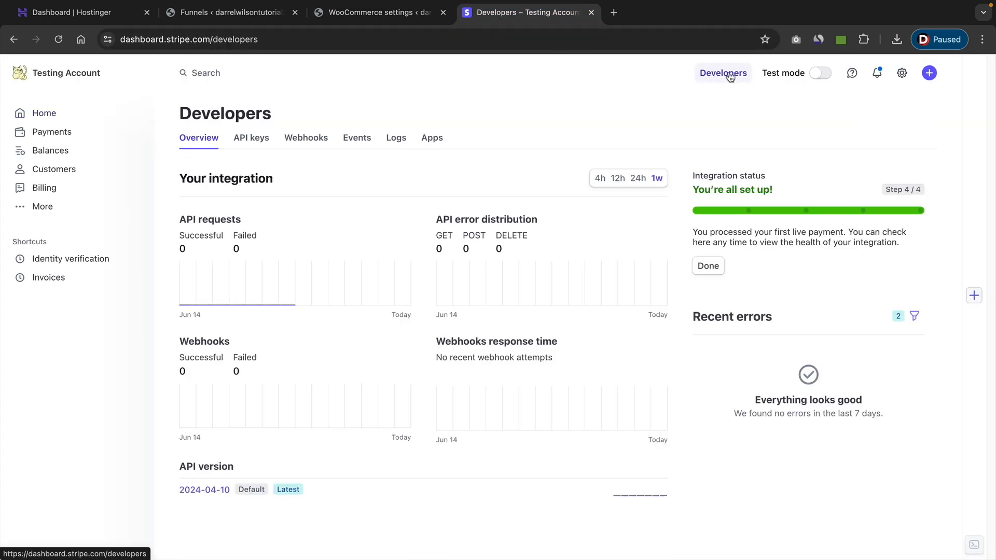
pyautogui.click(266, 135)
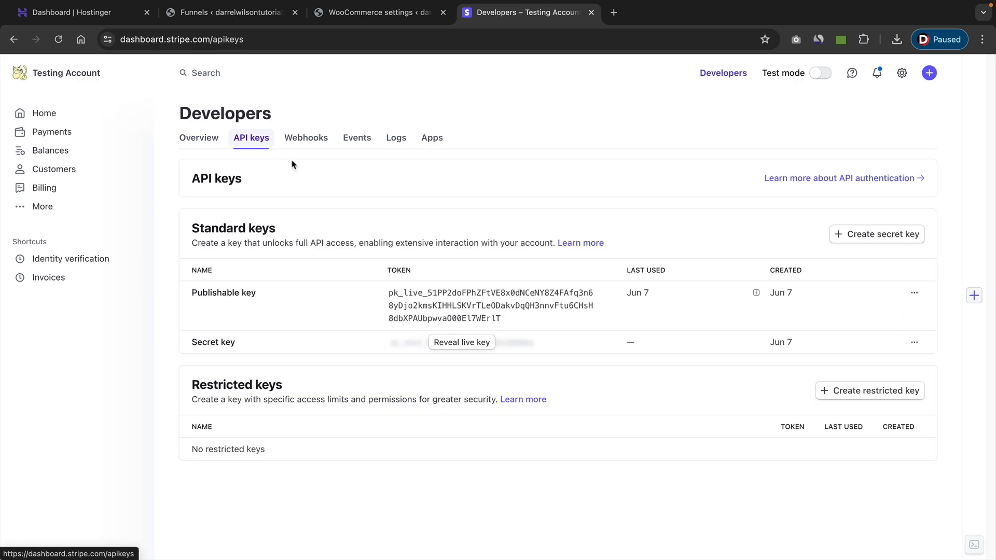
pyautogui.click(438, 299)
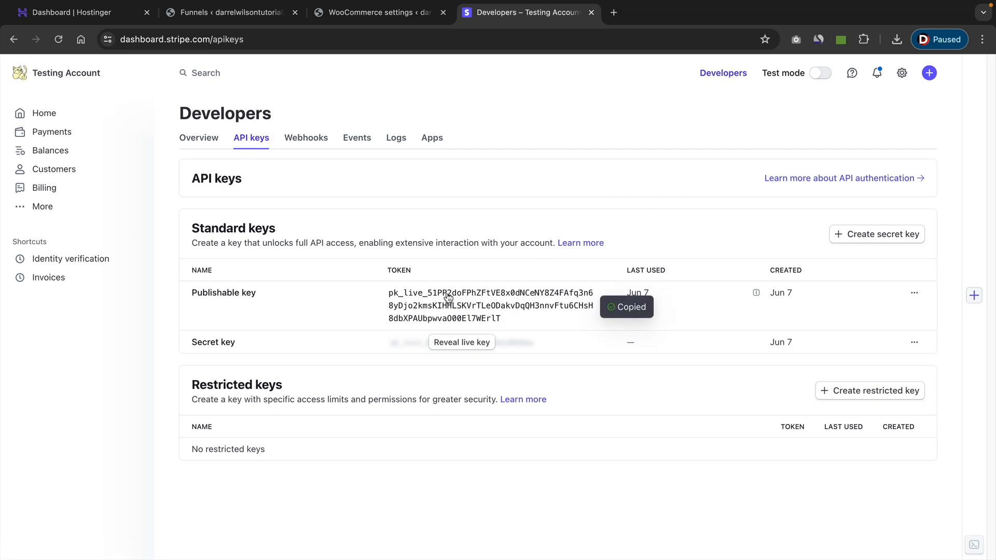
# Replace the live publishable key in the WooCommerce Stripe settings with the publishable key copied from the Stripe dashboard.
pyautogui.click(367, 18)
pyautogui.tripleClick(387, 271)
pyautogui.rightClick(387, 274)
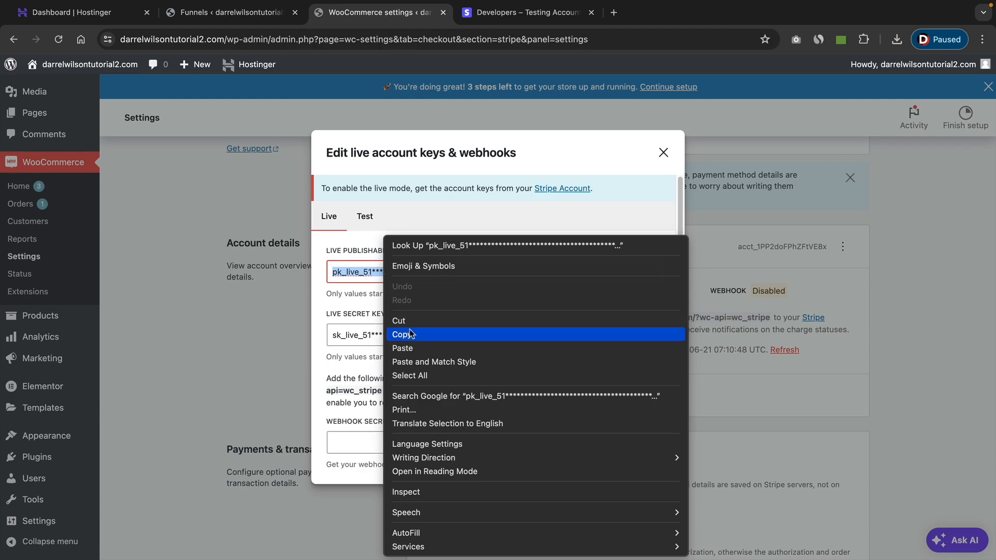
pyautogui.click(413, 341)
pyautogui.click(524, 13)
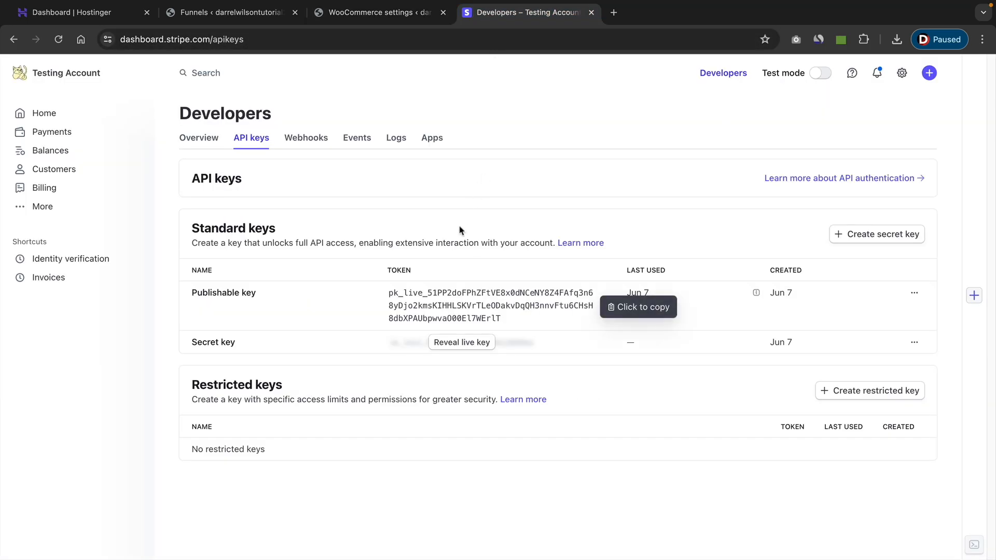
pyautogui.click(440, 301)
pyautogui.click(342, 13)
pyautogui.rightClick(380, 272)
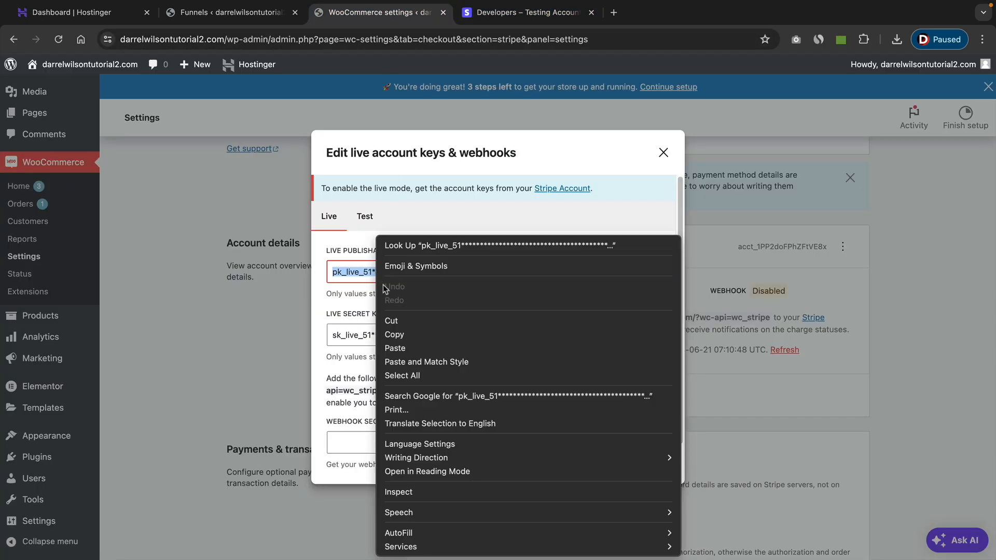
pyautogui.click(399, 348)
# Switch to the Stripe dashboard, reveal the live secret key by completing the phone verification code, and copy the key.
pyautogui.click(479, 12)
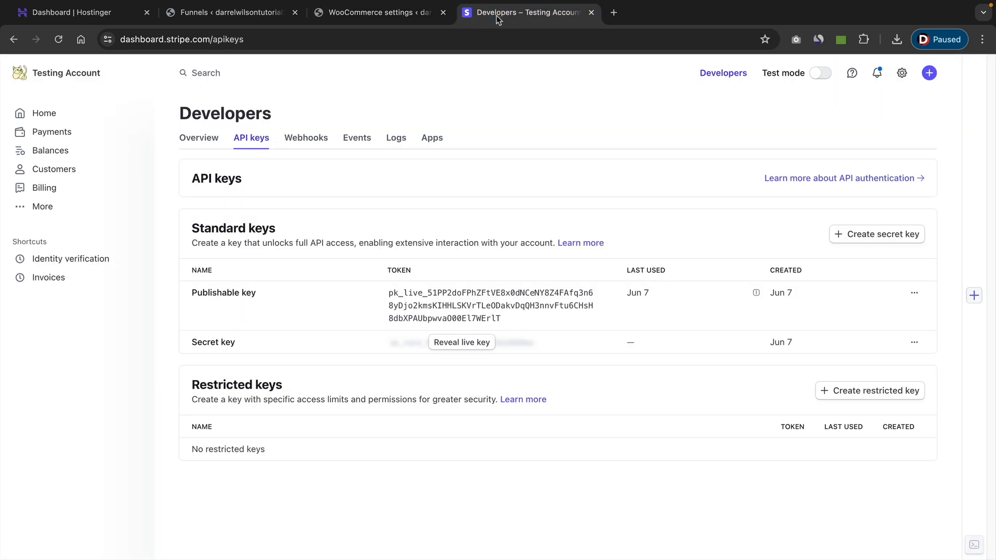
pyautogui.click(453, 343)
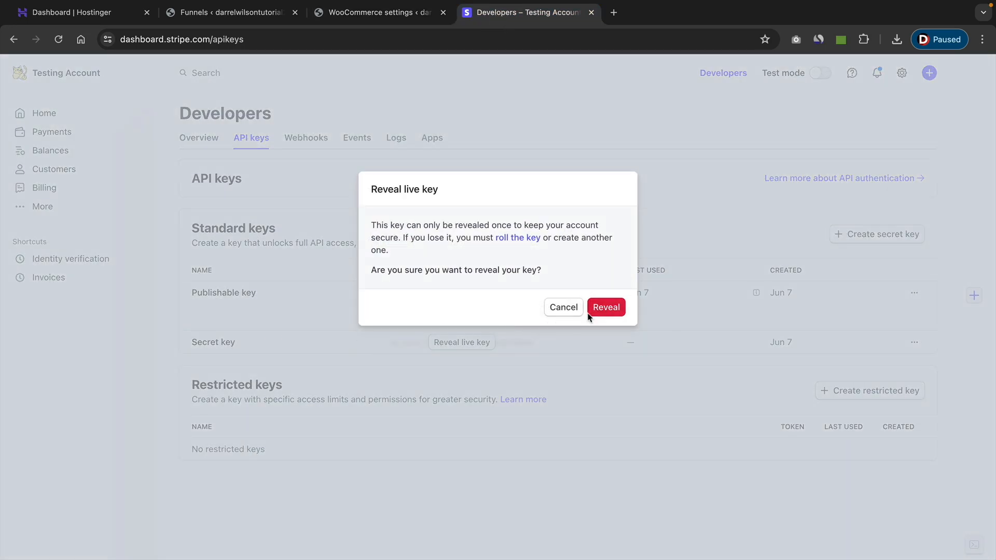
pyautogui.click(601, 307)
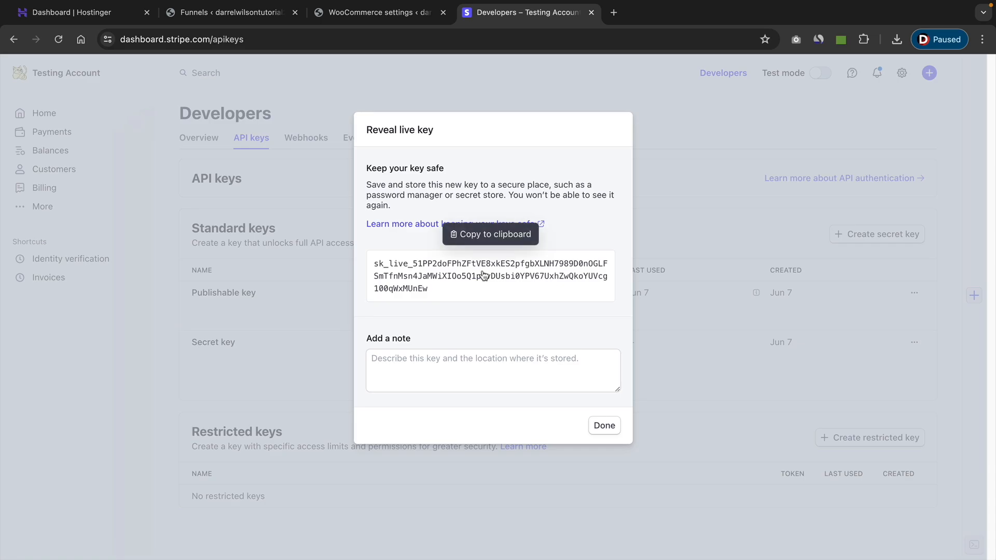
pyautogui.click(482, 275)
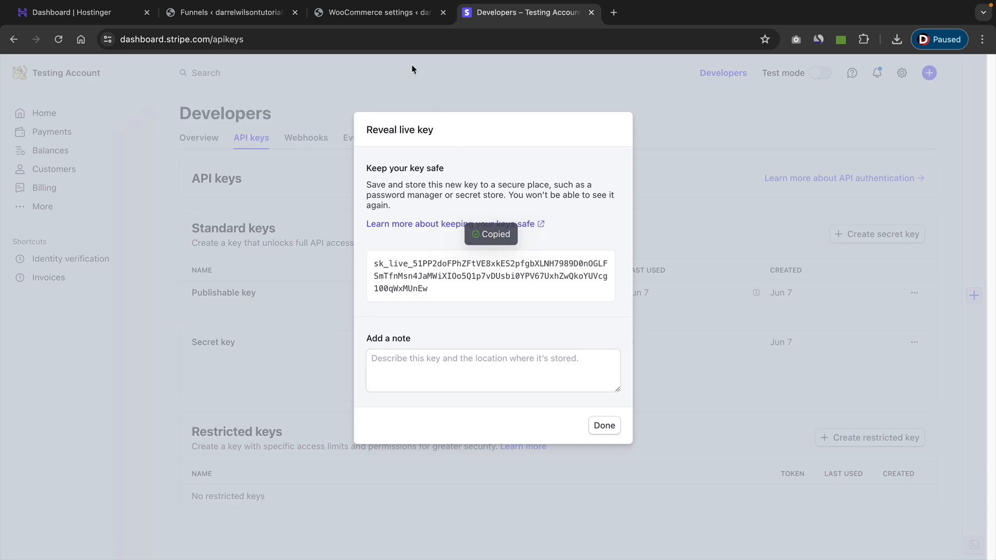
# Return to the WooCommerce Stripe settings and replace the live secret key with the one copied from Stripe.
pyautogui.click(387, 14)
pyautogui.tripleClick(383, 337)
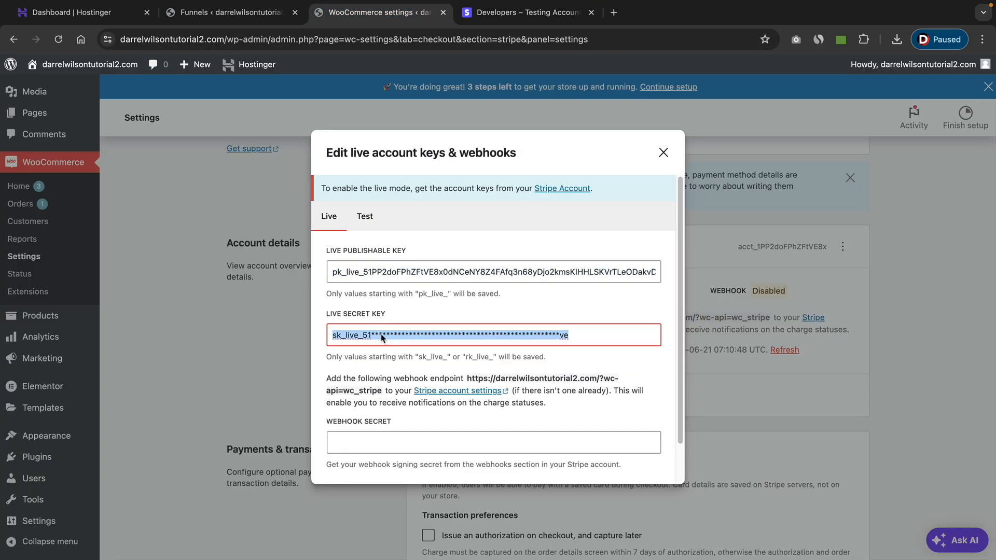
pyautogui.rightClick(382, 337)
pyautogui.click(410, 347)
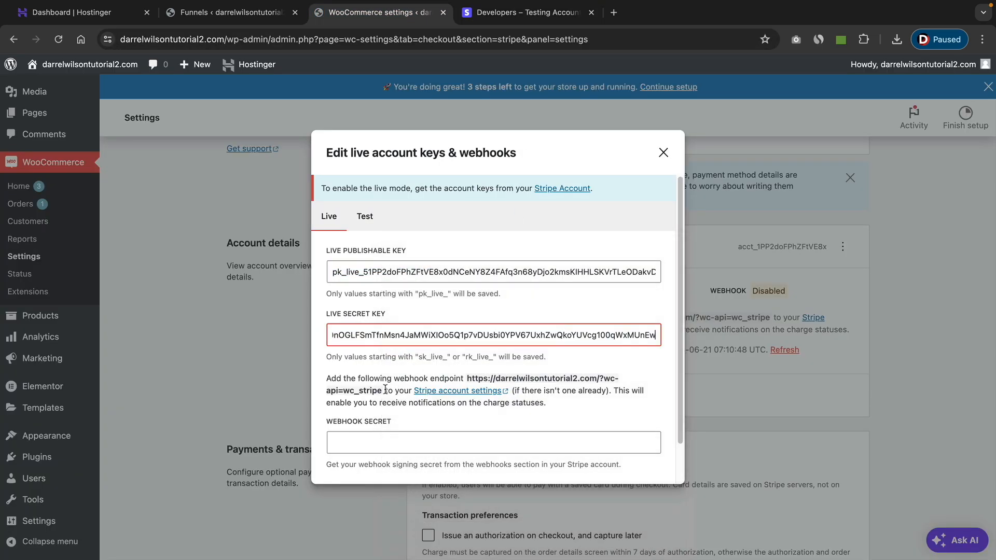
# Copy the webhook endpoint URL given in the live account keys and webhooks dialog.
pyautogui.moveTo(380, 392); pyautogui.dragTo(469, 377)
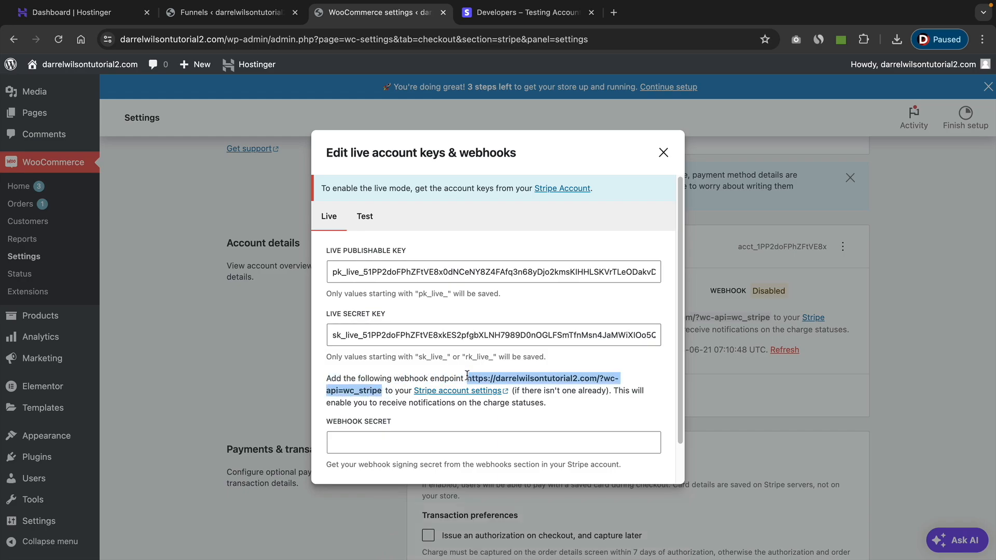
pyautogui.rightClick(499, 378)
pyautogui.click(519, 407)
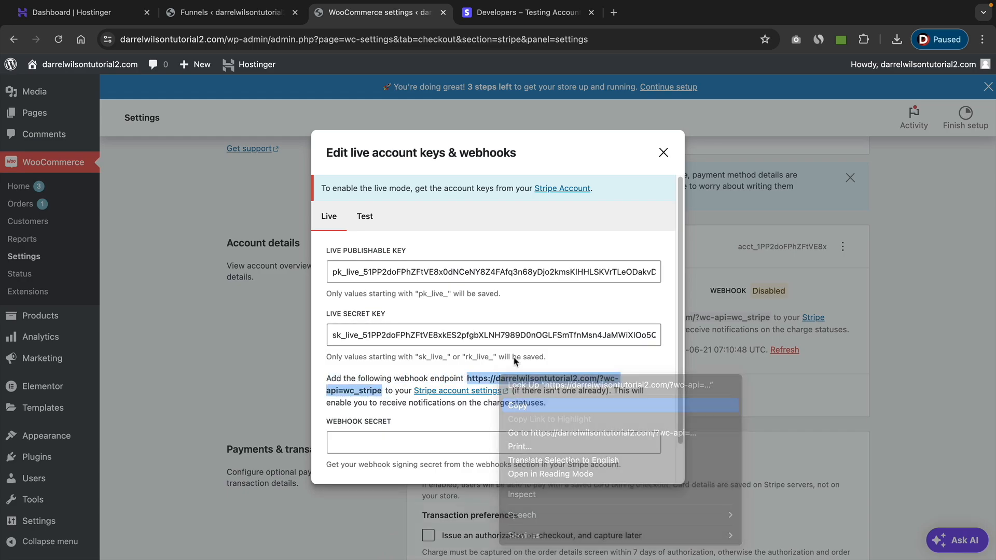
# Switch to the Stripe dashboard, dismiss the revealed key and start adding a new webhook endpoint.
pyautogui.click(517, 15)
pyautogui.click(604, 426)
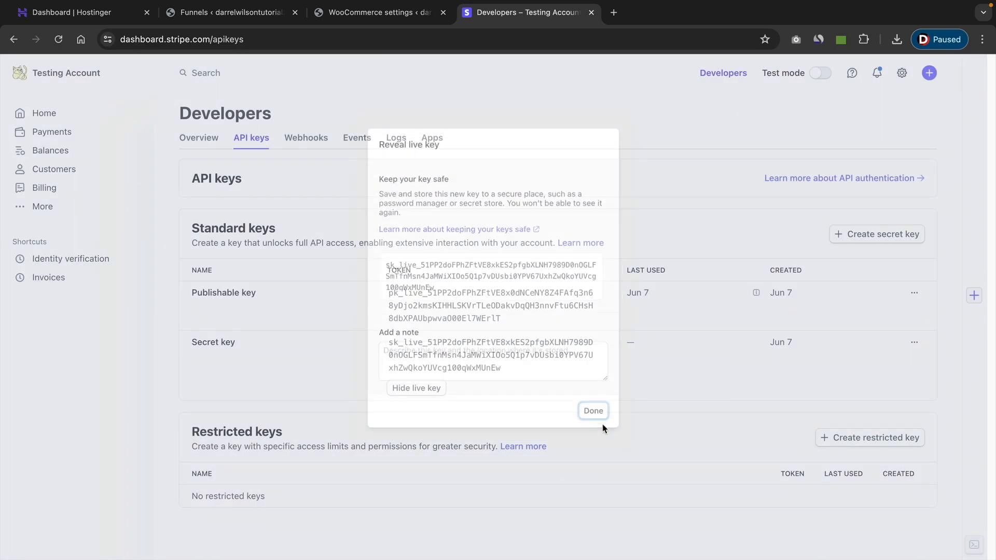
pyautogui.click(309, 143)
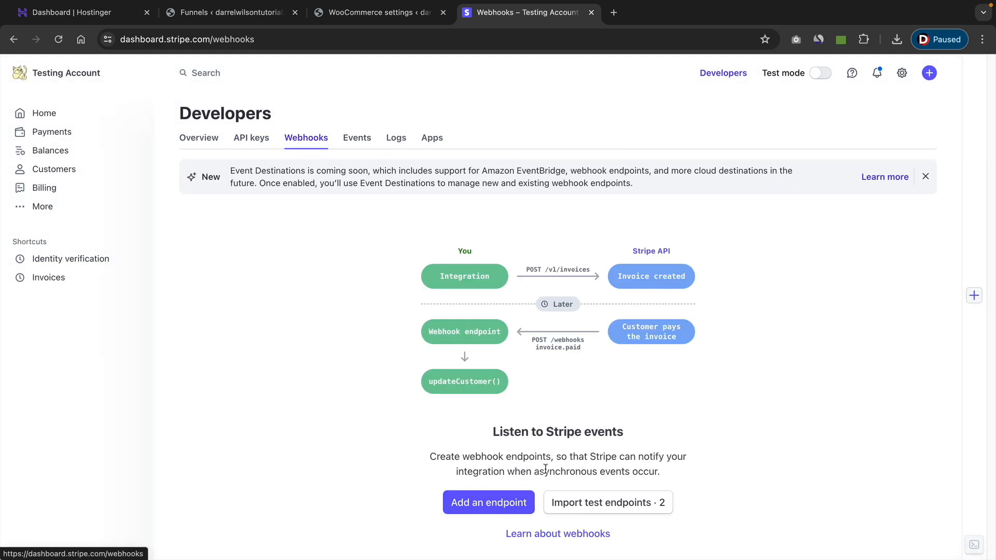
pyautogui.click(509, 504)
# Paste the copied endpoint URL and enter the description "this is for accepting payments on our sales funnel website".
pyautogui.click(78, 249)
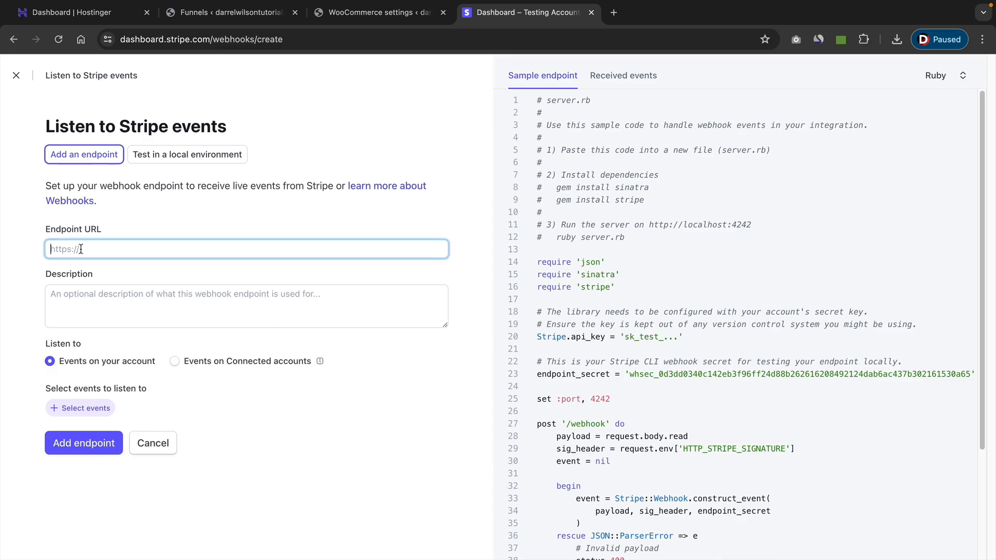
pyautogui.rightClick(76, 247)
pyautogui.click(95, 339)
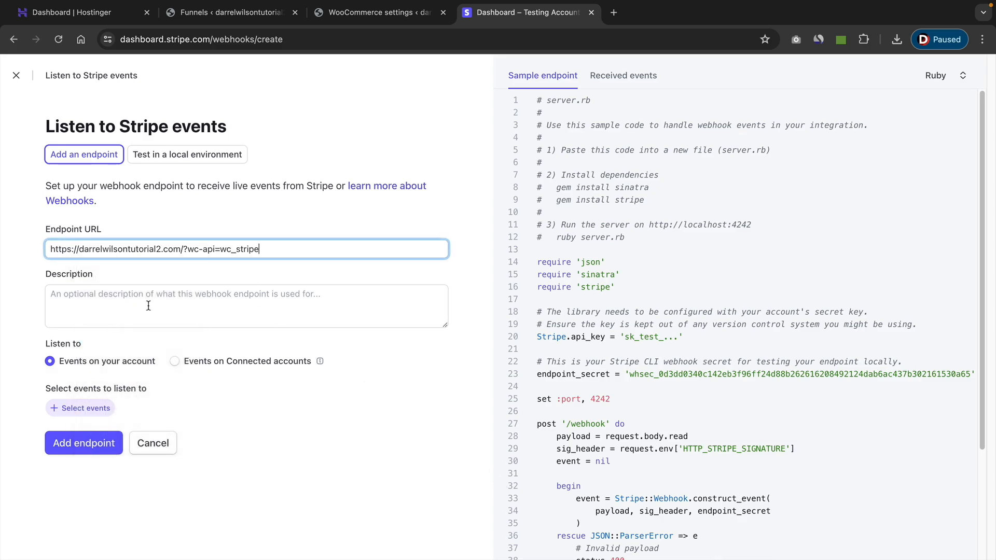
pyautogui.press('Tab')
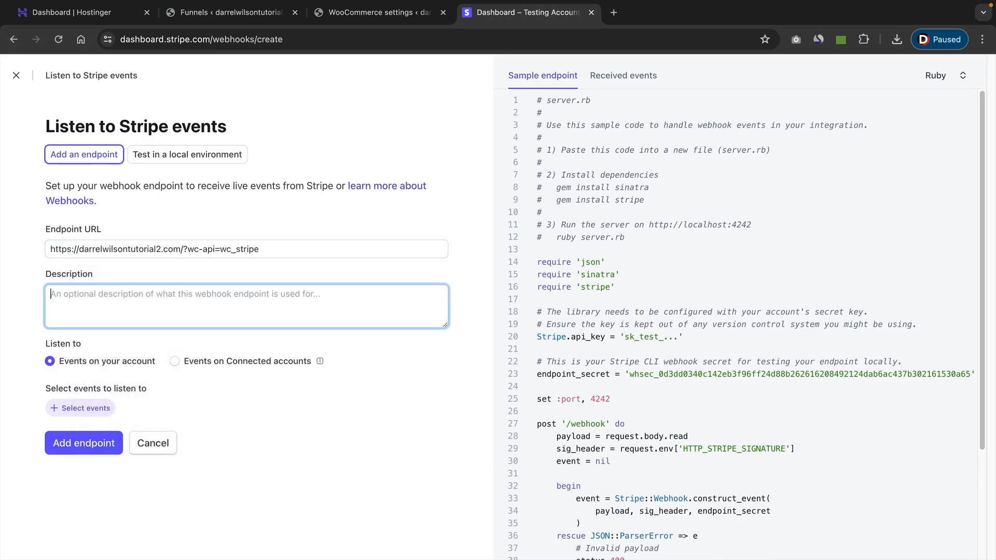
pyautogui.write('t')
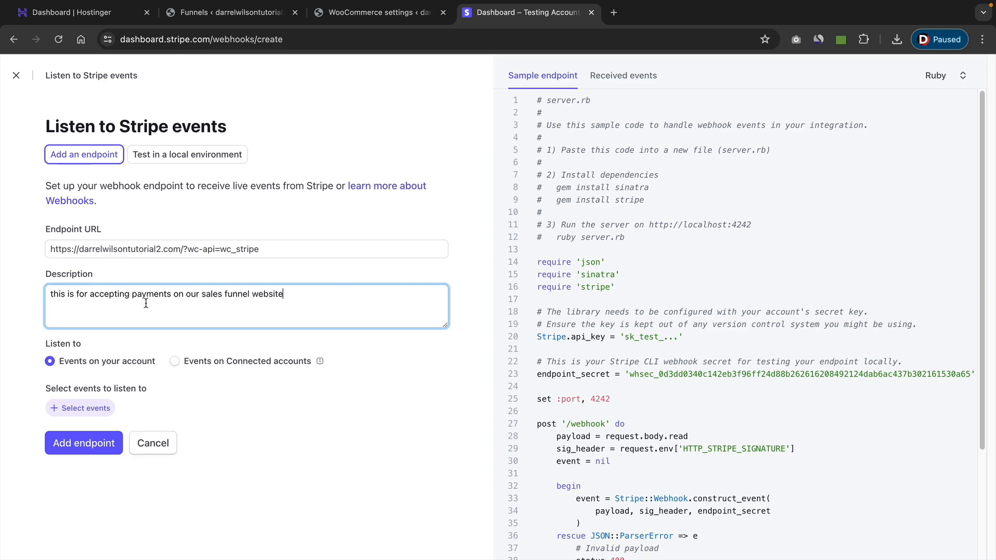
# Select all Charge events for the webhook to listen to and add the endpoint.
pyautogui.click(92, 409)
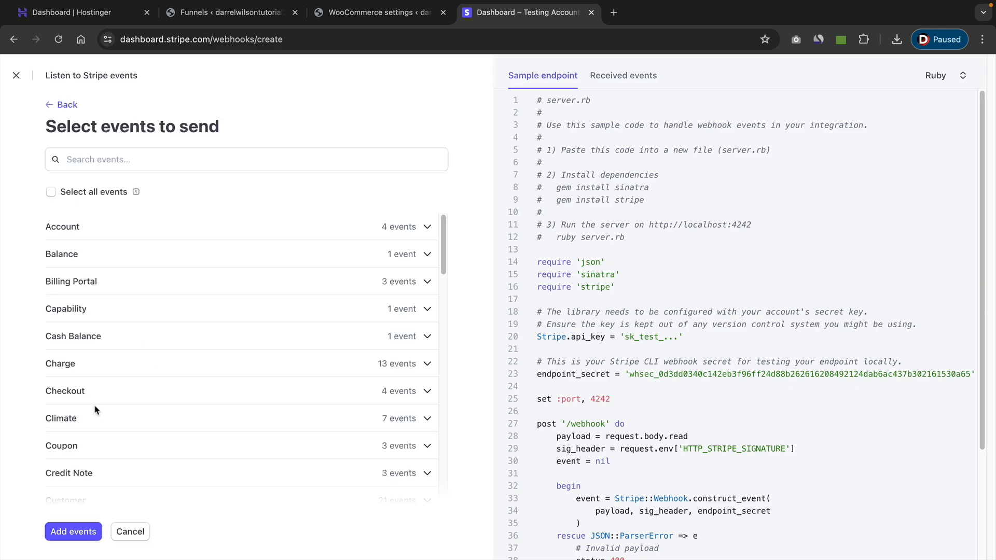
pyautogui.click(87, 368)
pyautogui.click(55, 387)
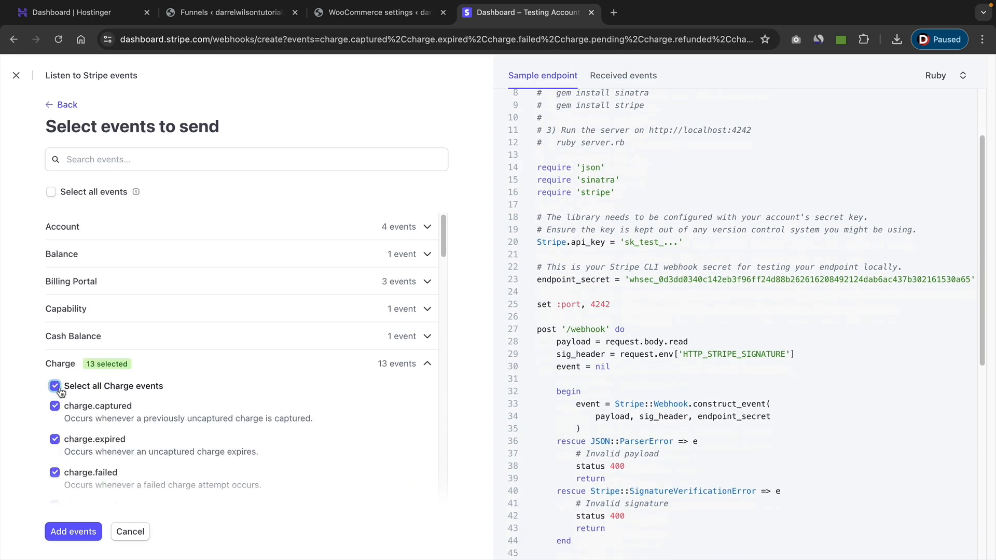
pyautogui.click(77, 532)
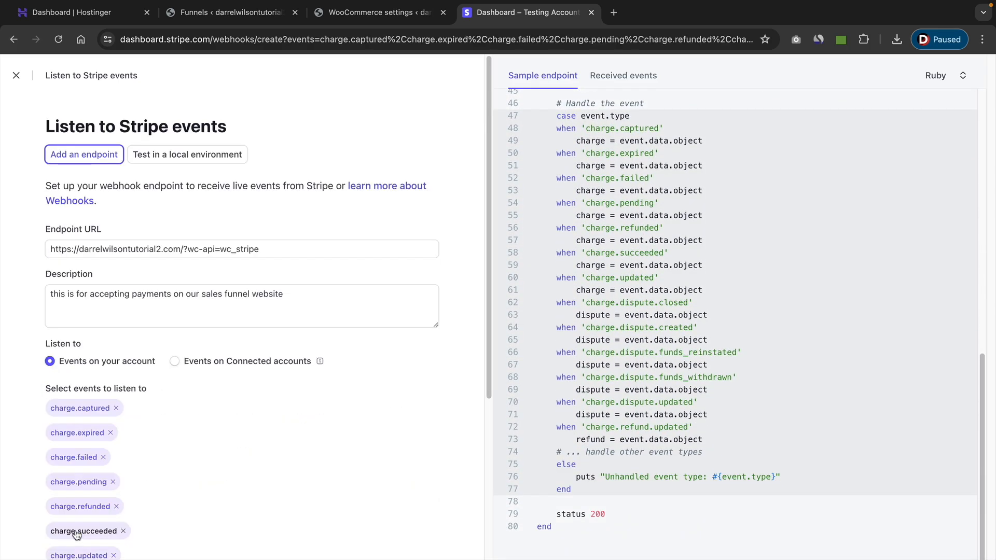
pyautogui.scroll(-5, 196, 469)
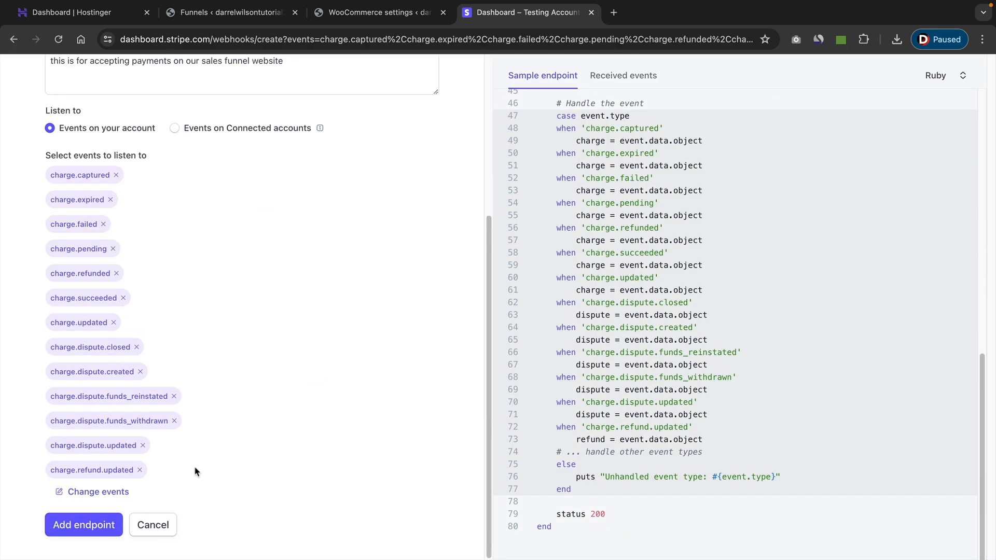
pyautogui.click(84, 530)
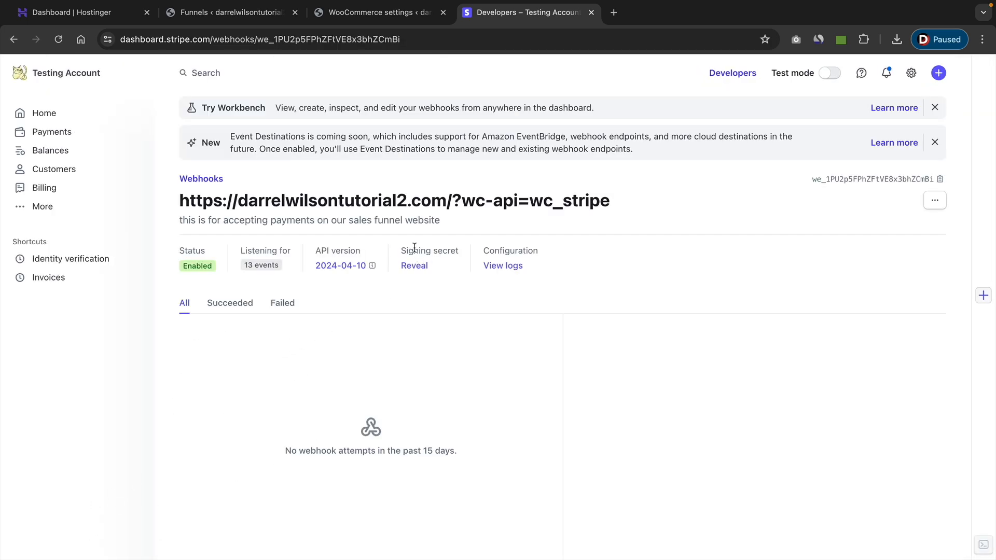
# Reveal the new webhook endpoint's signing secret and copy it.
pyautogui.moveTo(414, 249); pyautogui.dragTo(443, 251)
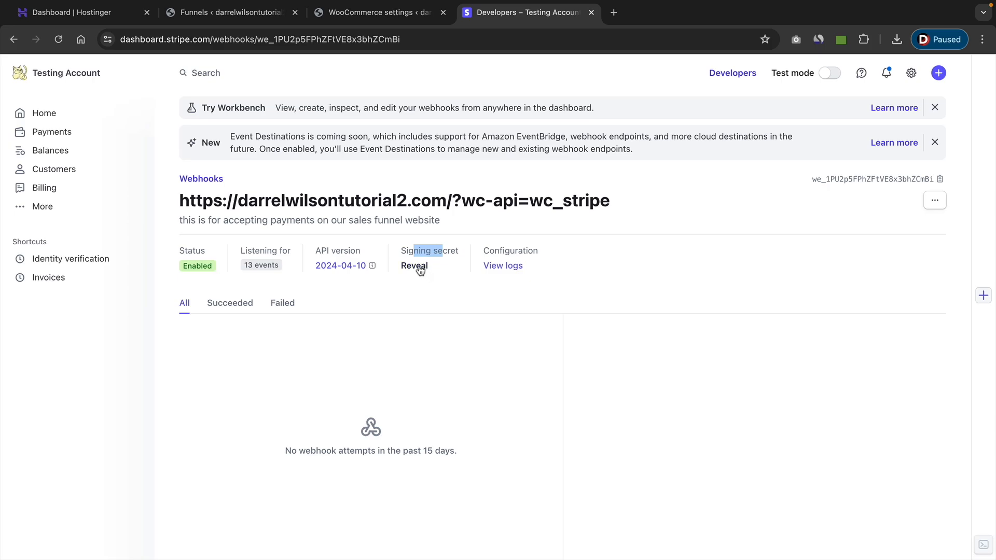
pyautogui.click(420, 270)
pyautogui.doubleClick(419, 266)
pyautogui.rightClick(419, 266)
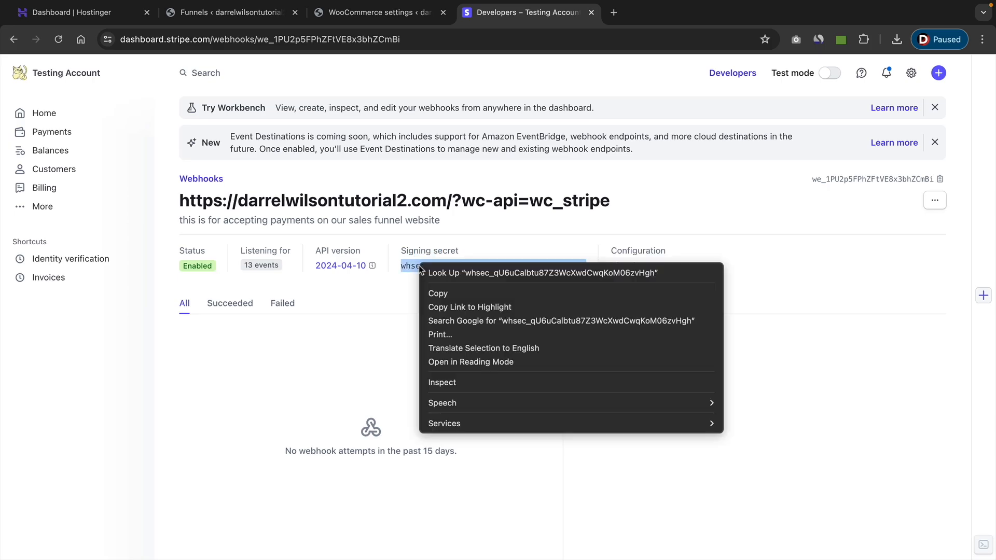
pyautogui.click(437, 295)
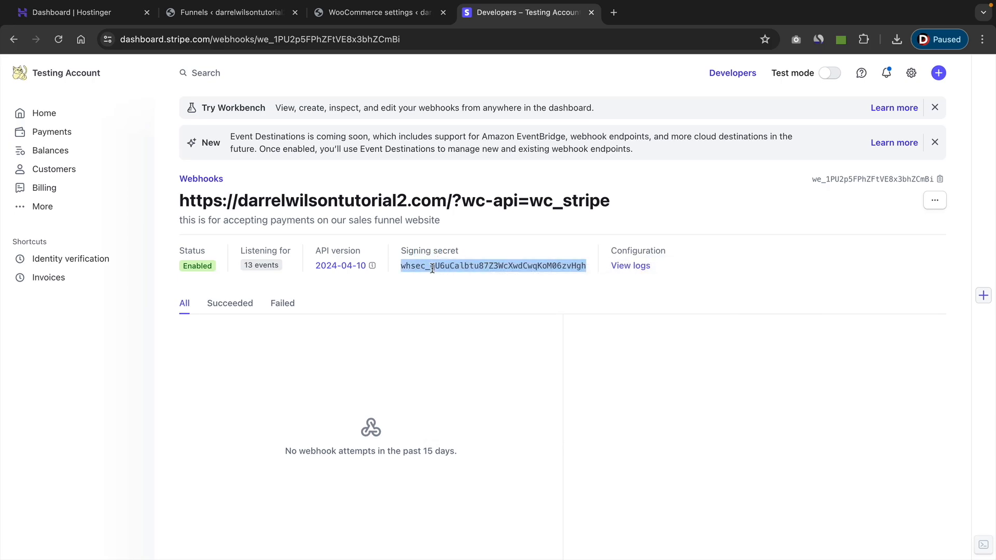
# Return to the WooCommerce Stripe settings and paste the signing secret as the webhook secret.
pyautogui.click(374, 13)
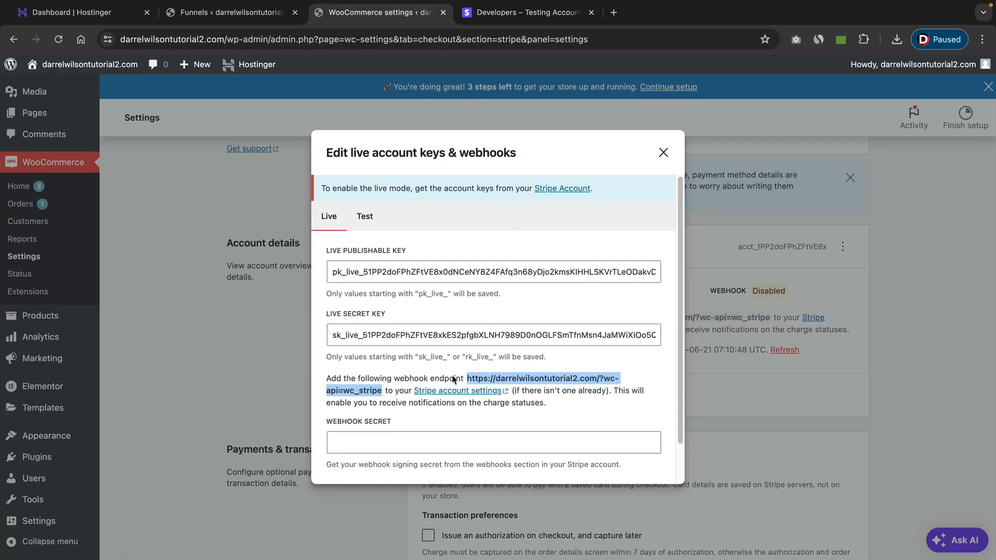
pyautogui.click(360, 440)
pyautogui.rightClick(360, 440)
pyautogui.click(378, 436)
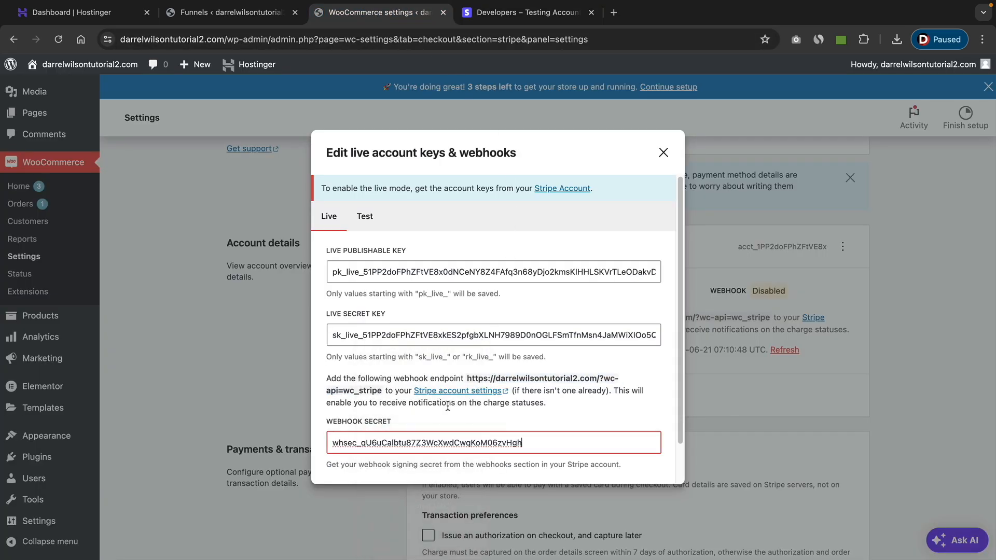
# Test the Stripe connection and save the live keys.
pyautogui.scroll(-2, 449, 405)
pyautogui.click(363, 463)
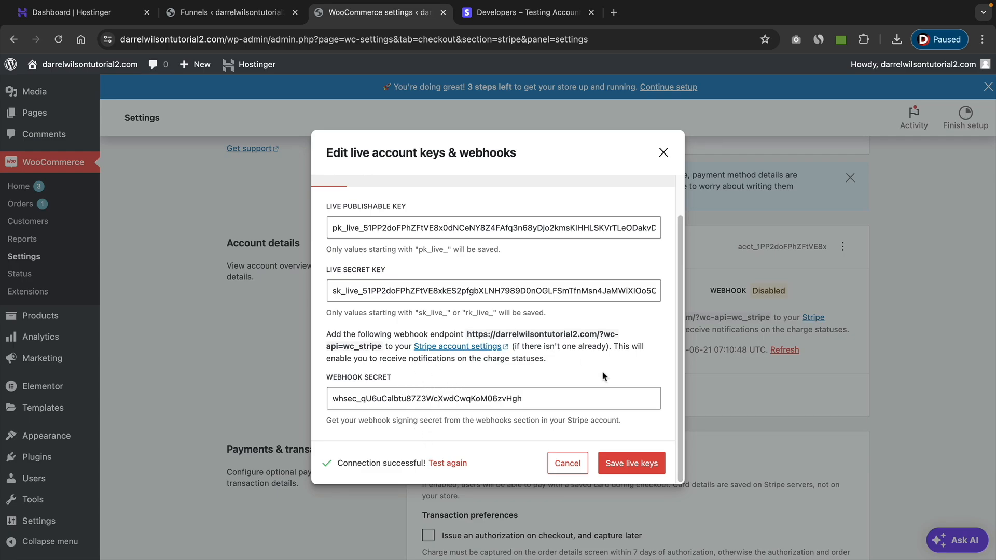
pyautogui.click(638, 464)
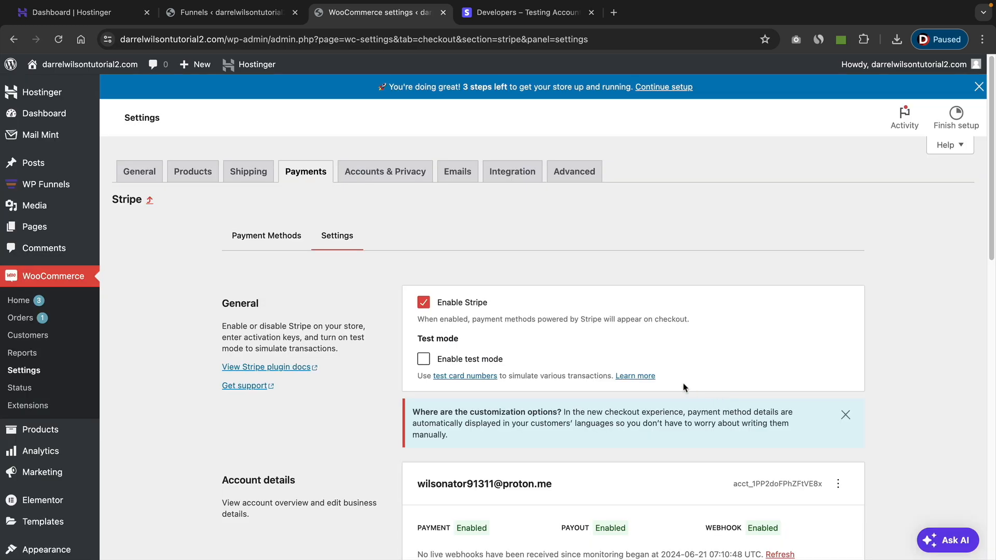
# Check the payment, payout and webhook statuses in the Stripe account details.
pyautogui.scroll(-3, 647, 352)
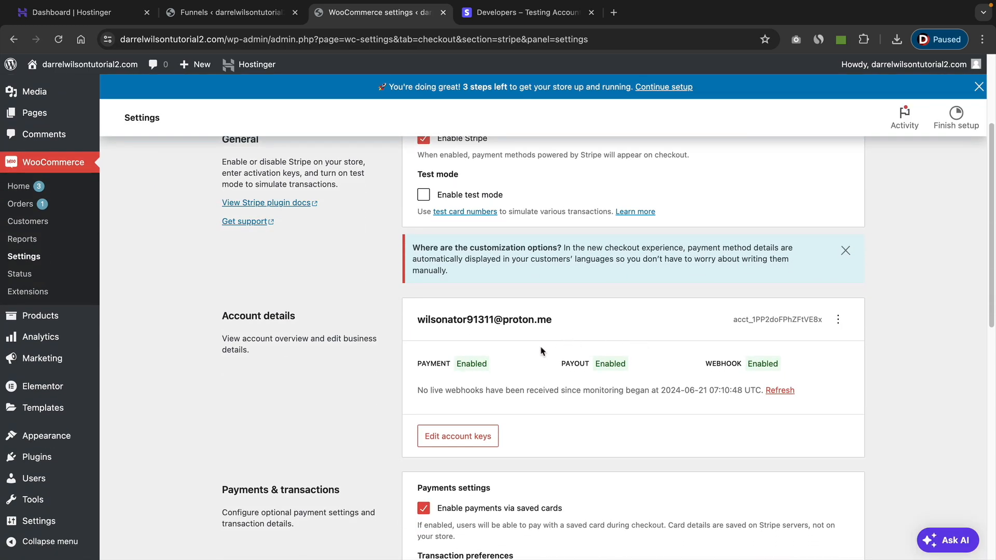
pyautogui.moveTo(426, 363); pyautogui.dragTo(435, 363)
pyautogui.moveTo(564, 363); pyautogui.dragTo(581, 363)
pyautogui.moveTo(705, 364); pyautogui.dragTo(731, 366)
pyautogui.click(391, 358)
pyautogui.scroll(1, 391, 358)
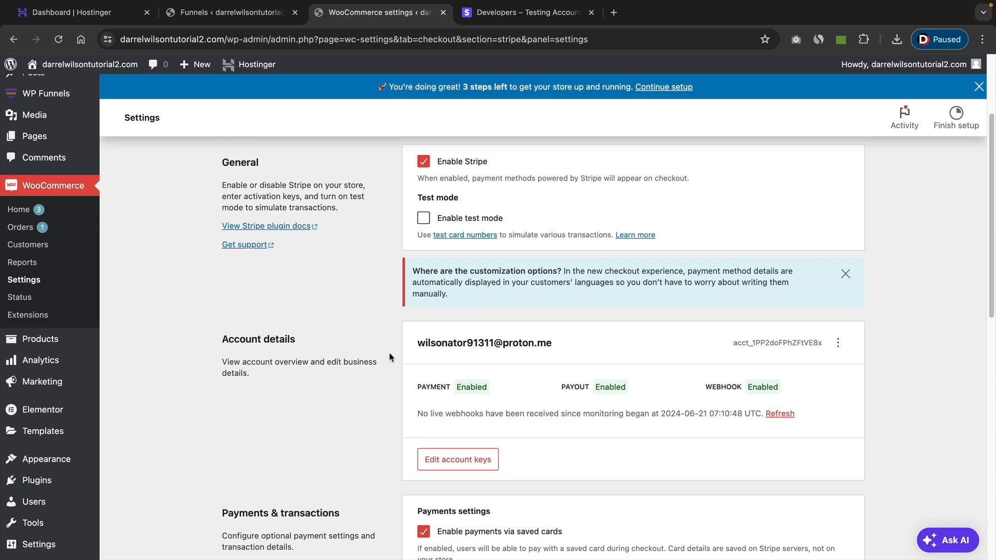
# Open the list of all WooCommerce products to review their prices.
pyautogui.moveTo(62, 340)
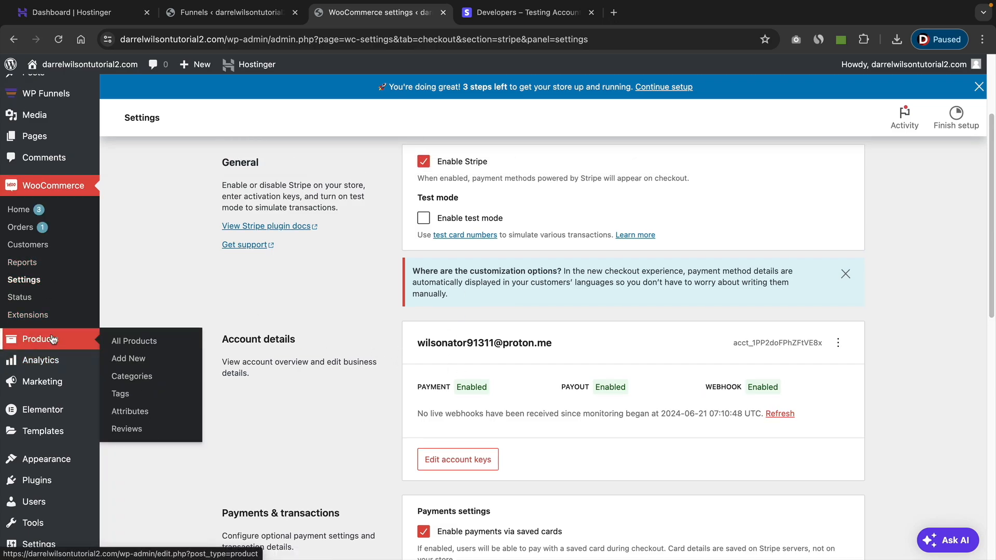
pyautogui.click(134, 343)
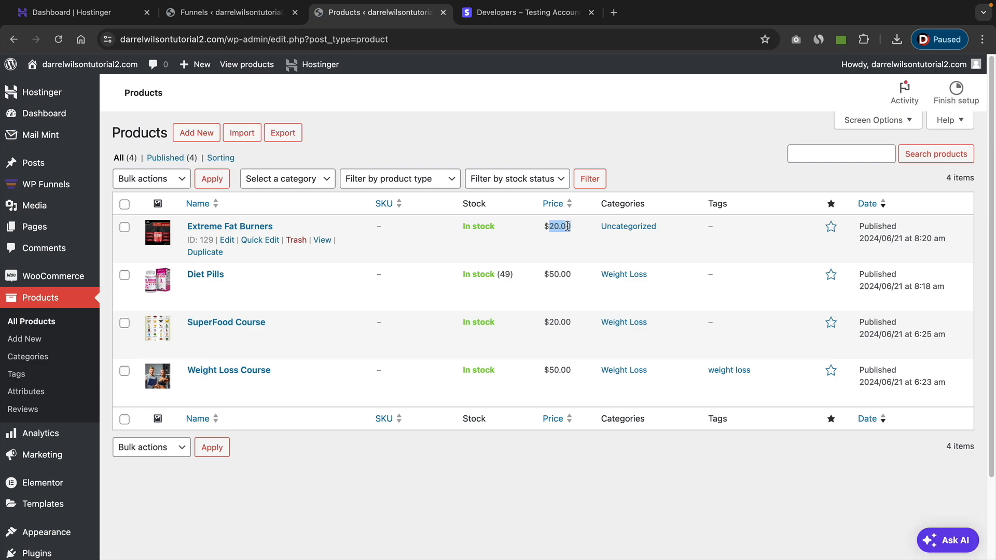
# Switch to the Mail Mint dashboard to view its contacts, campaigns, automations and forms overview.
pyautogui.moveTo(83, 277)
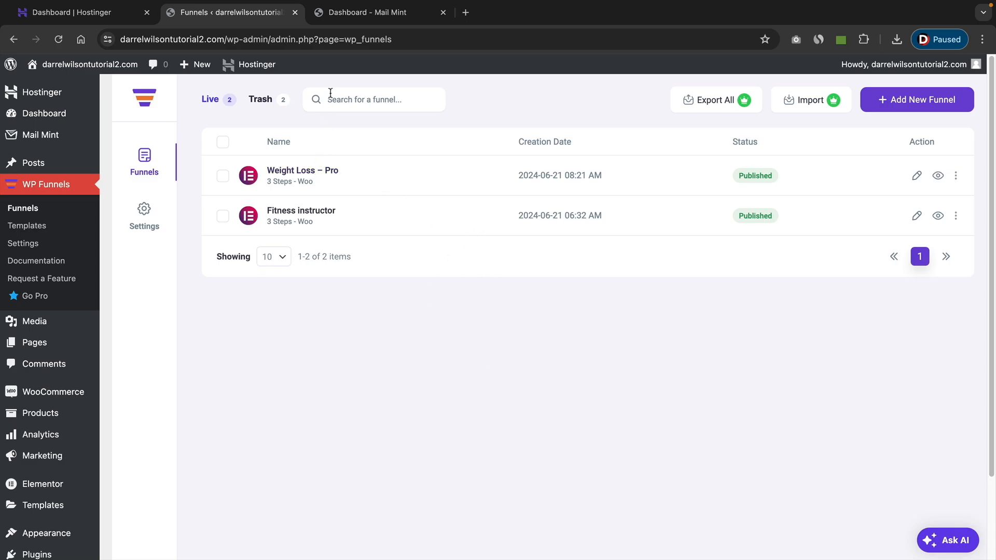
pyautogui.click(344, 17)
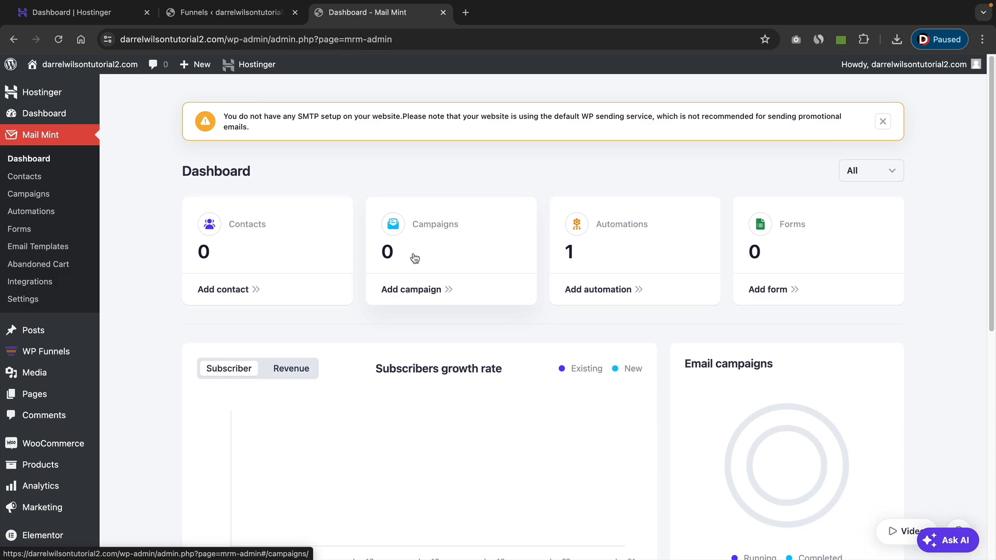
# Create a Mail Mint contact list named Funnel List with the description "For MArketing Purposes".
pyautogui.click(39, 180)
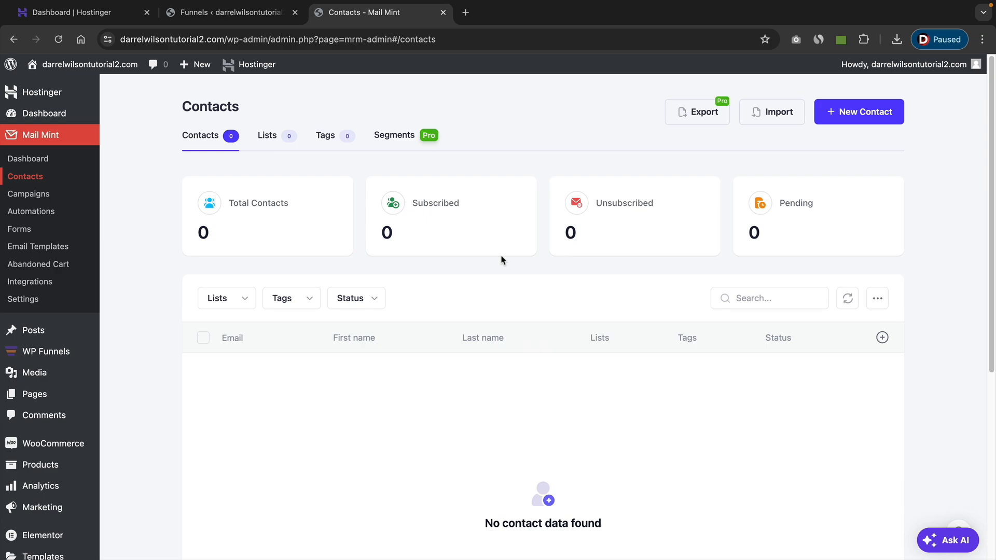
pyautogui.click(266, 136)
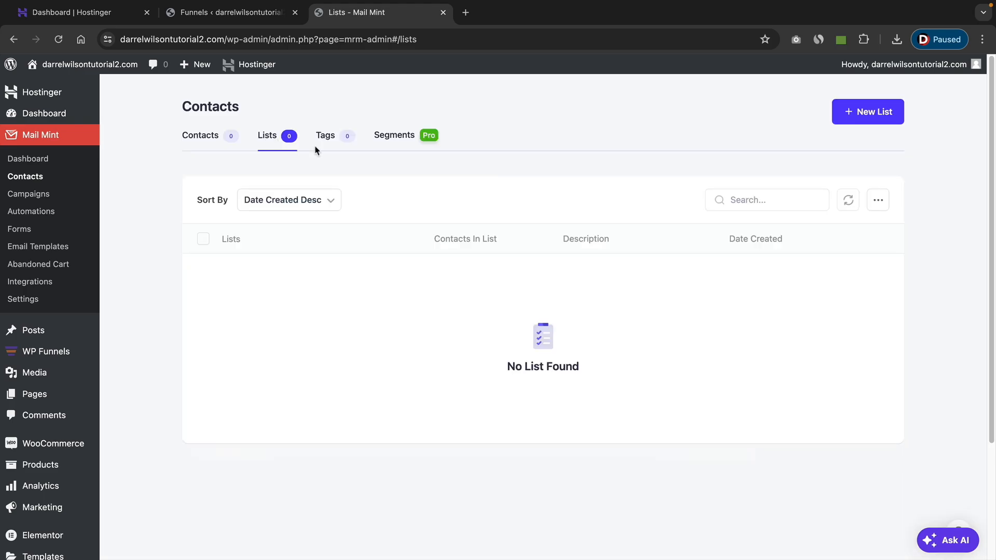
pyautogui.click(861, 112)
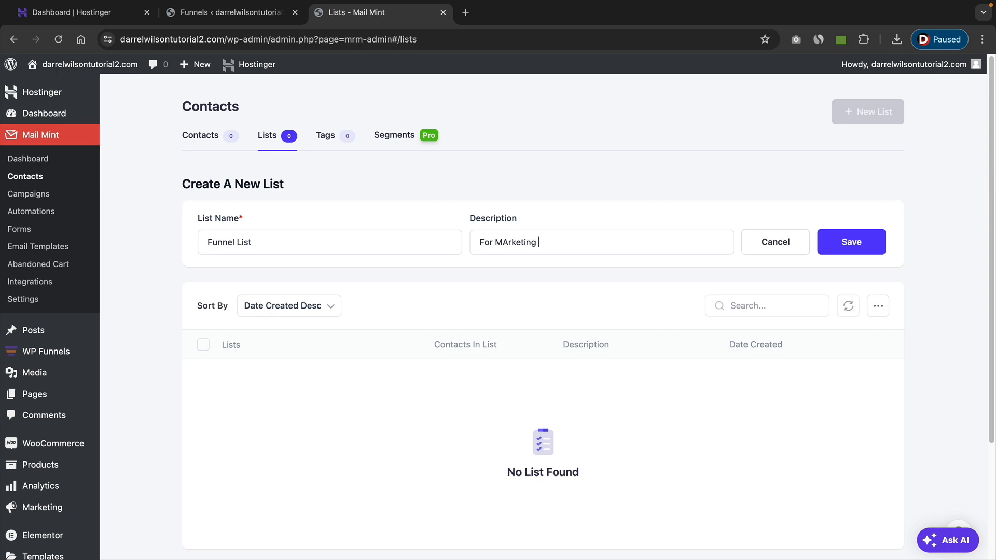
pyautogui.write('rposes')
pyautogui.click(844, 239)
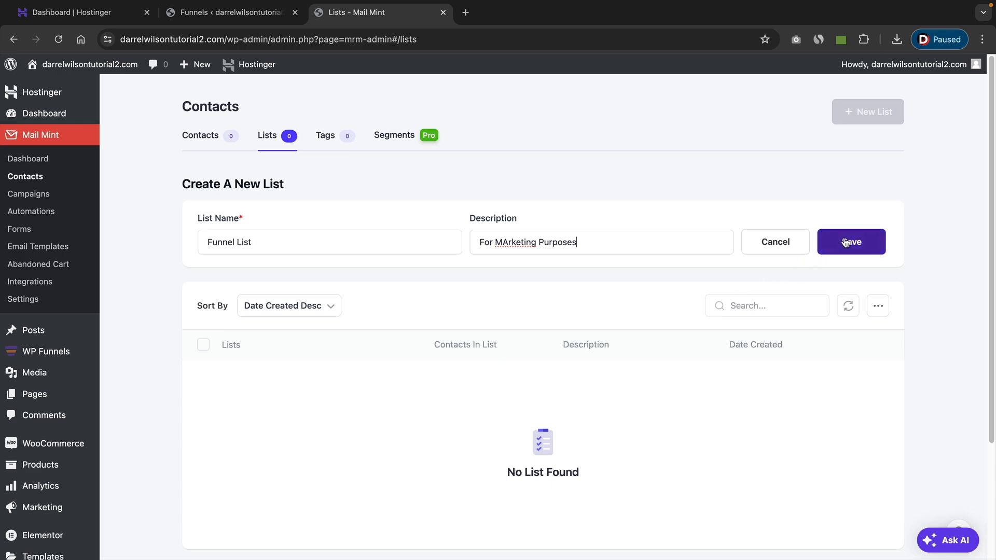
# Create a Mail Mint contact tag named Subs.
pyautogui.click(326, 138)
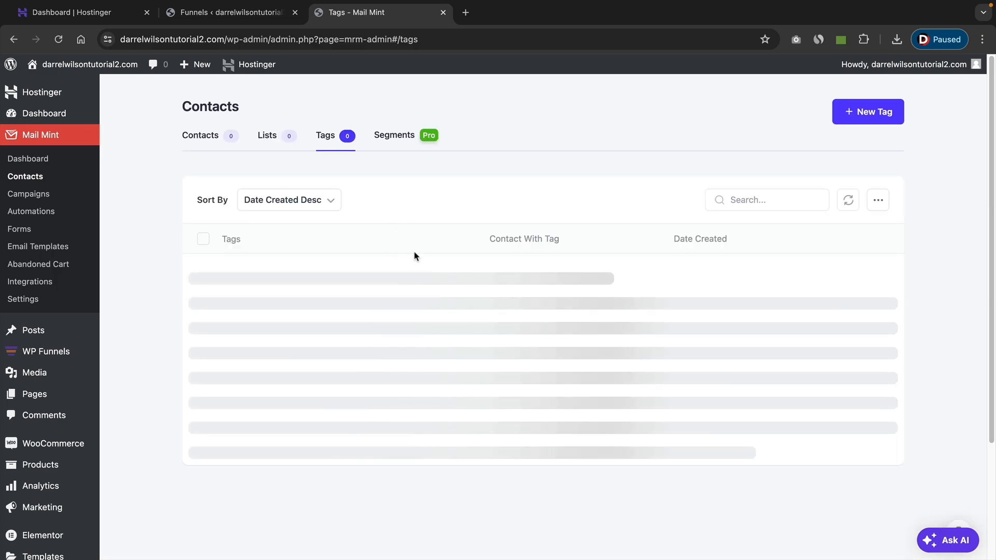
pyautogui.click(875, 113)
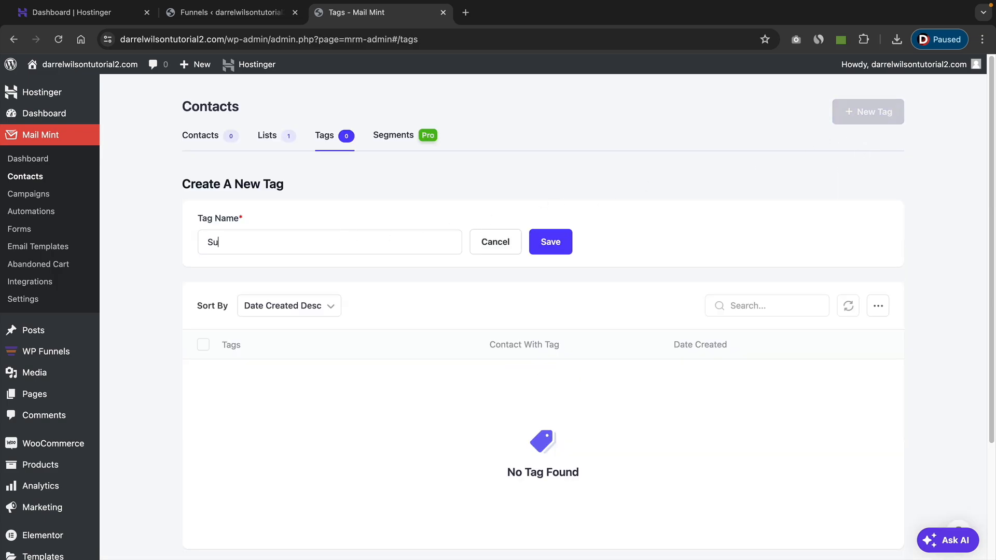
pyautogui.click(556, 244)
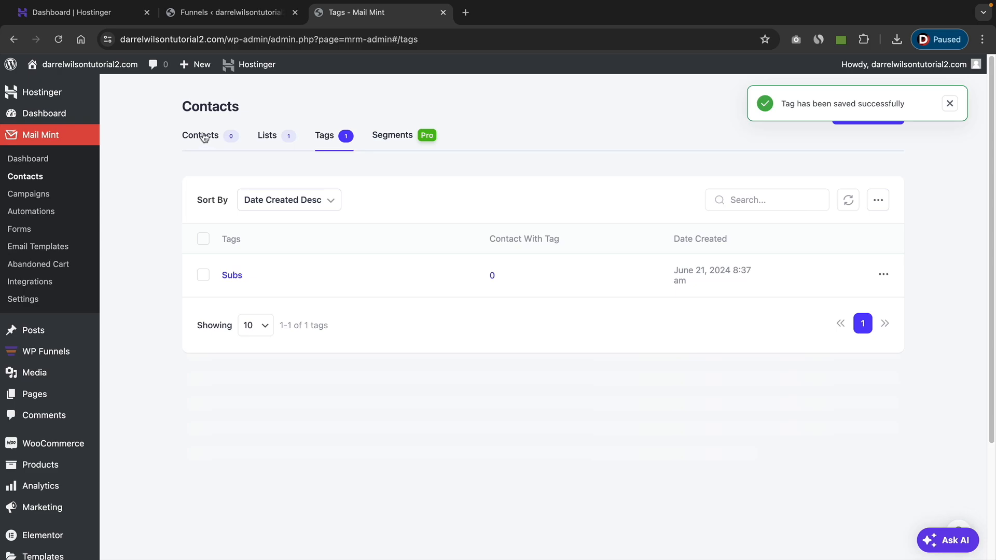
# Start a new Mail Mint contact and enter the contact's email, first name and last name.
pyautogui.click(204, 137)
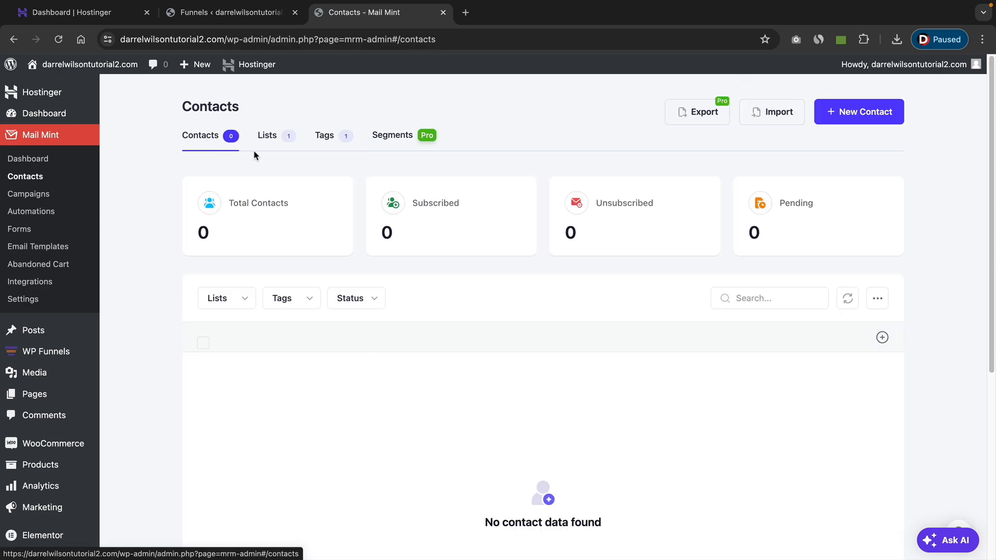
pyautogui.click(846, 122)
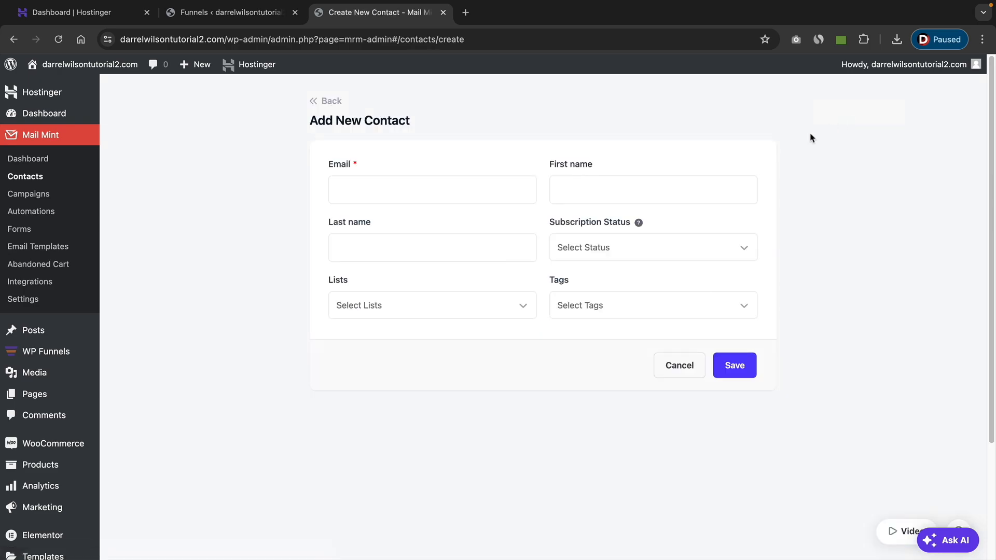
pyautogui.click(486, 187)
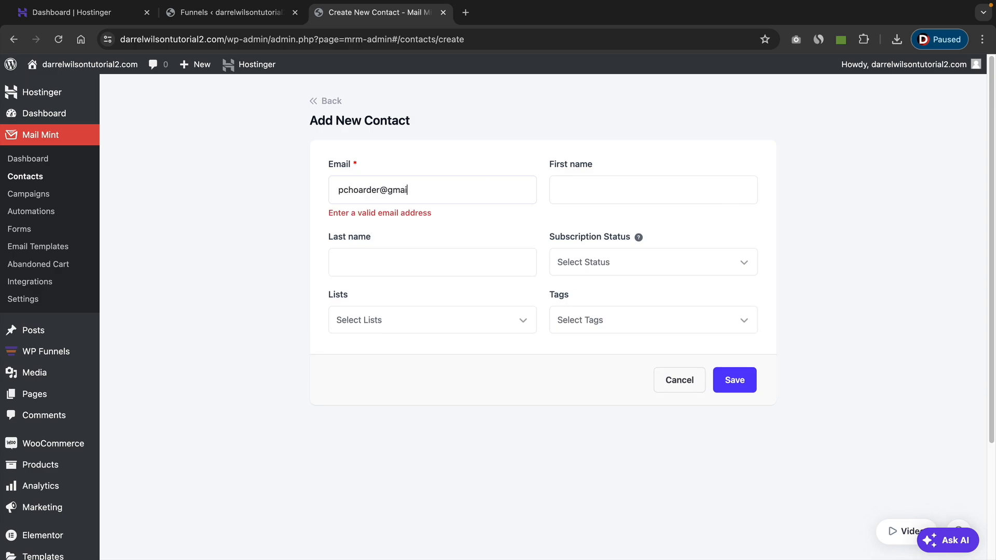
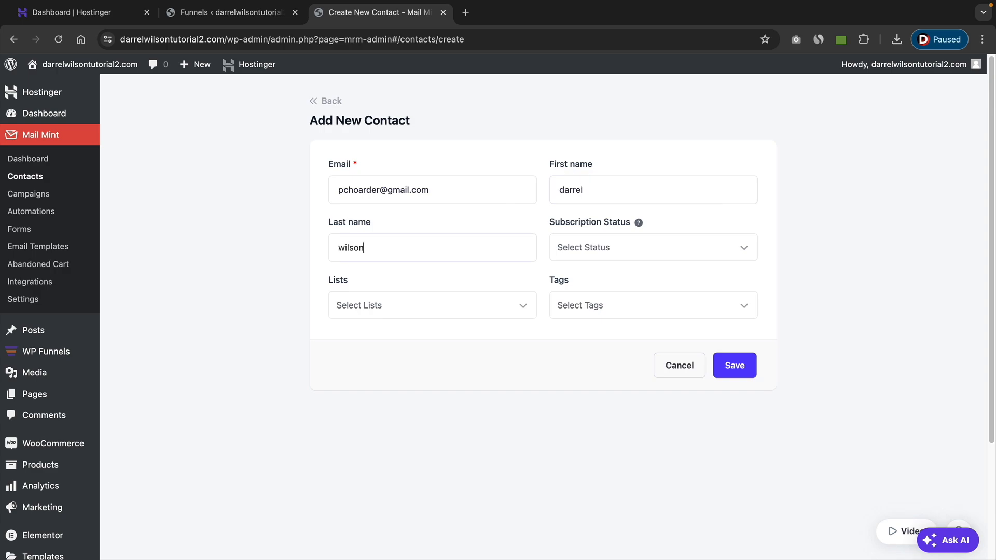
# Set the contact's status to Subscribed, assign the Funnel List and the Subs tag, and save the contact.
pyautogui.click(612, 258)
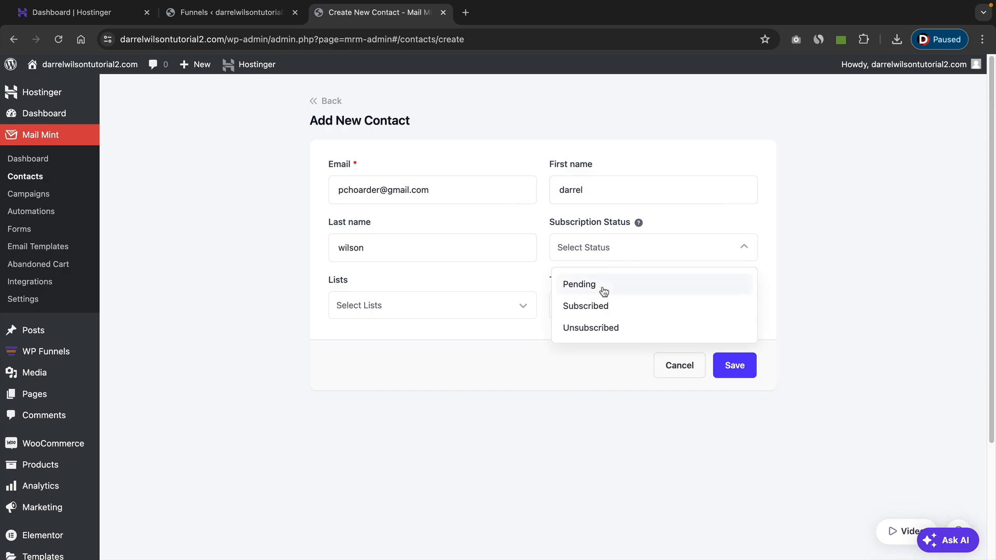
pyautogui.click(602, 307)
pyautogui.click(493, 311)
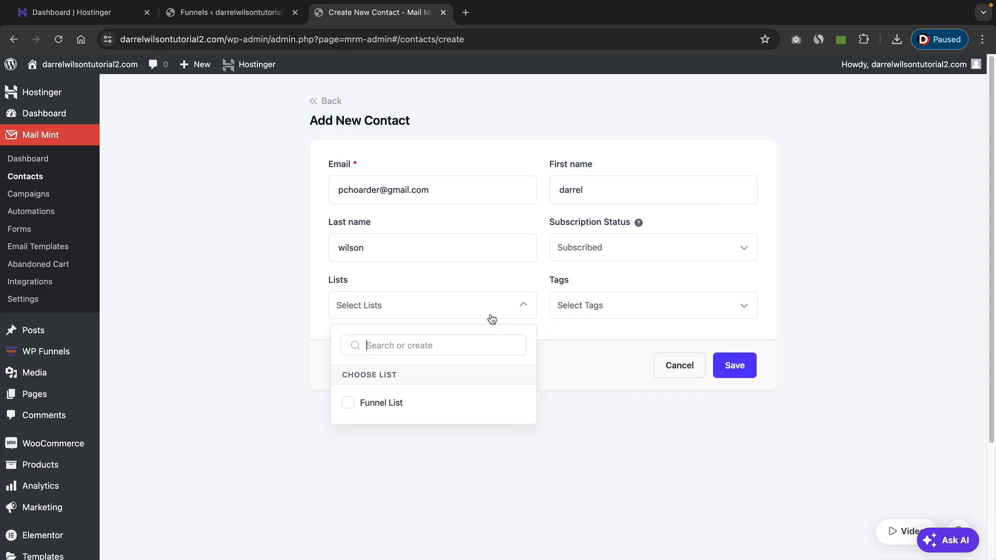
pyautogui.click(397, 408)
pyautogui.click(596, 314)
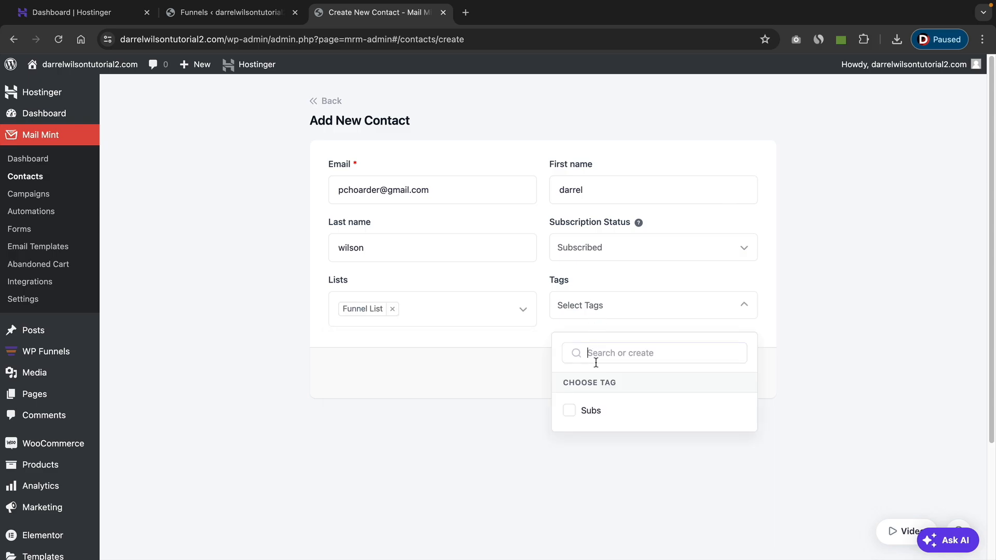
pyautogui.click(595, 412)
pyautogui.click(655, 450)
pyautogui.click(737, 373)
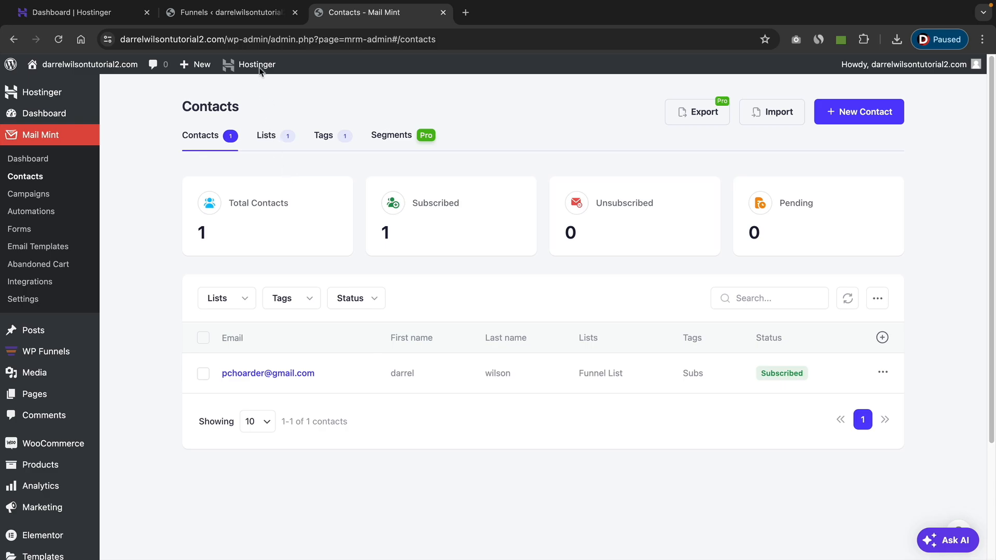
# Add a new funnel in WPFunnels by reviewing the steps of the Business Coach Pro Elementor template and importing it.
pyautogui.click(235, 16)
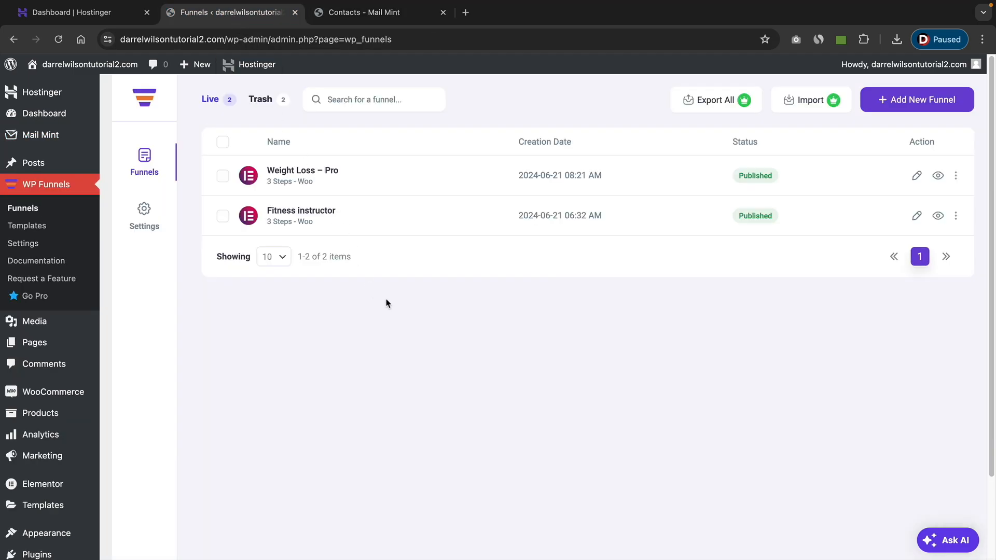
pyautogui.click(905, 100)
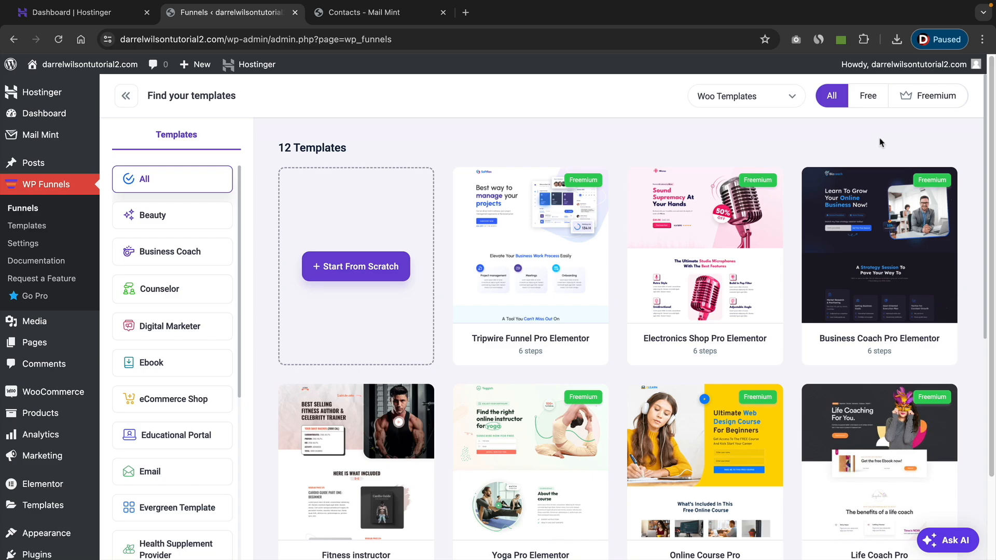
pyautogui.moveTo(851, 308)
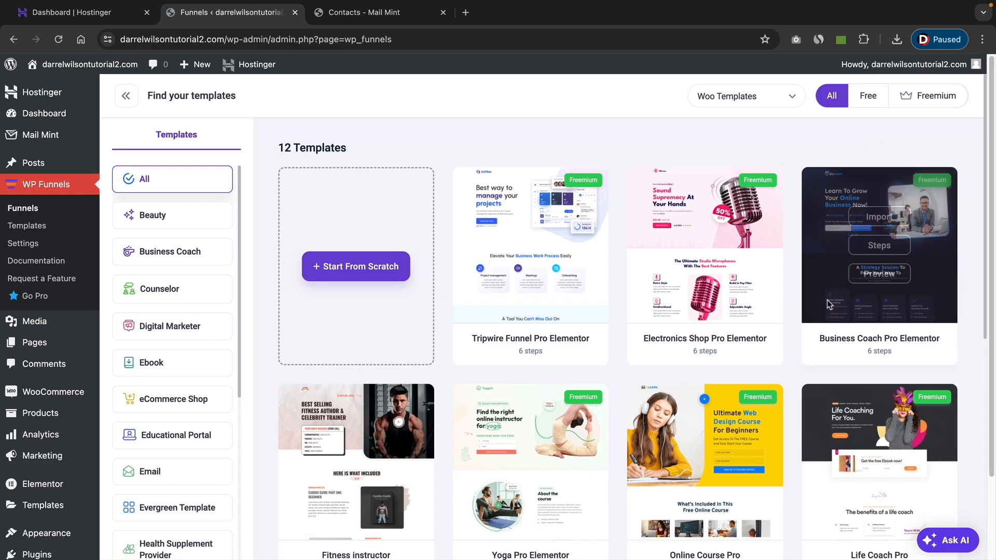
pyautogui.click(882, 245)
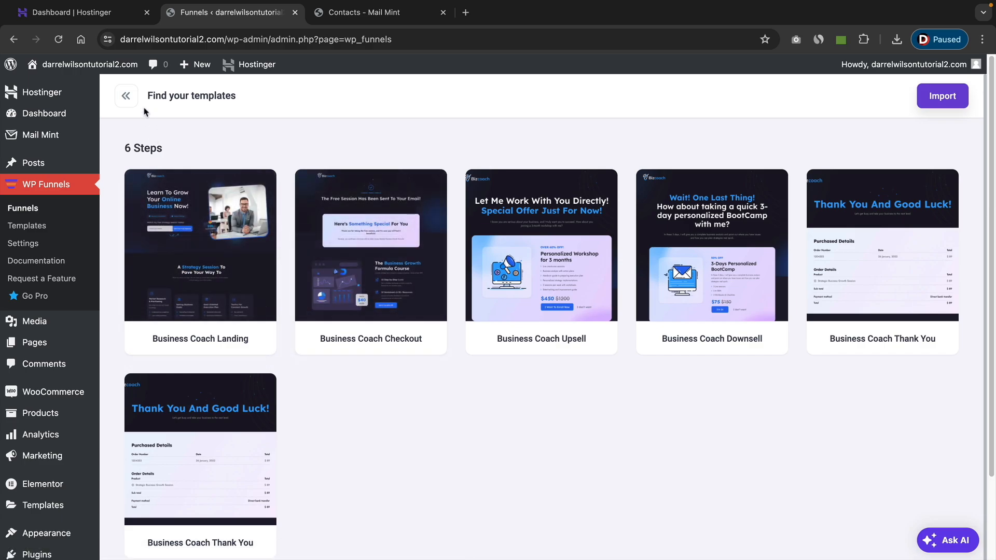
pyautogui.click(127, 96)
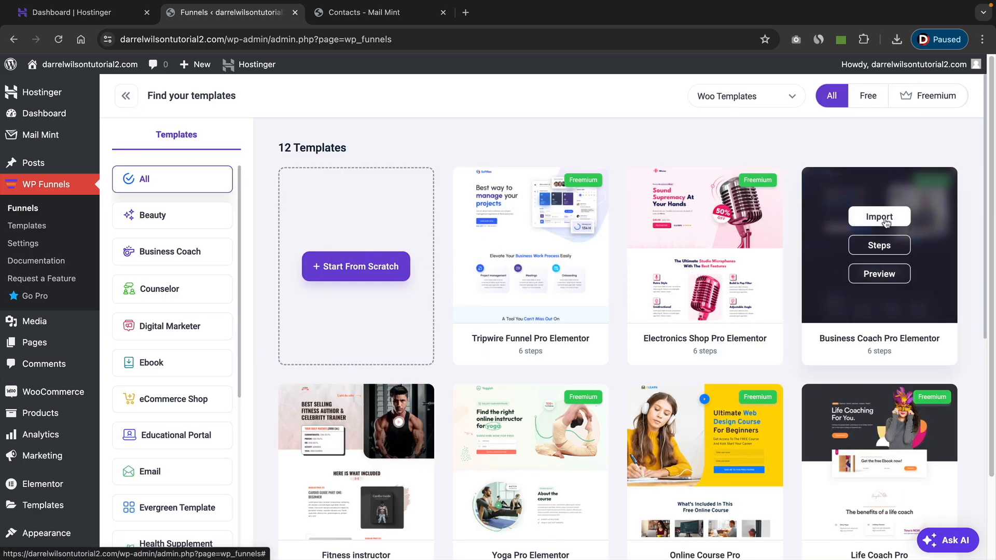
pyautogui.click(882, 217)
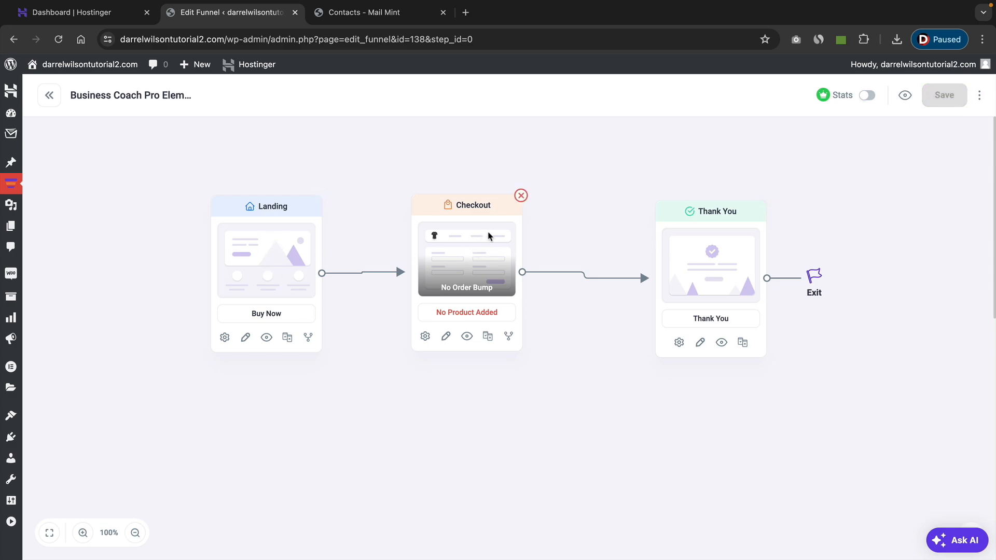
# Delete the Checkout step, connecting its follow-up to the previous step, and move the Thank You and Landing steps closer together.
pyautogui.click(521, 197)
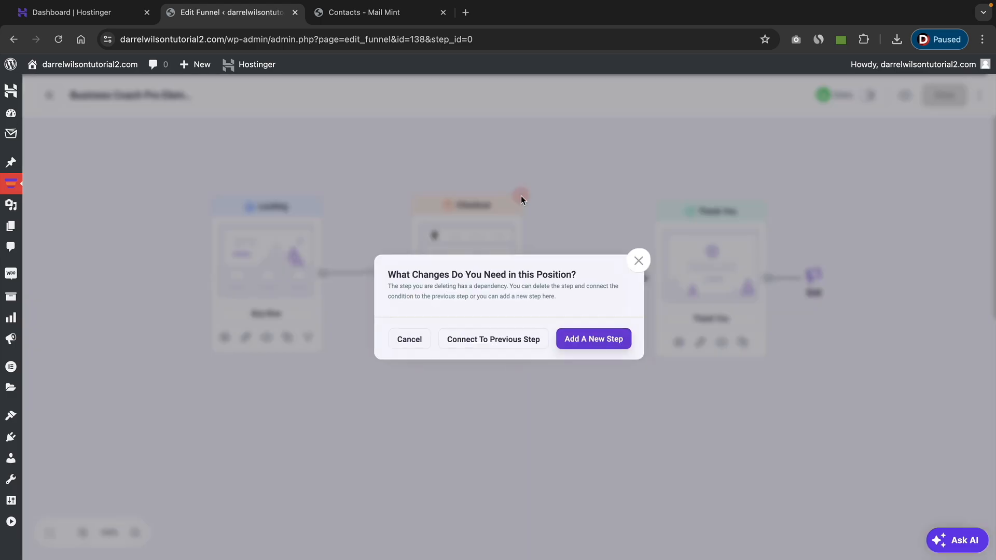
pyautogui.click(497, 351)
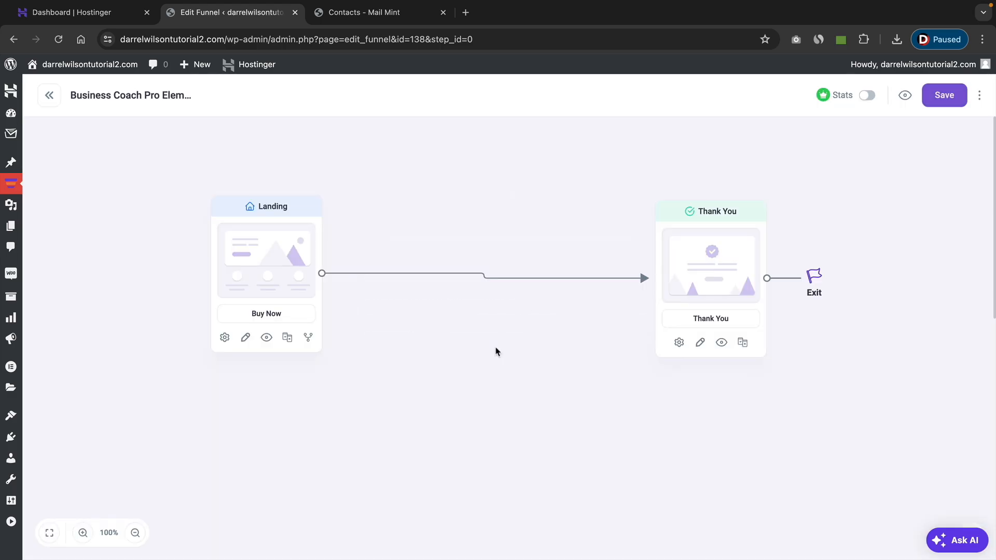
pyautogui.moveTo(573, 256); pyautogui.dragTo(499, 254)
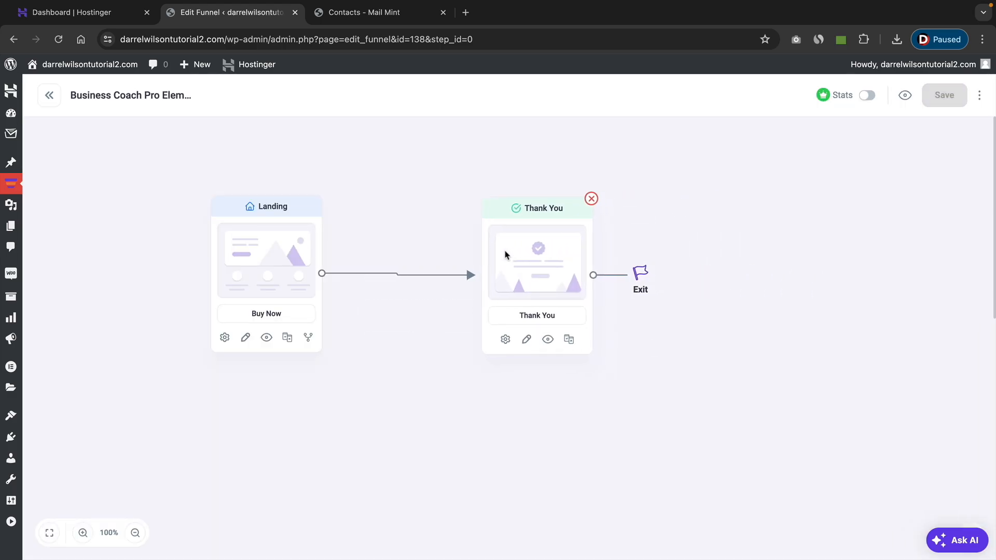
pyautogui.moveTo(264, 263); pyautogui.dragTo(285, 270)
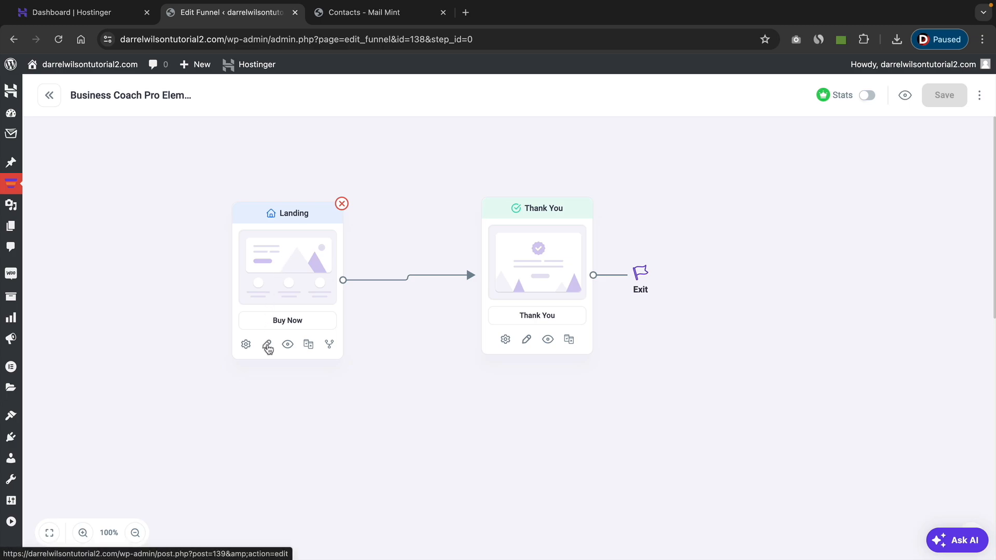
# Open the funnel's landing page in Elementor and examine its opt-in form and the sections below it.
pyautogui.click(267, 346)
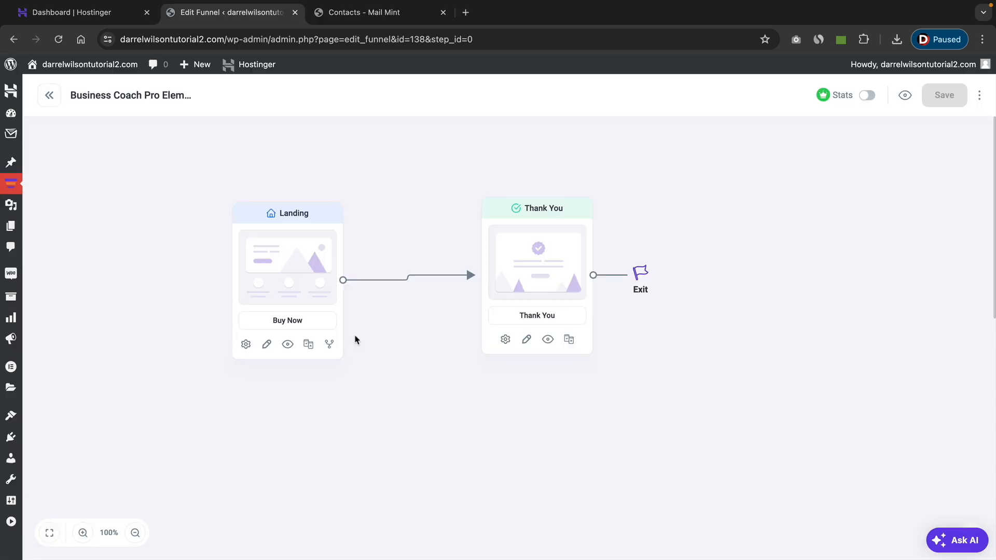
pyautogui.click(288, 345)
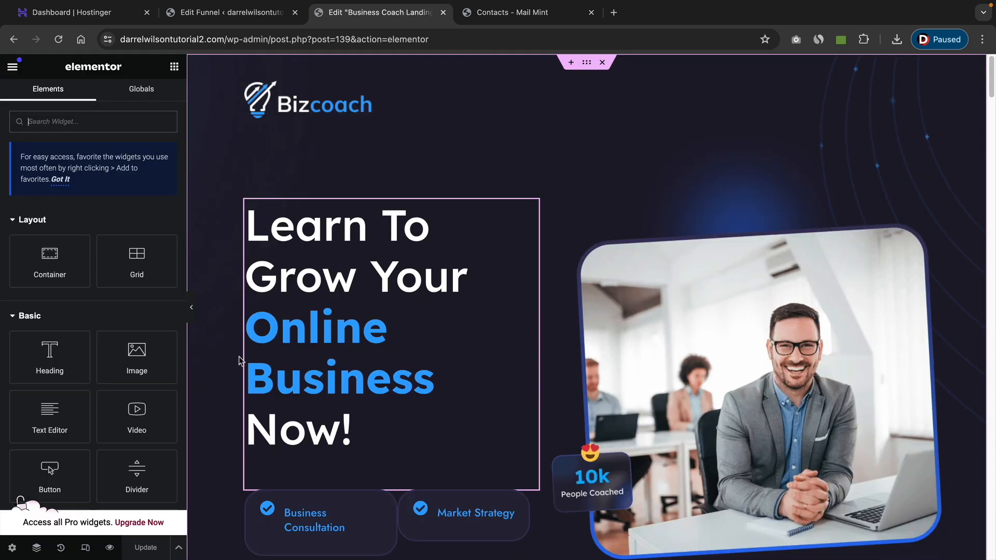
pyautogui.scroll(-2, 351, 278)
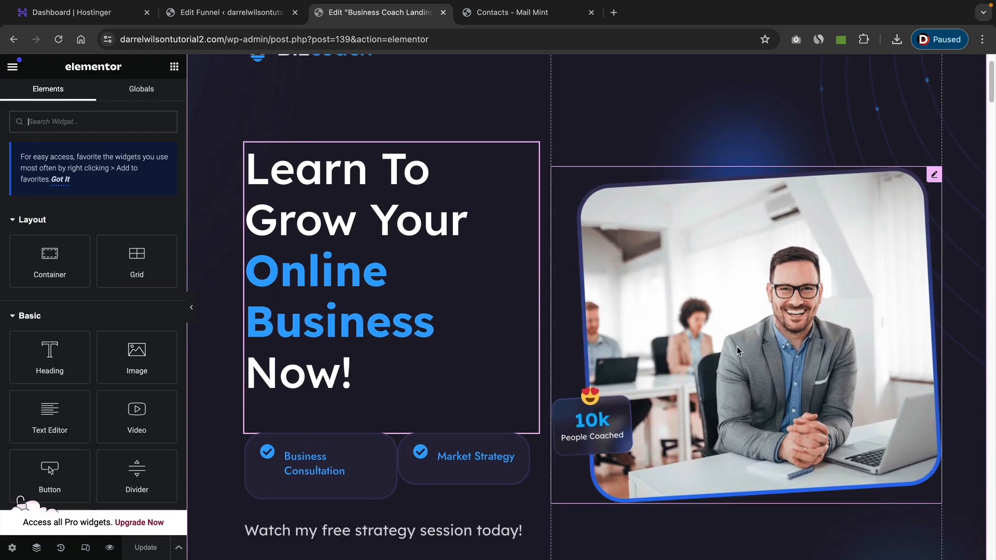
pyautogui.scroll(-5, 739, 351)
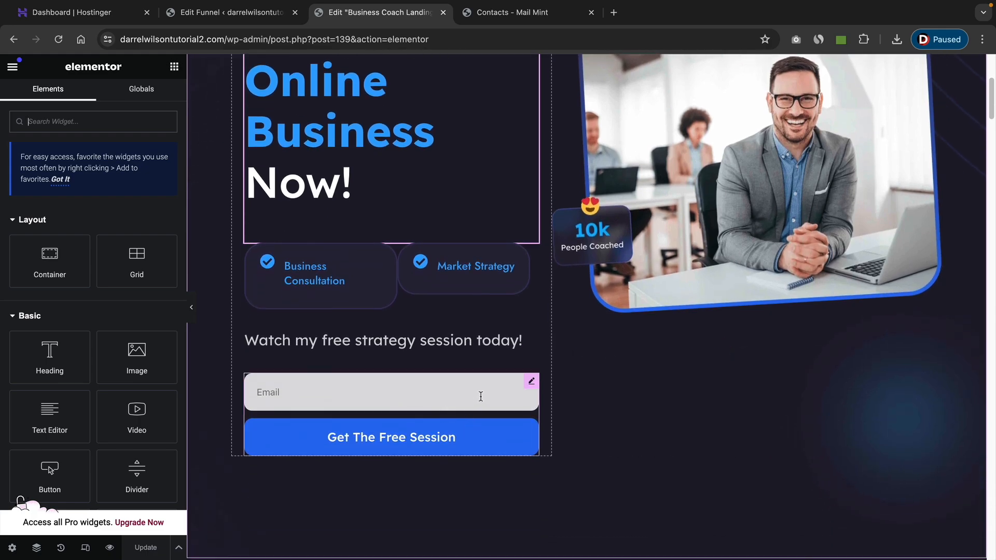
pyautogui.scroll(4, 627, 326)
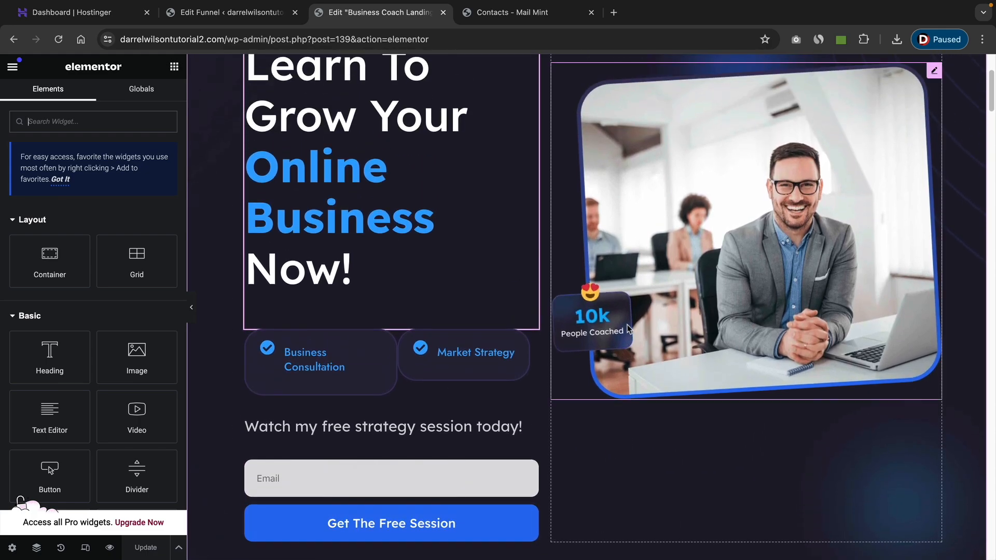
pyautogui.scroll(-10, 627, 326)
pyautogui.scroll(-4, 627, 326)
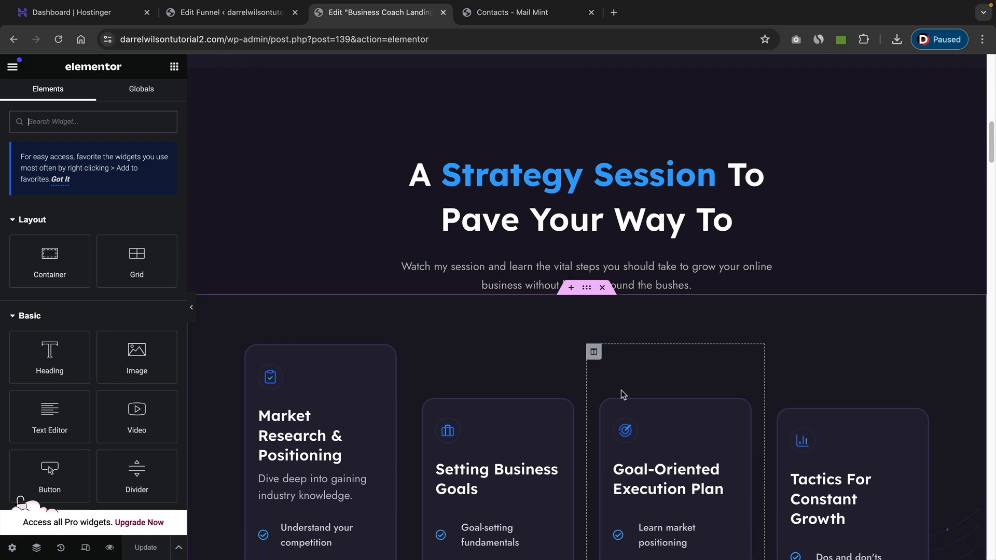
pyautogui.scroll(5, 625, 389)
pyautogui.scroll(4, 626, 384)
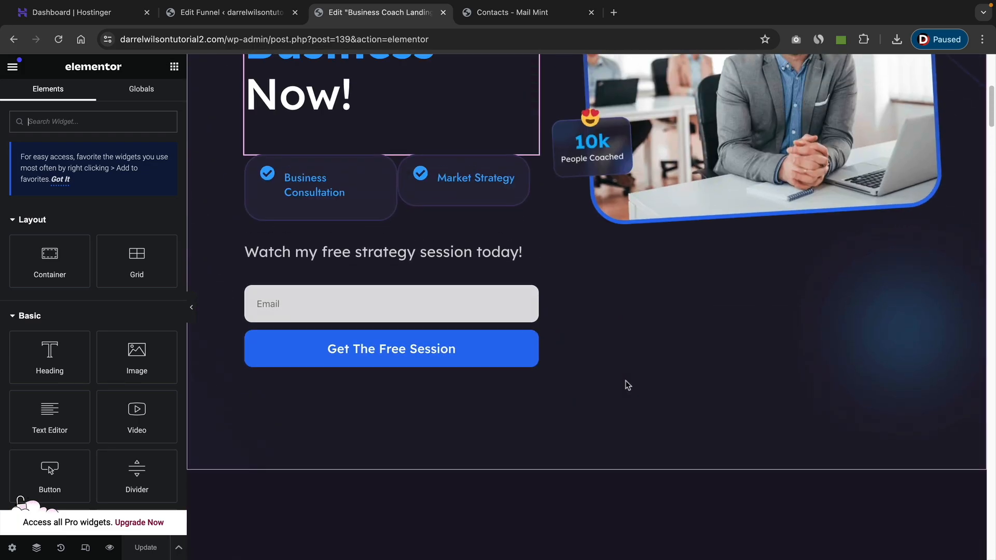
pyautogui.scroll(-4, 626, 385)
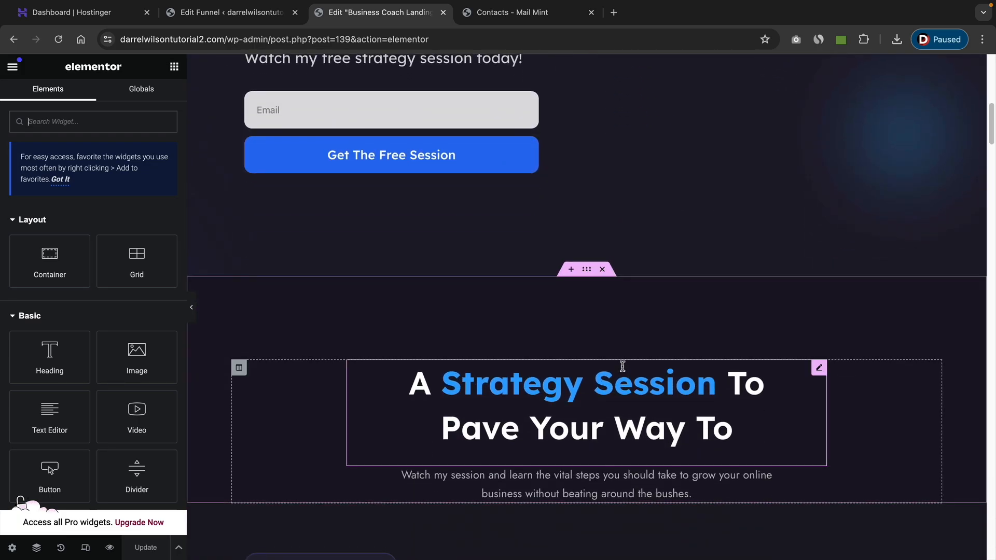
# Move the email opt-in form from the hero section to directly below the "A Strategy Session To Pave Your Way To" heading.
pyautogui.scroll(1, 620, 366)
pyautogui.moveTo(532, 121); pyautogui.dragTo(552, 384)
pyautogui.scroll(-3, 552, 383)
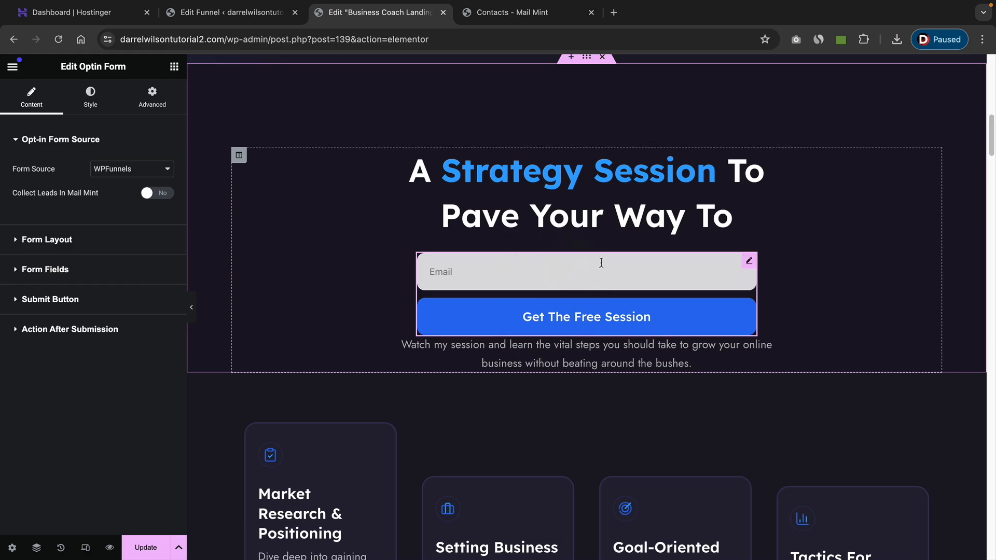
pyautogui.scroll(10, 596, 281)
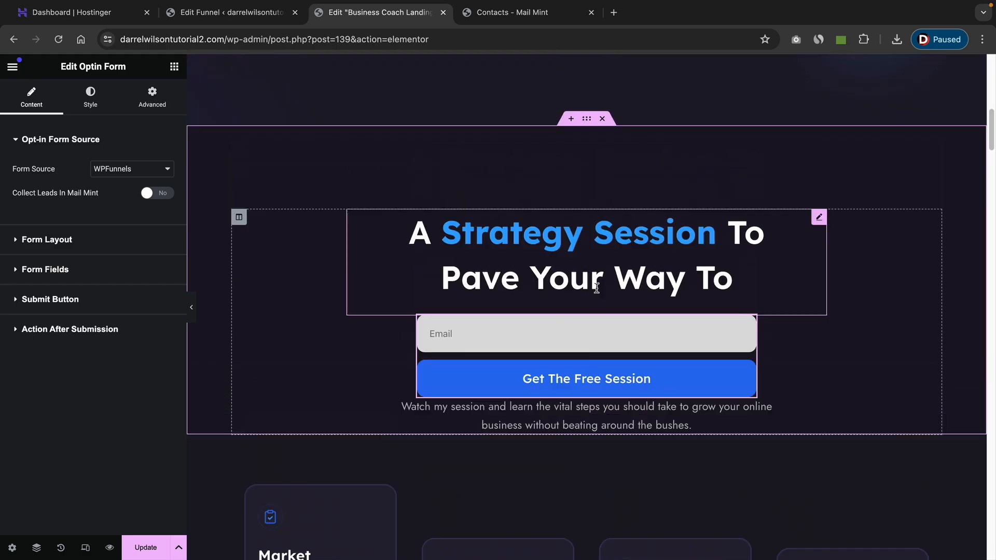
# Delete the hero section and set the height of the "A Strategy Session To Pave Your Way To" section to Fit To Screen.
pyautogui.rightClick(208, 158)
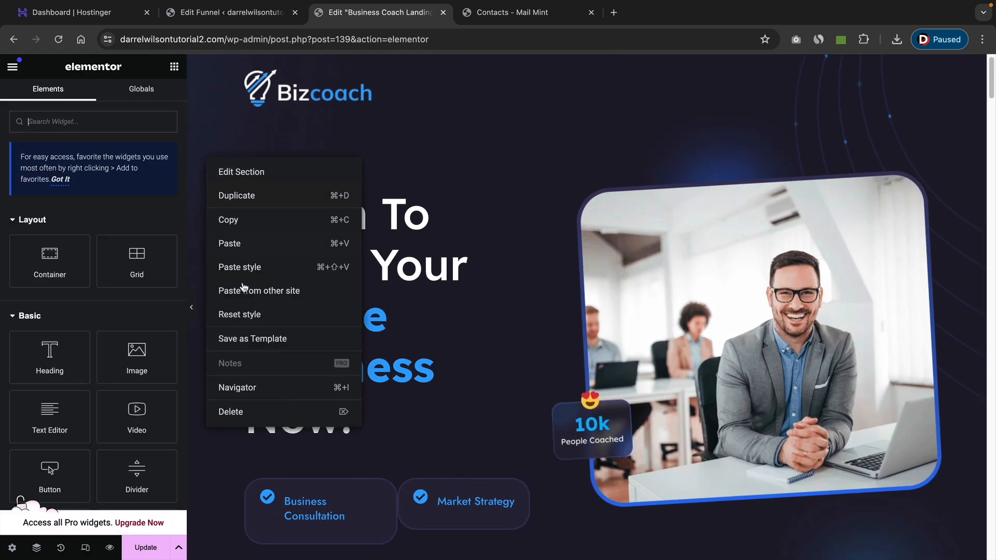
pyautogui.click(257, 413)
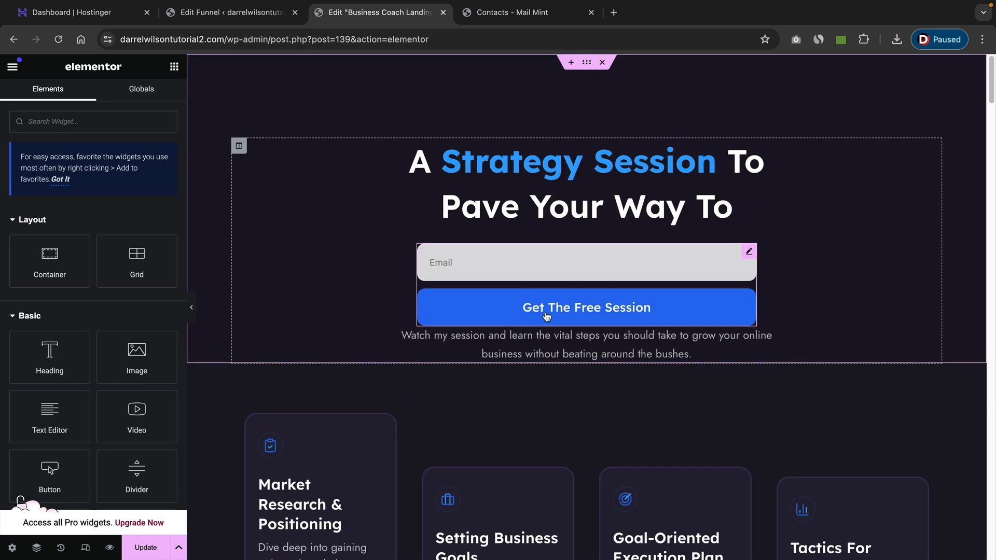
pyautogui.click(587, 63)
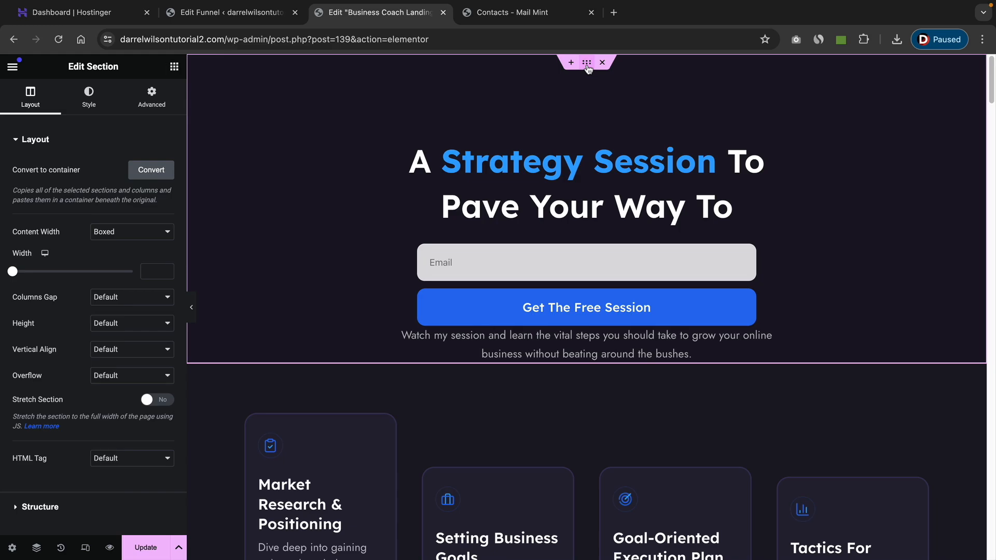
pyautogui.click(118, 323)
pyautogui.click(123, 338)
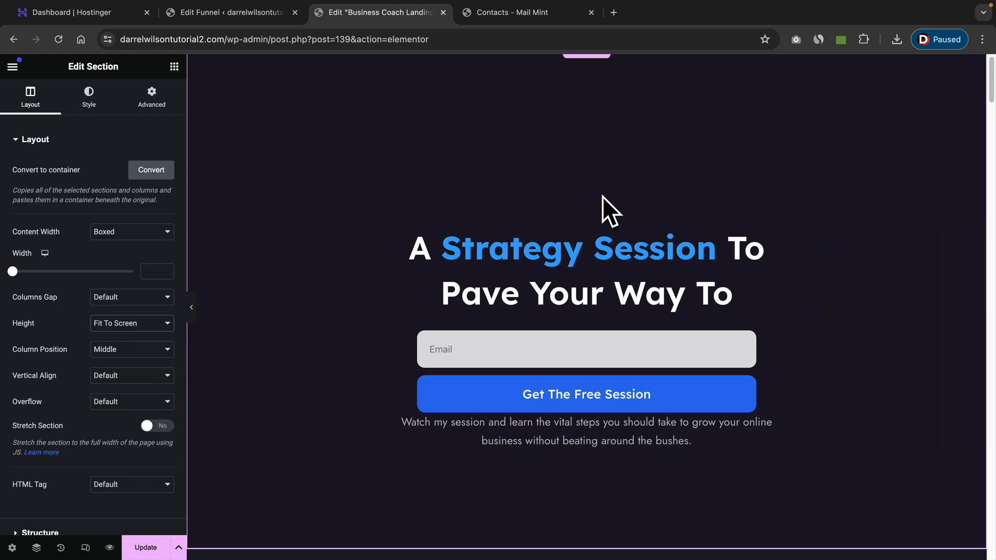
# Delete the sections below the opt-in section, including the service cards, "A Glimpse Of What I Can Do For You" and the FAQ, keeping the testimonials.
pyautogui.scroll(-1, 540, 314)
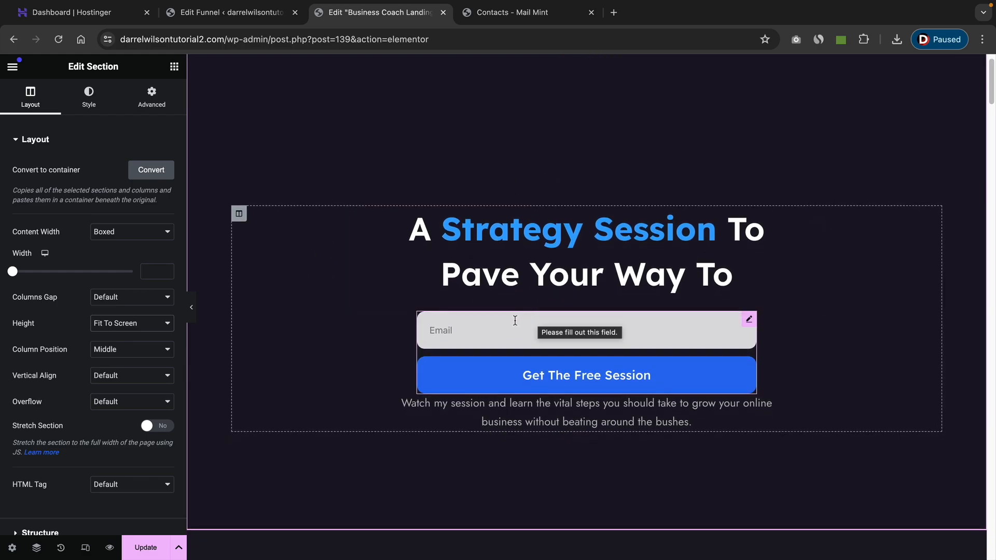
pyautogui.scroll(-7, 514, 322)
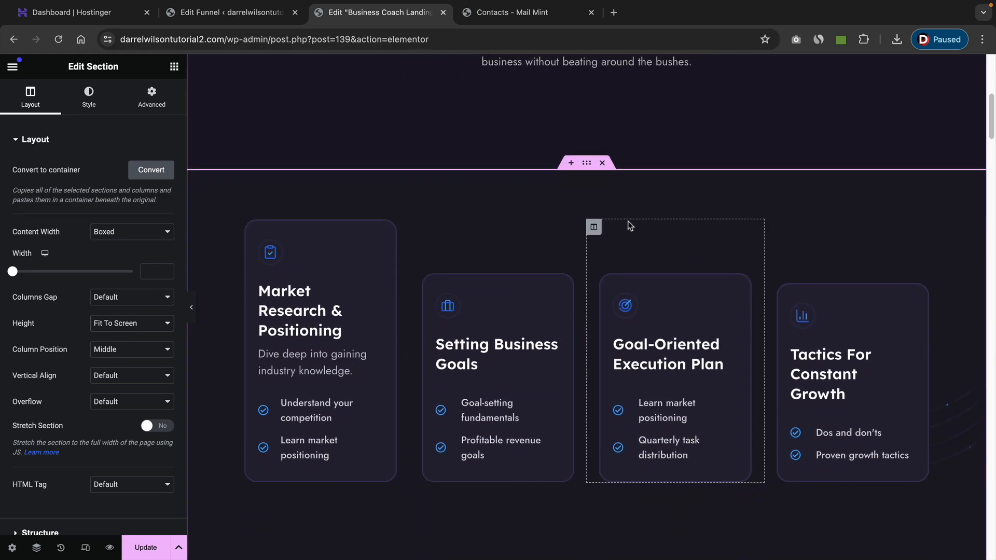
pyautogui.click(603, 163)
pyautogui.click(602, 163)
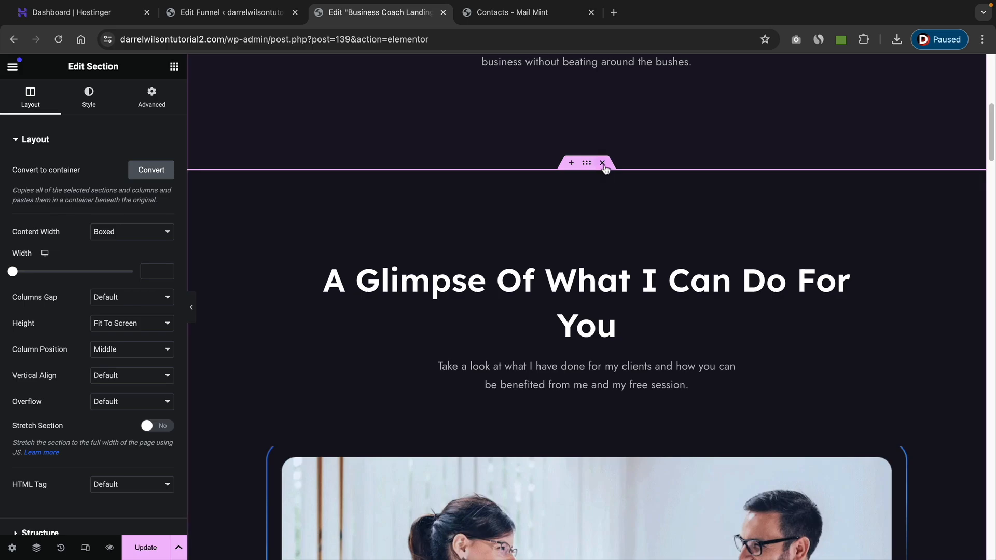
pyautogui.click(602, 163)
pyautogui.scroll(-10, 607, 208)
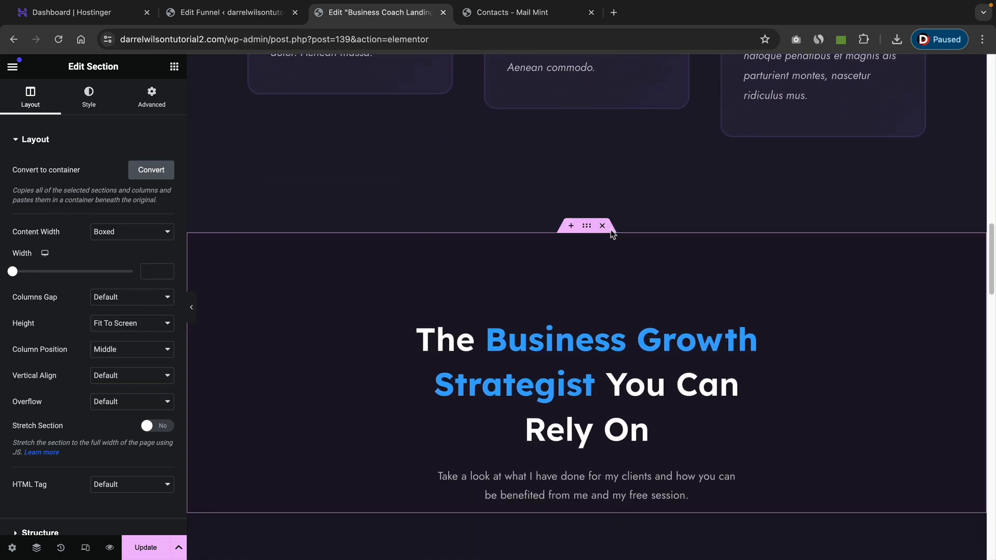
pyautogui.click(605, 227)
pyautogui.click(605, 226)
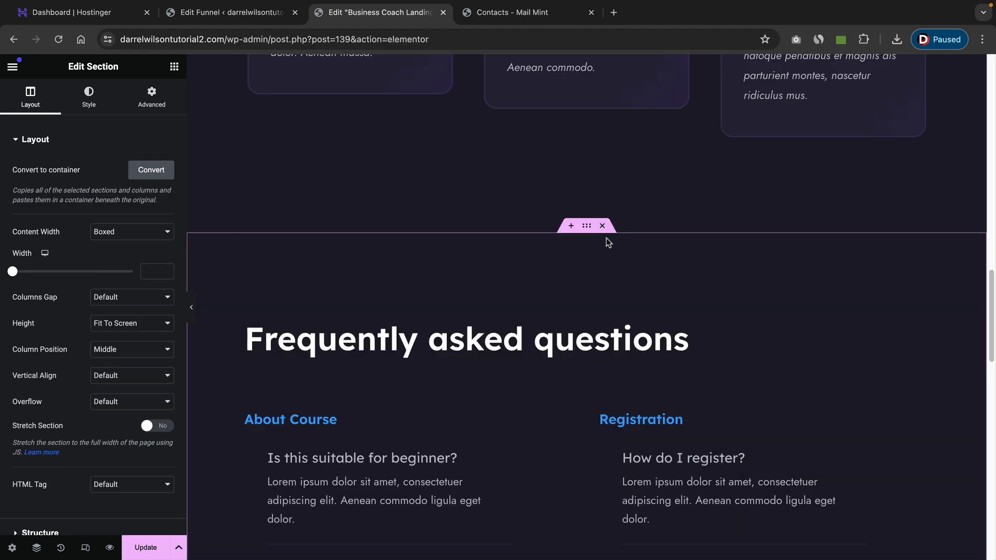
pyautogui.click(605, 227)
pyautogui.click(605, 227)
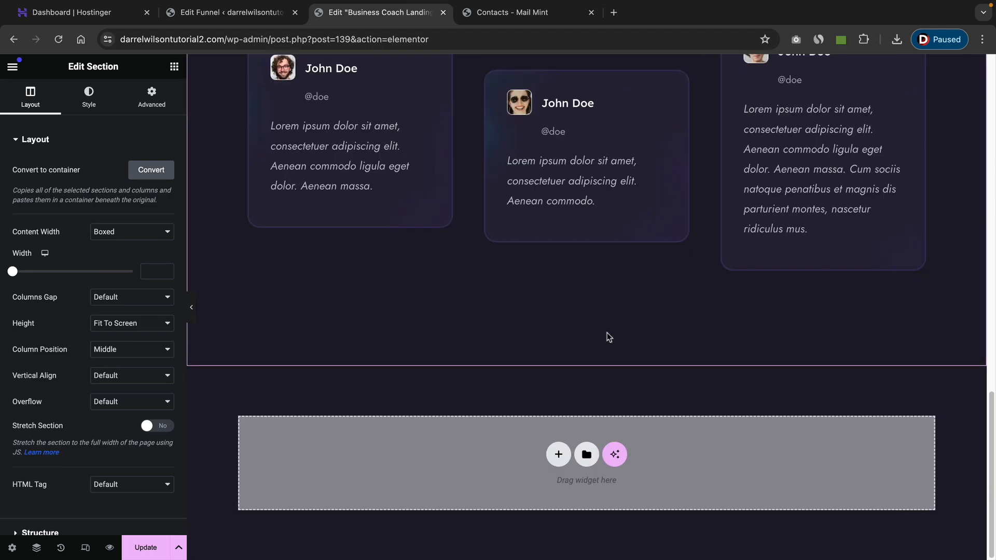
pyautogui.scroll(10, 607, 332)
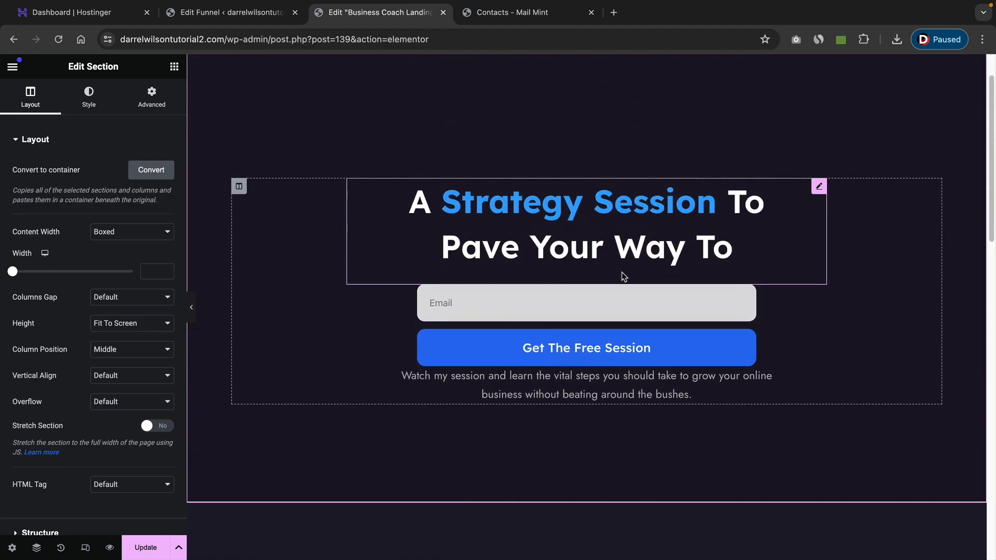
pyautogui.scroll(-10, 621, 274)
pyautogui.scroll(10, 558, 386)
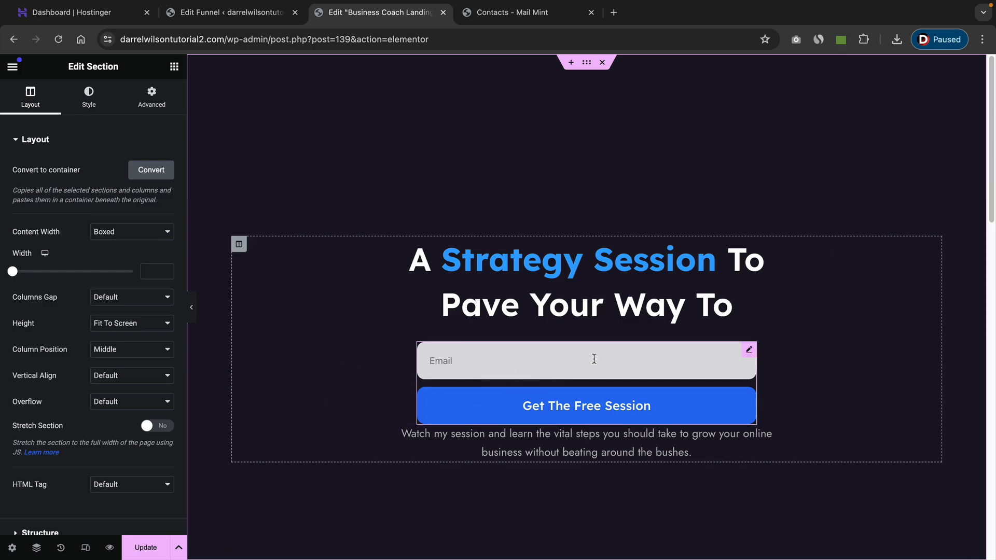
# Add a second WPFunnels Optin Form above the existing form to view its style settings, and remove it again.
pyautogui.click(749, 351)
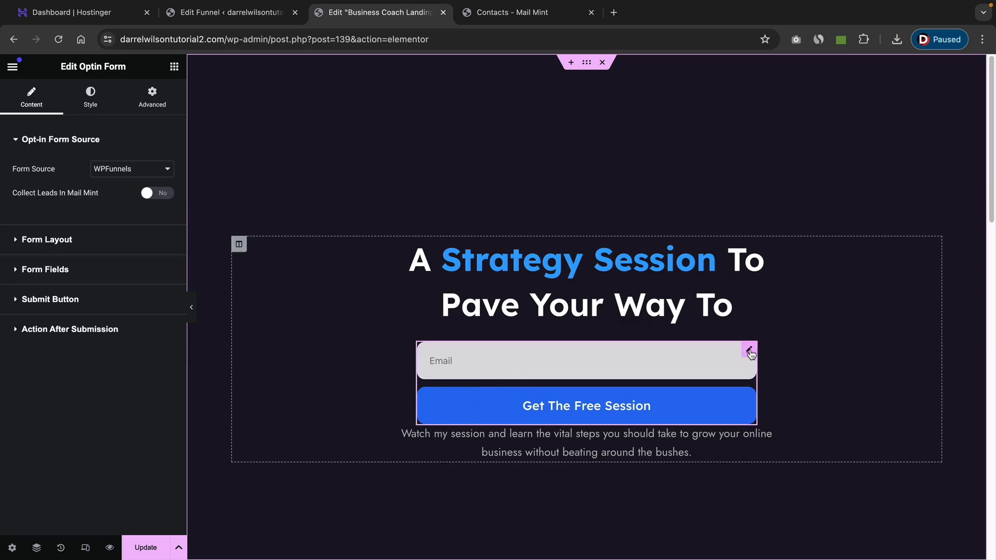
pyautogui.click(174, 66)
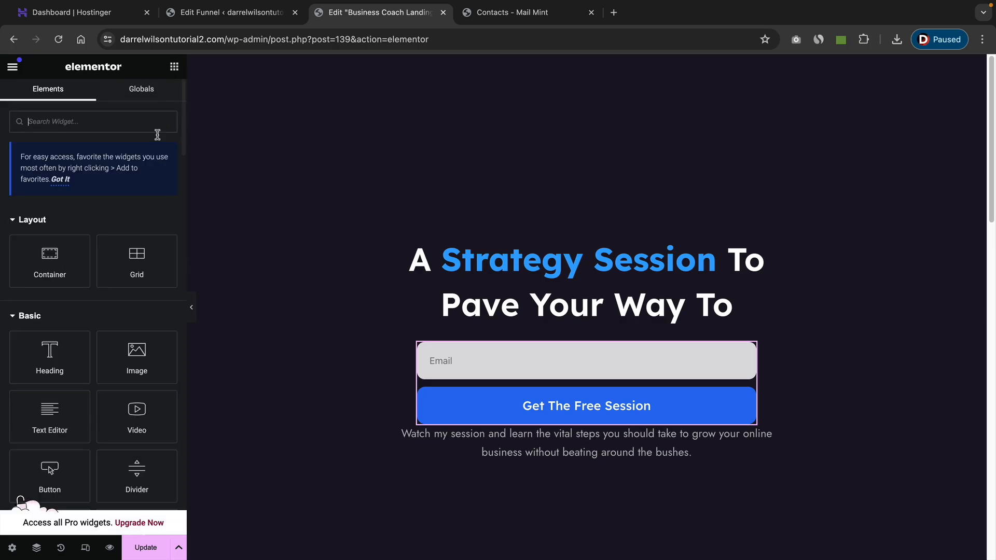
pyautogui.scroll(-20, 81, 309)
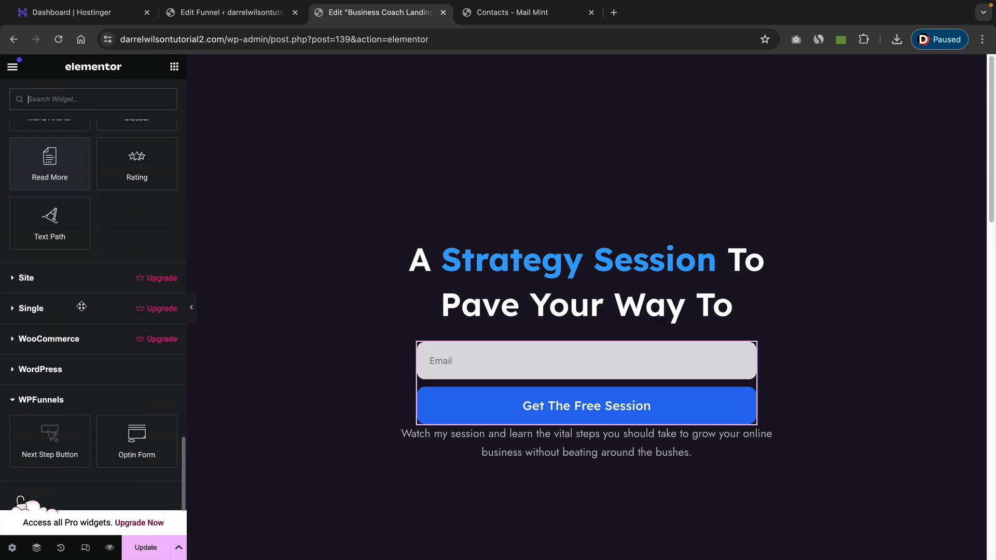
pyautogui.scroll(-3, 81, 307)
pyautogui.moveTo(137, 302); pyautogui.dragTo(506, 325)
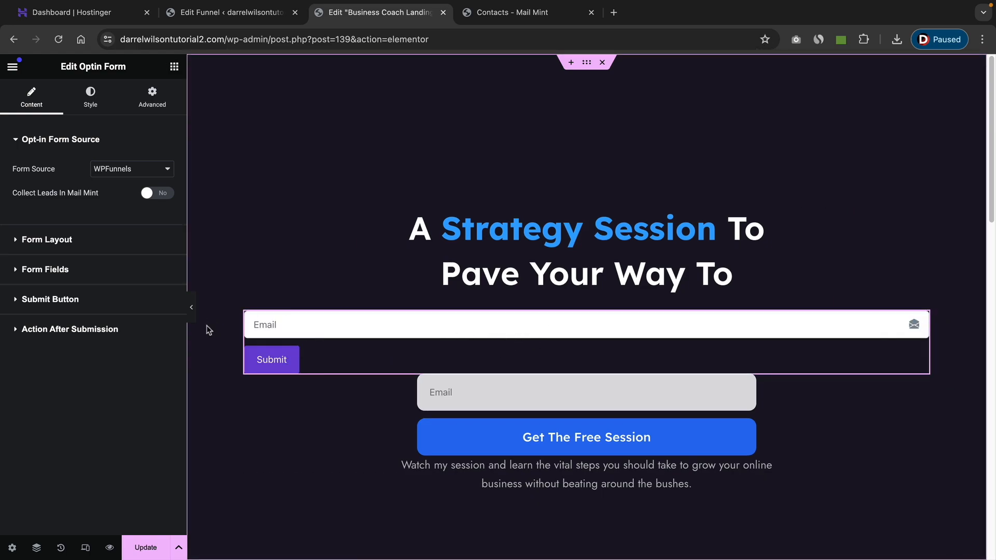
pyautogui.click(69, 243)
pyautogui.click(90, 96)
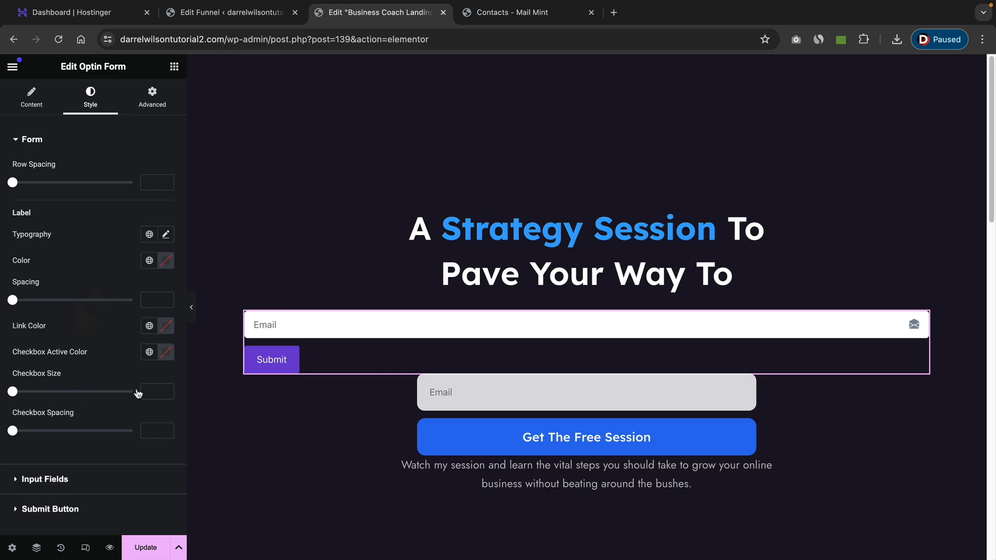
pyautogui.rightClick(330, 326)
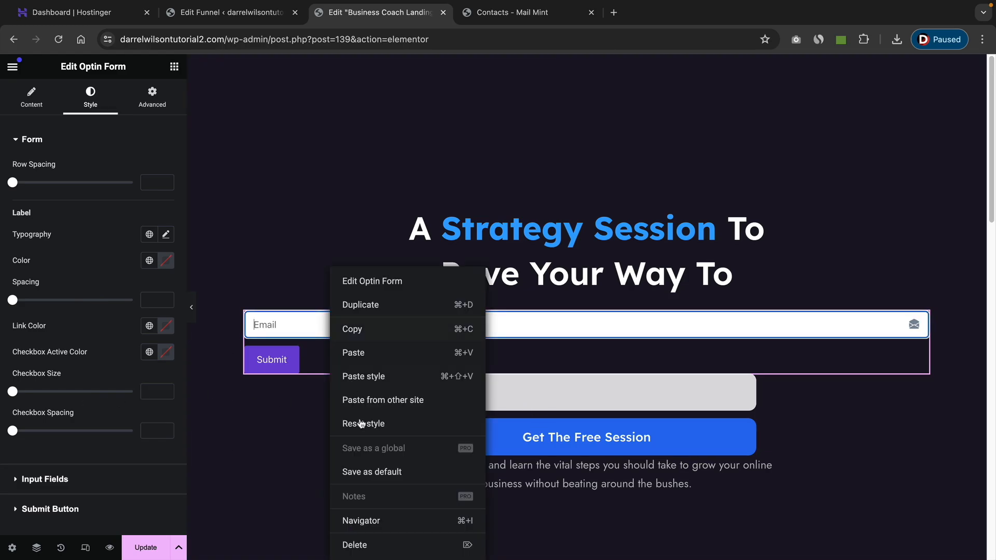
pyautogui.click(361, 424)
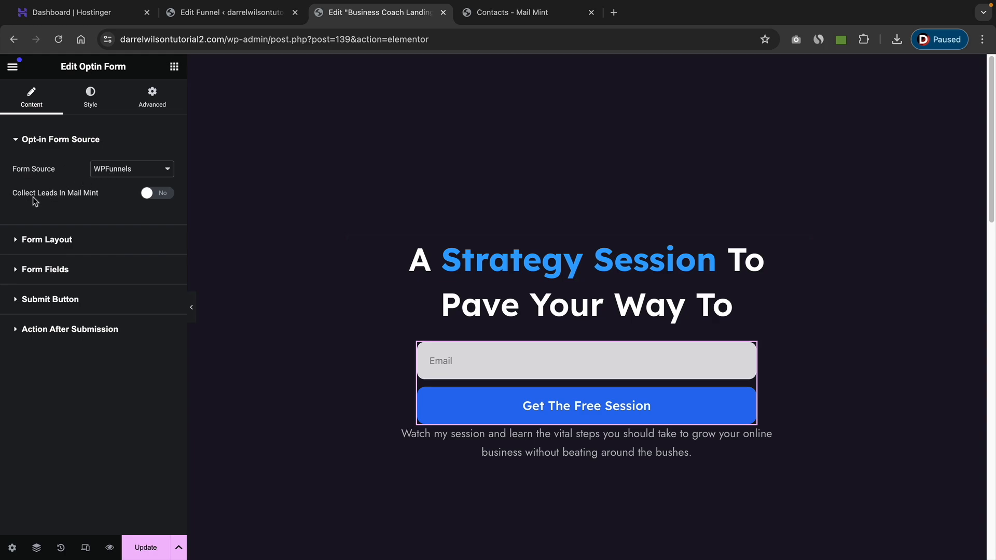
# Enable collecting the opt-in form's leads in Mail Mint, assigning them to Funnel List with the Subs tag.
pyautogui.click(153, 199)
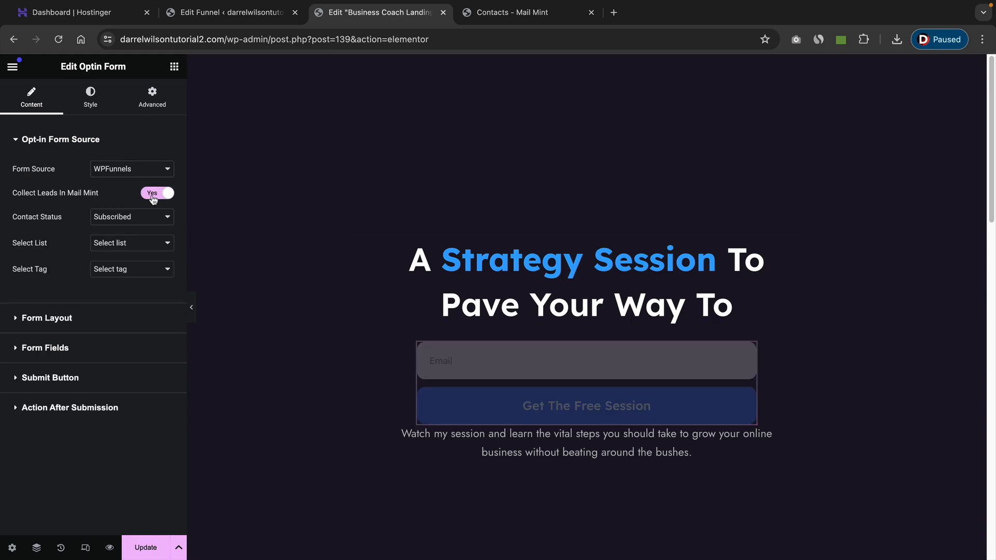
pyautogui.click(120, 246)
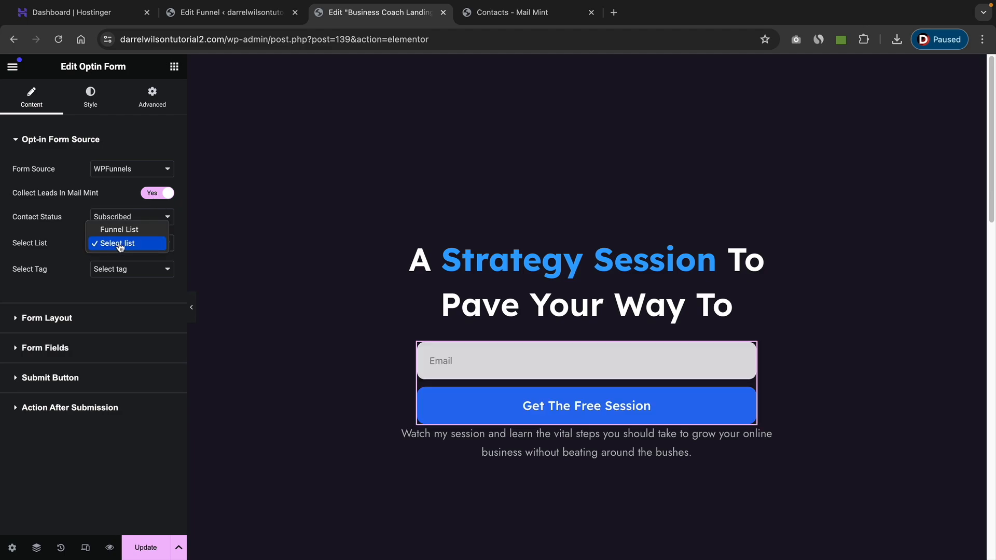
pyautogui.click(129, 233)
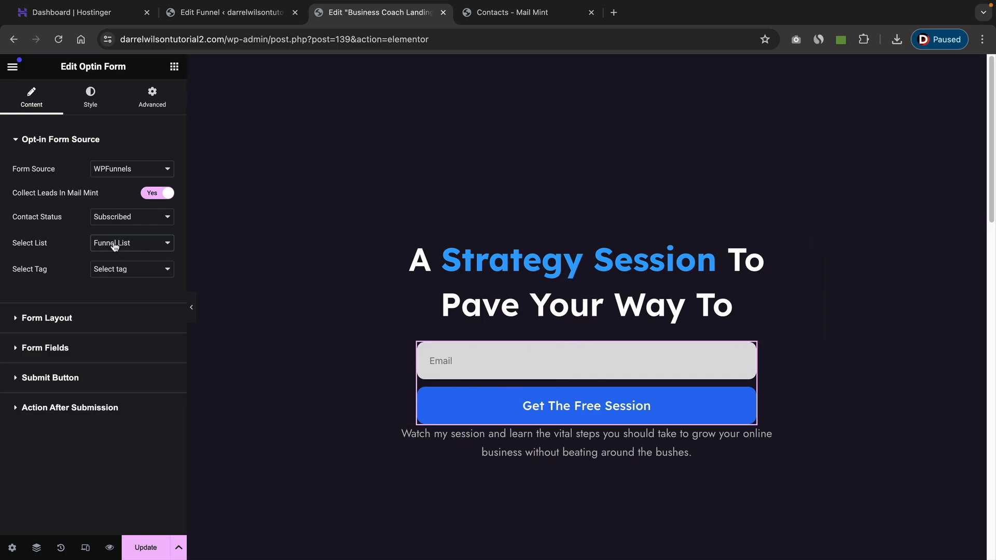
pyautogui.click(121, 269)
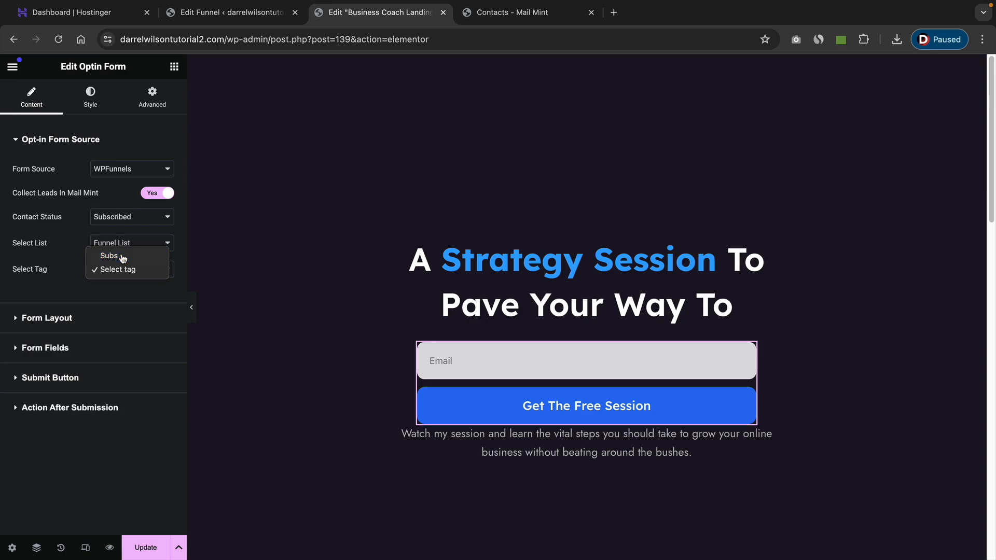
pyautogui.click(122, 257)
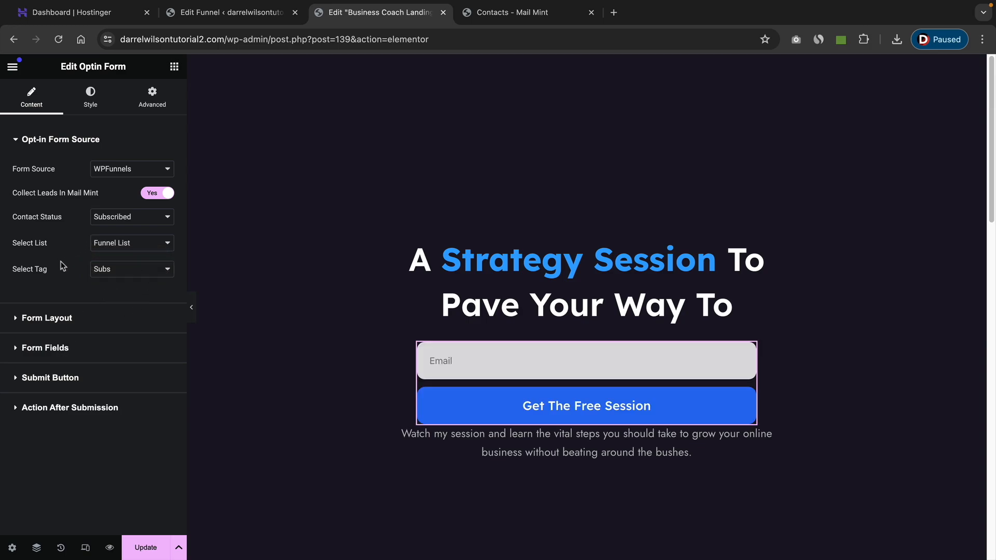
# Set the opt-in form's submit button text to "Download eBook".
pyautogui.click(61, 379)
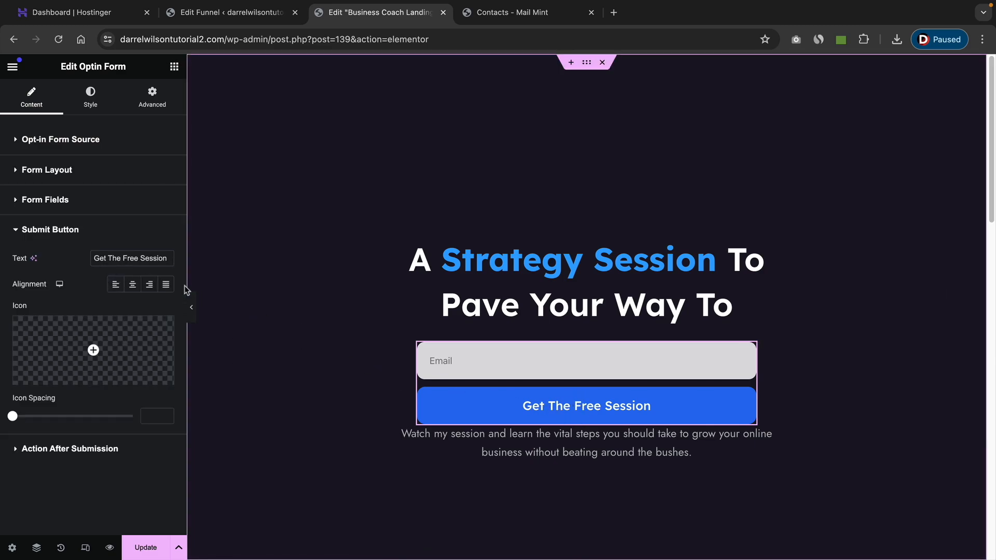
pyautogui.tripleClick(117, 261)
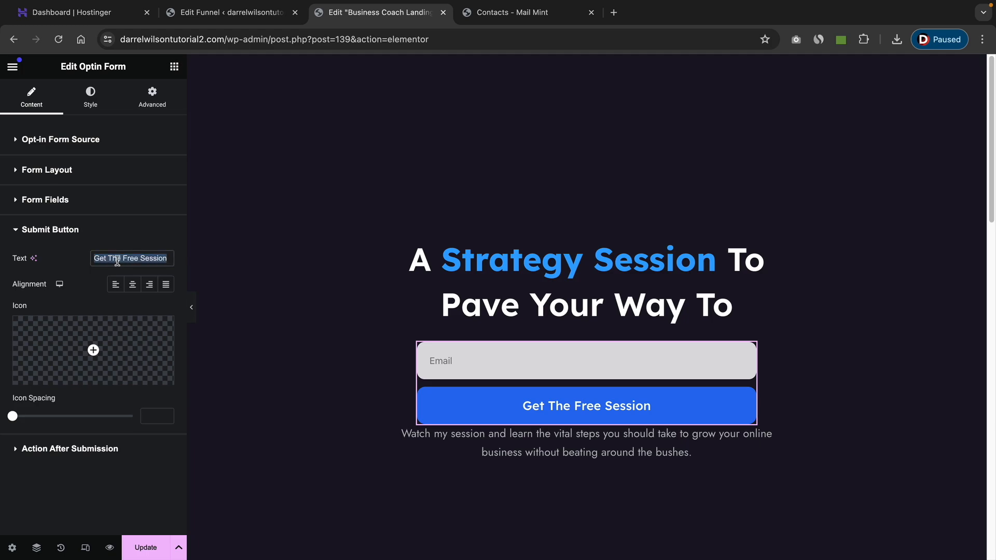
pyautogui.write('Download eBook')
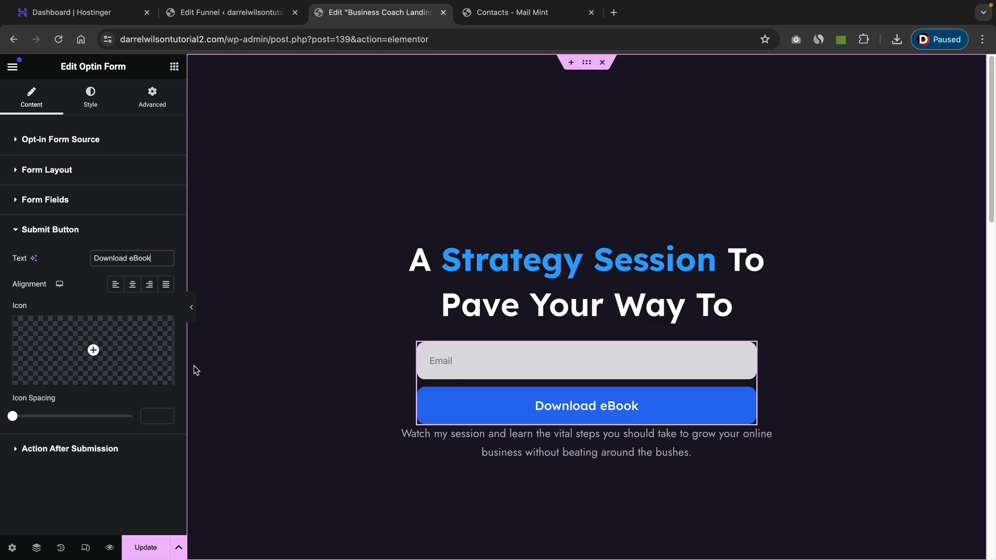
# Enter the admin's email for form submissions, keeping Next Step as the other action and subscriber registration off.
pyautogui.click(58, 449)
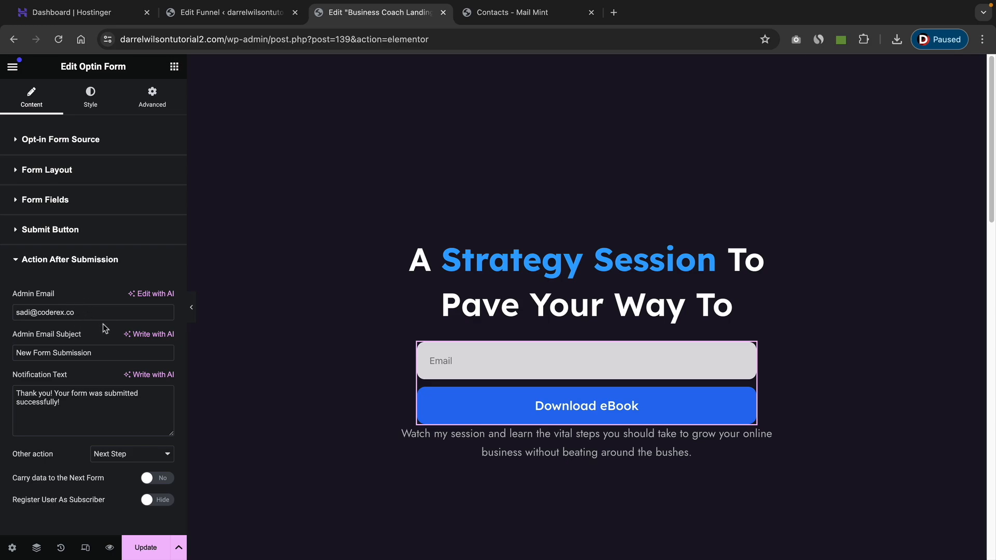
pyautogui.moveTo(93, 313); pyautogui.dragTo(1, 315)
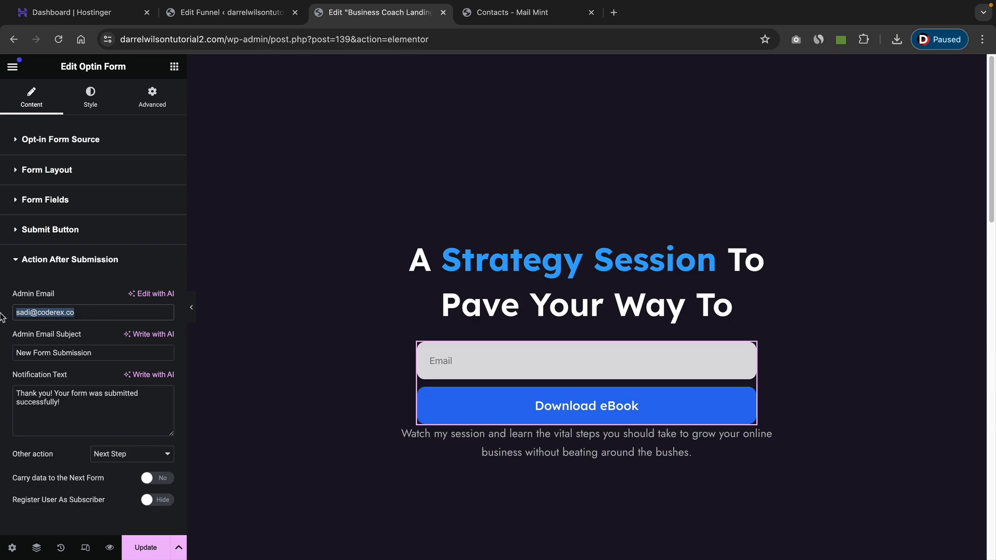
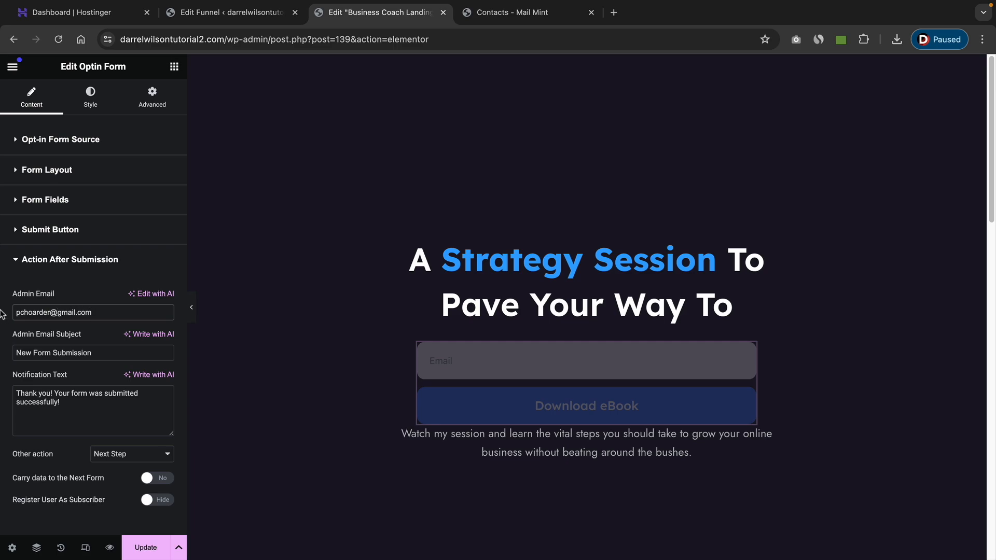
pyautogui.moveTo(109, 405); pyautogui.dragTo(12, 386)
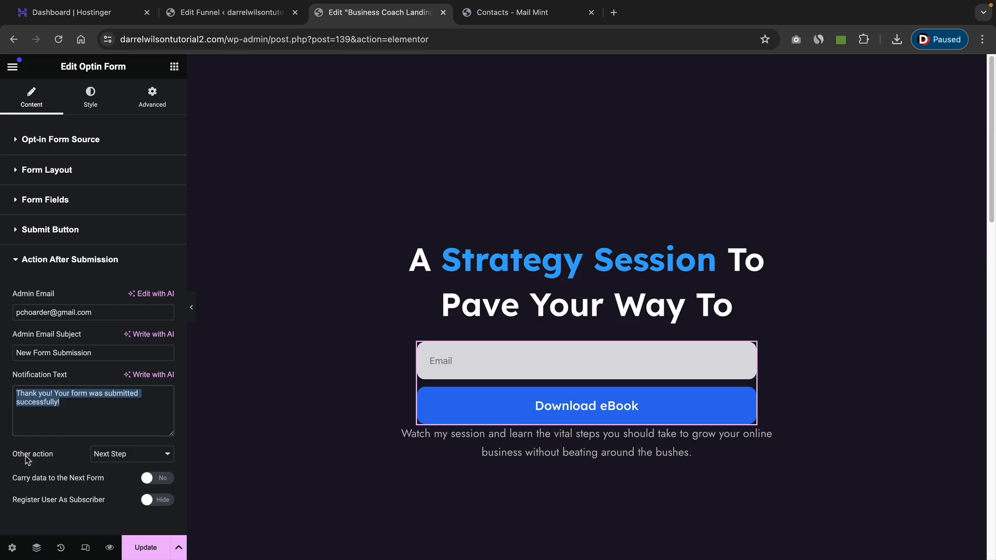
pyautogui.click(118, 458)
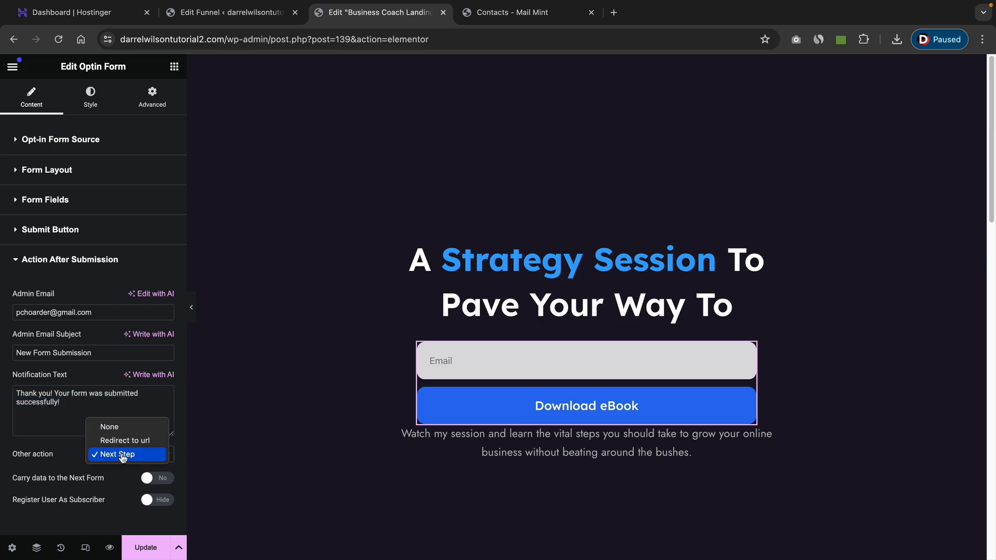
pyautogui.click(123, 455)
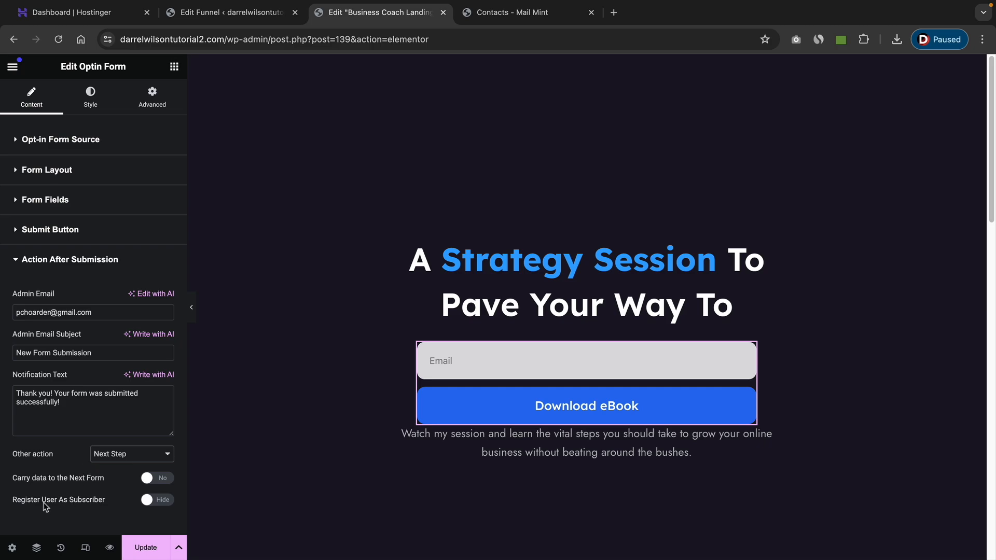
pyautogui.click(162, 501)
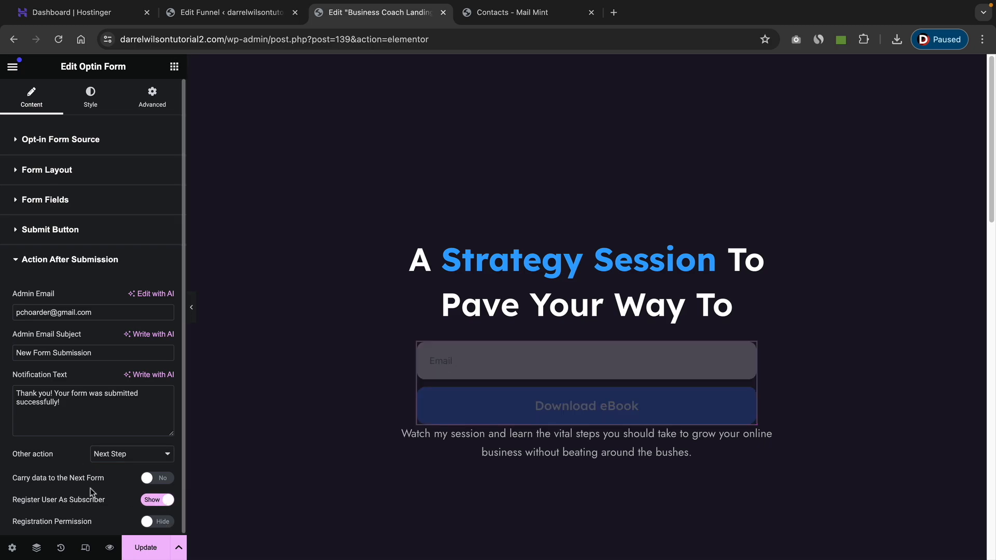
pyautogui.click(151, 500)
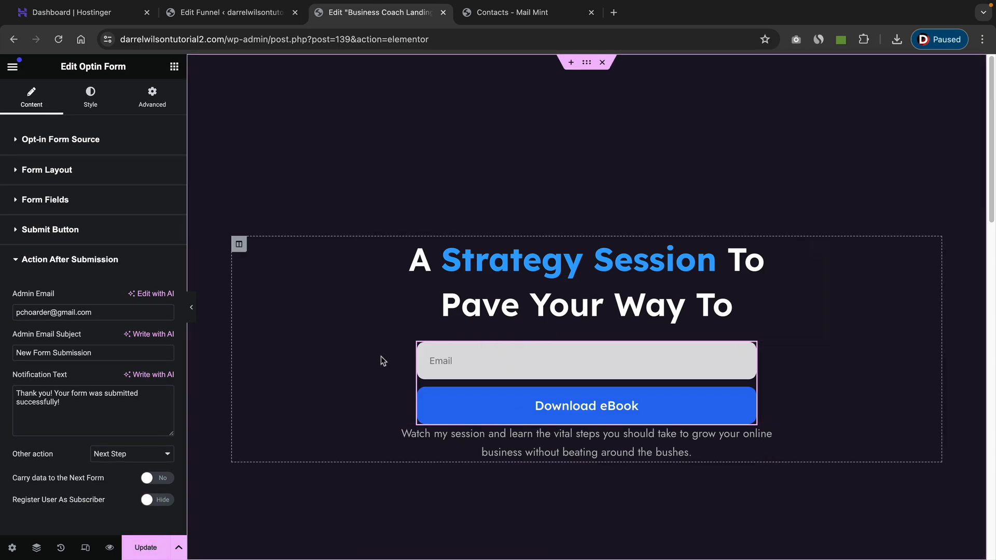
# Switch the landing page hero section's height mode to Min Height, with a minimum height of 631 px.
pyautogui.click(586, 62)
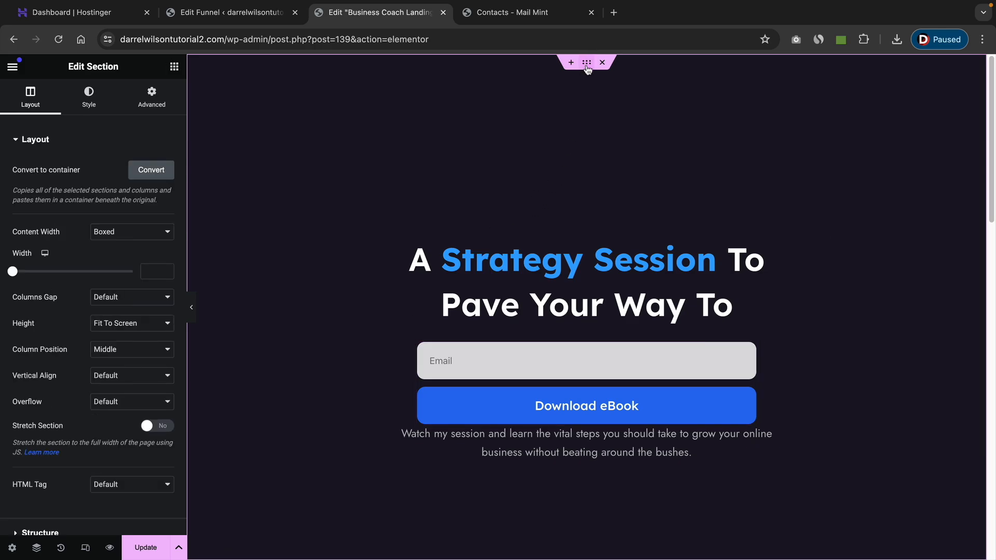
pyautogui.click(141, 326)
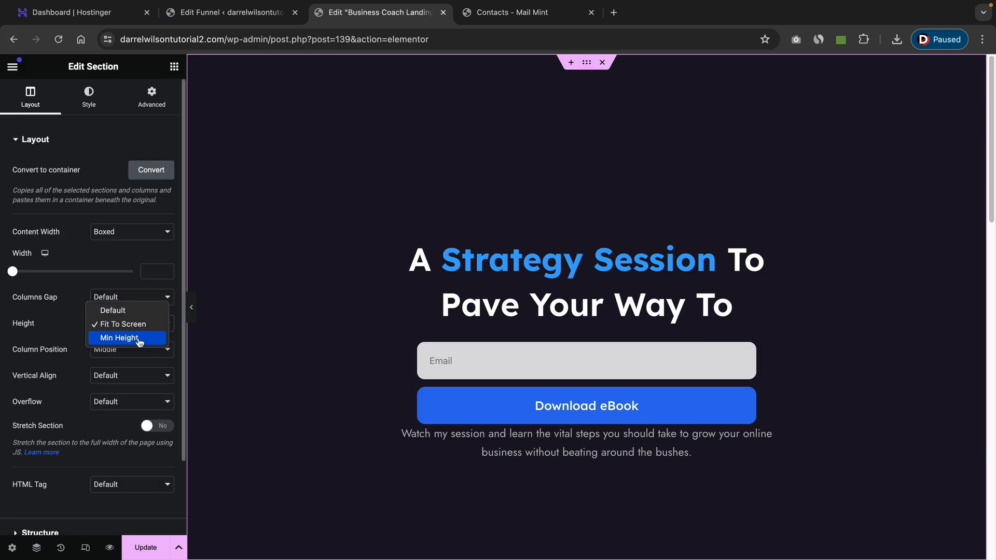
pyautogui.click(139, 338)
pyautogui.moveTo(47, 364); pyautogui.dragTo(69, 369)
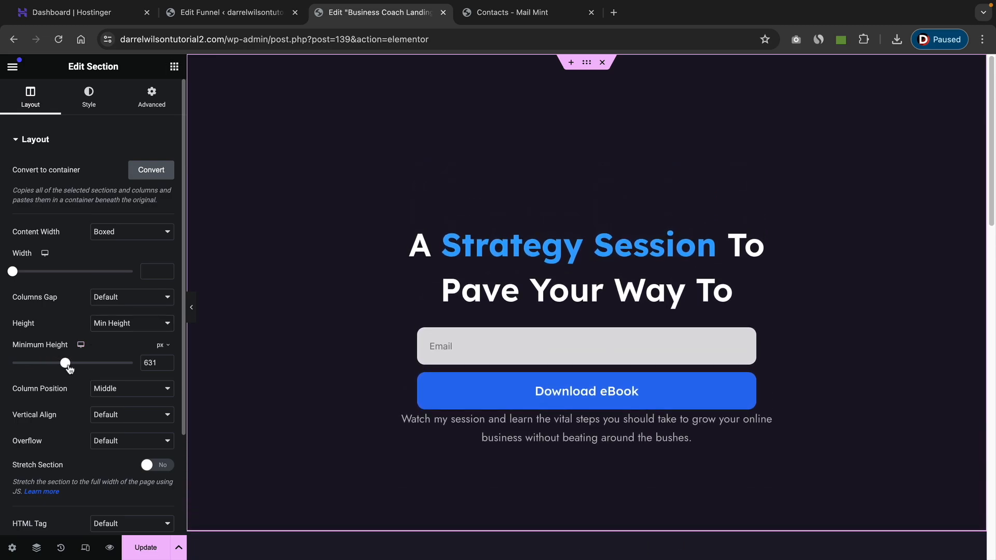
# Set the hero section's top padding to 0 px.
pyautogui.click(153, 101)
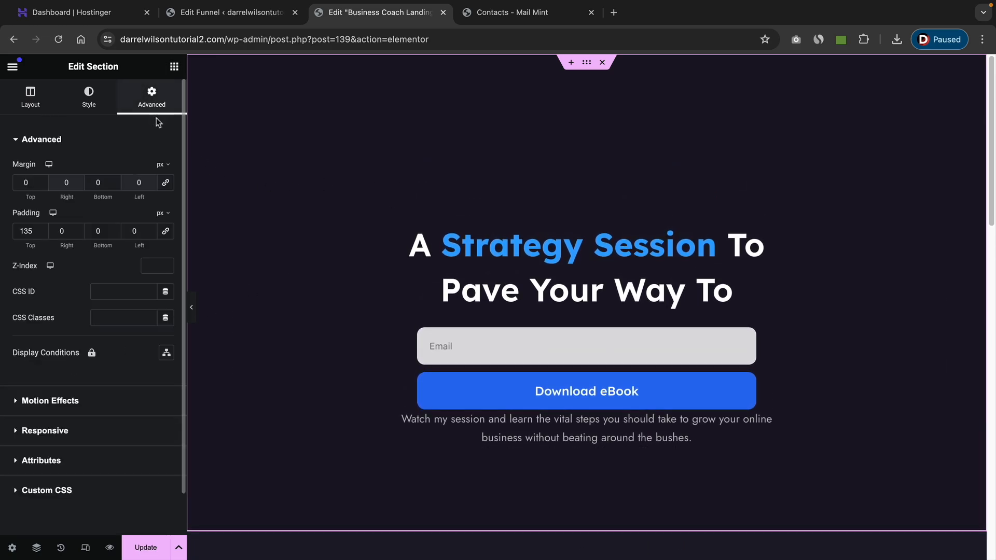
pyautogui.click(42, 234)
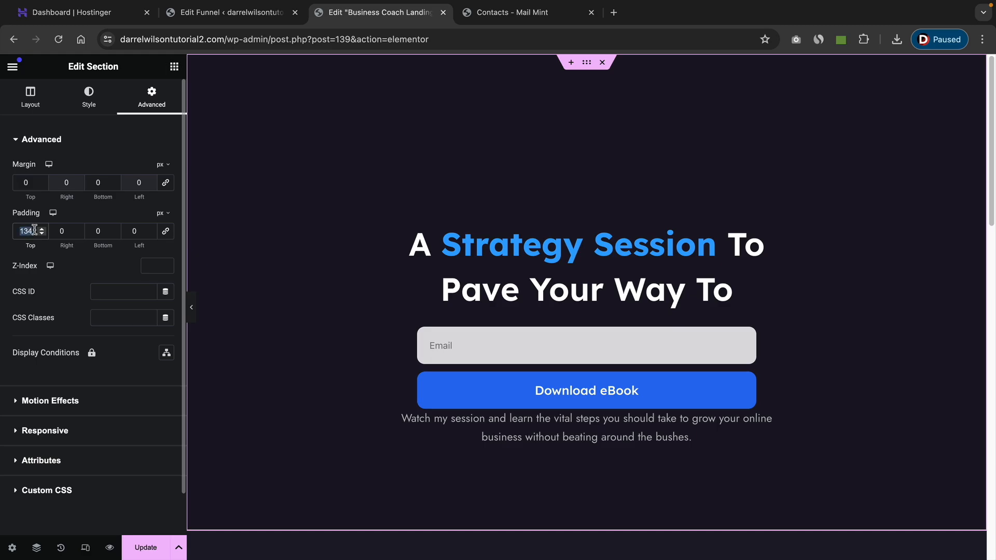
pyautogui.write('0')
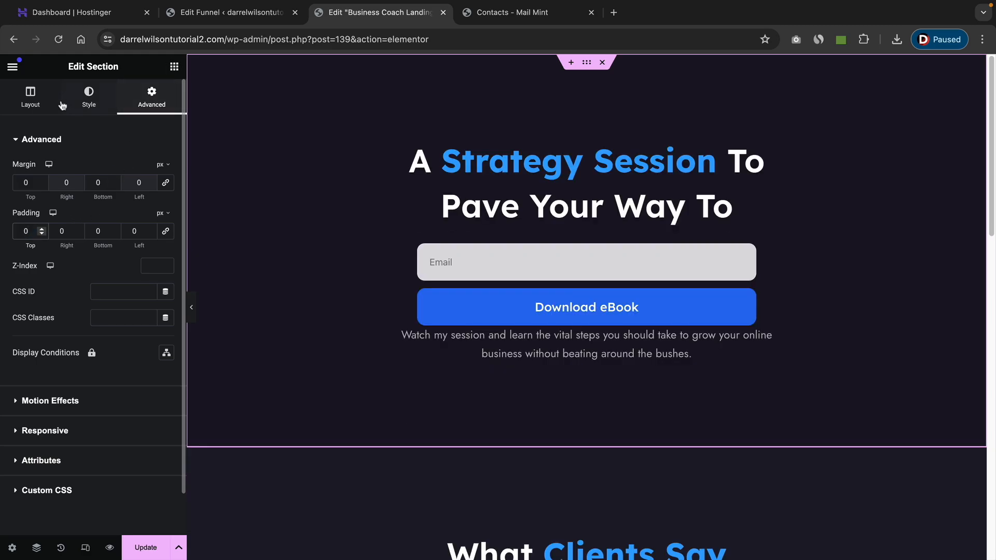
# Set the hero section's minimum height to 787 px and update the landing page.
pyautogui.click(30, 96)
pyautogui.scroll(-1, 83, 354)
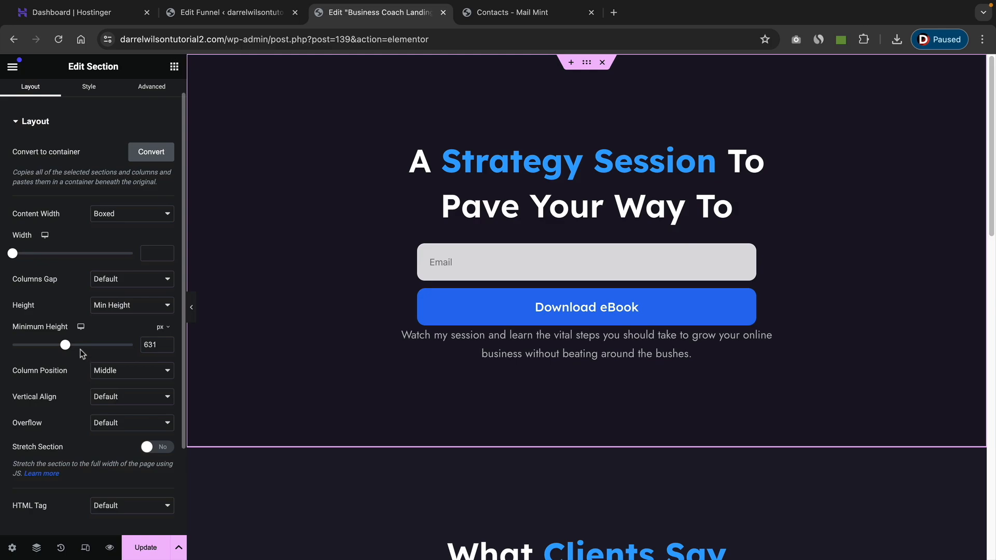
pyautogui.moveTo(65, 344); pyautogui.dragTo(78, 346)
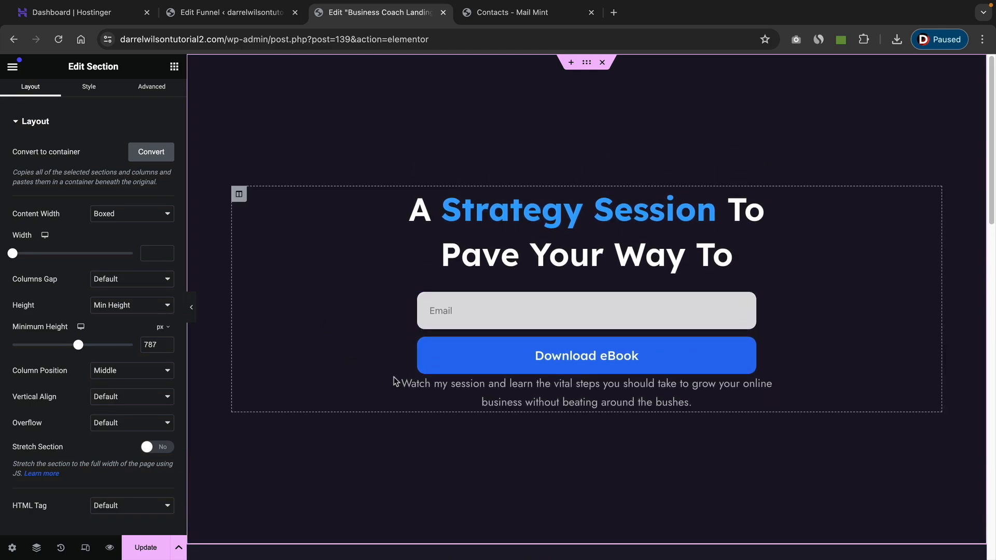
pyautogui.click(145, 545)
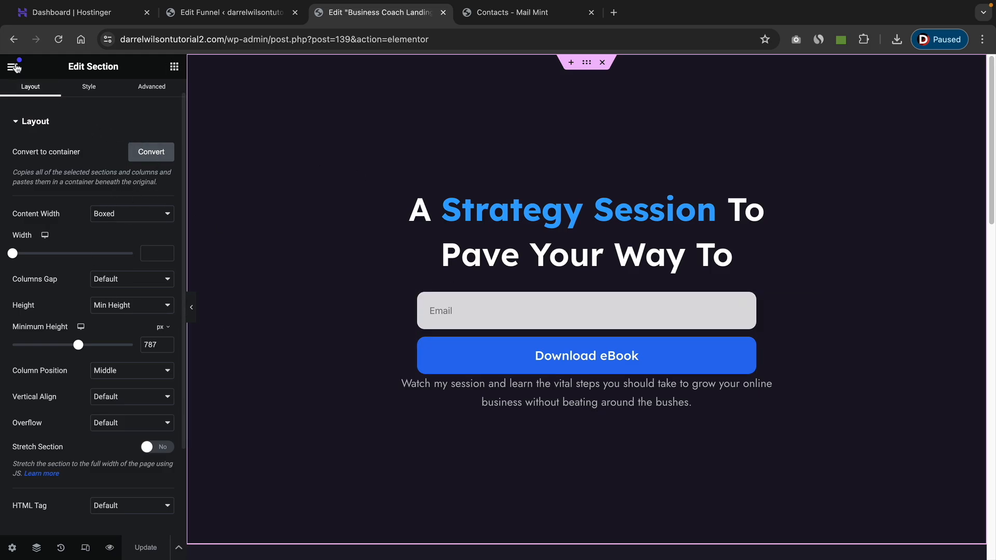
# View the live landing page and return to its funnel's step canvas.
pyautogui.click(13, 66)
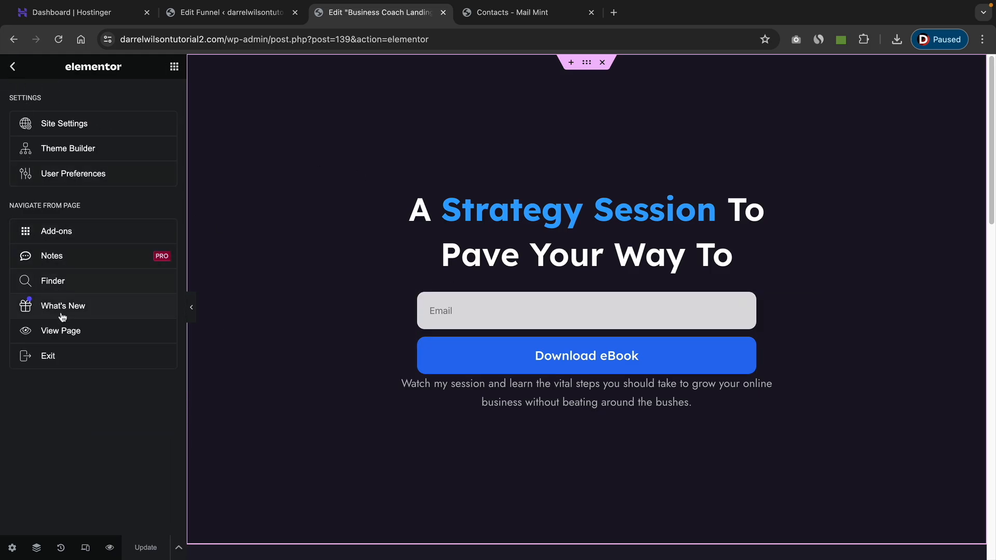
pyautogui.click(63, 331)
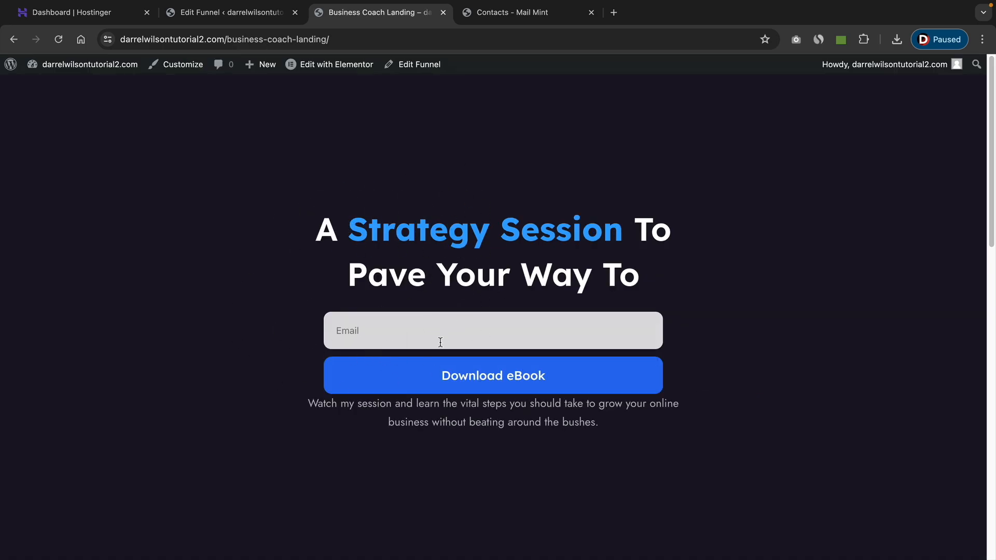
pyautogui.click(416, 72)
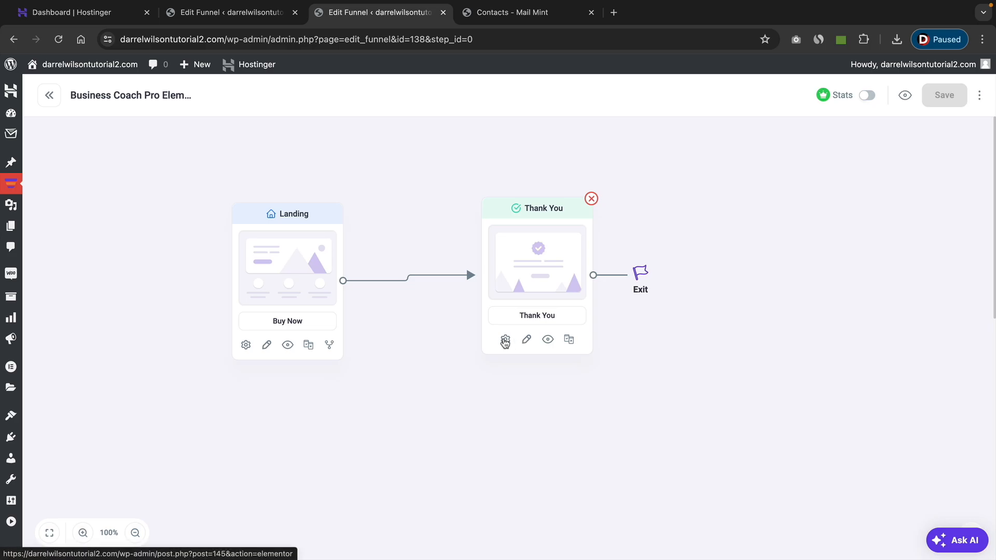
pyautogui.click(505, 340)
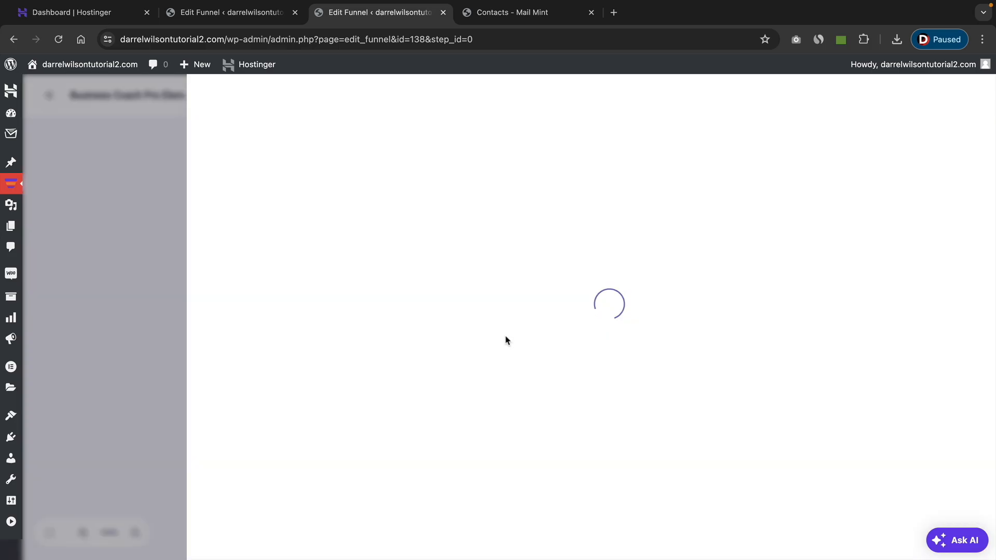
pyautogui.click(965, 99)
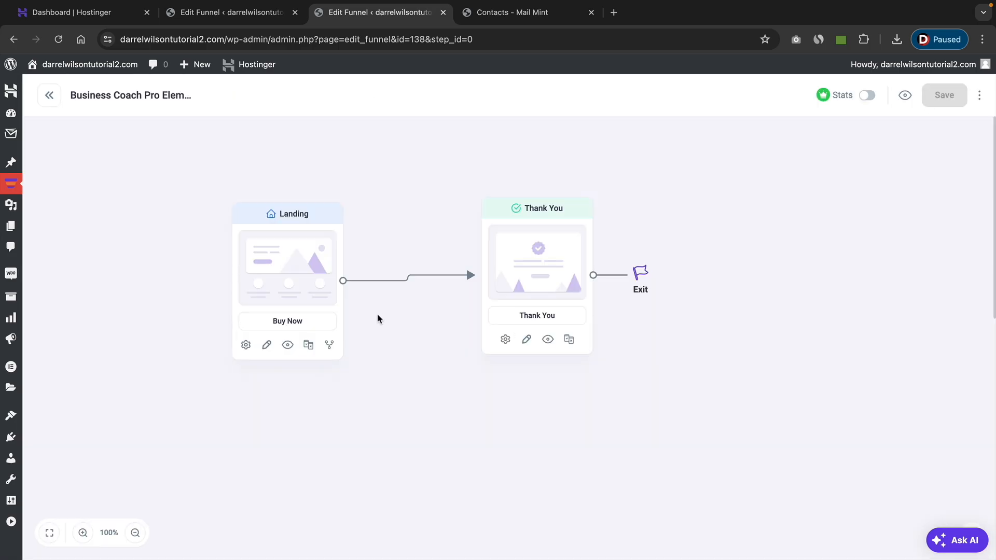
# Open the funnel's Thank You step in Elementor, delete its Order Detail widget and update the page.
pyautogui.click(526, 340)
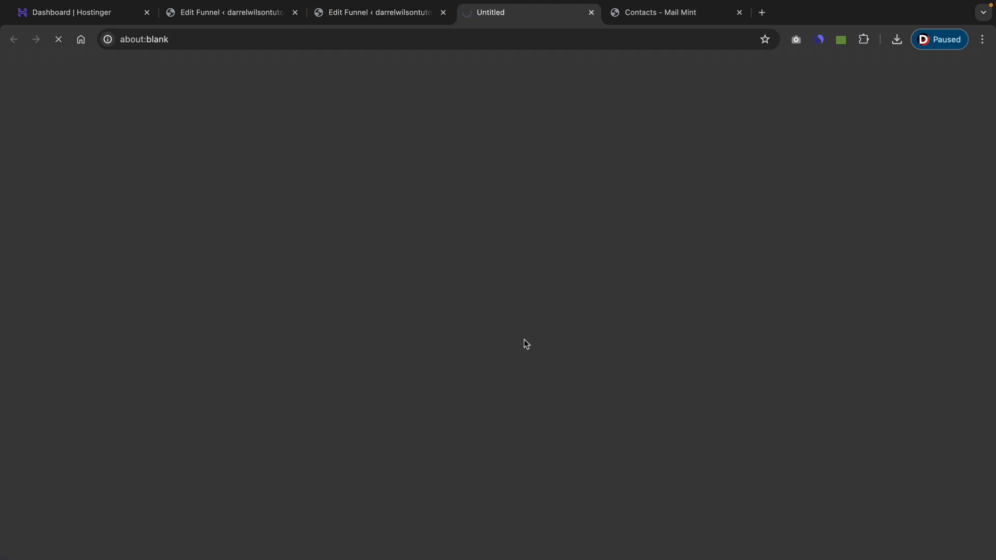
pyautogui.scroll(-3, 512, 276)
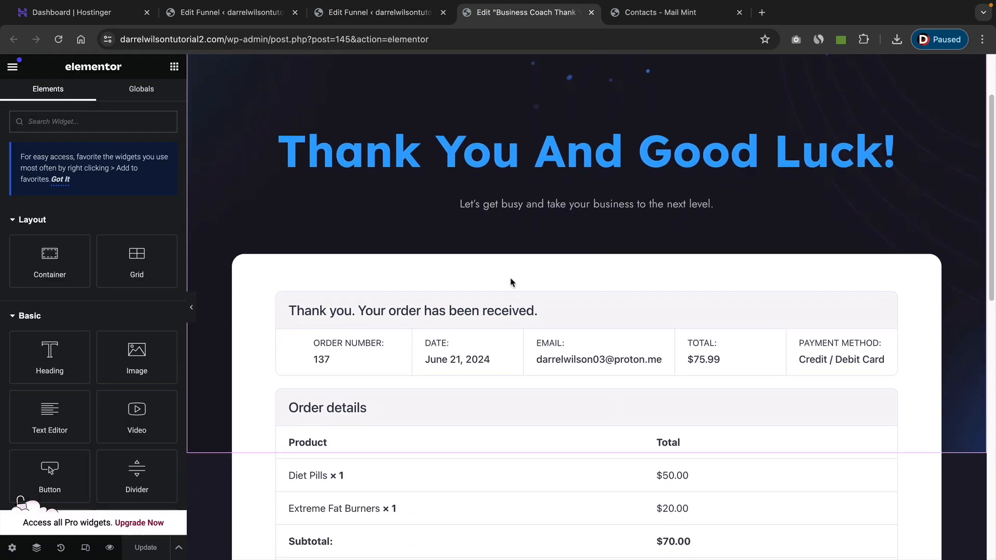
pyautogui.scroll(-2, 512, 282)
pyautogui.click(510, 274)
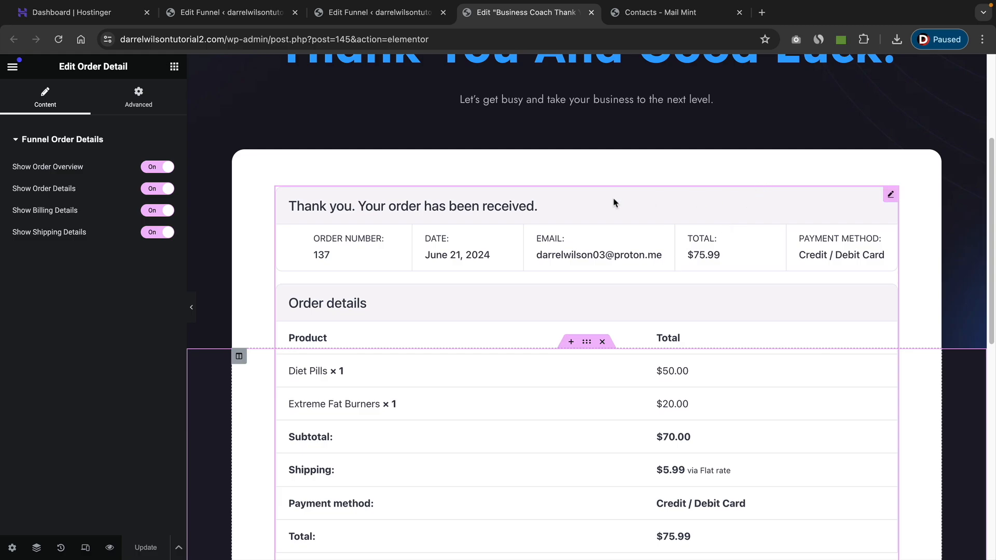
pyautogui.rightClick(890, 200)
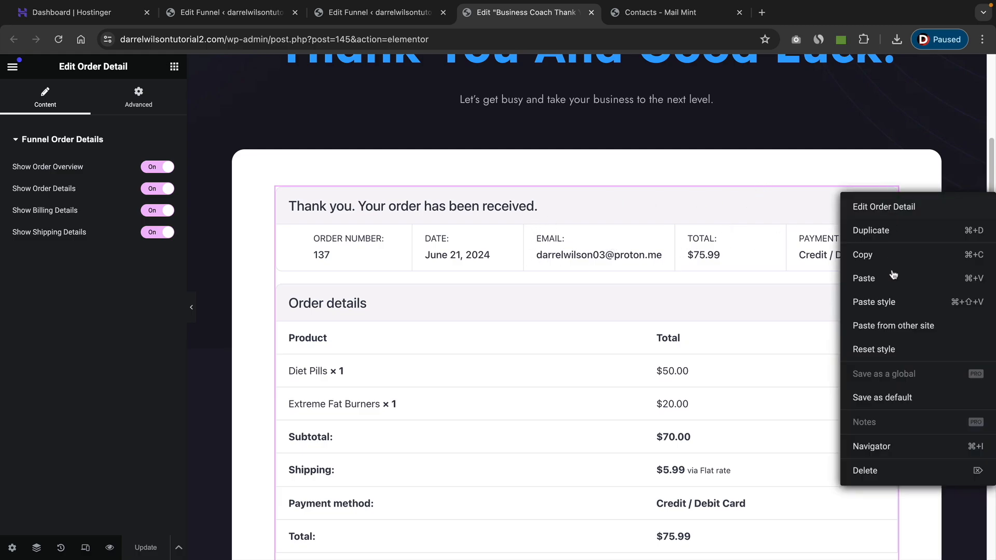
pyautogui.click(876, 470)
pyautogui.scroll(4, 721, 345)
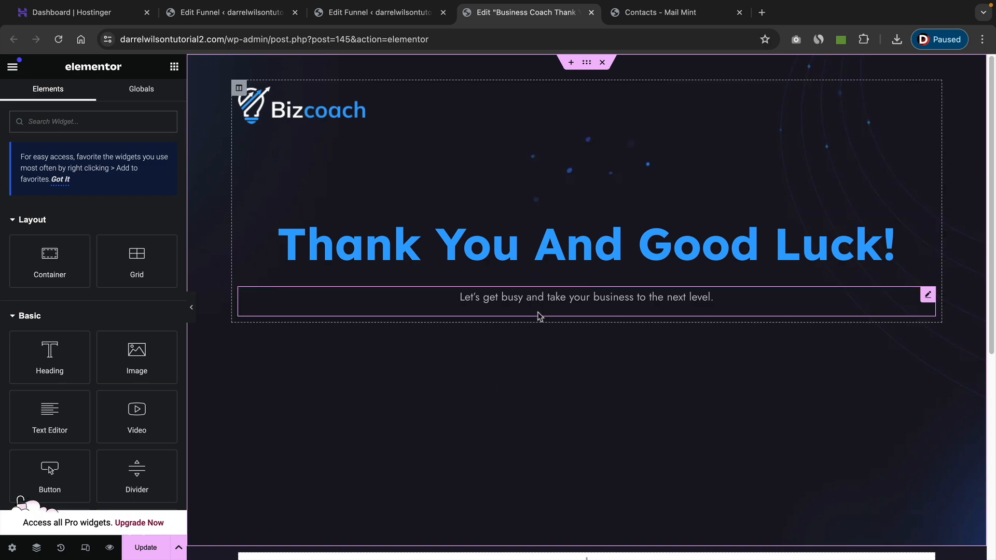
pyautogui.click(147, 549)
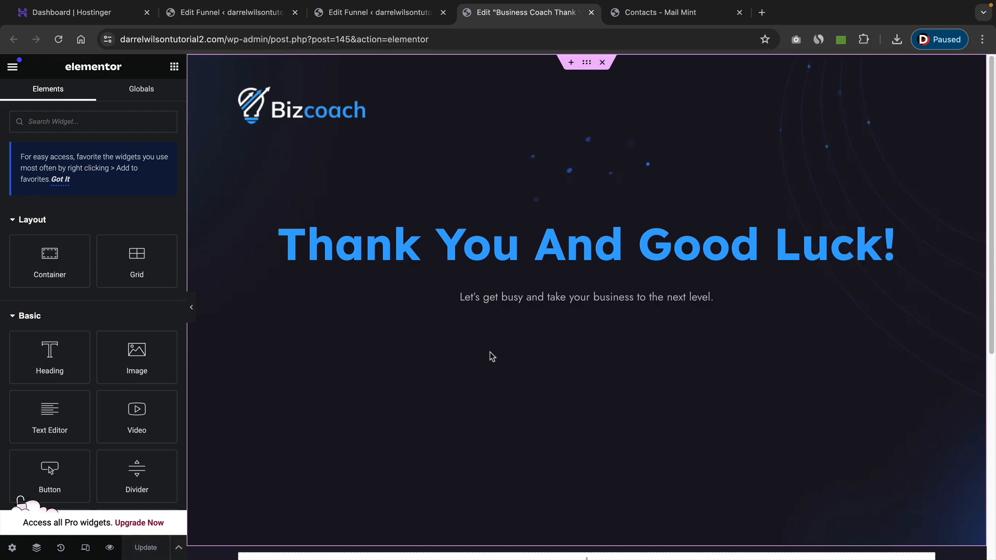
# Set the site's static homepage to Business Coach Landing (WPFunnels Step) and publish the customization.
pyautogui.click(13, 66)
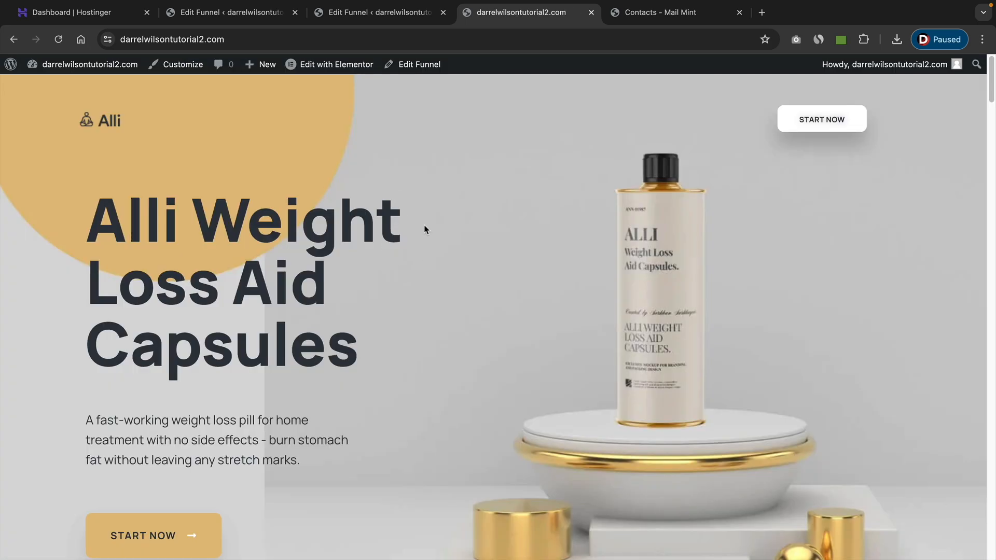
pyautogui.click(186, 69)
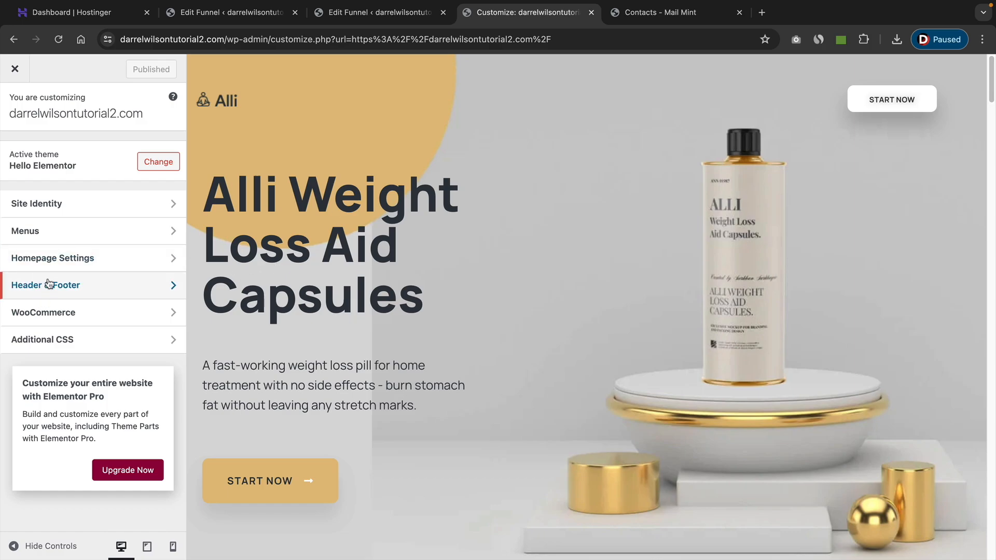
pyautogui.click(49, 259)
pyautogui.click(66, 330)
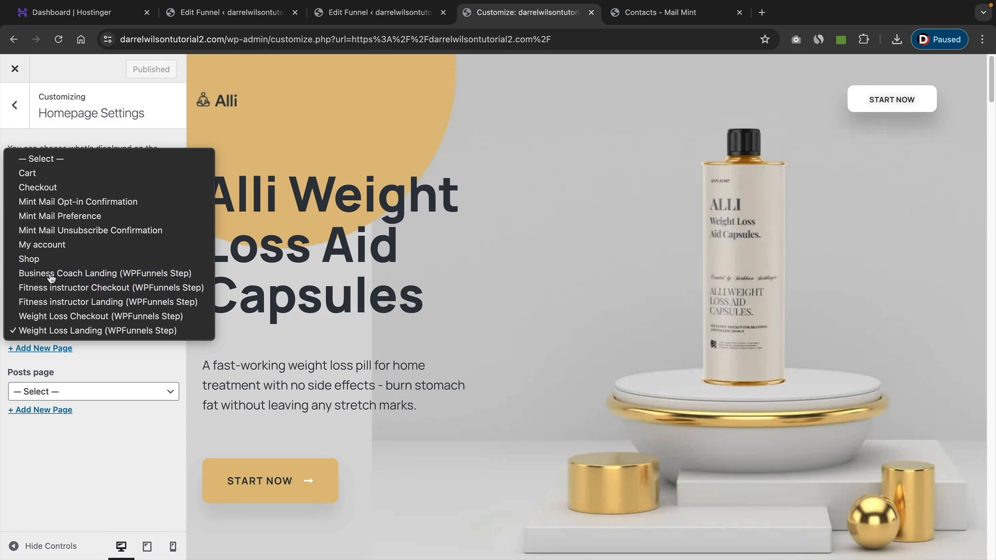
pyautogui.click(51, 273)
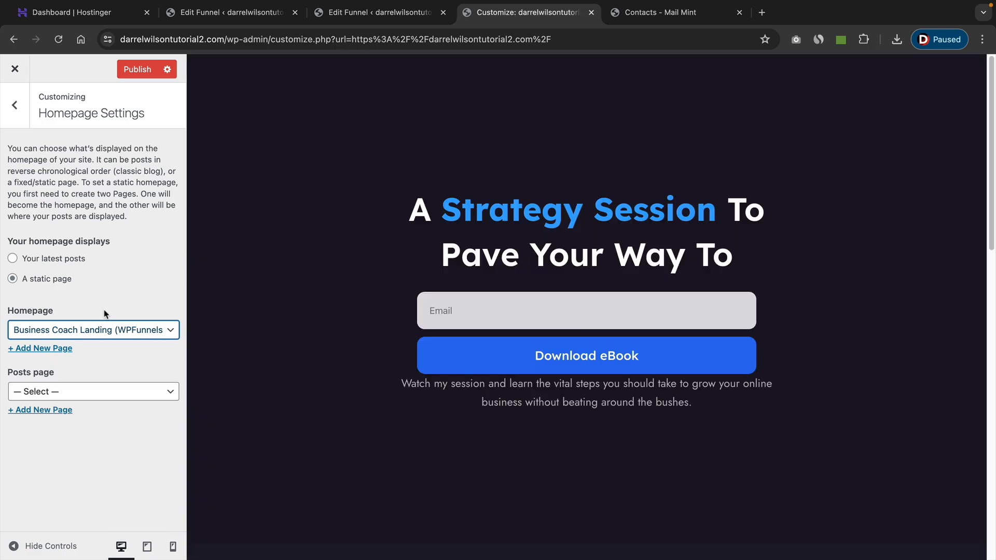
pyautogui.click(135, 71)
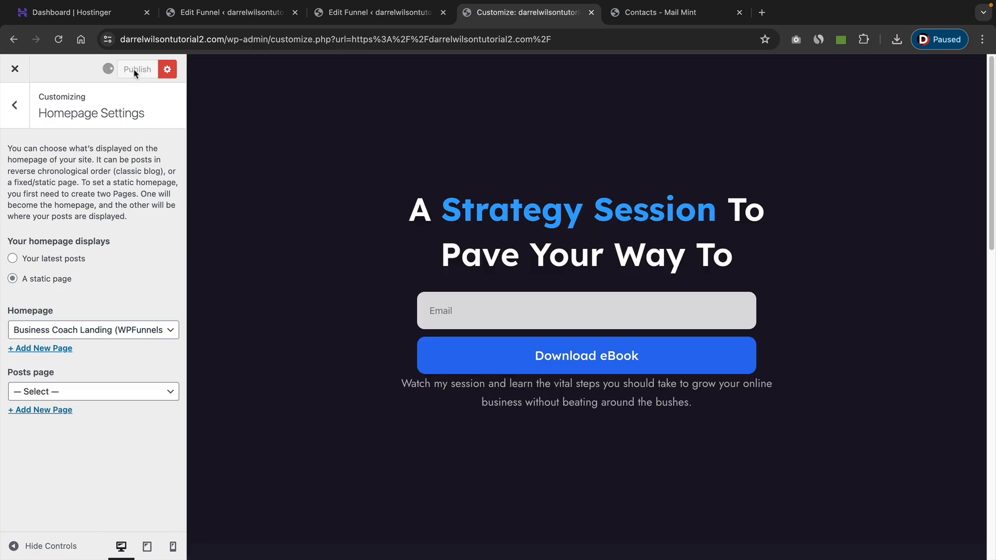
pyautogui.click(21, 78)
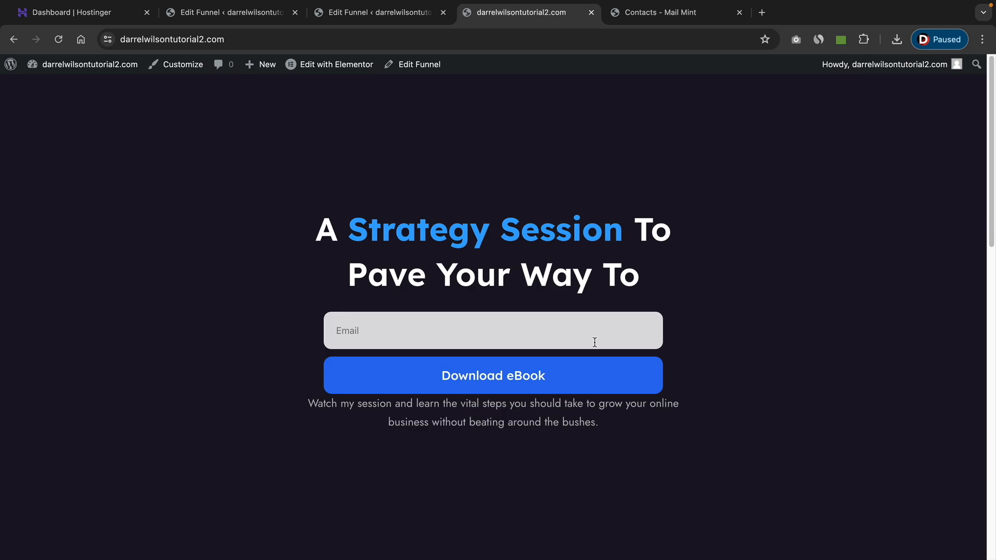
# Submit a test email address through the live homepage's opt-in form and refresh the Mail Mint contacts to check for the lead.
pyautogui.scroll(-9, 555, 360)
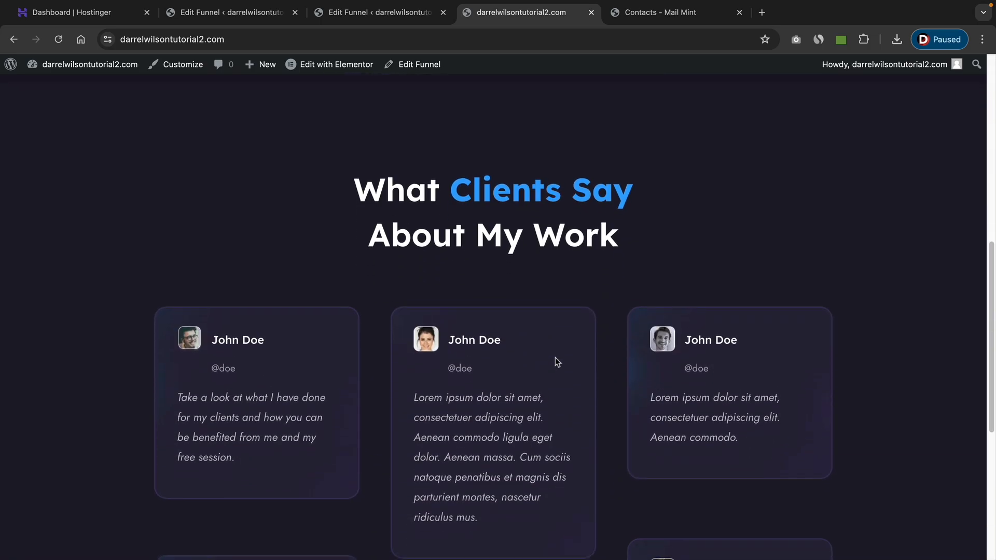
pyautogui.scroll(-1, 555, 361)
pyautogui.moveTo(264, 333); pyautogui.dragTo(283, 333)
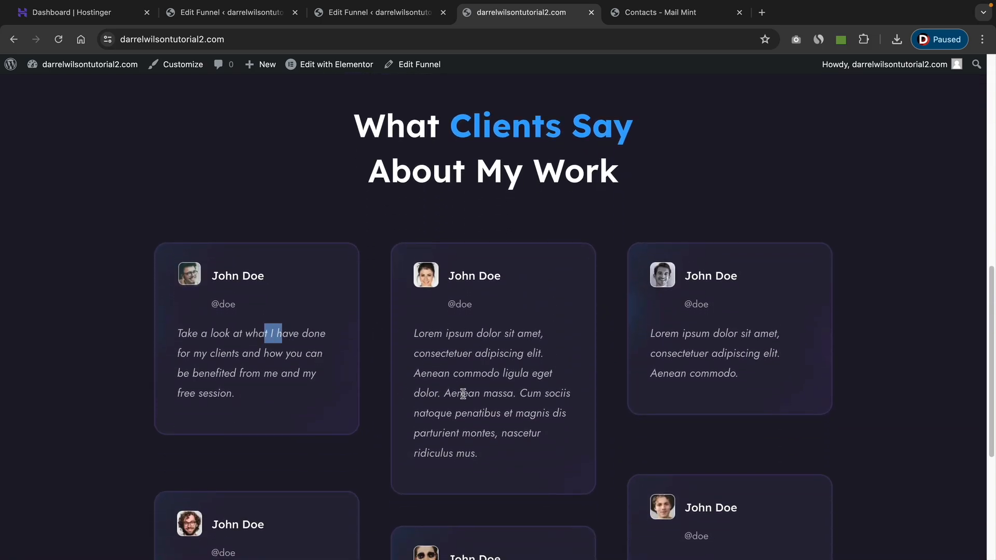
pyautogui.scroll(-5, 465, 392)
pyautogui.scroll(15, 488, 402)
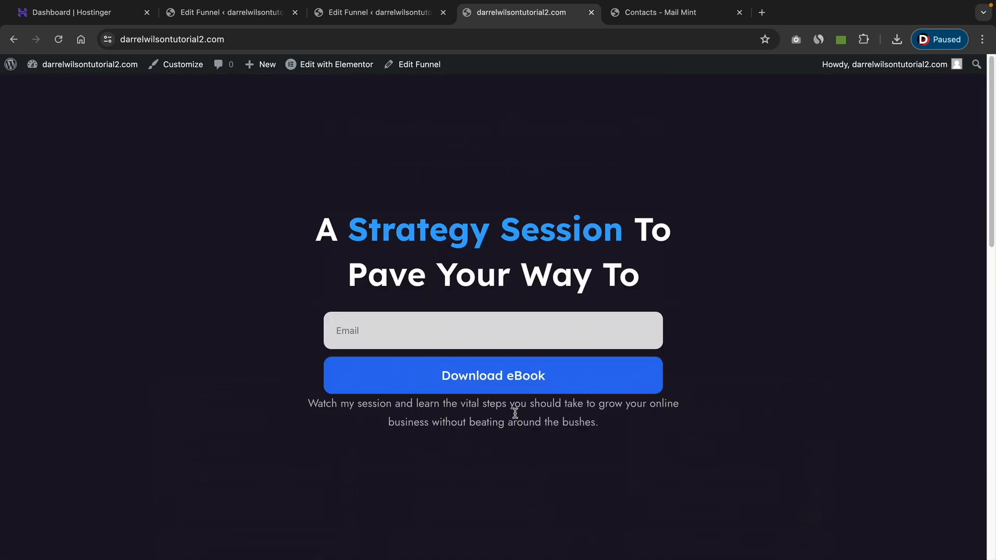
pyautogui.click(516, 339)
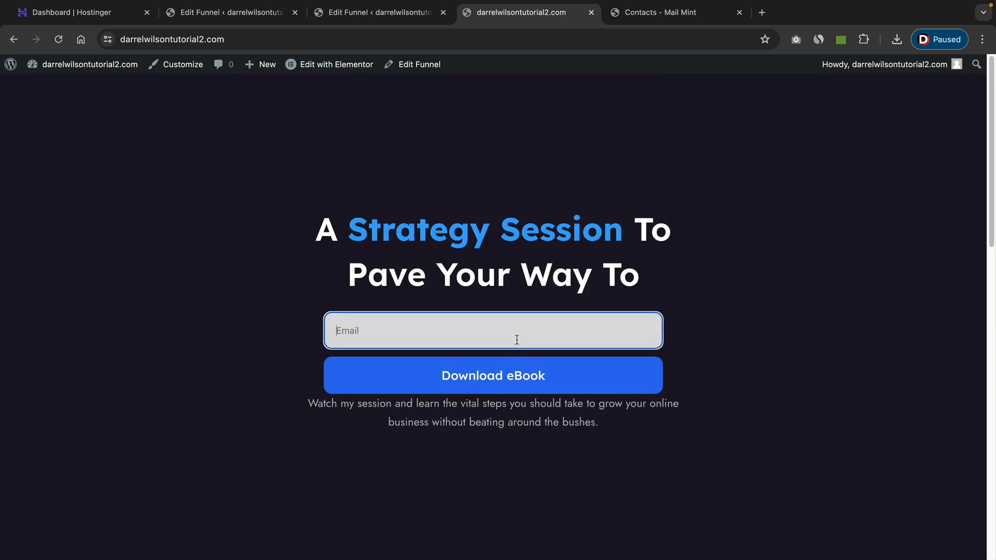
pyautogui.click(516, 374)
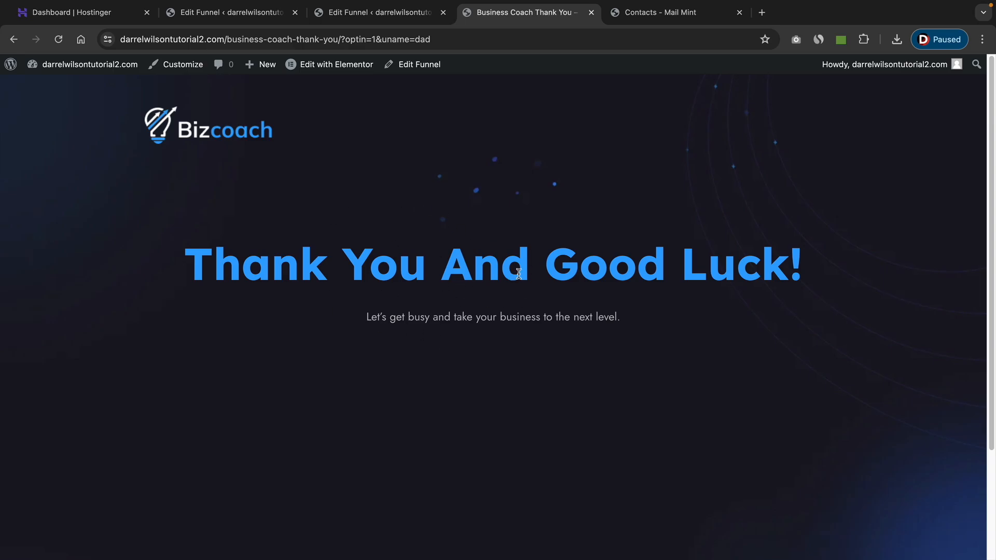
pyautogui.click(673, 16)
pyautogui.click(64, 40)
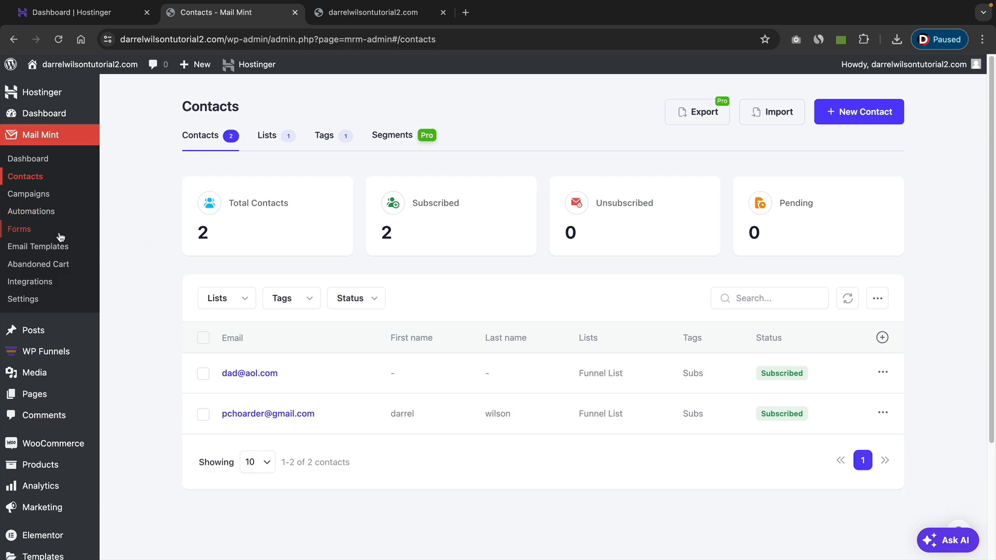
# Create a new Mail Mint form from scratch.
pyautogui.click(24, 231)
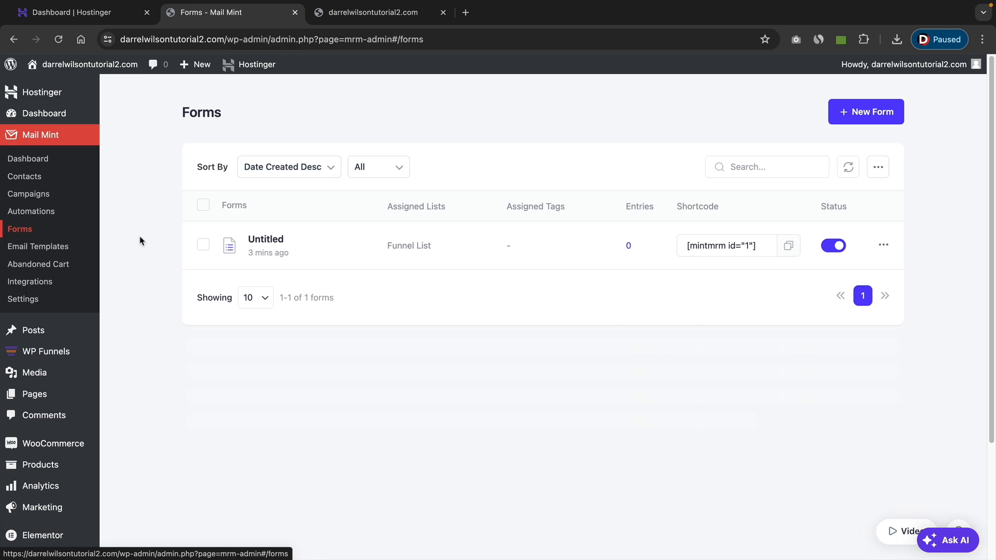
pyautogui.click(862, 115)
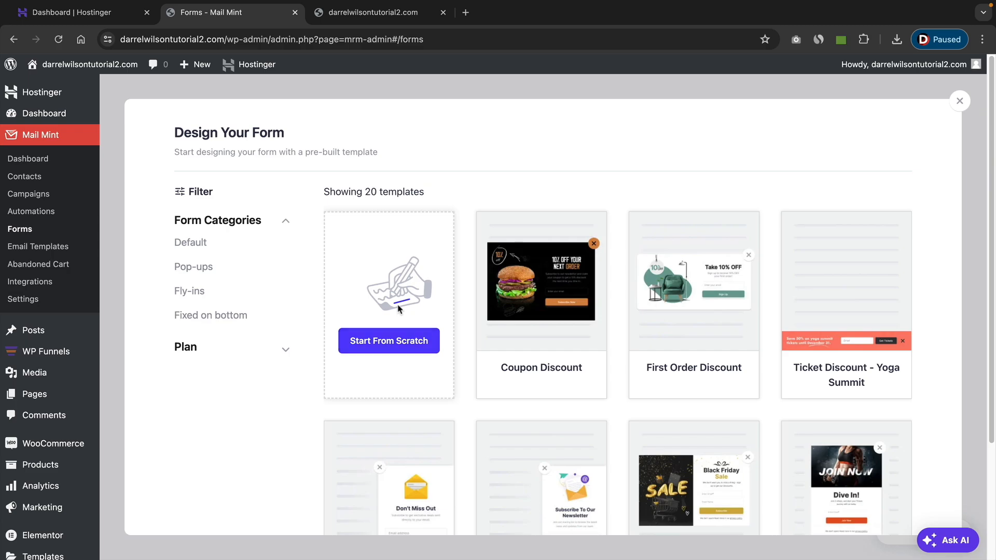
pyautogui.click(405, 345)
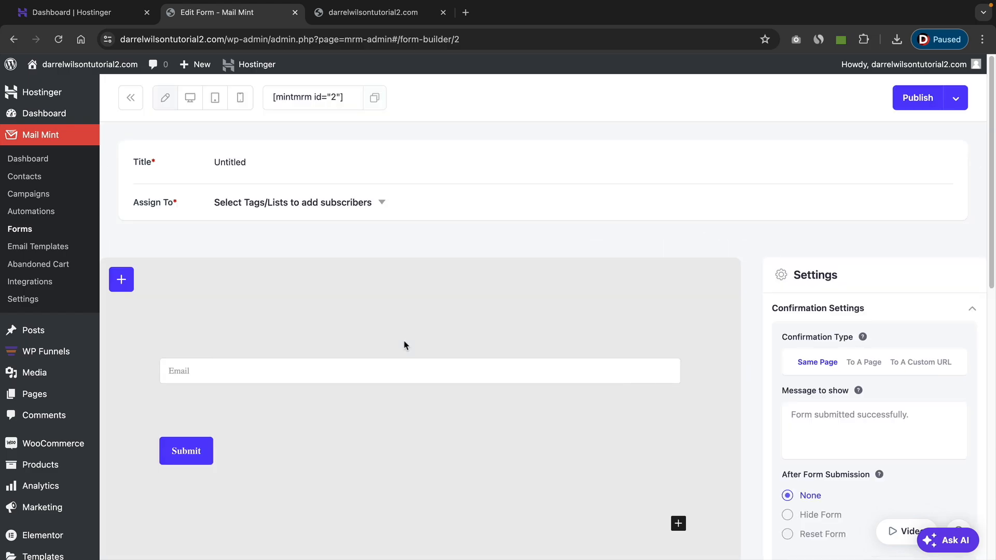
# Title the new form "List" and assign its subscribers to the Funnel List.
pyautogui.click(284, 168)
pyautogui.write('Da')
pyautogui.press('BackSpace')
pyautogui.write('List')
pyautogui.click(284, 202)
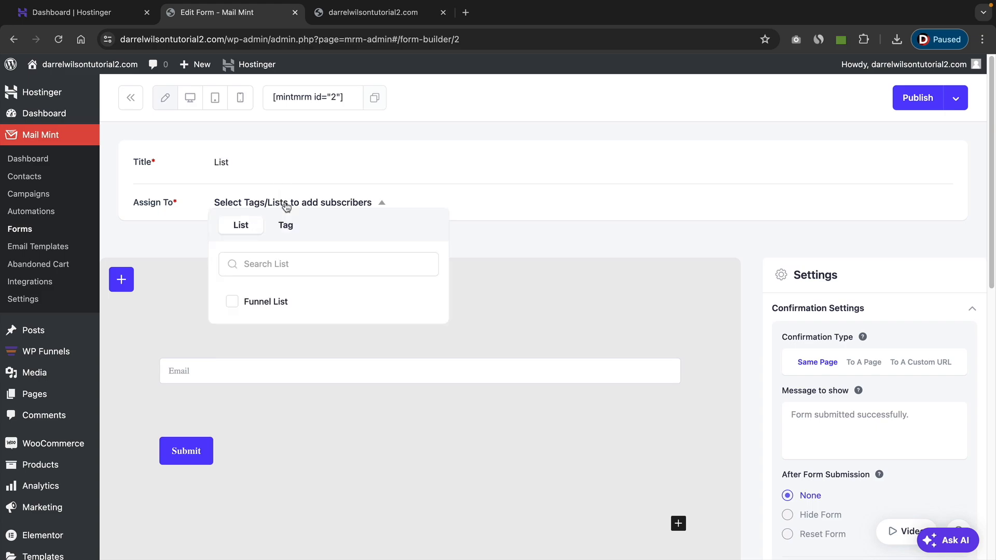
pyautogui.click(255, 302)
pyautogui.click(285, 225)
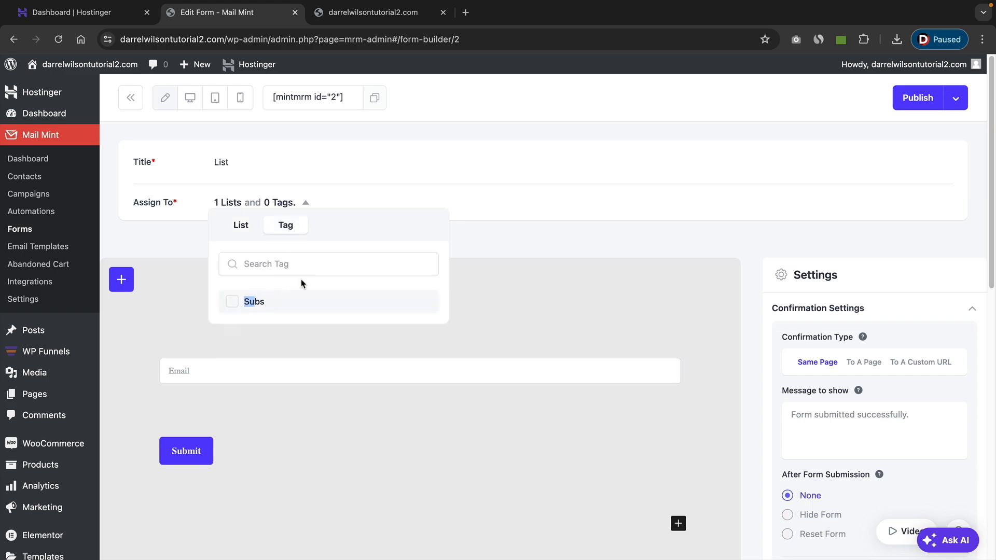
pyautogui.click(478, 232)
# Set the form's Submit button width to 90% and align the button to the center.
pyautogui.scroll(-3, 447, 240)
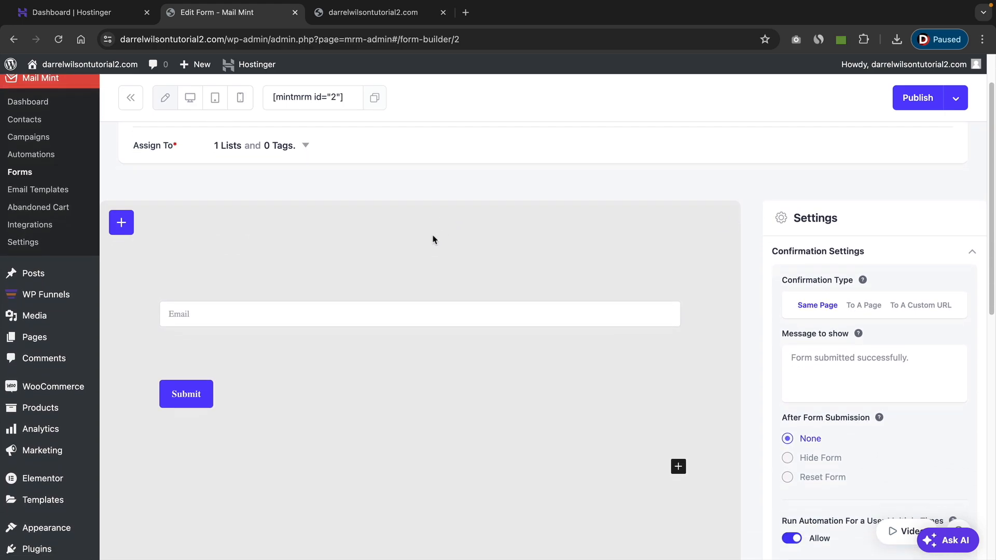
pyautogui.scroll(-1, 322, 287)
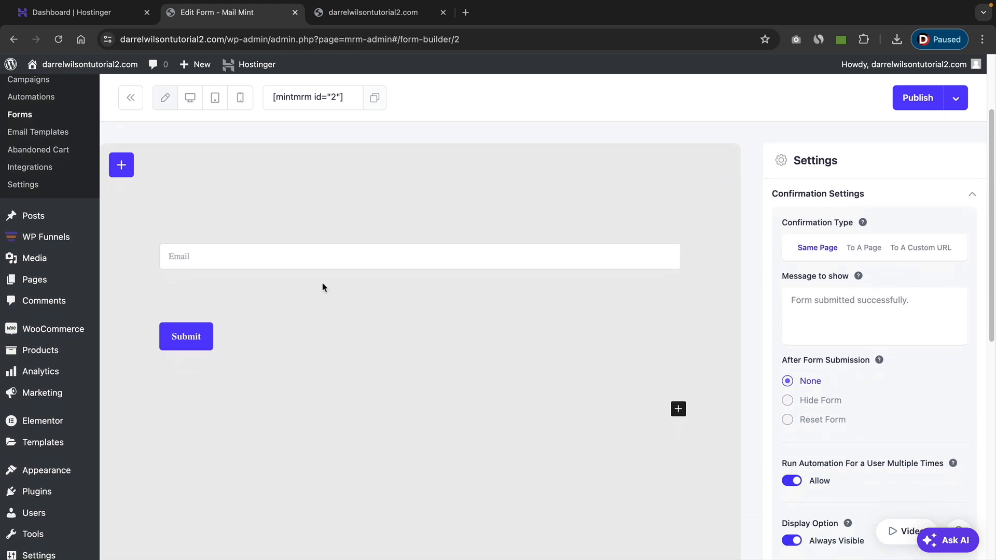
pyautogui.click(243, 312)
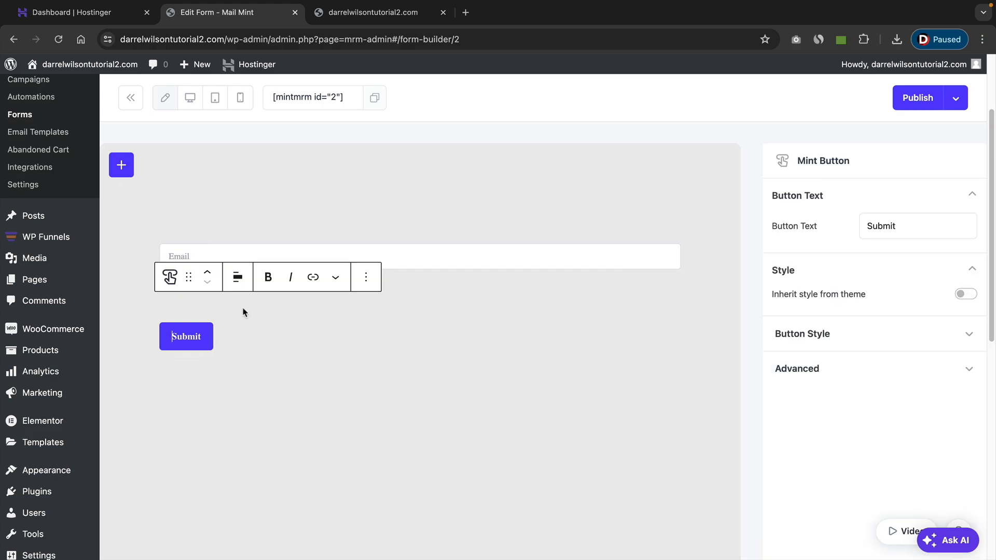
pyautogui.click(434, 260)
pyautogui.click(199, 338)
pyautogui.click(831, 334)
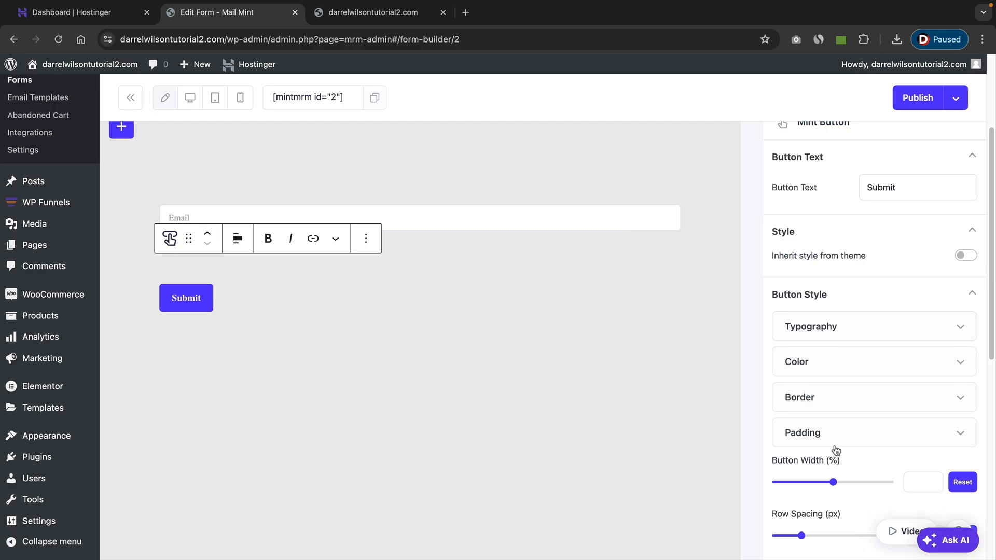
pyautogui.scroll(-2, 837, 445)
pyautogui.moveTo(834, 382); pyautogui.dragTo(881, 382)
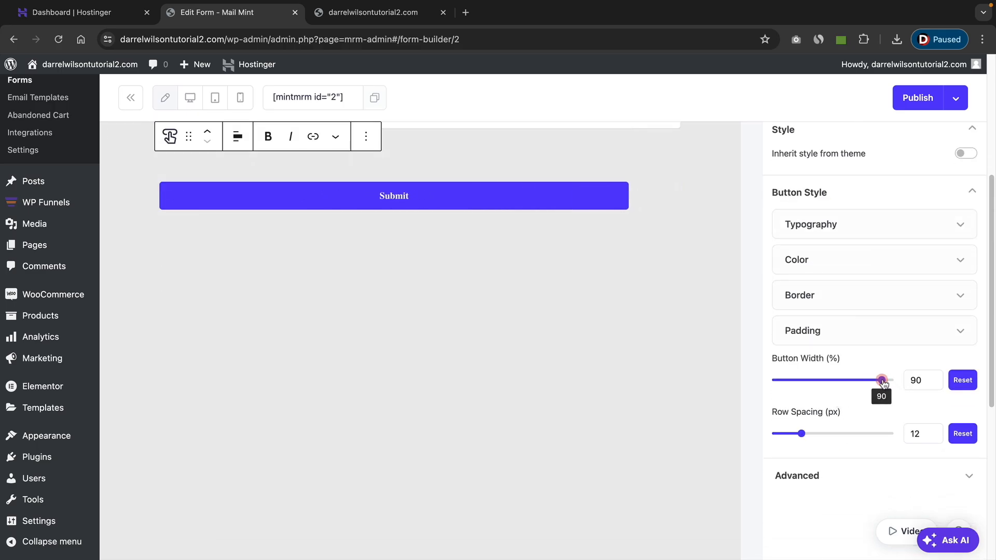
pyautogui.scroll(2, 655, 339)
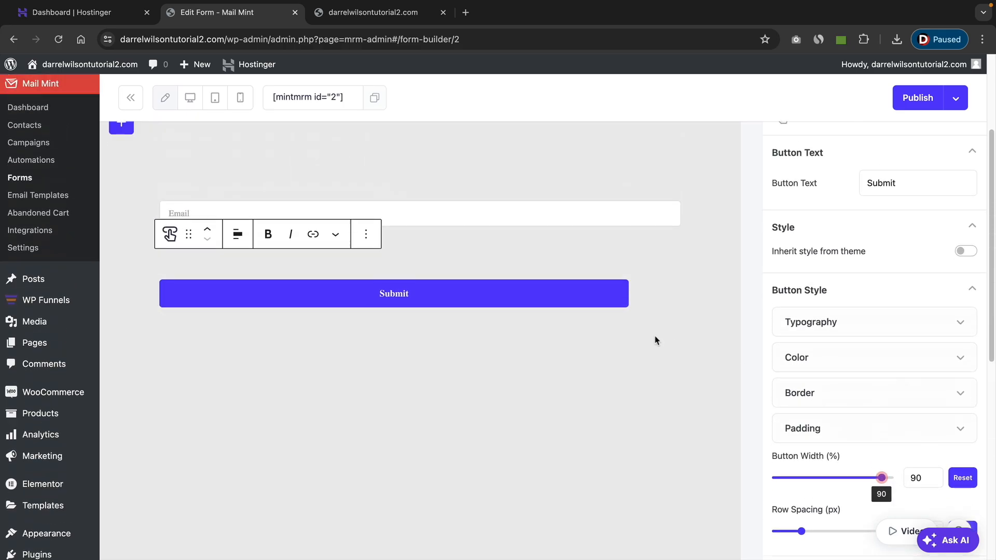
pyautogui.click(238, 234)
pyautogui.click(275, 318)
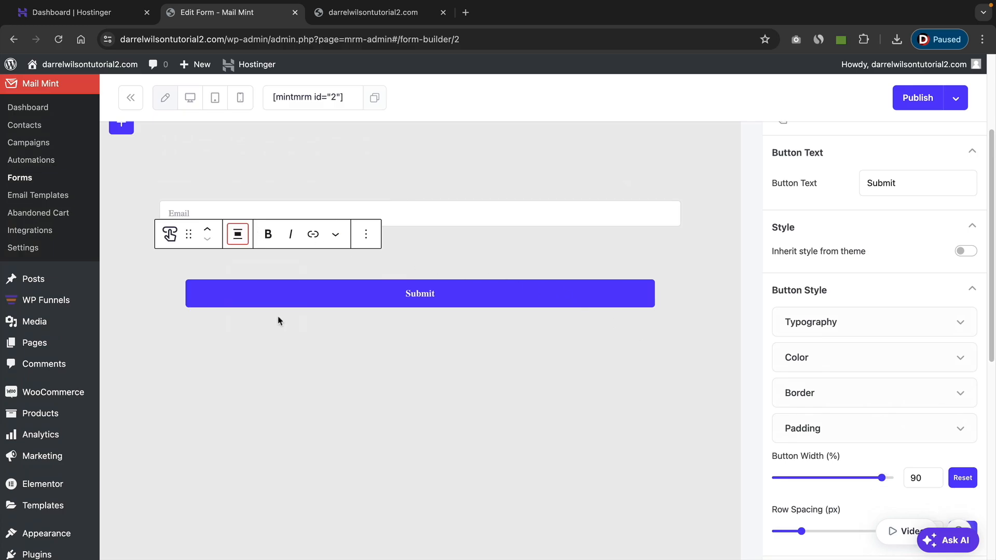
# Align the form's email field to the center.
pyautogui.click(393, 362)
pyautogui.click(446, 213)
pyautogui.click(238, 168)
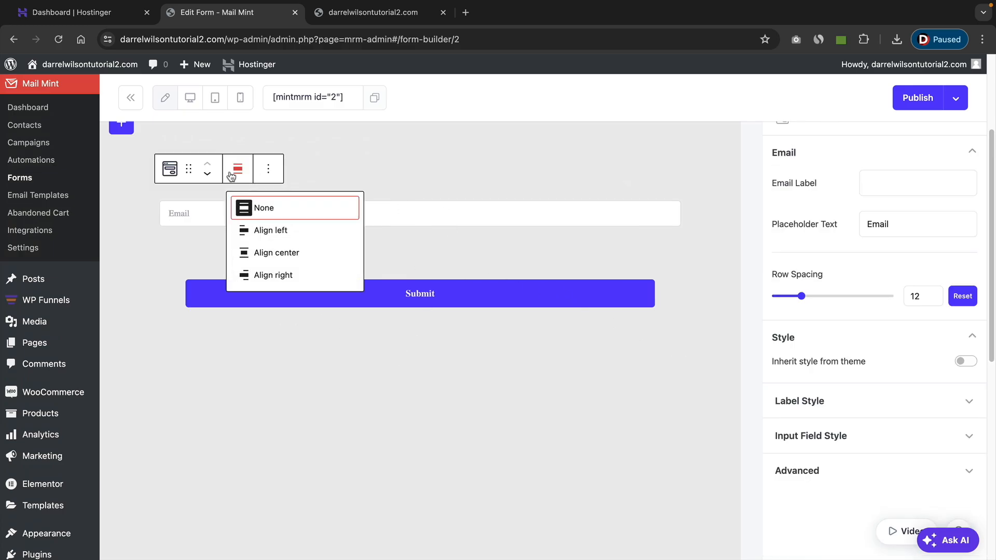
pyautogui.click(268, 251)
pyautogui.scroll(2, 312, 303)
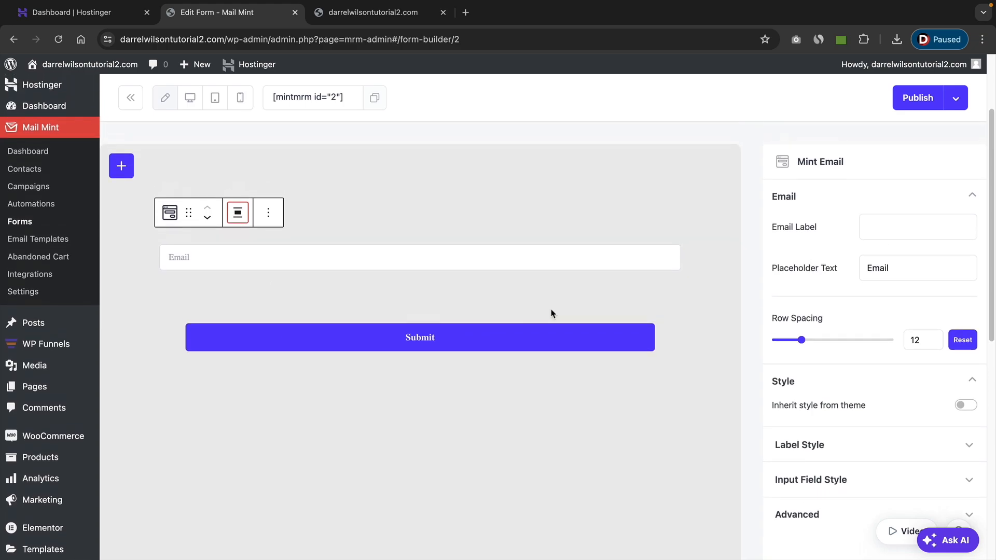
# Set the email field's placeholder to "Email Address" with its style inherited from the theme, and publish the form.
pyautogui.click(908, 228)
pyautogui.write('Address')
pyautogui.click(966, 406)
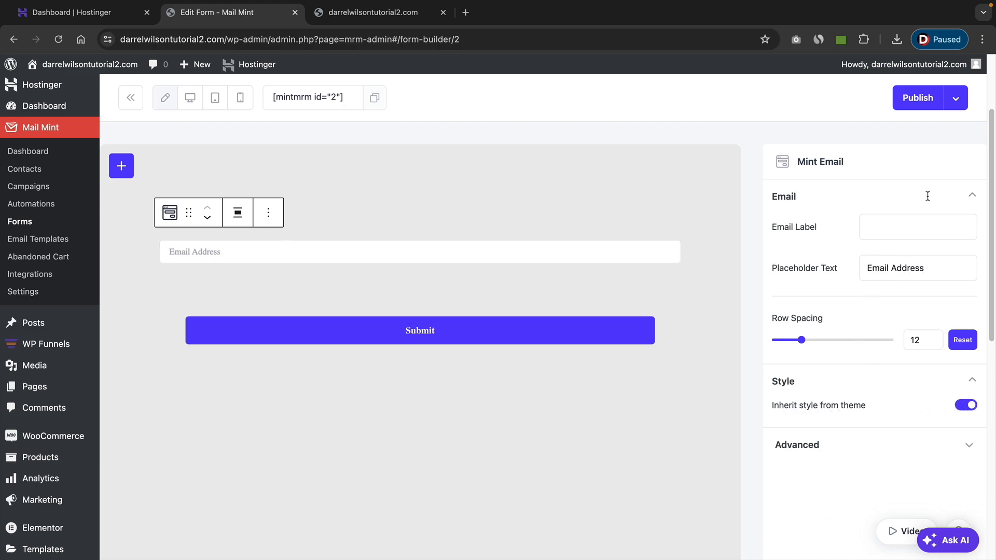
pyautogui.click(932, 99)
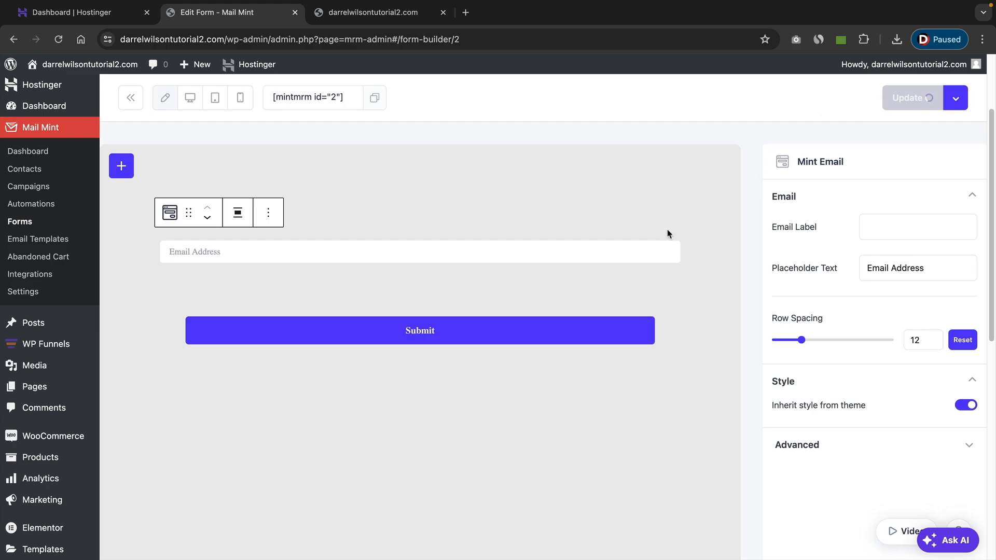
pyautogui.scroll(1, 508, 298)
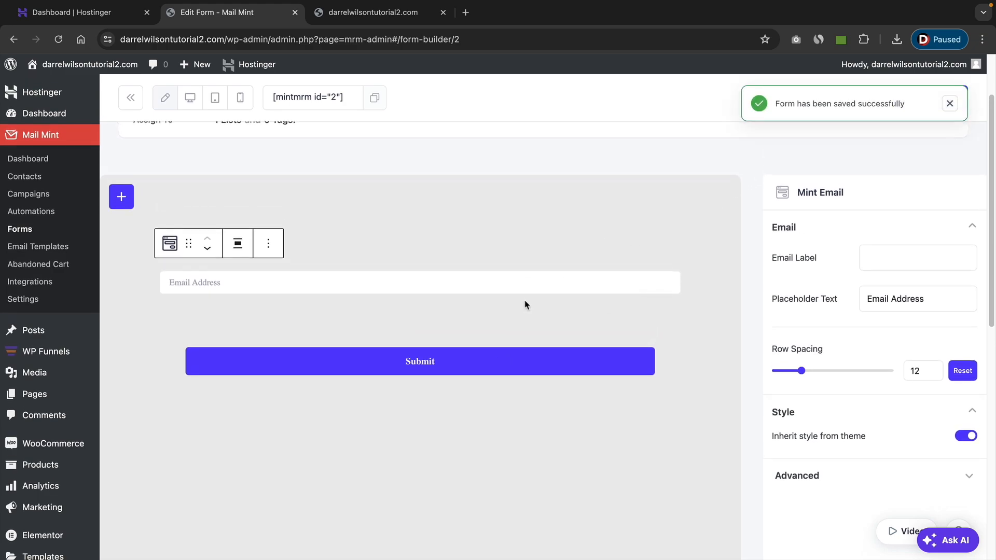
pyautogui.scroll(1, 527, 299)
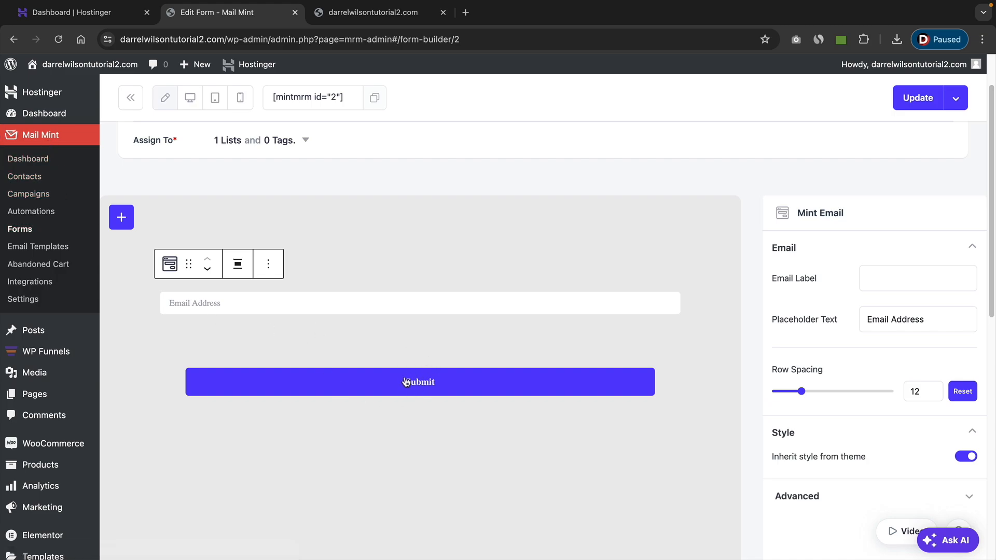
pyautogui.scroll(2, 400, 384)
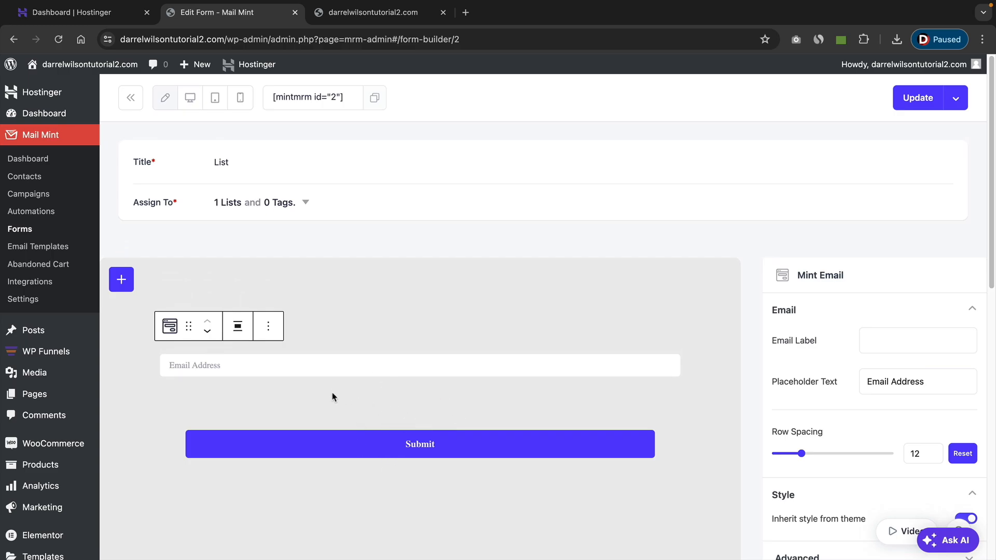
# Open the live homepage in Elementor and switch its opt-in form's source to Mail Mint with the List form.
pyautogui.click(368, 14)
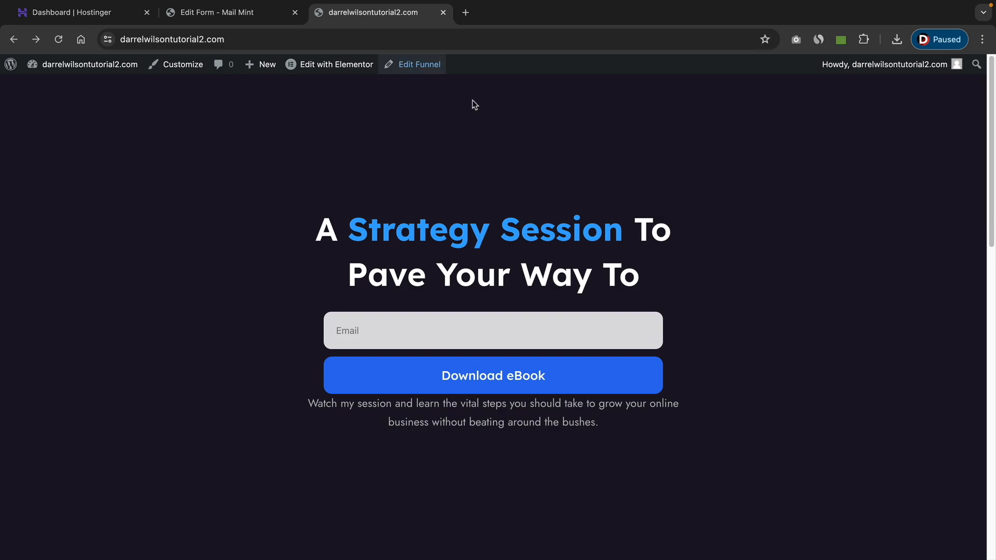
pyautogui.moveTo(328, 67)
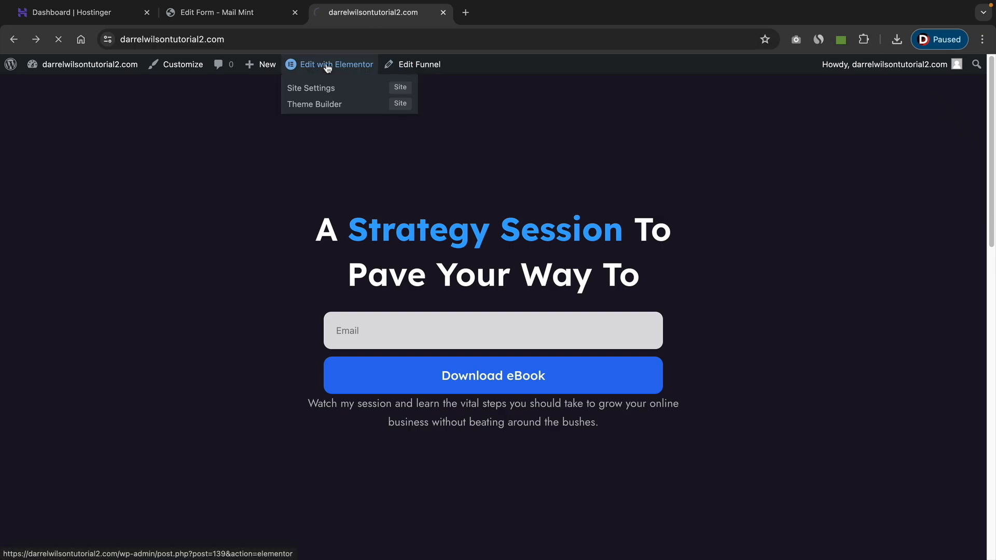
pyautogui.click(325, 66)
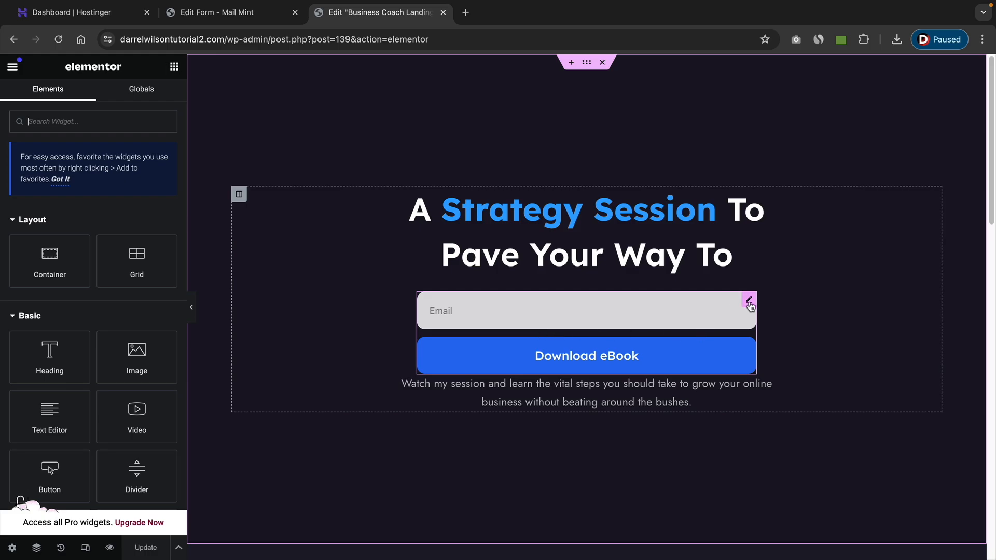
pyautogui.click(749, 301)
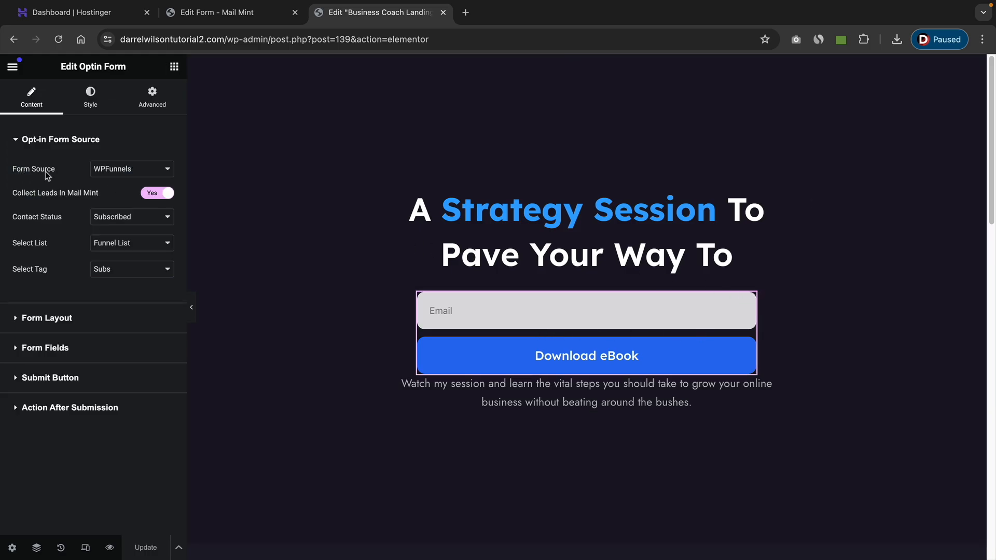
pyautogui.click(117, 170)
pyautogui.click(120, 185)
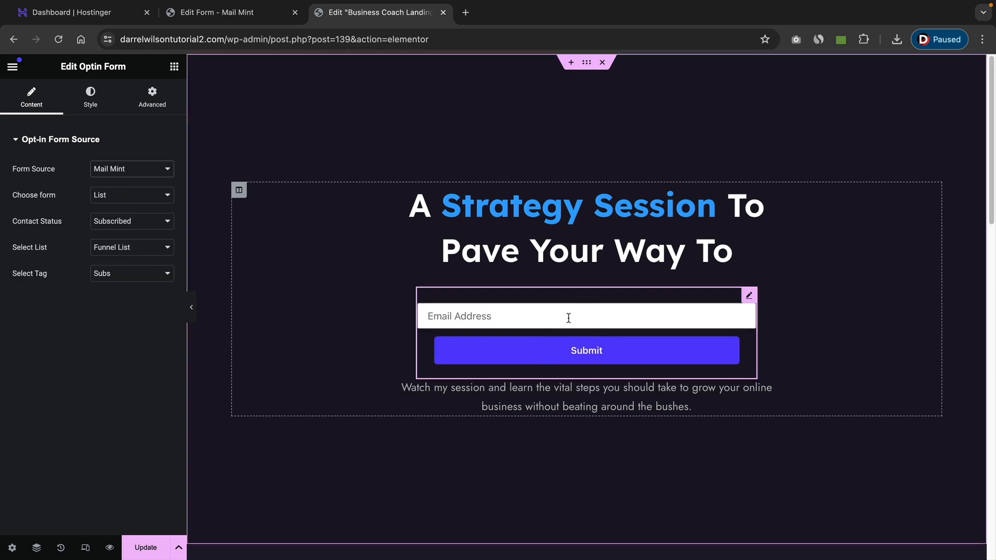
# Keep Funnel List and Subs as the opt-in form's list and tag, and update the page.
pyautogui.click(93, 101)
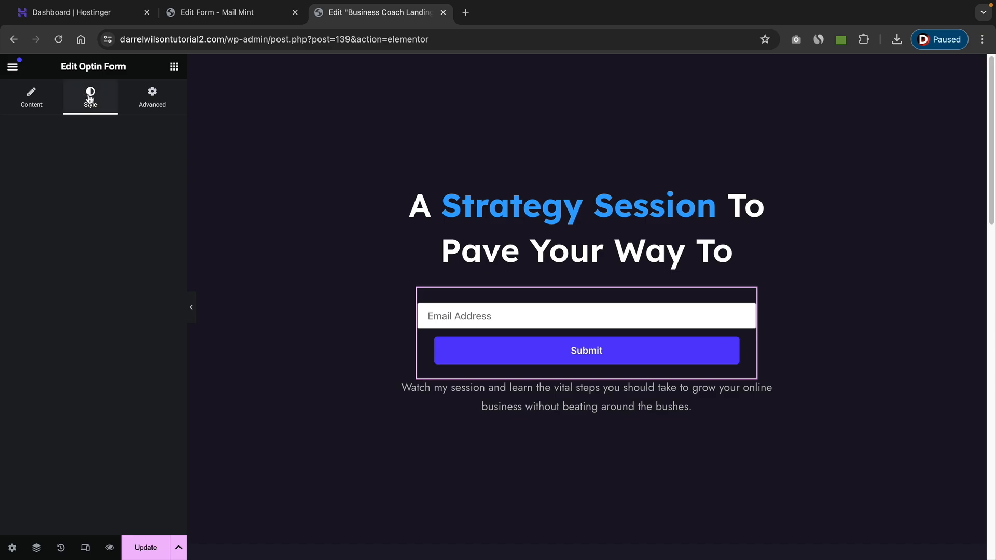
pyautogui.click(38, 102)
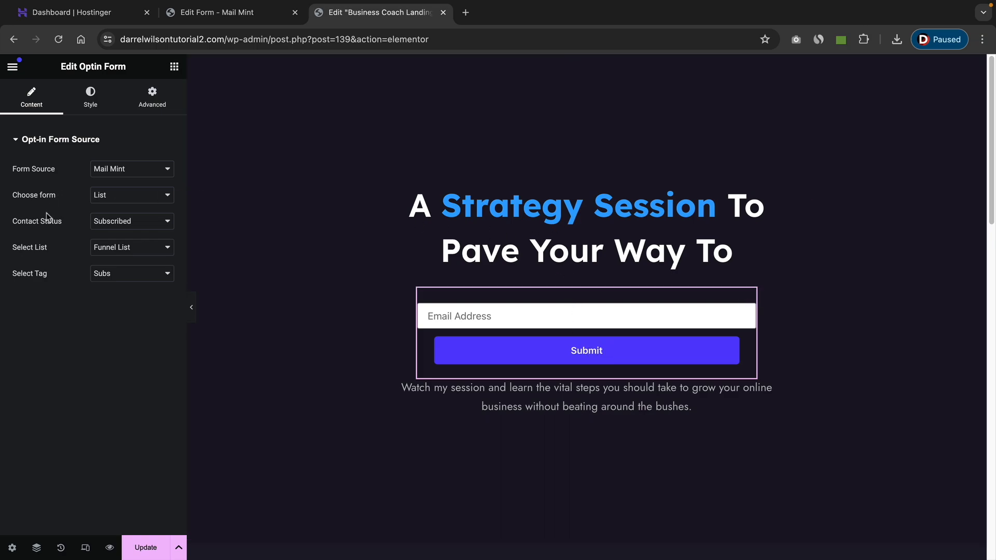
pyautogui.click(124, 248)
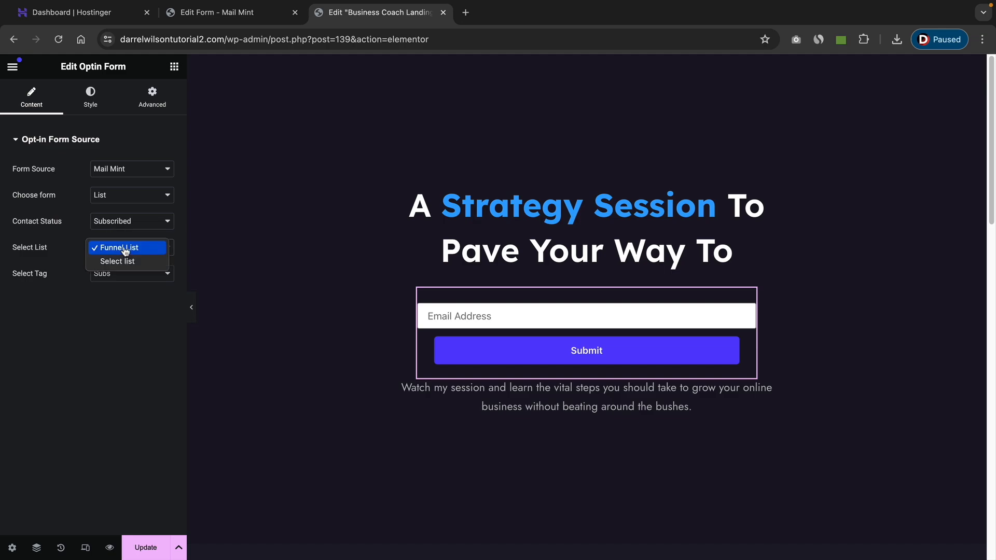
pyautogui.click(126, 250)
pyautogui.click(126, 274)
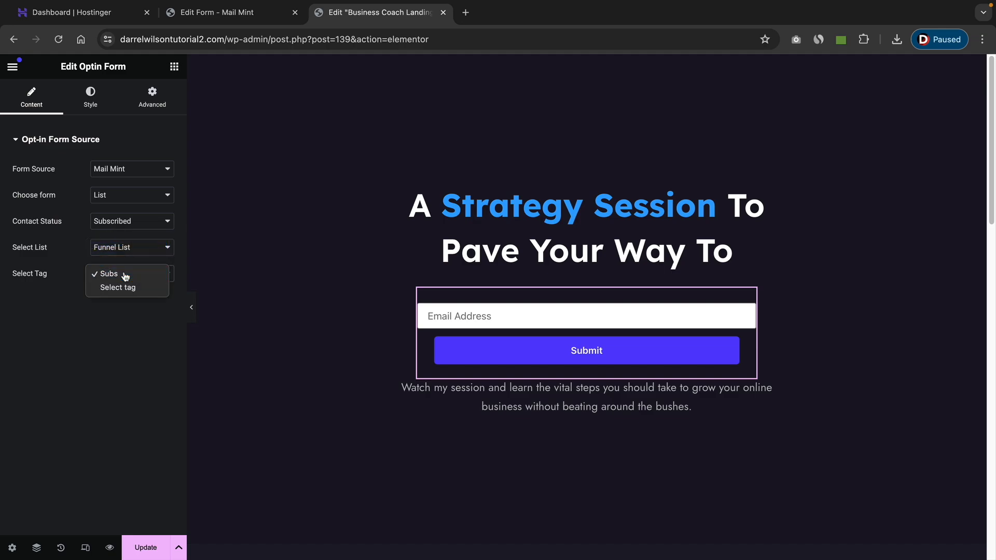
pyautogui.click(126, 276)
pyautogui.click(146, 548)
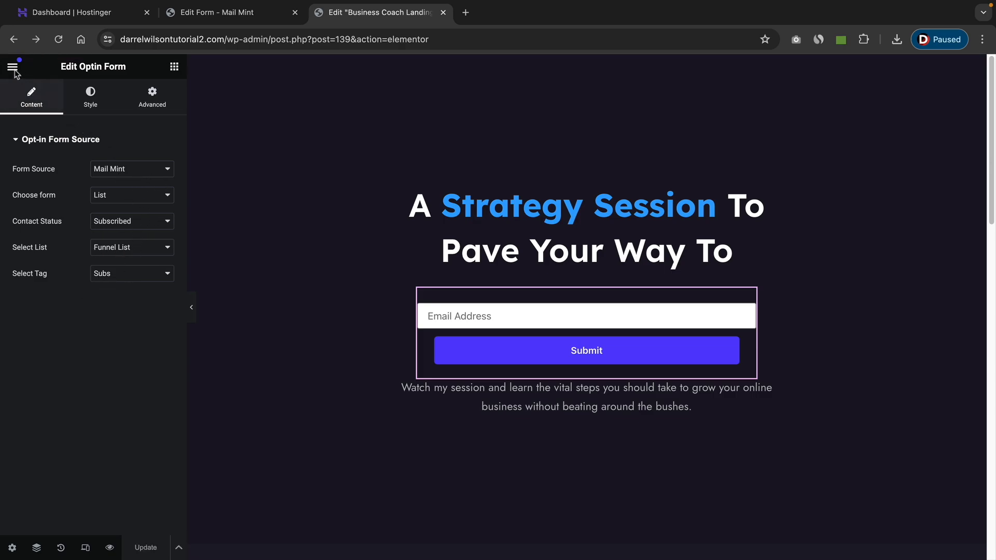
pyautogui.click(155, 107)
pyautogui.scroll(-6, 101, 288)
pyautogui.scroll(6, 101, 288)
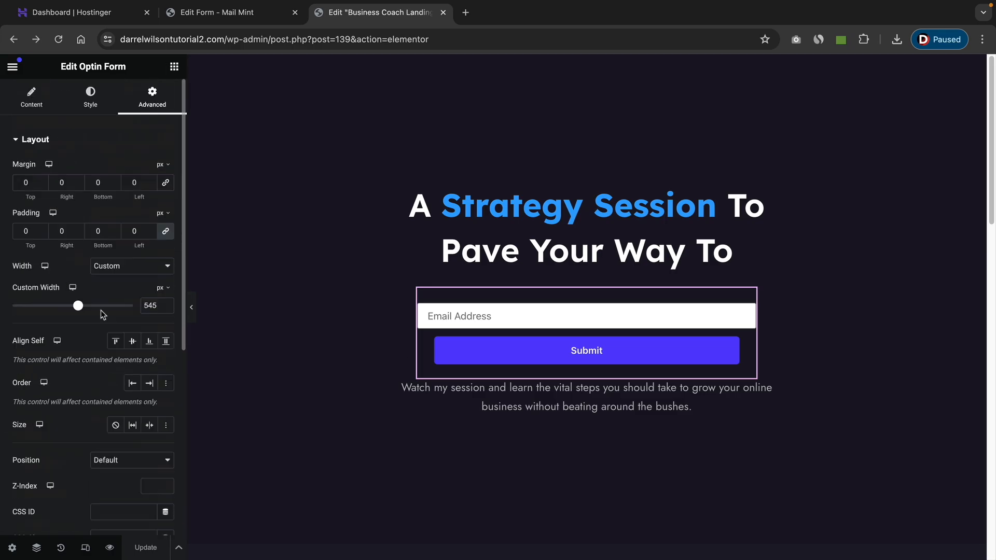
pyautogui.click(91, 100)
pyautogui.click(28, 103)
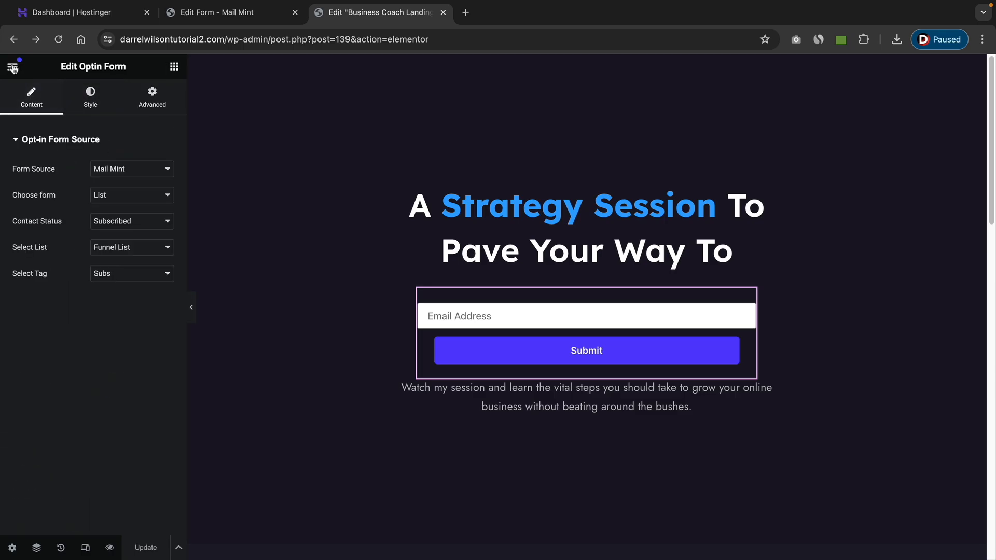
# View the live landing page and submit a test email address through its opt-in form.
pyautogui.click(12, 66)
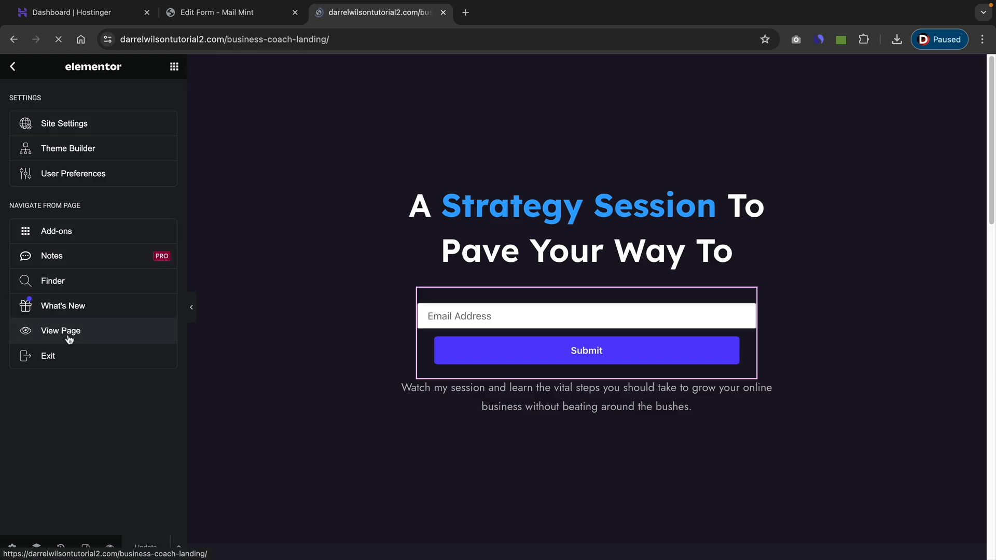
pyautogui.click(467, 335)
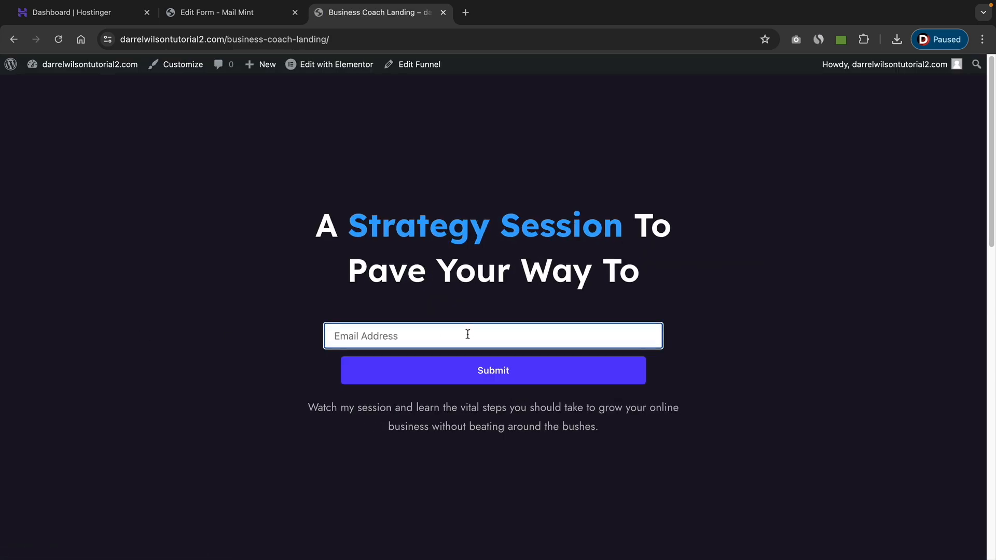
pyautogui.click(600, 384)
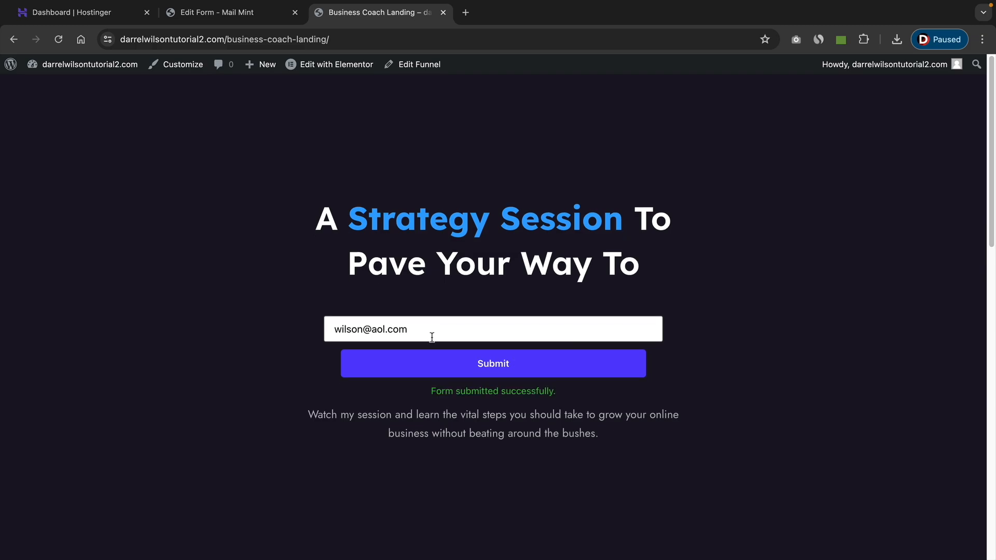
pyautogui.moveTo(431, 392); pyautogui.dragTo(558, 395)
pyautogui.click(559, 396)
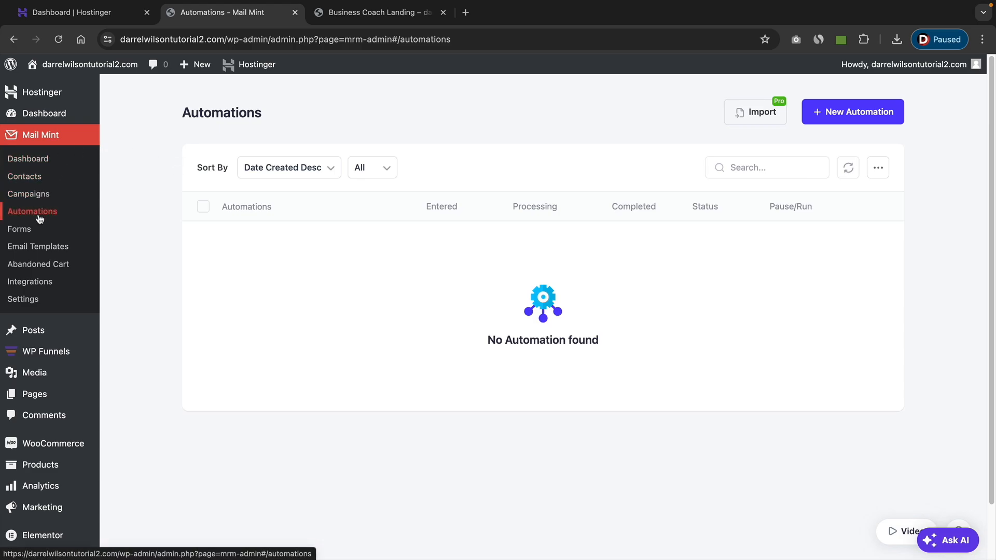
# Create a new Mail Mint automation from the pre-built Opt-in Welcome Email journey.
pyautogui.click(835, 116)
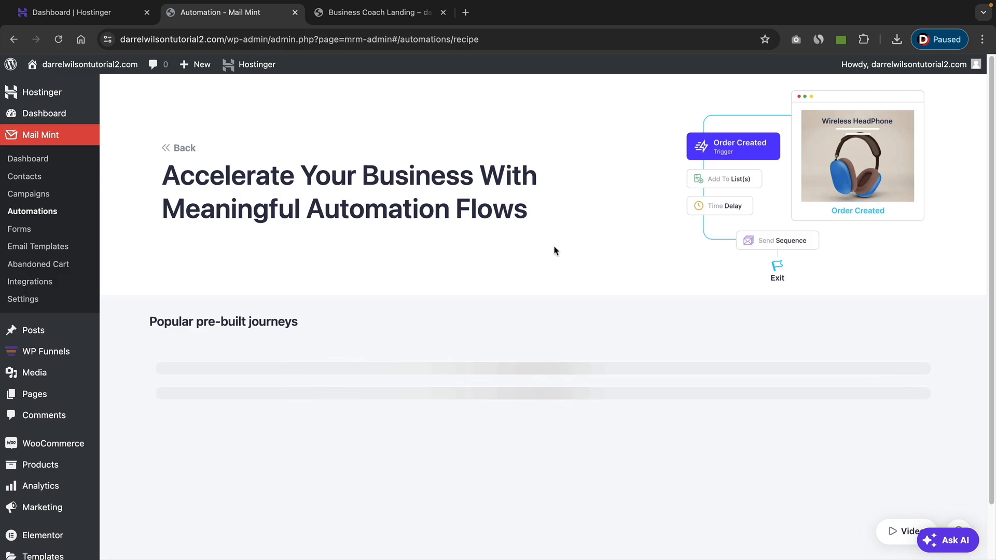
pyautogui.scroll(-3, 552, 240)
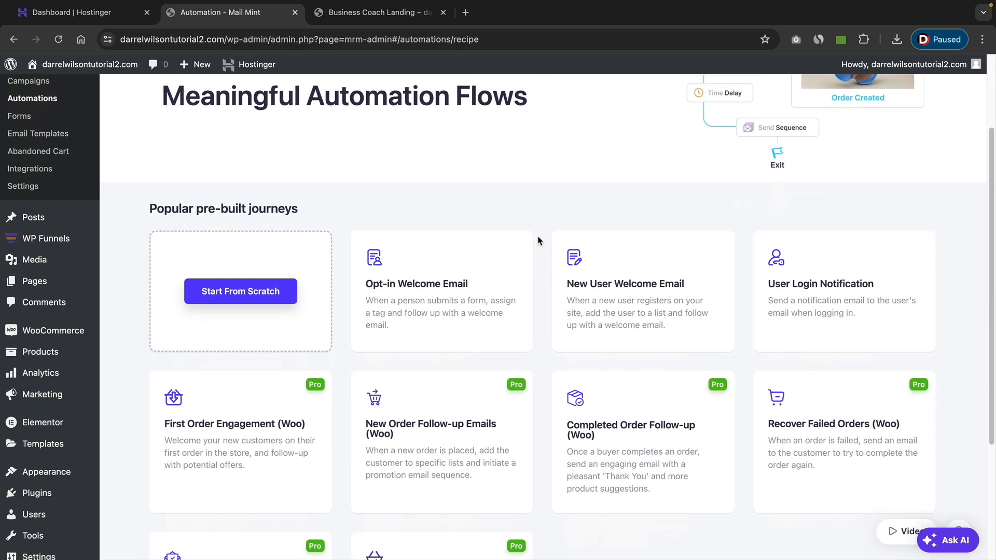
pyautogui.click(437, 295)
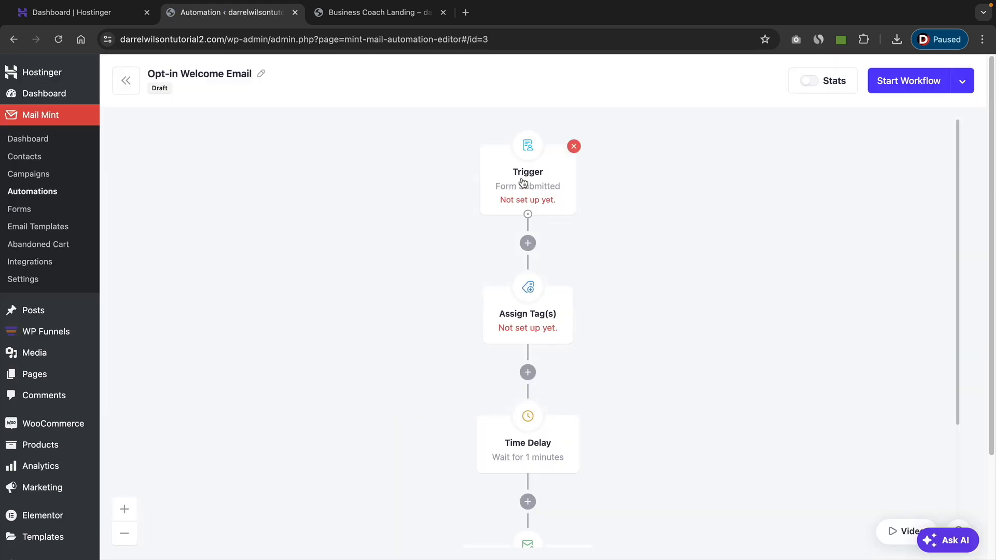
# Set the Form Submitted trigger to run on the List form.
pyautogui.click(523, 181)
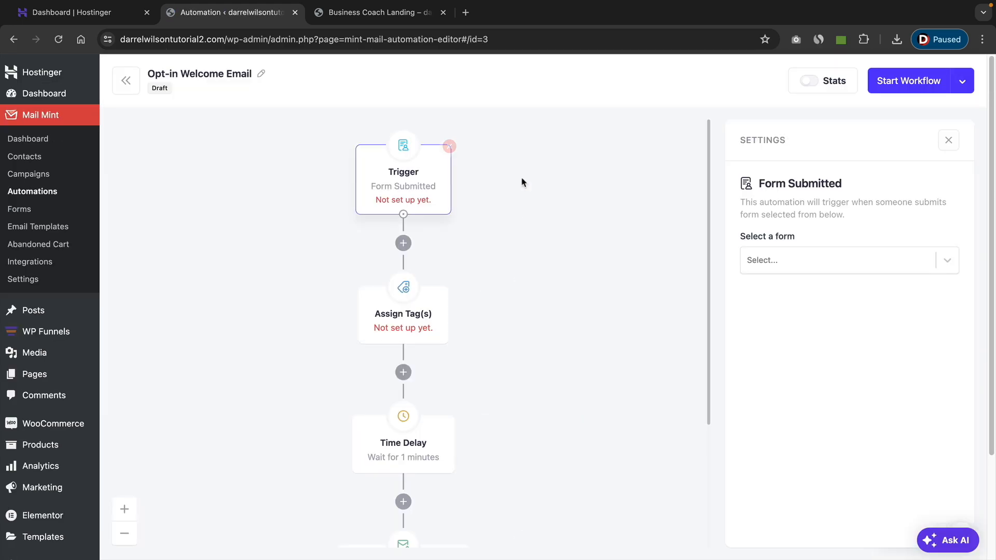
pyautogui.click(829, 260)
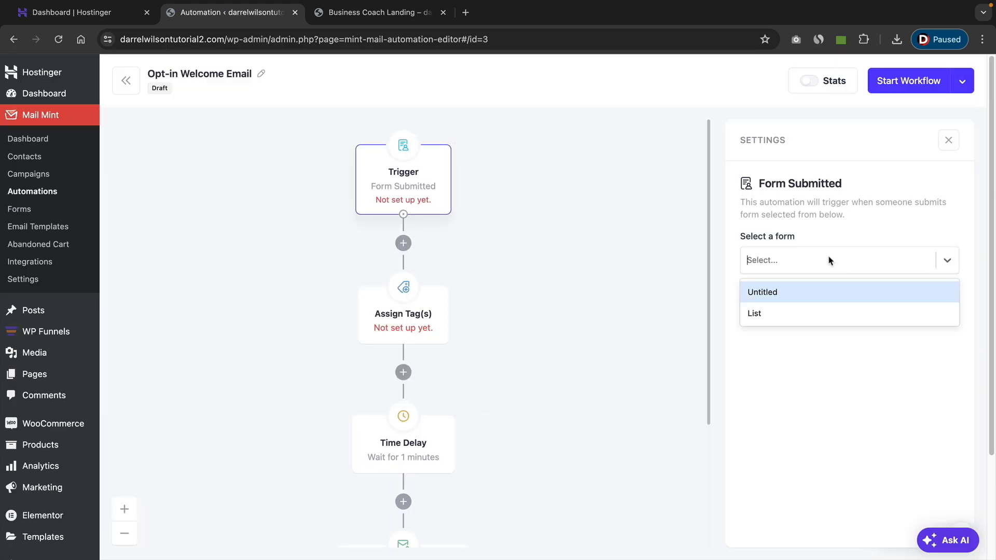
pyautogui.click(792, 317)
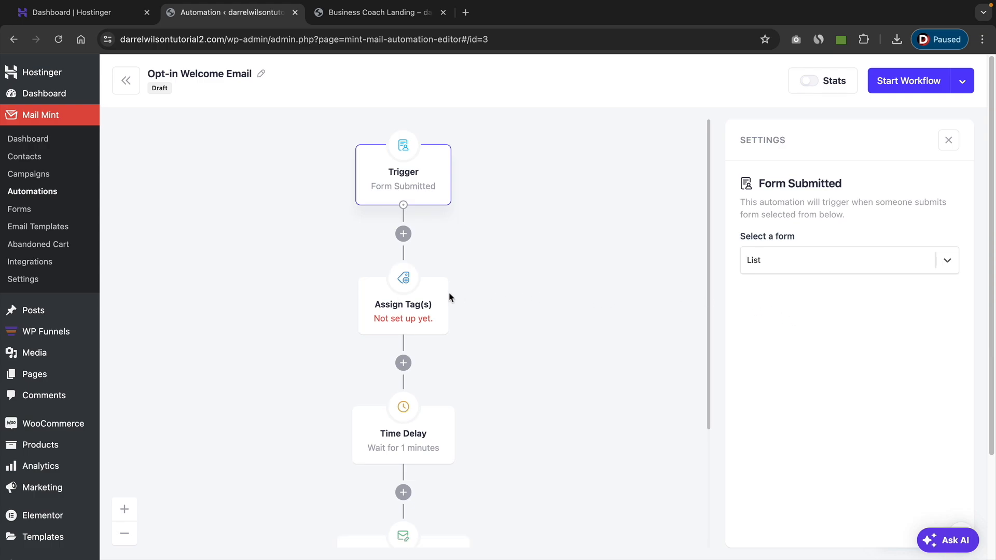
# Choose the Subs tag for the automation's Assign Tag(s) action.
pyautogui.click(419, 305)
pyautogui.click(820, 248)
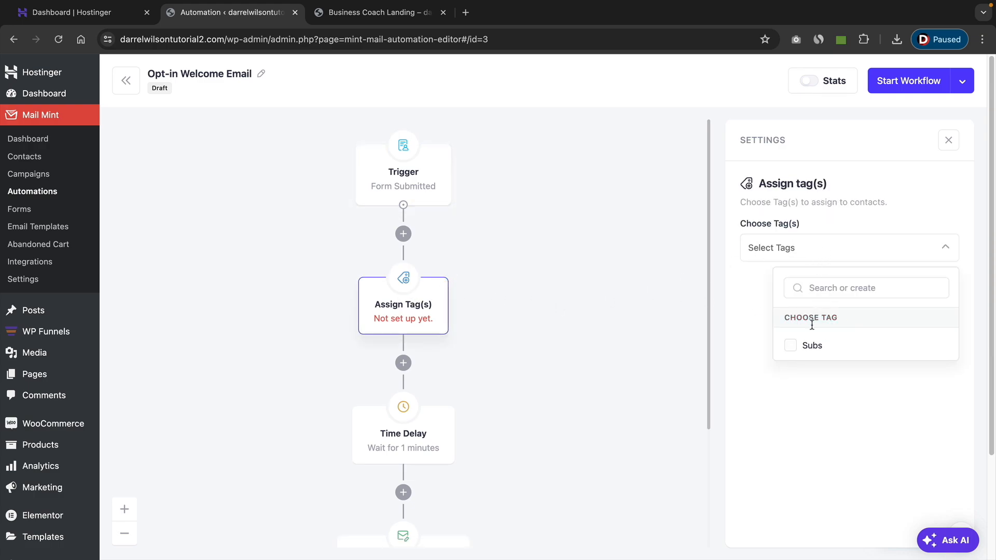
pyautogui.click(809, 346)
pyautogui.click(669, 321)
# Check the Time Delay action's waiting time and its available units, keeping 1 and Minutes.
pyautogui.scroll(-3, 576, 322)
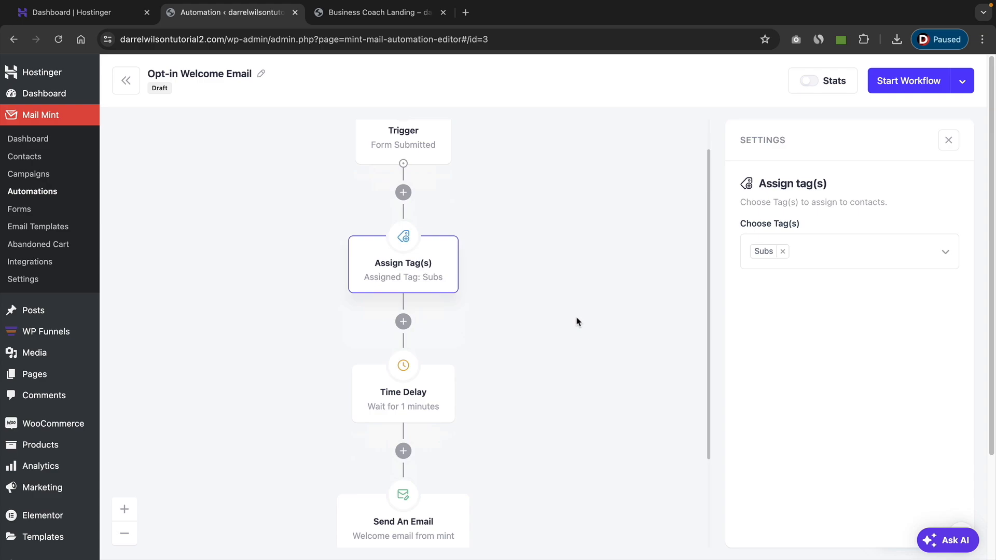
pyautogui.click(416, 275)
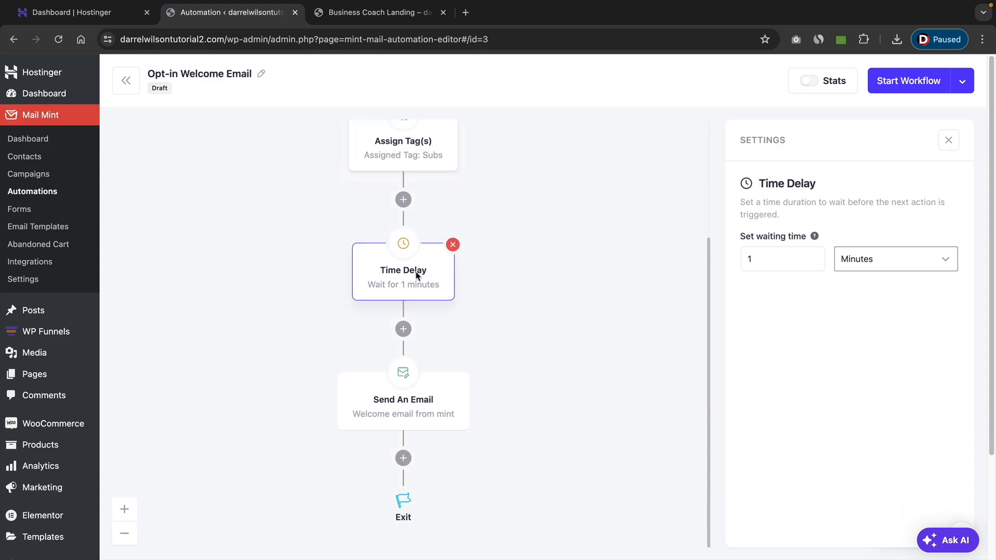
pyautogui.moveTo(793, 265); pyautogui.dragTo(729, 261)
pyautogui.click(874, 259)
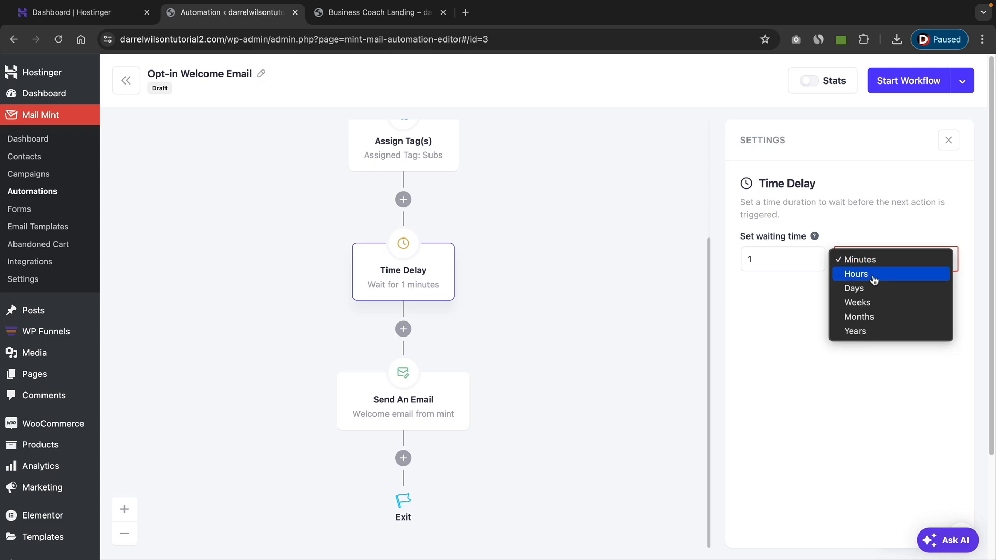
pyautogui.click(788, 298)
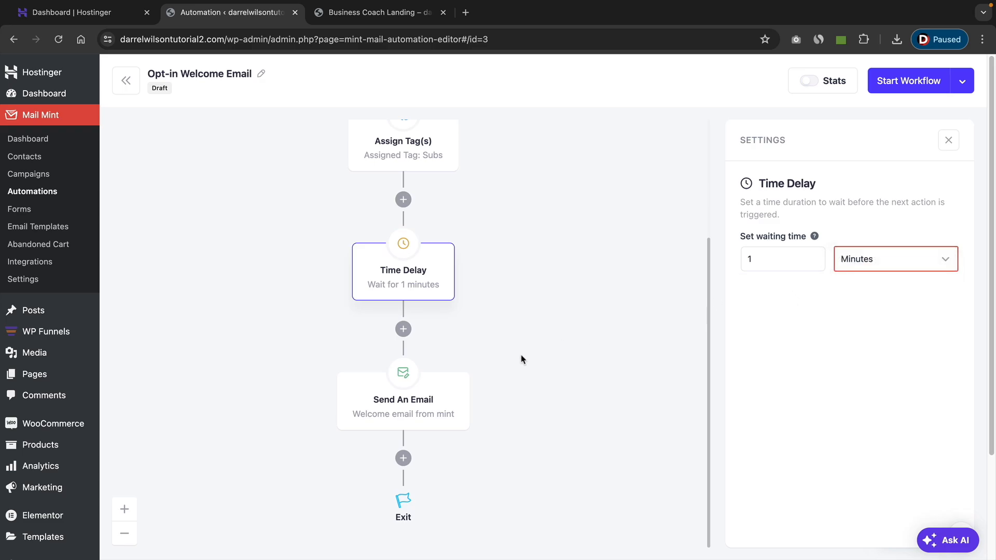
# Enter the sender's email address and full name in the Send An Email action's settings.
pyautogui.scroll(-1, 506, 365)
pyautogui.click(420, 402)
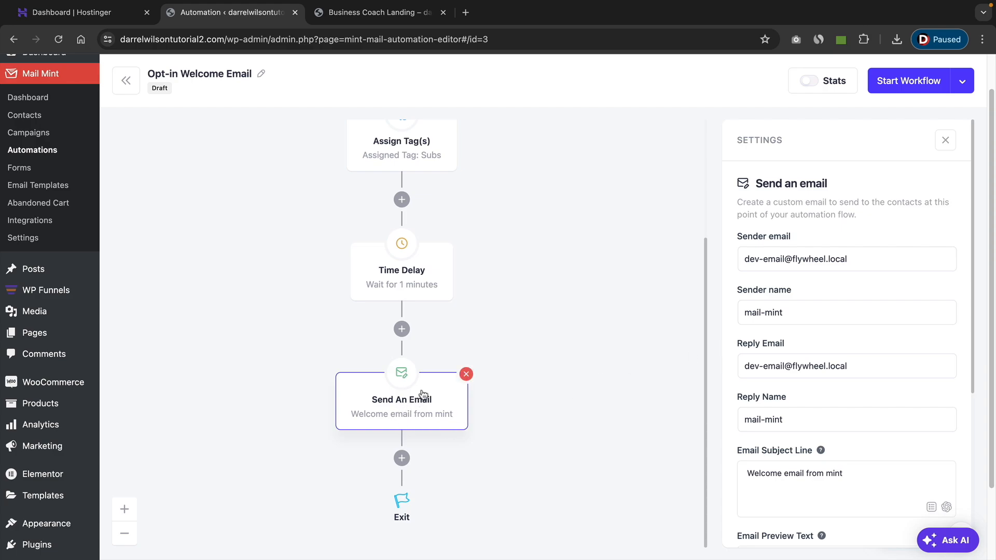
pyautogui.scroll(-2, 840, 309)
pyautogui.scroll(2, 845, 282)
pyautogui.moveTo(856, 260); pyautogui.dragTo(733, 260)
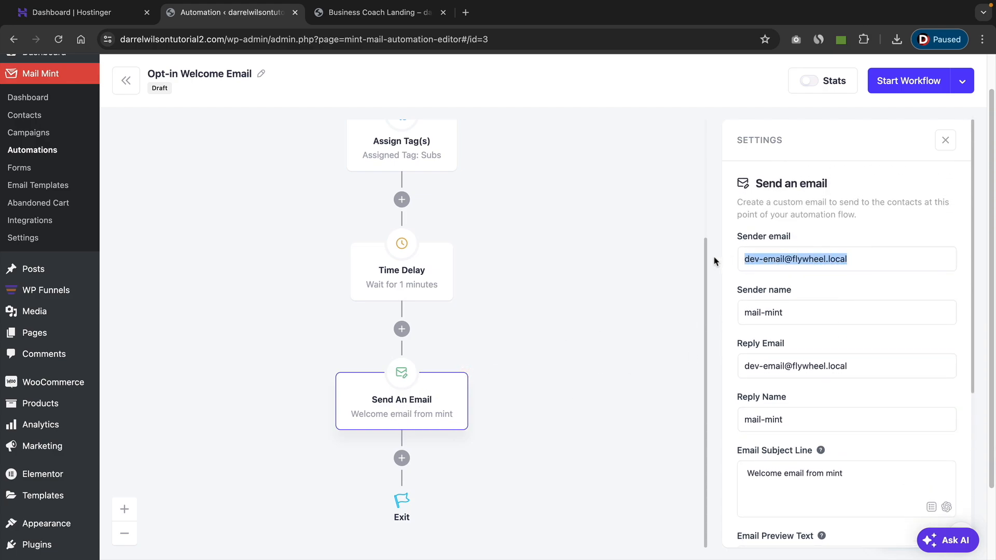
pyautogui.write('darer')
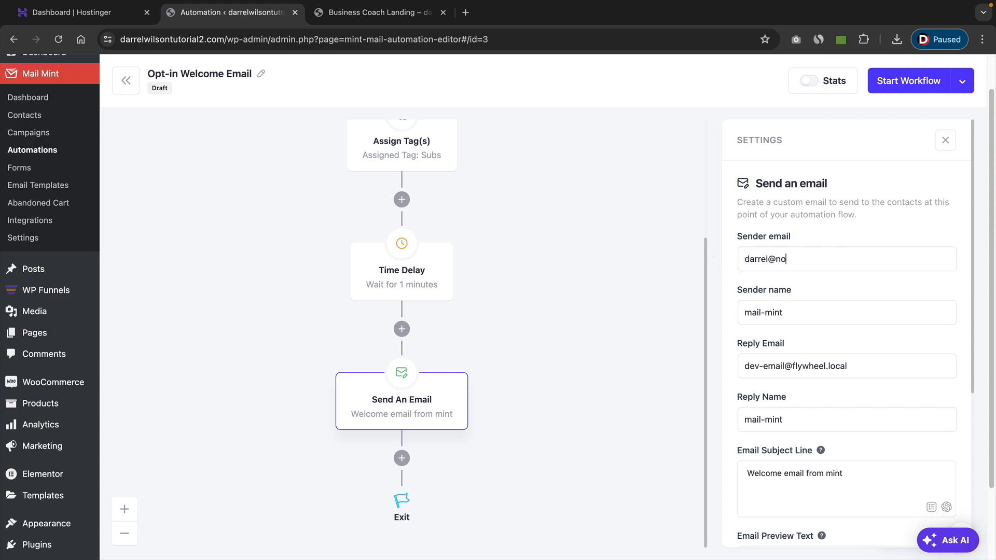
pyautogui.press('Tab')
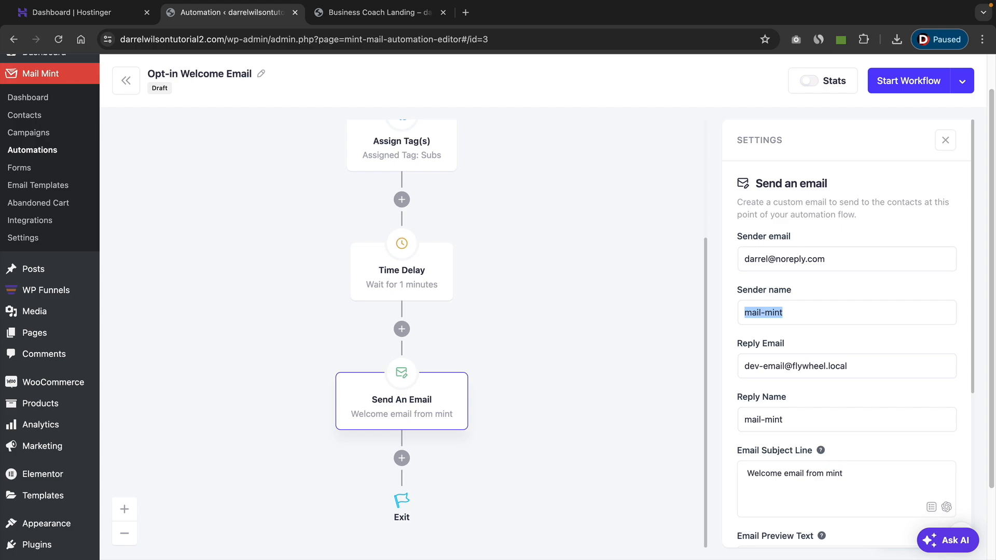
pyautogui.write('Darrel Wilson')
pyautogui.press('Tab')
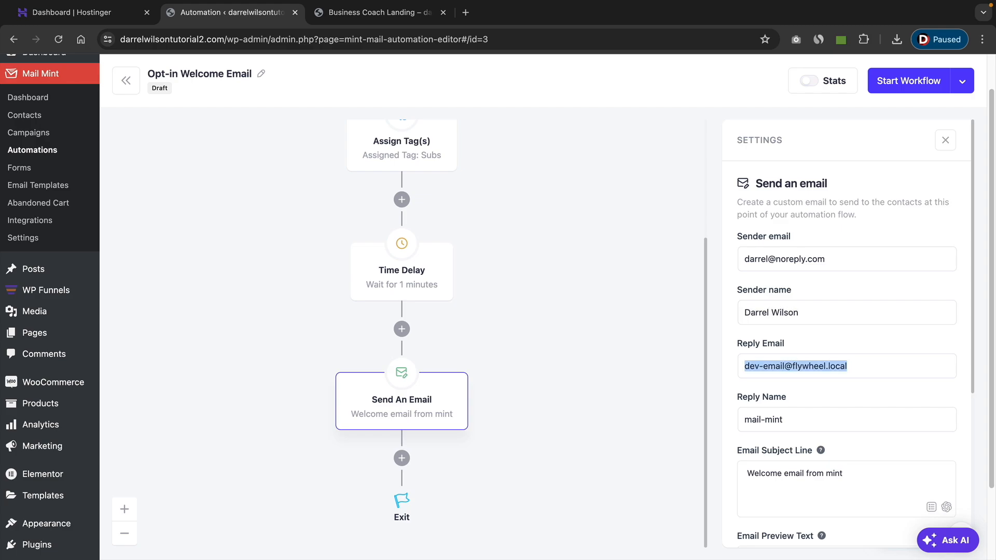
# Design the automation's email by applying the Welcome Email template from the Welcome category.
pyautogui.scroll(-5, 825, 373)
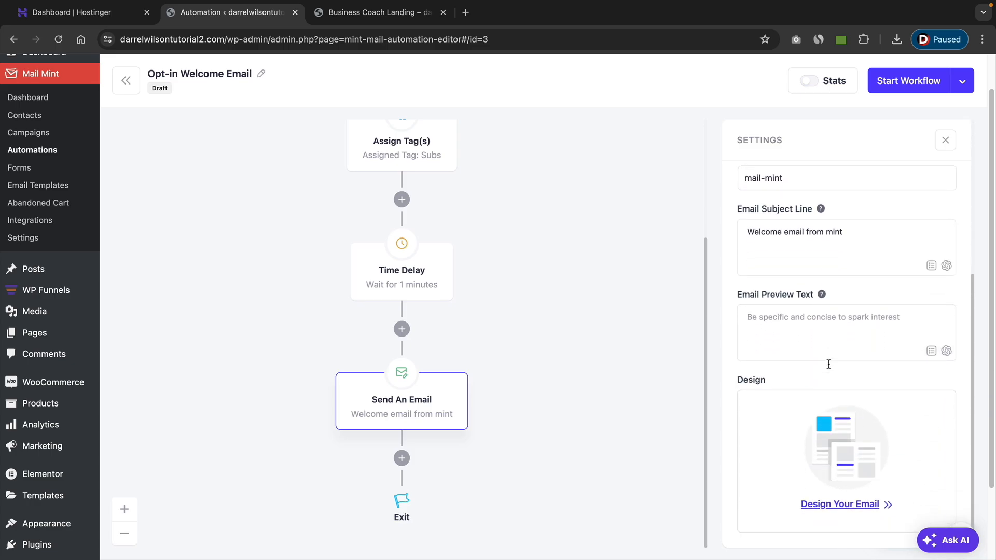
pyautogui.click(837, 506)
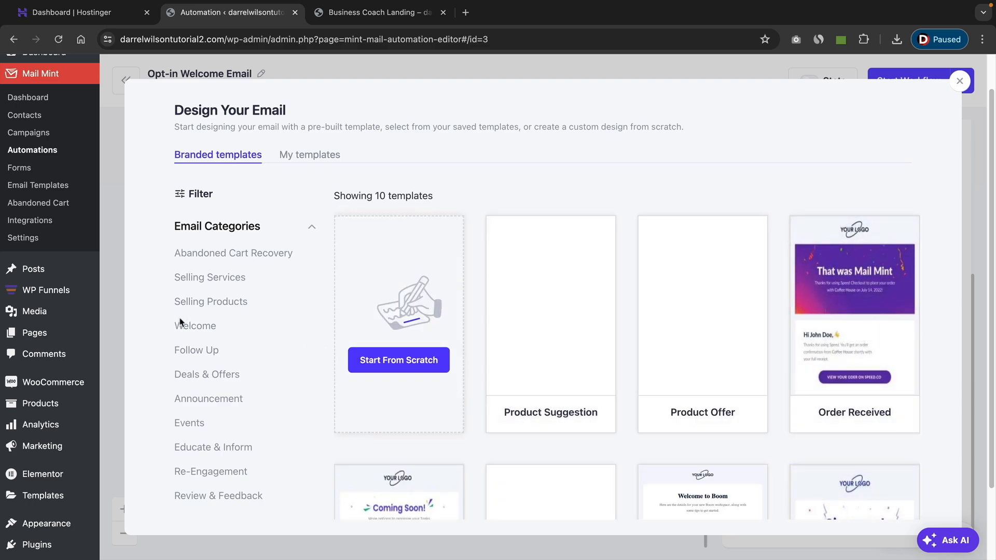
pyautogui.click(201, 329)
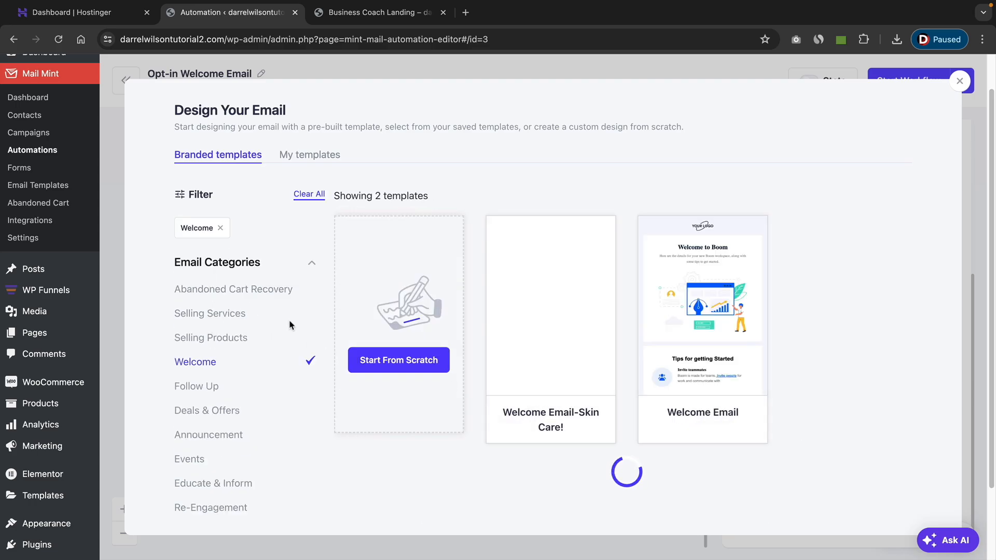
pyautogui.moveTo(705, 313)
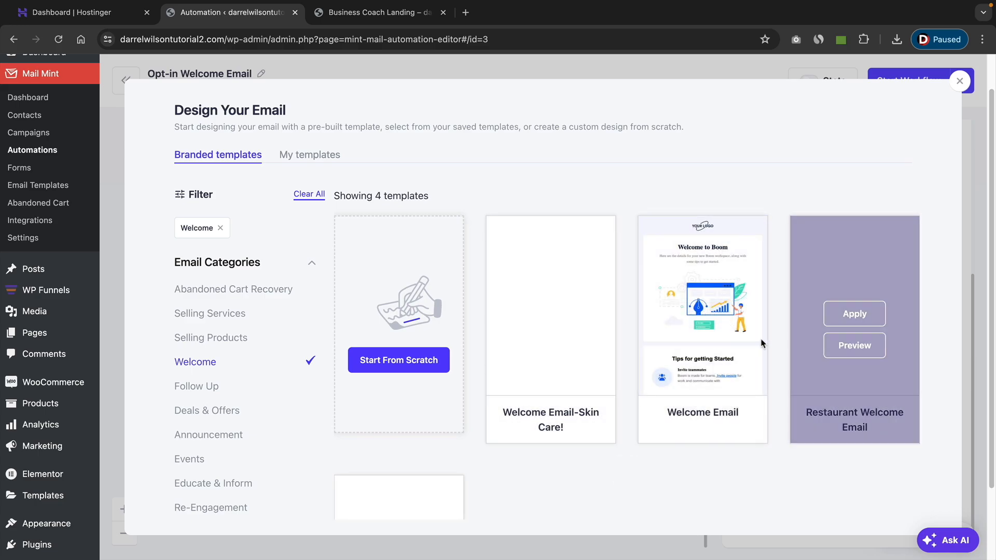
pyautogui.click(708, 314)
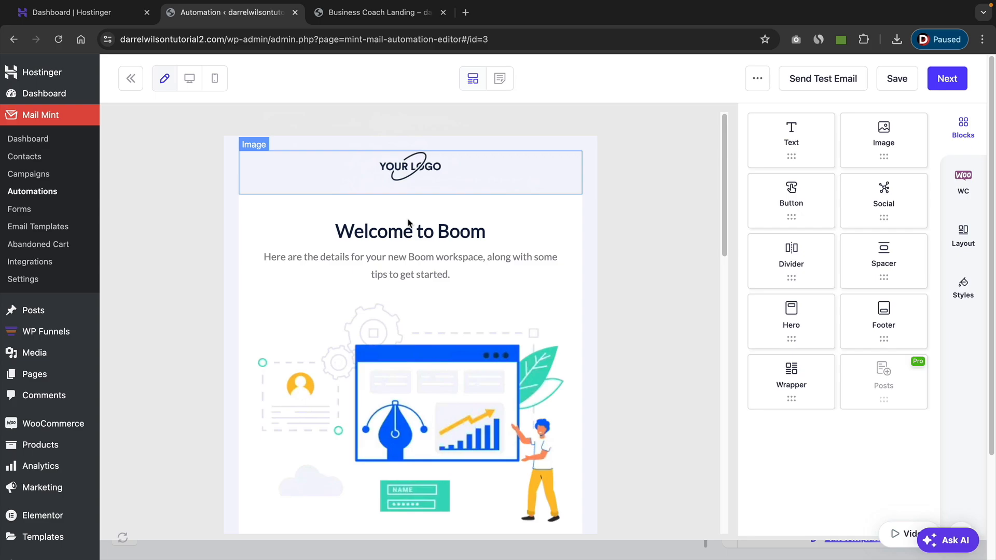
# Open the logo image's configuration and look over the upper part of the email template.
pyautogui.click(425, 173)
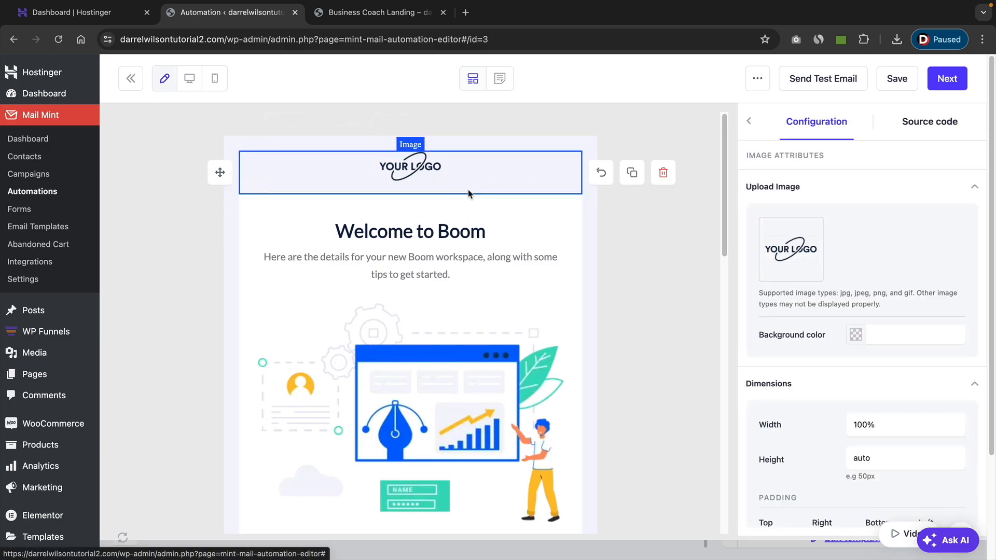
pyautogui.scroll(-4, 413, 169)
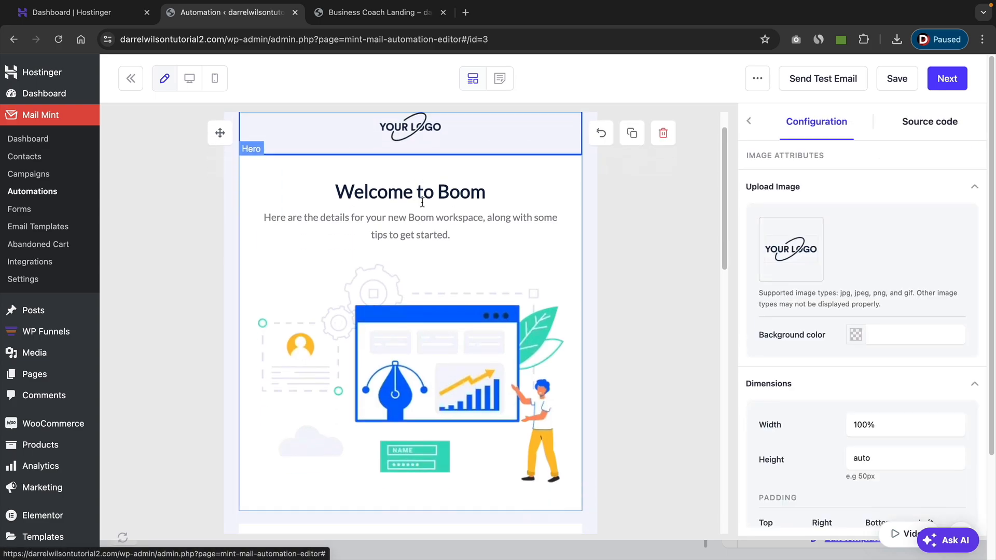
pyautogui.scroll(4, 424, 413)
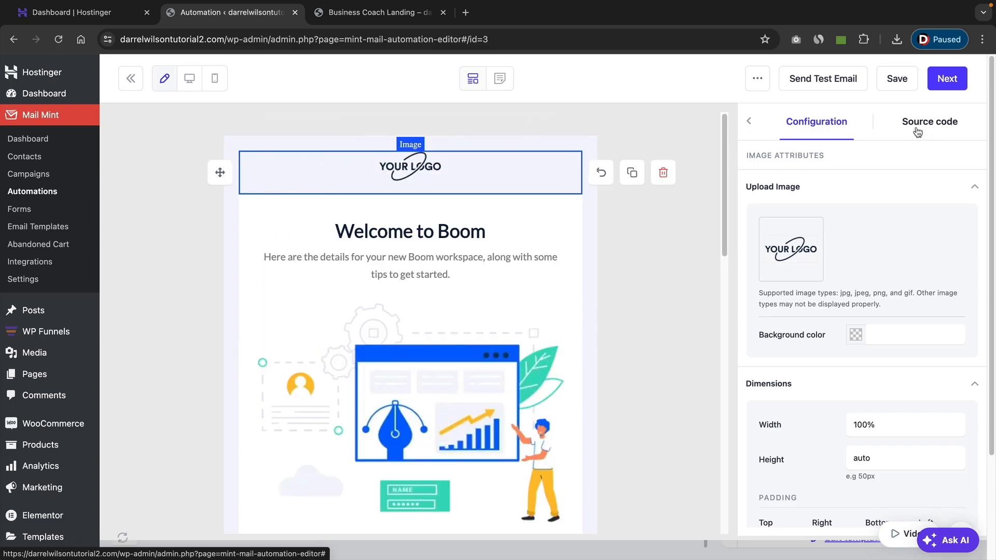
# Add a text block below the email's intro paragraph and look through its typography and dimension settings.
pyautogui.click(755, 127)
pyautogui.moveTo(781, 157); pyautogui.dragTo(446, 291)
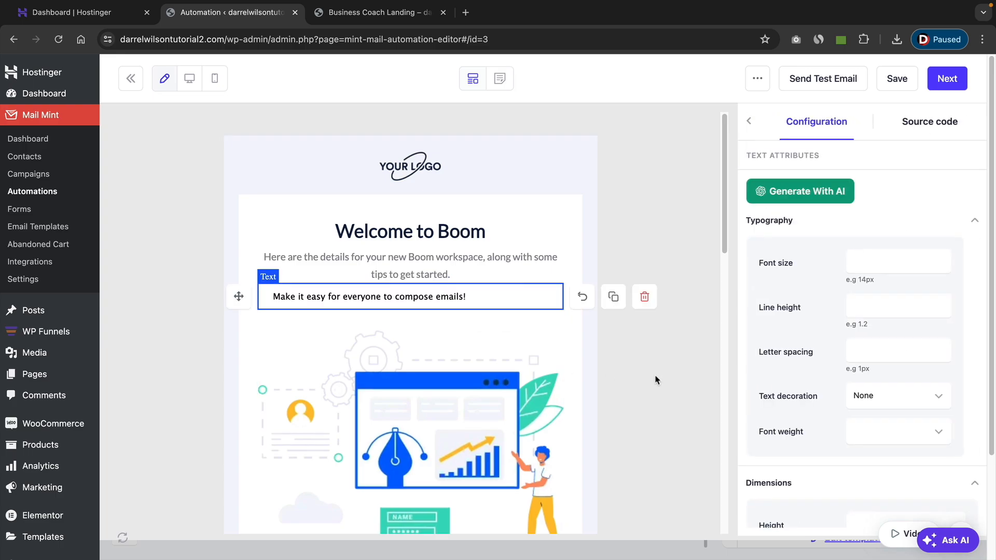
pyautogui.scroll(-4, 851, 349)
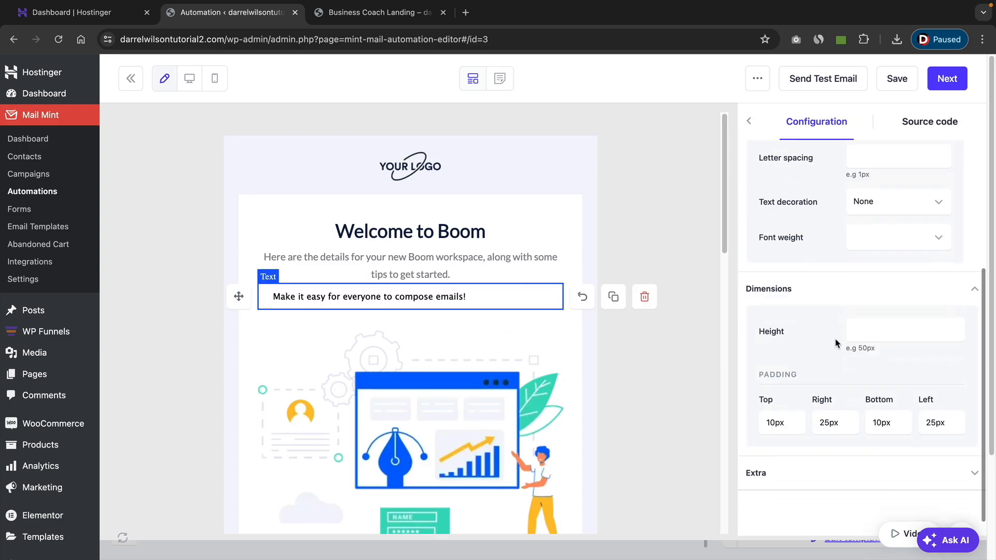
pyautogui.scroll(3, 846, 403)
pyautogui.scroll(1, 846, 403)
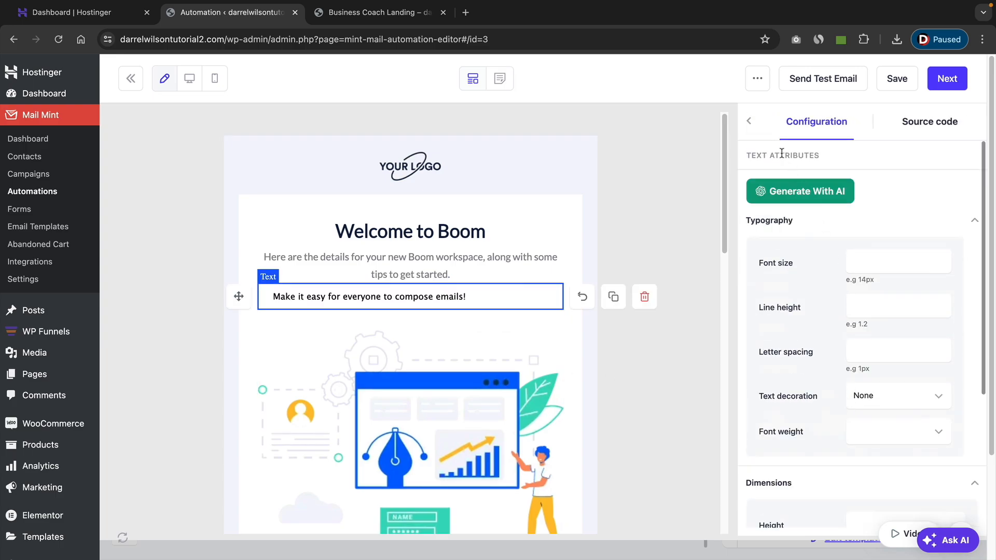
# Add an image block between the Welcome to Boom heading and the intro paragraph.
pyautogui.click(751, 122)
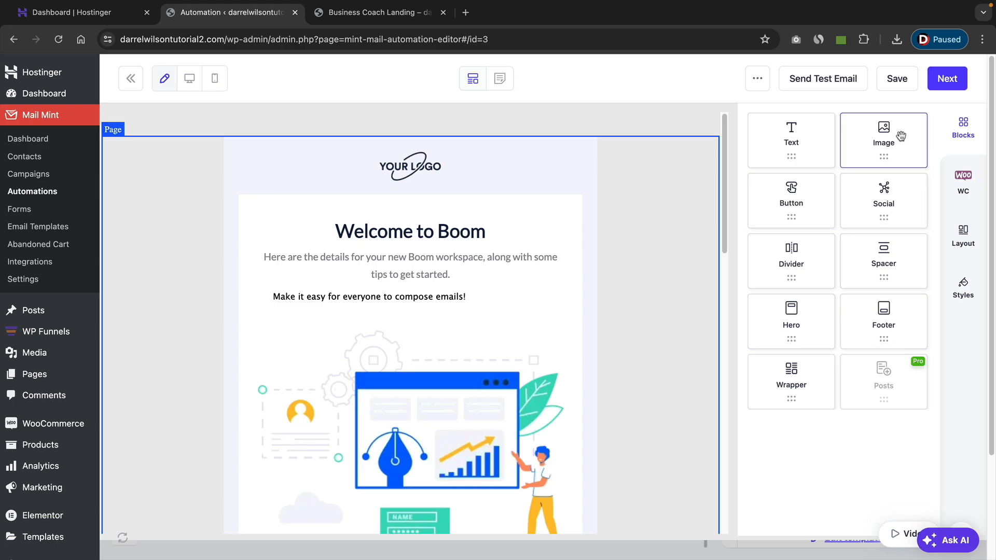
pyautogui.moveTo(896, 139); pyautogui.dragTo(418, 260)
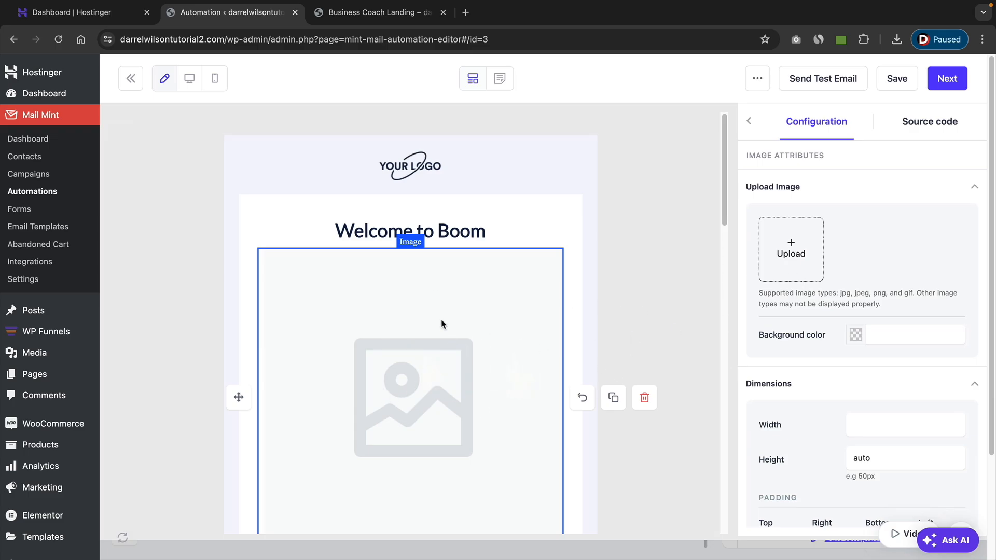
pyautogui.click(749, 124)
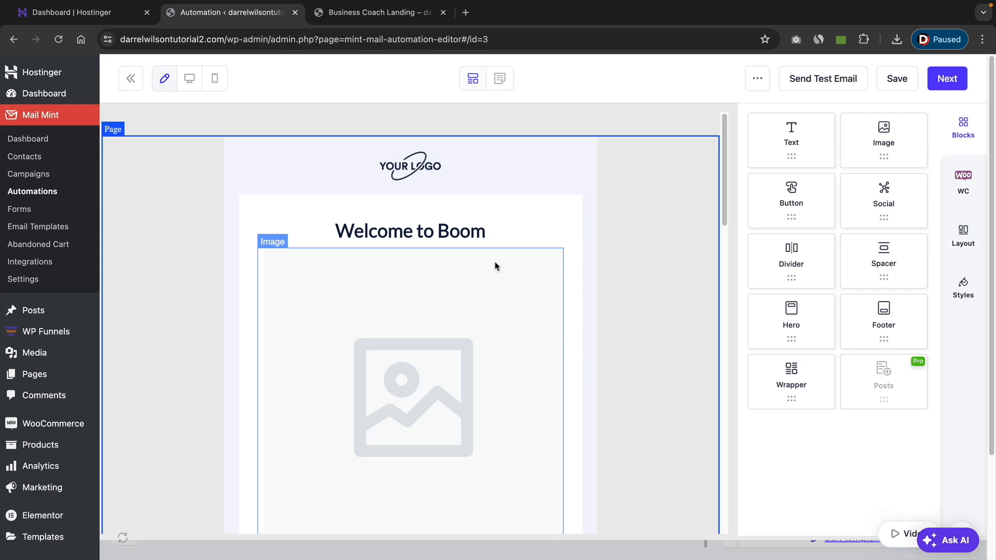
# Delete the empty image block below the Welcome to Boom heading.
pyautogui.rightClick(474, 299)
pyautogui.press('Escape')
pyautogui.scroll(-2, 410, 301)
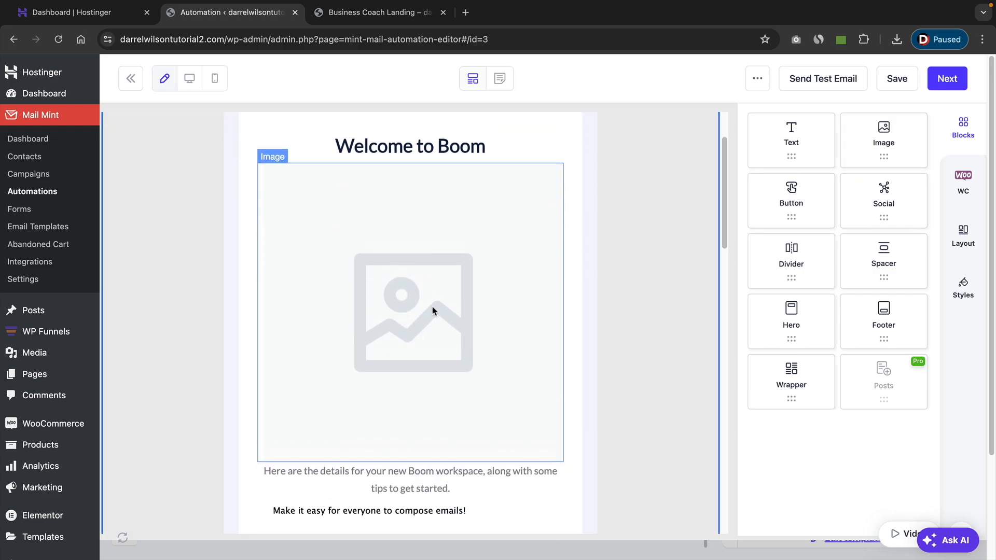
pyautogui.click(490, 279)
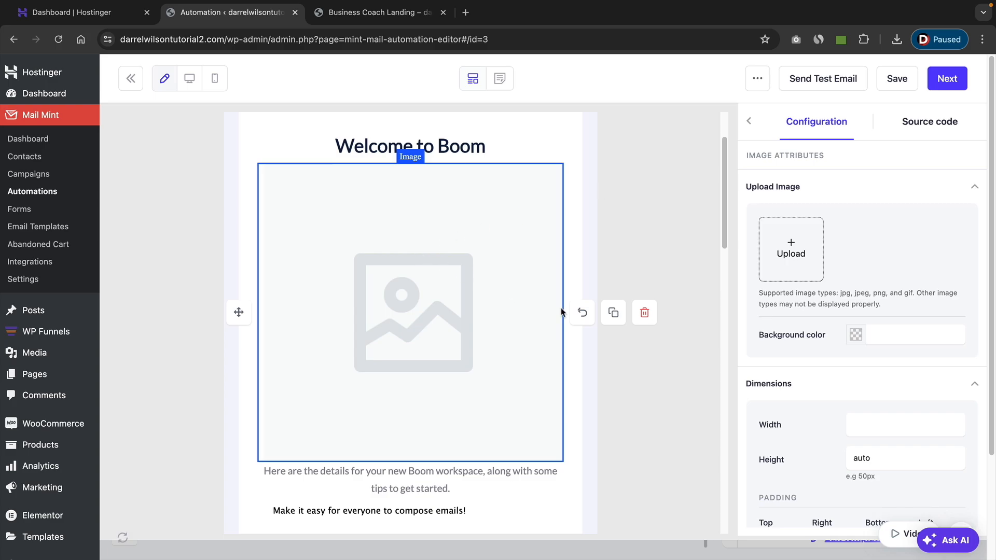
pyautogui.click(644, 313)
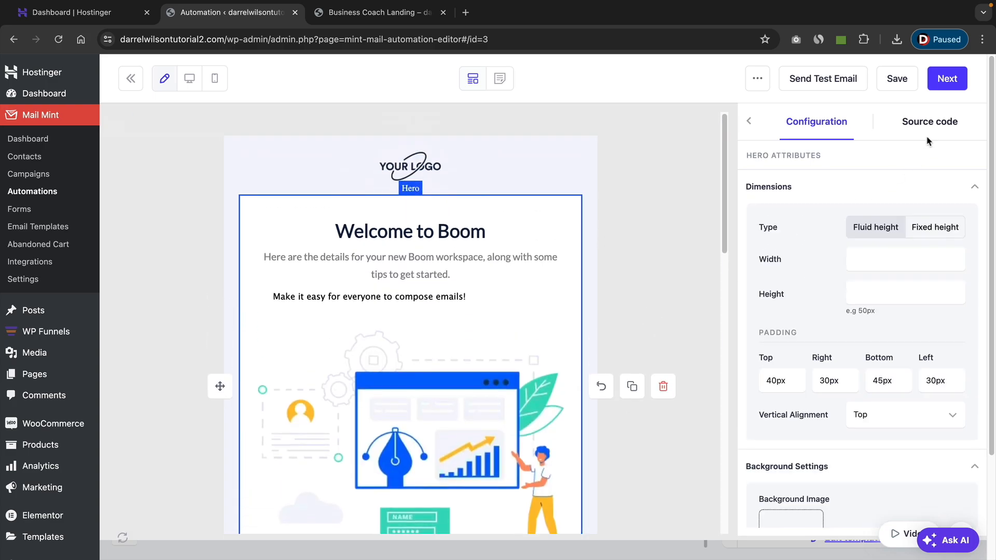
# Save the welcome email design, return to the automation and start its workflow.
pyautogui.click(902, 87)
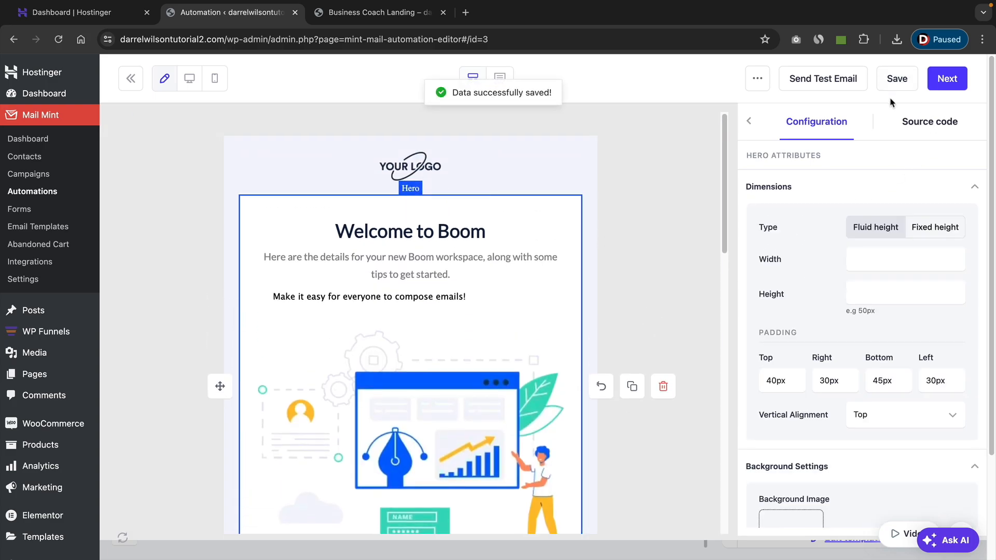
pyautogui.click(948, 82)
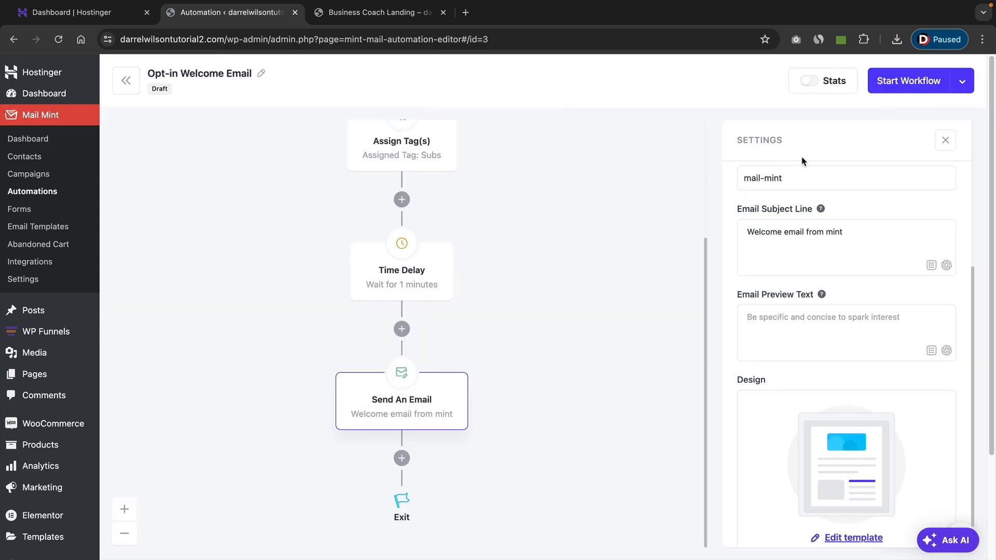
pyautogui.click(905, 83)
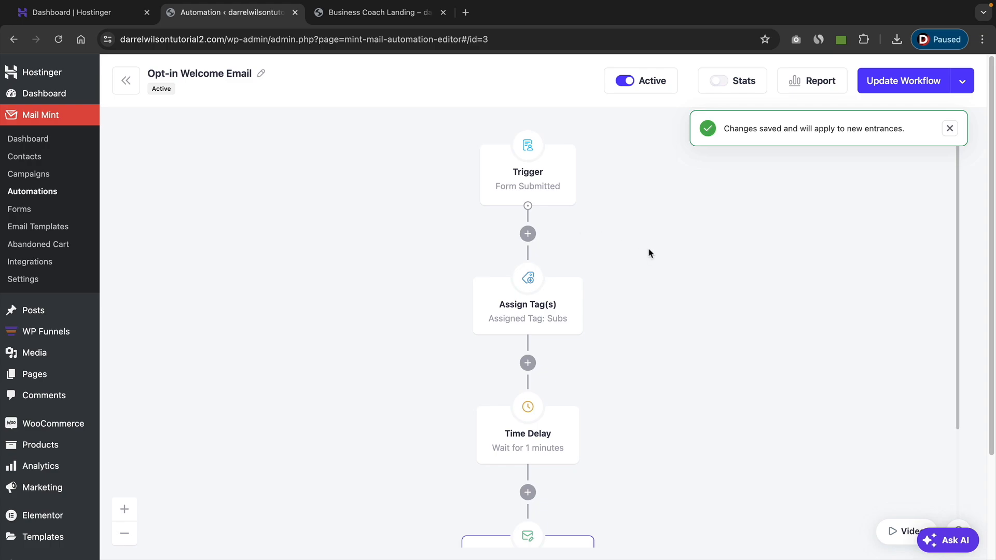
pyautogui.scroll(-5, 594, 202)
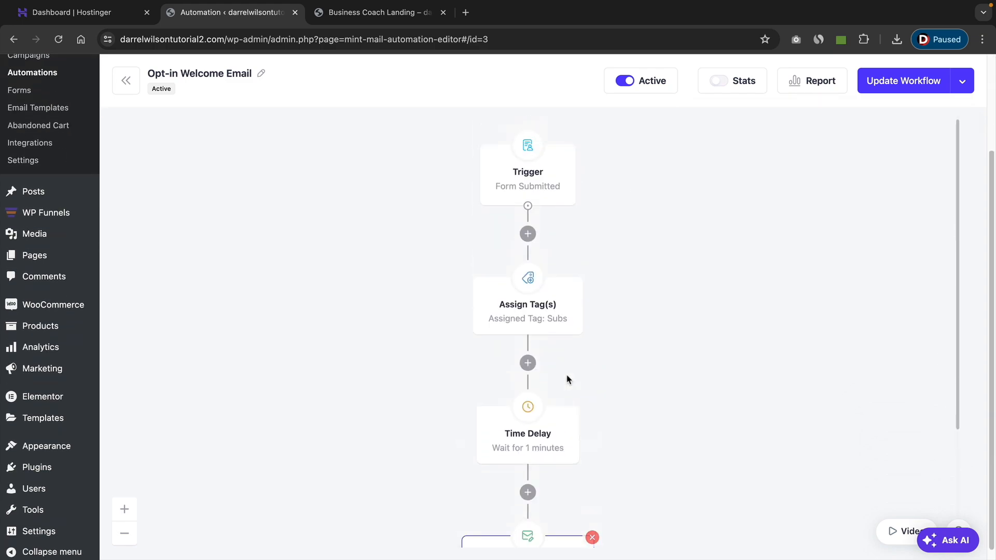
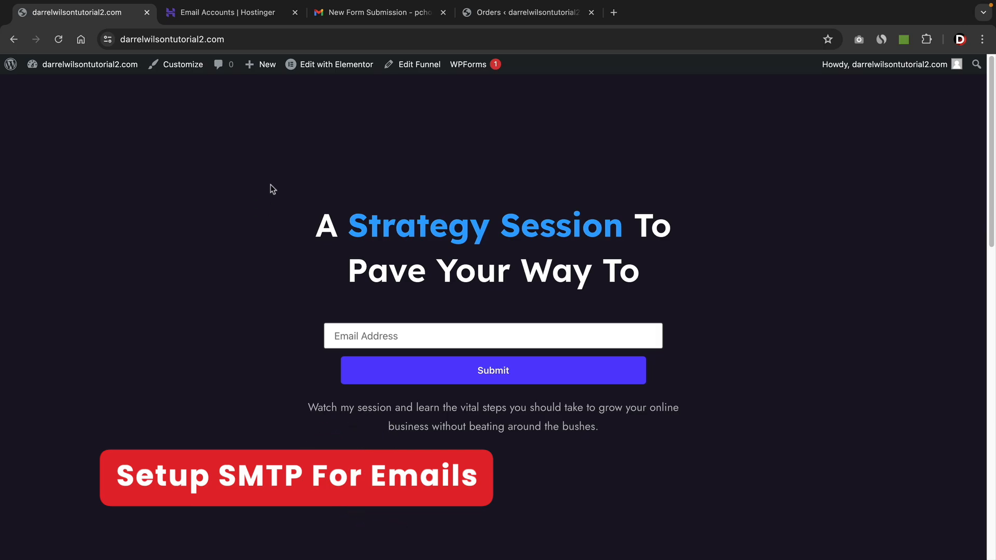
# Review the open tabs: the opt-in page, Hostinger email accounts, Gmail messages and WooCommerce orders.
pyautogui.click(238, 14)
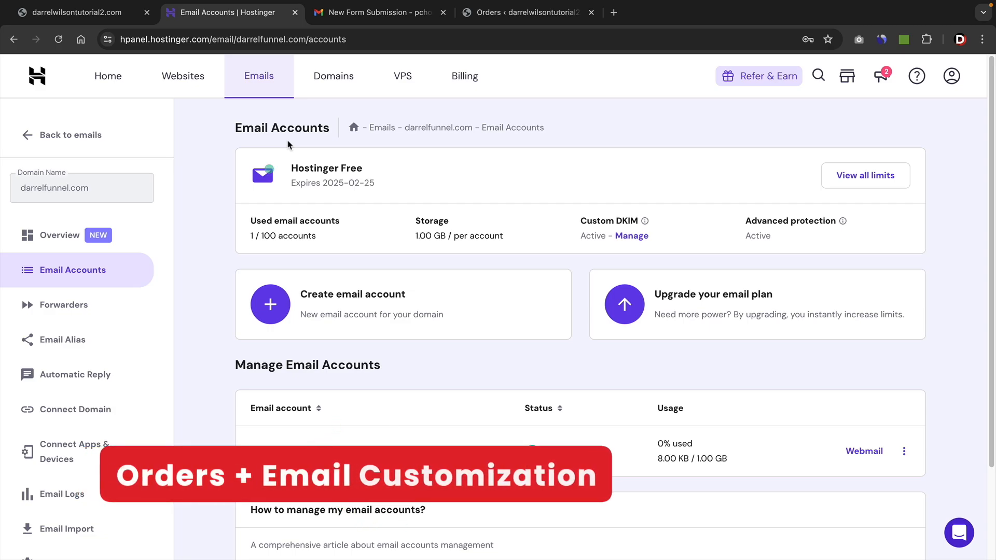
pyautogui.click(115, 15)
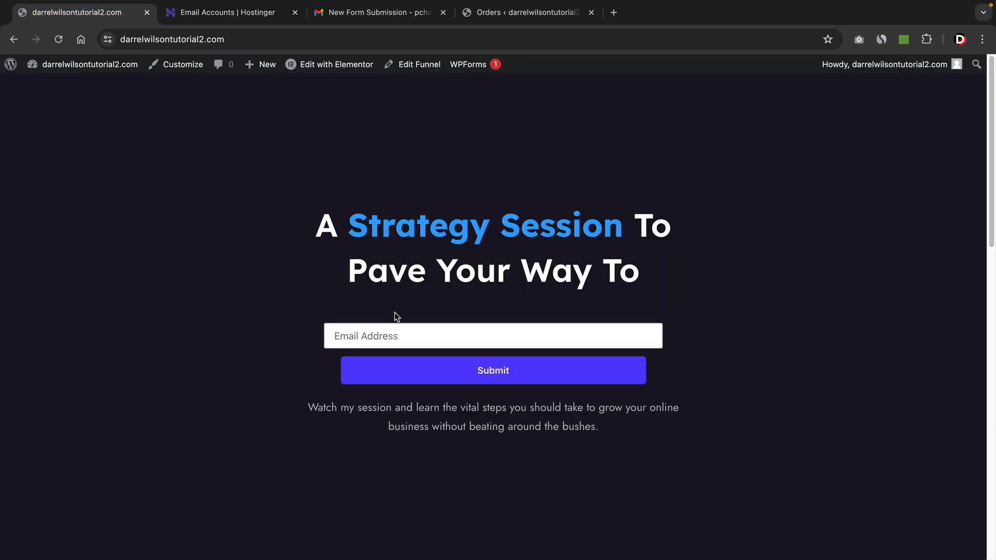
pyautogui.click(401, 337)
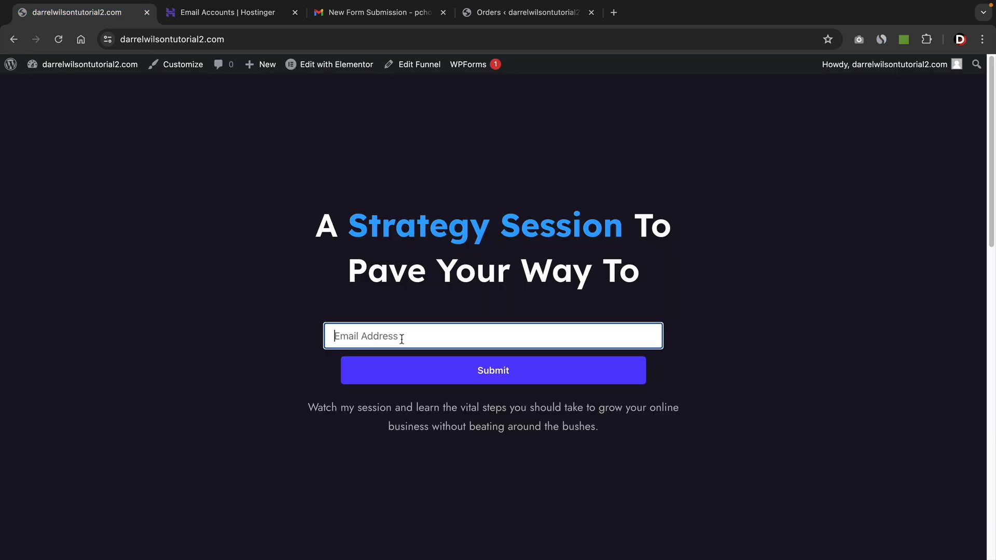
pyautogui.click(378, 15)
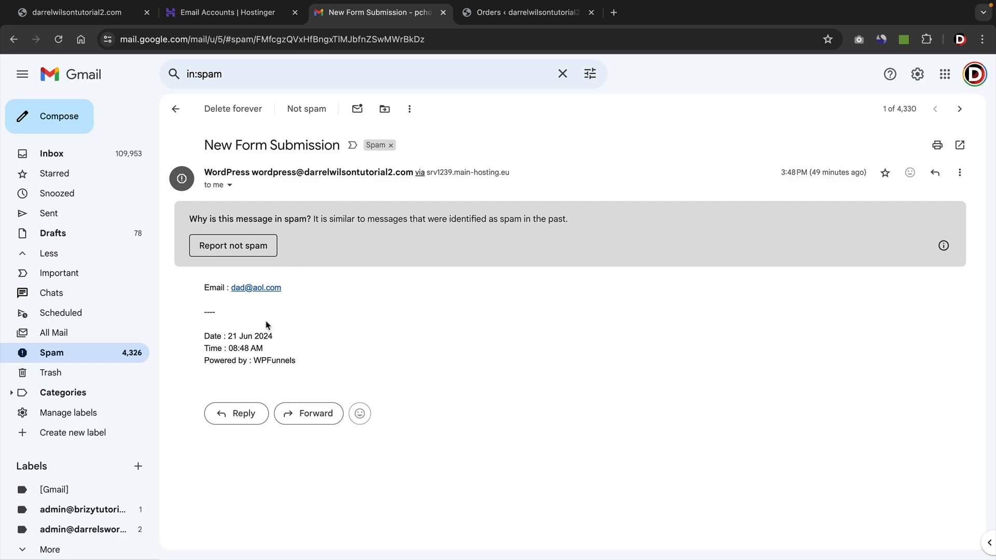
pyautogui.click(521, 14)
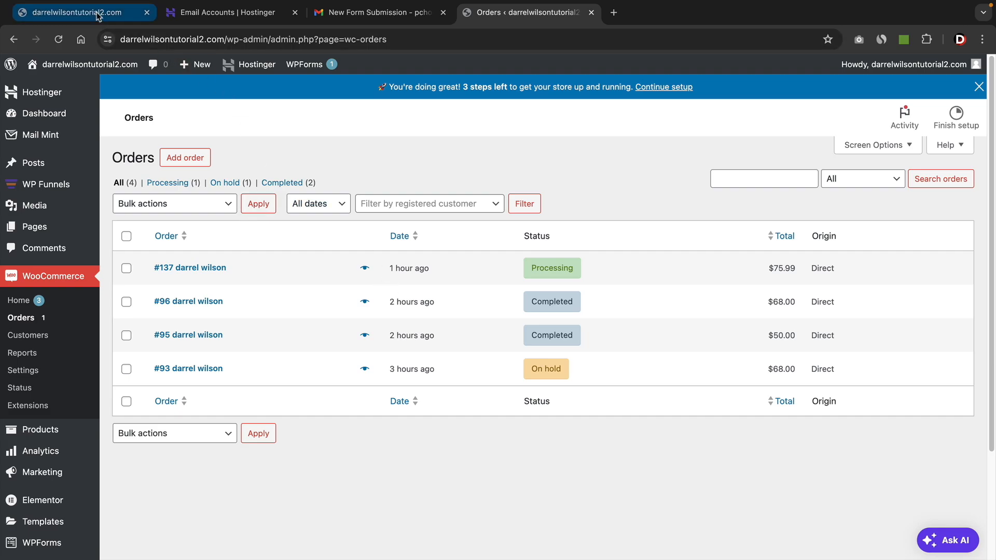
pyautogui.click(78, 13)
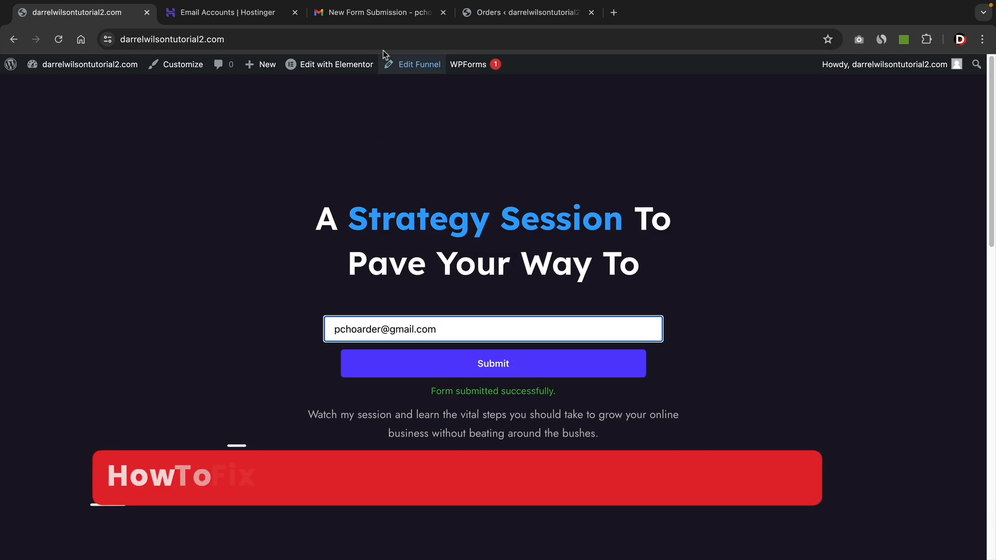
pyautogui.click(383, 13)
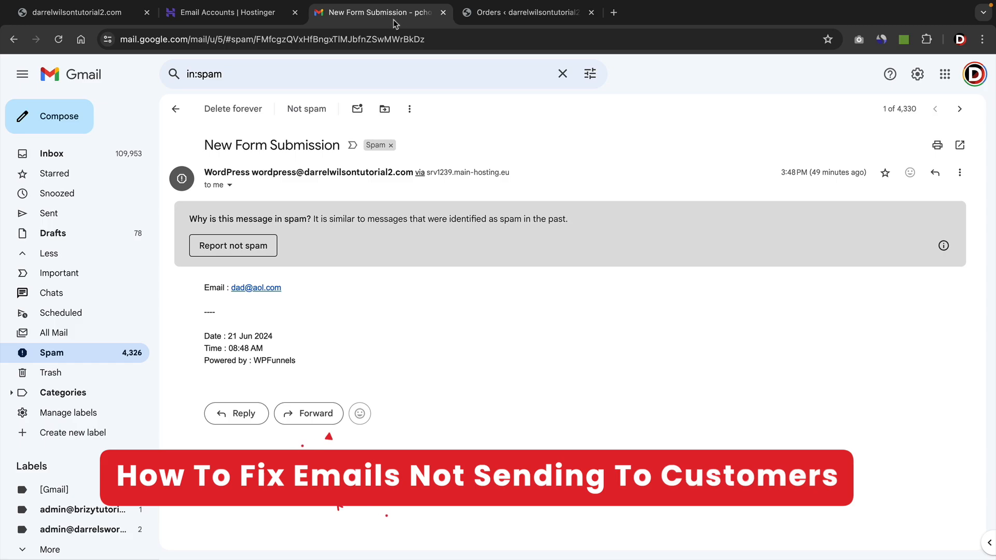
pyautogui.click(77, 155)
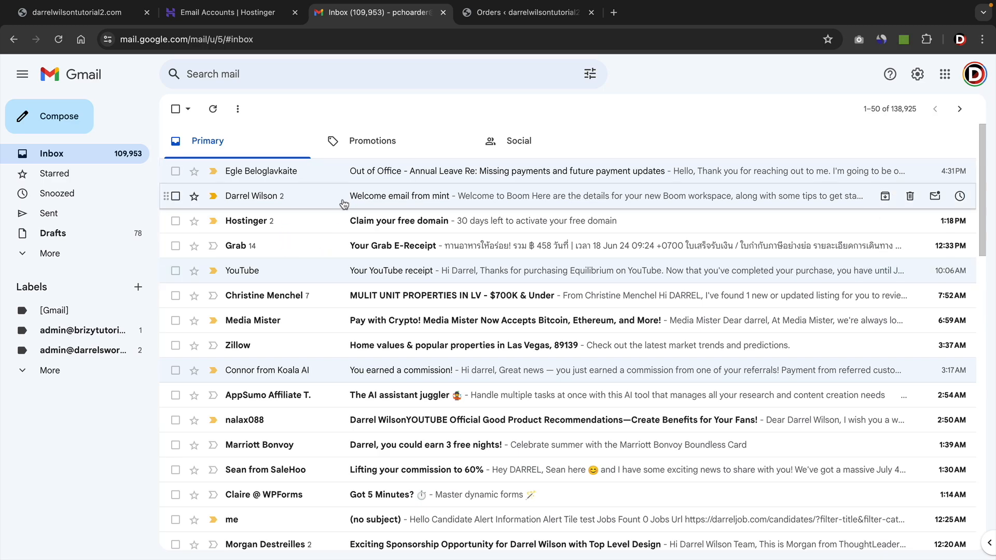
pyautogui.click(102, 16)
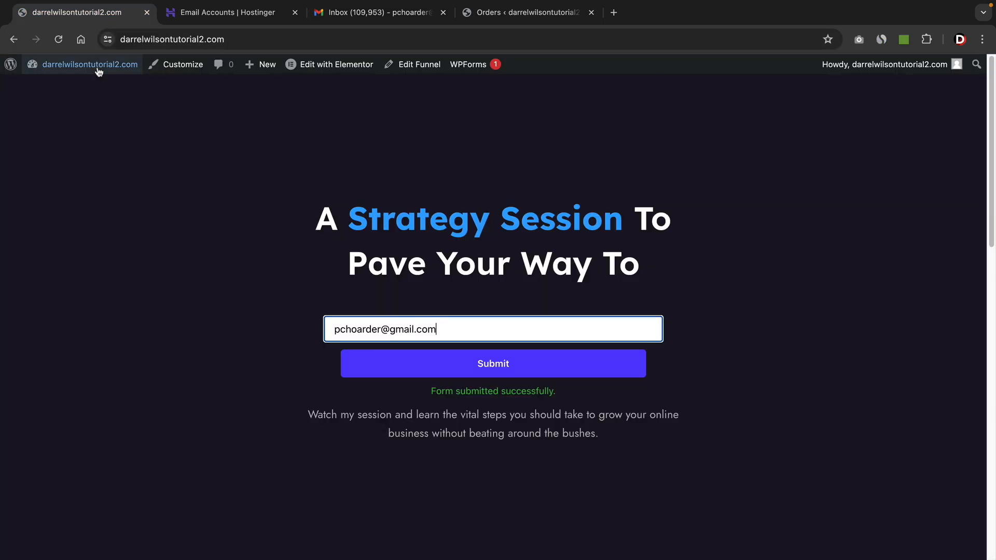
# Open the Add New Plugin page and search the plugin directory for smtp.
pyautogui.moveTo(83, 77)
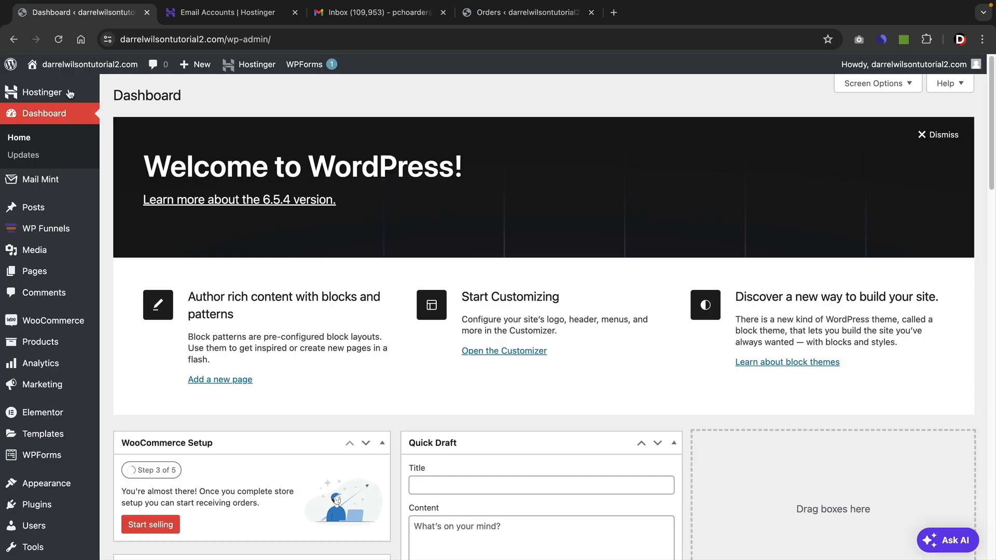
pyautogui.moveTo(34, 506)
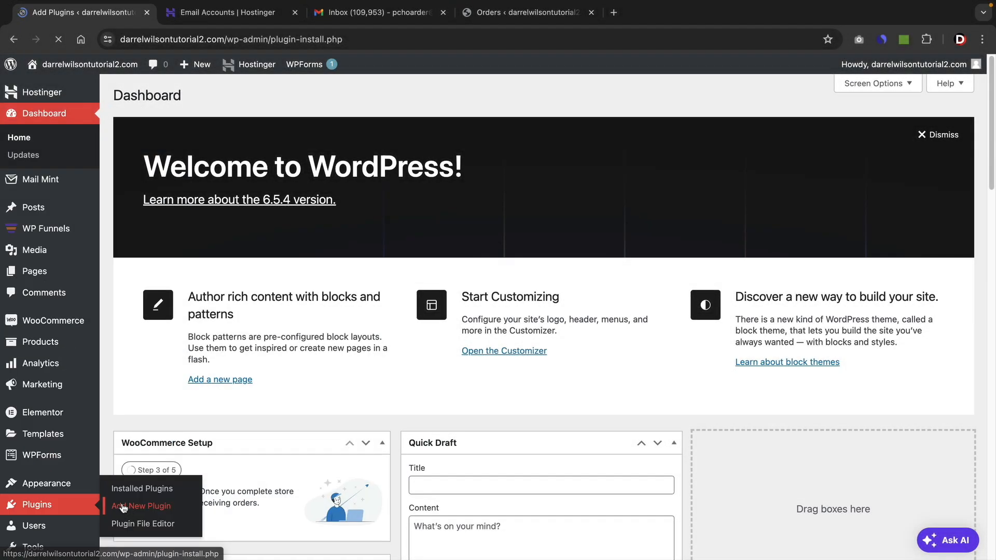
pyautogui.click(122, 506)
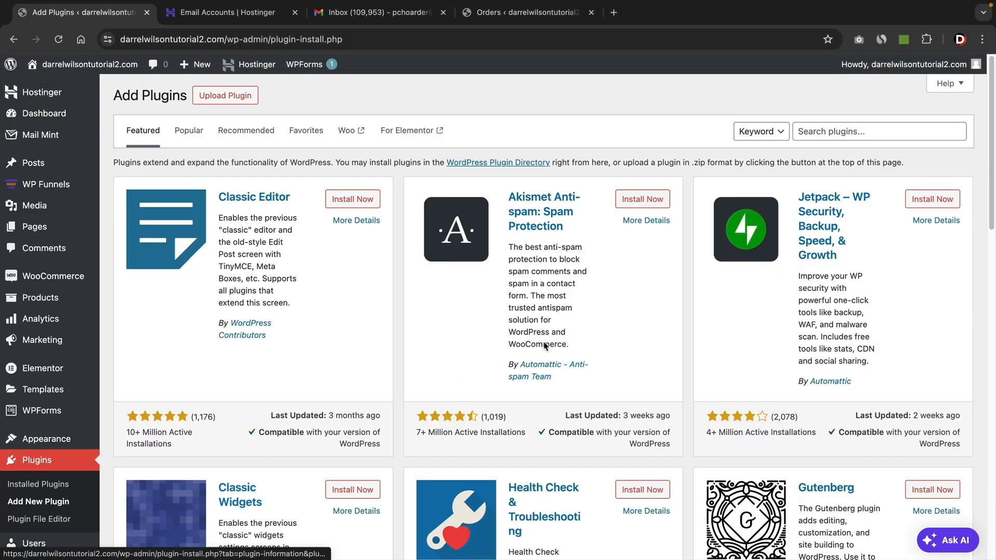
pyautogui.click(807, 138)
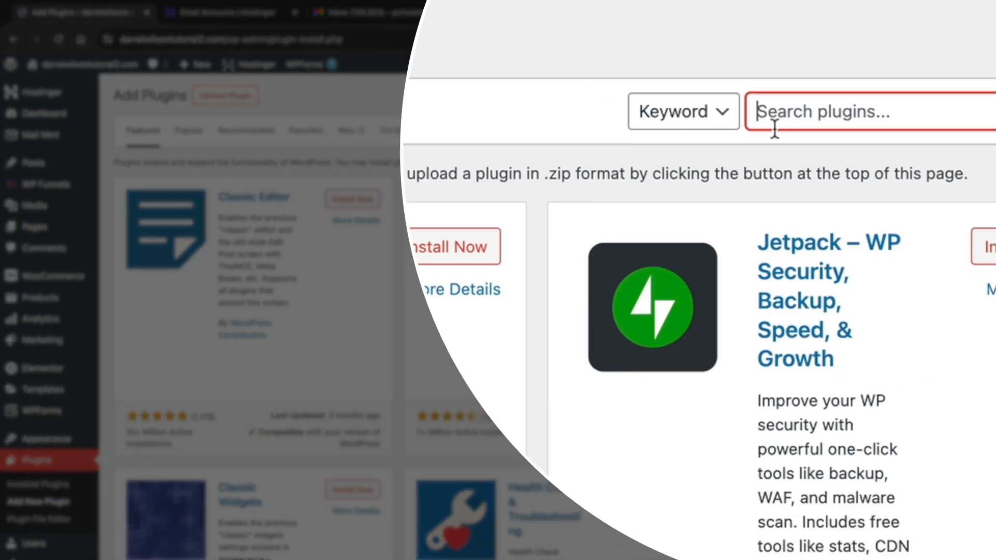
pyautogui.write('sm')
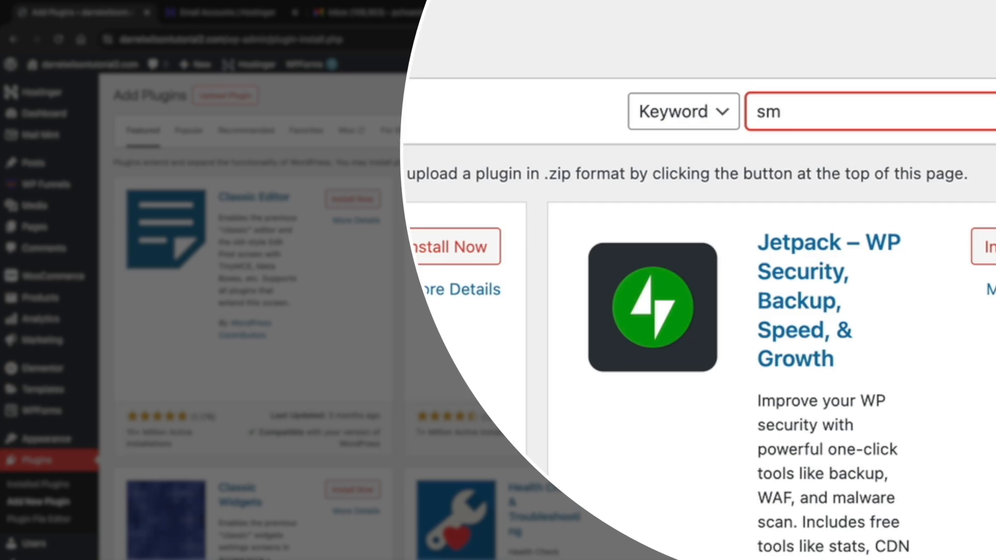
pyautogui.write('tp')
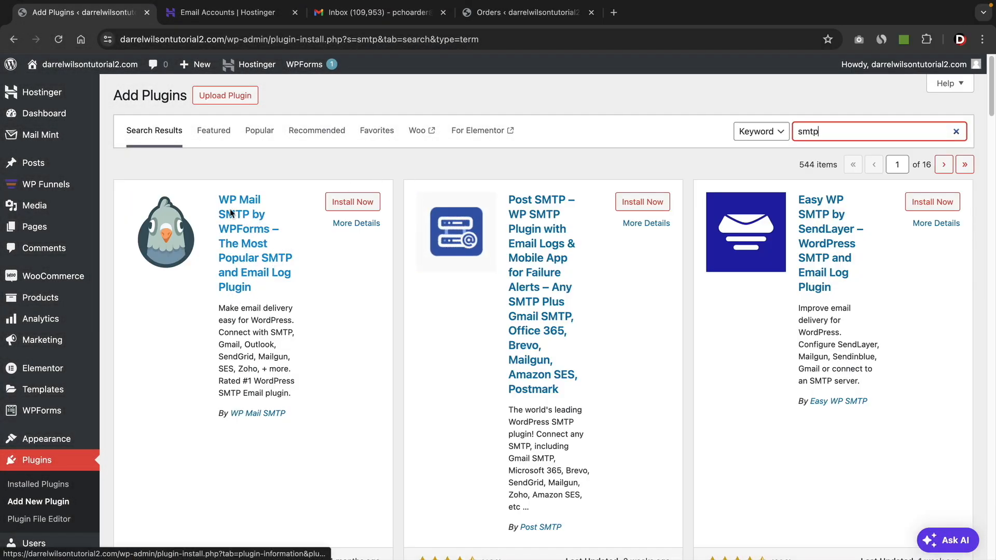
# Install and activate the WP Mail SMTP by WPForms plugin.
pyautogui.scroll(-4, 232, 223)
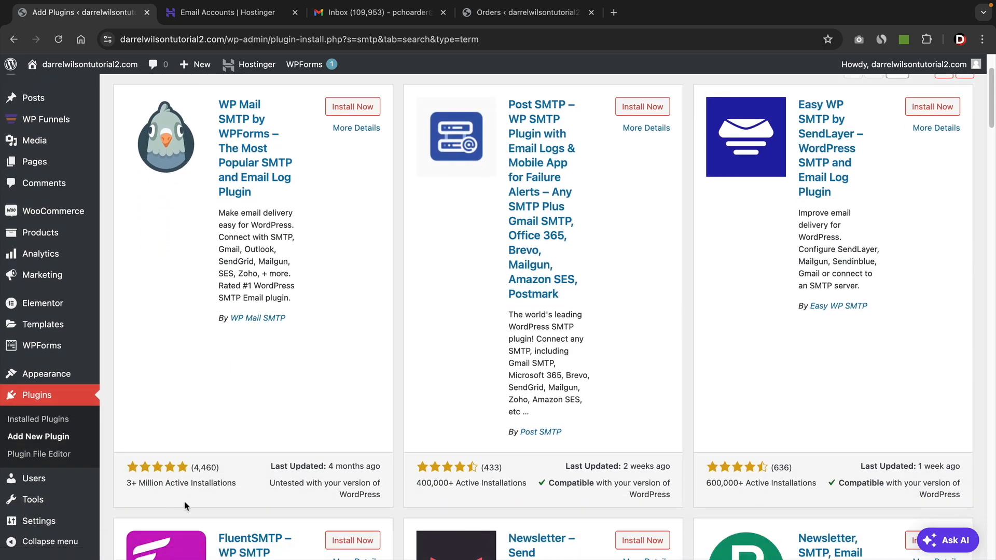
pyautogui.scroll(4, 296, 325)
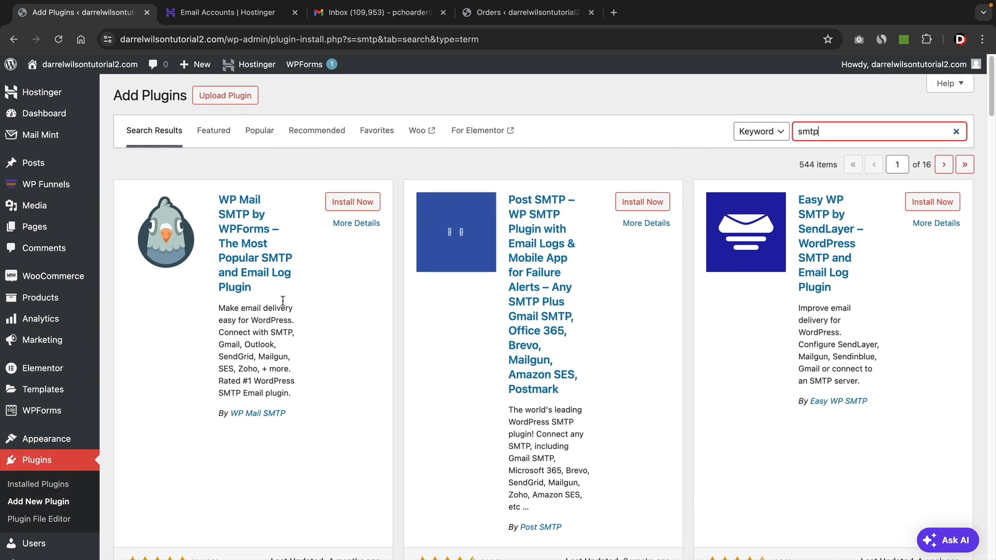
pyautogui.click(347, 203)
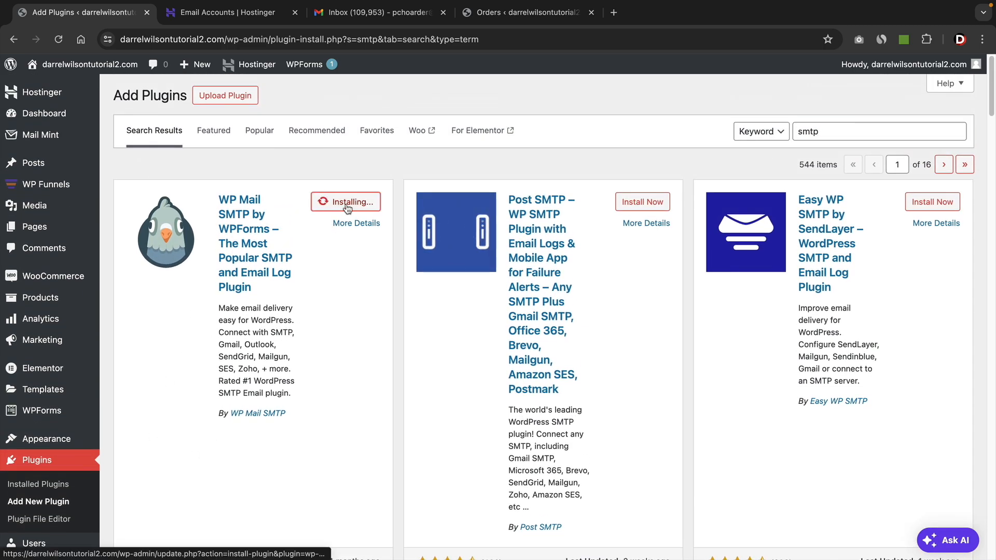
pyautogui.click(354, 206)
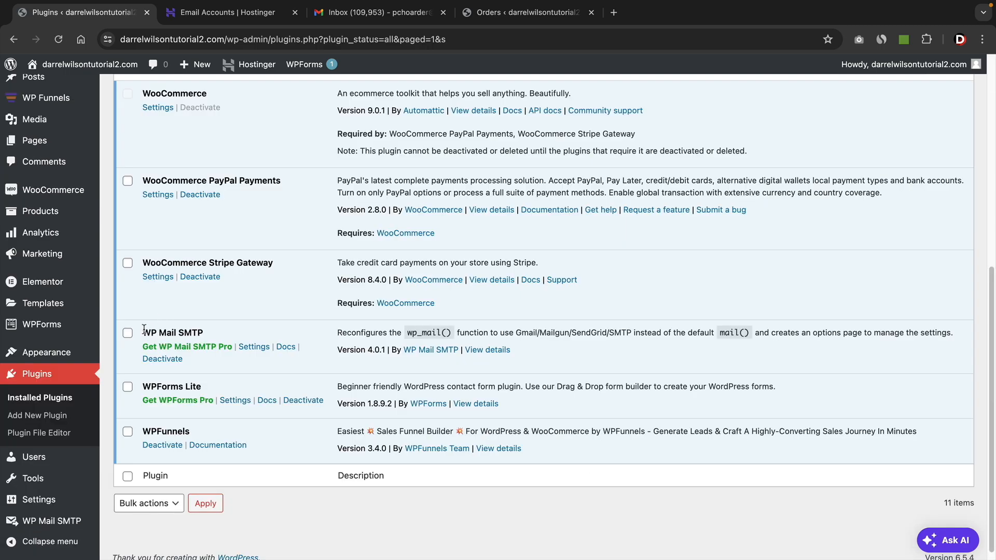
# Open the WP Mail SMTP settings and launch its setup wizard.
pyautogui.moveTo(144, 330); pyautogui.dragTo(201, 329)
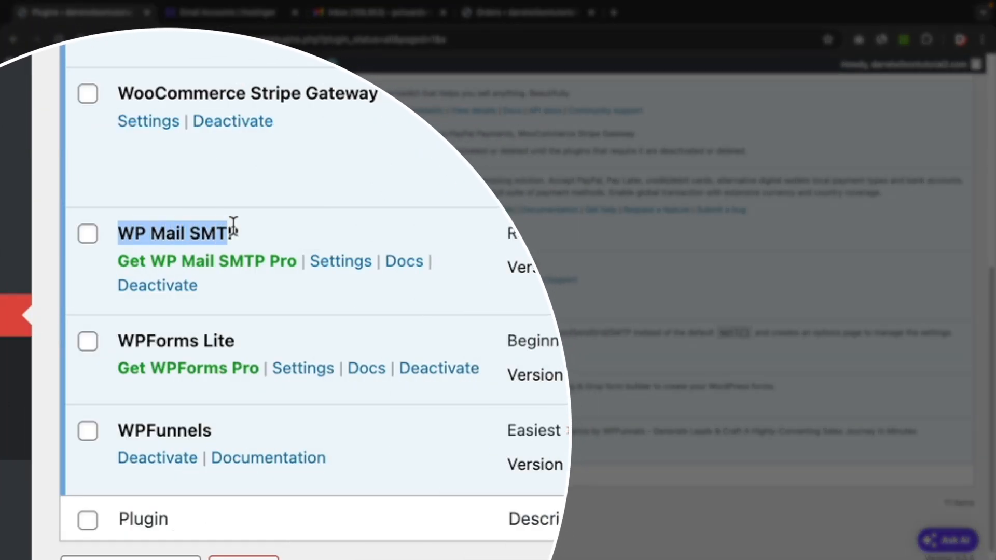
pyautogui.click(343, 269)
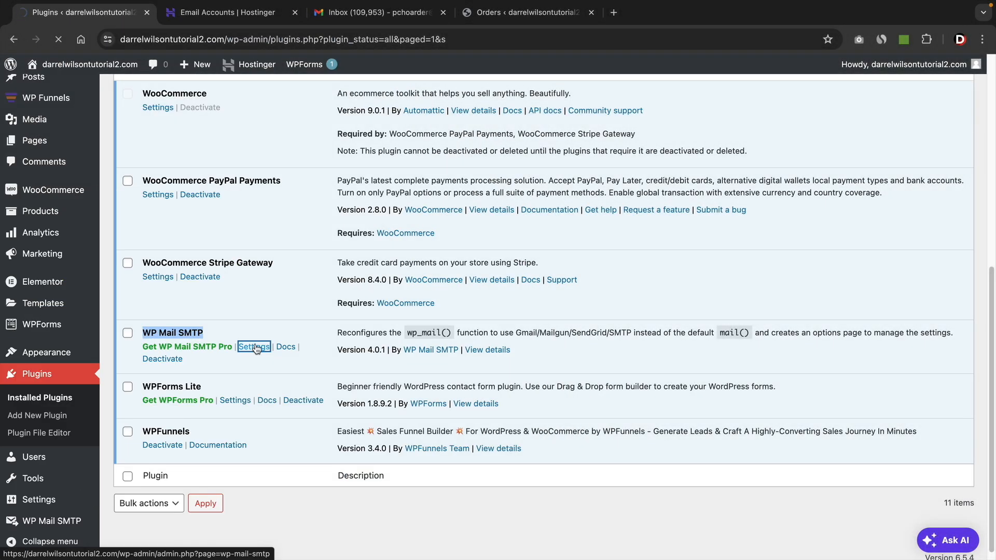
pyautogui.scroll(-3, 191, 352)
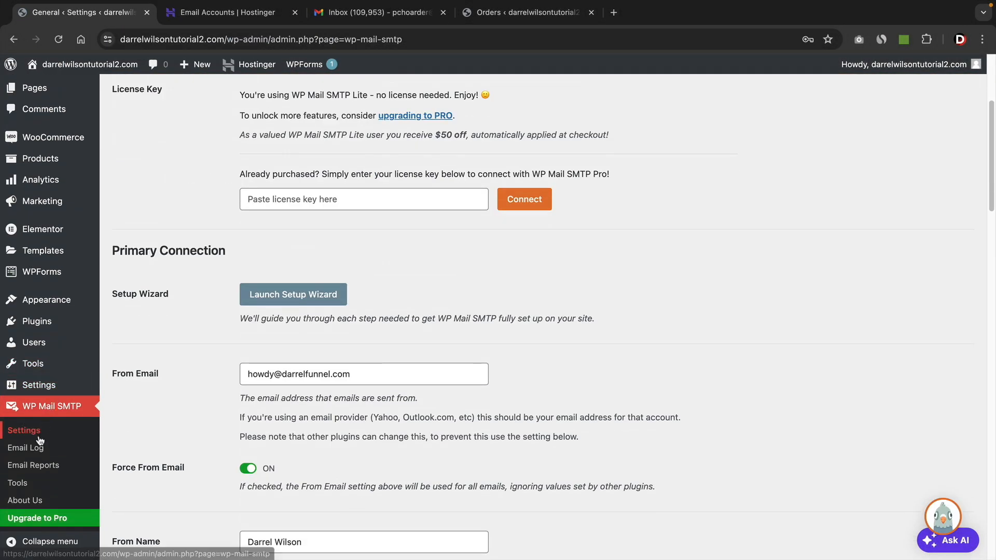
pyautogui.scroll(5, 214, 389)
pyautogui.scroll(-1, 221, 389)
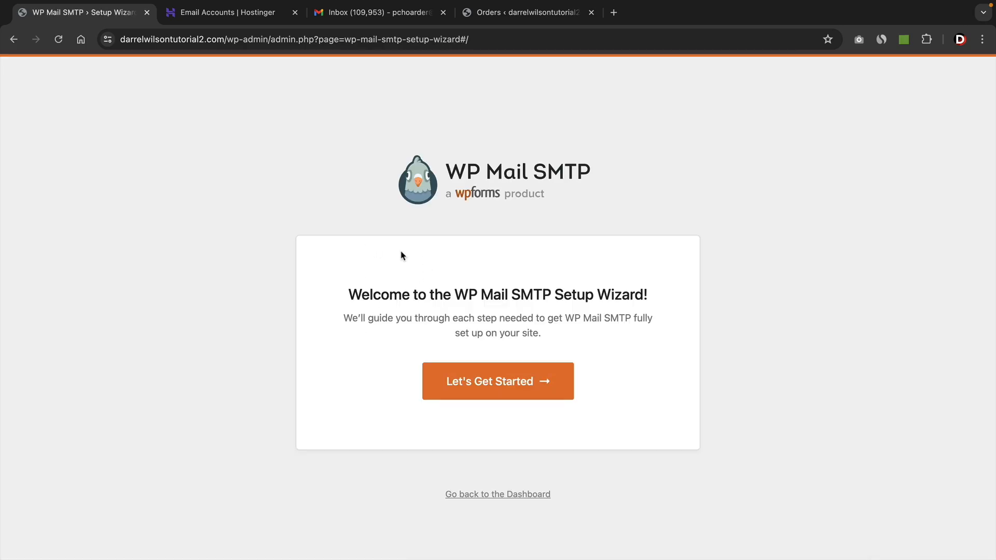
# Start the setup wizard, choose Other SMTP as the mailer, and save and continue.
pyautogui.click(485, 389)
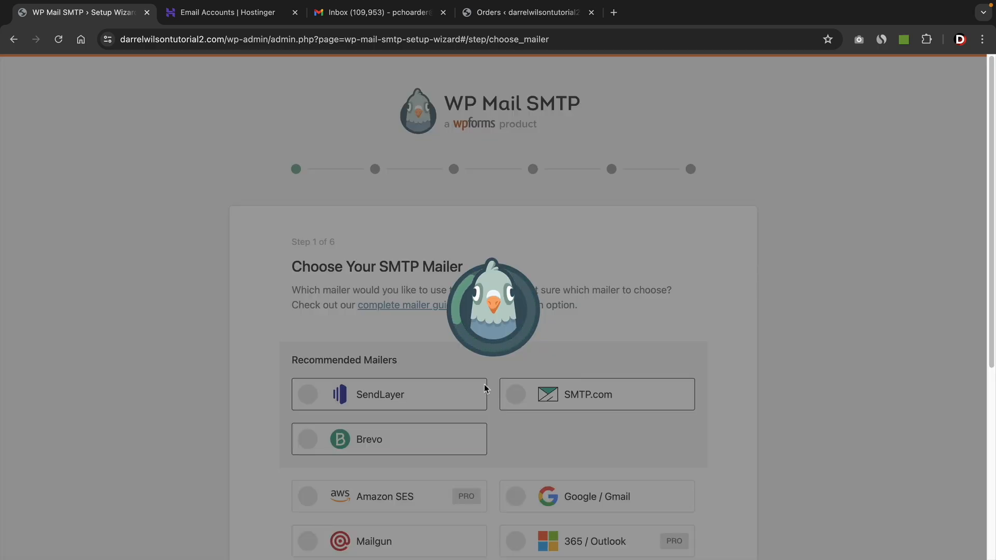
pyautogui.scroll(-6, 656, 272)
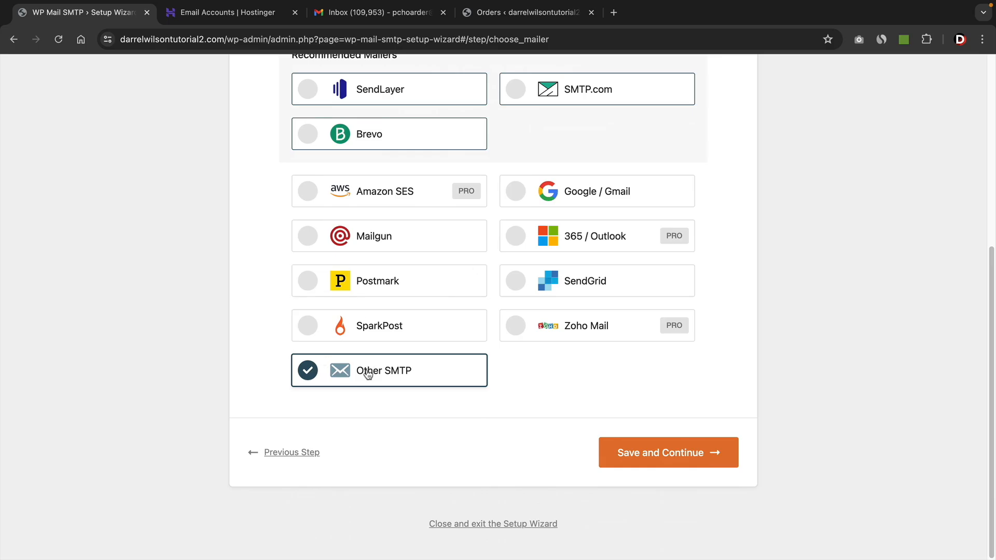
pyautogui.click(679, 454)
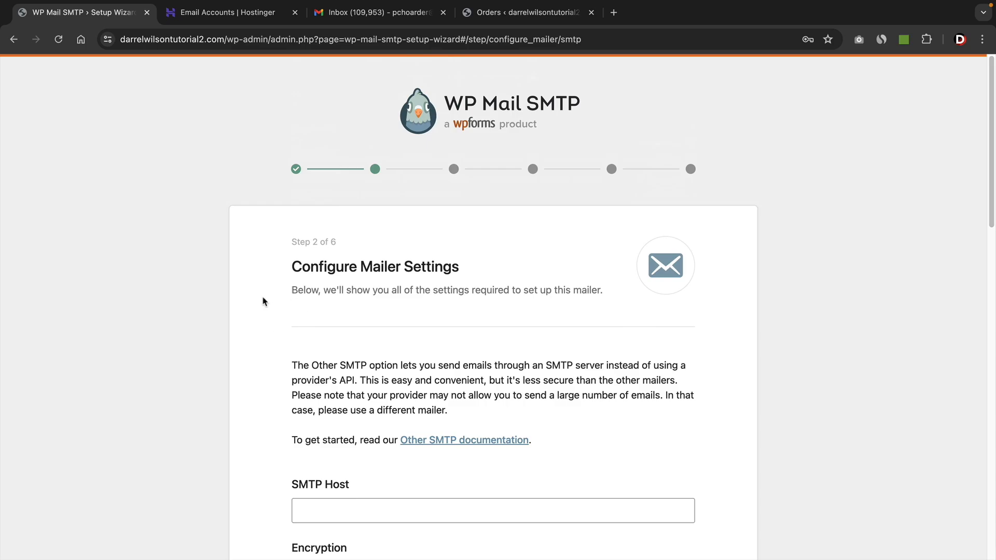
# Switch to Hostinger and open the Emails overview of email domains.
pyautogui.scroll(-5, 222, 326)
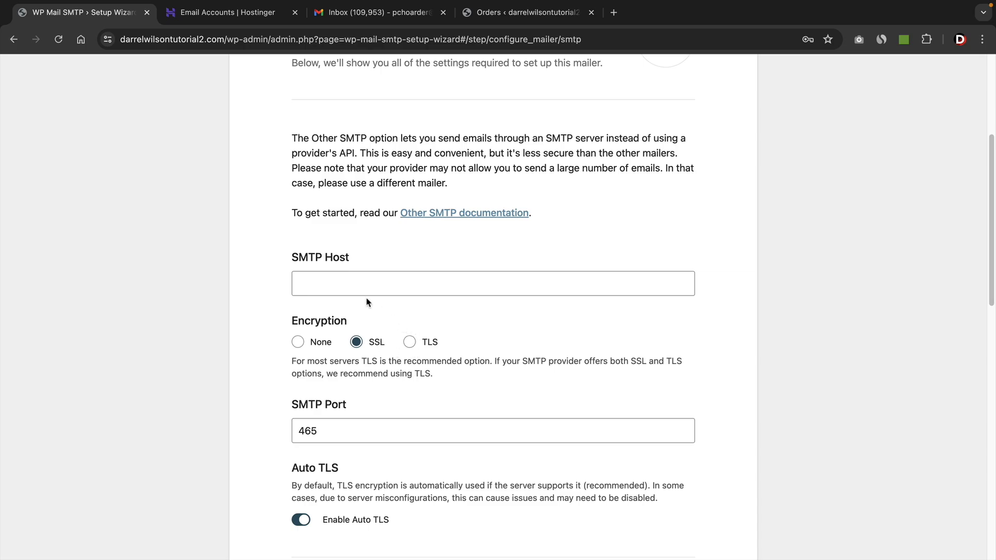
pyautogui.click(228, 12)
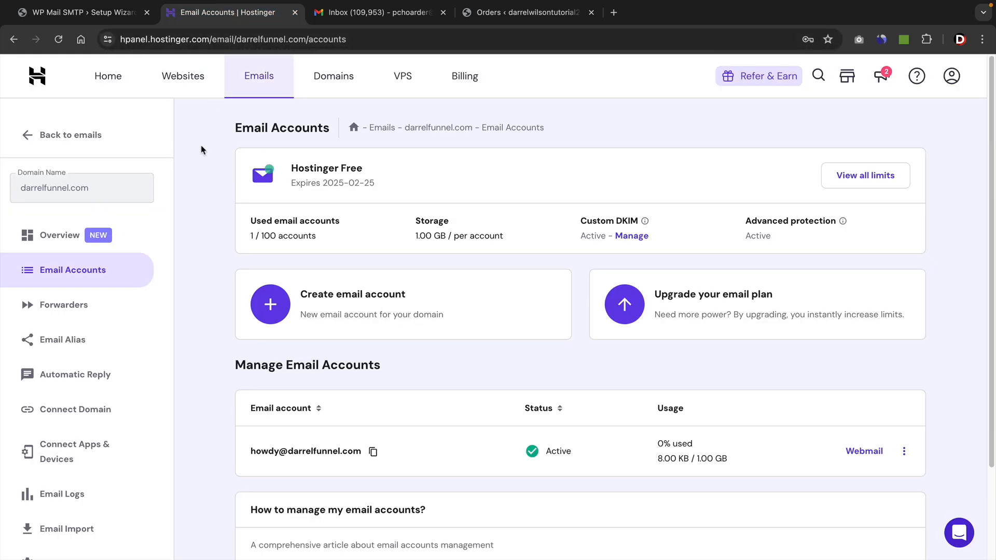
pyautogui.click(258, 77)
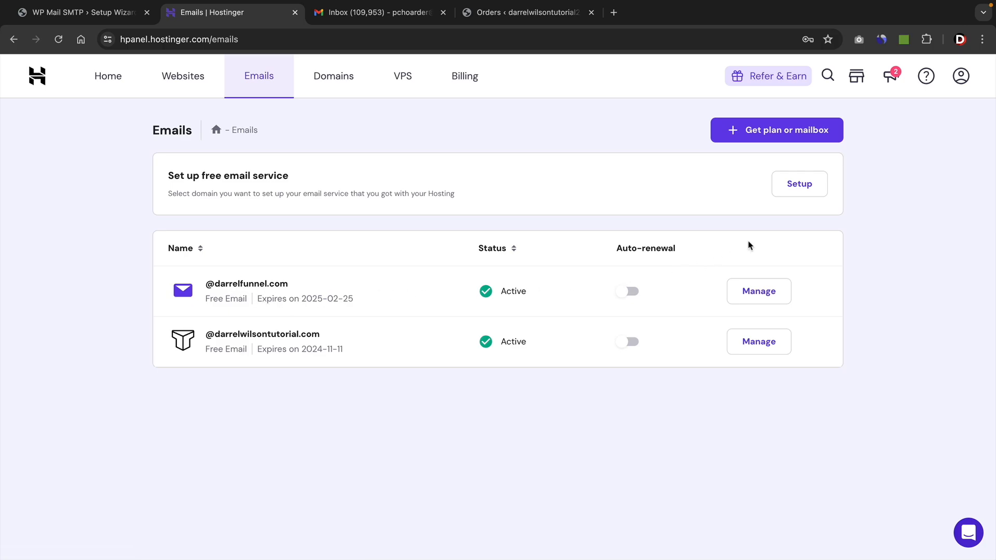
pyautogui.click(796, 190)
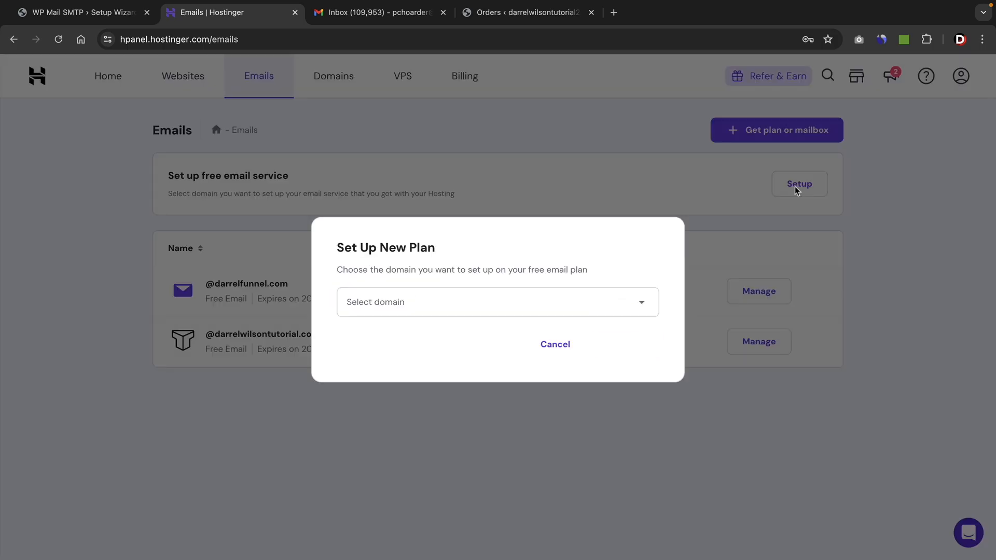
pyautogui.click(525, 306)
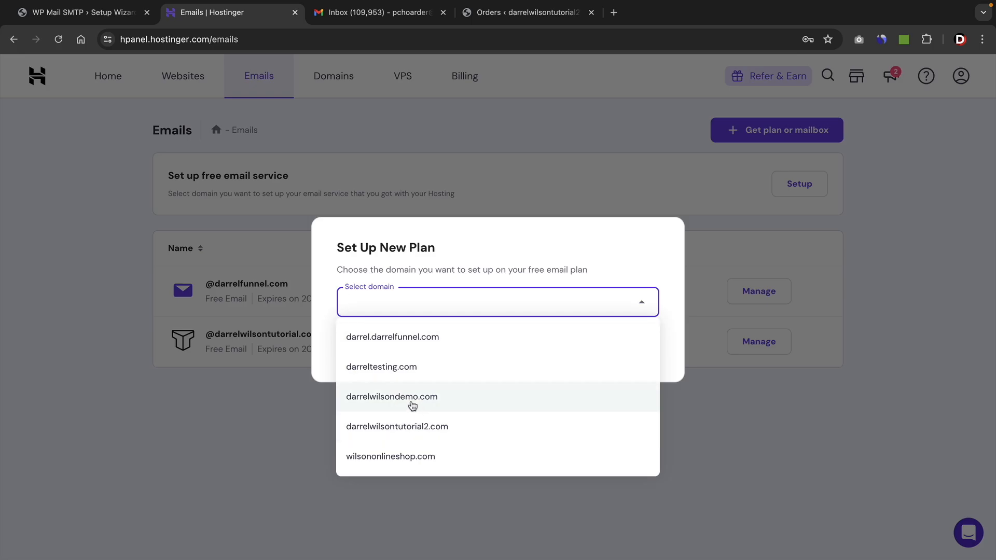
pyautogui.click(742, 418)
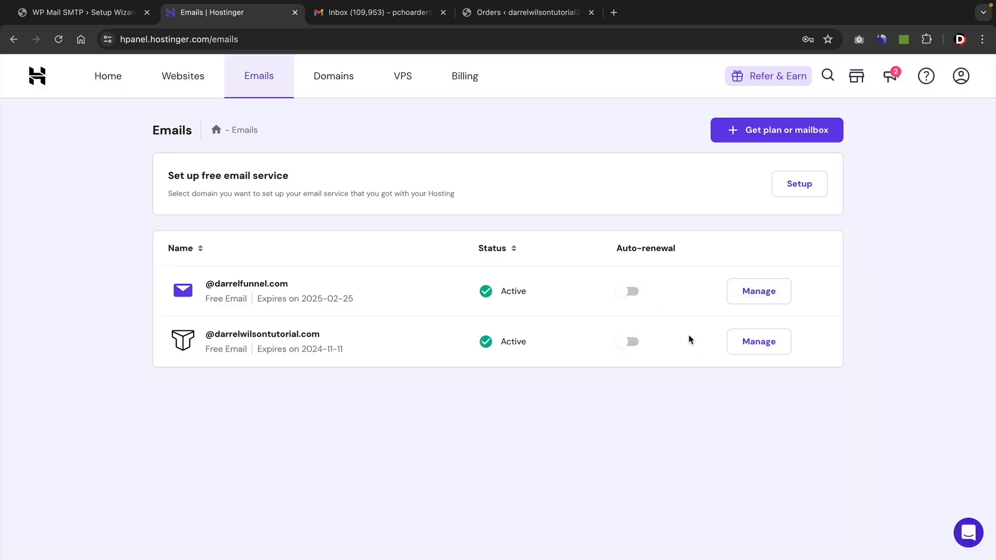
# Open the email accounts management page for darrelfunnel.com.
pyautogui.moveTo(208, 284); pyautogui.dragTo(289, 285)
pyautogui.click(119, 280)
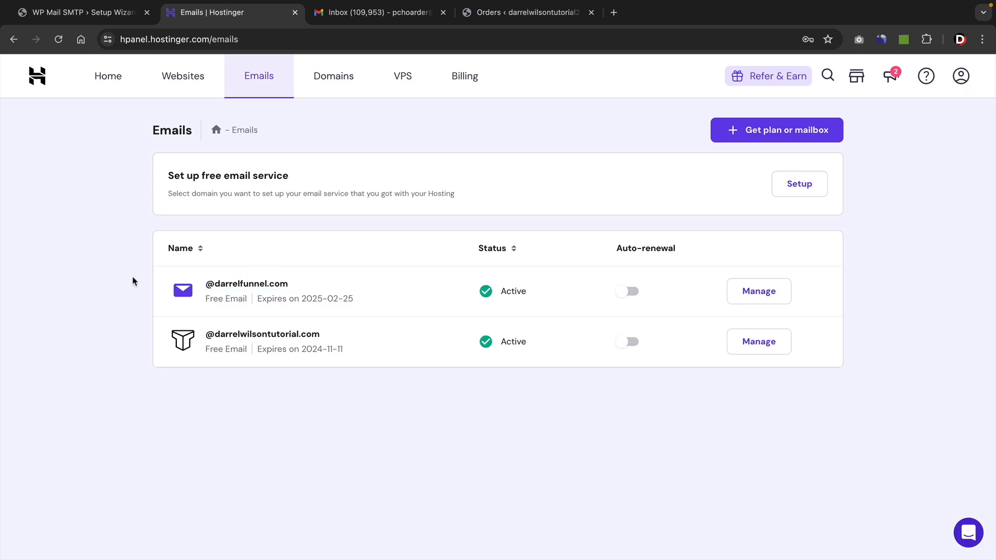
pyautogui.click(762, 294)
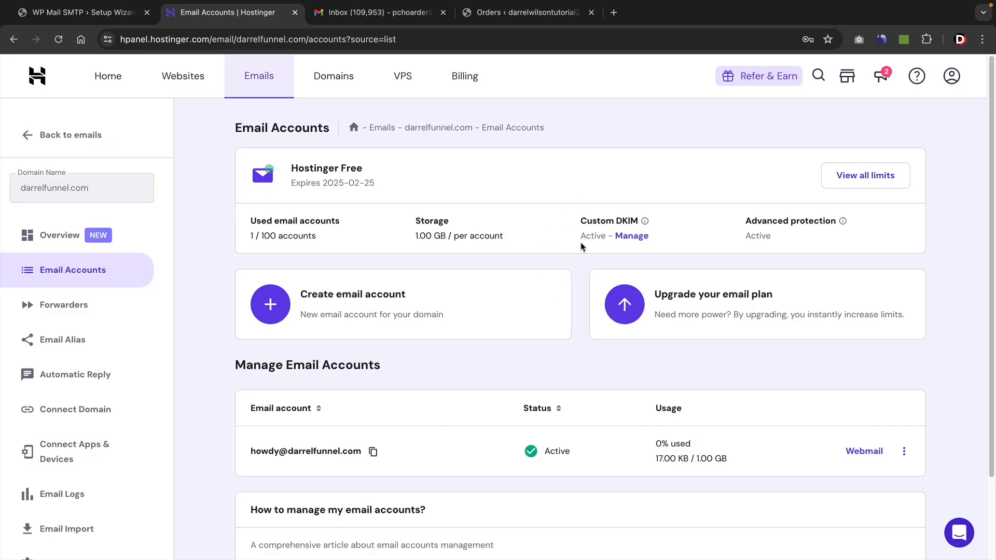
pyautogui.scroll(-3, 586, 273)
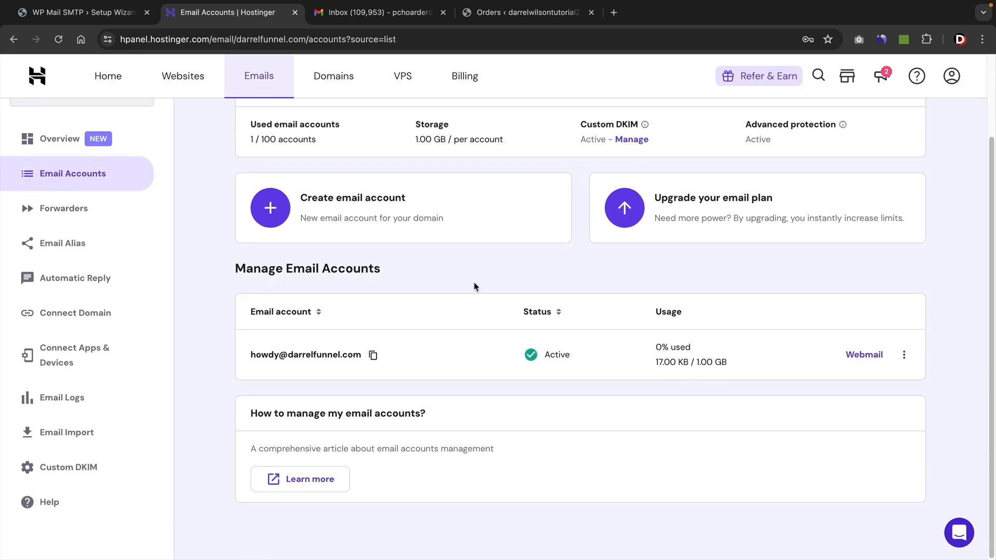
# Change the Hostinger email account's password by pasting a new password, revealing it, and updating it.
pyautogui.moveTo(251, 357); pyautogui.dragTo(361, 356)
pyautogui.click(255, 338)
pyautogui.click(905, 357)
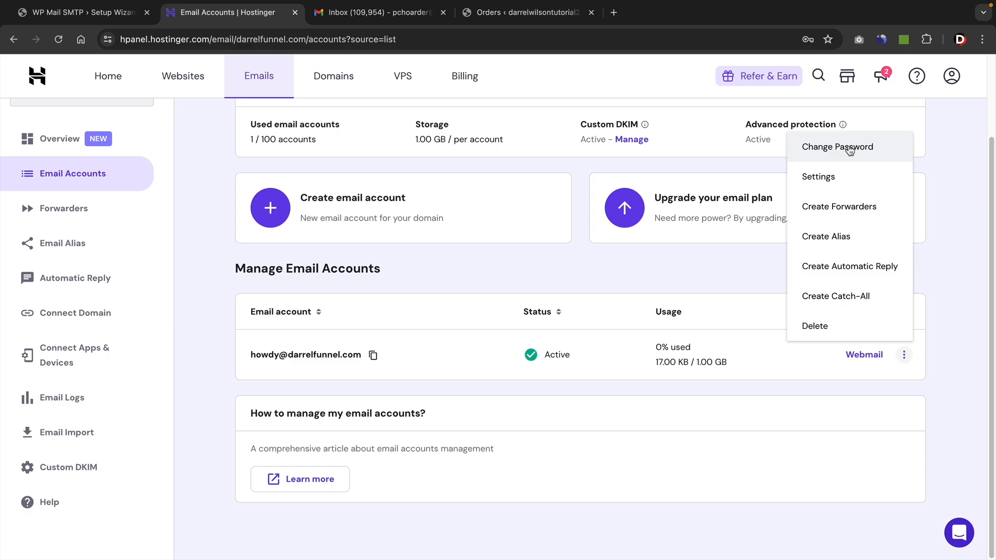
pyautogui.click(850, 150)
pyautogui.hotkey('ctrl', 'v')
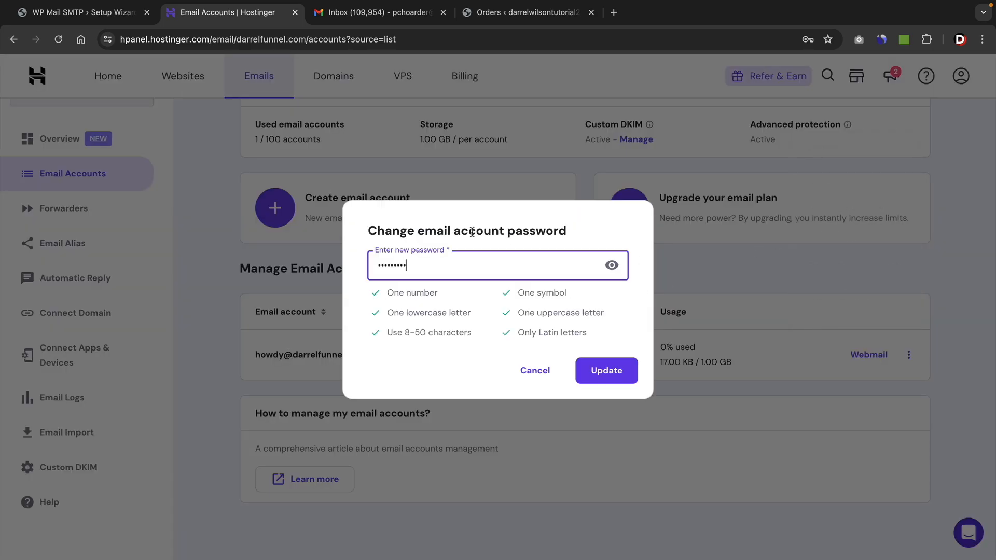
pyautogui.click(611, 267)
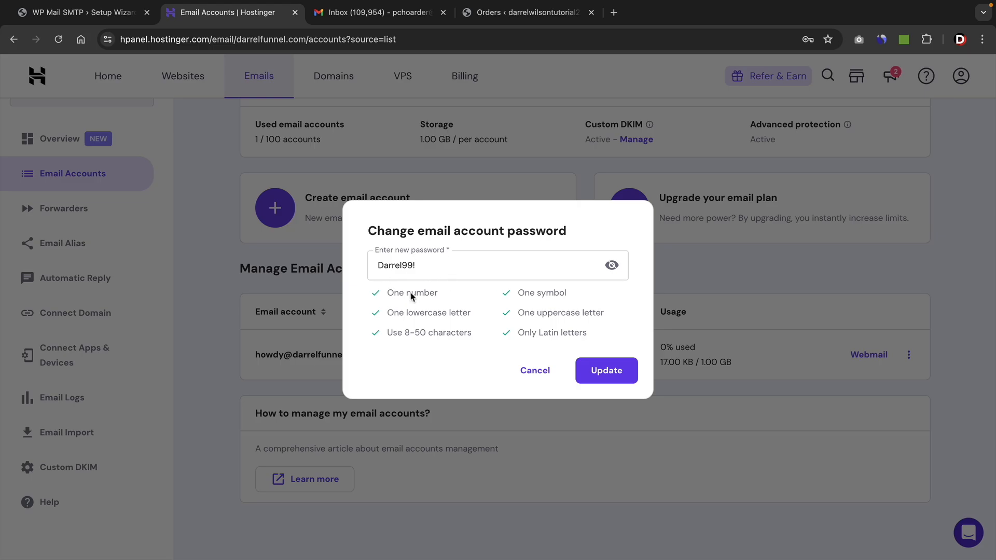
pyautogui.click(620, 373)
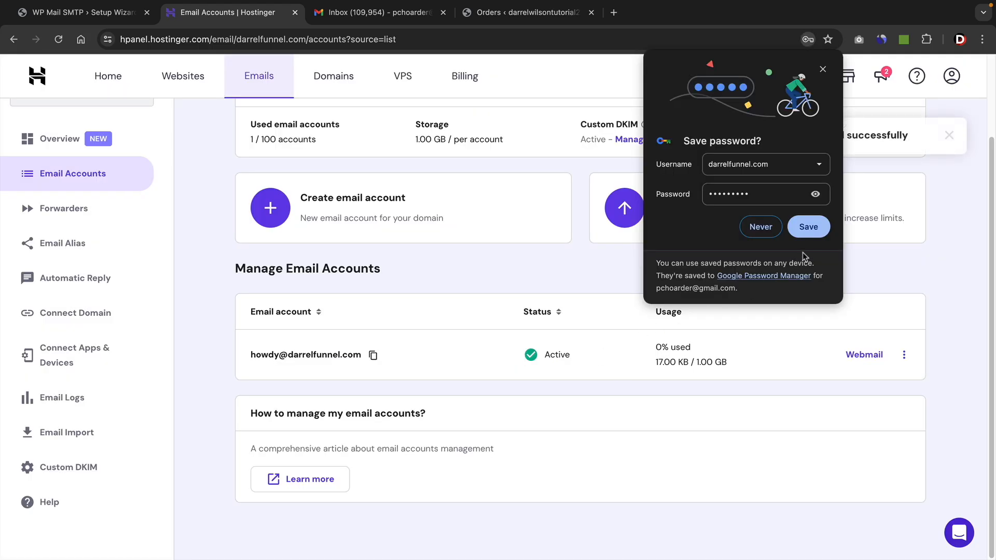
pyautogui.click(817, 229)
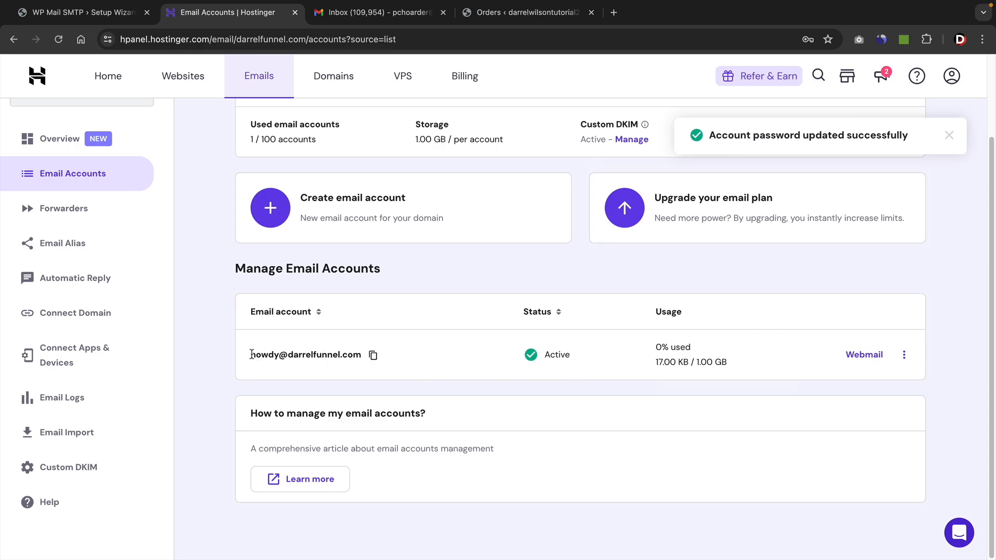
pyautogui.moveTo(250, 358); pyautogui.dragTo(366, 358)
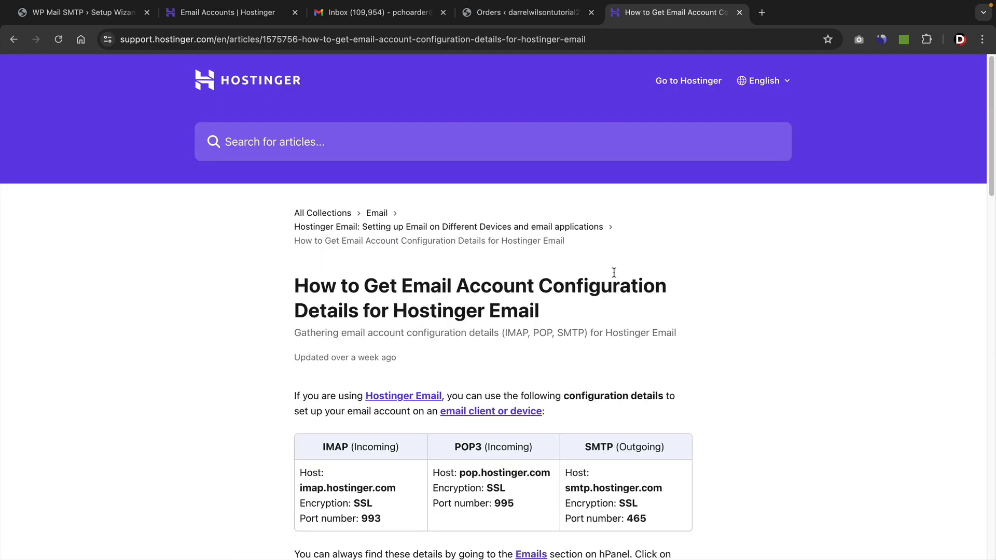
pyautogui.scroll(-3, 613, 272)
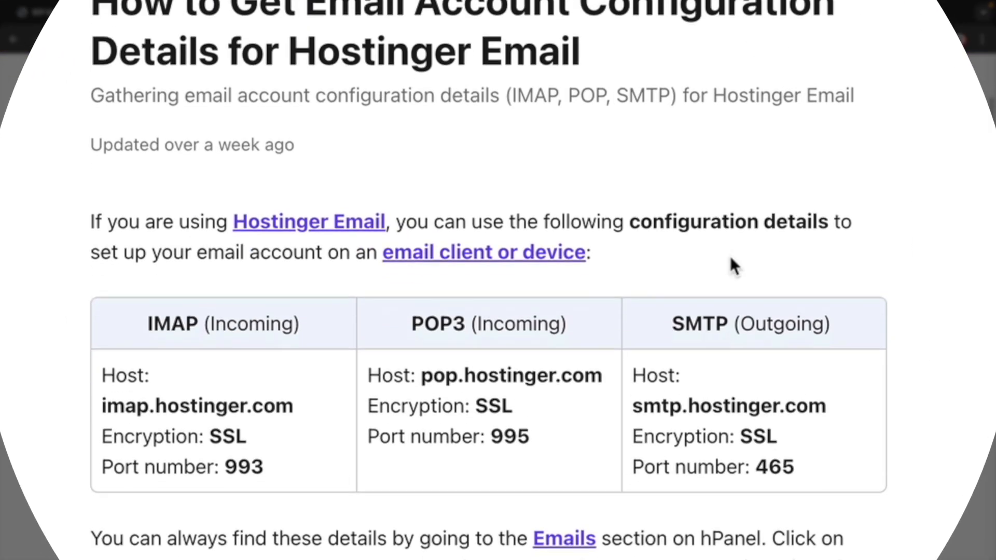
pyautogui.scroll(-3, 730, 256)
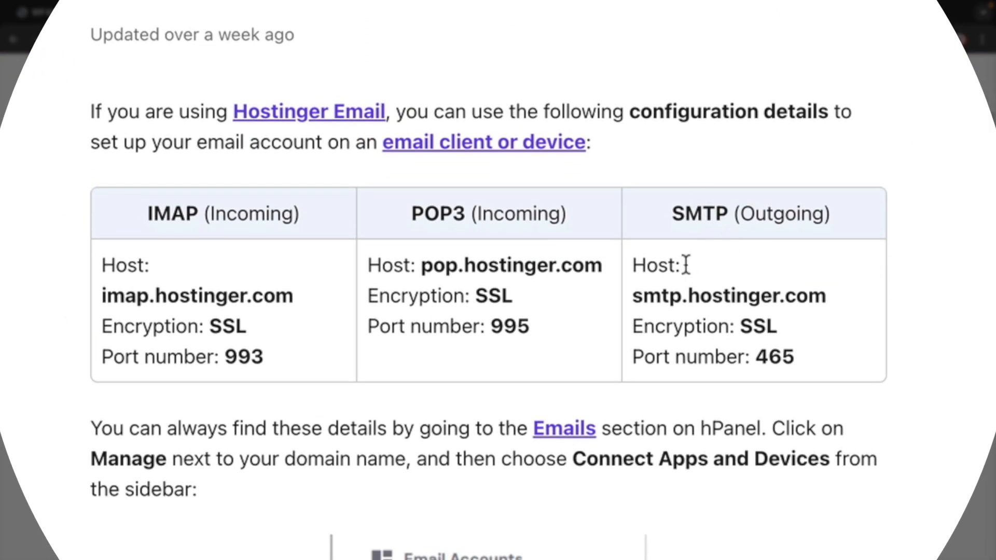
pyautogui.moveTo(691, 216); pyautogui.dragTo(800, 323)
pyautogui.click(778, 326)
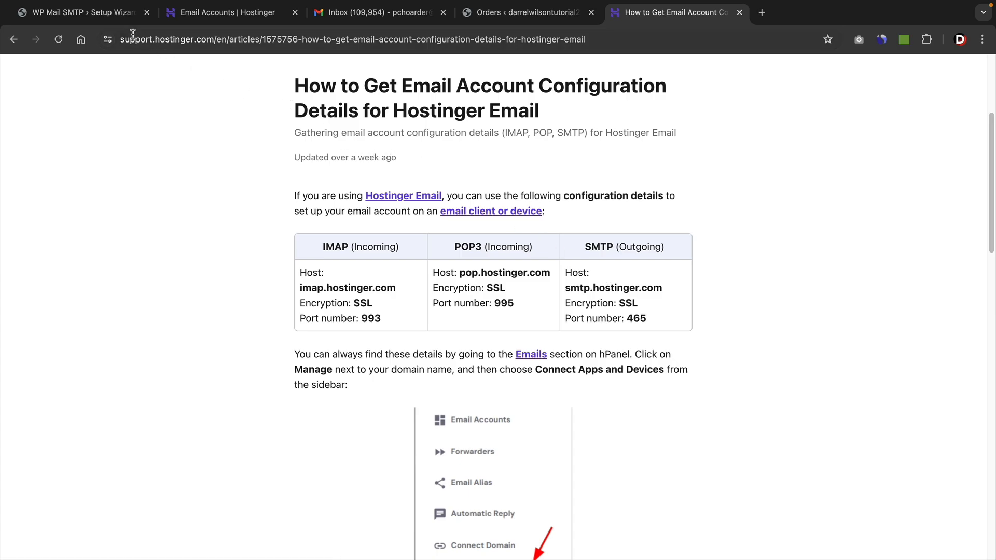
# Copy smtp.hostinger.com from the article into the wizard's SMTP Host field, keeping SSL encryption.
pyautogui.click(96, 17)
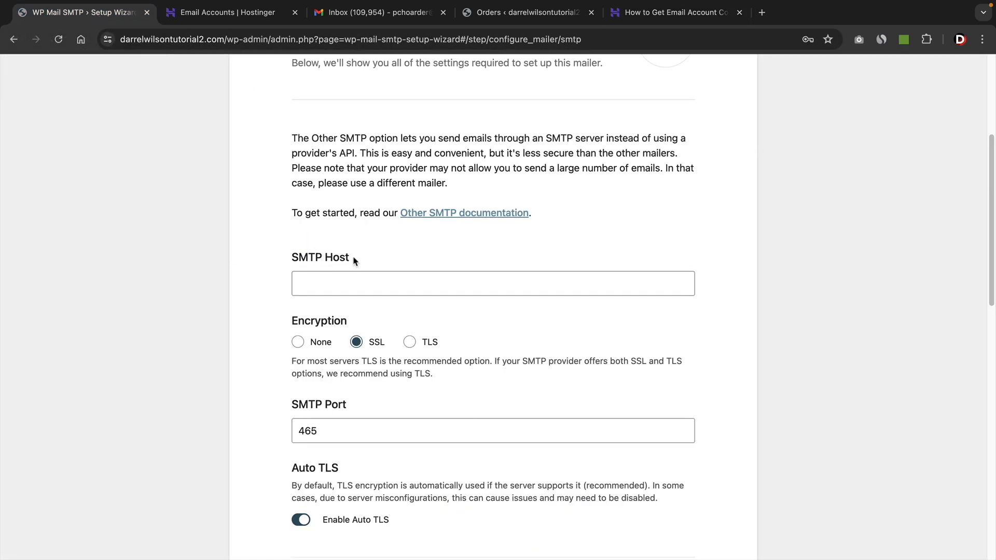
pyautogui.moveTo(355, 261); pyautogui.dragTo(291, 261)
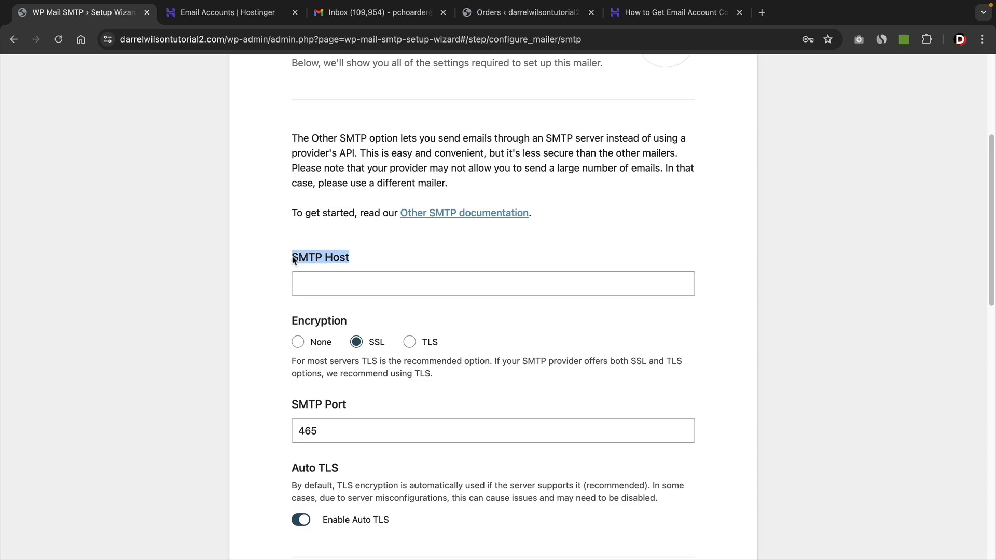
pyautogui.click(667, 16)
pyautogui.moveTo(659, 289); pyautogui.dragTo(565, 292)
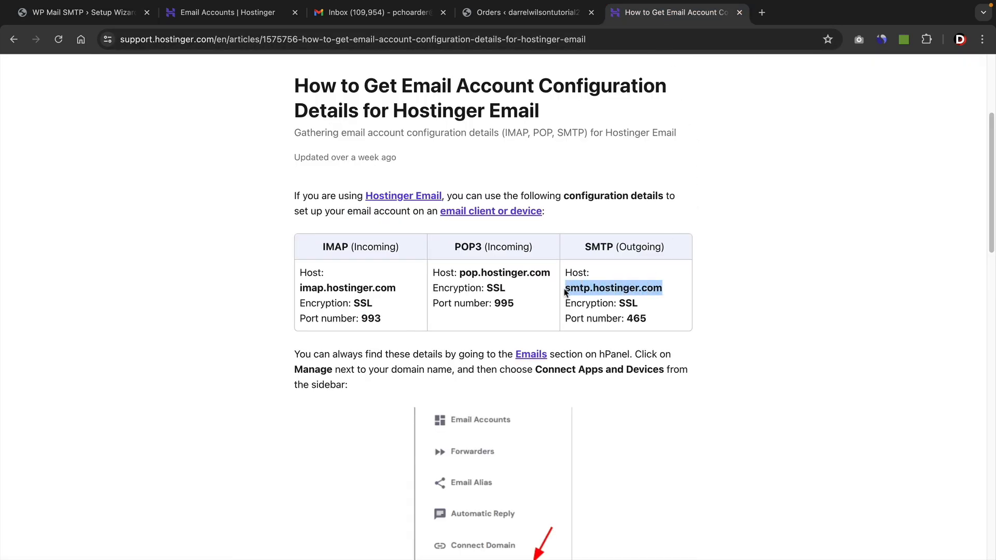
pyautogui.rightClick(572, 287)
pyautogui.click(589, 314)
pyautogui.click(83, 13)
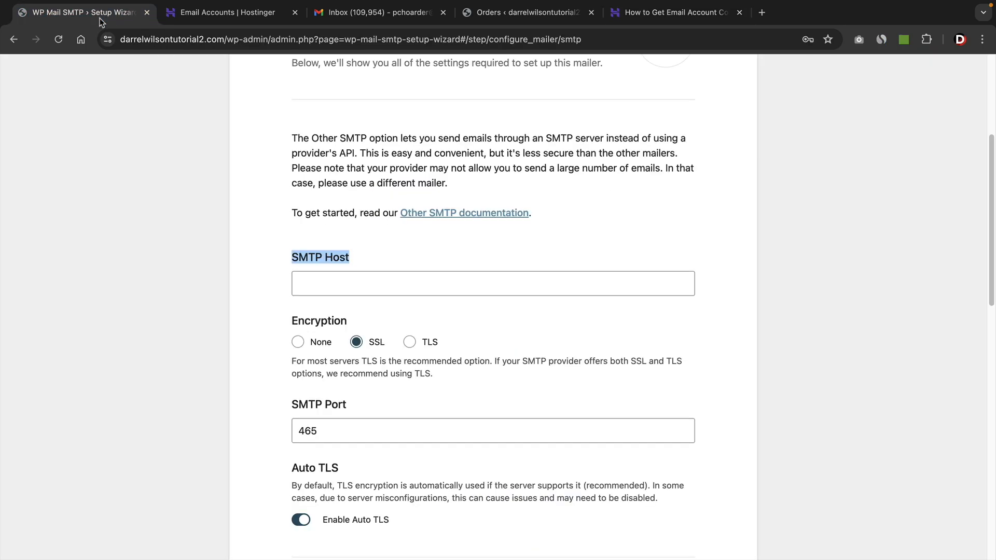
pyautogui.rightClick(312, 283)
pyautogui.click(337, 372)
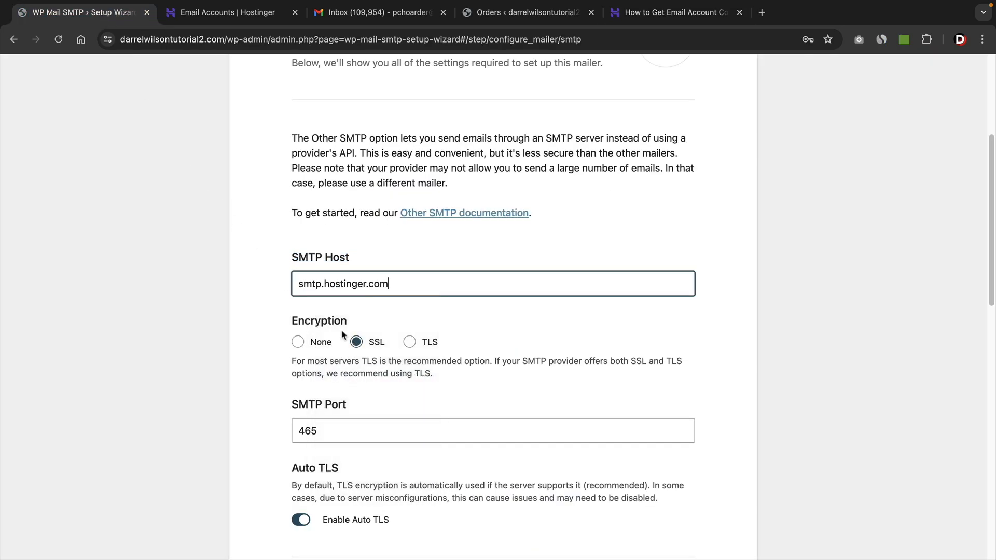
pyautogui.click(356, 342)
pyautogui.scroll(-3, 356, 337)
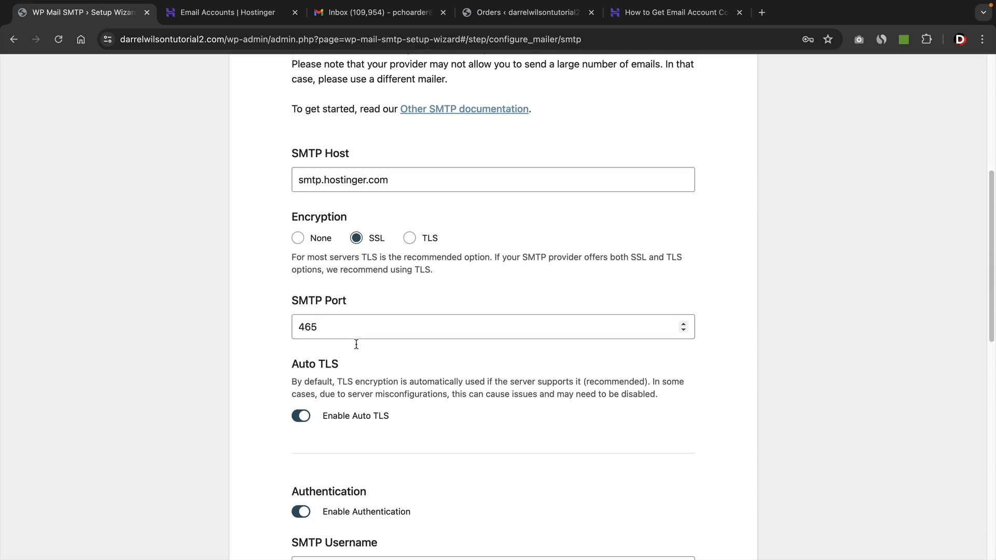
# Compare the article's SMTP port with the wizard's SMTP Port field.
pyautogui.click(672, 12)
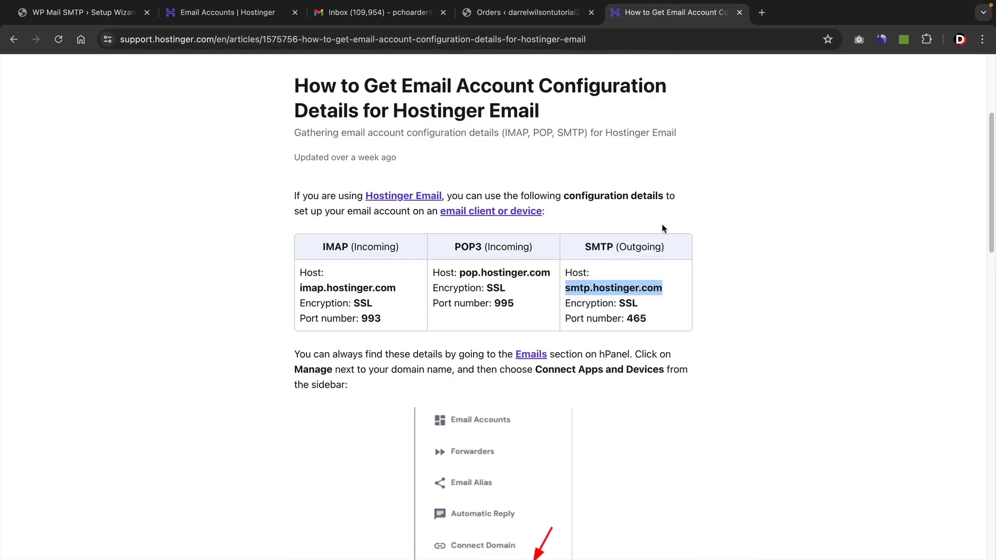
pyautogui.moveTo(627, 322); pyautogui.dragTo(642, 320)
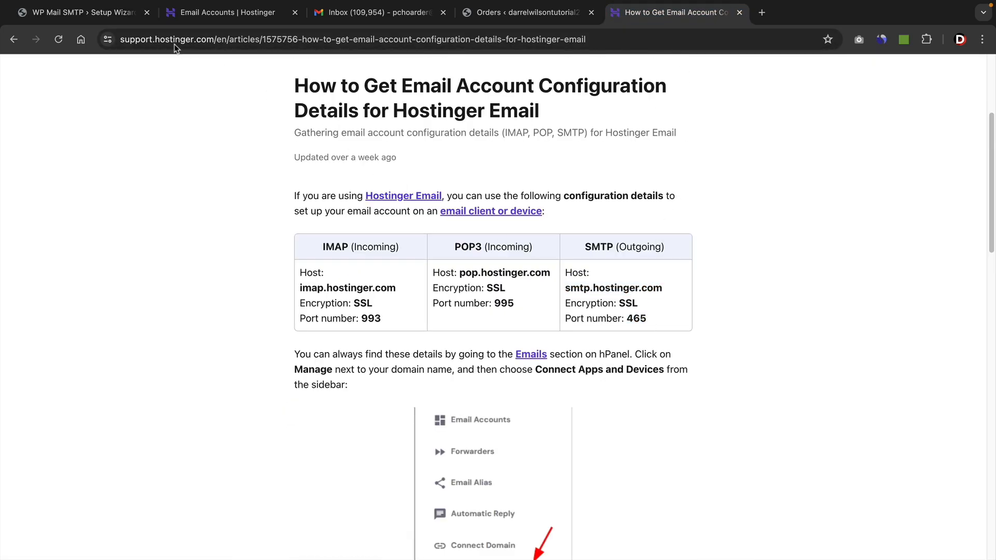
pyautogui.click(83, 12)
pyautogui.scroll(-2, 436, 309)
pyautogui.scroll(-5, 424, 320)
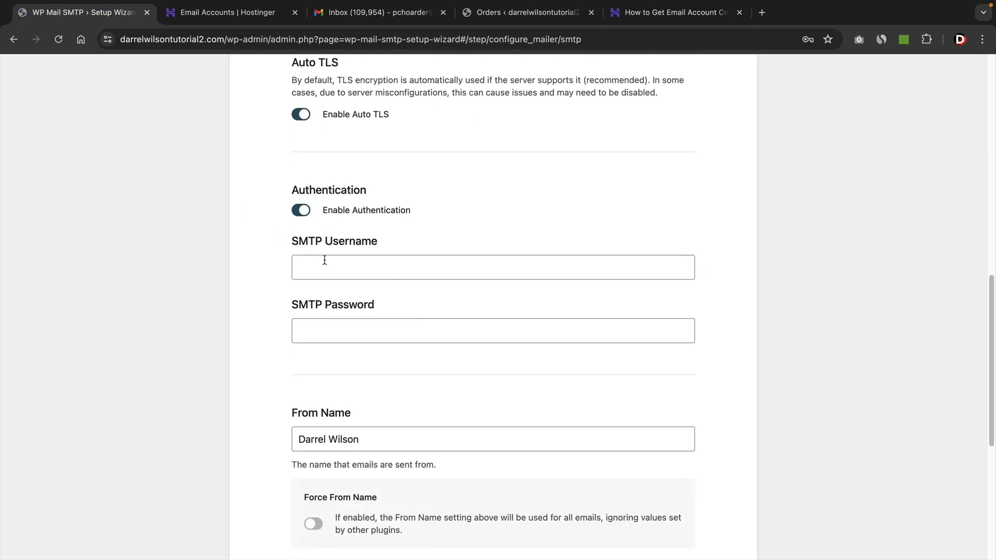
# Copy the email account address into SMTP Username and enter the account password in SMTP Password.
pyautogui.click(229, 16)
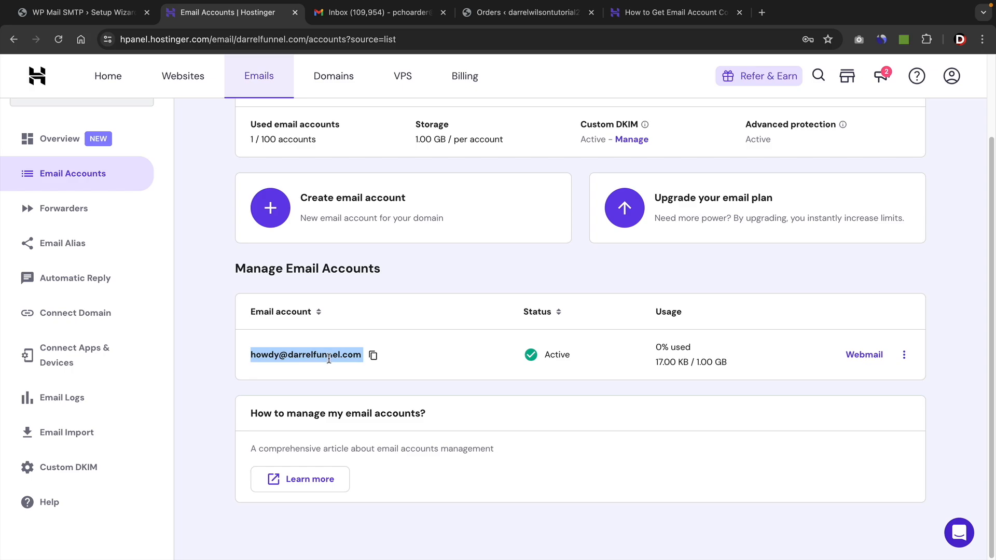
pyautogui.rightClick(330, 358)
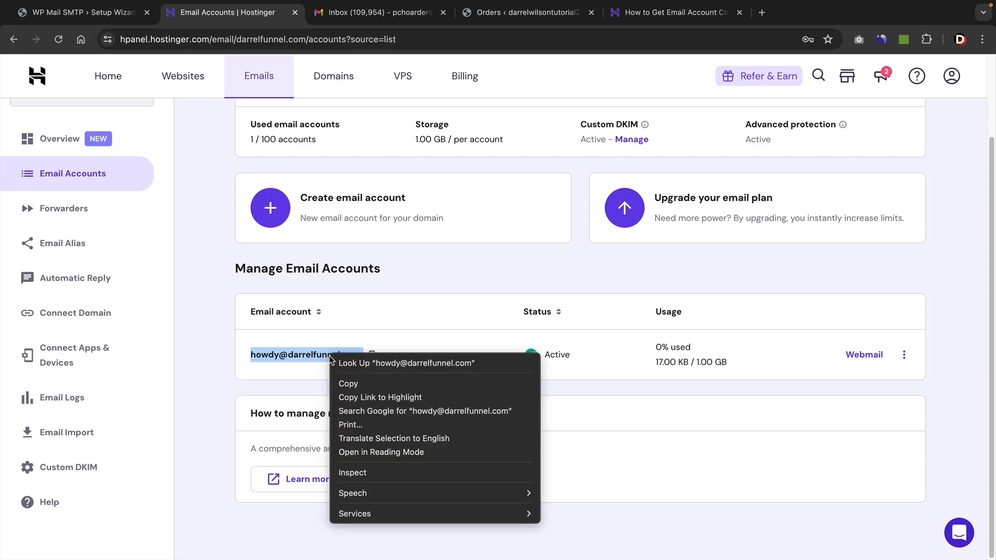
pyautogui.click(345, 381)
pyautogui.click(125, 14)
pyautogui.write('•')
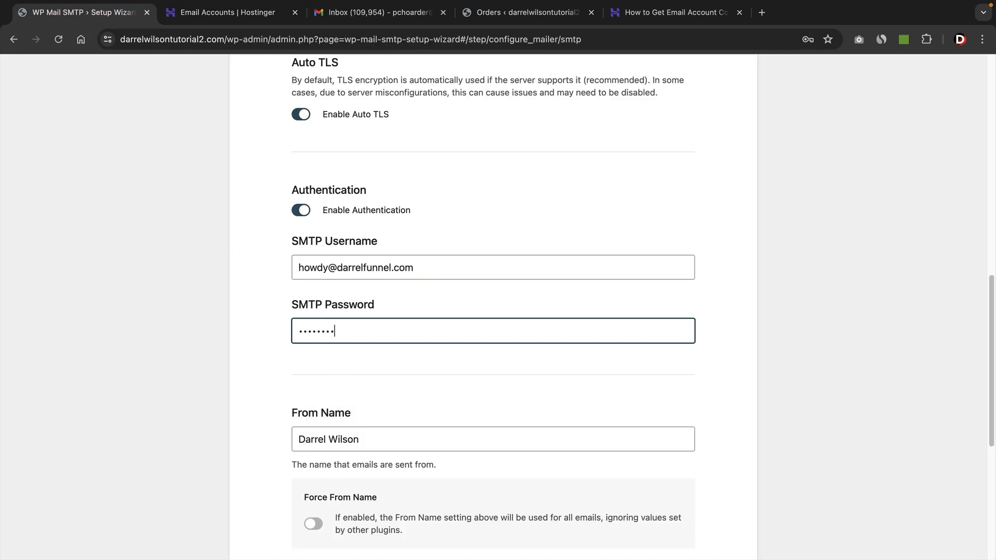
# Keep the existing From Name and From Email values and save and continue the mailer configuration.
pyautogui.scroll(-4, 378, 313)
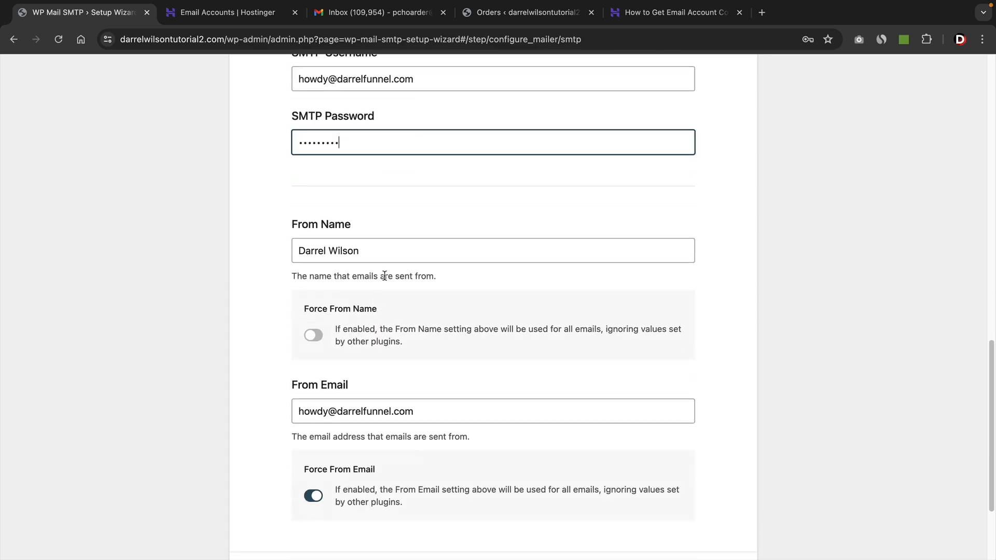
pyautogui.moveTo(367, 250); pyautogui.dragTo(310, 241)
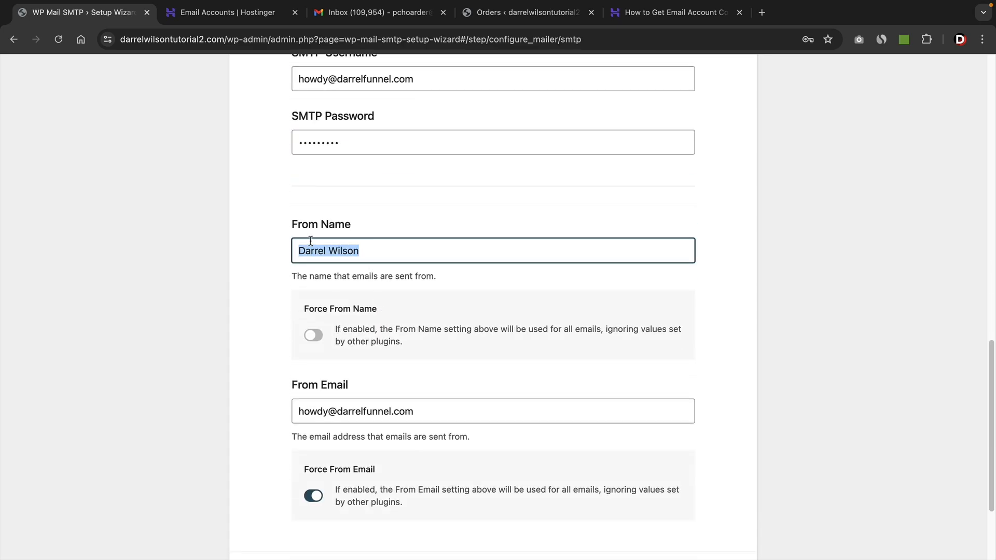
pyautogui.scroll(-2, 300, 241)
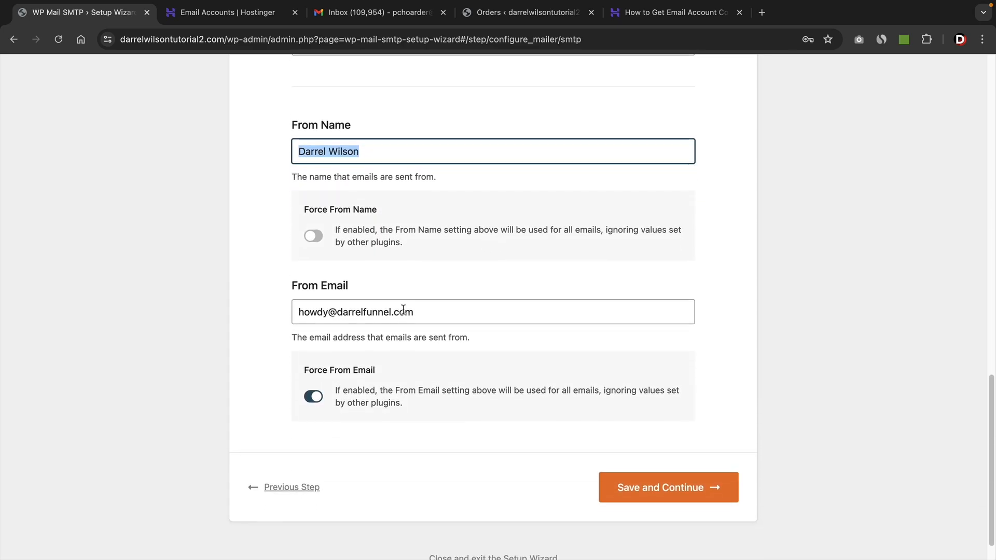
pyautogui.moveTo(356, 289); pyautogui.dragTo(303, 289)
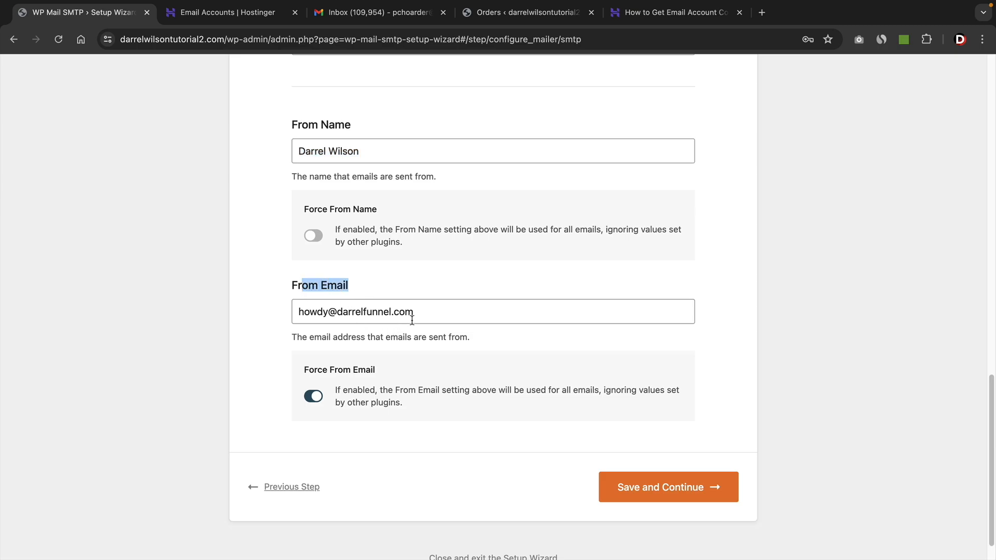
pyautogui.moveTo(412, 320); pyautogui.dragTo(296, 313)
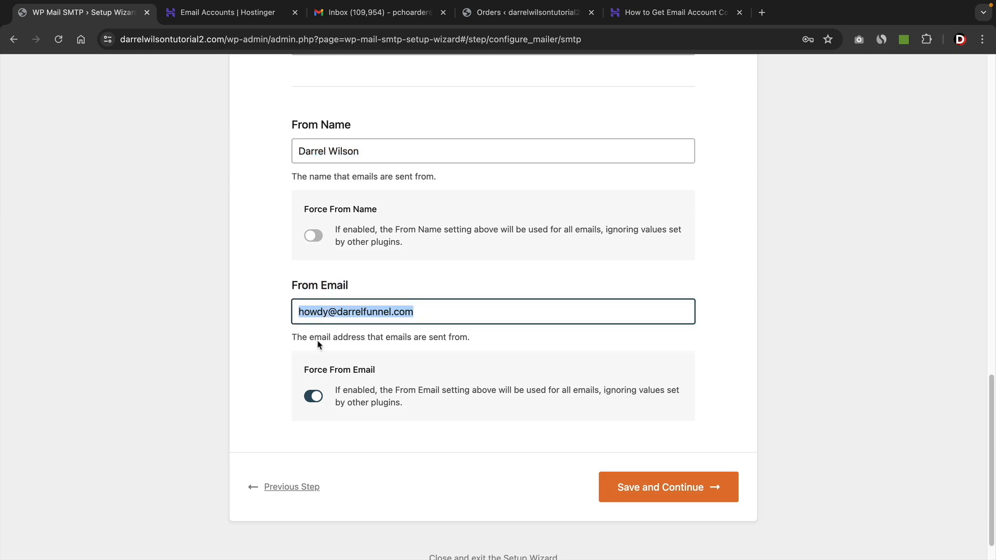
pyautogui.click(644, 490)
# Advance through the remaining wizard steps with default features and skip the license key step.
pyautogui.scroll(-8, 677, 267)
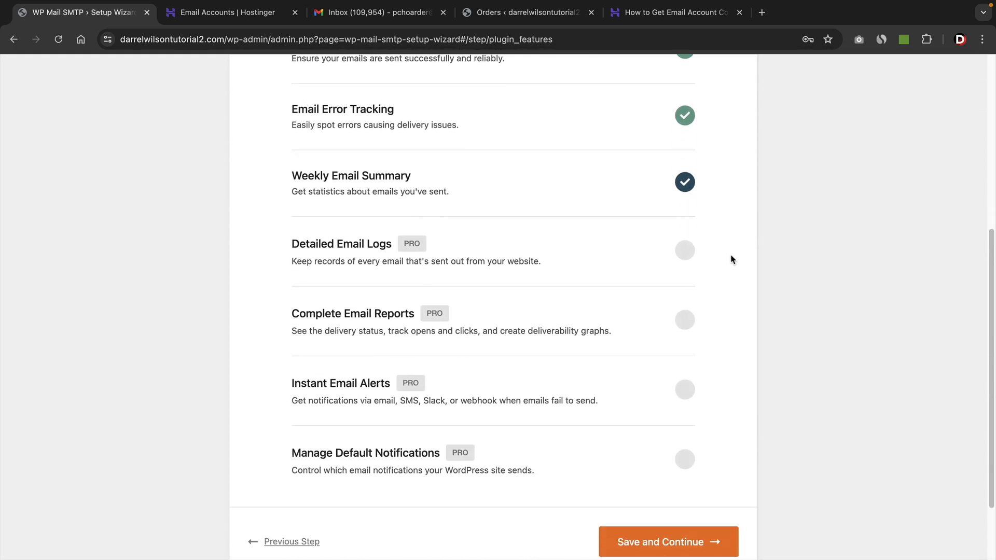
pyautogui.scroll(-3, 729, 258)
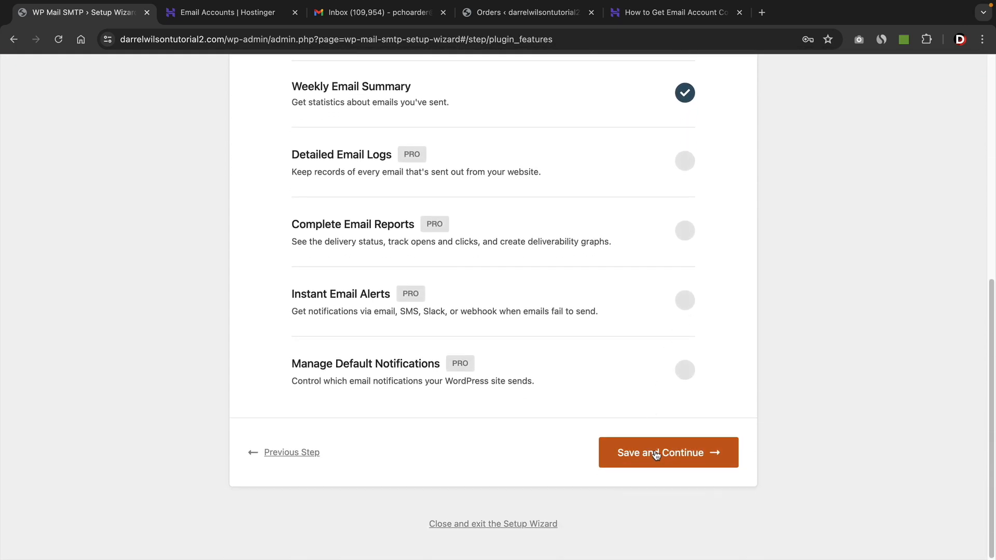
pyautogui.click(656, 453)
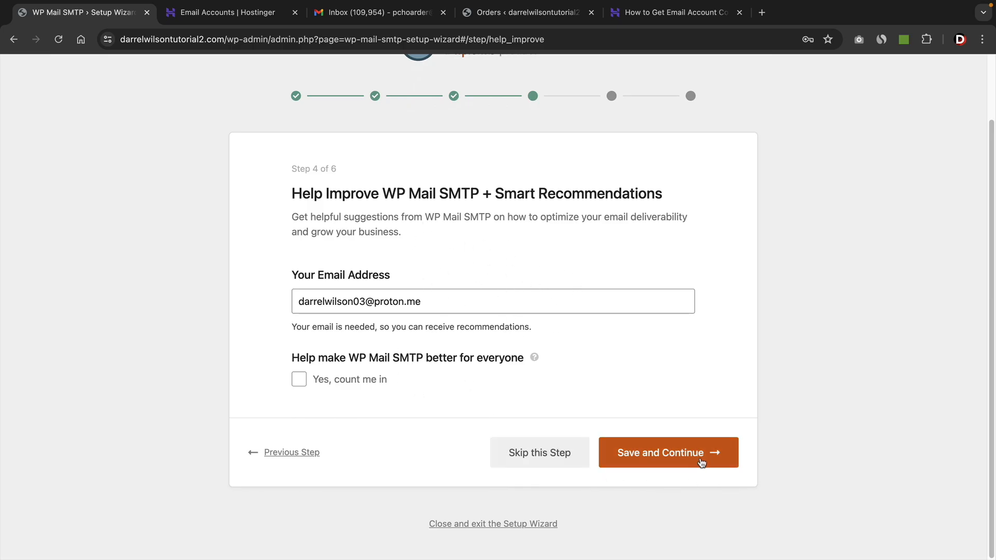
pyautogui.click(700, 458)
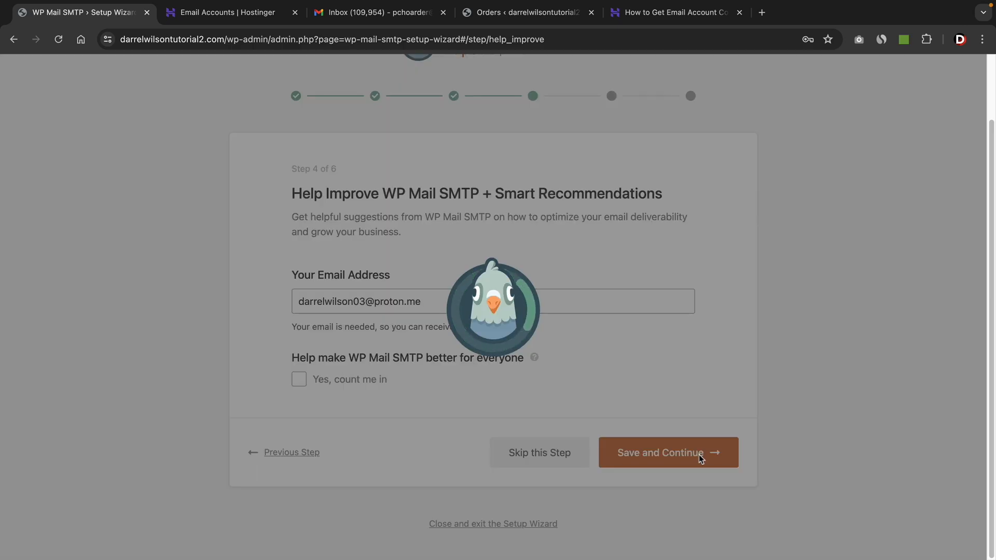
pyautogui.scroll(-5, 698, 418)
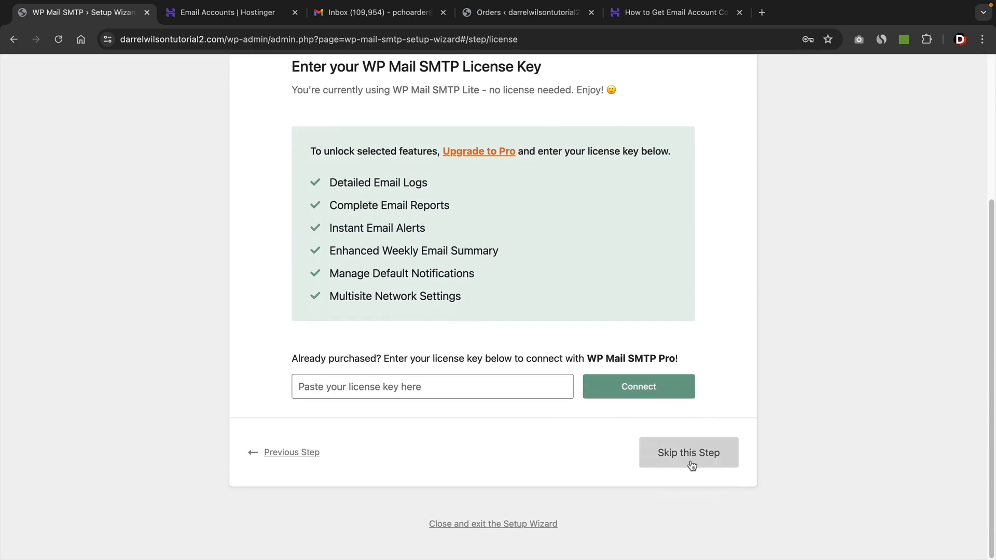
pyautogui.click(693, 462)
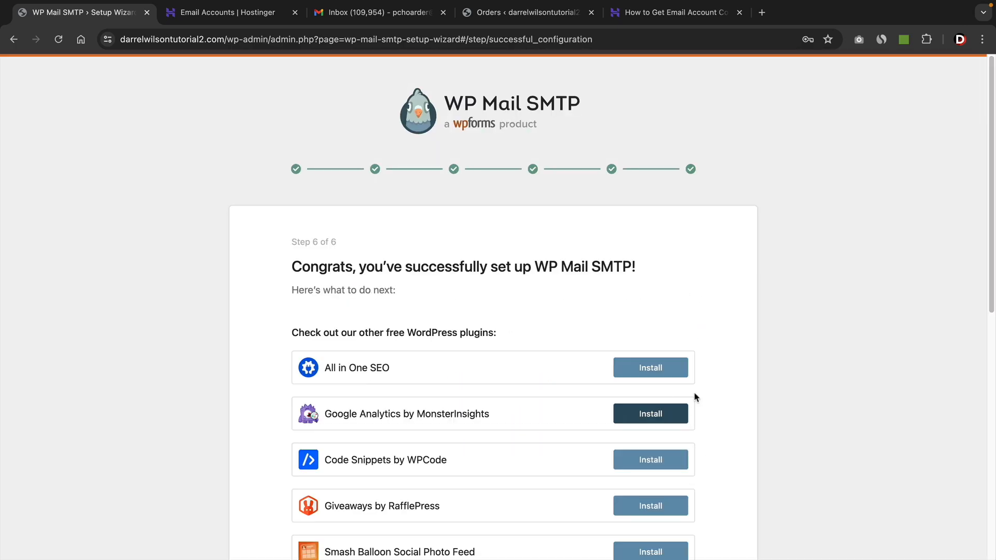
# Finish the setup wizard and return to the WP Mail SMTP settings.
pyautogui.scroll(-5, 732, 412)
pyautogui.scroll(-7, 733, 412)
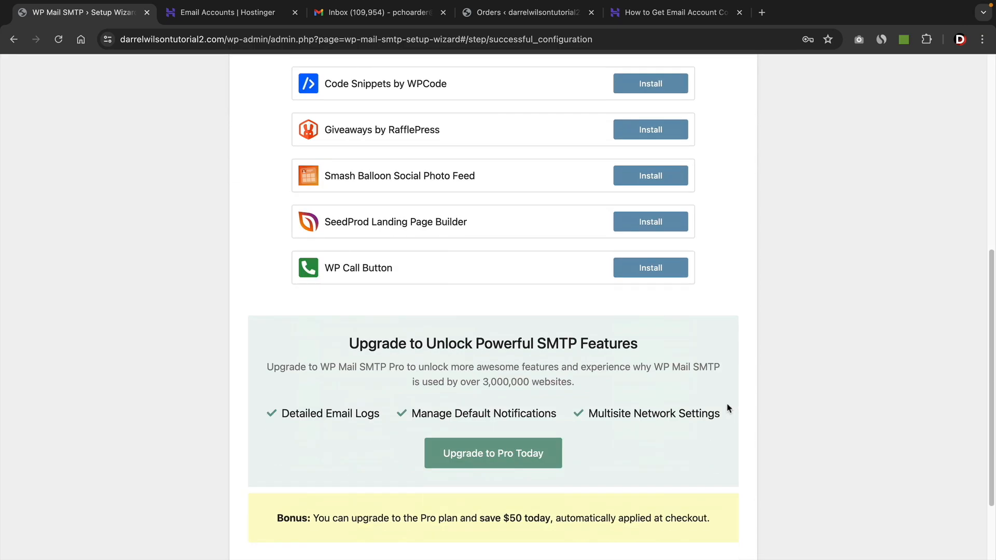
pyautogui.click(646, 500)
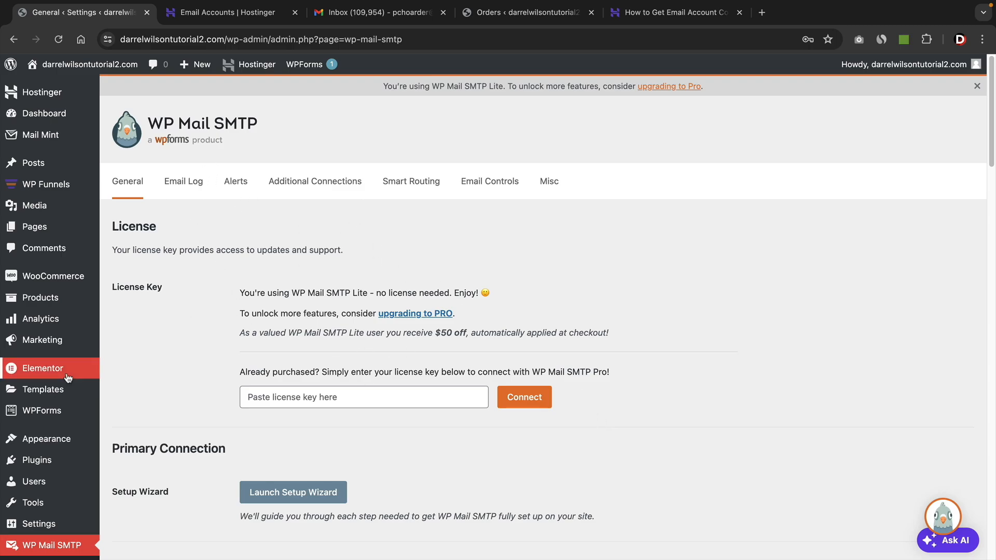
# Open the WordPress General Settings page.
pyautogui.scroll(-4, 67, 367)
pyautogui.moveTo(39, 387)
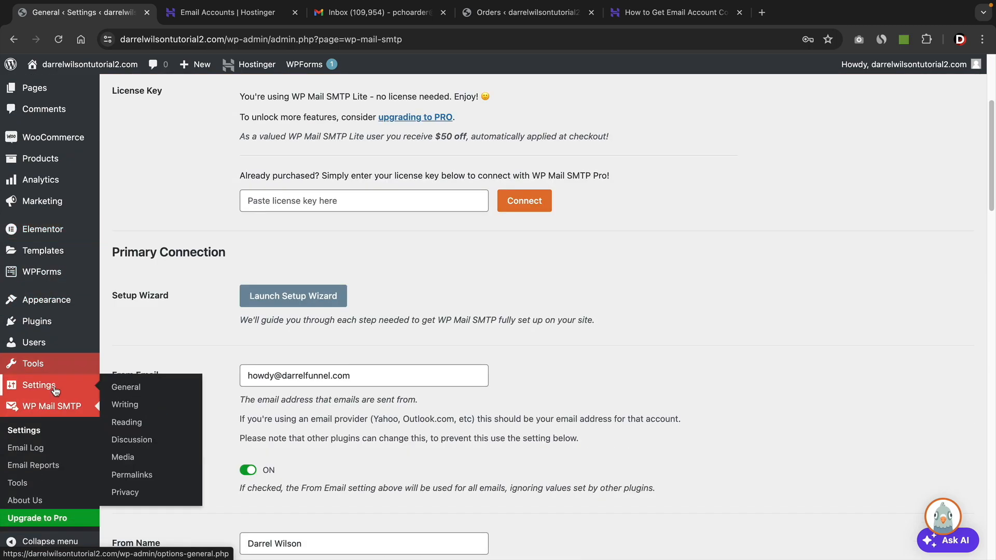
pyautogui.click(137, 393)
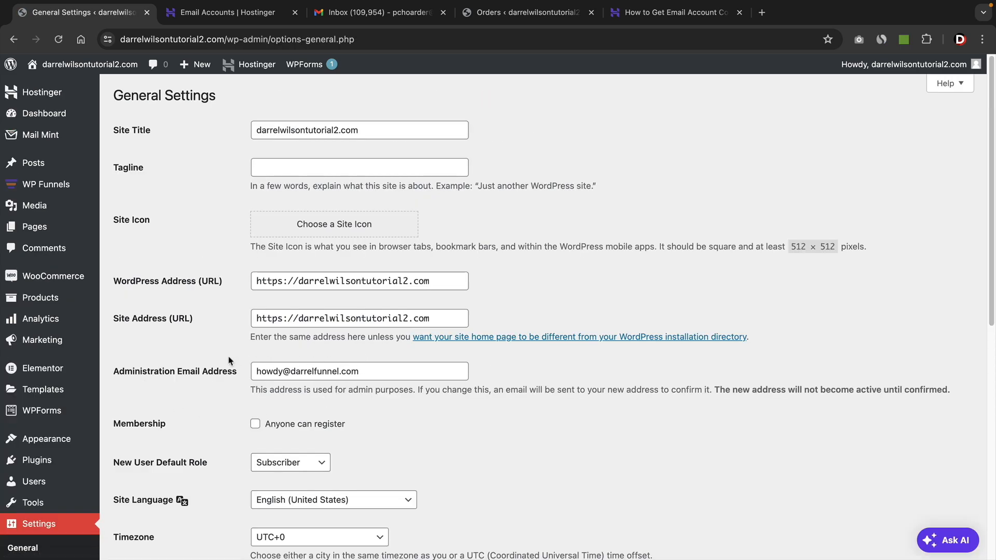
# Save the General Settings with the site's Hostinger email account as the administration email address.
pyautogui.moveTo(120, 374); pyautogui.dragTo(226, 375)
pyautogui.moveTo(395, 373); pyautogui.dragTo(250, 371)
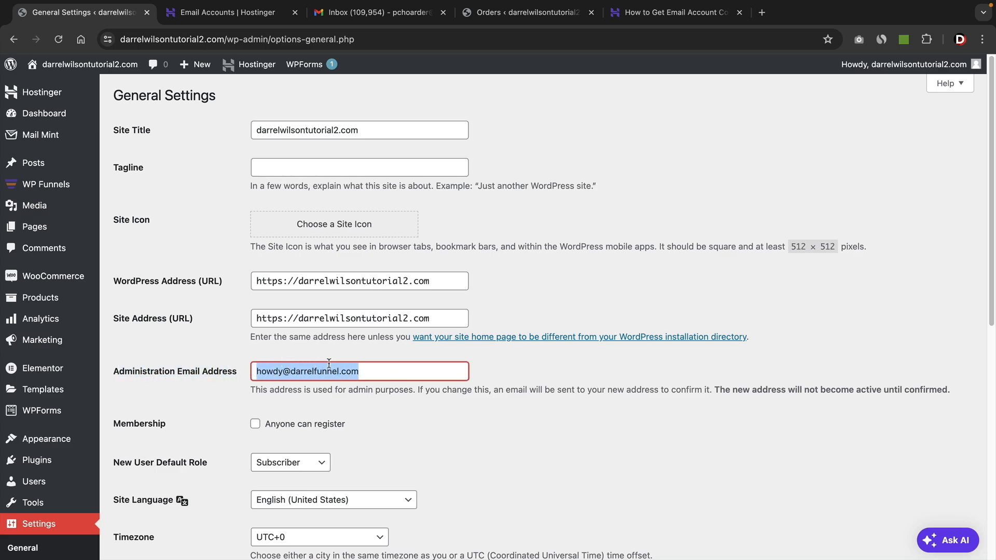
pyautogui.scroll(-8, 329, 373)
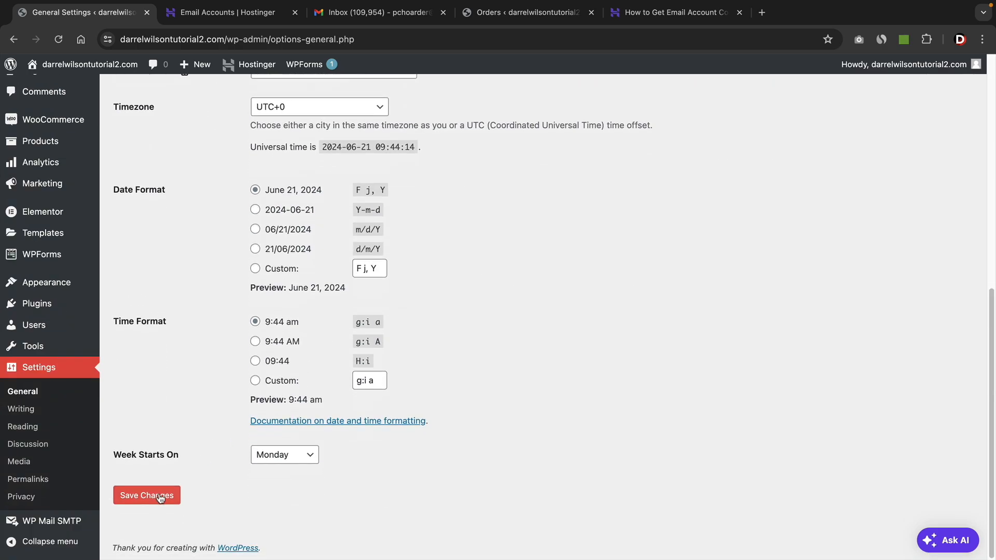
pyautogui.click(161, 496)
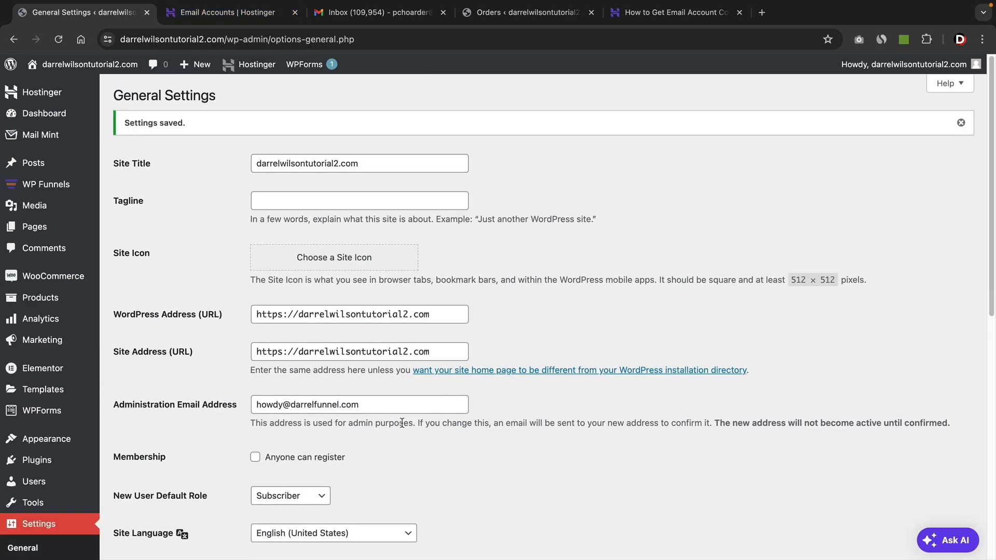
# Open the Hostinger webmail inbox and read the new admin email address confirmation message.
pyautogui.click(251, 13)
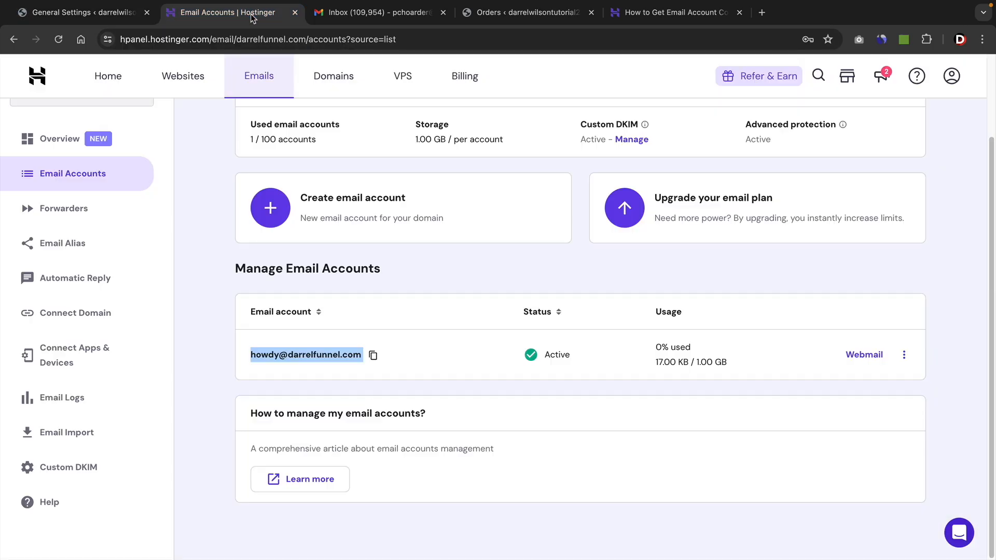
pyautogui.click(864, 358)
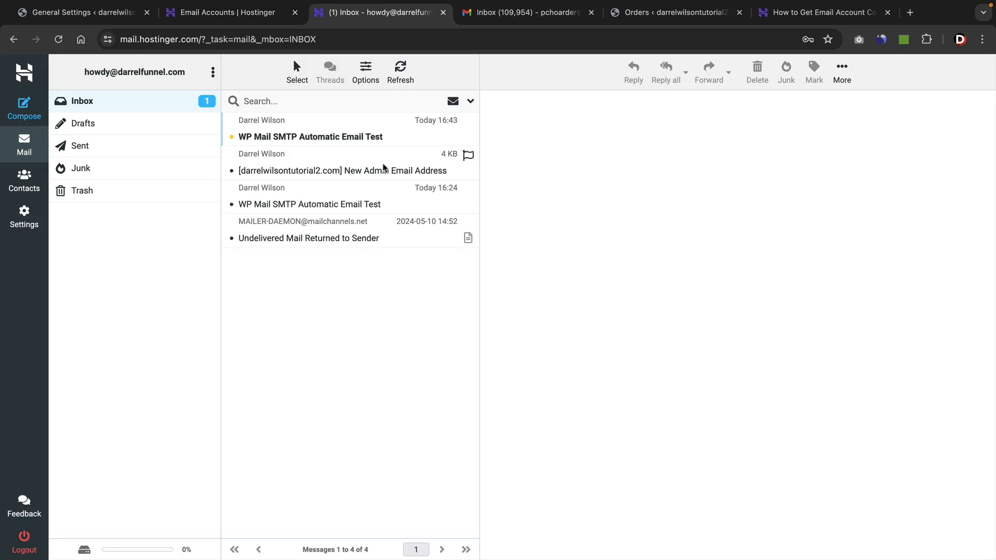
pyautogui.click(369, 172)
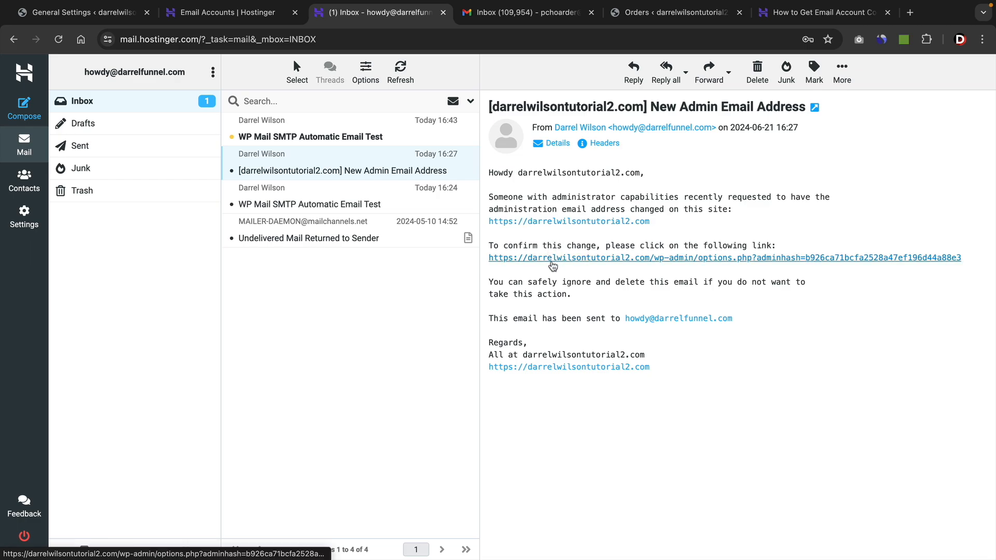
# Open the WP Mail SMTP settings and review the From Email, mailer and Other SMTP connection settings.
pyautogui.click(114, 19)
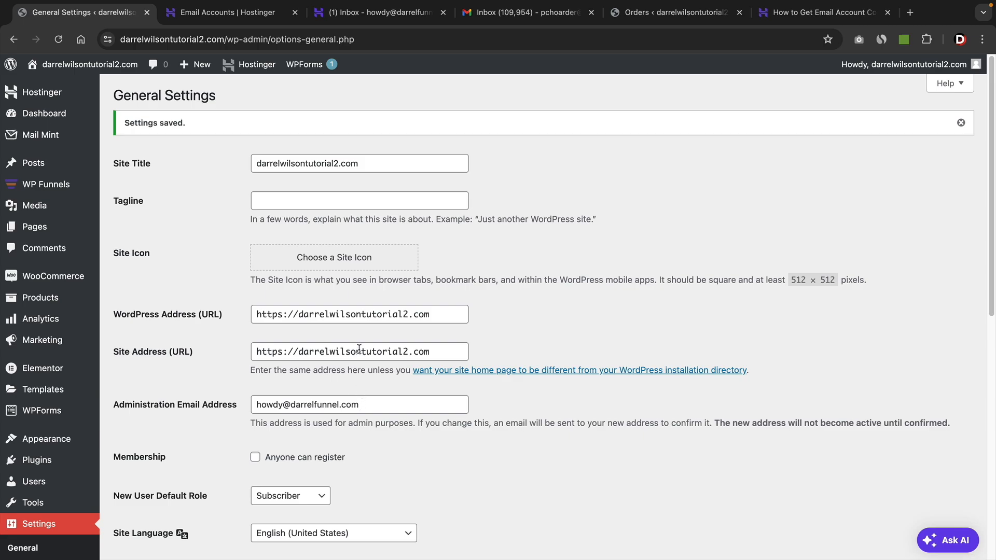
pyautogui.scroll(-3, 359, 349)
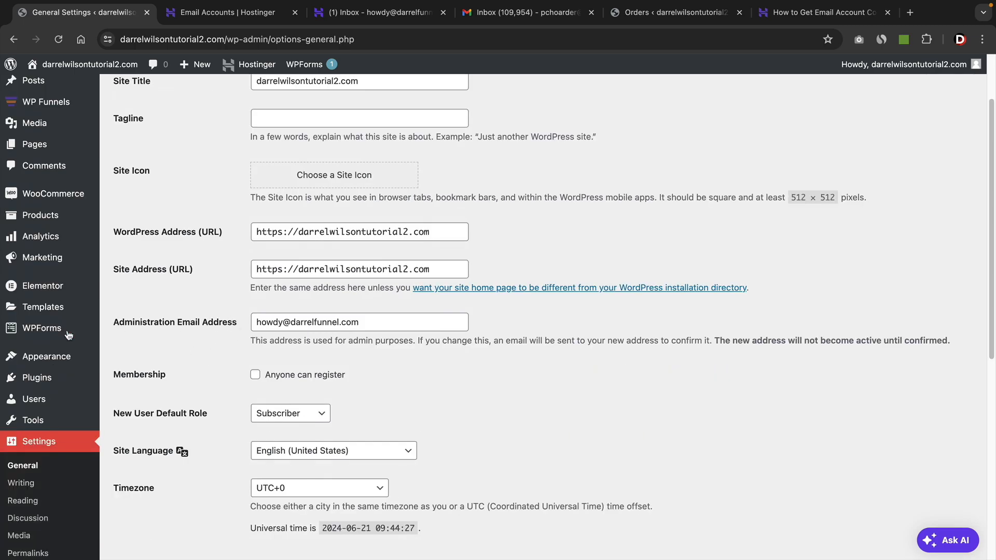
pyautogui.scroll(-10, 68, 335)
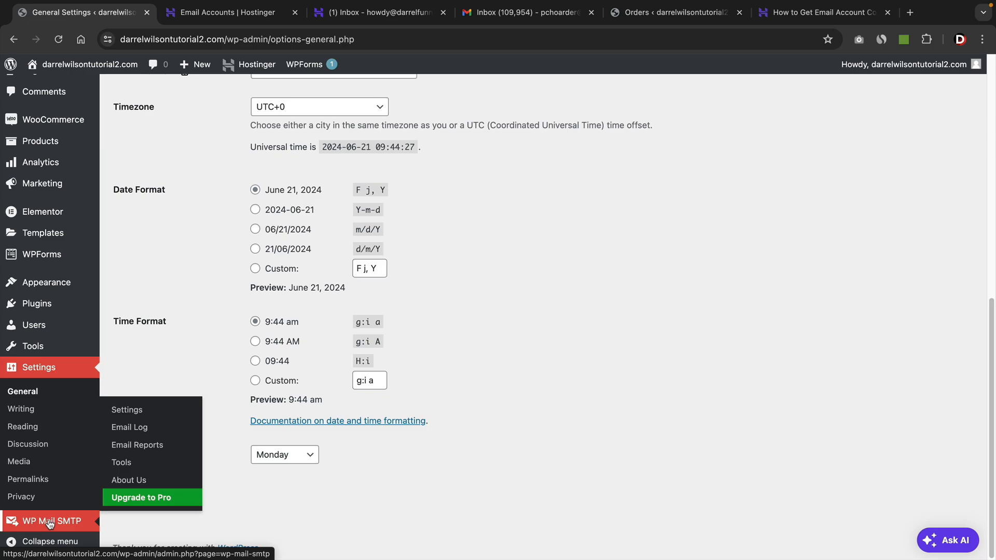
pyautogui.click(50, 522)
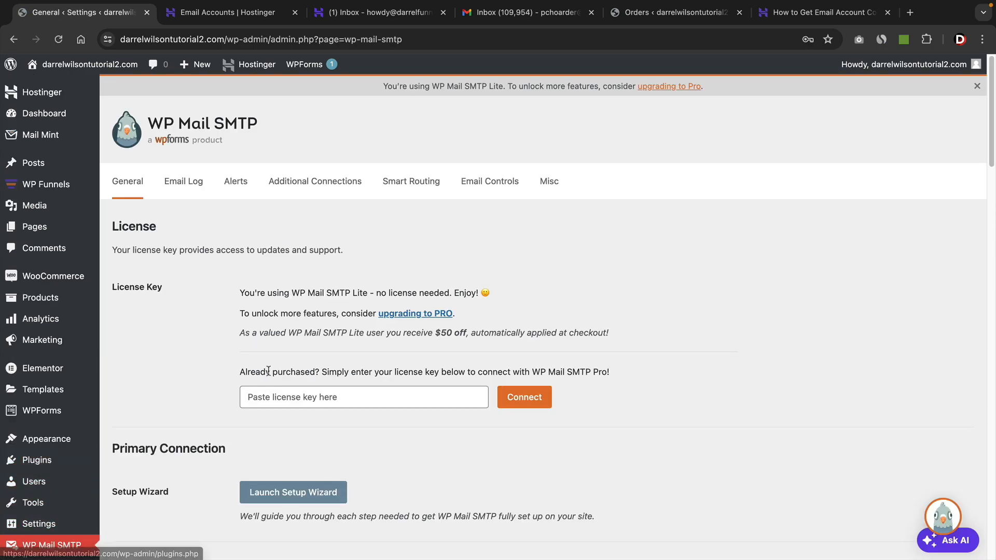
pyautogui.scroll(-2, 266, 238)
pyautogui.scroll(-10, 266, 238)
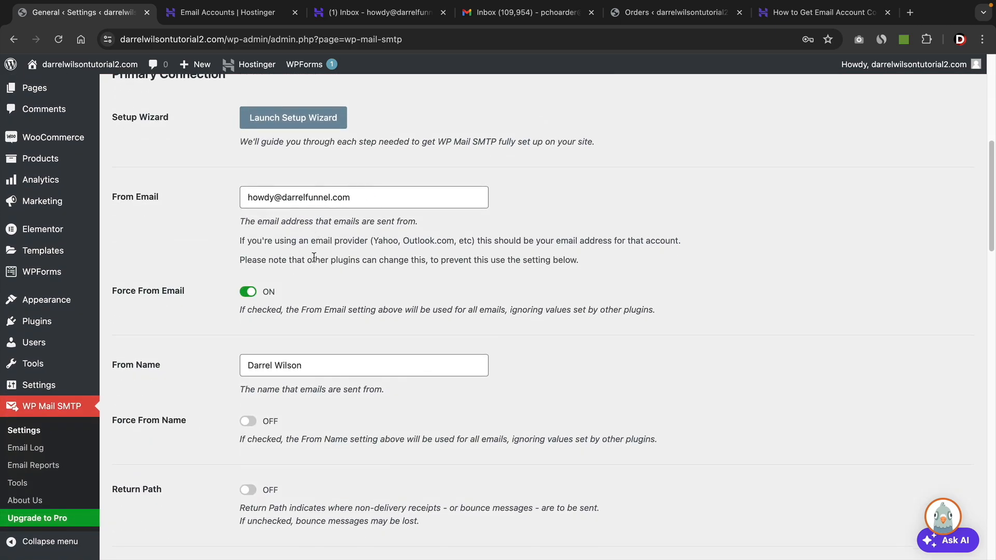
pyautogui.scroll(-10, 314, 258)
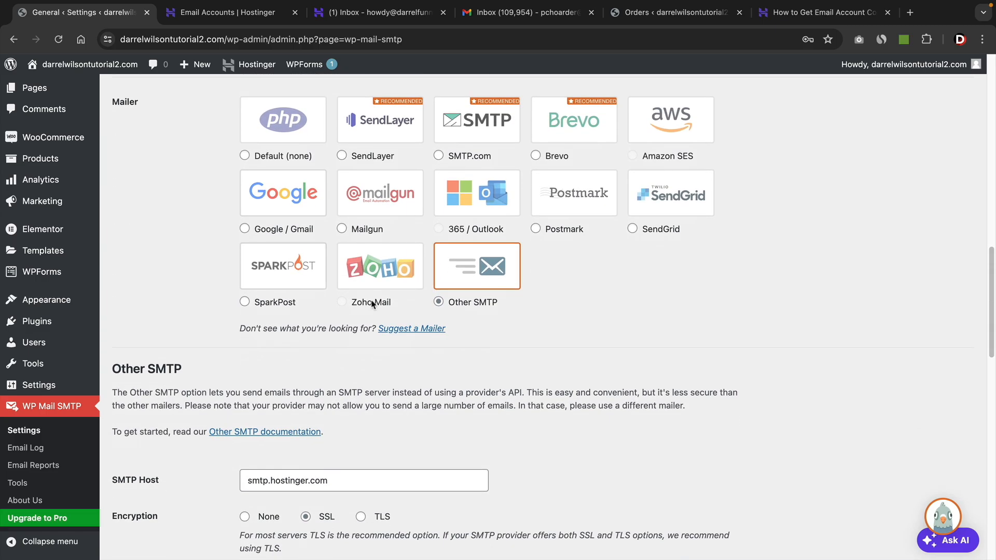
pyautogui.scroll(-6, 372, 304)
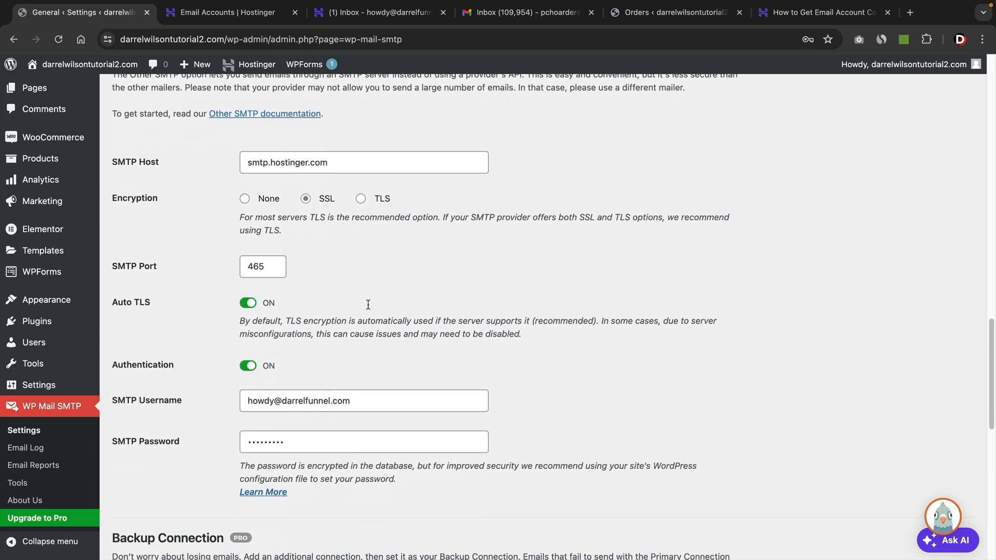
pyautogui.scroll(-4, 321, 387)
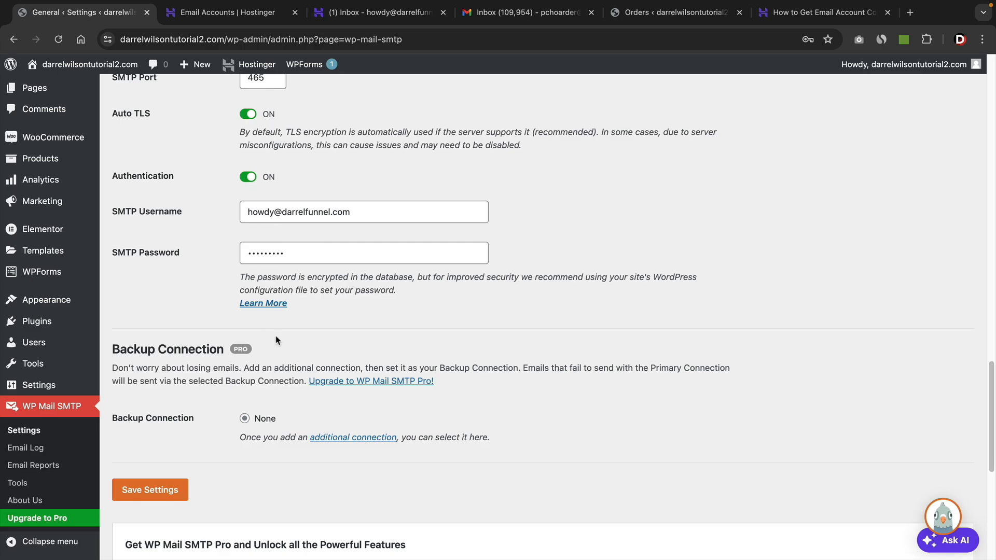
pyautogui.scroll(1, 276, 340)
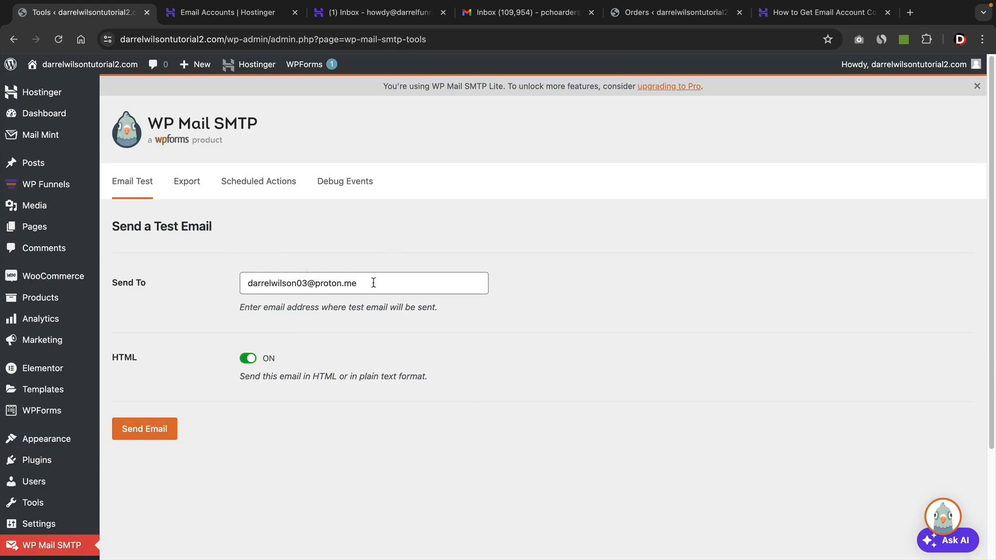
# Send a test email from the WP Mail SMTP Email Test tool to the Gmail address.
pyautogui.moveTo(412, 283); pyautogui.dragTo(229, 282)
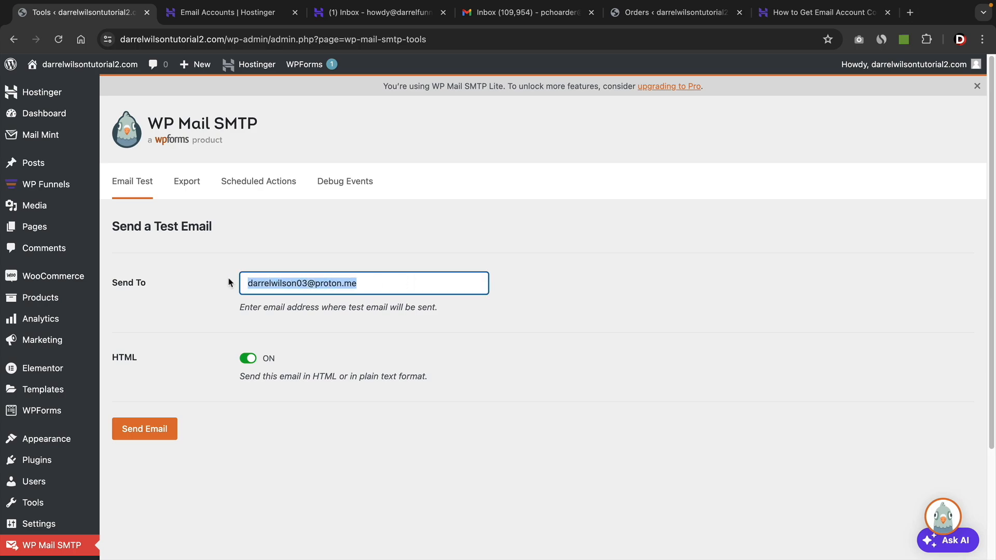
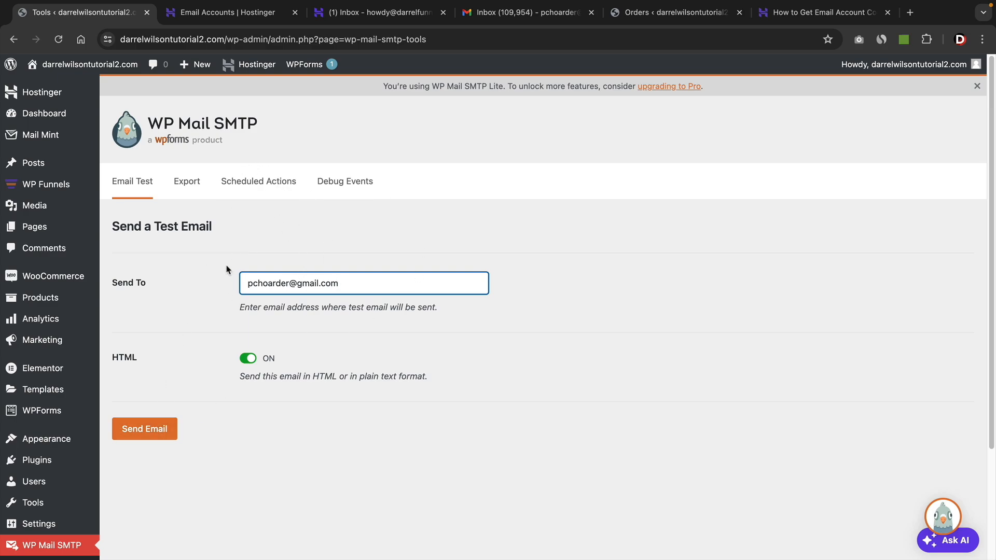
pyautogui.click(151, 427)
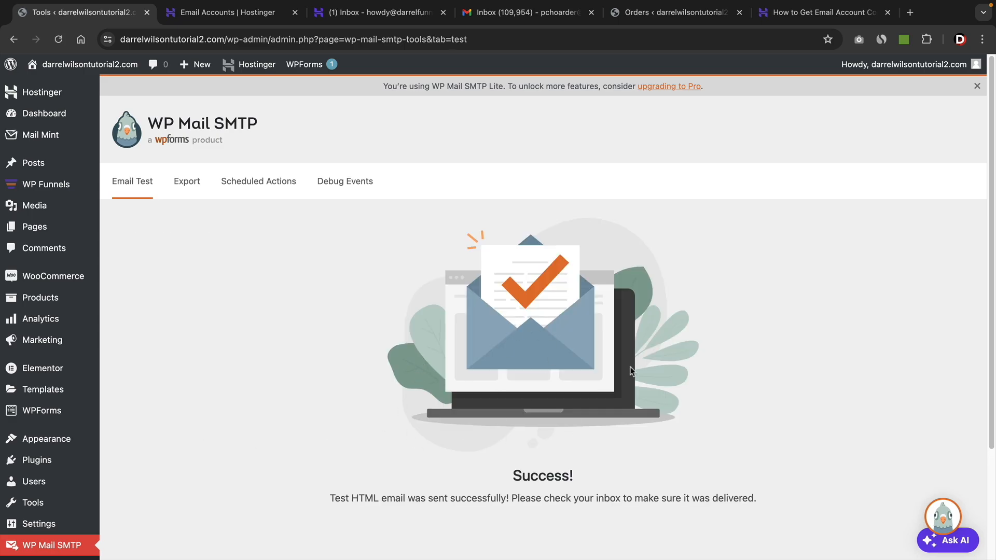
# Open the WP Mail SMTP test email in Gmail and check its sender address.
pyautogui.click(536, 13)
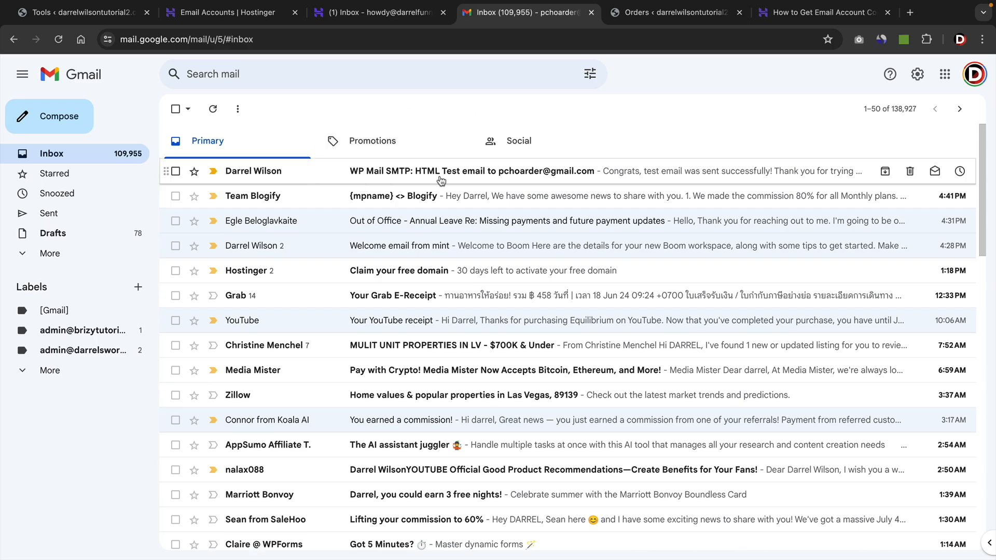
pyautogui.click(652, 176)
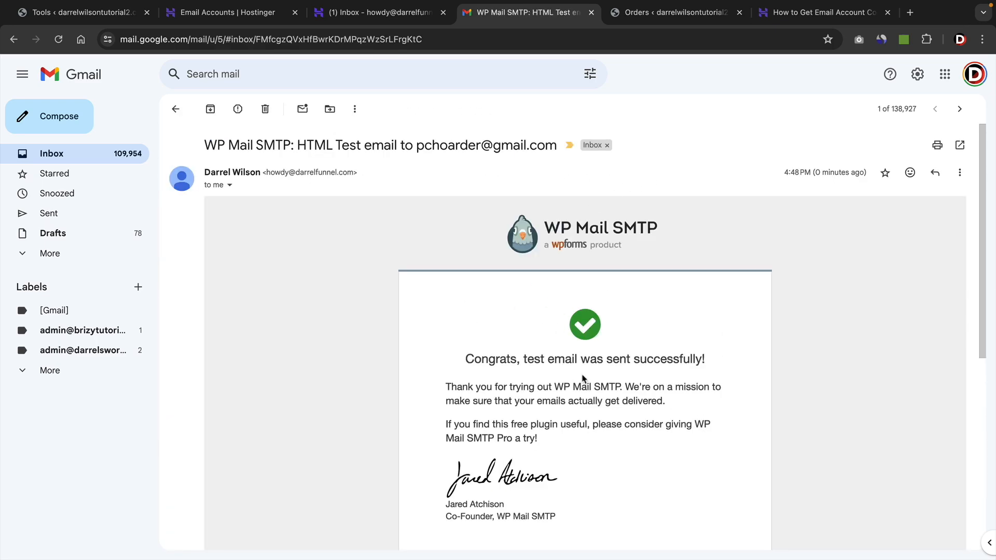
pyautogui.scroll(-1, 586, 372)
pyautogui.scroll(-3, 585, 363)
pyautogui.scroll(4, 582, 363)
pyautogui.scroll(-6, 554, 339)
pyautogui.scroll(7, 467, 312)
pyautogui.moveTo(263, 171); pyautogui.dragTo(358, 171)
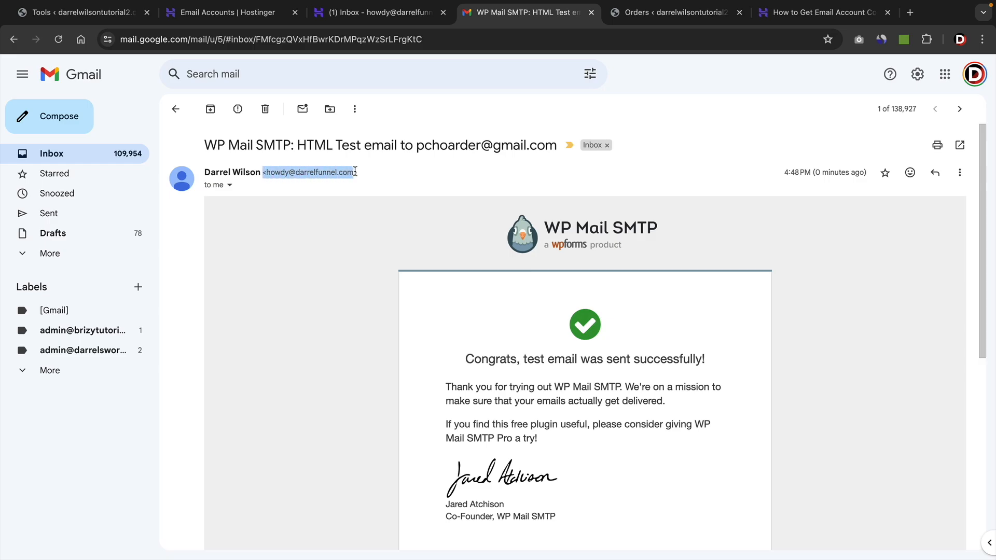
# Open the site's front page and proceed to the weight loss checkout page.
pyautogui.click(365, 181)
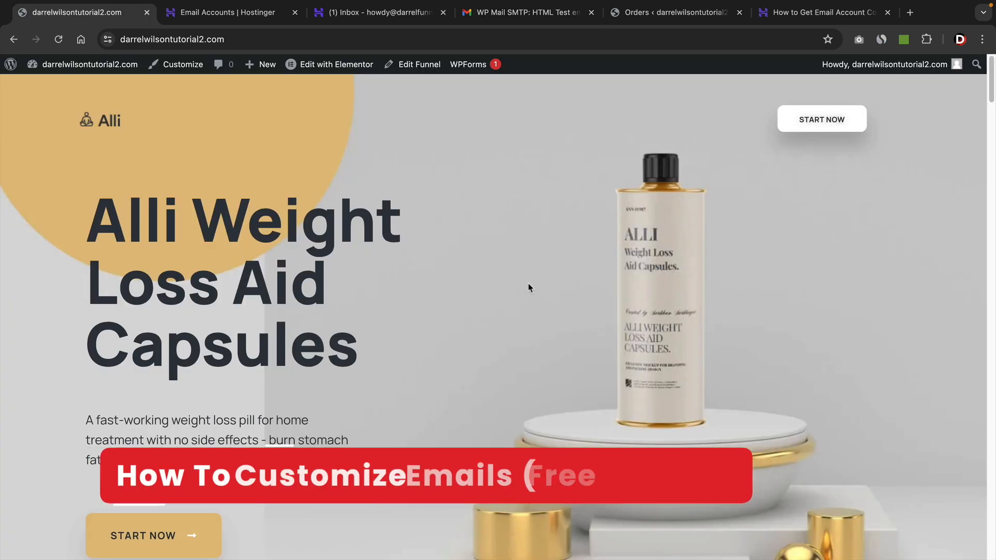
pyautogui.scroll(-1, 502, 231)
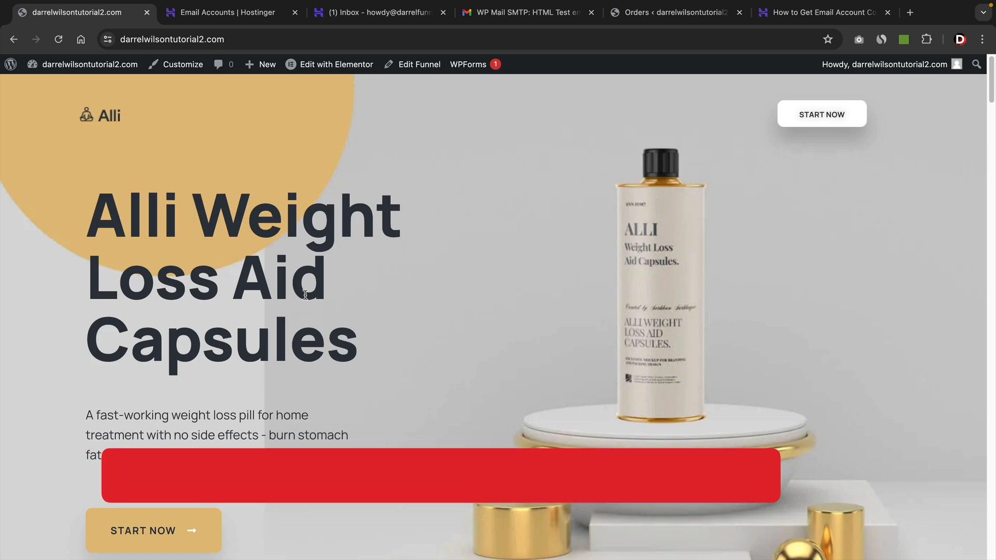
pyautogui.click(144, 534)
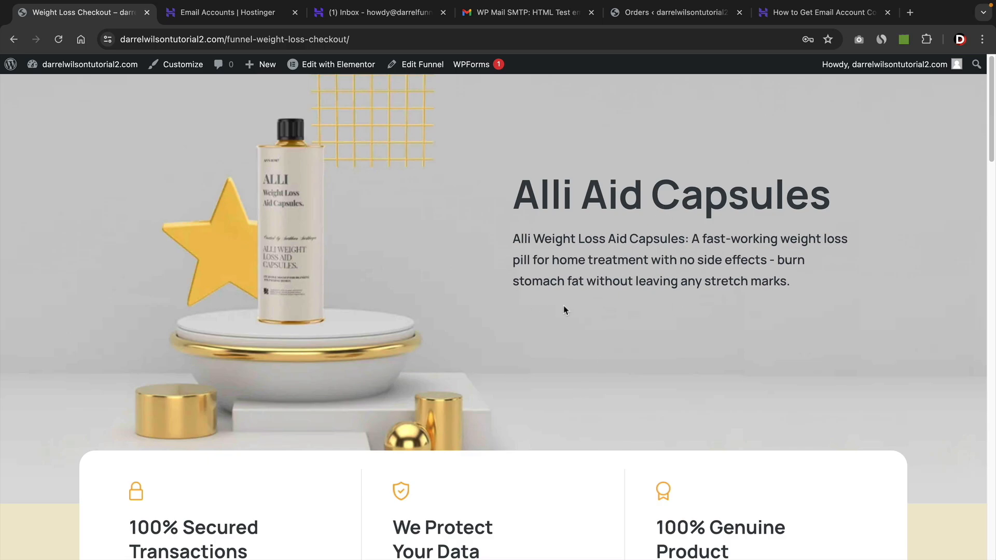
# Try to place the order from the checkout form.
pyautogui.scroll(-9, 571, 301)
pyautogui.scroll(-9, 587, 297)
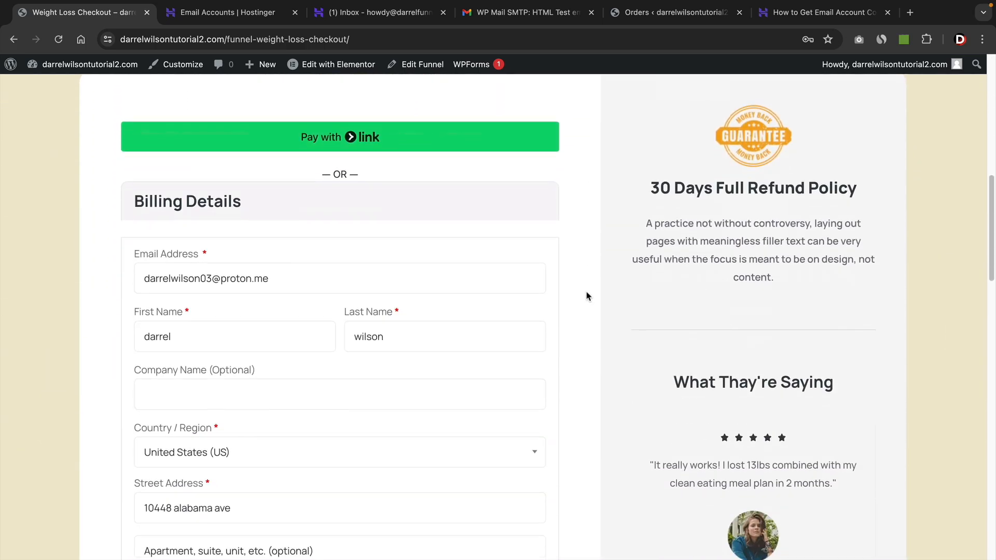
pyautogui.scroll(-12, 307, 337)
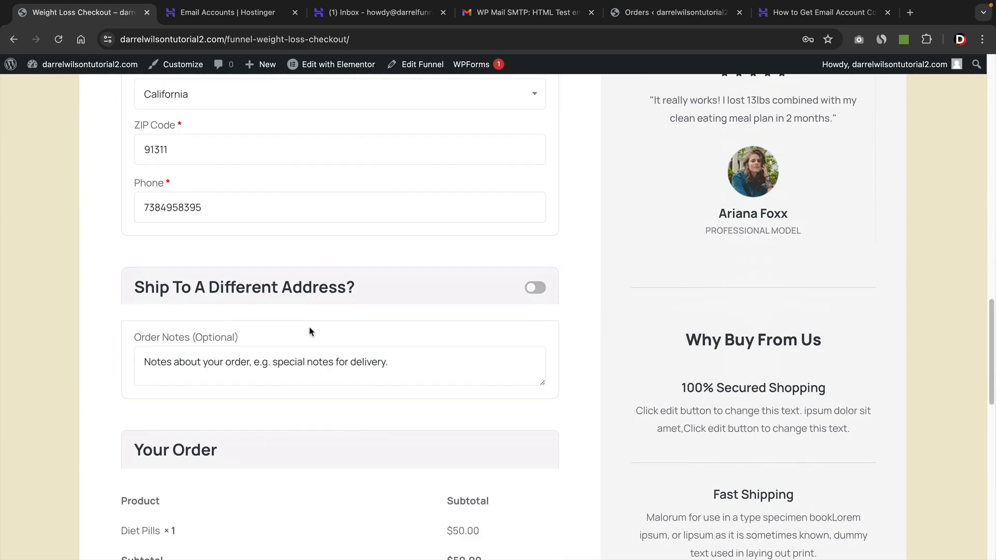
pyautogui.scroll(-3, 309, 329)
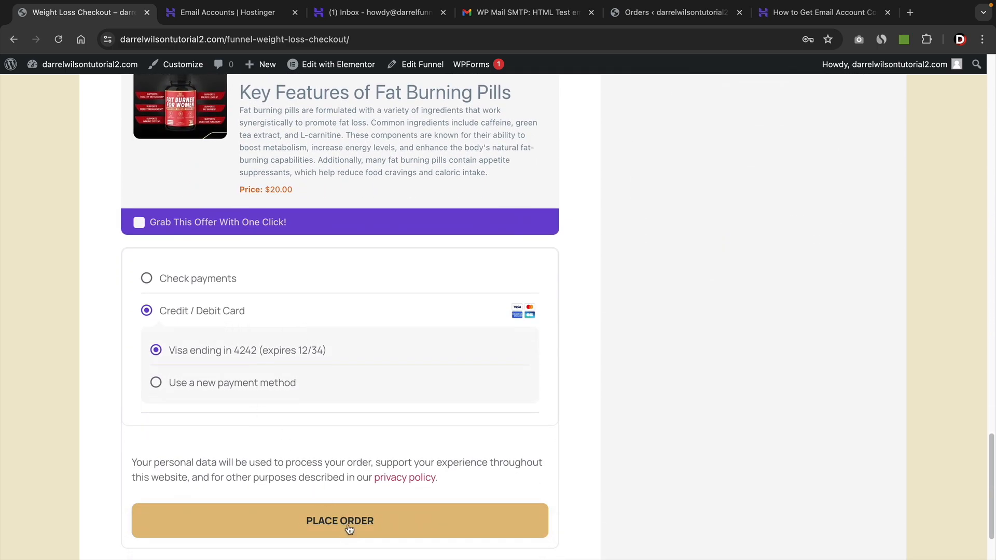
pyautogui.click(352, 527)
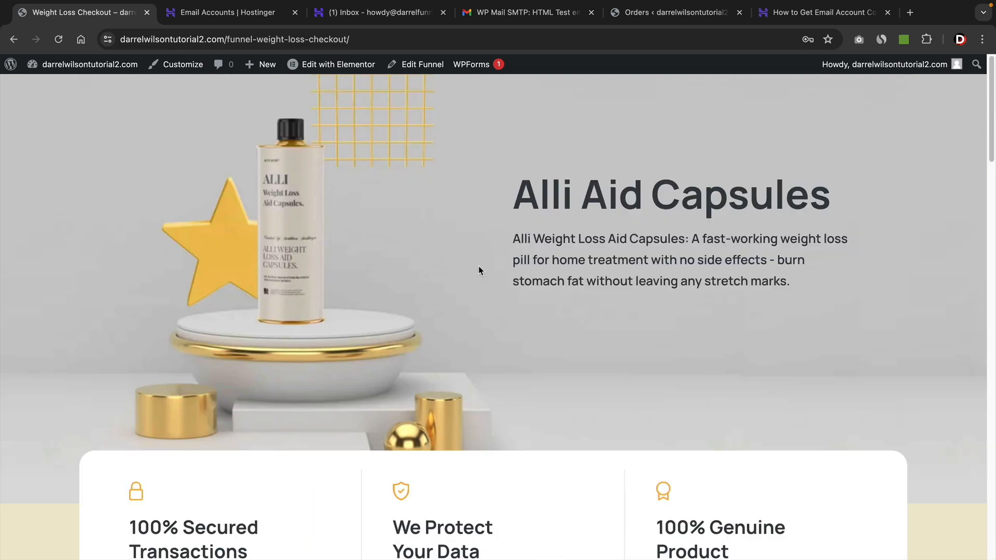
# Place the order using the Gmail billing email and Check payments as the payment method.
pyautogui.scroll(-10, 497, 267)
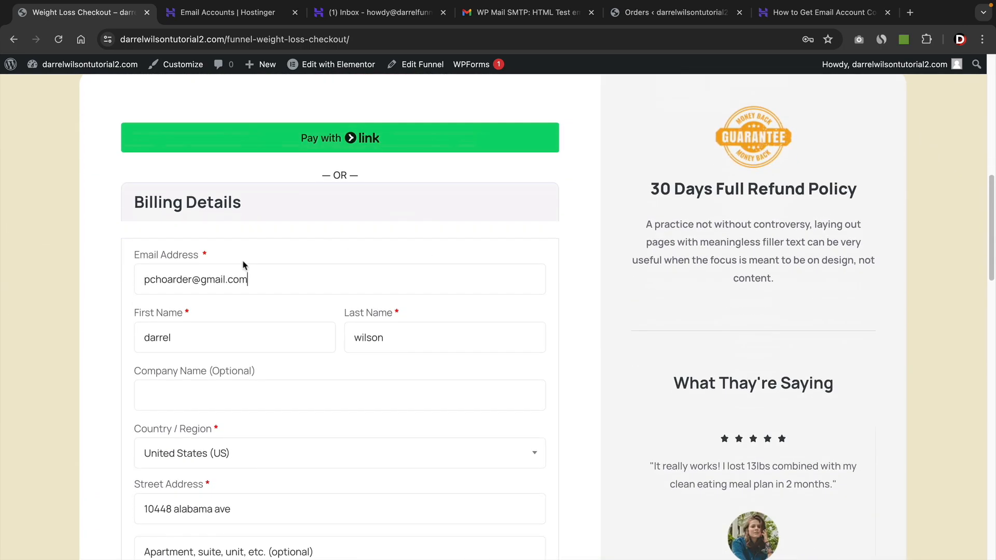
pyautogui.moveTo(248, 280); pyautogui.dragTo(146, 280)
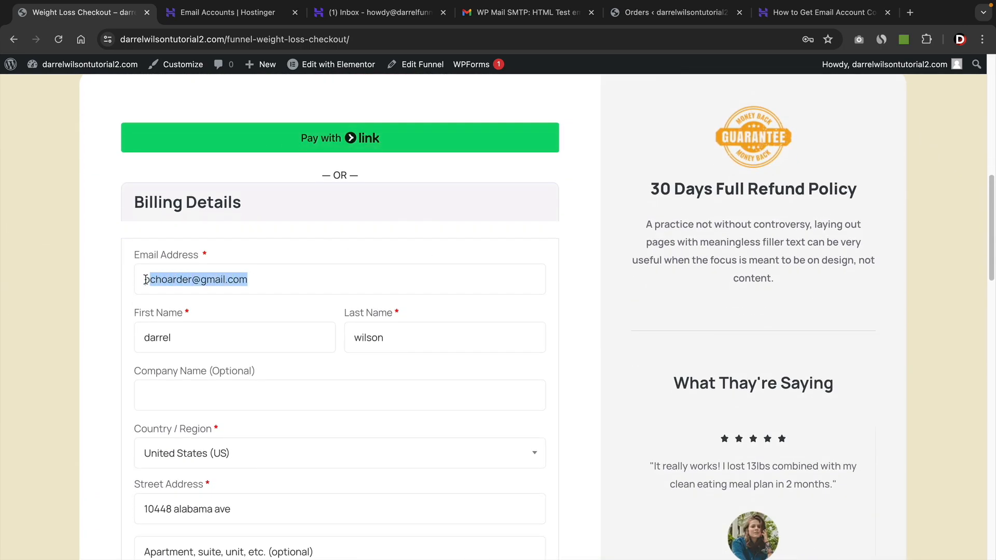
pyautogui.click(209, 281)
pyautogui.scroll(-15, 424, 325)
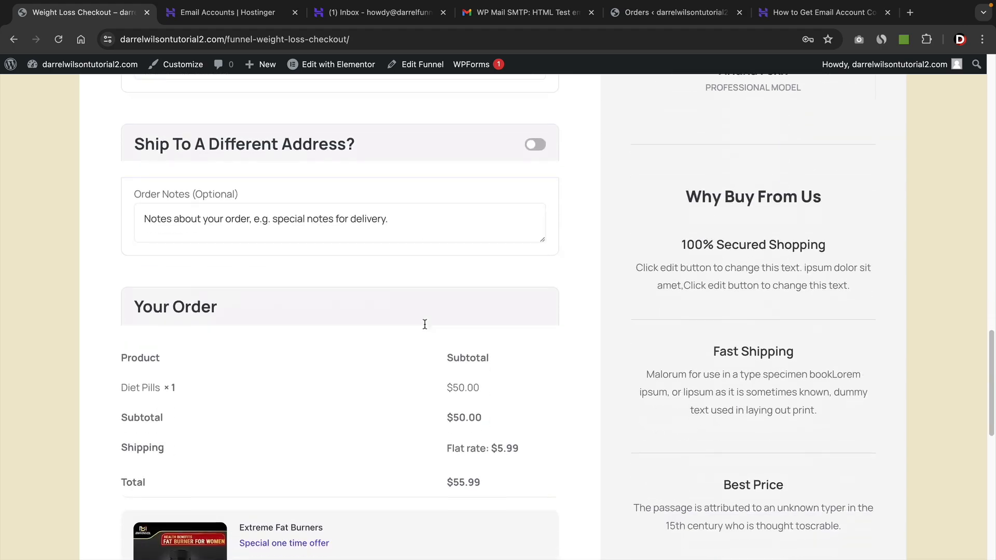
pyautogui.scroll(-6, 424, 326)
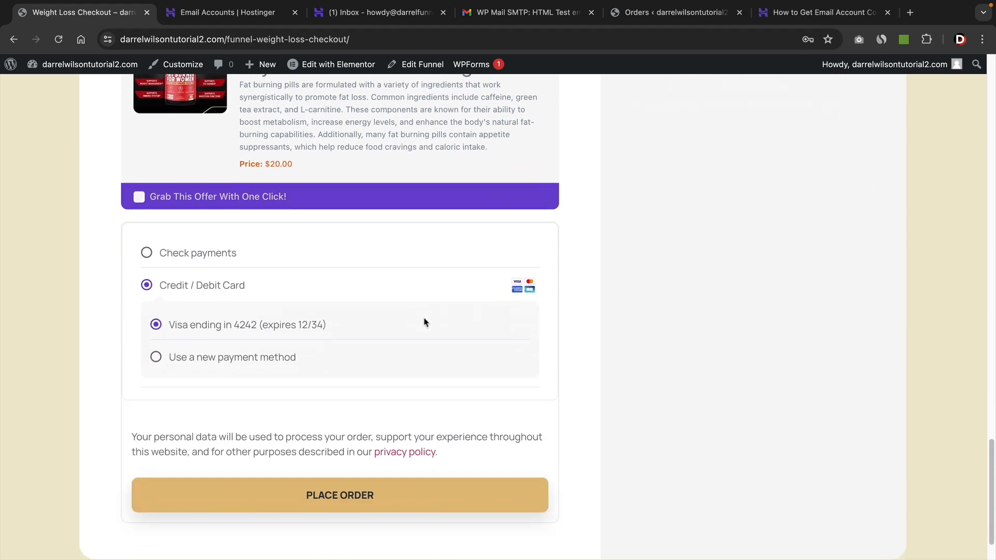
pyautogui.click(328, 504)
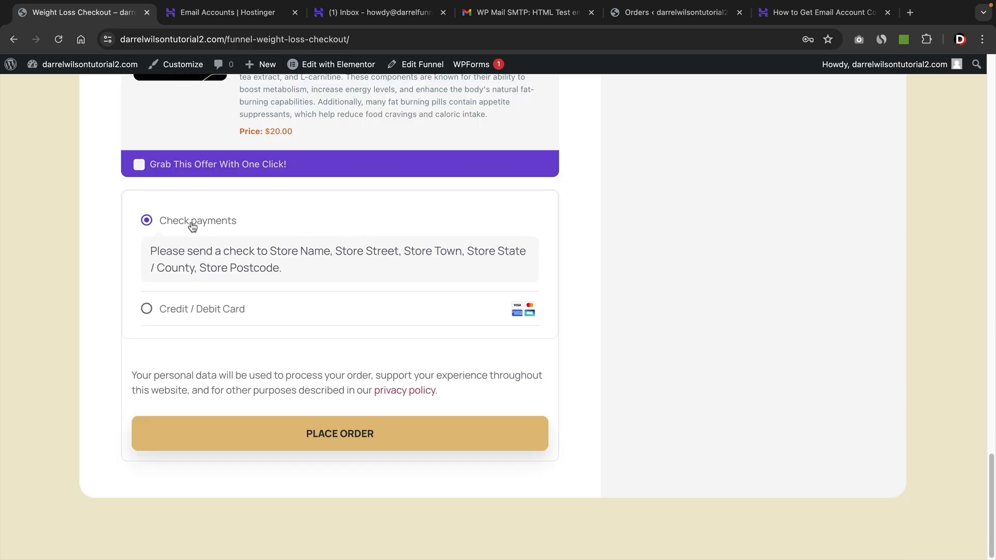
pyautogui.click(333, 436)
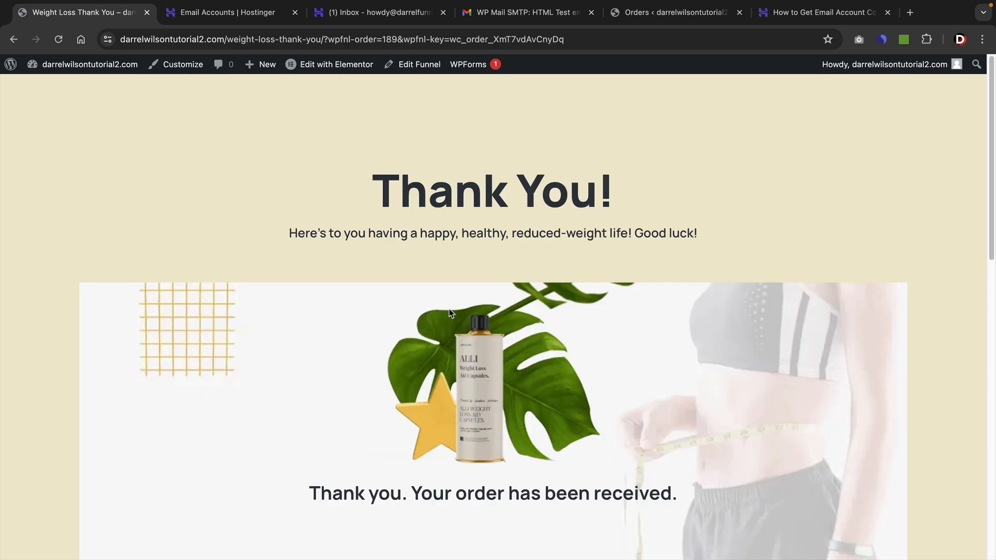
pyautogui.scroll(-8, 546, 310)
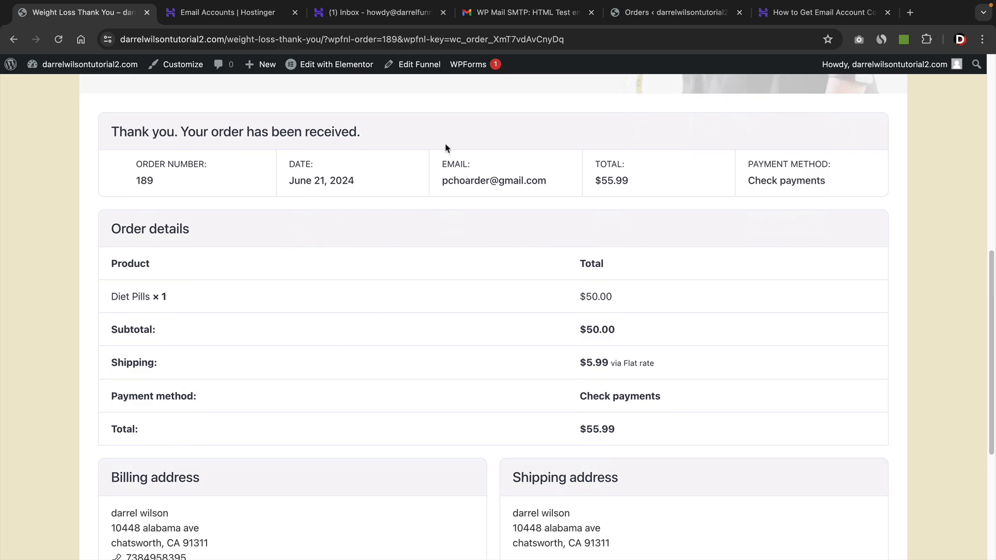
# Open the new order confirmation email in the Gmail inbox and read through its contents.
pyautogui.click(512, 15)
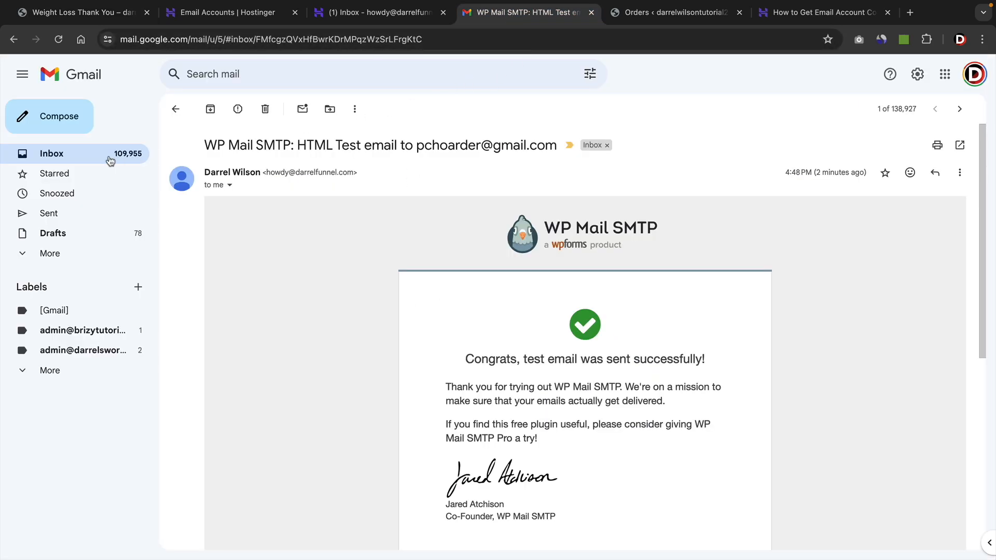
pyautogui.click(64, 159)
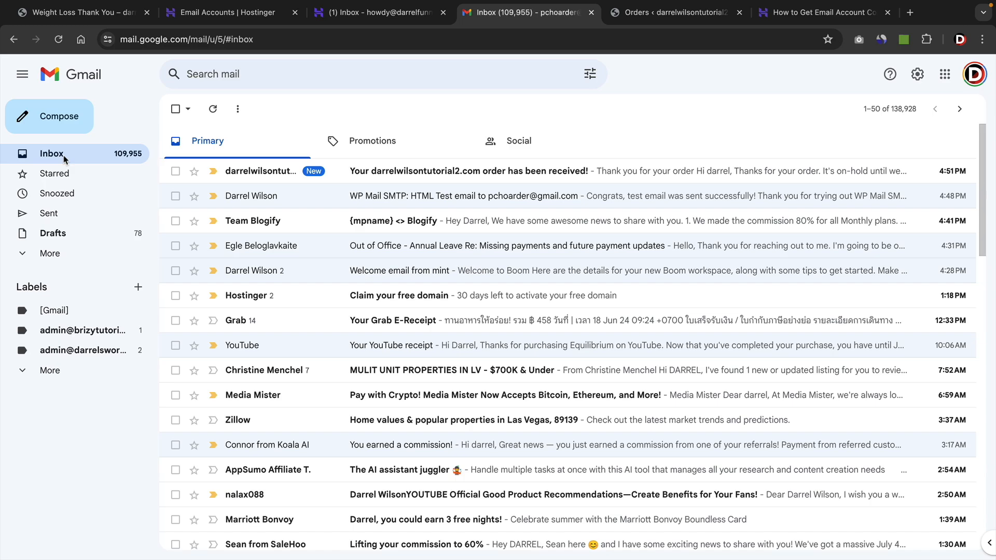
pyautogui.click(398, 173)
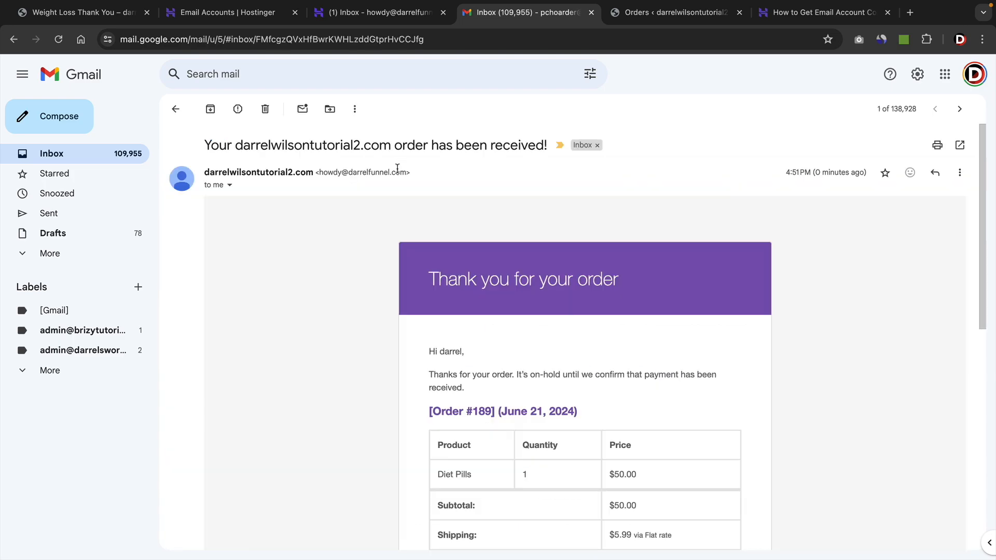
pyautogui.scroll(-2, 493, 266)
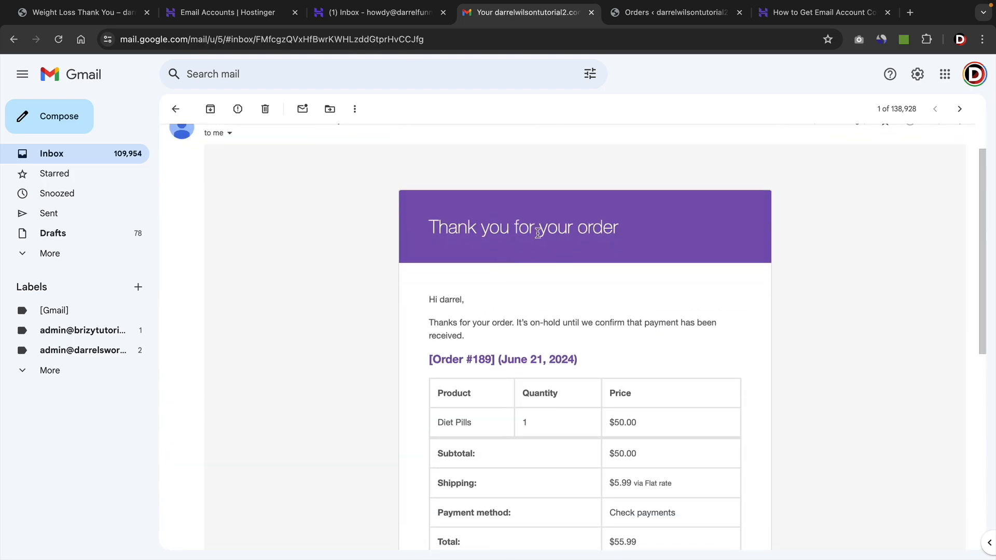
pyautogui.scroll(-2, 567, 270)
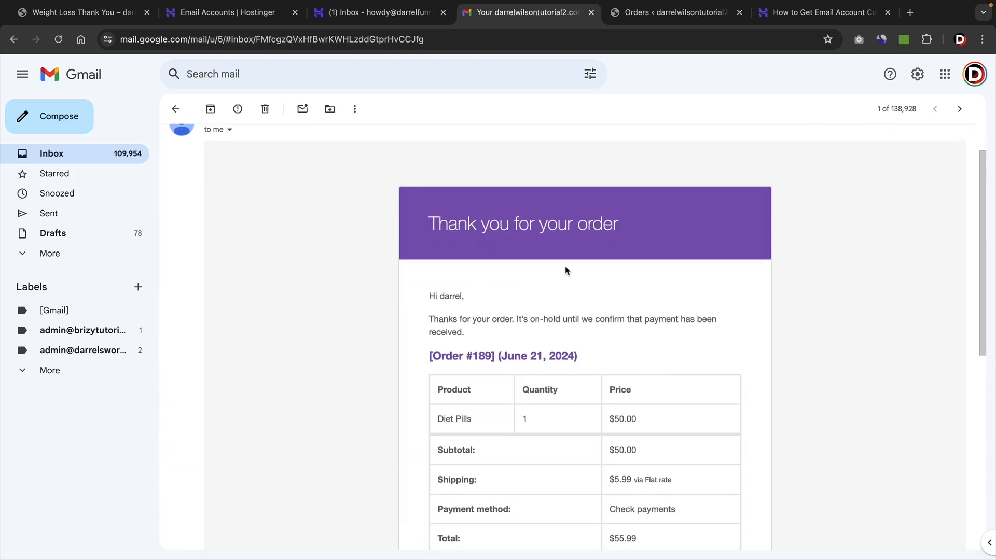
pyautogui.scroll(-5, 567, 270)
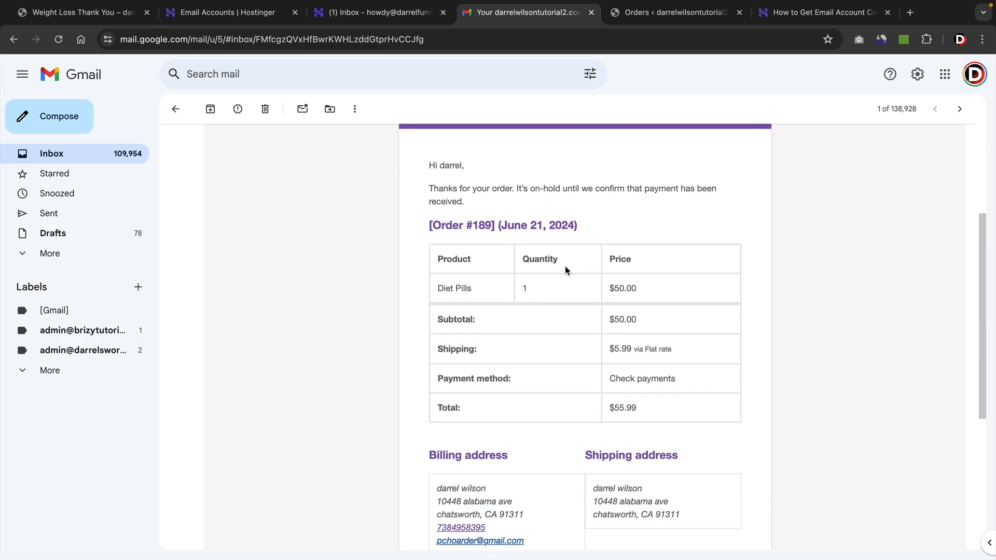
pyautogui.scroll(7, 566, 271)
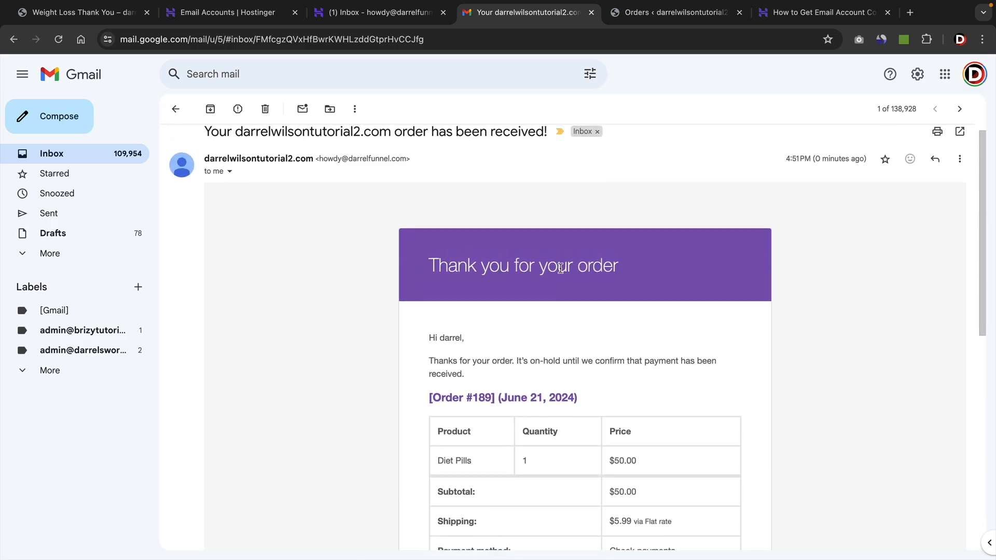
pyautogui.scroll(1, 561, 268)
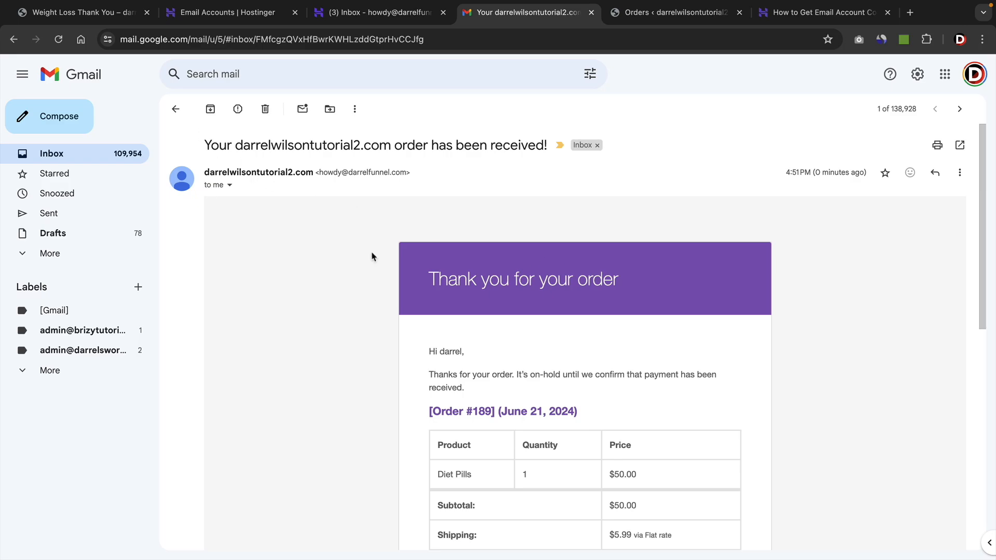
# Search the plugin directory for woocommerce email, then install and activate YayMail – WooCommerce Email Customizer.
pyautogui.click(121, 14)
pyautogui.moveTo(83, 65)
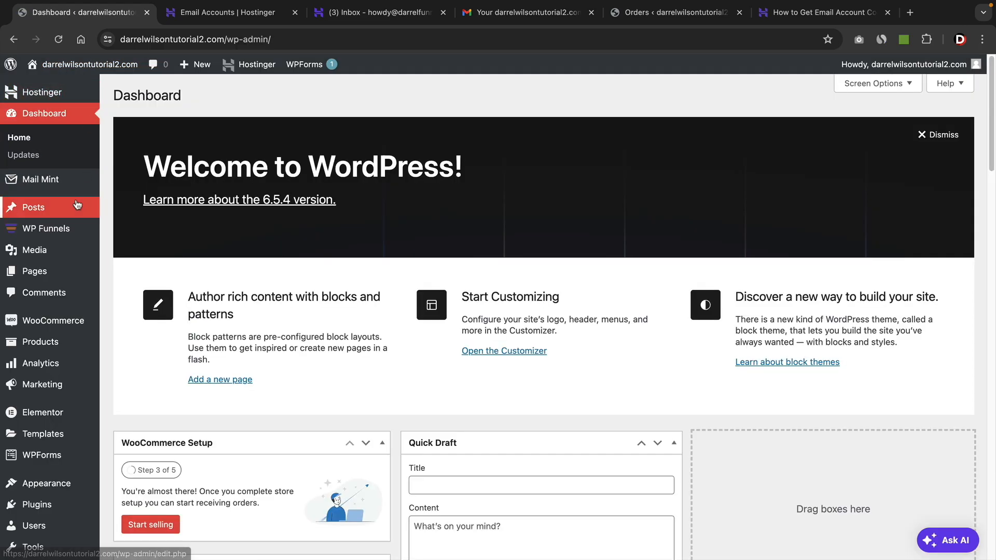
pyautogui.scroll(-1, 52, 342)
pyautogui.moveTo(64, 493)
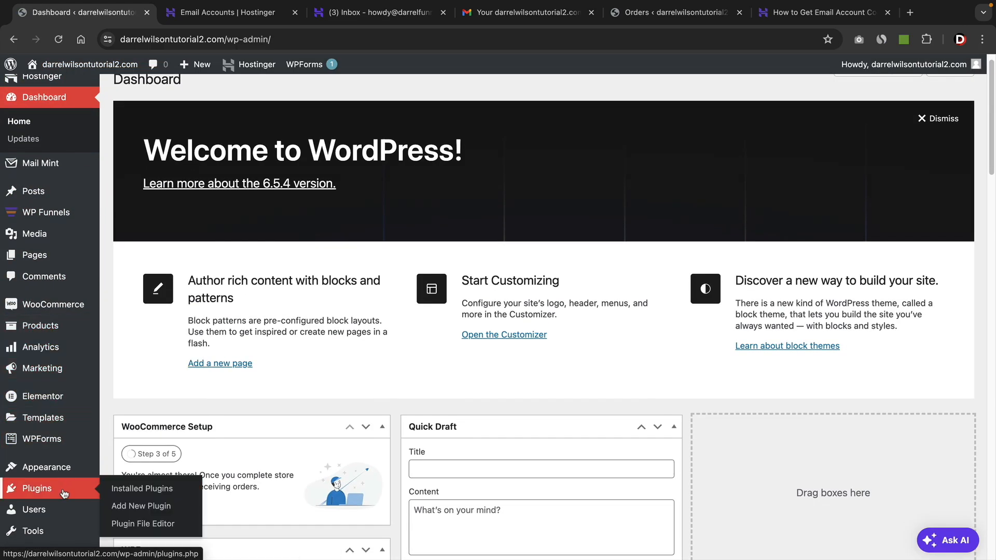
pyautogui.click(137, 507)
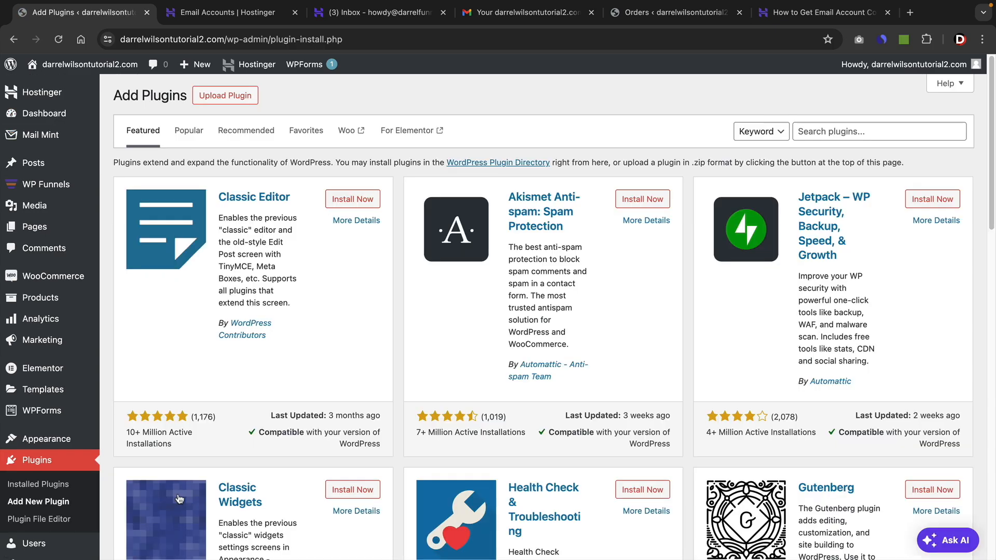
pyautogui.click(820, 136)
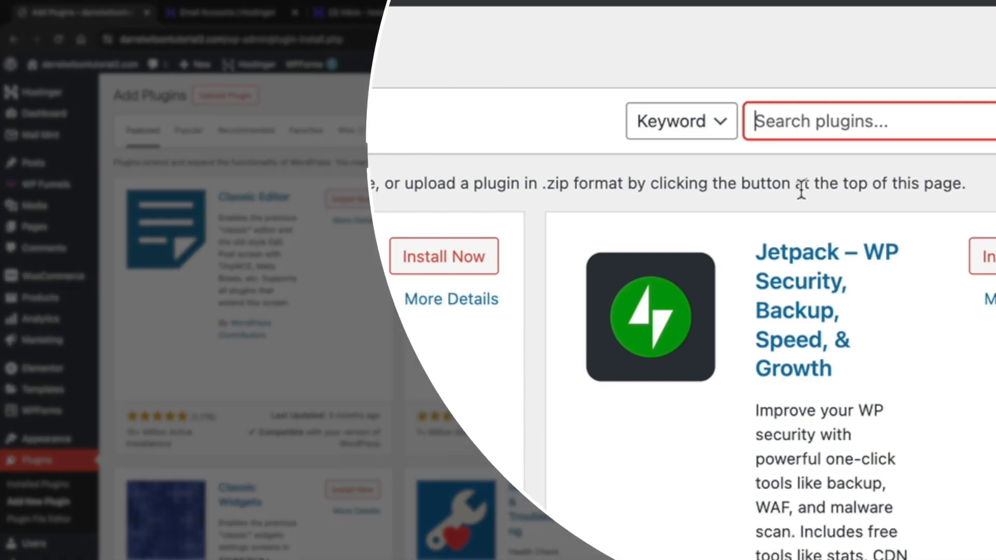
pyautogui.write('wooc')
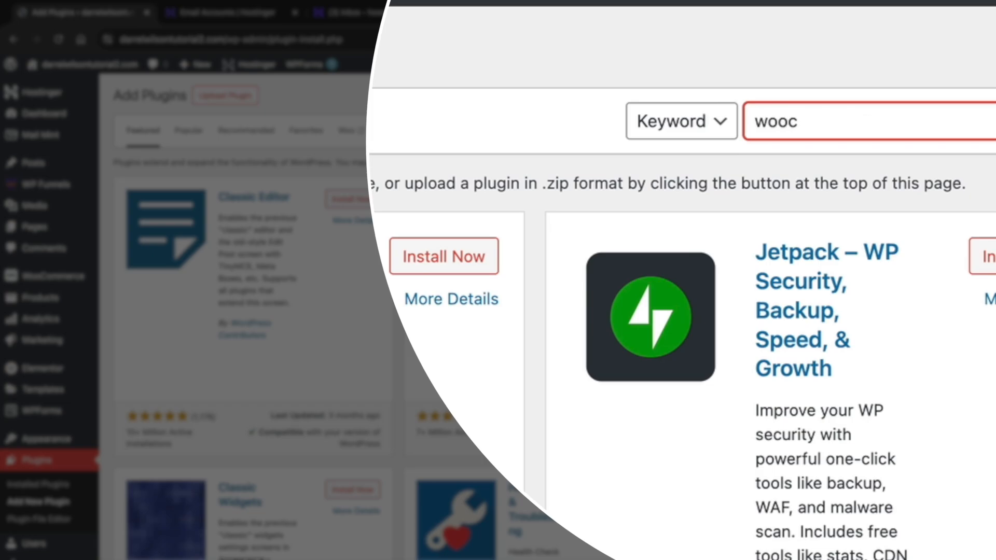
pyautogui.write('ommerce email')
pyautogui.scroll(-3, 642, 305)
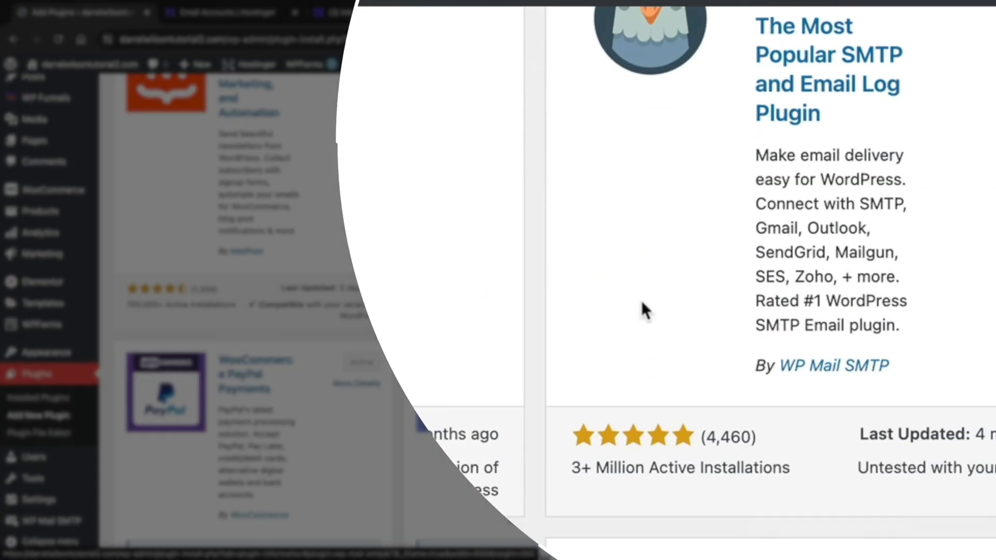
pyautogui.scroll(-3, 742, 221)
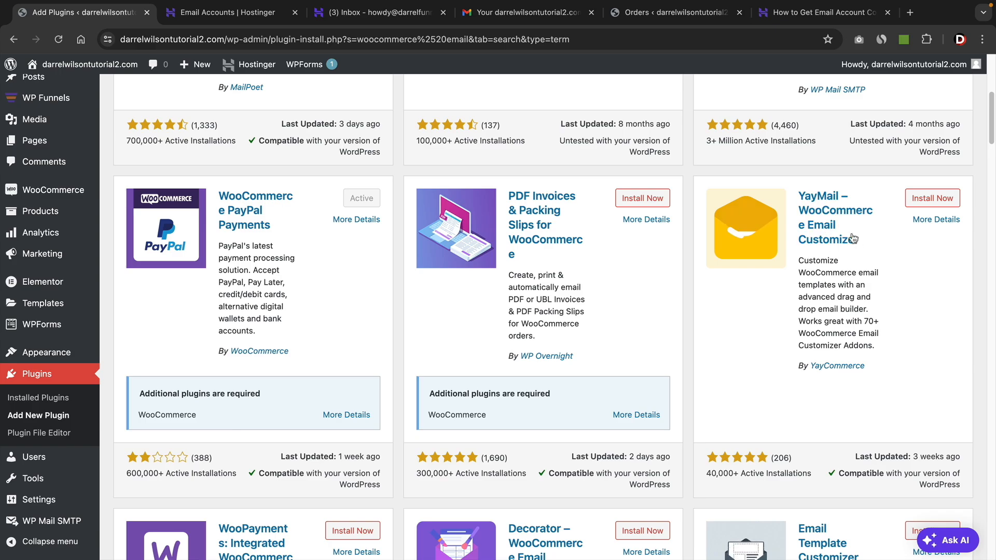
pyautogui.click(931, 202)
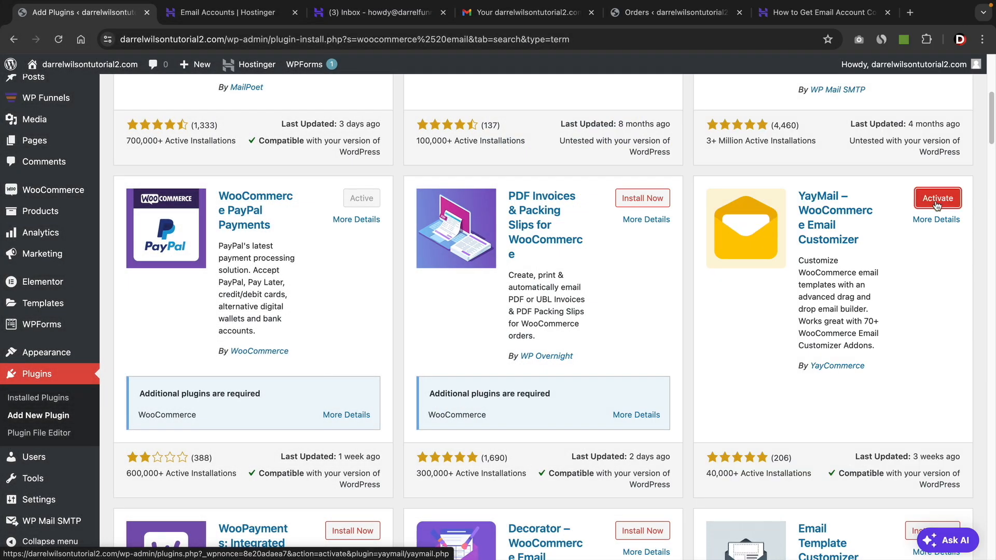
pyautogui.click(937, 199)
# Open the YayMail email customizer from its entry in the installed plugins list.
pyautogui.click(516, 13)
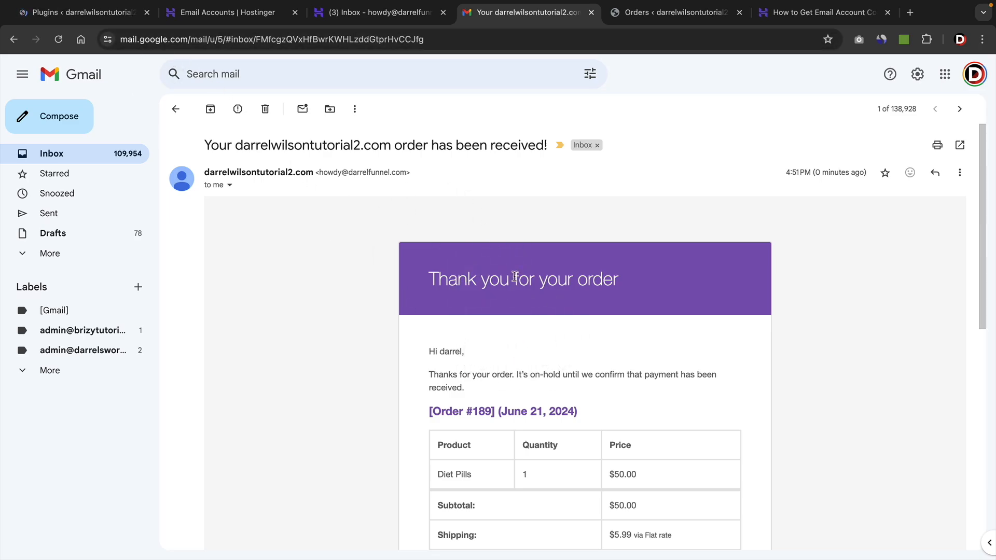
pyautogui.click(98, 14)
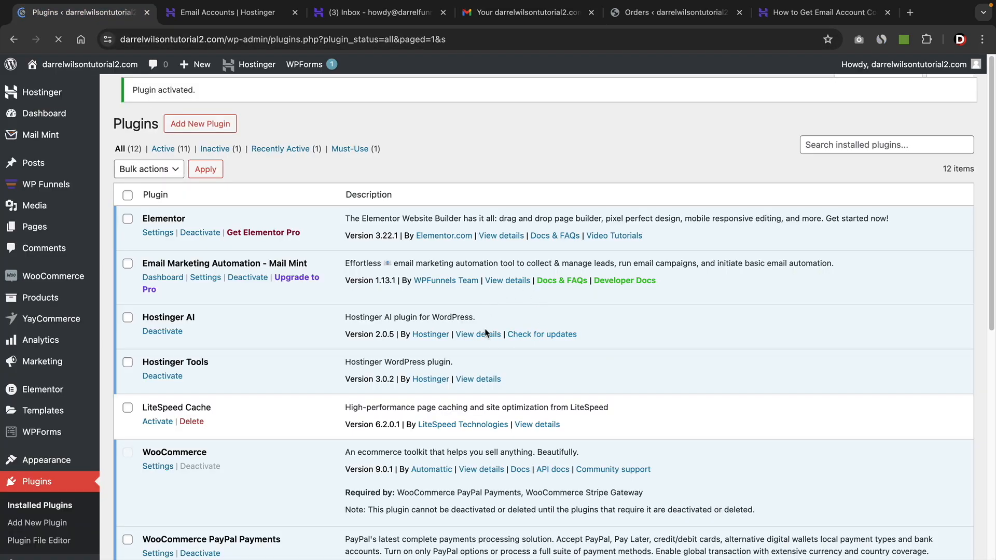
pyautogui.scroll(-6, 541, 395)
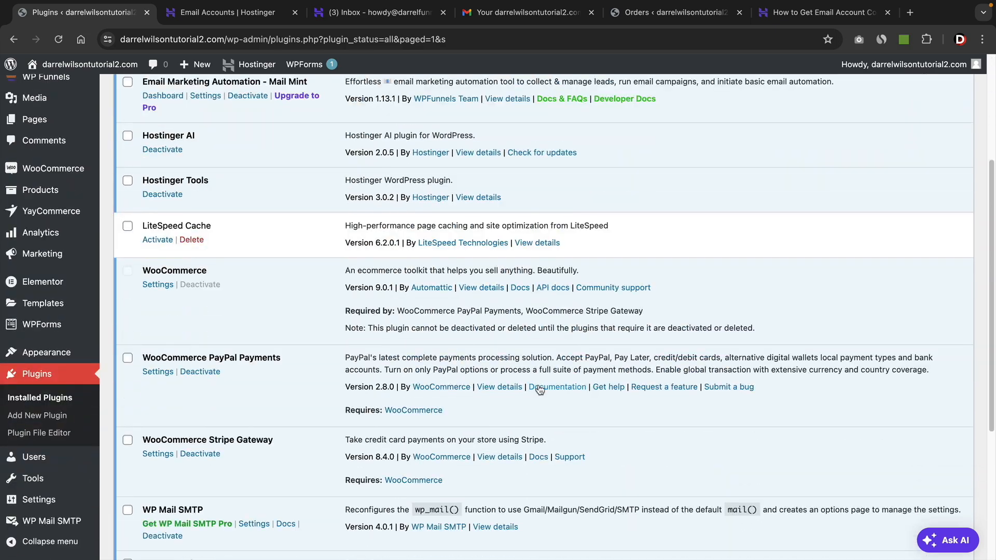
pyautogui.scroll(-2, 432, 366)
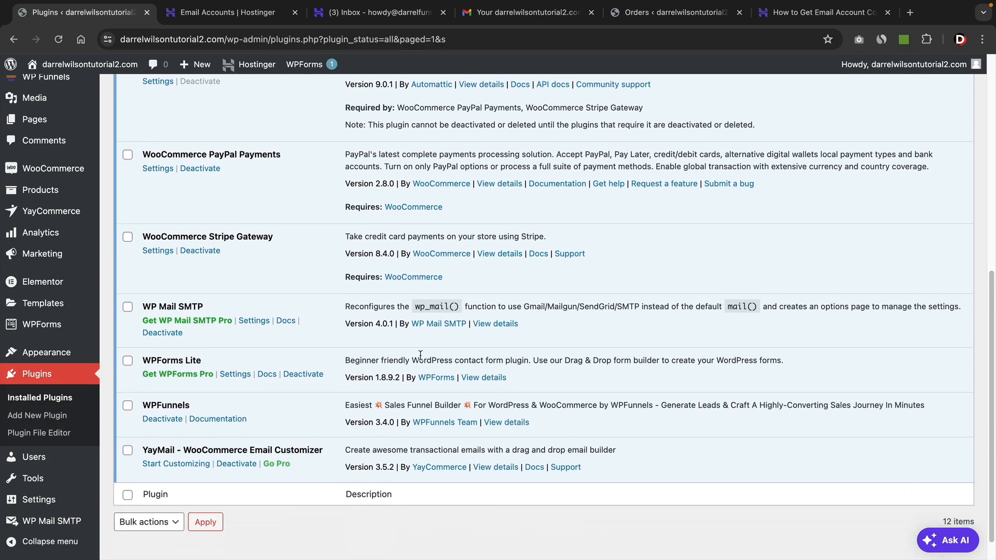
pyautogui.moveTo(149, 430); pyautogui.dragTo(301, 429)
pyautogui.click(306, 430)
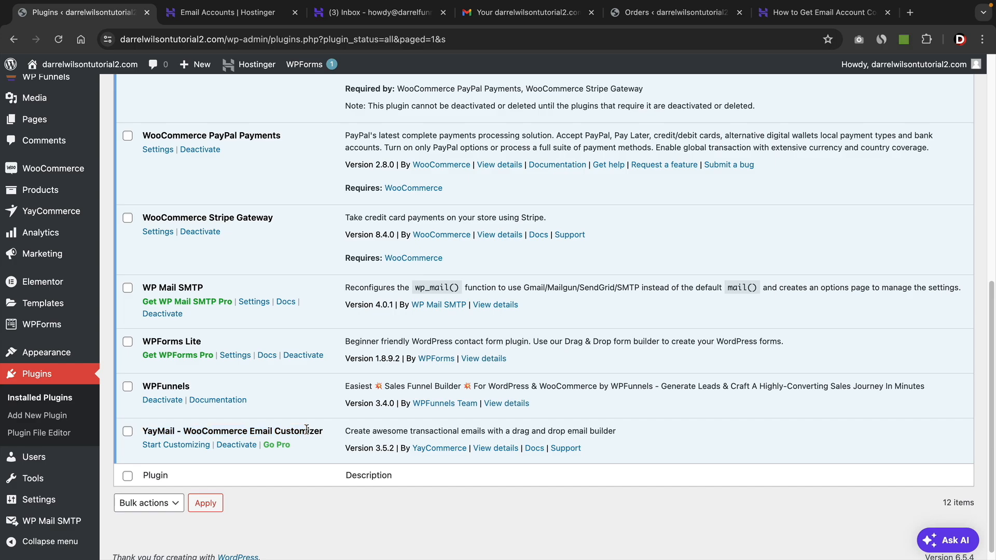
pyautogui.click(179, 449)
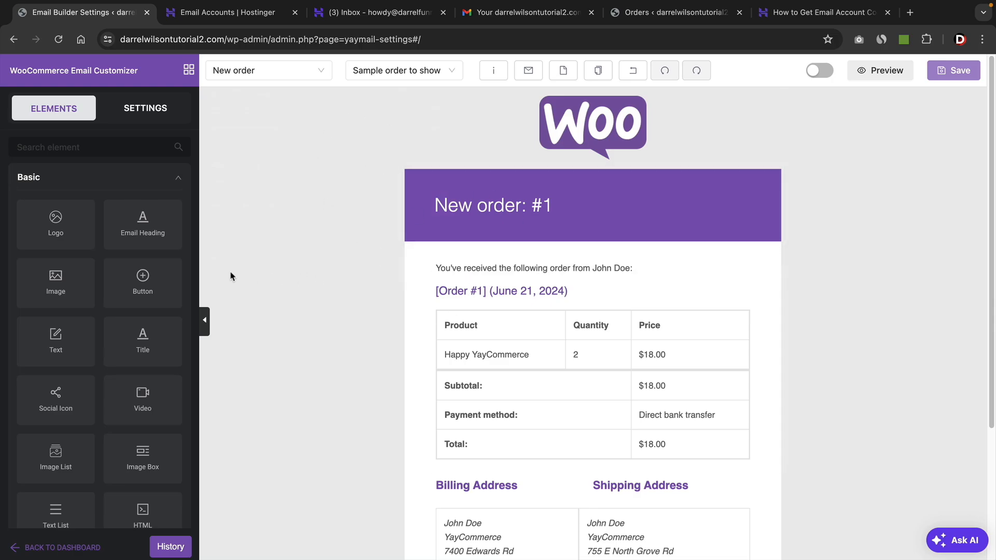
# Add a Logo element above the email heading and set its image to the SoftRex logo from the media library.
pyautogui.moveTo(82, 227); pyautogui.dragTo(577, 203)
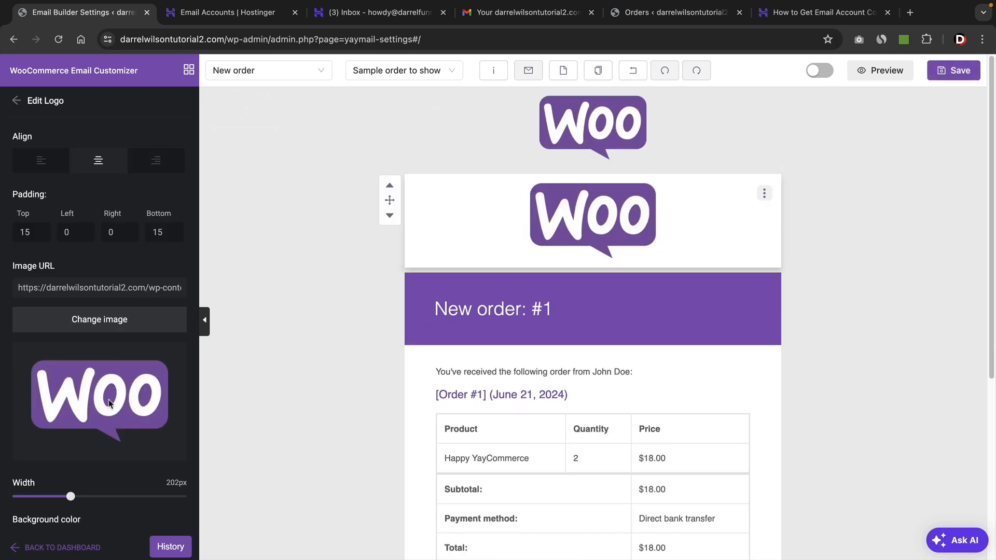
pyautogui.click(107, 324)
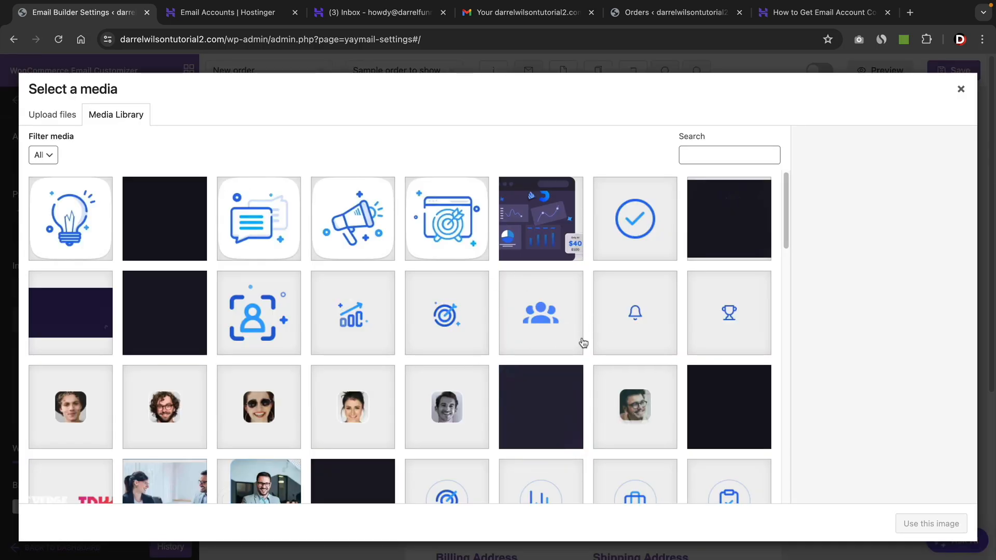
pyautogui.scroll(-8, 583, 343)
pyautogui.scroll(-10, 583, 342)
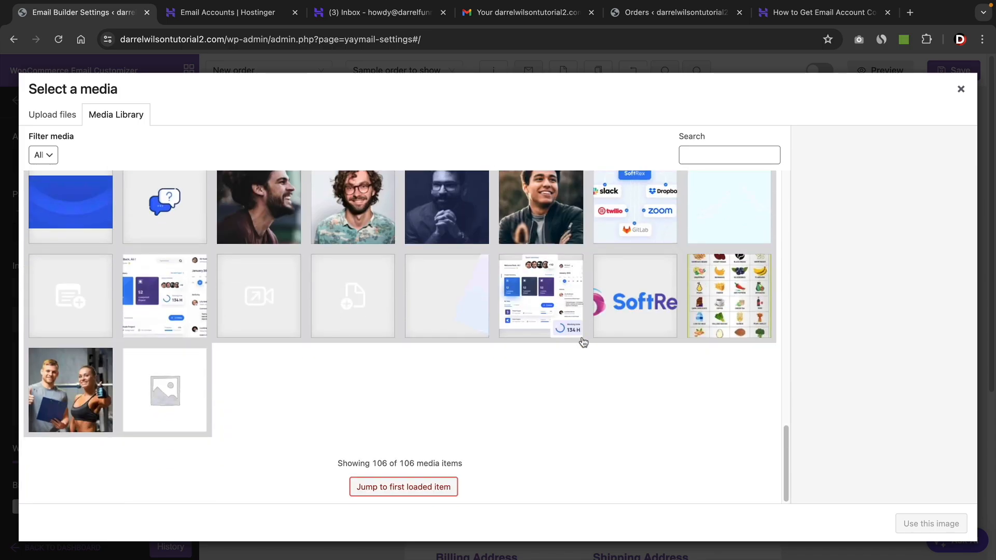
pyautogui.click(625, 311)
pyautogui.click(931, 523)
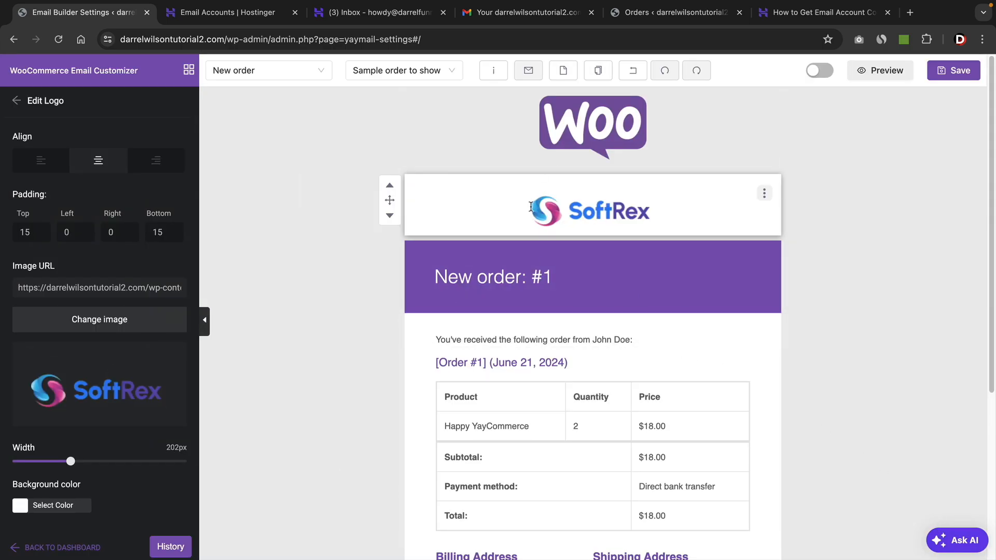
# Change the email heading's background color to dark gray 2B2B2C.
pyautogui.click(550, 277)
pyautogui.click(78, 224)
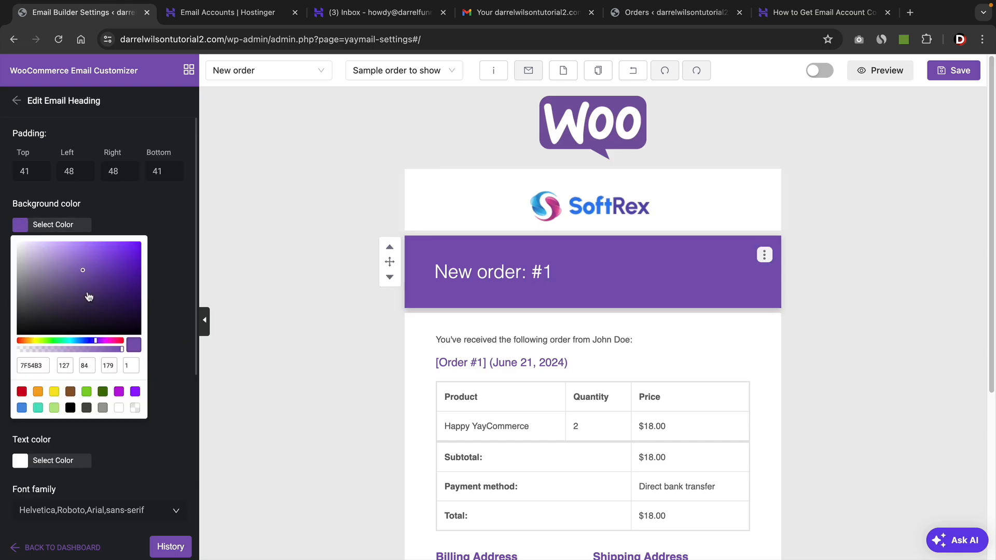
pyautogui.moveTo(88, 297)
pyautogui.mouseDown()
pyautogui.moveTo(20, 310)
pyautogui.moveTo(22, 323)
pyautogui.mouseUp()
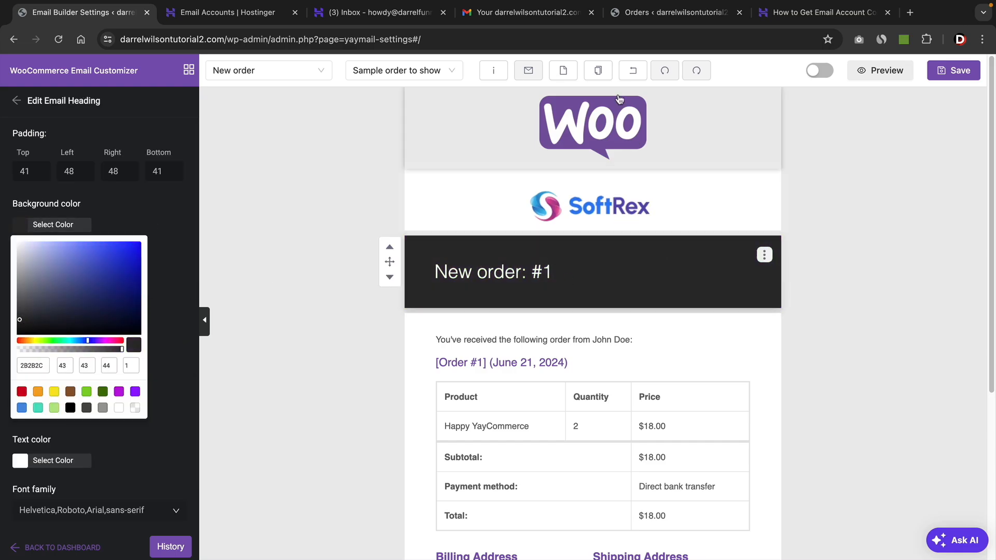
# Delete the default Woo logo block at the top of the email template.
pyautogui.click(615, 117)
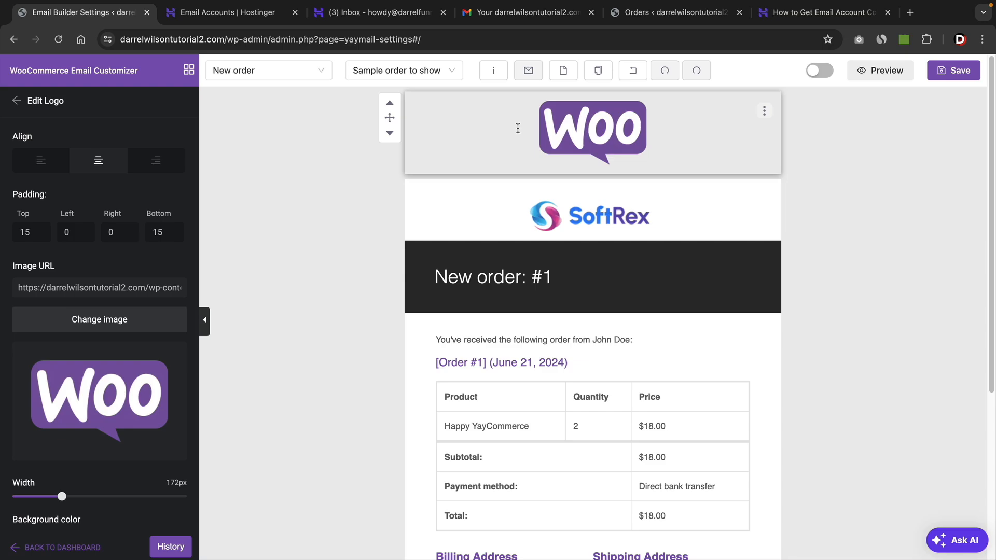
pyautogui.click(764, 111)
pyautogui.click(785, 173)
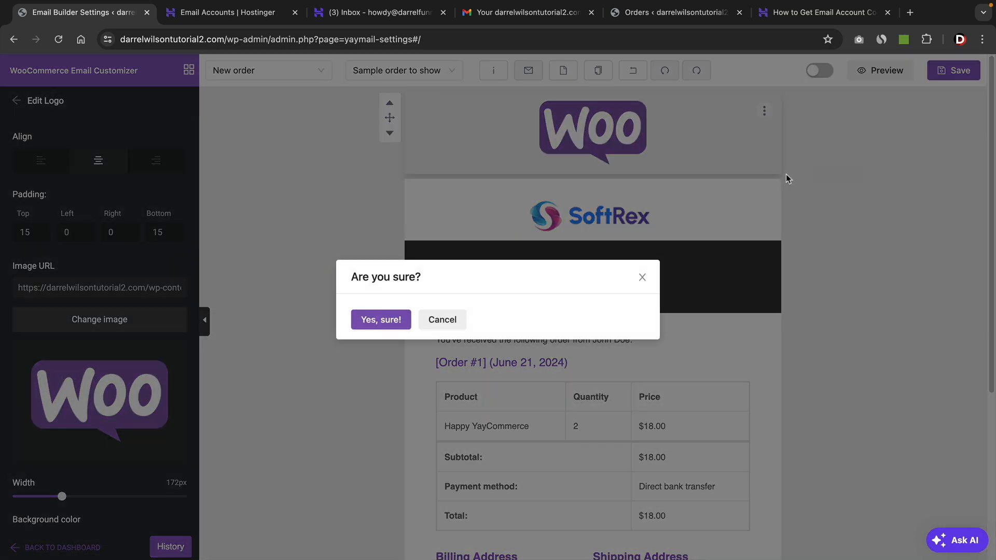
pyautogui.click(400, 322)
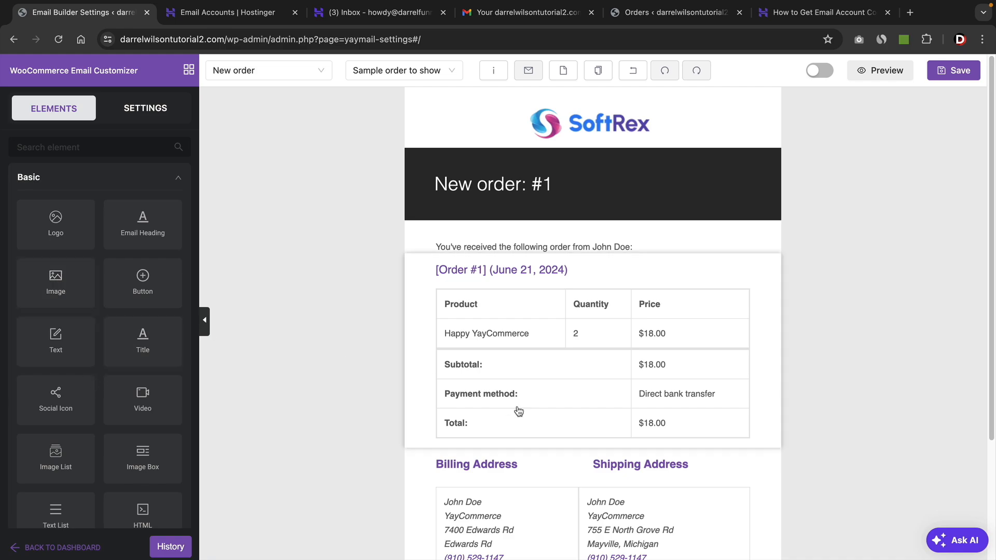
pyautogui.scroll(-1, 323, 376)
pyautogui.scroll(-2, 323, 376)
pyautogui.scroll(-3, 138, 351)
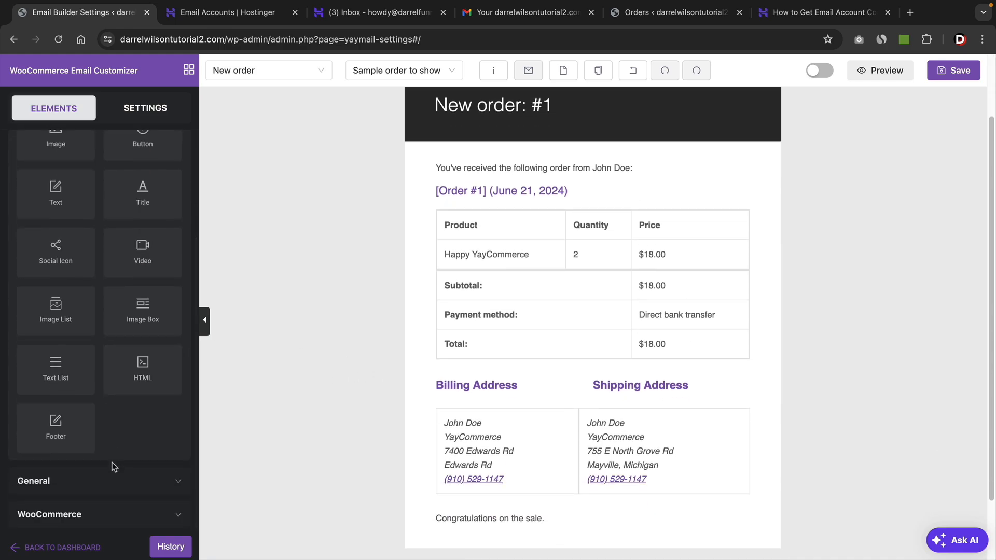
pyautogui.scroll(-3, 143, 441)
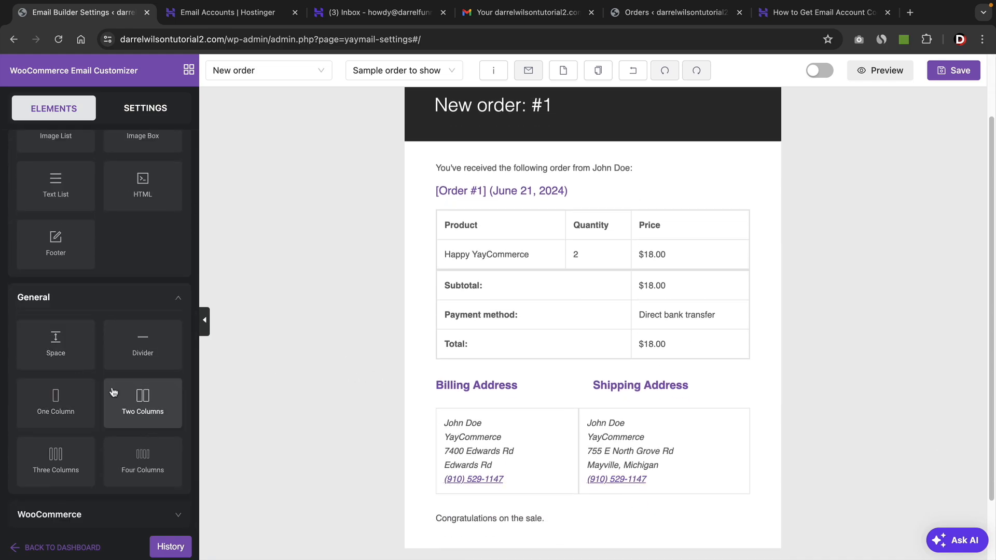
pyautogui.scroll(3, 549, 389)
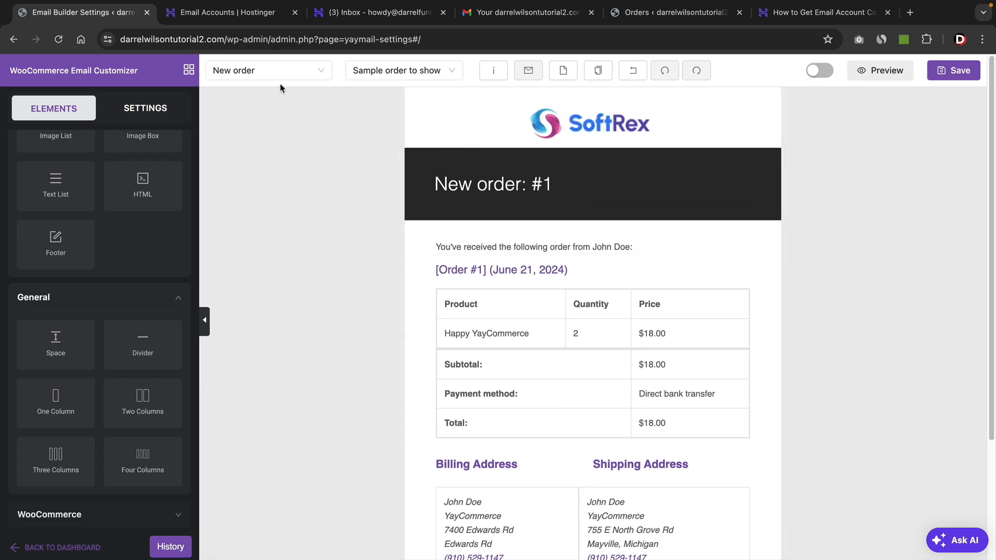
pyautogui.click(234, 75)
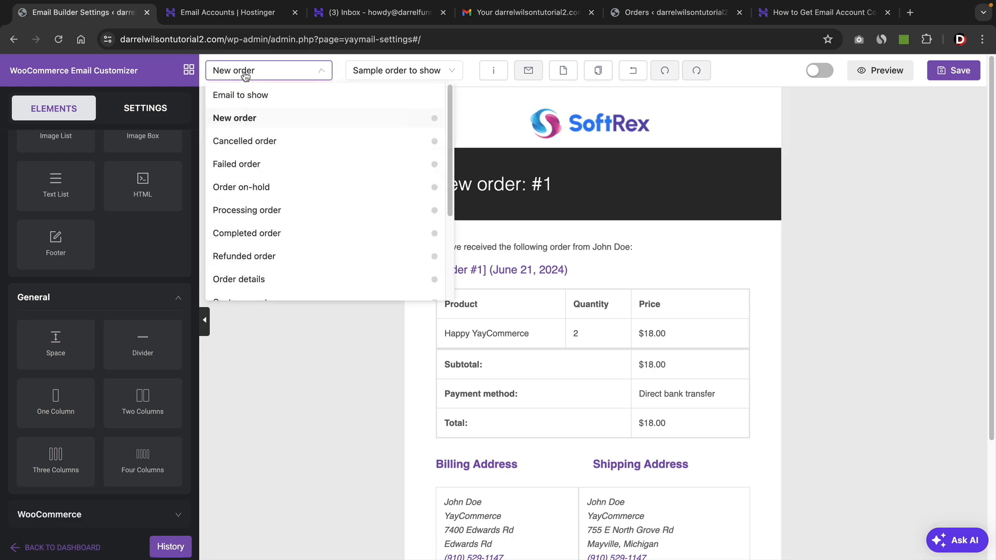
pyautogui.click(246, 75)
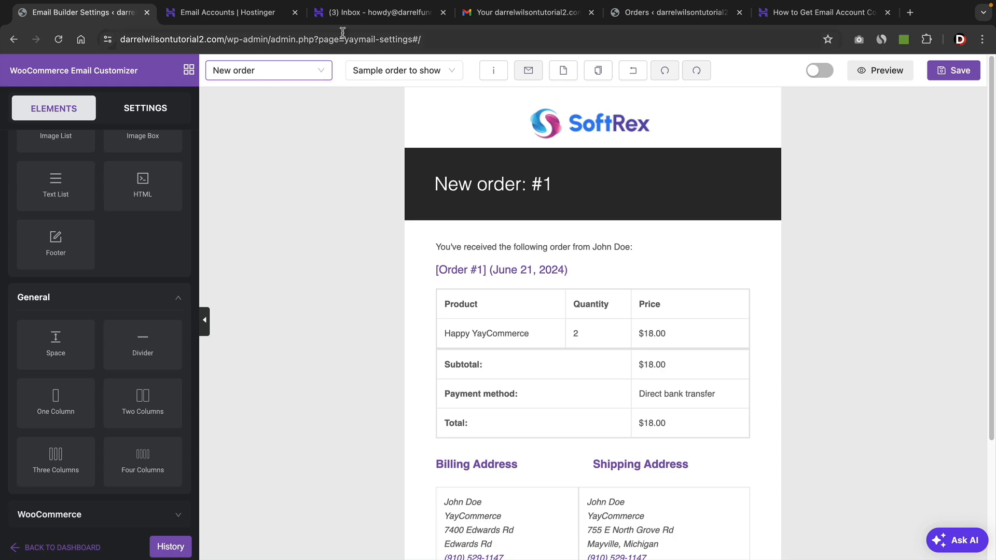
# Open the received New order #189 email in the Hostinger webmail inbox for comparison.
pyautogui.click(379, 12)
pyautogui.click(356, 134)
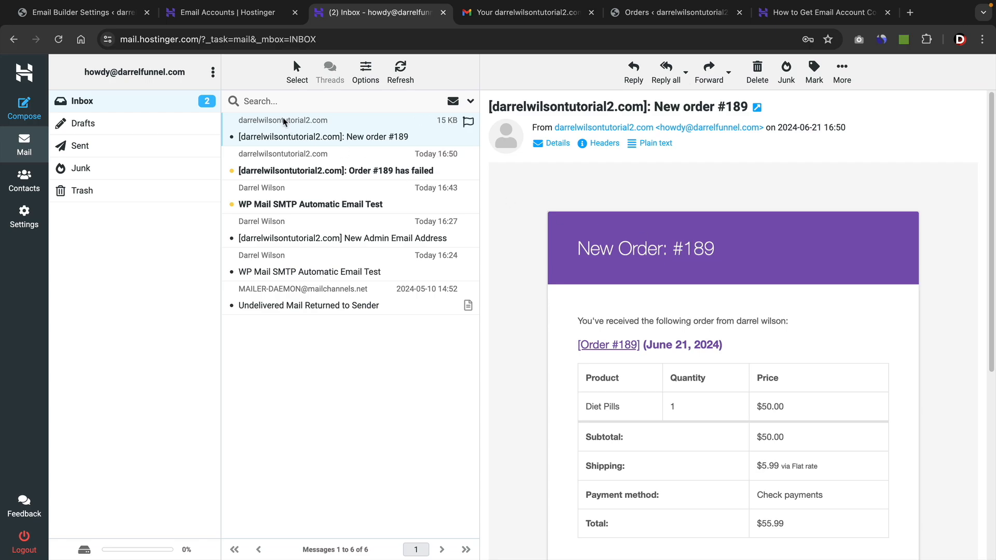
# Switch the customizer to the Completed order template, saving the current New order template first.
pyautogui.click(103, 20)
pyautogui.click(260, 78)
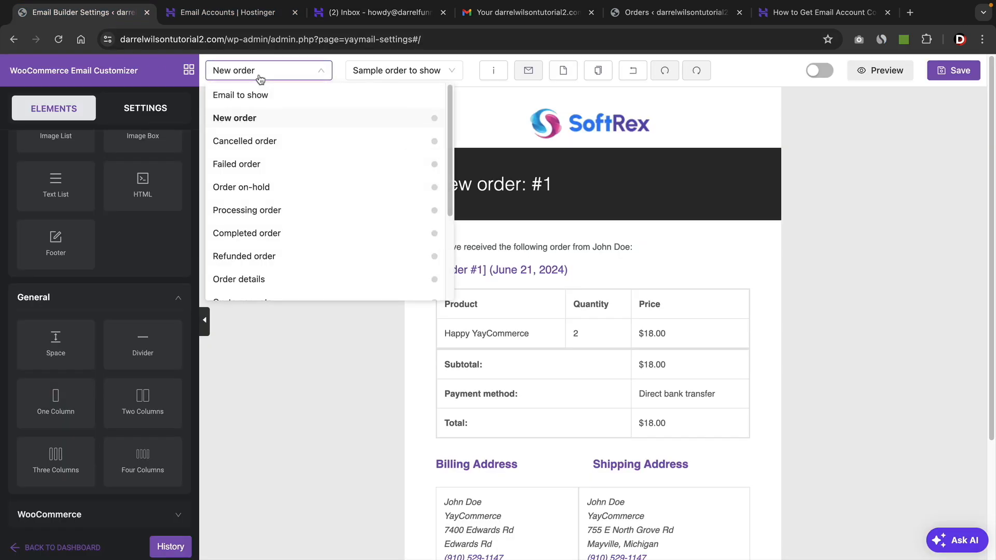
pyautogui.click(268, 233)
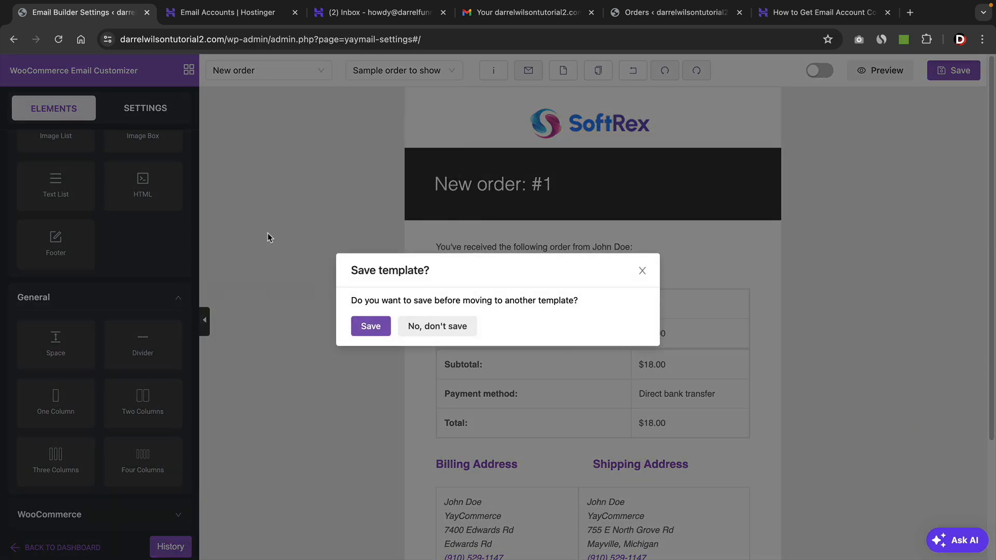
pyautogui.click(382, 331)
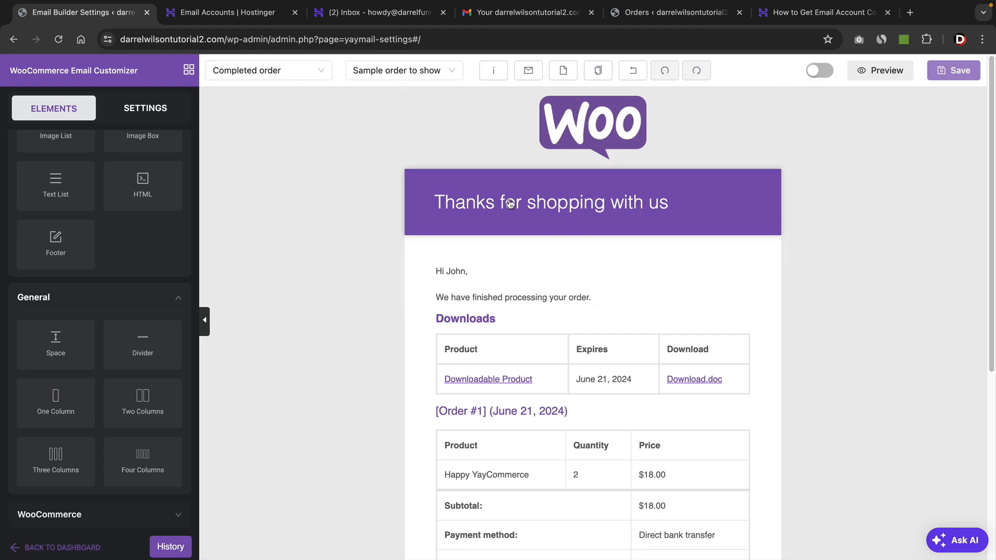
# Replace the Woo logo in the Completed order template with the SoftRex logo from the media library.
pyautogui.click(579, 138)
pyautogui.click(133, 325)
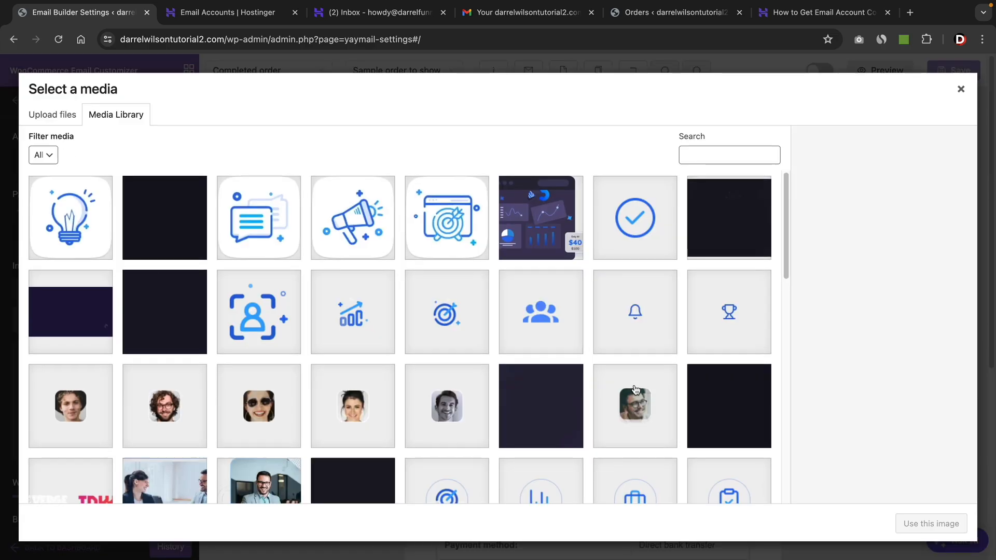
pyautogui.scroll(-10, 635, 389)
pyautogui.click(402, 496)
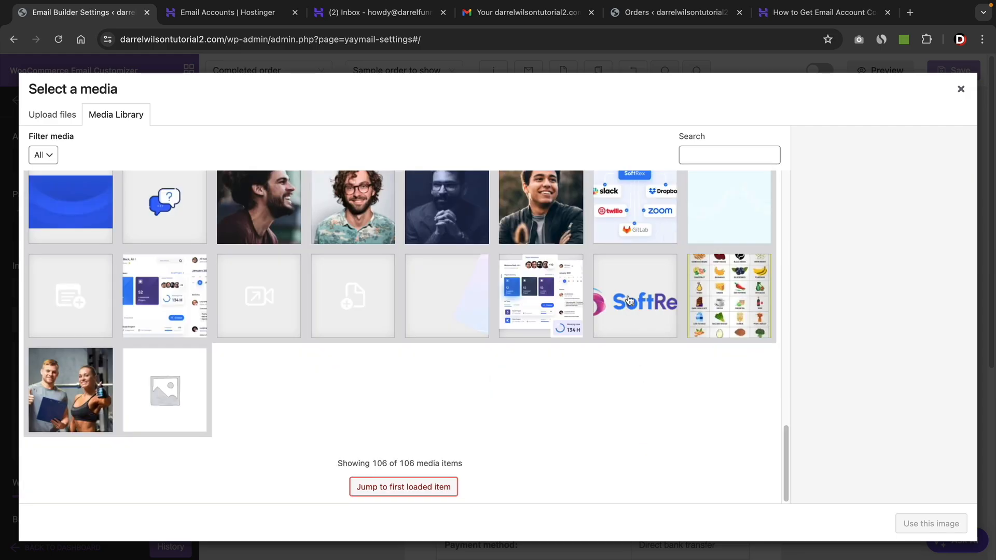
pyautogui.click(629, 300)
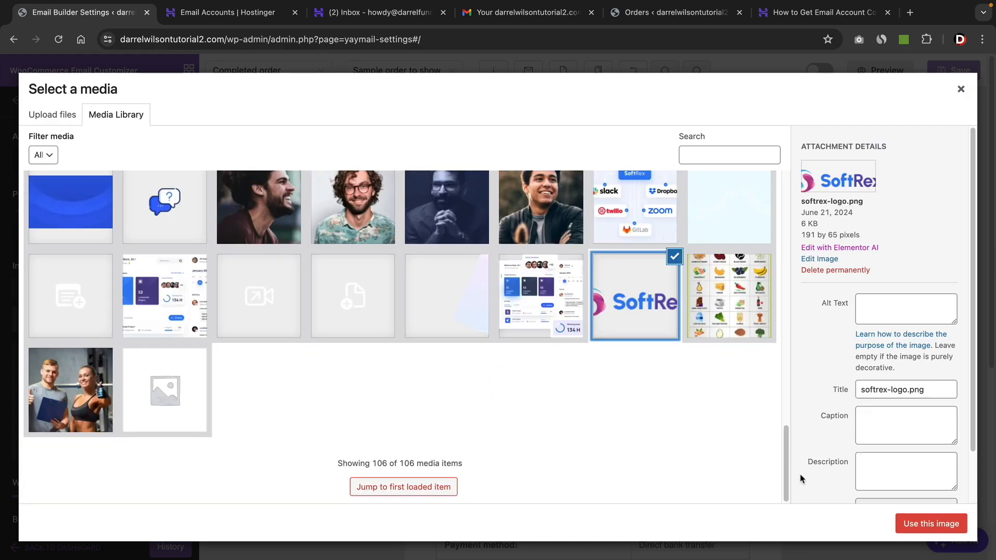
pyautogui.click(931, 524)
# Change the email heading's background color to black.
pyautogui.click(670, 174)
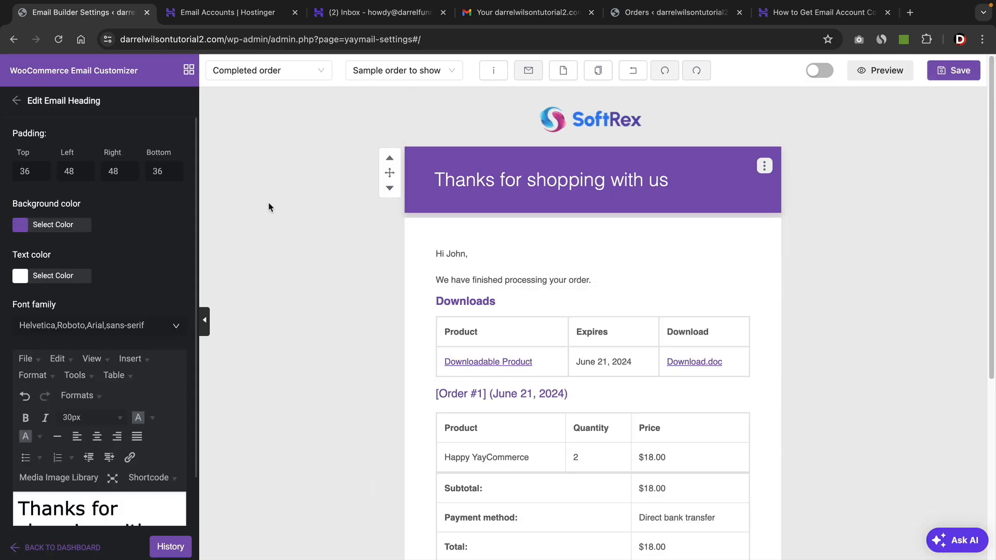
pyautogui.click(30, 227)
pyautogui.moveTo(75, 285); pyautogui.dragTo(14, 339)
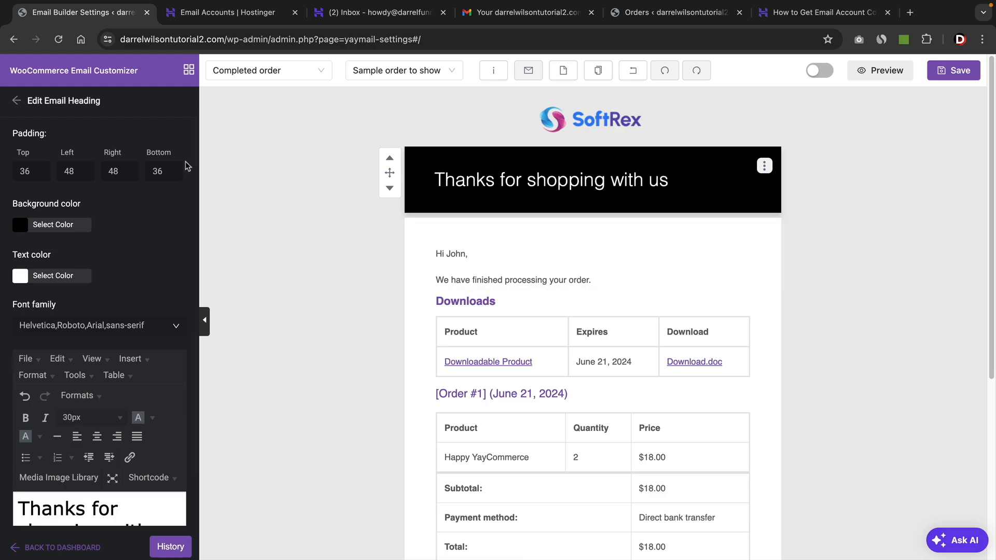
# Add a Social Icon element just below the email heading.
pyautogui.click(188, 70)
pyautogui.scroll(5, 130, 317)
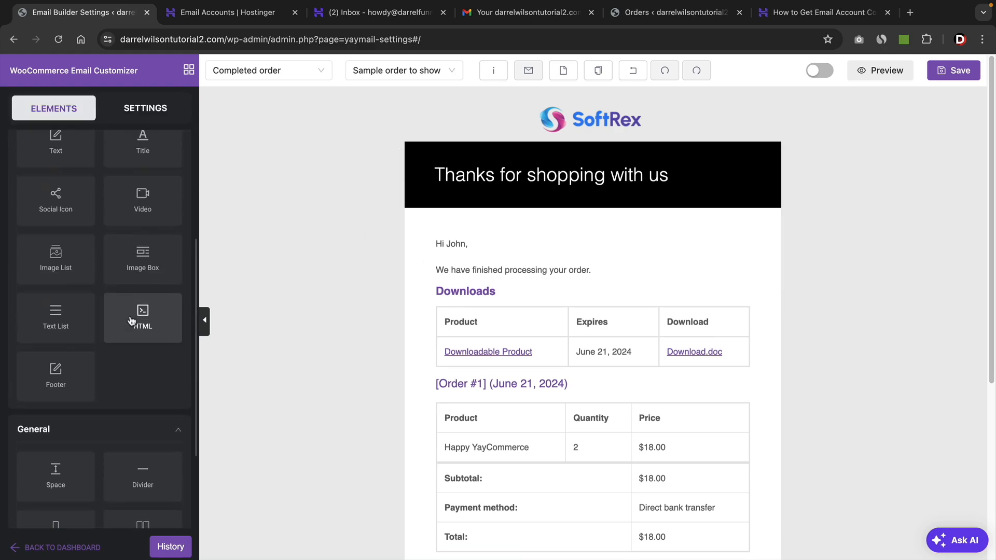
pyautogui.moveTo(56, 280); pyautogui.dragTo(527, 244)
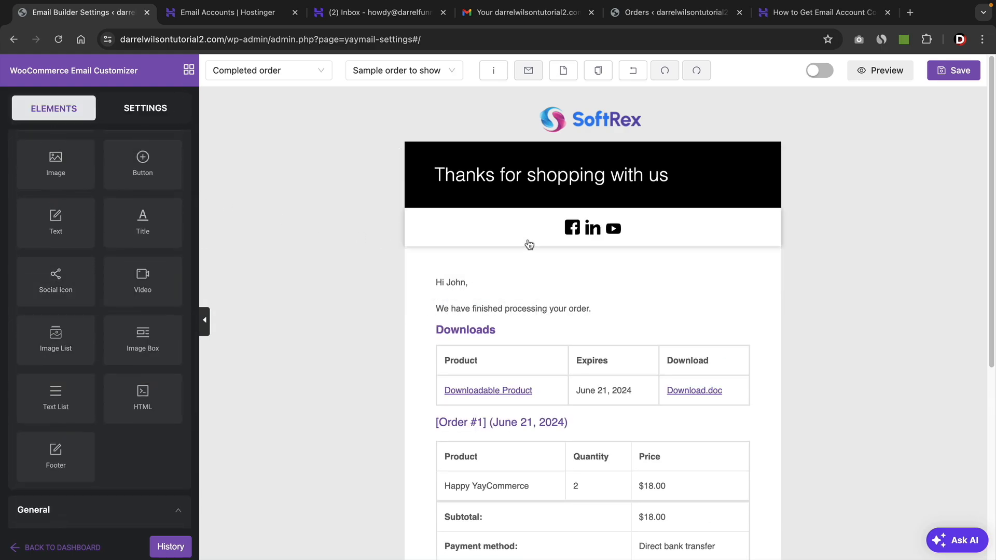
# Set the Downloads section's title color to black.
pyautogui.click(489, 337)
pyautogui.click(148, 224)
pyautogui.click(97, 315)
pyautogui.moveTo(86, 326); pyautogui.dragTo(38, 359)
# Set the order item table's title color to black.
pyautogui.scroll(-1, 533, 409)
pyautogui.click(532, 414)
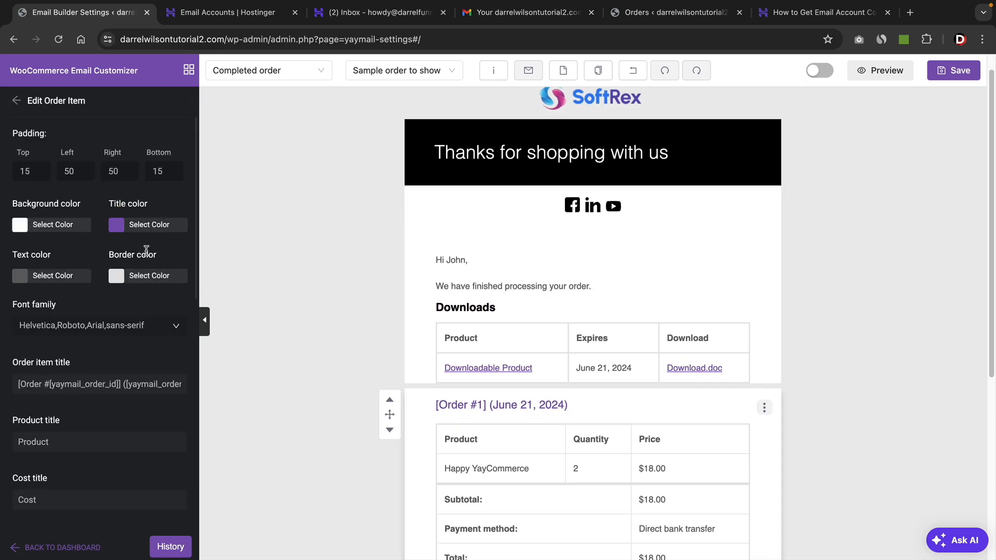
pyautogui.click(148, 225)
pyautogui.moveTo(139, 310); pyautogui.dragTo(58, 340)
pyautogui.click(318, 343)
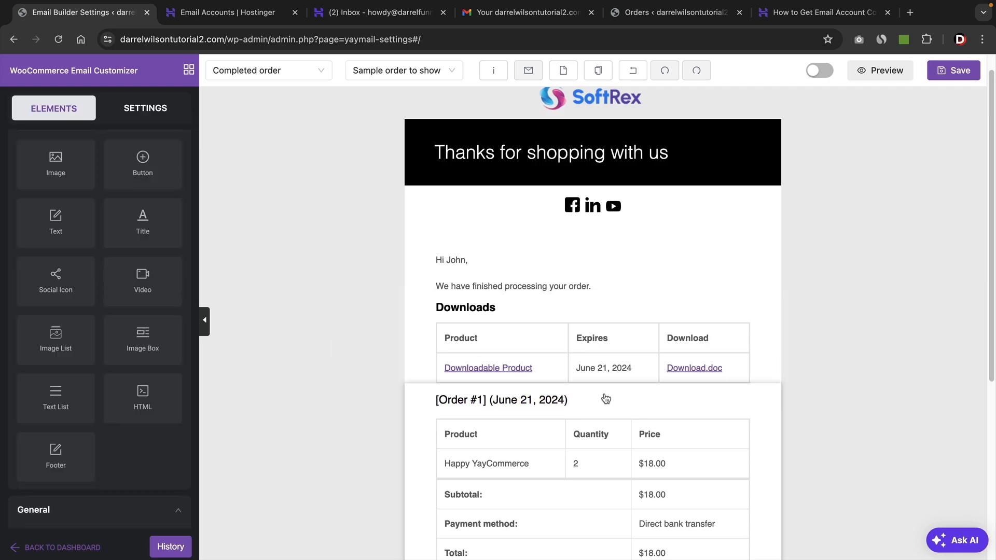
# Save the Completed order template and switch on its customized template toggle.
pyautogui.scroll(-2, 638, 376)
pyautogui.scroll(3, 514, 240)
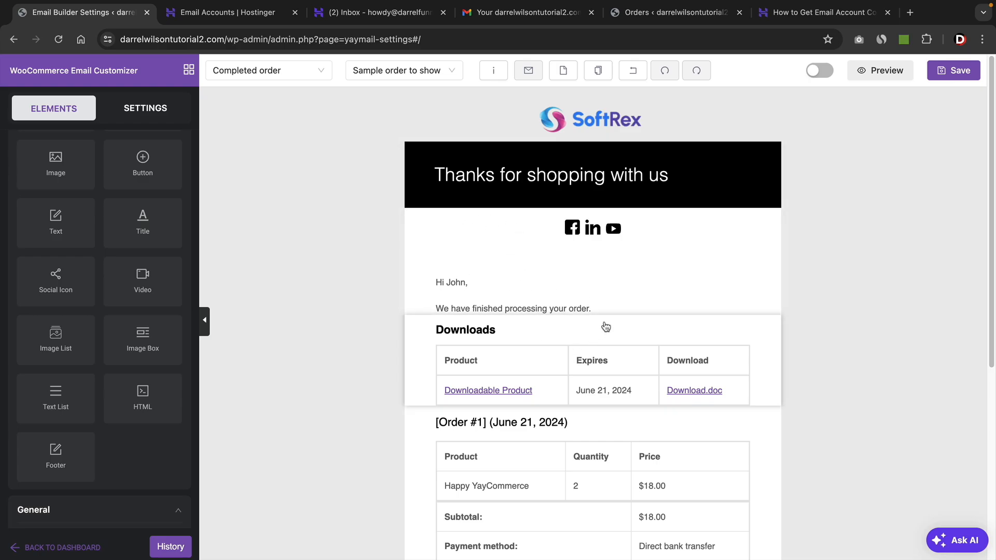
pyautogui.click(946, 72)
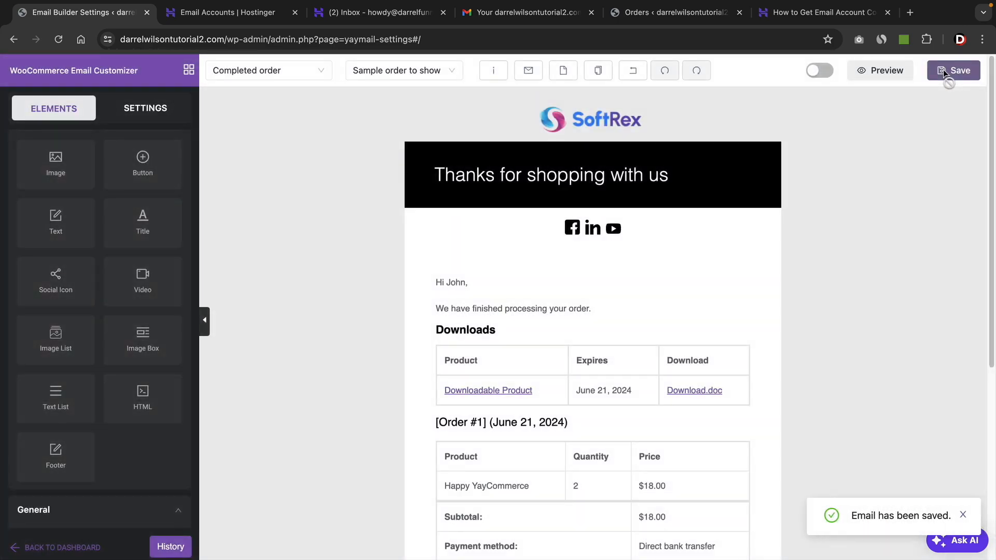
pyautogui.click(815, 72)
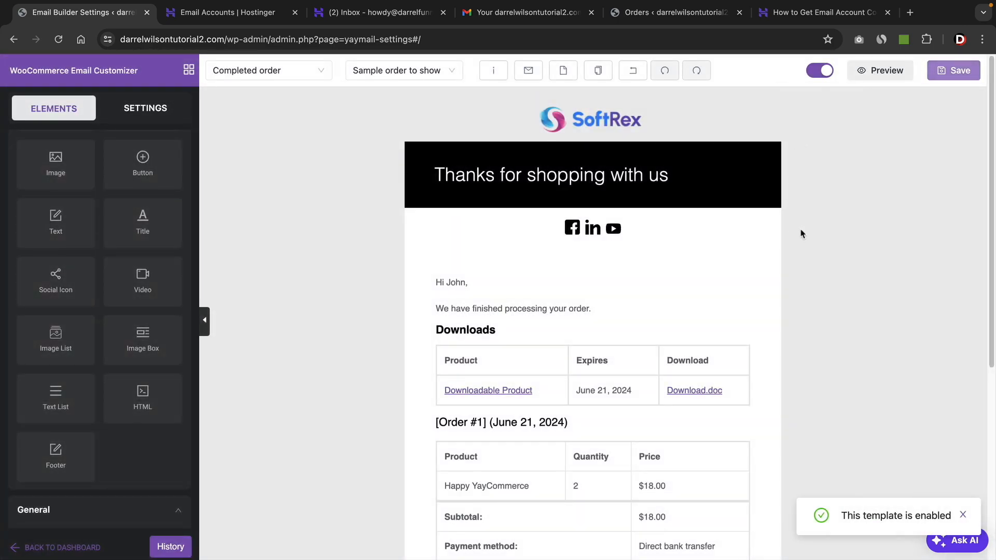
# Preview the customized Completed order email, then close the preview.
pyautogui.click(878, 72)
pyautogui.scroll(-10, 478, 263)
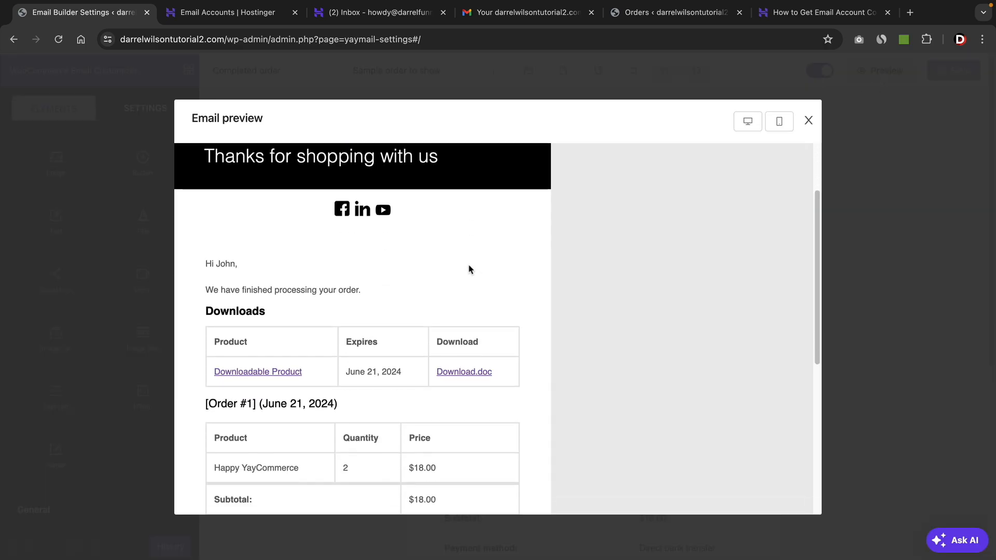
pyautogui.scroll(10, 468, 269)
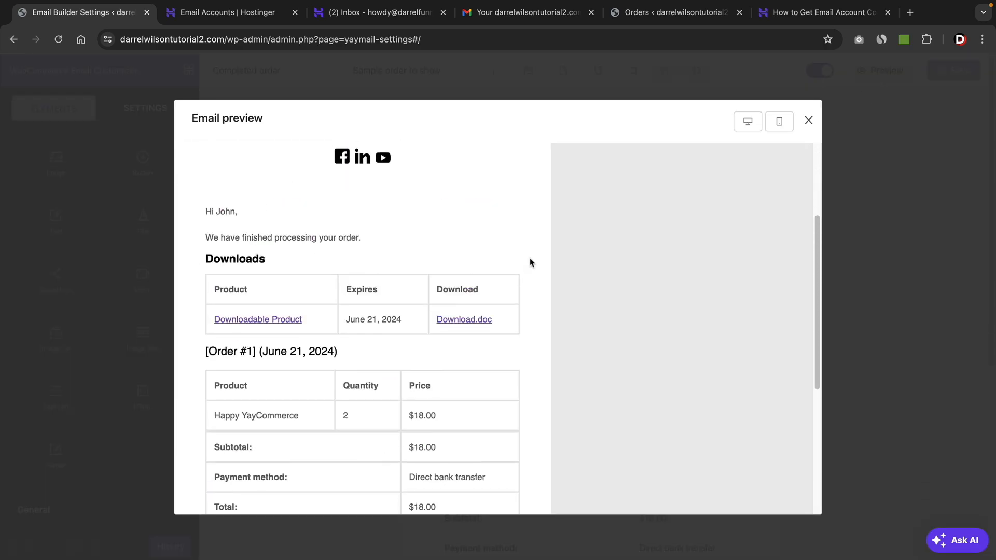
pyautogui.click(810, 122)
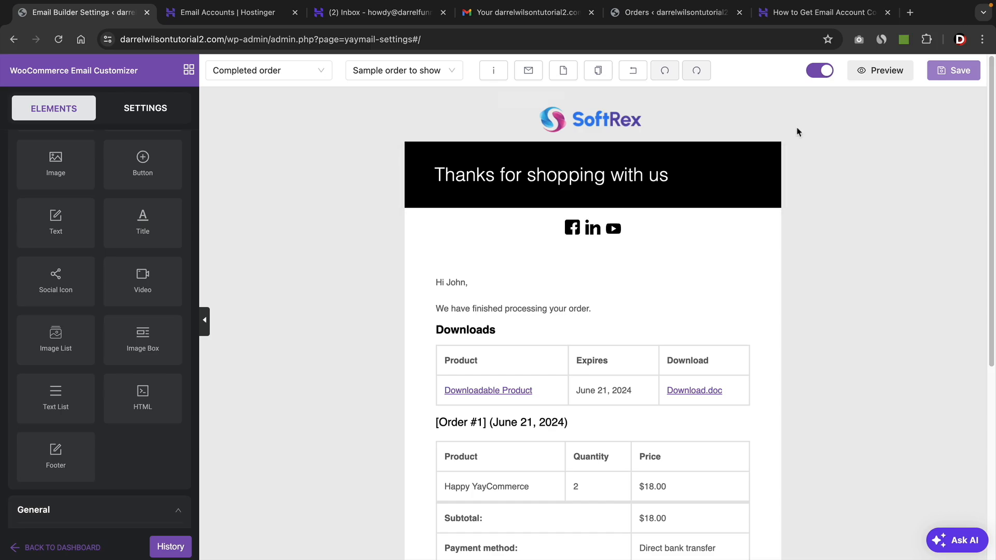
# Send a test email of the template to a replacement recipient e-mail address.
pyautogui.click(527, 75)
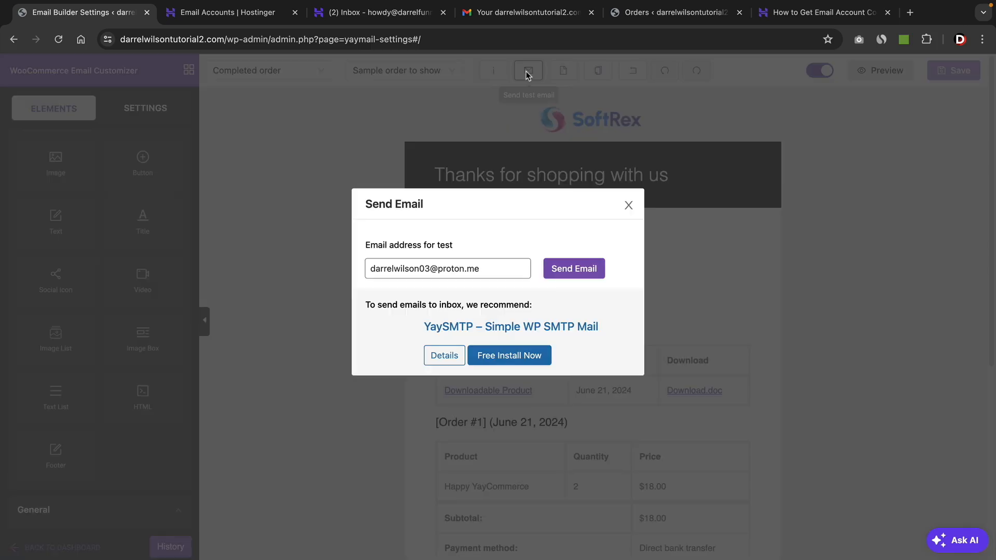
pyautogui.tripleClick(491, 271)
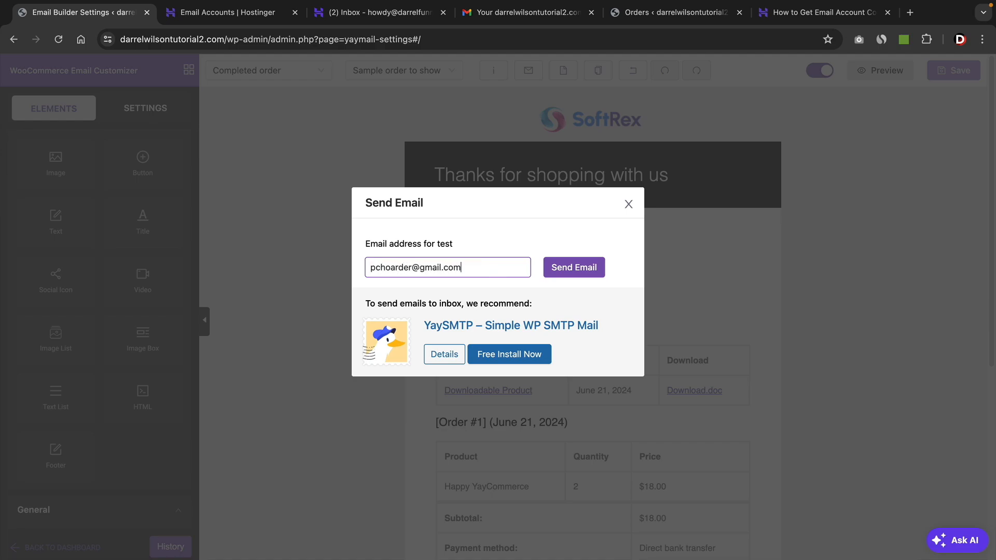
pyautogui.click(580, 270)
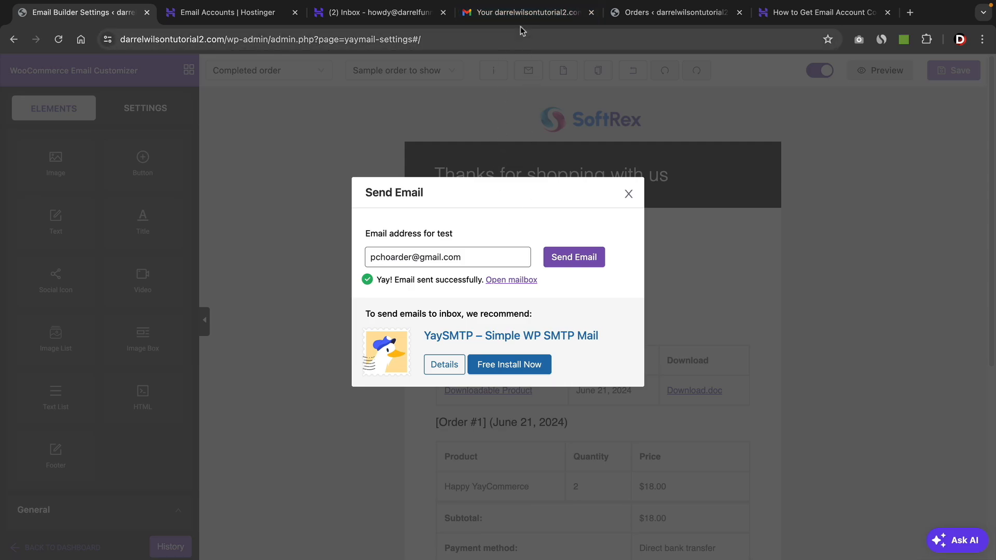
# Open the received Email Test message in Gmail and review its layout.
pyautogui.click(524, 12)
pyautogui.click(86, 158)
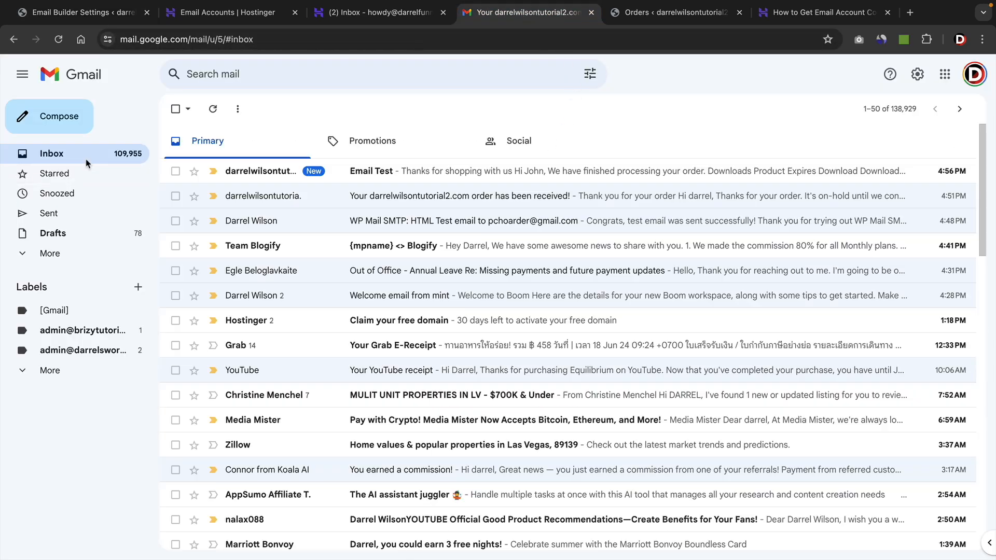
pyautogui.click(383, 178)
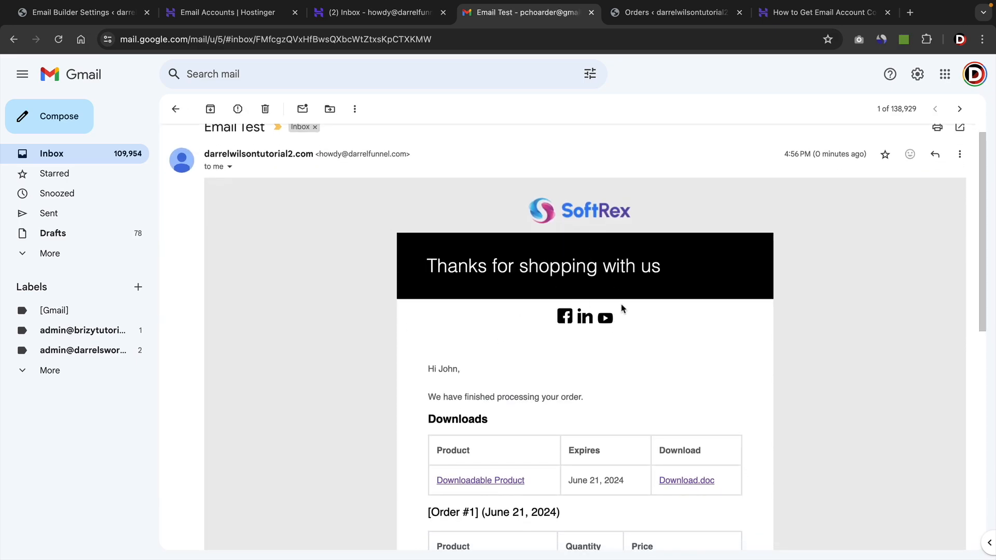
pyautogui.scroll(-6, 622, 308)
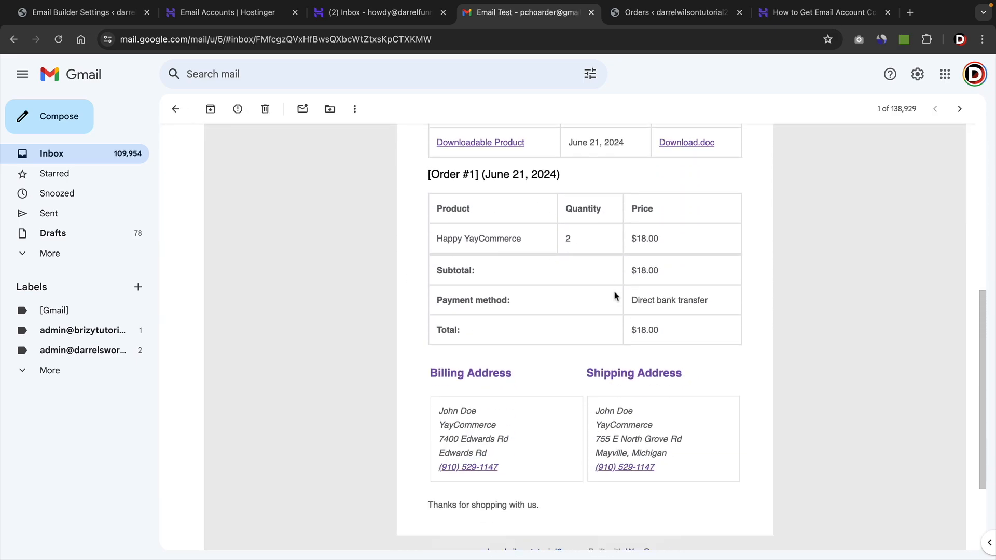
pyautogui.scroll(8, 614, 303)
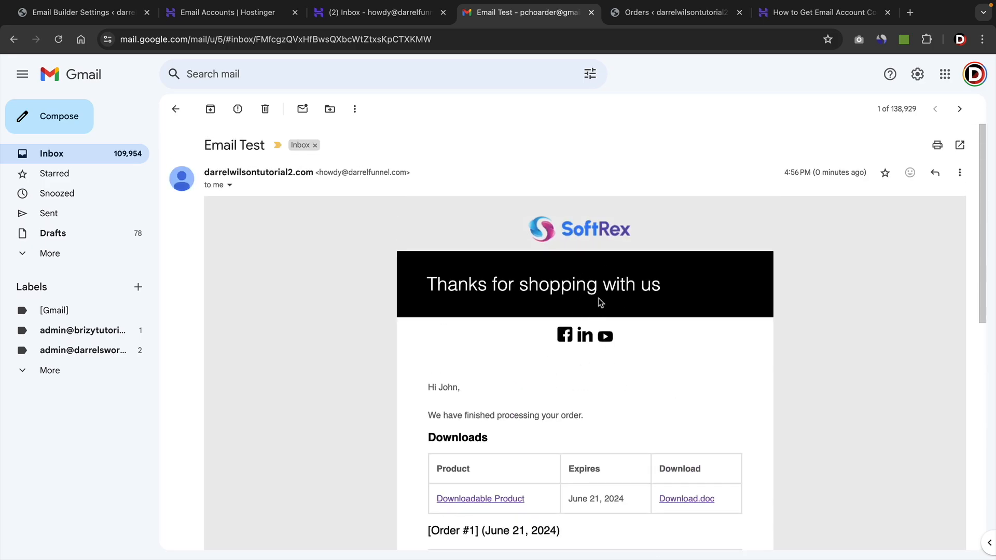
pyautogui.scroll(-1, 599, 298)
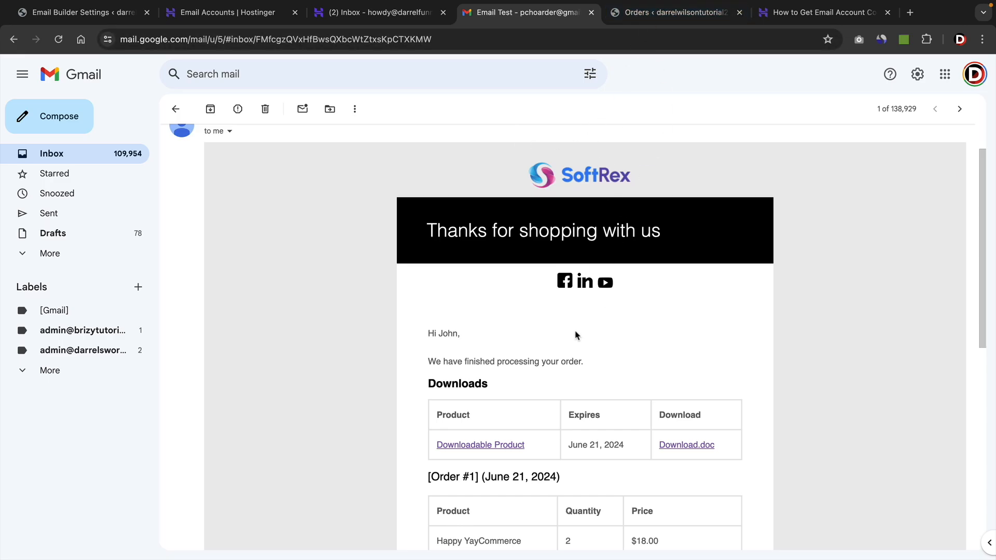
pyautogui.scroll(1, 576, 334)
# Close the test email dialog and return to the WordPress dashboard.
pyautogui.click(103, 16)
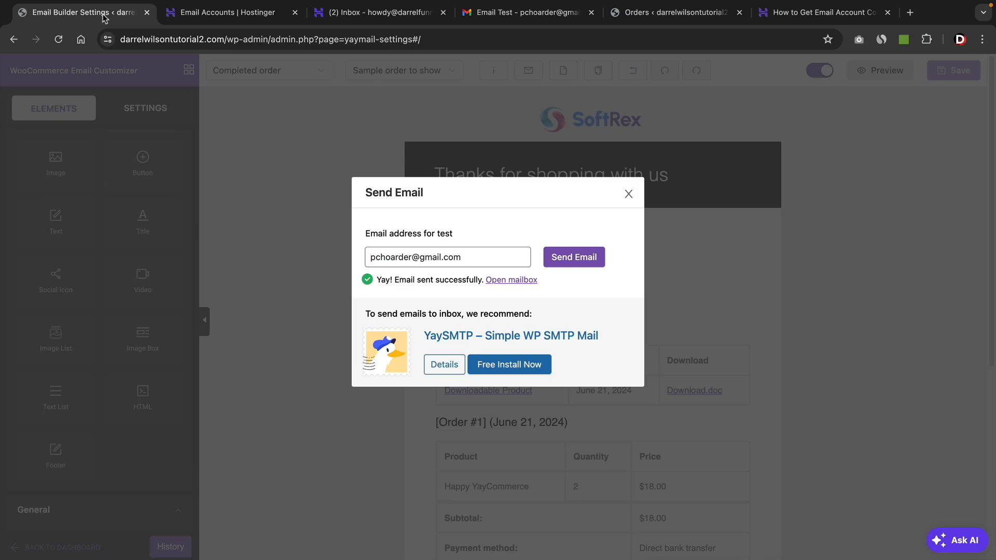
pyautogui.click(629, 194)
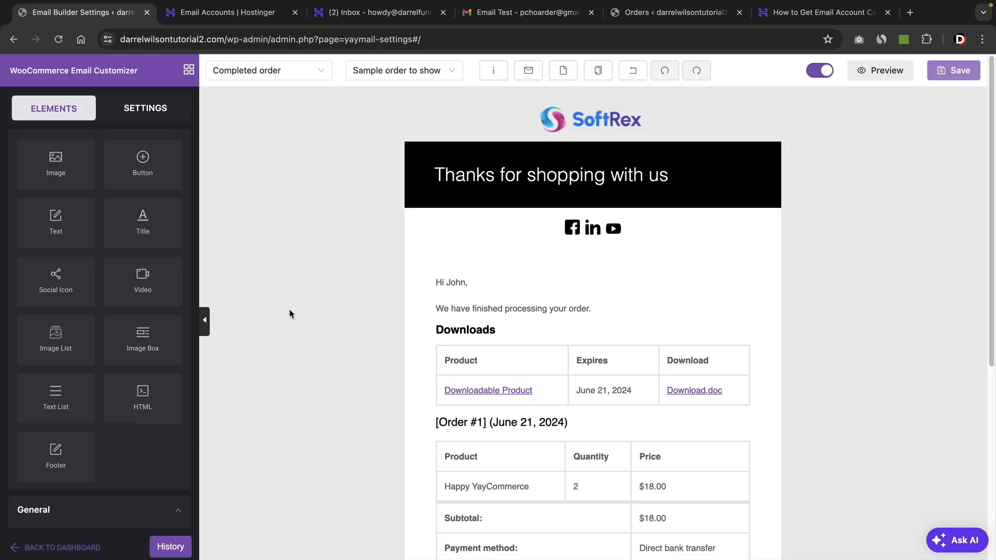
pyautogui.click(53, 548)
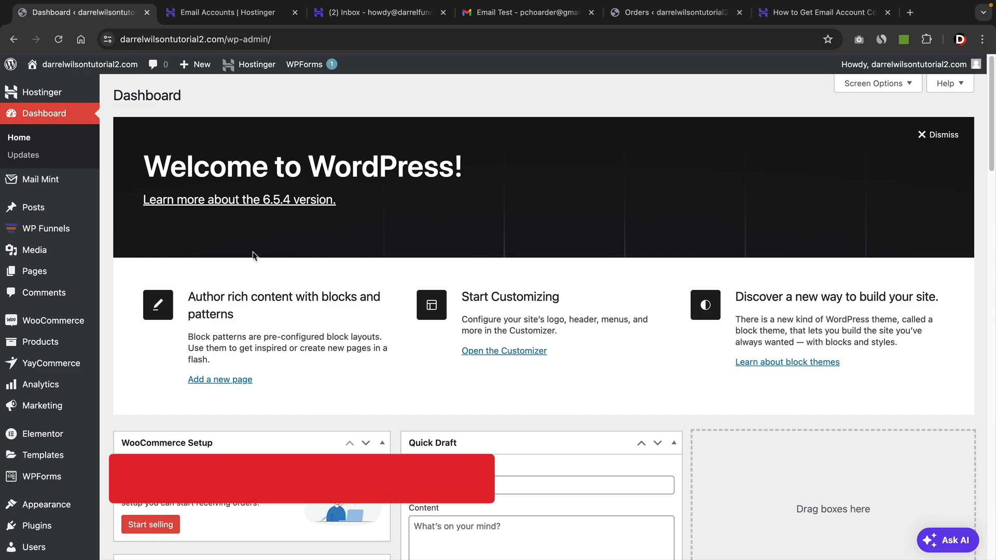
# Open order #96 from the WooCommerce orders list.
pyautogui.moveTo(77, 322)
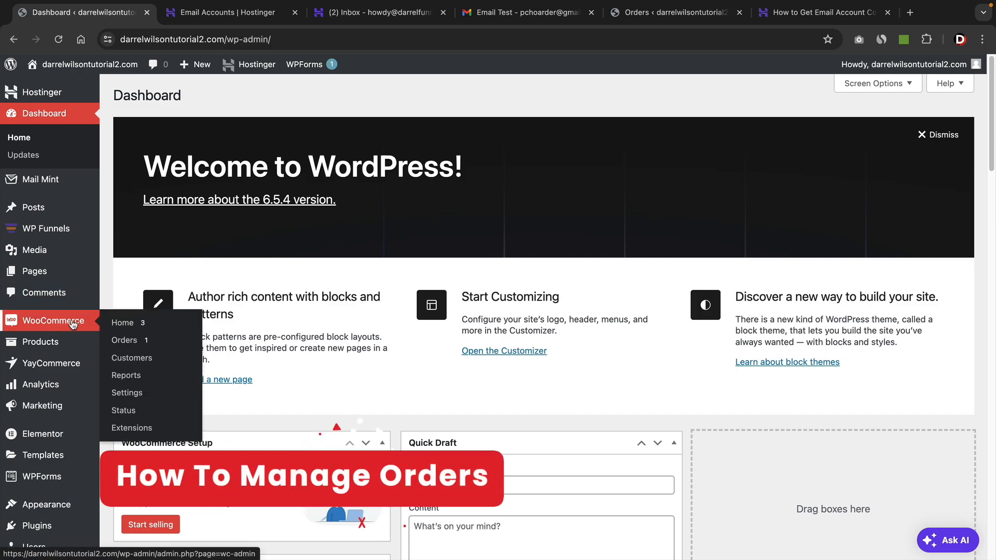
pyautogui.click(126, 341)
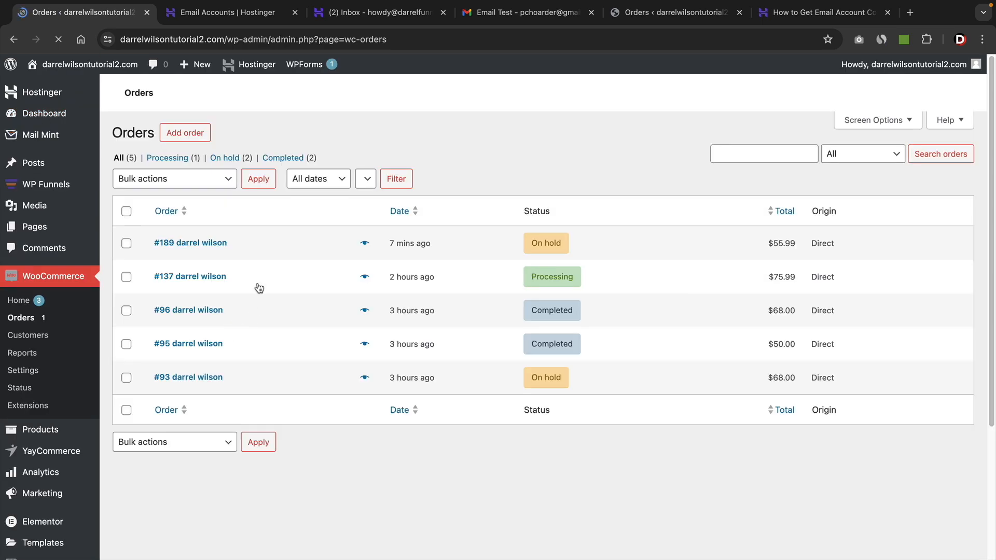
pyautogui.click(198, 314)
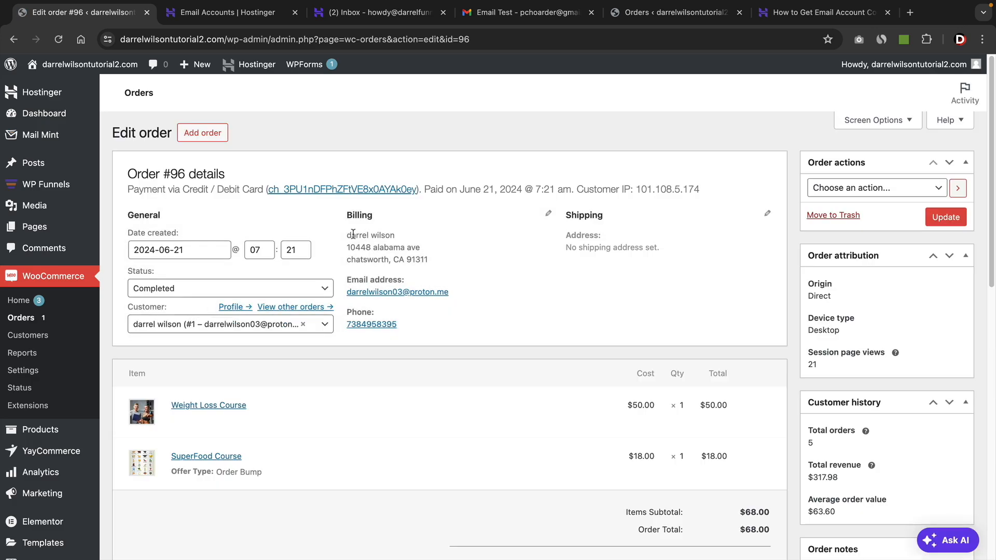
# Examine order #96's billing details, available order actions, line items and Stripe payment totals.
pyautogui.moveTo(353, 234); pyautogui.dragTo(434, 263)
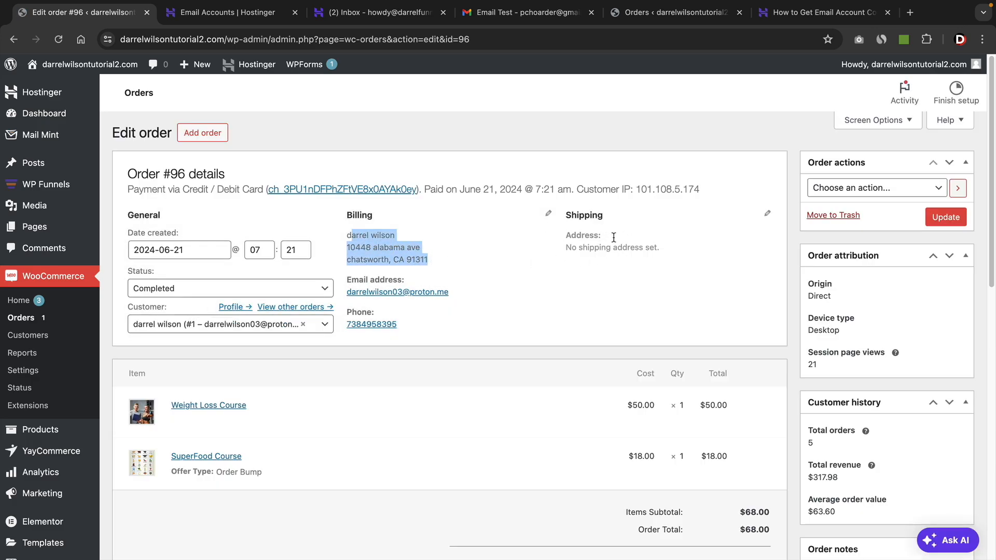
pyautogui.scroll(-4, 456, 288)
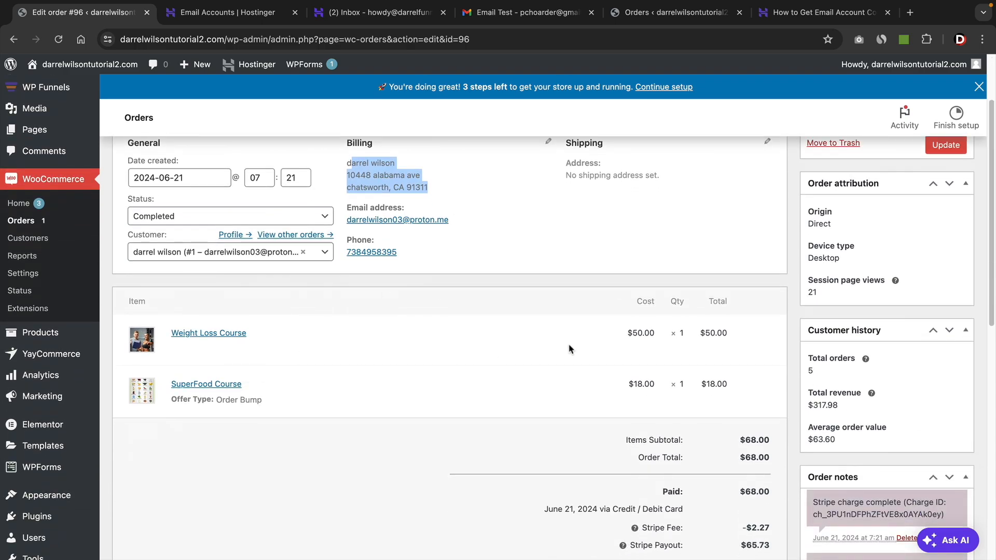
pyautogui.scroll(4, 571, 348)
pyautogui.click(879, 217)
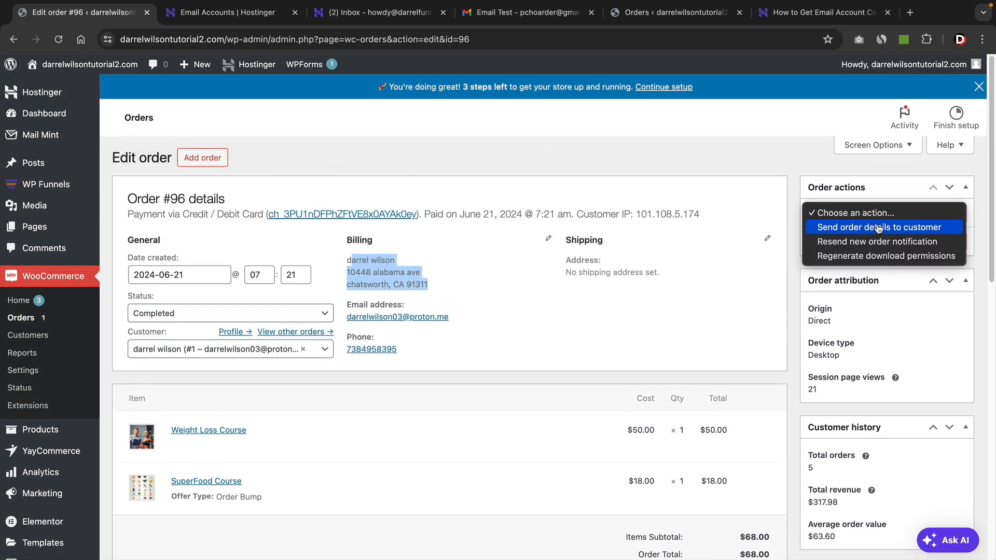
pyautogui.click(797, 152)
pyautogui.scroll(-8, 811, 263)
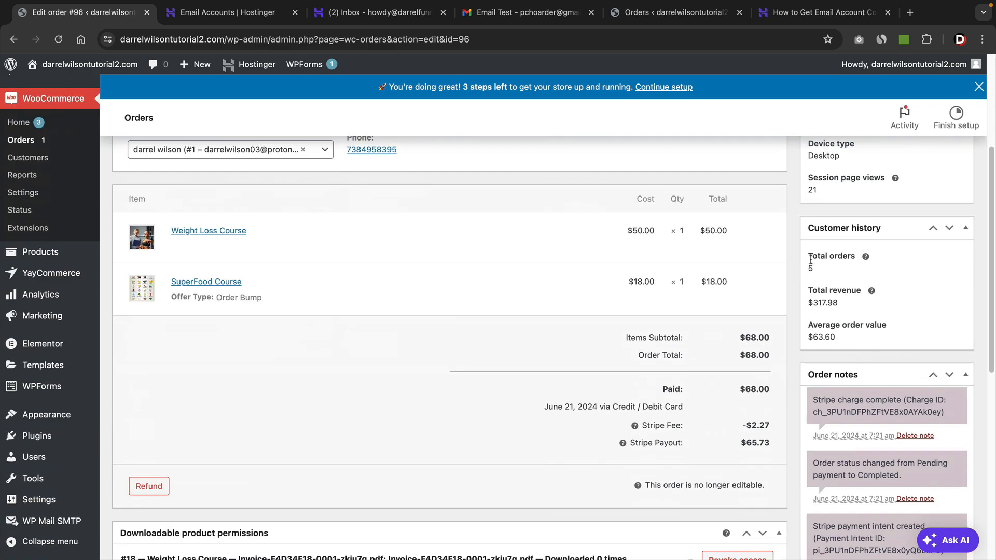
pyautogui.scroll(-4, 811, 263)
pyautogui.scroll(-8, 872, 346)
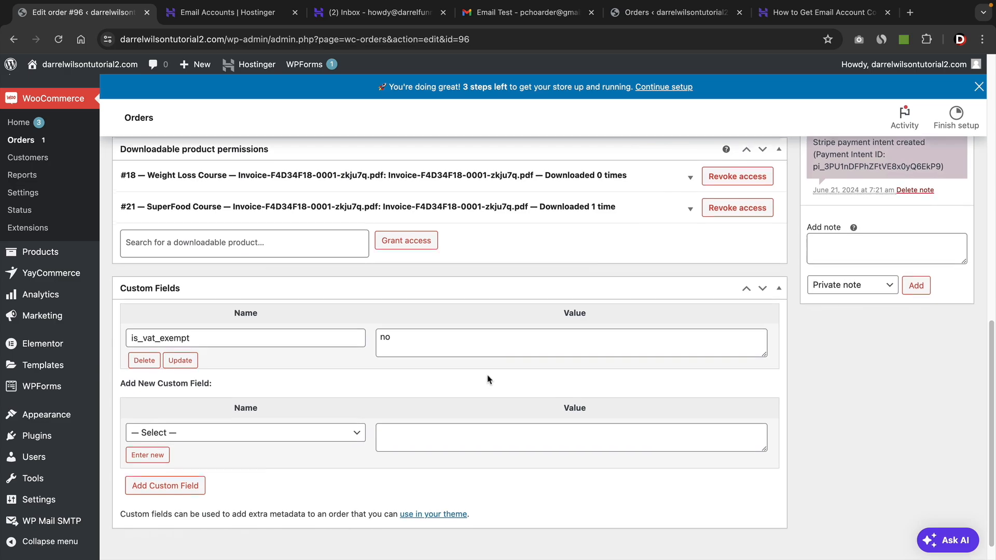
pyautogui.scroll(9, 454, 379)
pyautogui.scroll(3, 451, 372)
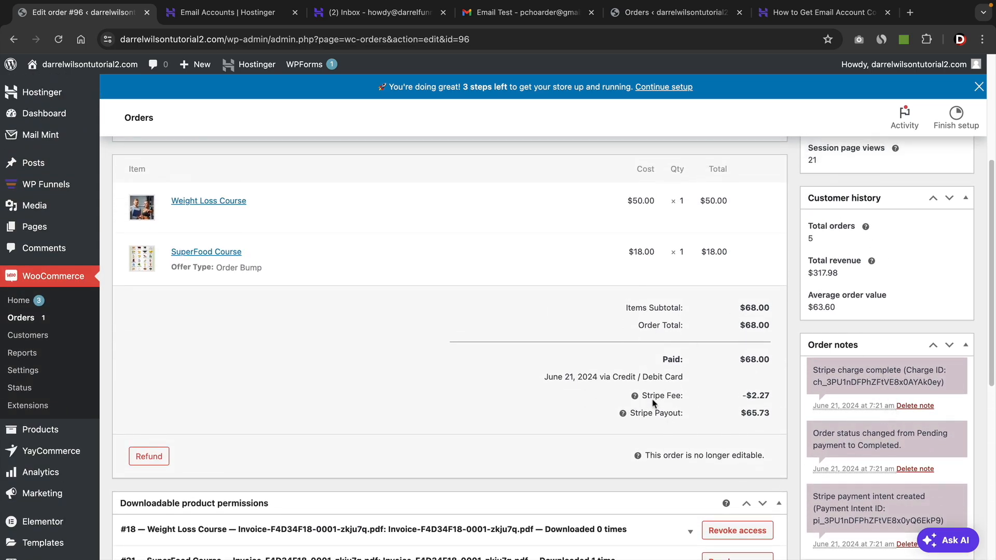
pyautogui.moveTo(643, 395); pyautogui.dragTo(690, 397)
pyautogui.moveTo(637, 415); pyautogui.dragTo(688, 416)
pyautogui.click(688, 416)
# Try to refund the full 68.00 for order #96 via Stripe.
pyautogui.click(148, 457)
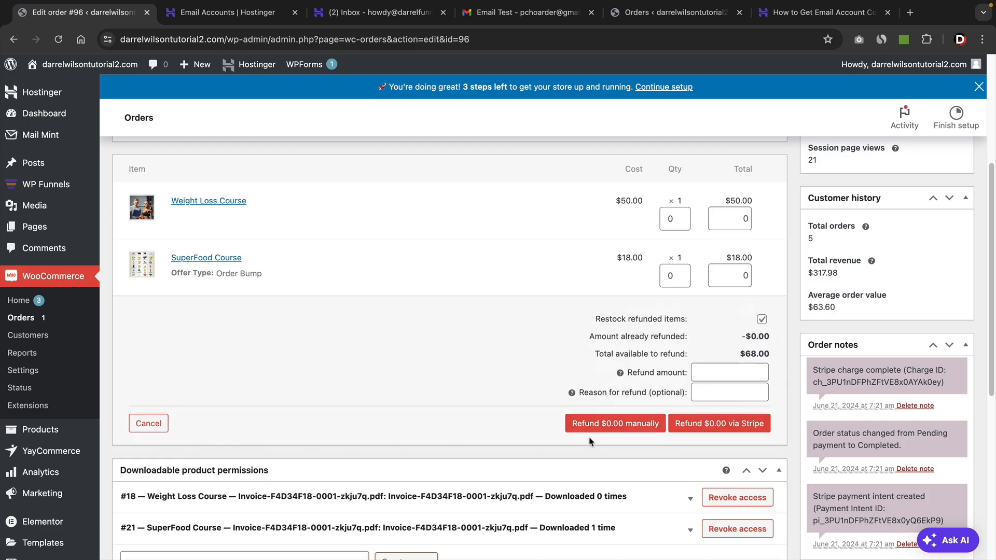
pyautogui.click(730, 370)
pyautogui.write('68')
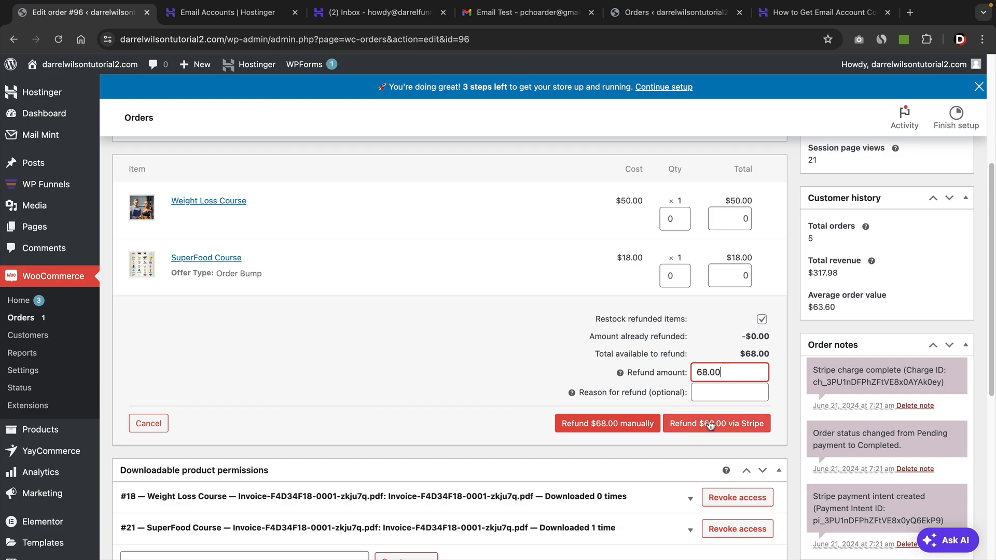
pyautogui.click(747, 421)
pyautogui.click(612, 134)
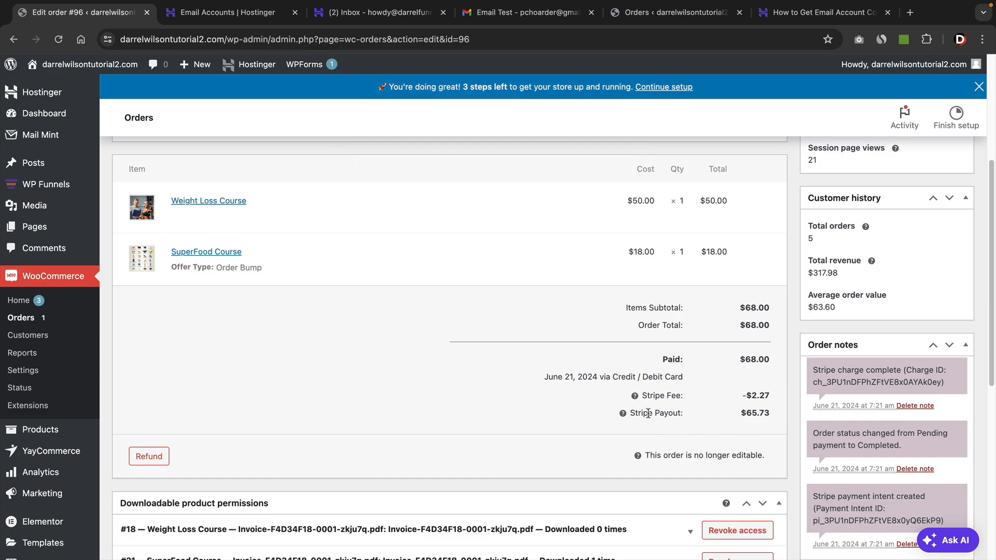
pyautogui.scroll(5, 687, 426)
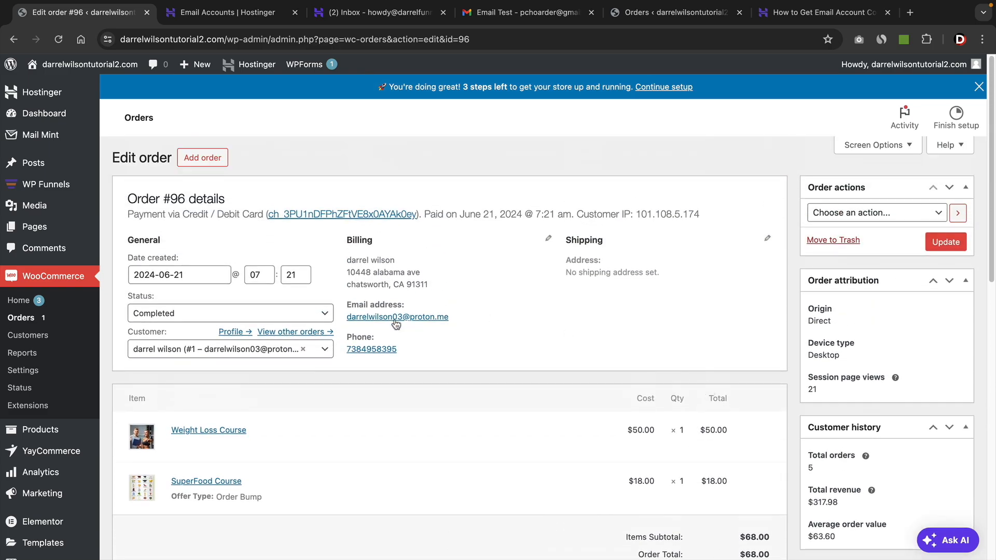
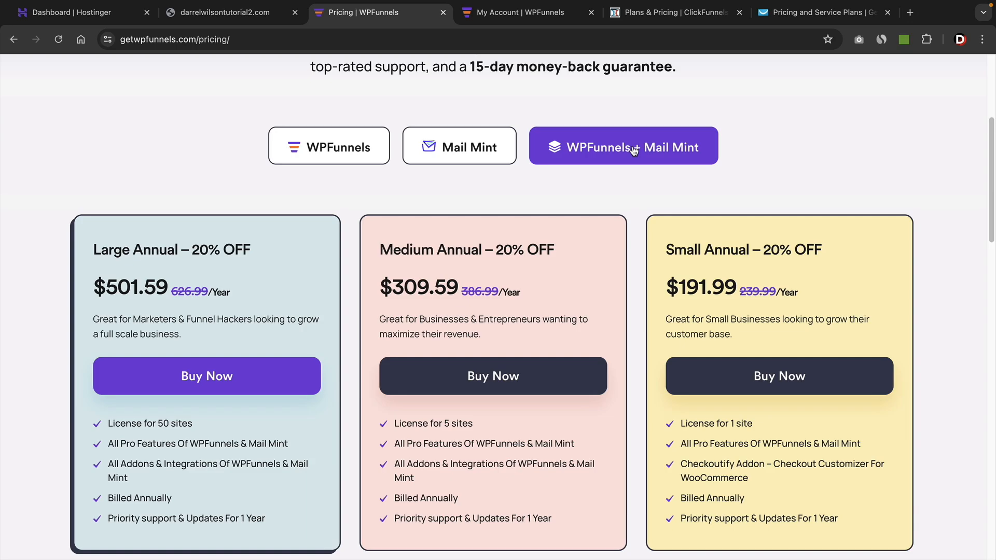
# Examine the yearly price of the Small Annual plan in the WPFunnels + Mail Mint bundle.
pyautogui.scroll(-1, 641, 231)
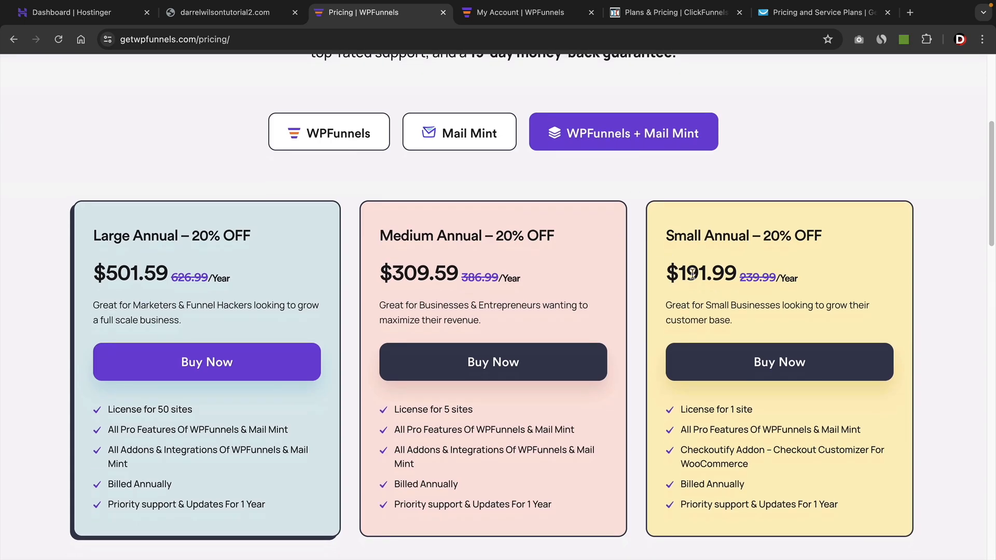
pyautogui.moveTo(671, 275); pyautogui.dragTo(805, 278)
pyautogui.click(805, 278)
pyautogui.moveTo(669, 273)
pyautogui.mouseDown()
pyautogui.moveTo(782, 276)
pyautogui.moveTo(671, 274)
pyautogui.mouseUp()
pyautogui.click(782, 275)
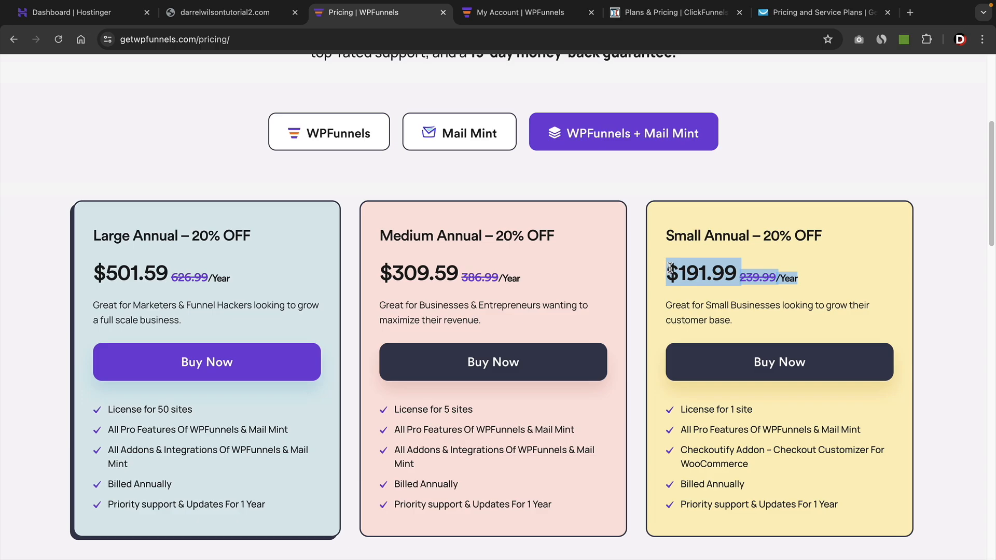
pyautogui.click(670, 268)
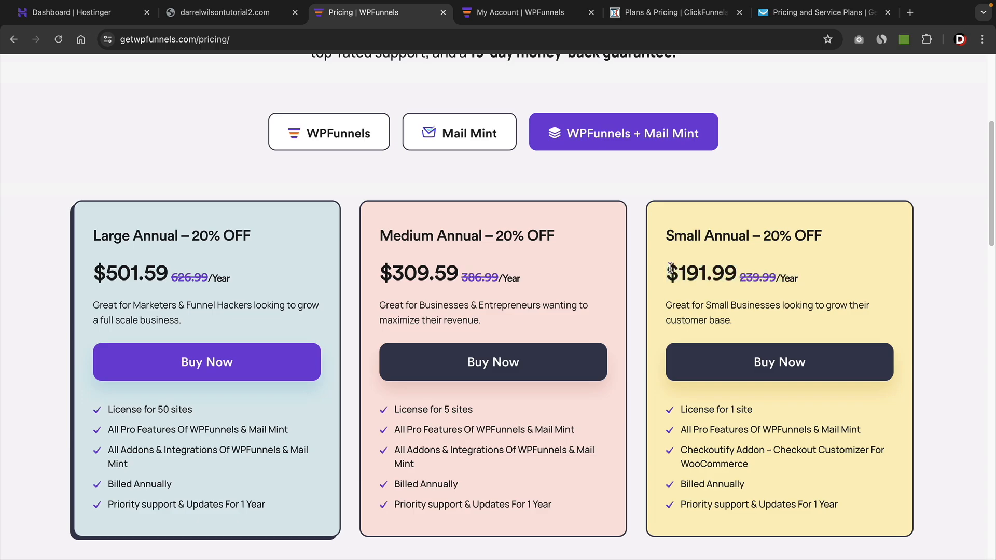
# Examine competitor pricing for the ClickFunnels Pro plan and GetResponse's Ecommerce Marketing plan.
pyautogui.click(671, 14)
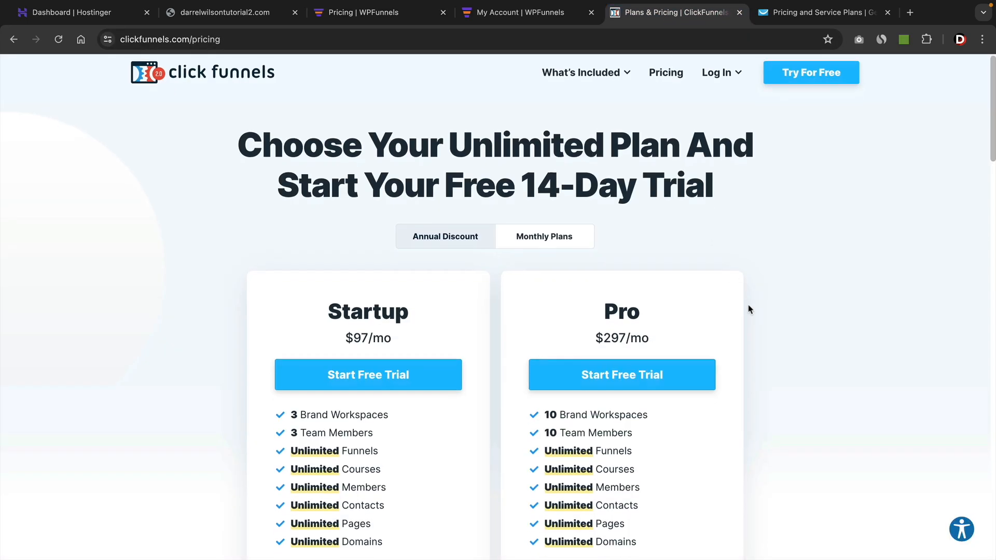
pyautogui.scroll(-2, 750, 306)
pyautogui.scroll(-2, 751, 307)
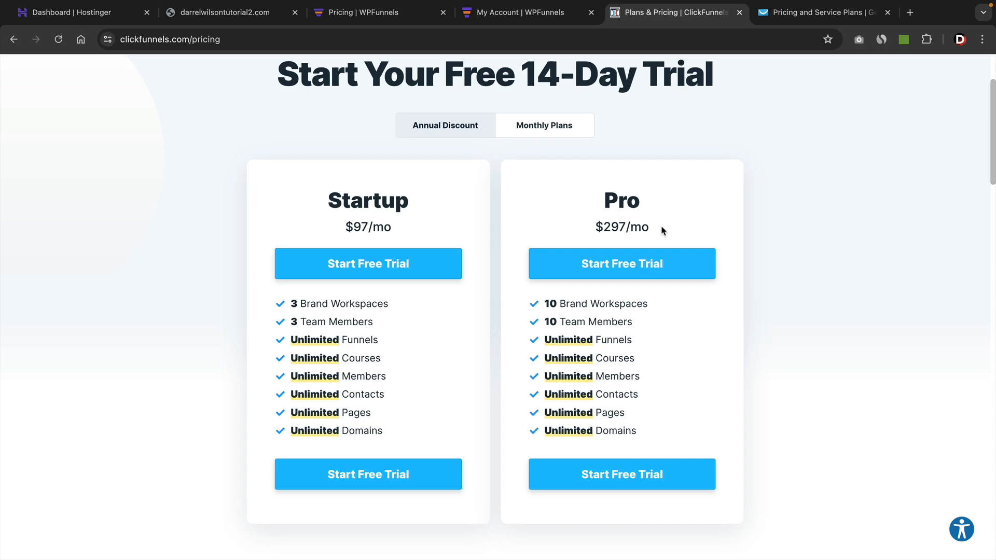
pyautogui.moveTo(641, 227); pyautogui.dragTo(563, 225)
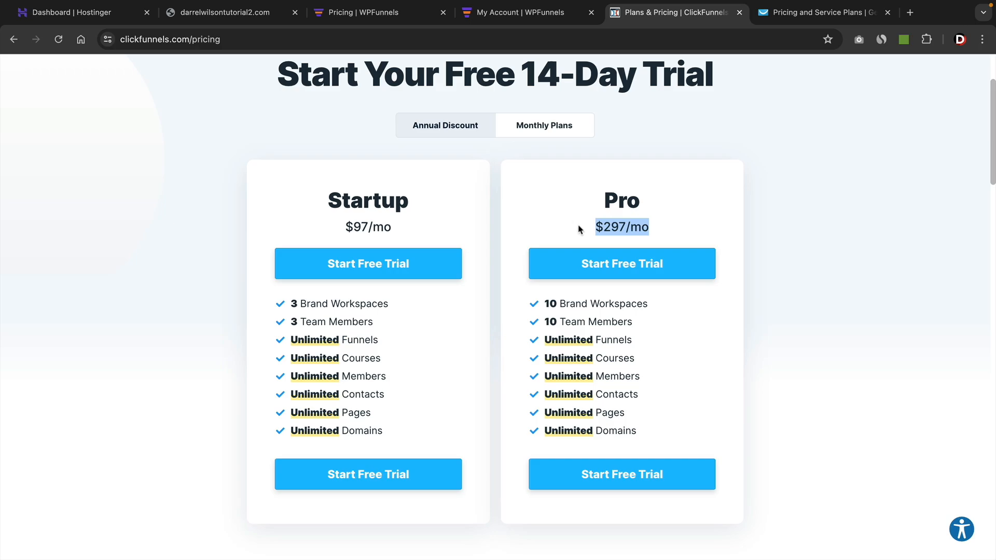
pyautogui.click(801, 14)
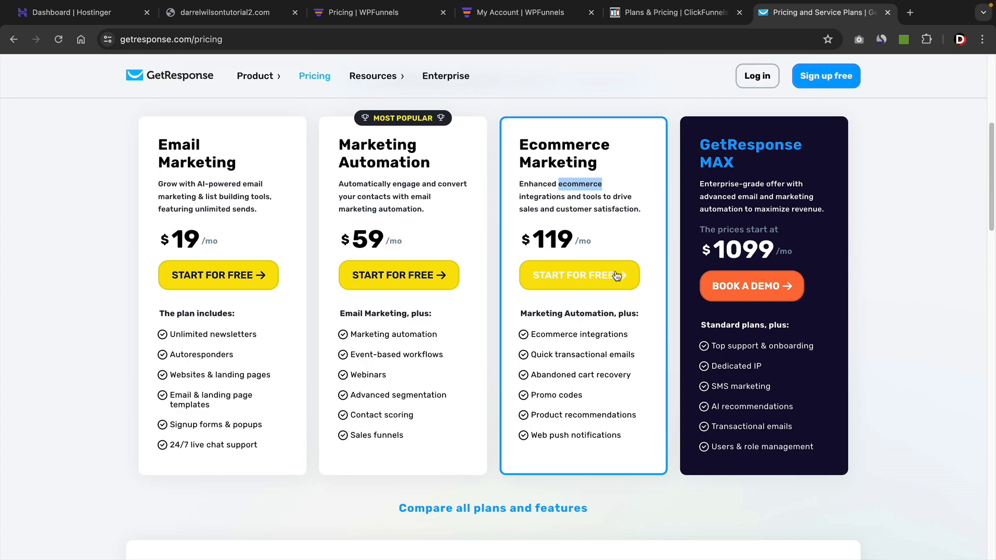
pyautogui.moveTo(529, 145); pyautogui.dragTo(610, 173)
pyautogui.click(610, 174)
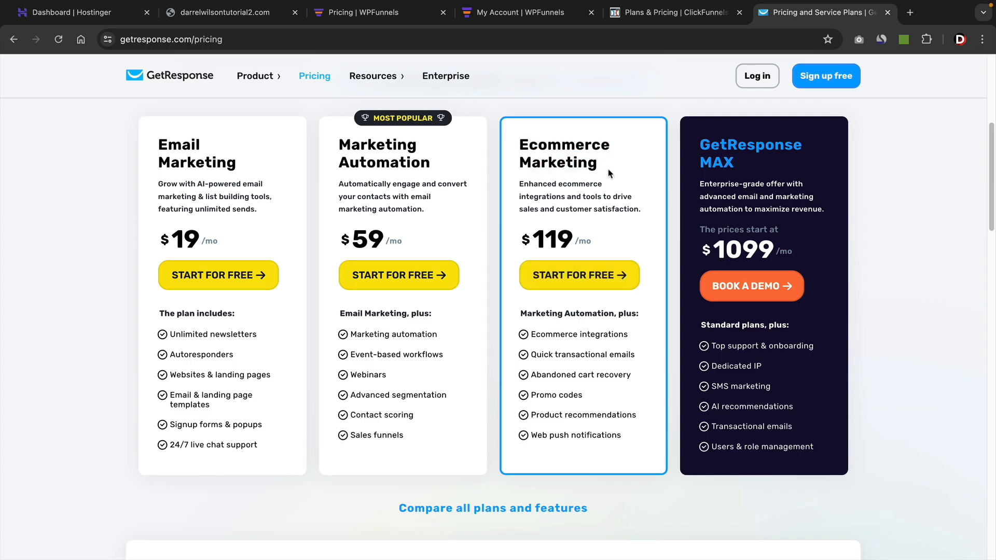
pyautogui.moveTo(602, 250); pyautogui.dragTo(529, 237)
pyautogui.click(550, 196)
# Compare WPFunnels' bundle pricing with the separate WPFunnels and Mail Mint annual plans.
pyautogui.click(403, 13)
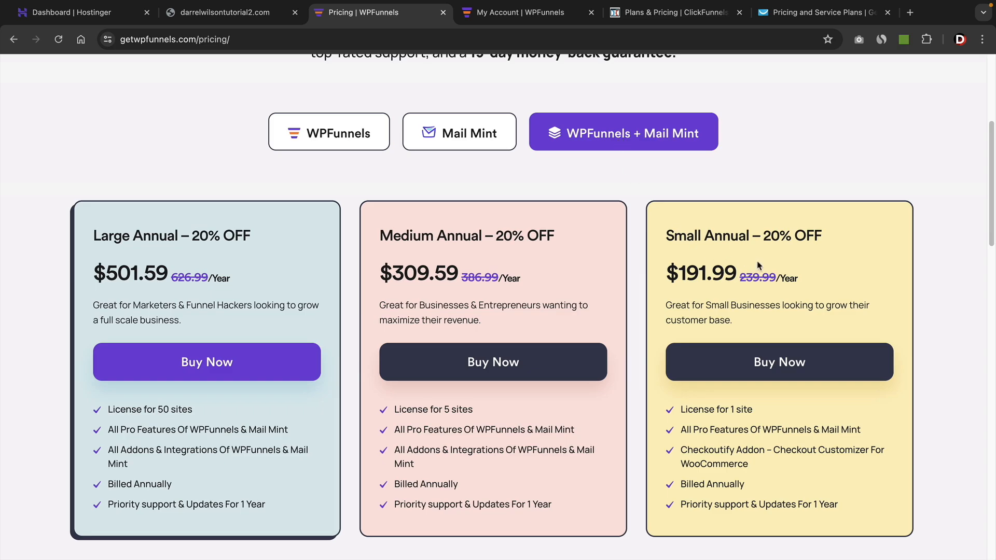
pyautogui.moveTo(777, 275); pyautogui.dragTo(666, 270)
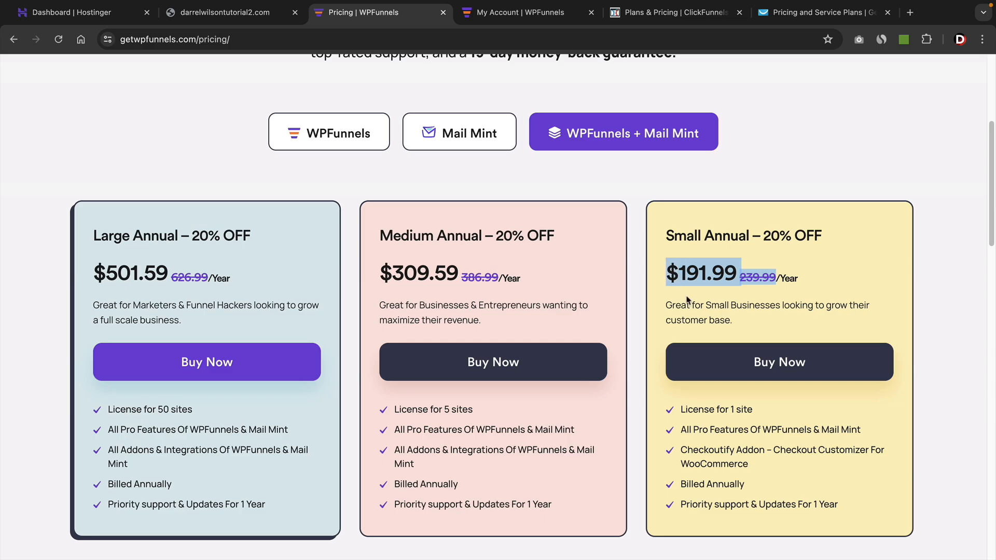
pyautogui.click(685, 300)
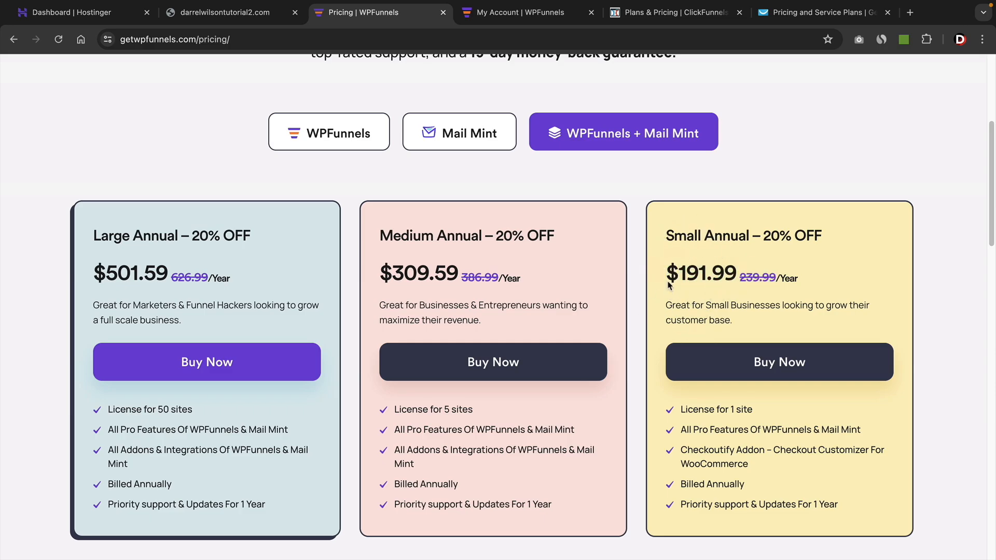
pyautogui.click(362, 137)
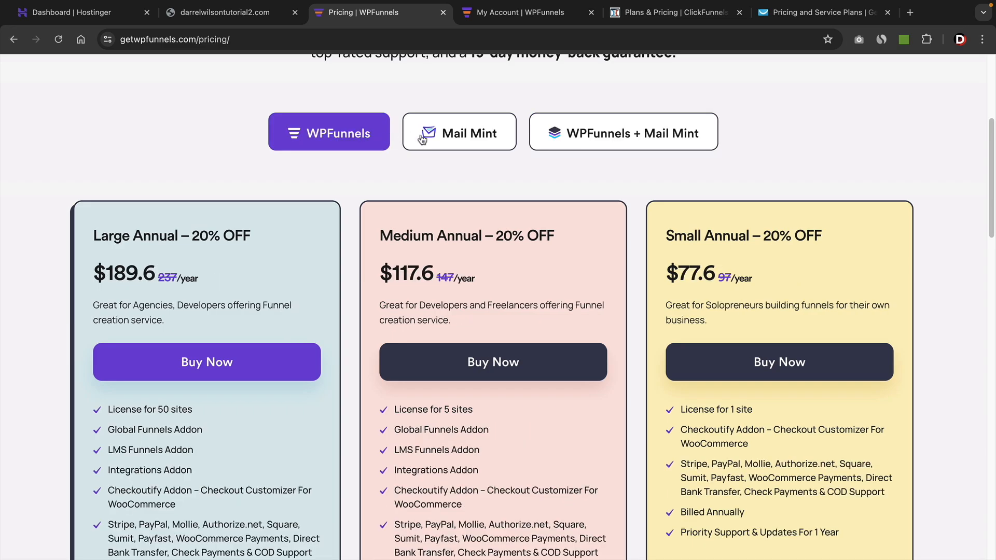
pyautogui.click(431, 138)
pyautogui.click(361, 138)
pyautogui.click(433, 129)
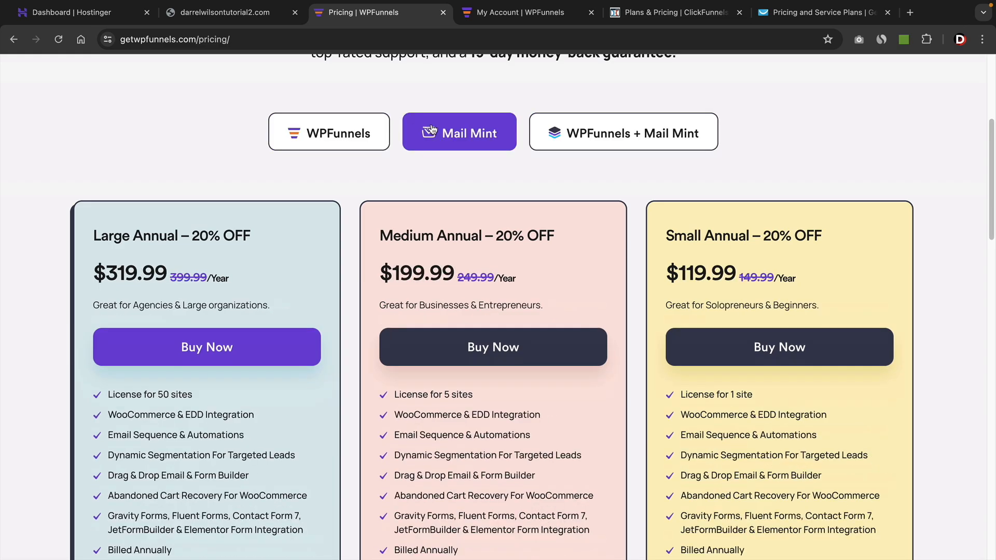
pyautogui.click(552, 134)
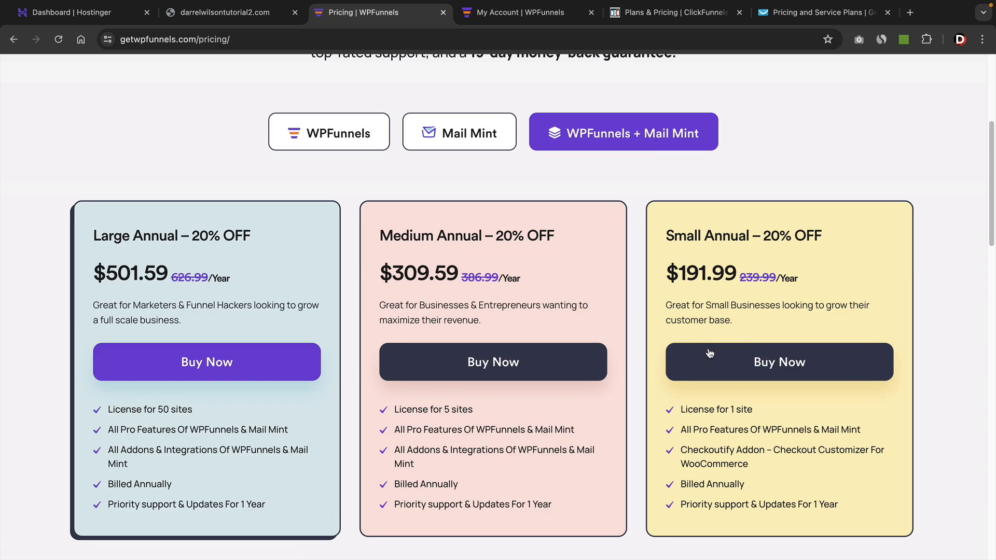
# Open the checkout for the Medium Annual bundle and examine its order summary, payment section and money-back guarantee.
pyautogui.click(573, 359)
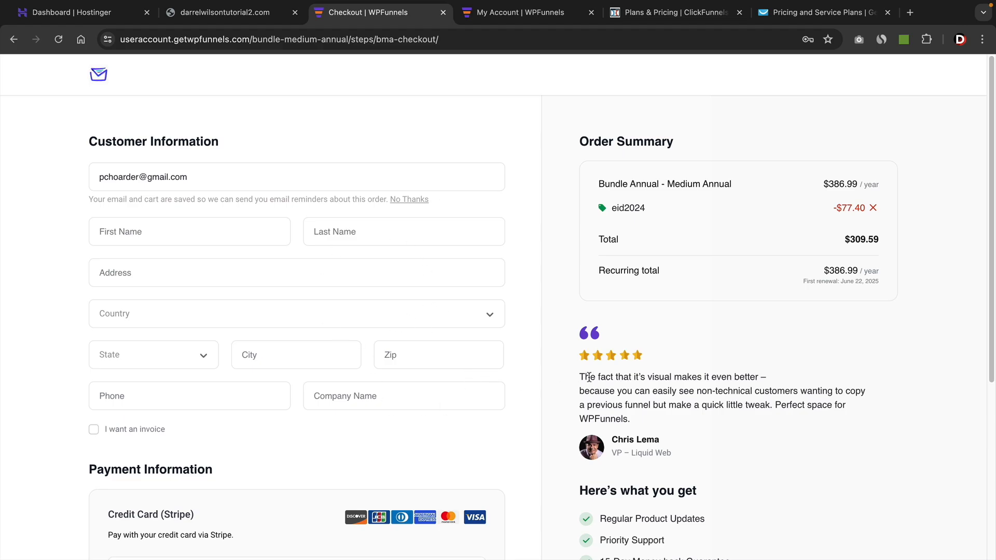
pyautogui.scroll(-3, 561, 363)
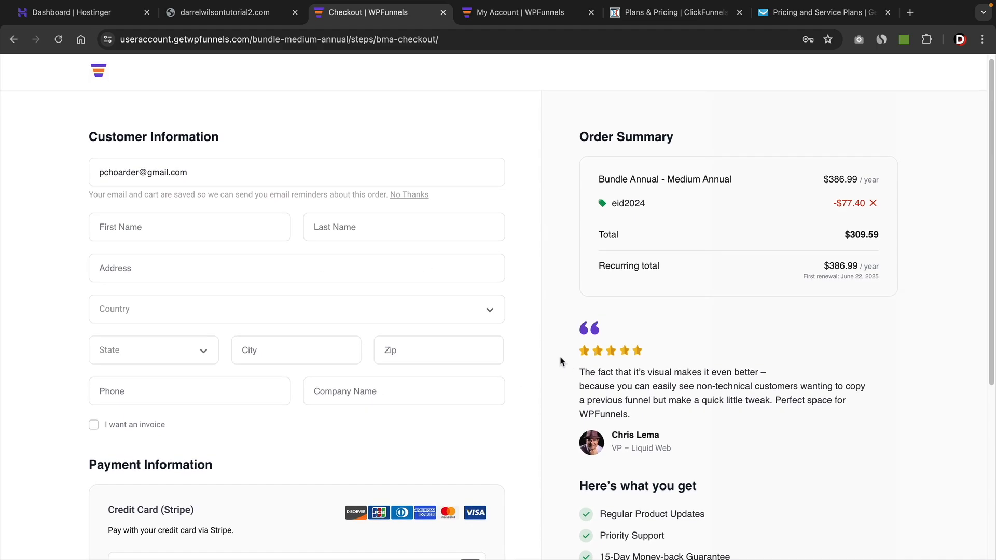
pyautogui.scroll(-5, 558, 363)
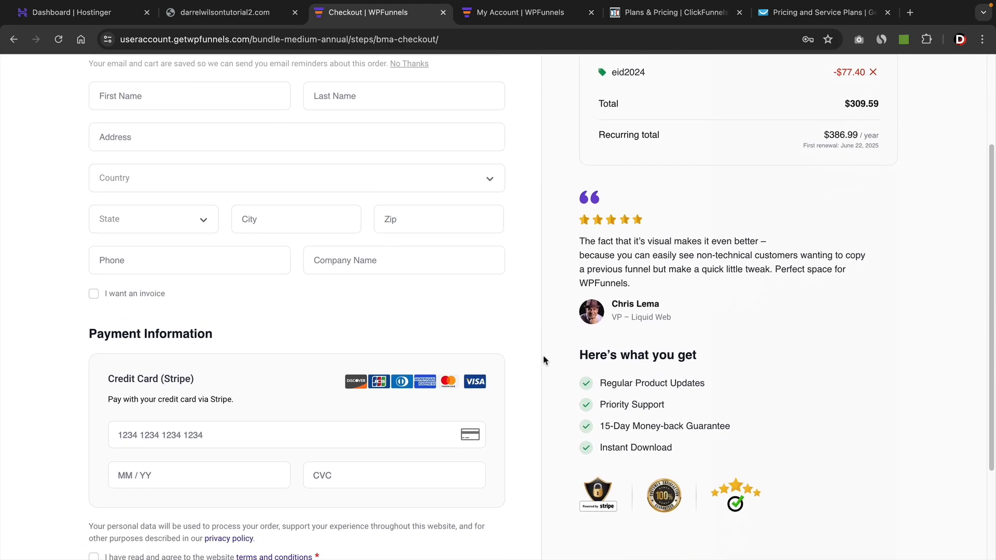
pyautogui.moveTo(732, 375); pyautogui.dragTo(602, 366)
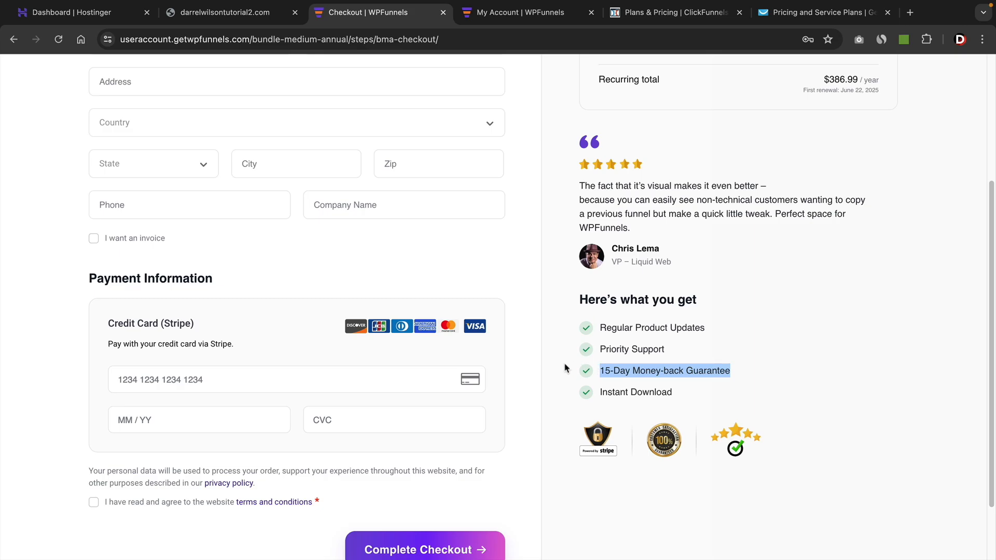
pyautogui.scroll(4, 550, 312)
pyautogui.scroll(-3, 529, 306)
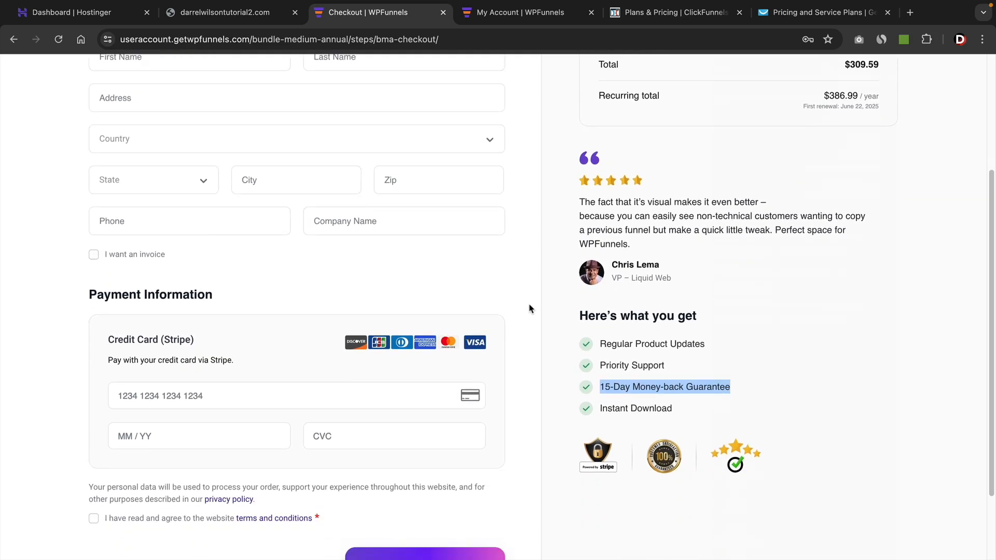
pyautogui.scroll(-4, 529, 309)
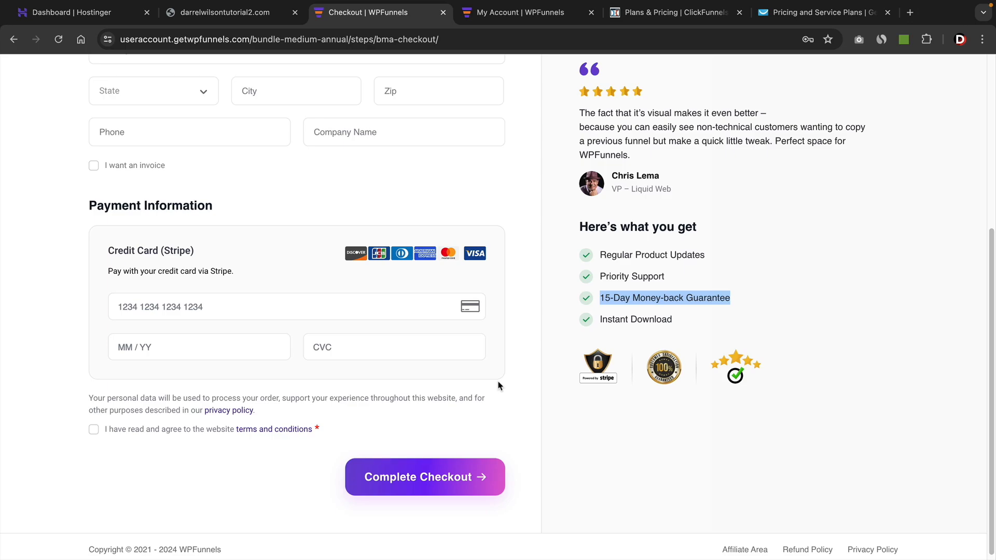
# Download the WPFunnels Pro and Mail Mint Pro plugins from the WPFunnels account's Downloads page.
pyautogui.hotkey('ctrl', 'Tab')
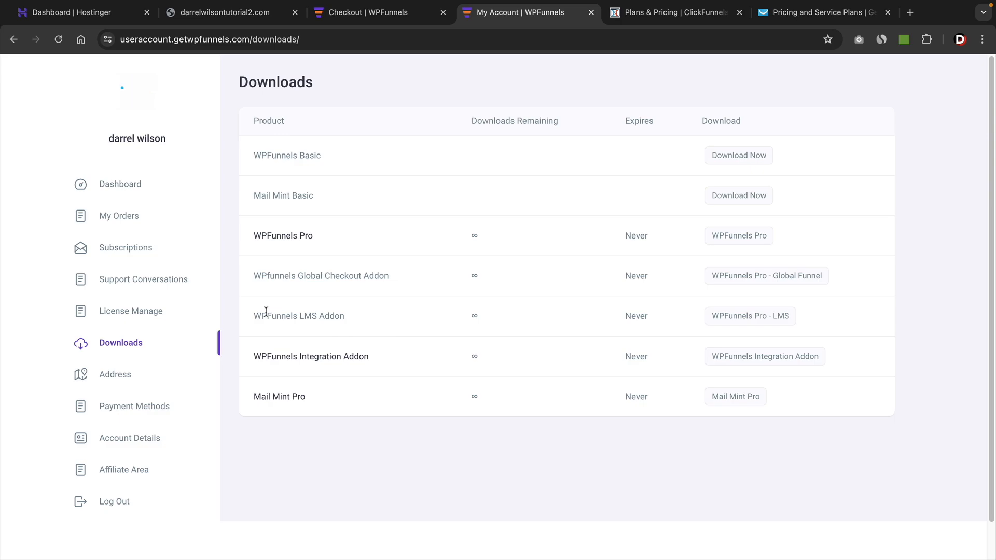
pyautogui.moveTo(280, 276); pyautogui.dragTo(392, 282)
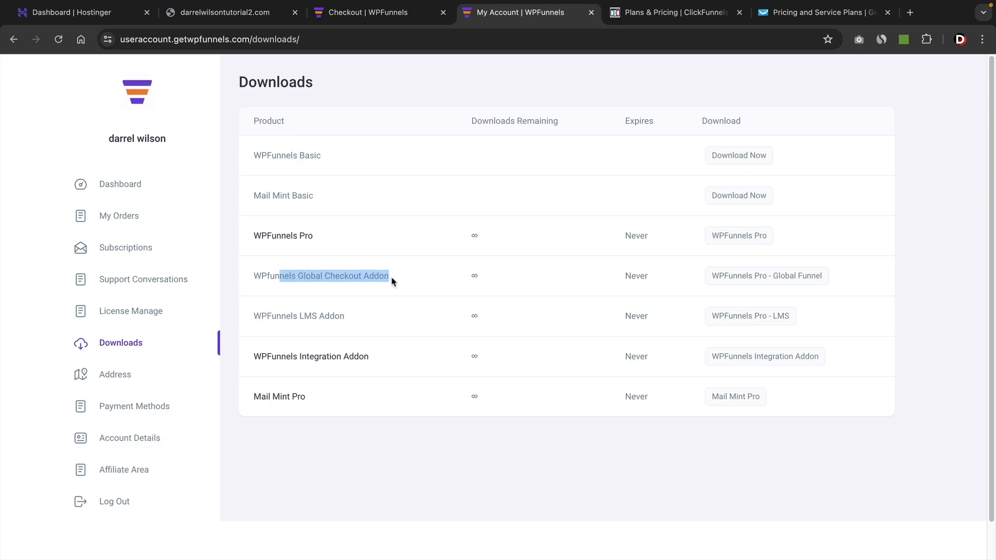
pyautogui.tripleClick(352, 278)
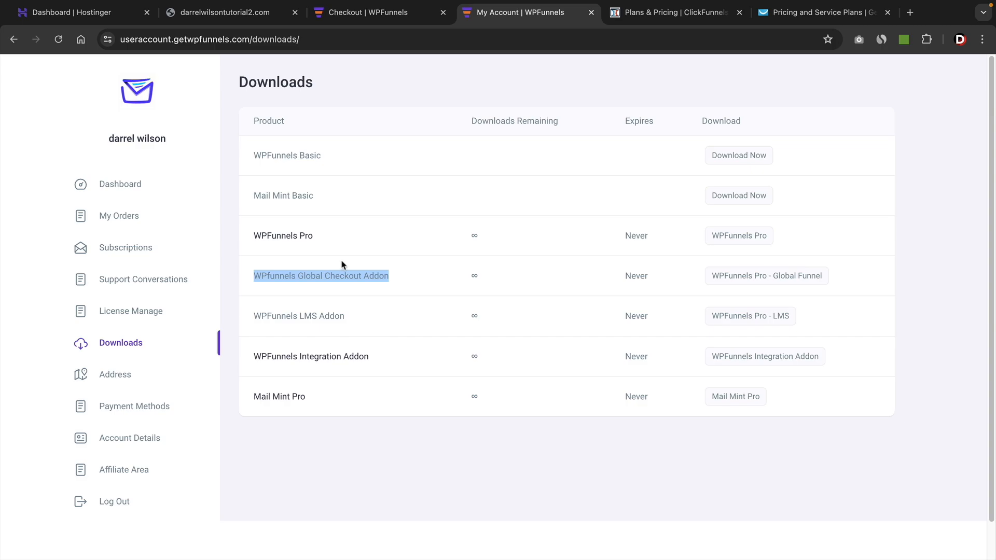
pyautogui.click(384, 269)
pyautogui.moveTo(330, 236); pyautogui.dragTo(249, 236)
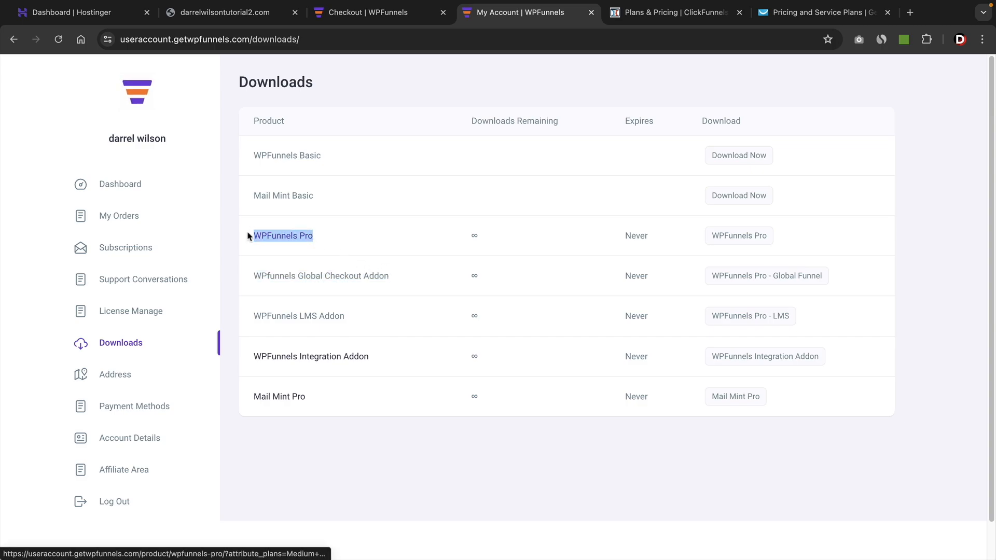
pyautogui.moveTo(320, 400); pyautogui.dragTo(252, 397)
pyautogui.click(447, 470)
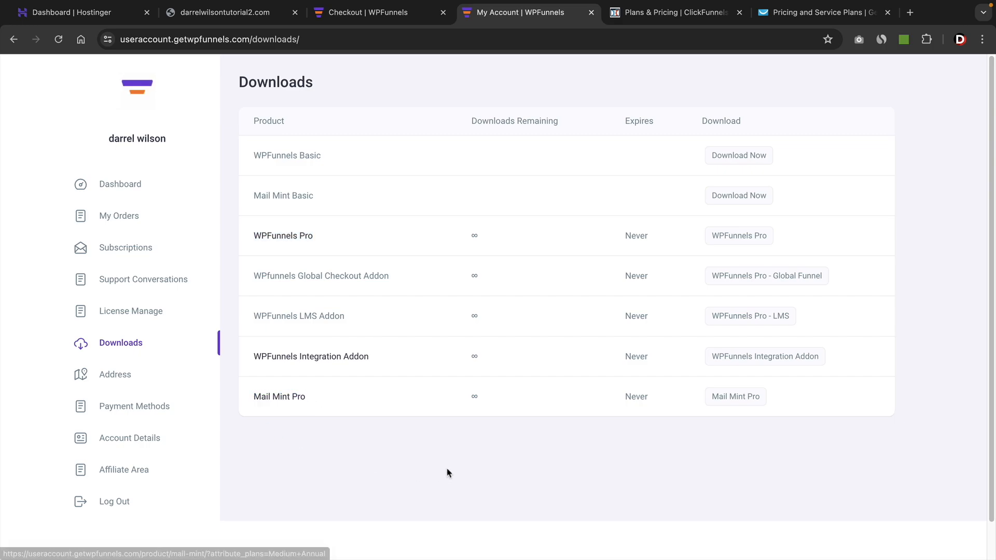
pyautogui.click(744, 238)
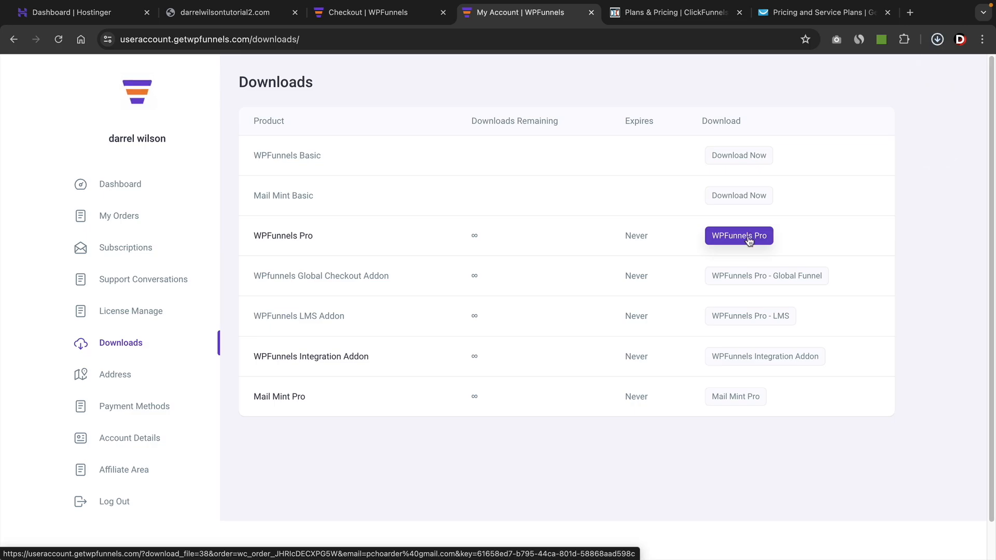
pyautogui.click(730, 400)
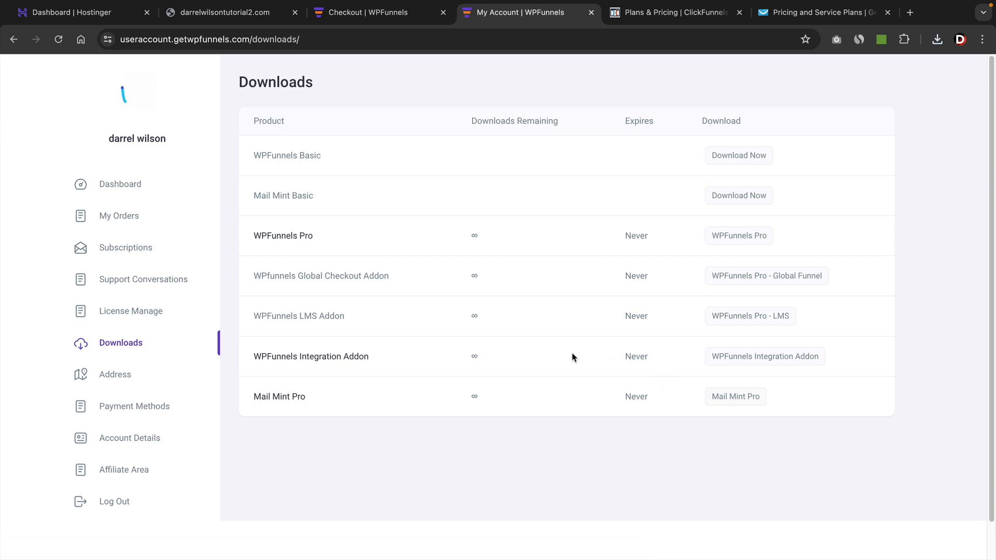
# Open the order's license management page and select the WPFunnels Pro license key.
pyautogui.click(126, 315)
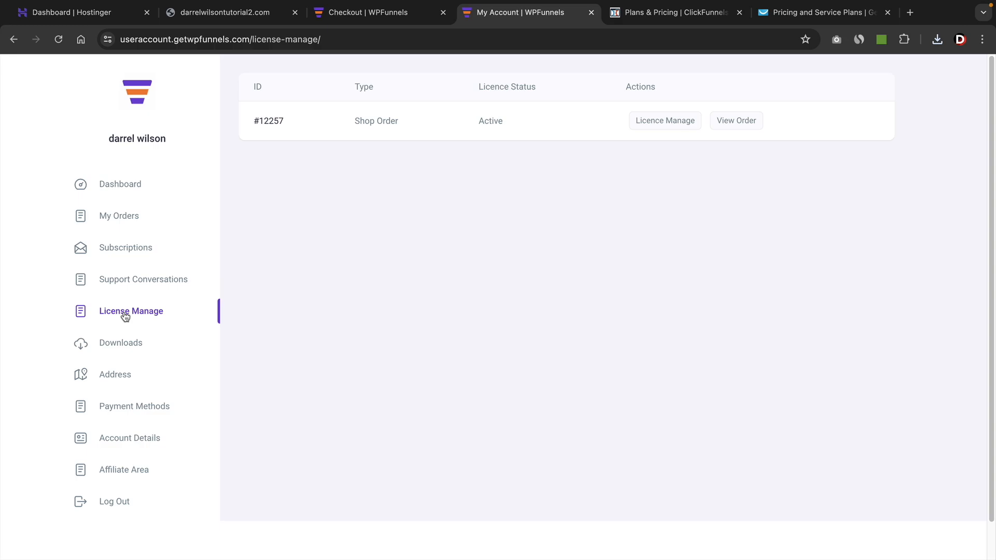
pyautogui.click(653, 128)
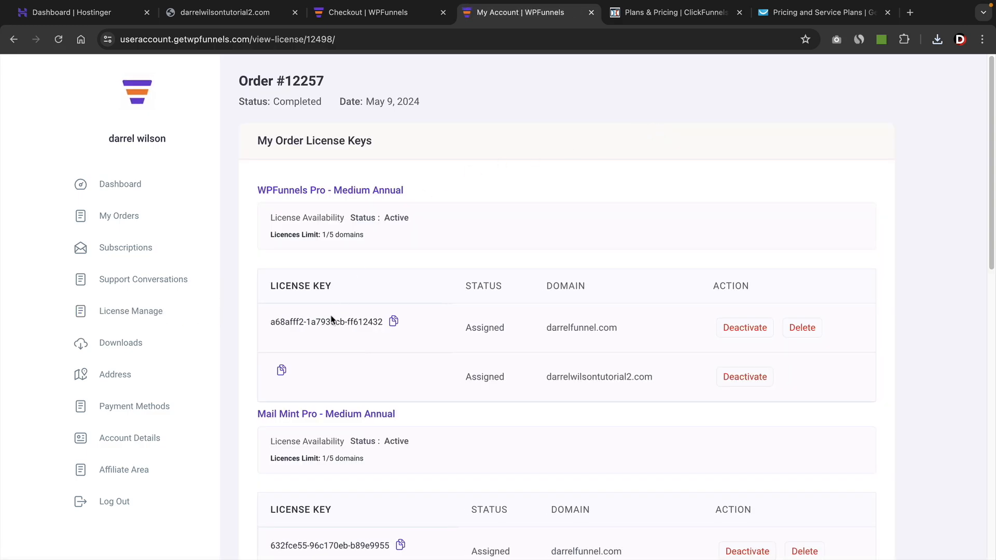
pyautogui.tripleClick(324, 323)
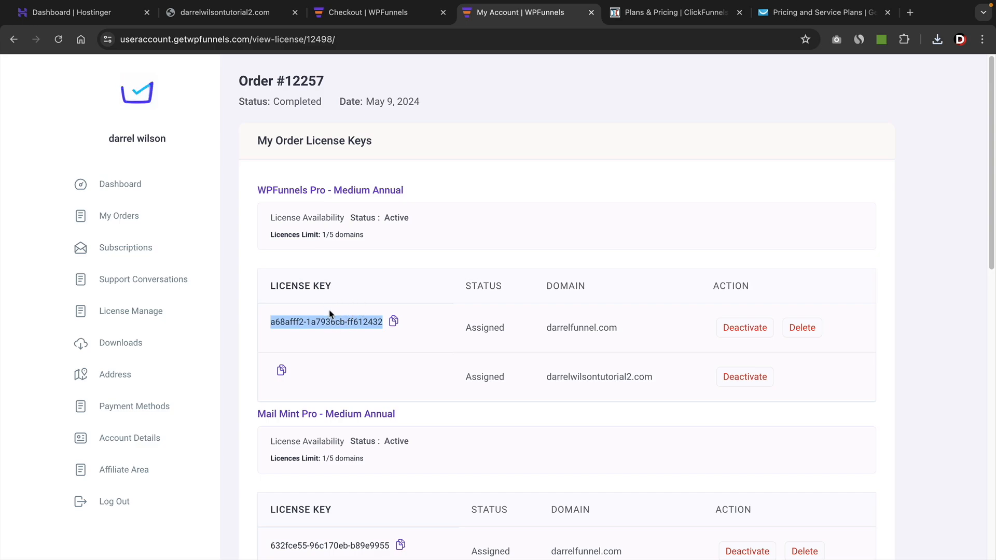
# Upload and install the wpfunnels-pro-v2.2.11-dnleft.zip plugin from the Wpfunnels folder on the darrelwilsontutorial2.com WordPress site.
pyautogui.click(224, 12)
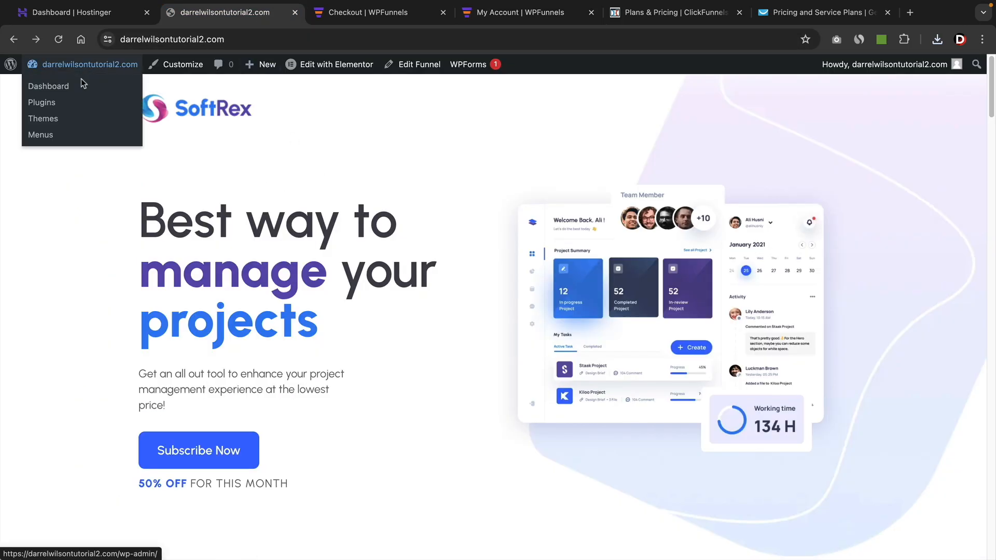
pyautogui.click(76, 93)
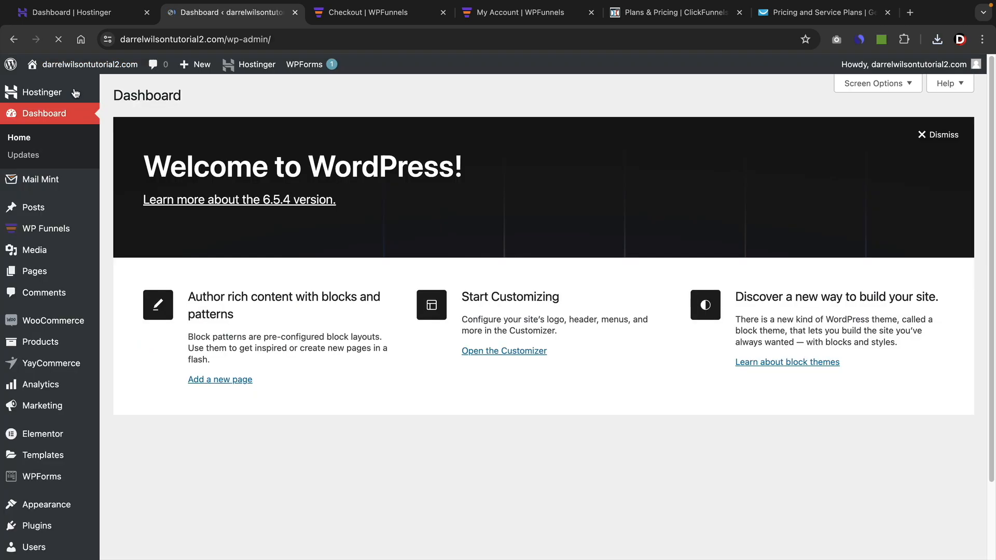
pyautogui.moveTo(37, 525)
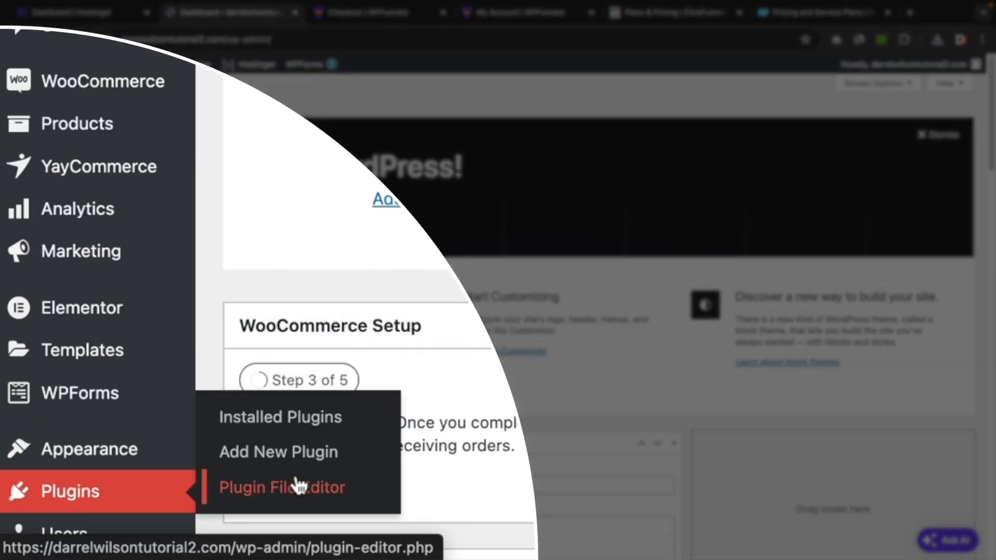
pyautogui.click(300, 459)
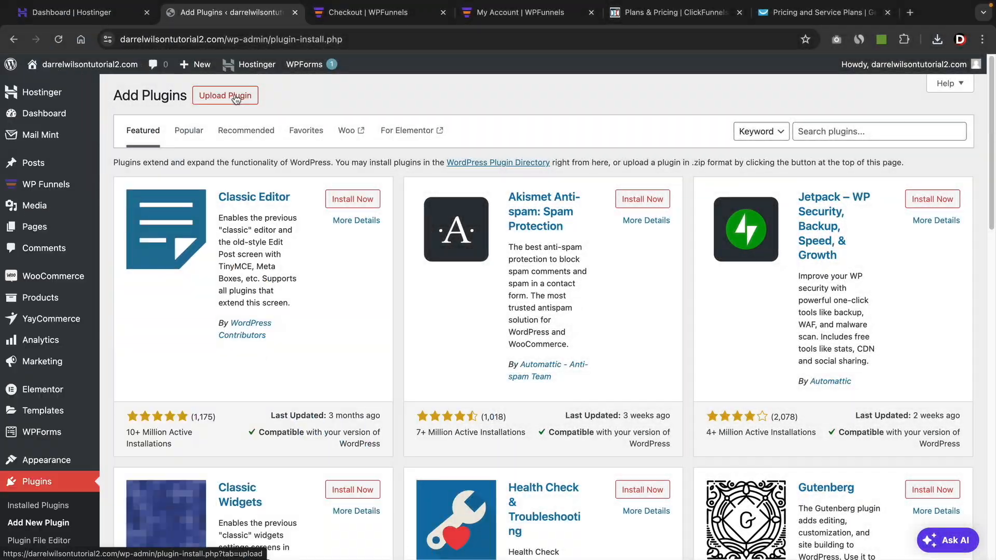
pyautogui.click(236, 98)
pyautogui.click(445, 210)
pyautogui.click(347, 162)
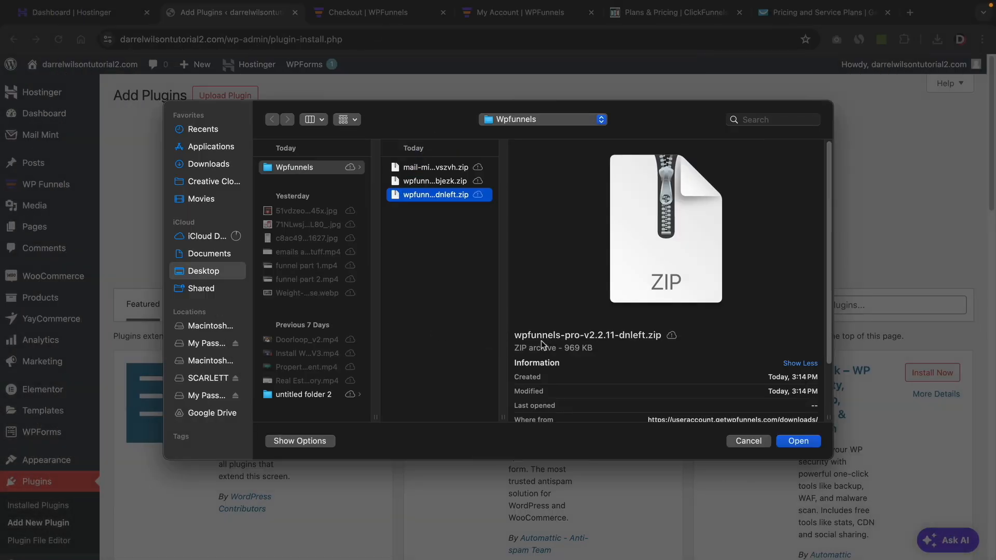
pyautogui.click(792, 441)
pyautogui.click(643, 211)
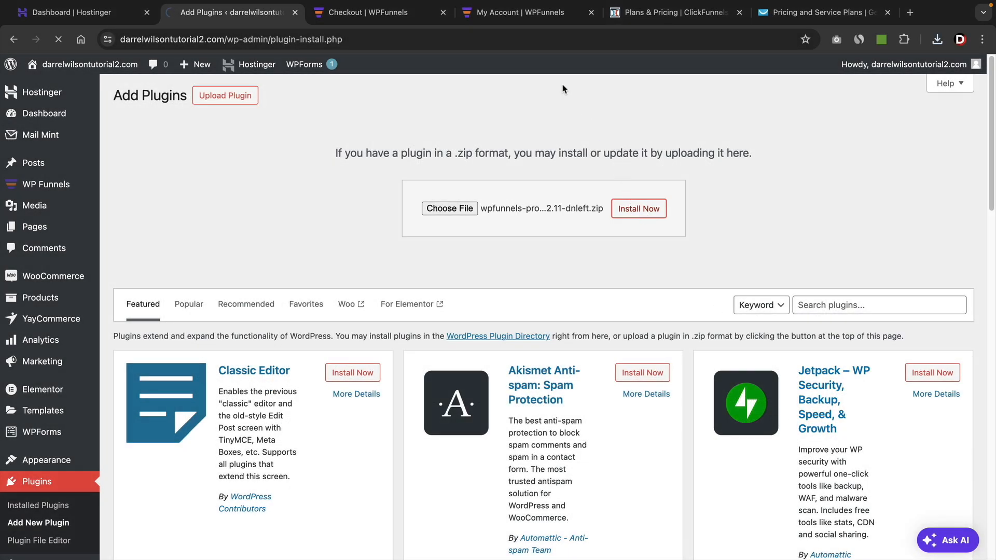
# Locate the WPFunnels Pro - Medium Annual license key in the WPFunnels account's order license list.
pyautogui.click(537, 14)
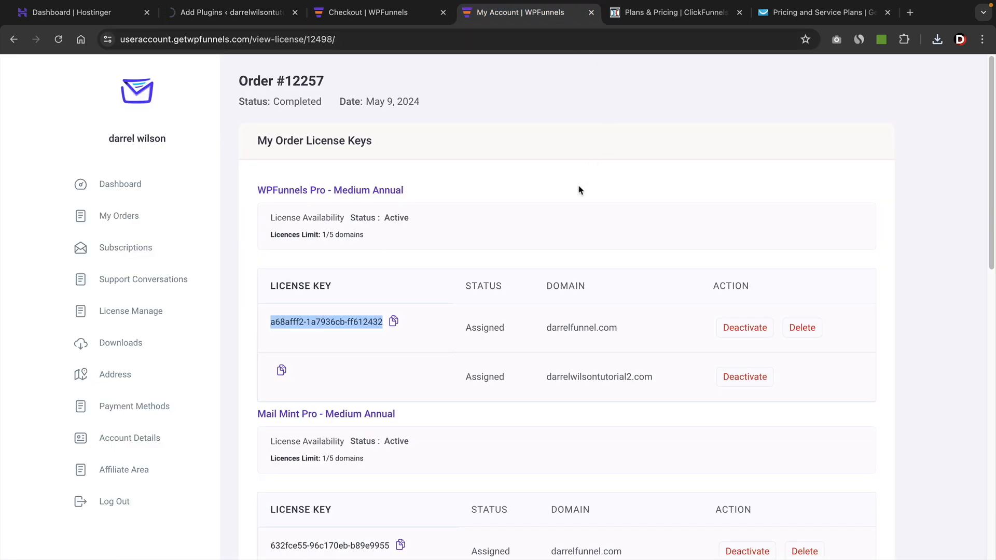
pyautogui.moveTo(258, 191); pyautogui.dragTo(331, 194)
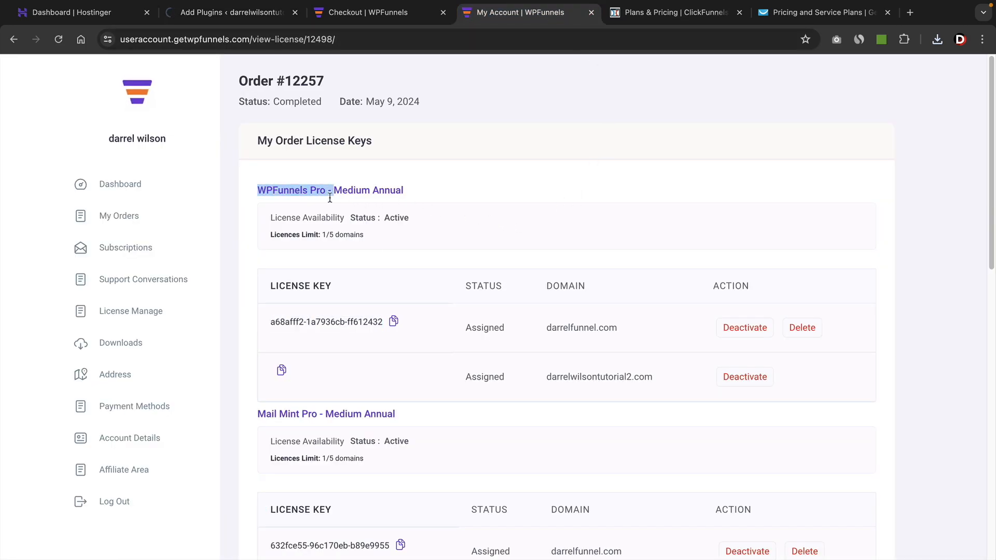
pyautogui.click(373, 318)
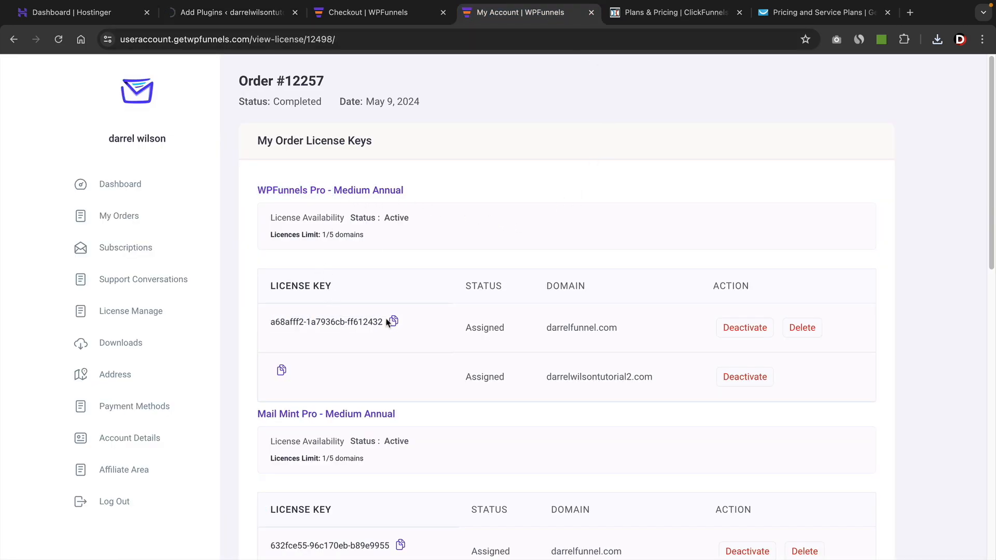
# Activate the uploaded WPFunnels Pro plugin on the WordPress site, and paste and activate its license key.
pyautogui.click(270, 13)
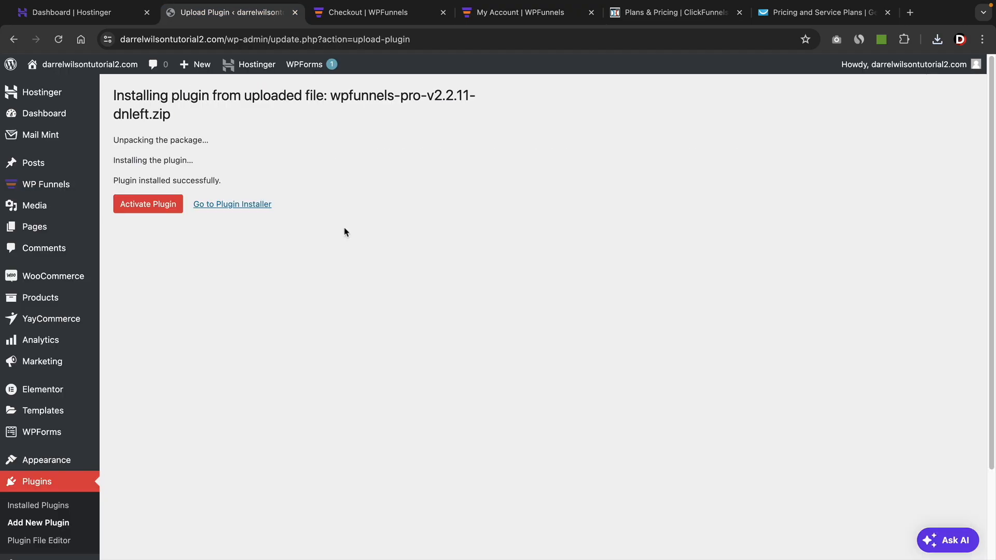
pyautogui.click(167, 206)
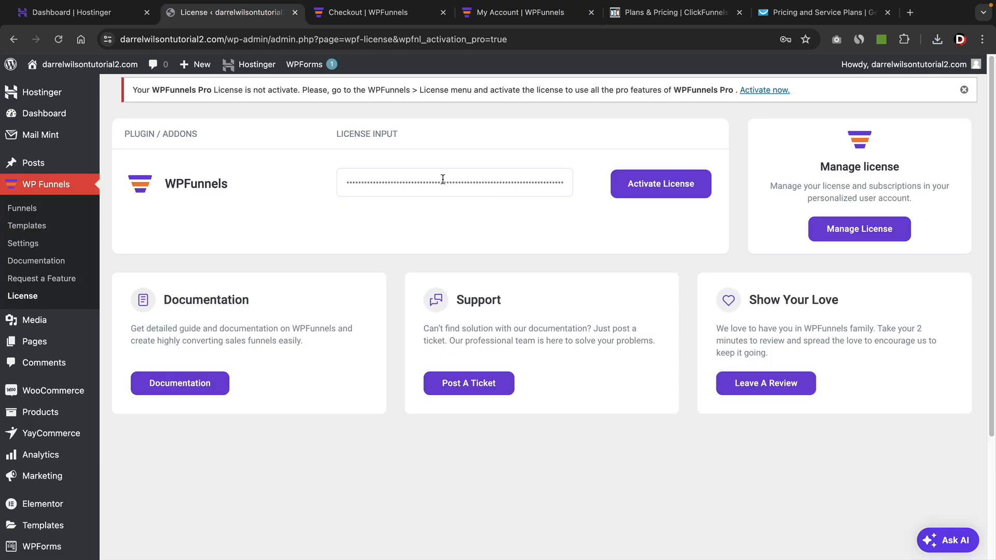
pyautogui.tripleClick(443, 179)
pyautogui.rightClick(441, 182)
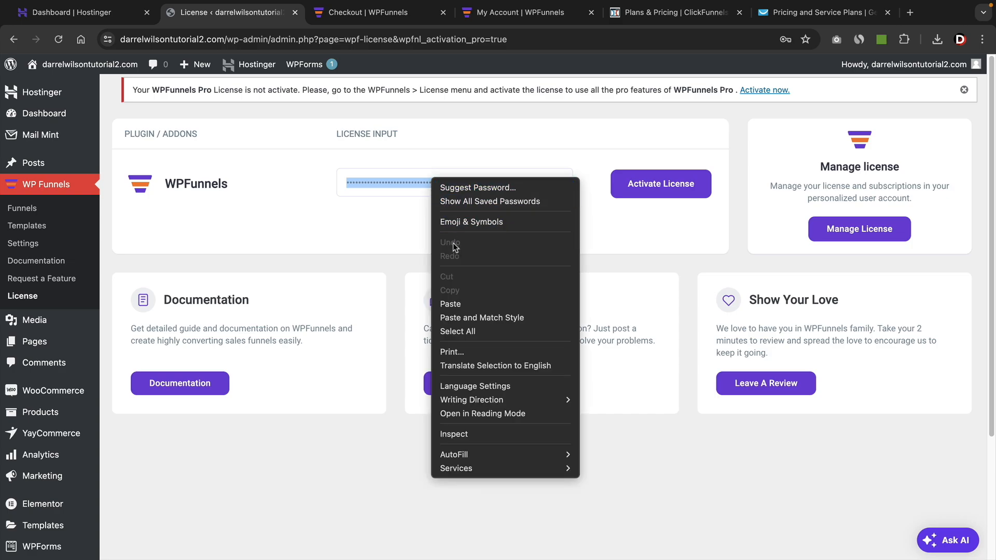
pyautogui.click(463, 364)
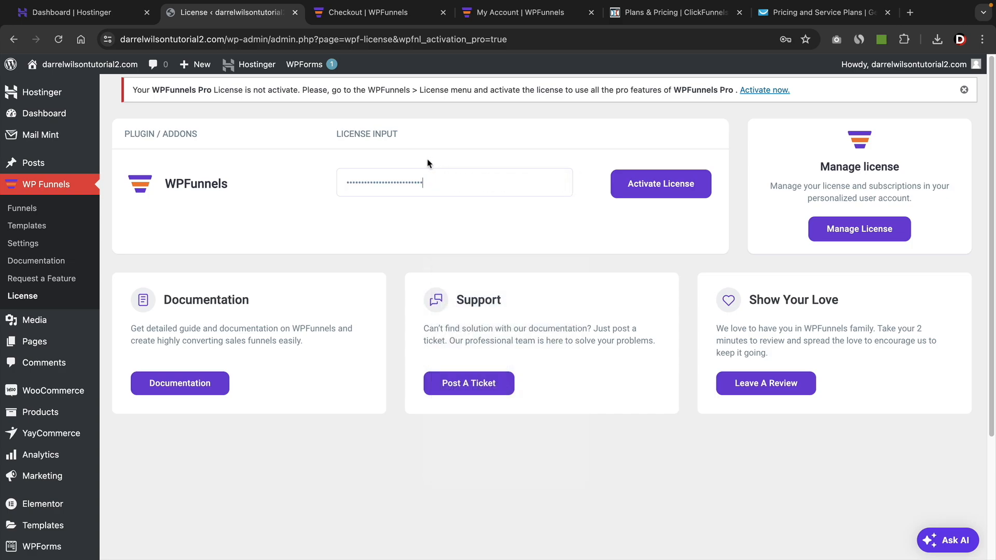
pyautogui.click(658, 188)
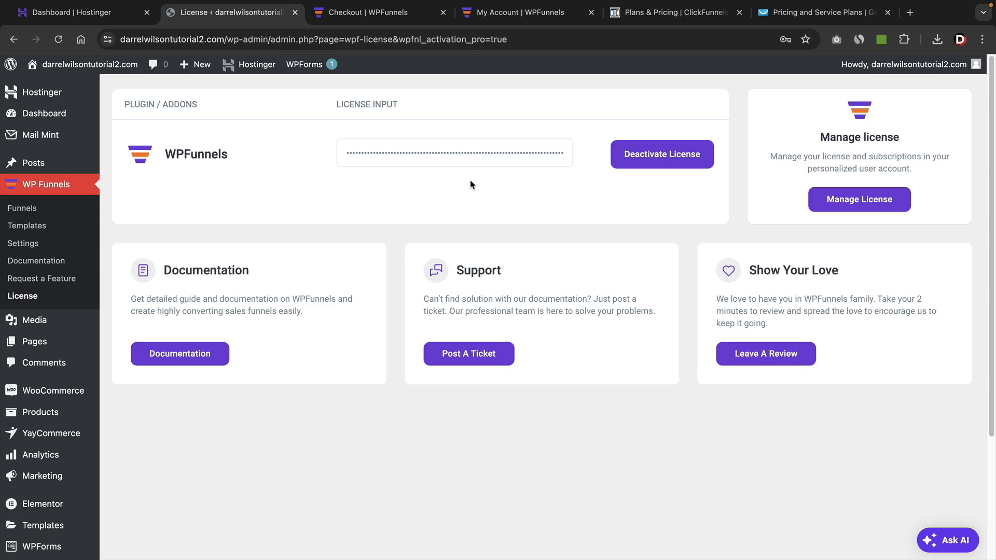
# Upload, install and activate the mail-mint-pro-v1.13.0-tvszvh.zip plugin from the Wpfunnels folder.
pyautogui.scroll(-3, 57, 363)
pyautogui.moveTo(50, 478)
pyautogui.click(119, 486)
pyautogui.scroll(3, 413, 378)
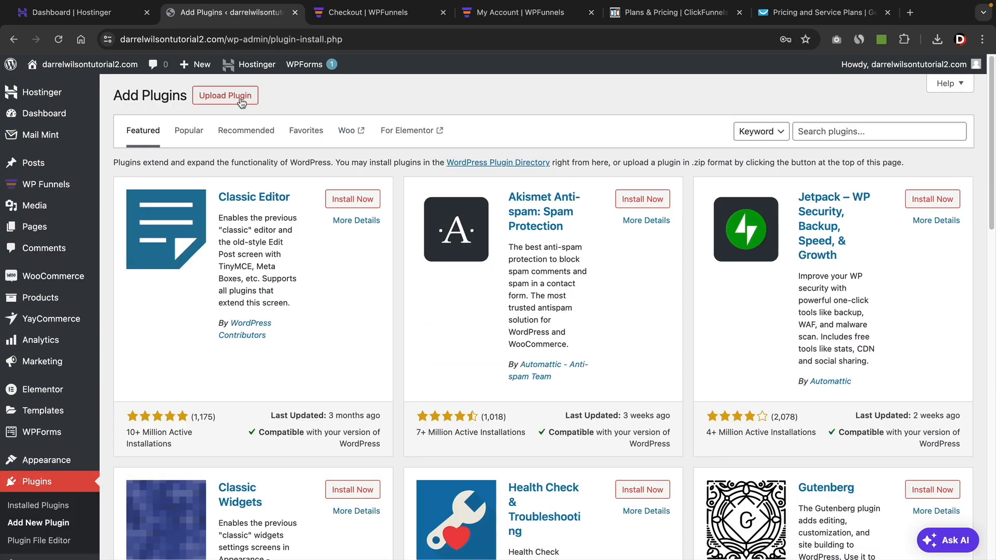
pyautogui.click(241, 102)
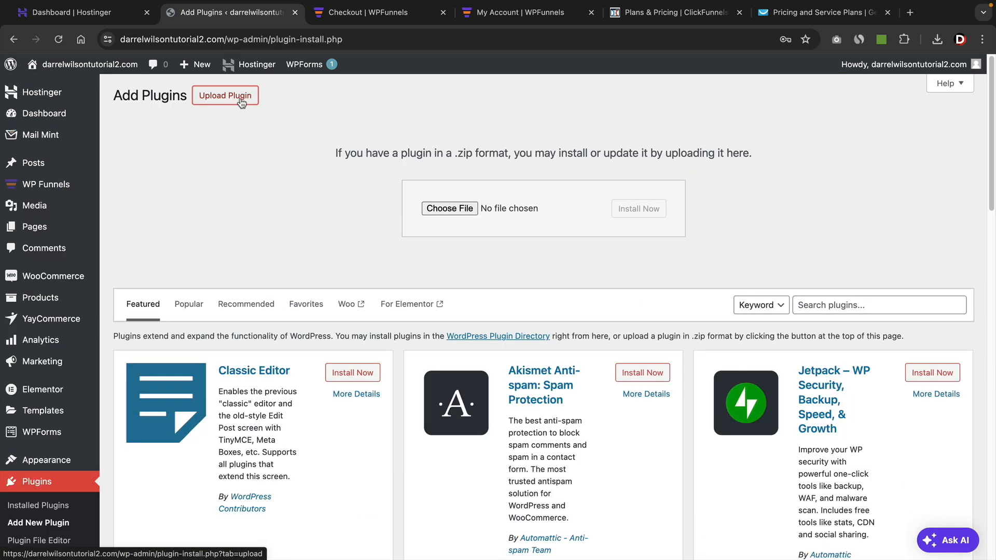
pyautogui.click(449, 209)
pyautogui.click(447, 168)
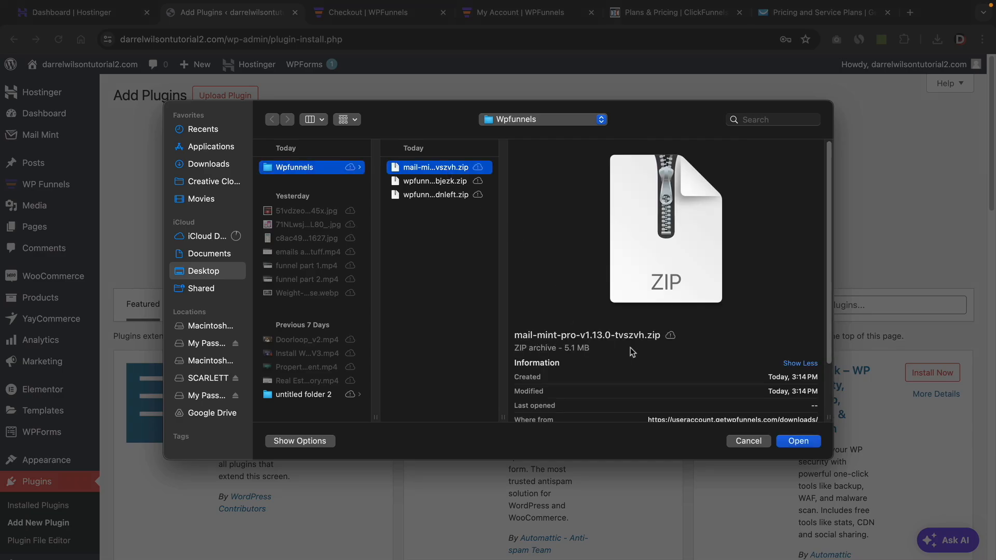
pyautogui.click(794, 440)
pyautogui.click(634, 215)
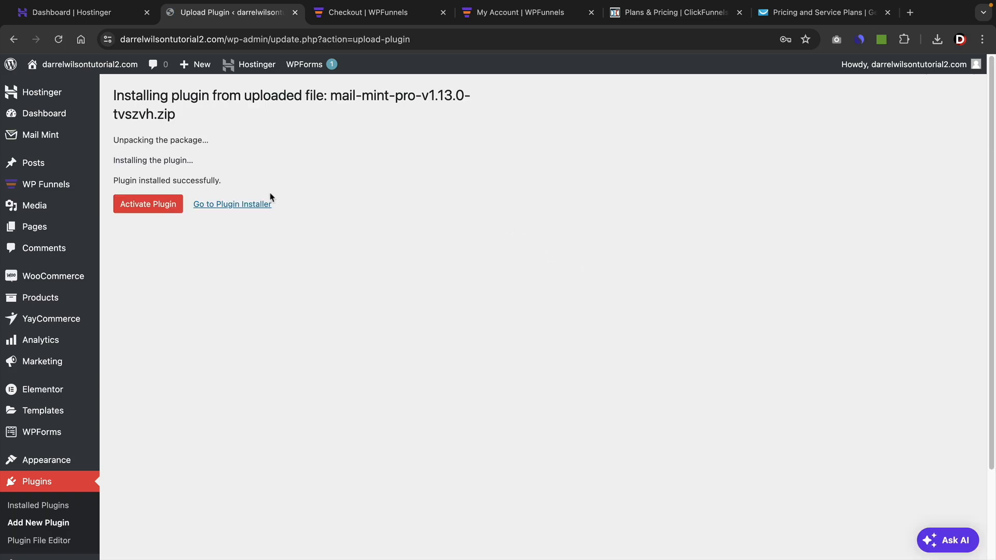
pyautogui.click(160, 207)
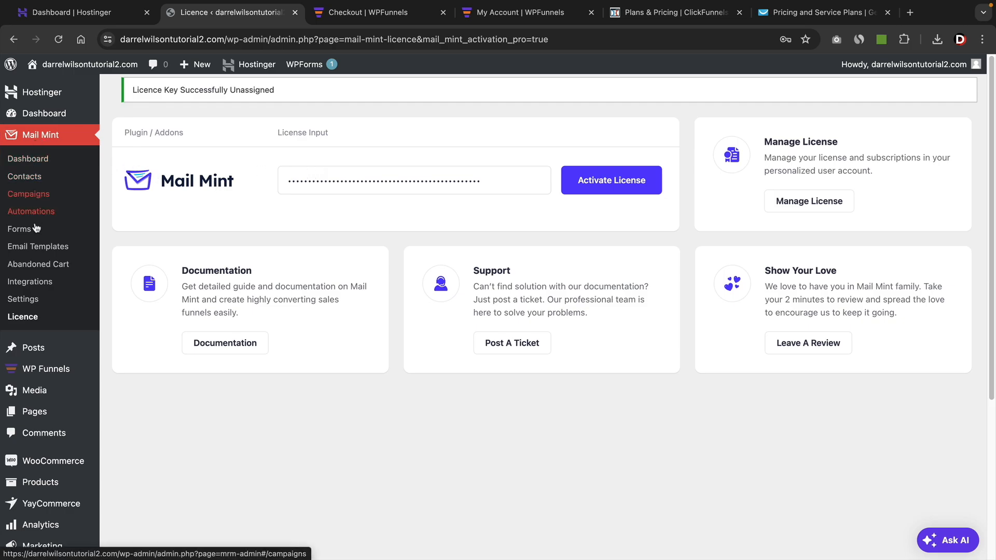
# Paste the Mail Mint Pro license key into the Mail Mint license field and activate the license.
pyautogui.rightClick(341, 181)
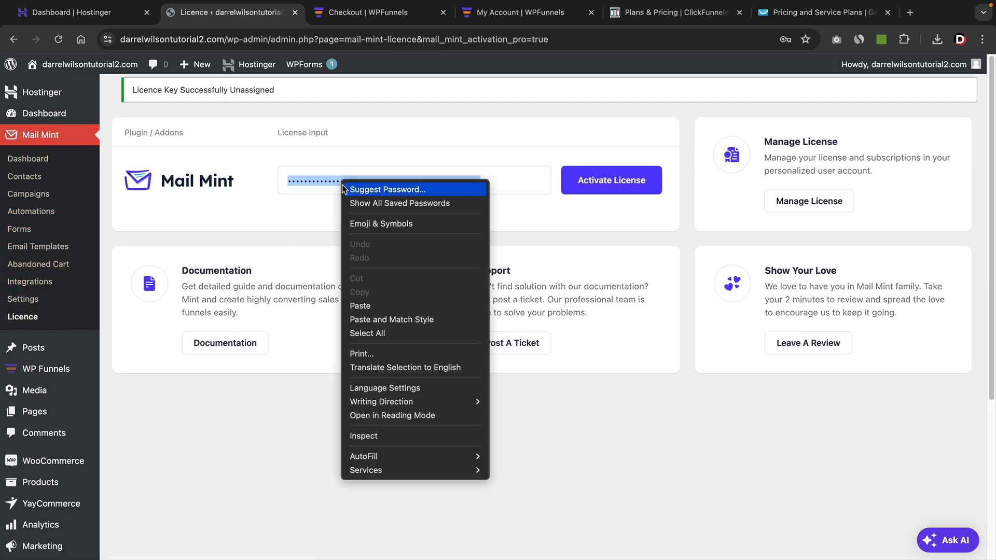
pyautogui.click(381, 306)
pyautogui.click(599, 186)
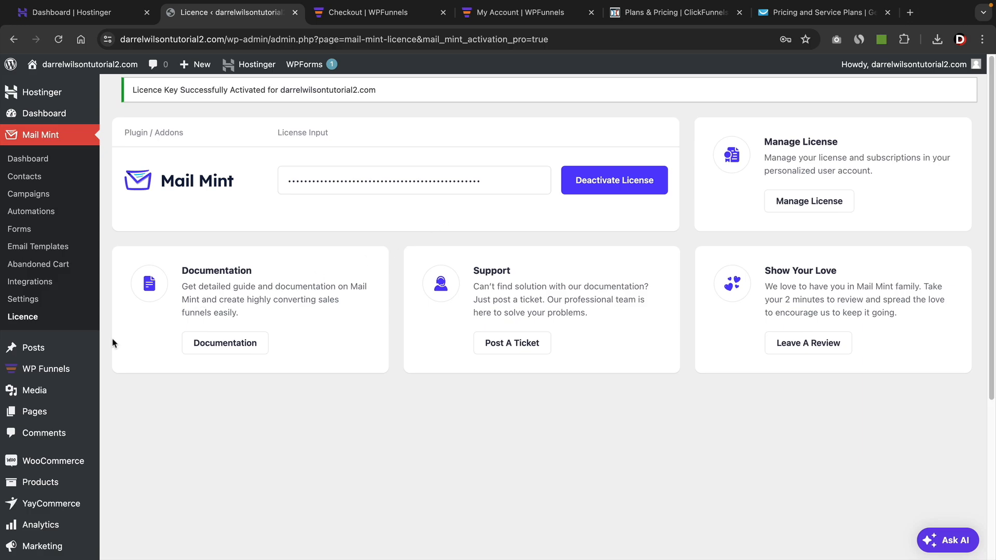
# Open the WP Funnels list and check the Mail Mint and Integration indicators of the existing funnels.
pyautogui.click(42, 374)
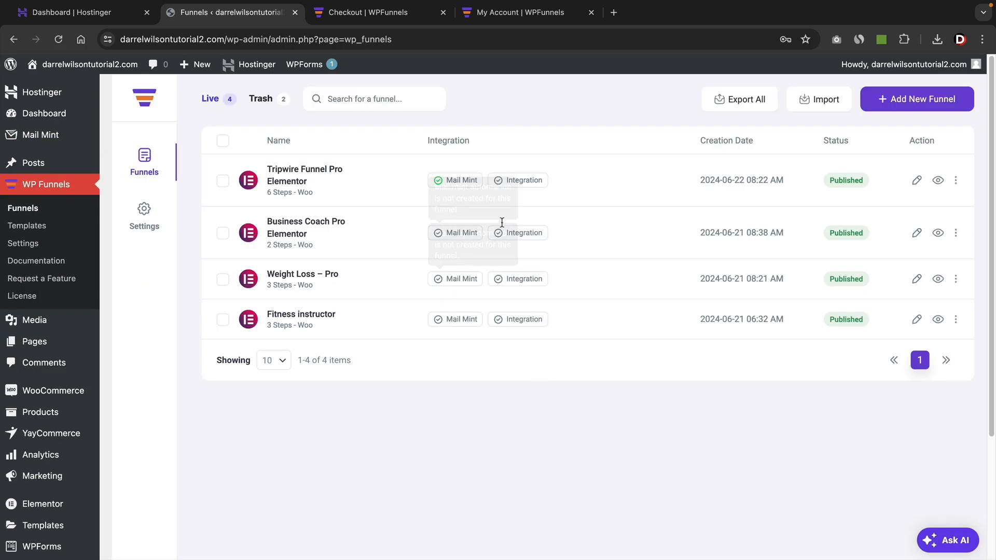
pyautogui.moveTo(438, 232)
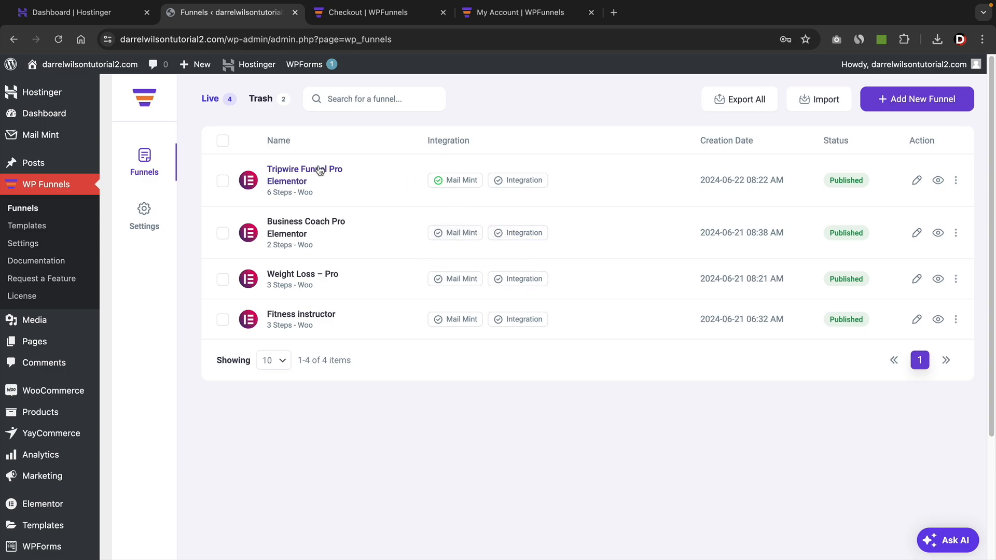
pyautogui.moveTo(444, 181)
pyautogui.moveTo(500, 185)
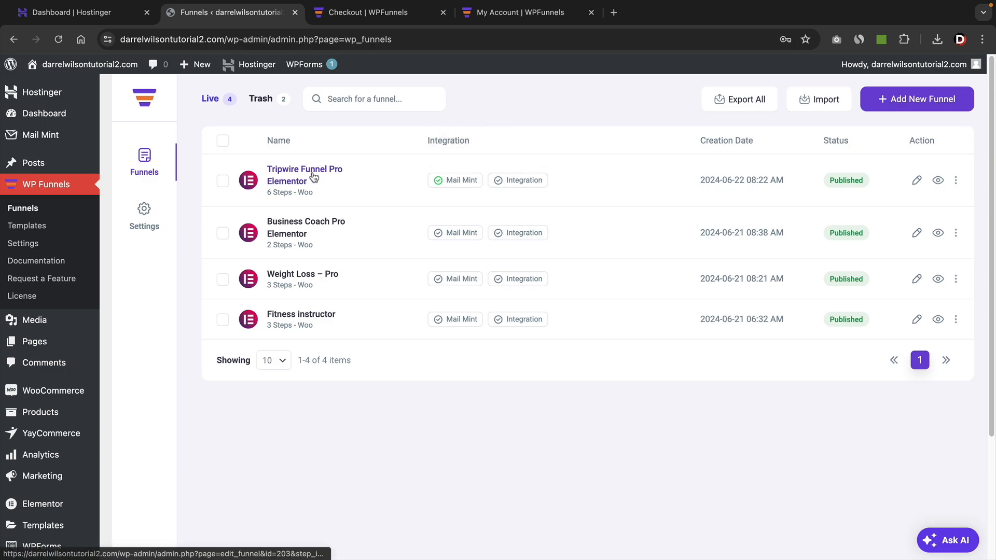
# Review the WP Funnels general and permalink settings and the order and payment management options for upsell/downsell offers.
pyautogui.click(143, 217)
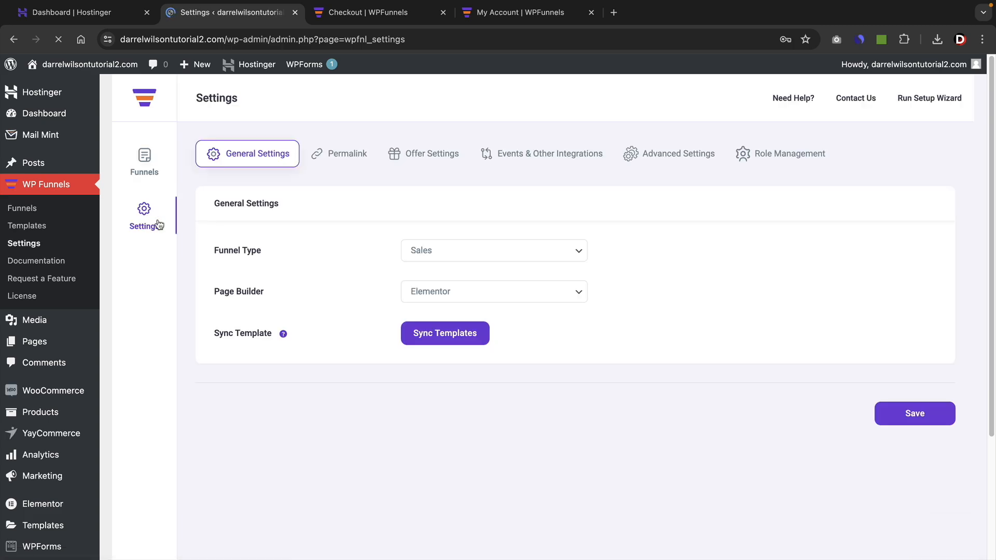
pyautogui.click(358, 156)
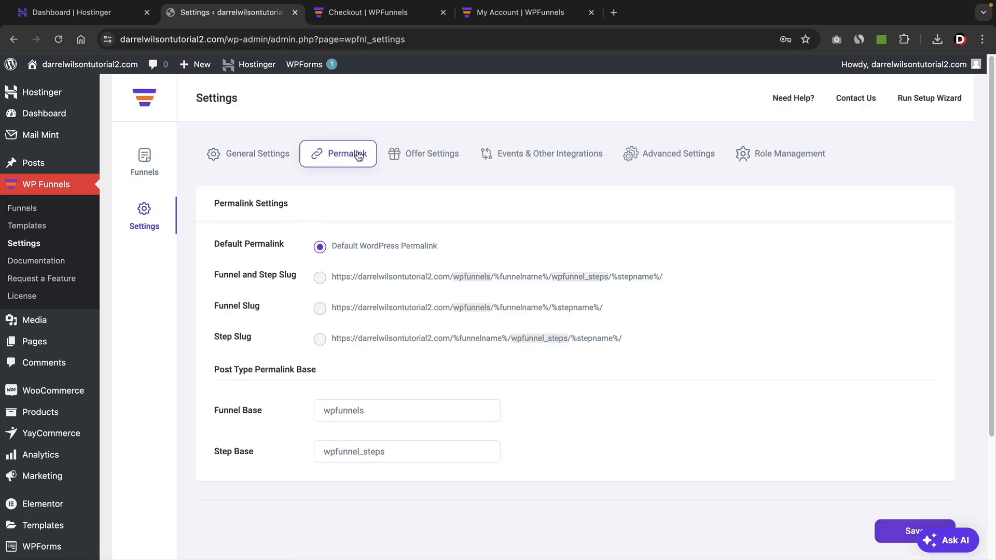
pyautogui.click(415, 155)
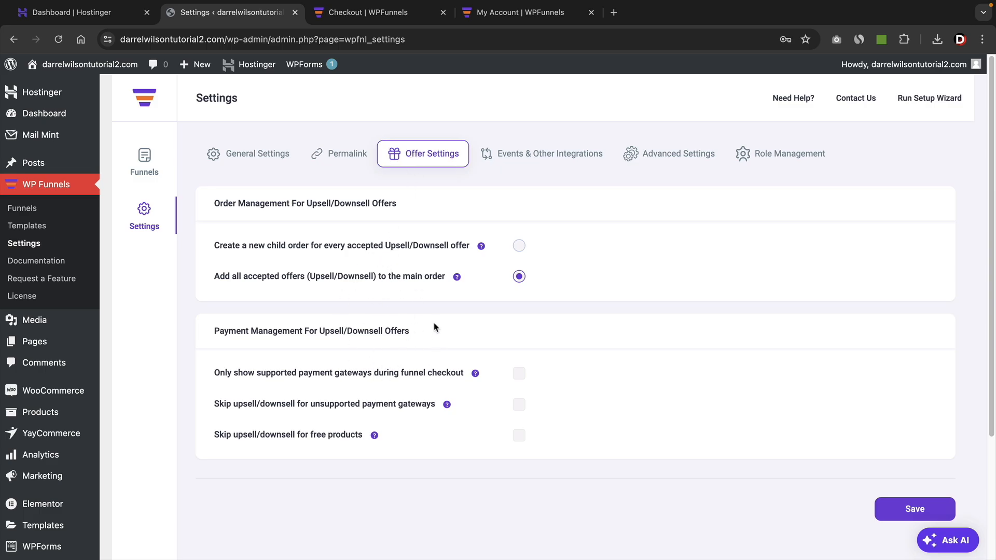
pyautogui.moveTo(245, 332); pyautogui.dragTo(394, 332)
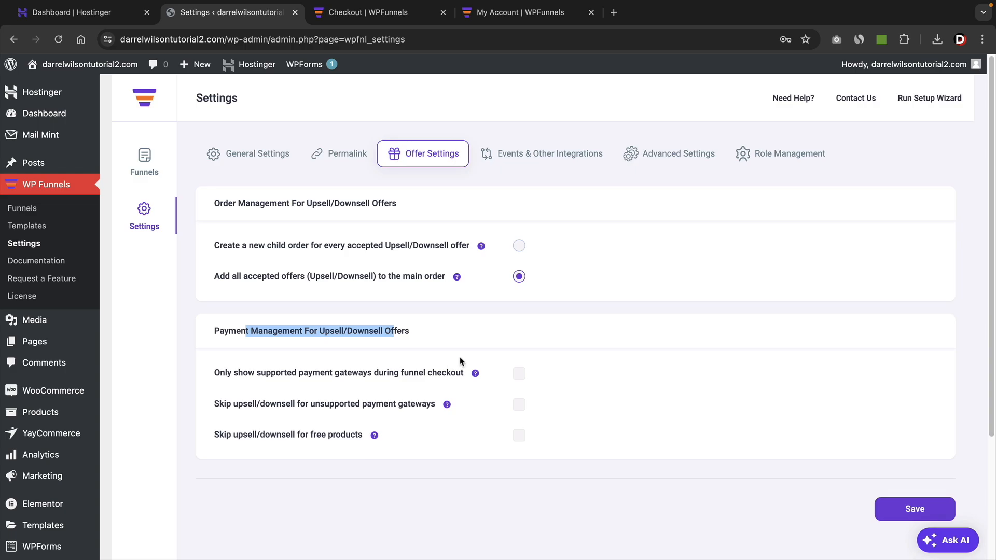
# Review the event and integration settings for Facebook Pixel, Google Tag Manager, Google Maps API and reCAPTCHA.
pyautogui.click(541, 158)
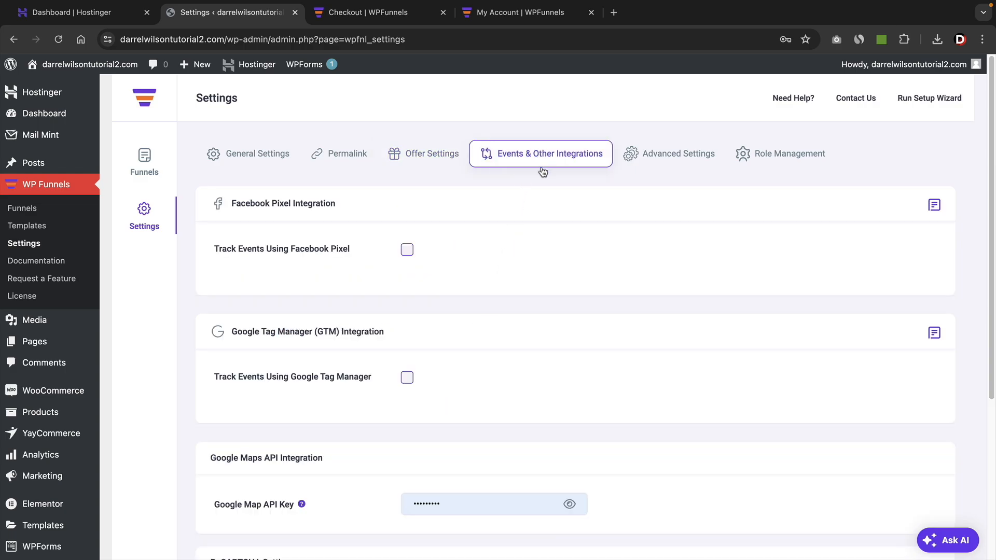
pyautogui.scroll(-2, 513, 317)
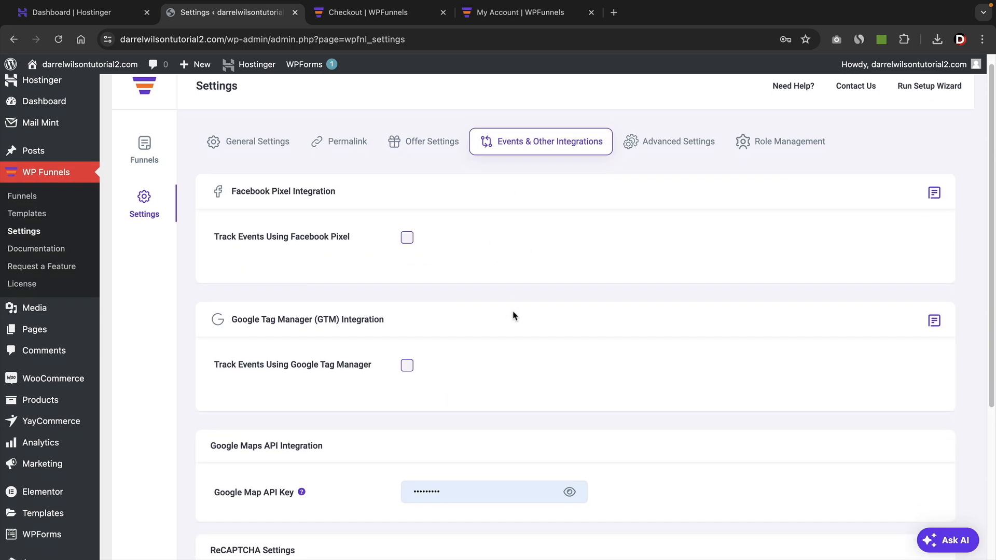
pyautogui.scroll(-3, 512, 306)
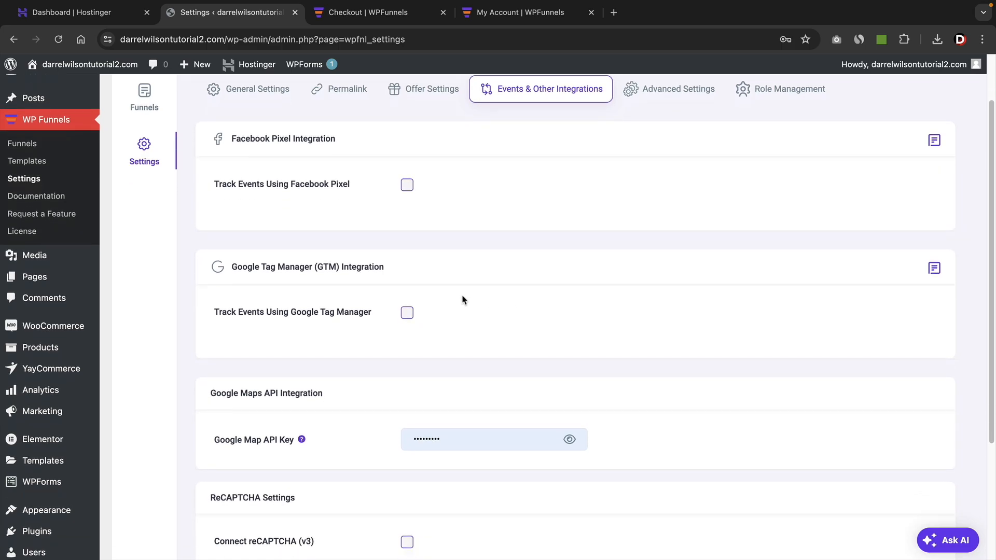
pyautogui.scroll(-3, 363, 358)
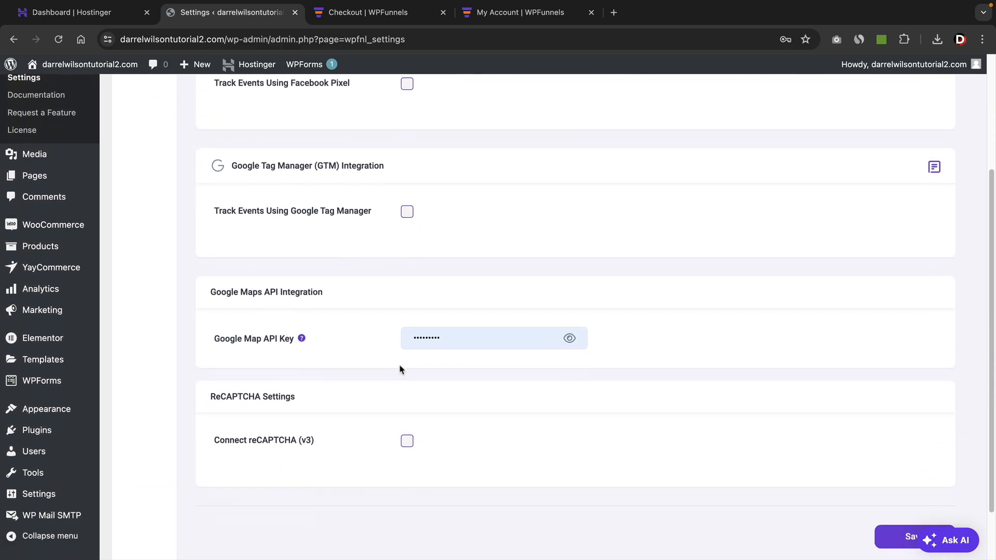
pyautogui.scroll(6, 493, 311)
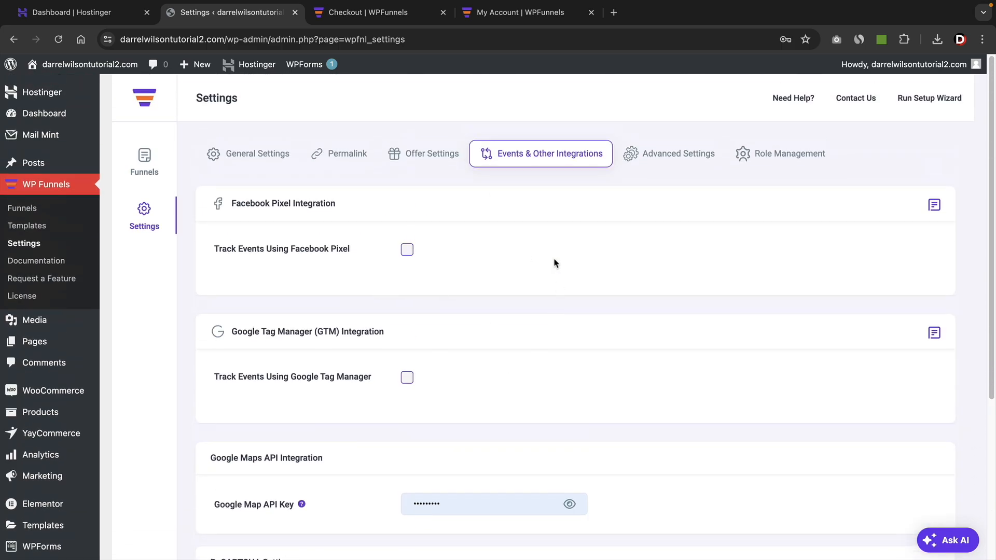
# Review the WP Funnels advanced and role management settings, and return to the funnel list.
pyautogui.click(707, 156)
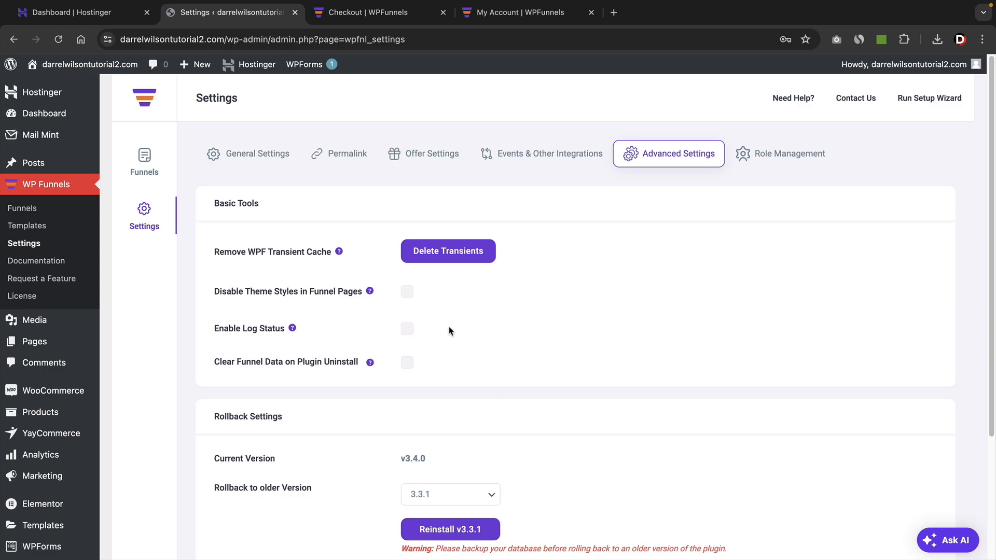
pyautogui.click(797, 157)
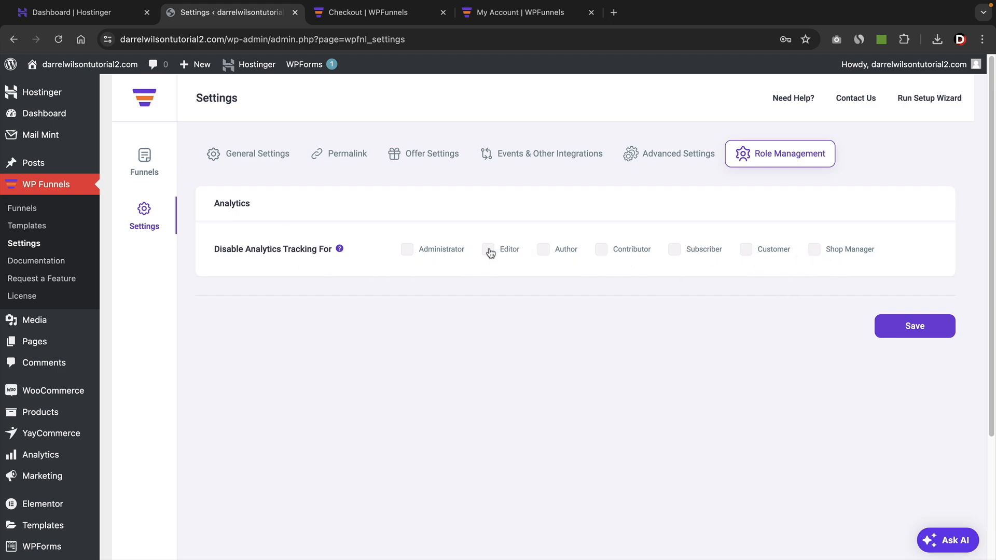
pyautogui.click(143, 165)
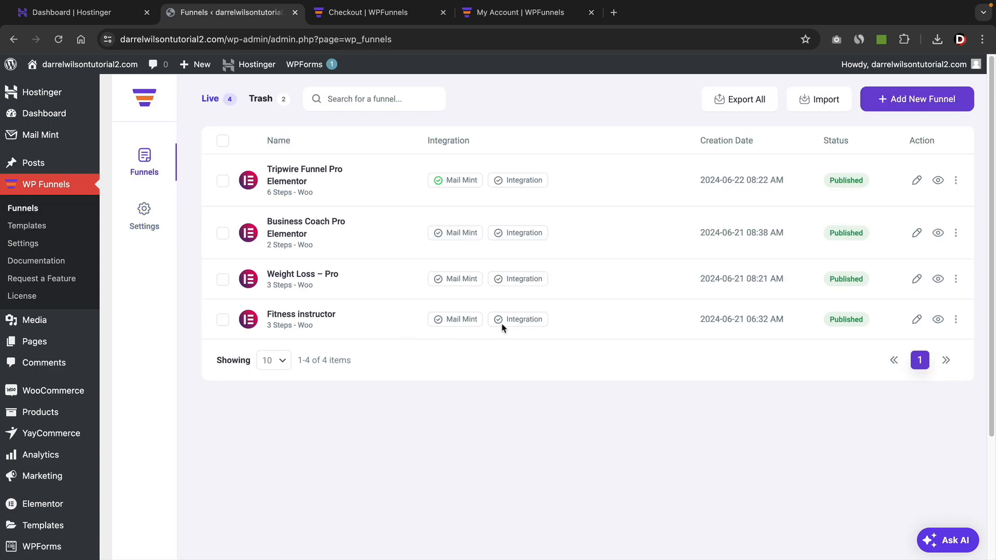
# Create a new funnel by importing the Tripwire Funnel Pro Elementor template.
pyautogui.click(918, 109)
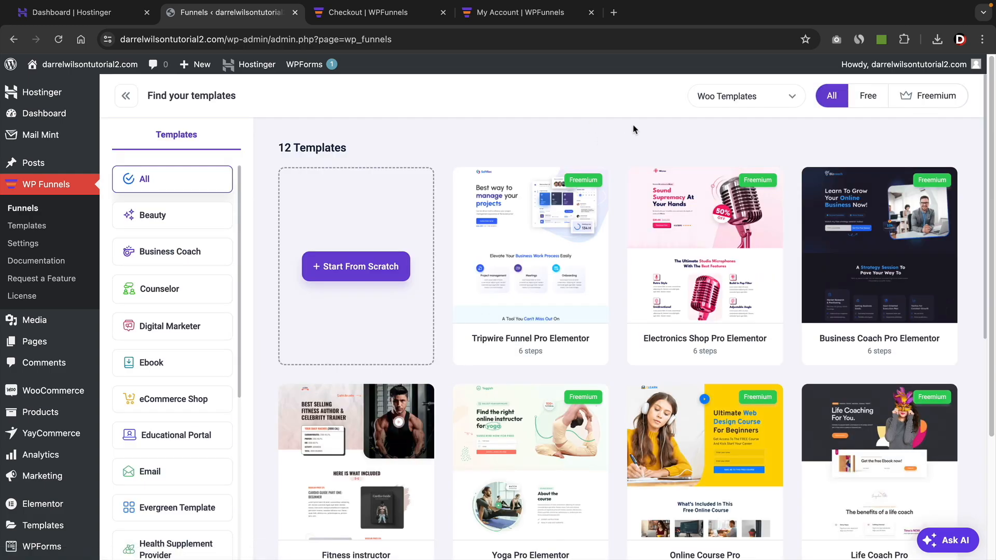
pyautogui.moveTo(543, 351); pyautogui.dragTo(517, 353)
pyautogui.click(617, 355)
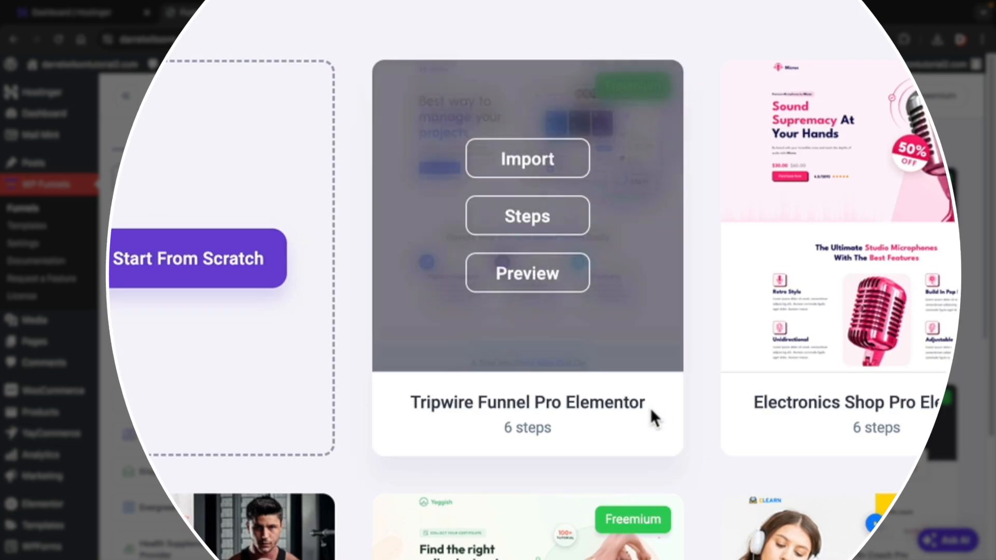
pyautogui.moveTo(589, 338); pyautogui.dragTo(482, 338)
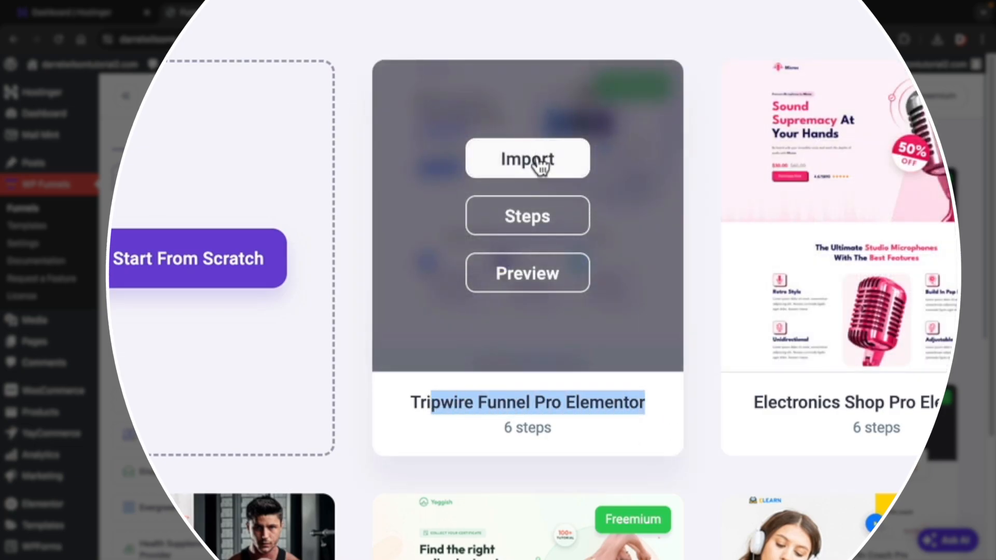
pyautogui.click(539, 164)
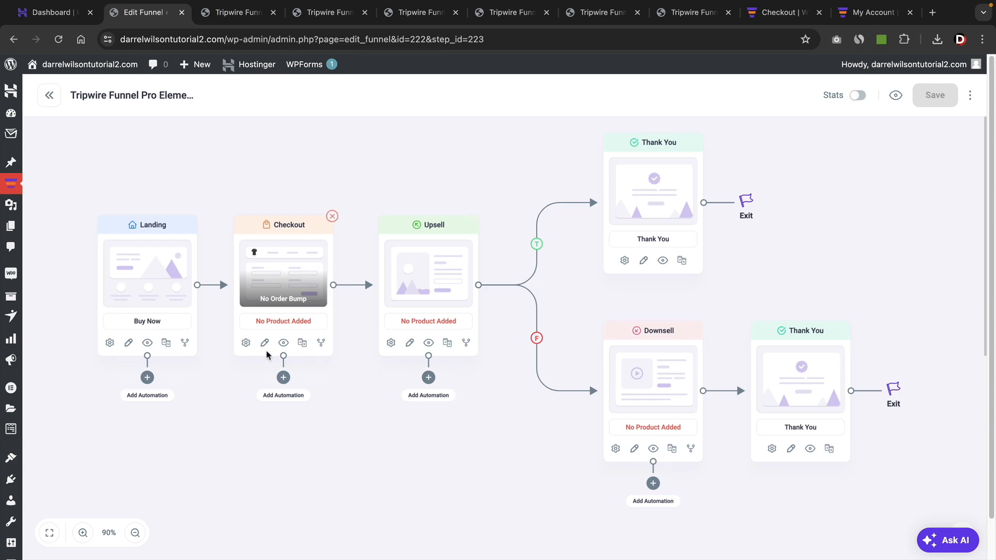
# Find TripSell Product by searching for "trip" and add it to the funnel's Checkout step.
pyautogui.click(246, 347)
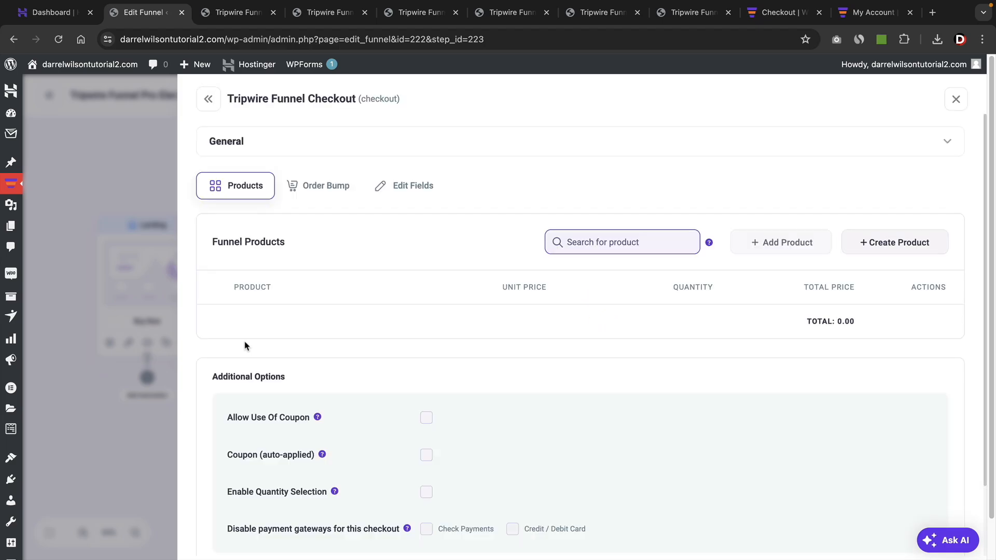
pyautogui.click(583, 249)
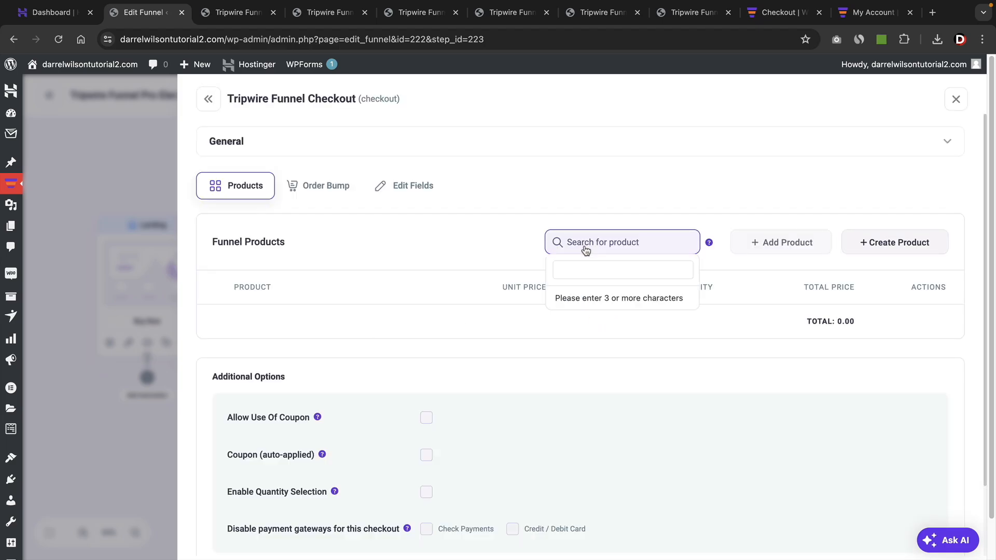
pyautogui.write('trip')
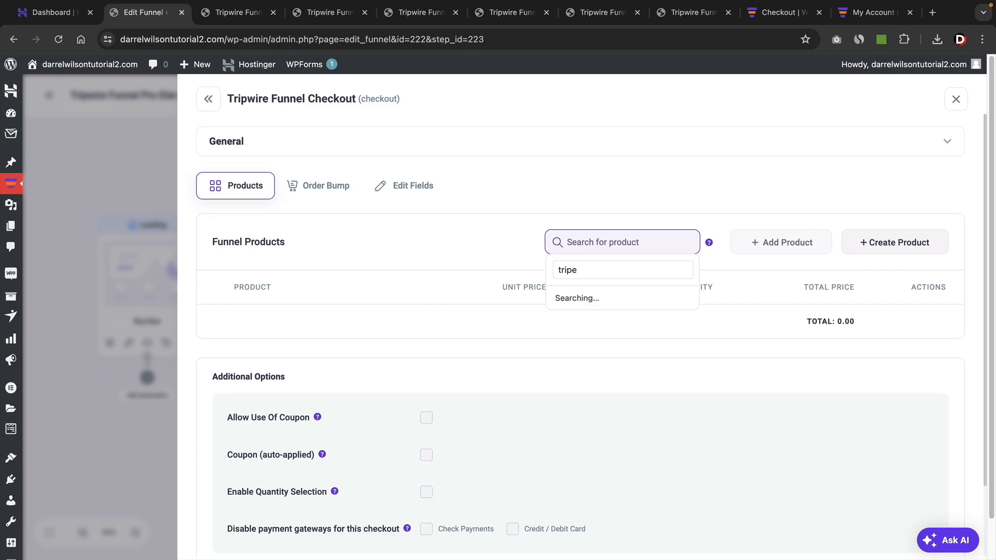
pyautogui.write('e')
pyautogui.press('BackSpace')
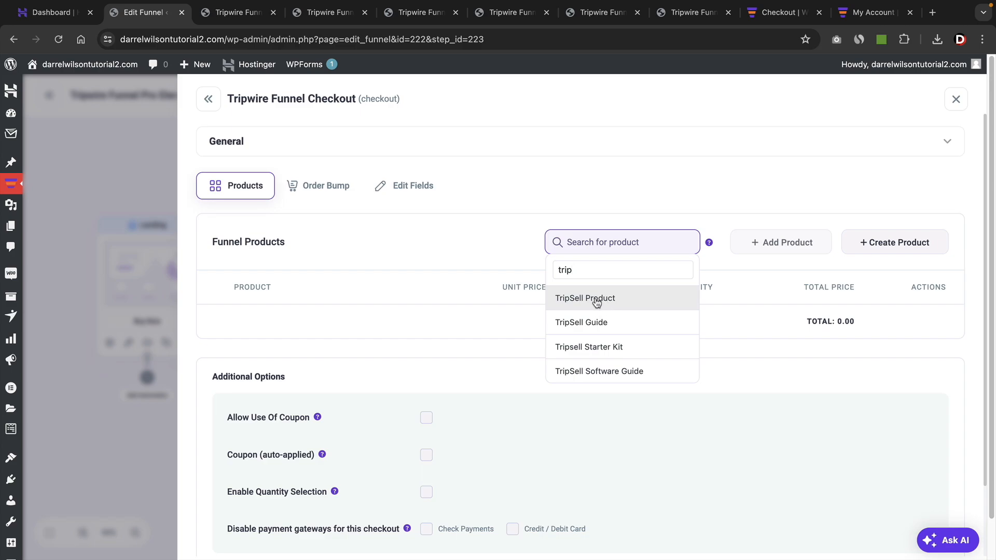
pyautogui.click(583, 302)
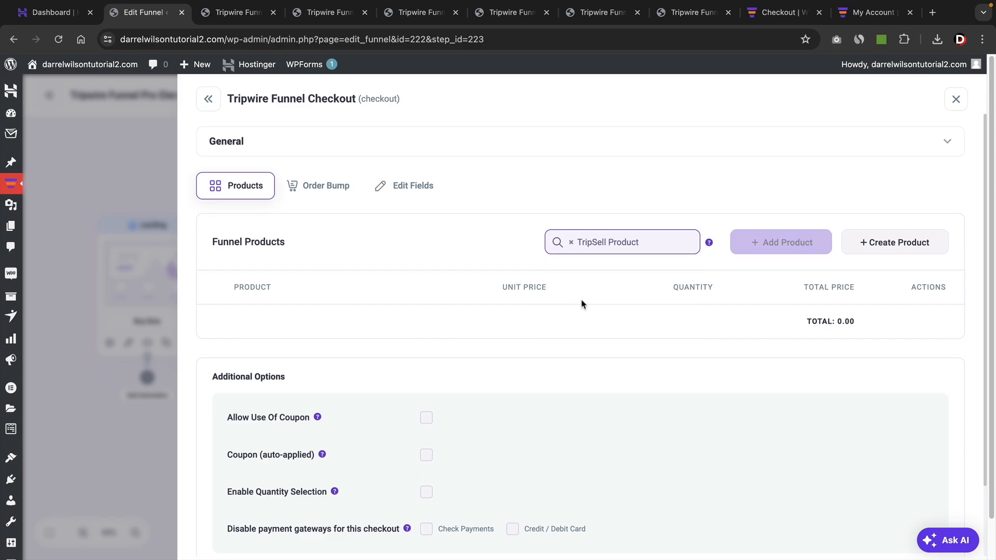
pyautogui.click(772, 247)
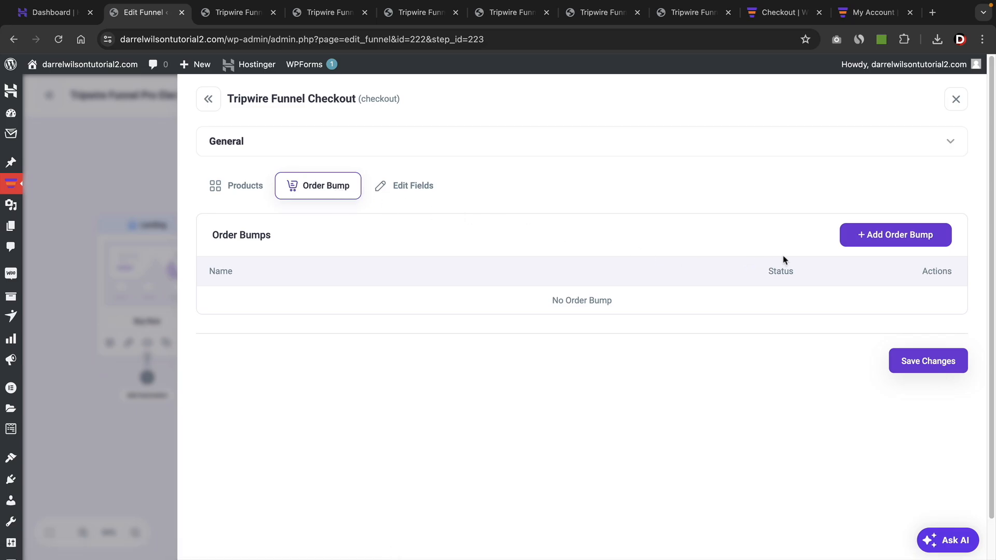
# Add an order bump offering TripSell Guide to the Checkout step, save it and return to the funnel canvas.
pyautogui.click(889, 238)
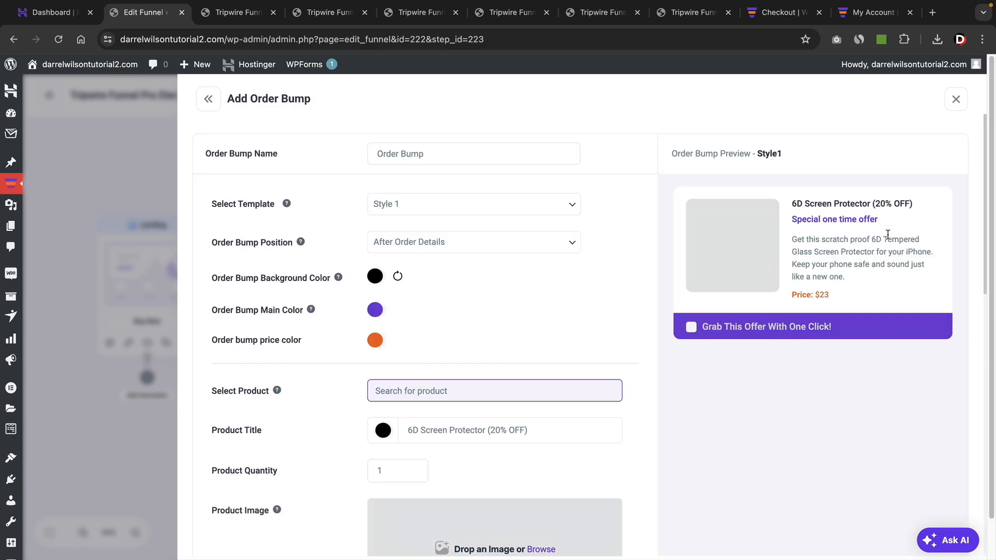
pyautogui.click(472, 395)
pyautogui.write('trip')
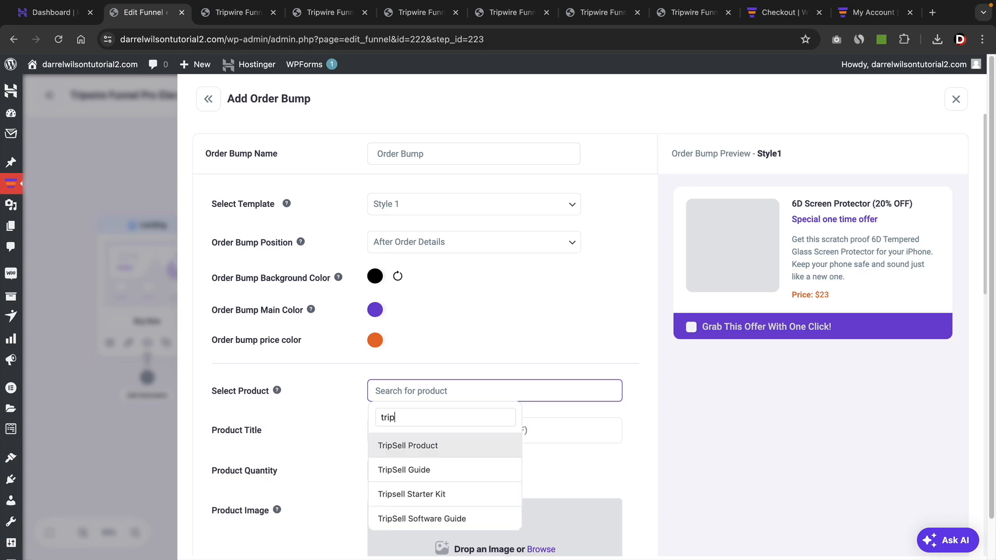
pyautogui.click(418, 470)
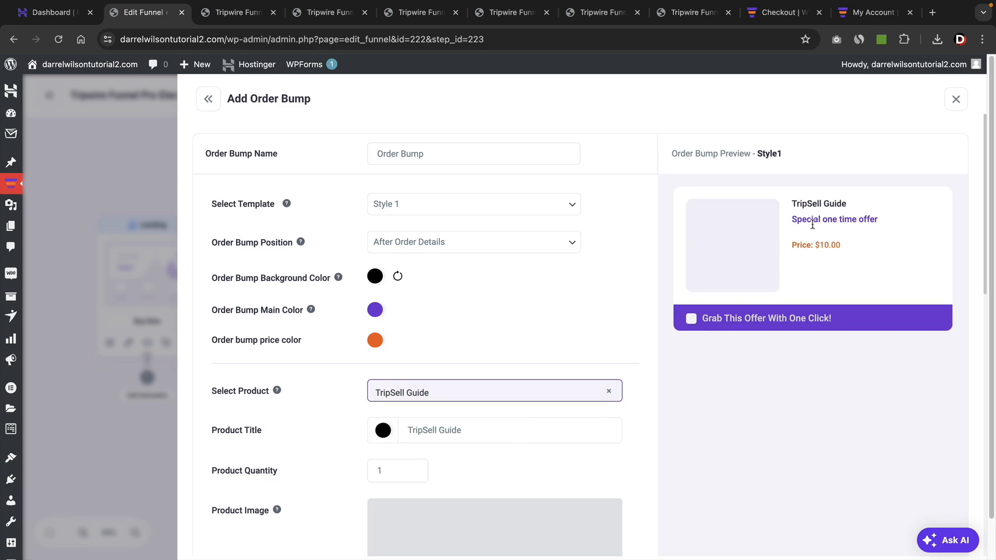
pyautogui.scroll(-7, 813, 223)
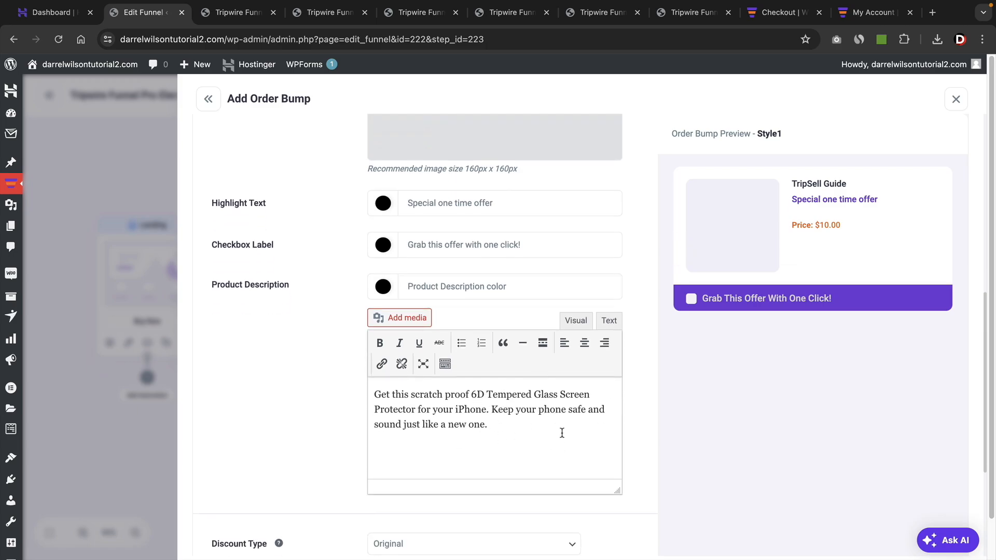
pyautogui.scroll(-4, 580, 399)
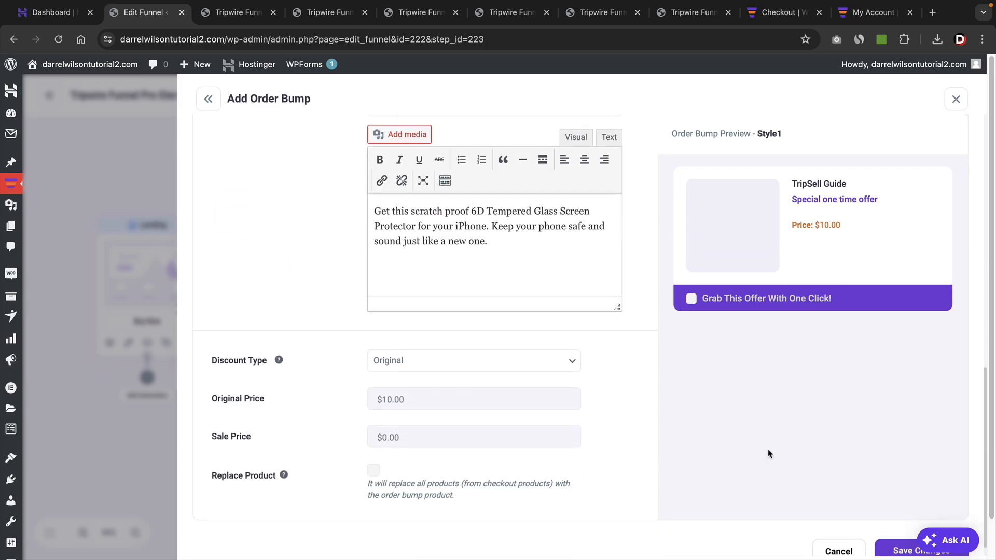
pyautogui.scroll(-1, 905, 536)
pyautogui.click(905, 532)
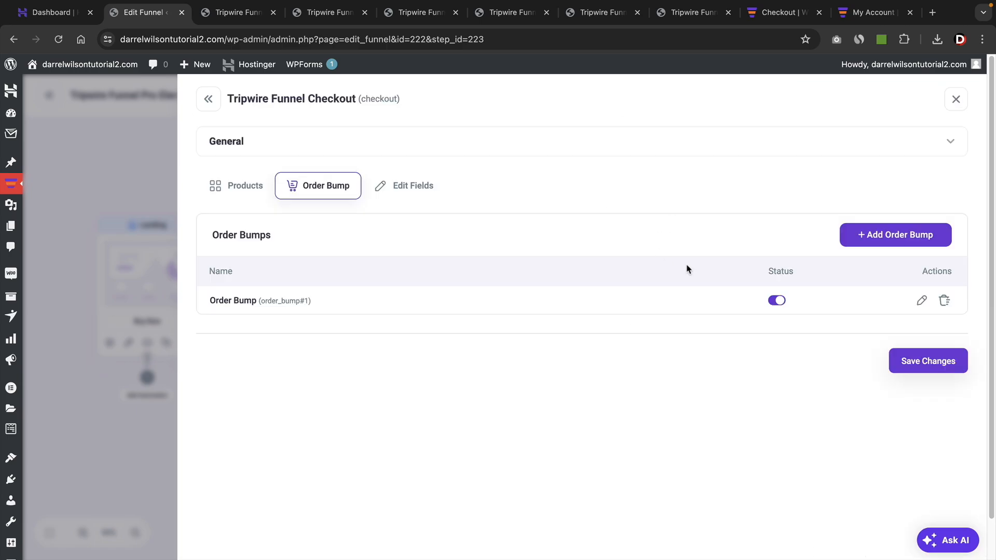
pyautogui.click(957, 101)
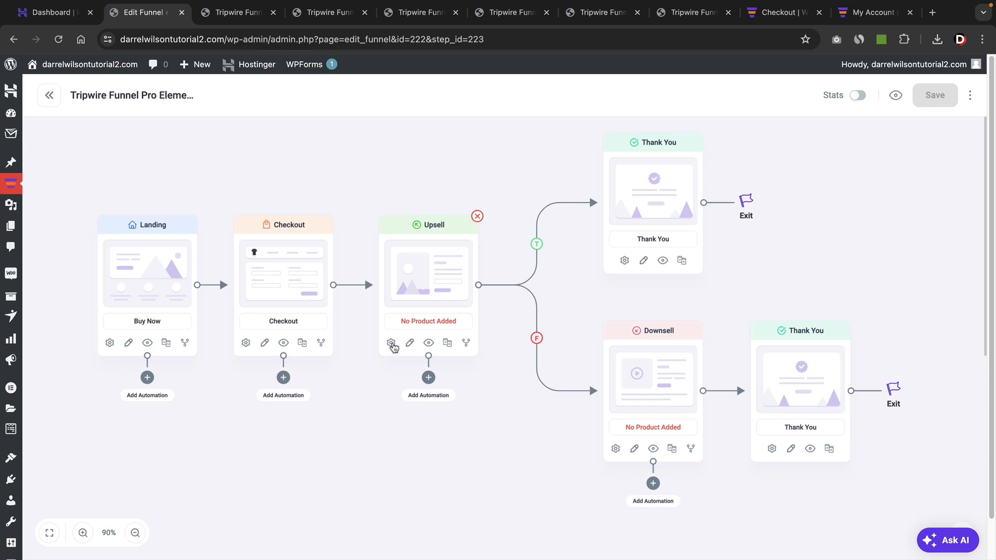
# Add Tripsell Starter Kit as the product of the Upsell step and return to the funnel canvas.
pyautogui.click(392, 343)
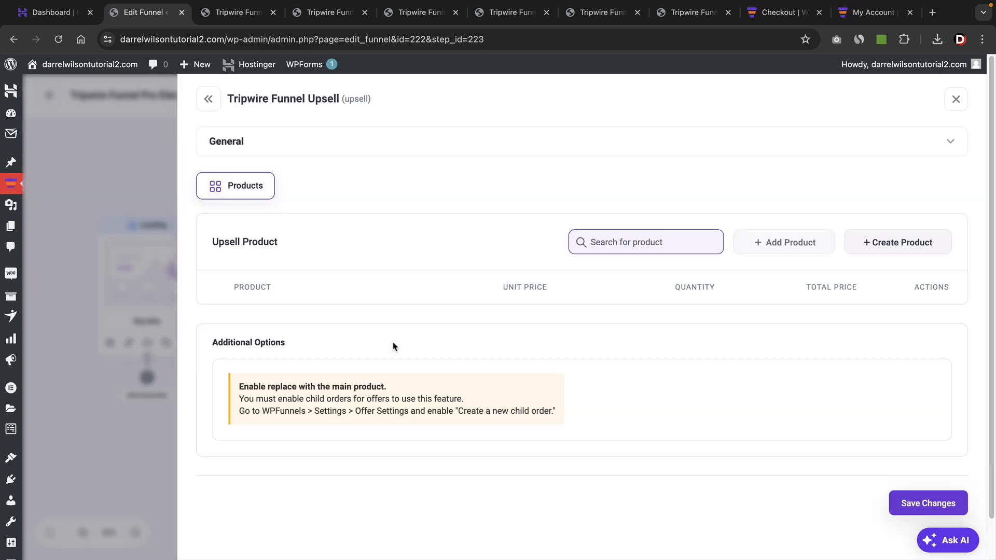
pyautogui.click(698, 243)
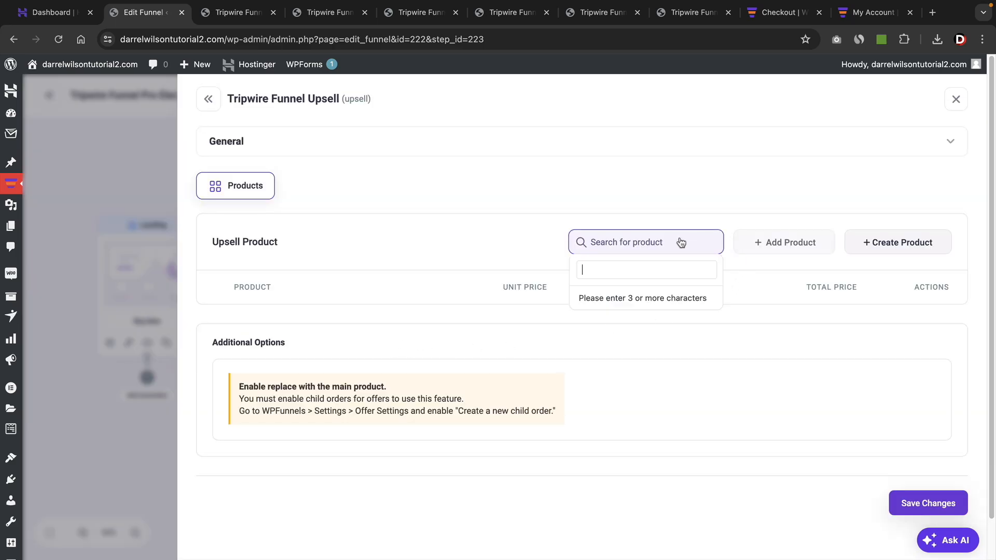
pyautogui.write('trip')
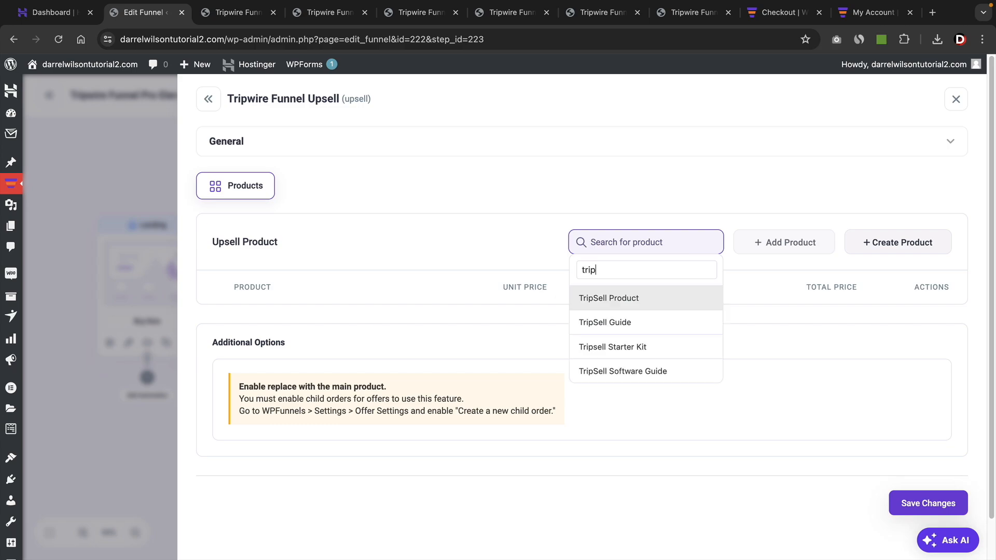
pyautogui.click(624, 353)
pyautogui.click(767, 247)
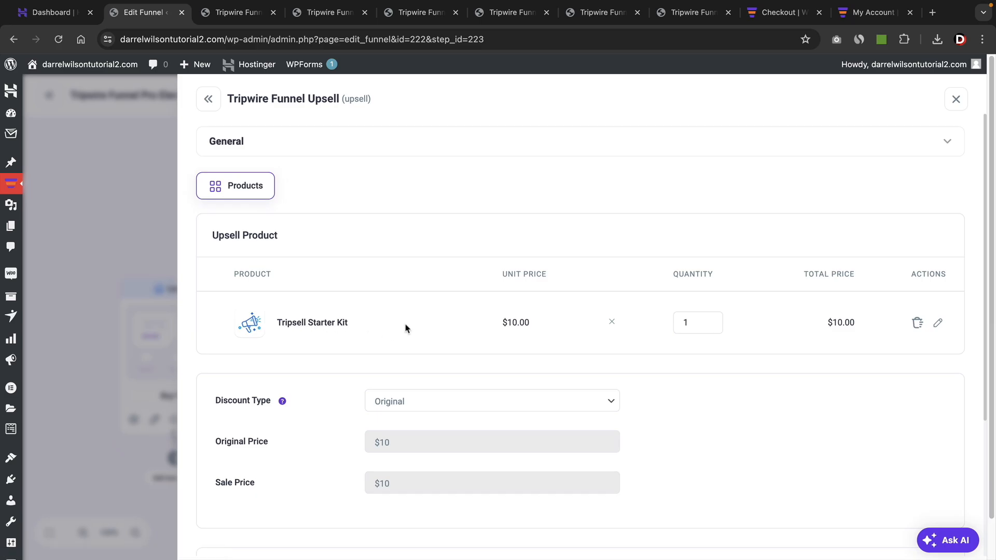
pyautogui.click(956, 99)
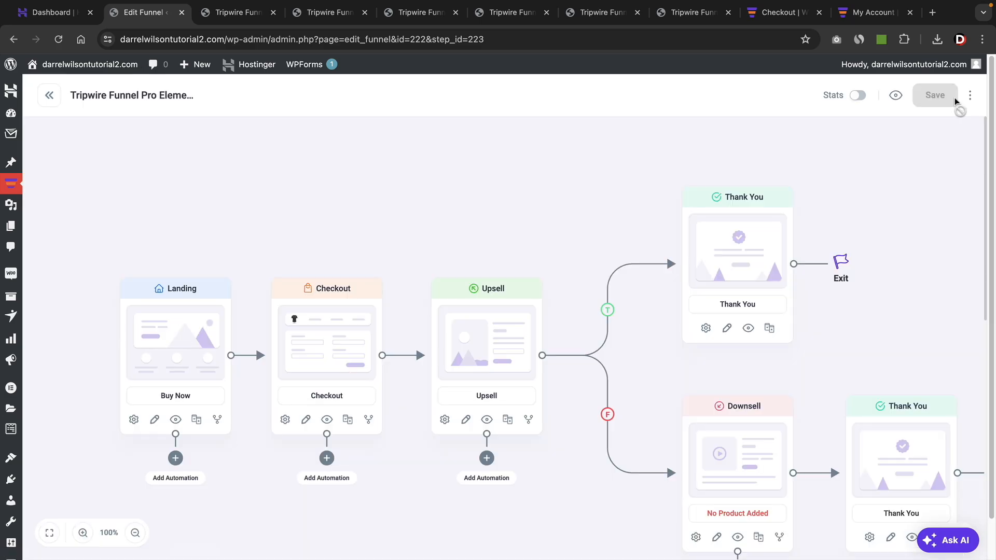
# Add TripSell Software Guide as the product of the Downsell step, save the changes and return to the funnel canvas.
pyautogui.moveTo(842, 314); pyautogui.dragTo(760, 231)
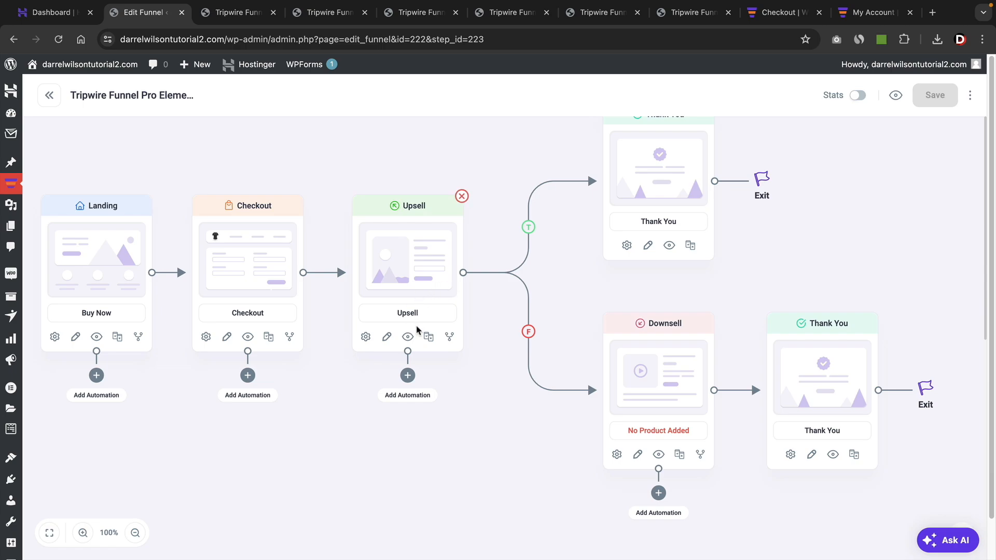
pyautogui.moveTo(527, 331); pyautogui.dragTo(510, 372)
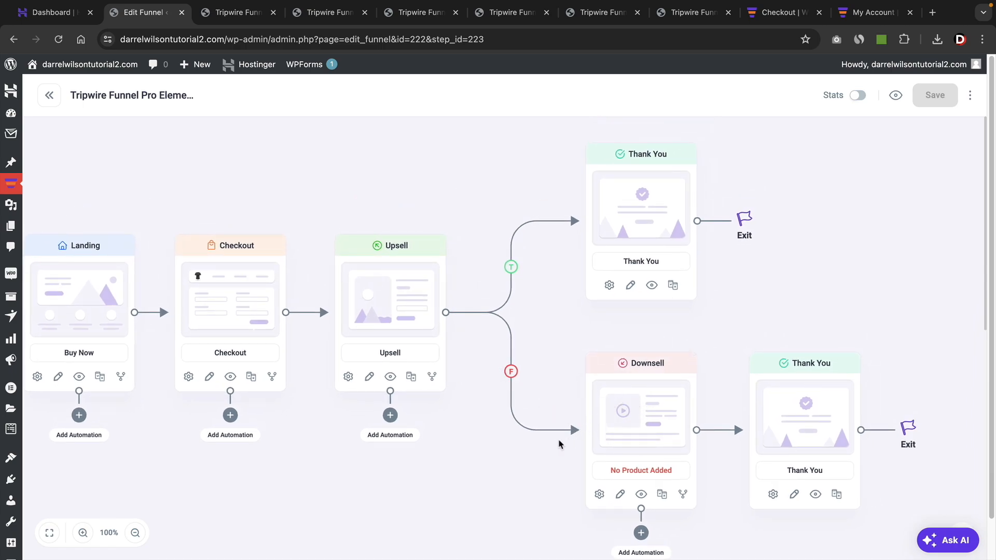
pyautogui.moveTo(529, 469); pyautogui.dragTo(489, 433)
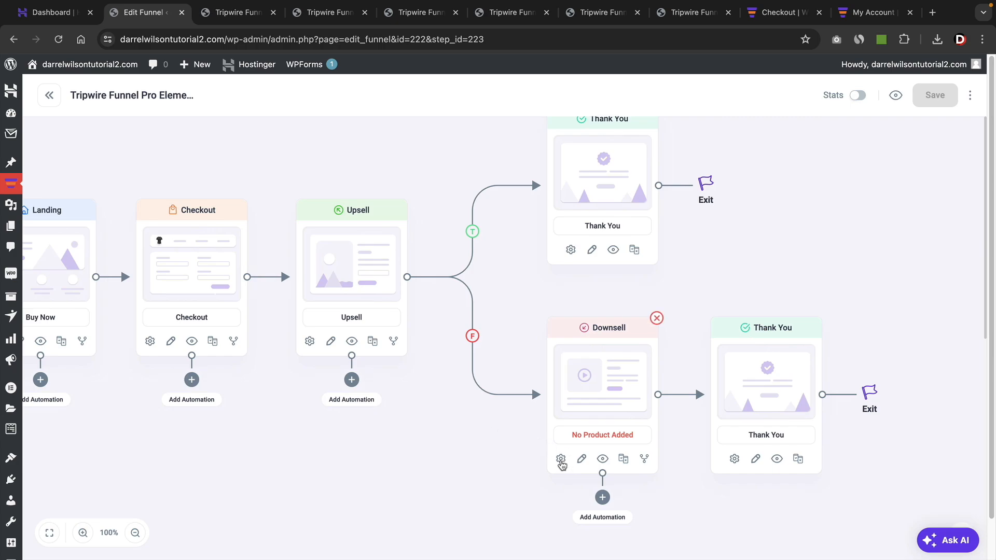
pyautogui.click(561, 460)
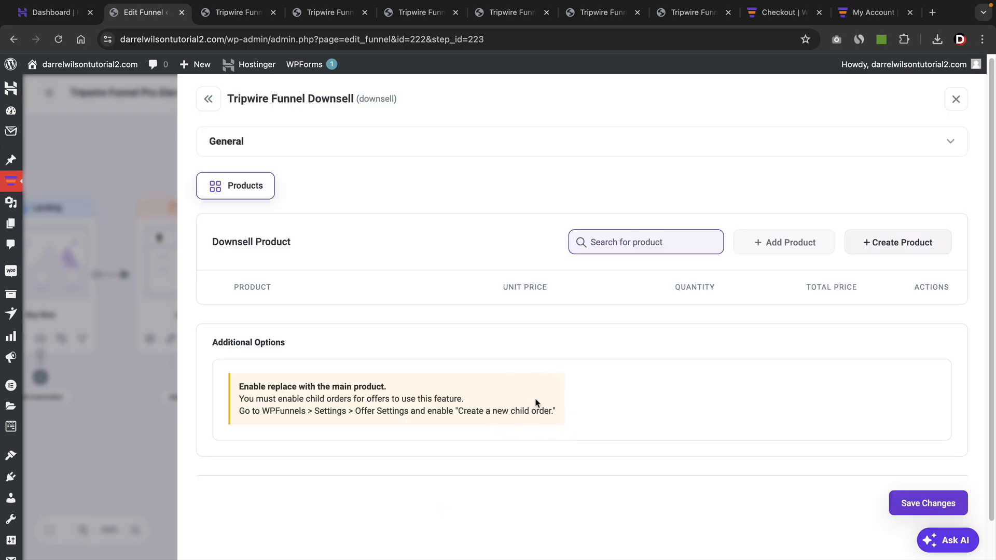
pyautogui.click(627, 248)
pyautogui.write('trip')
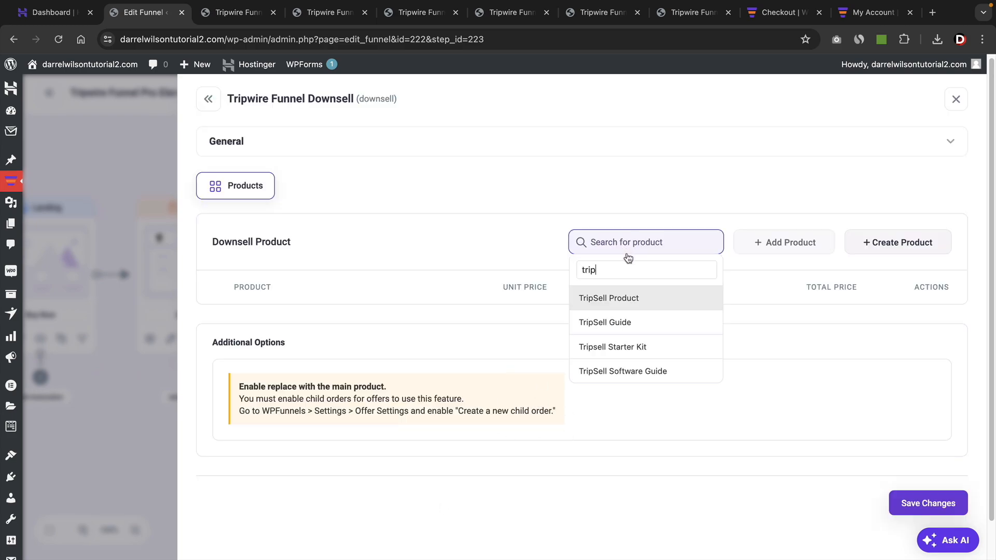
pyautogui.click(618, 372)
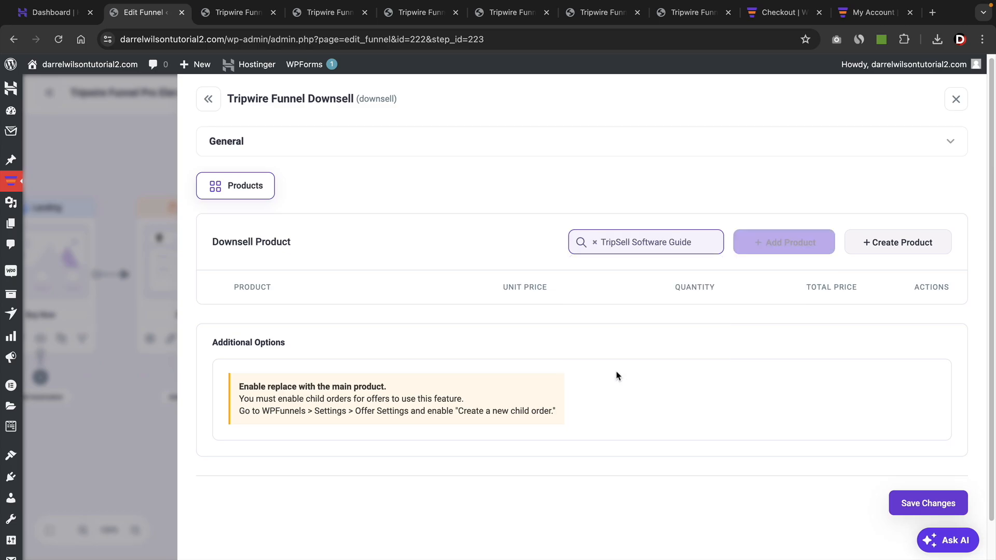
pyautogui.click(790, 243)
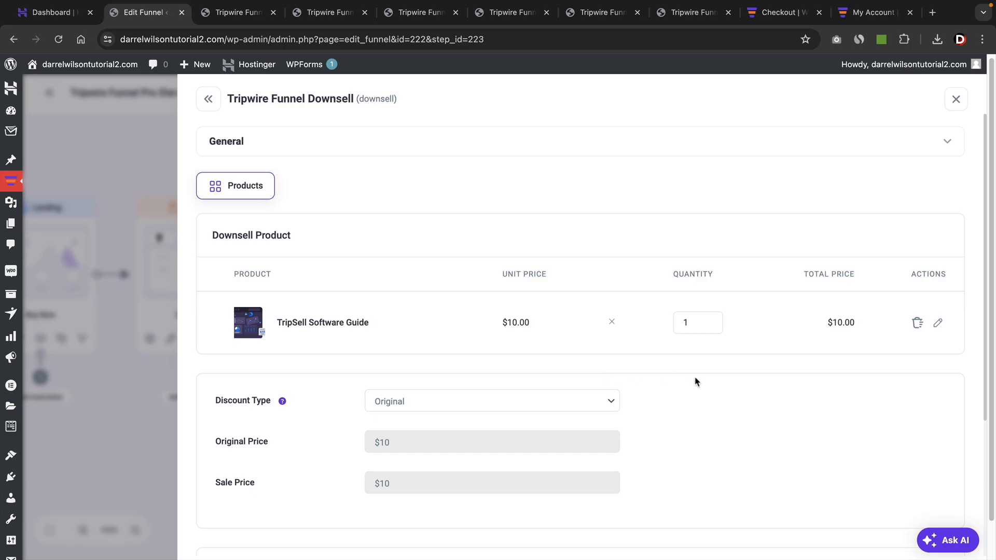
pyautogui.scroll(-4, 745, 389)
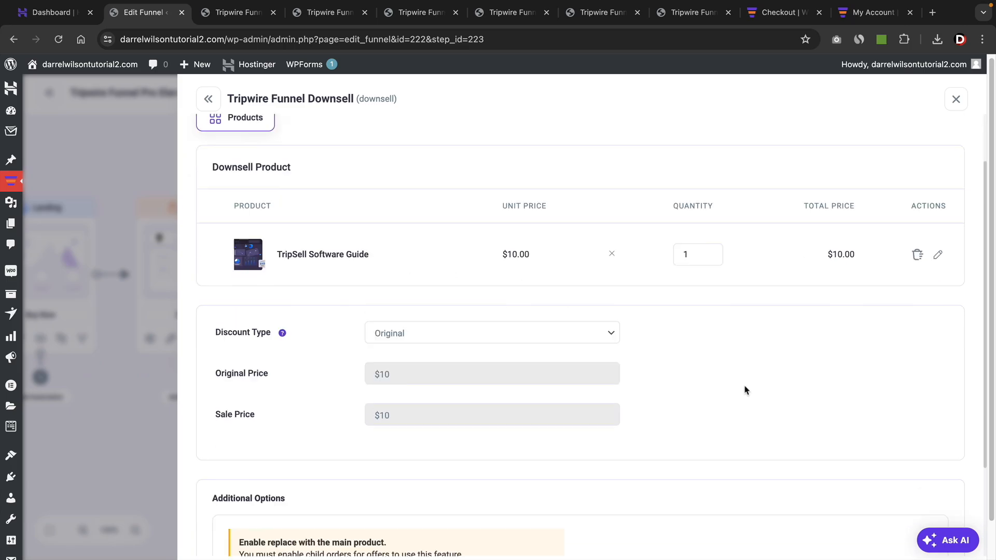
pyautogui.click(900, 530)
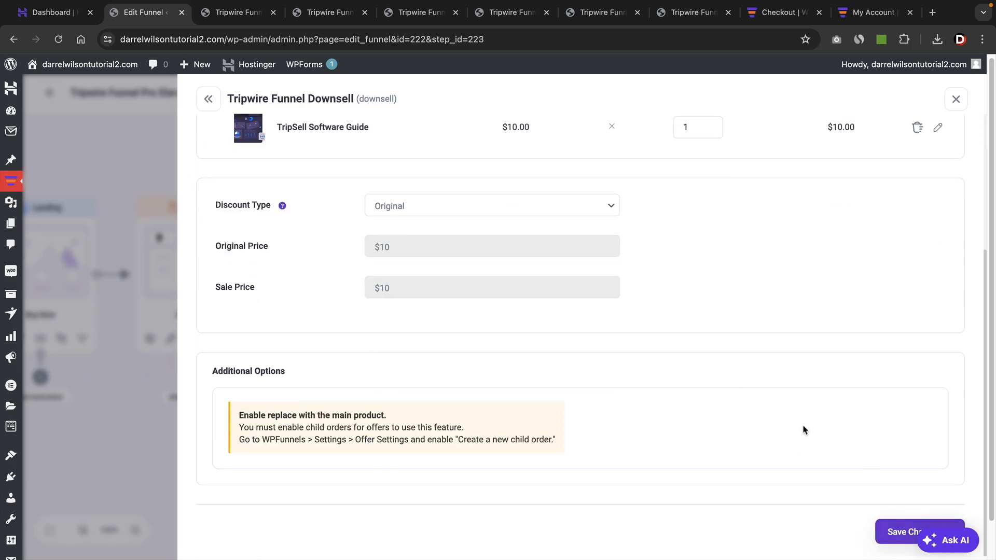
pyautogui.click(955, 100)
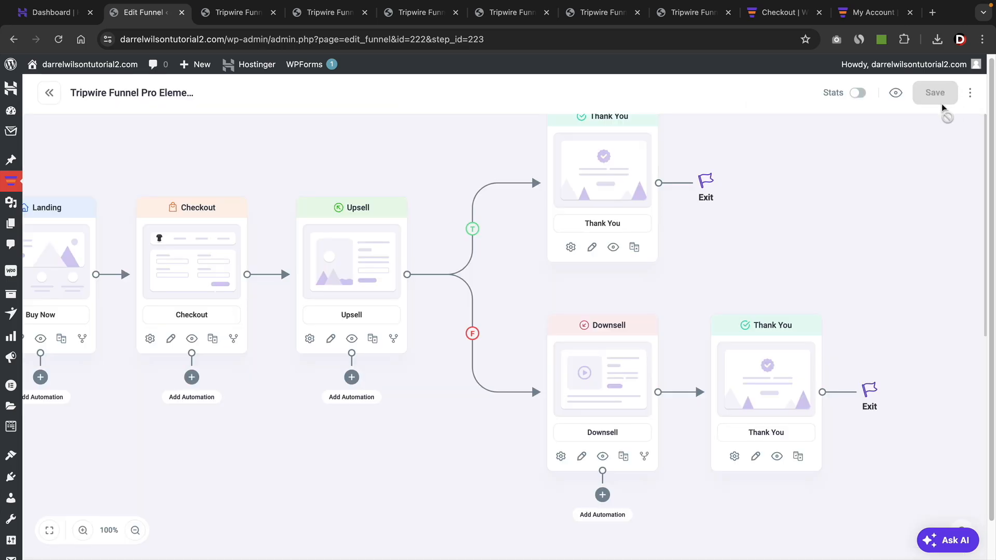
# Compare the funnel's Landing step with its live page and follow the Subscribe Now offer to the checkout page.
pyautogui.moveTo(549, 294); pyautogui.dragTo(636, 286)
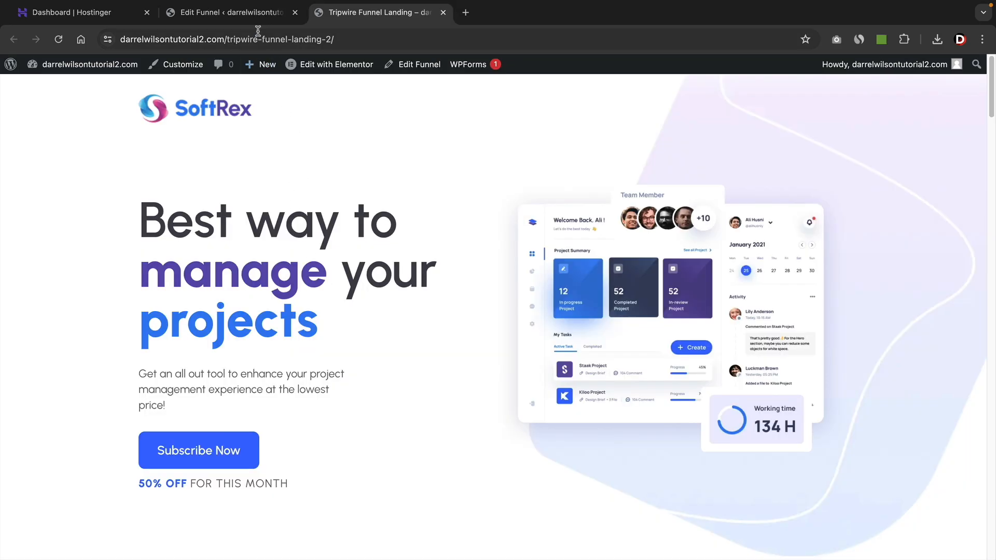
pyautogui.click(256, 13)
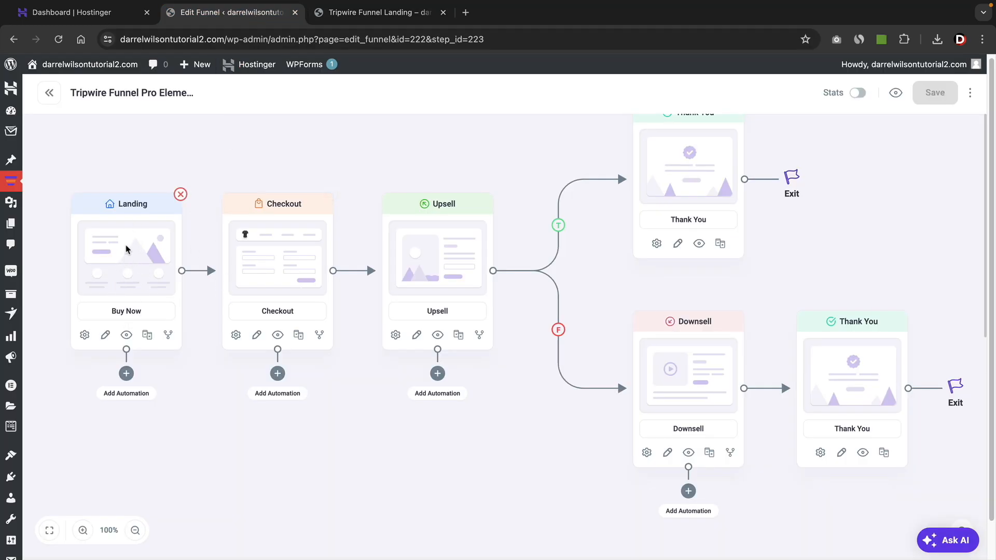
pyautogui.click(368, 12)
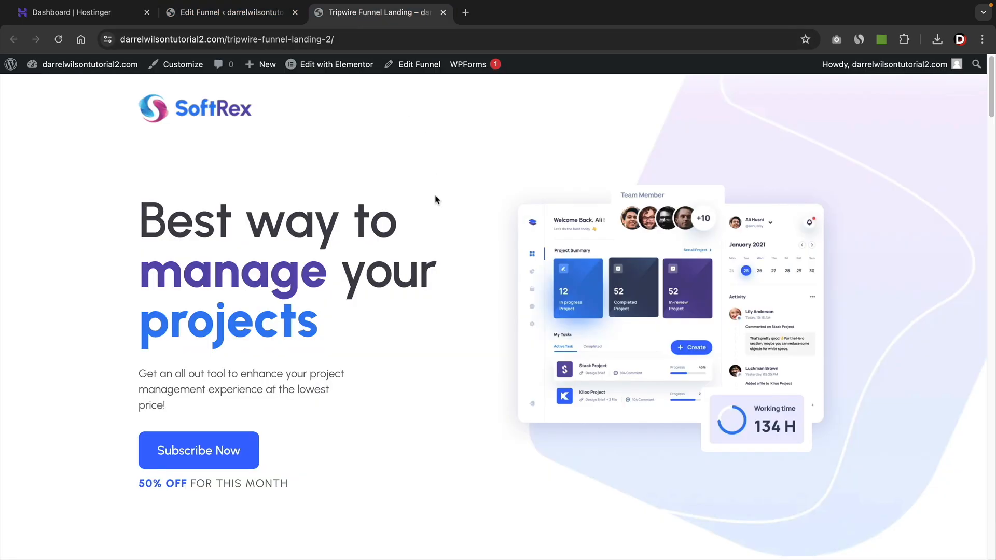
pyautogui.click(195, 450)
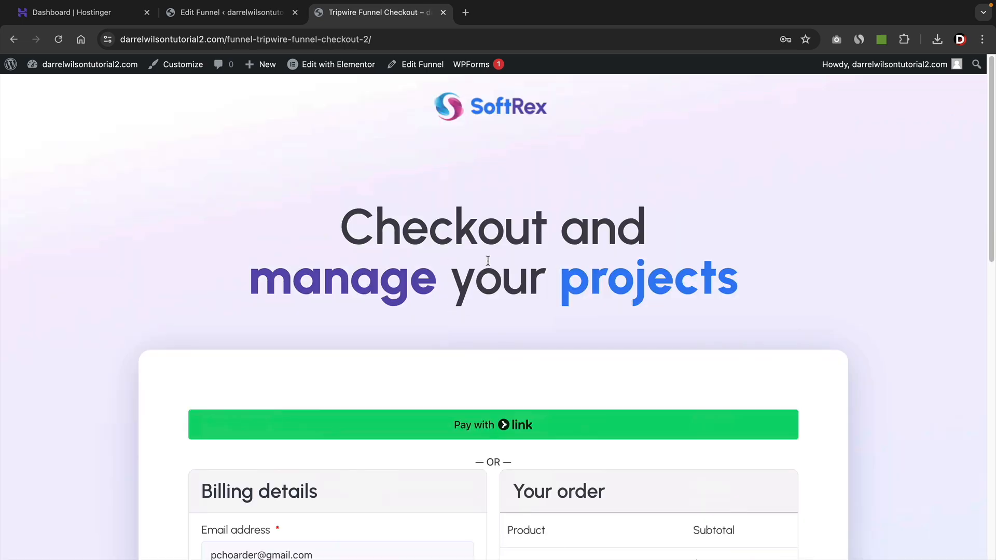
# Compare the funnel's Checkout step with its live page, accept the one-click TripSell Guide order bump and place the order.
pyautogui.click(234, 11)
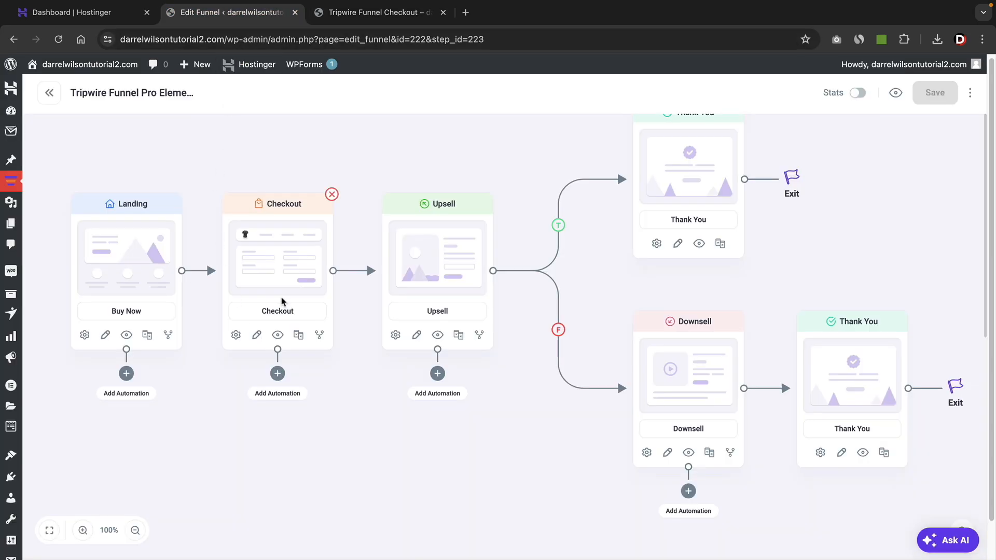
pyautogui.click(379, 12)
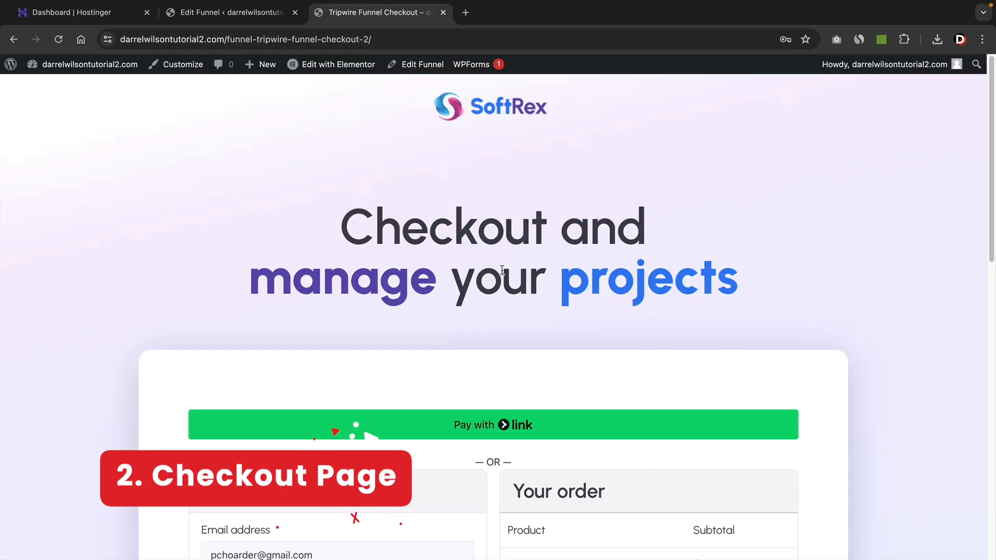
pyautogui.scroll(-4, 500, 271)
pyautogui.scroll(-7, 500, 272)
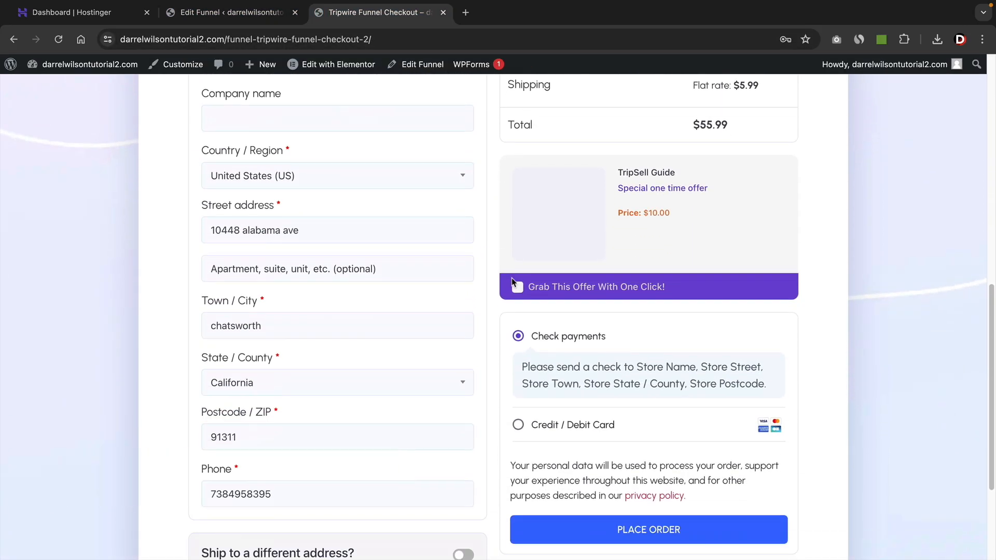
pyautogui.click(517, 287)
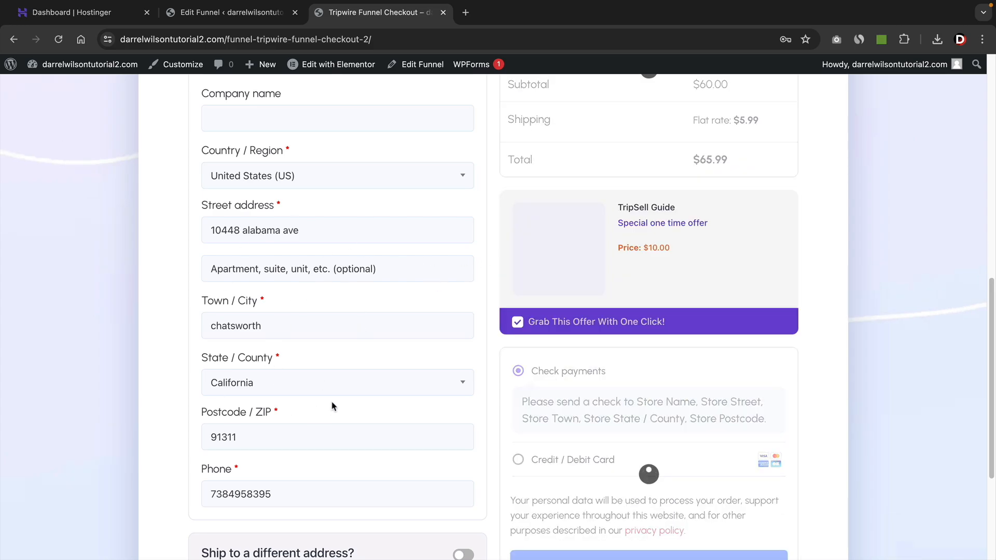
pyautogui.scroll(-3, 332, 406)
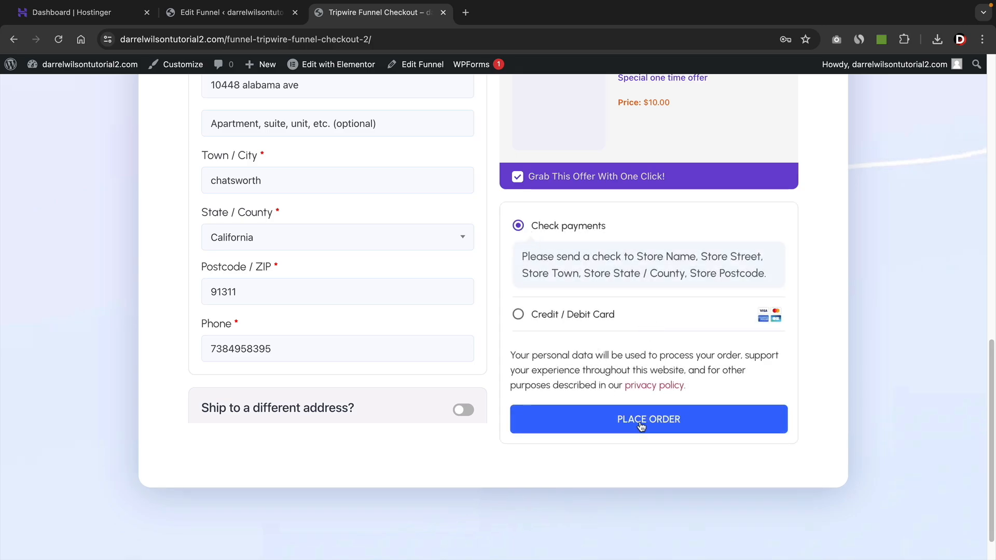
pyautogui.click(642, 425)
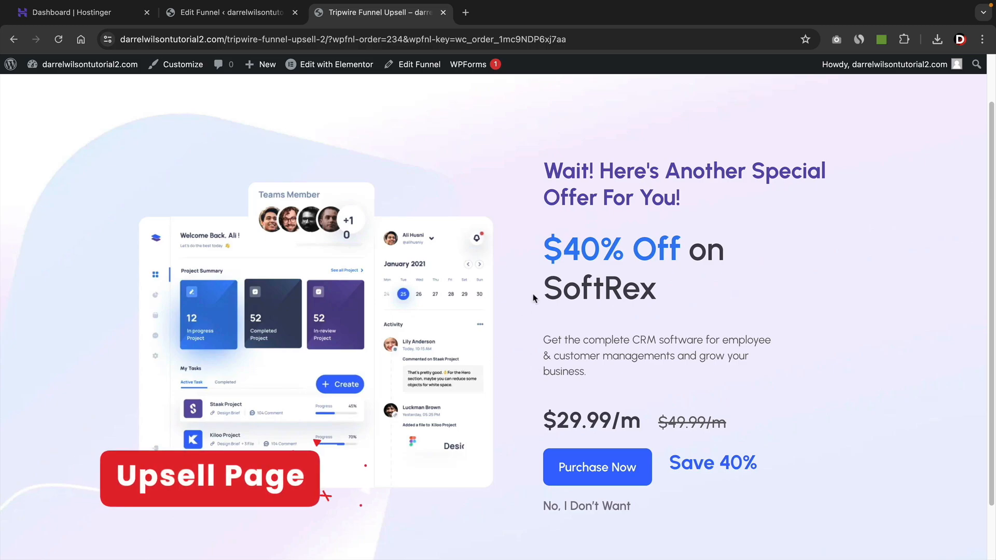
# Compare the funnel's Upsell step and its two branches with the live upsell page, and decline the offer.
pyautogui.click(229, 12)
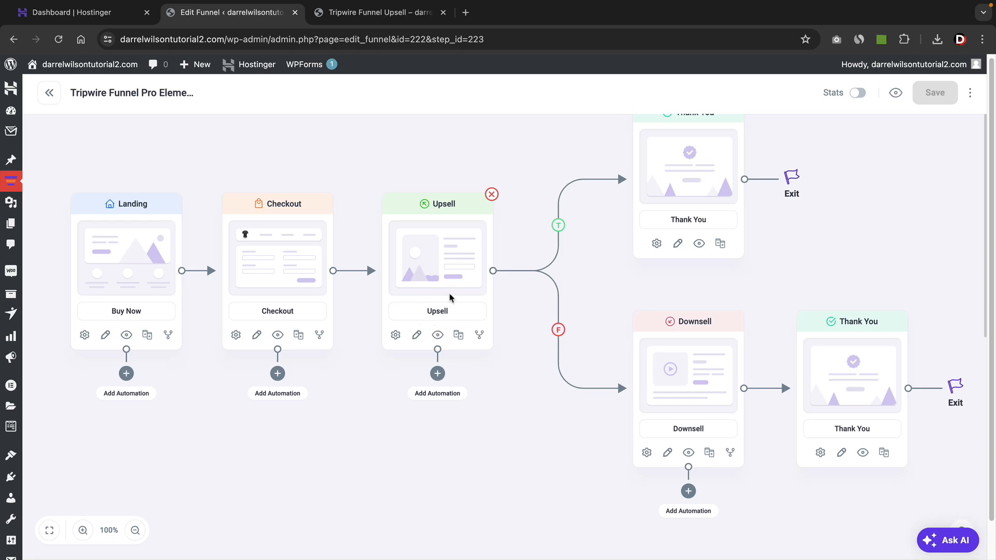
pyautogui.click(381, 17)
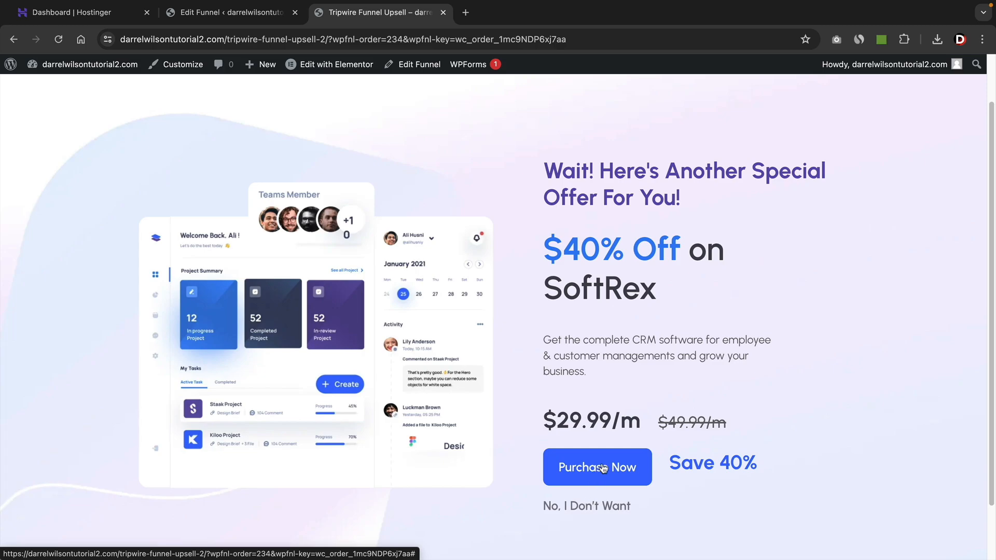
pyautogui.hotkey('ctrl', 'shift', 'Tab')
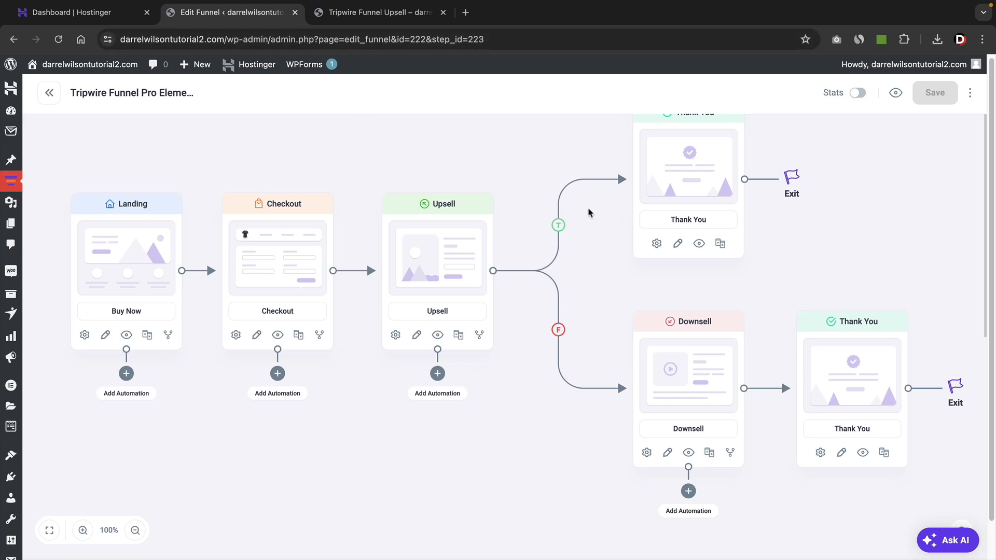
pyautogui.moveTo(611, 204); pyautogui.dragTo(577, 267)
pyautogui.scroll(-5, 527, 285)
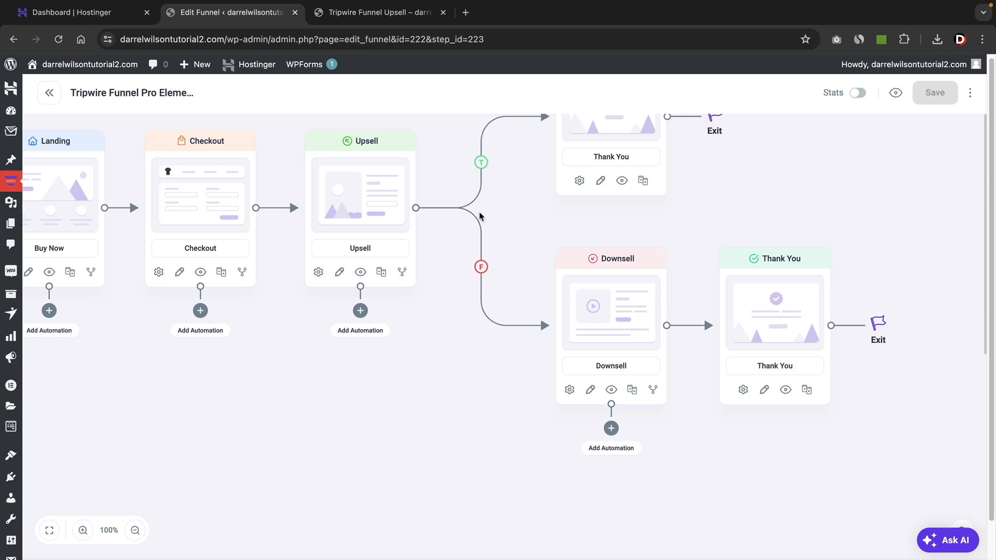
pyautogui.click(365, 15)
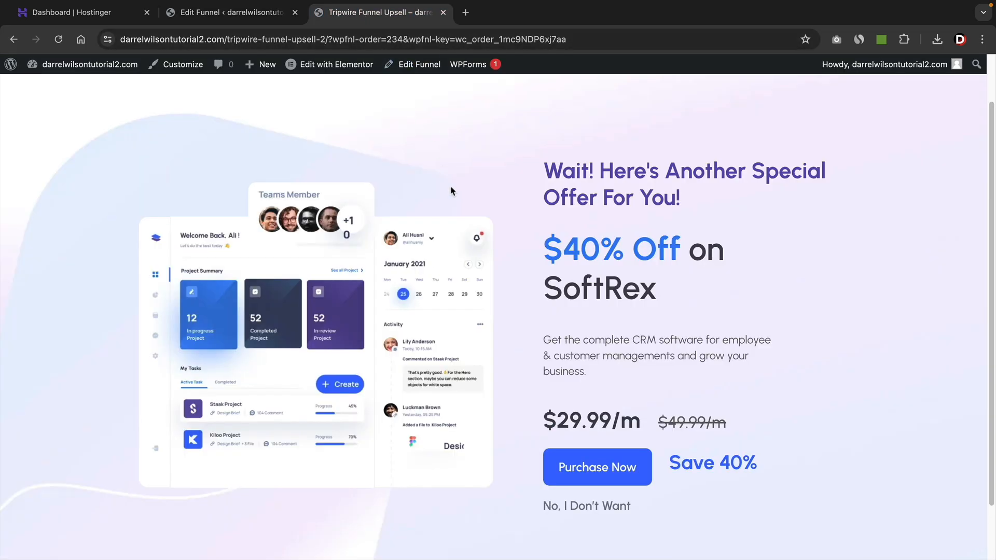
pyautogui.click(568, 508)
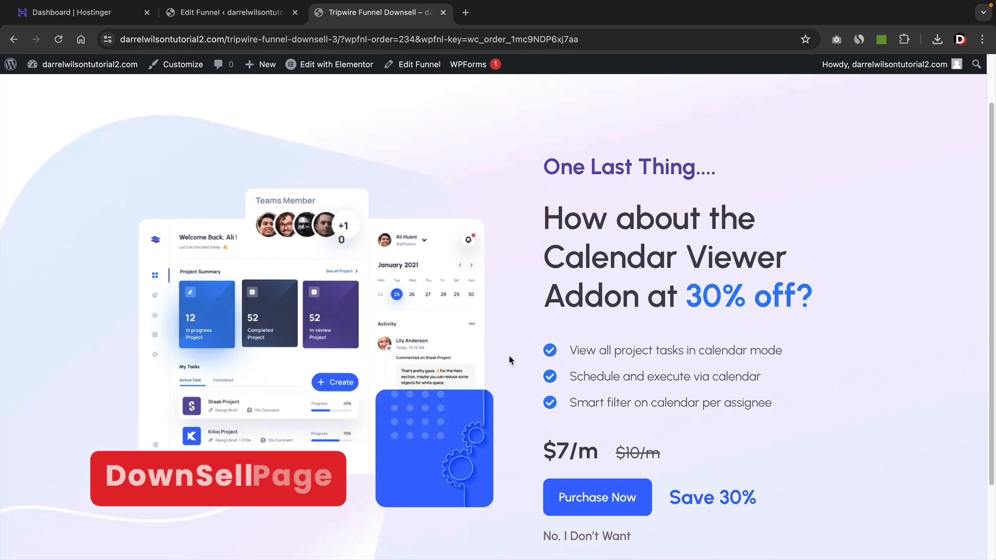
# Compare the funnel's Downsell step with the live downsell page and purchase the Calendar Viewer Addon offer.
pyautogui.scroll(-1, 509, 360)
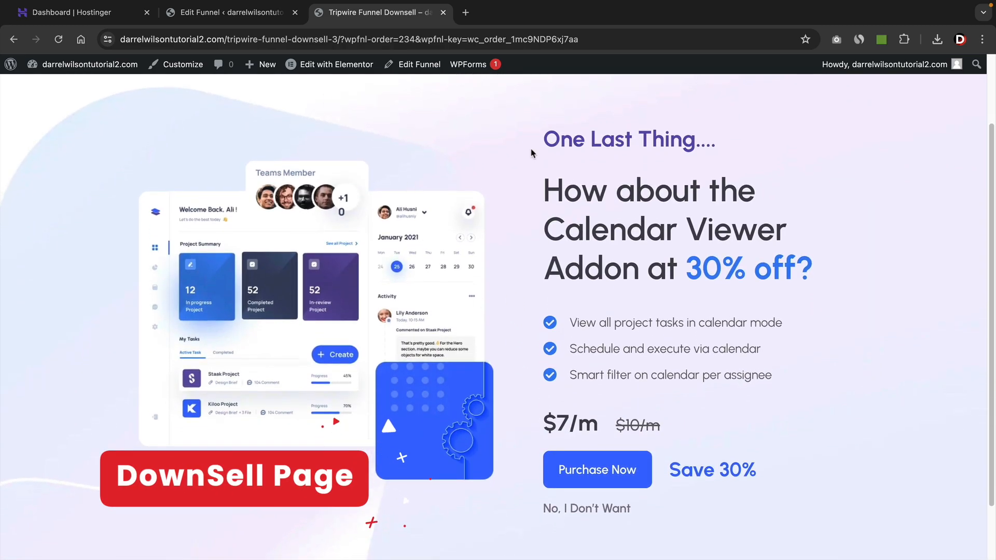
pyautogui.click(236, 13)
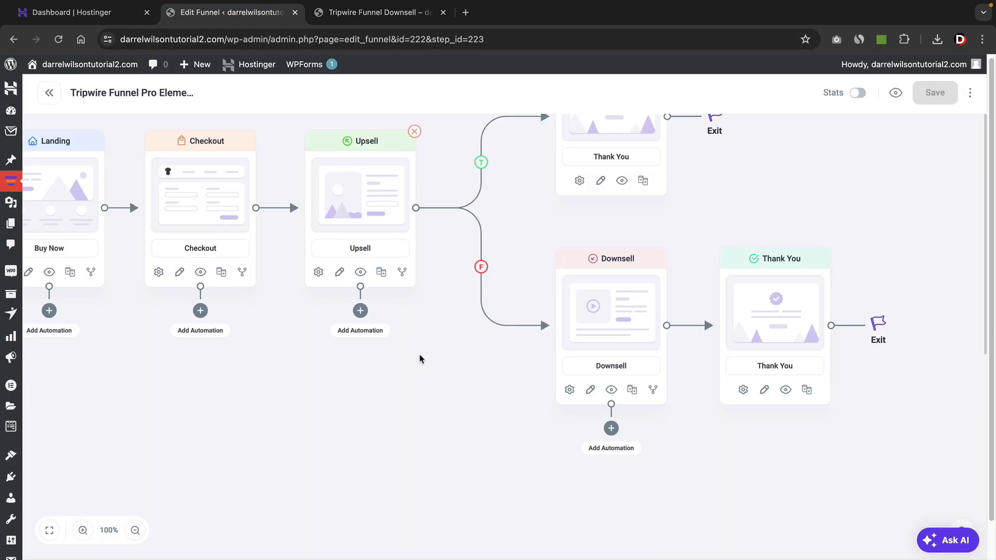
pyautogui.hscroll(4, 418, 342)
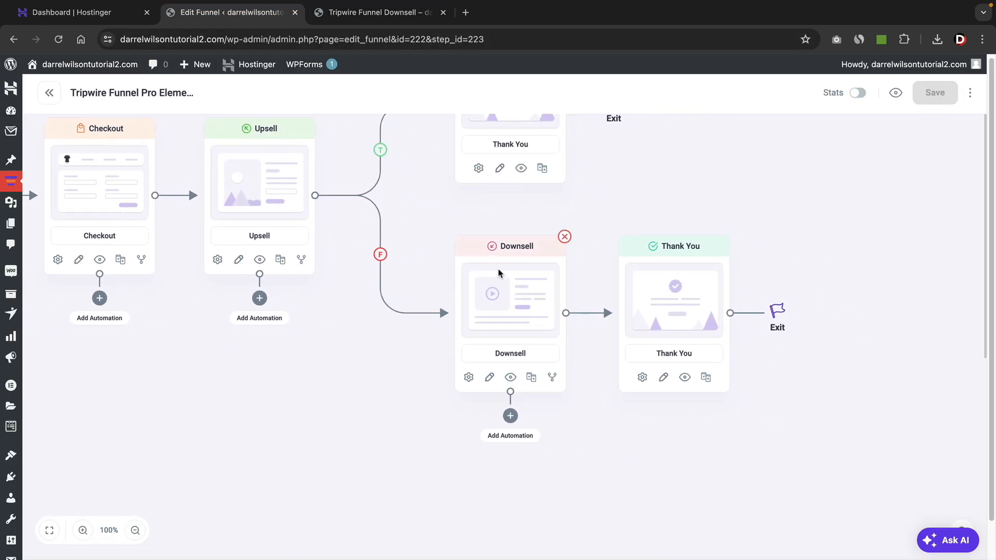
pyautogui.click(376, 12)
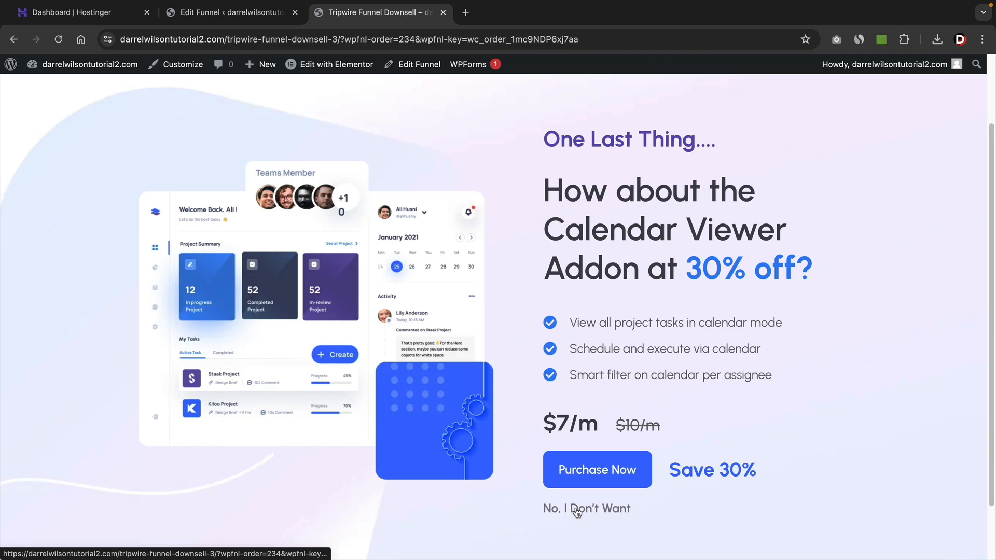
pyautogui.click(241, 18)
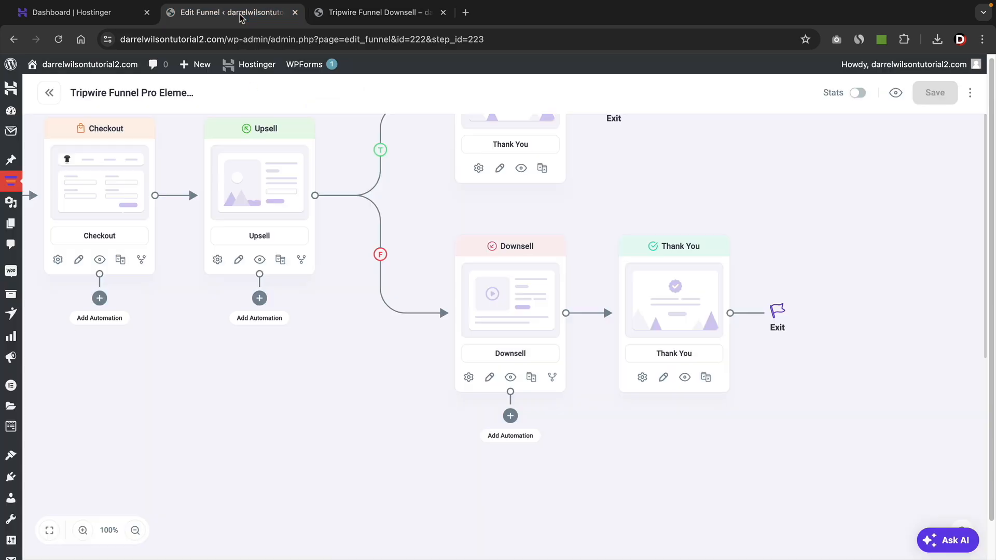
pyautogui.click(400, 20)
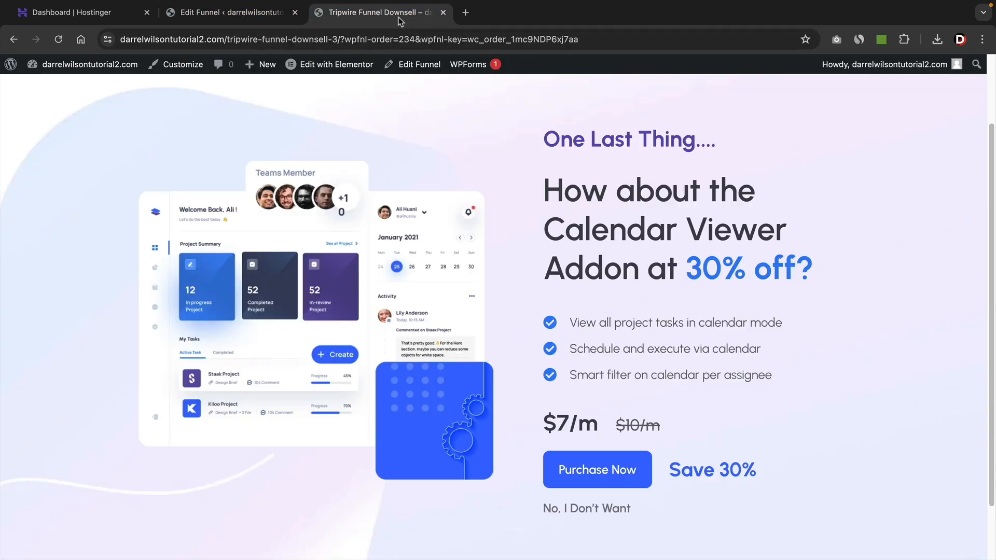
pyautogui.click(619, 476)
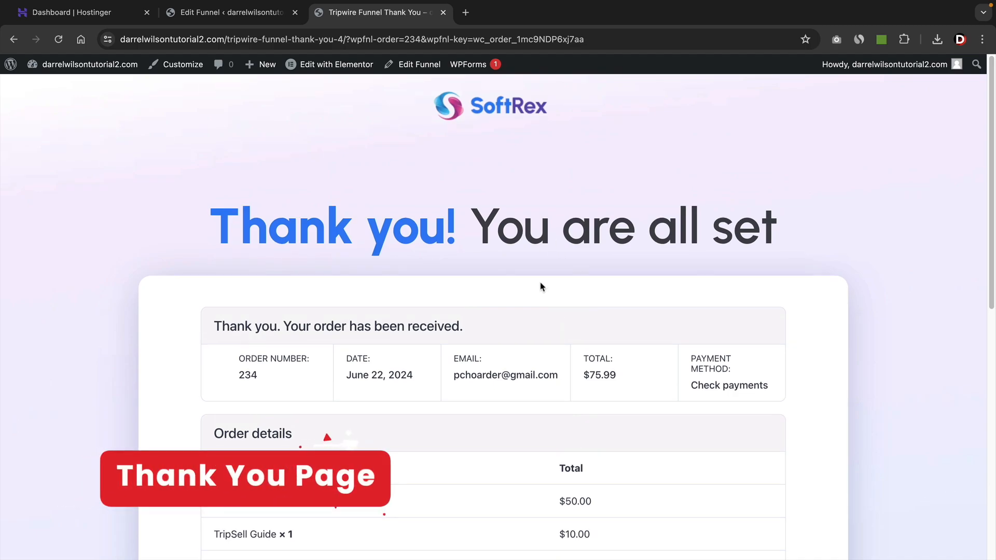
# Review the thank-you page's order details for the main product, order bump and downsell items, totals and addresses.
pyautogui.scroll(-5, 540, 285)
pyautogui.moveTo(302, 257); pyautogui.dragTo(211, 262)
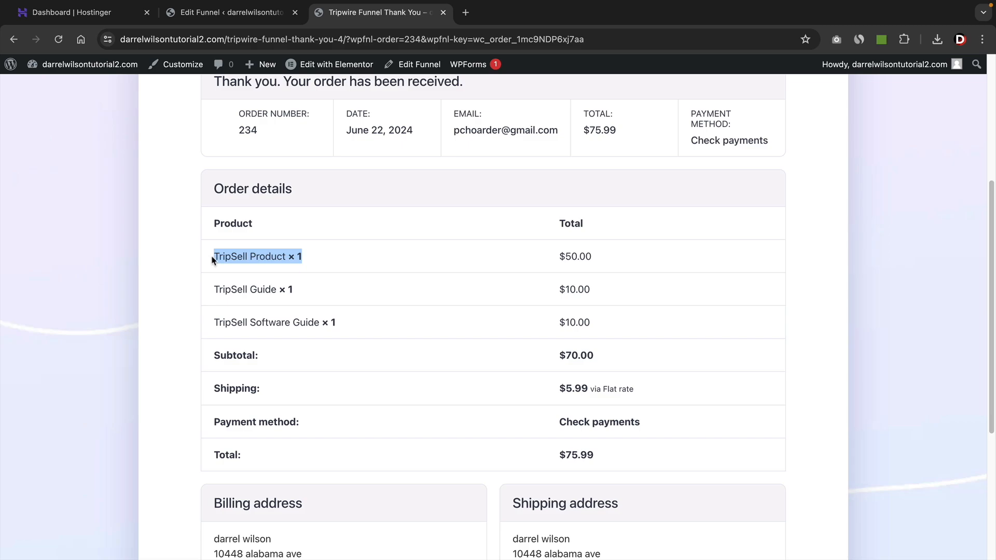
pyautogui.moveTo(310, 292); pyautogui.dragTo(213, 292)
pyautogui.click(347, 328)
pyautogui.moveTo(347, 328); pyautogui.dragTo(233, 326)
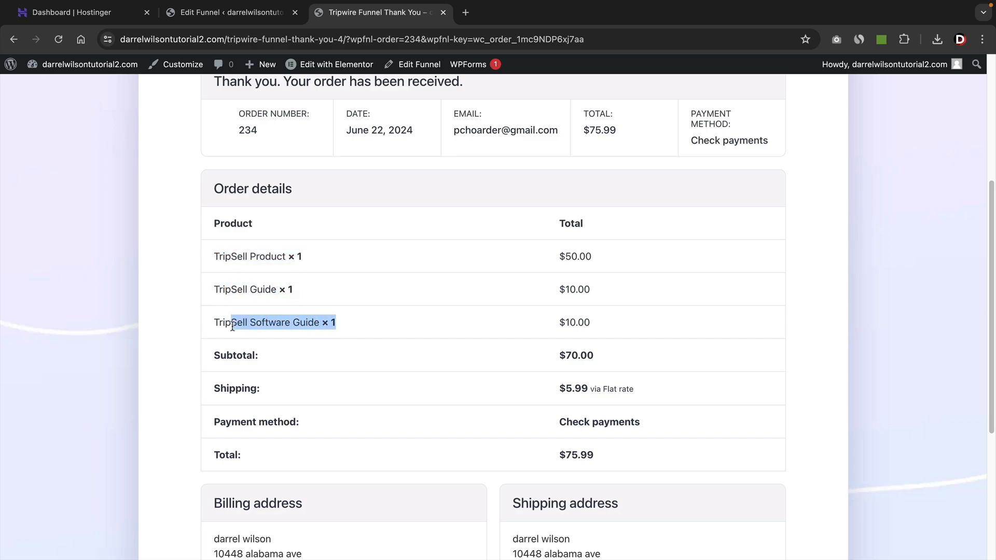
pyautogui.scroll(-2, 455, 413)
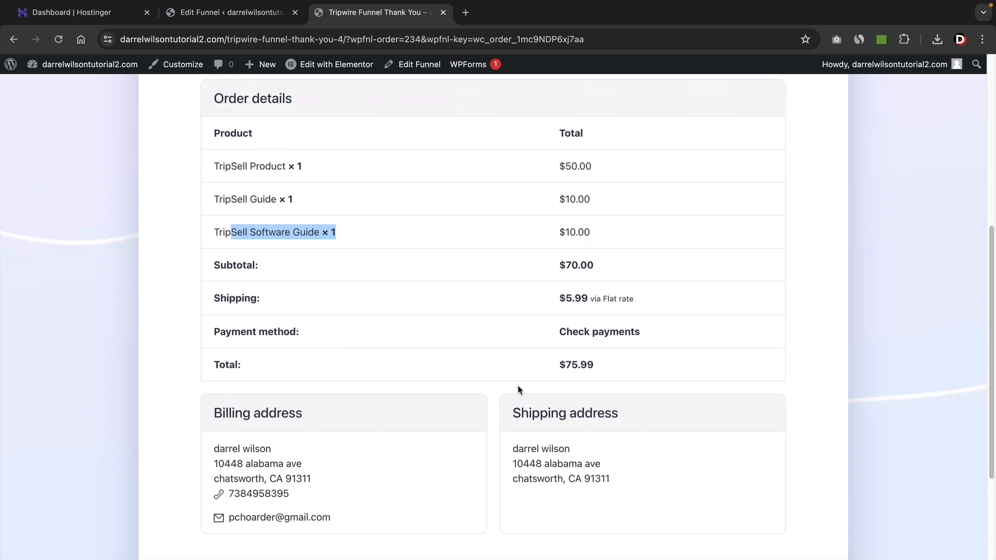
pyautogui.scroll(4, 582, 383)
pyautogui.scroll(2, 582, 382)
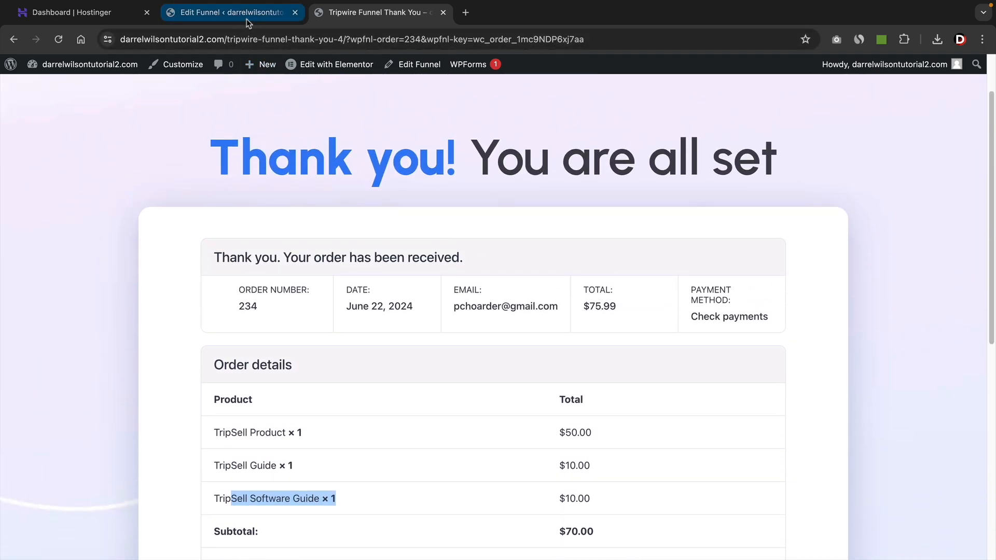
# Return to the funnel canvas and create an A/B test variant of the Upsell step by duplicating the original.
pyautogui.click(247, 18)
pyautogui.moveTo(417, 266); pyautogui.dragTo(569, 321)
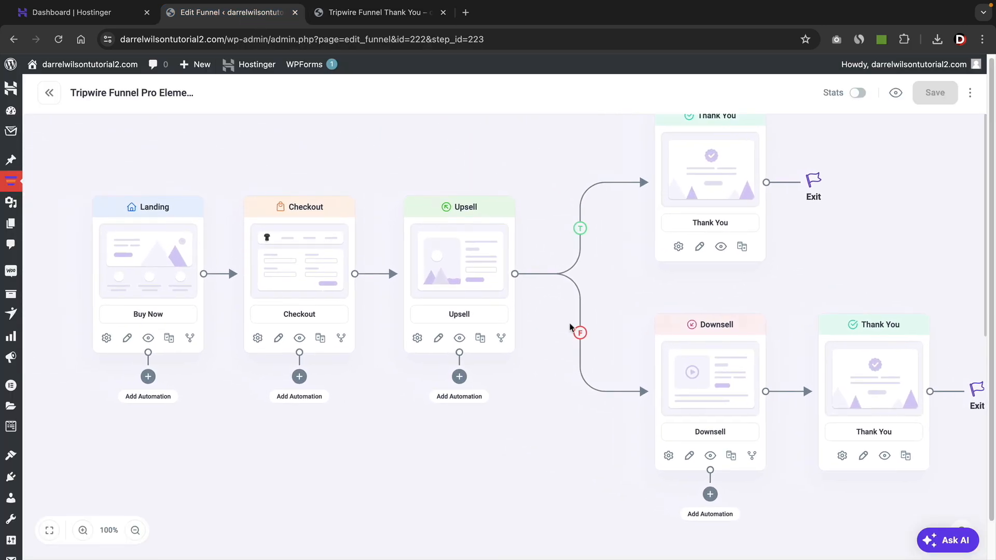
pyautogui.click(135, 531)
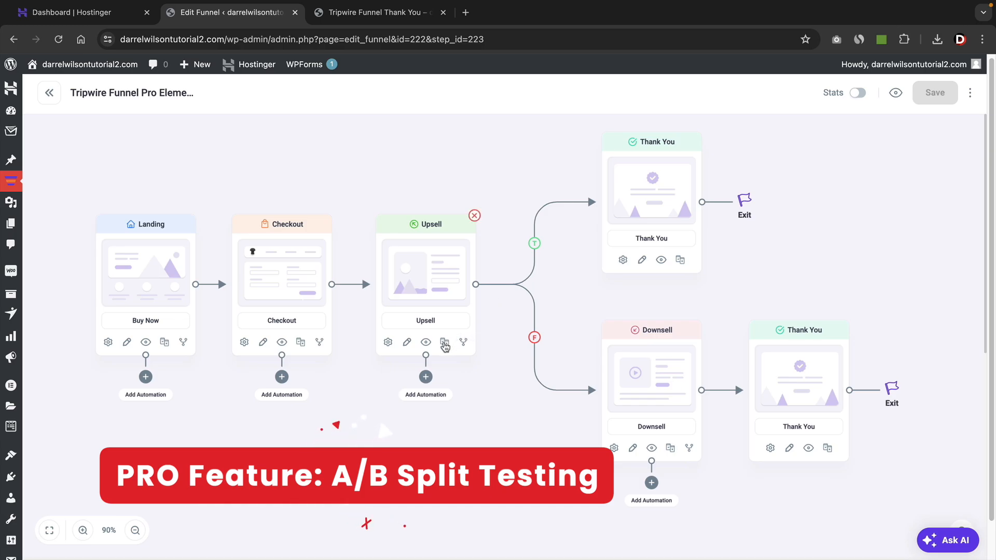
pyautogui.click(444, 343)
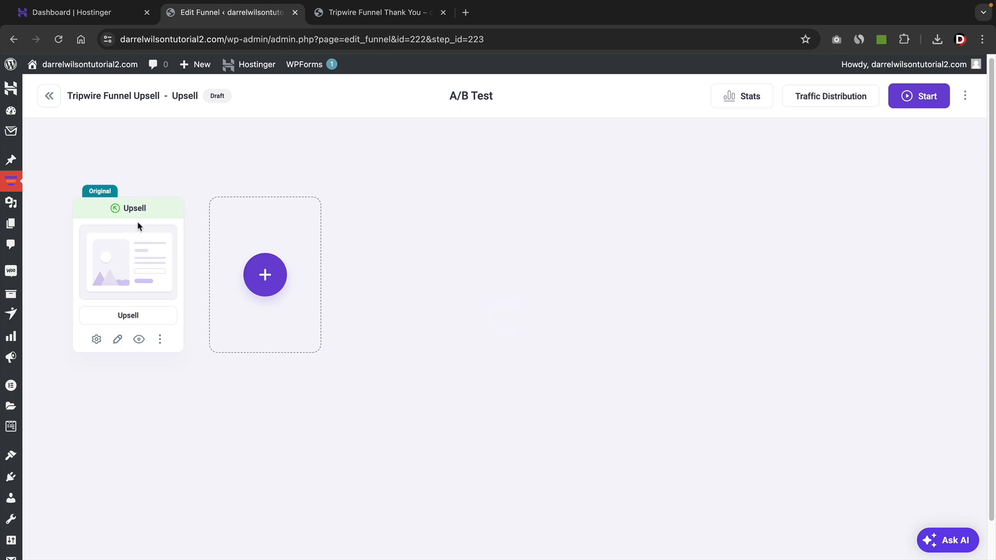
pyautogui.click(266, 276)
pyautogui.click(372, 303)
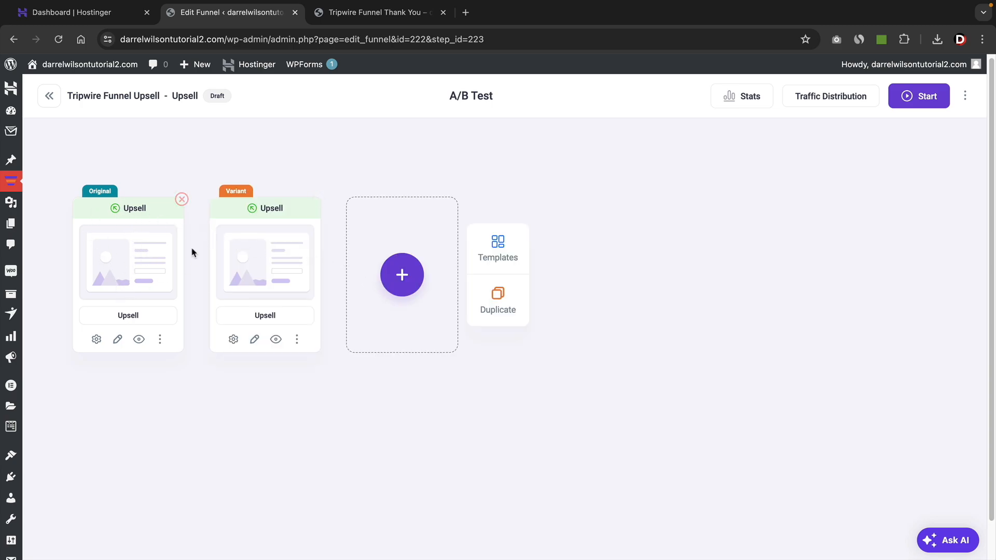
# Open the Upsell variant in the Elementor editor and change its special offer heading to "This Is Your LAST OFFER Chance!".
pyautogui.click(255, 340)
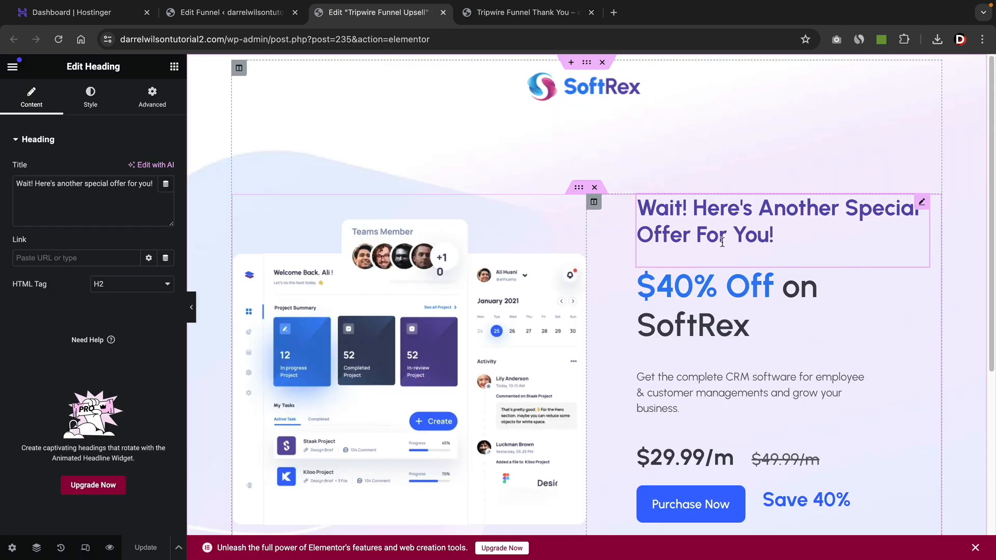
pyautogui.scroll(-1, 737, 244)
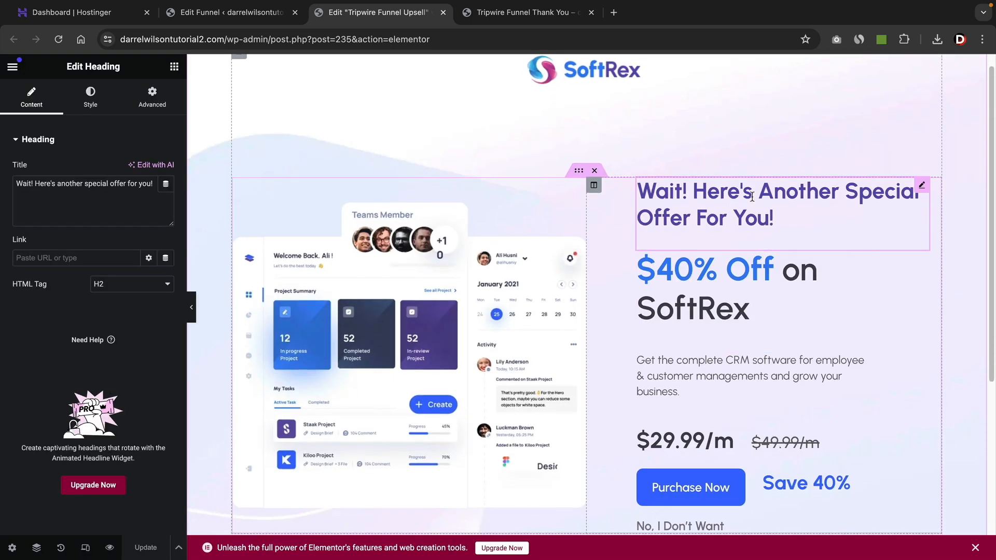
pyautogui.tripleClick(754, 203)
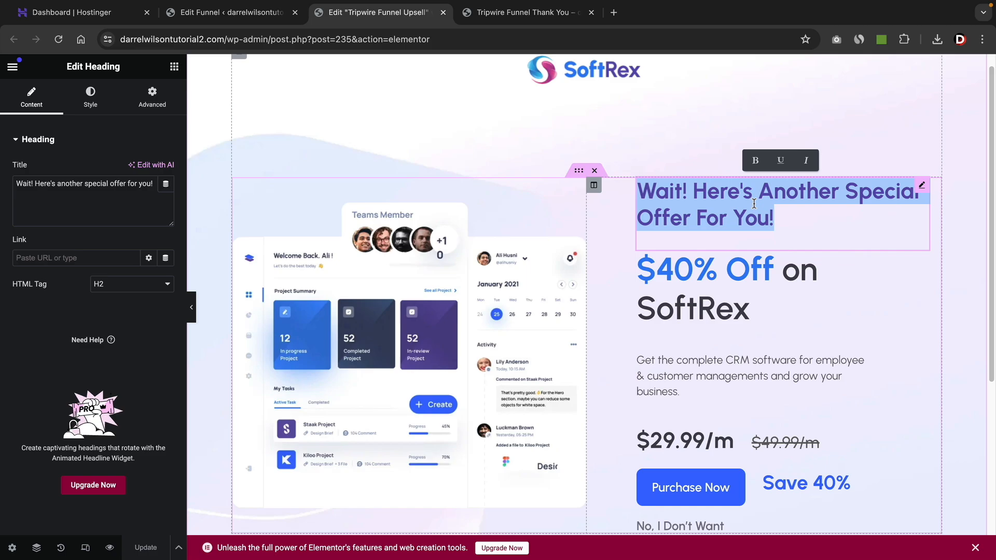
pyautogui.click(754, 204)
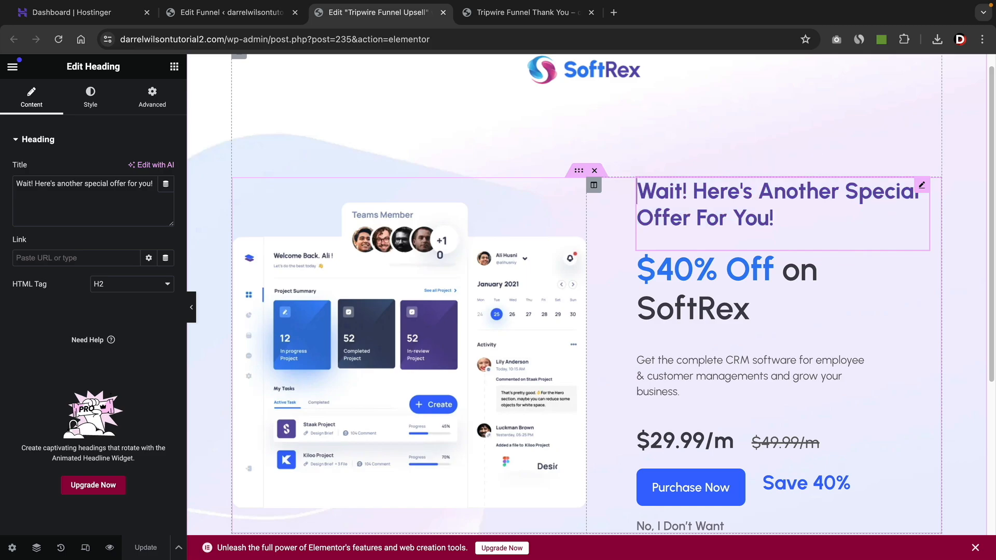
pyautogui.tripleClick(754, 203)
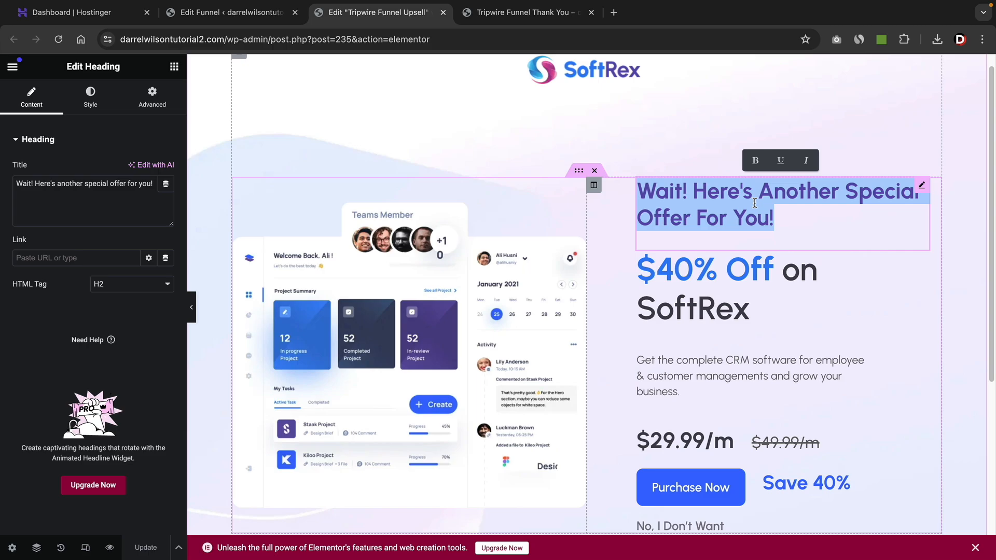
pyautogui.write('This Is Ol')
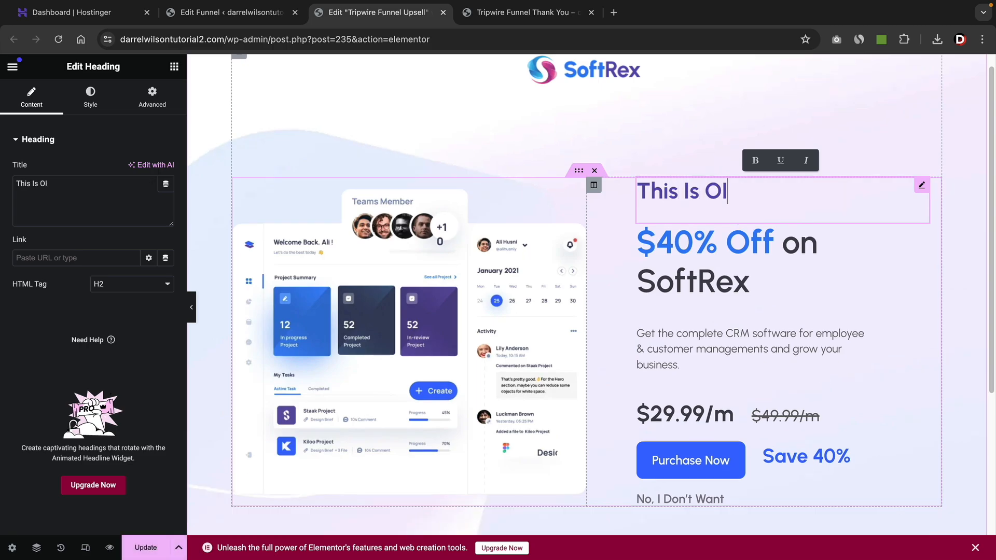
pyautogui.press('BackSpace')
pyautogui.press('BackSpace')
pyautogui.write('Your LAST OFf')
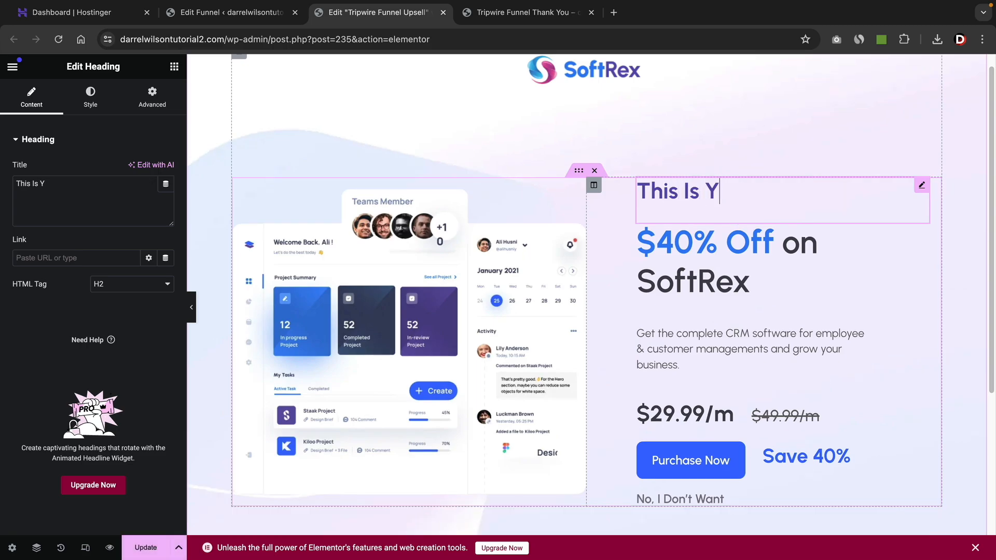
pyautogui.press('BackSpace')
pyautogui.write('Fer')
pyautogui.press('BackSpace')
pyautogui.press('BackSpace')
pyautogui.press('BackSpace')
pyautogui.write('FER')
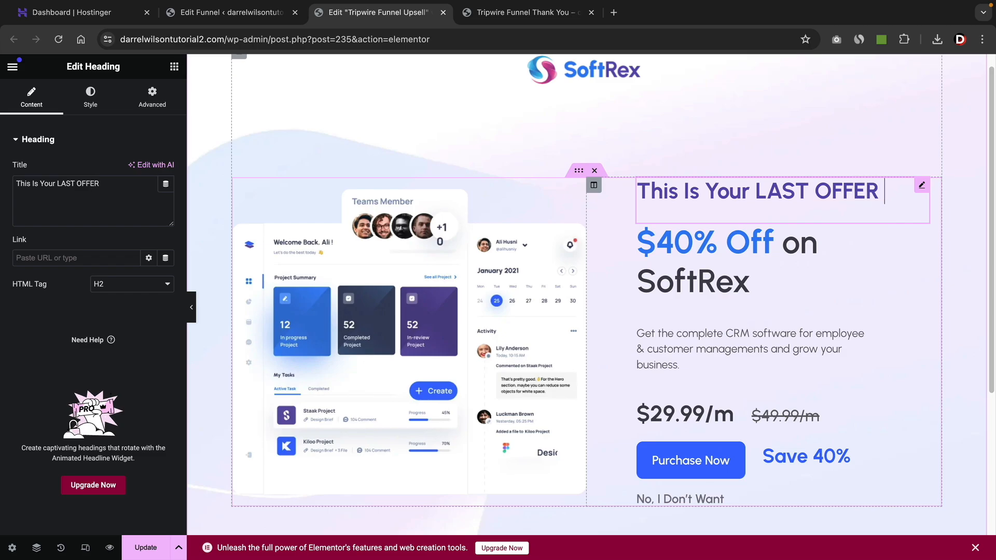
pyautogui.write(' Chance! (Exclusive)')
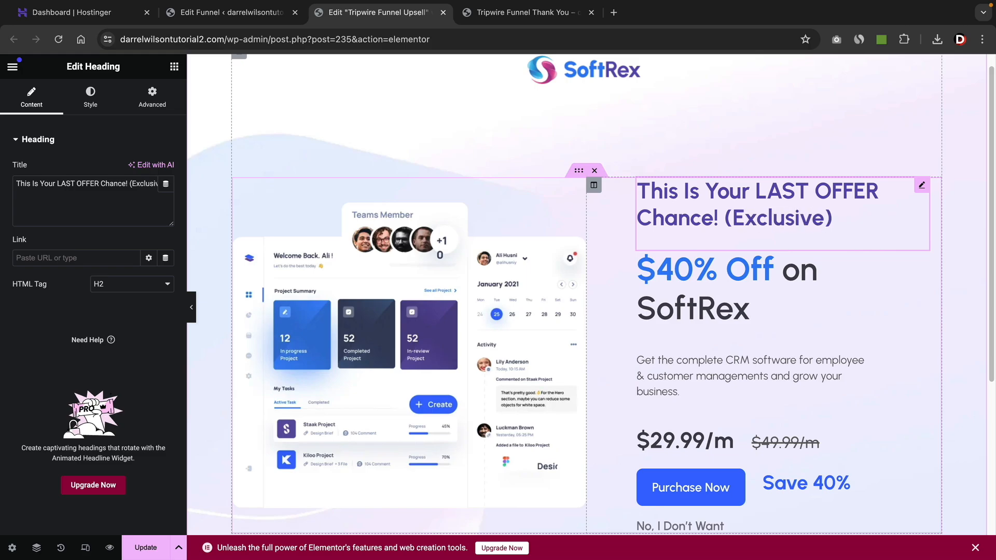
# Append "(Exclusive)" to the Upsell variant's heading and update the page.
pyautogui.click(146, 548)
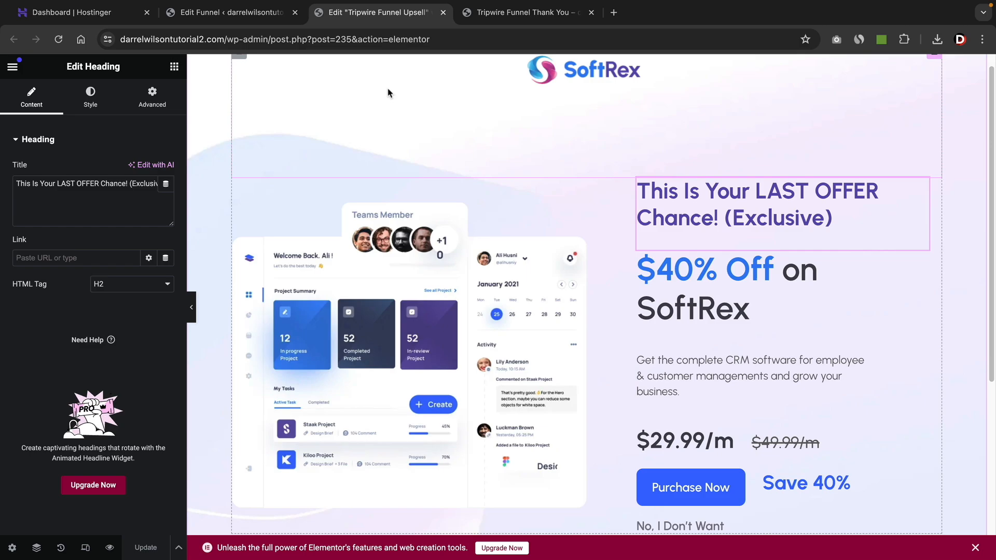
# Open the original Upsell page in the editor, compare its heading with the variant's, and return to the A/B test.
pyautogui.click(249, 17)
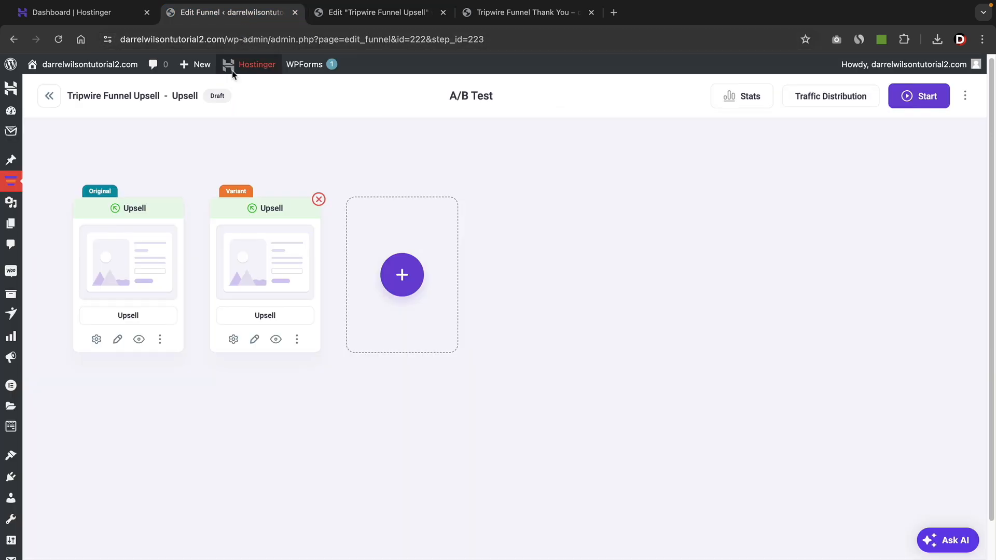
pyautogui.click(118, 341)
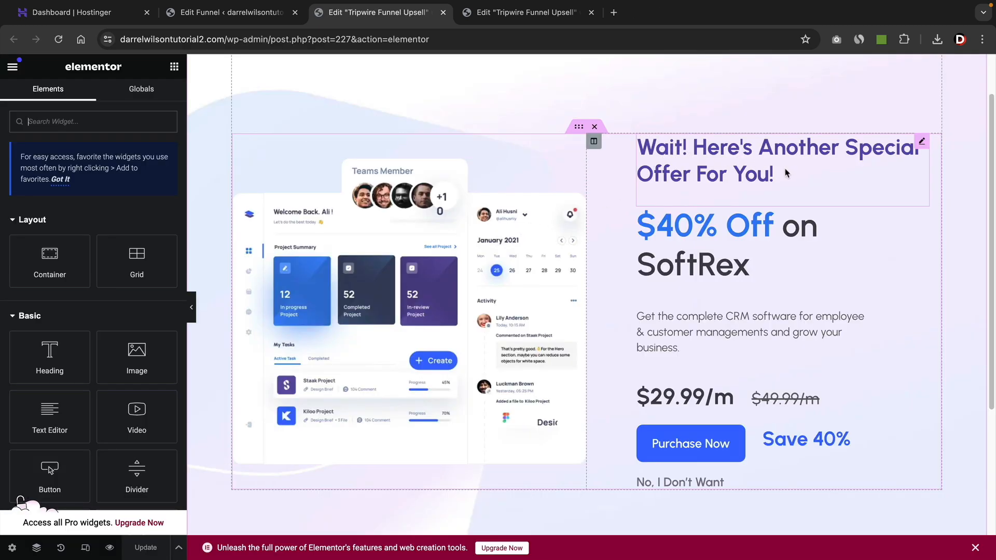
pyautogui.click(540, 16)
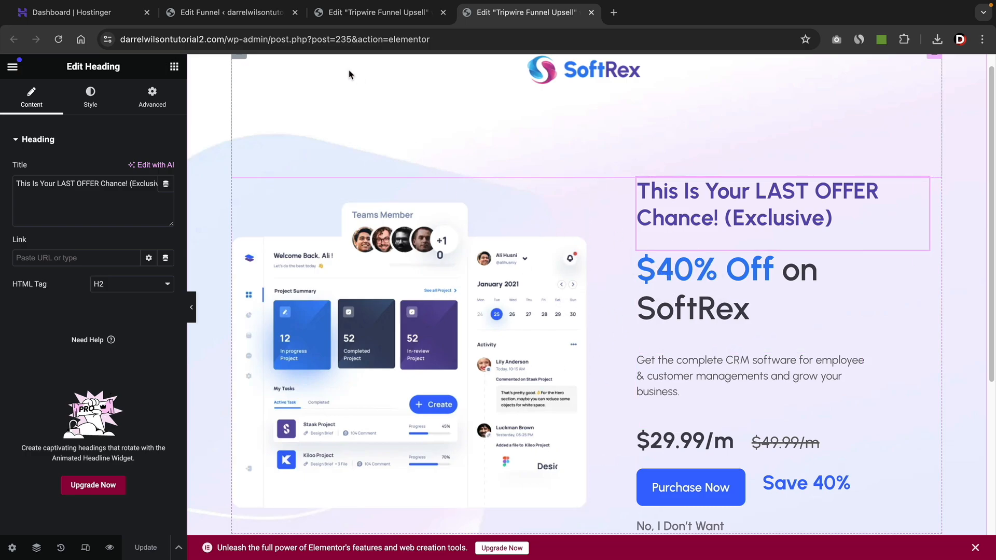
pyautogui.click(241, 18)
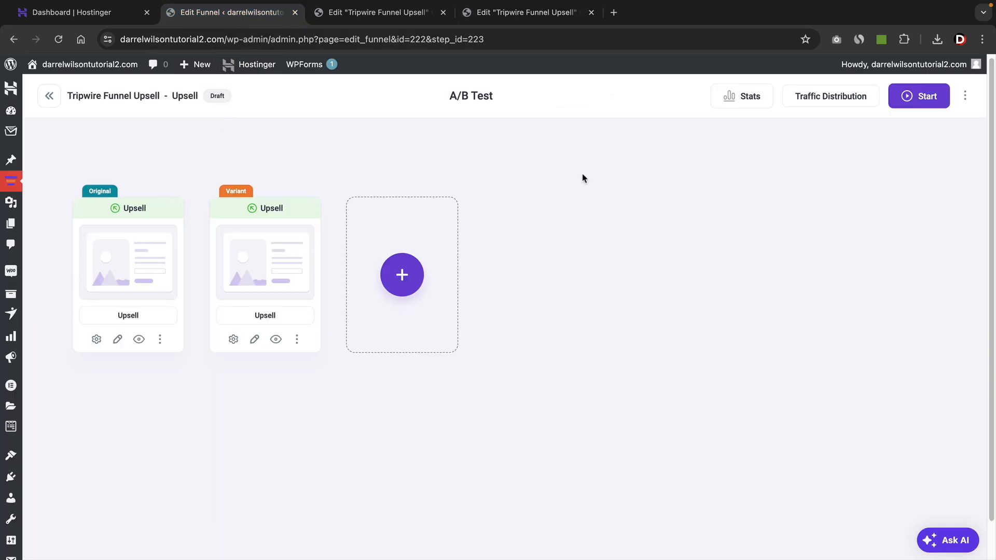
# Review the A/B test's visits, revenue and conversion stats and the declare-winner option for the original upsell page.
pyautogui.click(745, 102)
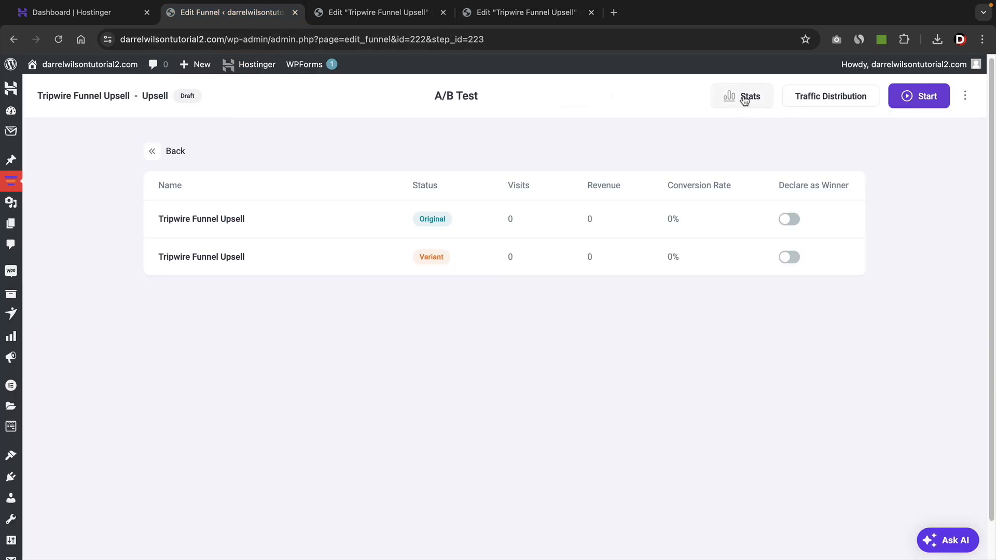
pyautogui.moveTo(531, 185); pyautogui.dragTo(503, 186)
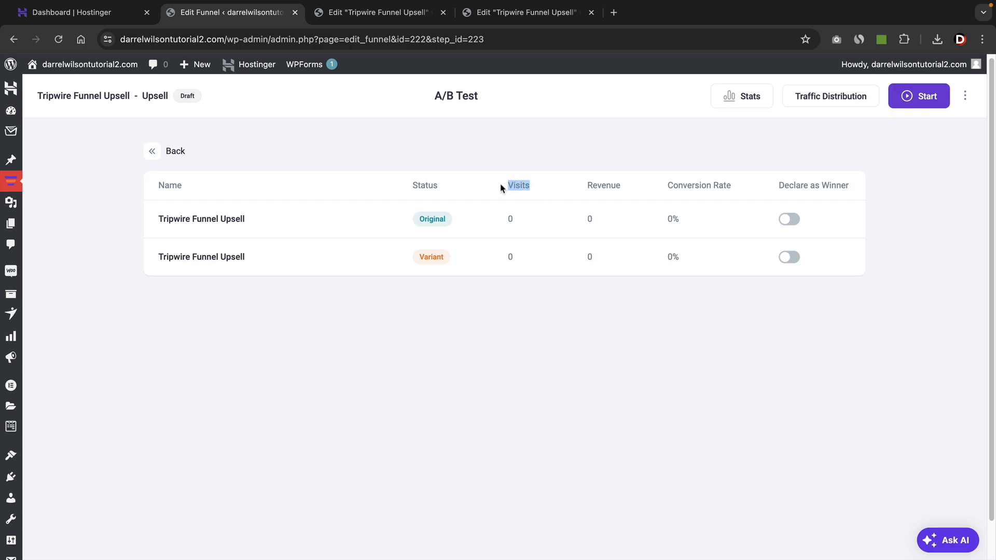
pyautogui.moveTo(626, 187); pyautogui.dragTo(596, 185)
pyautogui.moveTo(732, 189); pyautogui.dragTo(669, 186)
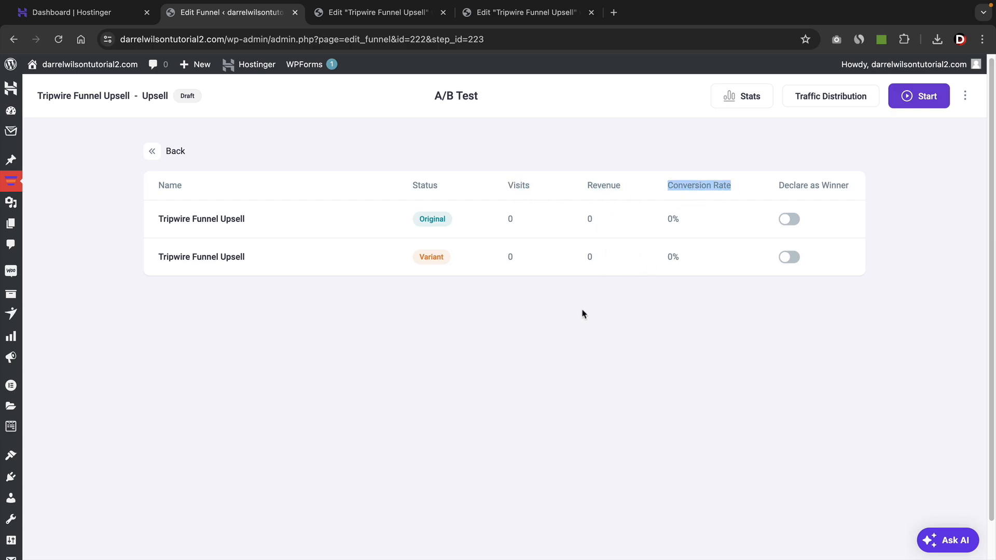
pyautogui.click(790, 220)
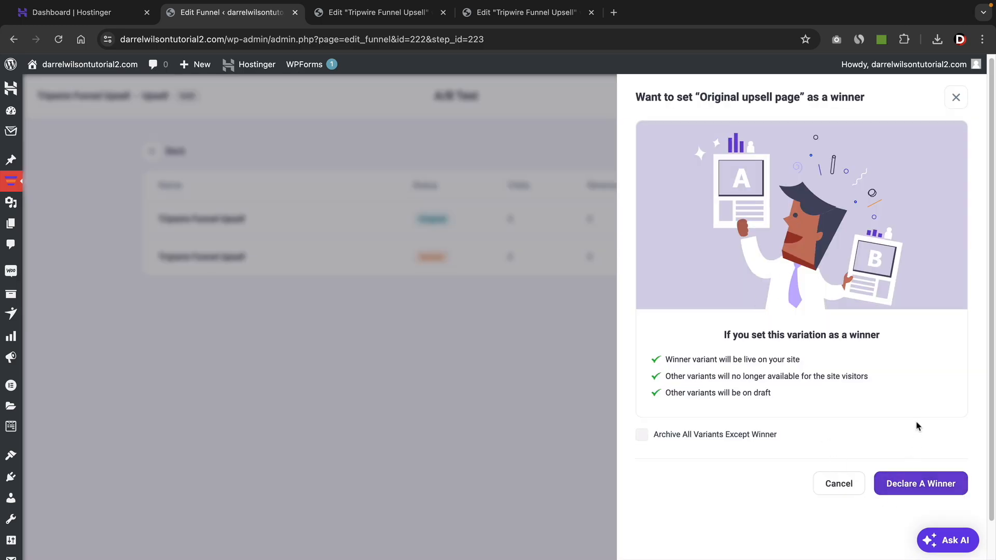
pyautogui.click(956, 98)
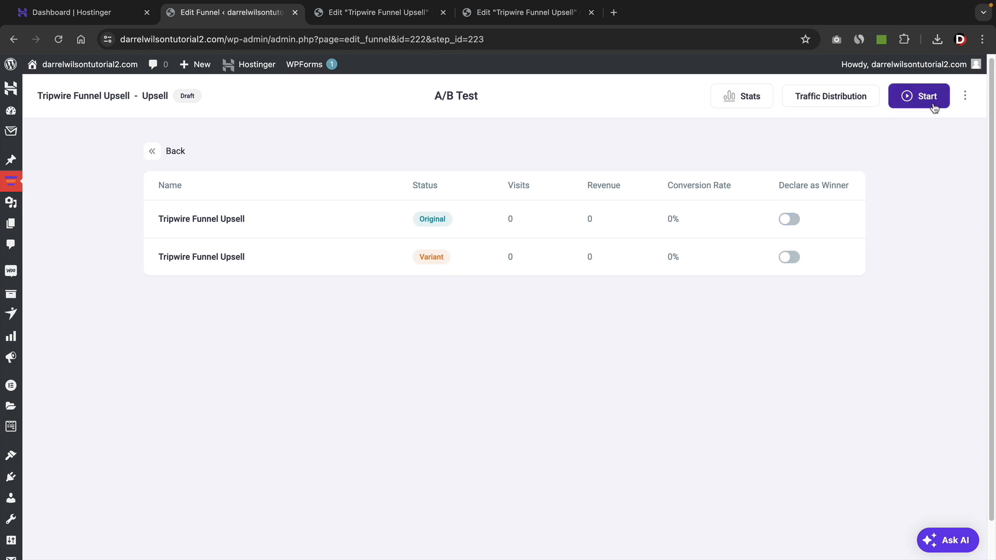
# Check the traffic distribution between the original and variant Upsell pages, then start the A/B test.
pyautogui.click(849, 101)
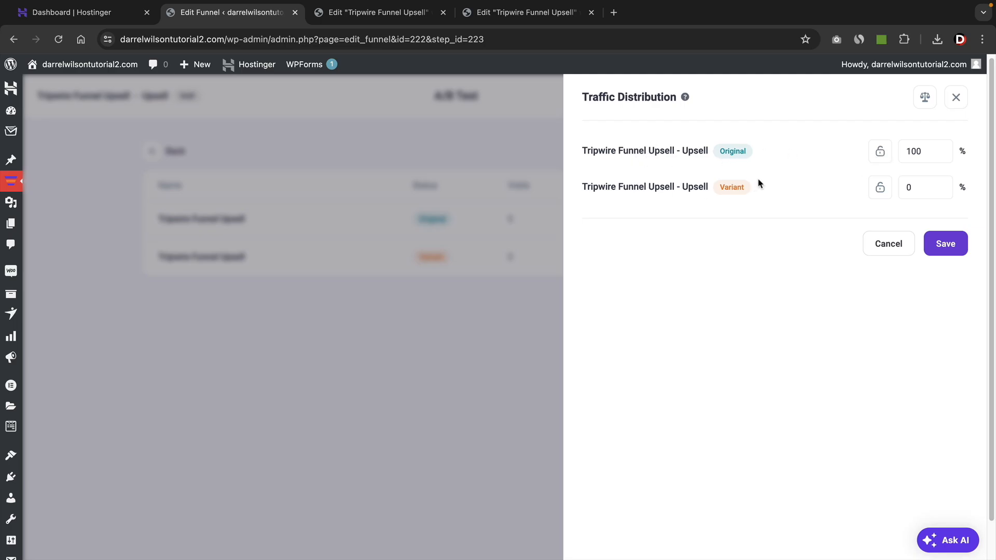
pyautogui.click(956, 98)
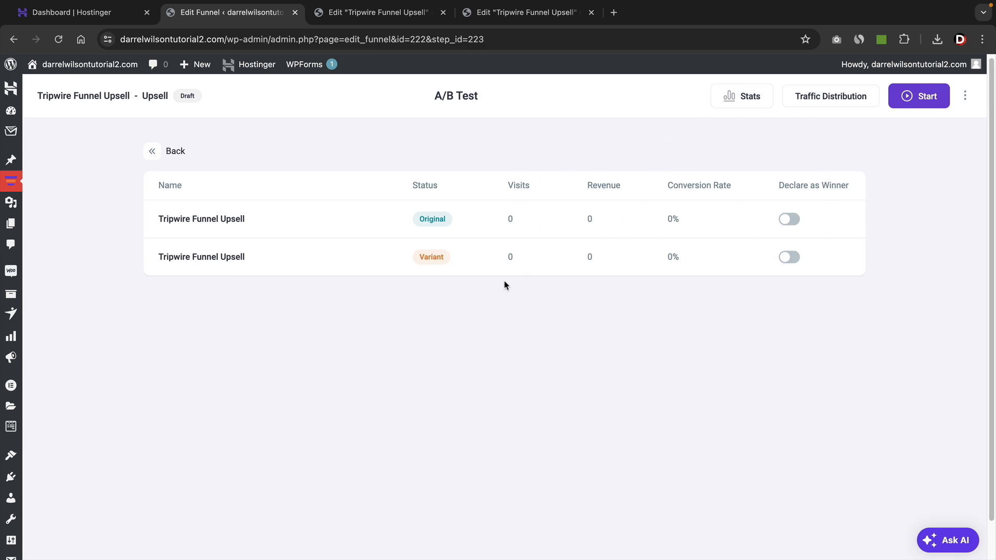
pyautogui.click(931, 97)
pyautogui.click(612, 363)
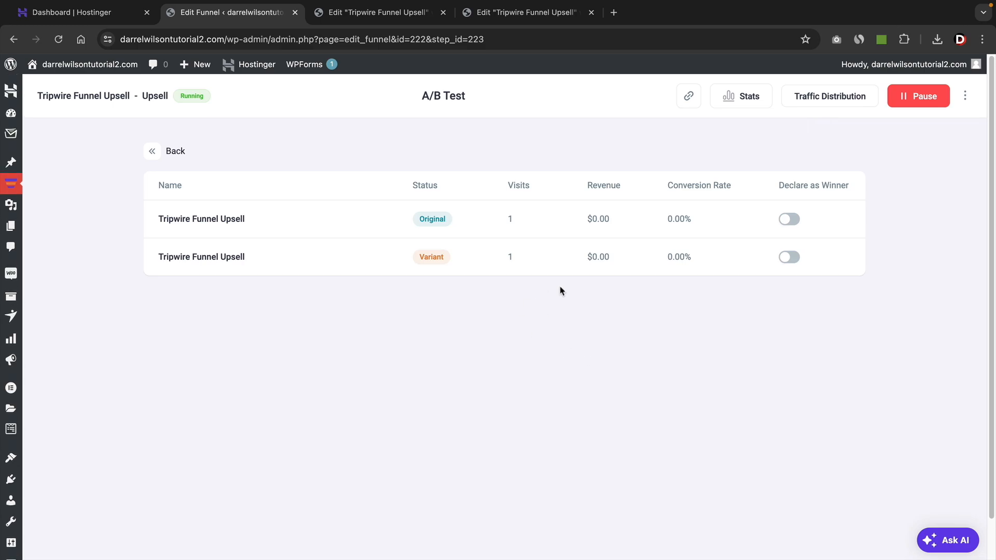
# Return to the funnel canvas and examine the Upsell step's condition and its available criteria.
pyautogui.click(168, 153)
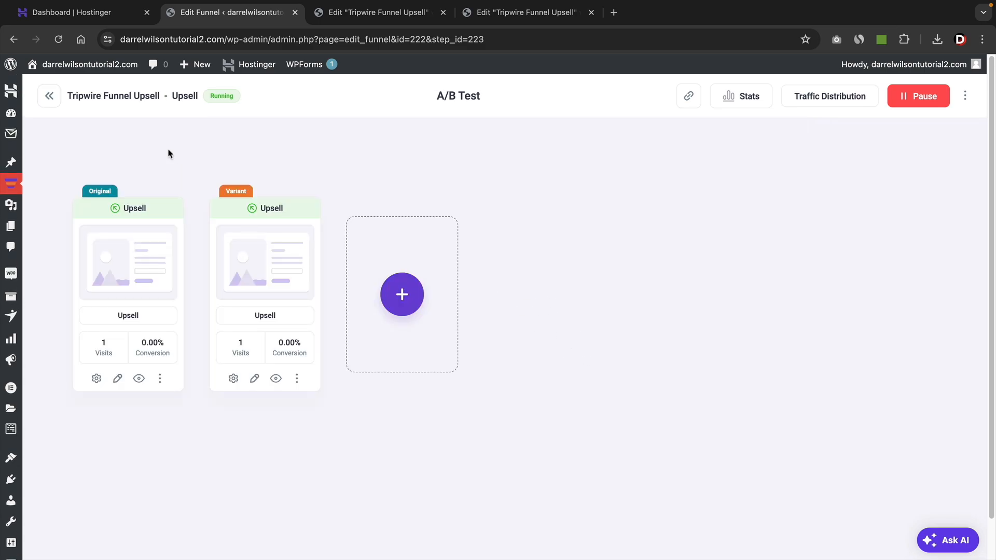
pyautogui.click(49, 96)
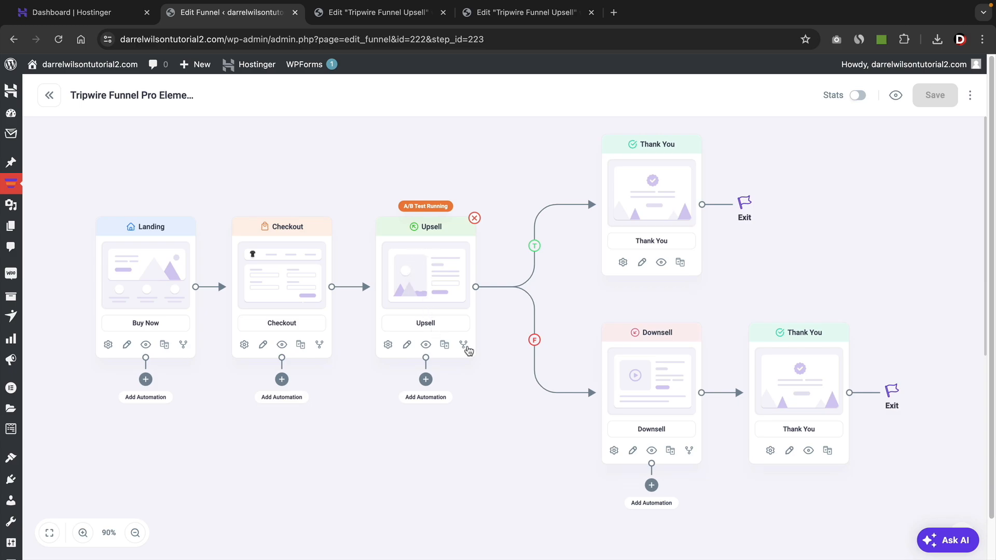
pyautogui.click(464, 346)
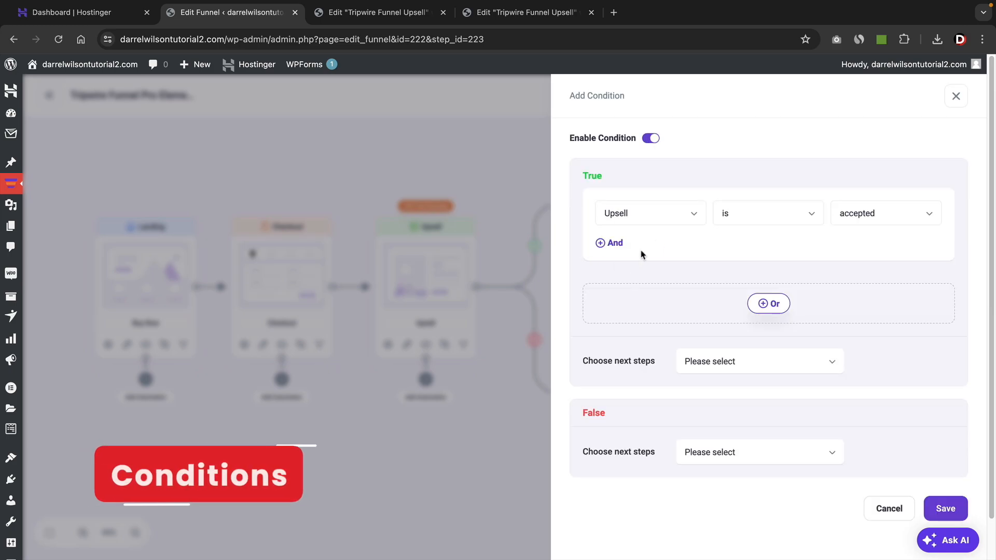
pyautogui.click(659, 217)
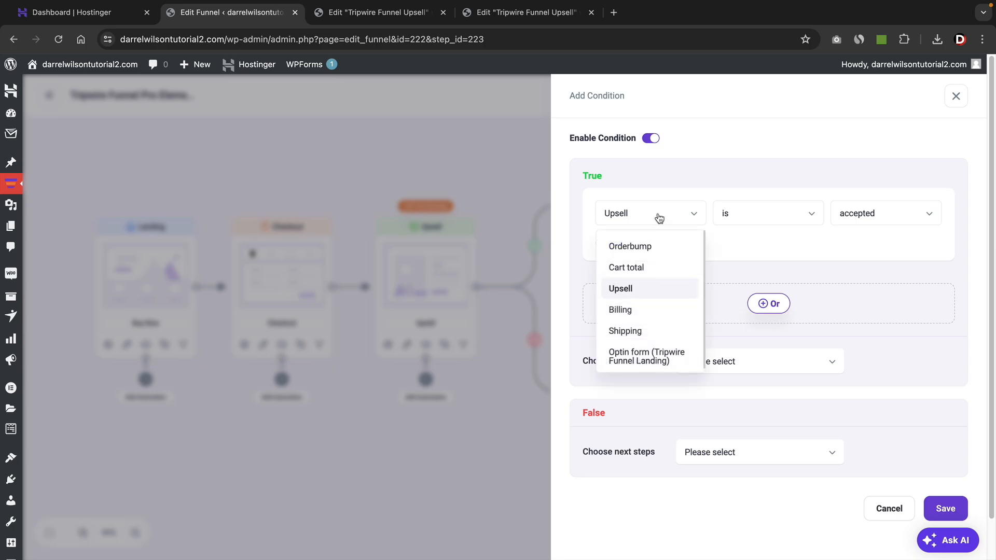
pyautogui.click(634, 294)
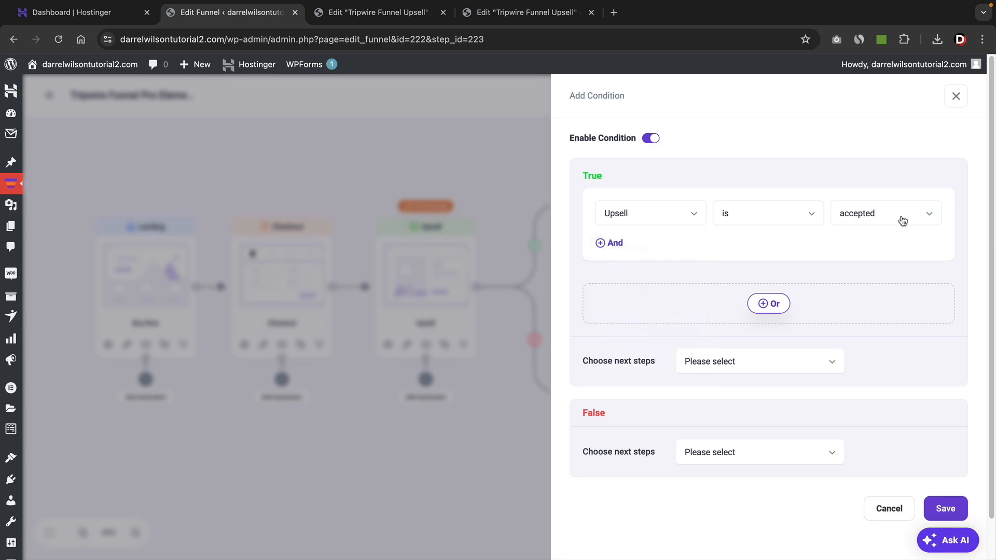
pyautogui.click(956, 97)
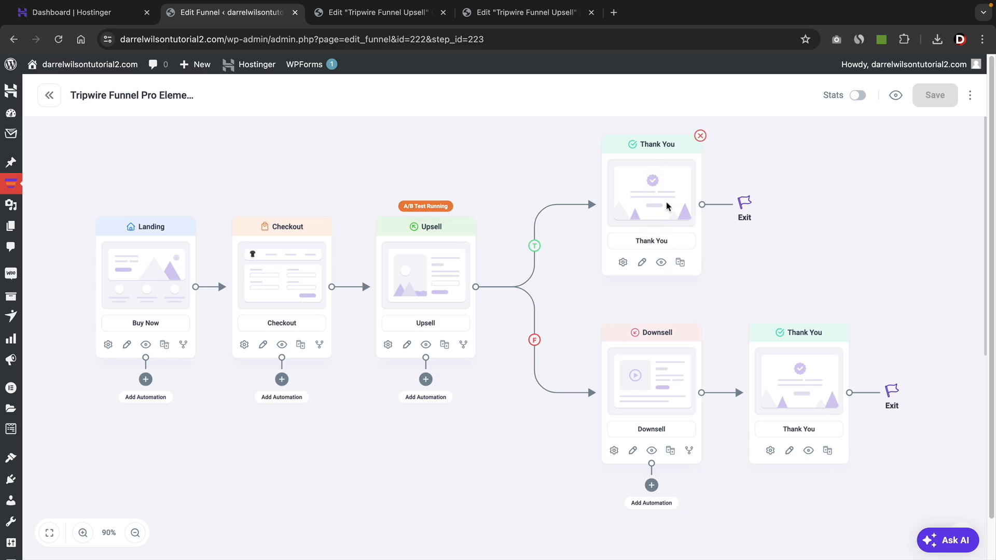
# Set the next step for the Upsell condition's False branch to downsell [#228].
pyautogui.click(462, 345)
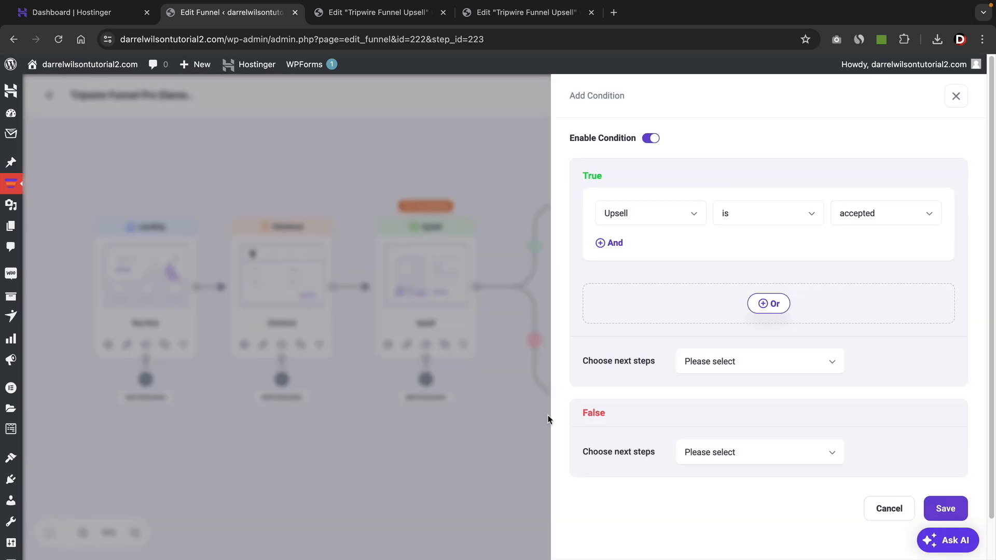
pyautogui.click(726, 459)
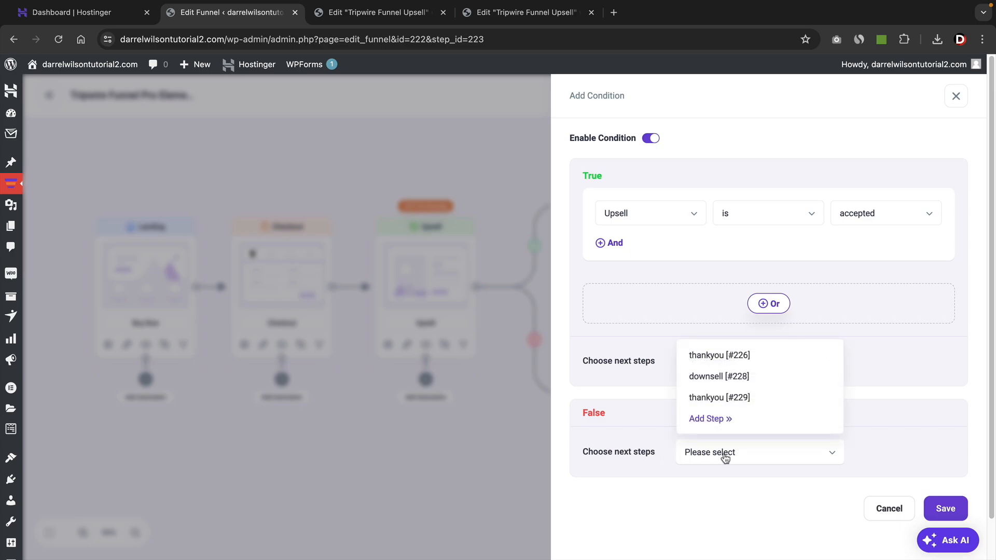
pyautogui.click(730, 378)
pyautogui.click(945, 509)
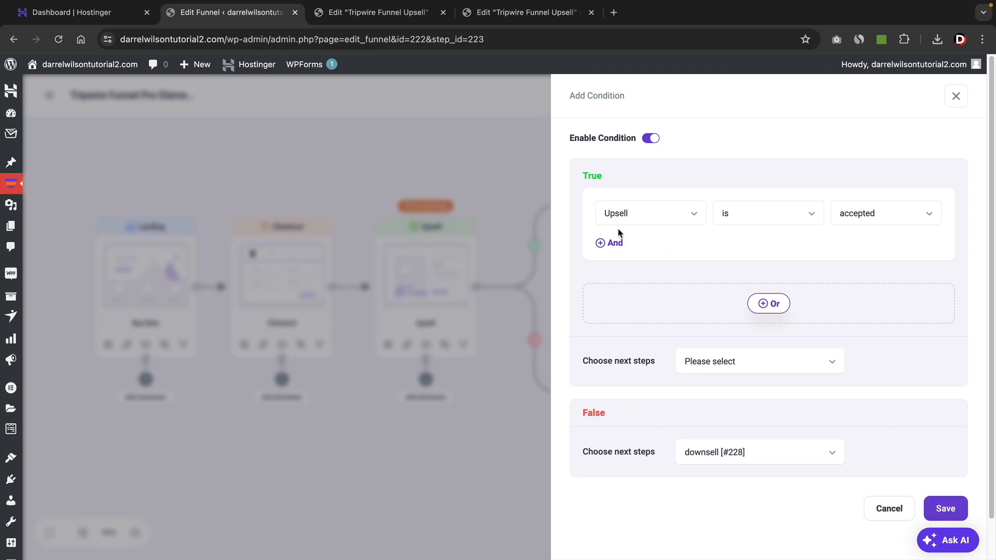
# Add an And rule "Orderbump is accepted" to the Upsell condition and route its True branch to thankyou [#226].
pyautogui.click(612, 244)
pyautogui.click(634, 255)
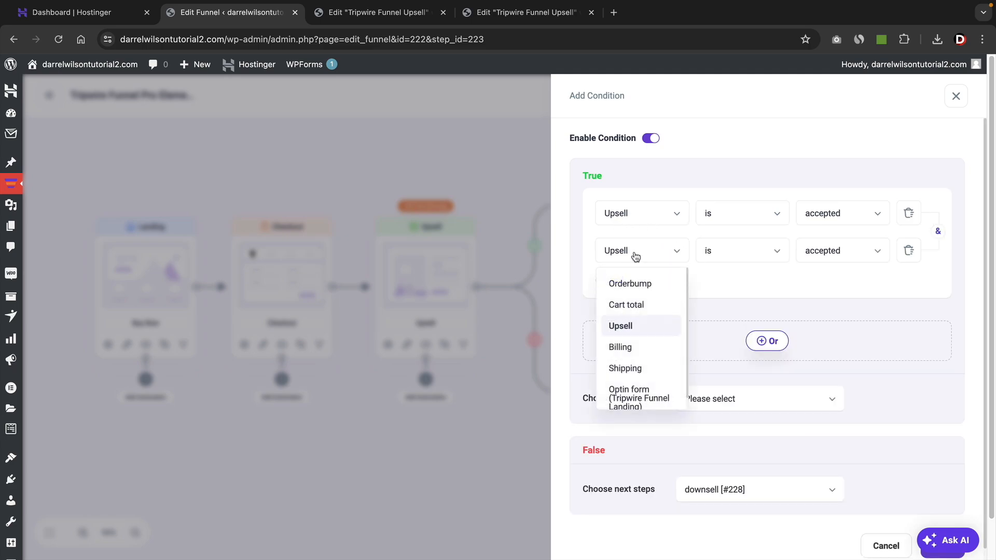
pyautogui.click(642, 284)
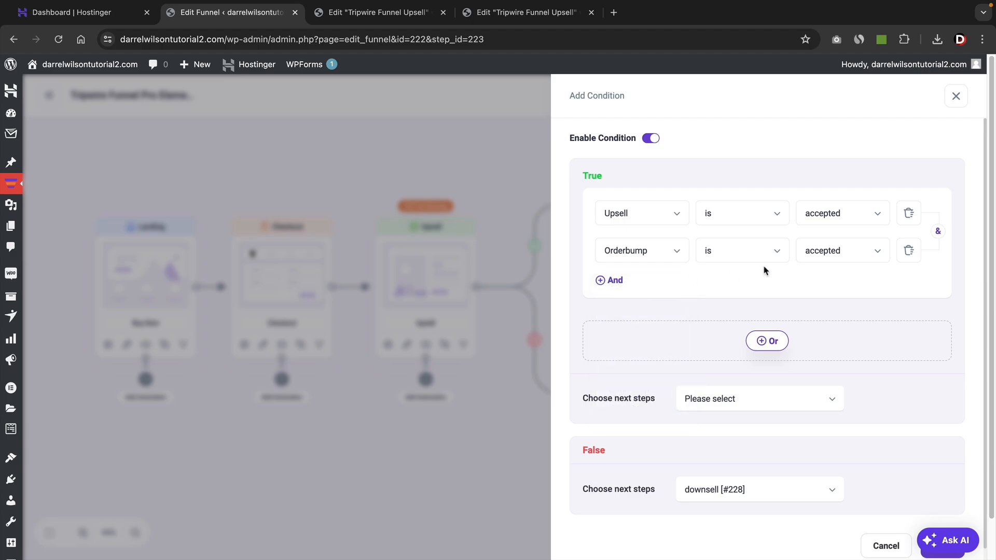
pyautogui.click(717, 404)
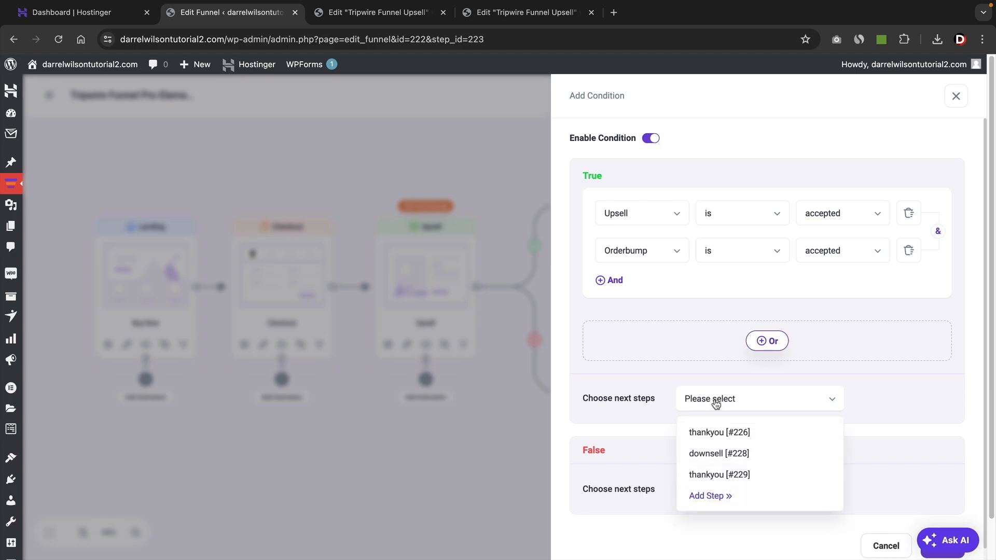
pyautogui.click(722, 433)
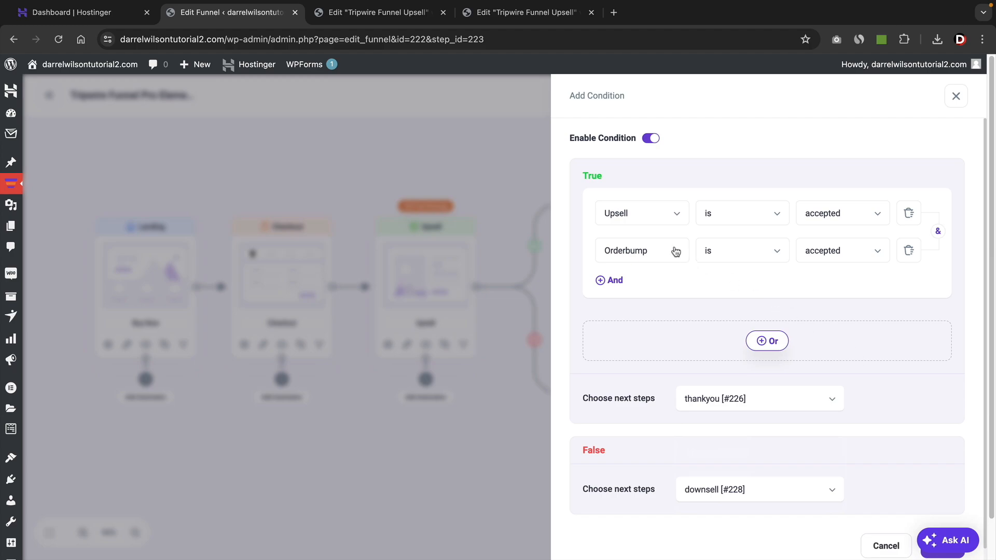
pyautogui.click(919, 534)
pyautogui.click(952, 96)
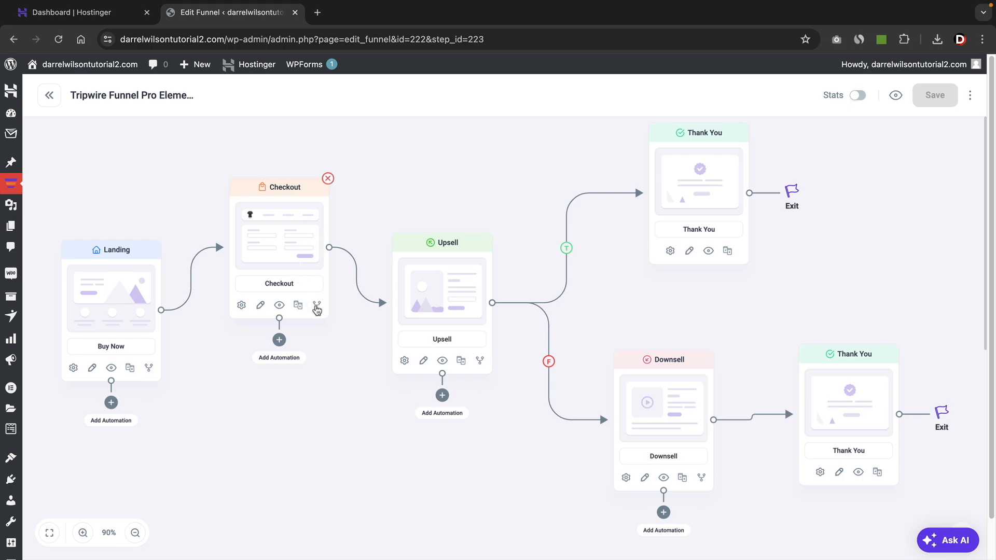
# Enable the Checkout condition "Orderbump is accepted", route True to a new upsell imported from the Tripwire Funnel Upsell template, and save.
pyautogui.click(316, 305)
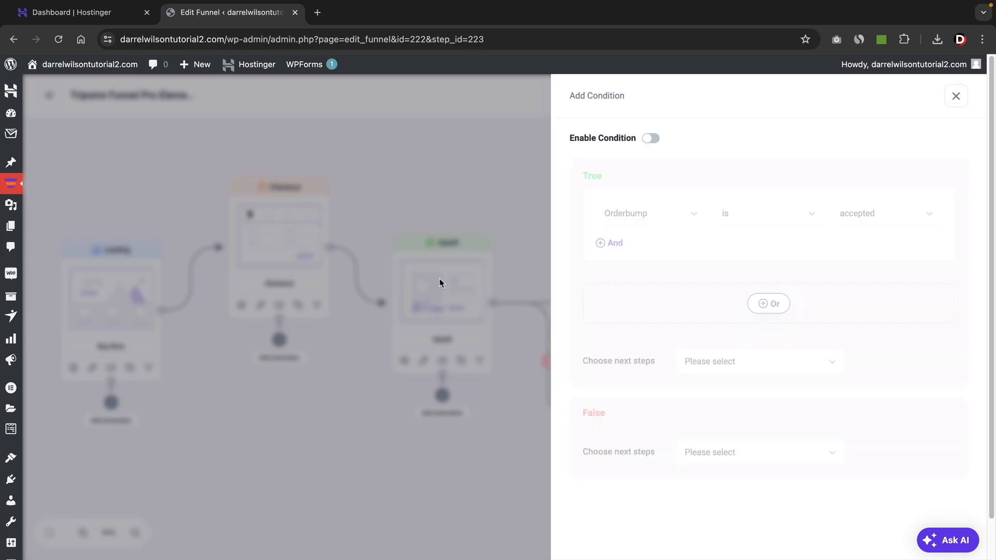
pyautogui.click(650, 139)
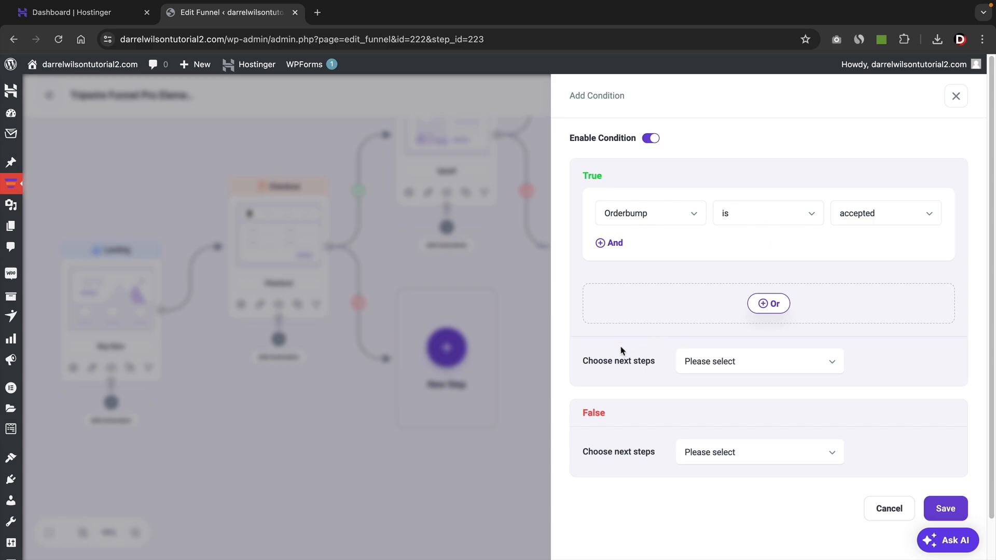
pyautogui.click(687, 363)
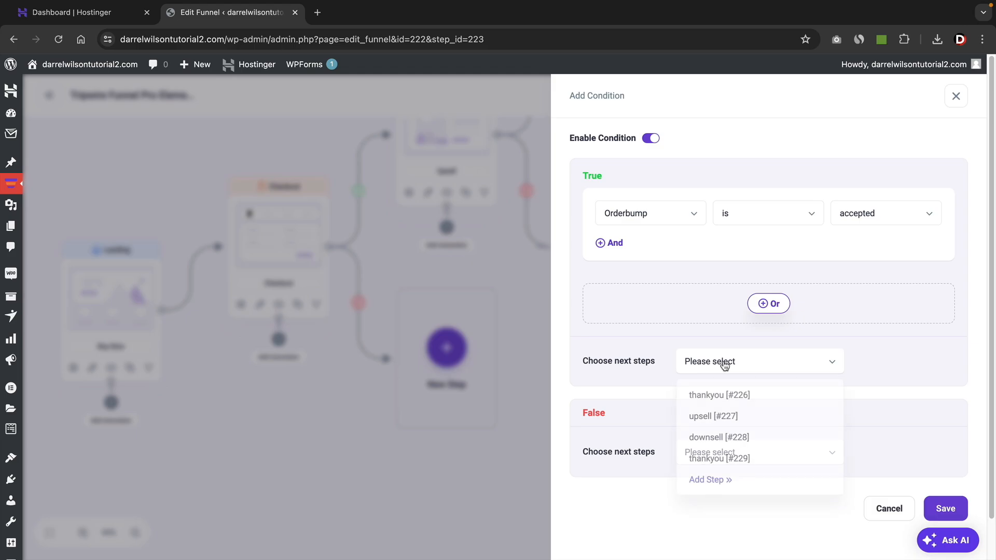
pyautogui.click(712, 481)
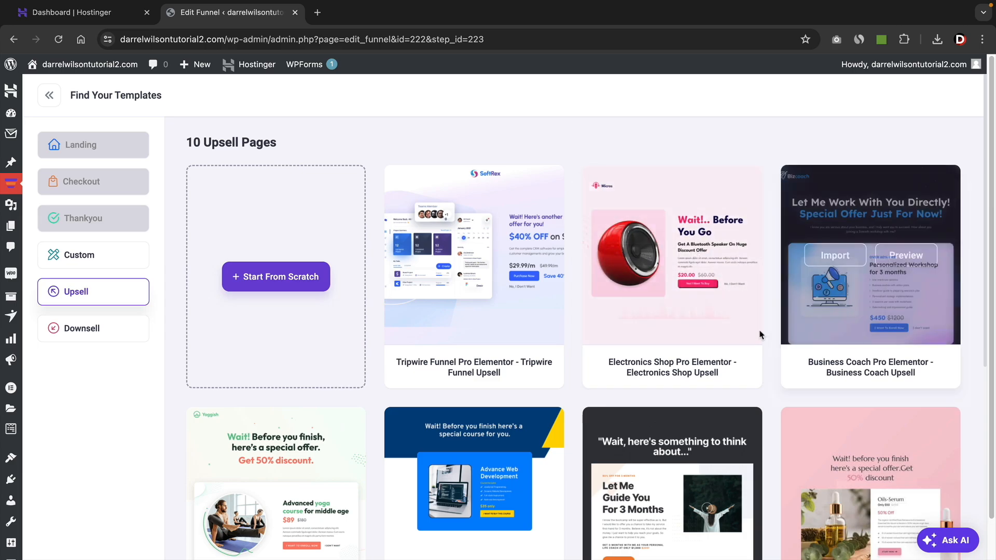
pyautogui.click(443, 259)
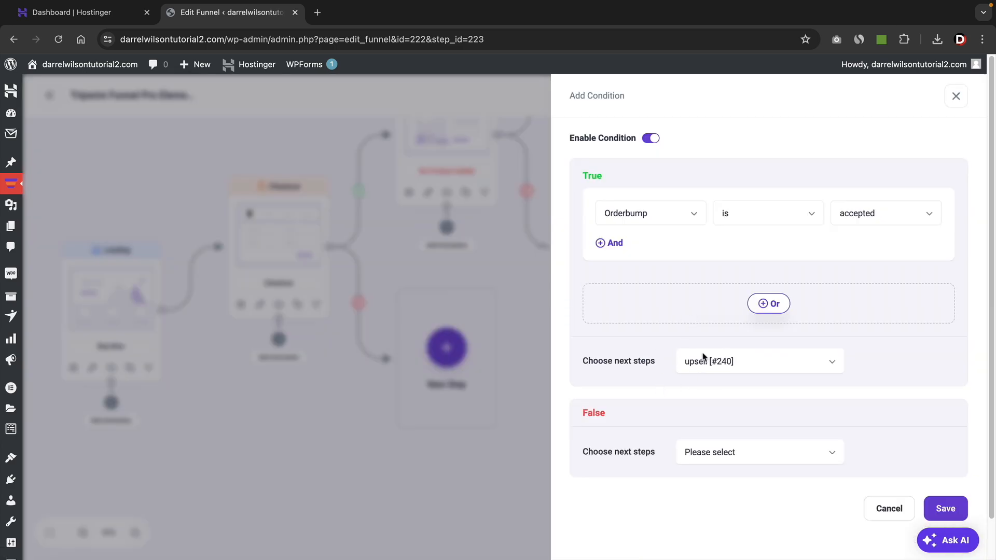
pyautogui.click(953, 507)
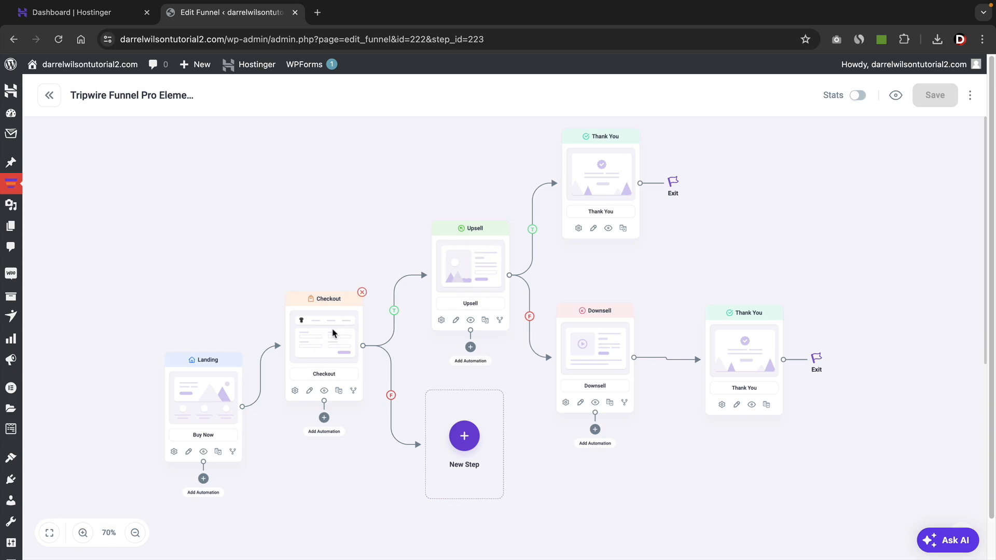
# Add an upsell step to the Checkout condition's False branch by importing the Tripwire Funnel Upsell template.
pyautogui.click(465, 437)
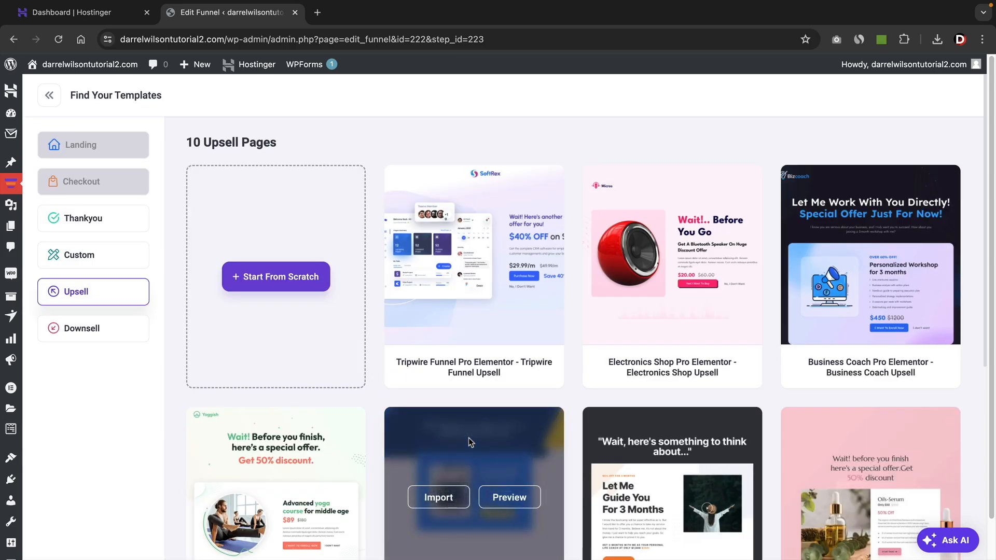
pyautogui.moveTo(496, 310)
pyautogui.click(454, 262)
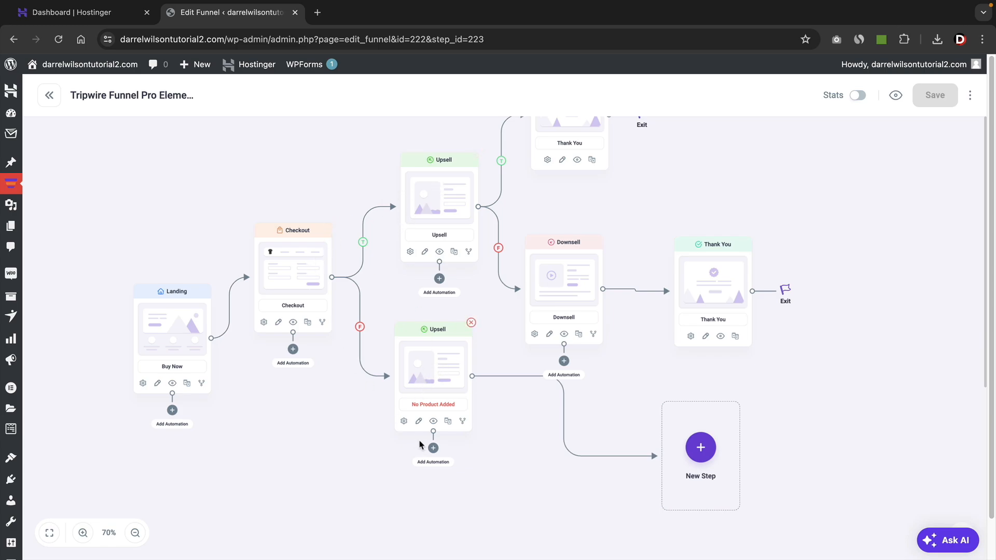
# Assign the TripSell Software Guide as the product of the False-branch upsell and close its settings.
pyautogui.click(404, 421)
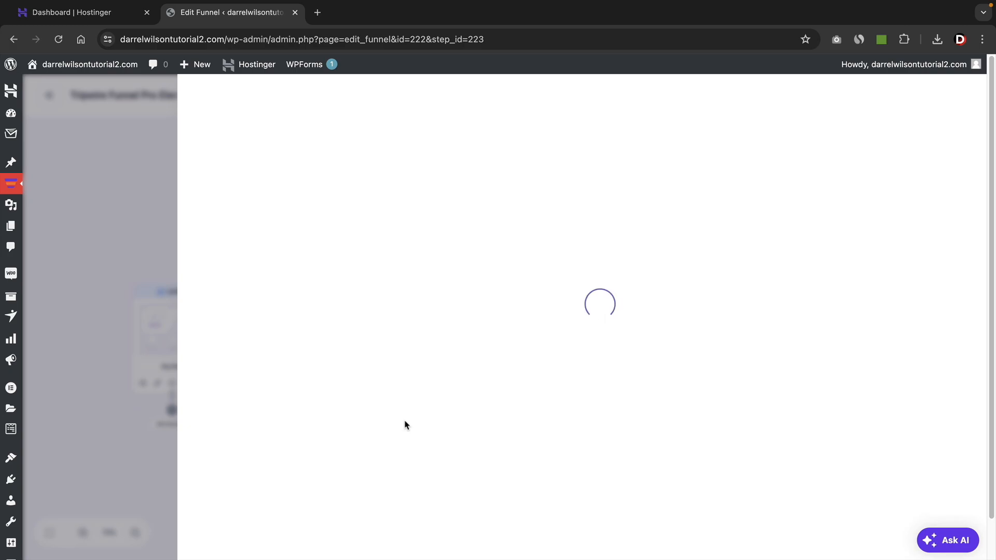
pyautogui.click(675, 243)
pyautogui.write('trip')
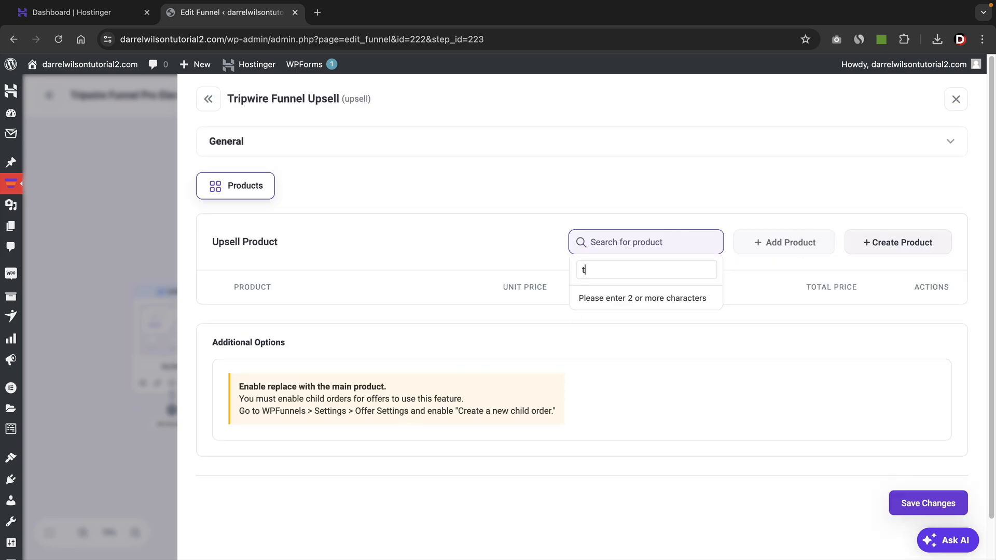
pyautogui.click(651, 370)
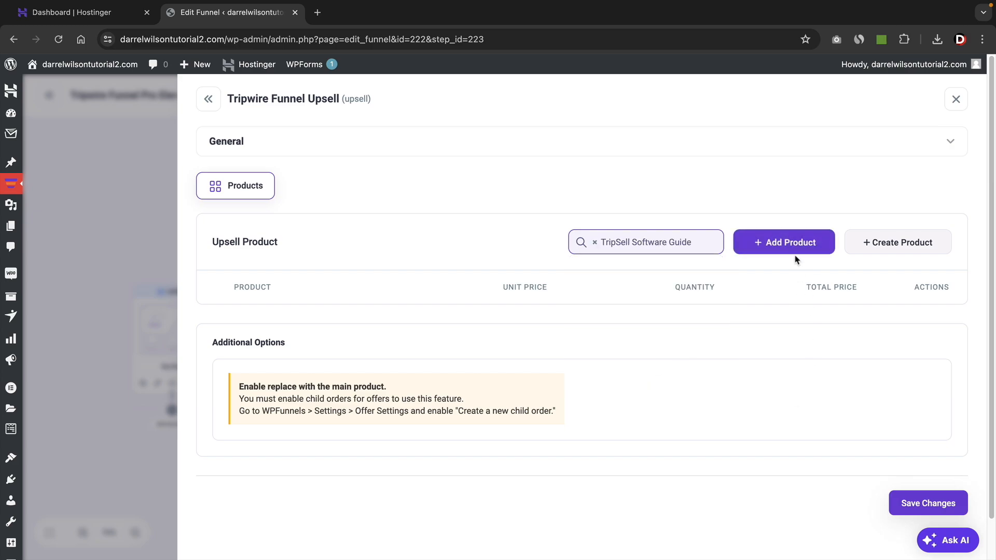
pyautogui.click(792, 248)
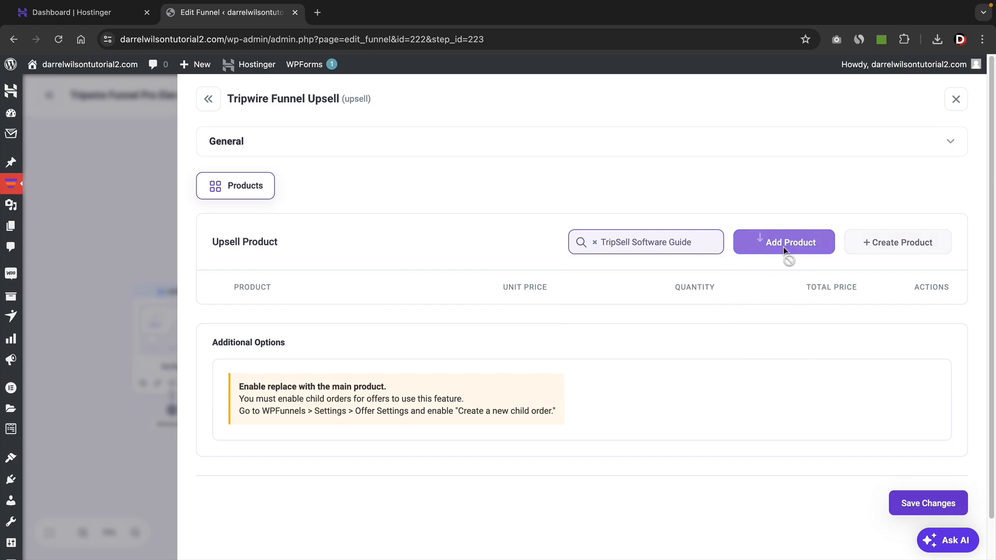
pyautogui.click(957, 103)
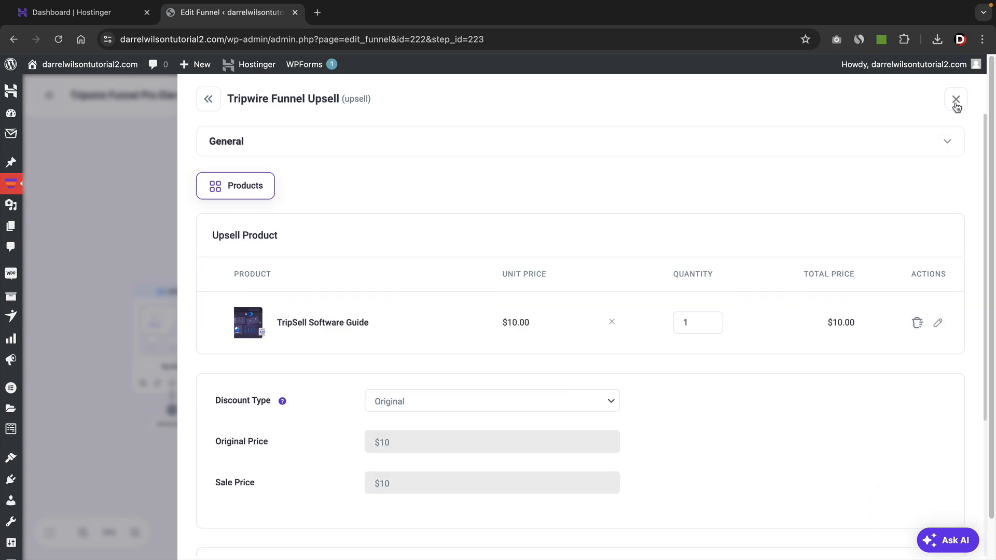
pyautogui.click(955, 102)
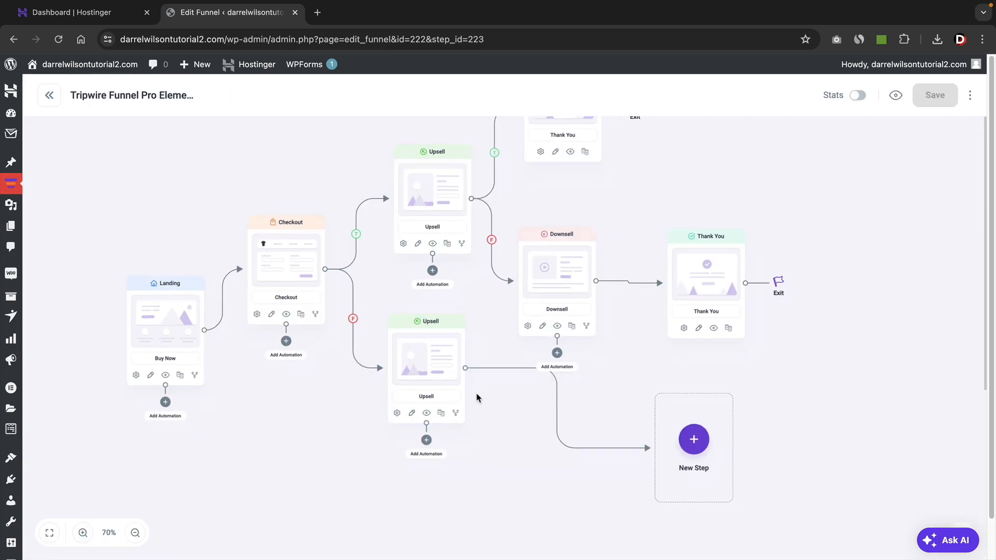
# Import the Tripwire Funnel Thank You template as the step following the False-branch upsell and reposition it below the Downsell.
pyautogui.click(667, 427)
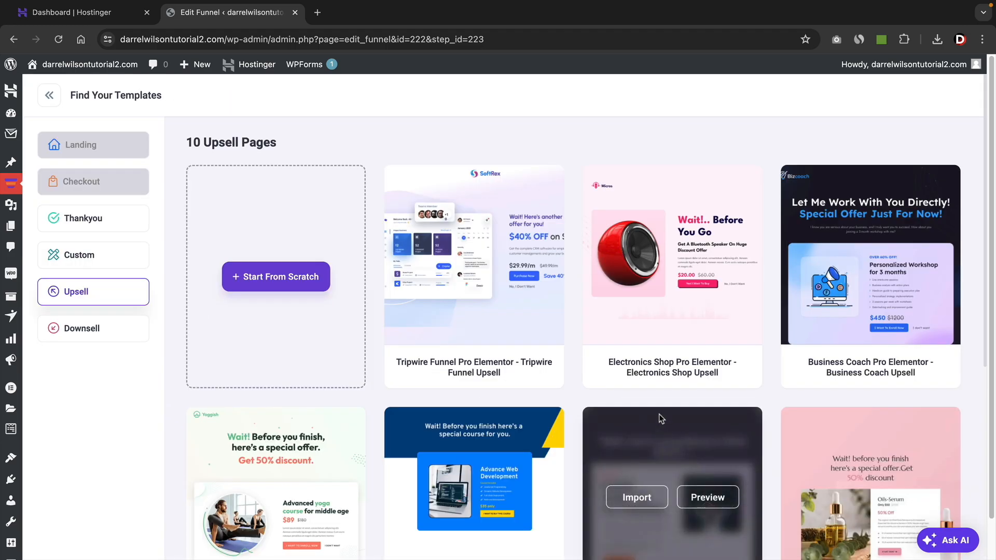
pyautogui.click(108, 224)
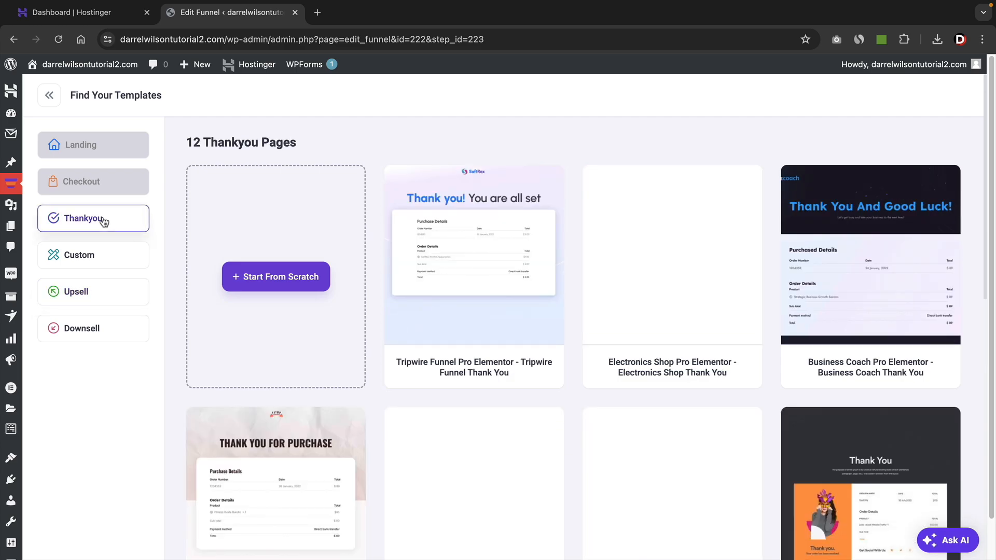
pyautogui.click(454, 256)
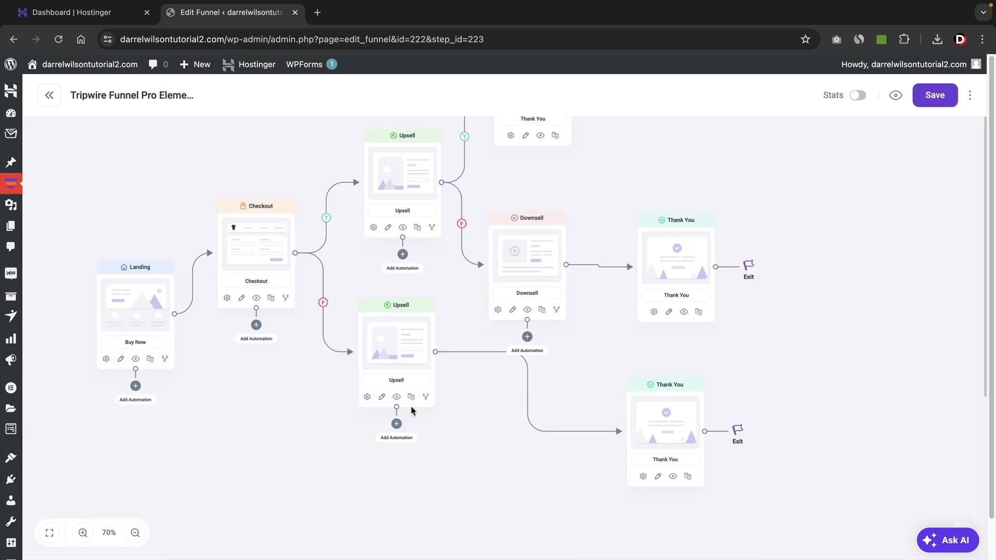
pyautogui.moveTo(646, 426); pyautogui.dragTo(613, 445)
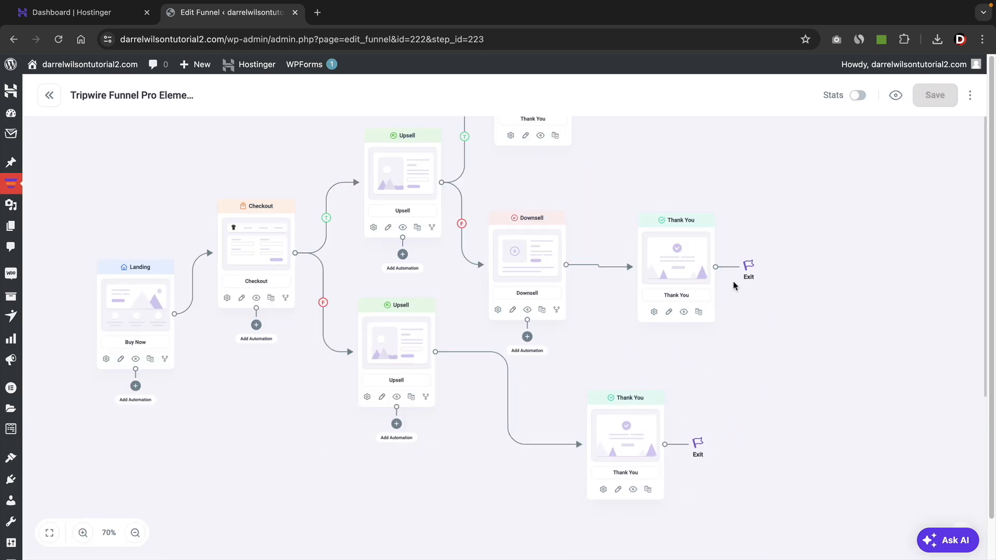
# Examine the complete funnel canvas with all its conditional branches.
pyautogui.click(135, 533)
pyautogui.click(135, 533)
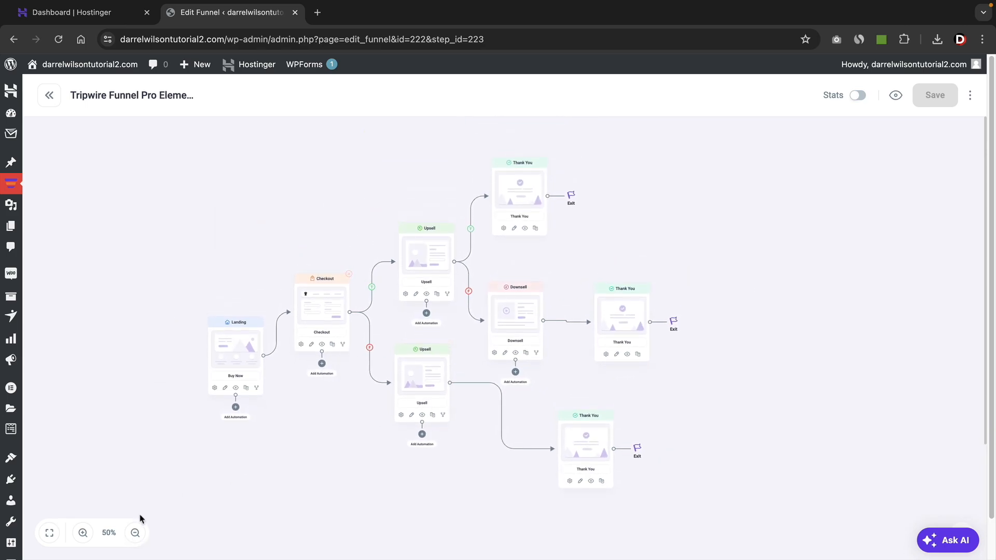
pyautogui.click(83, 533)
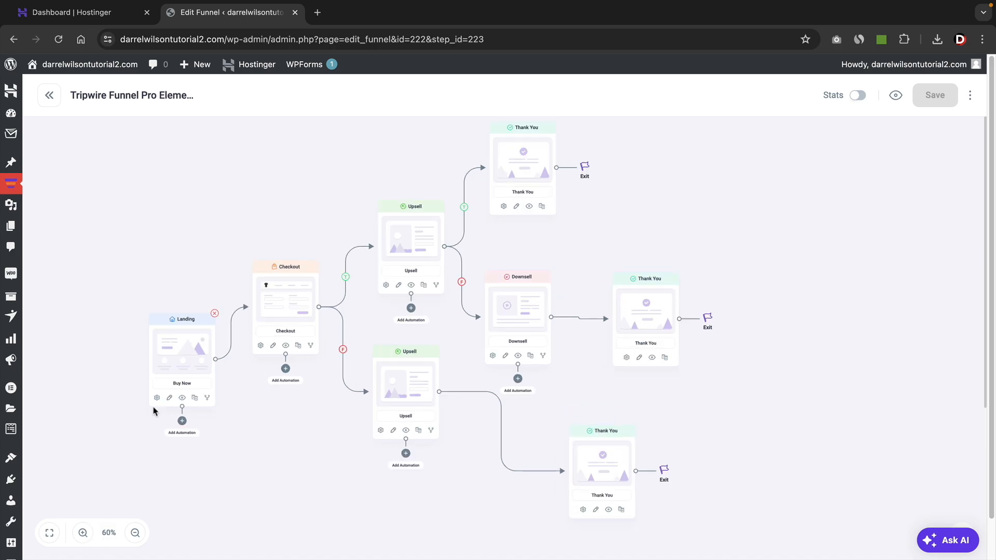
pyautogui.moveTo(270, 322)
pyautogui.moveTo(318, 380)
pyautogui.mouseDown()
pyautogui.moveTo(442, 374)
pyautogui.moveTo(318, 374)
pyautogui.mouseUp()
pyautogui.moveTo(335, 459)
pyautogui.mouseDown()
pyautogui.moveTo(349, 450)
pyautogui.moveTo(347, 460)
pyautogui.mouseUp()
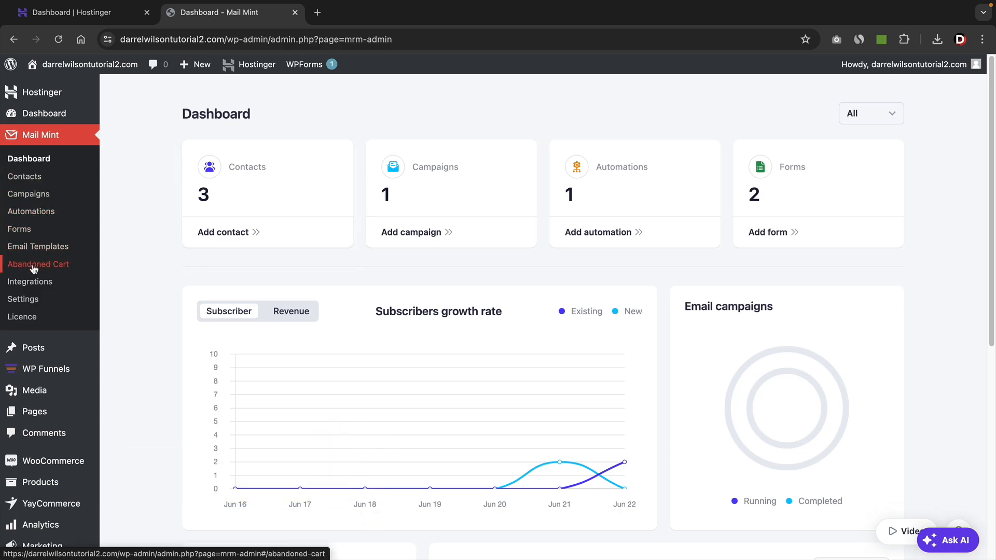
# Open the Mail Mint settings and review the Business, Email and Double Opt-In settings.
pyautogui.click(31, 301)
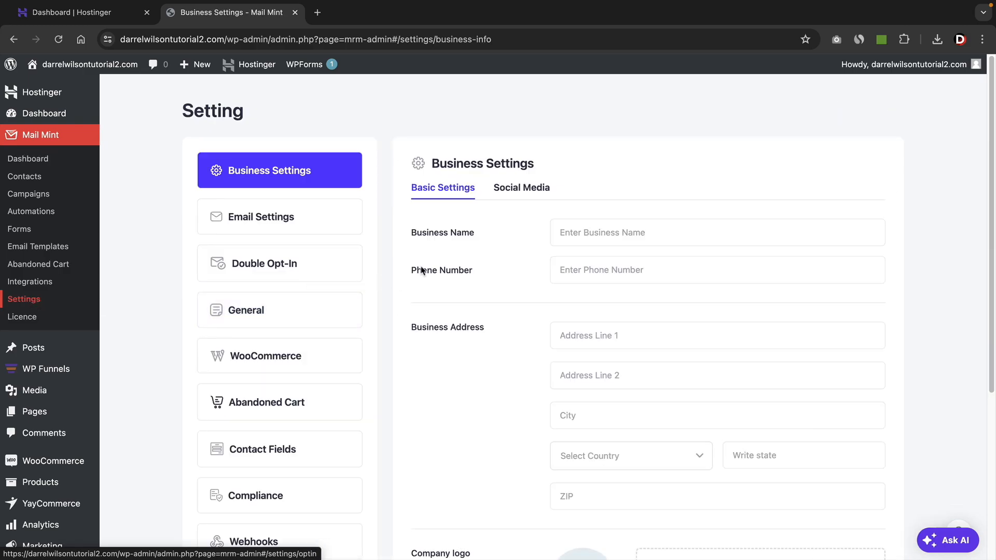
pyautogui.scroll(-1, 438, 284)
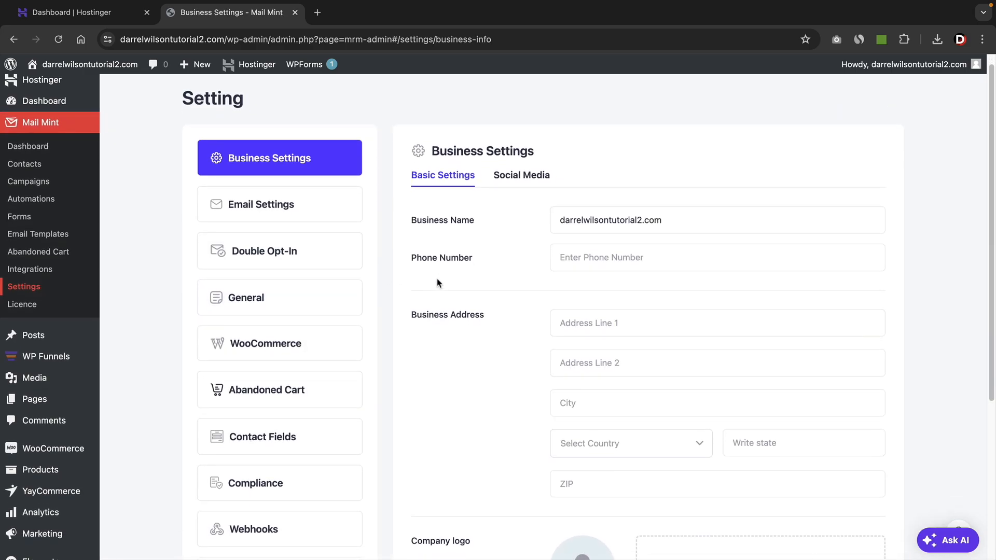
pyautogui.scroll(-1, 441, 249)
pyautogui.moveTo(550, 142); pyautogui.dragTo(444, 139)
pyautogui.click(313, 201)
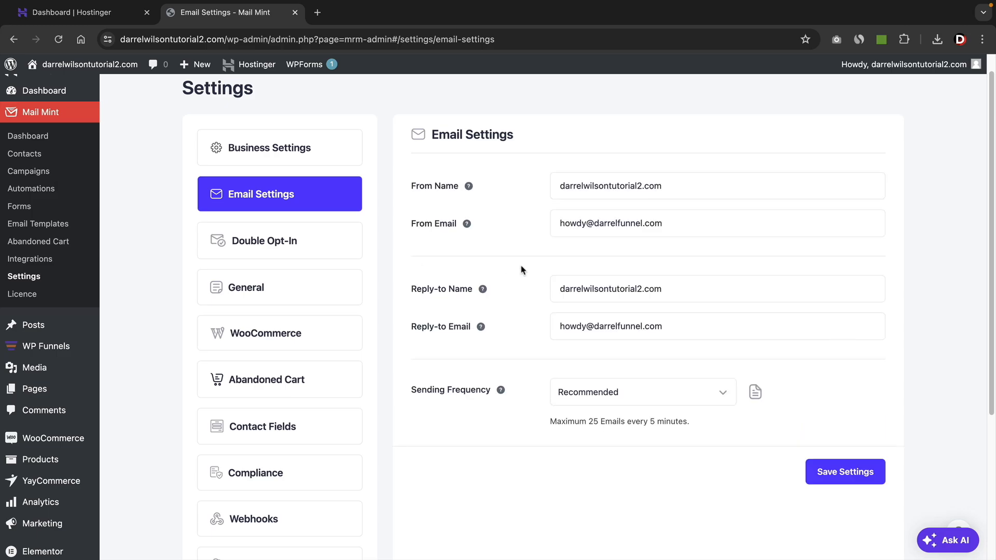
pyautogui.moveTo(413, 227); pyautogui.dragTo(438, 228)
pyautogui.click(291, 243)
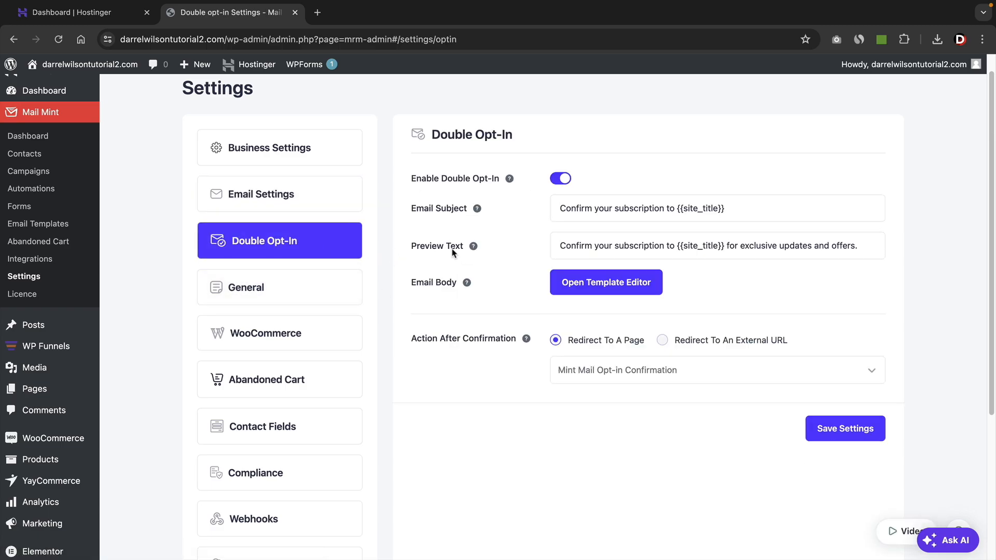
pyautogui.moveTo(473, 254)
# Review the General settings, including the unsubscribe page, preference page and list prompt options.
pyautogui.click(321, 285)
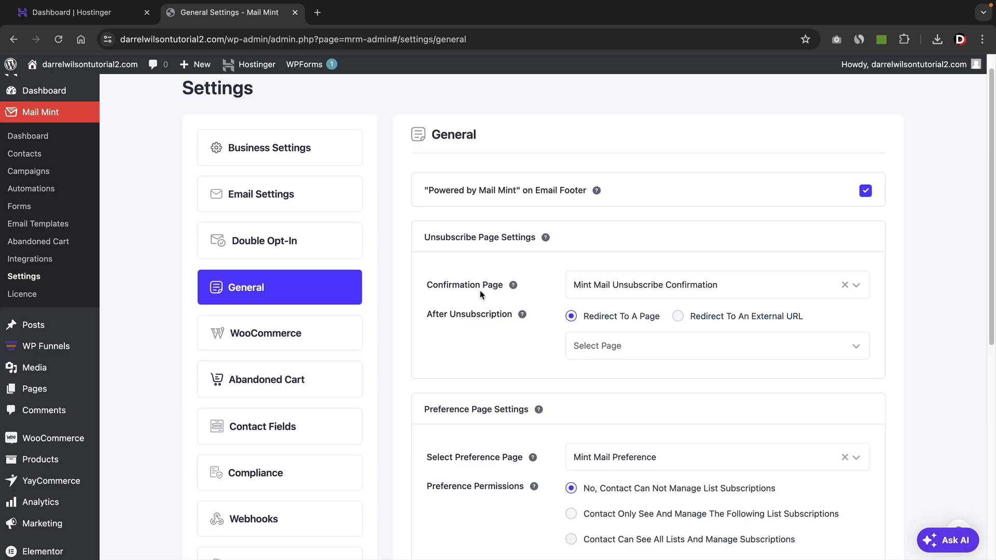
pyautogui.scroll(-1, 486, 310)
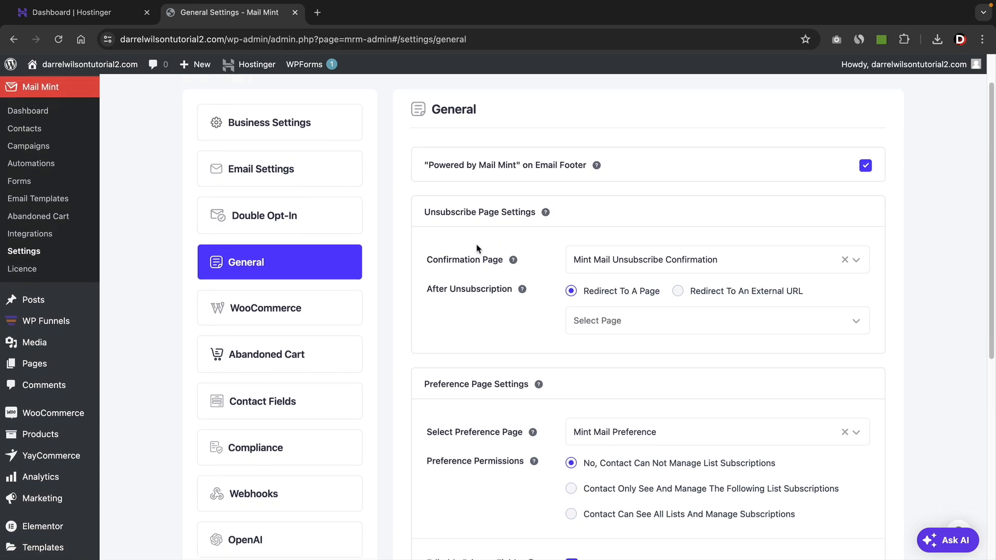
pyautogui.moveTo(439, 290); pyautogui.dragTo(499, 293)
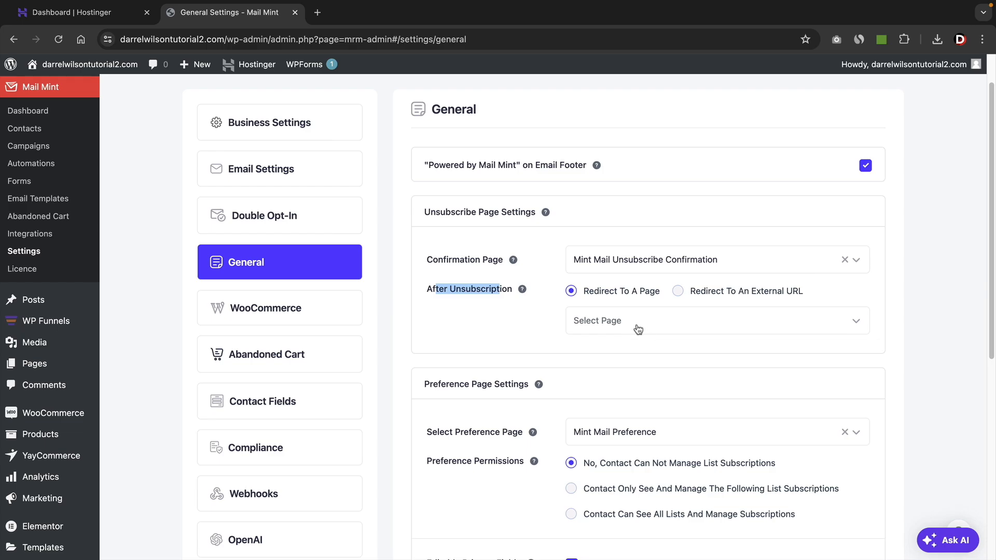
pyautogui.scroll(-3, 565, 371)
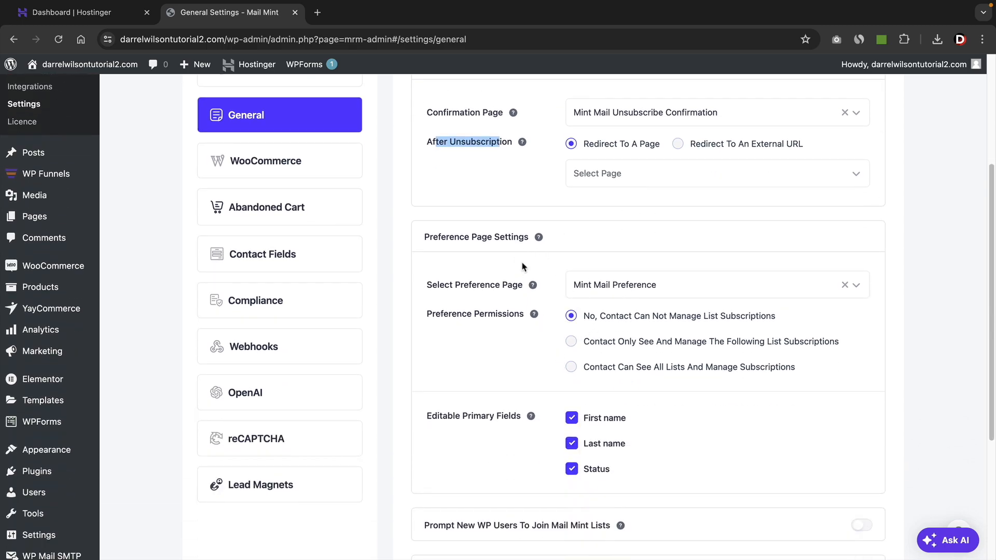
pyautogui.scroll(-1, 524, 355)
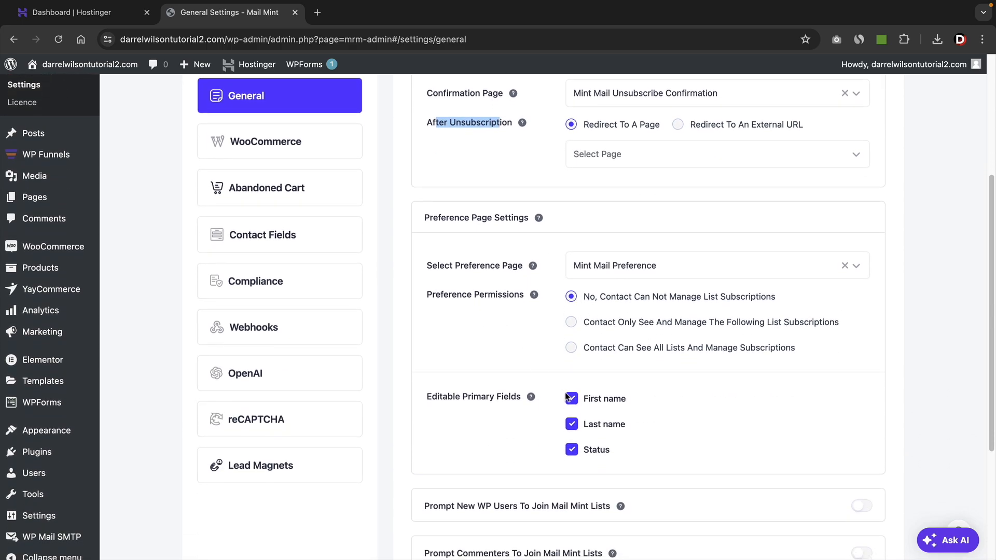
pyautogui.scroll(-2, 570, 433)
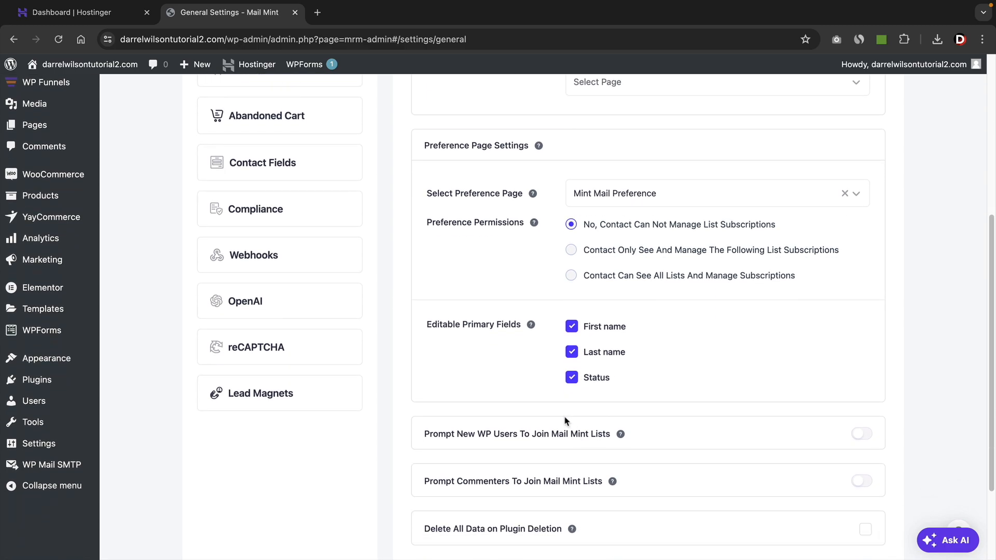
pyautogui.scroll(-3, 567, 418)
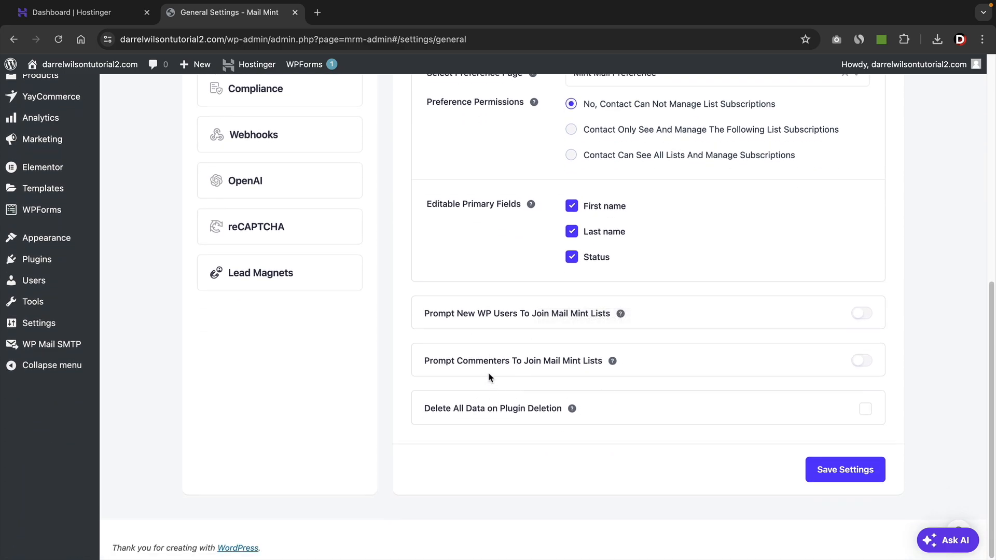
pyautogui.scroll(8, 483, 351)
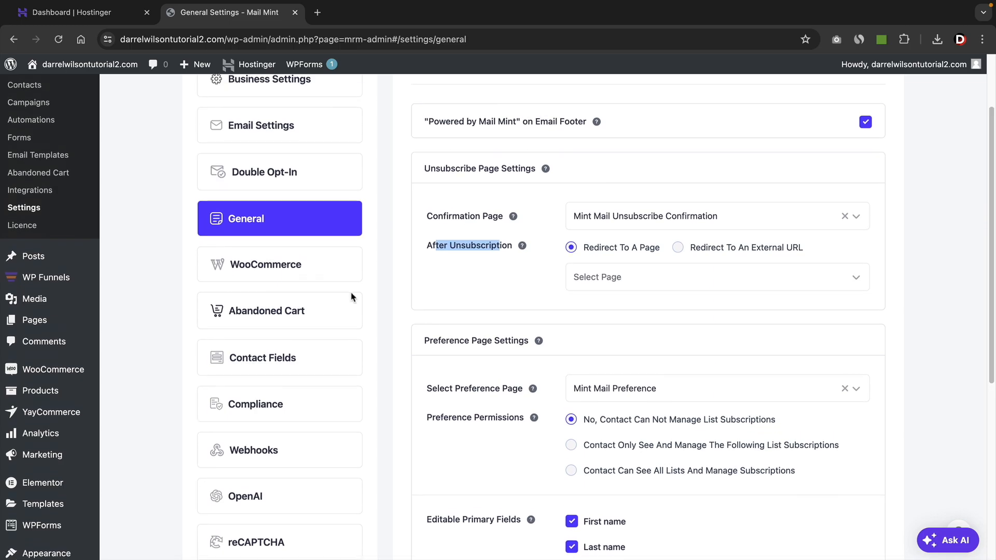
# Enable Customize Emails in Mail Mint's WooCommerce settings and turn on the New Order template.
pyautogui.click(288, 269)
pyautogui.scroll(3, 436, 304)
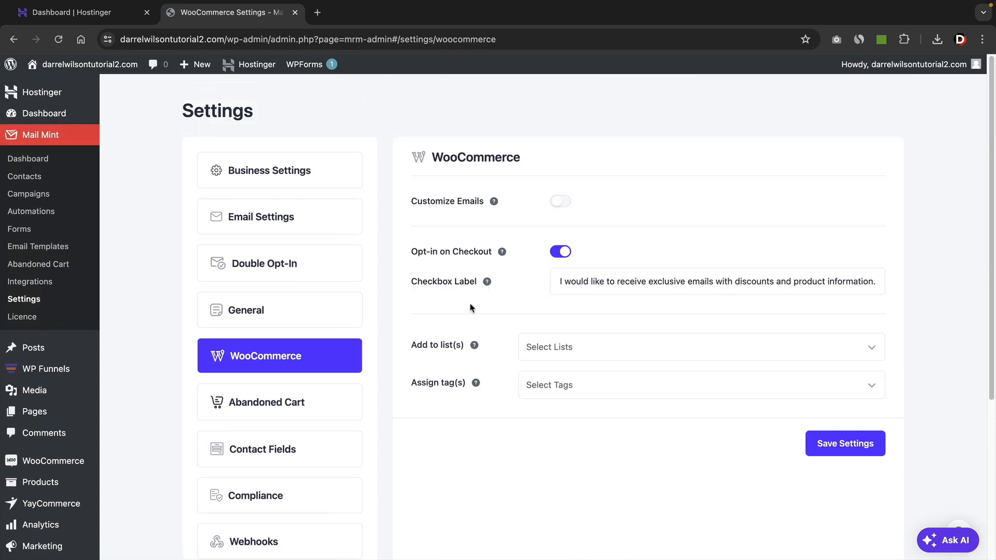
pyautogui.click(561, 203)
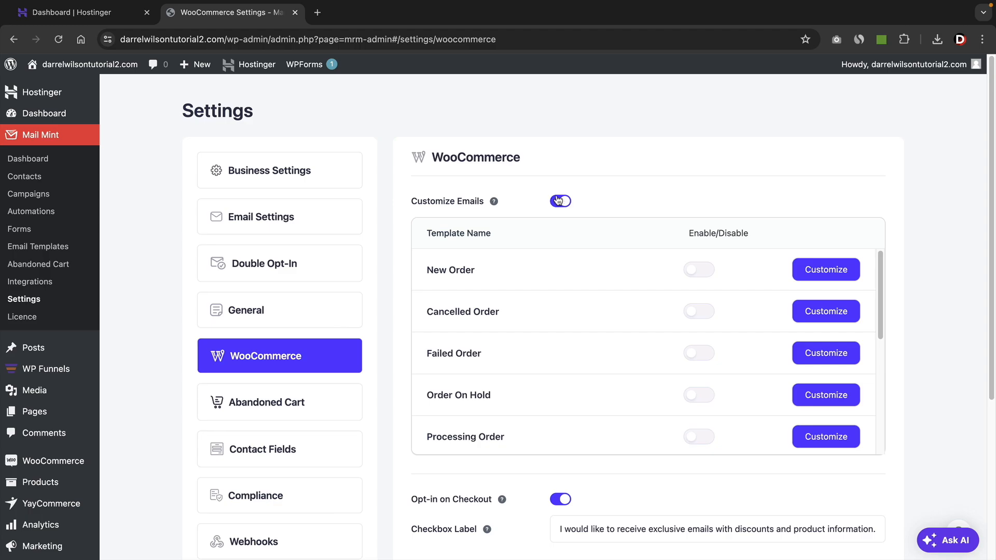
pyautogui.click(700, 270)
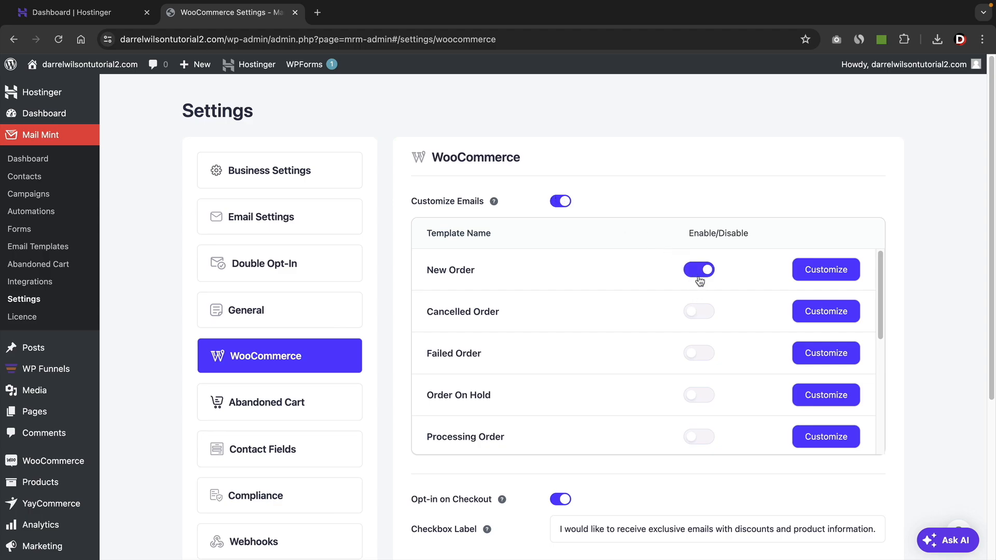
# Open the New Order email template for customization and review its content down to the footer.
pyautogui.click(813, 271)
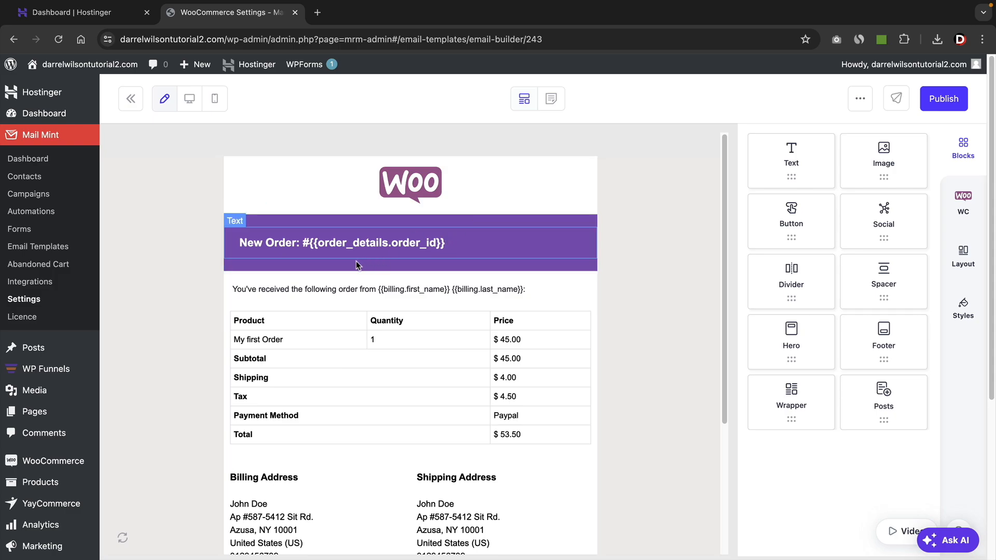
pyautogui.moveTo(42, 509)
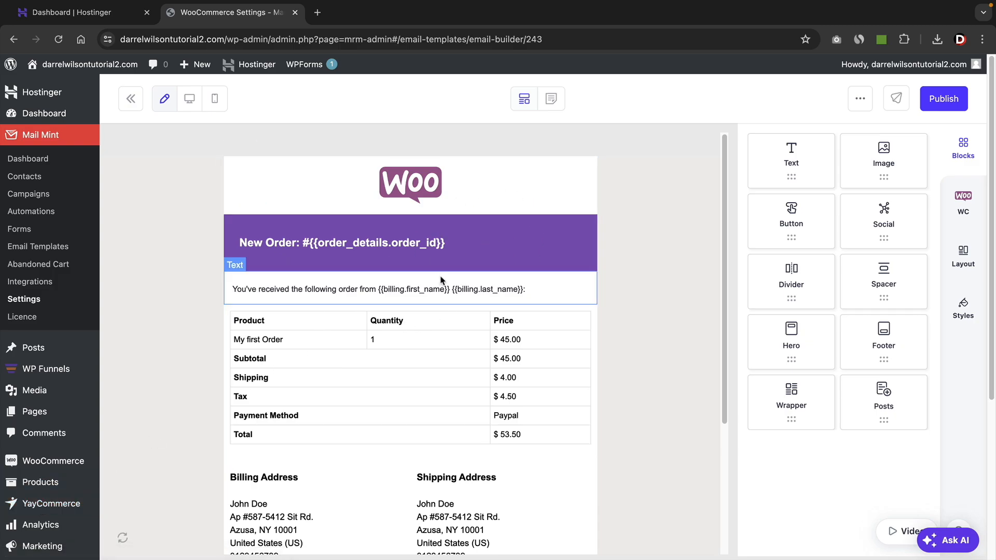
pyautogui.scroll(-4, 437, 390)
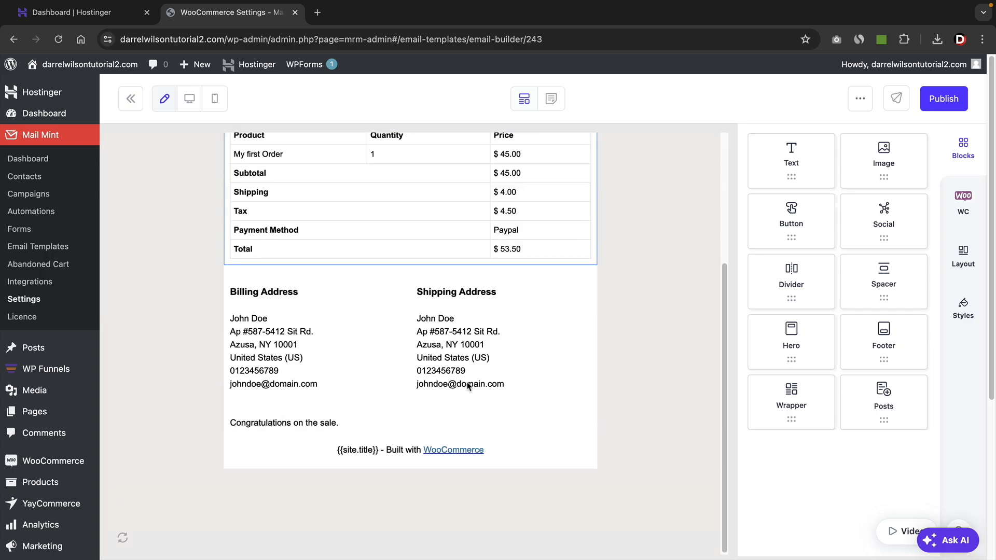
pyautogui.scroll(4, 469, 386)
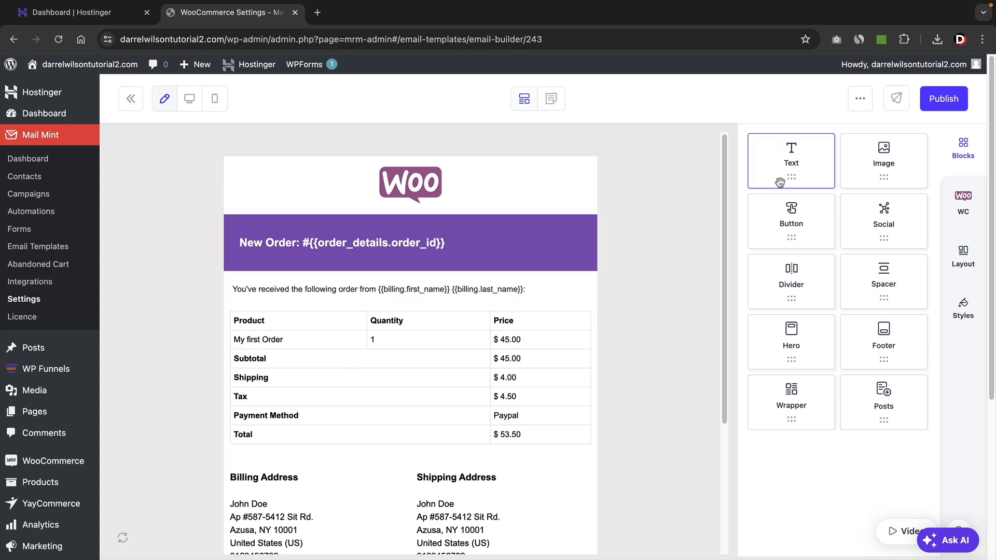
# Replace the Woo logo at the head of the email with the SoftRex logo from the media library.
pyautogui.click(425, 191)
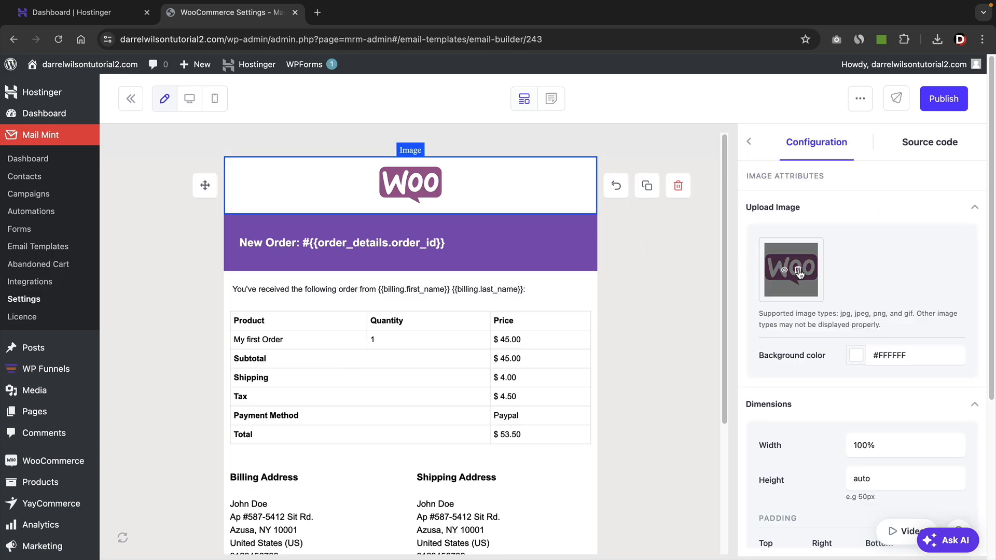
pyautogui.click(798, 270)
pyautogui.click(798, 274)
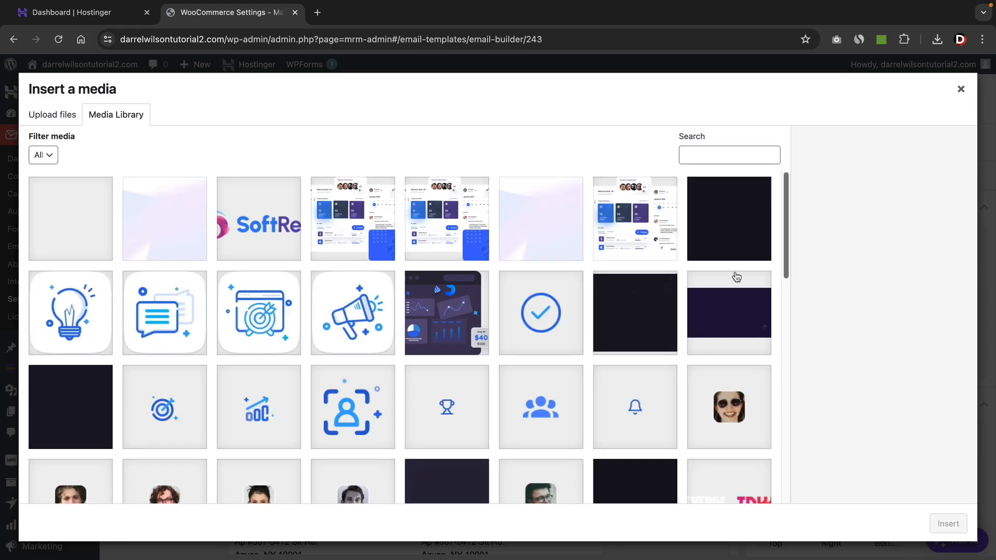
pyautogui.click(266, 223)
pyautogui.click(947, 524)
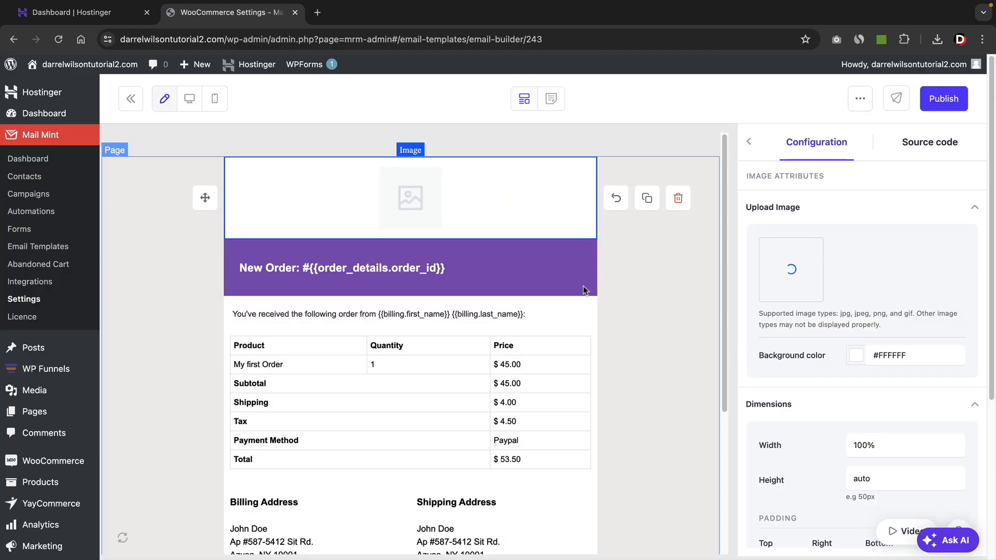
# Set the background color of the New Order heading wrapper to #000000 and publish the email template.
pyautogui.click(506, 248)
pyautogui.scroll(-2, 842, 415)
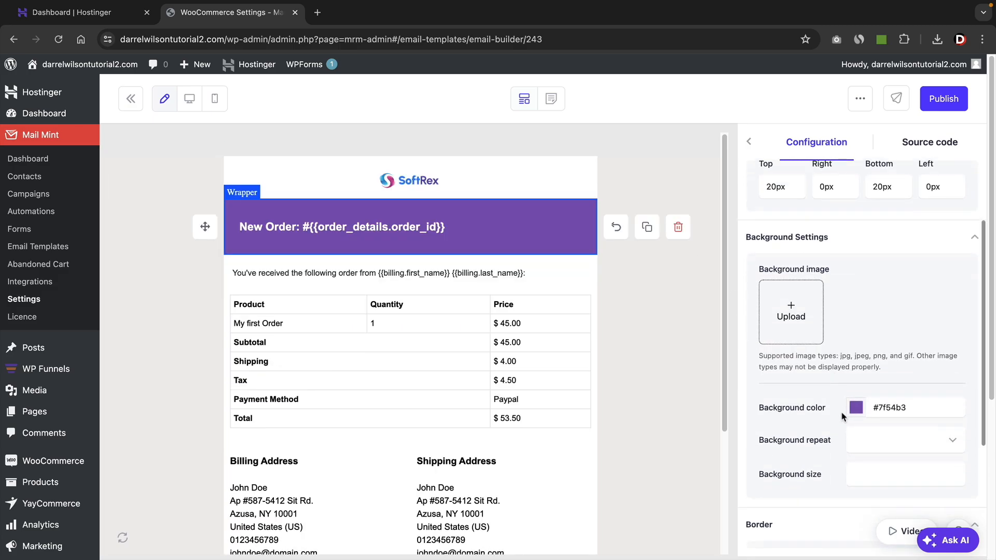
pyautogui.click(857, 408)
pyautogui.click(786, 363)
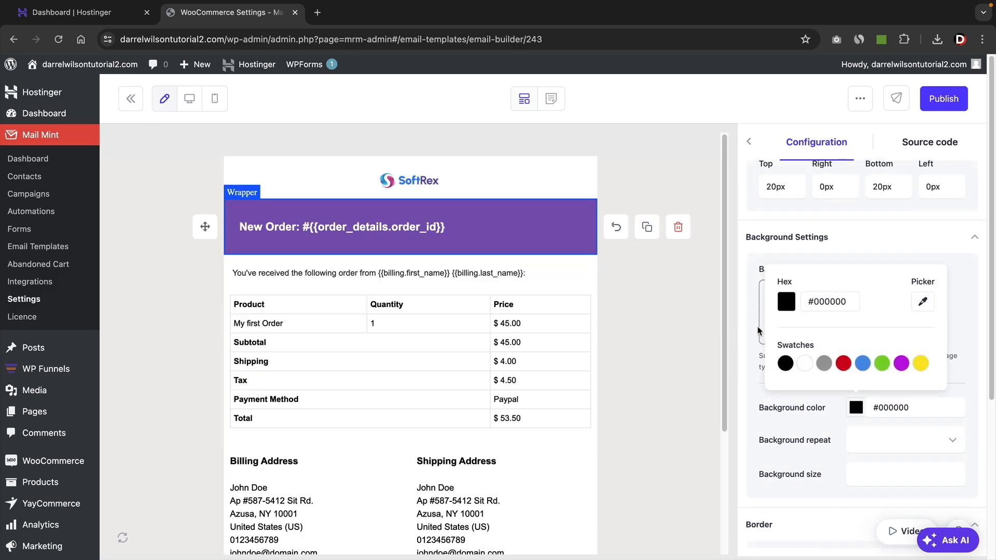
pyautogui.click(639, 324)
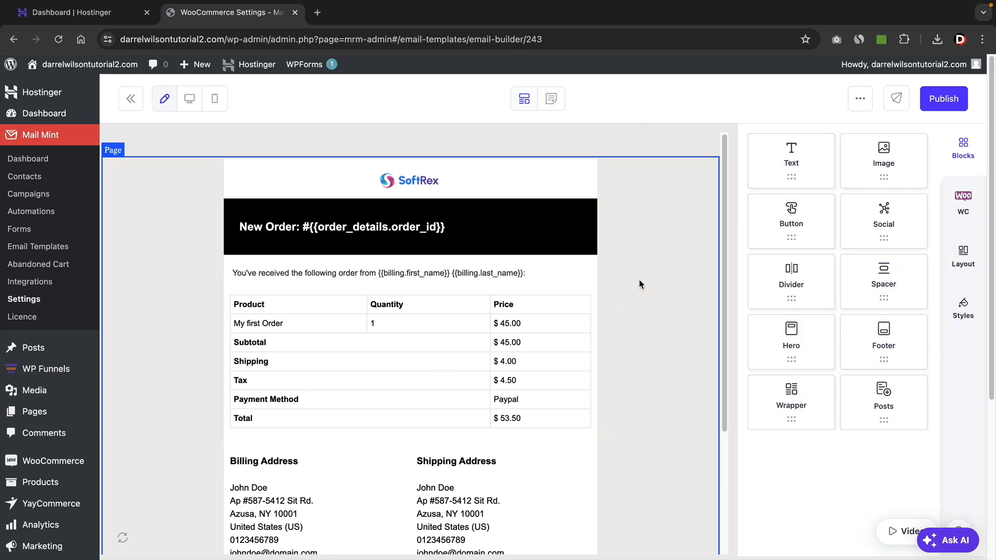
pyautogui.click(945, 100)
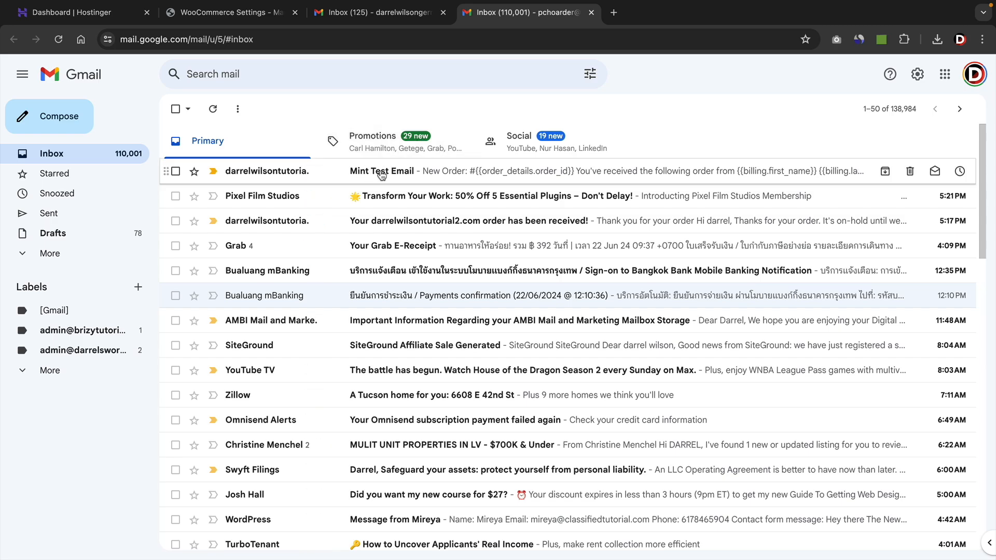
# Open the Mint Test Email in Gmail and examine the received New Order email.
pyautogui.click(382, 175)
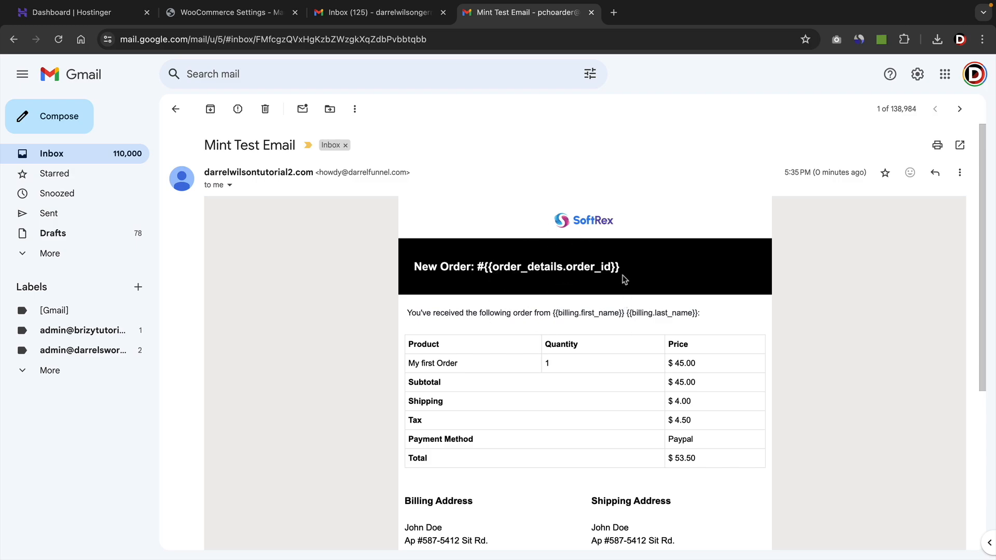
pyautogui.scroll(-5, 607, 270)
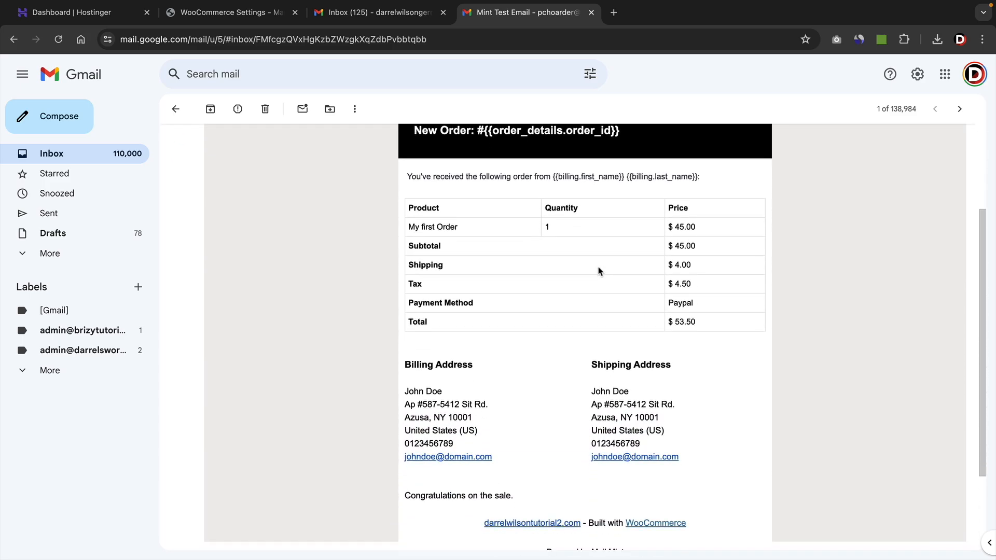
pyautogui.scroll(5, 522, 435)
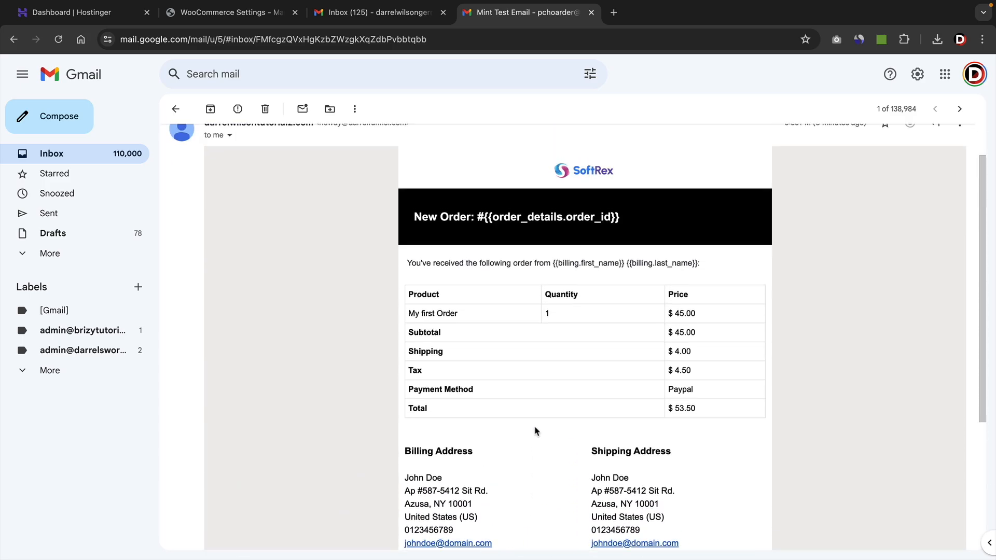
# Return to the email builder, review its WooCommerce, layout and style options, and go back to the WooCommerce settings.
pyautogui.click(253, 13)
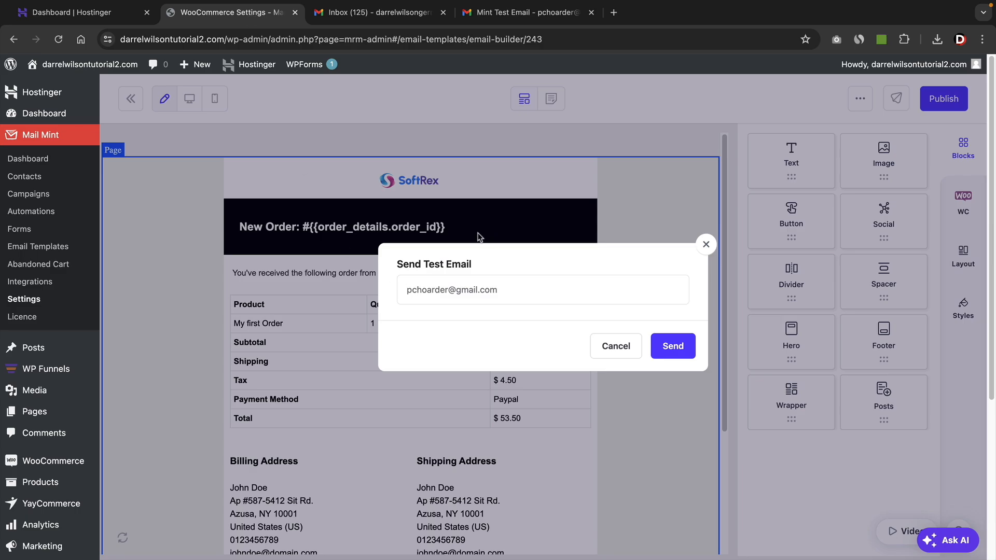
pyautogui.click(706, 245)
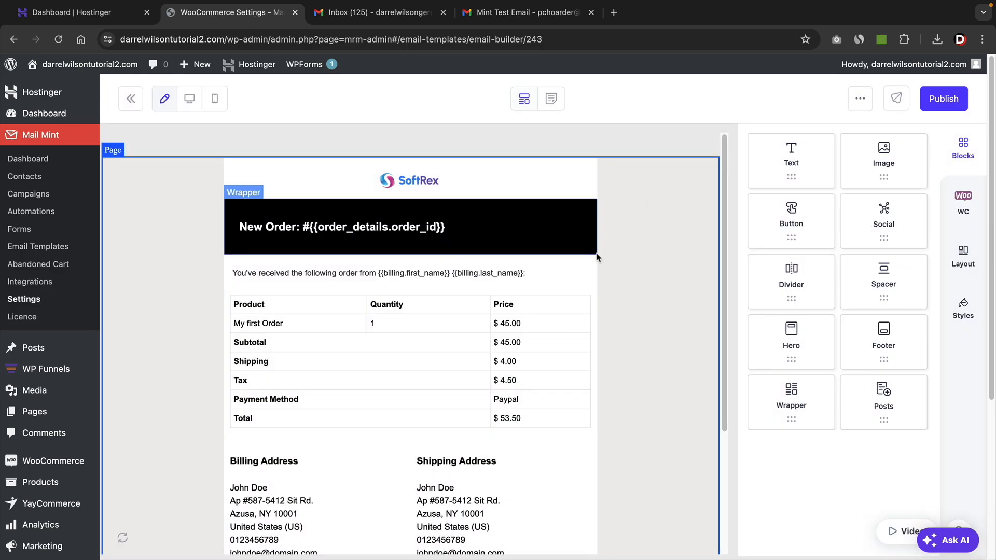
pyautogui.click(963, 205)
pyautogui.click(963, 262)
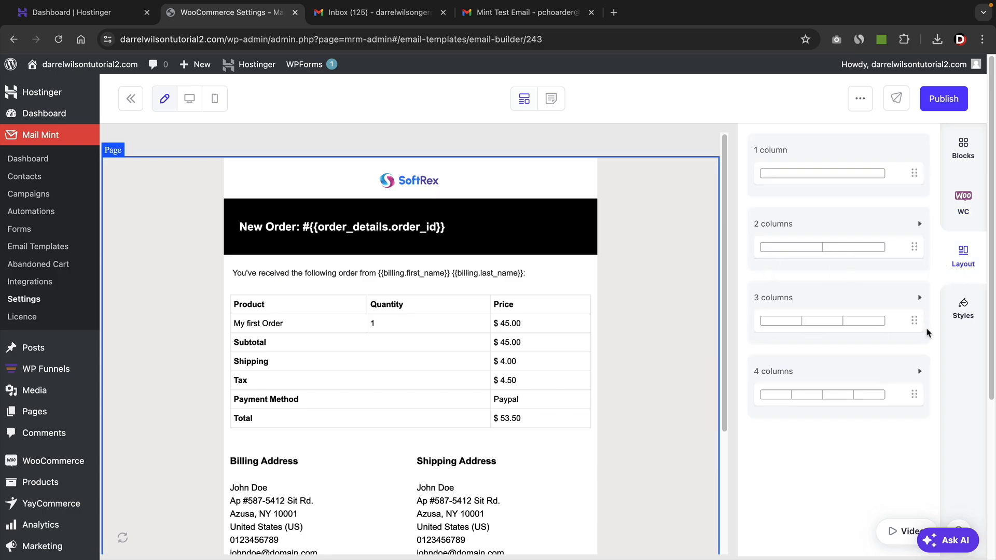
pyautogui.click(961, 310)
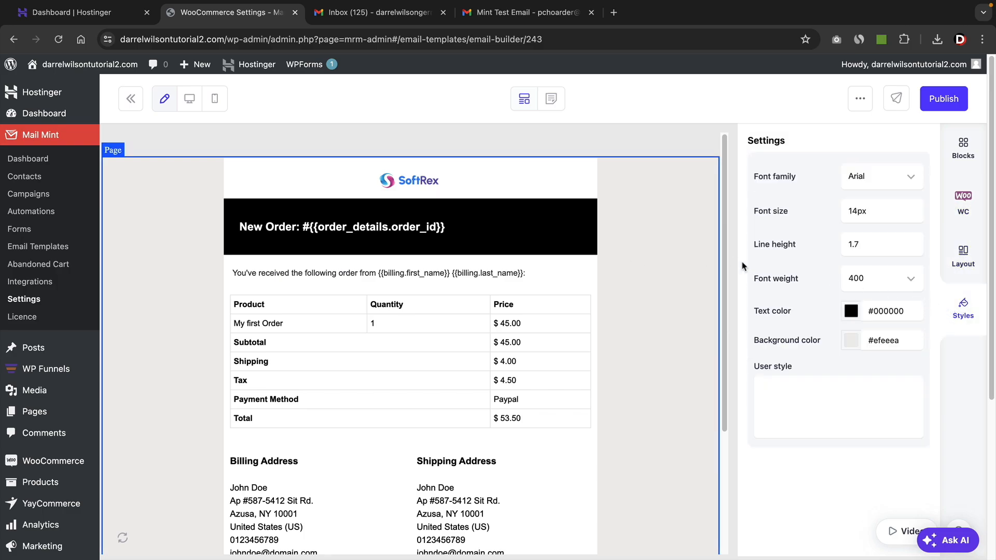
pyautogui.click(962, 153)
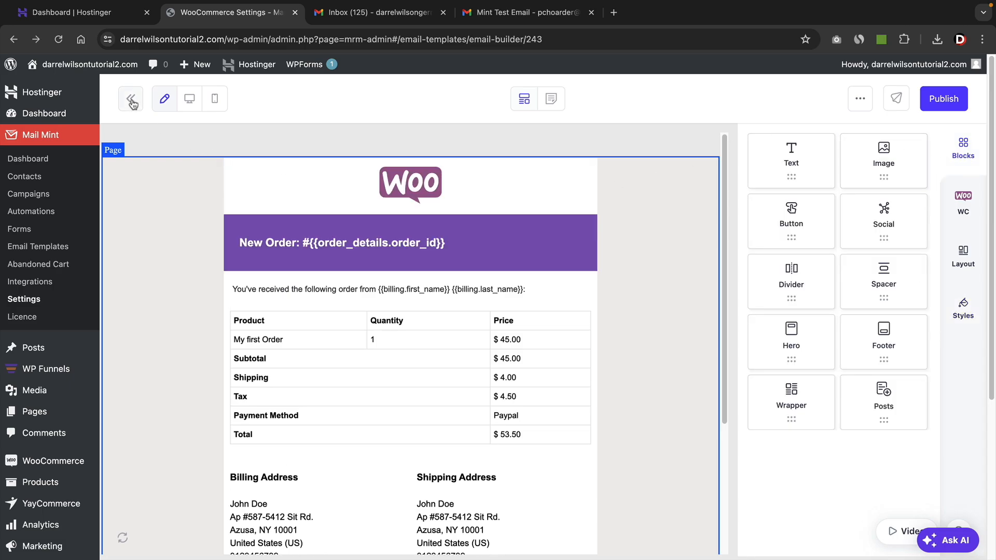
pyautogui.click(132, 104)
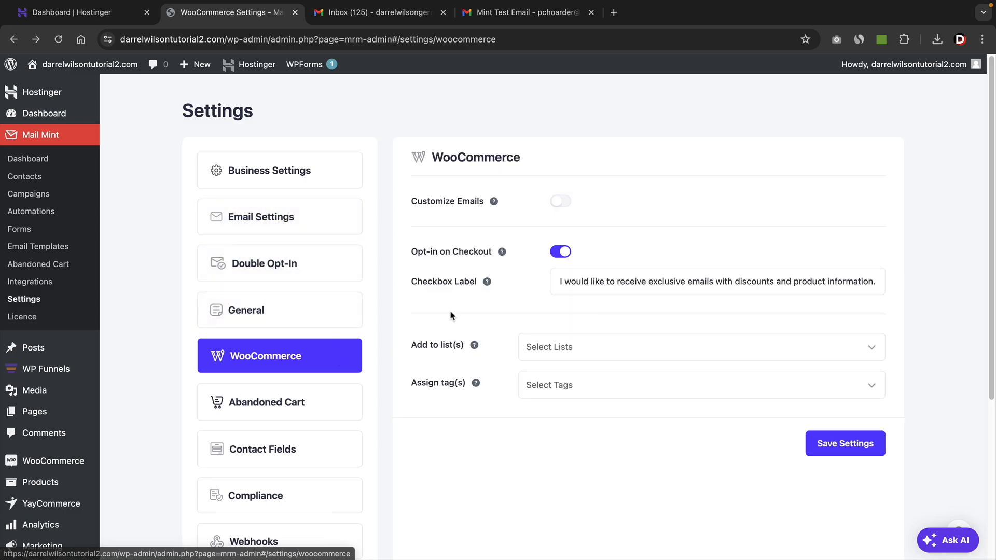
# Enable Customize Emails and turn on the New Order, Cancelled Order, Failed Order, Order On Hold and Processing Order templates.
pyautogui.click(561, 203)
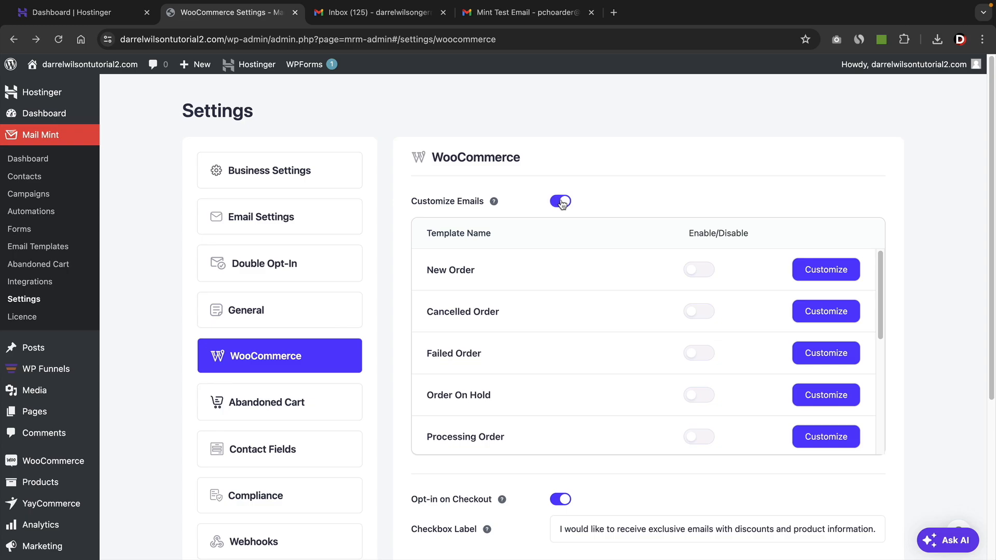
pyautogui.click(695, 270)
pyautogui.click(693, 312)
pyautogui.click(696, 353)
pyautogui.click(698, 395)
pyautogui.click(699, 438)
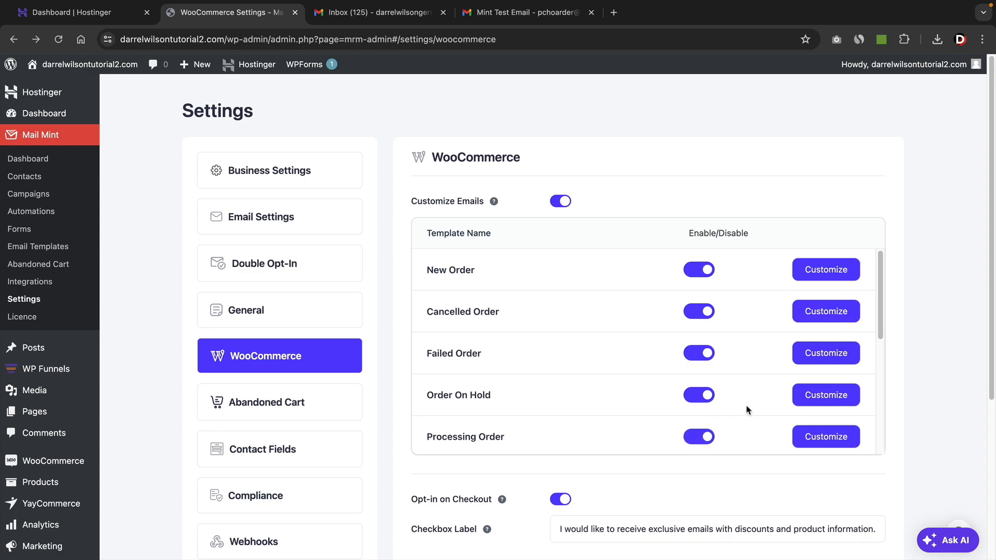
# Turn on the remaining email templates from Refunded Order and Completed Order through New Account, and save the settings.
pyautogui.scroll(-5, 748, 409)
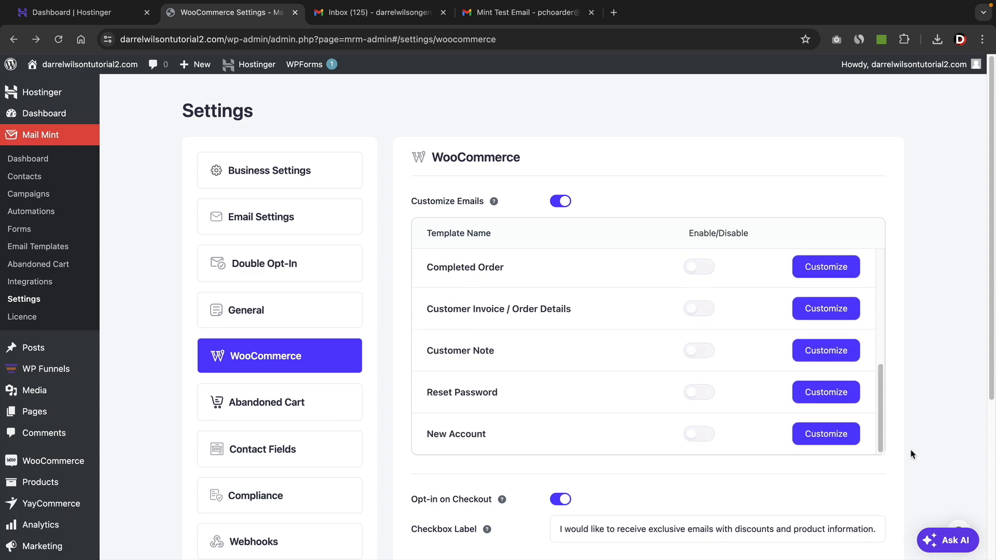
pyautogui.scroll(-5, 913, 454)
pyautogui.click(872, 481)
pyautogui.scroll(4, 893, 447)
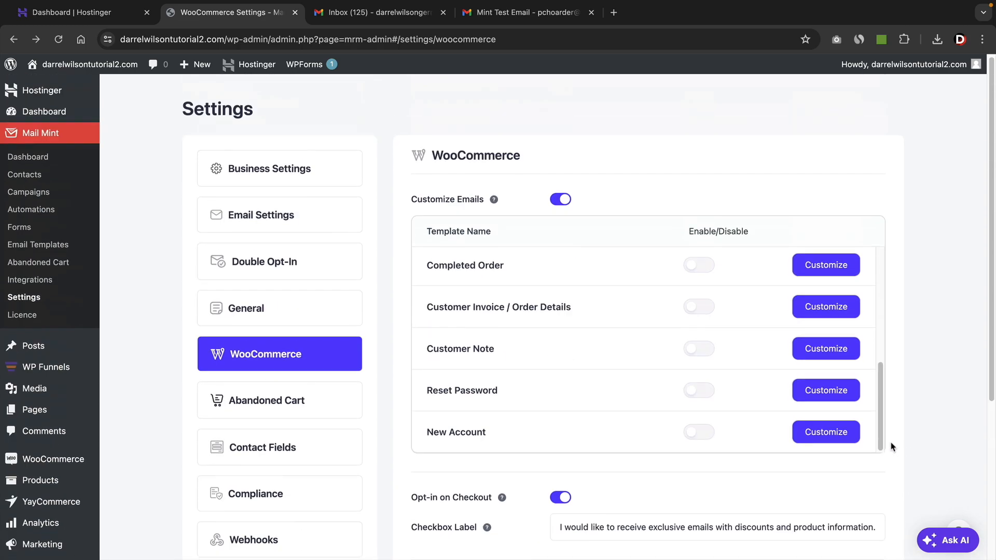
pyautogui.scroll(3, 674, 389)
pyautogui.scroll(-2, 673, 390)
pyautogui.scroll(-1, 673, 391)
pyautogui.click(699, 437)
pyautogui.click(699, 395)
pyautogui.click(699, 353)
pyautogui.click(699, 312)
pyautogui.click(699, 270)
pyautogui.scroll(2, 643, 321)
pyautogui.click(699, 317)
pyautogui.scroll(2, 726, 337)
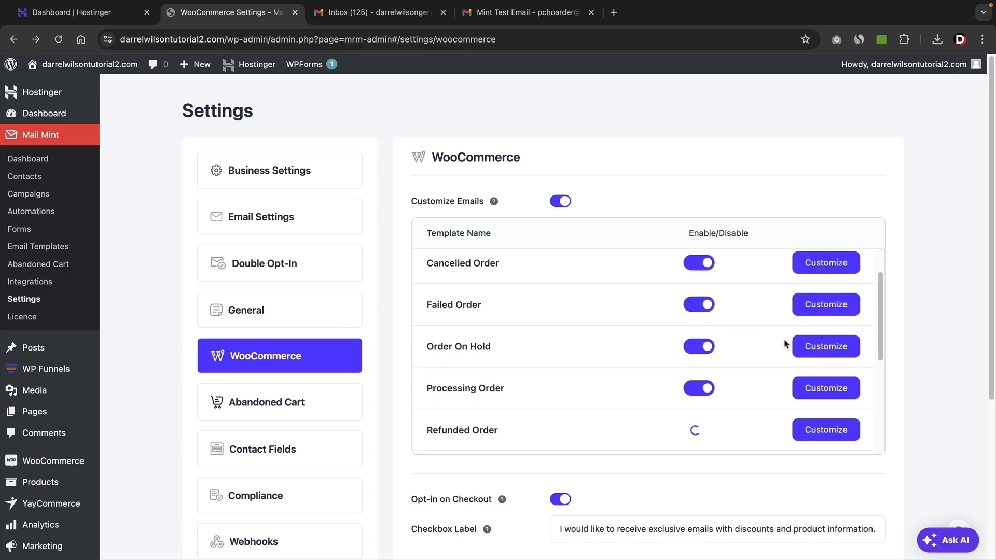
pyautogui.scroll(-2, 975, 351)
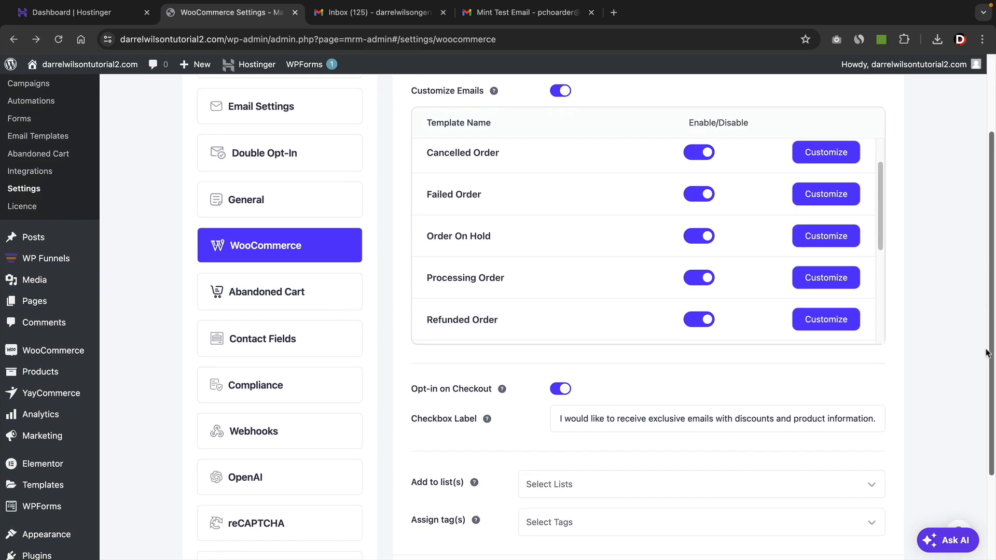
pyautogui.click(833, 542)
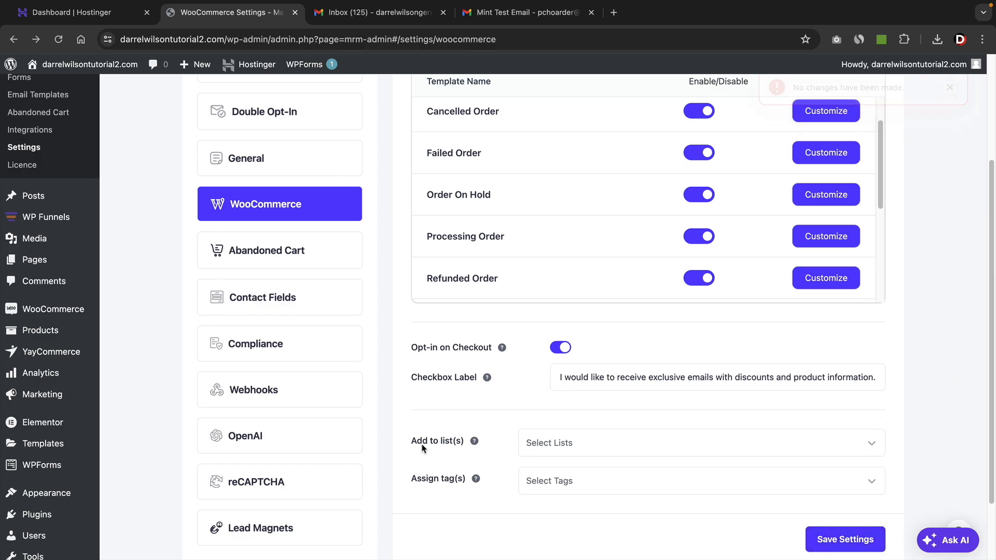
# Assign WooCommerce checkout opt-ins to the Funnel List, choose a tag for them, and save the settings.
pyautogui.click(589, 443)
pyautogui.scroll(-2, 634, 435)
pyautogui.scroll(-1, 638, 437)
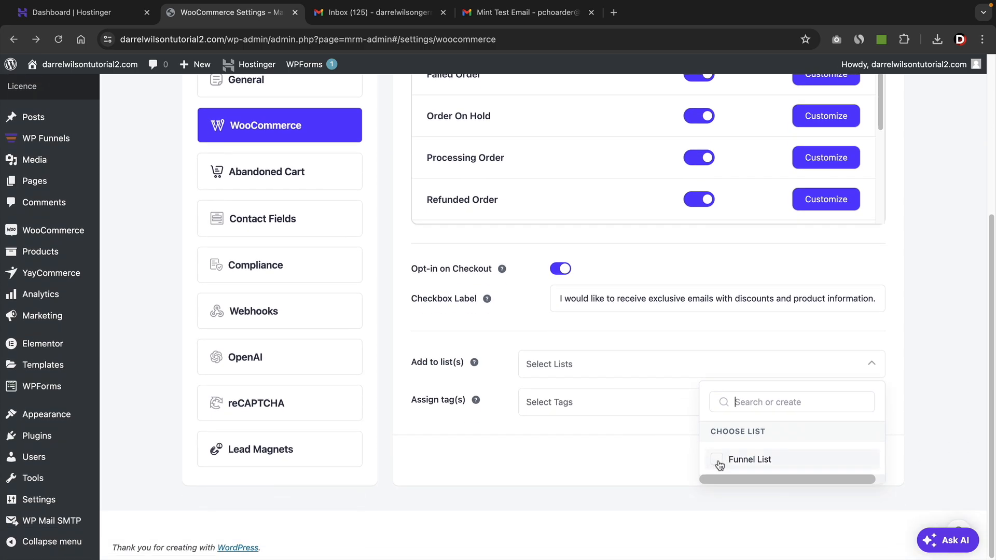
pyautogui.click(720, 464)
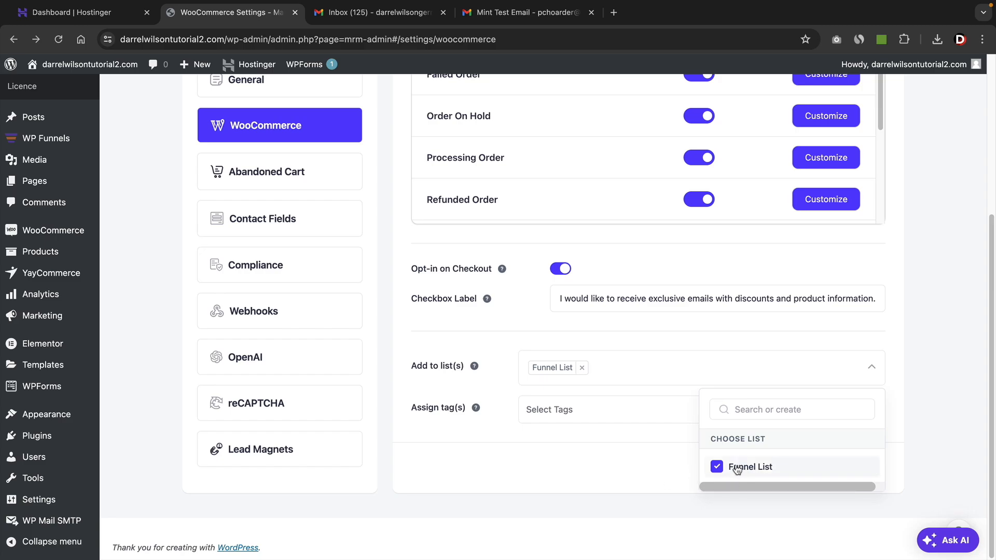
pyautogui.click(690, 475)
pyautogui.click(599, 409)
pyautogui.click(721, 509)
pyautogui.click(675, 500)
pyautogui.click(811, 474)
pyautogui.scroll(1, 922, 355)
pyautogui.scroll(2, 686, 335)
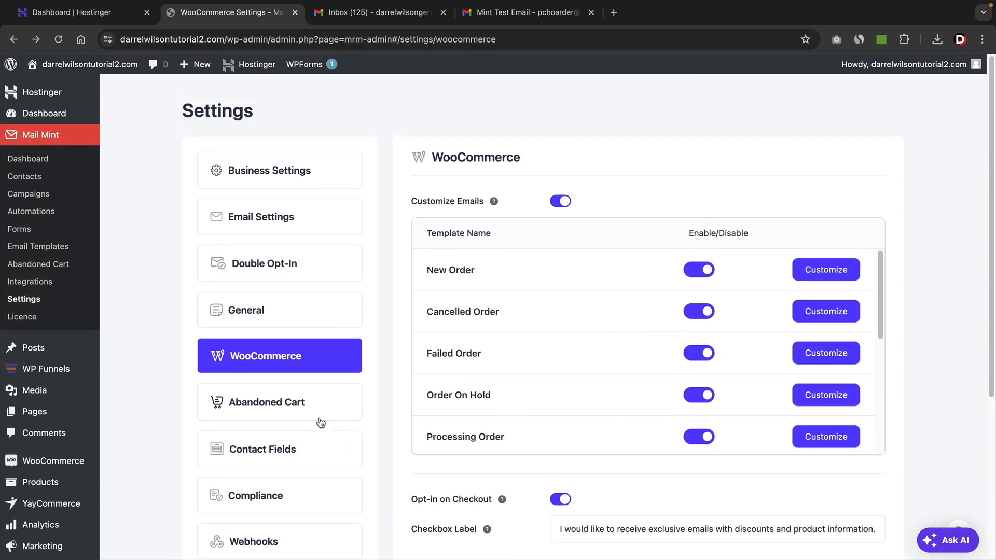
# In the Abandoned Cart settings, add contacts with abandoned carts to the Funnel List and save the settings.
pyautogui.click(277, 401)
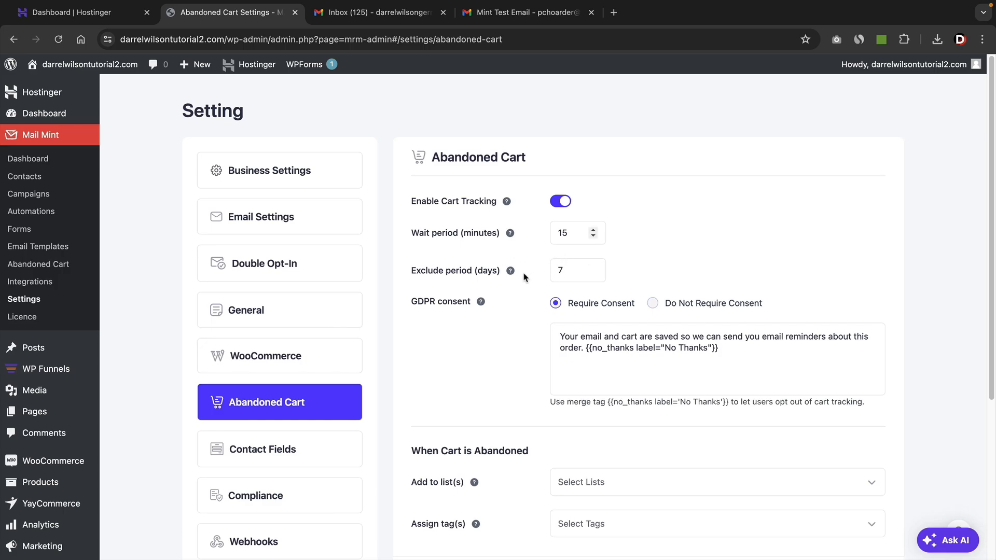
pyautogui.scroll(-3, 497, 338)
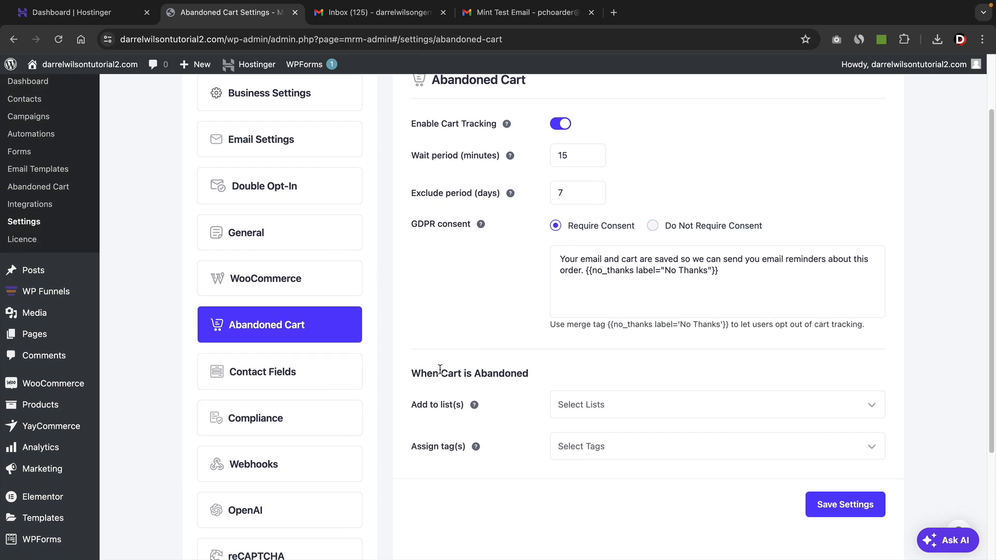
pyautogui.click(625, 411)
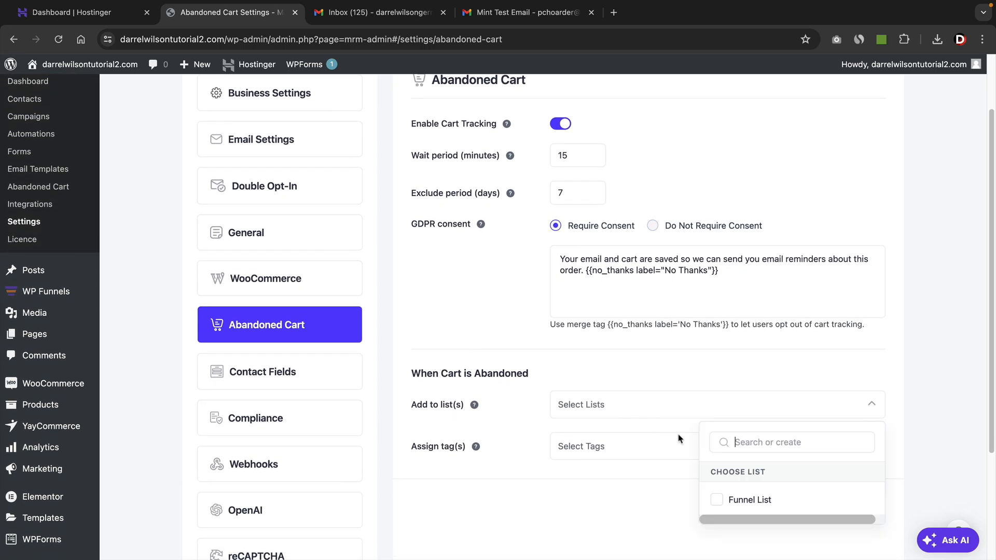
pyautogui.click(715, 501)
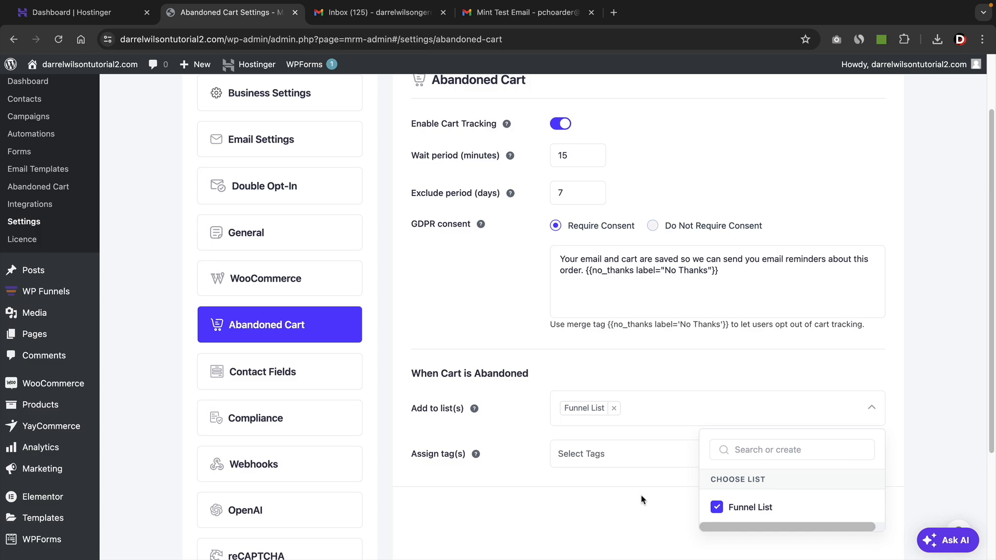
pyautogui.click(684, 511)
pyautogui.click(856, 513)
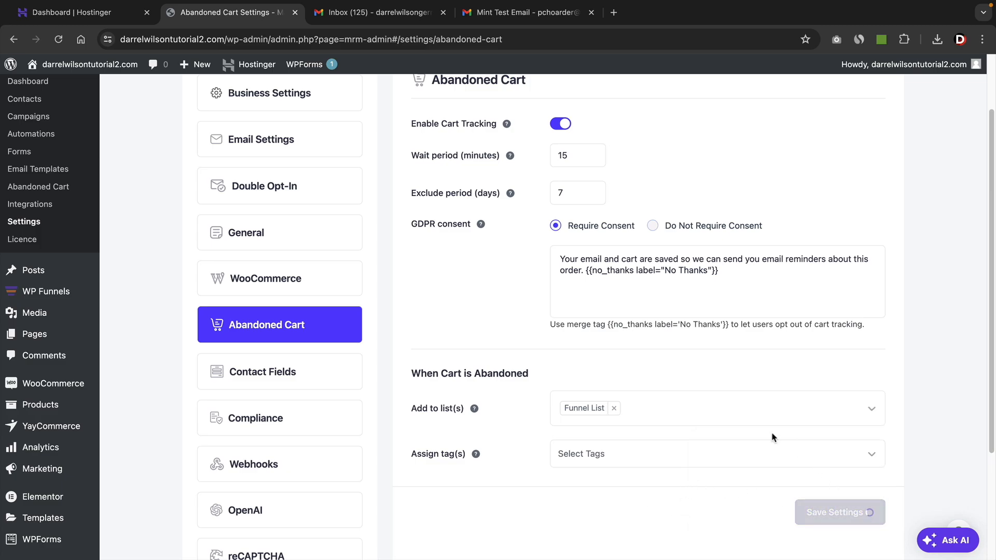
# Look through the remaining Mail Mint settings categories down to Lead Magnets, and open the Business Settings.
pyautogui.scroll(2, 831, 400)
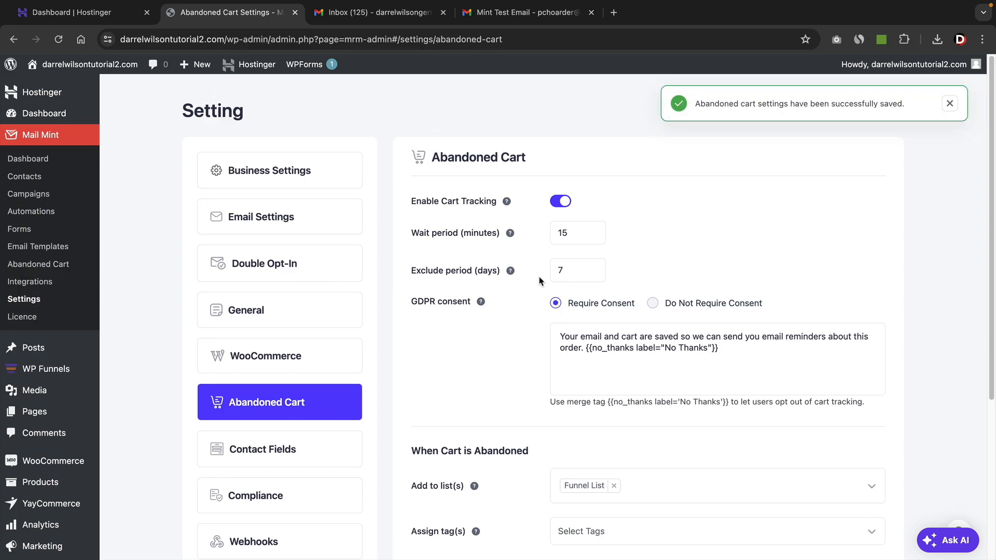
pyautogui.click(306, 447)
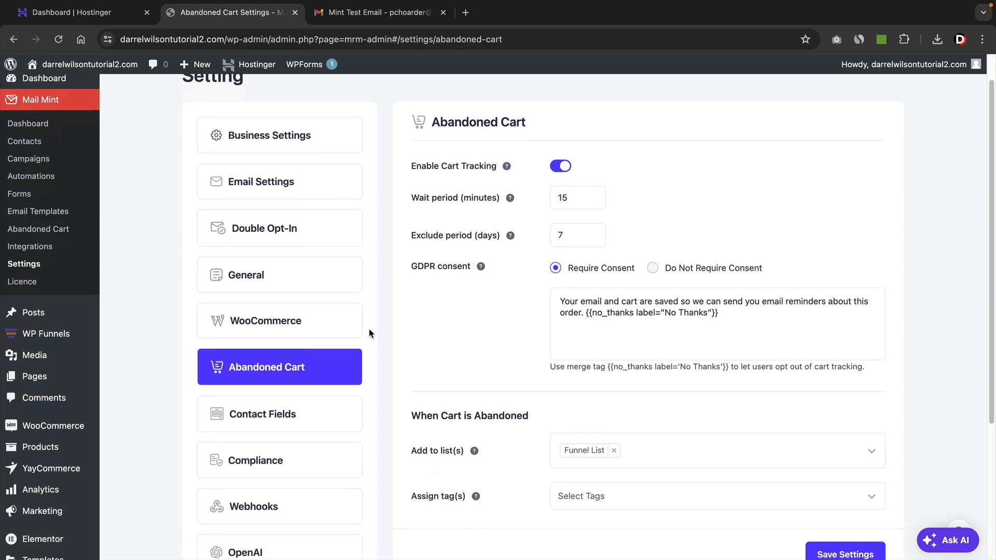
pyautogui.scroll(-5, 321, 265)
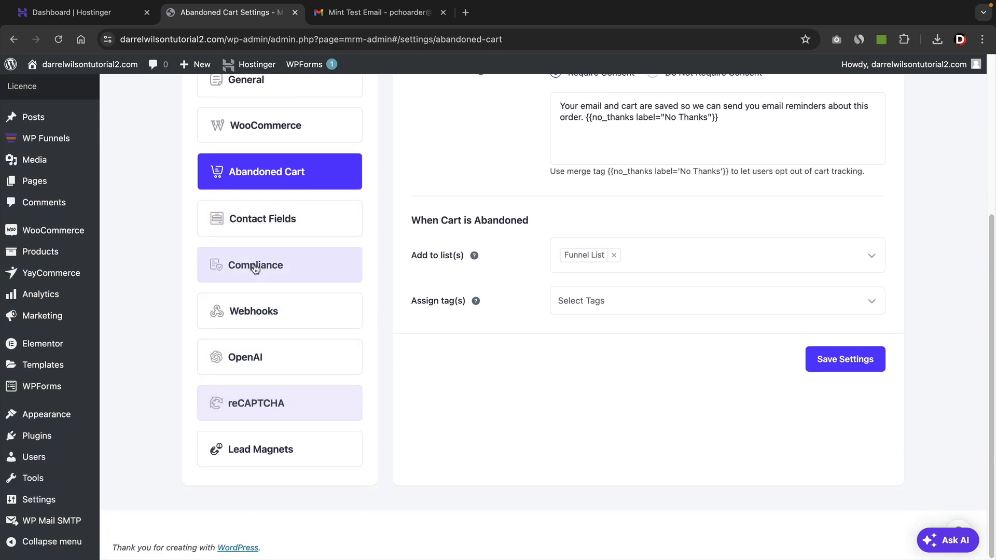
pyautogui.click(286, 349)
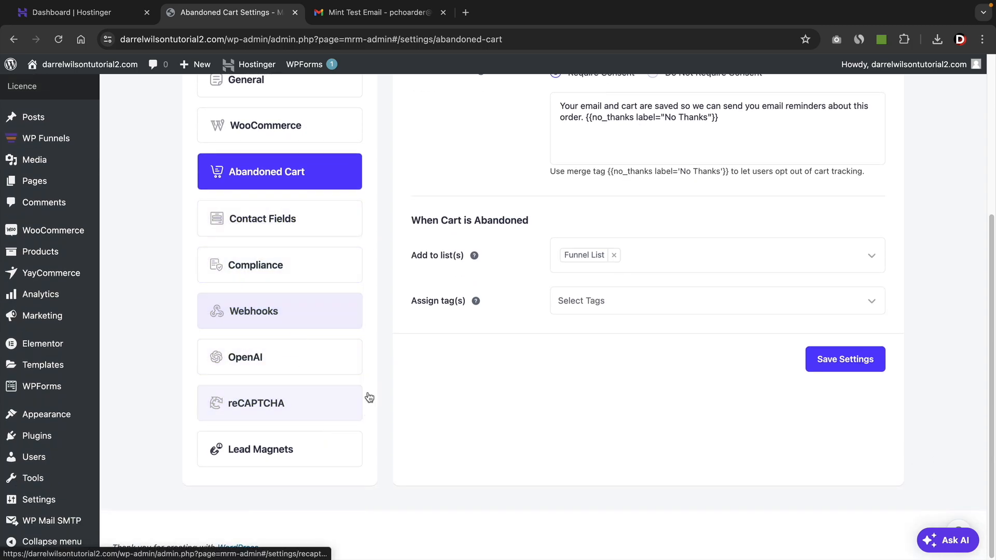
pyautogui.scroll(2, 341, 378)
pyautogui.scroll(4, 341, 378)
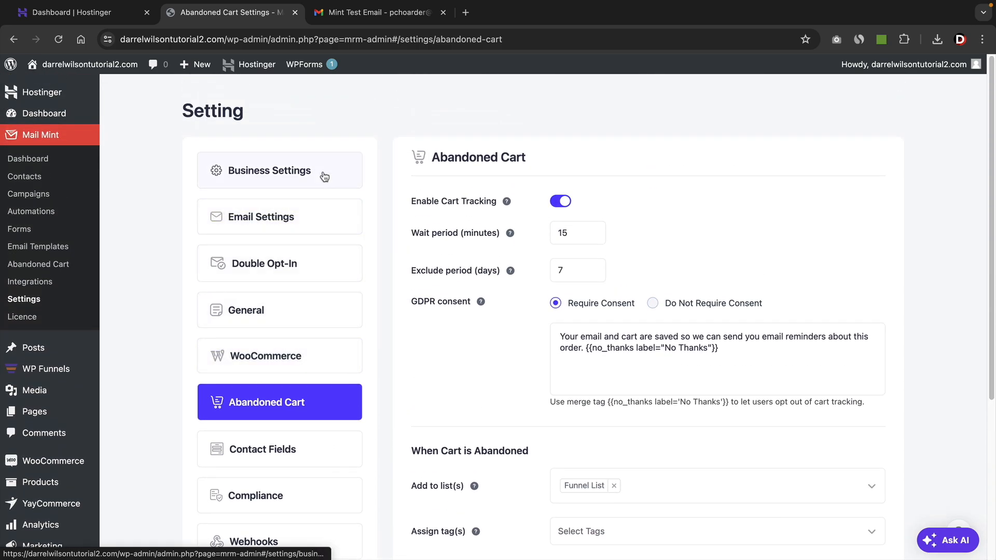
pyautogui.click(296, 175)
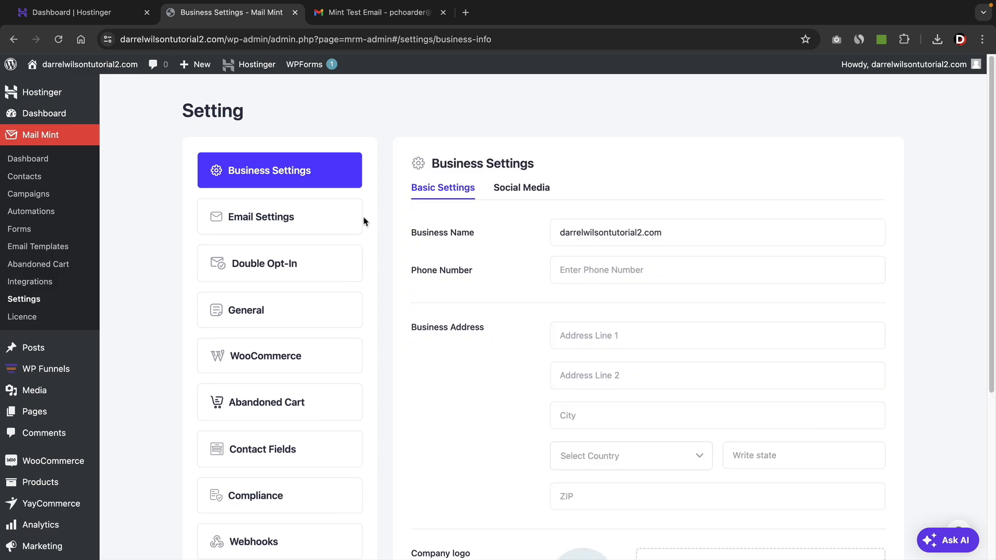
# Check the Mail Mint Campaigns list and open the Automations list.
pyautogui.click(32, 195)
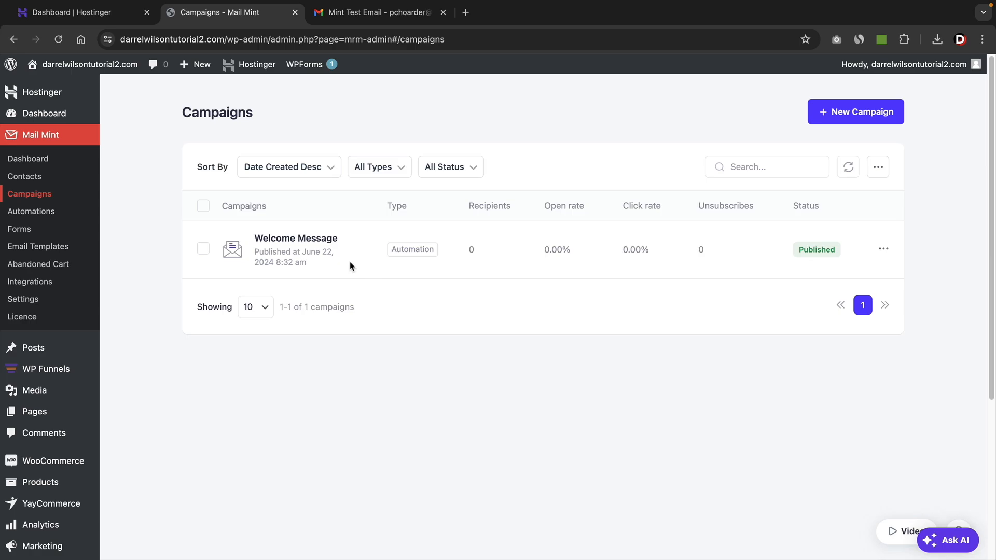
pyautogui.click(43, 213)
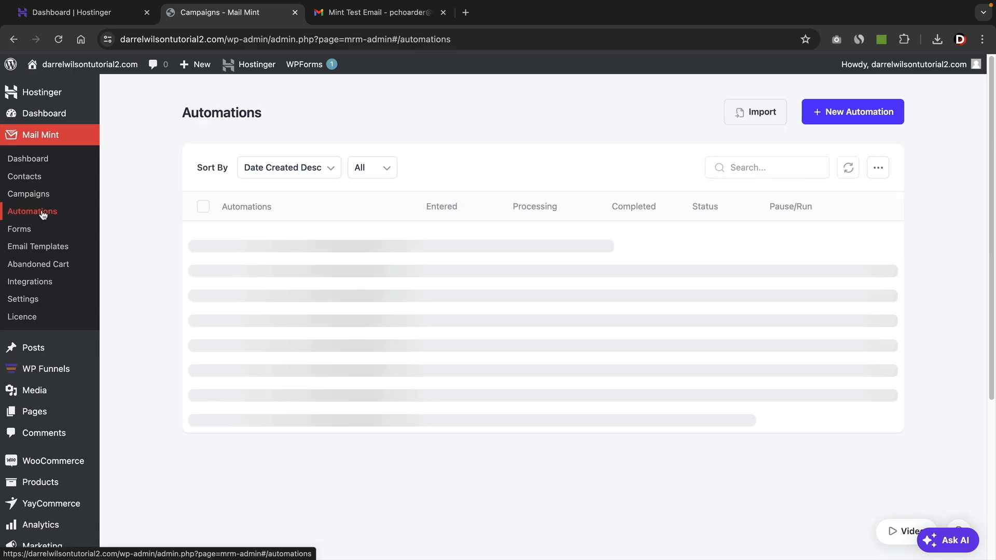
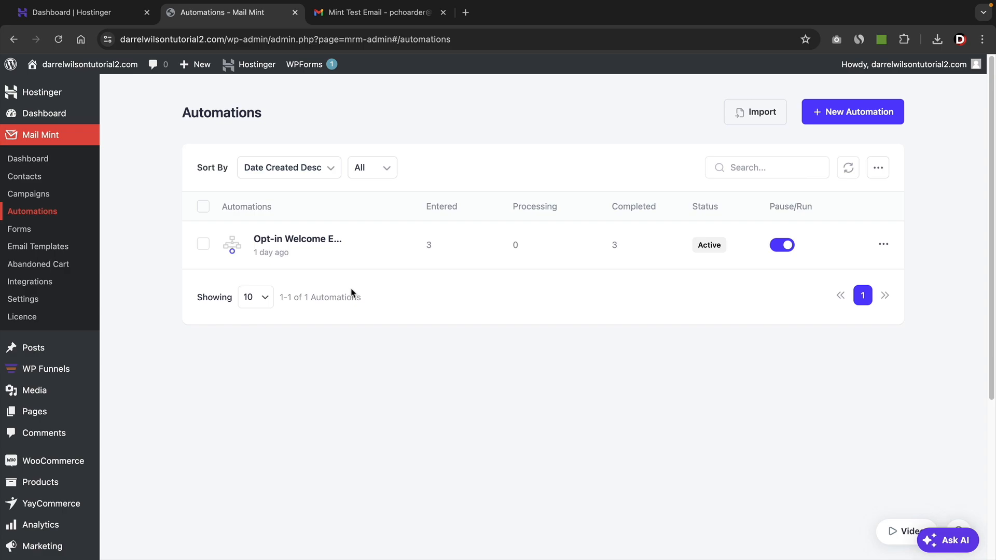
# Open Mail Mint's Forms, look over the pop-up templates for a new form, and close the template chooser.
pyautogui.click(31, 229)
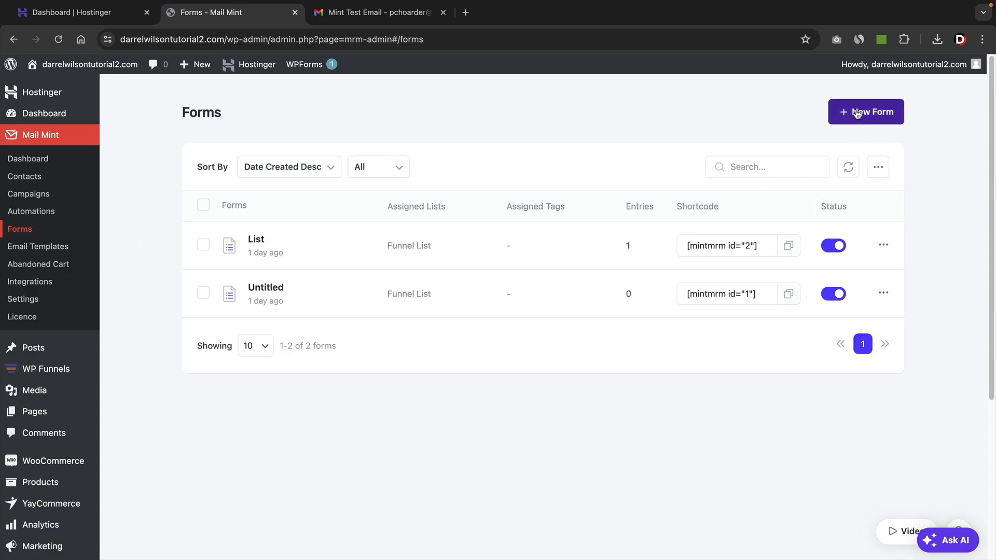
pyautogui.click(850, 118)
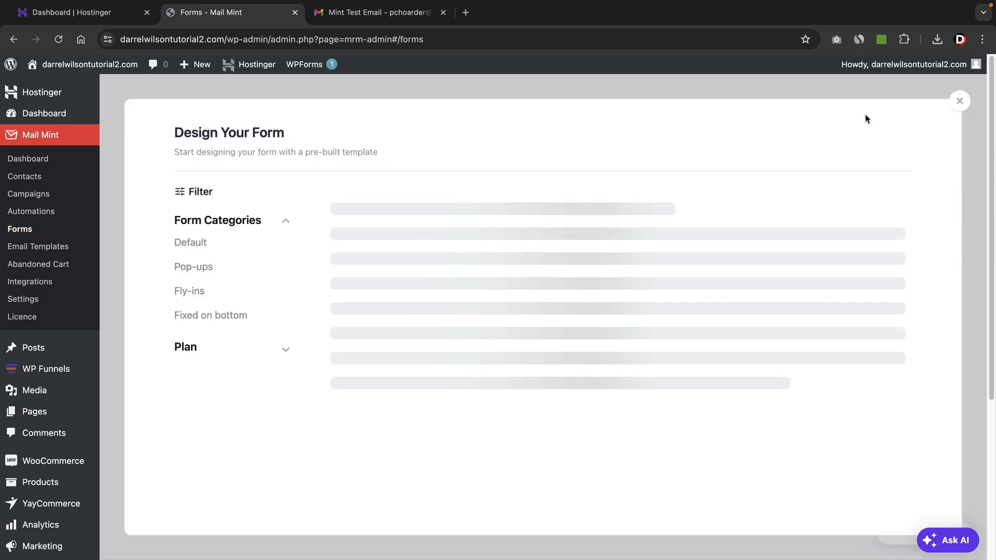
pyautogui.click(197, 267)
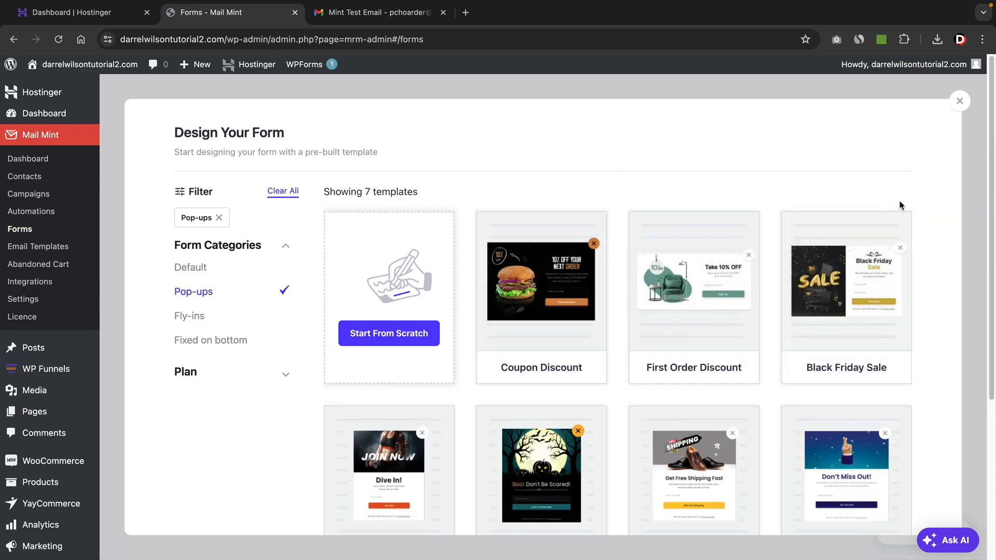
pyautogui.click(959, 101)
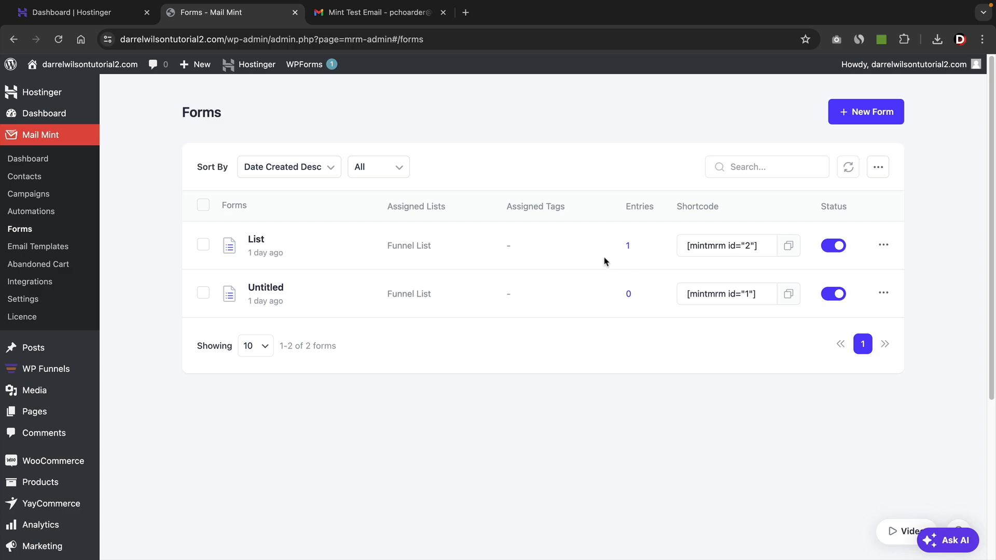
# Switch off the status of both the List form and the Untitled form.
pyautogui.click(829, 244)
pyautogui.click(830, 297)
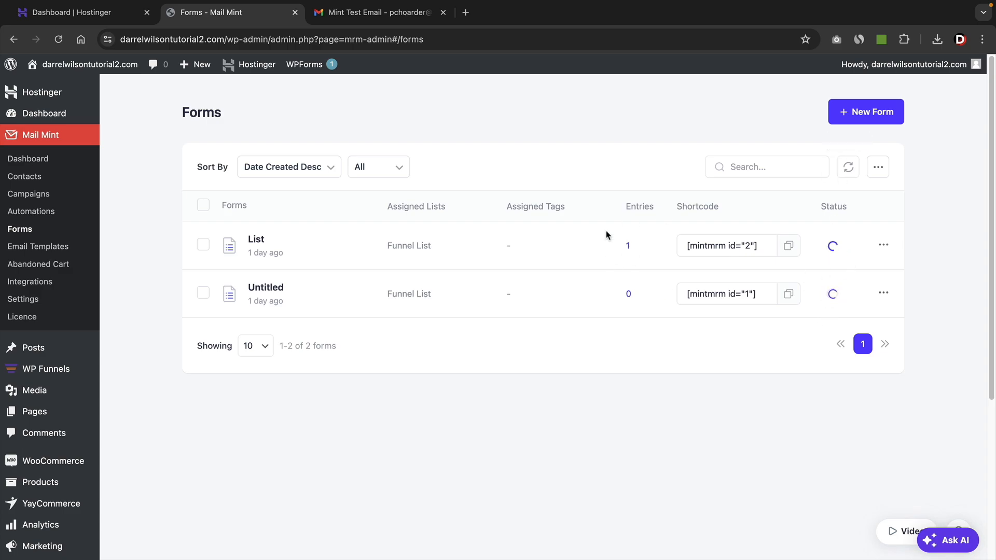
pyautogui.click(57, 249)
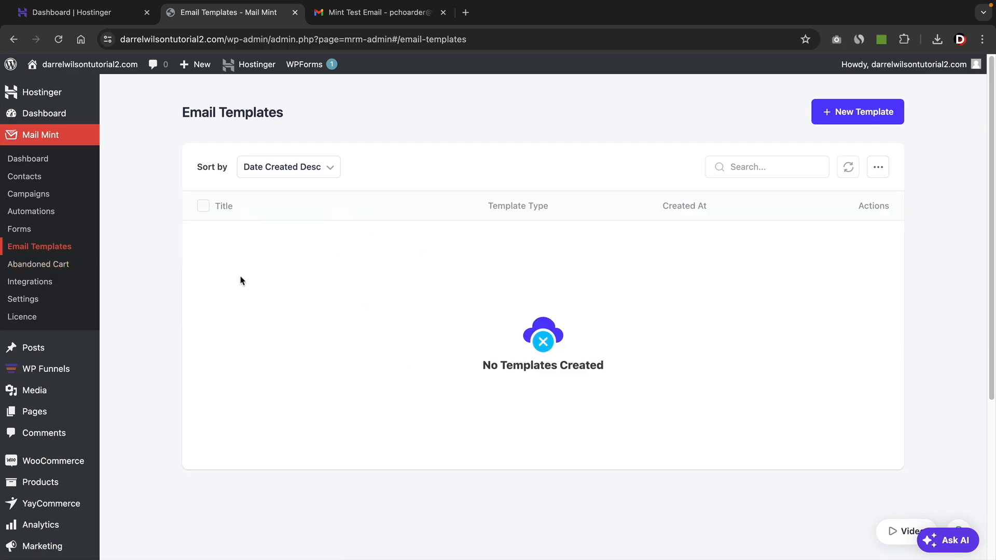
pyautogui.click(62, 264)
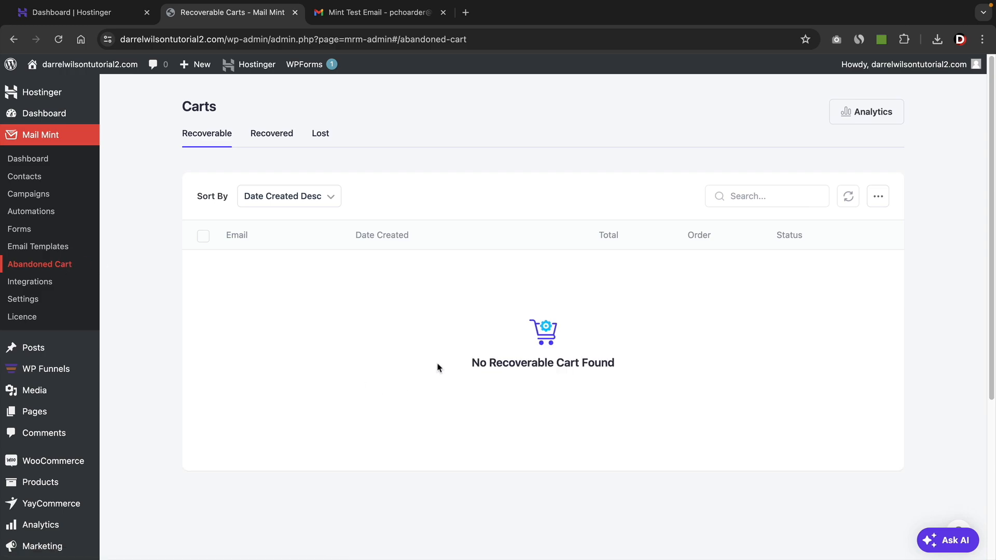
pyautogui.click(276, 136)
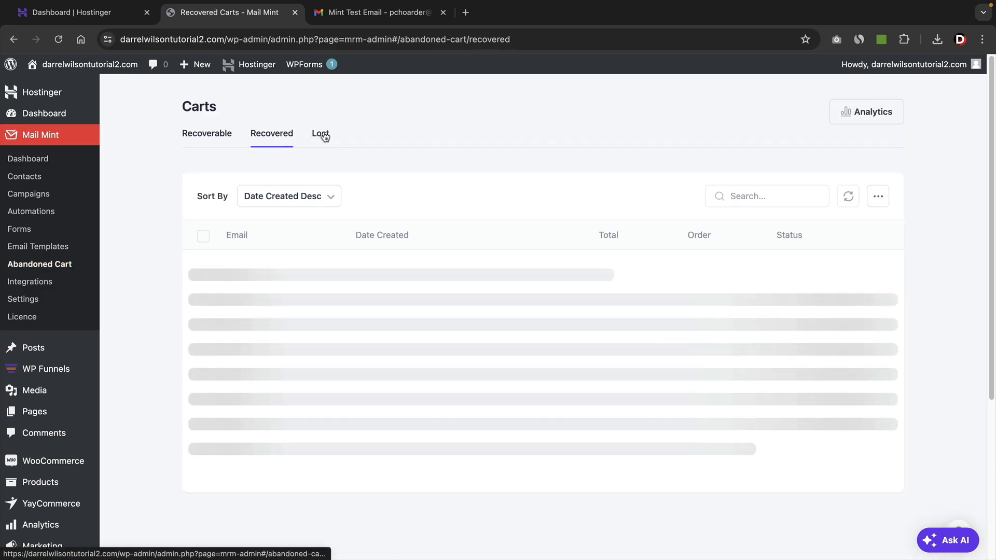
pyautogui.click(324, 136)
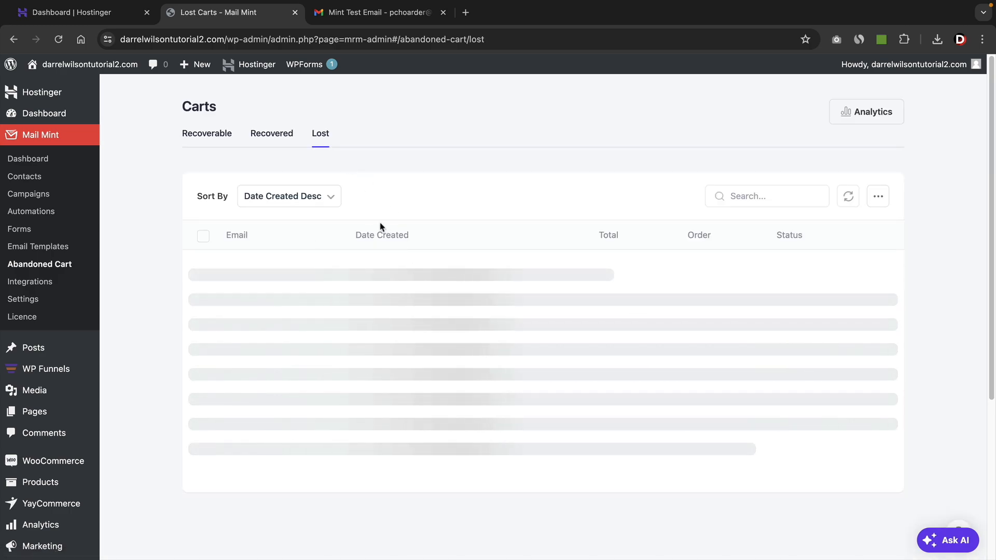
pyautogui.click(202, 135)
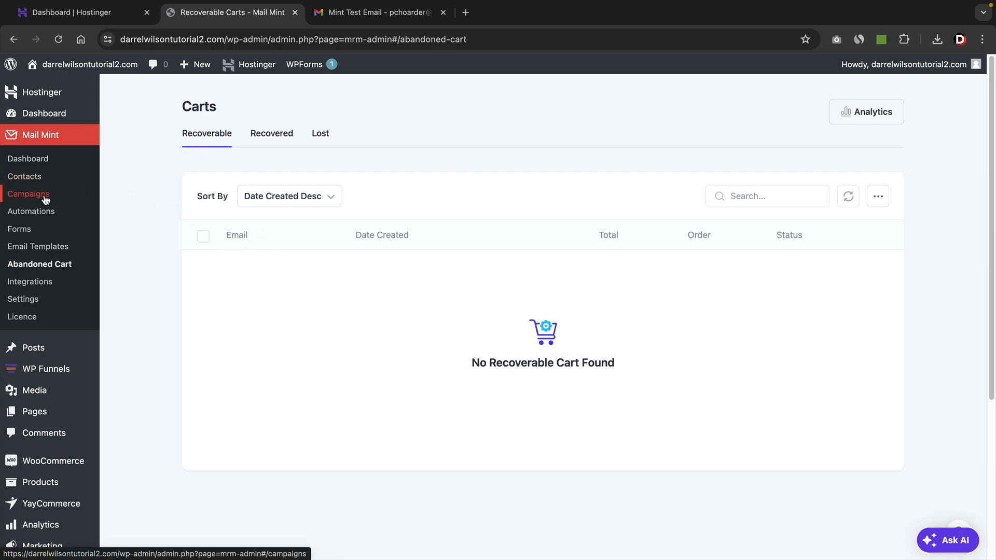
pyautogui.click(41, 216)
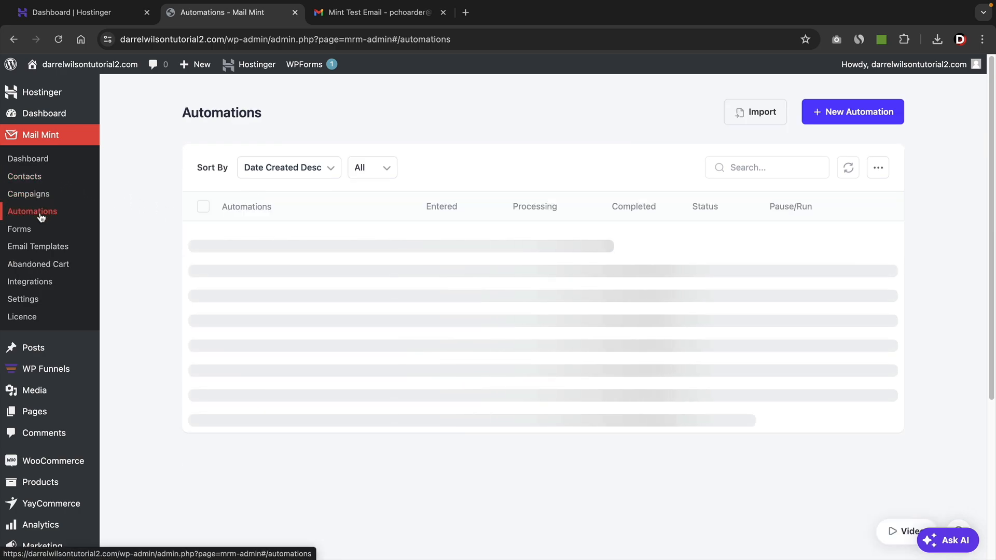
pyautogui.click(46, 194)
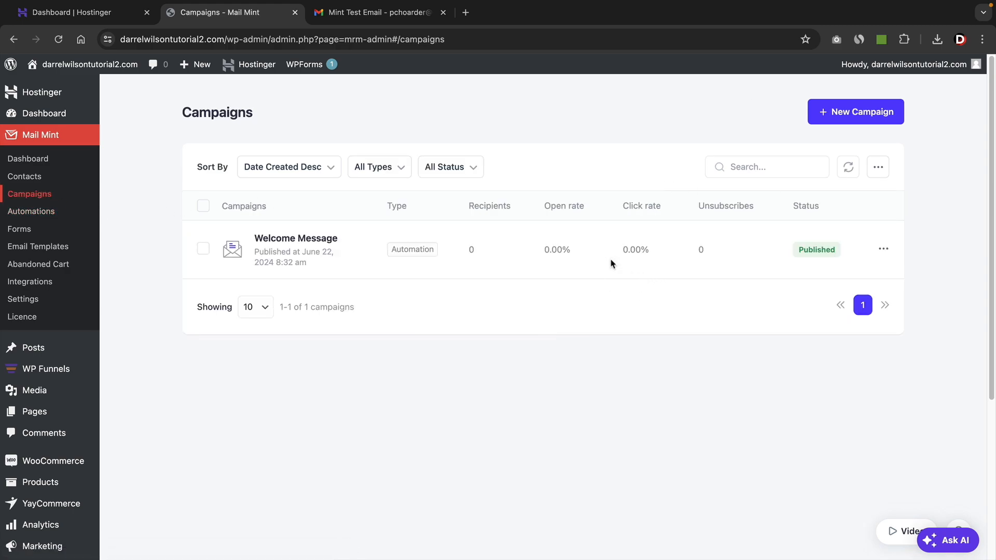
# Create a new automation from the pre-built New User Welcome Email journey after reviewing the available journeys.
pyautogui.click(34, 212)
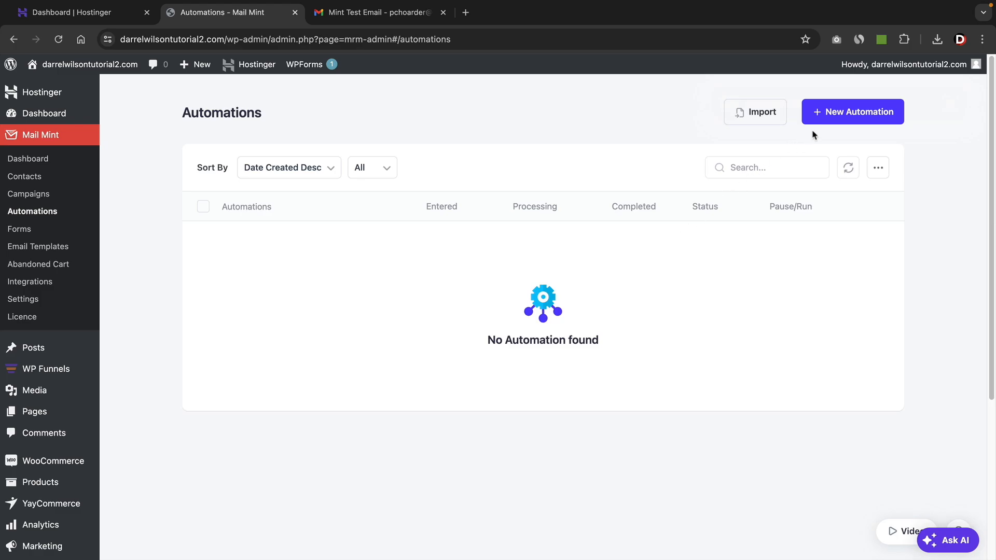
pyautogui.click(841, 114)
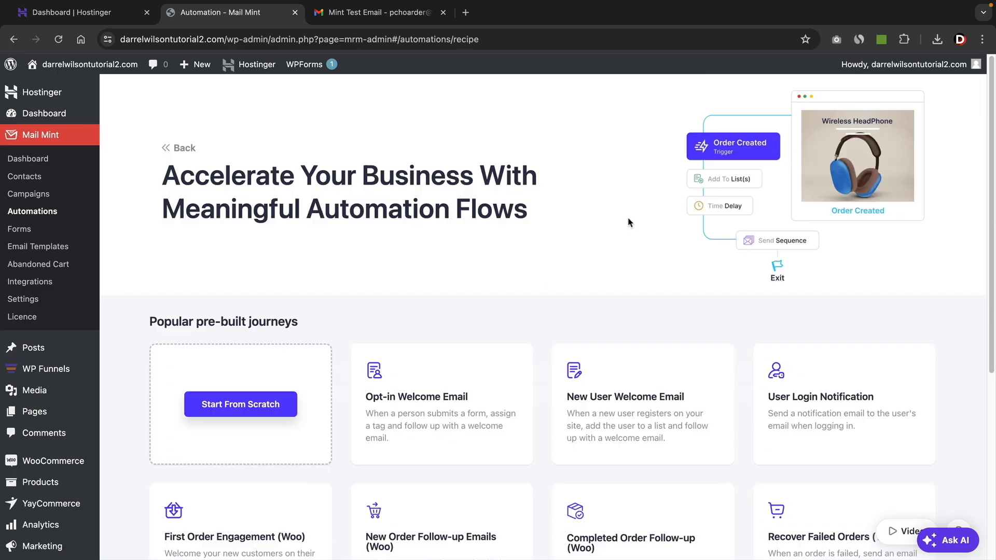
pyautogui.scroll(-3, 629, 223)
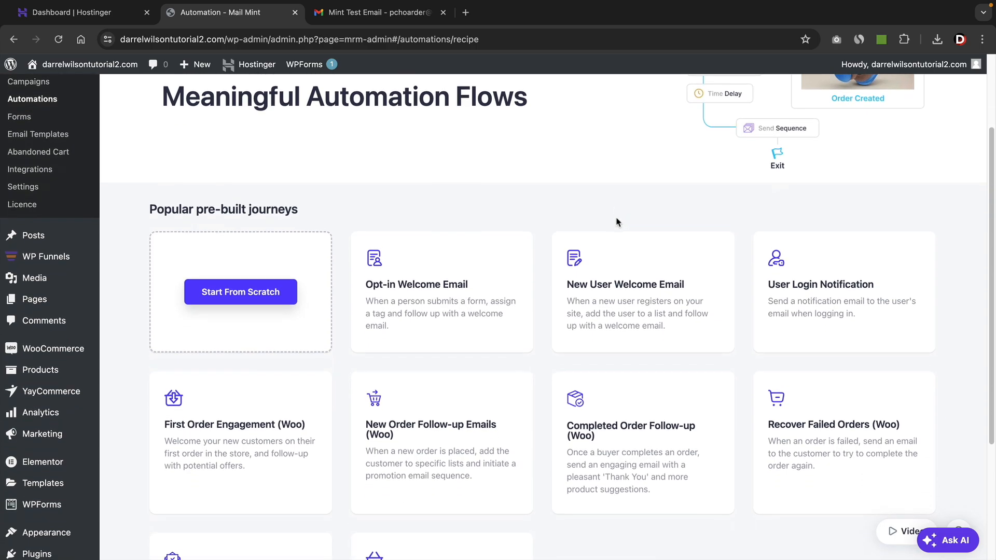
pyautogui.scroll(-3, 567, 198)
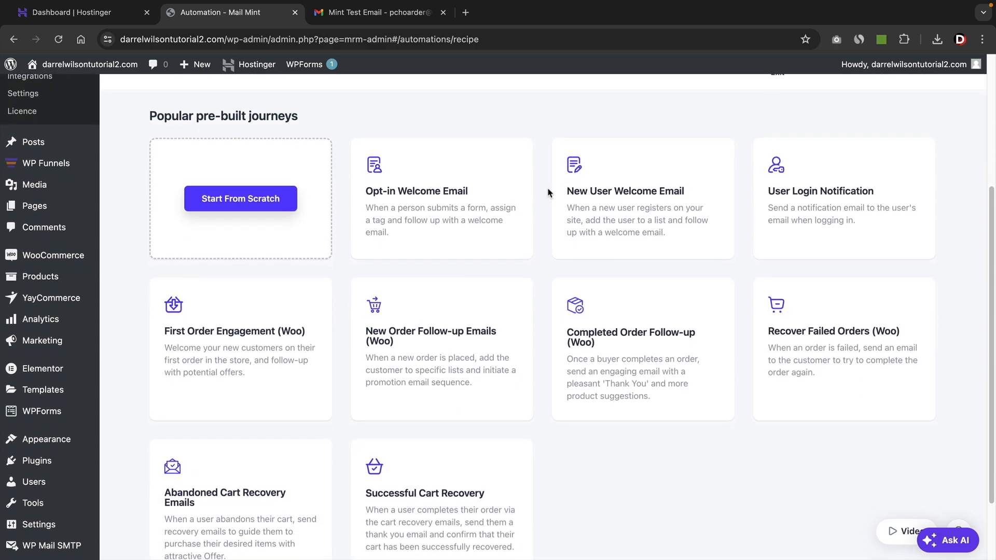
pyautogui.scroll(-1, 548, 193)
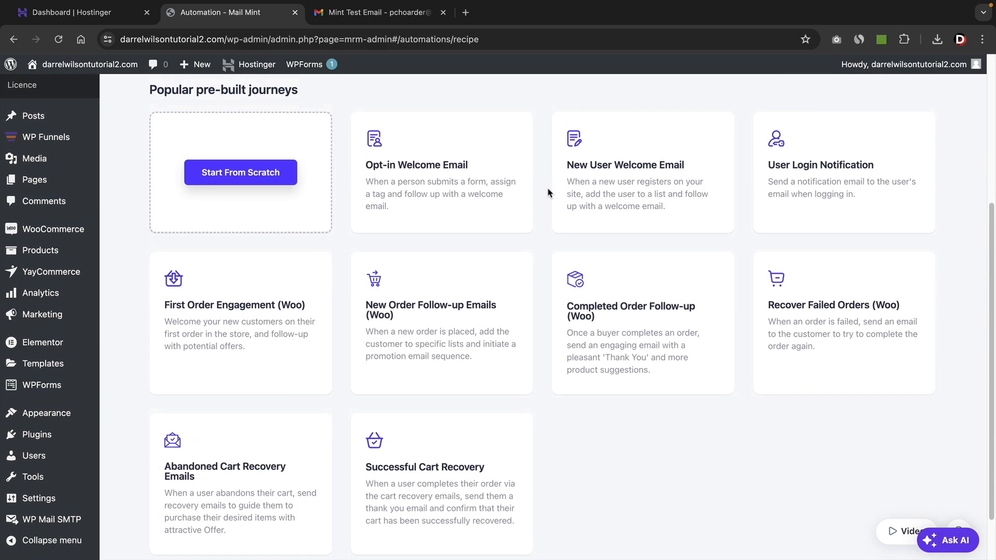
pyautogui.moveTo(455, 195)
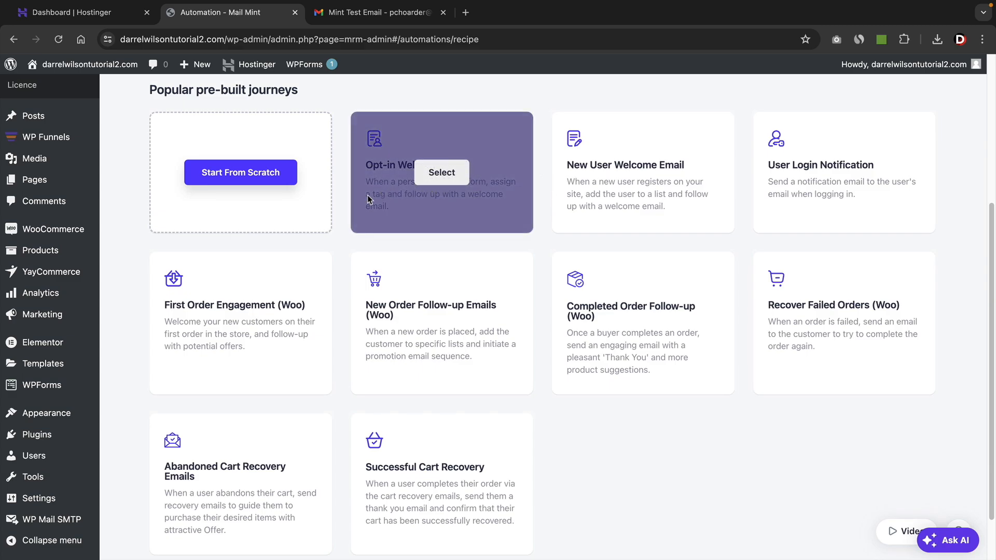
pyautogui.moveTo(236, 337)
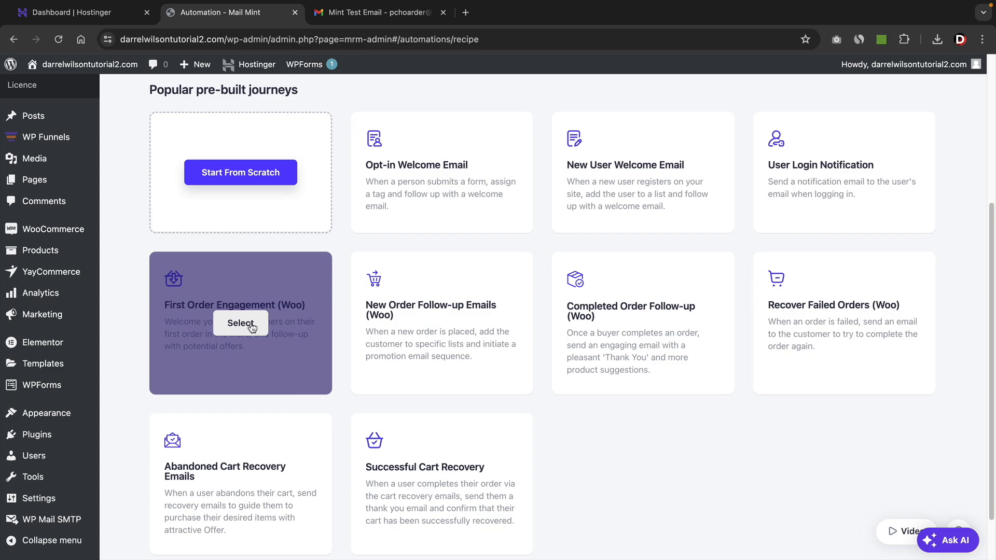
pyautogui.scroll(-2, 131, 406)
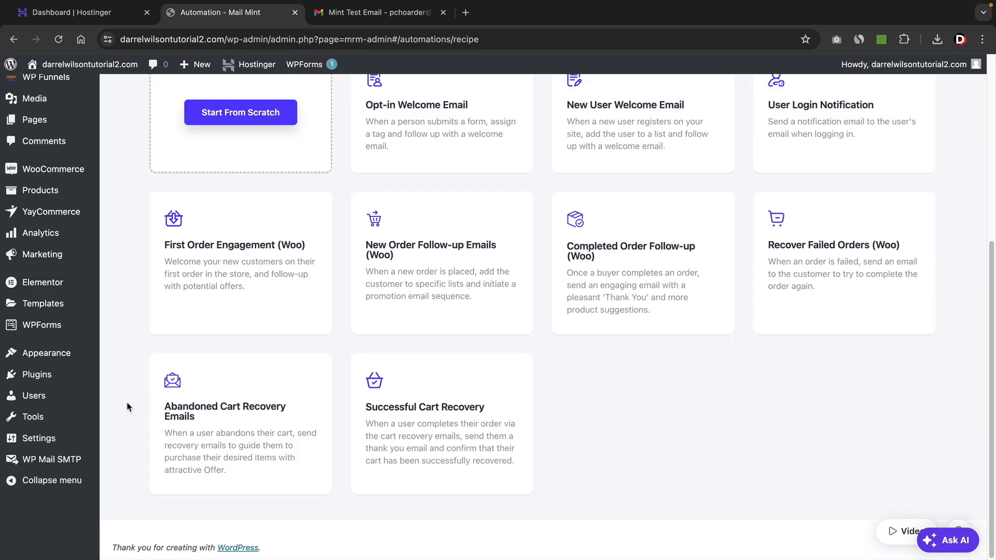
pyautogui.moveTo(217, 428)
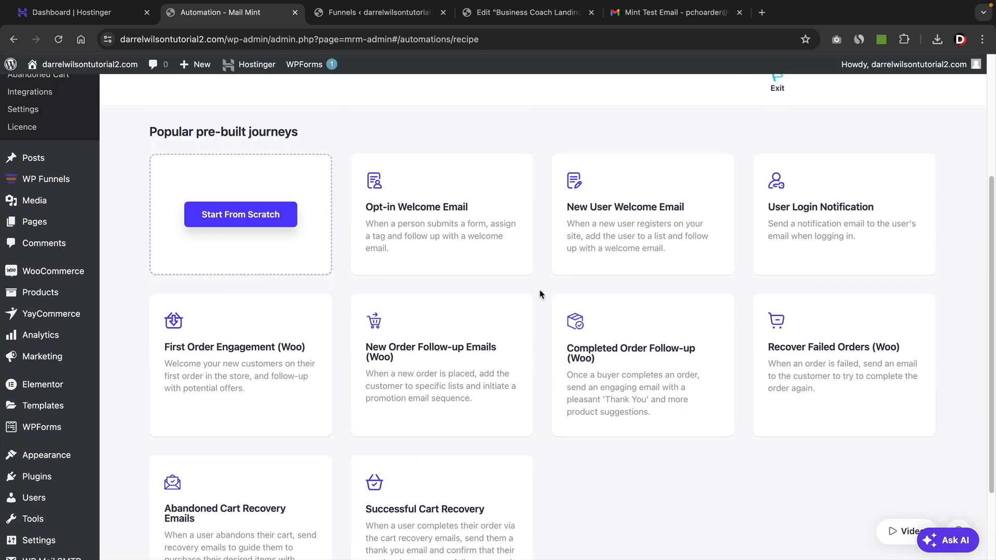
pyautogui.moveTo(581, 248)
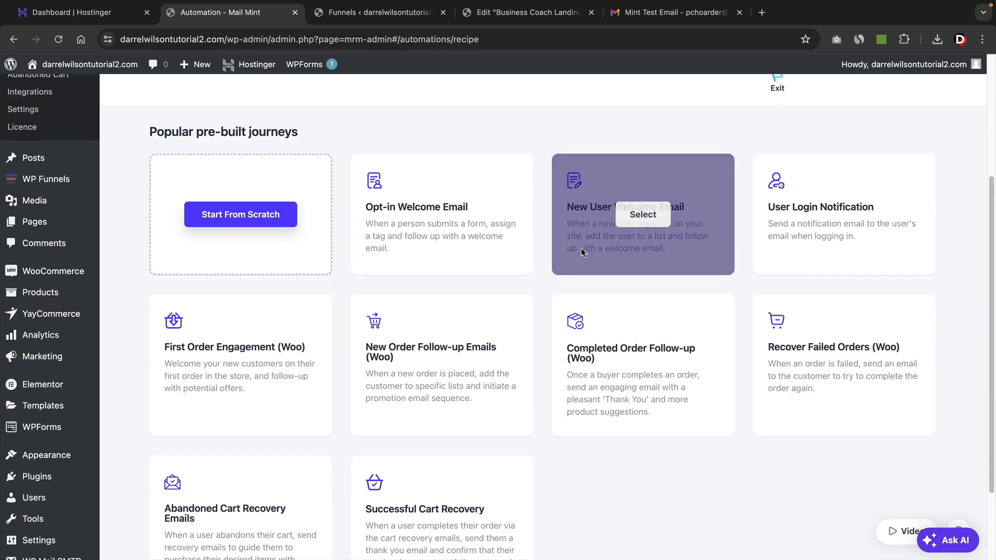
pyautogui.click(643, 219)
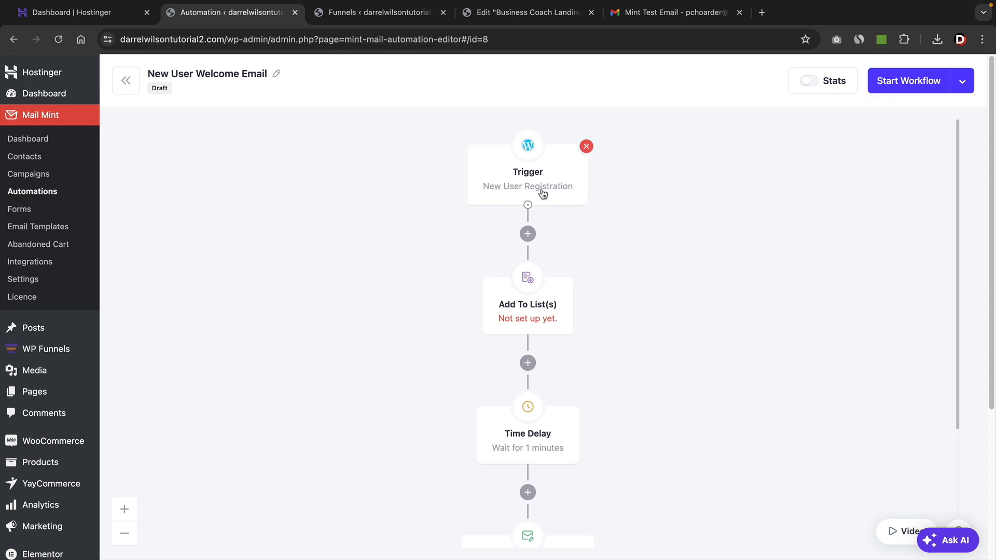
# Assign the Funnel List to the automation's Add To List(s) action and review the rest of the workflow.
pyautogui.click(514, 317)
pyautogui.click(791, 262)
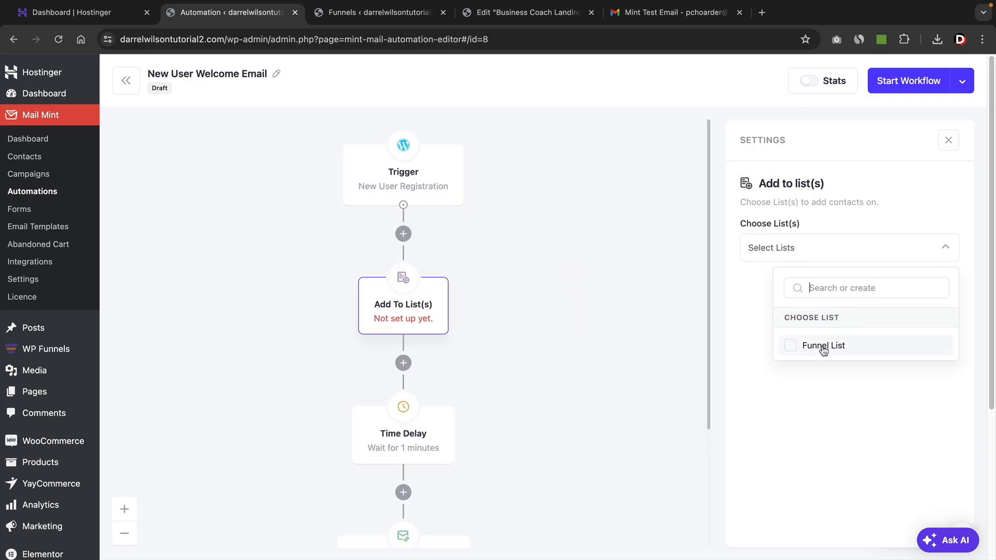
pyautogui.click(820, 345)
pyautogui.click(674, 323)
pyautogui.scroll(-2, 649, 326)
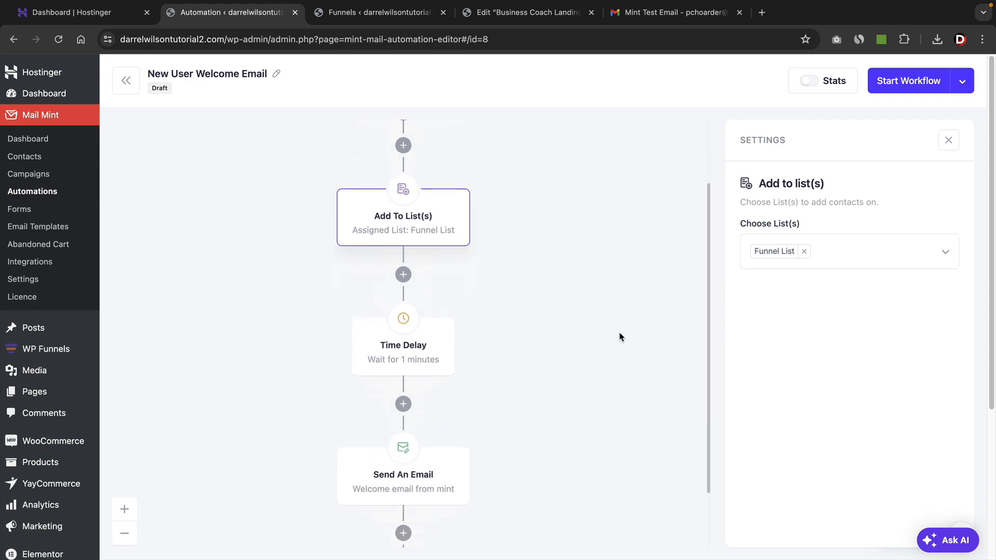
pyautogui.scroll(-2, 413, 344)
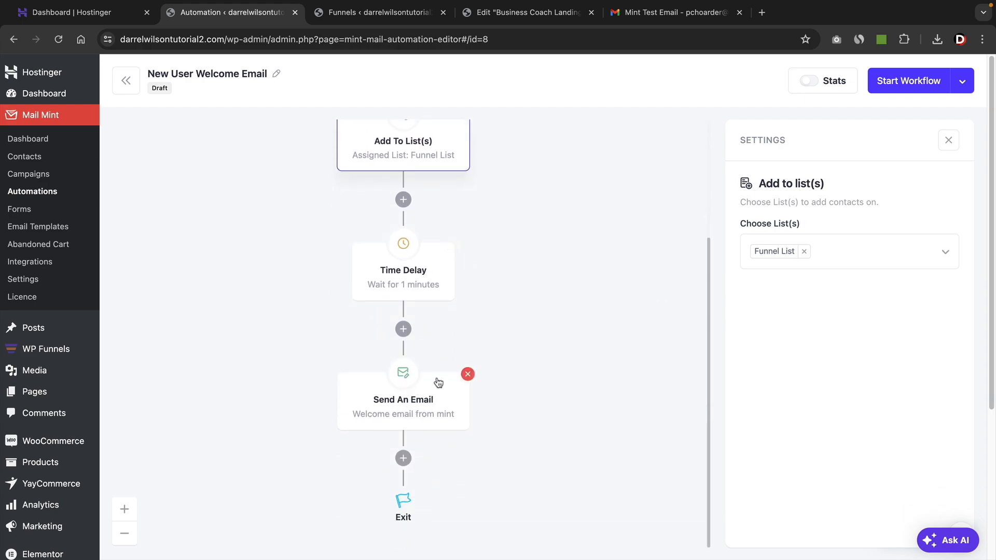
pyautogui.scroll(4, 511, 311)
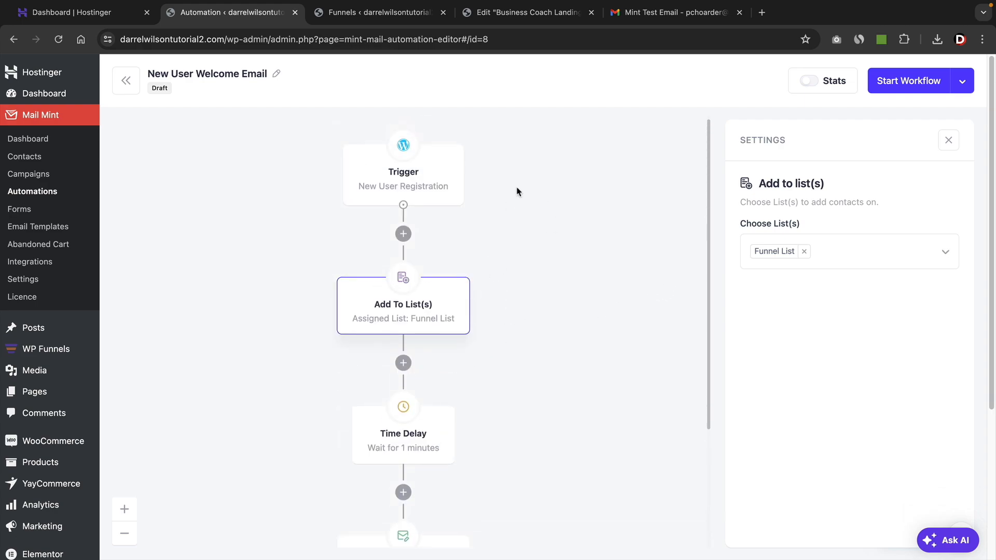
# Inspect the landing page opt-in form's Action After Submission settings in Elementor, toggling Register User As Subscriber off and on again.
pyautogui.click(539, 15)
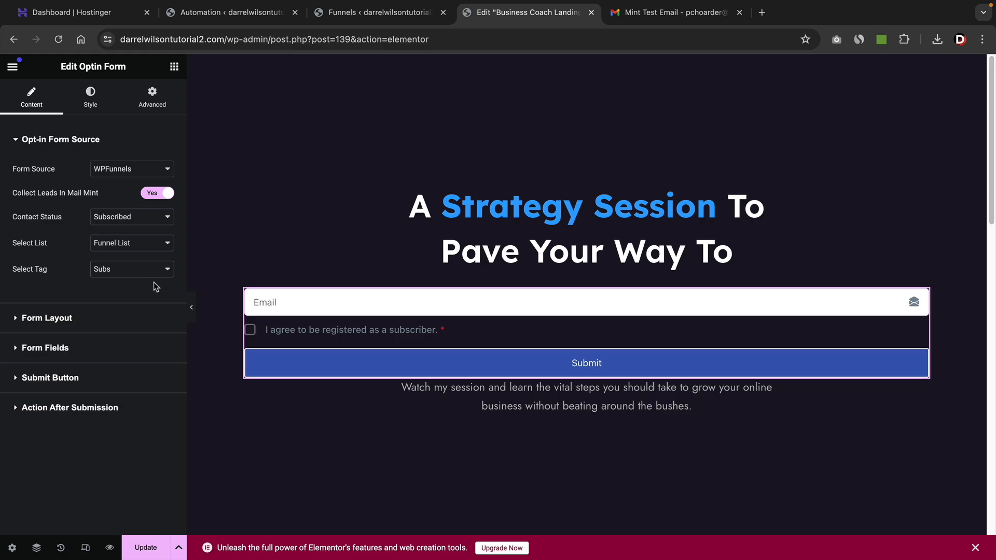
pyautogui.click(54, 410)
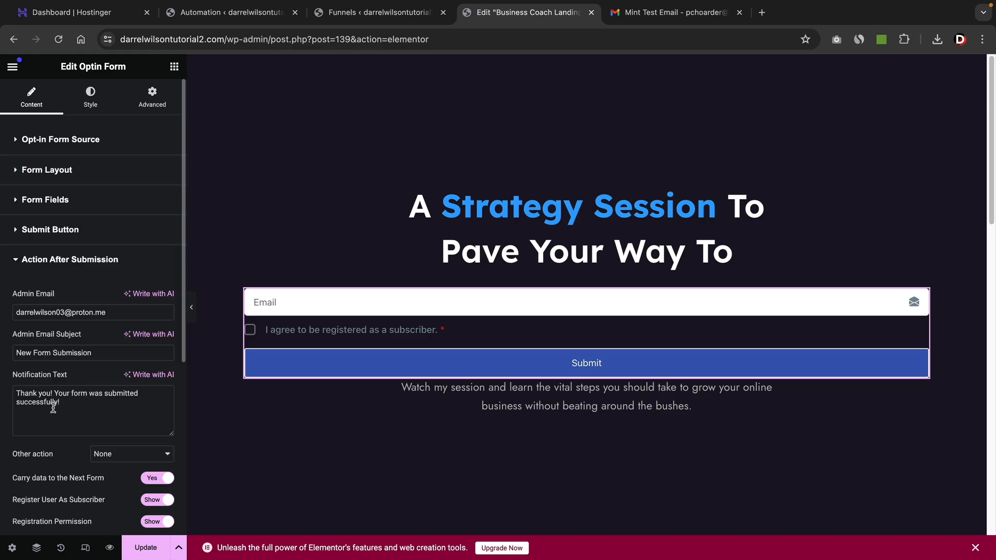
pyautogui.click(75, 229)
pyautogui.click(69, 441)
pyautogui.scroll(-2, 83, 426)
pyautogui.scroll(-1, 83, 410)
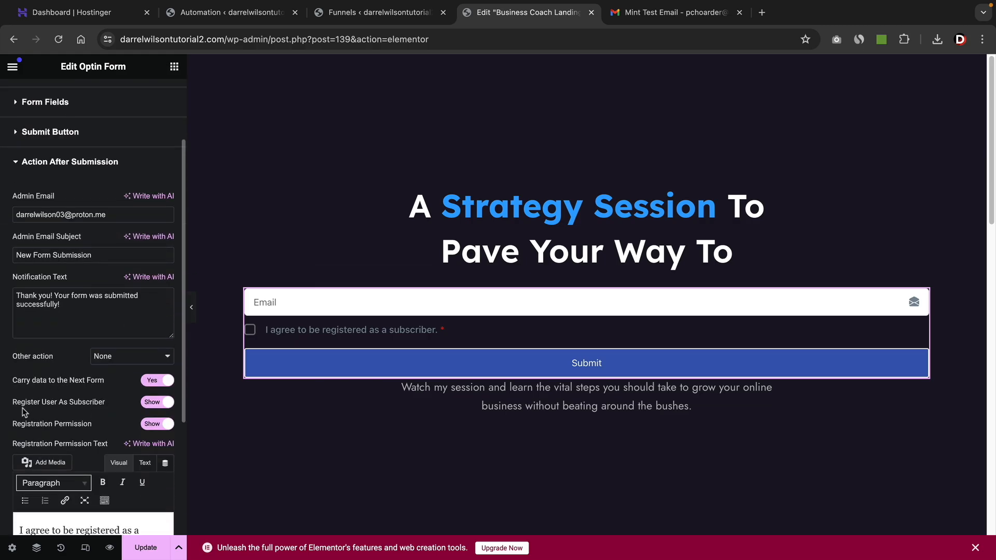
pyautogui.click(101, 405)
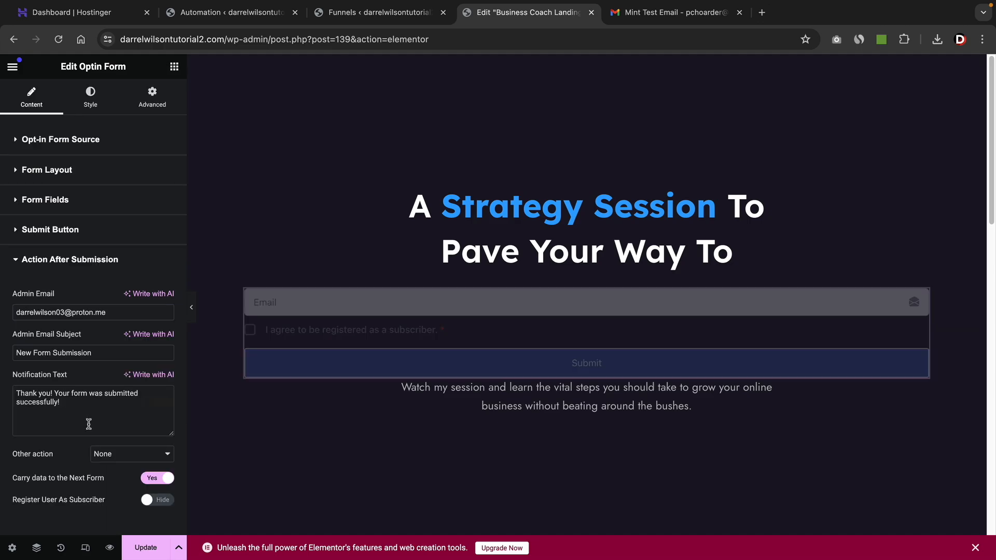
pyautogui.click(158, 500)
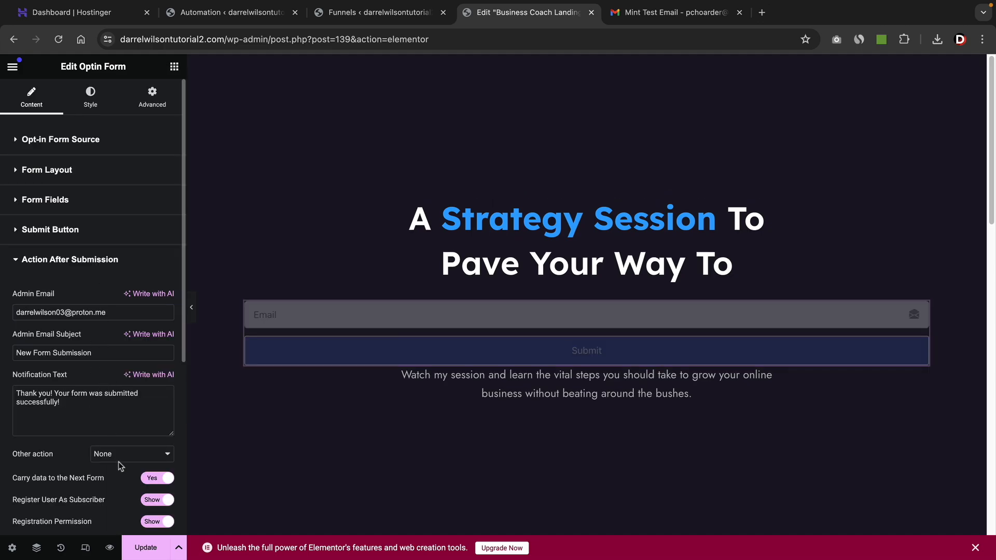
pyautogui.scroll(-3, 93, 422)
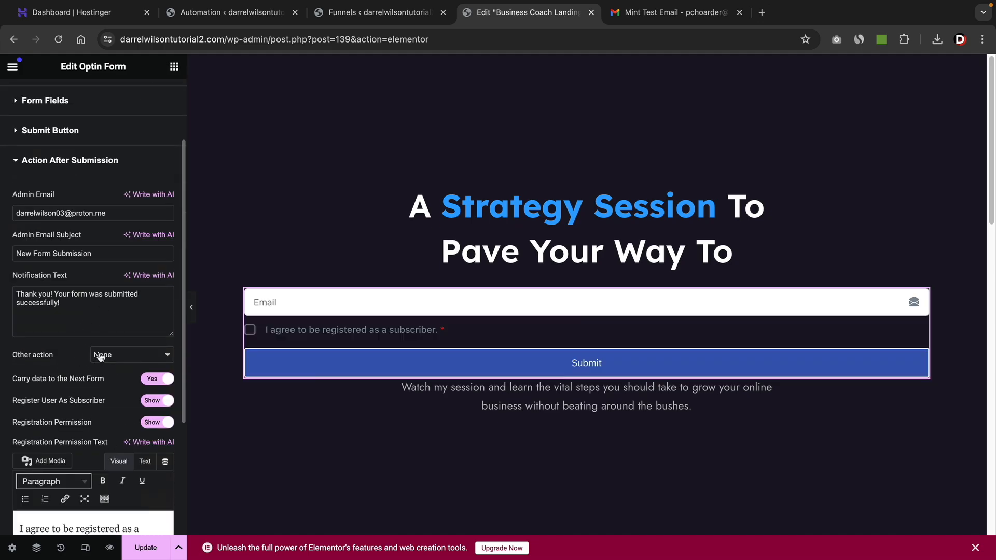
# Return to the New User Welcome Email automation and set the Send An Email action's subject to "Welcome To The … Family" with the site owner's name.
pyautogui.click(227, 12)
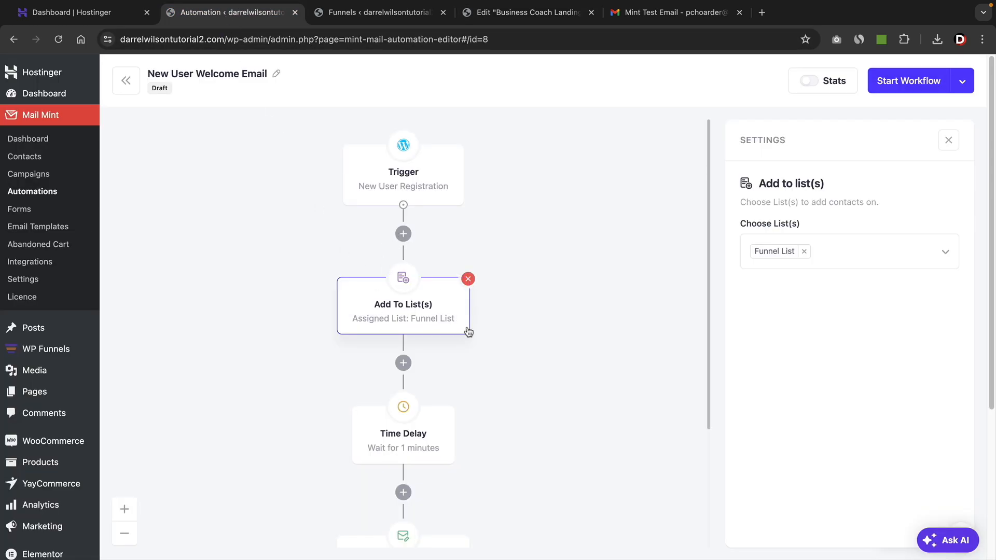
pyautogui.scroll(-3, 519, 318)
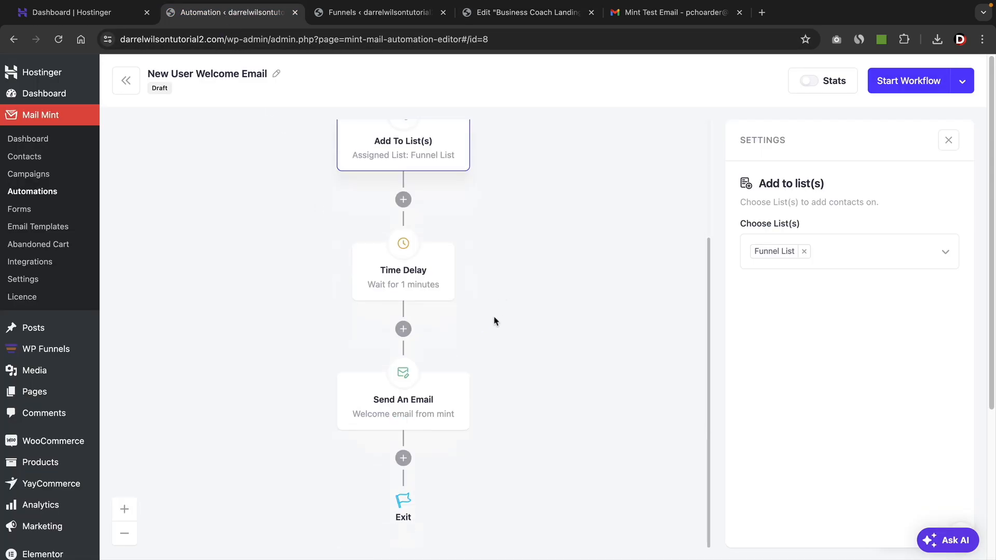
pyautogui.click(408, 403)
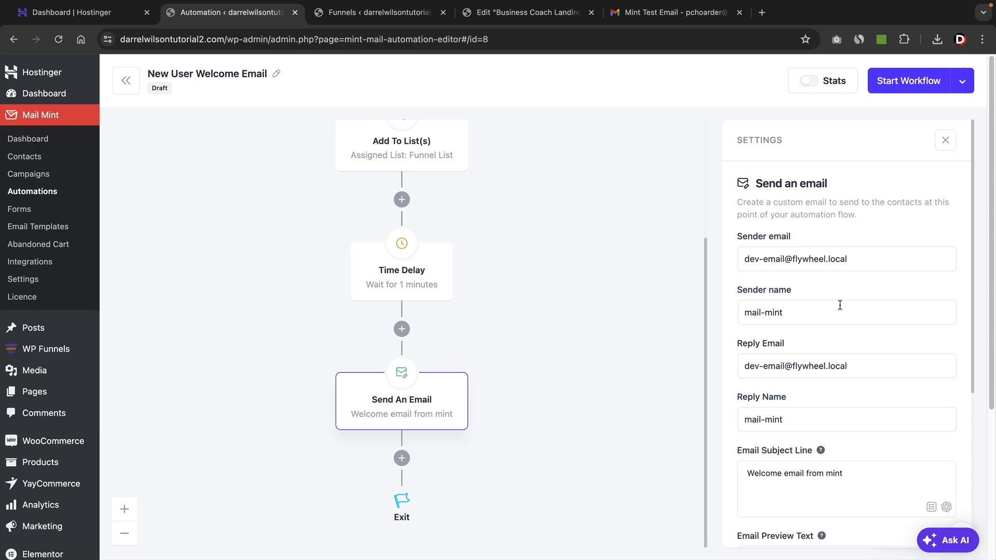
pyautogui.scroll(-3, 824, 346)
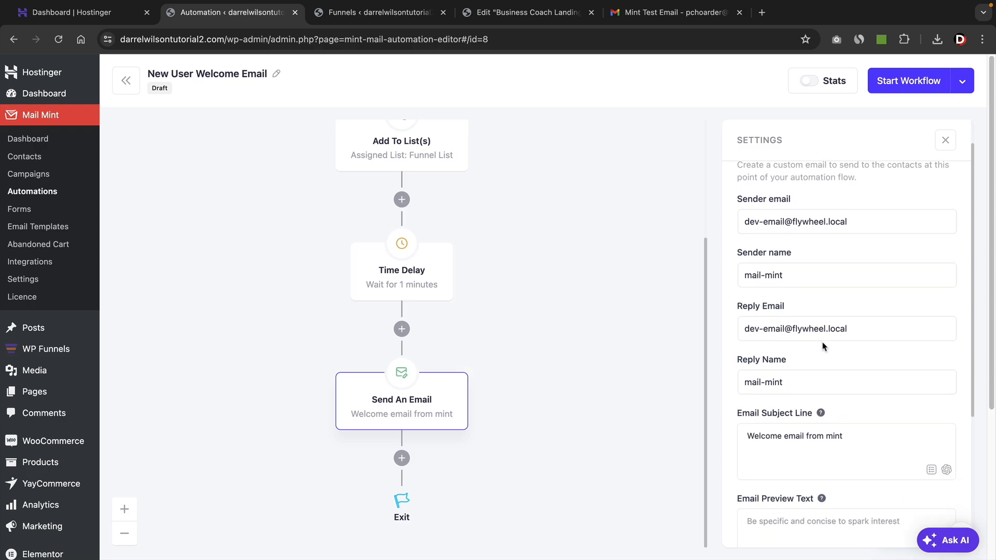
pyautogui.tripleClick(784, 425)
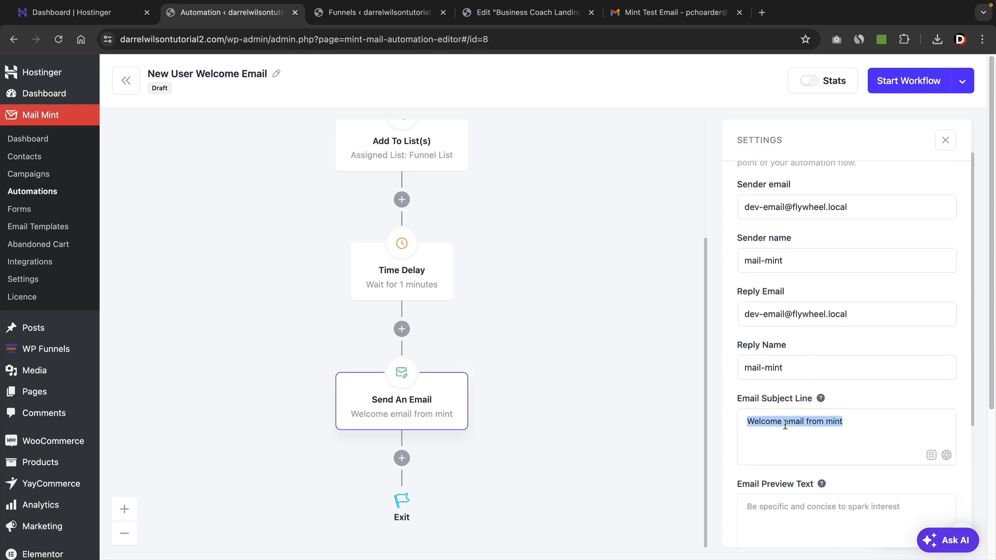
pyautogui.write('Welco')
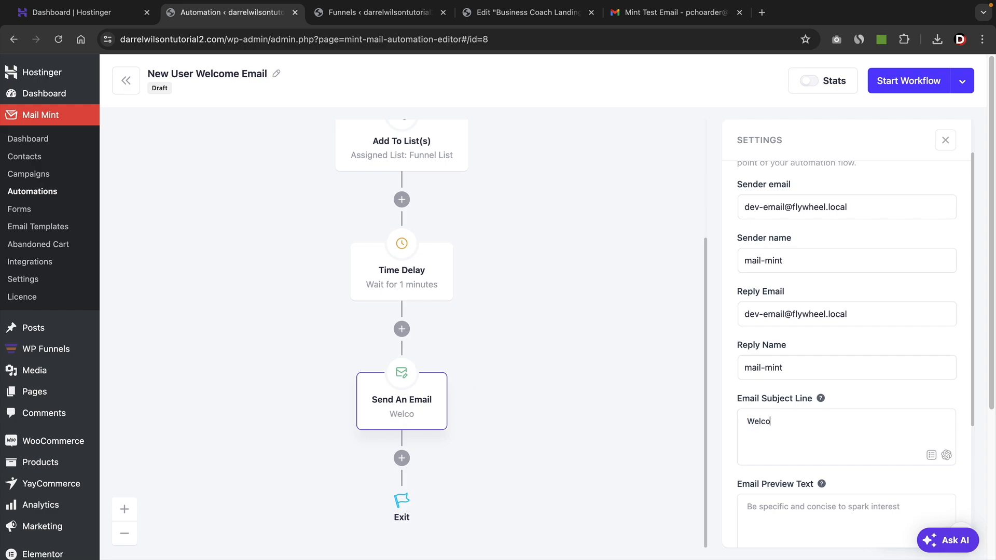
pyautogui.write('me To The Darrel Wilson')
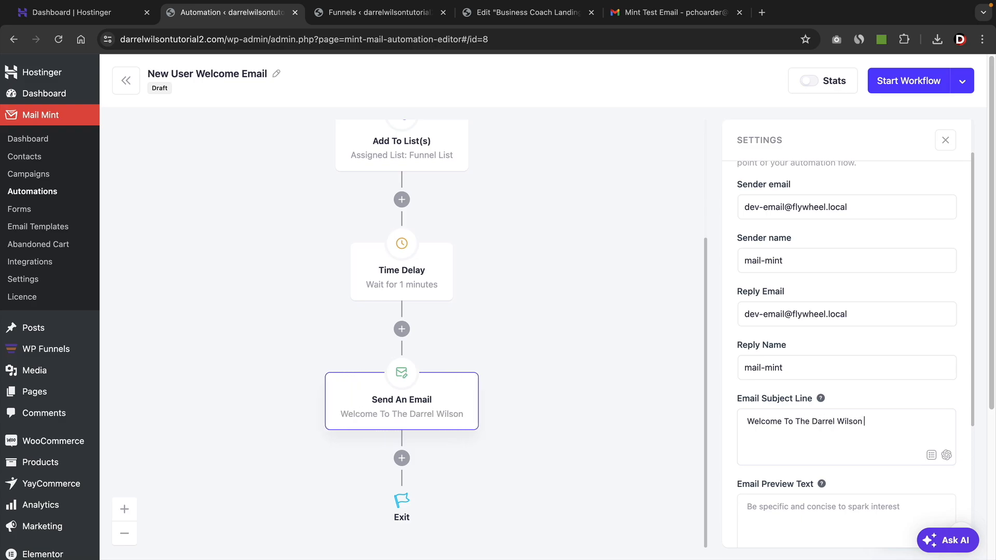
pyautogui.write(' Family')
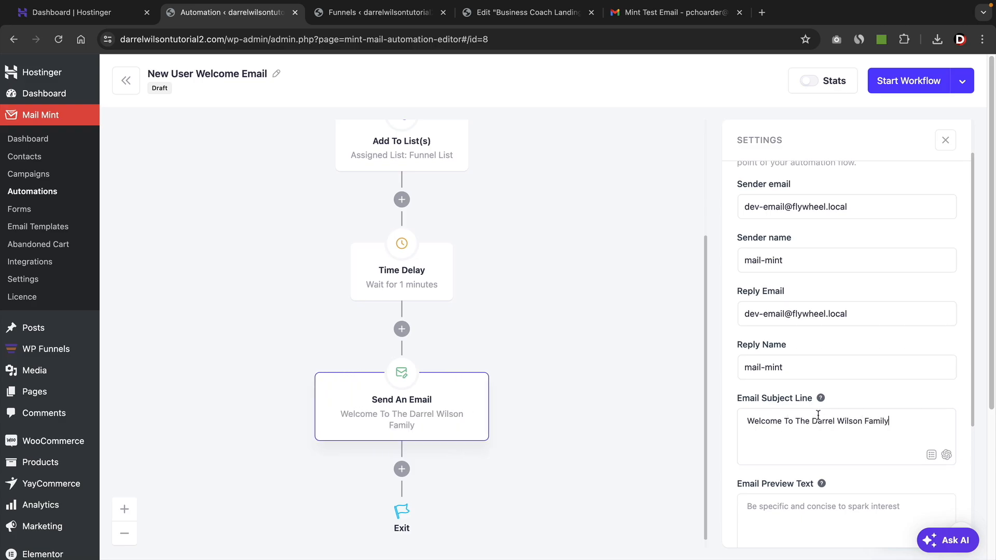
# After checking preview text in the Gmail inbox, set the Email Preview Text to "Thank you for registering! You are now to embark on a pokemon journey!".
pyautogui.scroll(-3, 818, 415)
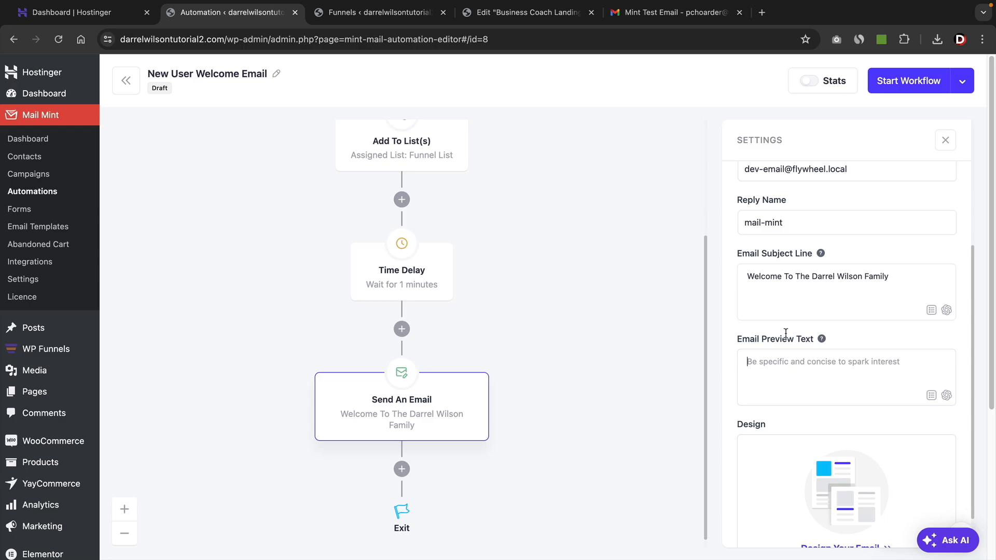
pyautogui.click(675, 12)
pyautogui.click(177, 110)
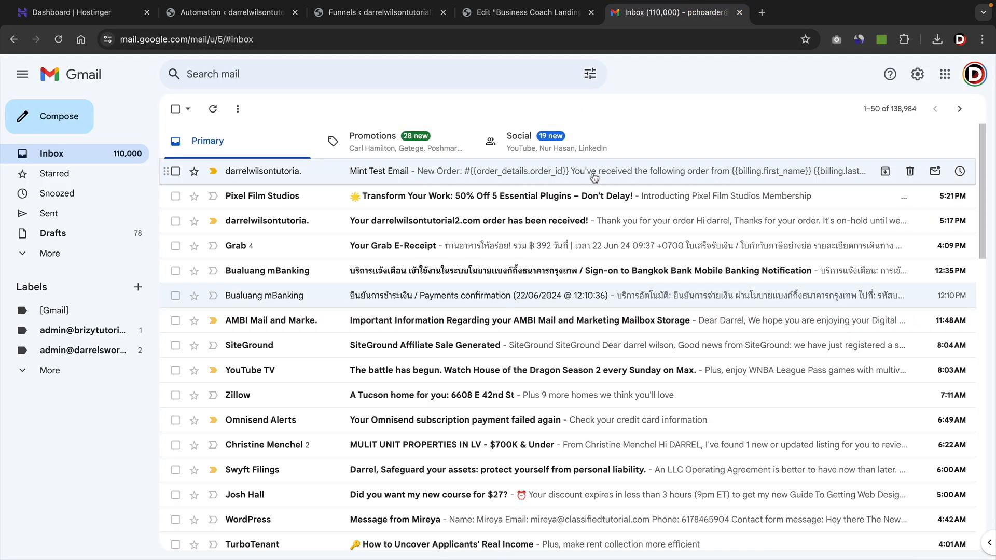
pyautogui.click(235, 14)
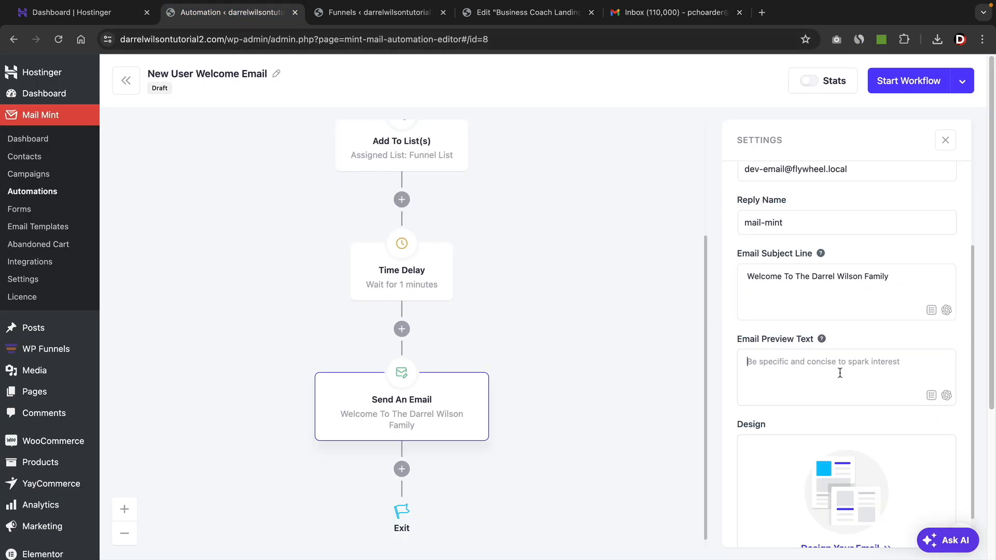
pyautogui.write('Thank you for registering! You are now to embark on a pokemon journey!')
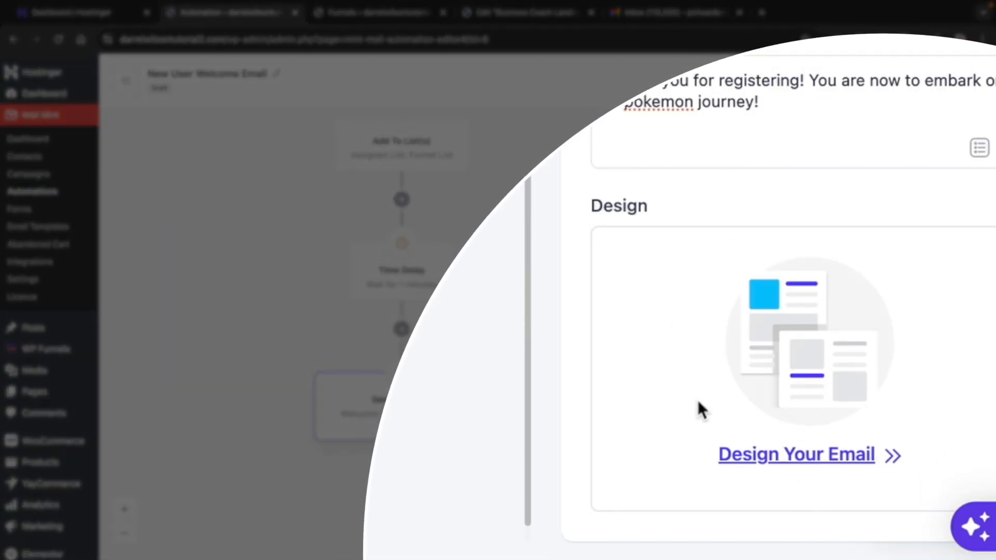
# Start the email's design and apply the branded template named Welcome Email from the Welcome category.
pyautogui.click(784, 466)
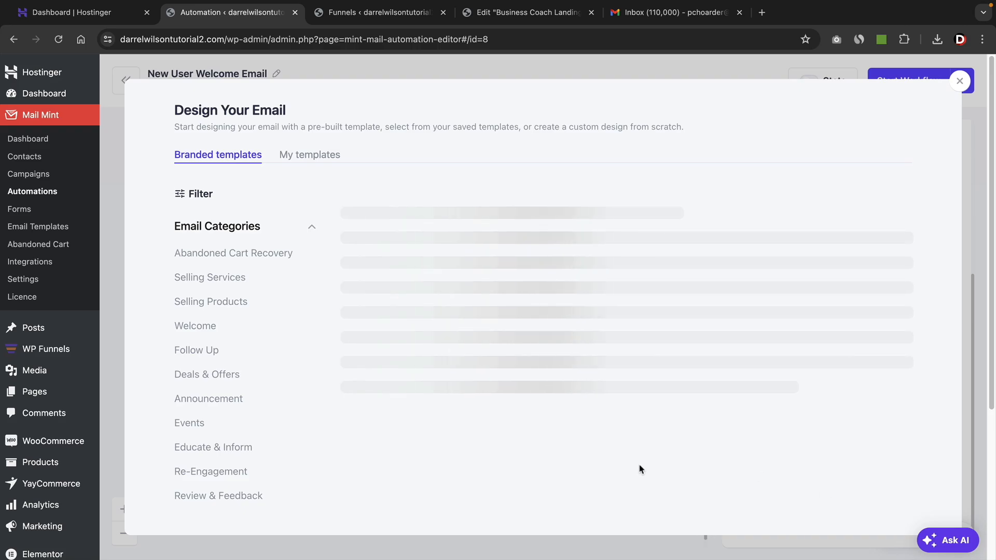
pyautogui.click(203, 326)
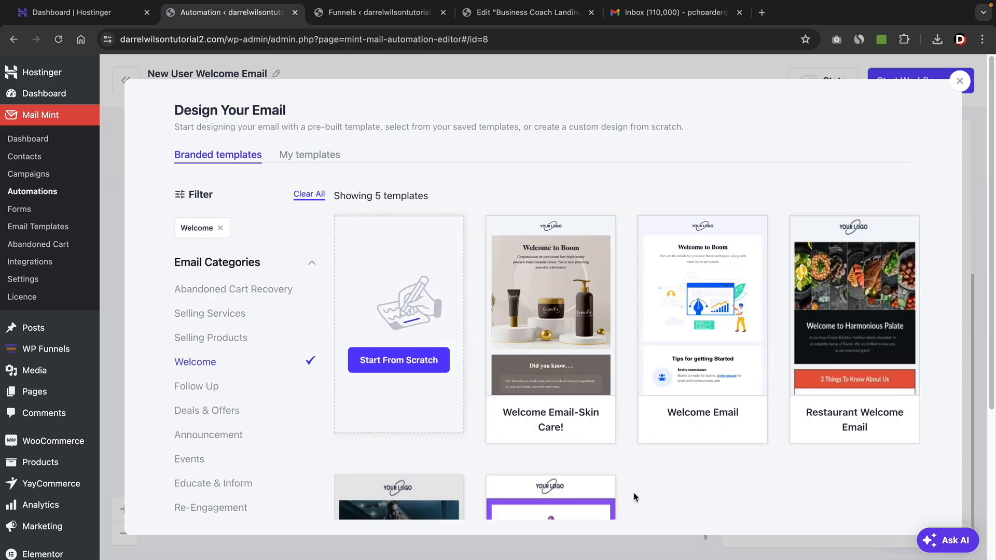
pyautogui.moveTo(677, 345)
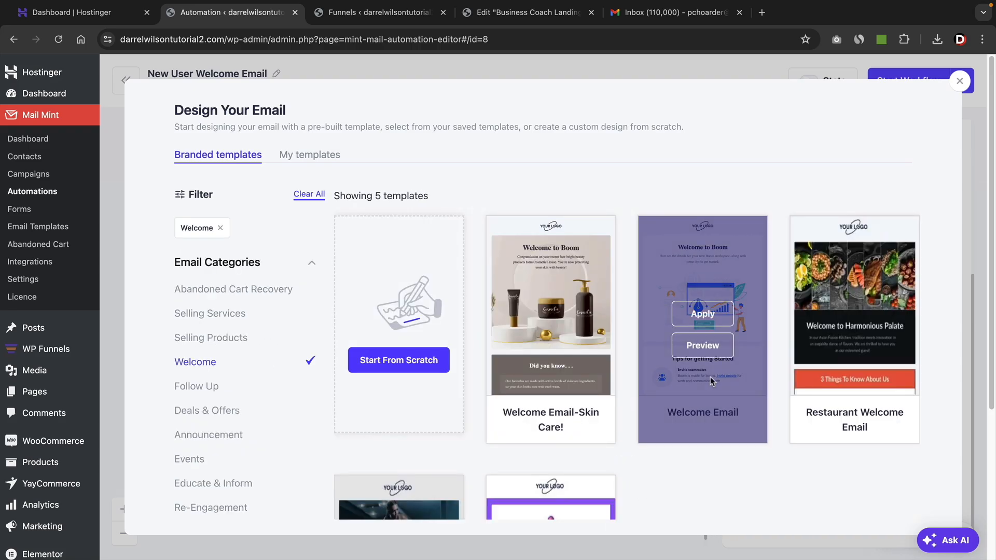
pyautogui.click(710, 315)
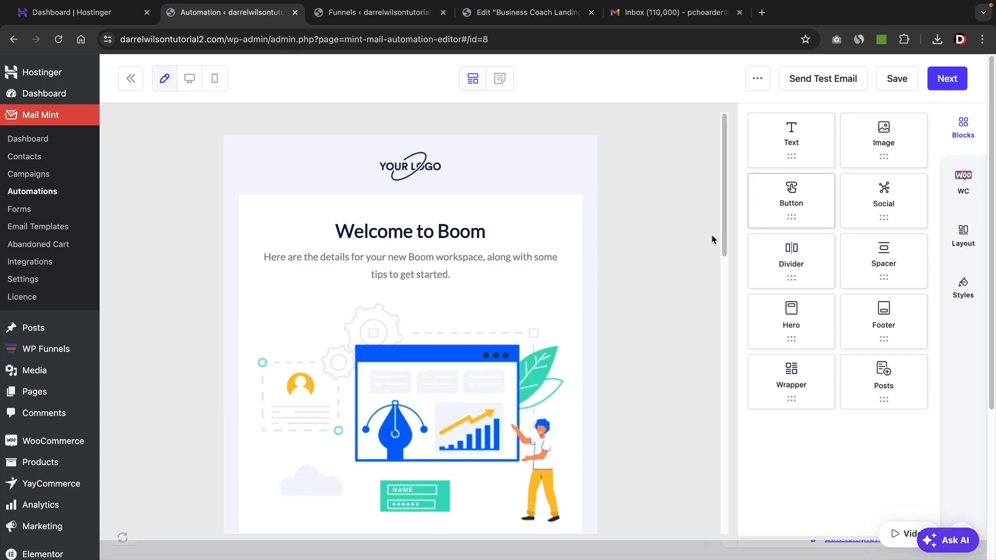
# Try a Text block below the Welcome to Boom heading, remove it, and inspect the image's settings and the template's tips section.
pyautogui.moveTo(787, 142); pyautogui.dragTo(452, 242)
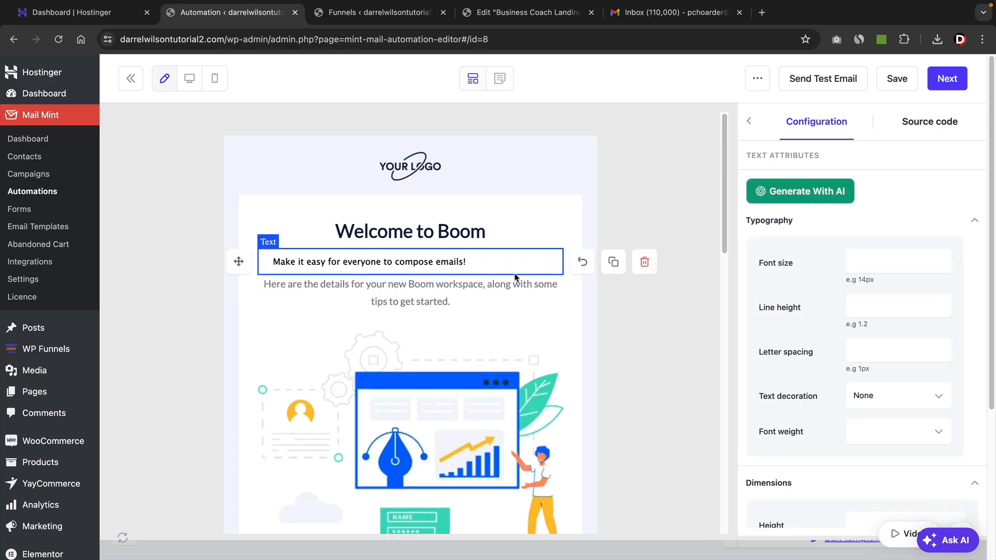
pyautogui.click(645, 262)
pyautogui.click(433, 366)
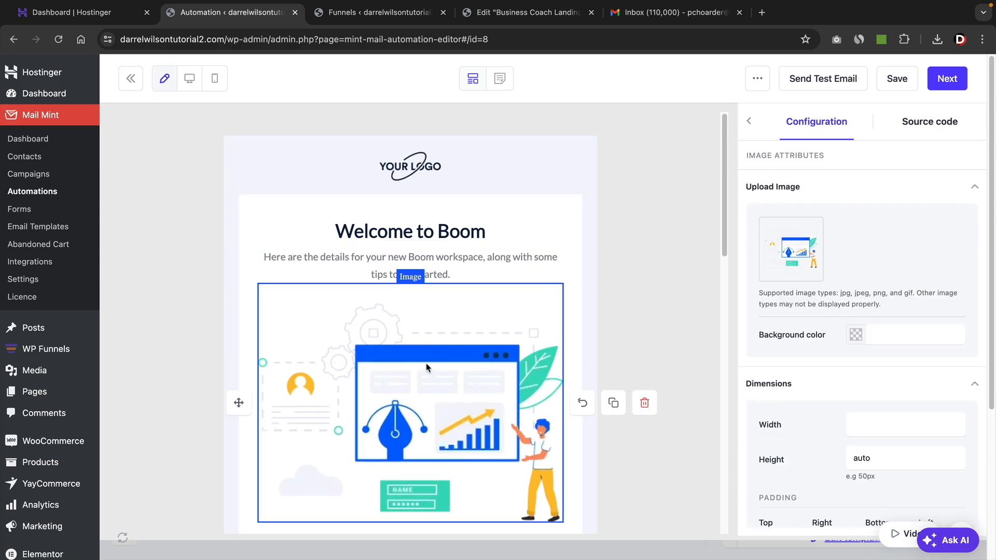
pyautogui.scroll(-8, 512, 346)
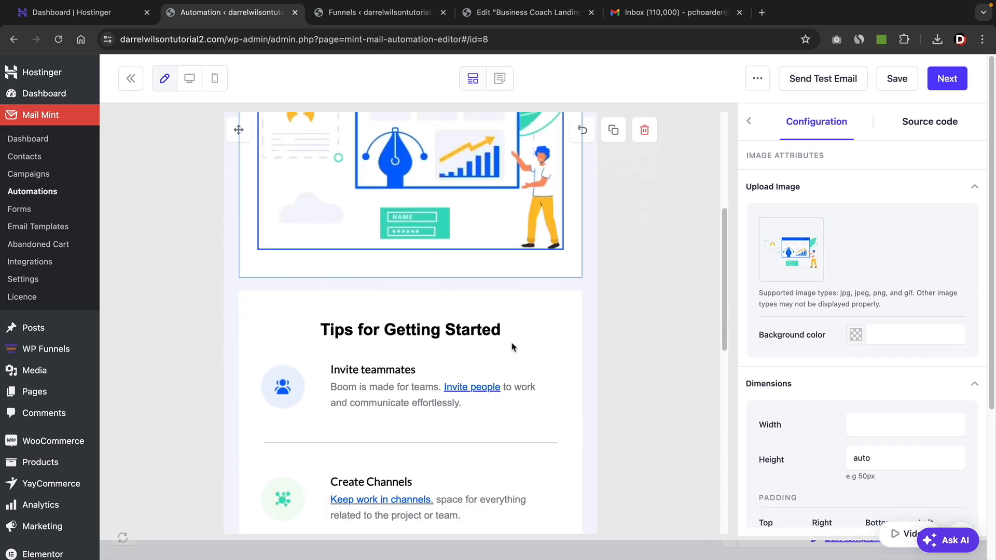
pyautogui.scroll(-6, 502, 333)
pyautogui.scroll(13, 474, 340)
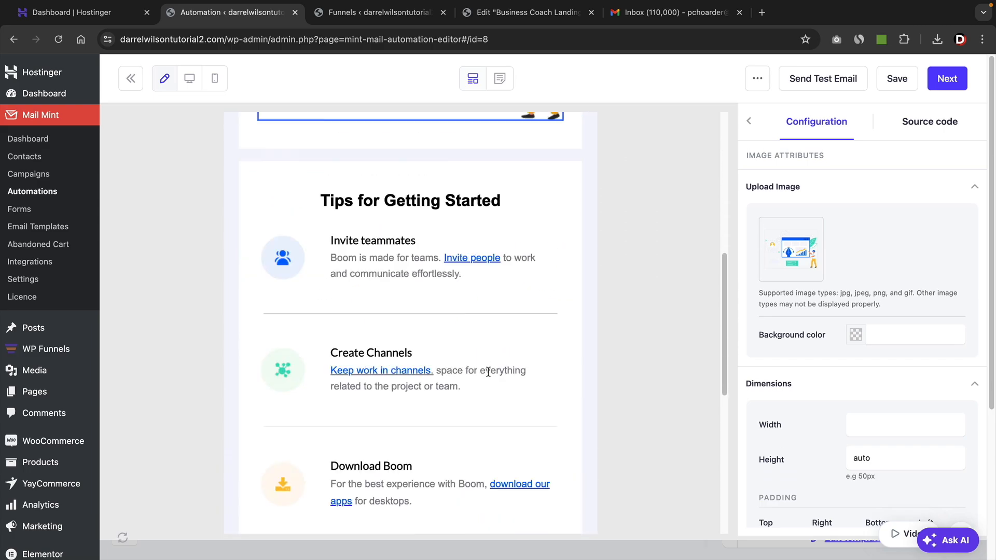
pyautogui.click(749, 121)
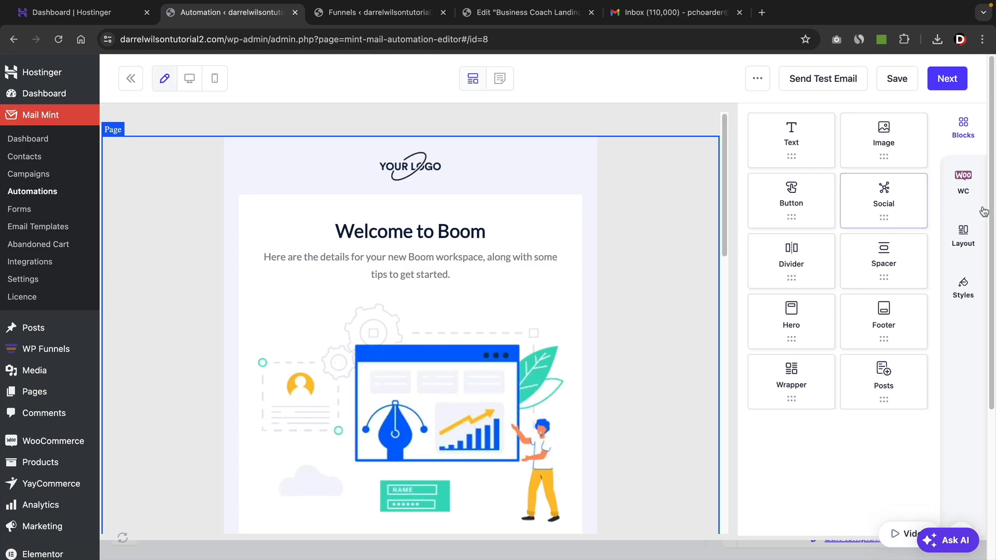
# Add a WooCommerce Products block above the Welcome to Boom heading and set its product to Tripsell Starter Kit.
pyautogui.click(963, 184)
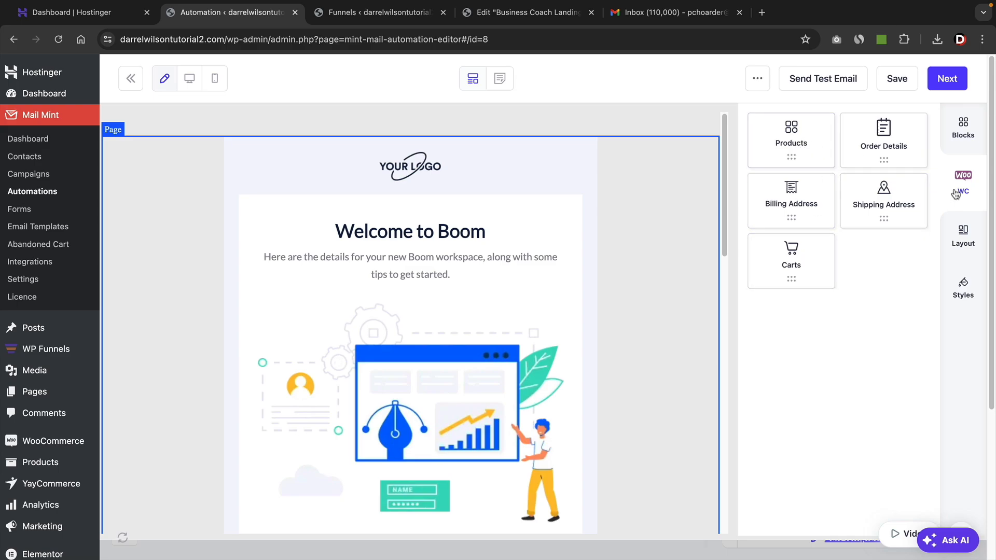
pyautogui.moveTo(797, 146); pyautogui.dragTo(443, 306)
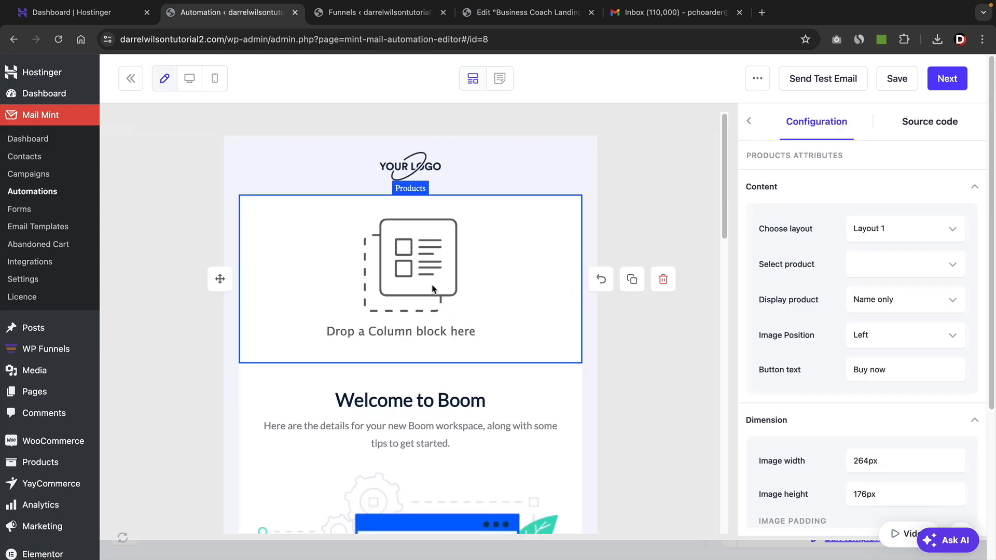
pyautogui.click(905, 265)
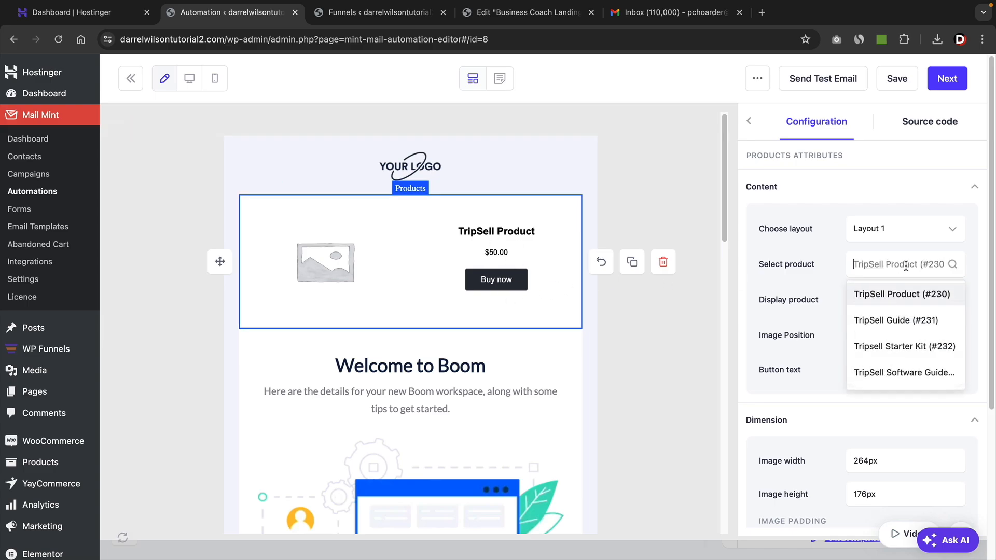
pyautogui.click(899, 319)
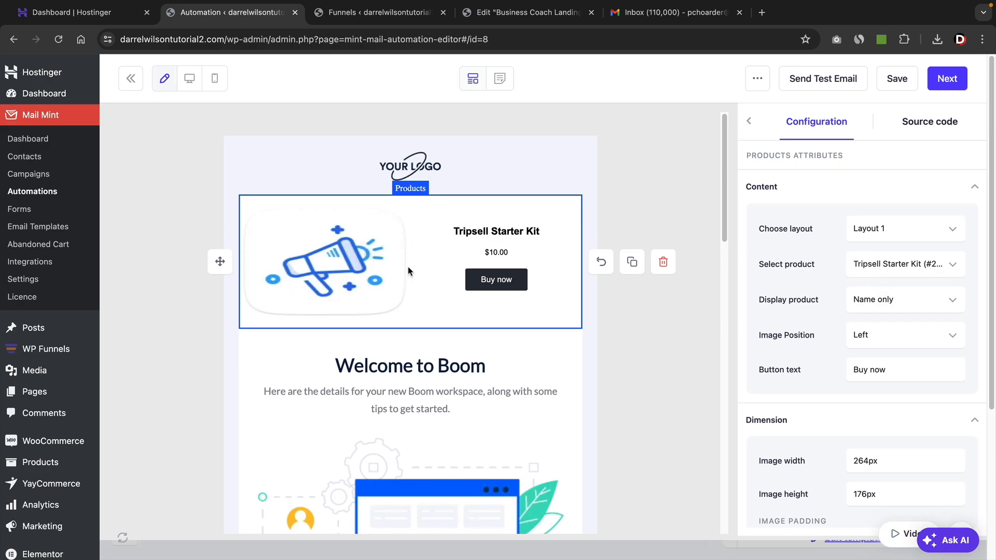
pyautogui.click(750, 120)
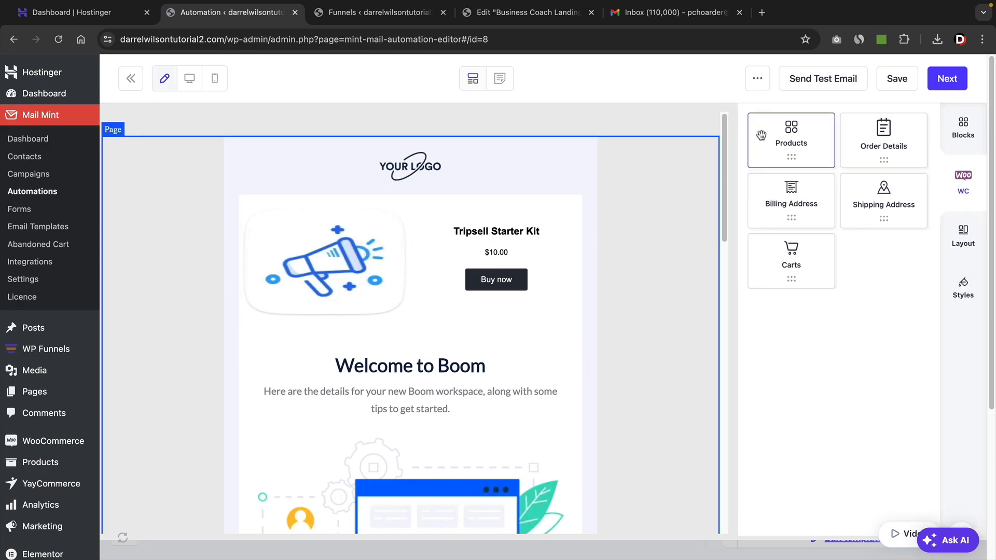
# Insert a one-column layout section between the logo and the Tripsell Starter Kit product block.
pyautogui.click(962, 247)
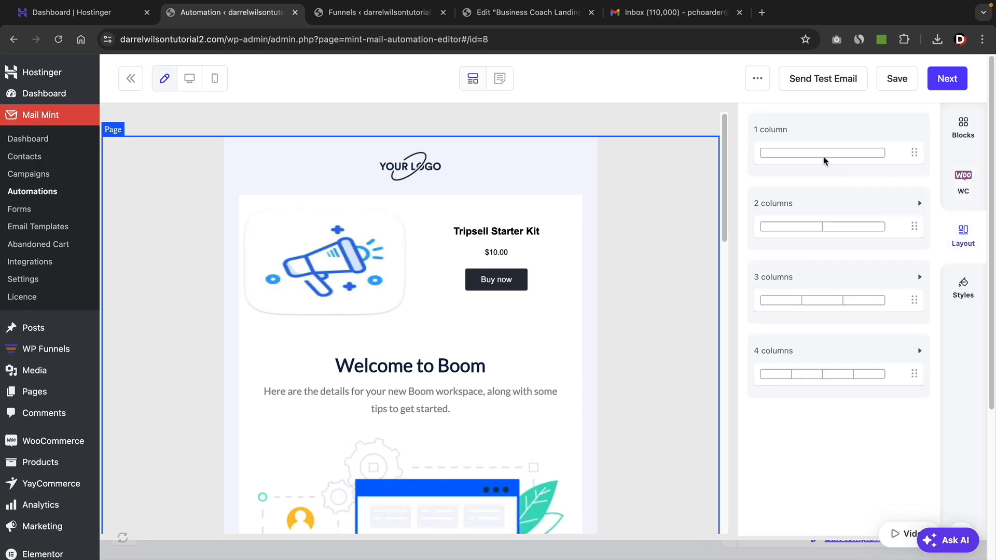
pyautogui.moveTo(801, 158); pyautogui.dragTo(399, 194)
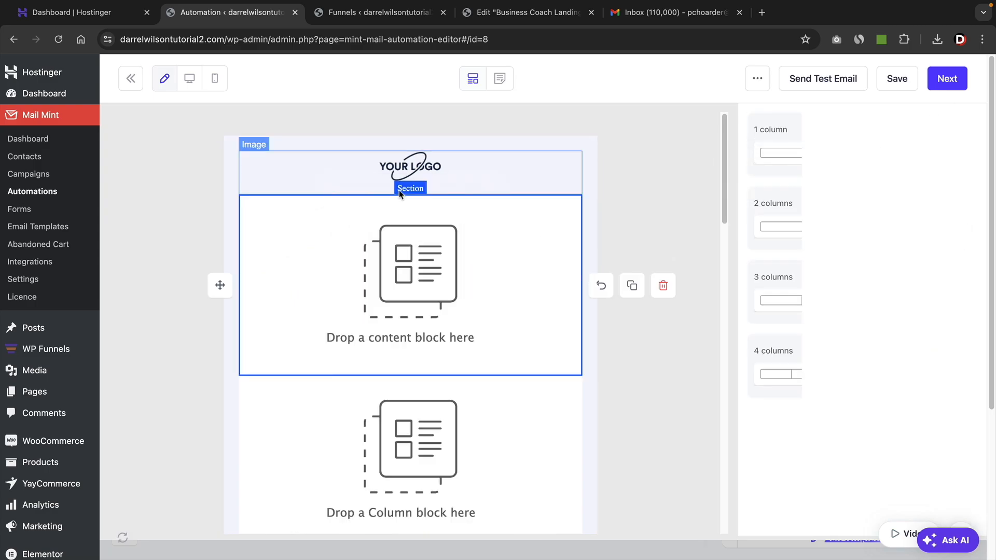
pyautogui.click(750, 122)
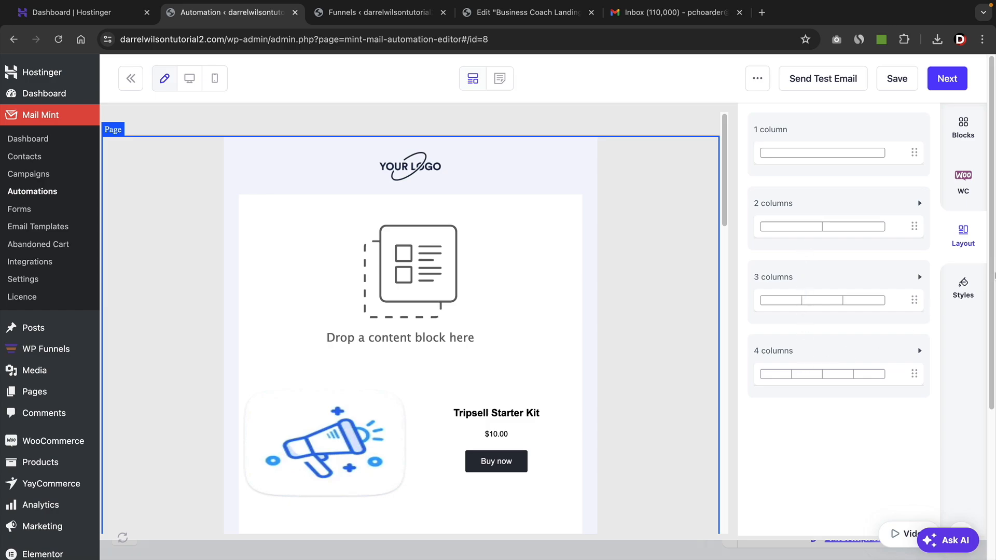
# Set the email's font family to Tahoma and its background color to #d0021b, and finish the design to return to the automation workflow.
pyautogui.click(976, 288)
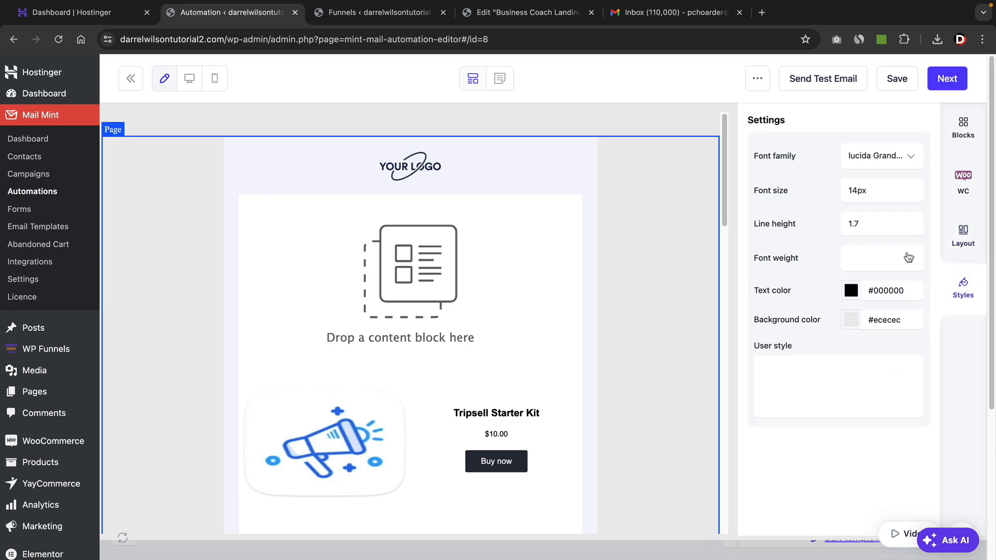
pyautogui.click(860, 155)
pyautogui.click(861, 212)
pyautogui.scroll(-5, 558, 349)
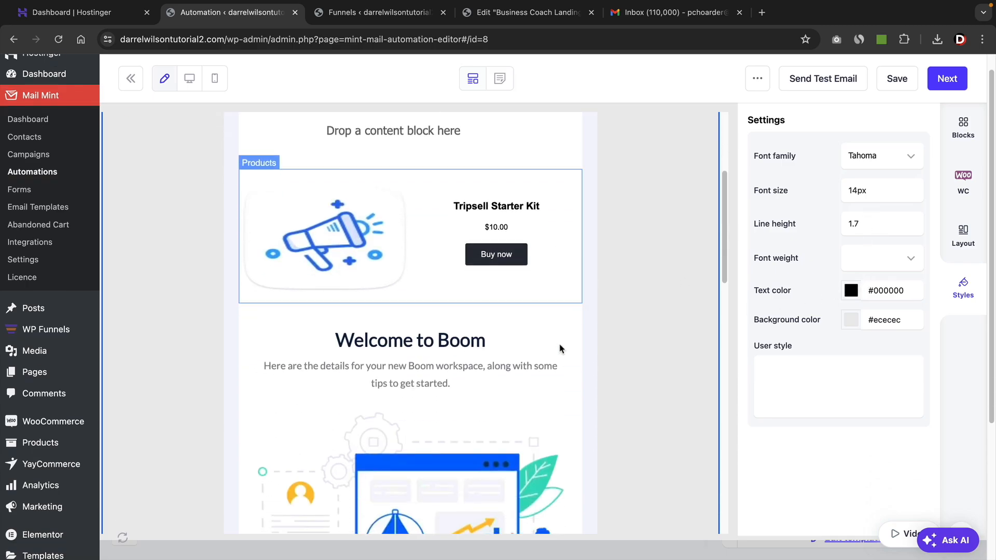
pyautogui.click(853, 321)
pyautogui.click(840, 277)
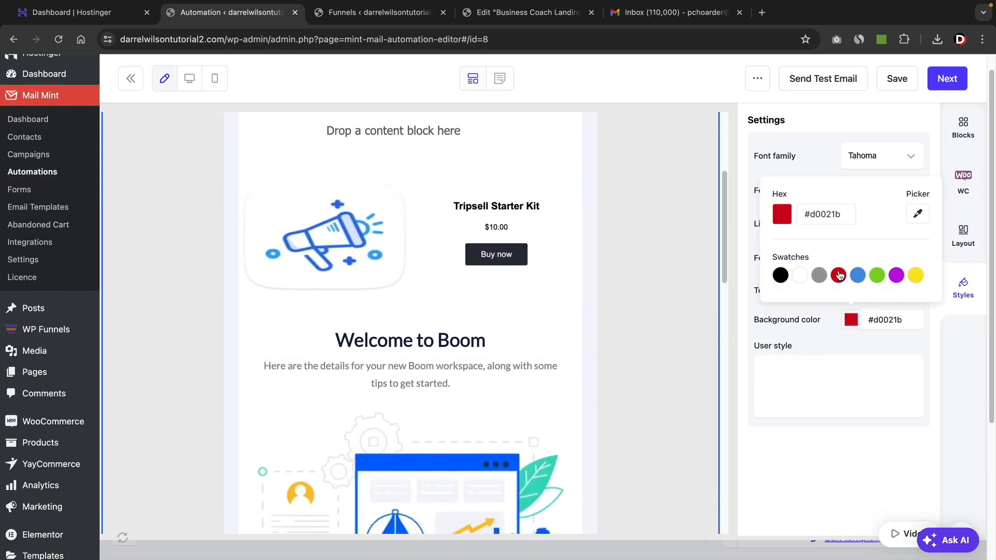
pyautogui.click(673, 254)
pyautogui.scroll(5, 674, 254)
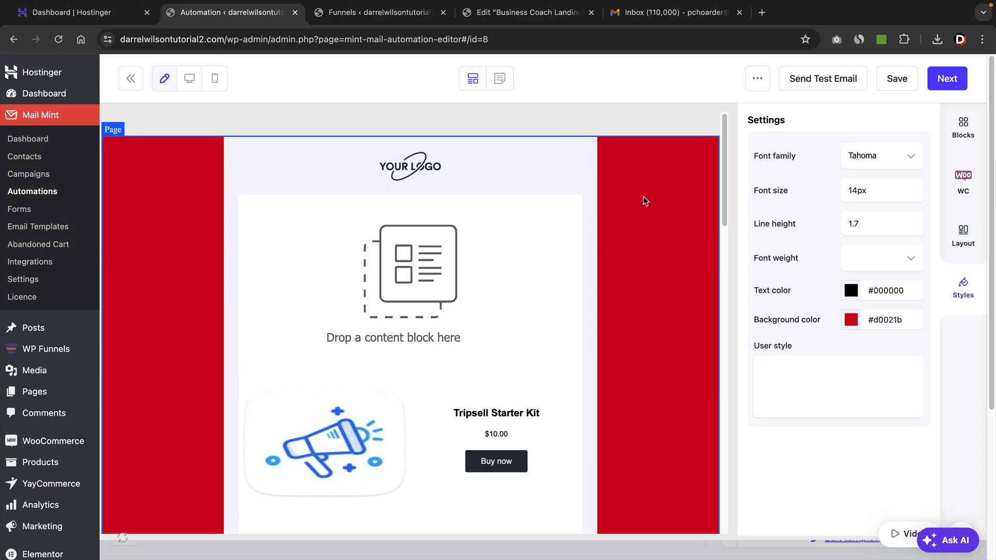
pyautogui.click(954, 83)
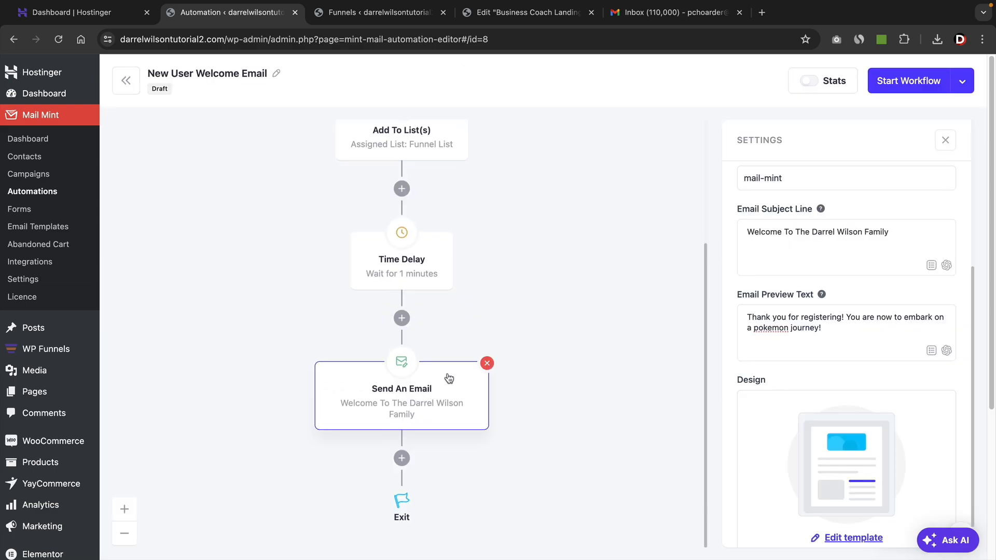
pyautogui.scroll(-3, 567, 381)
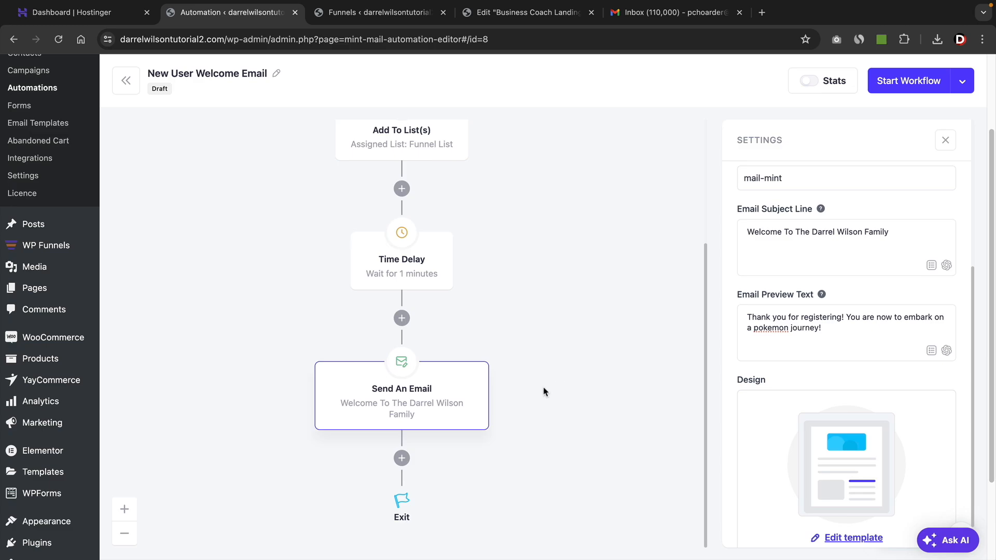
# Add a Time Delay of 1 week after the welcome email at the end of the workflow.
pyautogui.click(401, 460)
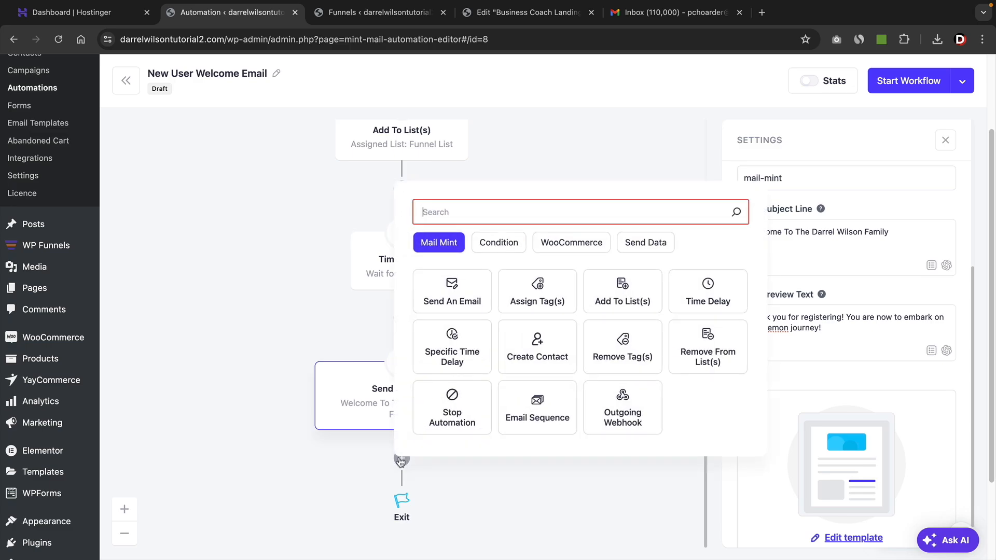
pyautogui.click(708, 289)
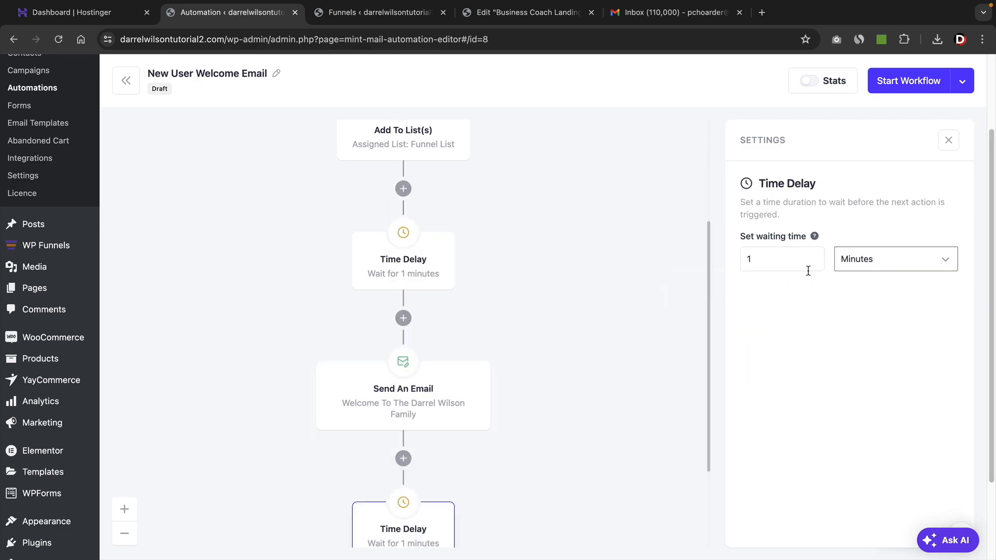
pyautogui.click(851, 259)
pyautogui.click(855, 303)
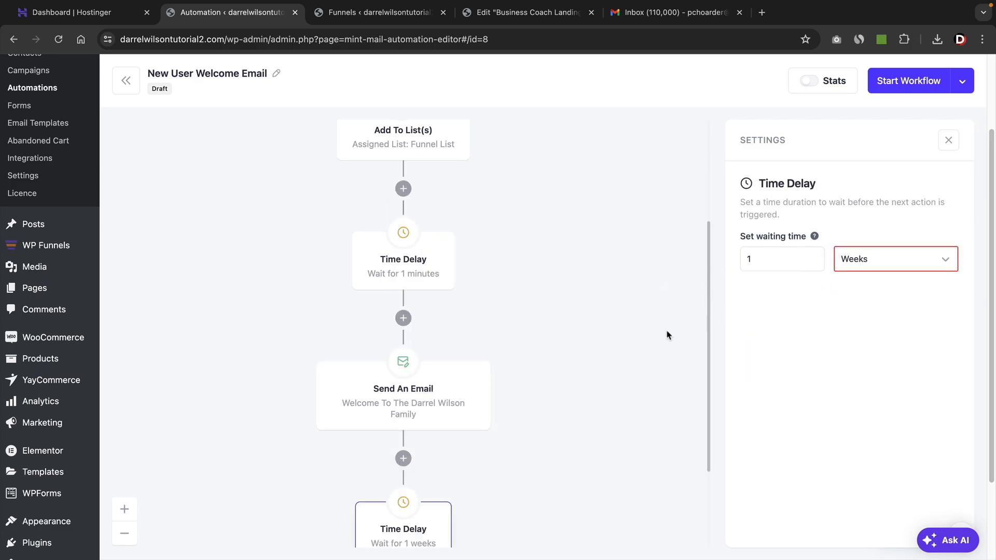
# Add a Send An Email action after the 1-week delay and review its sender, subject, preview text and design settings.
pyautogui.scroll(-3, 636, 343)
pyautogui.click(403, 459)
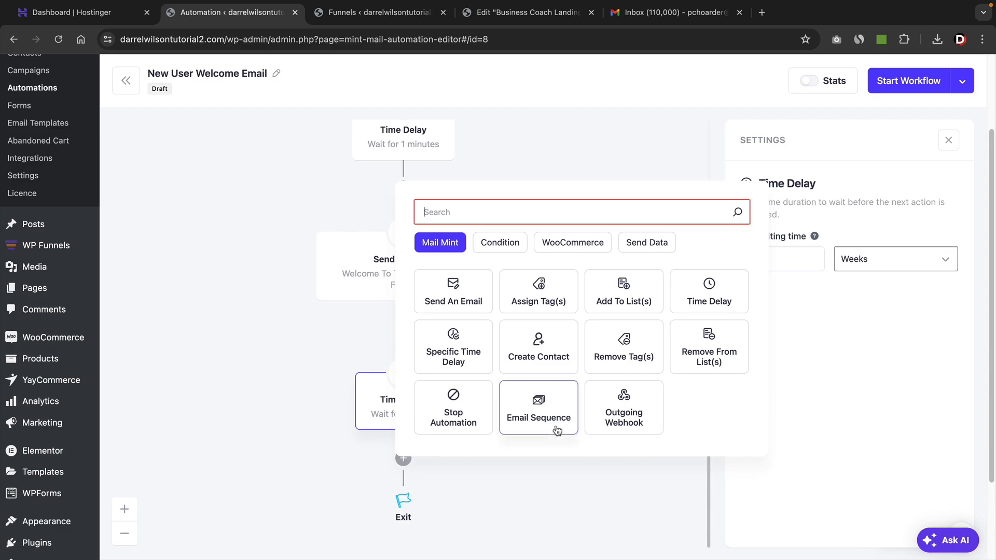
pyautogui.click(443, 292)
pyautogui.scroll(-2, 536, 385)
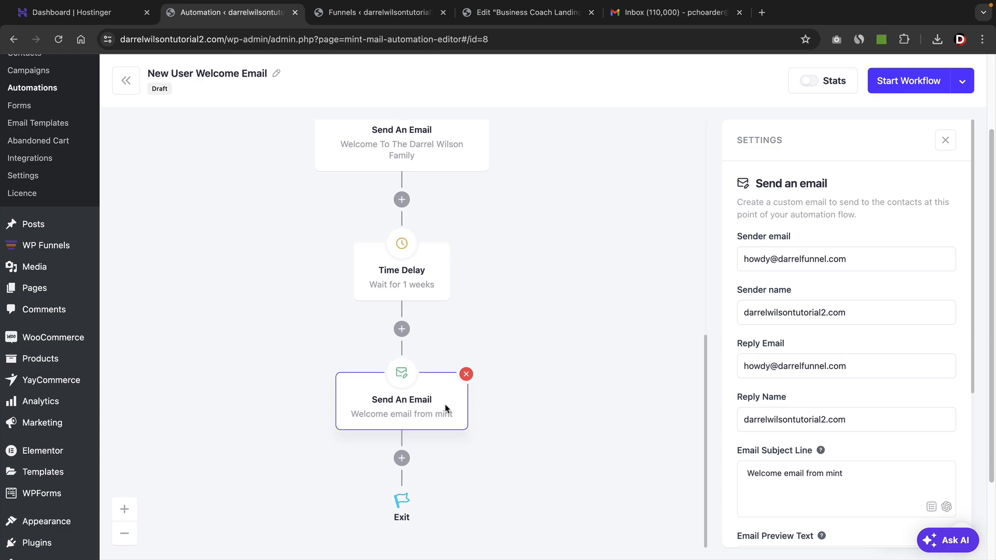
pyautogui.scroll(-5, 798, 344)
pyautogui.scroll(5, 858, 400)
pyautogui.scroll(-2, 846, 353)
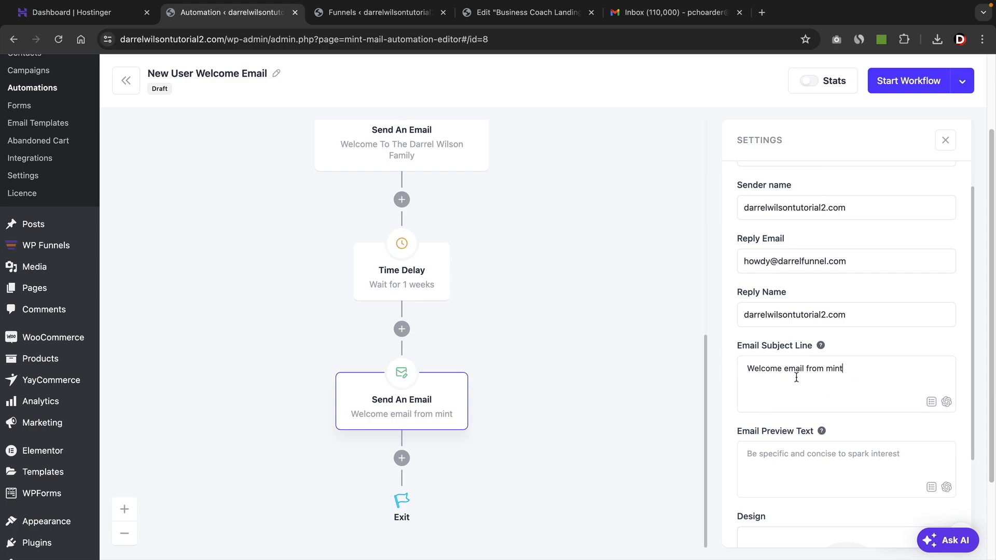
pyautogui.scroll(-3, 802, 411)
pyautogui.scroll(-2, 794, 335)
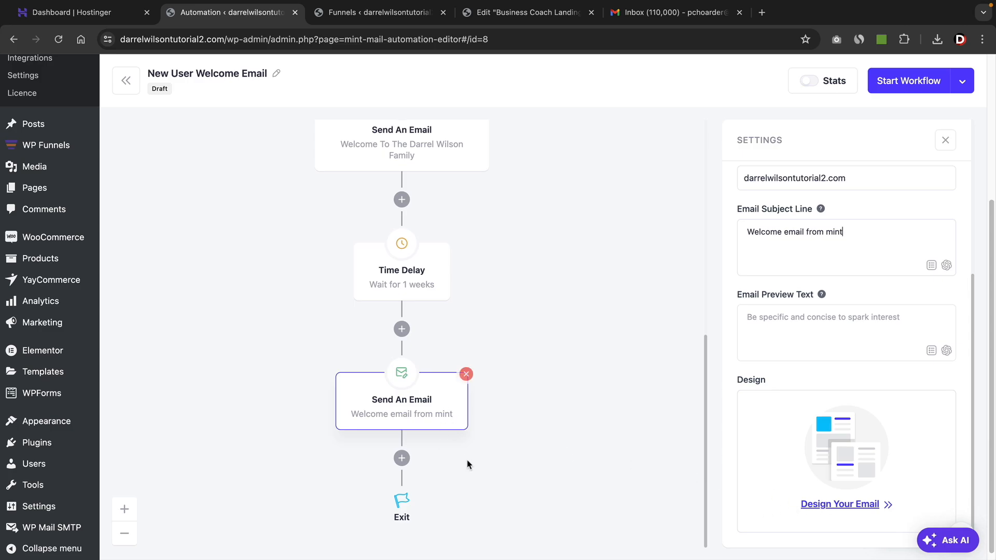
# Append another Time Delay followed by a third Send An Email action before the workflow's exit.
pyautogui.click(402, 459)
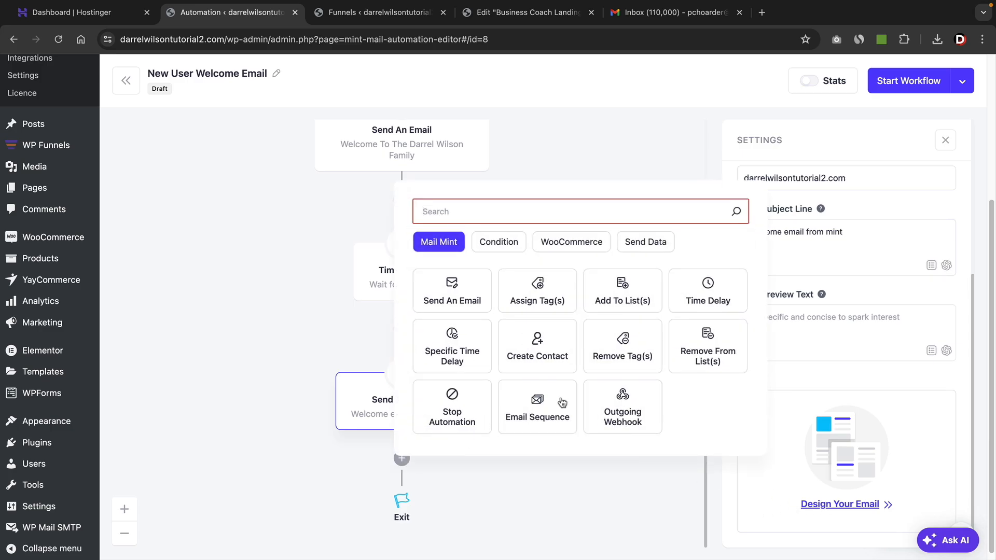
pyautogui.click(716, 302)
pyautogui.scroll(-2, 525, 448)
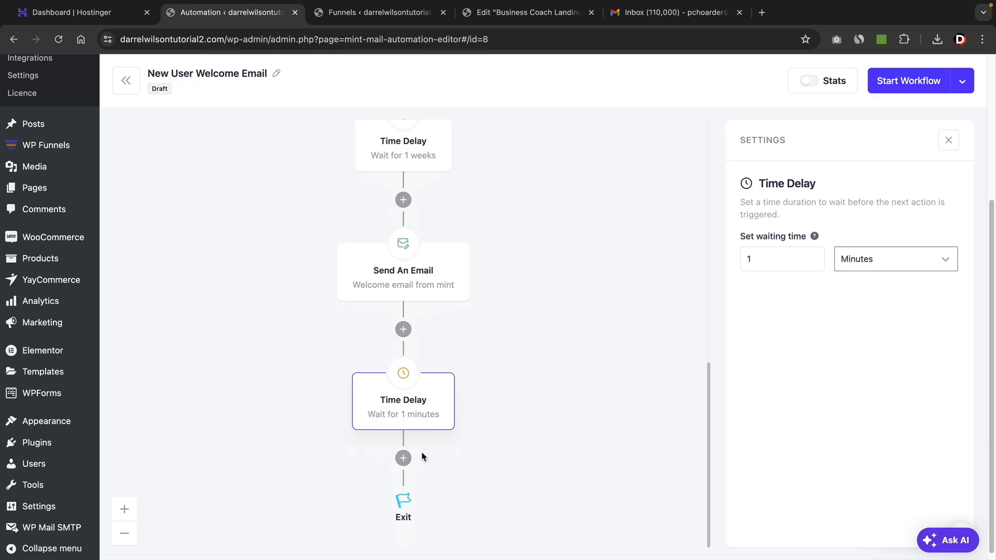
pyautogui.click(402, 456)
pyautogui.click(469, 302)
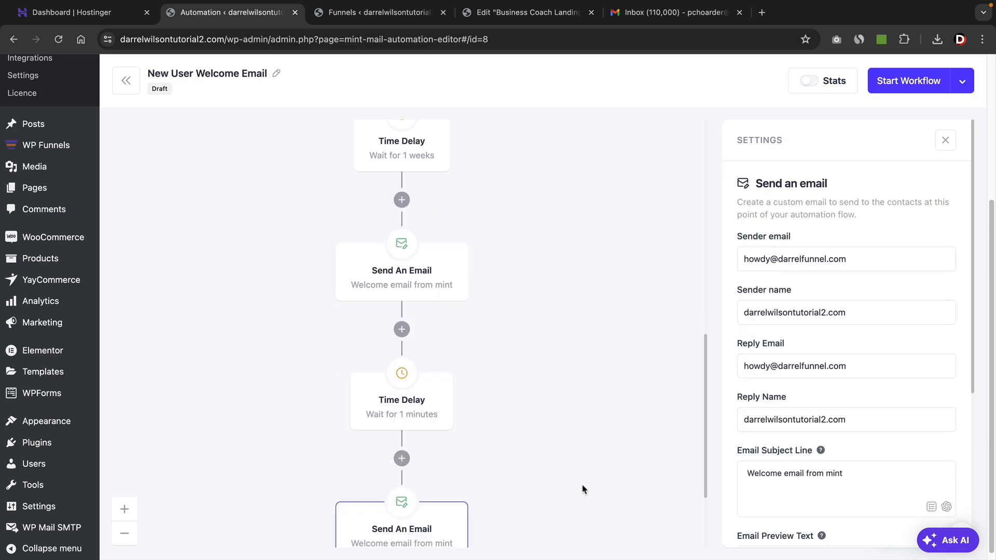
# Set the last Time Delay's waiting time to 3 weeks.
pyautogui.scroll(-2, 580, 531)
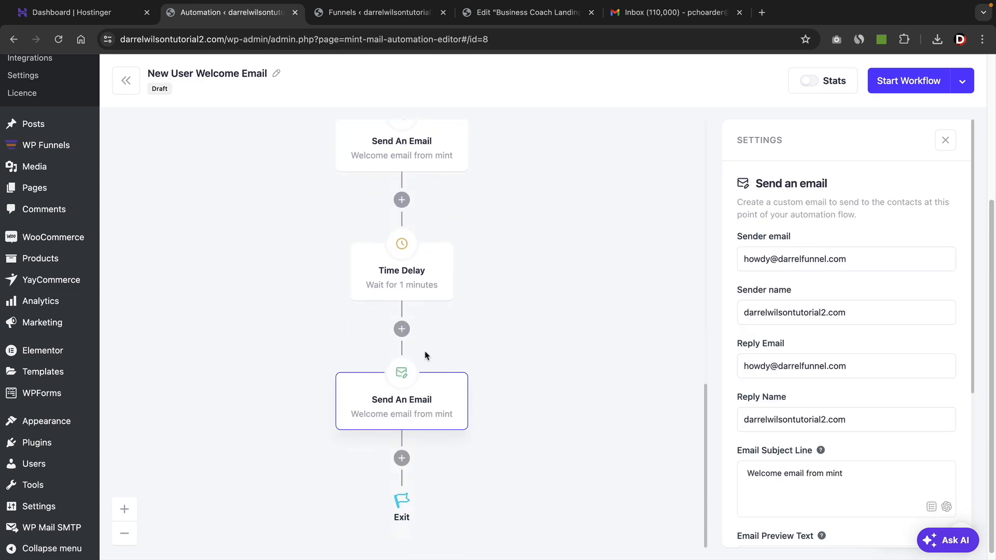
pyautogui.click(407, 275)
pyautogui.click(861, 262)
pyautogui.click(869, 303)
pyautogui.click(756, 256)
# Review the complete sequence from trigger to exit and start the New User Welcome Email workflow.
pyautogui.moveTo(431, 401)
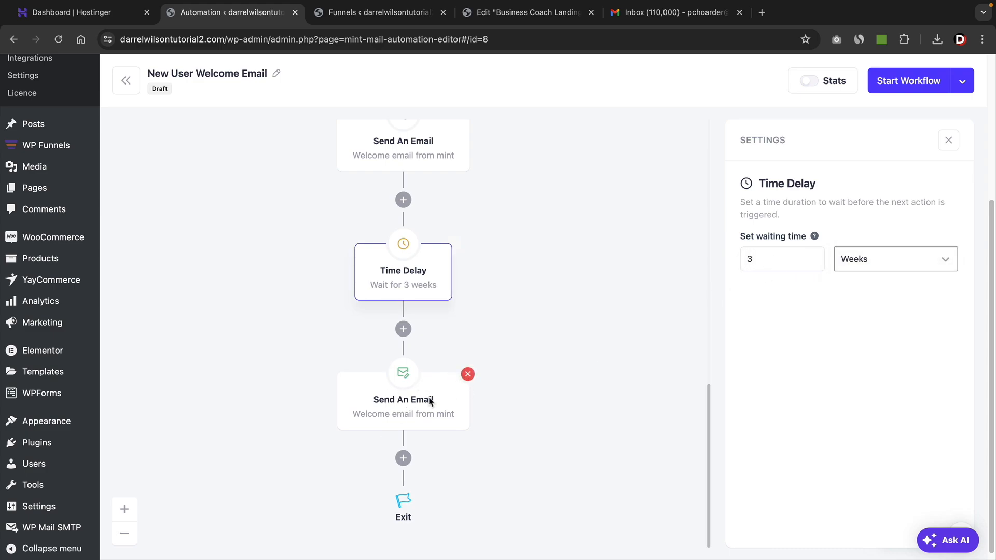
pyautogui.scroll(3, 471, 320)
pyautogui.scroll(5, 468, 330)
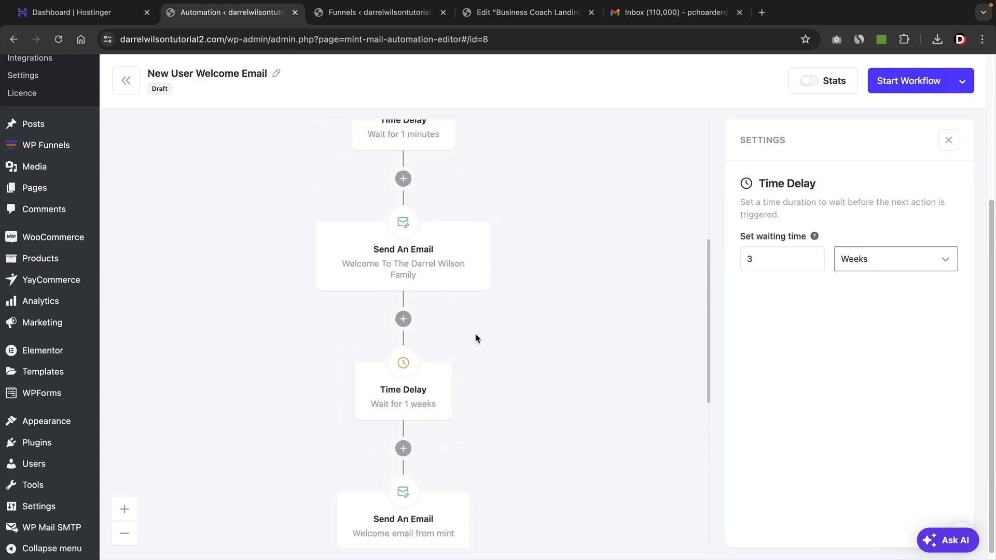
pyautogui.scroll(-7, 477, 315)
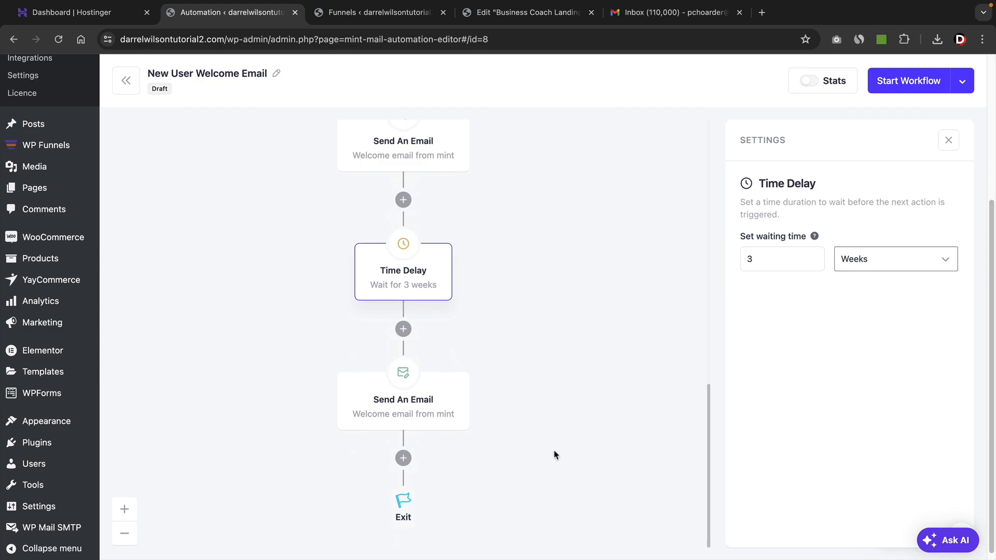
pyautogui.scroll(8, 554, 454)
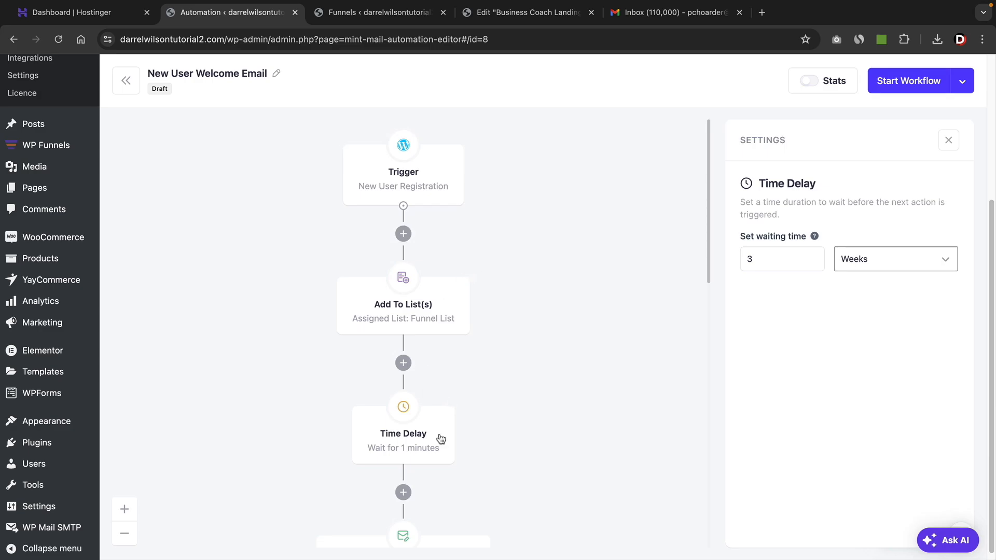
pyautogui.click(896, 83)
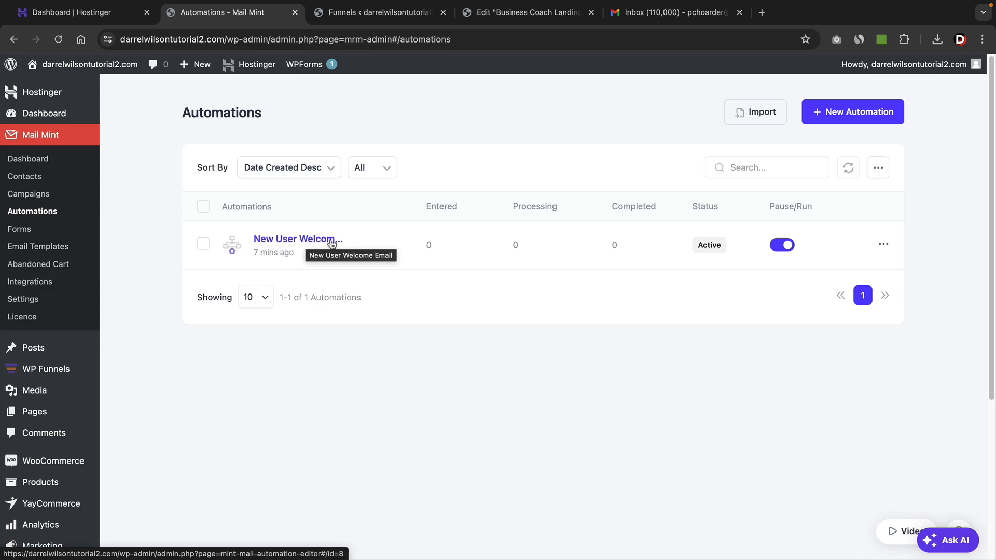
# Create a new automation from the pre-built Abandoned Cart Recovery Emails journey.
pyautogui.click(848, 112)
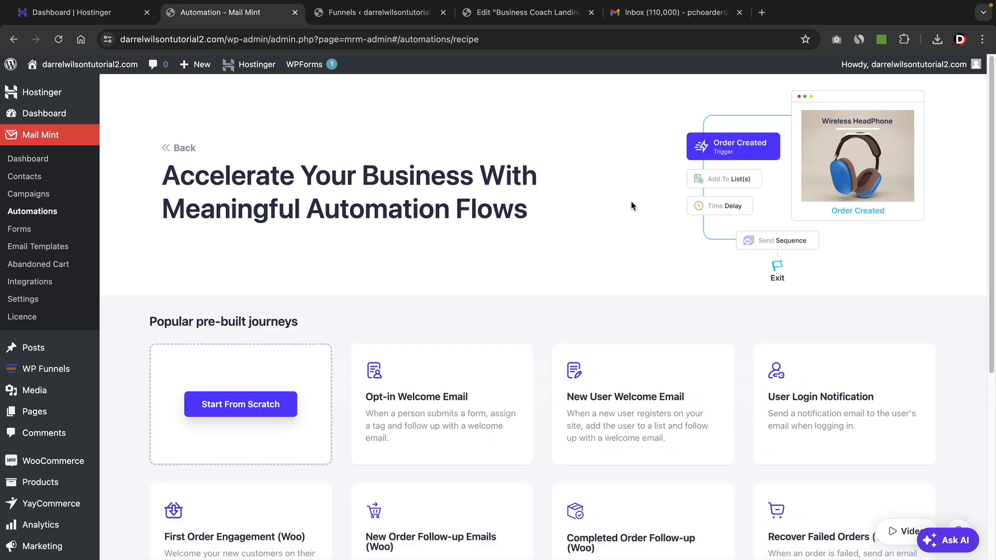
pyautogui.scroll(-5, 630, 220)
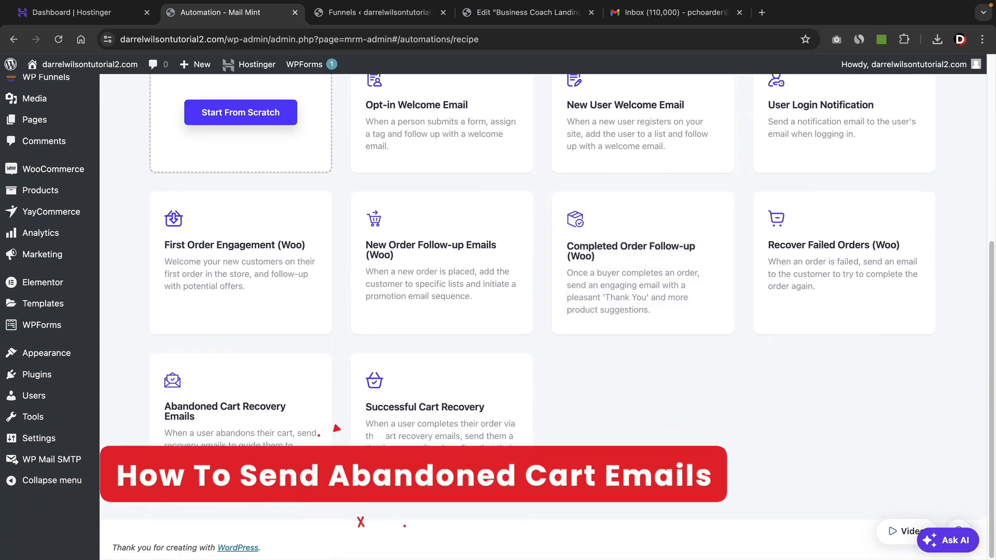
pyautogui.moveTo(241, 261)
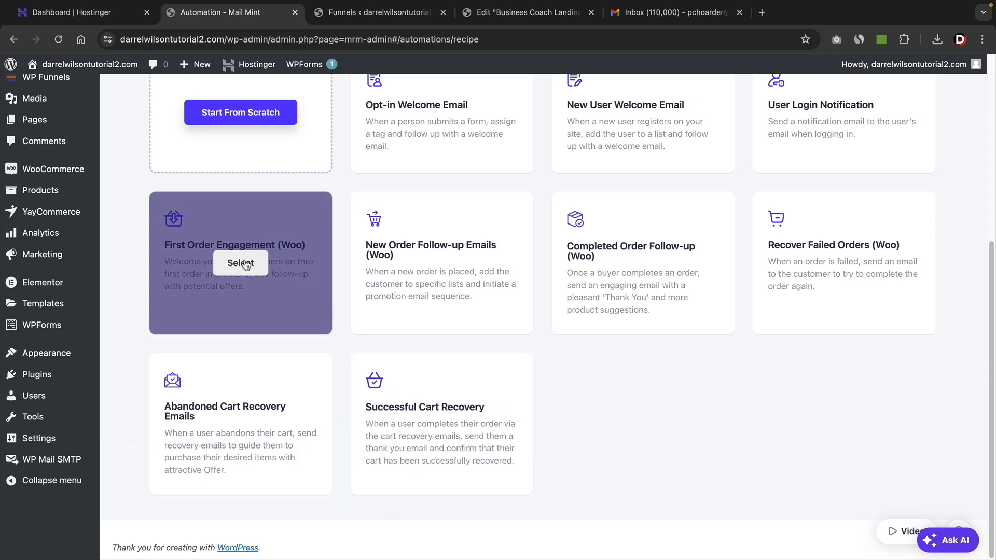
pyautogui.moveTo(838, 274)
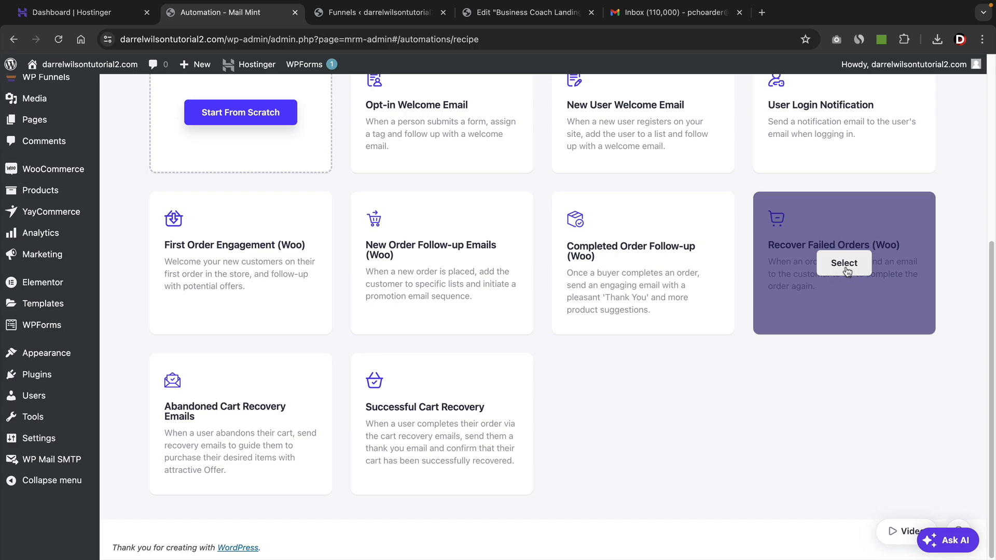
pyautogui.moveTo(231, 452)
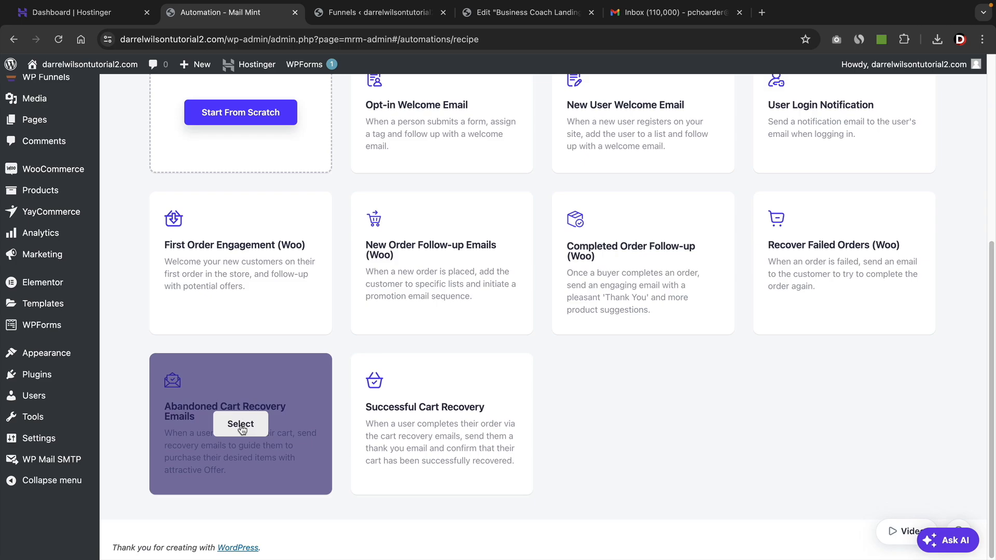
pyautogui.click(241, 429)
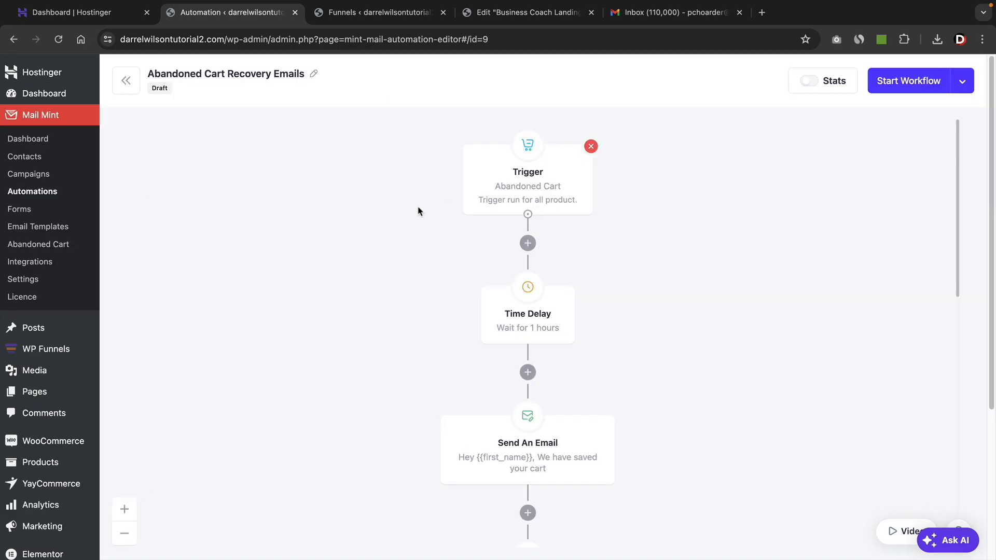
# Inspect the settings of the Abandoned Cart trigger and the first Time Delay.
pyautogui.click(467, 196)
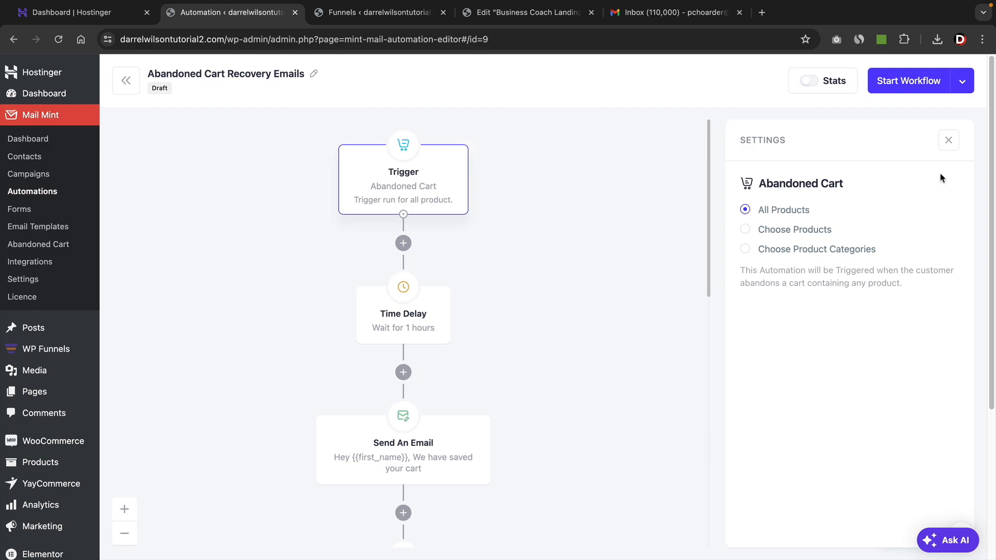
pyautogui.click(949, 141)
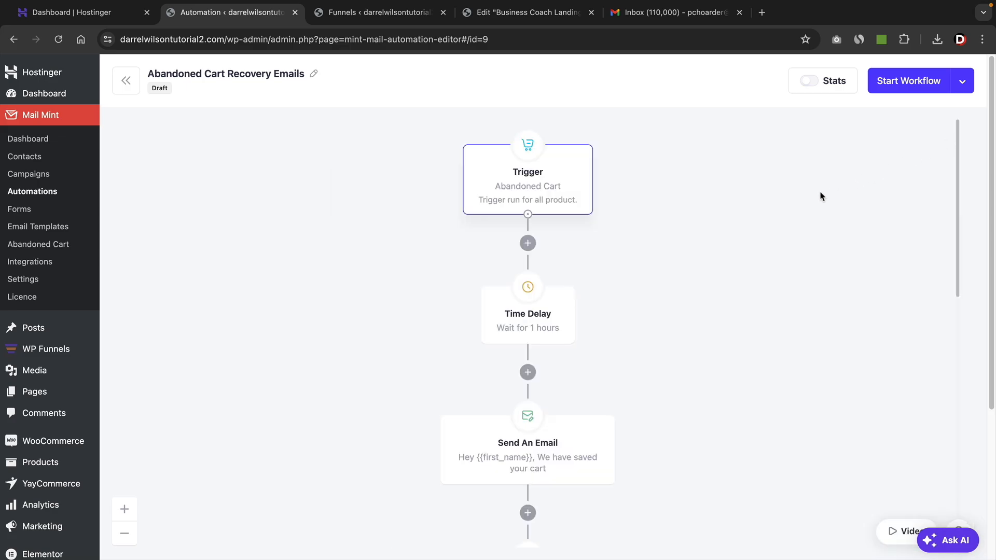
pyautogui.click(530, 309)
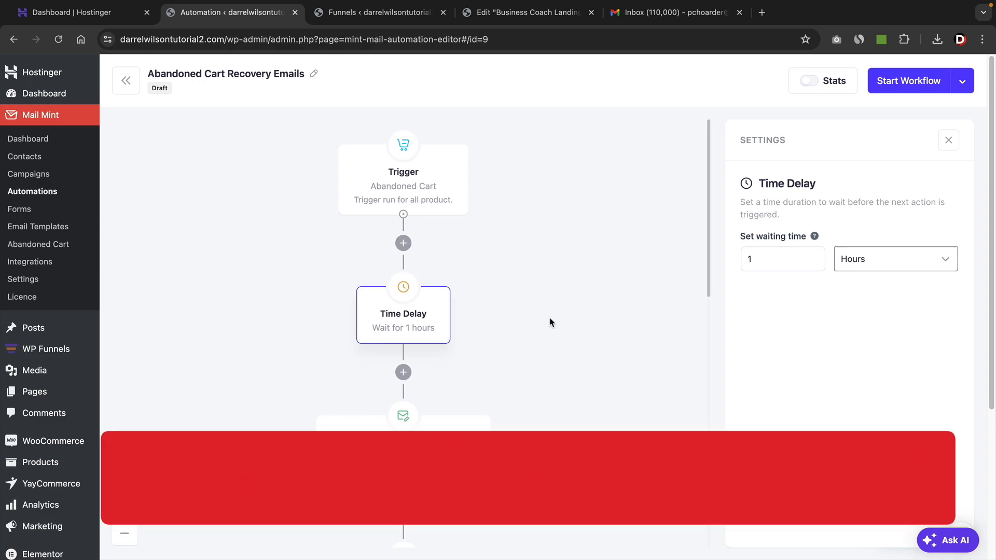
# In the first recovery email, replace the sender email with the business address and enter the sender's full name.
pyautogui.scroll(-2, 545, 322)
pyautogui.scroll(-3, 545, 322)
pyautogui.click(411, 297)
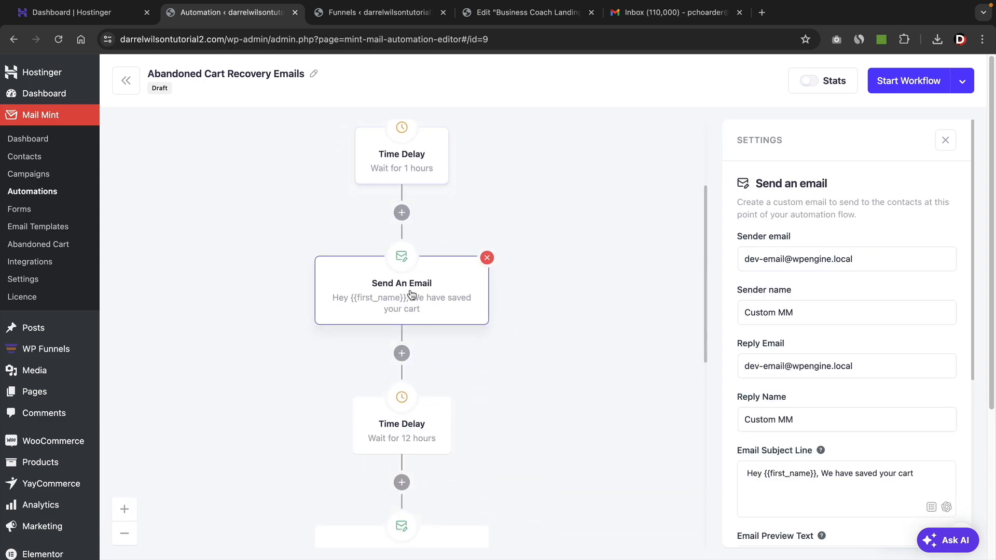
pyautogui.moveTo(876, 258); pyautogui.dragTo(739, 258)
pyautogui.write('darre')
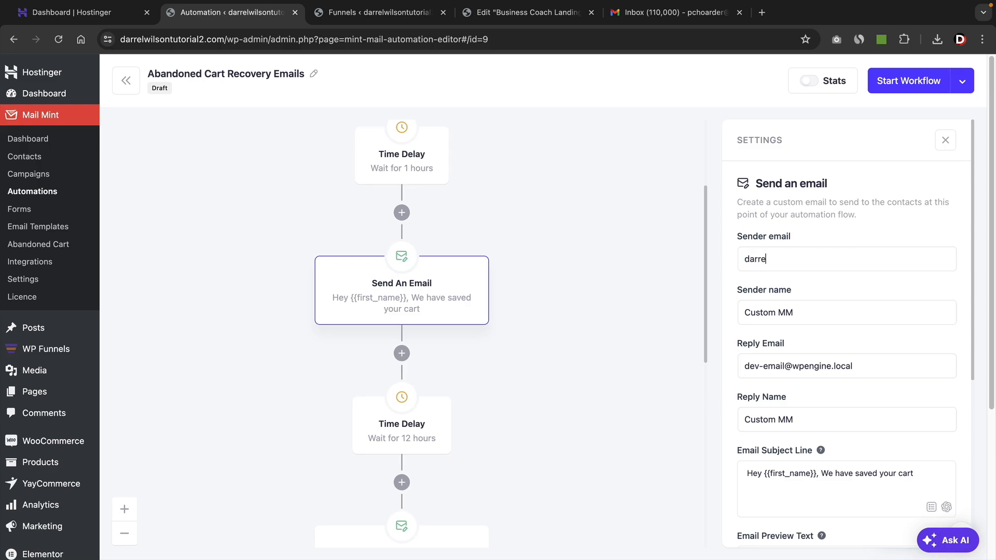
pyautogui.press('BackSpace')
pyautogui.write('howdy@')
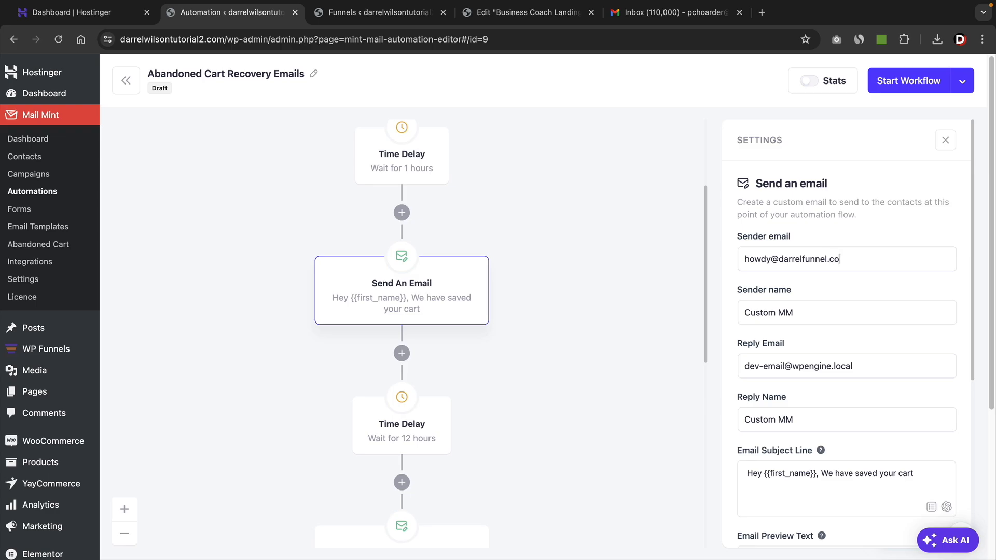
pyautogui.press('Tab')
pyautogui.write('D')
pyautogui.press('Tab')
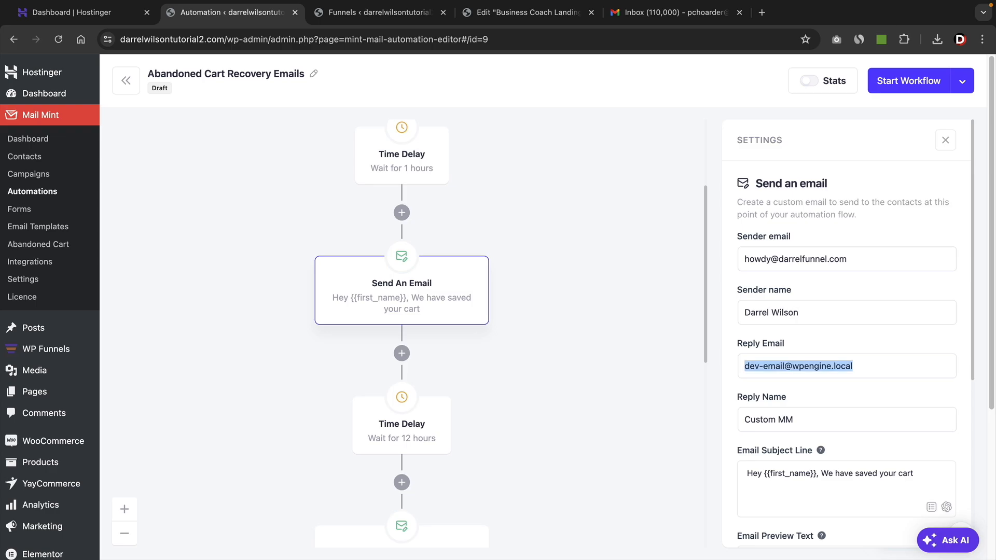
# Copy the sender email into the Reply Email field and set the Reply Name to the no-reply address.
pyautogui.scroll(-1, 798, 239)
pyautogui.tripleClick(798, 239)
pyautogui.rightClick(797, 239)
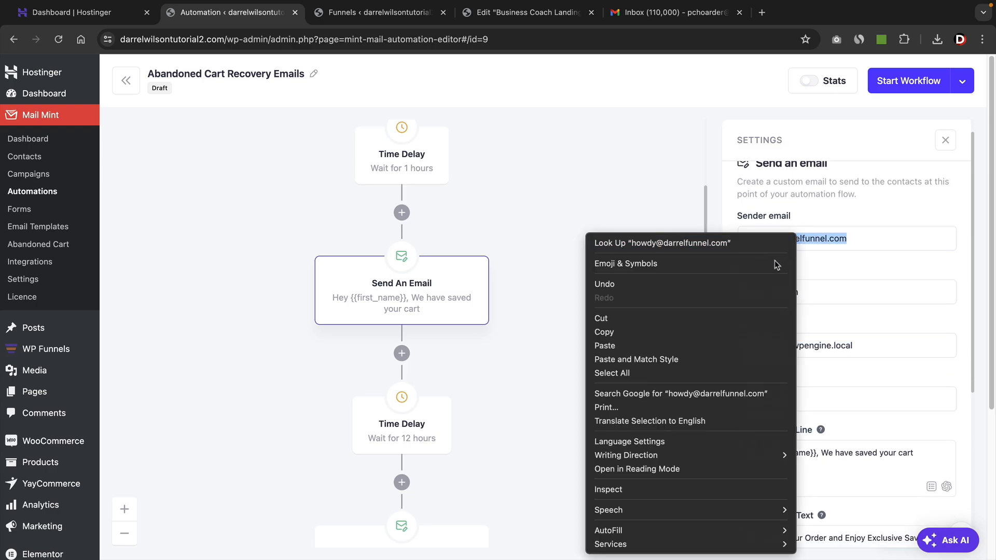
pyautogui.click(742, 332)
pyautogui.tripleClick(772, 345)
pyautogui.rightClick(772, 346)
pyautogui.click(785, 351)
pyautogui.scroll(-3, 815, 398)
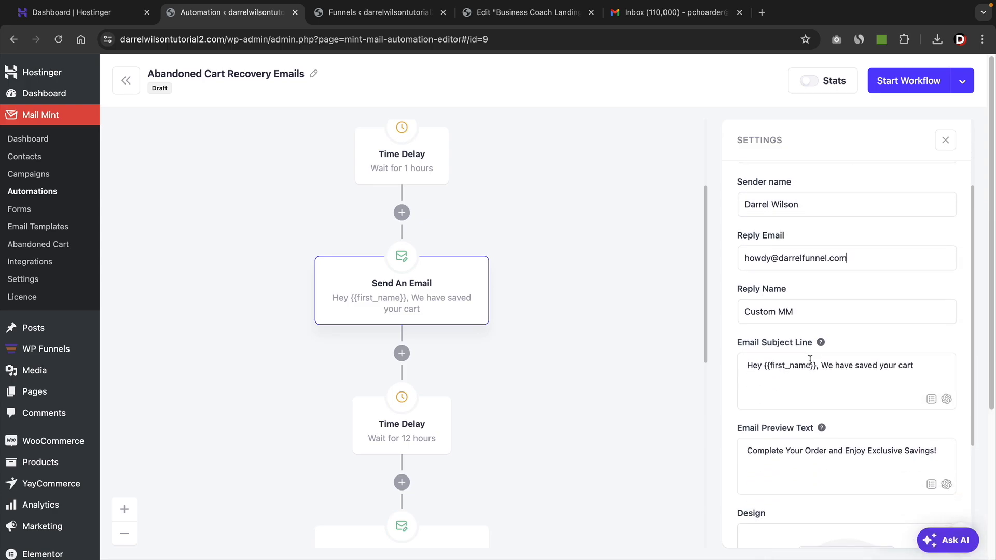
pyautogui.tripleClick(824, 284)
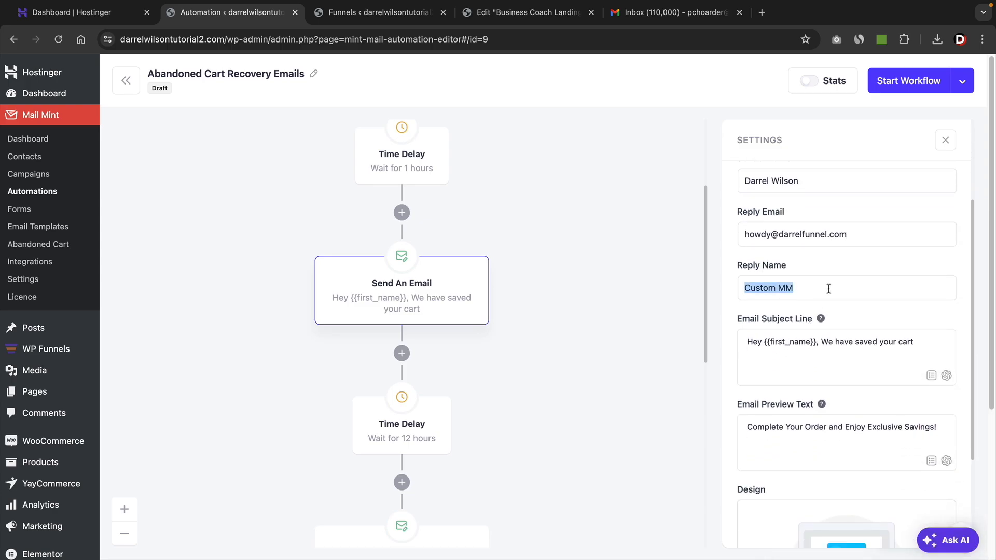
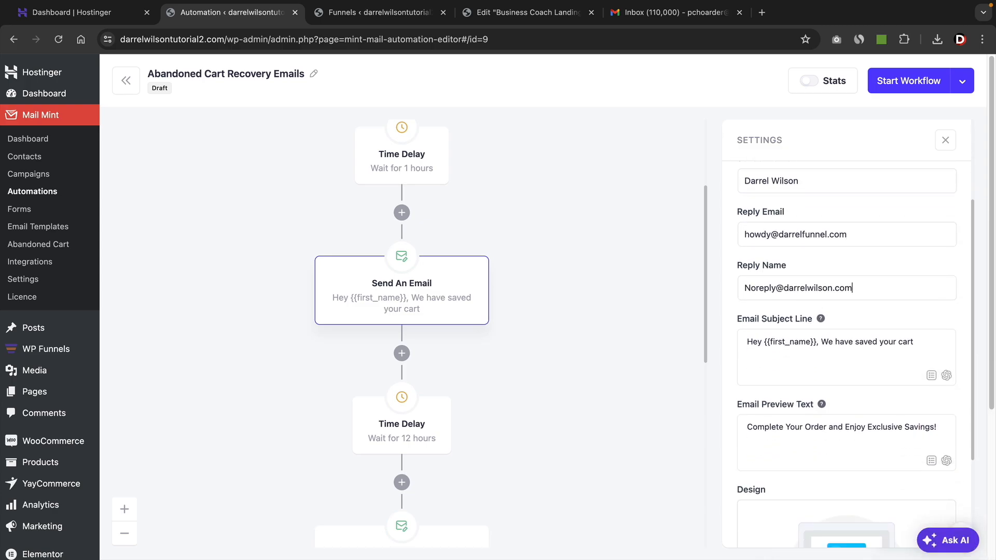
# Review the first recovery email's subject line, preview text and design section.
pyautogui.scroll(-1, 824, 311)
pyautogui.moveTo(821, 328); pyautogui.dragTo(902, 329)
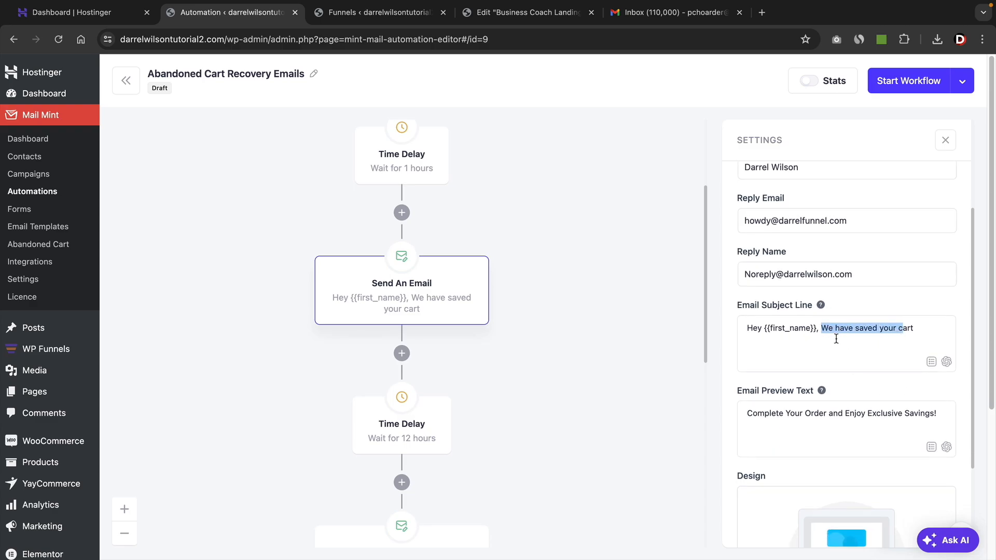
pyautogui.scroll(-2, 835, 340)
pyautogui.moveTo(770, 333); pyautogui.dragTo(908, 335)
pyautogui.scroll(-1, 856, 415)
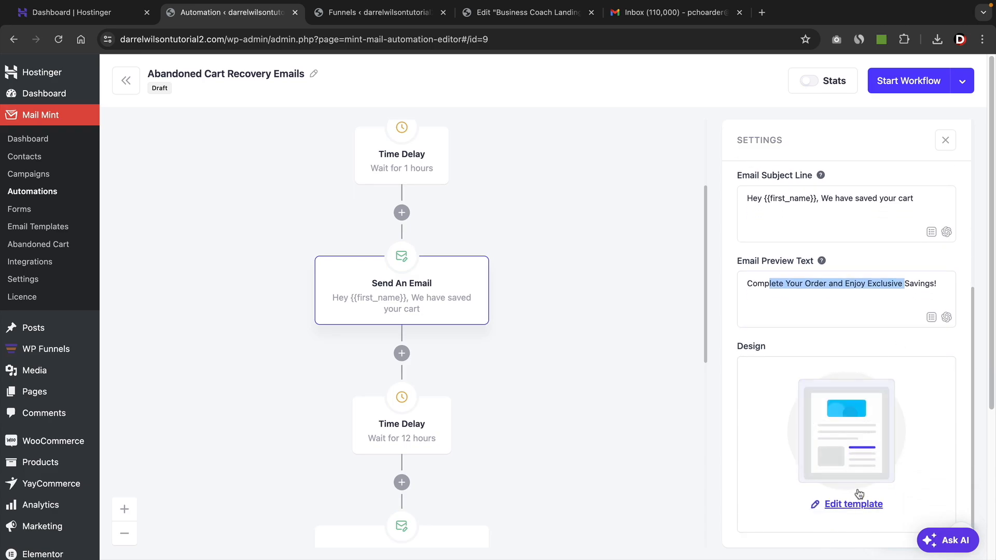
# Review the body of the first recovery email's template and return to the workflow.
pyautogui.click(857, 508)
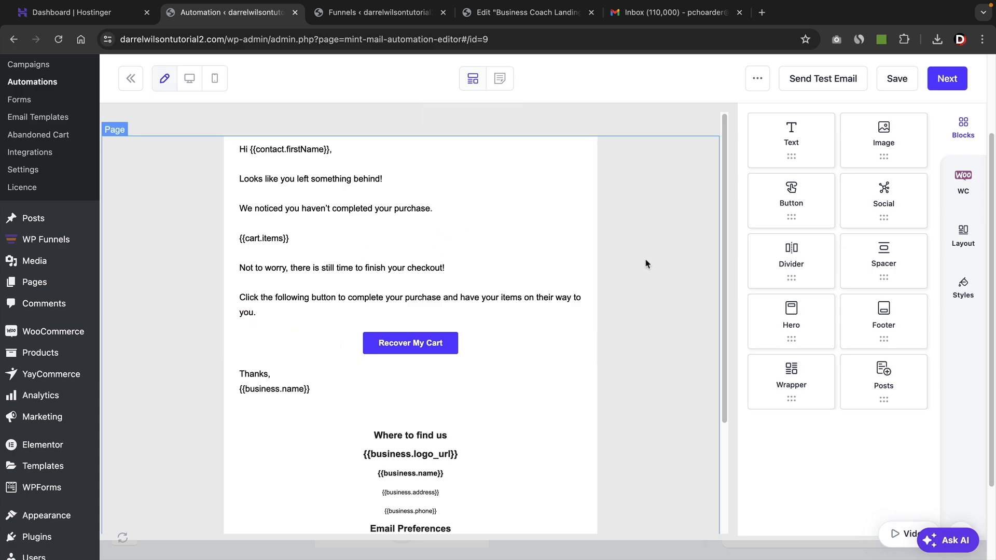
pyautogui.scroll(-3, 544, 323)
pyautogui.scroll(3, 547, 325)
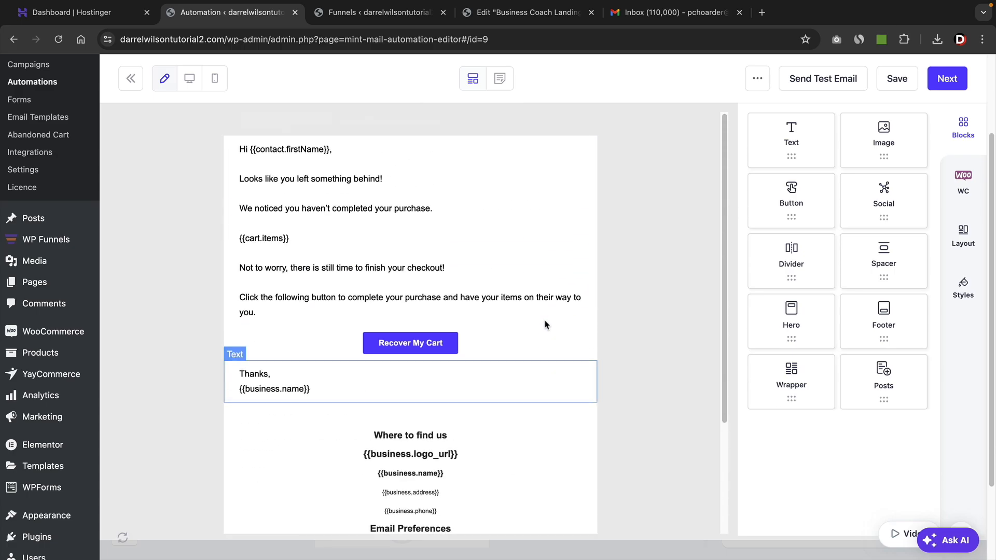
pyautogui.click(131, 81)
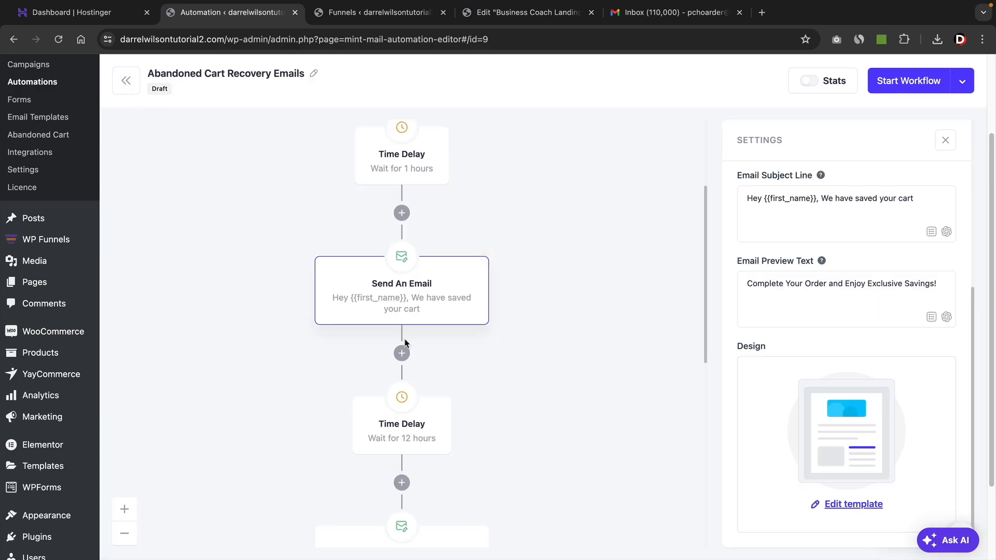
# Add a Send An Email action after the 1-hour delay and set its subject line to "Hey Man We Missed You".
pyautogui.click(404, 215)
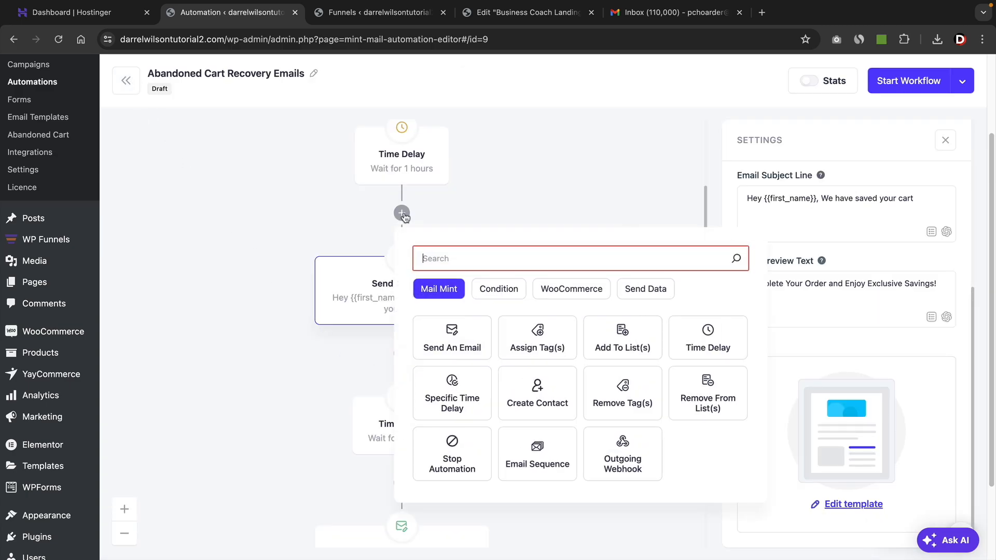
pyautogui.click(469, 349)
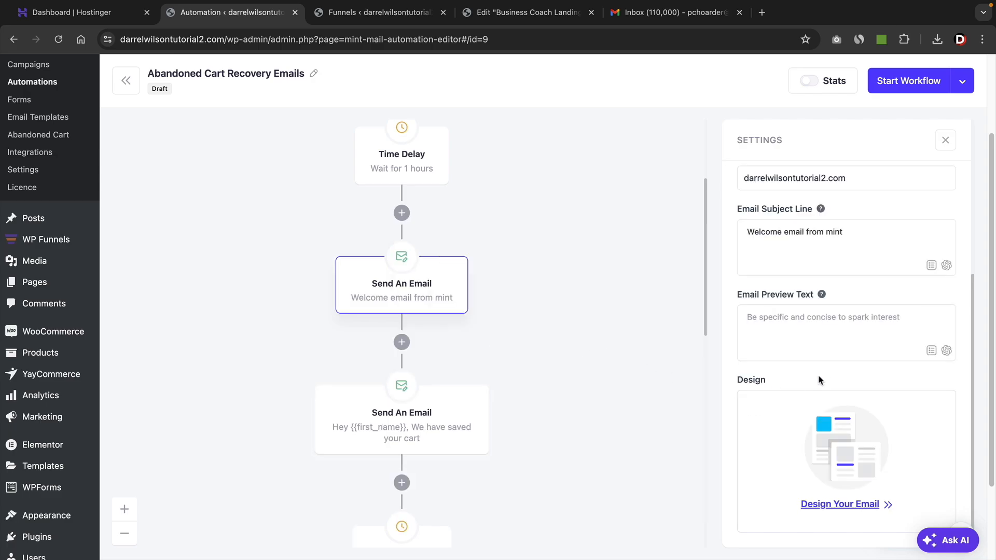
pyautogui.moveTo(862, 243); pyautogui.dragTo(696, 237)
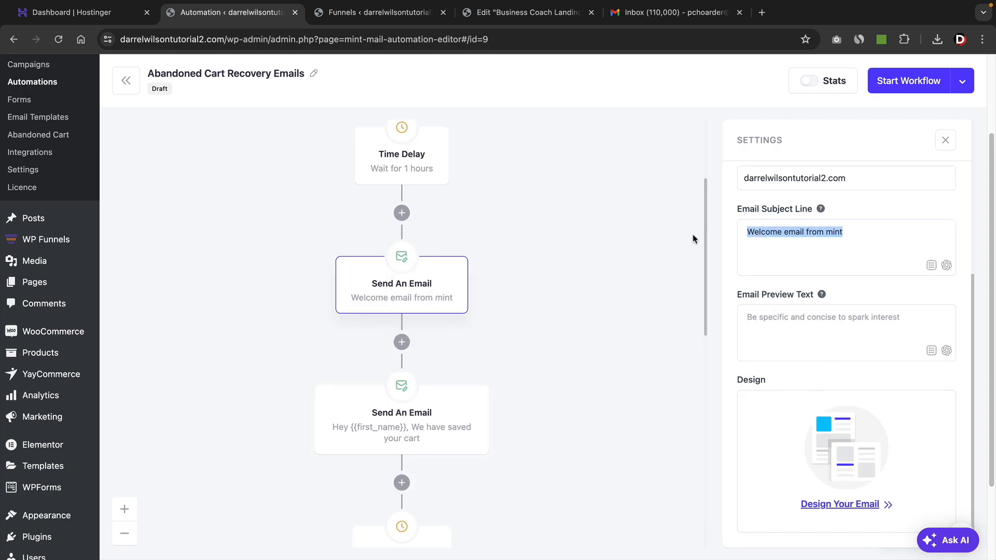
pyautogui.write('Hey Man We Mise')
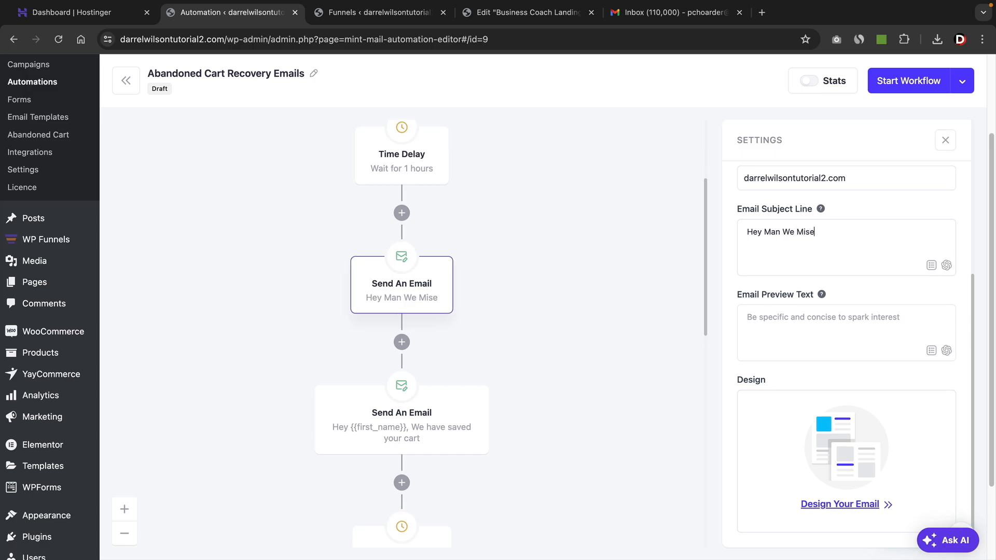
pyautogui.press('BackSpace')
pyautogui.write('sed You')
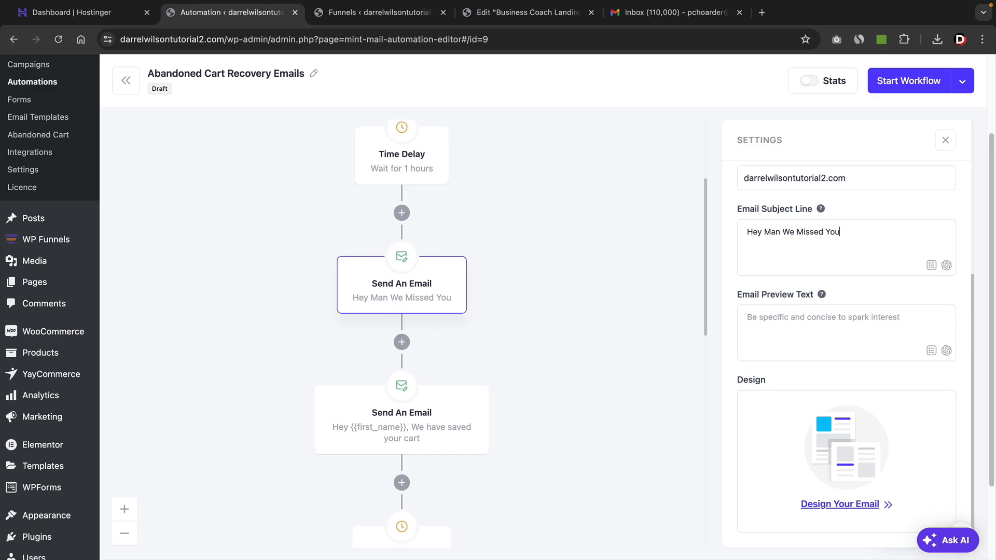
# Filter the branded templates by Abandoned Cart Recovery and apply the Abandoned Cart Recovery 2 design to the new email.
pyautogui.click(844, 505)
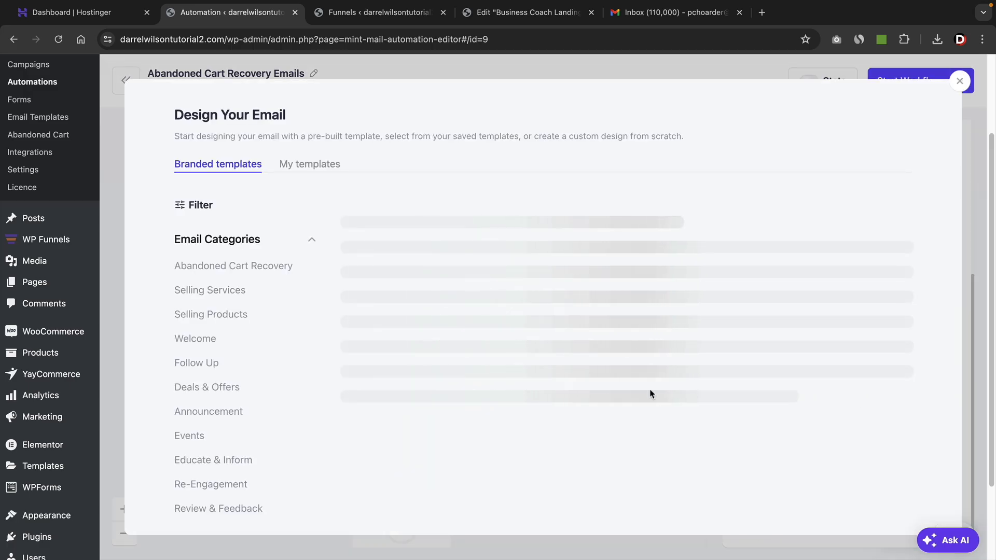
pyautogui.click(240, 268)
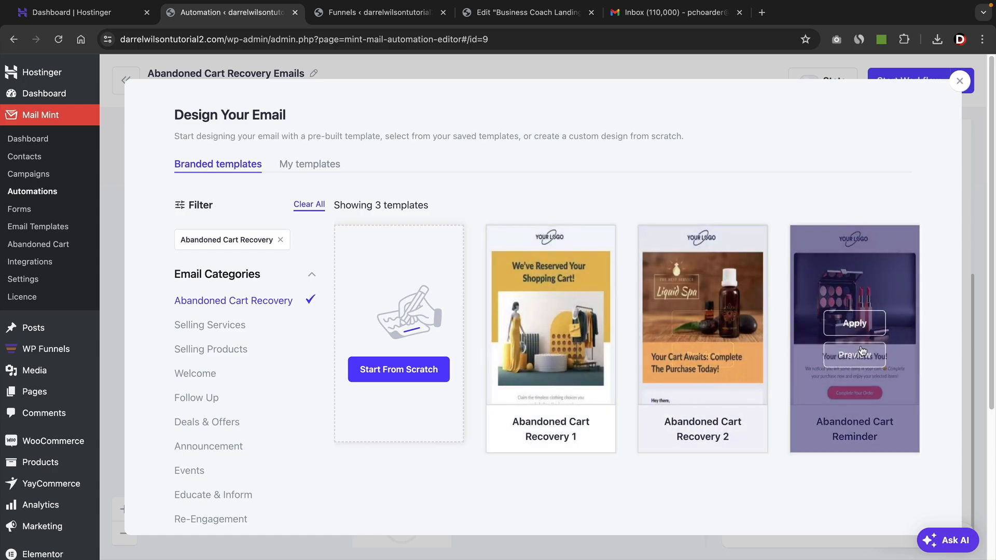
pyautogui.click(714, 327)
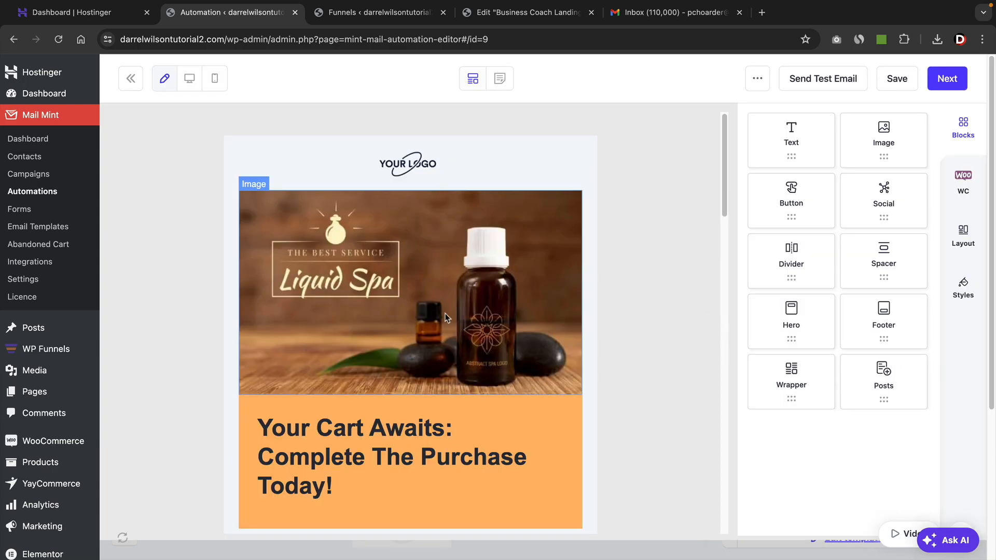
# Review the applied email design, save it and return to the automation workflow.
pyautogui.scroll(-2, 446, 314)
pyautogui.scroll(-2, 447, 313)
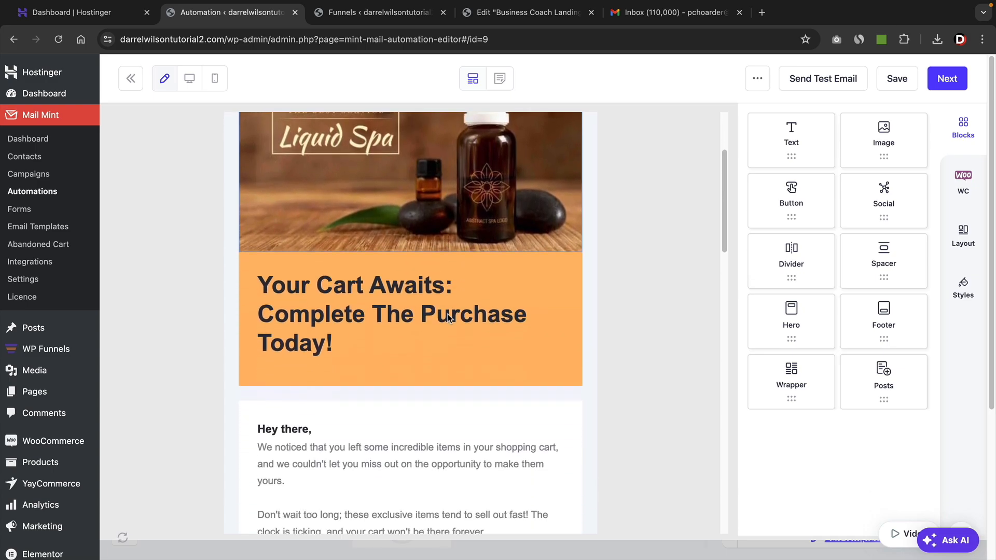
pyautogui.scroll(-10, 337, 249)
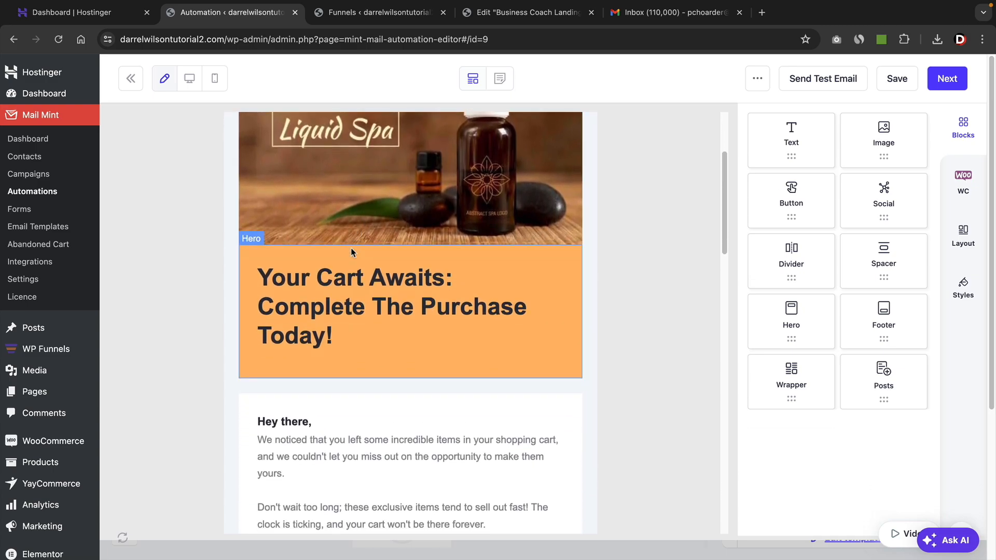
pyautogui.scroll(-20, 336, 258)
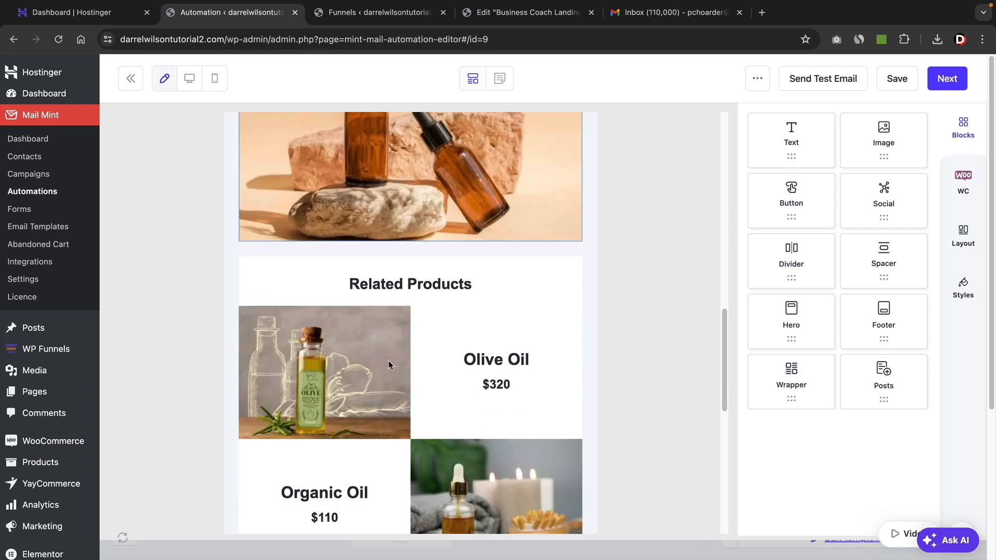
pyautogui.scroll(20, 390, 351)
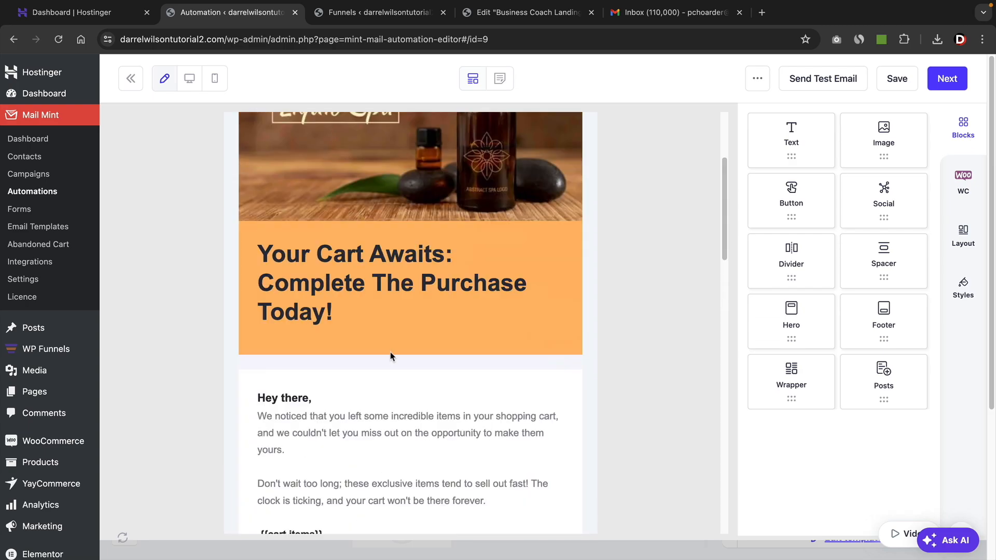
pyautogui.click(899, 86)
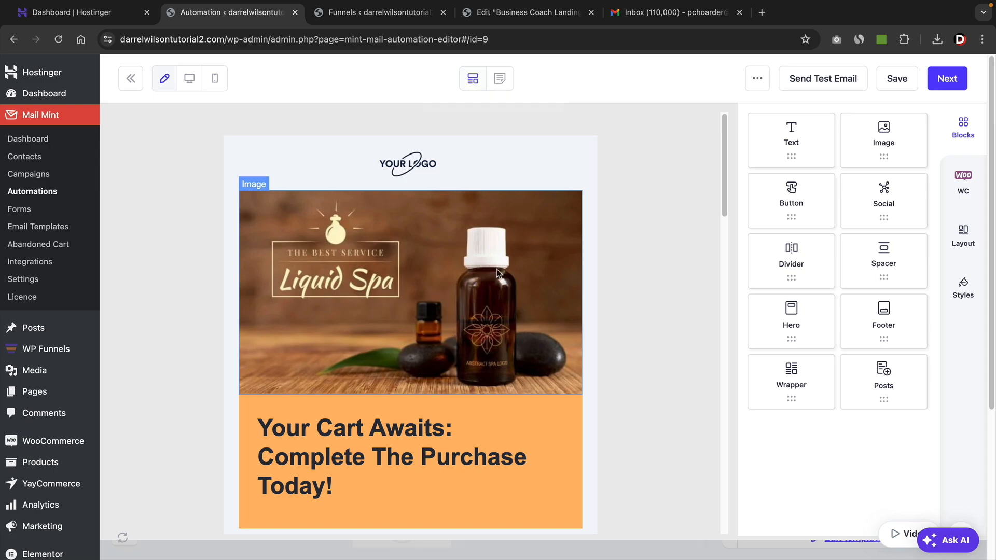
pyautogui.click(907, 85)
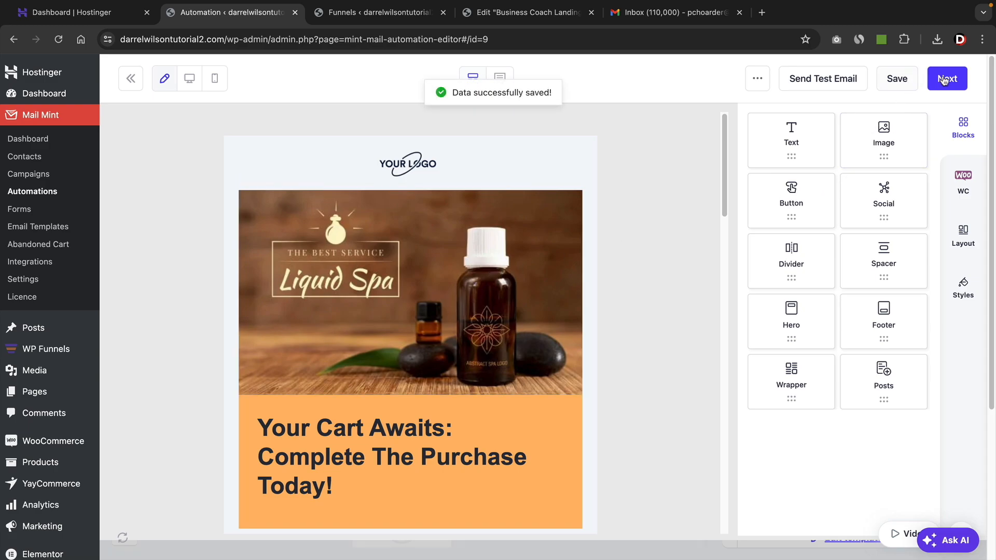
pyautogui.click(947, 82)
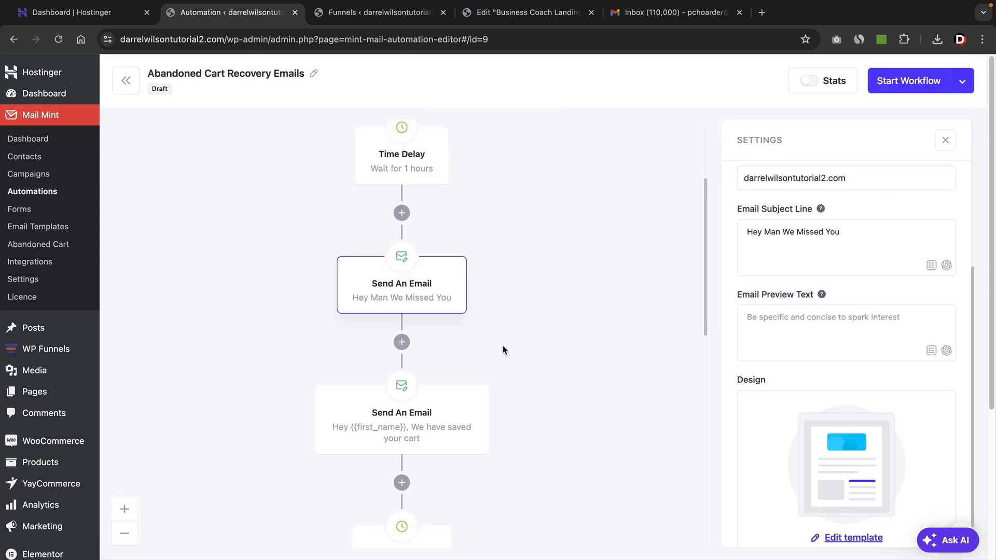
# Delete the original "We have saved your cart" email from the workflow after checking its first-name placeholder in the subject line.
pyautogui.click(418, 402)
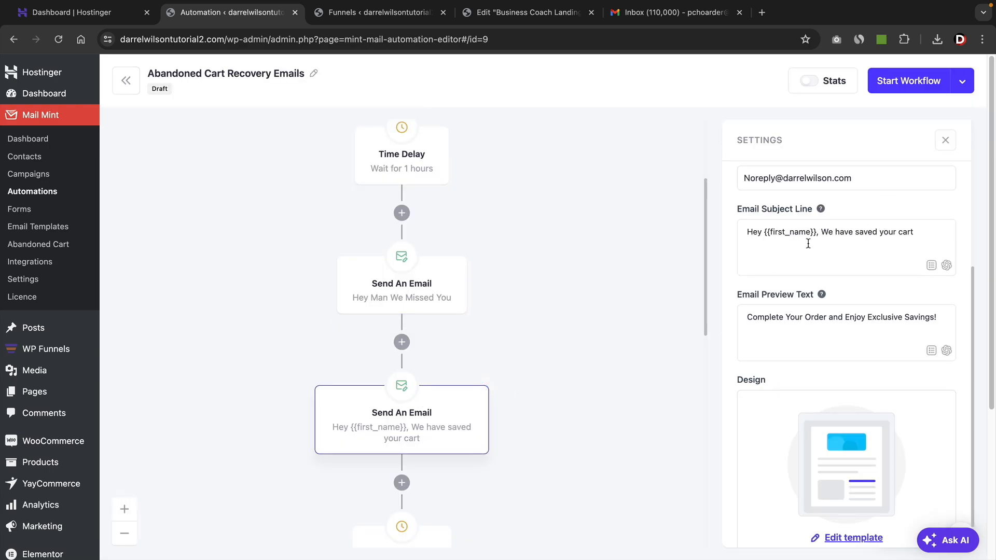
pyautogui.moveTo(817, 232); pyautogui.dragTo(768, 232)
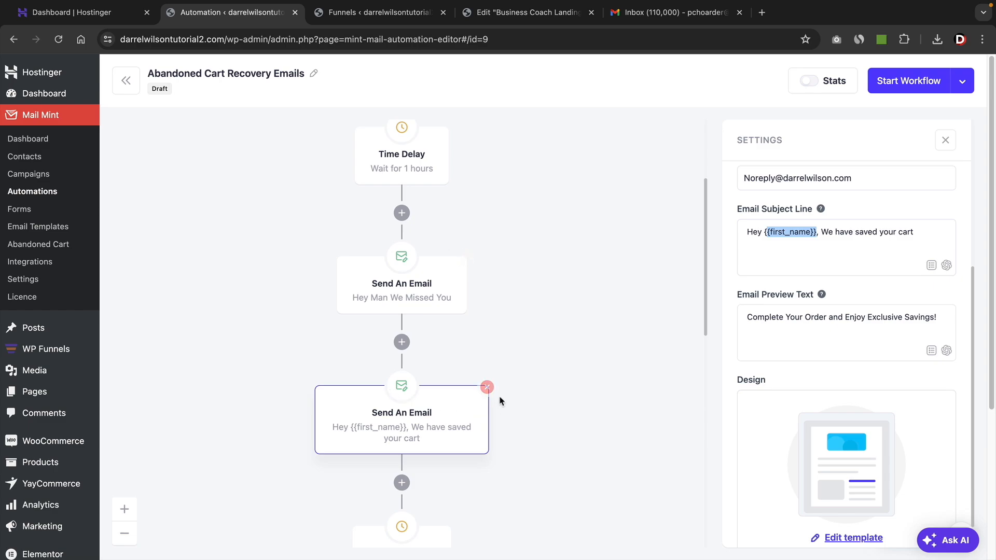
pyautogui.click(487, 389)
# Review the remaining delays and emails through to the exit, and start the Abandoned Cart Recovery Emails workflow.
pyautogui.scroll(-5, 489, 389)
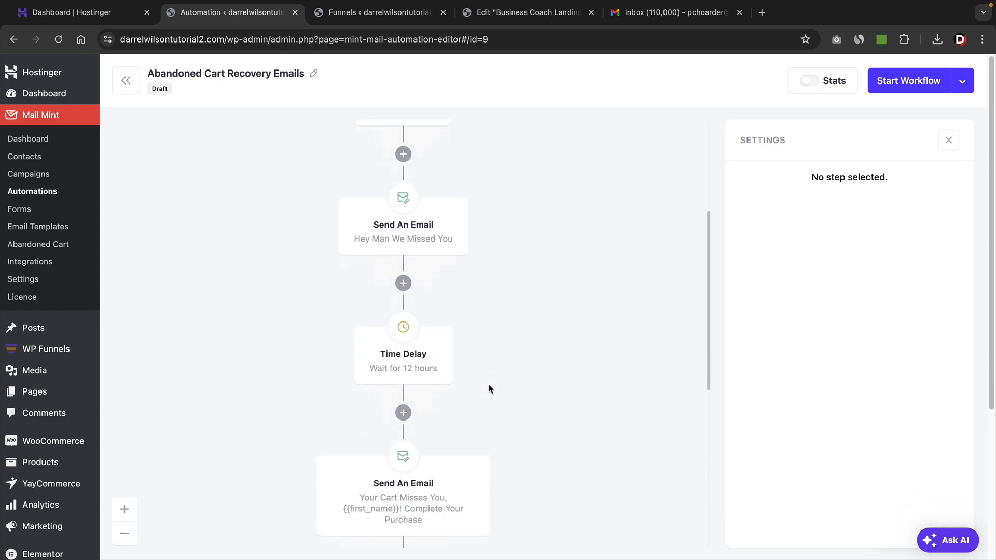
pyautogui.moveTo(413, 281)
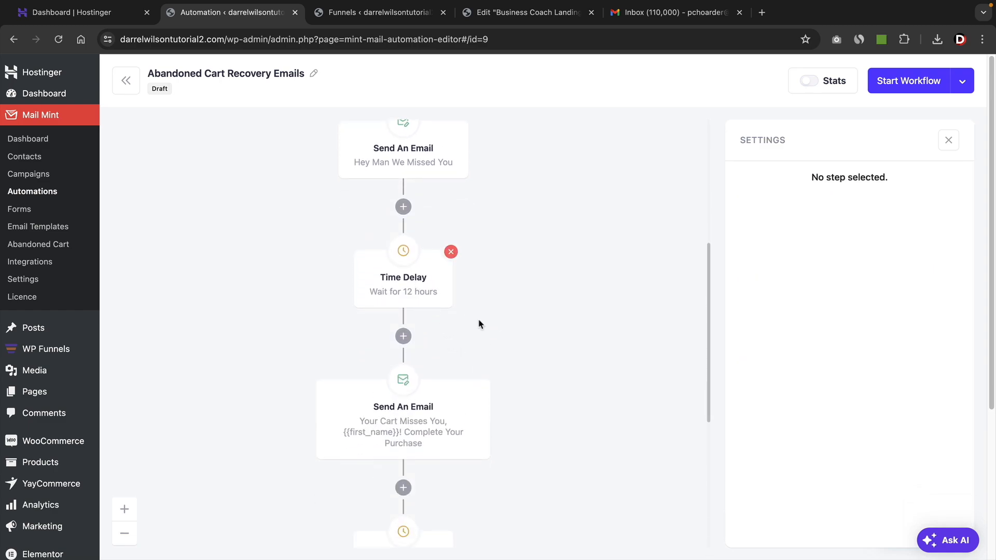
pyautogui.scroll(-3, 480, 323)
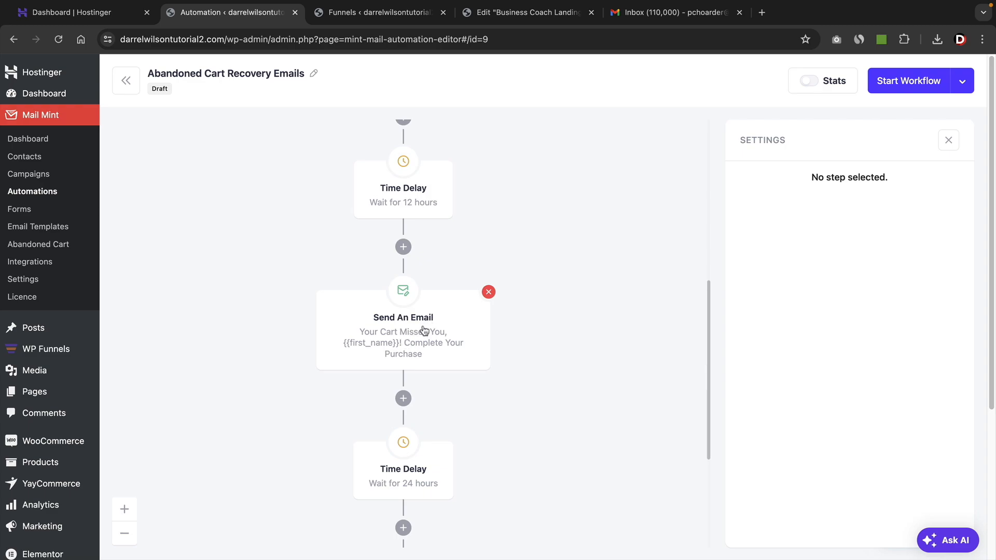
pyautogui.scroll(-3, 421, 332)
pyautogui.scroll(-4, 405, 385)
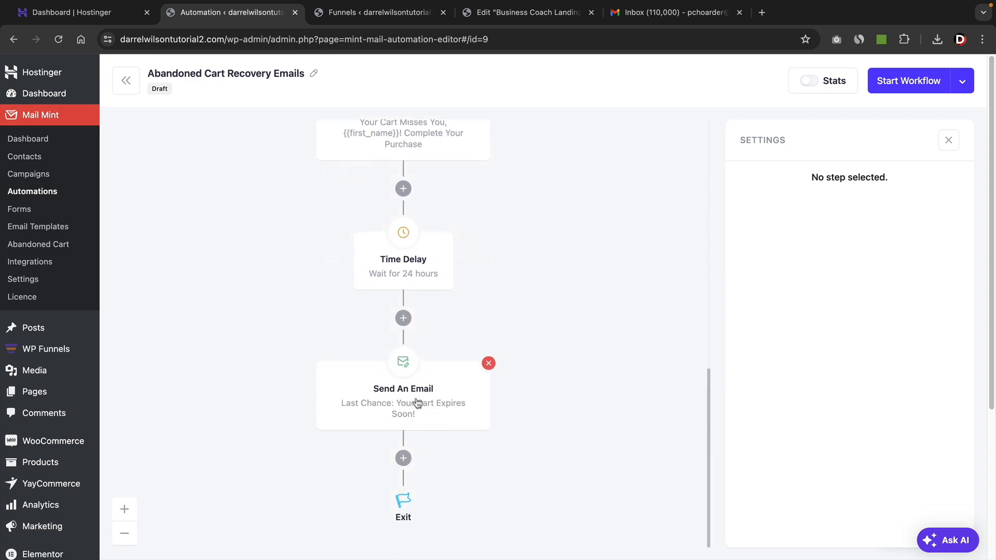
pyautogui.scroll(7, 515, 370)
pyautogui.scroll(10, 514, 369)
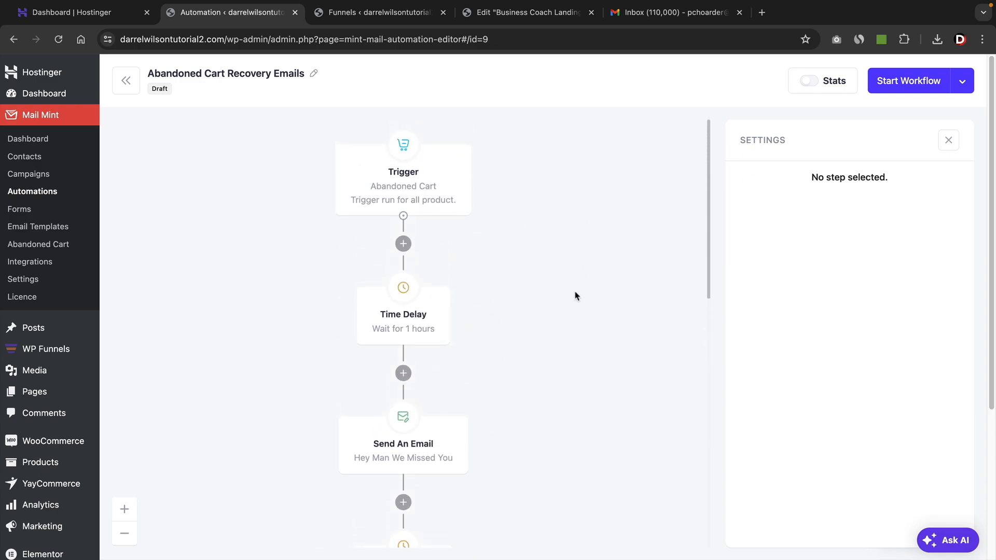
pyautogui.click(900, 84)
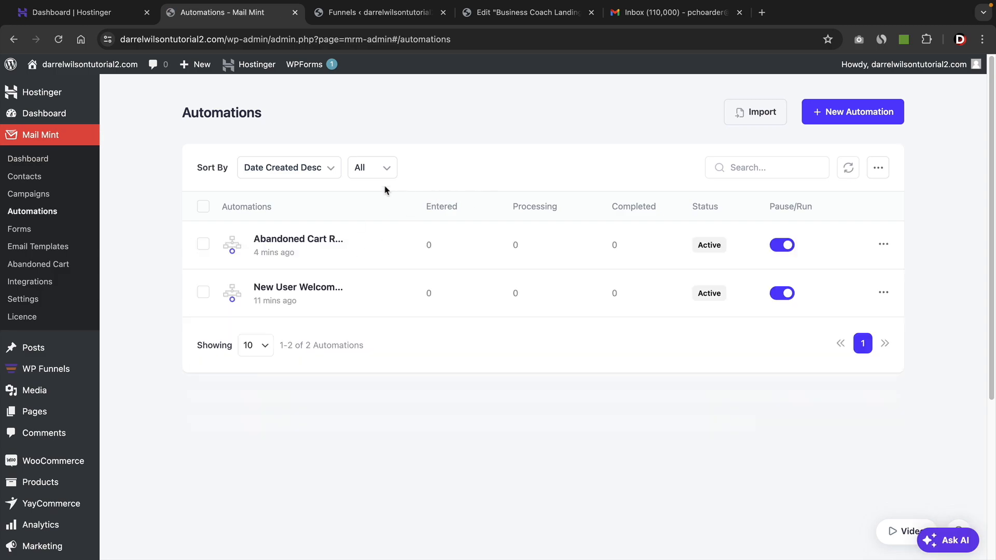
pyautogui.moveTo(85, 374)
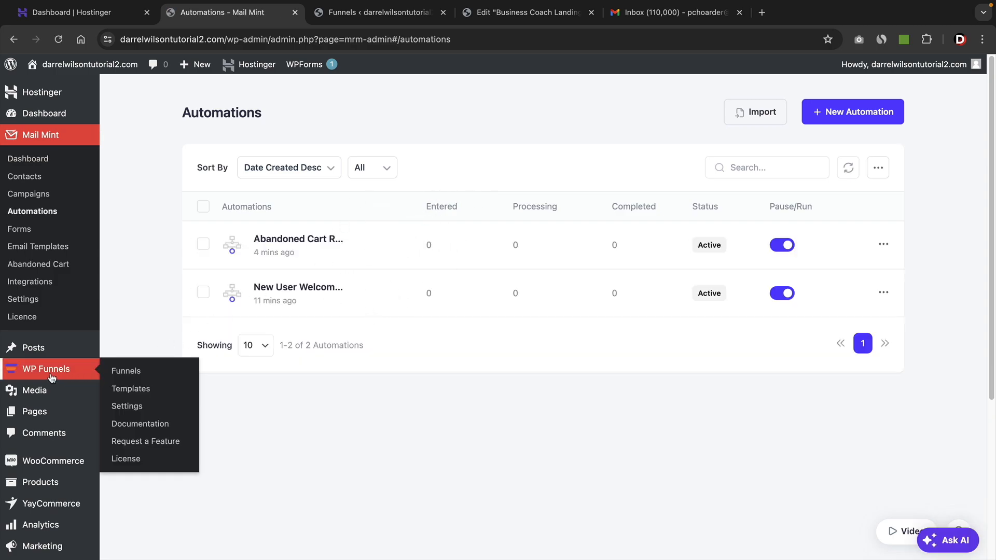
pyautogui.click(145, 376)
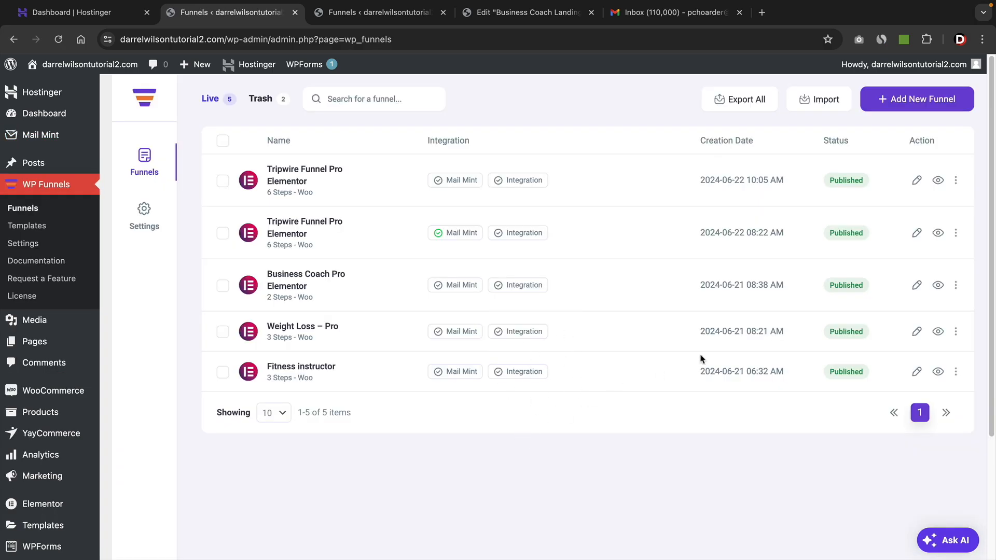
pyautogui.click(918, 182)
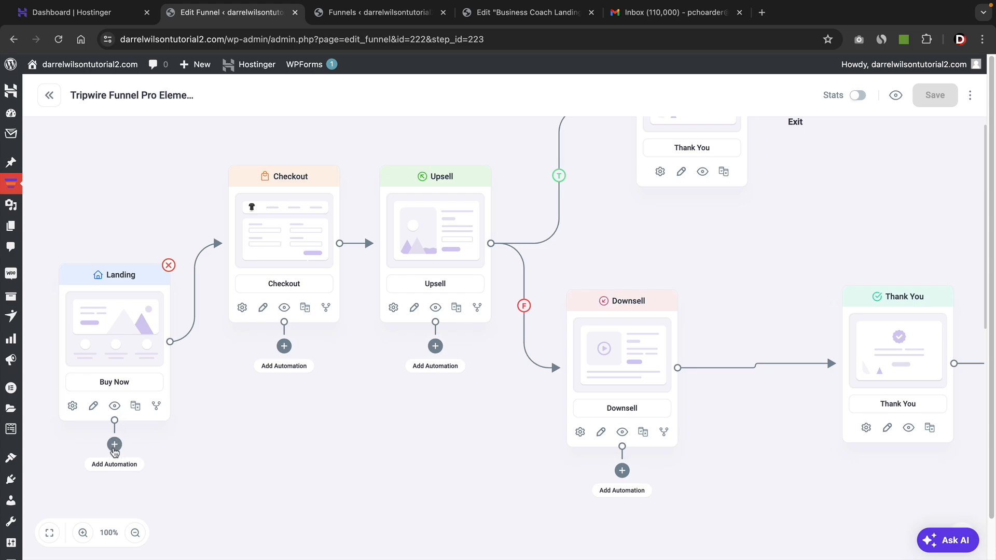
# Create an automation on the Buy Now landing step with Optin Submitted as its start point.
pyautogui.click(115, 446)
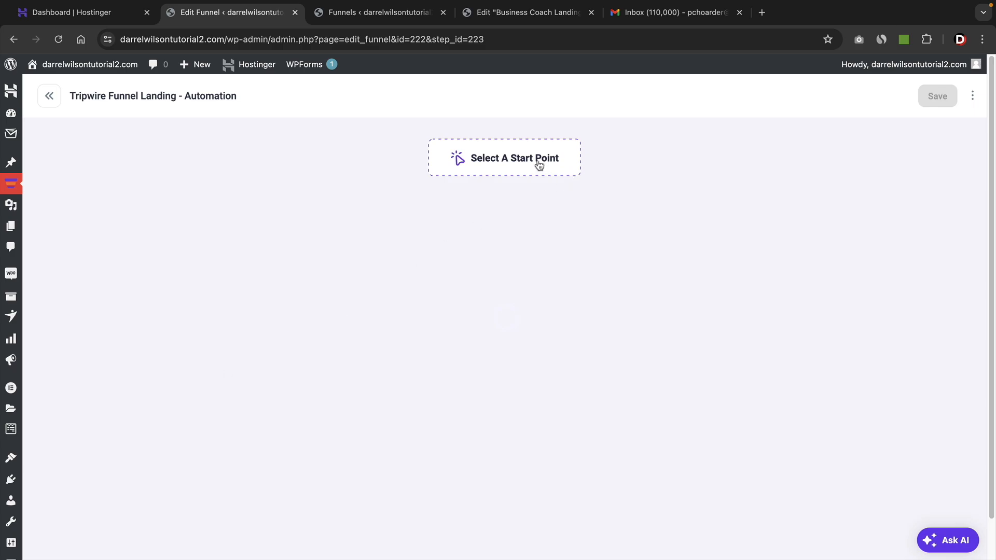
pyautogui.click(538, 162)
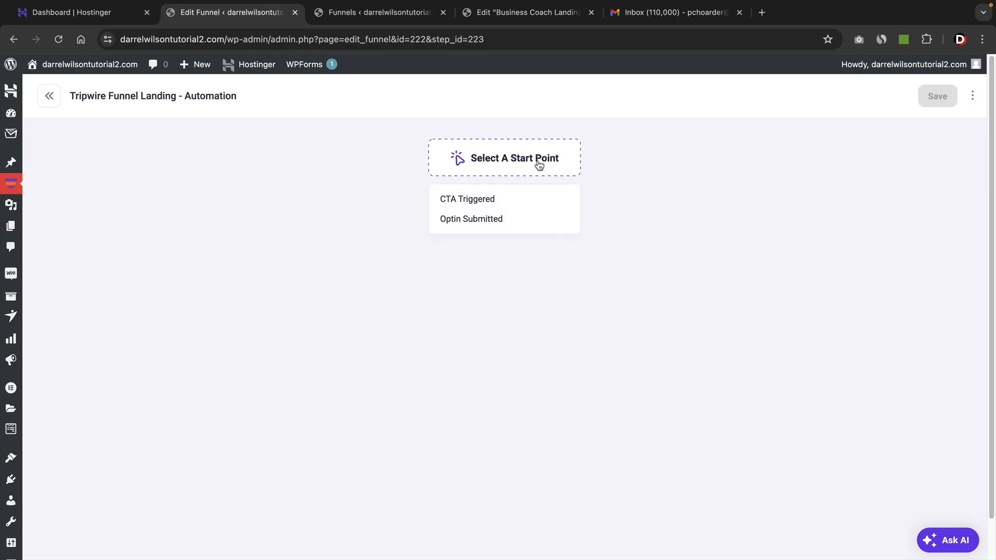
pyautogui.click(477, 223)
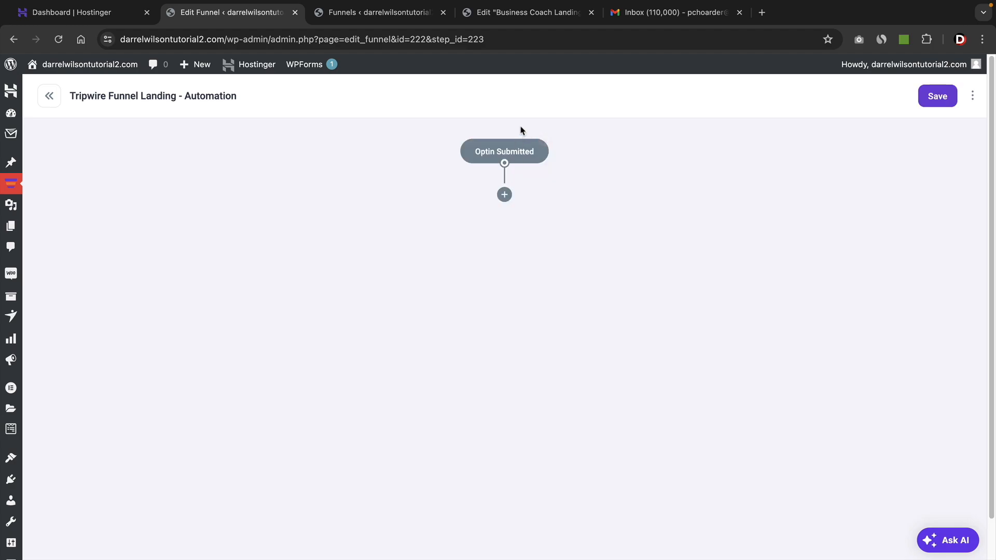
# Add an Add To List(s) action after Optin Submitted and assign Funnel List to it.
pyautogui.click(505, 194)
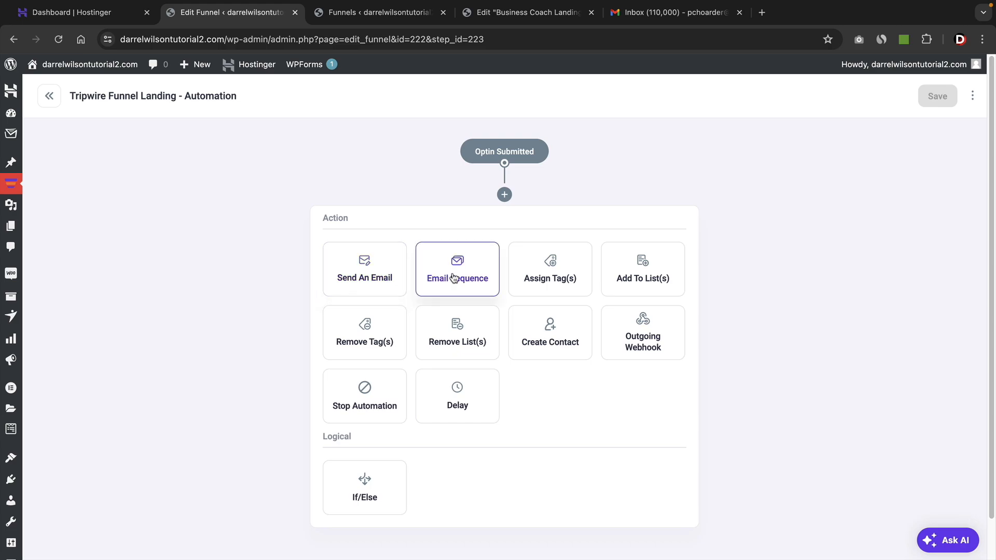
pyautogui.click(642, 278)
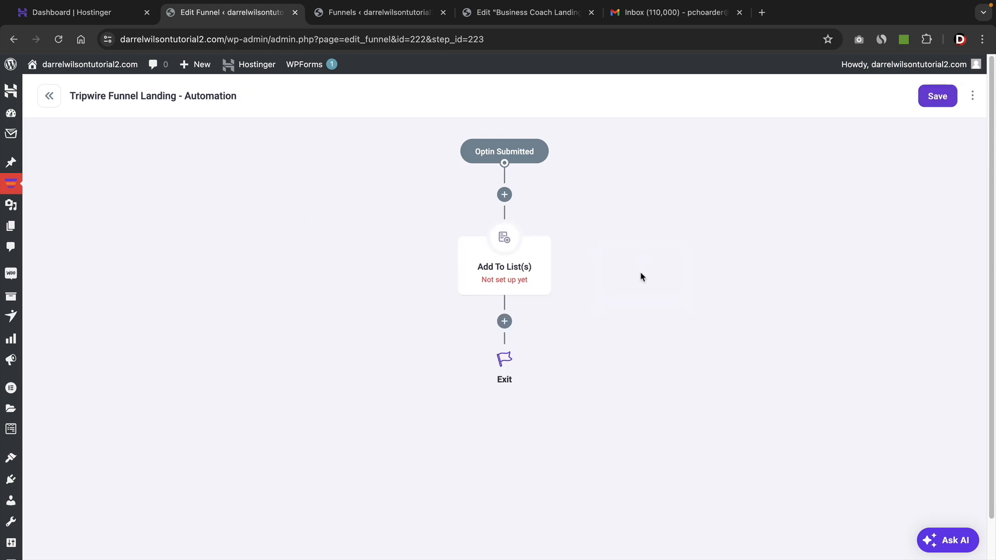
pyautogui.click(760, 228)
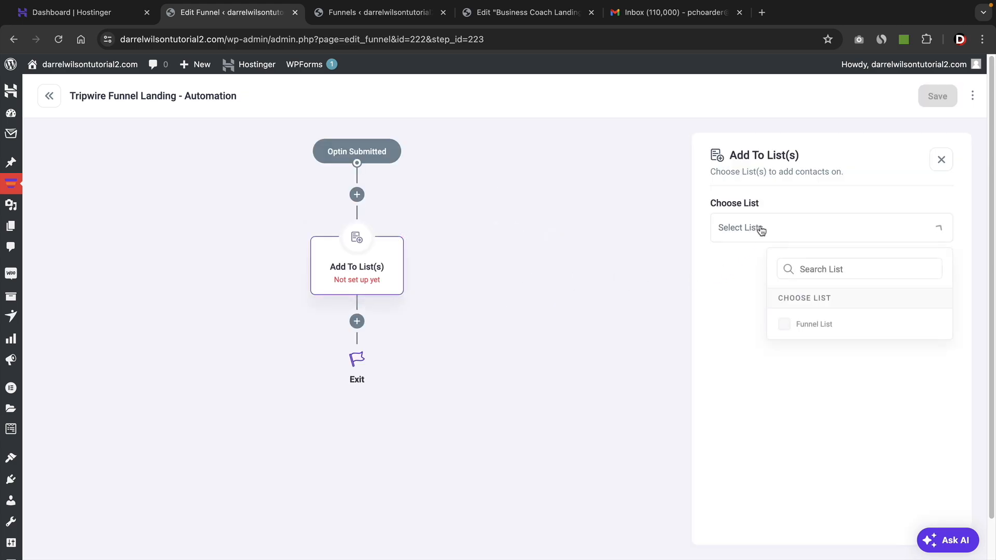
pyautogui.click(785, 325)
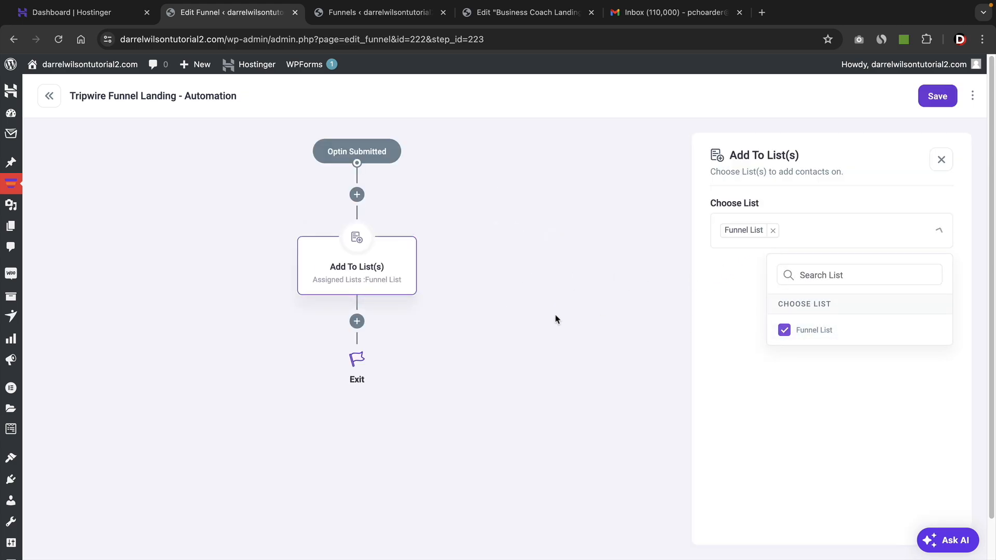
pyautogui.click(456, 310)
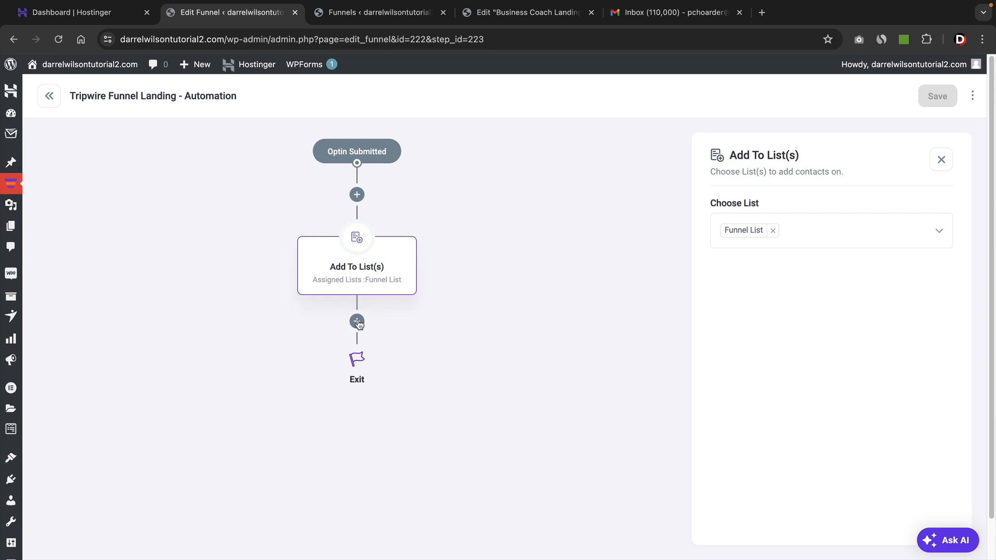
# Add an Email Sequence action below the list action and choose Welcome Message as its sequence.
pyautogui.click(357, 322)
pyautogui.scroll(-2, 565, 323)
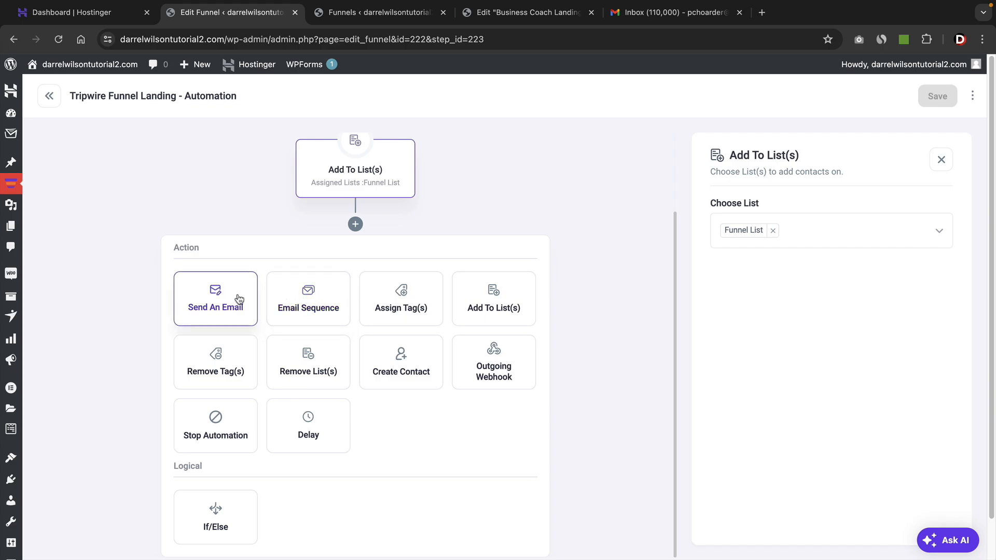
pyautogui.click(309, 303)
pyautogui.click(500, 384)
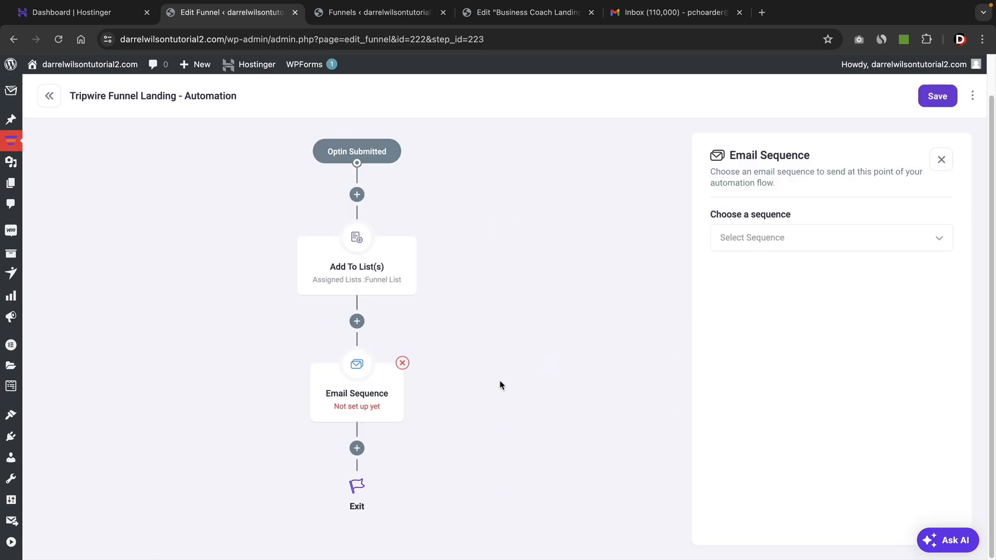
pyautogui.click(773, 247)
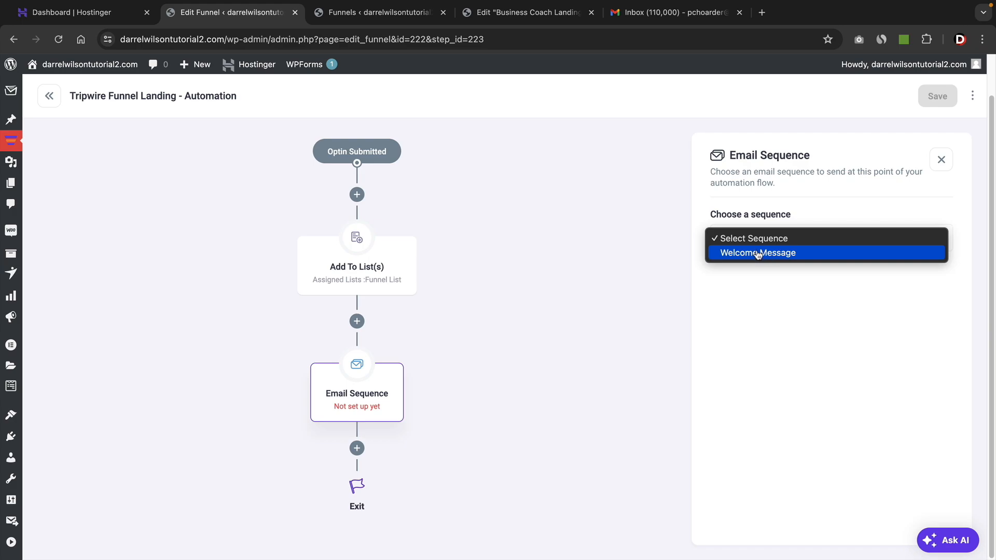
pyautogui.click(748, 254)
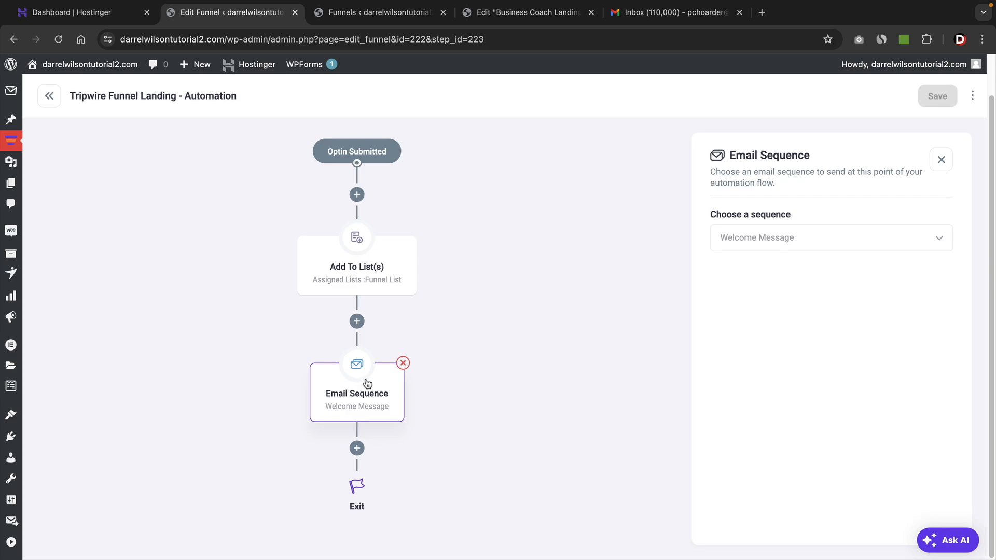
pyautogui.click(941, 160)
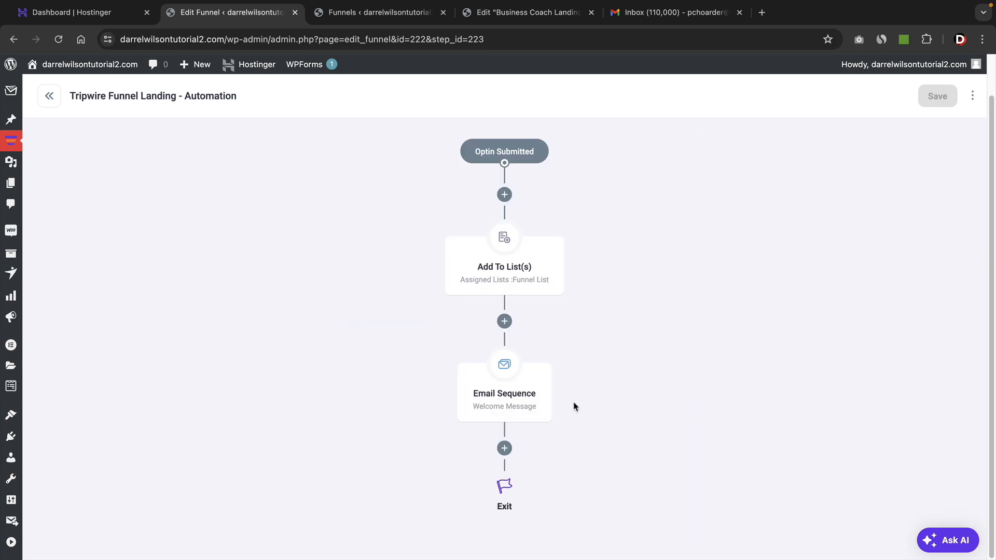
pyautogui.click(516, 397)
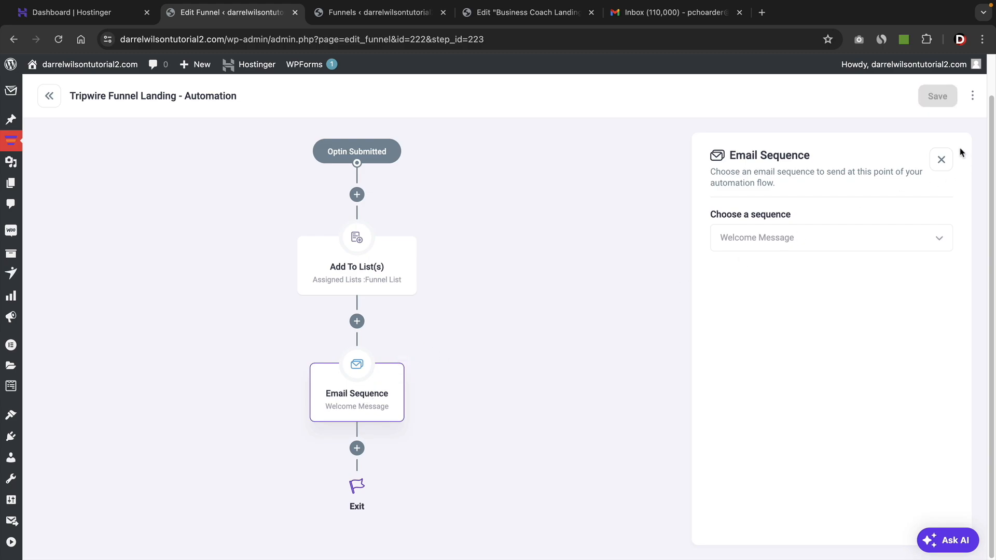
pyautogui.click(941, 159)
# Insert a Send An Email action between the list and email sequence actions, and remove it again.
pyautogui.click(505, 322)
pyautogui.click(391, 382)
pyautogui.scroll(-2, 565, 319)
pyautogui.scroll(-1, 567, 319)
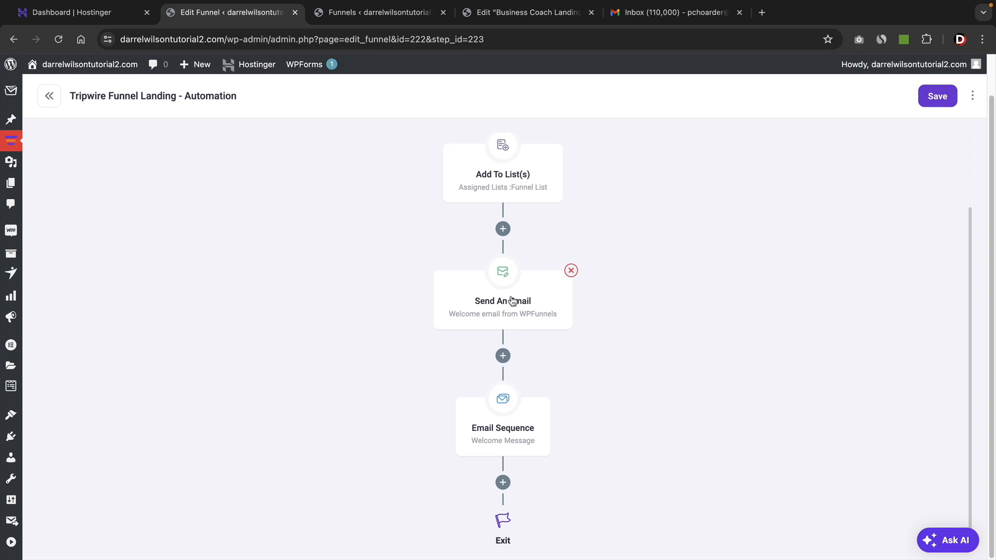
pyautogui.click(512, 302)
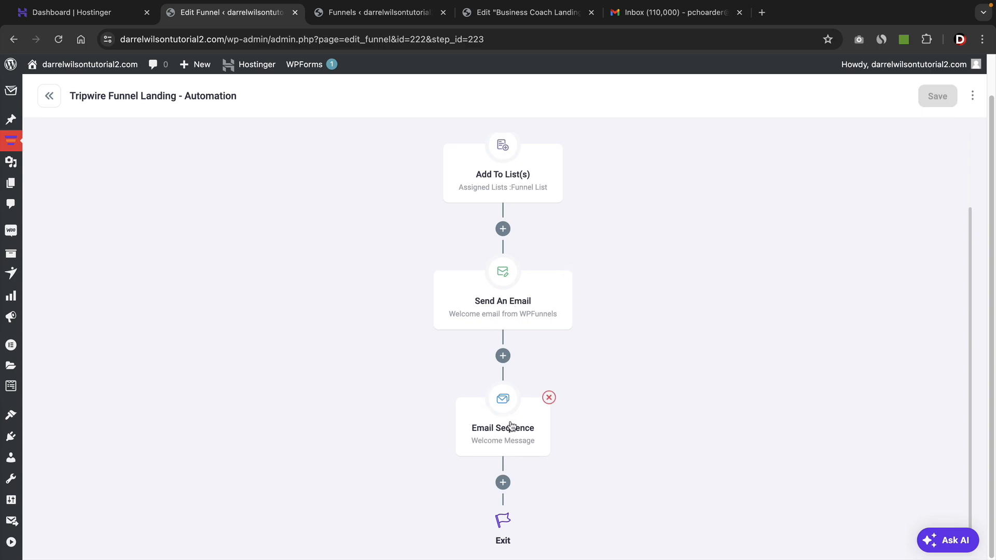
pyautogui.moveTo(530, 302)
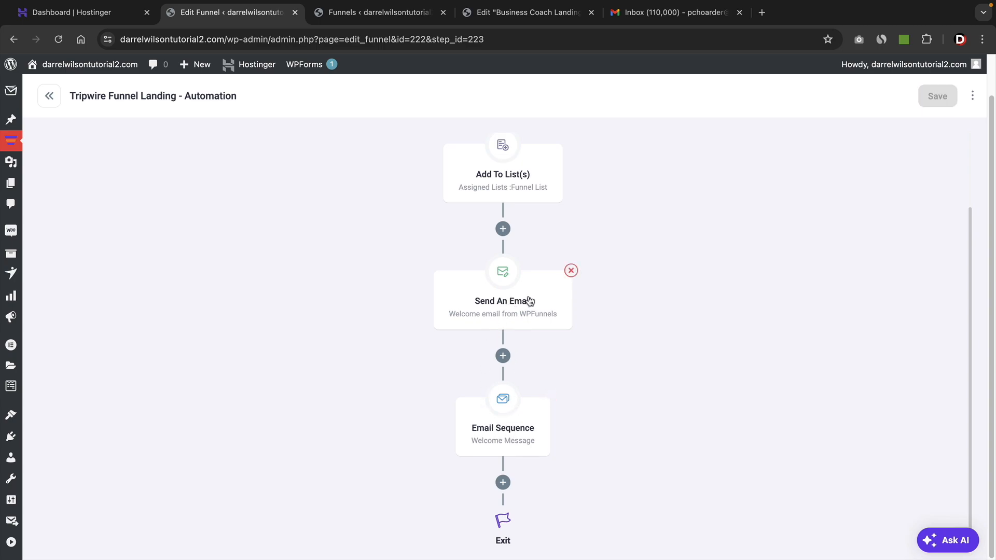
pyautogui.click(571, 271)
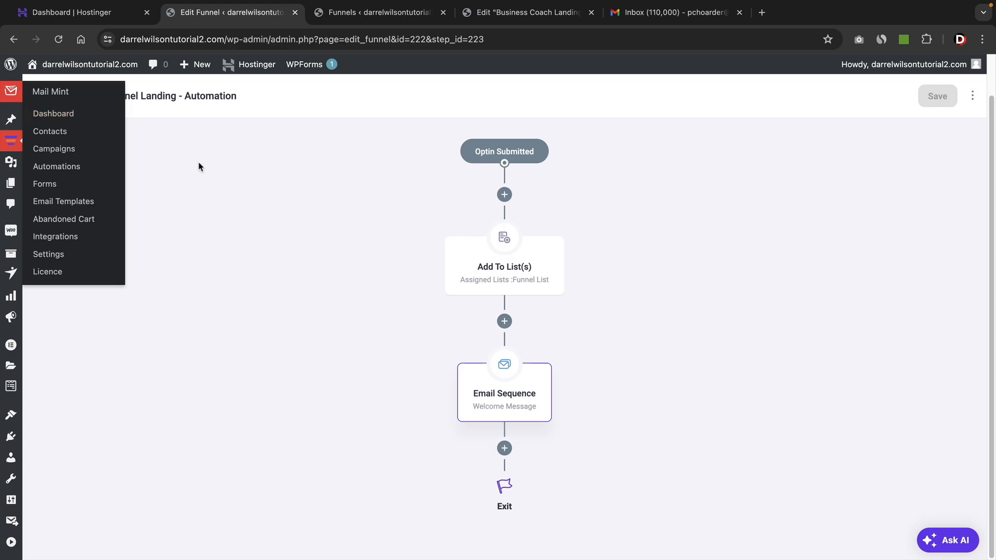
# Return to the funnel canvas and create an automation on the Downsell step with Downsell Rejected as its start point.
pyautogui.click(51, 99)
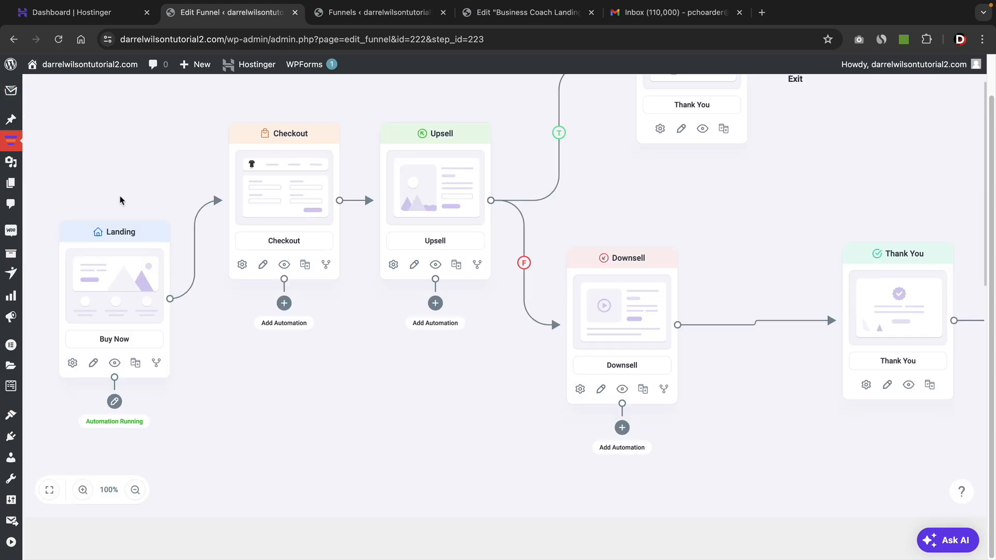
pyautogui.moveTo(270, 442); pyautogui.dragTo(370, 473)
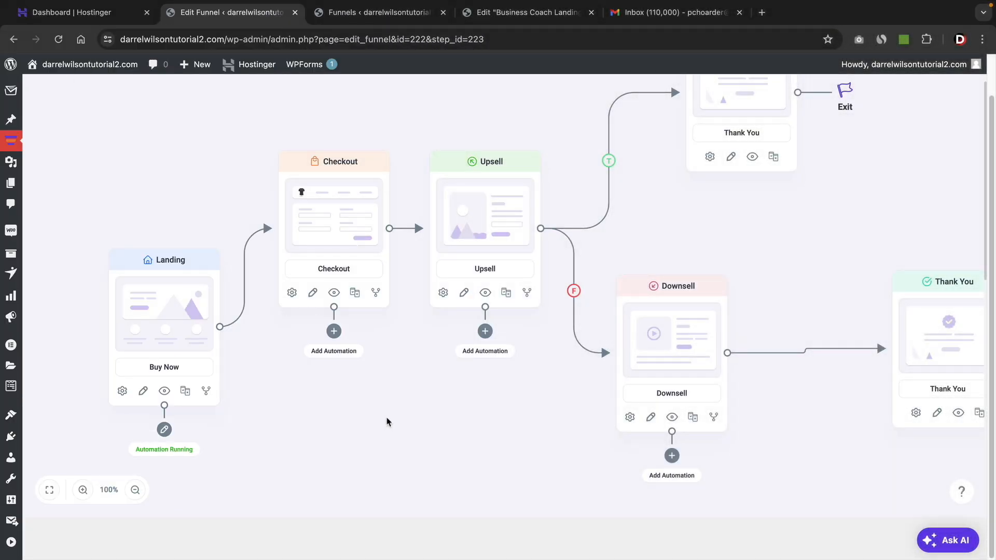
pyautogui.moveTo(386, 422); pyautogui.dragTo(378, 372)
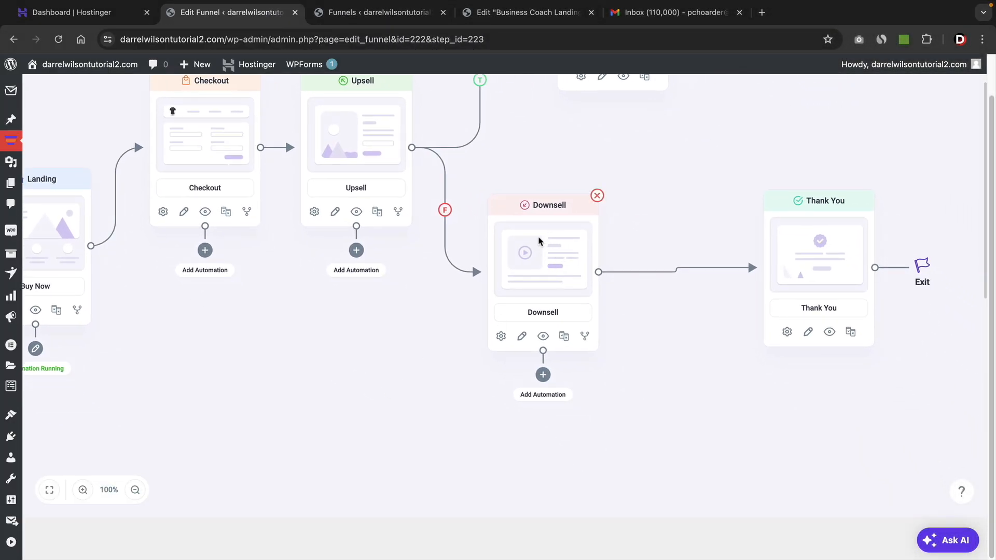
pyautogui.click(543, 375)
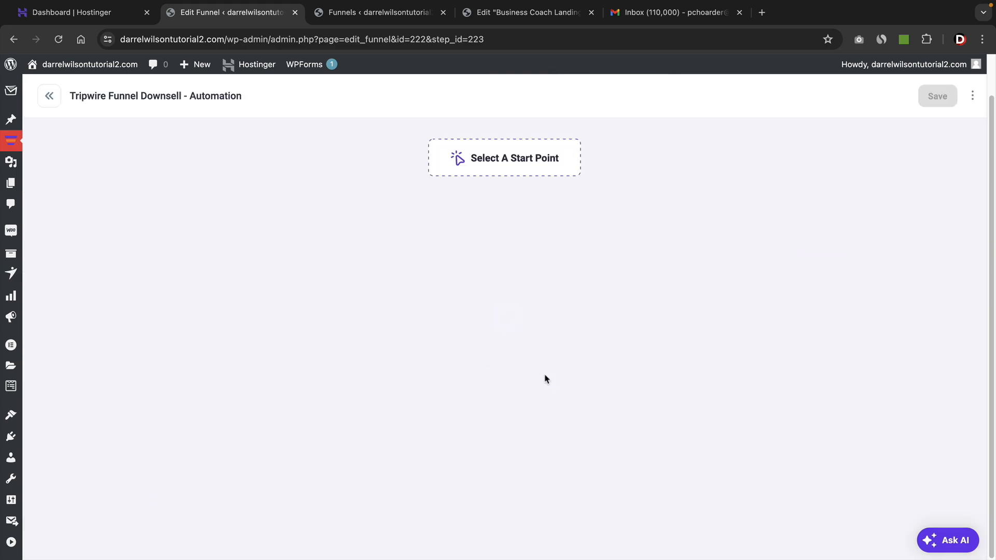
pyautogui.click(526, 165)
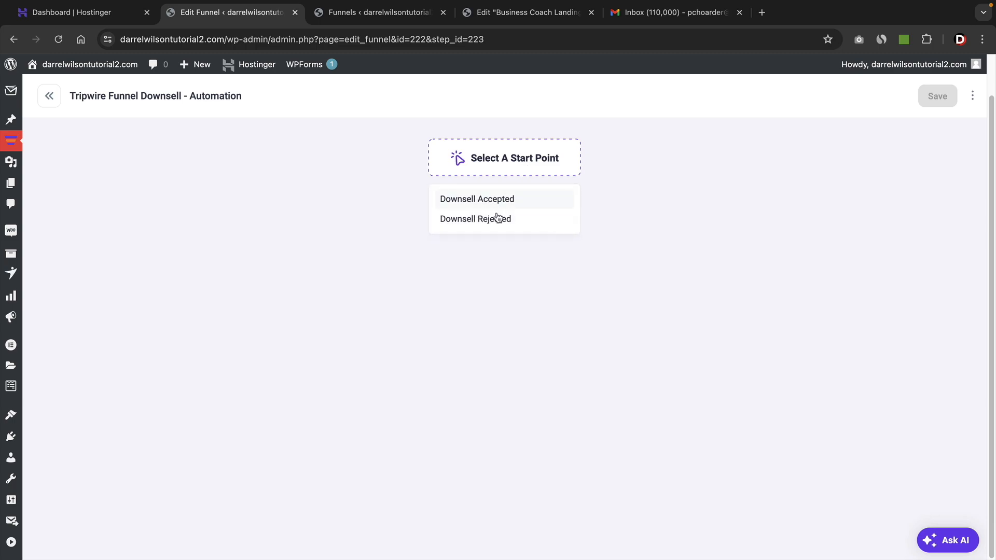
pyautogui.click(464, 222)
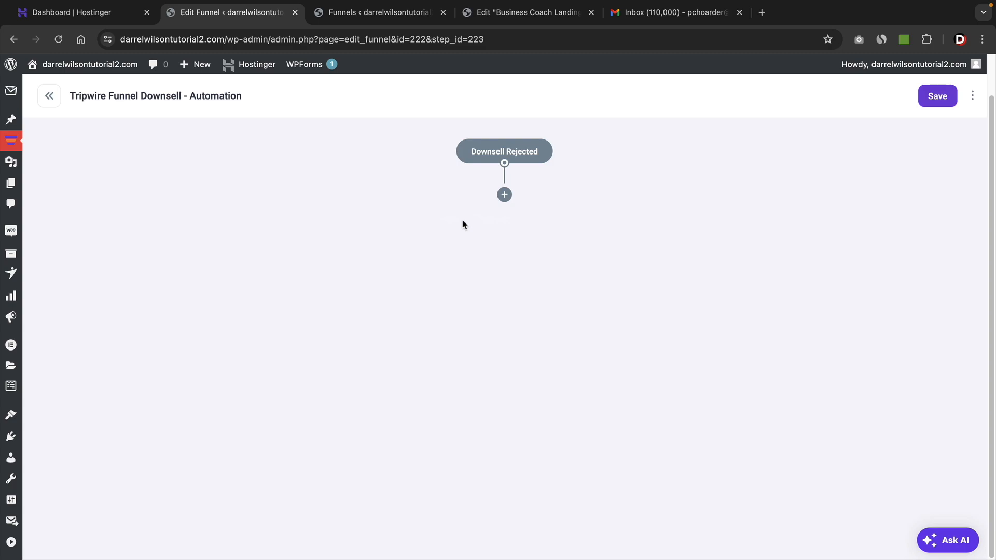
# Add a Send An Email action after Downsell Rejected and enter the sender's full name as the reply name.
pyautogui.click(505, 195)
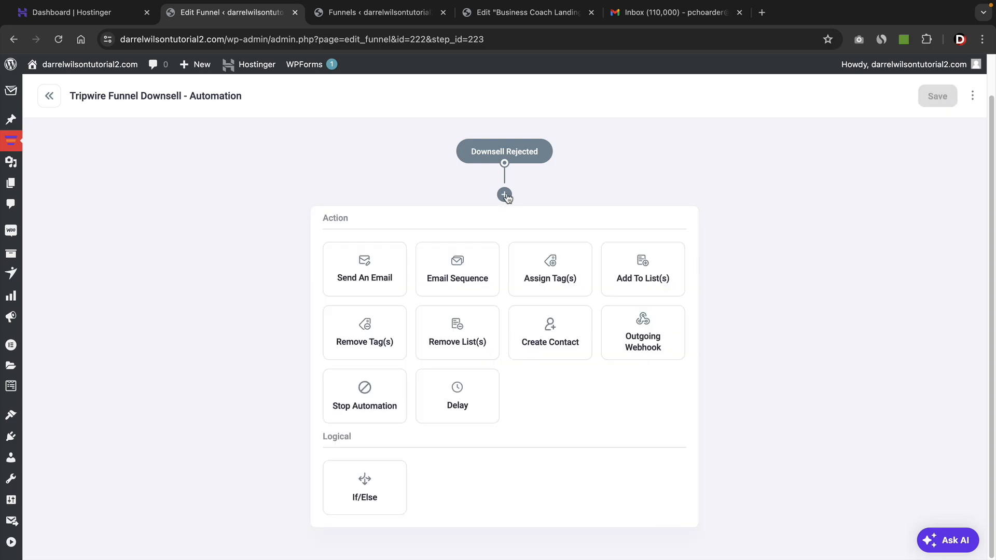
pyautogui.click(370, 273)
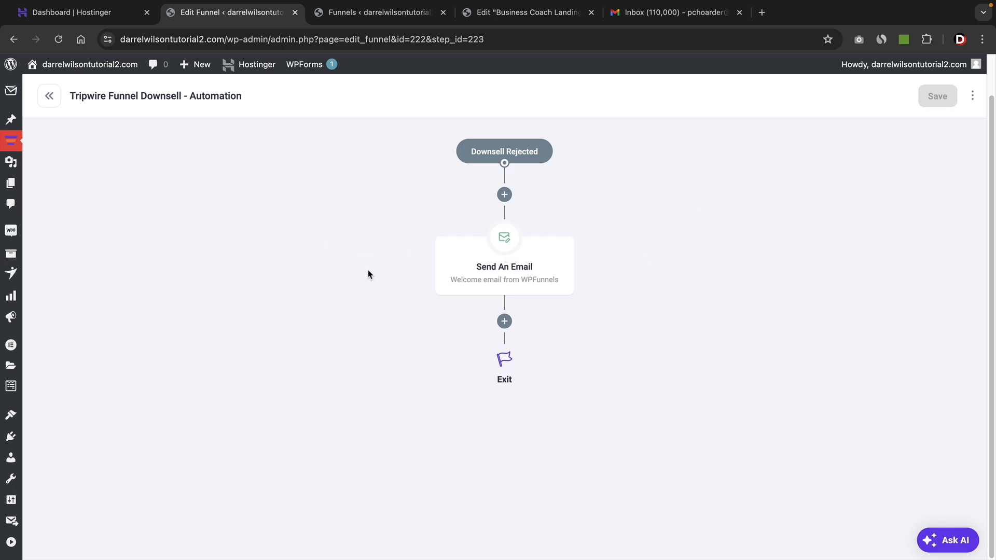
pyautogui.click(496, 258)
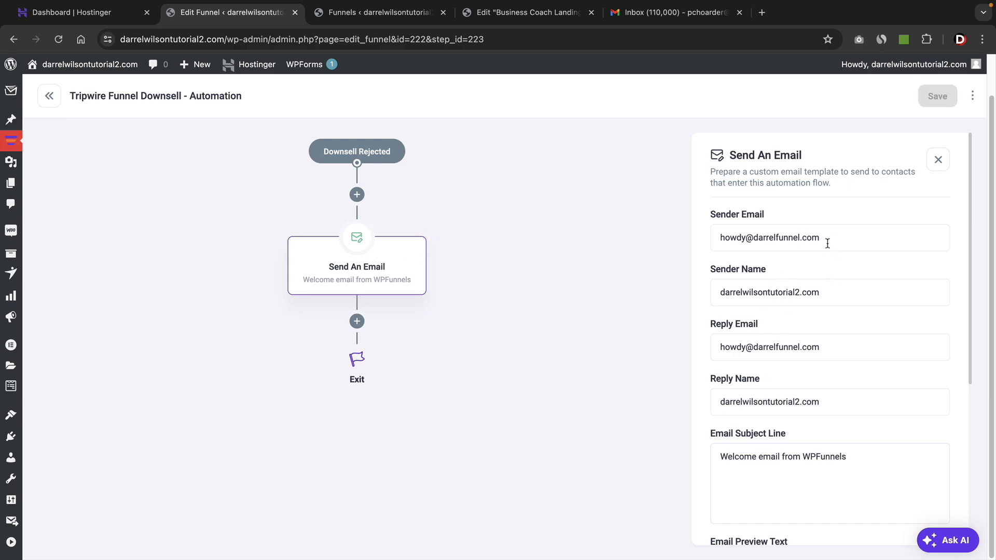
pyautogui.moveTo(845, 243); pyautogui.dragTo(725, 242)
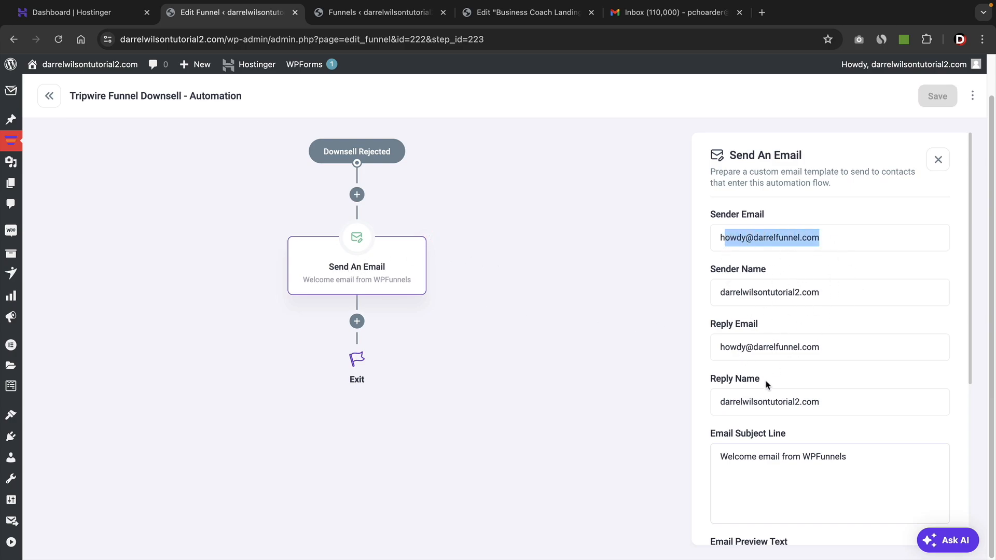
pyautogui.moveTo(842, 407); pyautogui.dragTo(714, 398)
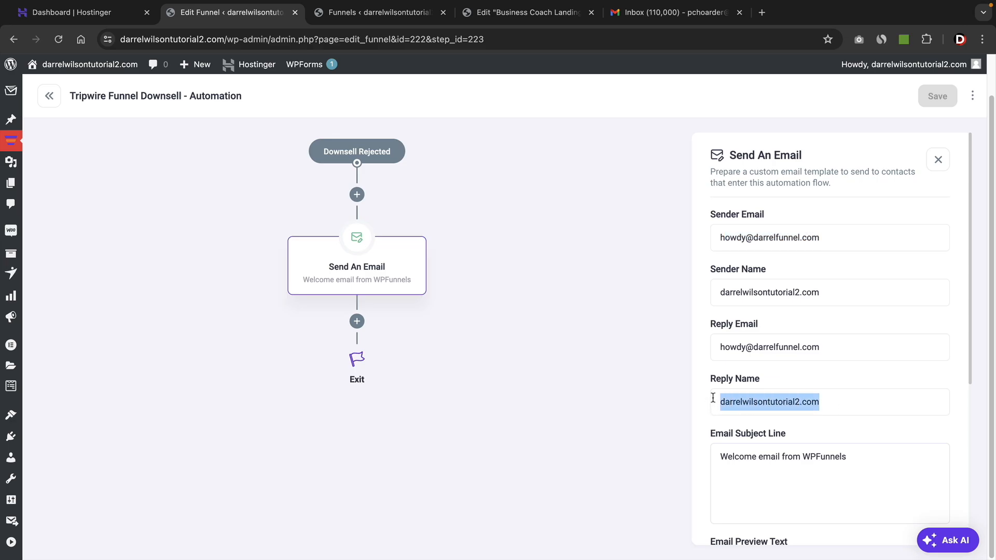
pyautogui.write('Darrel Wilso')
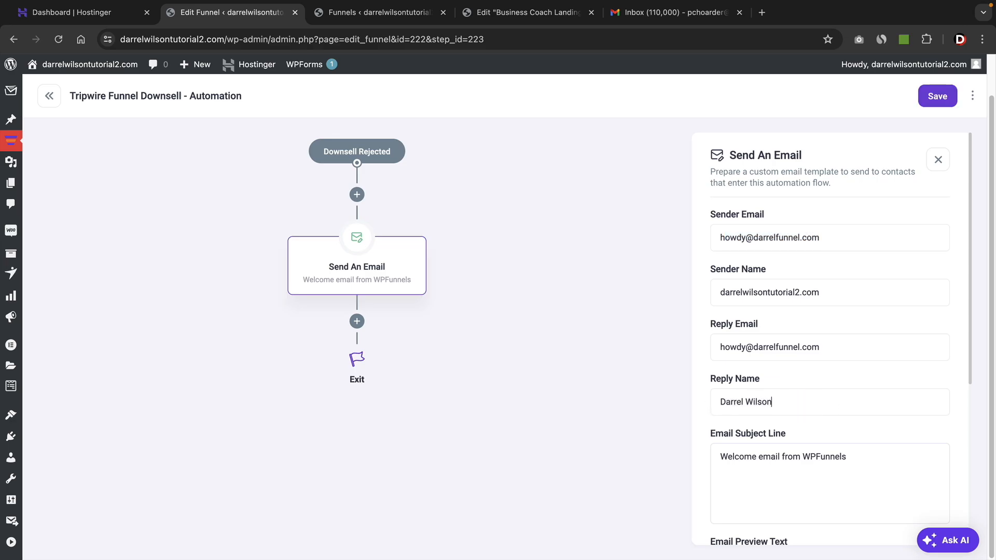
pyautogui.write('n')
# Set the email's subject line to "Your Last Product Is Waiting" and its preview text to "Must HURRY!".
pyautogui.scroll(-5, 783, 420)
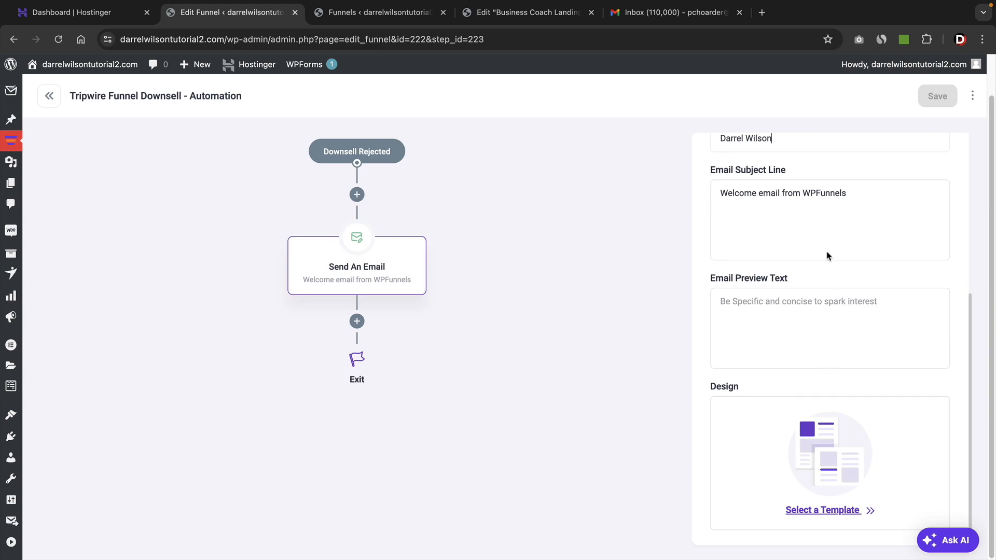
pyautogui.tripleClick(813, 197)
pyautogui.write('Y')
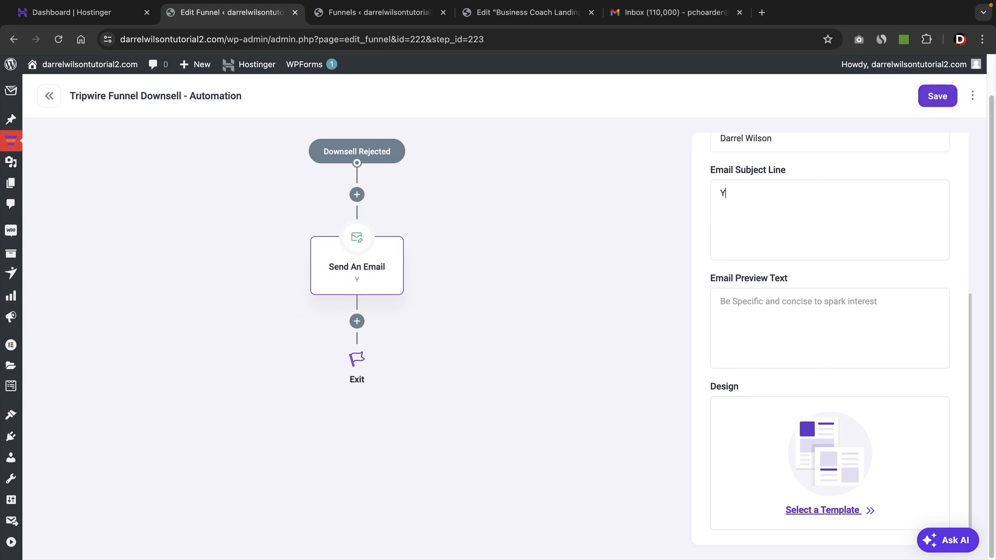
pyautogui.write('our Last Product Is Waiting')
pyautogui.press('Tab')
pyautogui.write('Mus')
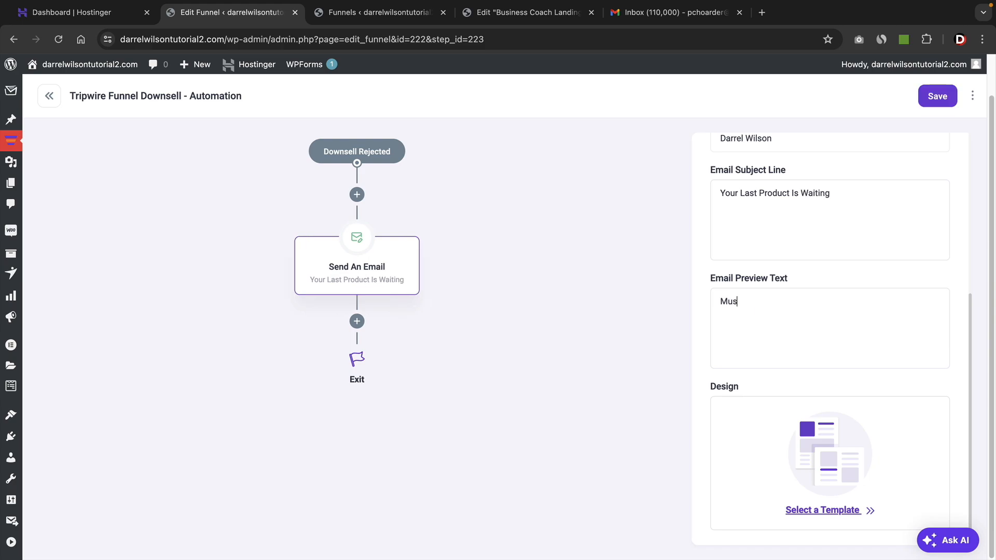
pyautogui.write('t HURRY!')
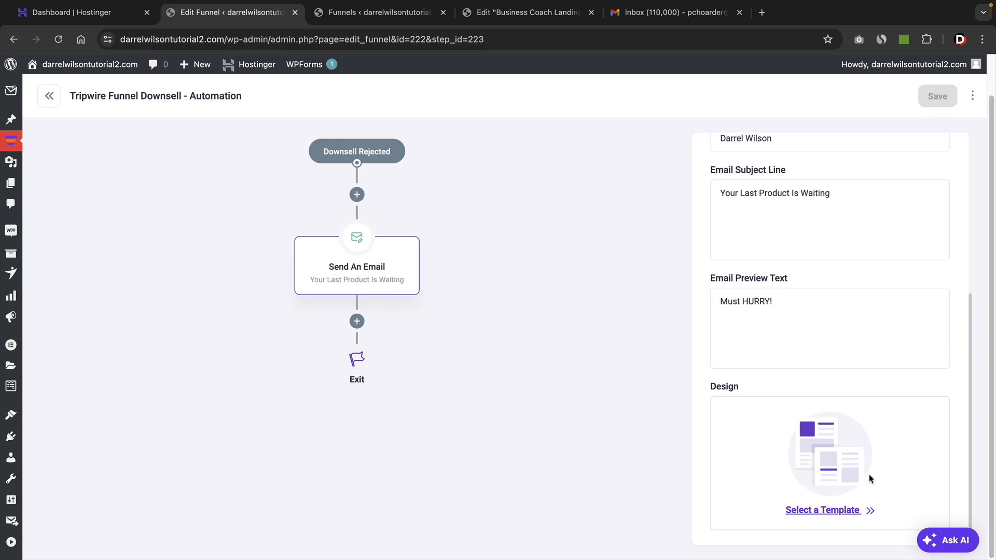
# Choose the Product Offer template for the email design and look through its content, selecting the Get Mail Mint button.
pyautogui.click(833, 510)
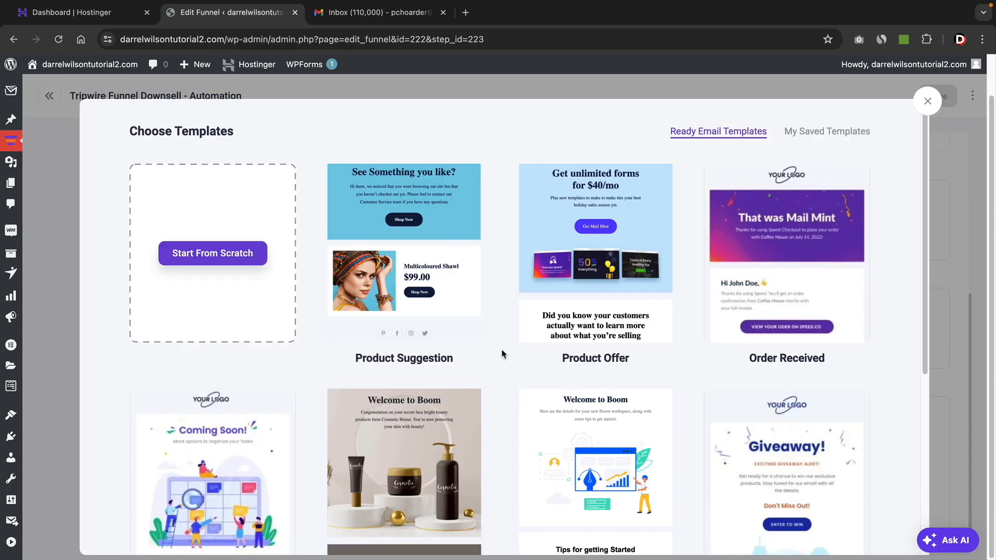
pyautogui.click(595, 257)
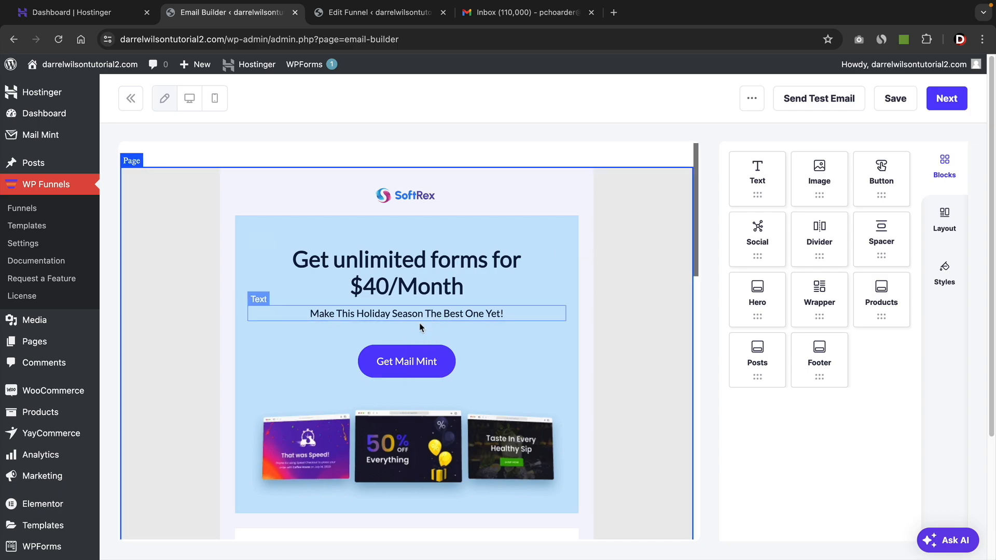
pyautogui.scroll(-2, 309, 423)
pyautogui.scroll(-2, 310, 423)
pyautogui.scroll(4, 368, 353)
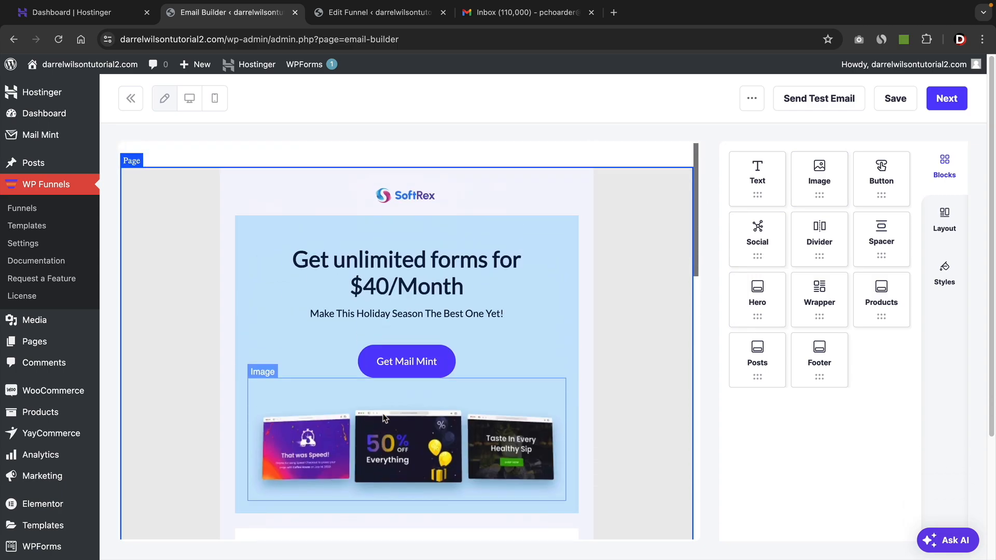
pyautogui.click(413, 360)
# Switch to the funnel editor in the other browser tab and examine the whole funnel layout, including the Downsell step.
pyautogui.click(402, 15)
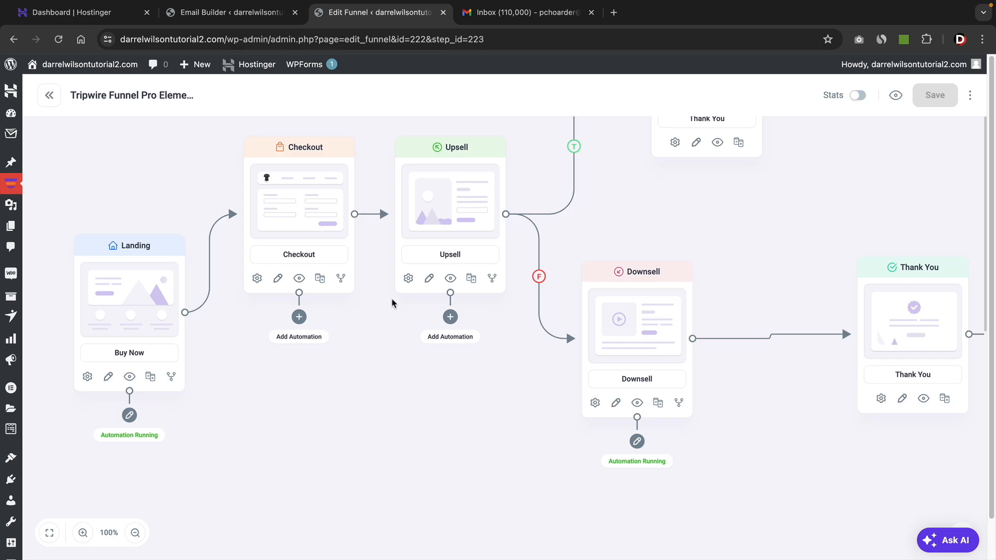
pyautogui.click(135, 533)
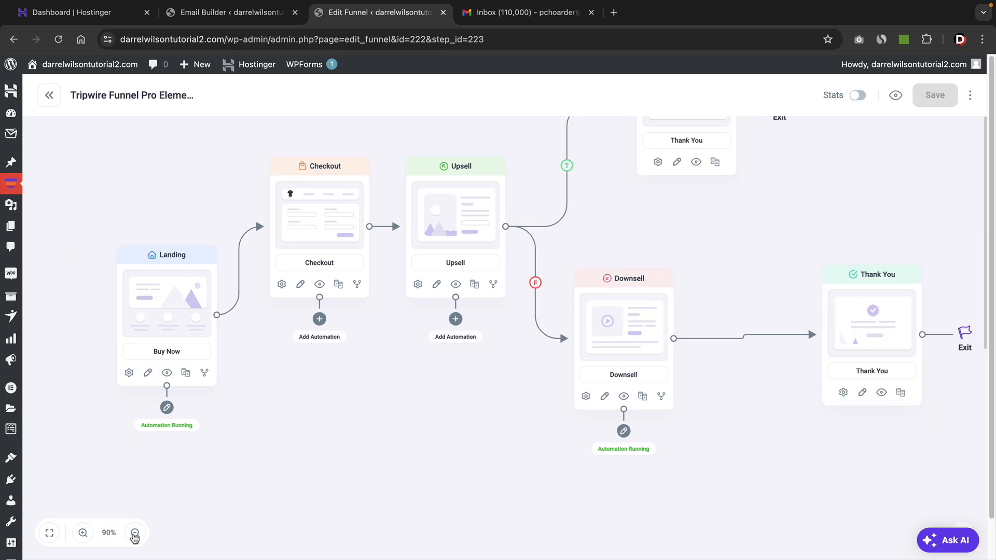
pyautogui.click(135, 533)
pyautogui.click(135, 533)
pyautogui.click(135, 533)
pyautogui.click(135, 533)
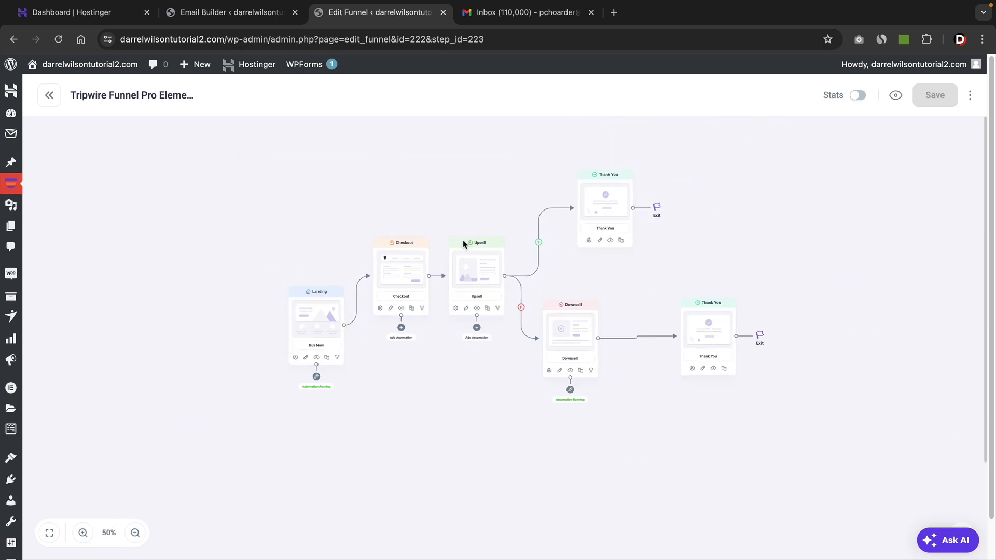
pyautogui.moveTo(578, 328)
# Return to the email builder, save the Product Offer email for the Downsell automation, and go back to the funnel canvas.
pyautogui.click(250, 14)
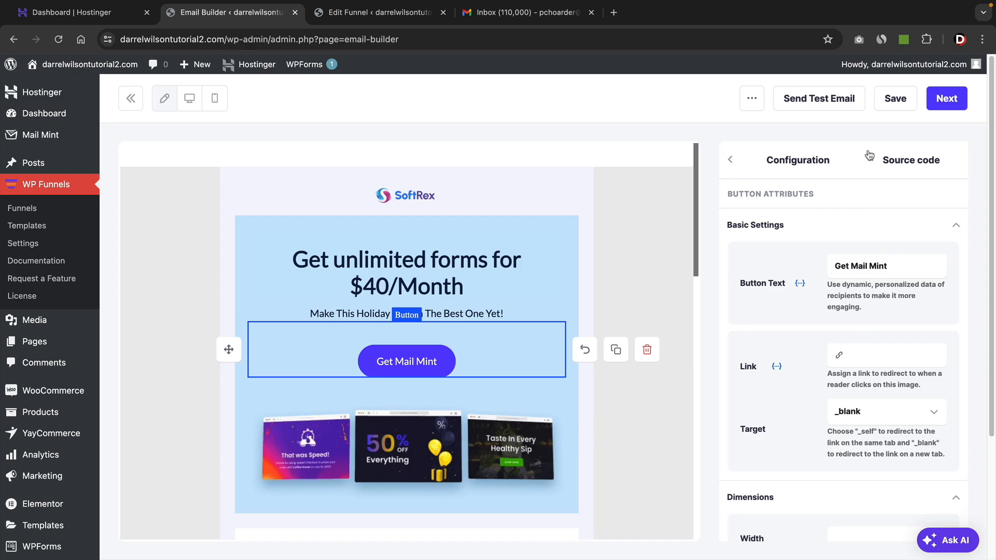
pyautogui.click(905, 101)
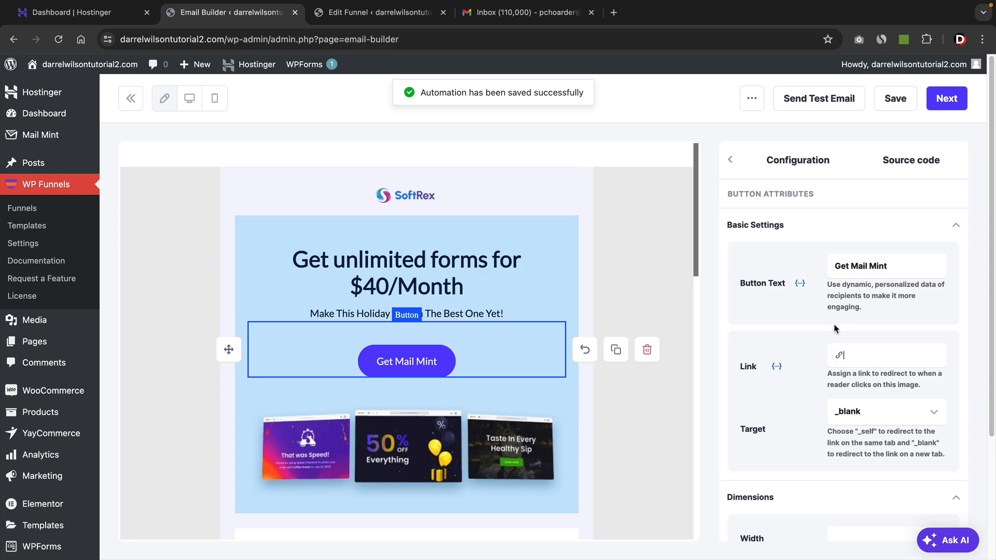
pyautogui.click(934, 102)
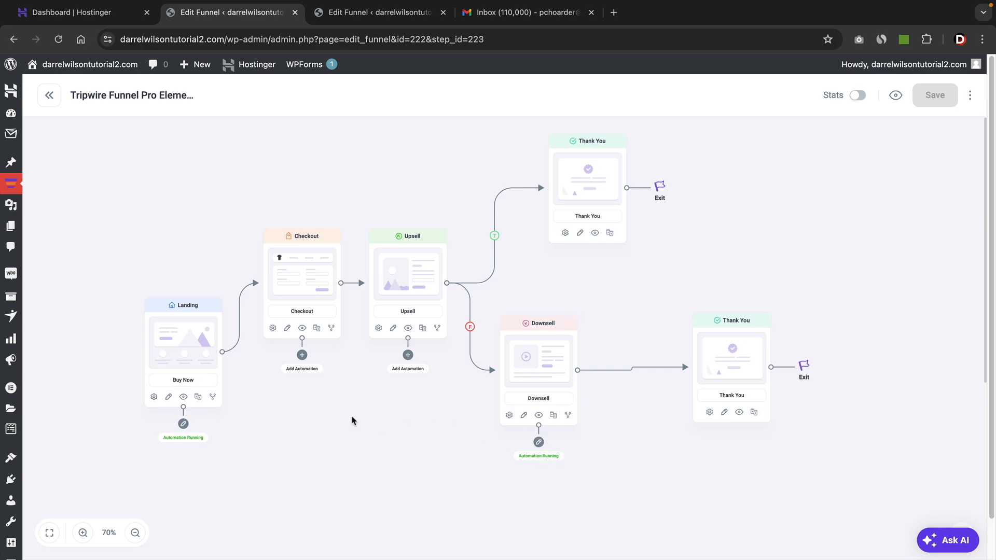
pyautogui.moveTo(348, 380); pyautogui.dragTo(350, 394)
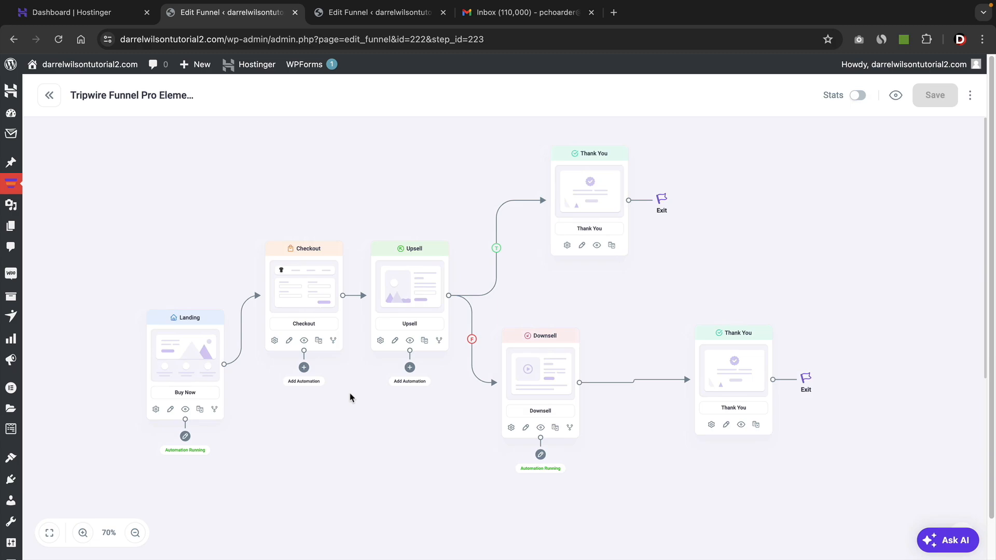
pyautogui.moveTo(344, 425); pyautogui.dragTo(339, 424)
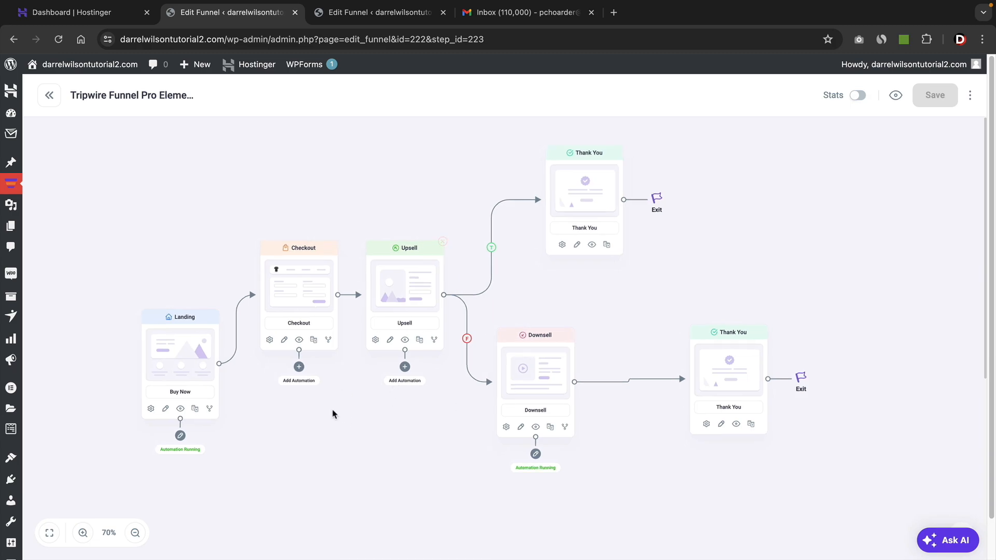
pyautogui.moveTo(607, 317)
pyautogui.mouseDown()
pyautogui.moveTo(592, 310)
pyautogui.moveTo(607, 325)
pyautogui.mouseUp()
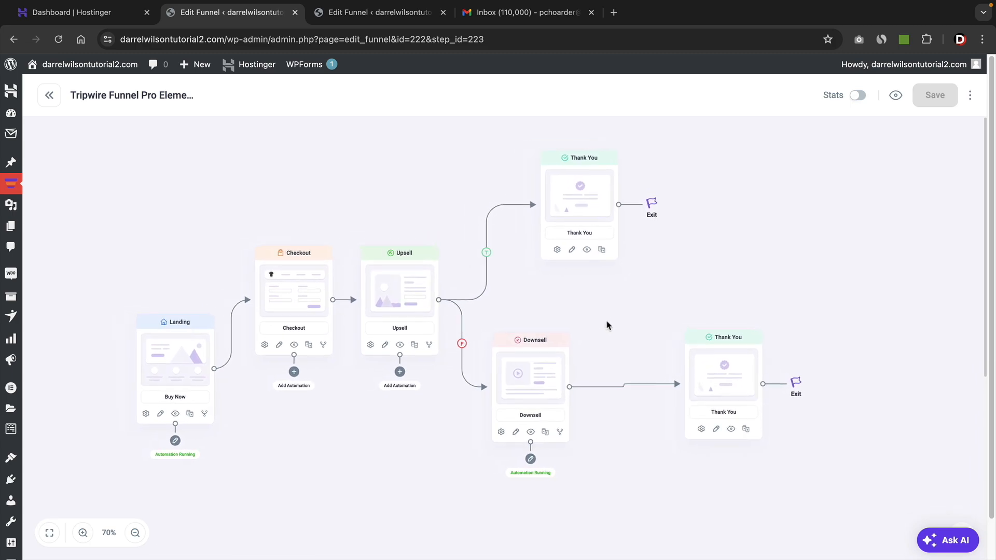
# Open the Mail Mint dashboard to review its overview, and go to the website's front end.
pyautogui.moveTo(10, 136)
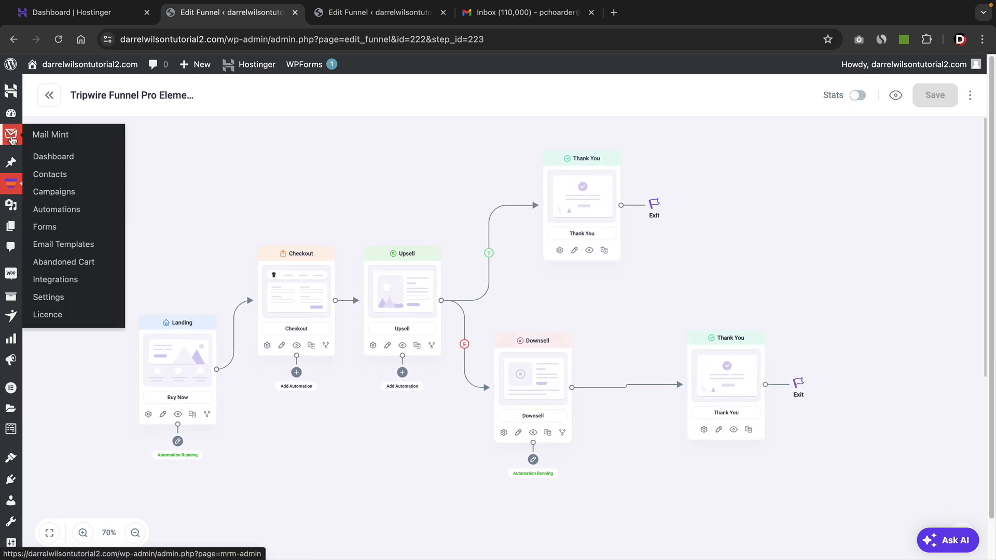
pyautogui.click(52, 156)
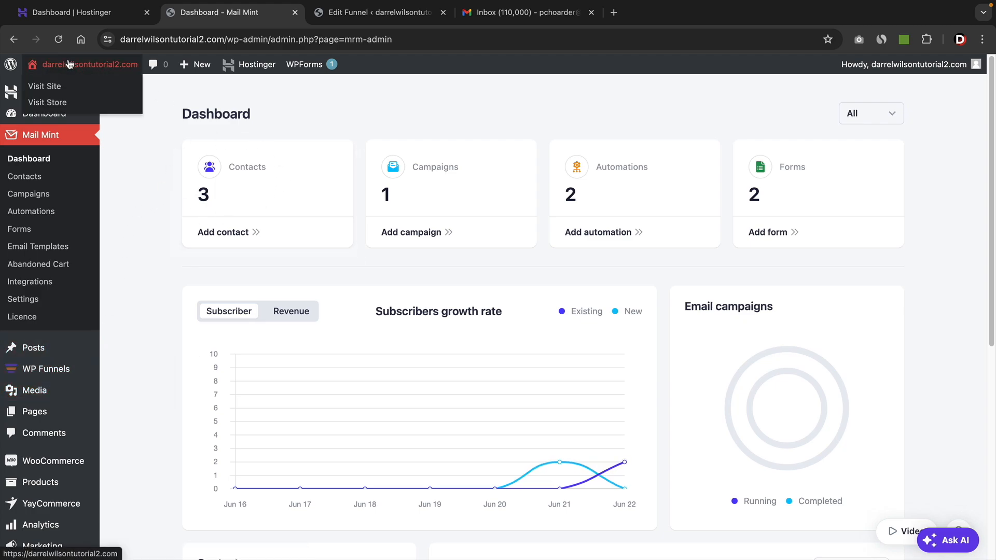
pyautogui.click(67, 84)
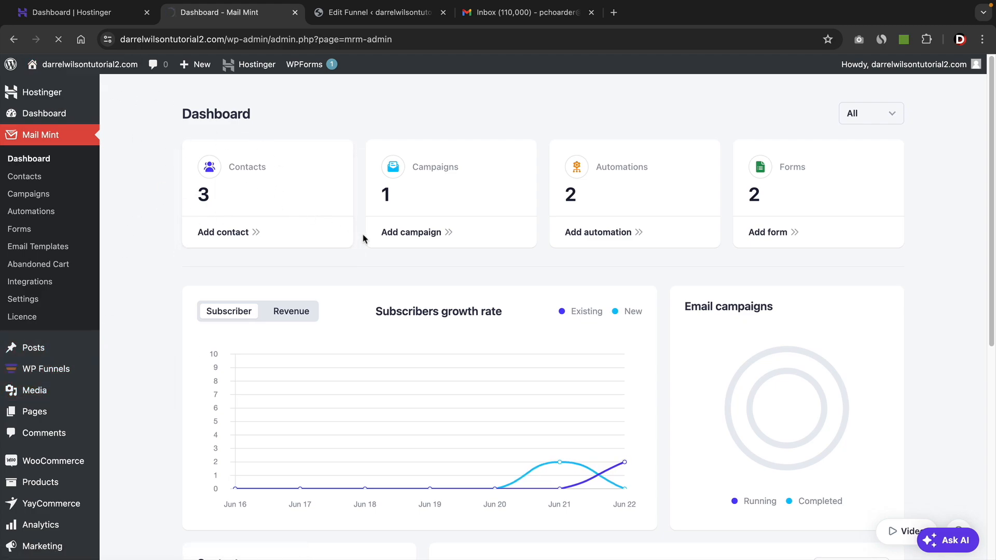